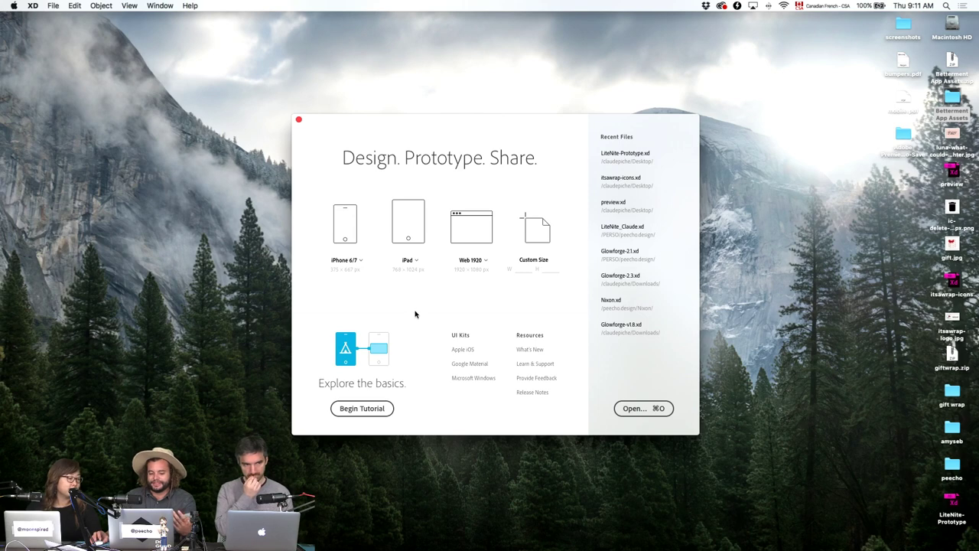
# Create a new iPhone 6/7 document and shift the view so the artboard sits further left.
pyautogui.click(348, 220)
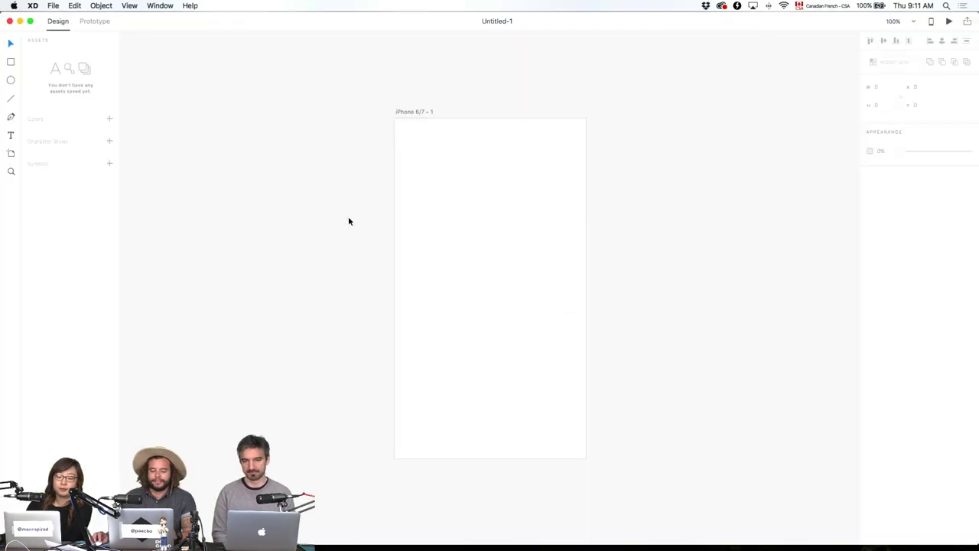
pyautogui.moveTo(518, 164); pyautogui.dragTo(295, 162)
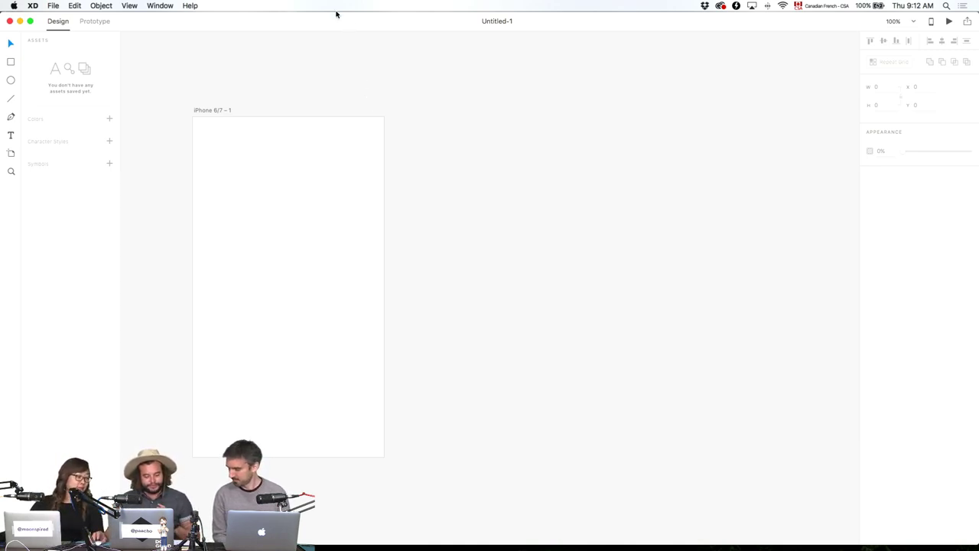
# Rename the iPhone 6/7 artboard to 'Home Screen', undoing the accidentally pasted text.
pyautogui.click(226, 111)
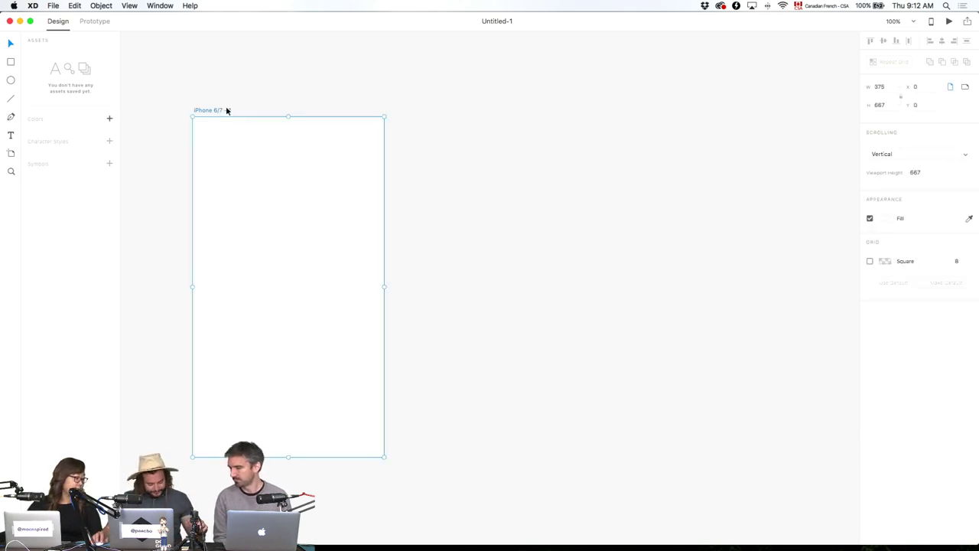
pyautogui.doubleClick(227, 111)
pyautogui.write('Home Screen')
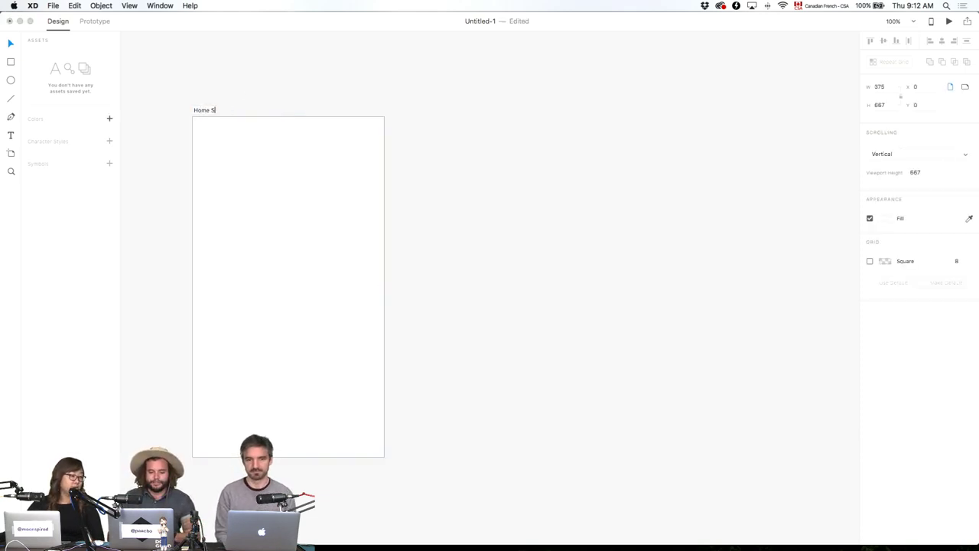
pyautogui.press('Return')
pyautogui.write('https://www.behance.net/live')
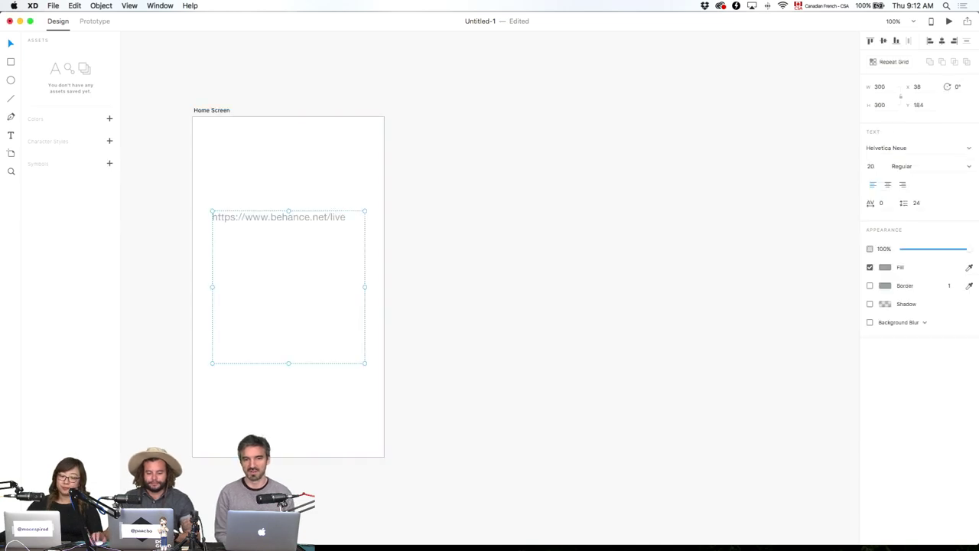
pyautogui.press('super+z')
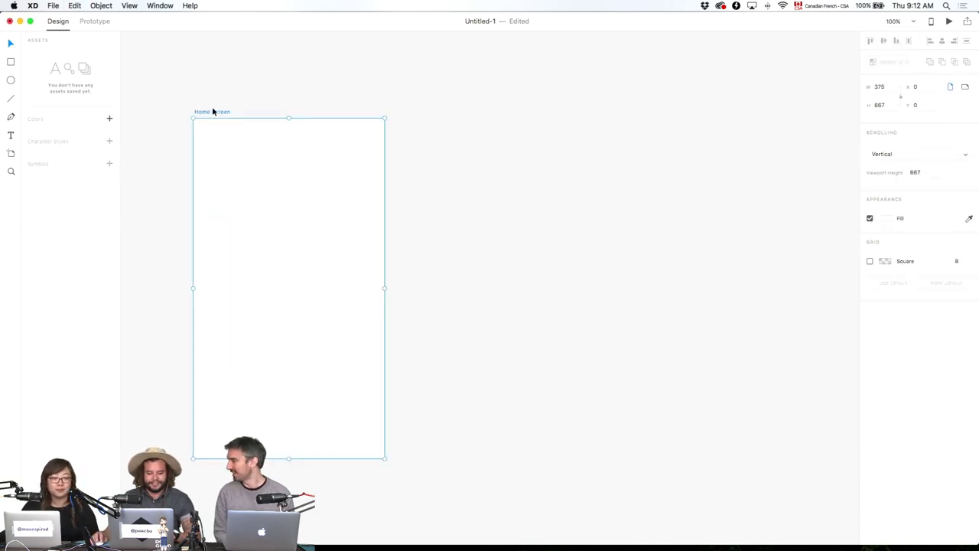
# Duplicate Home Screen twice and rename the middle copy 'Betterment Selector'.
pyautogui.press('super+d')
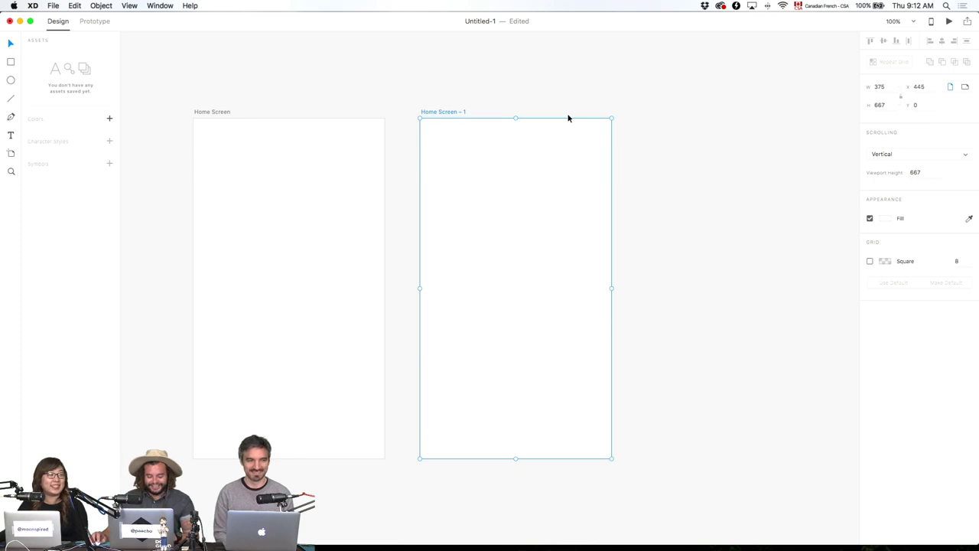
pyautogui.scroll(-1, 538, 115)
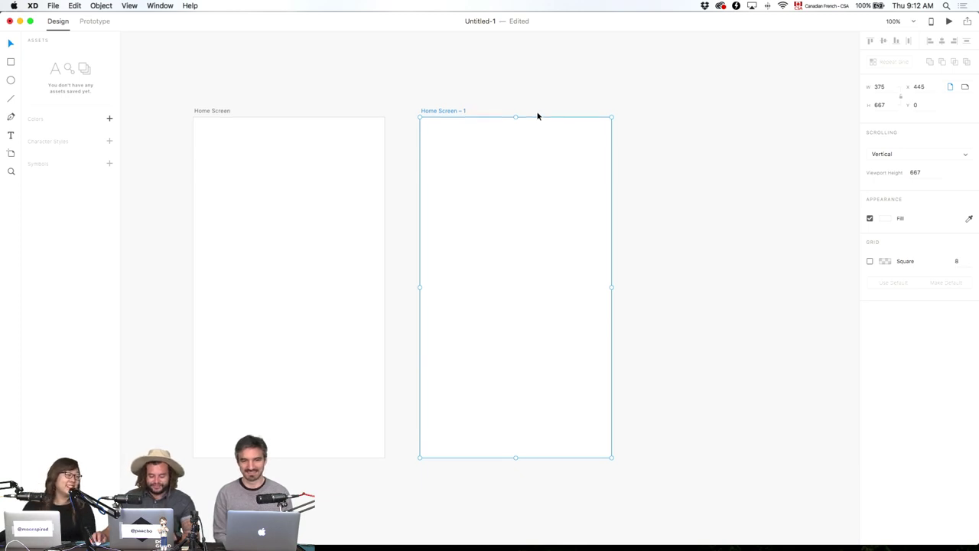
pyautogui.click(220, 111)
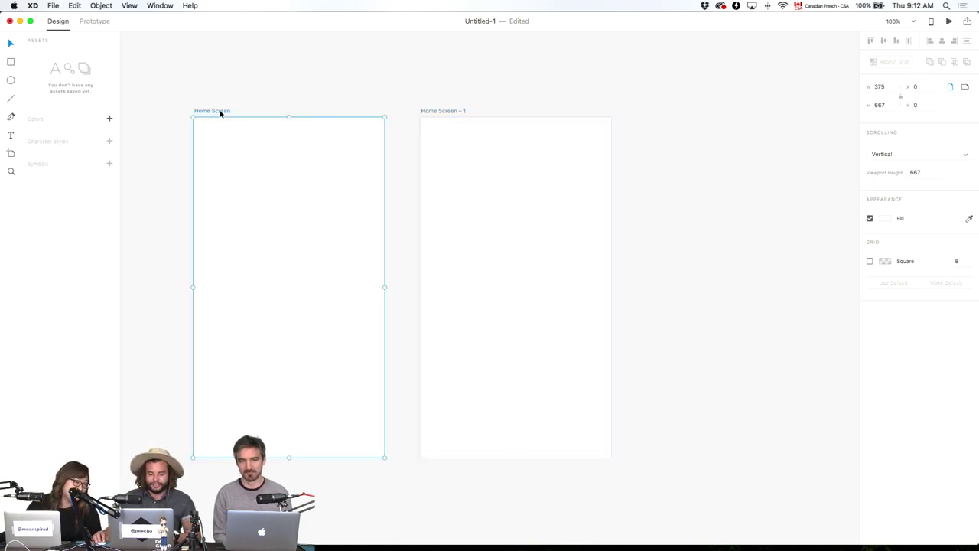
pyautogui.press('super+d')
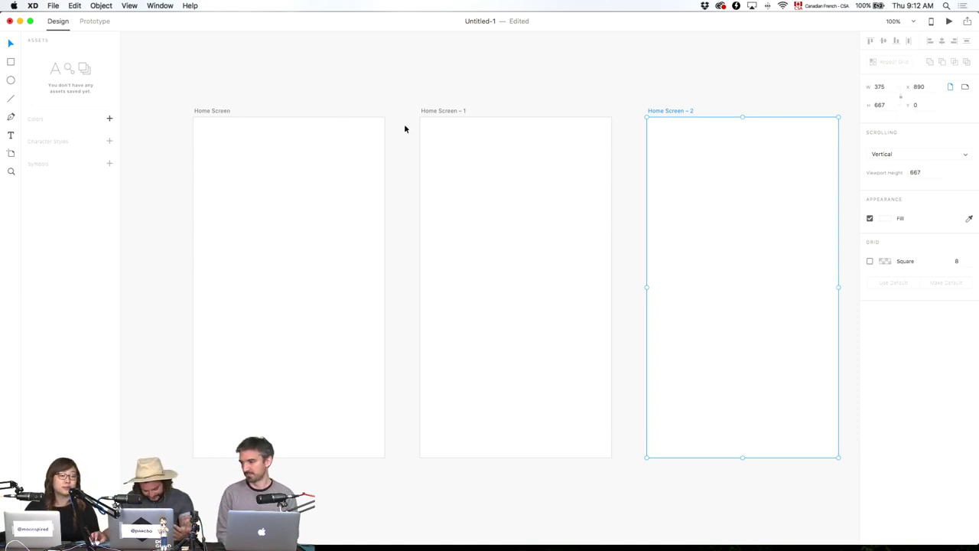
pyautogui.click(462, 108)
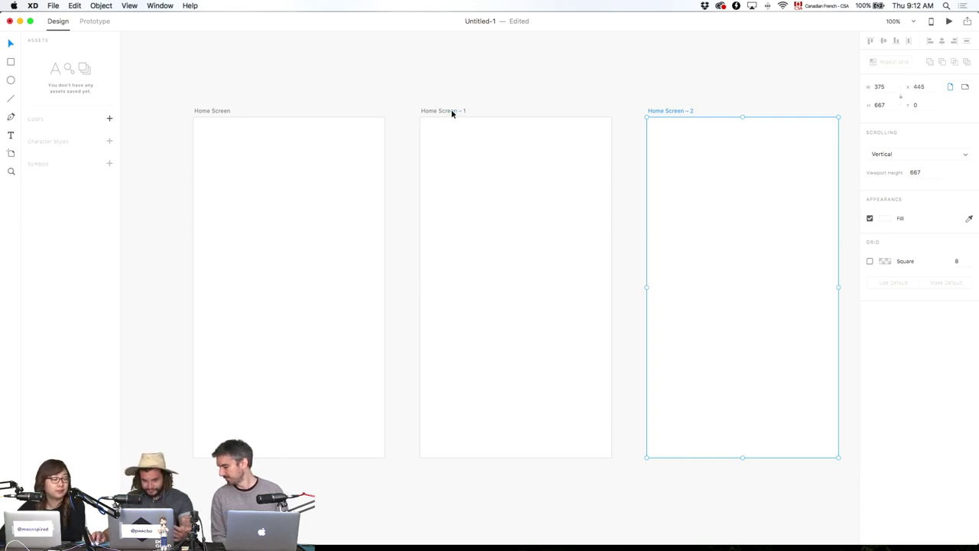
pyautogui.doubleClick(452, 109)
pyautogui.write('Betterment Selecto')
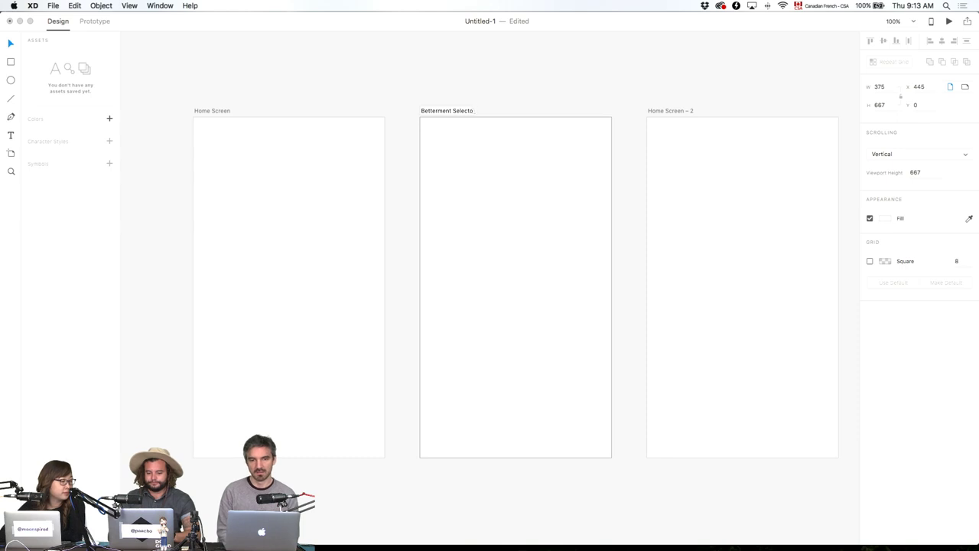
pyautogui.write('r')
pyautogui.press('Return')
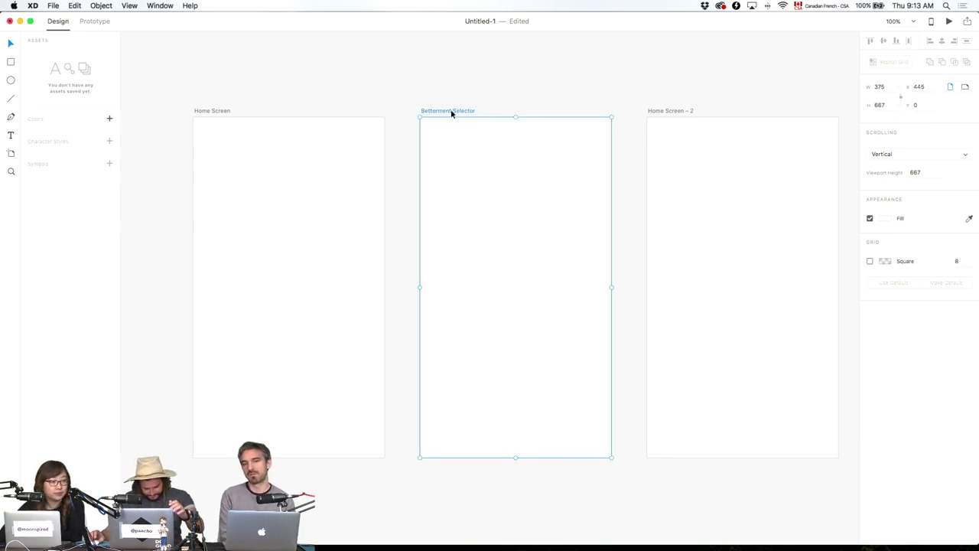
# Name the third artboard 'Betterment Detail', then duplicate it as 'Mentor Selector Empty'.
pyautogui.doubleClick(668, 111)
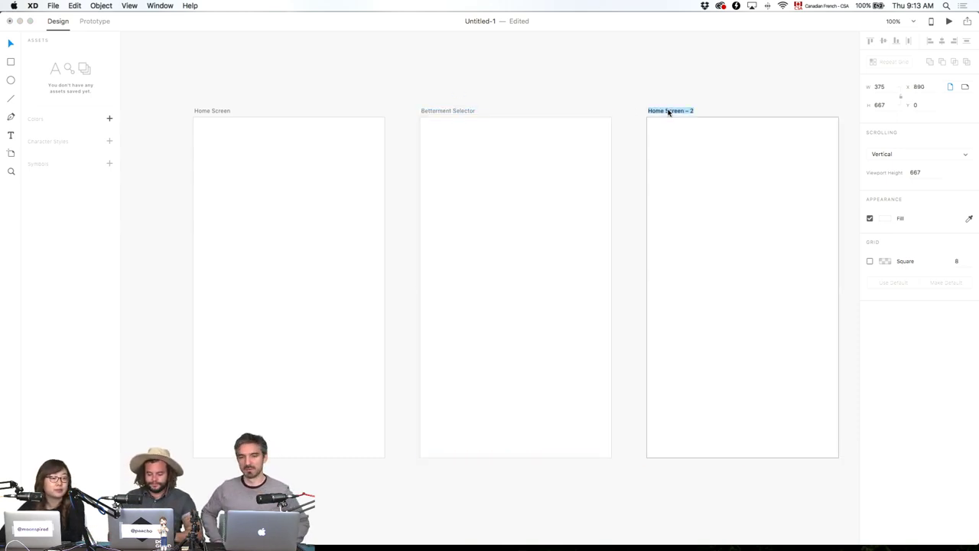
pyautogui.write('Betterment')
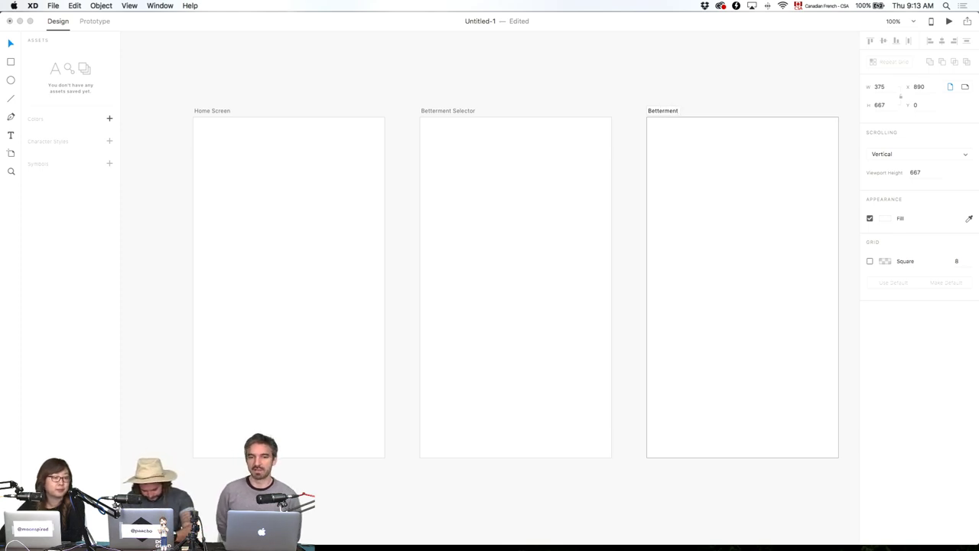
pyautogui.write(' Detail')
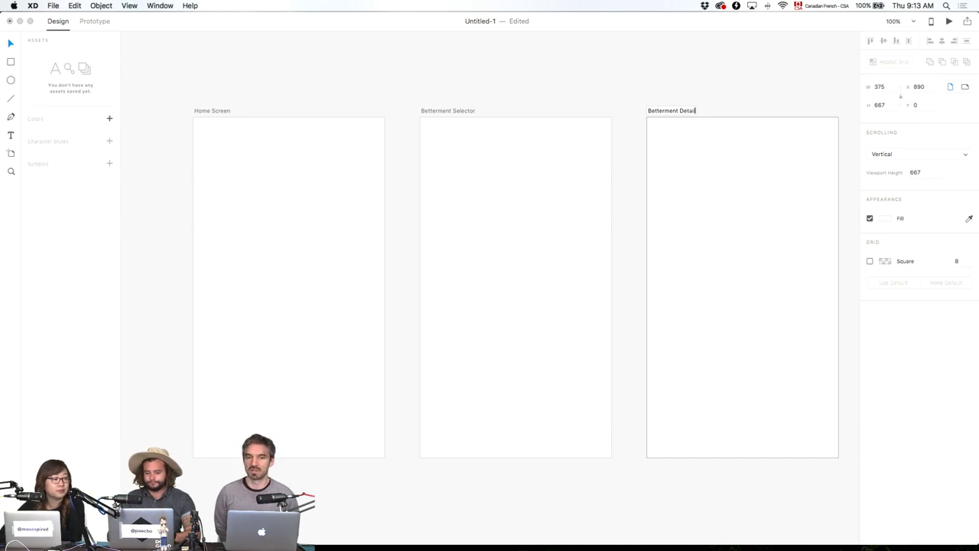
pyautogui.press('Return')
pyautogui.press('super+d')
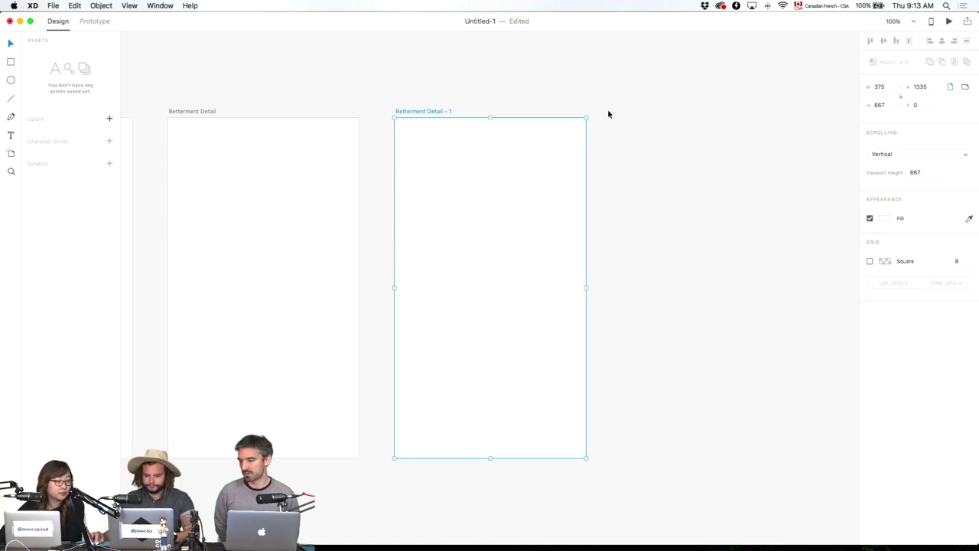
pyautogui.doubleClick(419, 112)
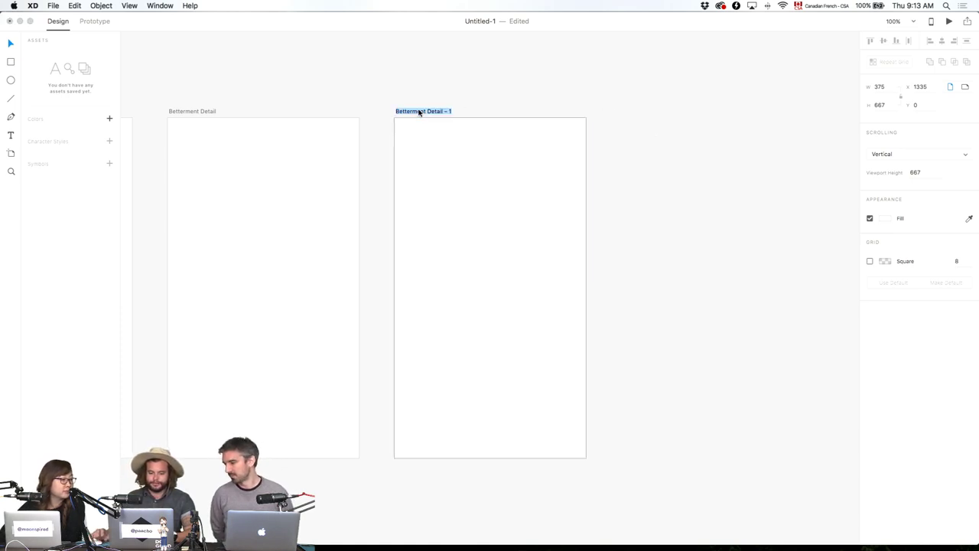
pyautogui.press('BackSpace')
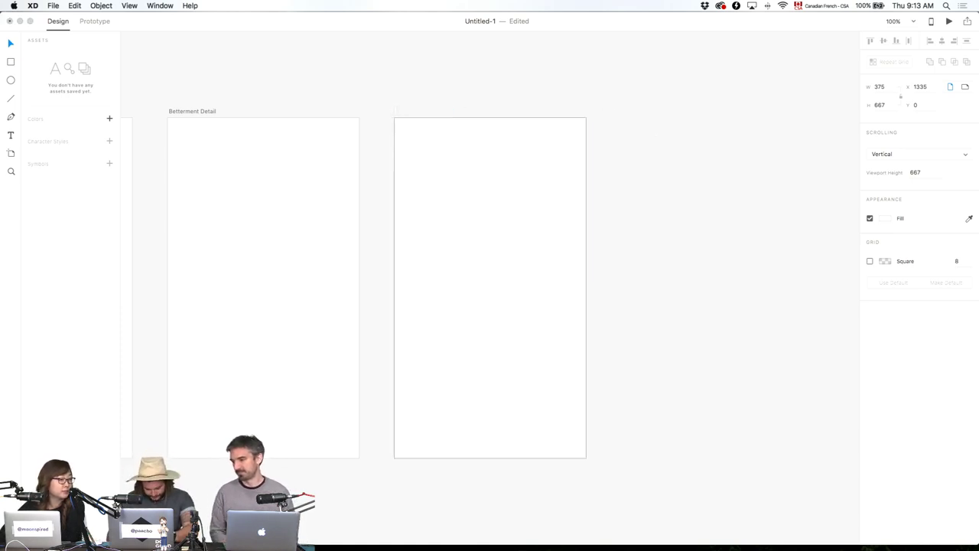
pyautogui.write('Mento')
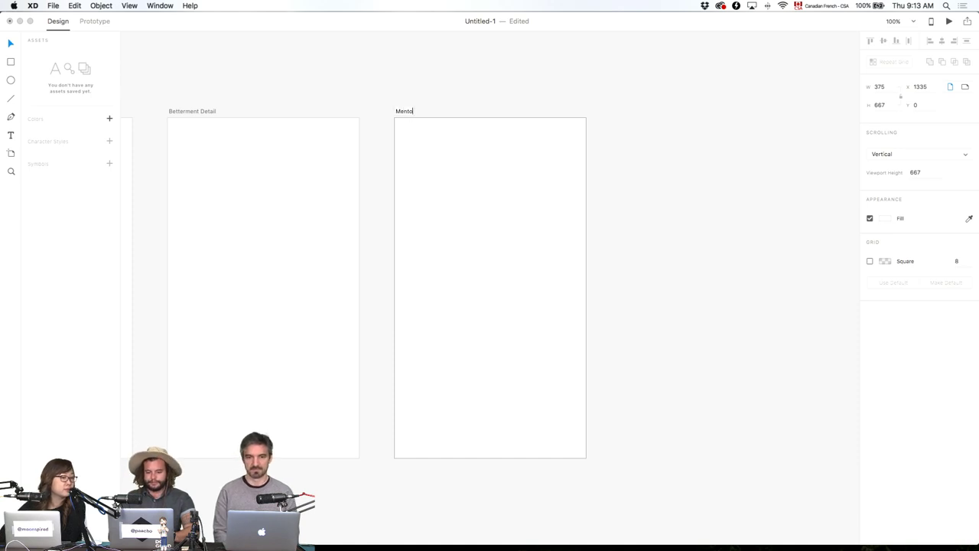
pyautogui.write('r Selector')
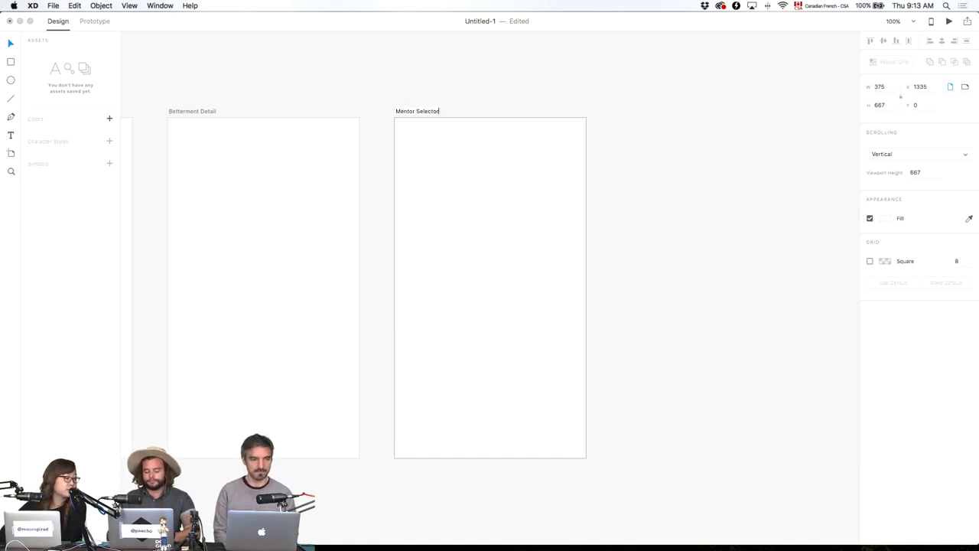
pyautogui.write(' Empty')
pyautogui.press('Return')
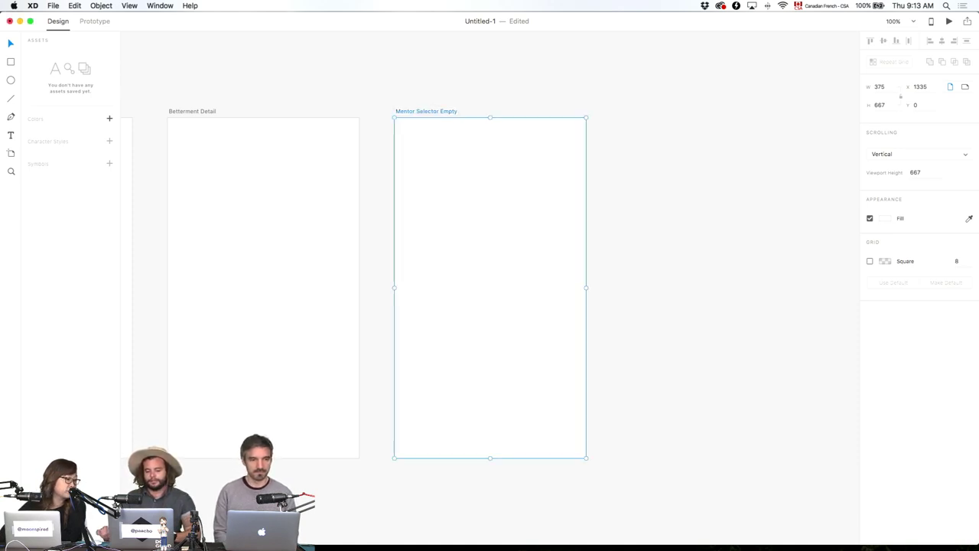
# Duplicate Mentor Selector Empty and rename the copy 'Mentor Selector Filled'.
pyautogui.press('super+d')
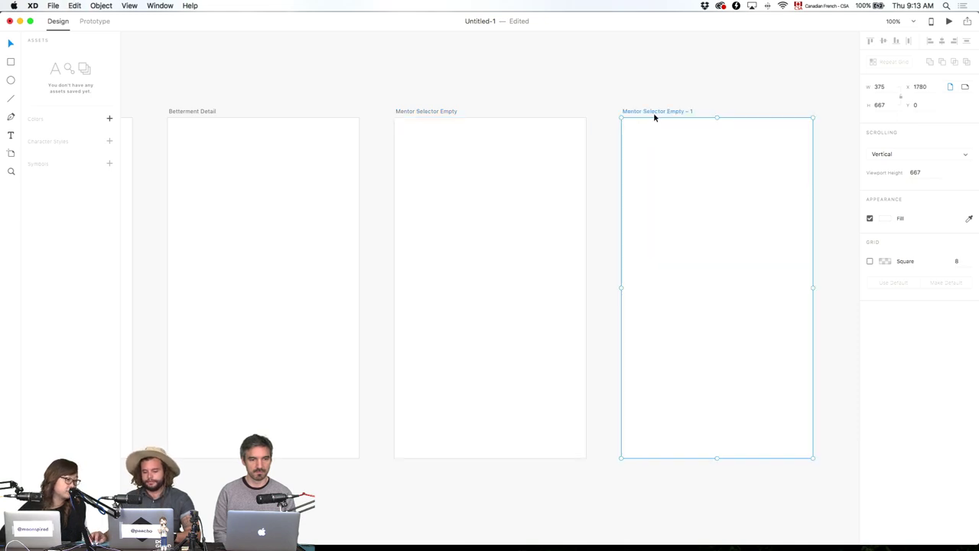
pyautogui.doubleClick(654, 113)
pyautogui.moveTo(667, 111); pyautogui.dragTo(696, 109)
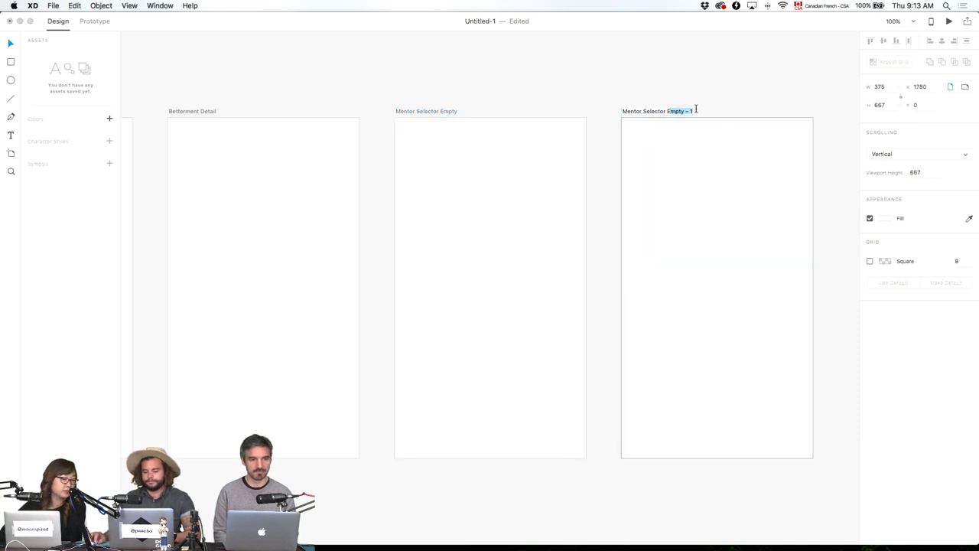
pyautogui.press('BackSpace')
pyautogui.write('F')
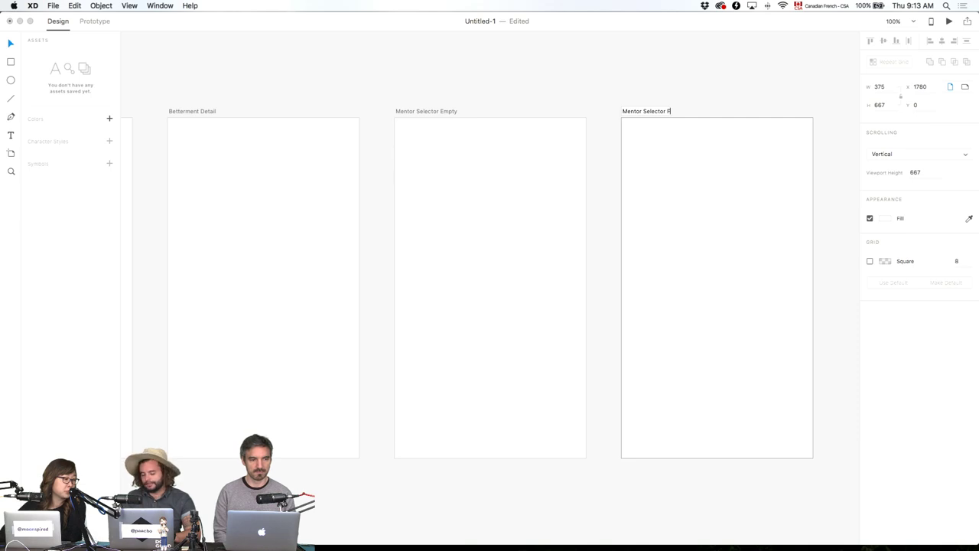
pyautogui.write('illed')
pyautogui.press('Return')
# Duplicate Mentor Selector Filled into a final artboard named 'Dashboard'.
pyautogui.press('super+d')
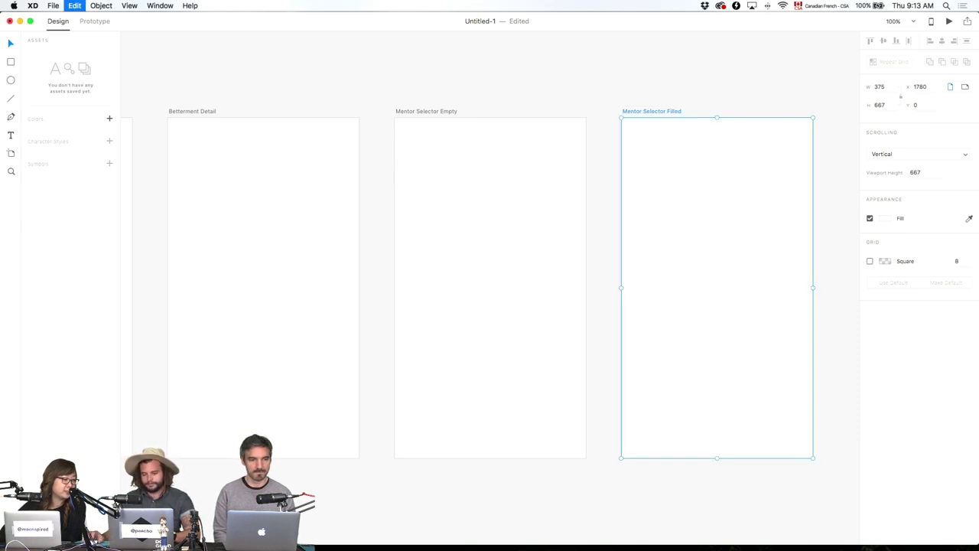
pyautogui.hscroll(5, 761, 123)
pyautogui.doubleClick(444, 112)
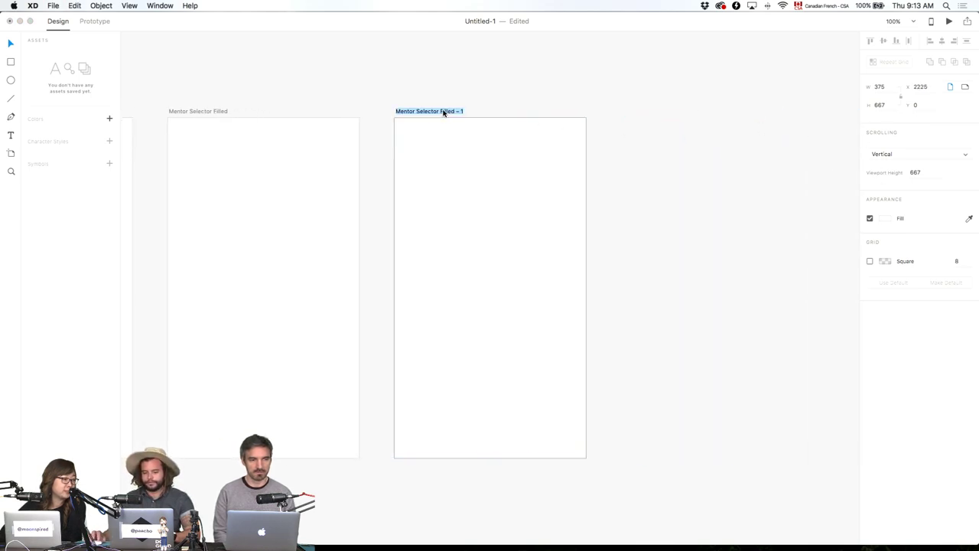
pyautogui.write('Dashboard')
pyautogui.press('Return')
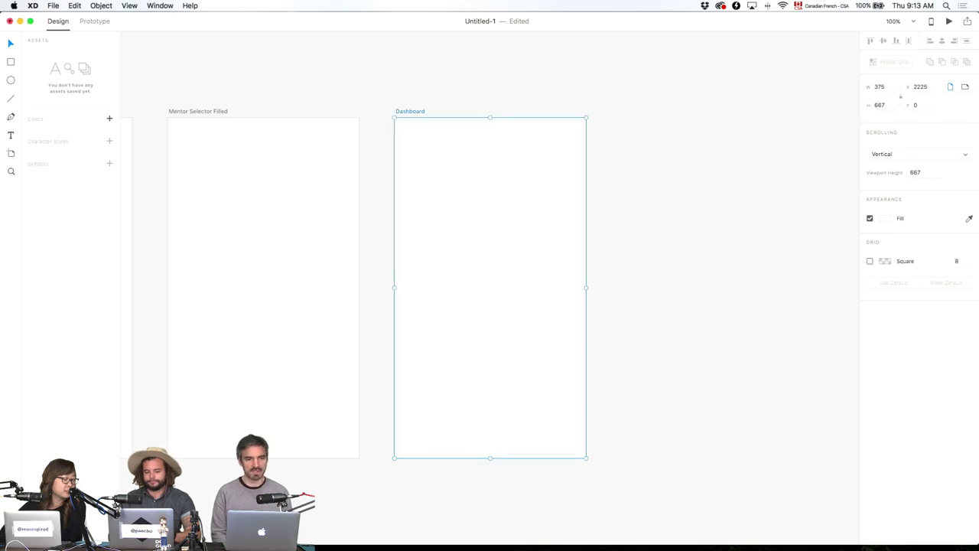
pyautogui.click(496, 106)
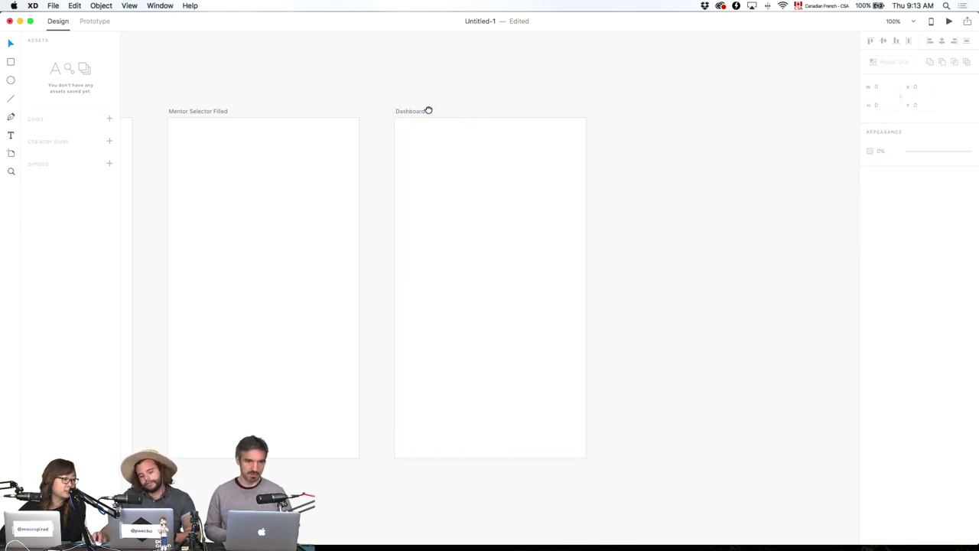
pyautogui.hscroll(-7, 703, 181)
pyautogui.hscroll(-10, 703, 181)
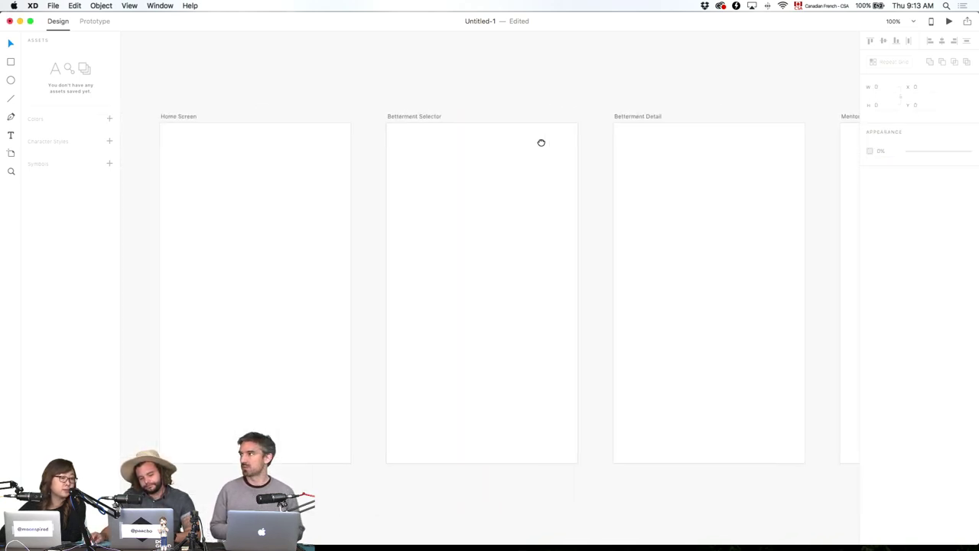
pyautogui.moveTo(251, 291); pyautogui.dragTo(257, 255)
pyautogui.moveTo(378, 537)
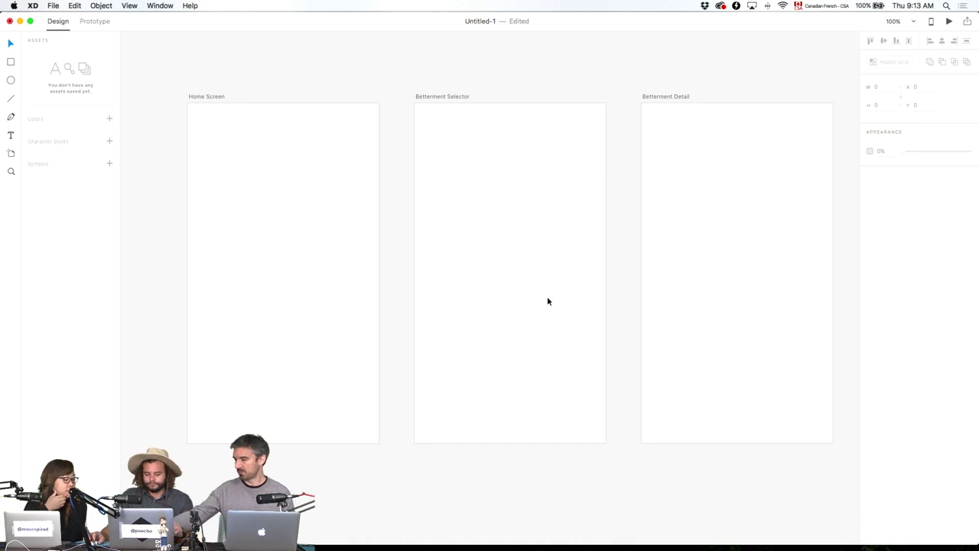
pyautogui.scroll(-5, 548, 301)
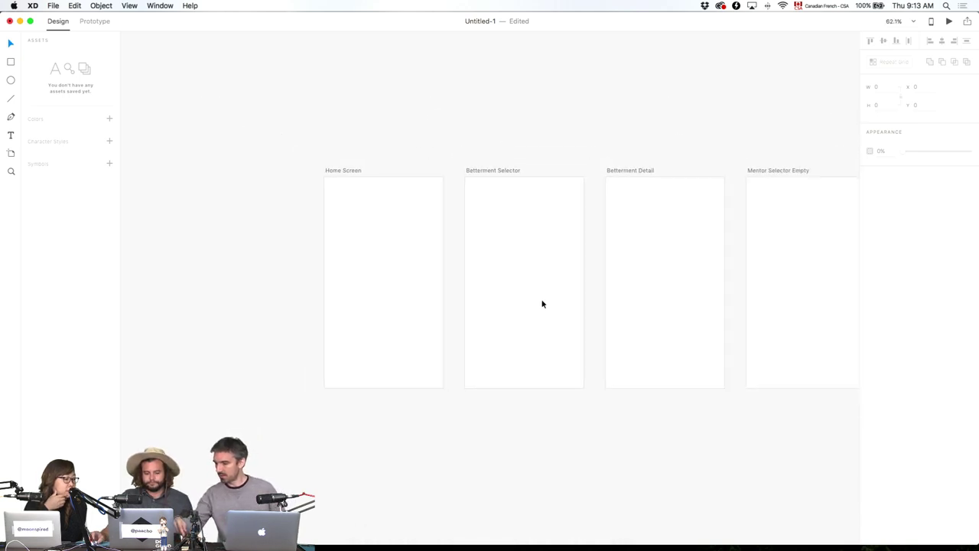
pyautogui.click(10, 153)
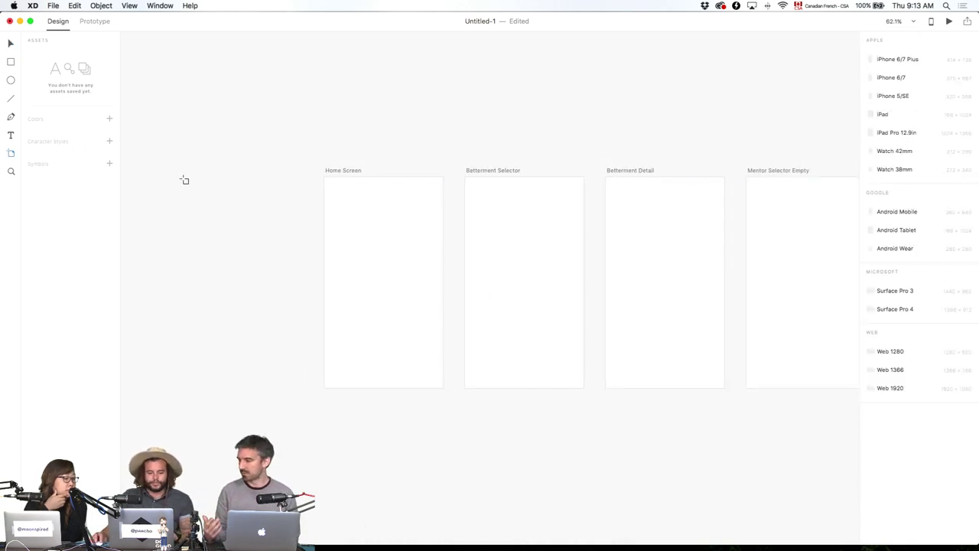
pyautogui.moveTo(157, 154); pyautogui.dragTo(296, 260)
pyautogui.moveTo(289, 293); pyautogui.dragTo(244, 308)
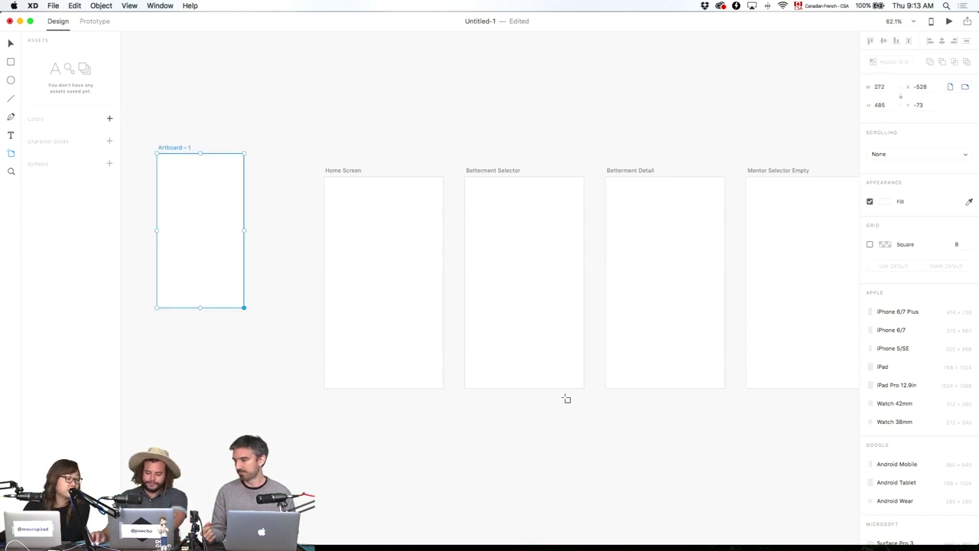
pyautogui.click(907, 405)
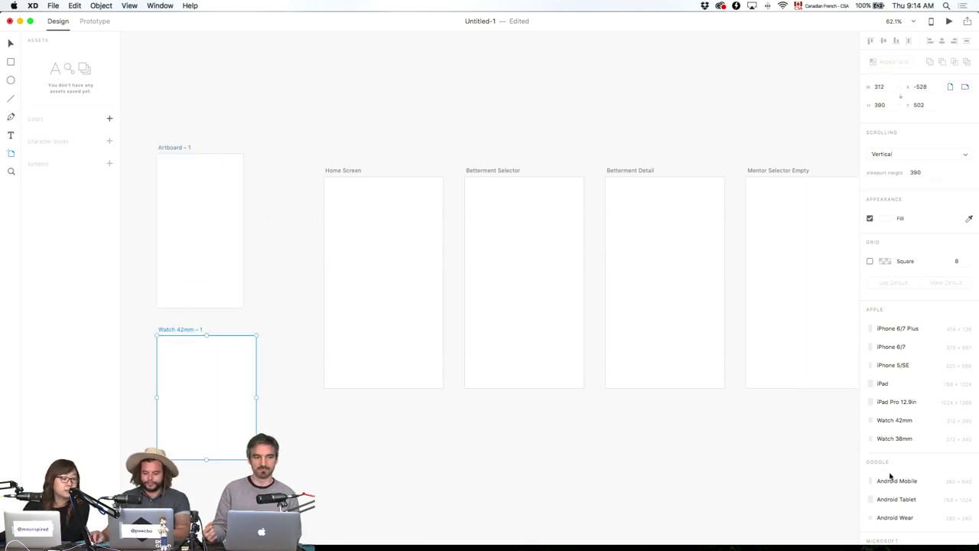
pyautogui.scroll(-1, 894, 482)
pyautogui.scroll(-1, 948, 367)
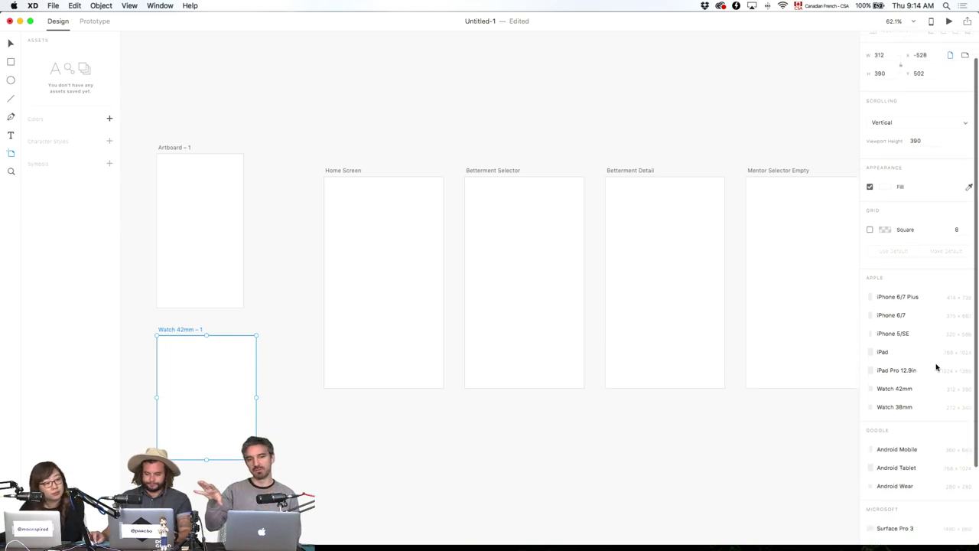
pyautogui.press('v')
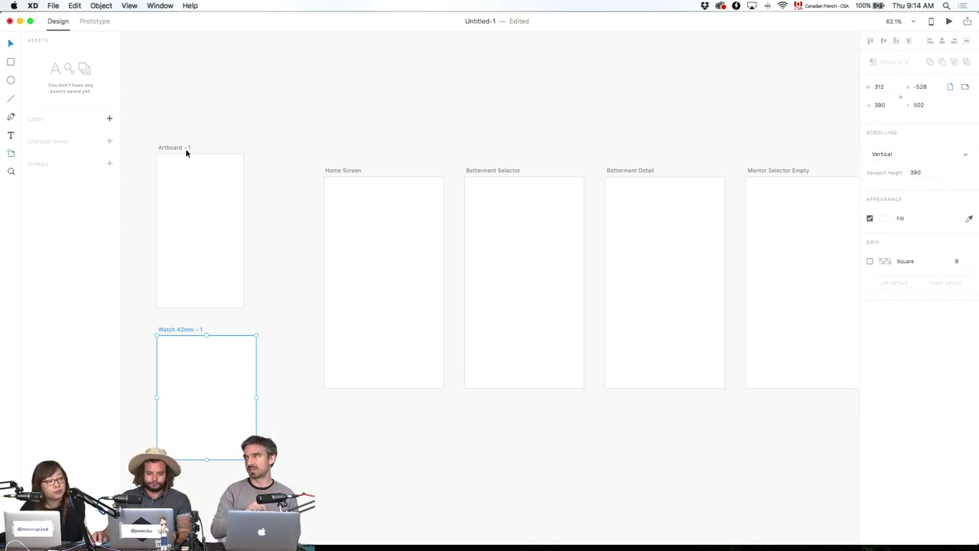
pyautogui.click(185, 148)
pyautogui.keyDown('shift'); pyautogui.click(193, 330); pyautogui.keyUp('shift')
pyautogui.press('BackSpace')
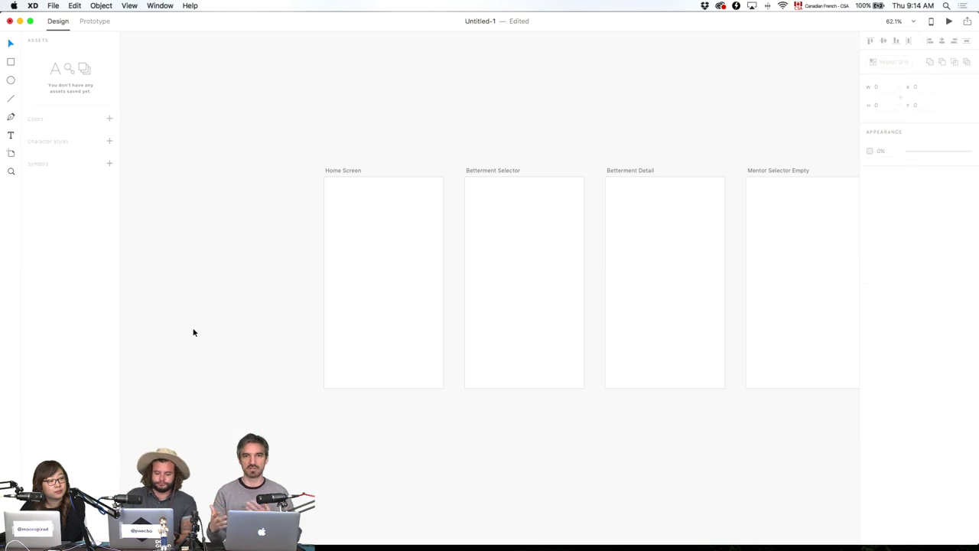
pyautogui.press('super+0')
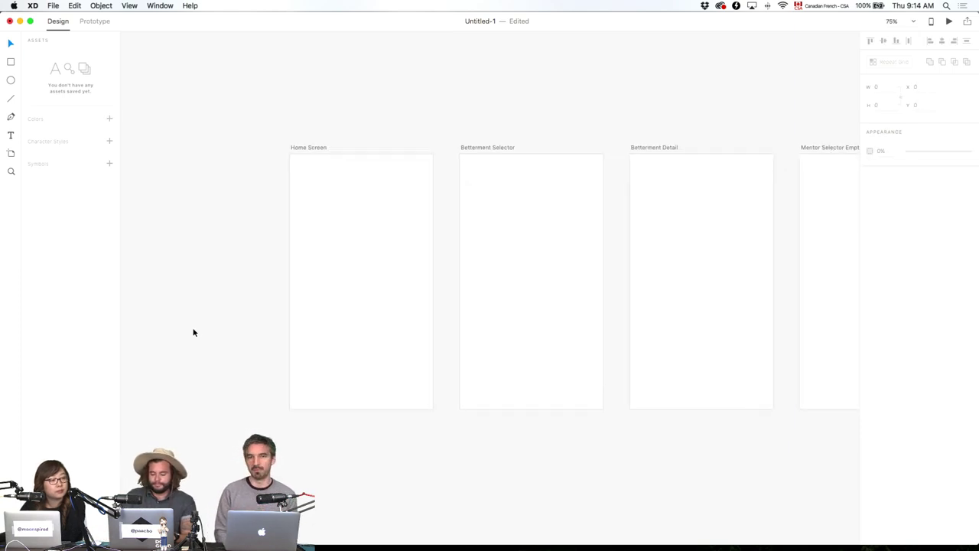
pyautogui.press('super+1')
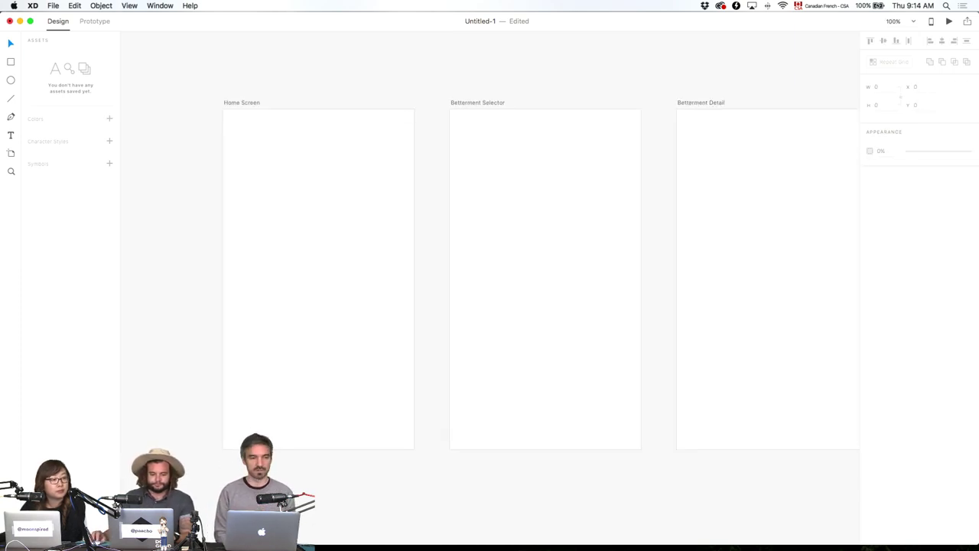
pyautogui.click(378, 537)
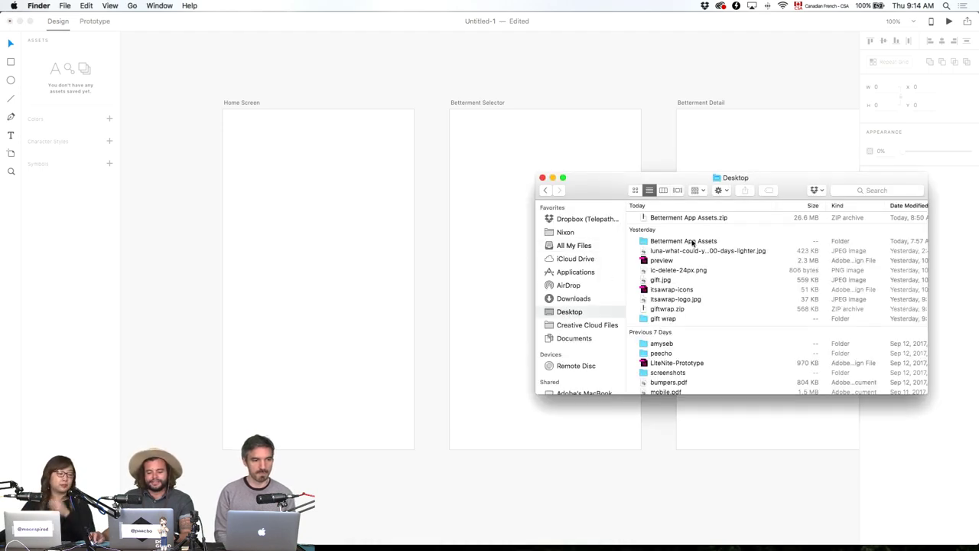
# Preview logo.ai in the Betterment App Assets folder, open it, and select the B shape.
pyautogui.doubleClick(692, 243)
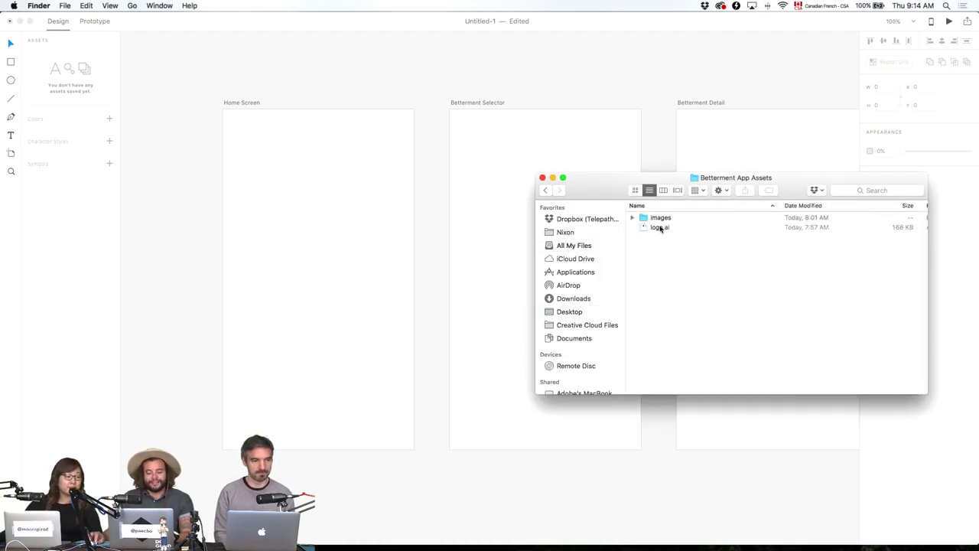
pyautogui.click(659, 228)
pyautogui.press('space')
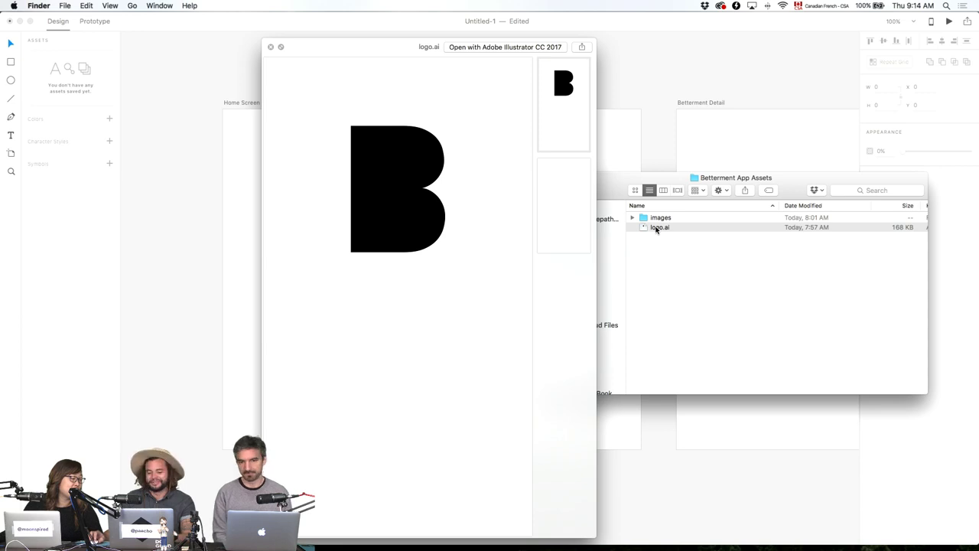
pyautogui.press('space')
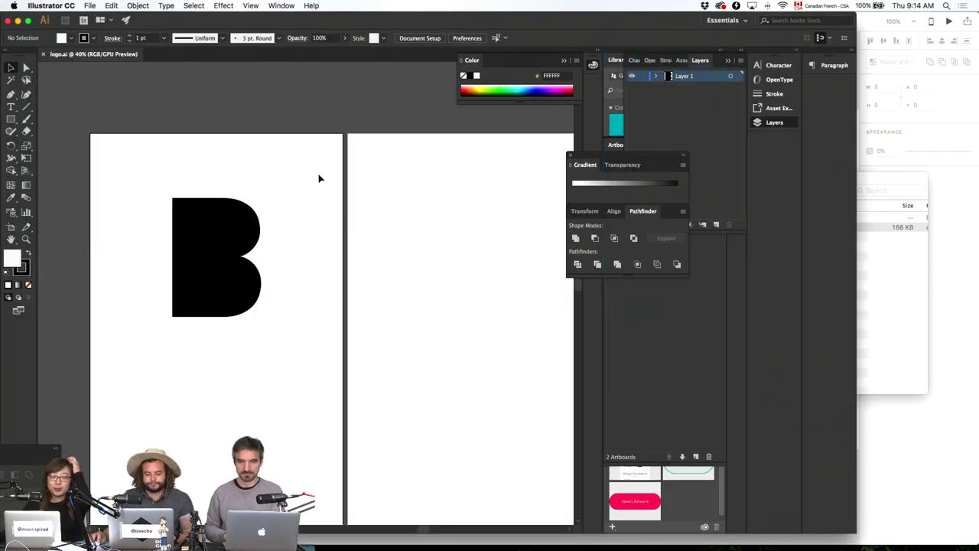
pyautogui.moveTo(320, 174); pyautogui.dragTo(86, 378)
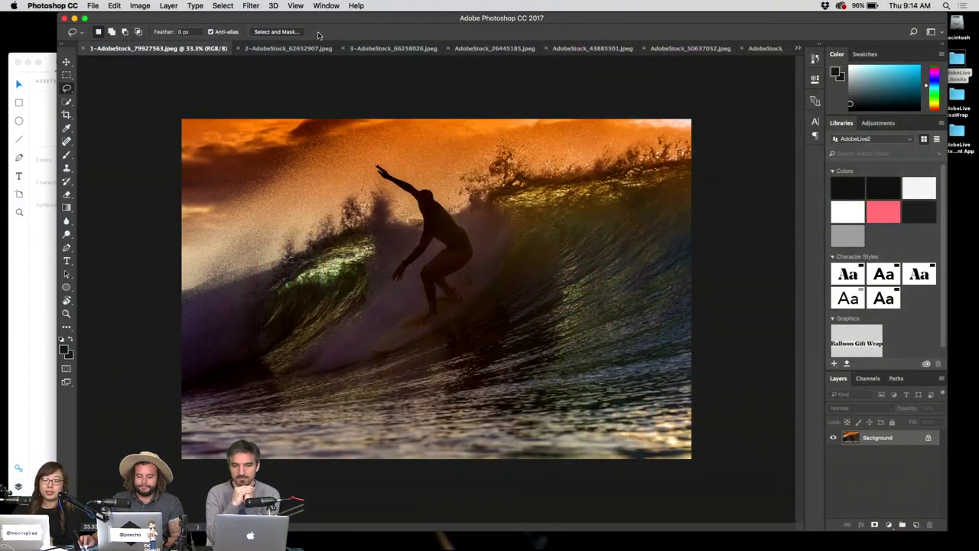
# Review each stock photo from guitar to camera man, return to the surfer, and collapse Libraries.
pyautogui.click(320, 48)
pyautogui.click(388, 49)
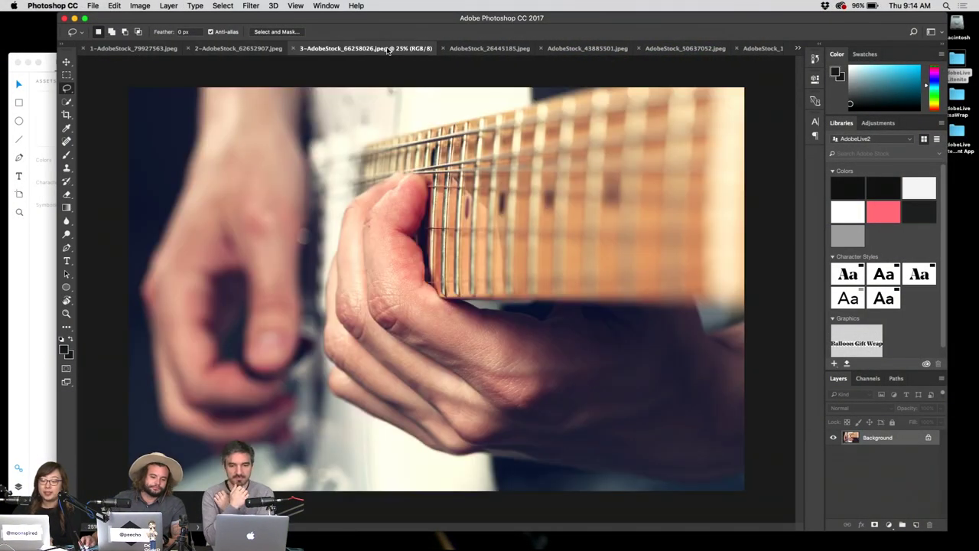
pyautogui.click(493, 49)
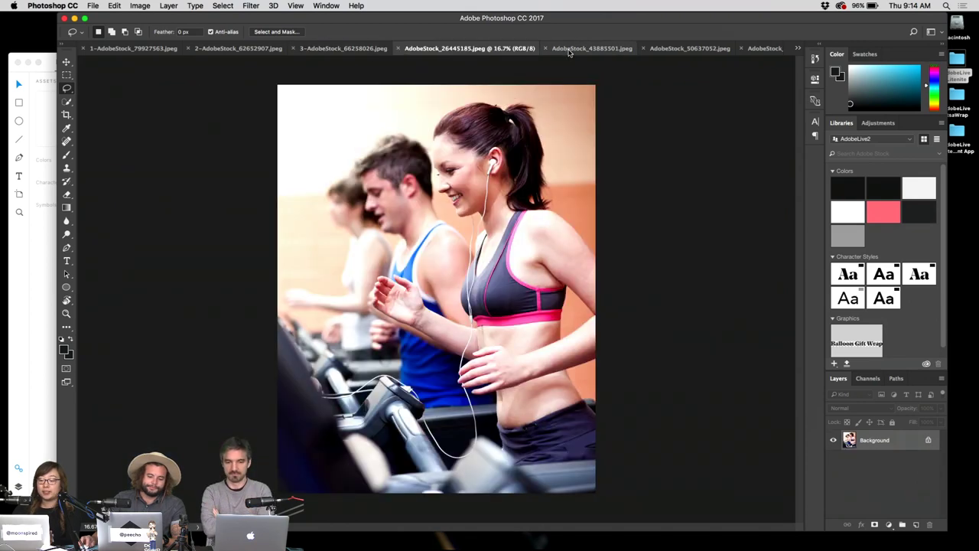
pyautogui.click(572, 49)
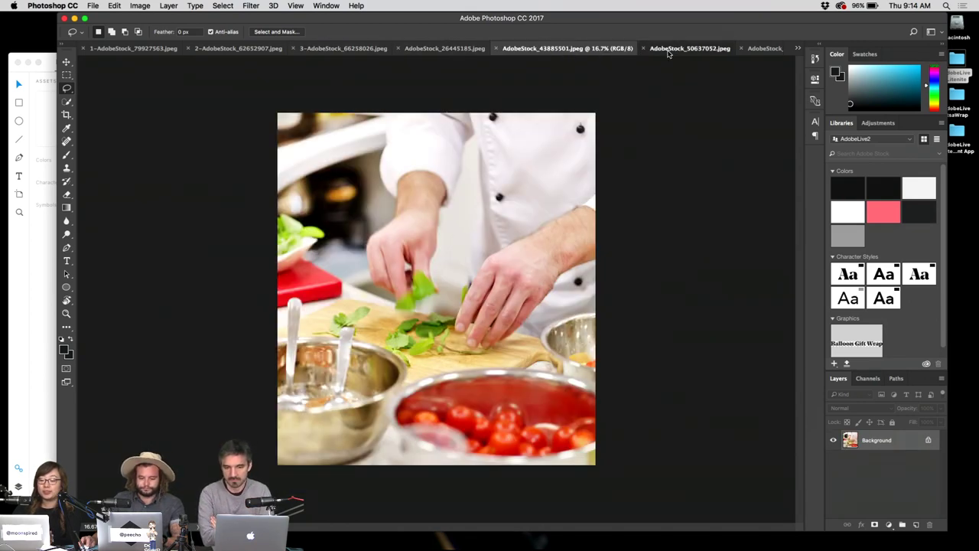
pyautogui.click(667, 51)
pyautogui.click(772, 50)
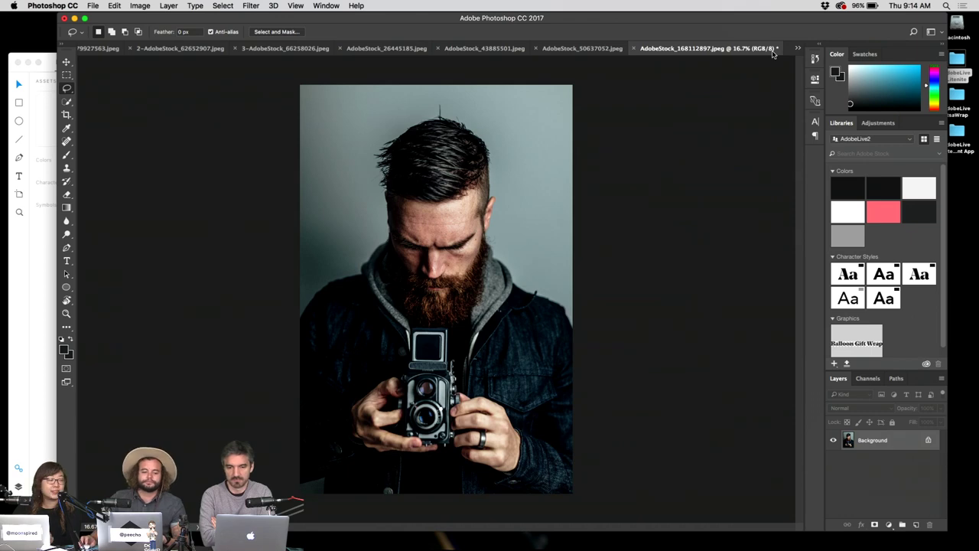
pyautogui.click(106, 50)
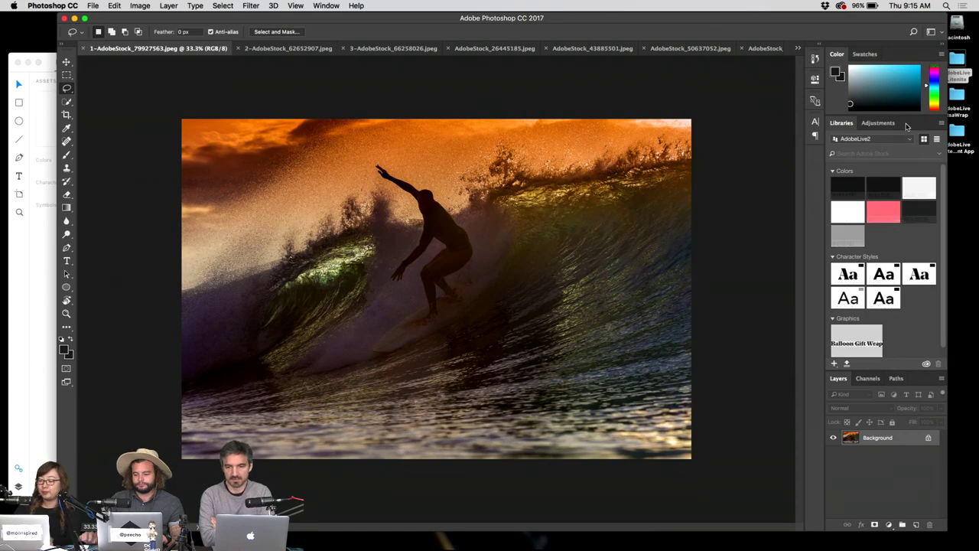
pyautogui.doubleClick(908, 126)
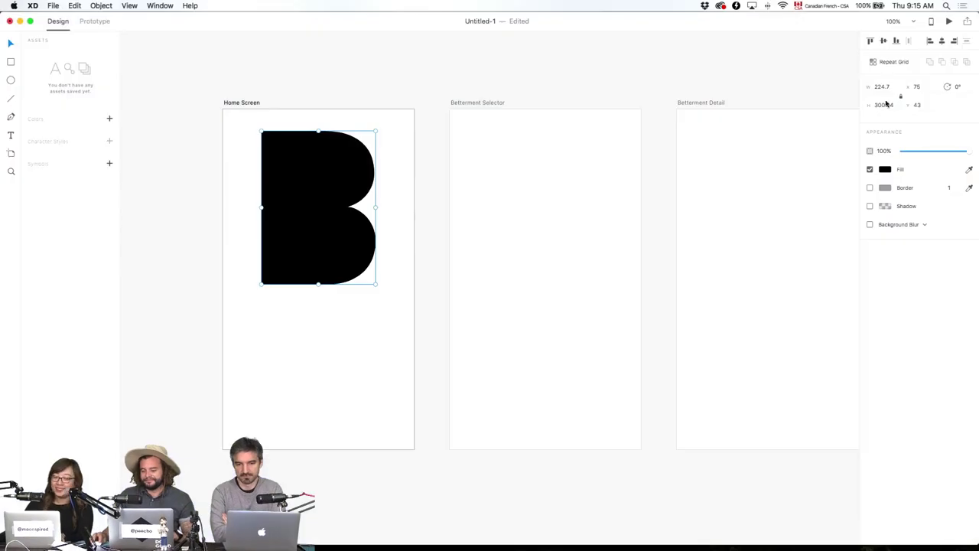
pyautogui.click(883, 105)
# Resize the B logo to 200 high, centre it horizontally on Home Screen, and move it lower.
pyautogui.write('200')
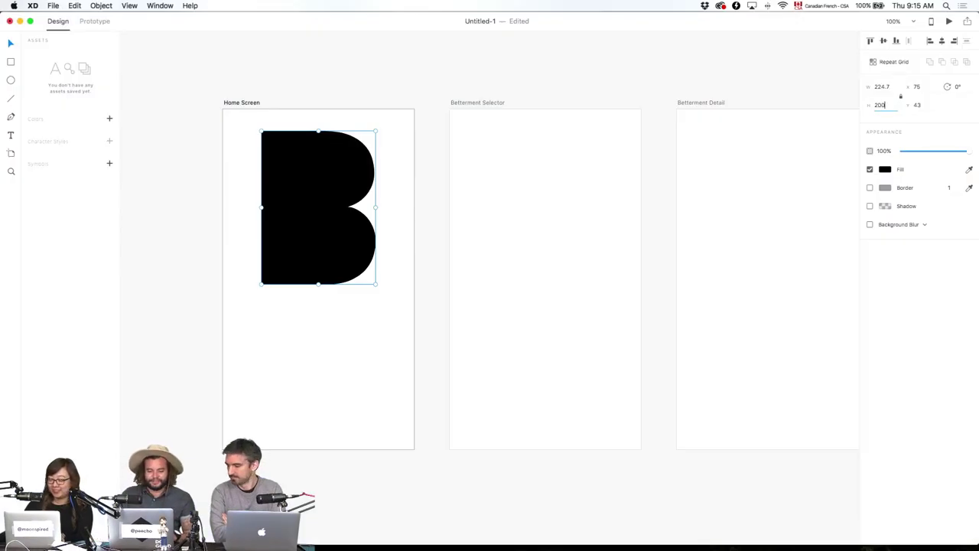
pyautogui.press('Return')
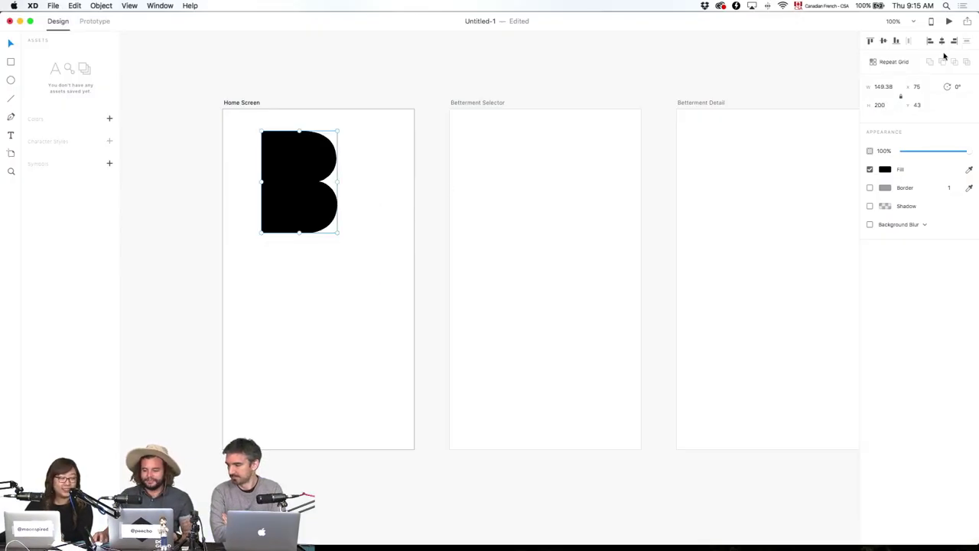
pyautogui.click(941, 41)
pyautogui.click(357, 102)
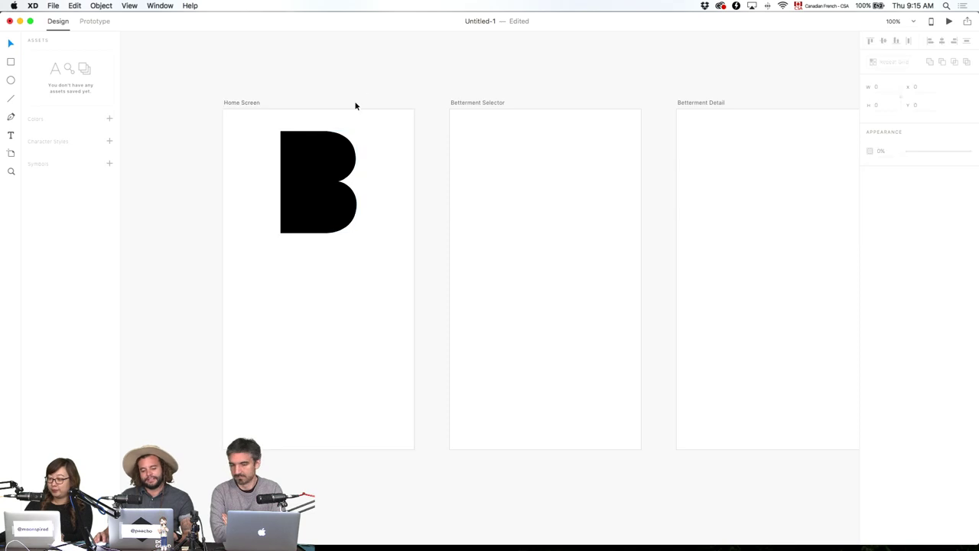
pyautogui.moveTo(334, 171); pyautogui.dragTo(332, 211)
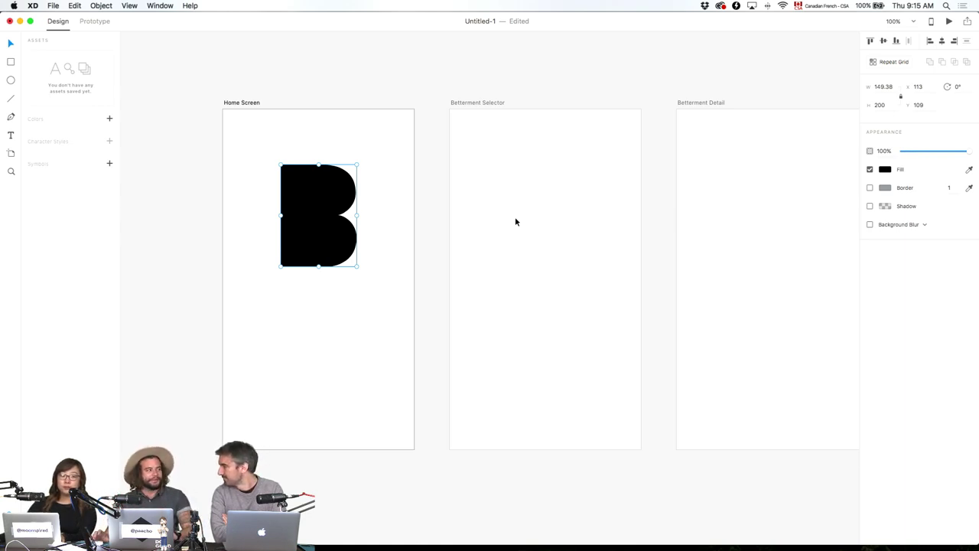
# Switch to Finder and close the Betterment App Assets folder window.
pyautogui.click(490, 231)
pyautogui.press('super+Tab')
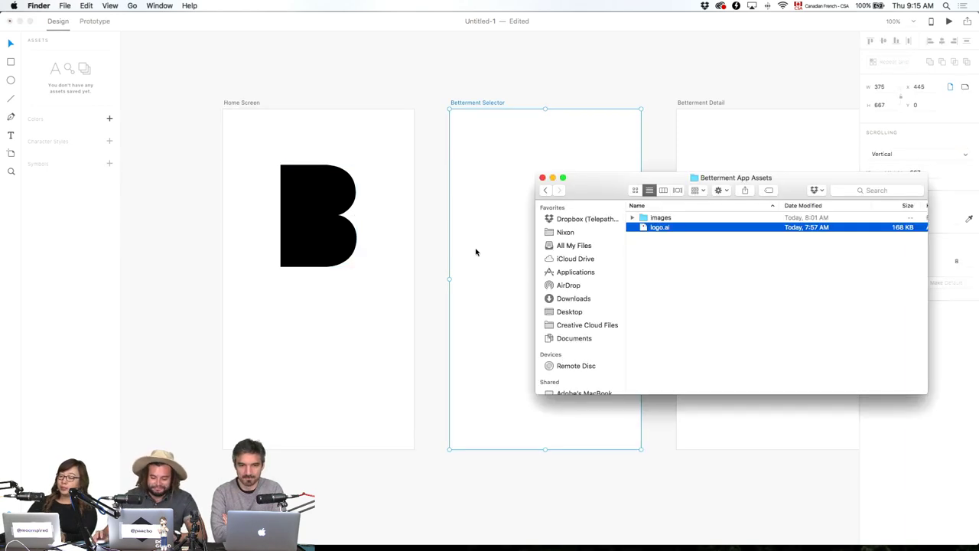
pyautogui.click(441, 247)
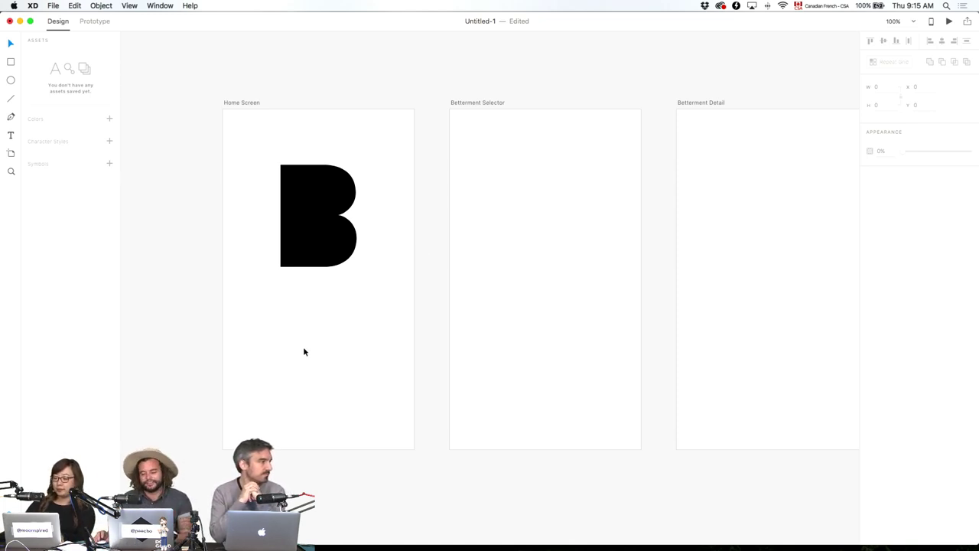
# Start a text box below the B logo and type 'THE BETTERM'.
pyautogui.press('t')
pyautogui.click(297, 316)
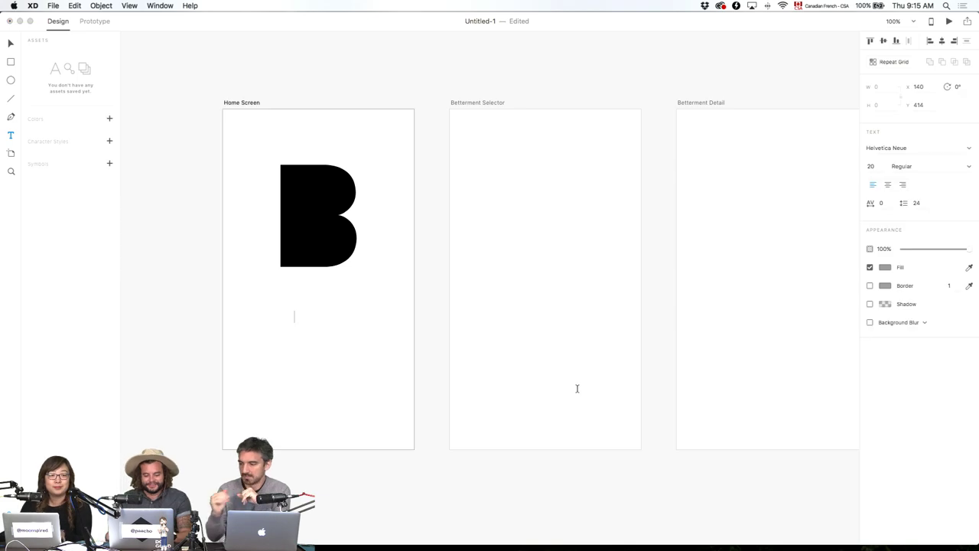
pyautogui.write('THE BETTERMENT')
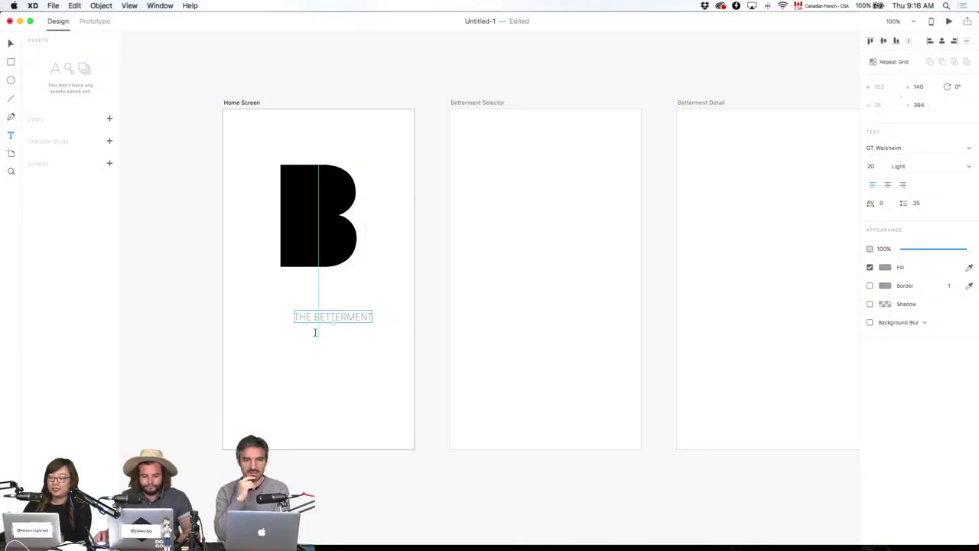
# Retype the heading as 'The Betterment App' and set its weight to Bold.
pyautogui.doubleClick(319, 316)
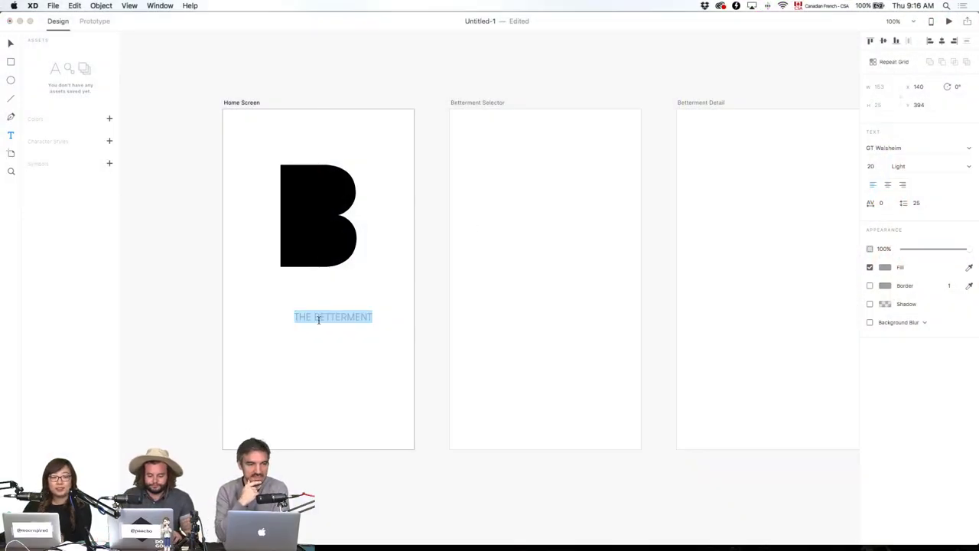
pyautogui.write('The Bett')
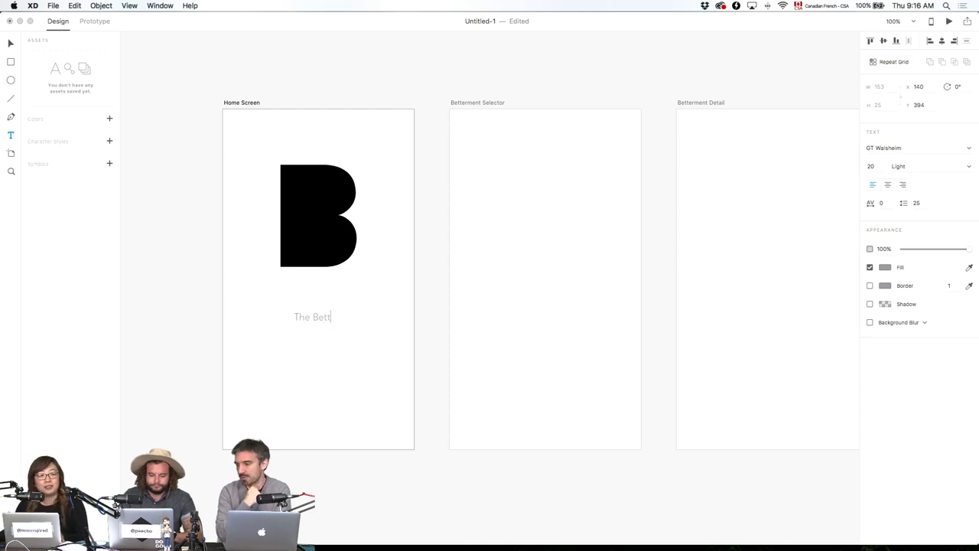
pyautogui.write('erment App')
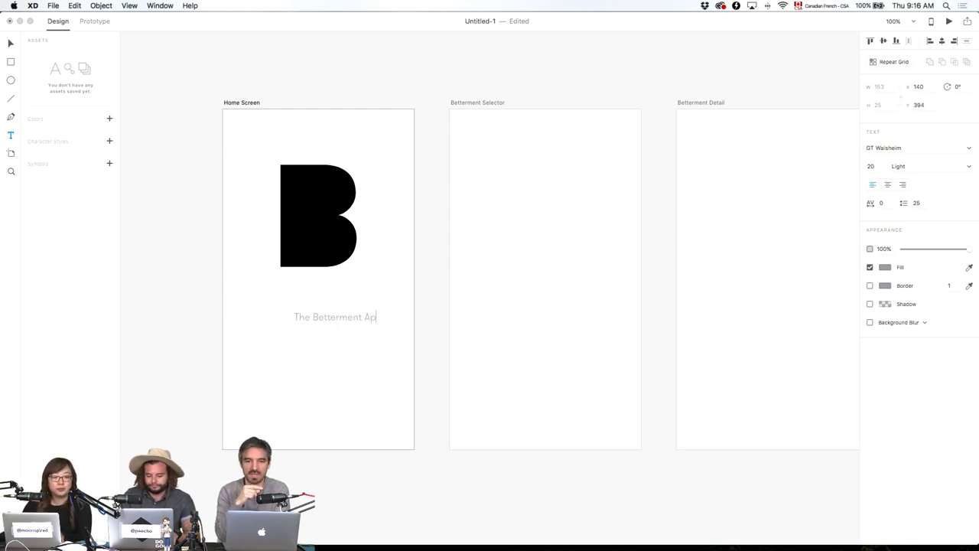
pyautogui.press('Escape')
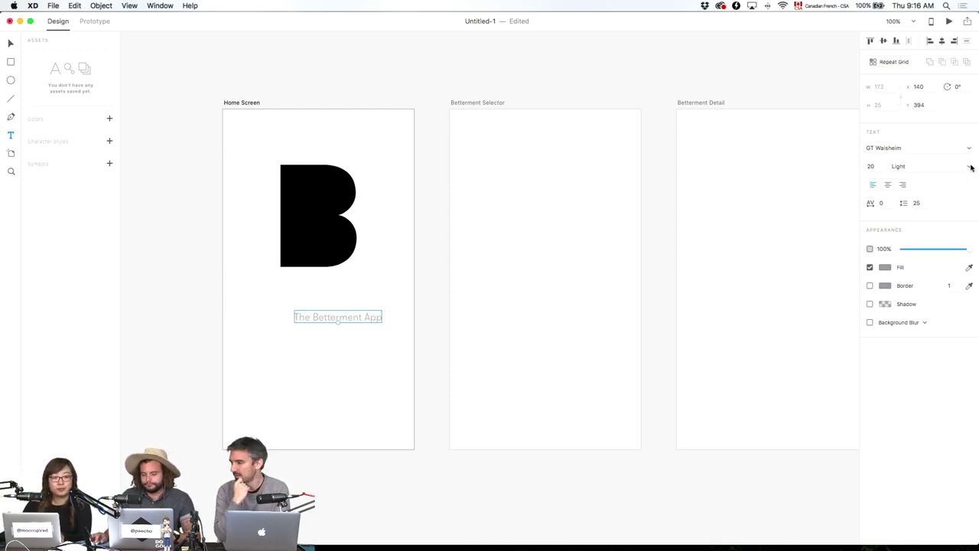
pyautogui.click(969, 166)
pyautogui.click(955, 187)
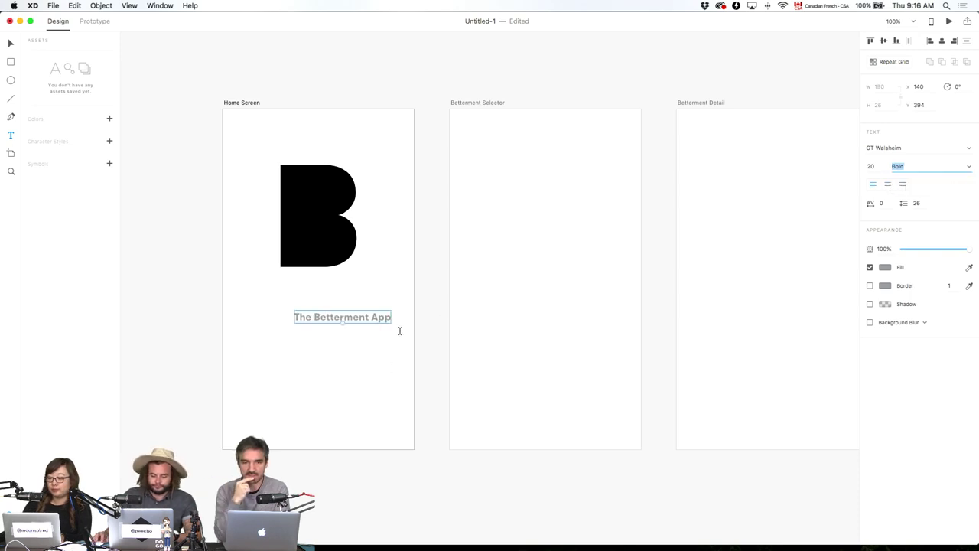
pyautogui.press('BackSpace')
pyautogui.click(376, 320)
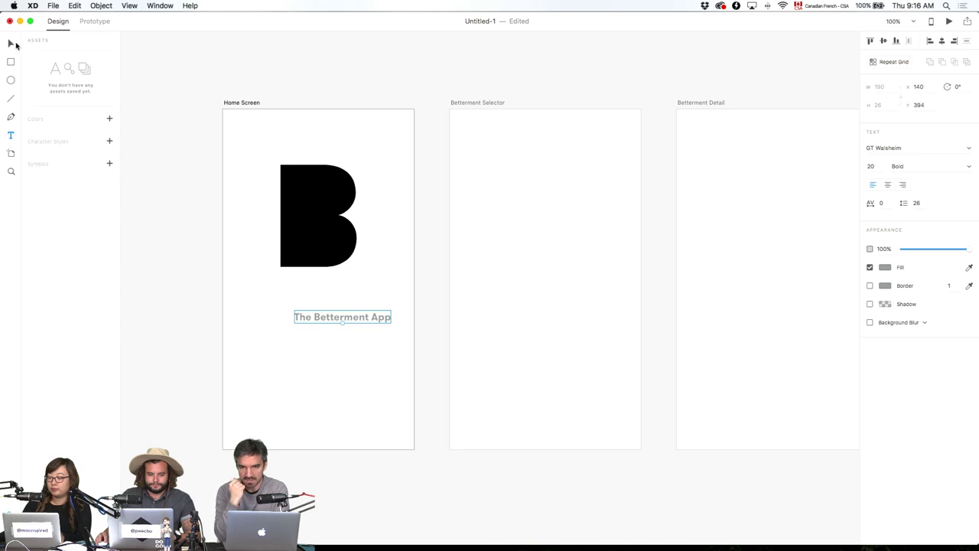
# Move the title under the B logo, centre-align it at size 28, and nudge it down 3 px.
pyautogui.click(14, 44)
pyautogui.moveTo(384, 319); pyautogui.dragTo(360, 301)
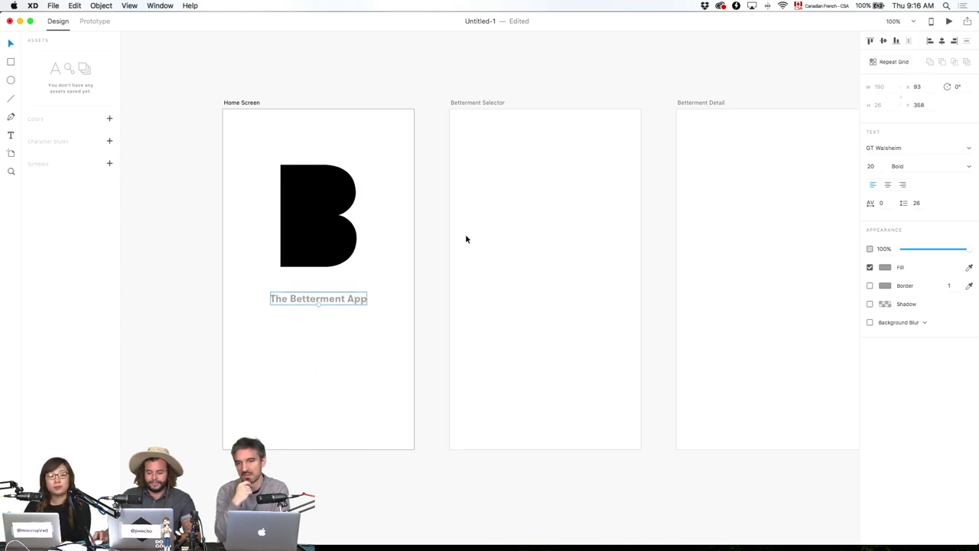
pyautogui.click(888, 186)
pyautogui.click(877, 165)
pyautogui.click(877, 166)
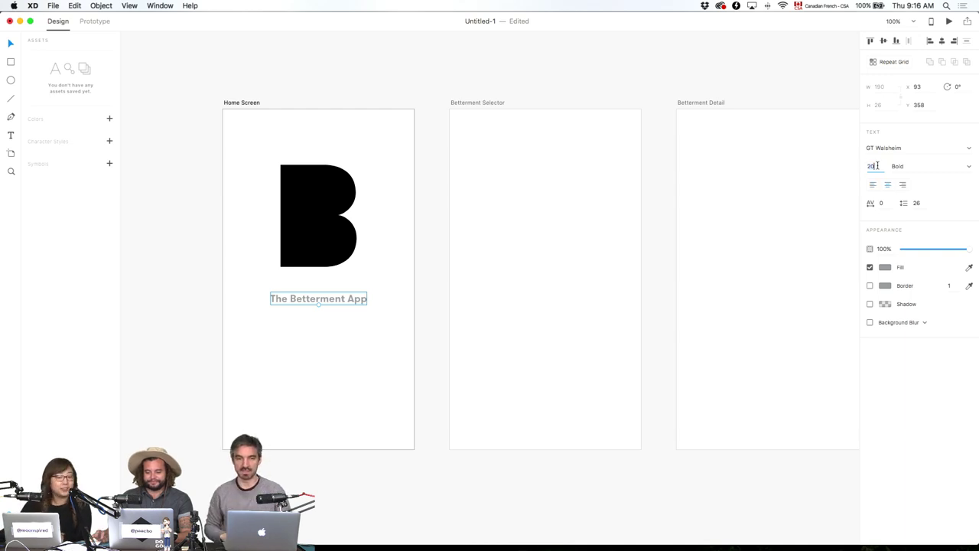
pyautogui.press('Up')
pyautogui.press('Up')
pyautogui.press('Up')
pyautogui.press('Up')
pyautogui.press('Up')
pyautogui.press('Up')
pyautogui.press('Up')
pyautogui.press('Up')
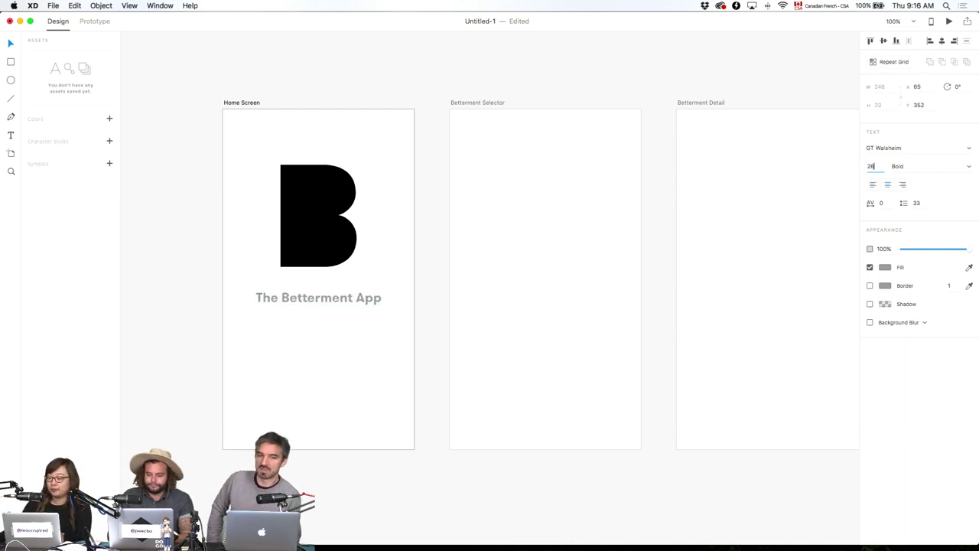
pyautogui.press('Return')
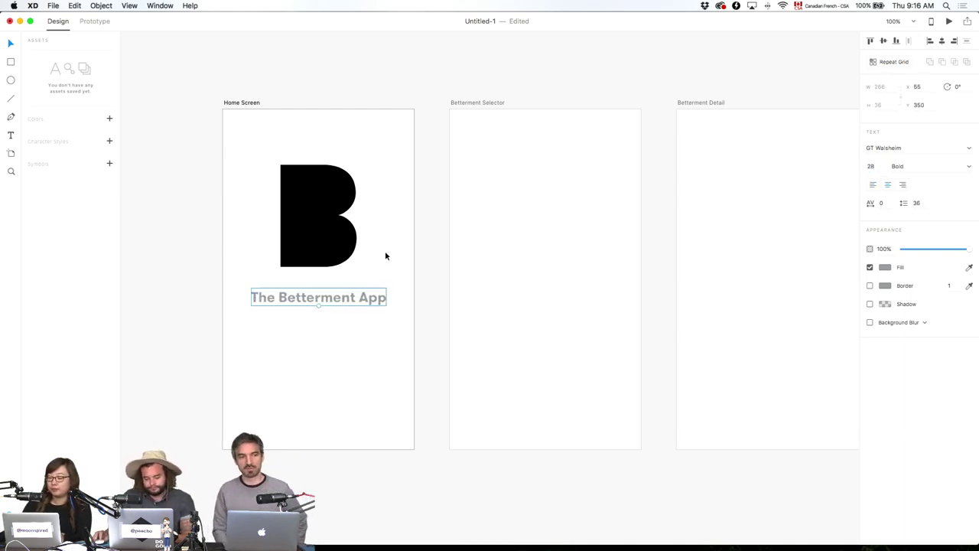
pyautogui.click(390, 296)
pyautogui.click(370, 299)
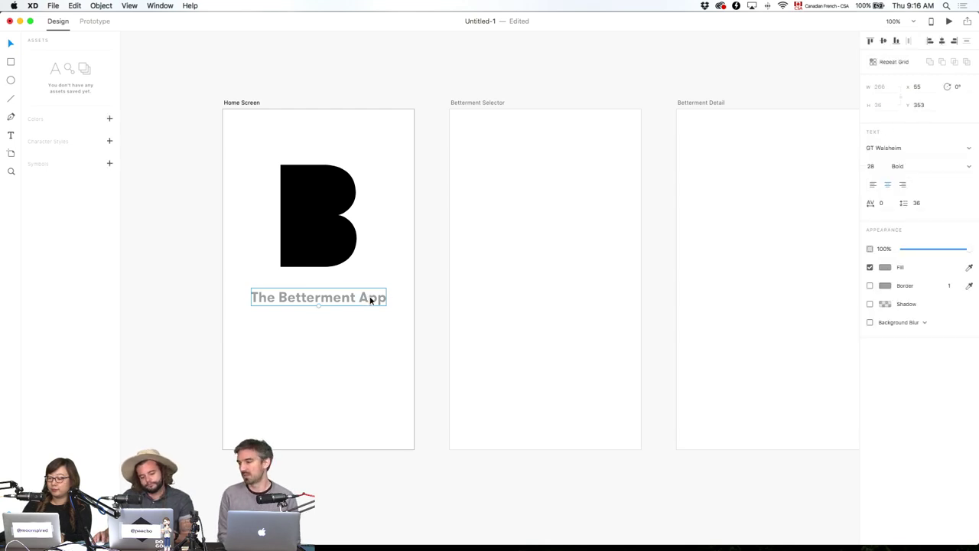
pyautogui.press('Down')
pyautogui.press('Down')
pyautogui.press('Down')
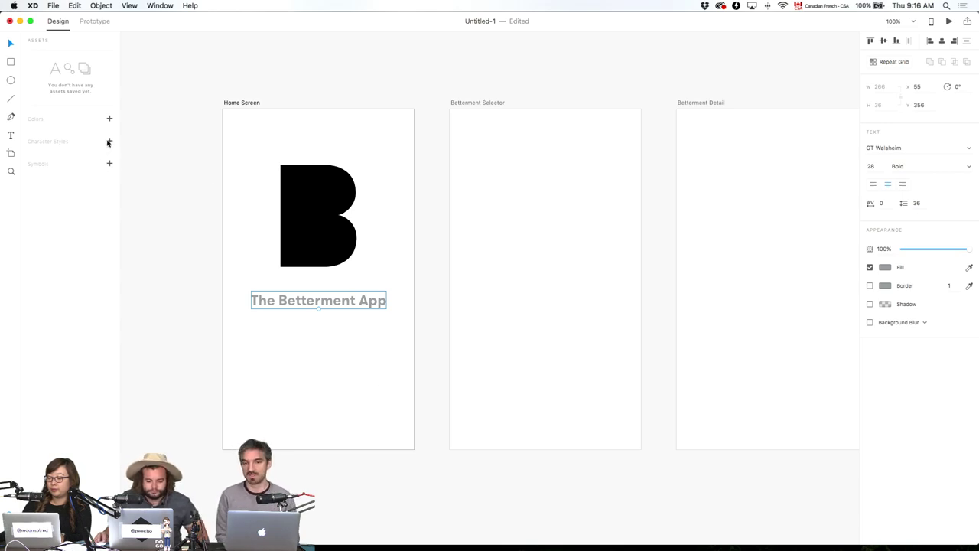
pyautogui.click(419, 283)
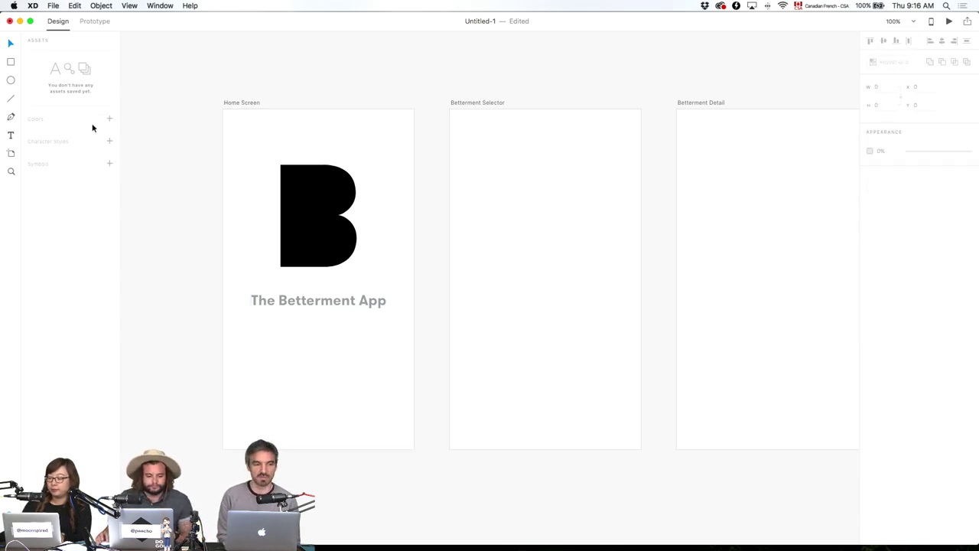
# Add the text '#100daysofsomething' below the title and centre it there.
pyautogui.click(11, 134)
pyautogui.click(321, 341)
pyautogui.write('#')
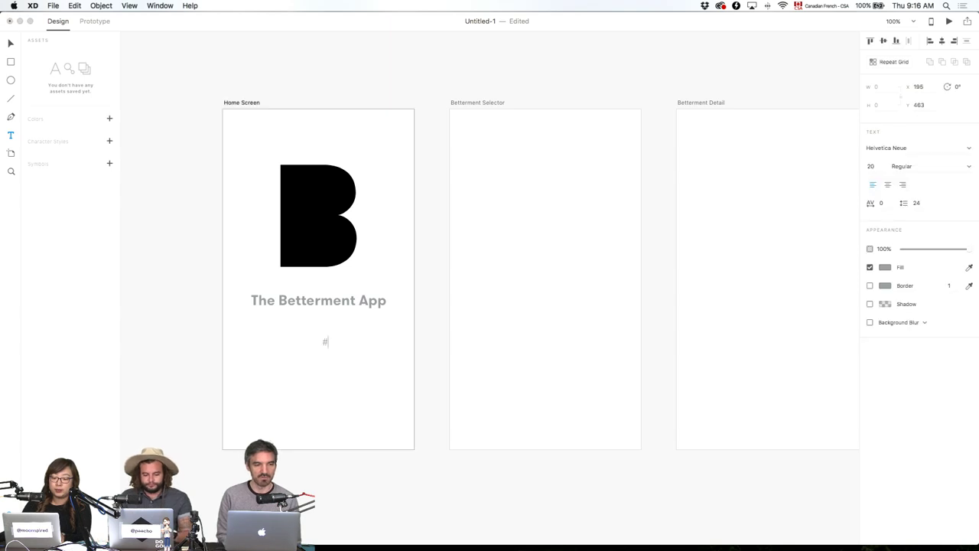
pyautogui.write('100dayso')
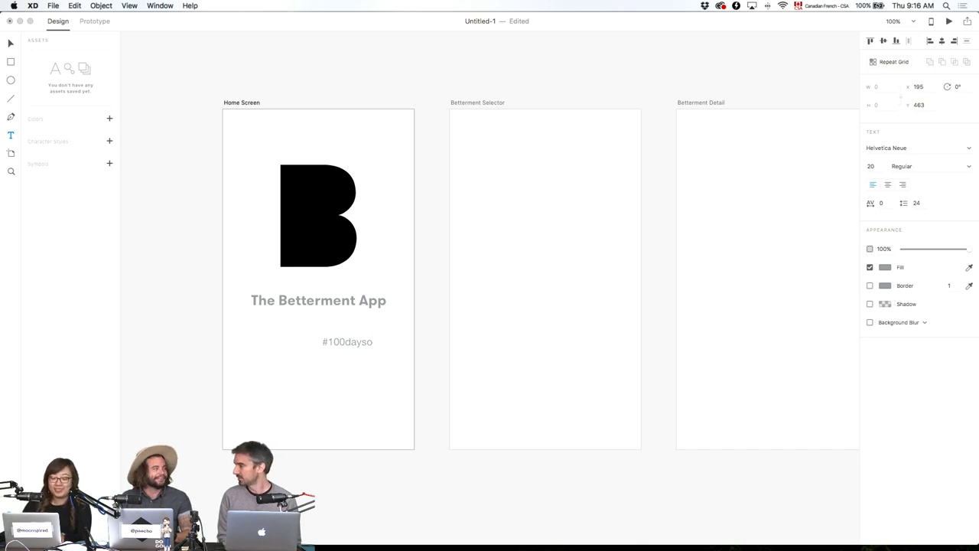
pyautogui.write('f')
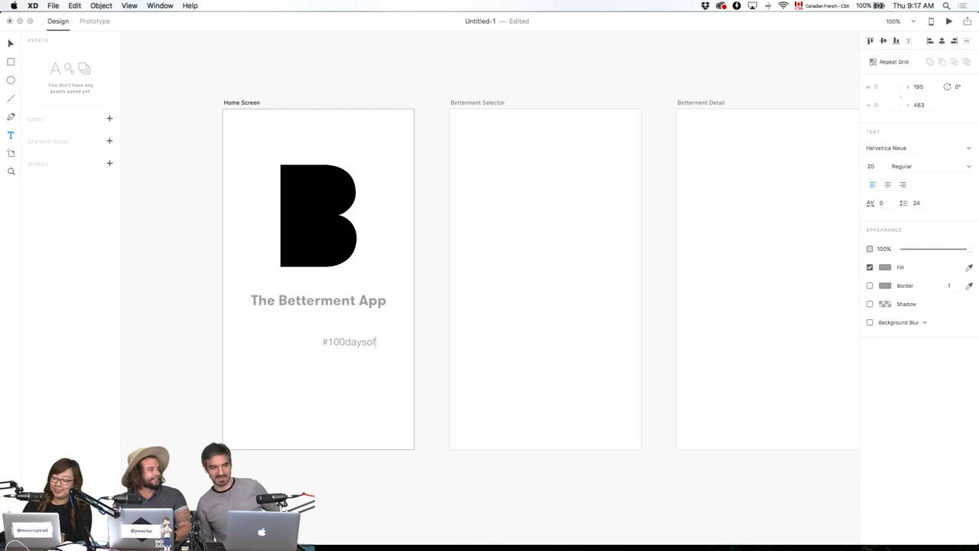
pyautogui.write('something')
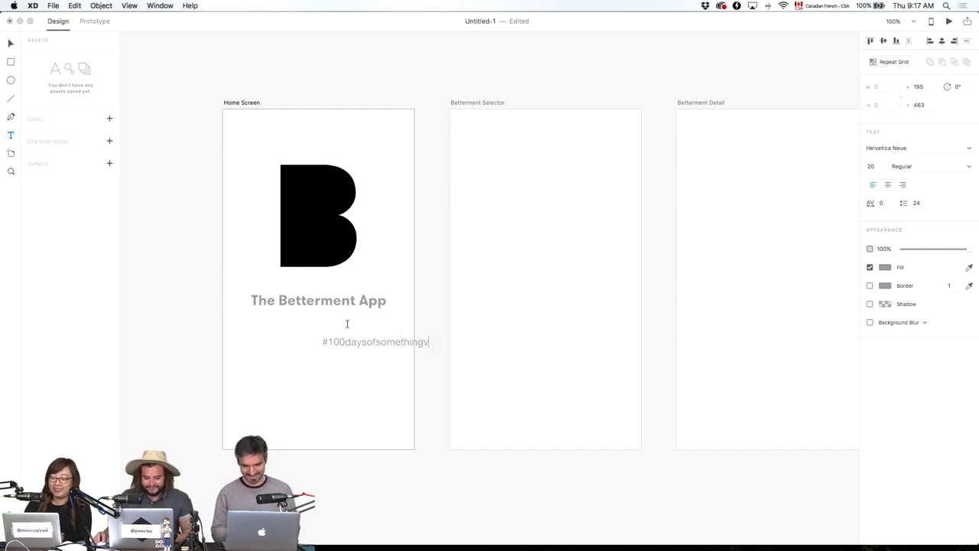
pyautogui.press('Escape')
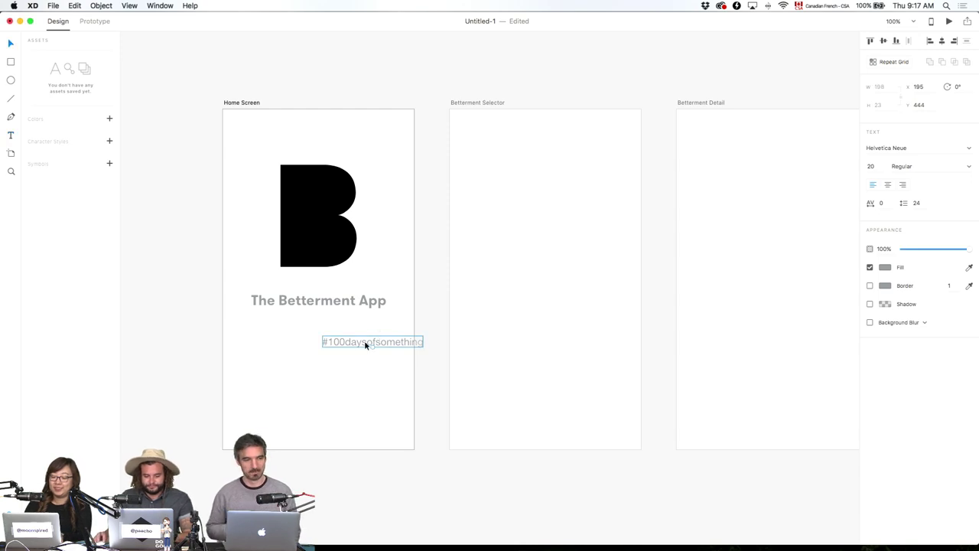
pyautogui.moveTo(364, 341); pyautogui.dragTo(316, 330)
# Change the hashtag's font to Knockout 70 Full Welterweight.
pyautogui.doubleClick(914, 148)
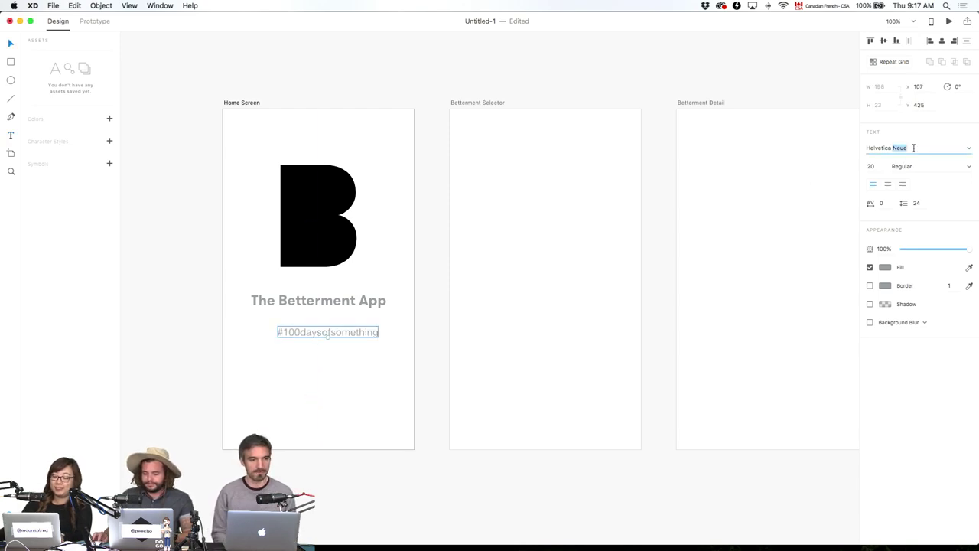
pyautogui.click(913, 148)
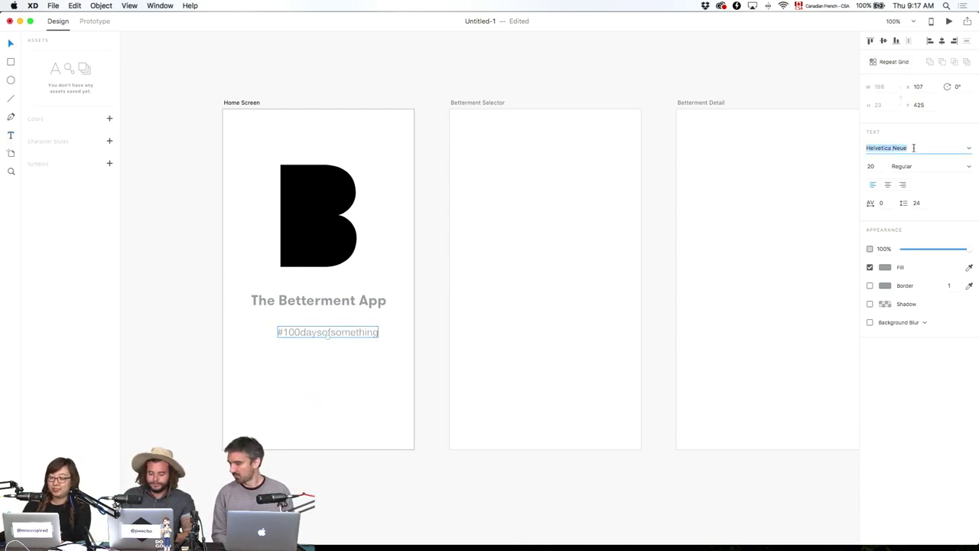
pyautogui.write('Knockout')
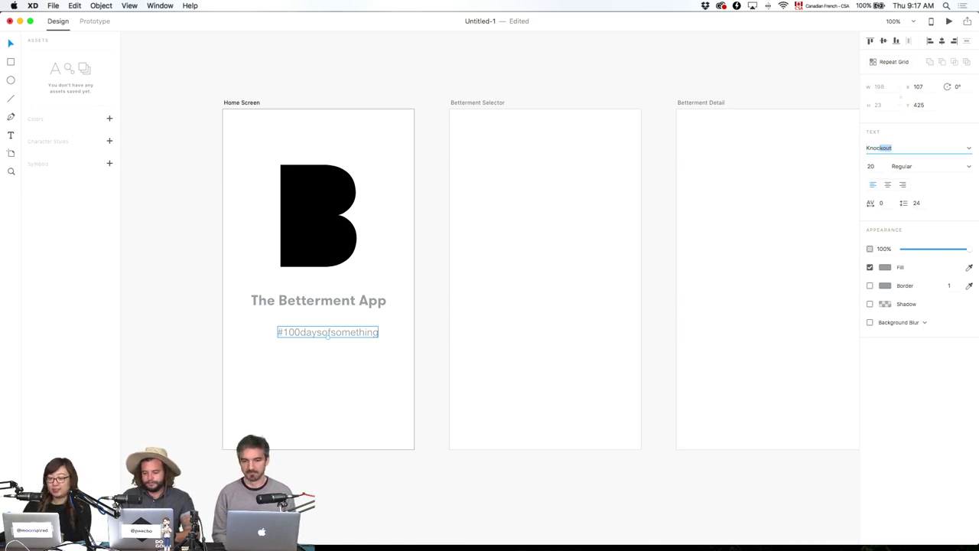
pyautogui.press('Return')
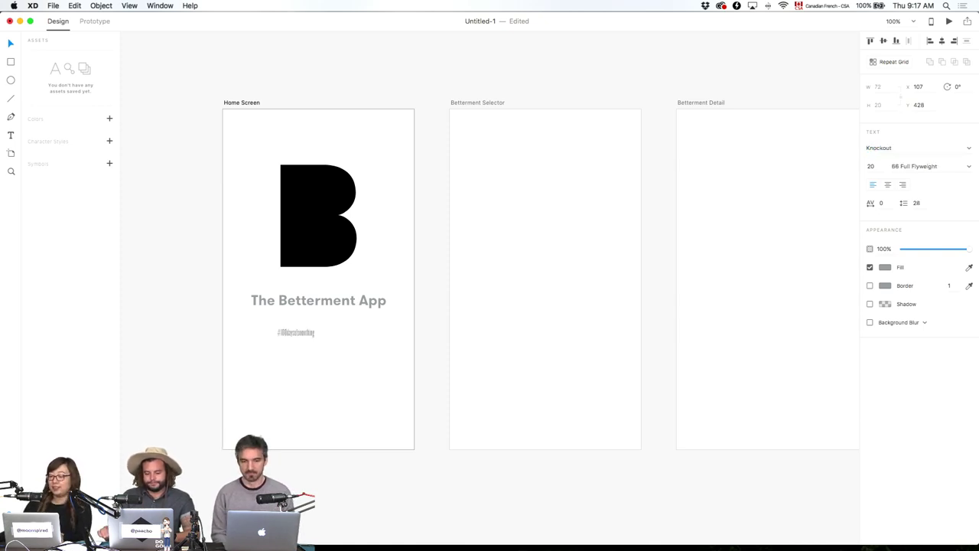
pyautogui.click(969, 166)
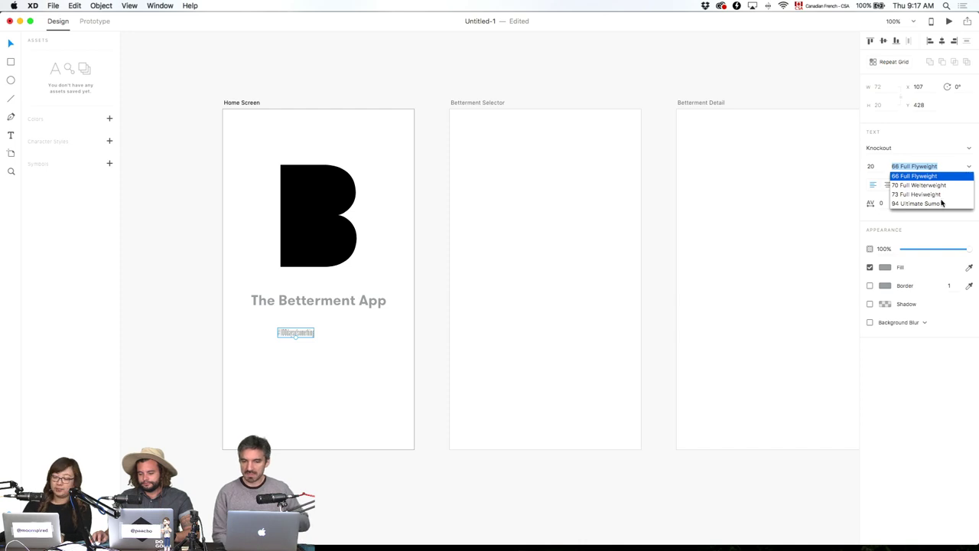
pyautogui.click(941, 185)
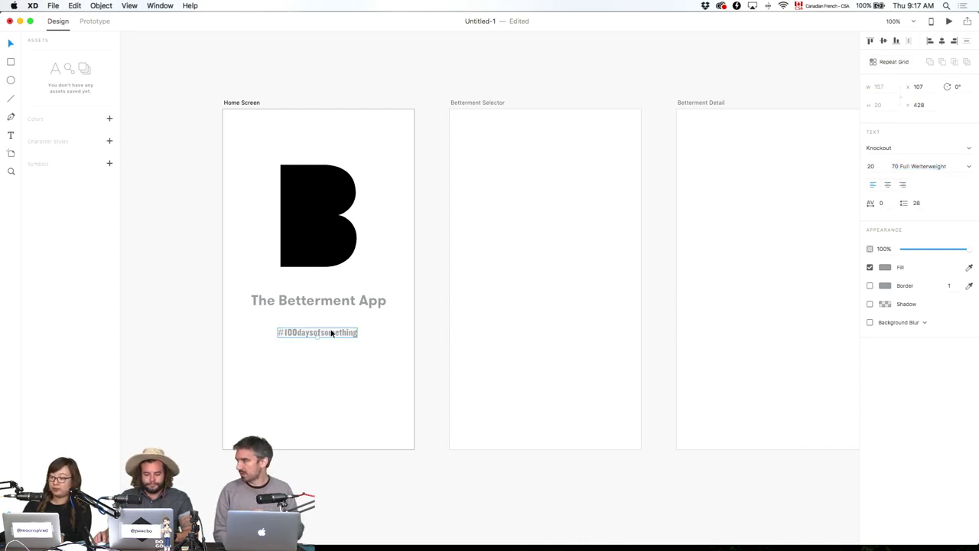
# Change the hashtag to '#100DAYSOFSOMETHING', centre it under the title, and nudge it up 2 px.
pyautogui.doubleClick(296, 332)
pyautogui.moveTo(297, 332); pyautogui.dragTo(423, 336)
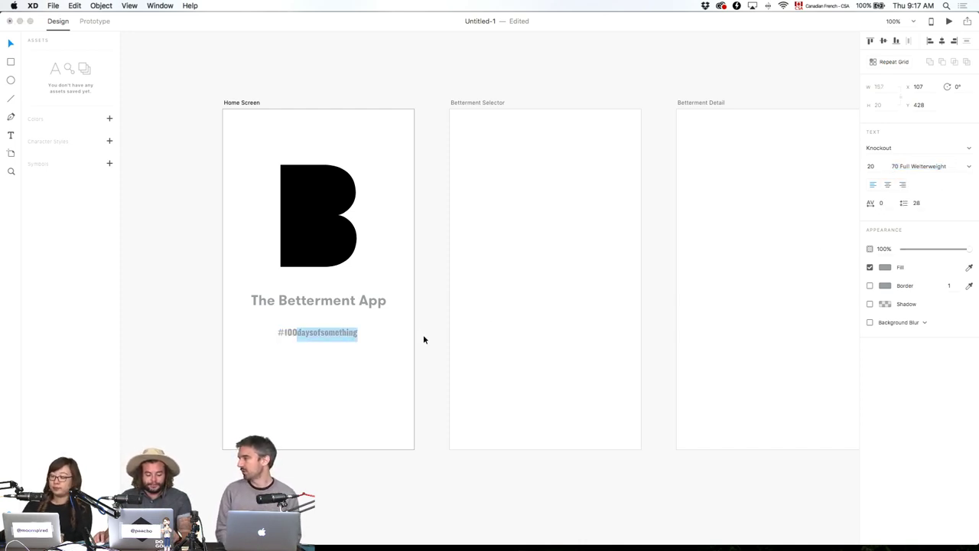
pyautogui.write('DAYSOFSOMETHING')
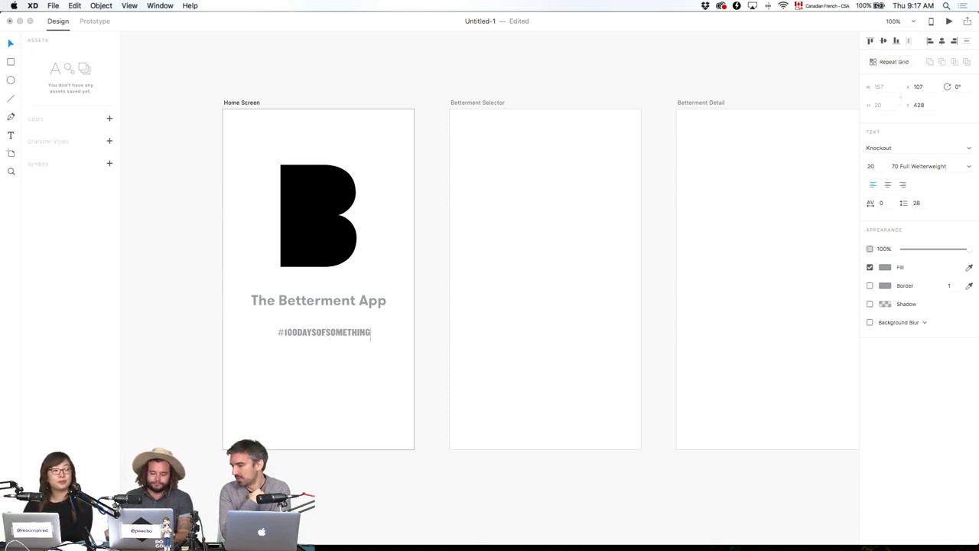
pyautogui.press('Escape')
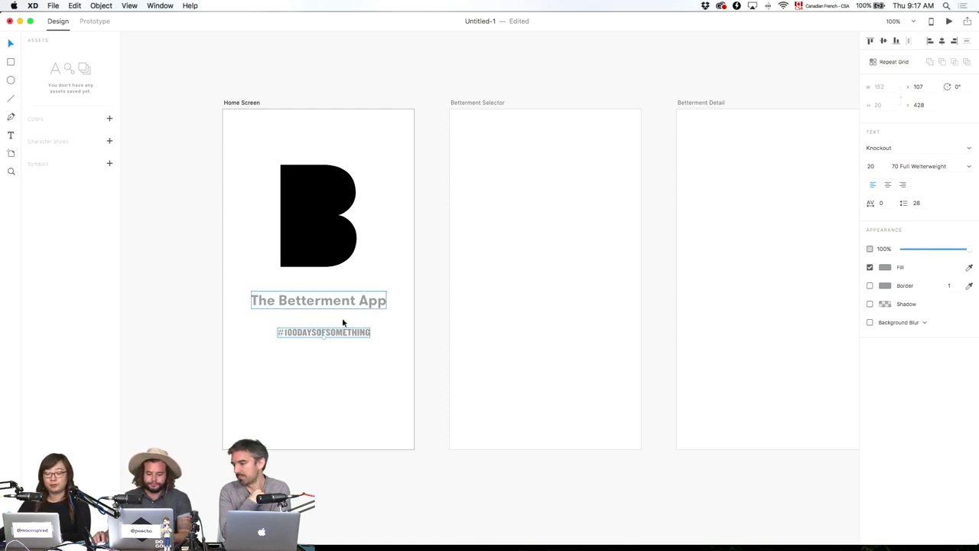
pyautogui.moveTo(335, 335); pyautogui.dragTo(337, 326)
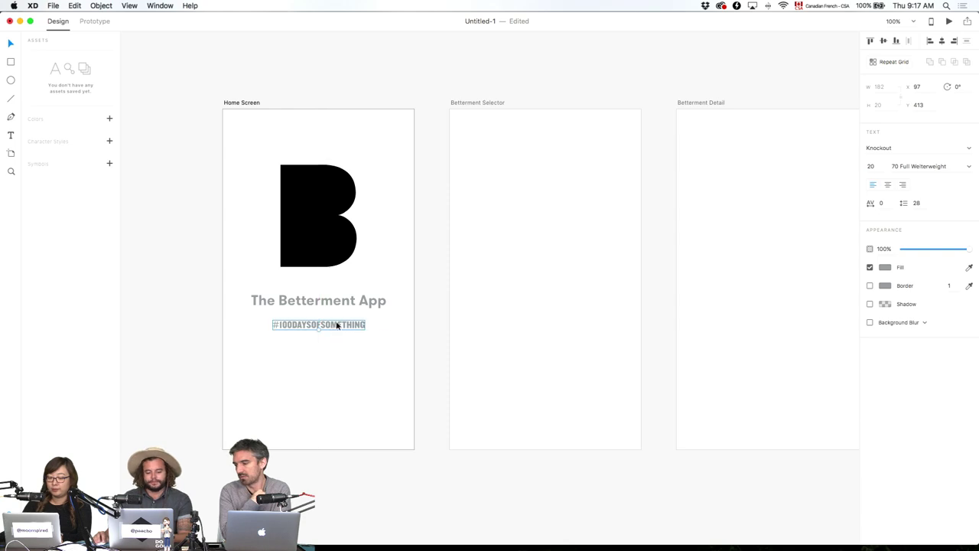
pyautogui.click(443, 332)
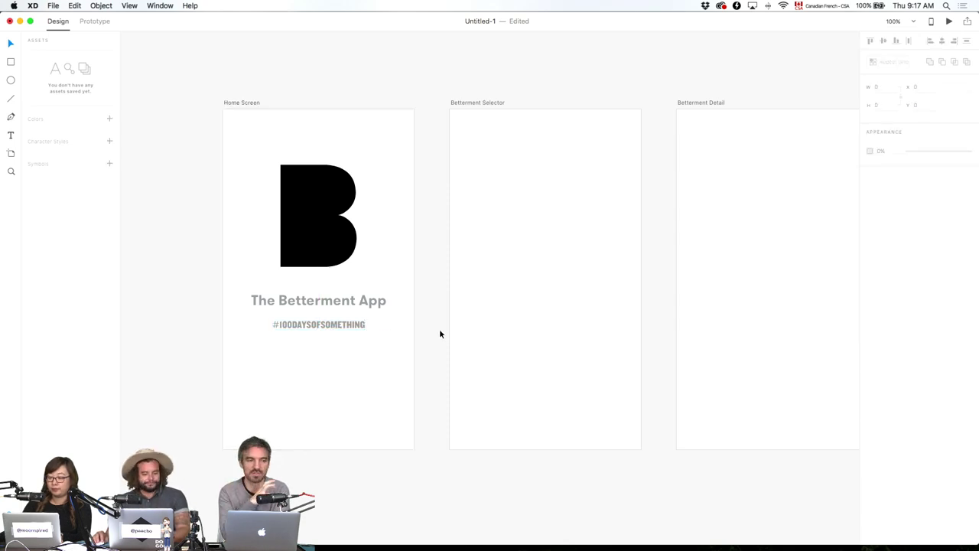
pyautogui.click(364, 325)
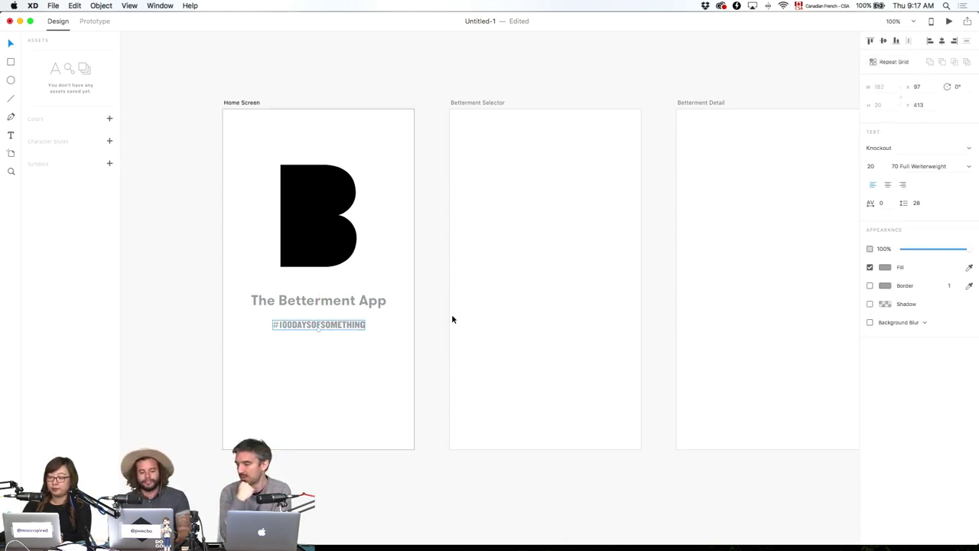
pyautogui.press('Up')
pyautogui.press('Up')
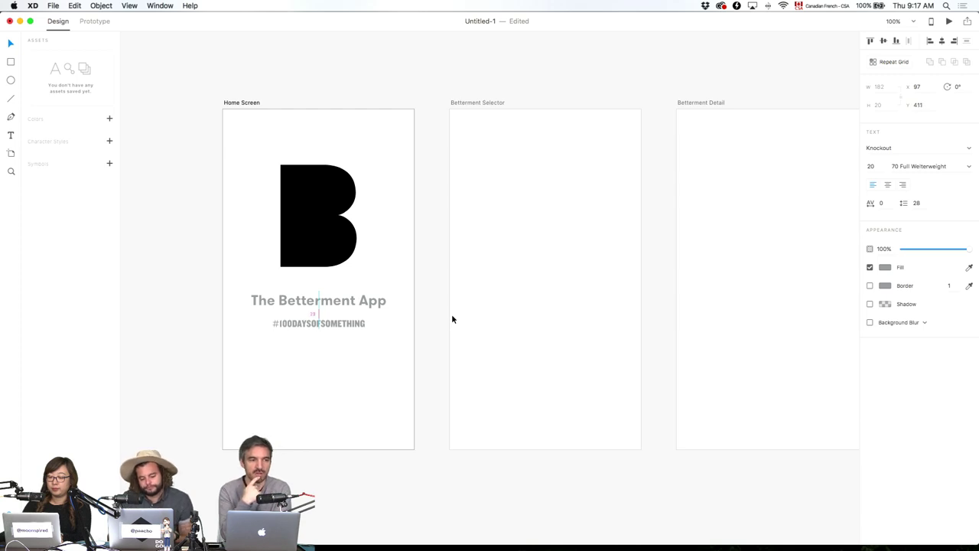
pyautogui.click(471, 370)
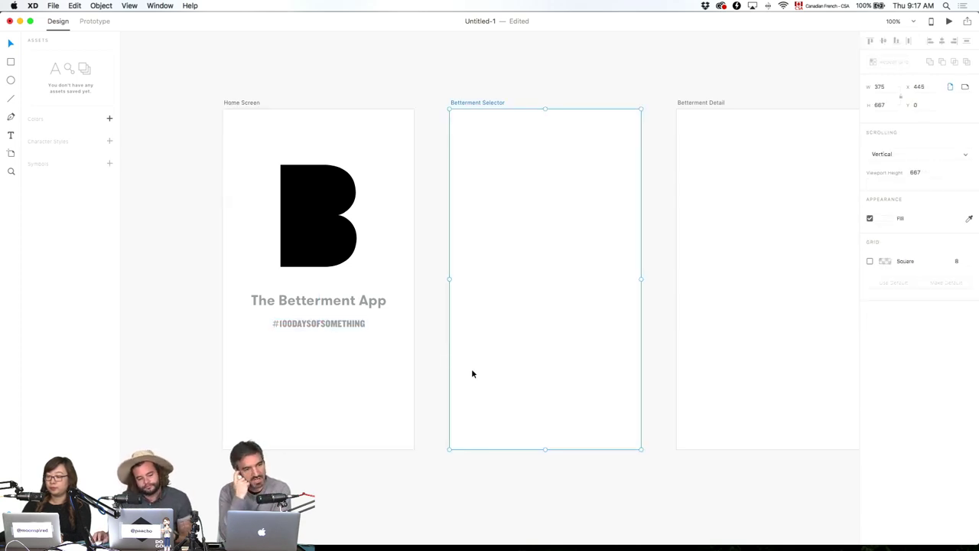
pyautogui.click(218, 213)
# Draw a rectangle below the tagline and set its height to 70.
pyautogui.click(11, 61)
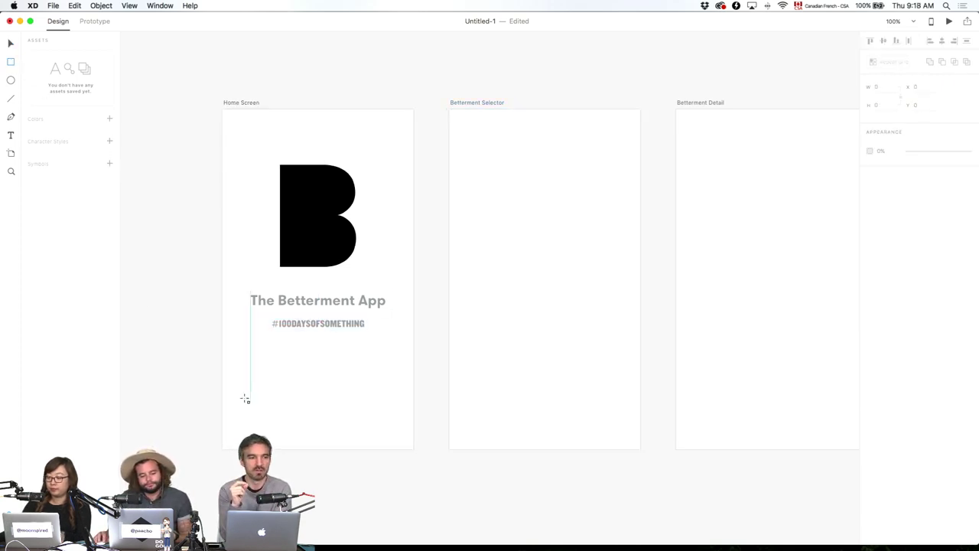
pyautogui.moveTo(244, 382)
pyautogui.mouseDown()
pyautogui.moveTo(268, 400)
pyautogui.moveTo(393, 413)
pyautogui.mouseUp()
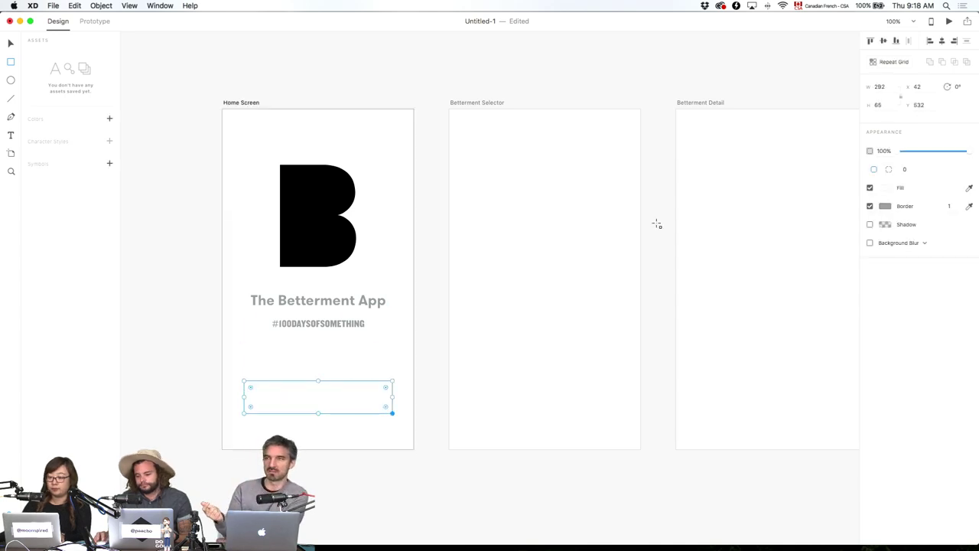
pyautogui.click(877, 104)
pyautogui.write('70')
pyautogui.press('Return')
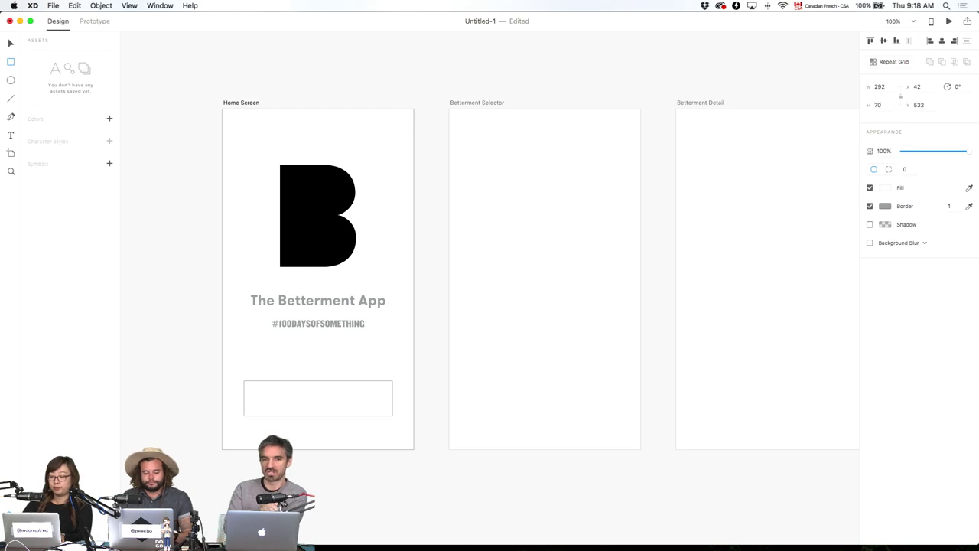
# Set the rectangle's width to 300 and centre it horizontally on the artboard.
pyautogui.press('v')
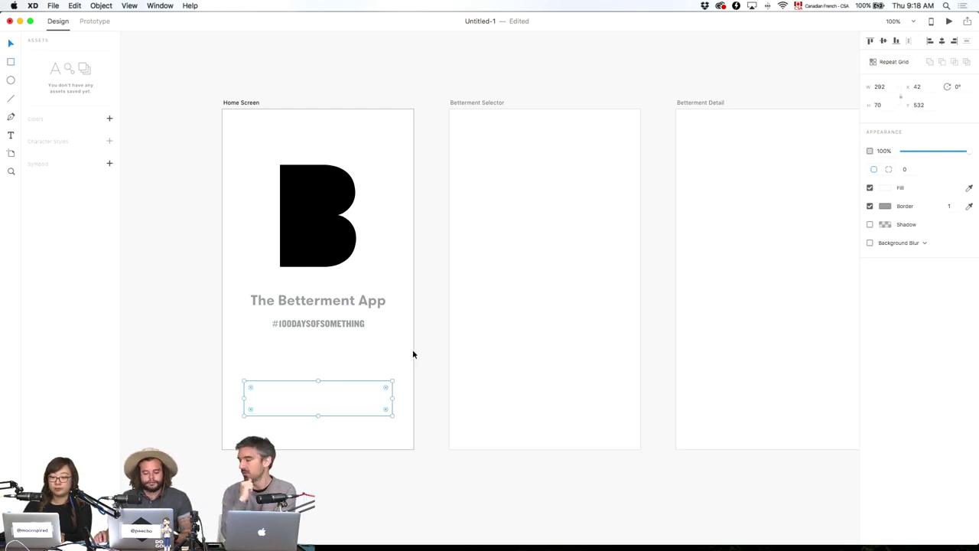
pyautogui.click(413, 353)
pyautogui.click(382, 398)
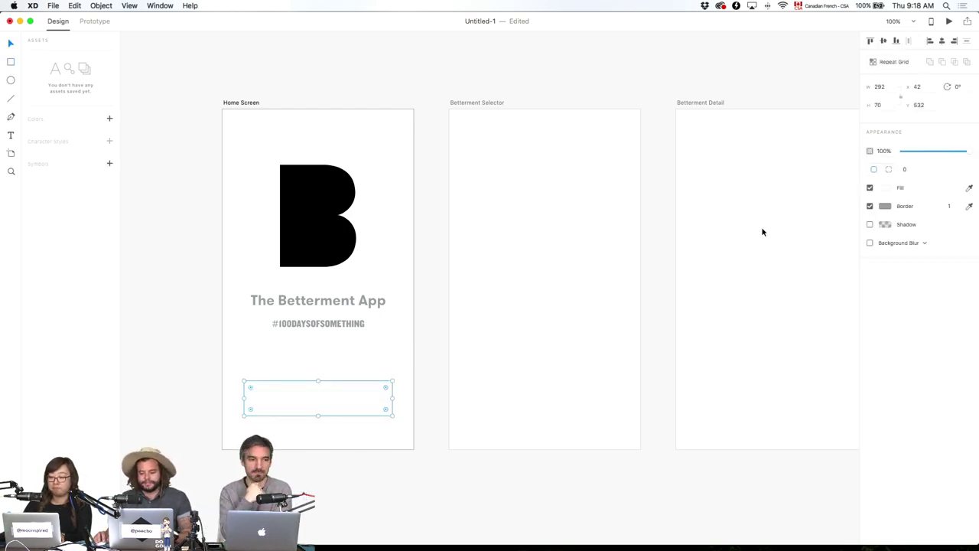
pyautogui.click(880, 86)
pyautogui.write('300')
pyautogui.press('Return')
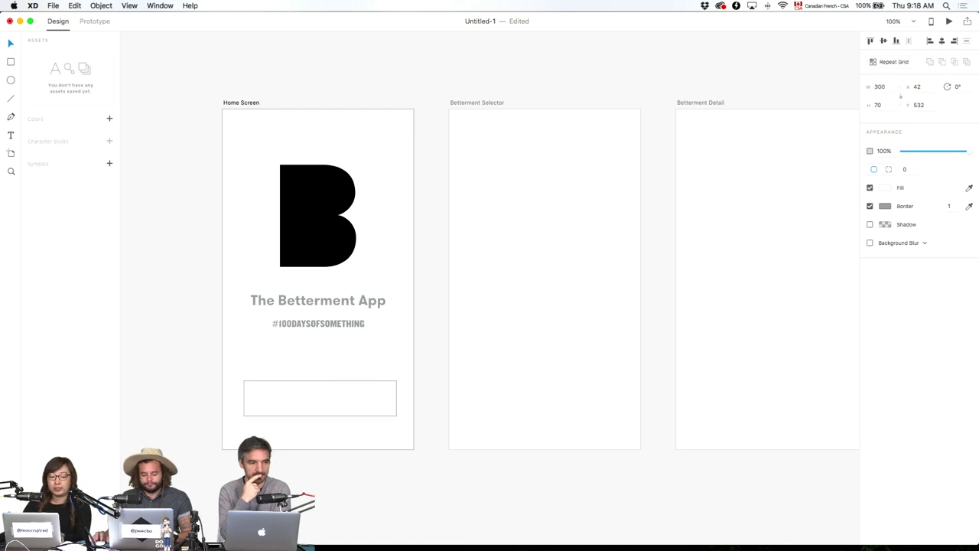
pyautogui.click(941, 41)
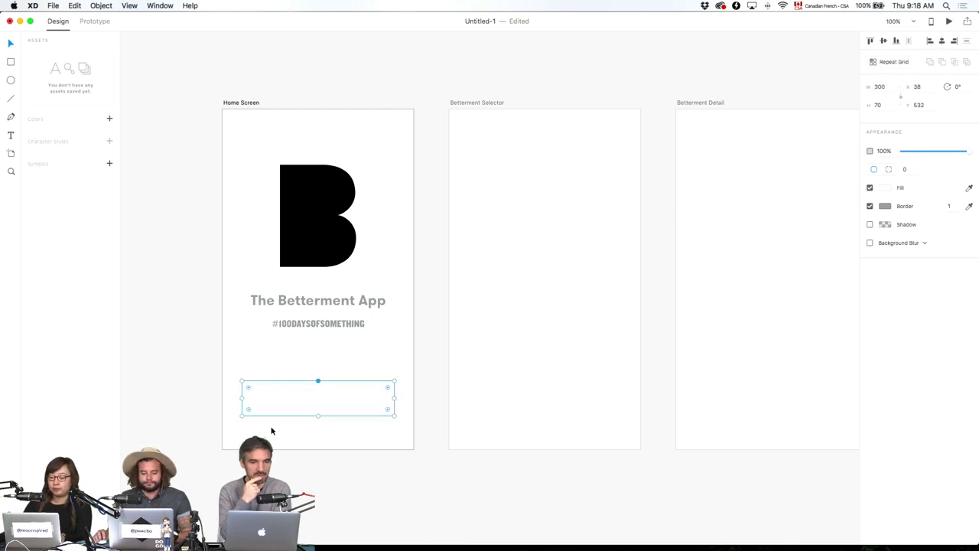
pyautogui.click(334, 367)
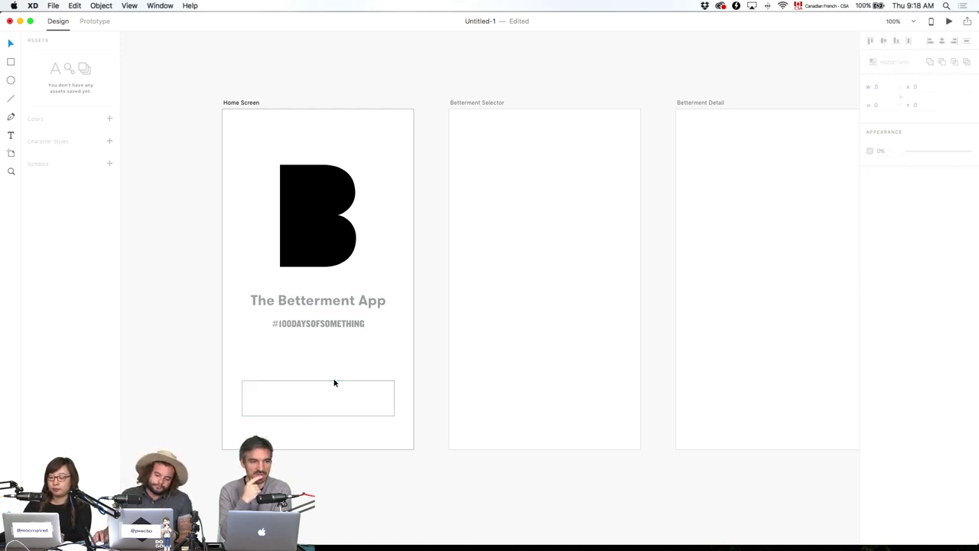
pyautogui.click(368, 301)
# Alt-drag a copy of the title into the rectangle and stack it above Rectangle 1 in Layers.
pyautogui.moveTo(369, 303); pyautogui.dragTo(363, 403)
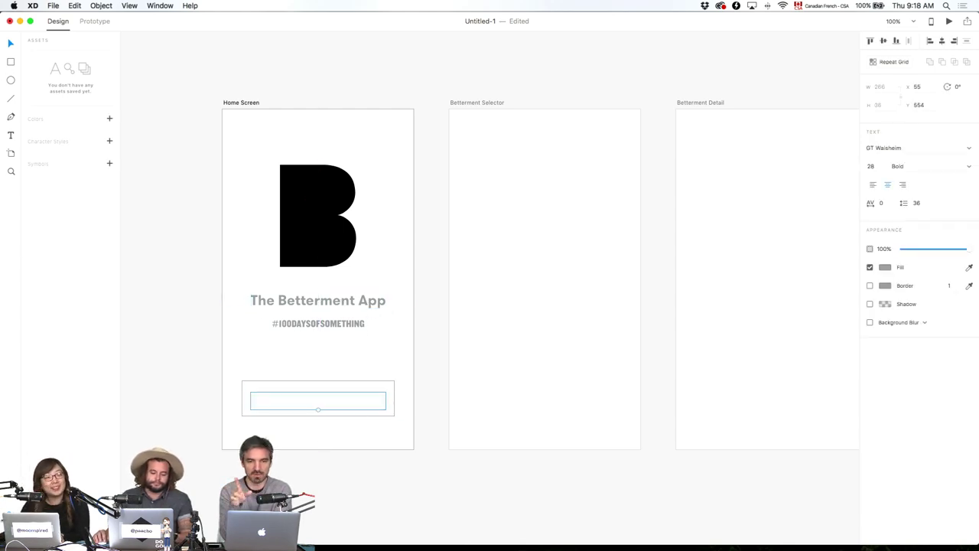
pyautogui.press('super+y')
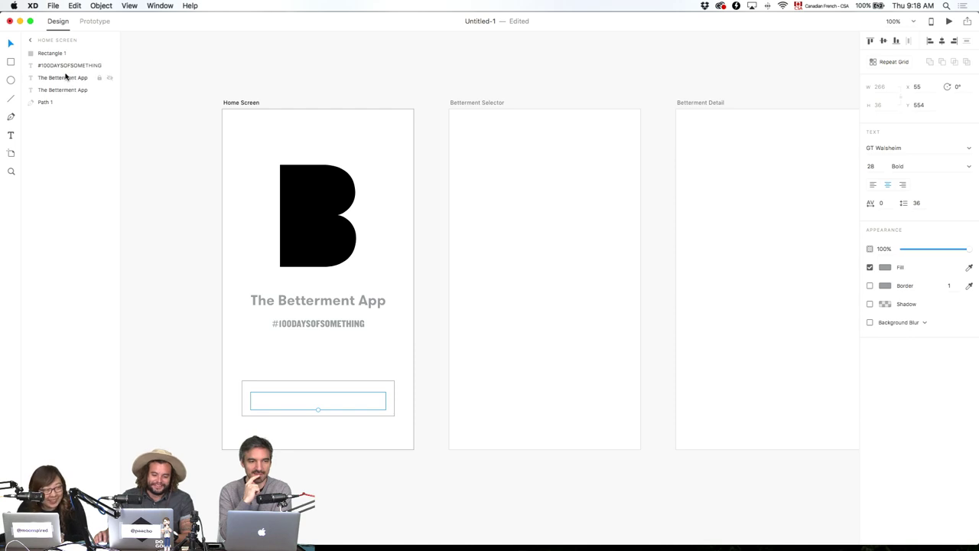
pyautogui.moveTo(66, 77); pyautogui.dragTo(69, 53)
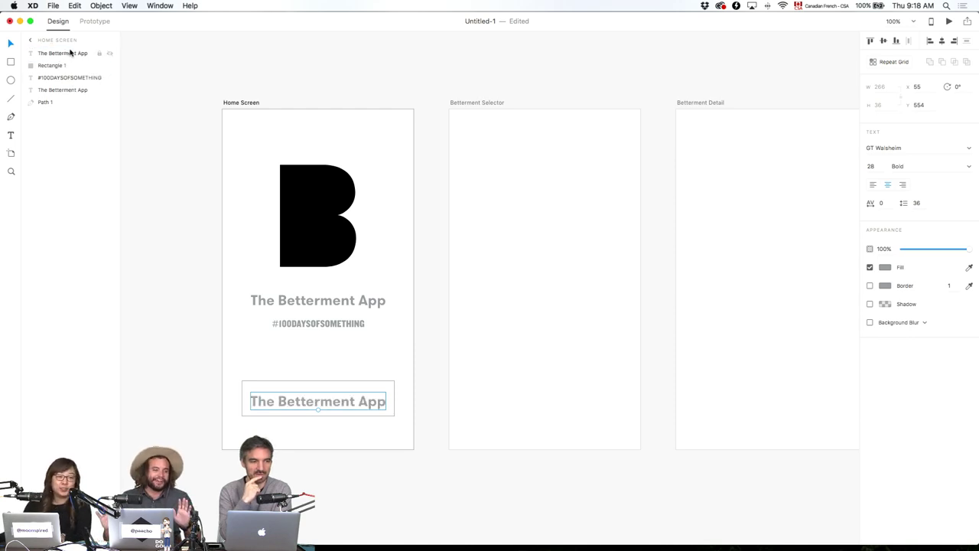
pyautogui.doubleClick(69, 53)
pyautogui.press('Return')
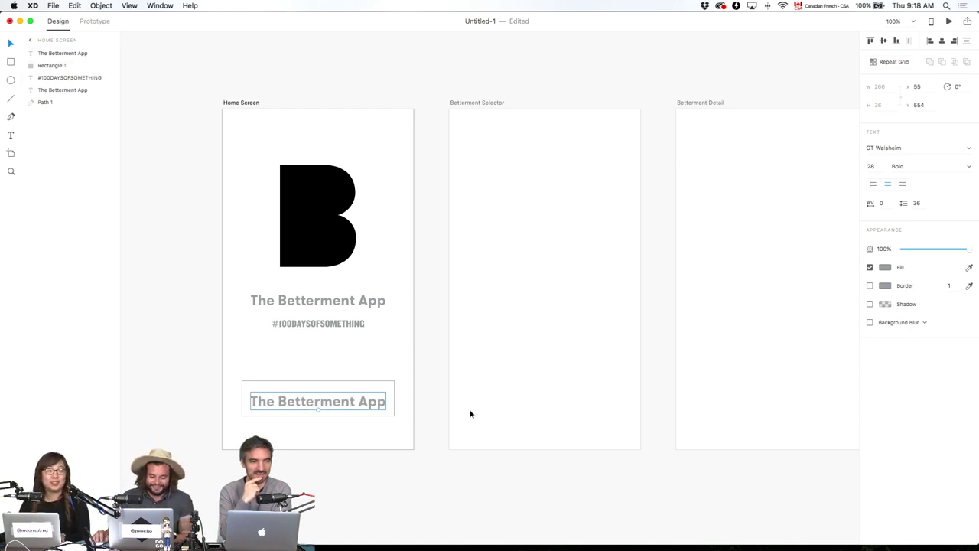
# Retype the copied text as 'Pick a Betterment' and centre it within the rectangle.
pyautogui.doubleClick(328, 400)
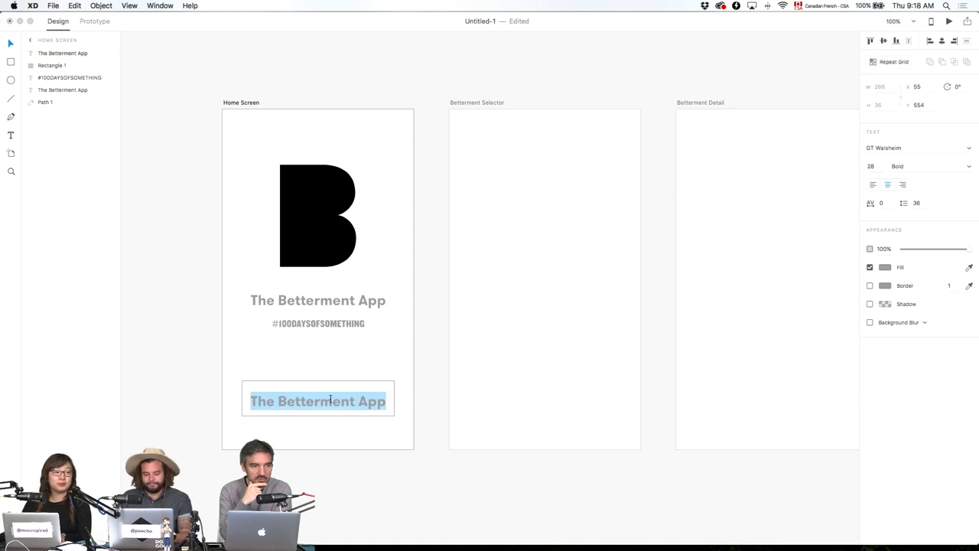
pyautogui.write('Pick')
pyautogui.press('BackSpace')
pyautogui.press('BackSpace')
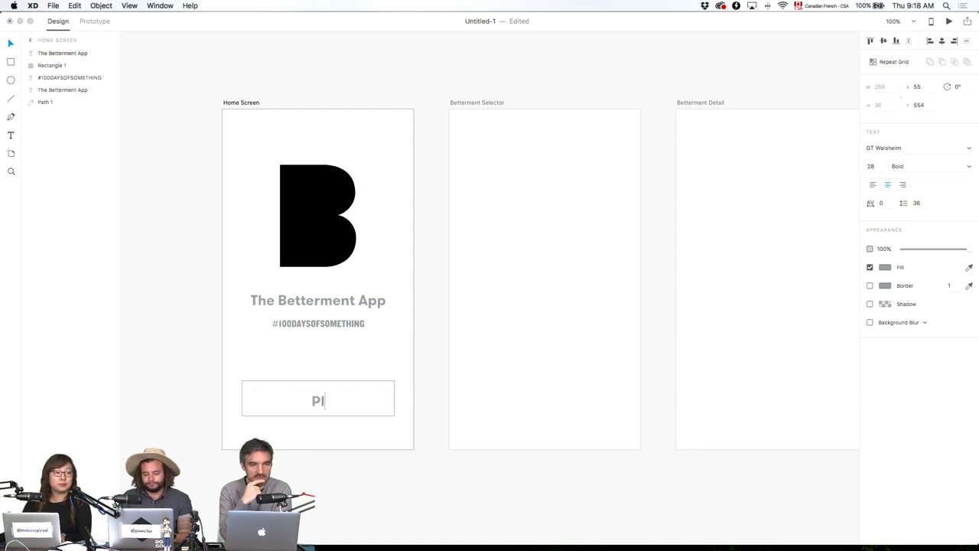
pyautogui.write('ck a ')
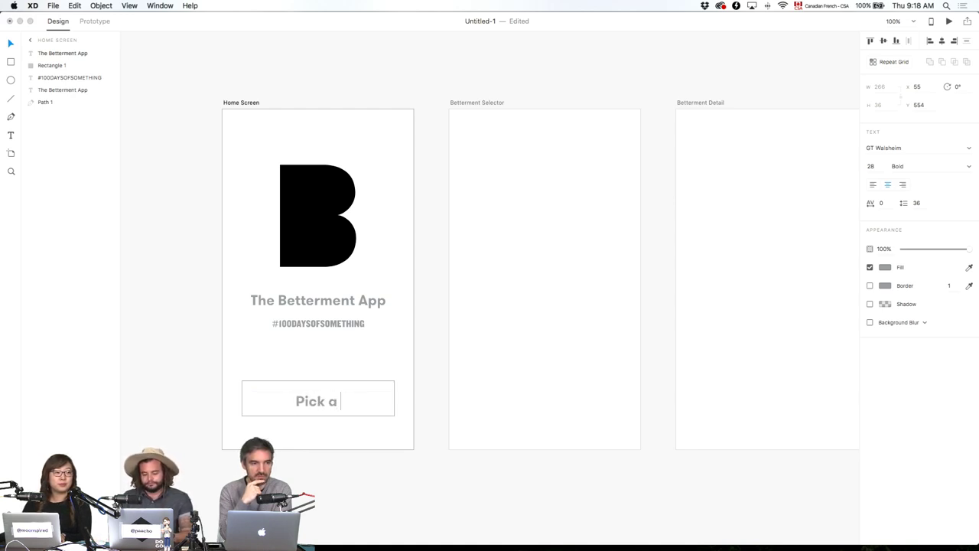
pyautogui.write('Betterment')
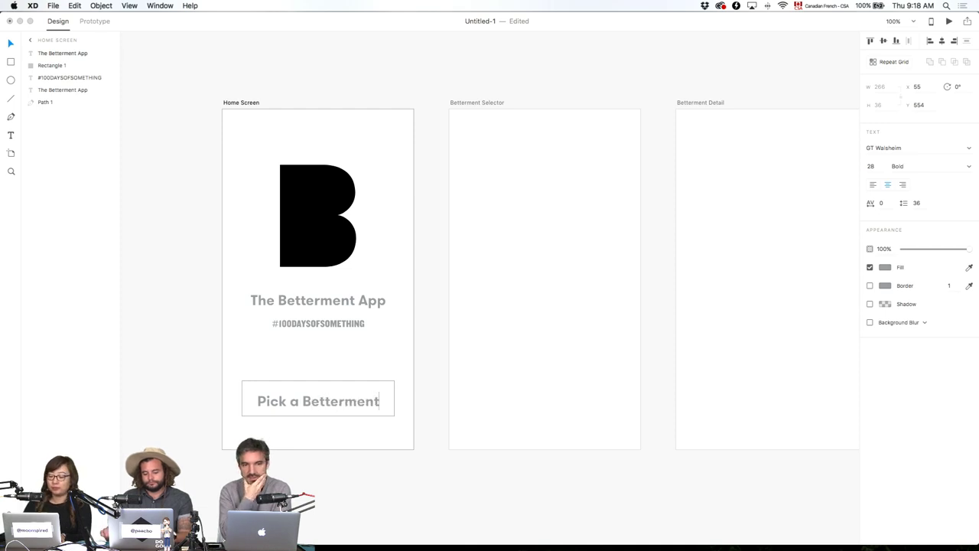
pyautogui.press('Escape')
pyautogui.moveTo(313, 400); pyautogui.dragTo(313, 396)
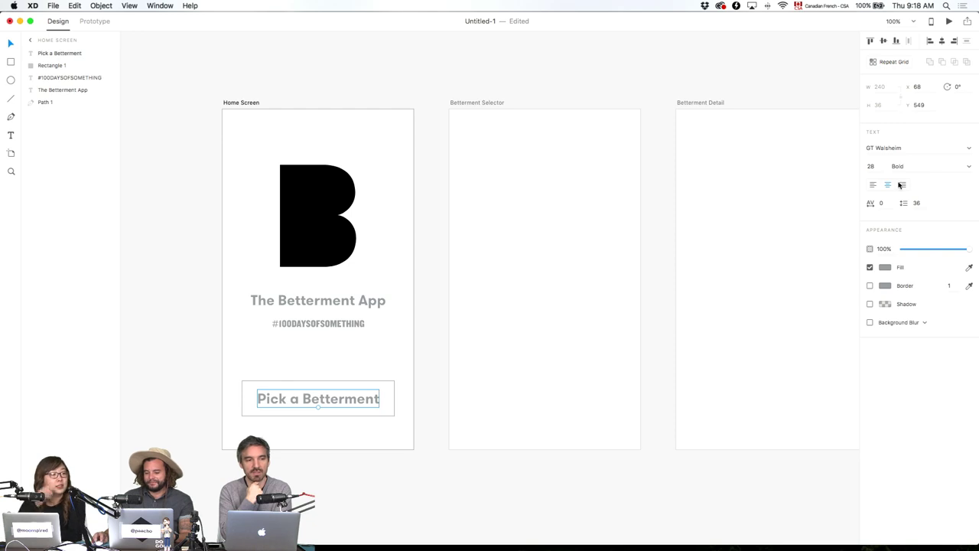
# Set the Pick a Betterment label's font size to 23.
pyautogui.click(881, 167)
pyautogui.write('24')
pyautogui.press('Return')
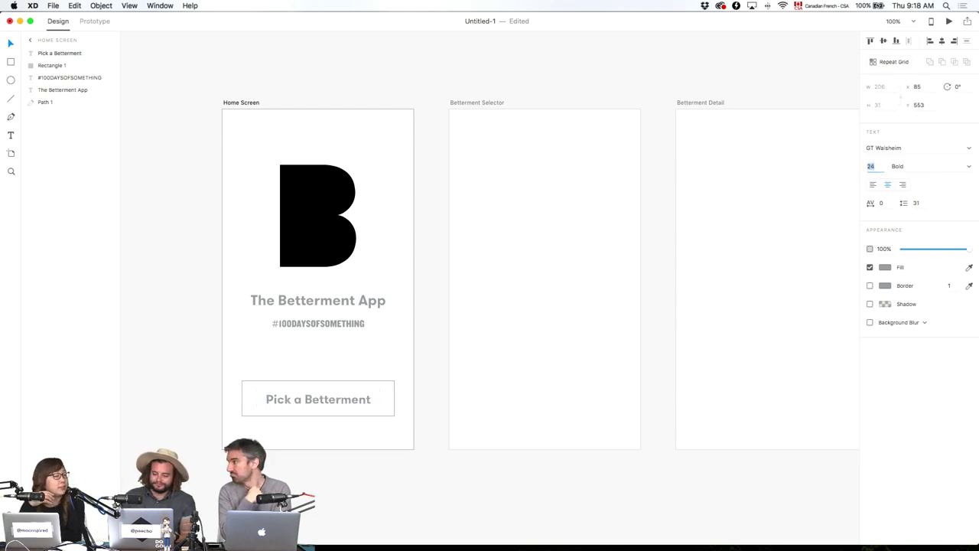
pyautogui.write('23')
pyautogui.press('Return')
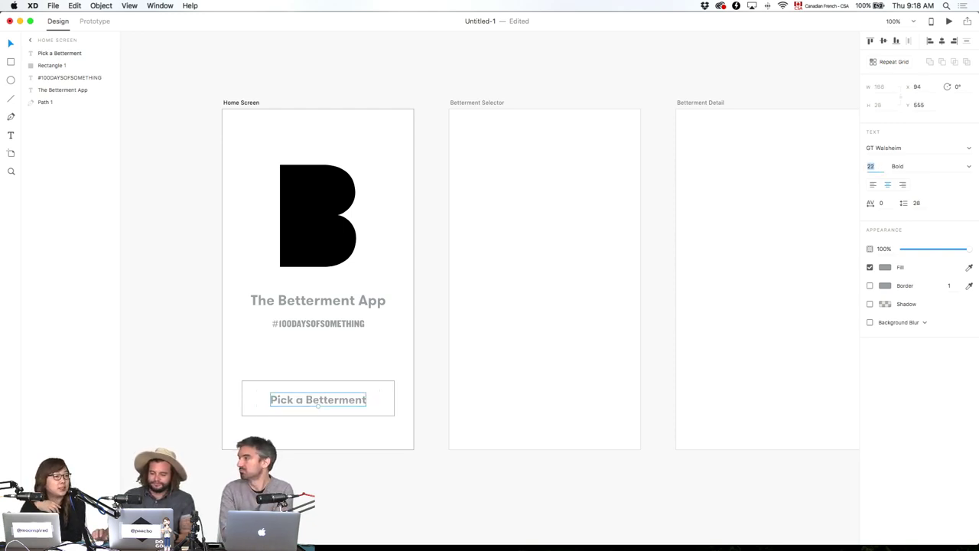
pyautogui.click(450, 458)
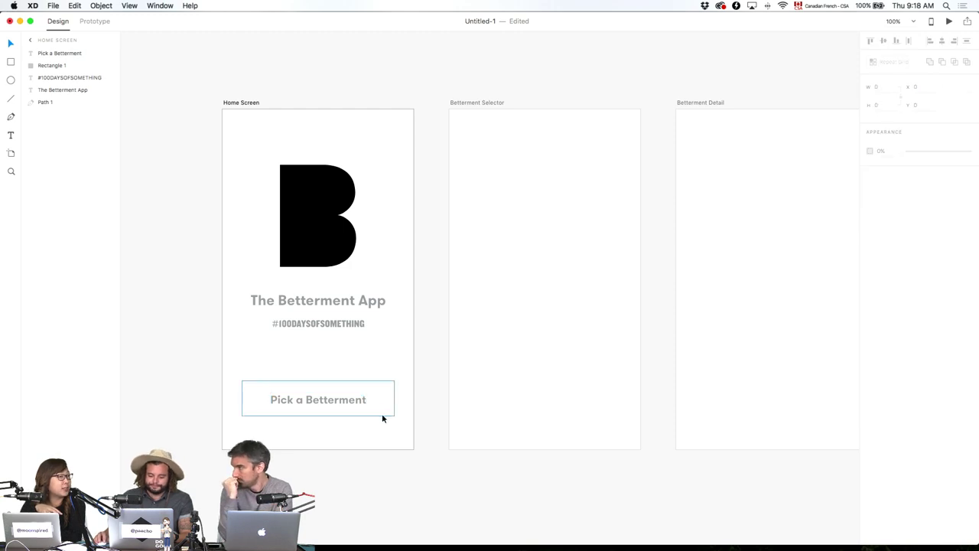
# Round the button rectangle's corners into a pill shape.
pyautogui.click(382, 415)
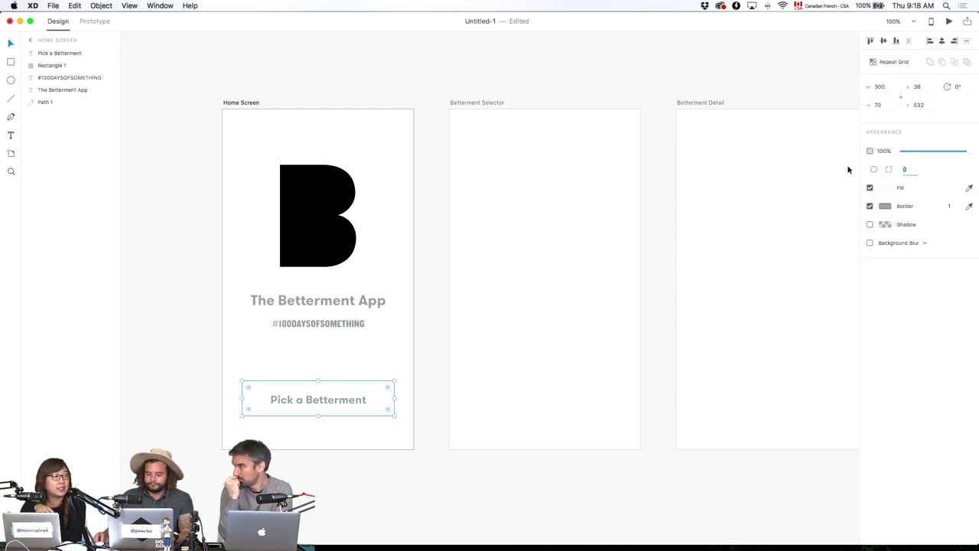
pyautogui.press('Return')
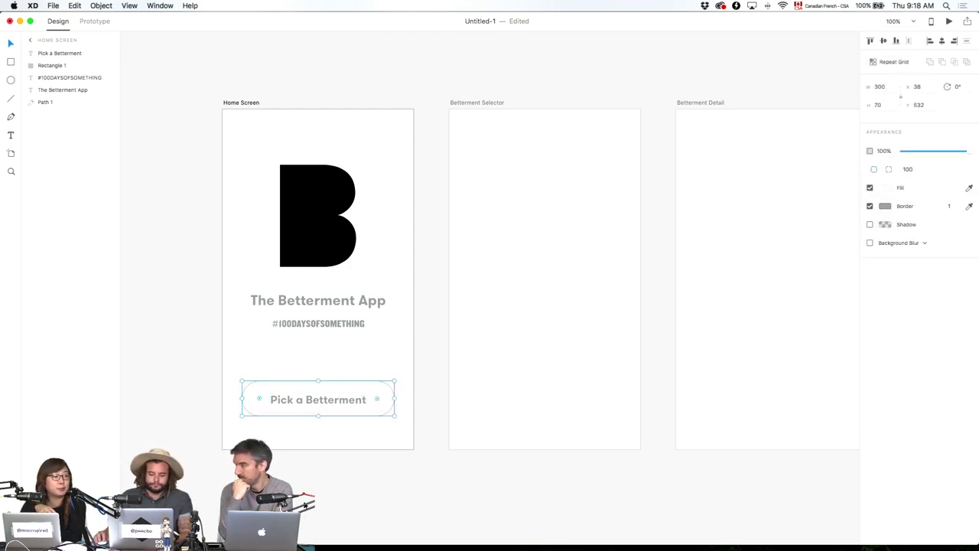
pyautogui.click(332, 441)
pyautogui.click(349, 415)
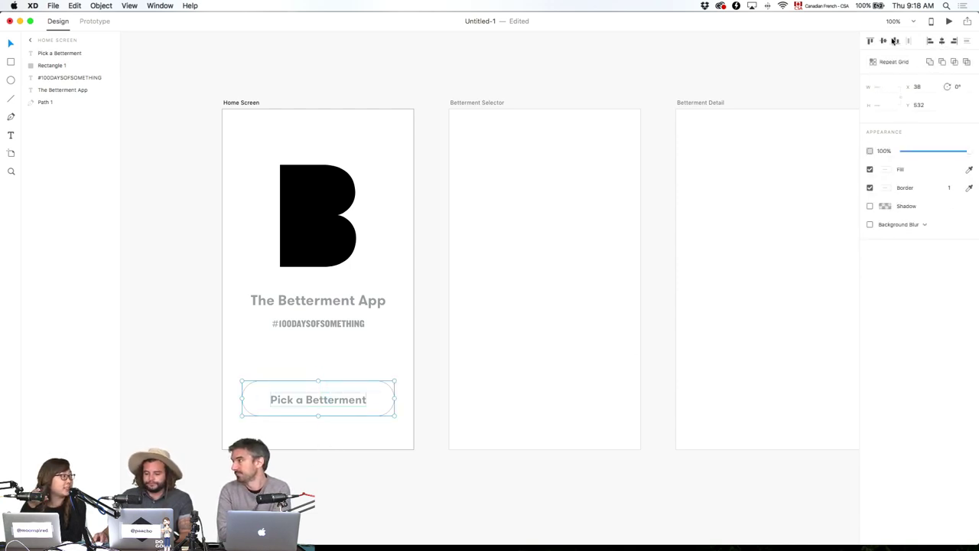
pyautogui.click(530, 364)
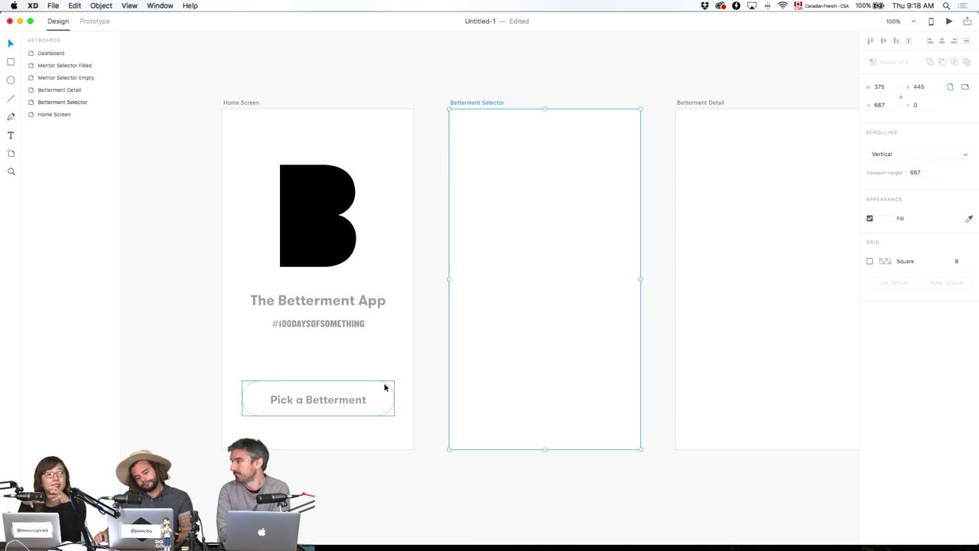
# Give the pill button's outline a thickness of 6.
pyautogui.doubleClick(356, 400)
pyautogui.click(385, 383)
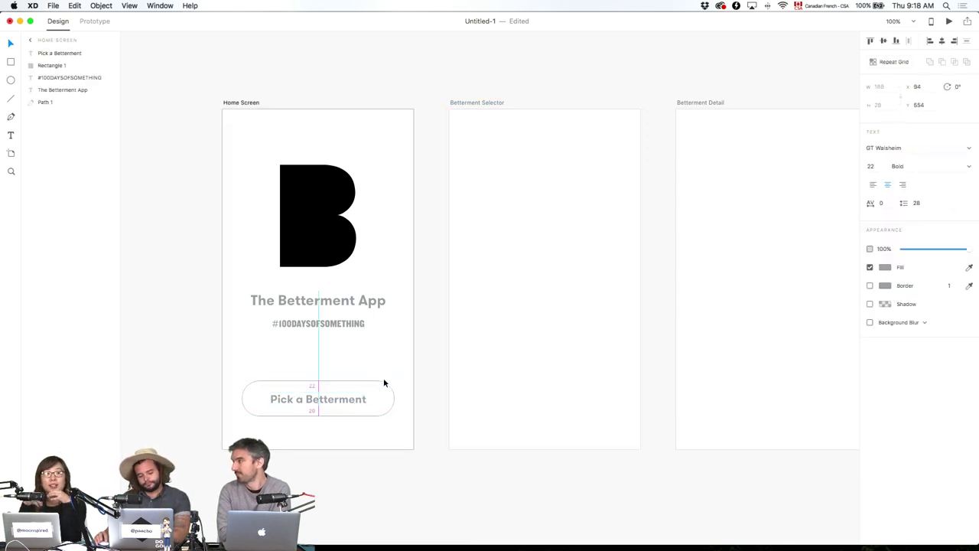
pyautogui.click(378, 387)
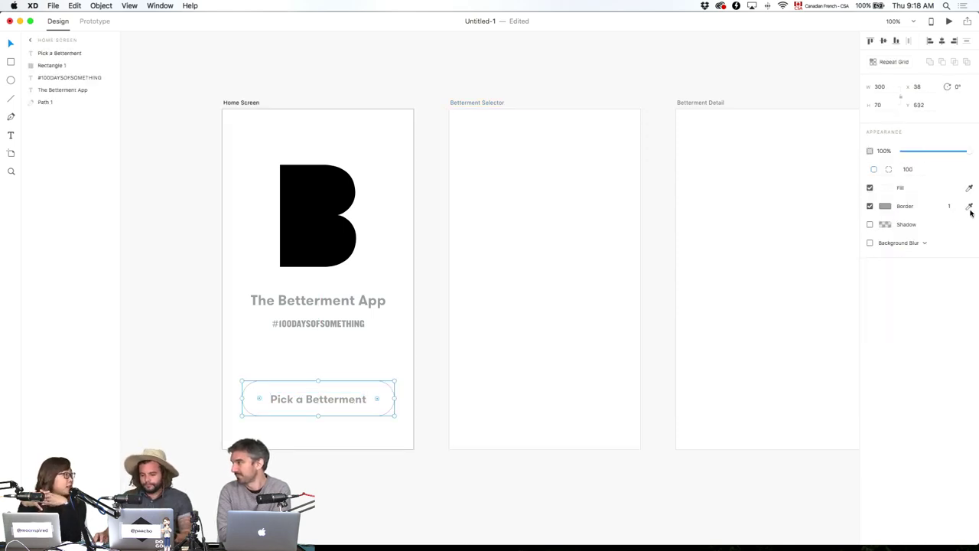
pyautogui.write('6')
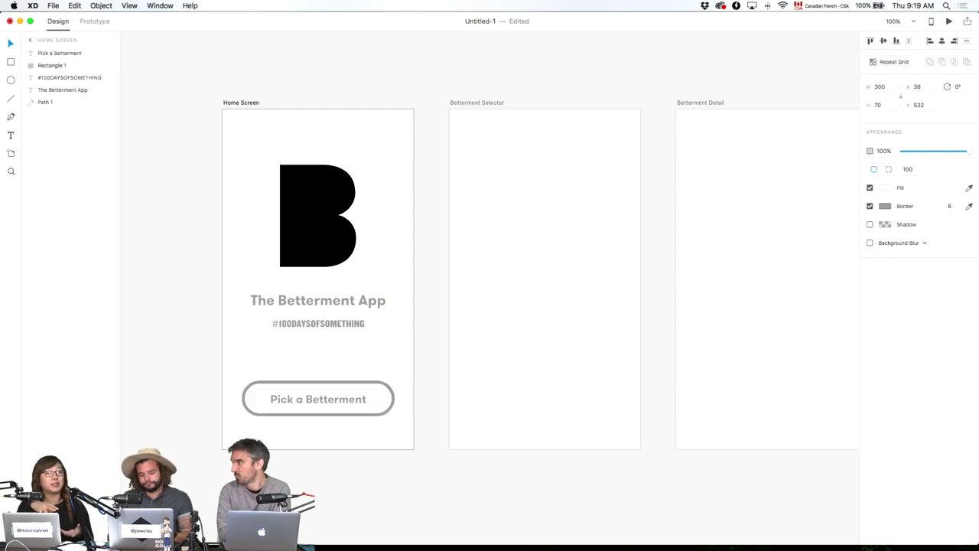
pyautogui.click(454, 440)
# Nudge the Pick a Betterment button up to Y 512.
pyautogui.click(327, 400)
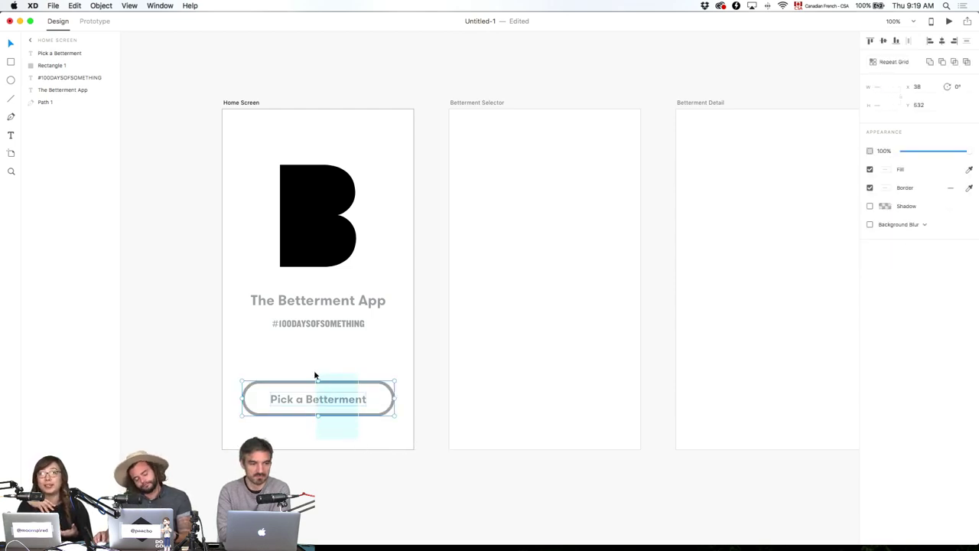
pyautogui.hotkey('shift', 'Up')
pyautogui.hotkey('shift', 'Up')
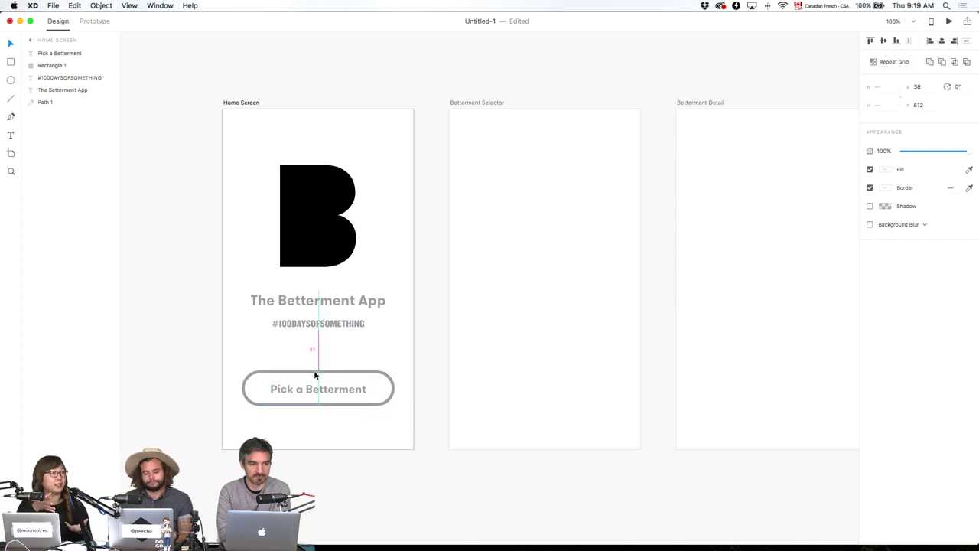
pyautogui.click(346, 421)
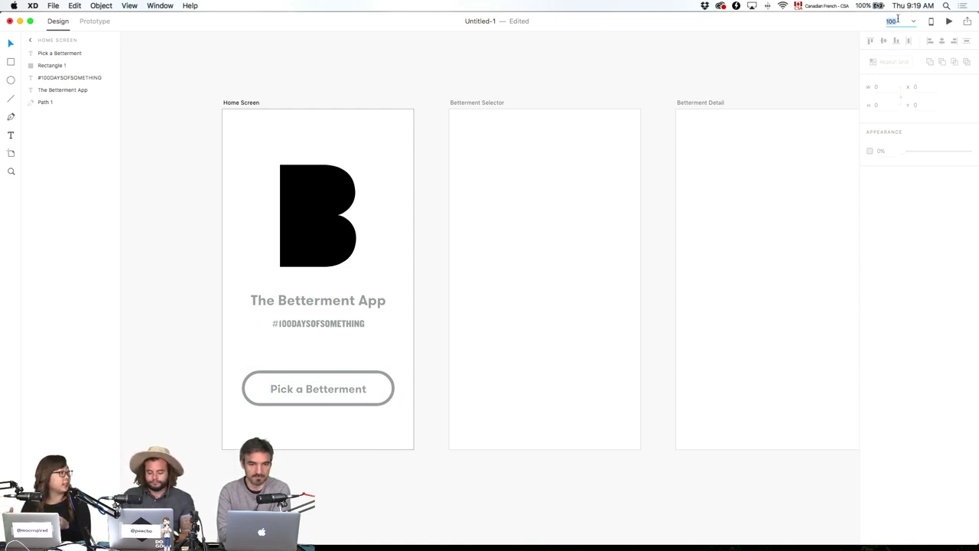
# Zoom to 150% on the Home Screen artboard and open the empty Assets panel.
pyautogui.press('Return')
pyautogui.click(433, 170)
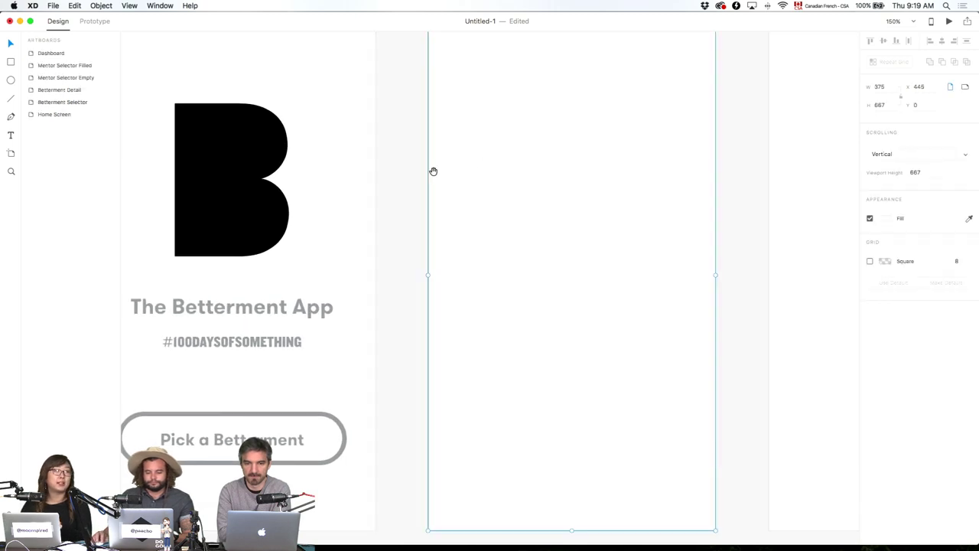
pyautogui.moveTo(433, 171); pyautogui.dragTo(573, 203)
pyautogui.click(573, 203)
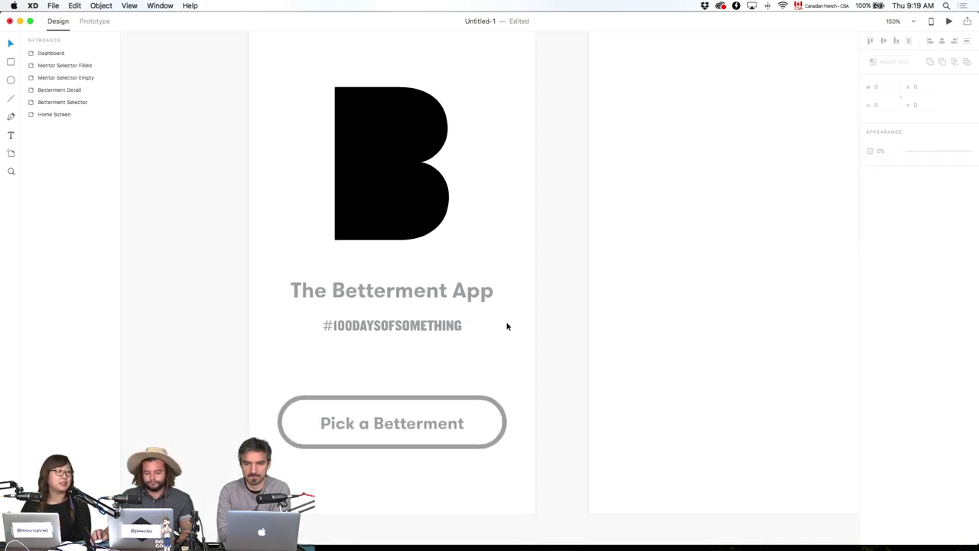
pyautogui.click(422, 446)
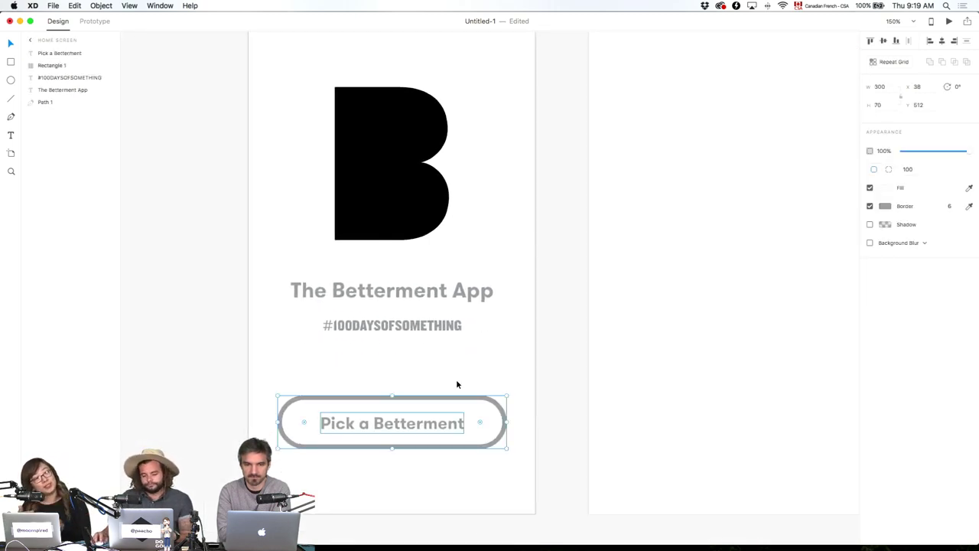
pyautogui.click(564, 395)
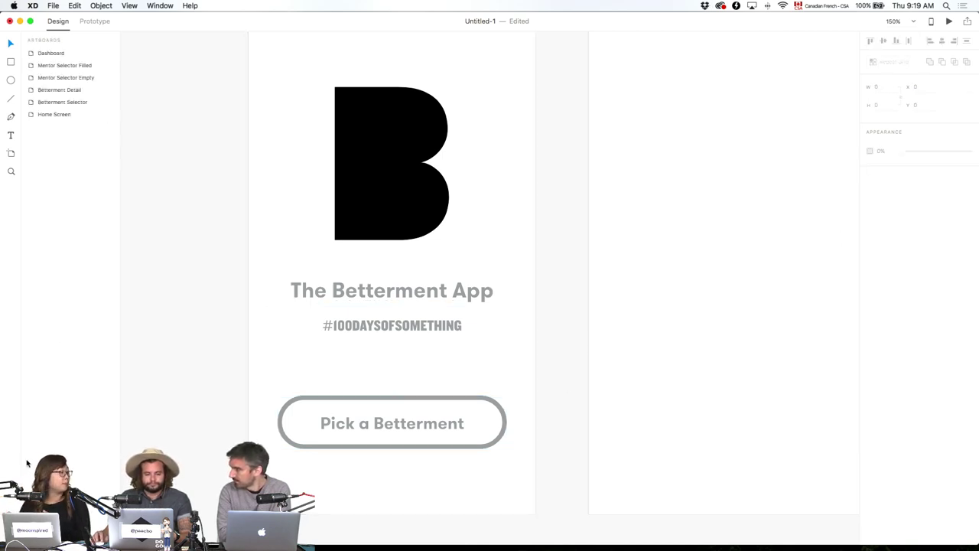
pyautogui.press('super+shift+y')
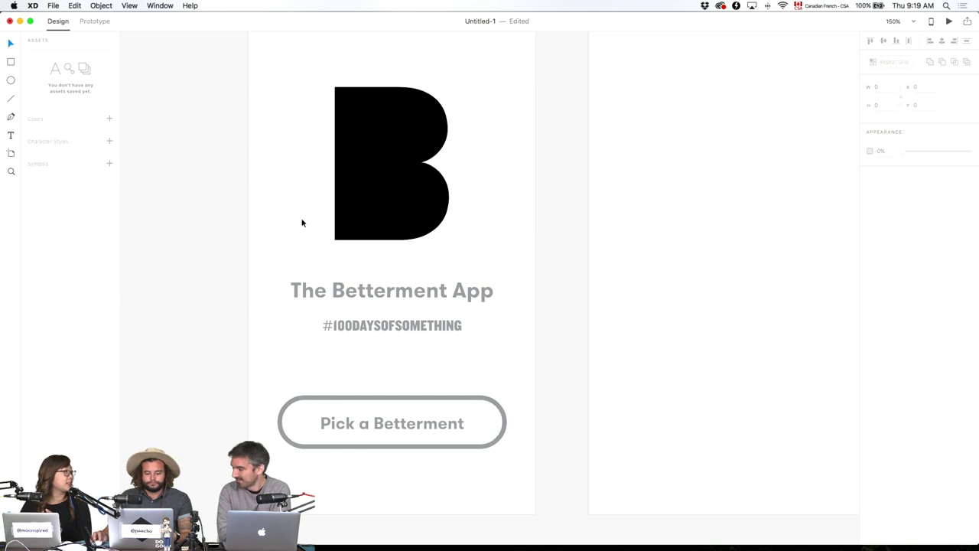
pyautogui.click(405, 189)
# Set the B logo's fill to #171717 and add it to the Assets panel's Colors.
pyautogui.click(885, 169)
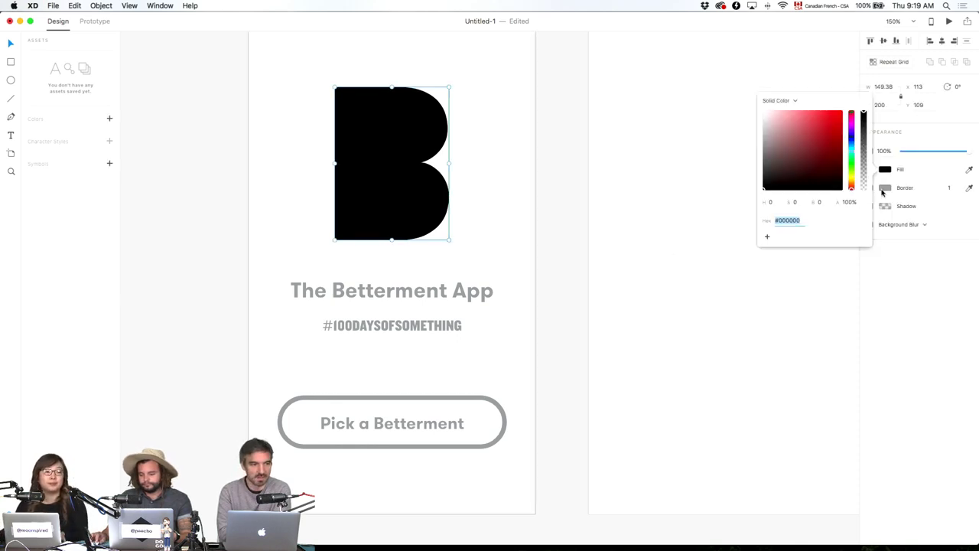
pyautogui.click(767, 182)
pyautogui.moveTo(755, 182); pyautogui.dragTo(753, 185)
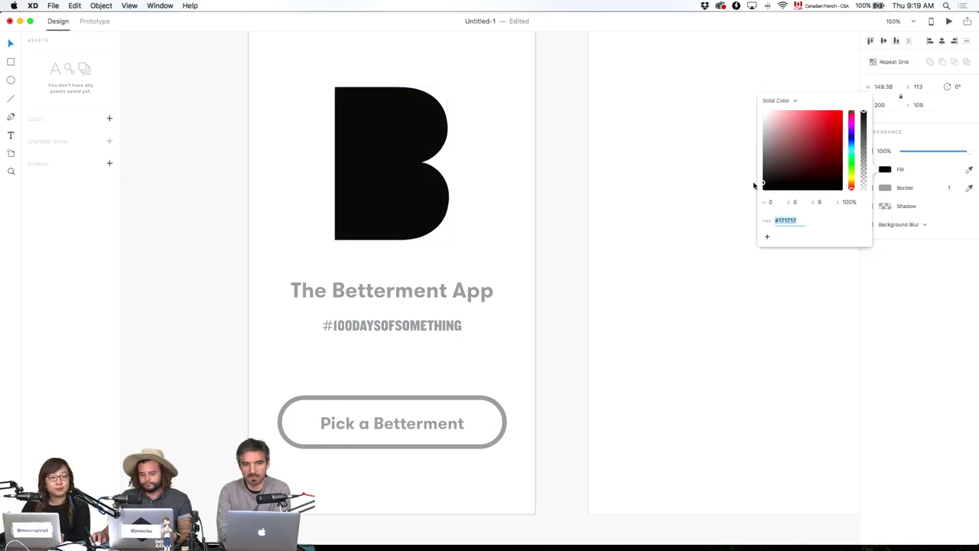
pyautogui.click(109, 120)
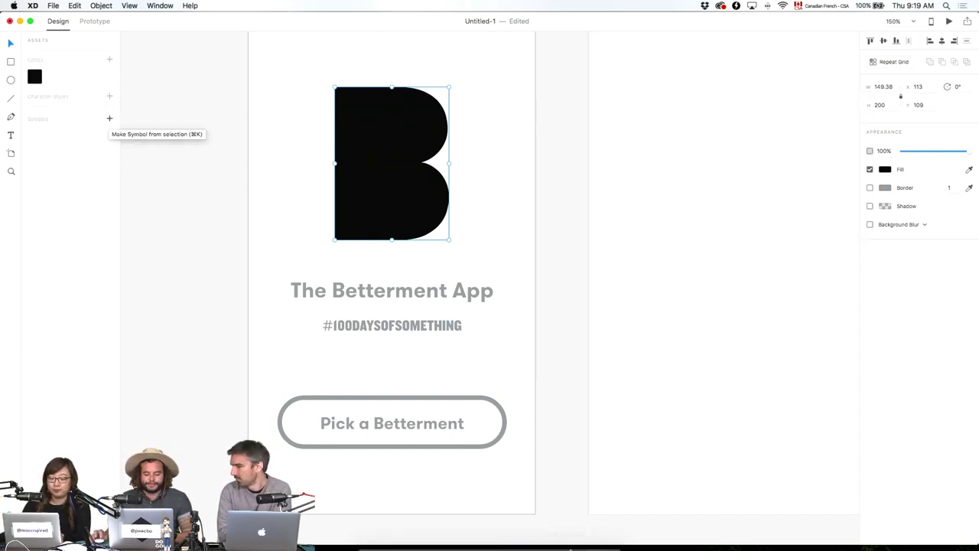
pyautogui.click(394, 537)
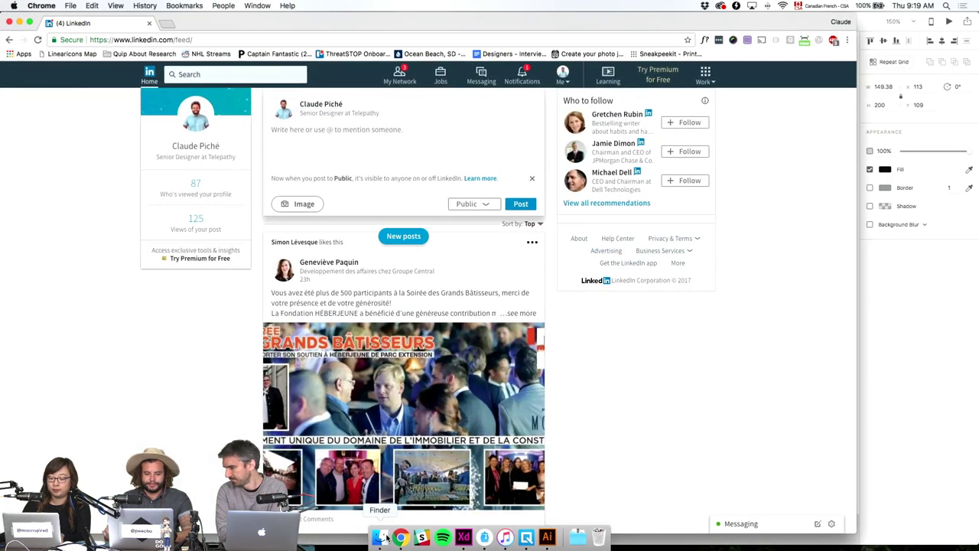
# Load feathericons.com in a new Chrome tab, close LinkedIn, and scroll through the icons.
pyautogui.press('super+t')
pyautogui.write('feathericons.com')
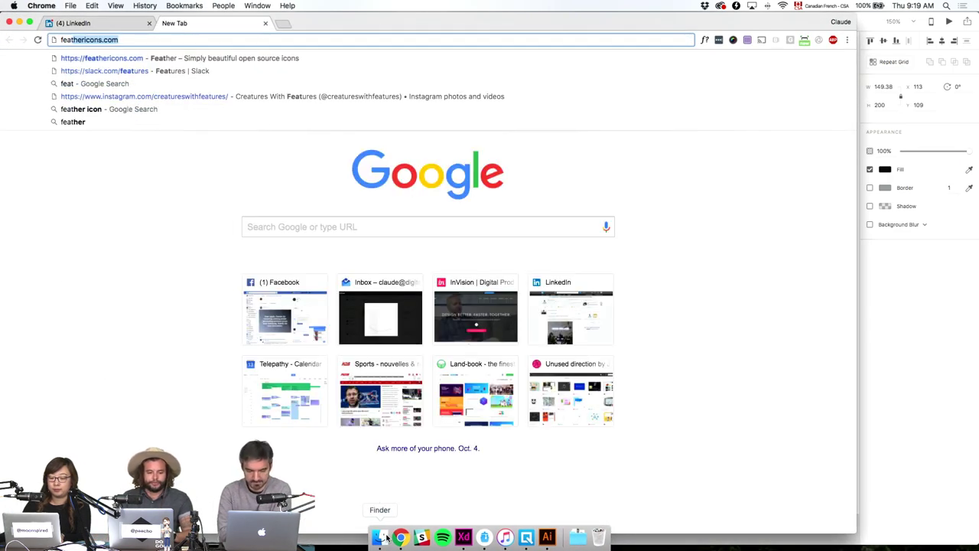
pyautogui.press('Return')
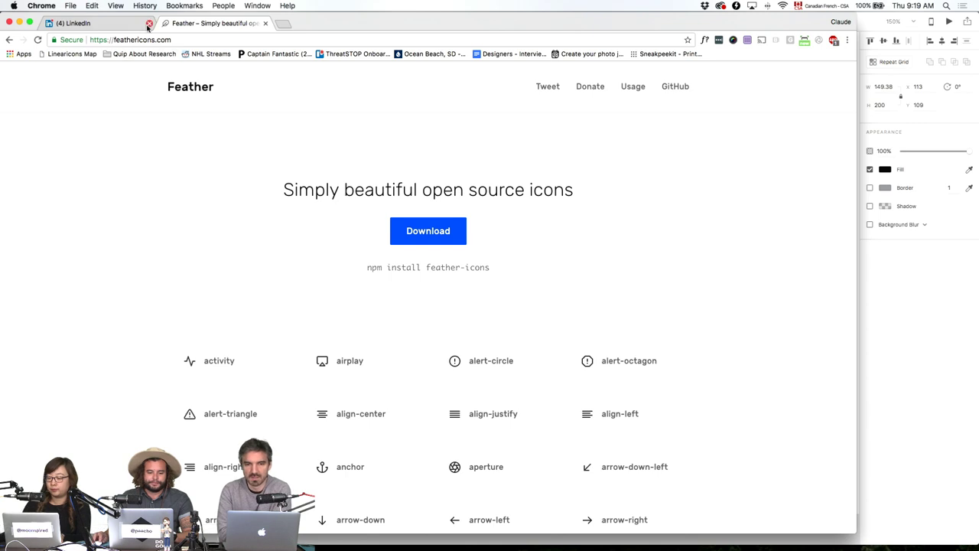
pyautogui.click(149, 23)
pyautogui.scroll(-5, 482, 336)
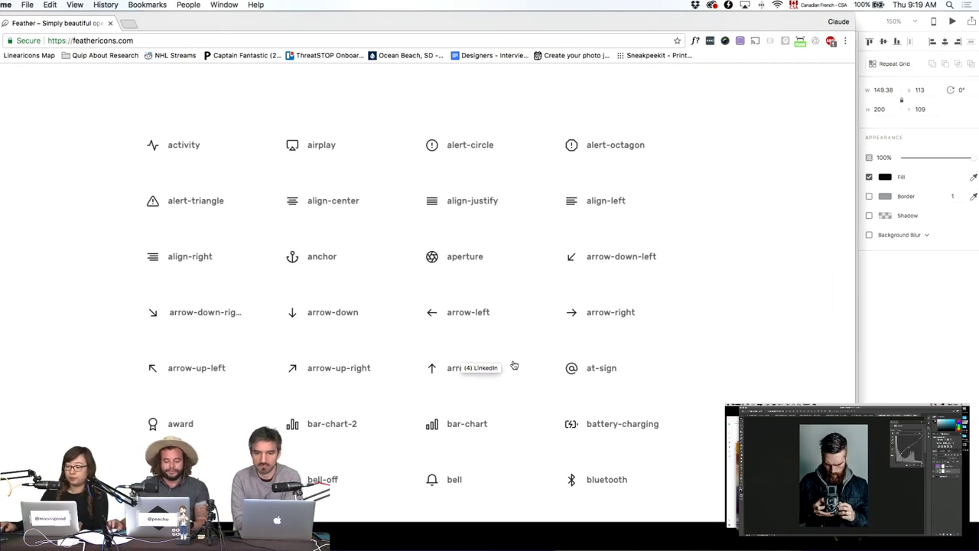
# Back in XD, nudge the #100DAYSOFSOMETHING hashtag up to Y 402 under the title.
pyautogui.press('super+w')
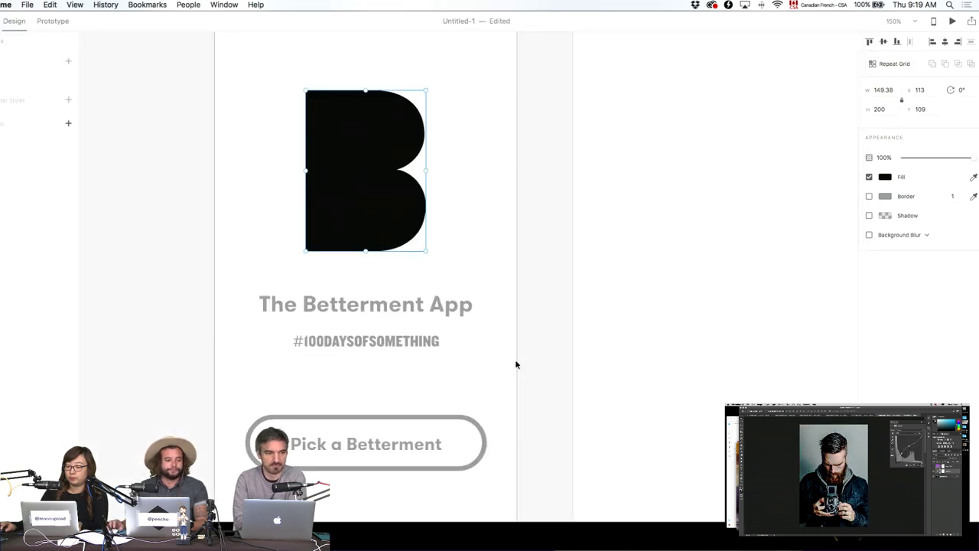
pyautogui.click(527, 349)
pyautogui.moveTo(527, 349); pyautogui.dragTo(468, 517)
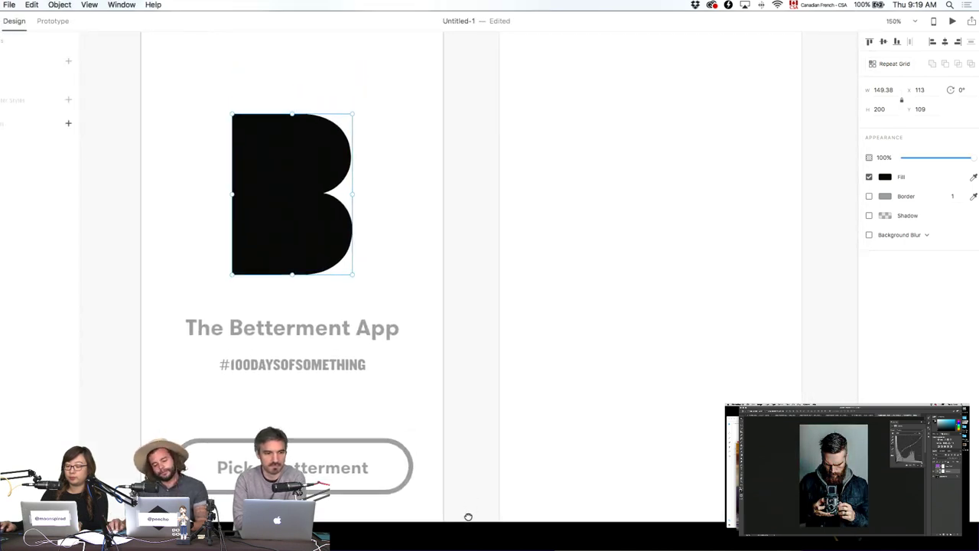
pyautogui.click(487, 345)
pyautogui.scroll(1, 505, 350)
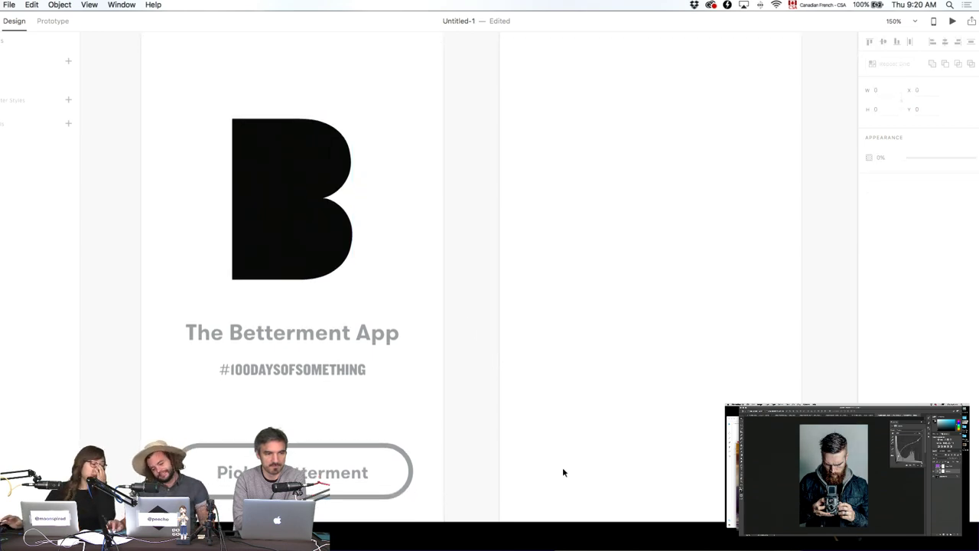
pyautogui.scroll(1, 563, 472)
pyautogui.click(358, 382)
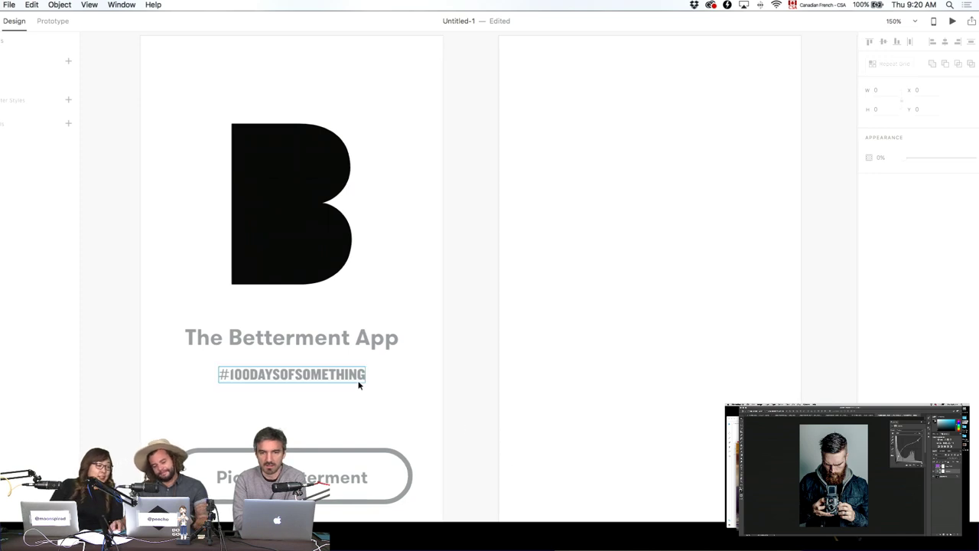
pyautogui.press('Up')
pyautogui.press('Up')
pyautogui.press('Up')
pyautogui.press('Up')
pyautogui.press('Up')
pyautogui.press('Up')
pyautogui.press('Up')
pyautogui.press('Up')
pyautogui.press('Up')
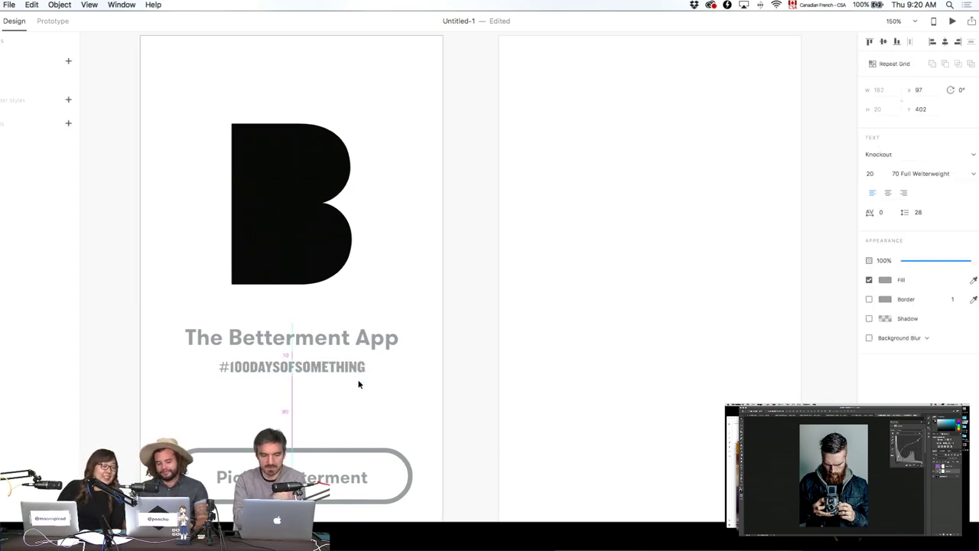
# Check the border width of the Pick a Betterment button's outline.
pyautogui.click(391, 403)
pyautogui.click(385, 455)
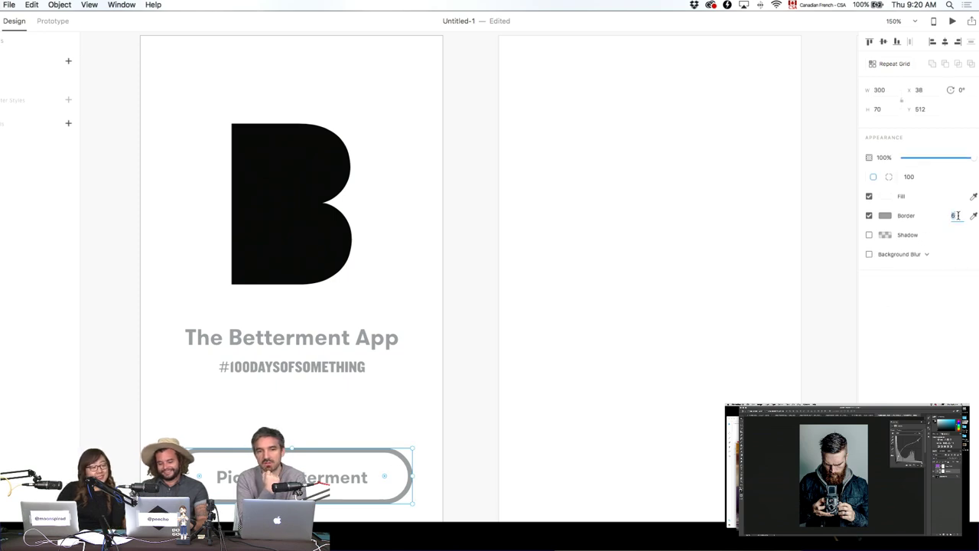
pyautogui.click(954, 215)
pyautogui.click(584, 404)
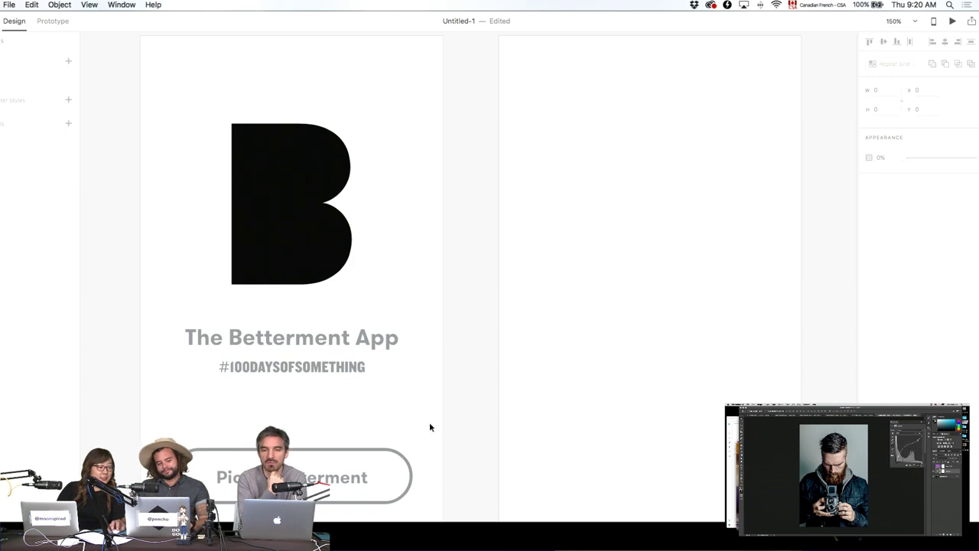
pyautogui.click(314, 345)
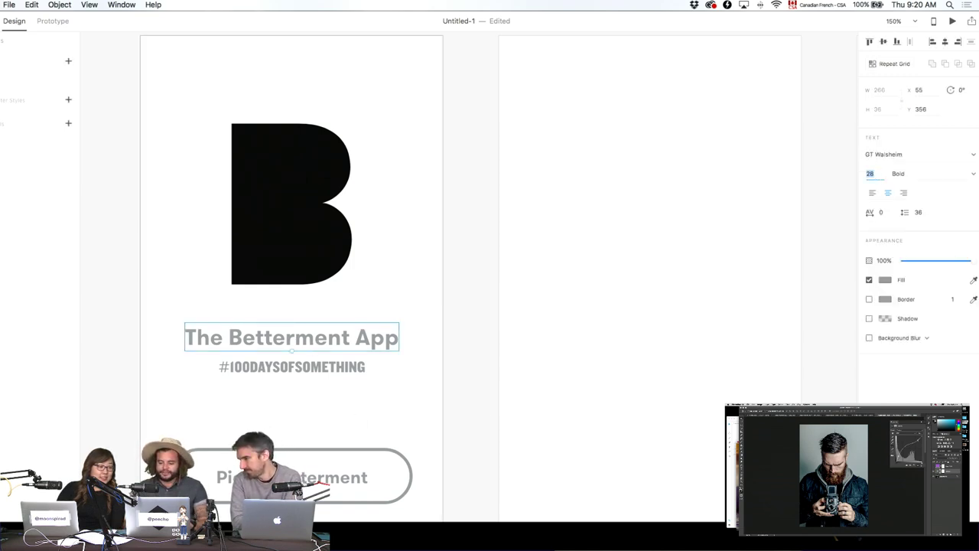
# Raise The Betterment App title's font size from 28 to 30.
pyautogui.press('Up')
pyautogui.press('Up')
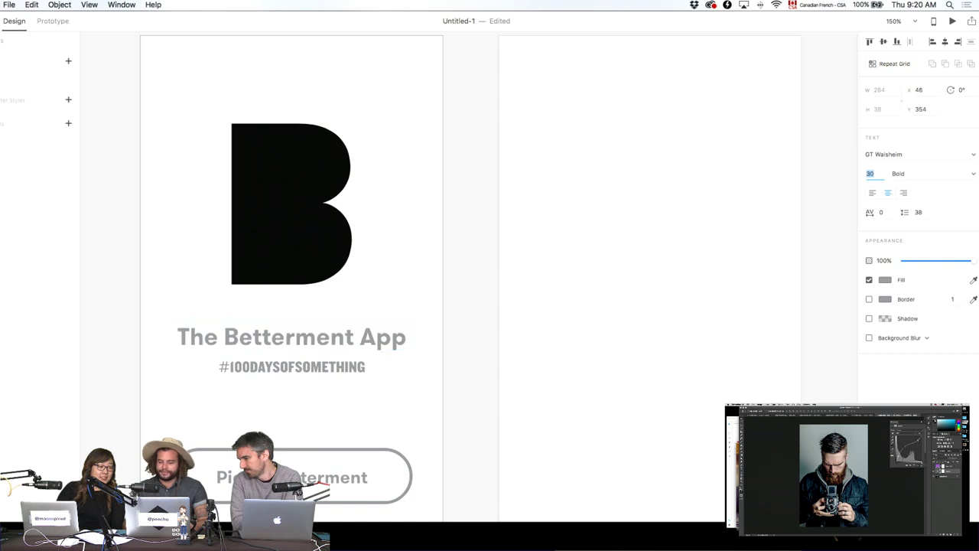
pyautogui.click(451, 281)
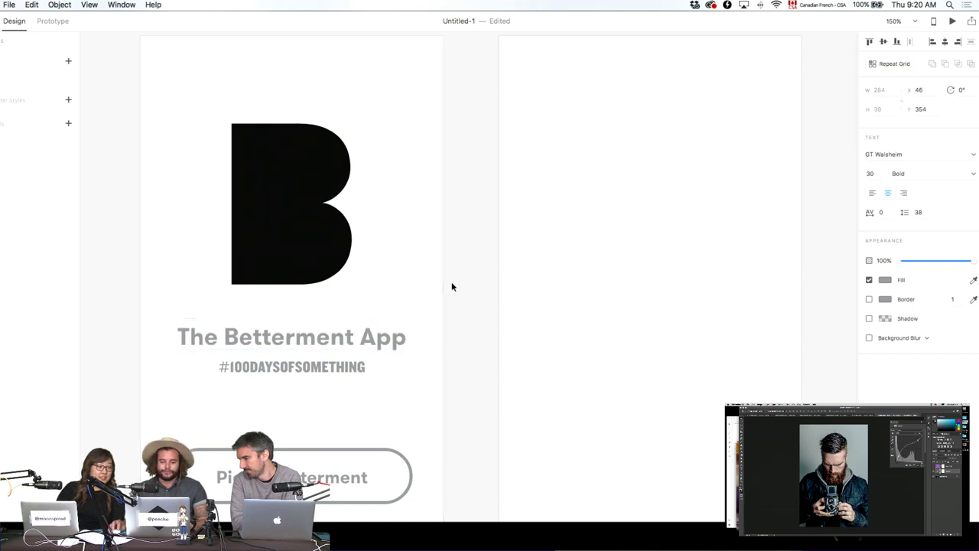
pyautogui.click(342, 348)
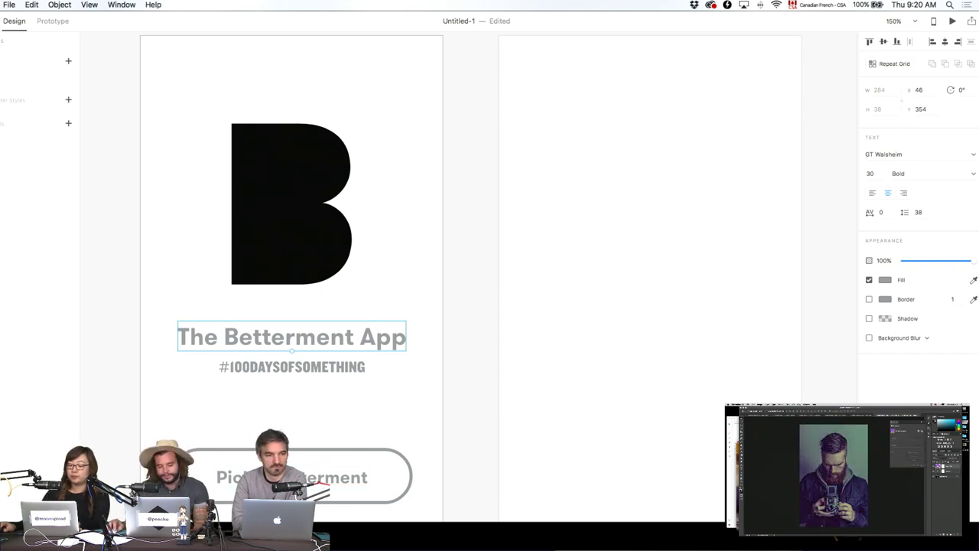
pyautogui.click(306, 477)
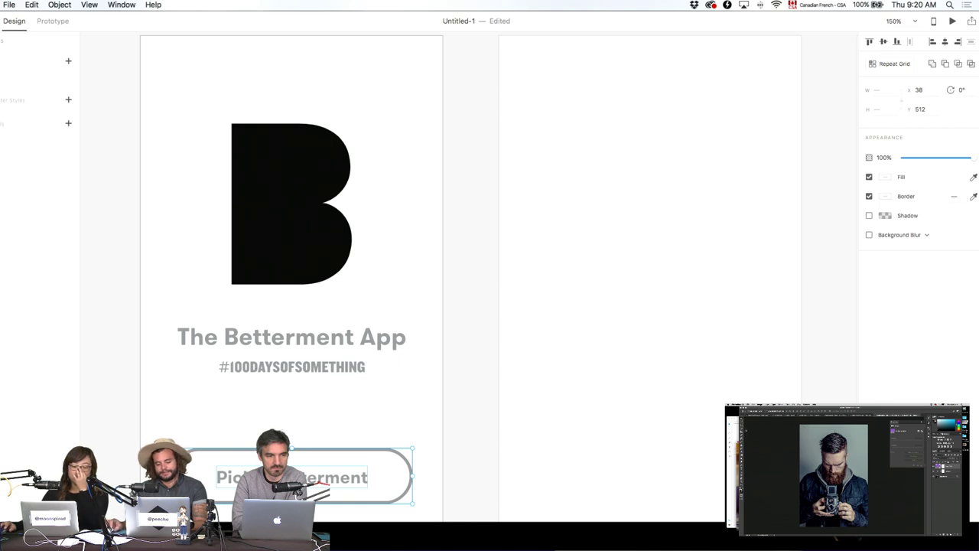
# Make the button a symbol and place a copy labelled 'Next' on Betterment Selector.
pyautogui.press('super+k')
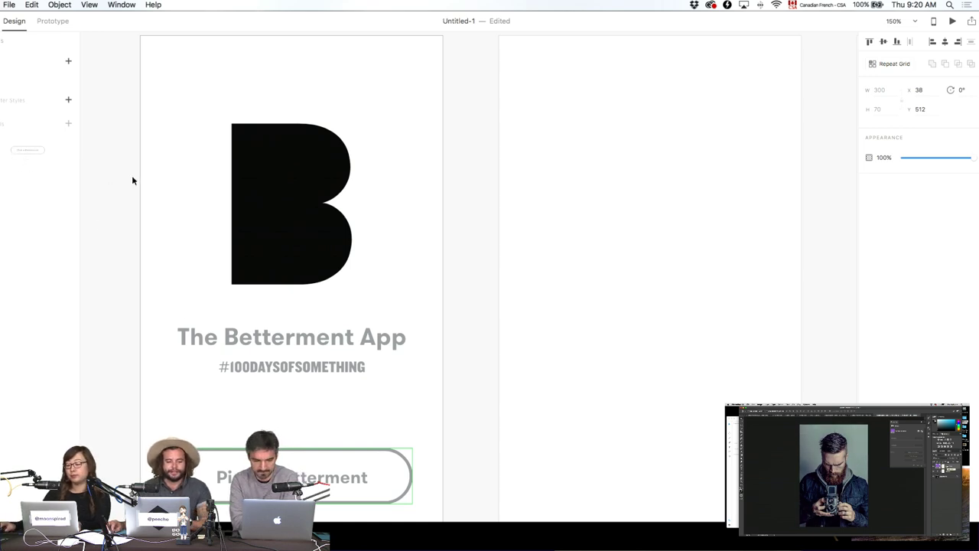
pyautogui.moveTo(131, 180); pyautogui.dragTo(107, 149)
pyautogui.moveTo(27, 150); pyautogui.dragTo(598, 268)
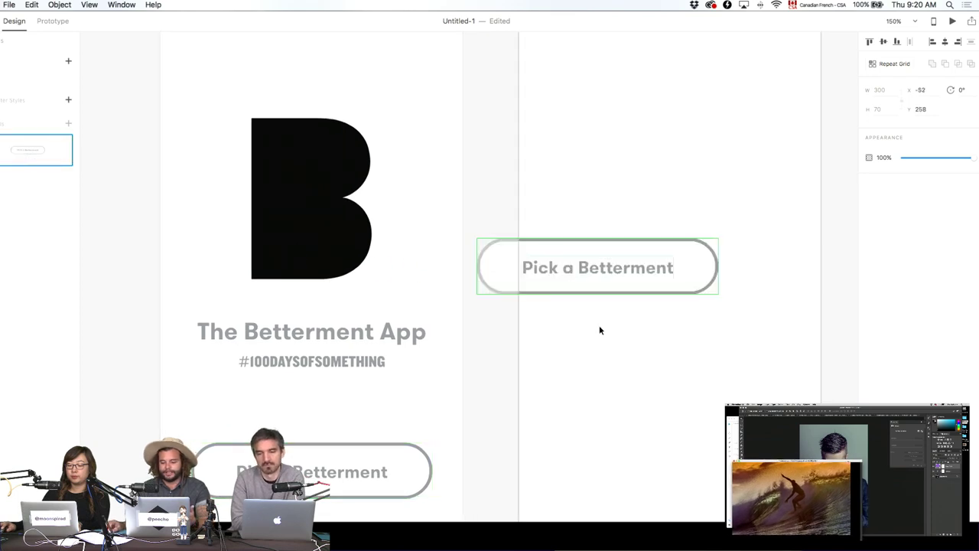
pyautogui.doubleClick(593, 268)
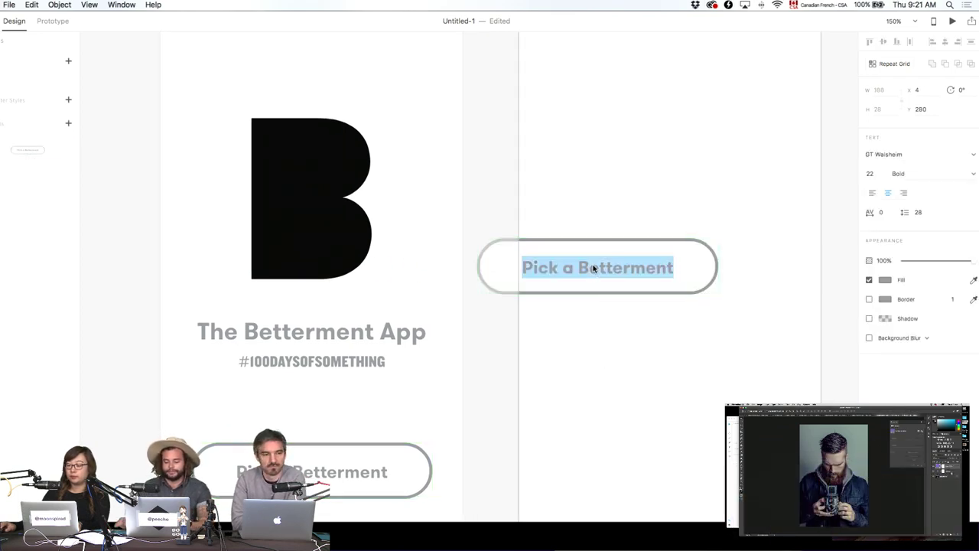
pyautogui.write('Next')
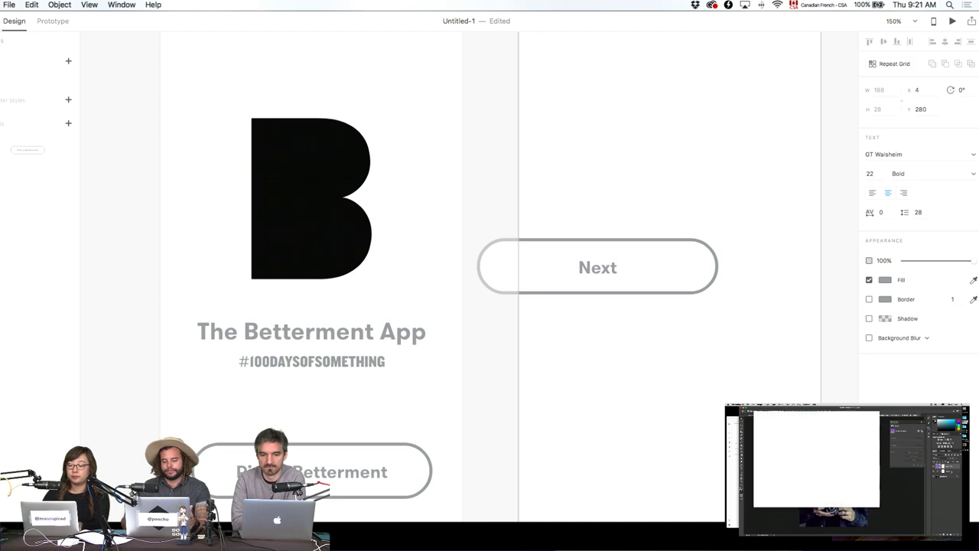
pyautogui.press('Escape')
pyautogui.press('Escape')
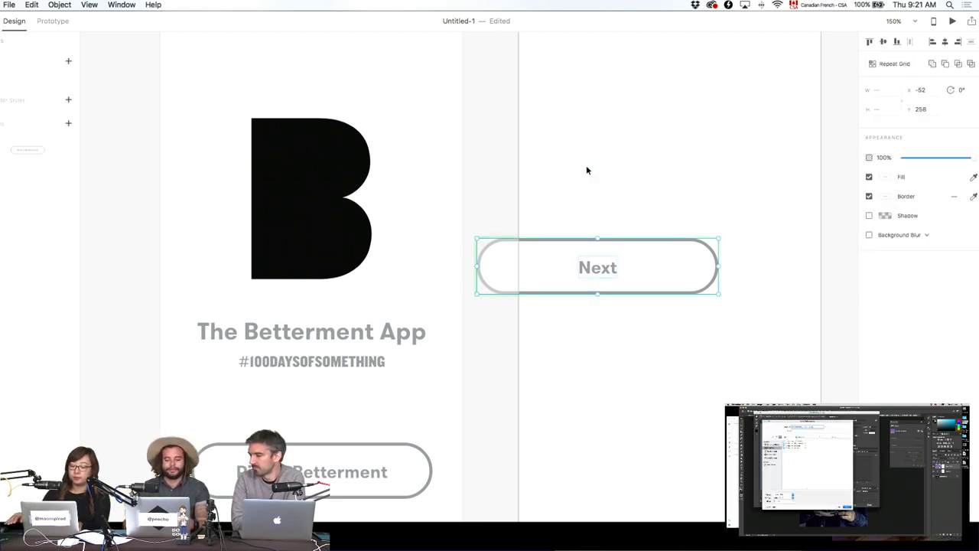
# Step the bottom button label's size up, set it back to 22, and paste the button.
pyautogui.doubleClick(346, 475)
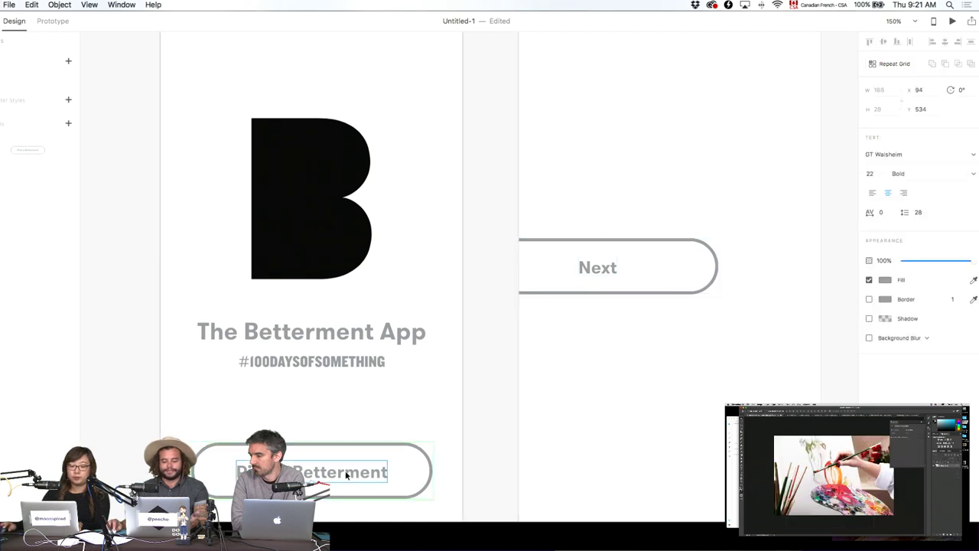
pyautogui.click(869, 173)
pyautogui.press('Up')
pyautogui.press('Up')
pyautogui.press('Up')
pyautogui.press('Up')
pyautogui.press('Up')
pyautogui.press('Up')
pyautogui.press('Up')
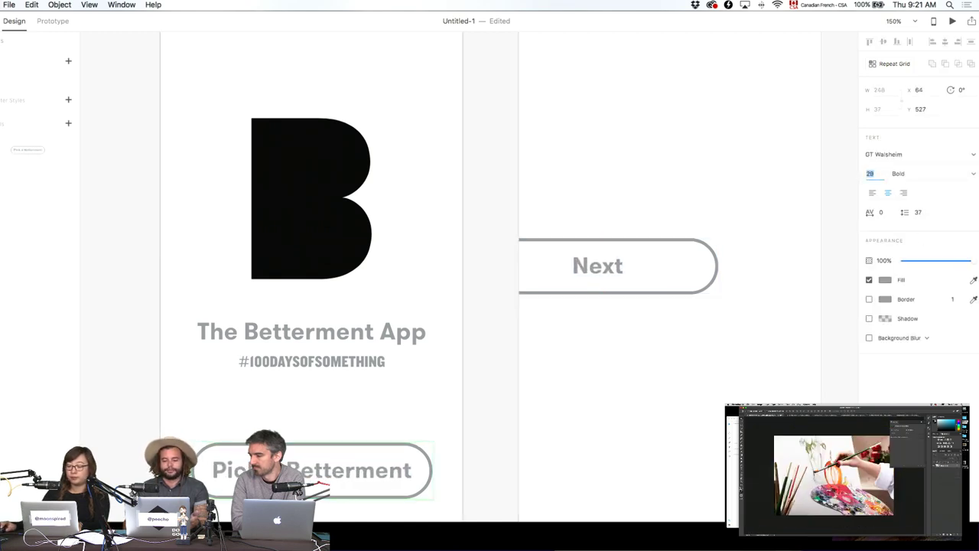
pyautogui.press('Up')
pyautogui.press('Up')
pyautogui.press('Up')
pyautogui.press('Up')
pyautogui.press('Up')
pyautogui.press('Up')
pyautogui.press('Up')
pyautogui.press('Up')
pyautogui.press('Up')
pyautogui.press('Up')
pyautogui.press('Up')
pyautogui.press('Up')
pyautogui.press('Up')
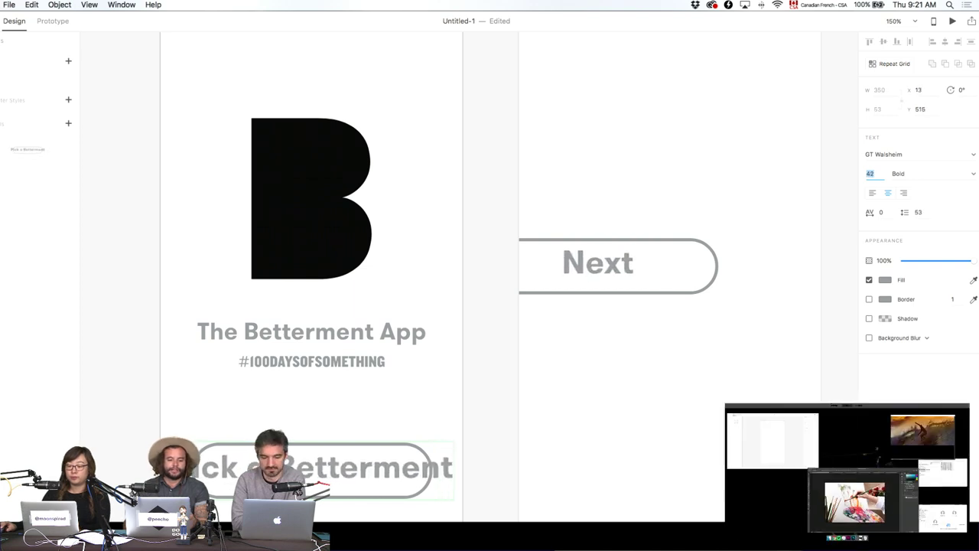
pyautogui.press('Up')
pyautogui.press('Up')
pyautogui.press('Up')
pyautogui.press('Up')
pyautogui.press('Up')
pyautogui.press('Up')
pyautogui.press('Up')
pyautogui.press('Up')
pyautogui.press('Up')
pyautogui.press('Up')
pyautogui.press('Up')
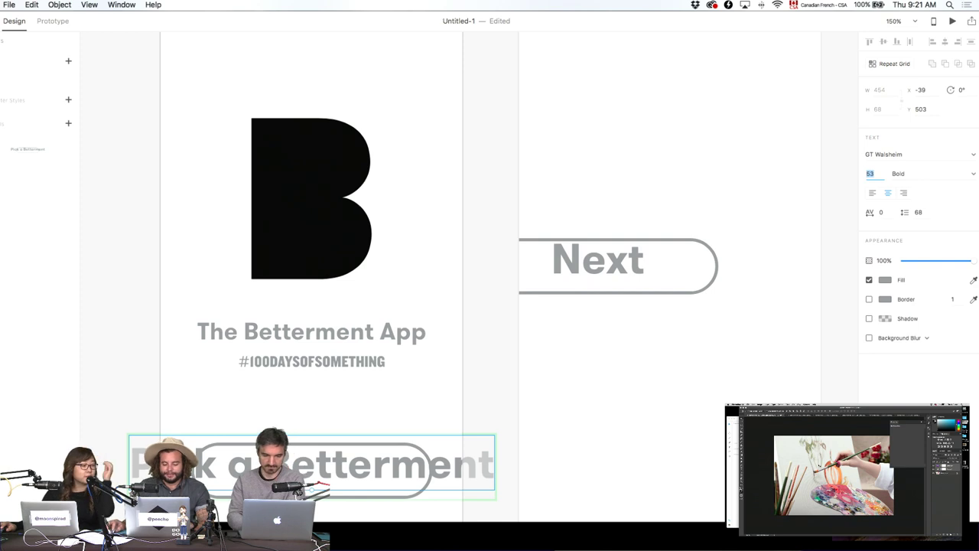
pyautogui.write('22')
pyautogui.press('Return')
pyautogui.press('super+v')
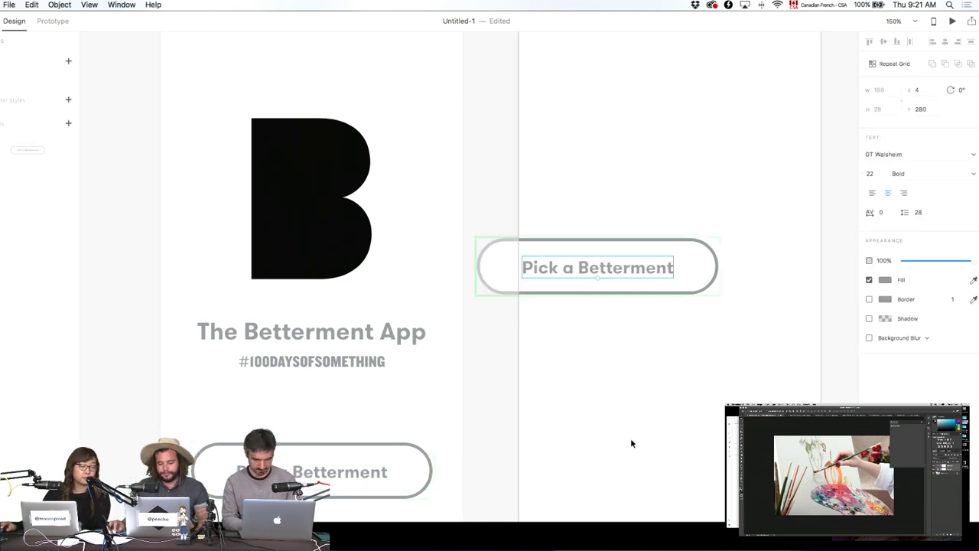
# Delete the pasted button copy and save The Betterment App title as a character style.
pyautogui.press('BackSpace')
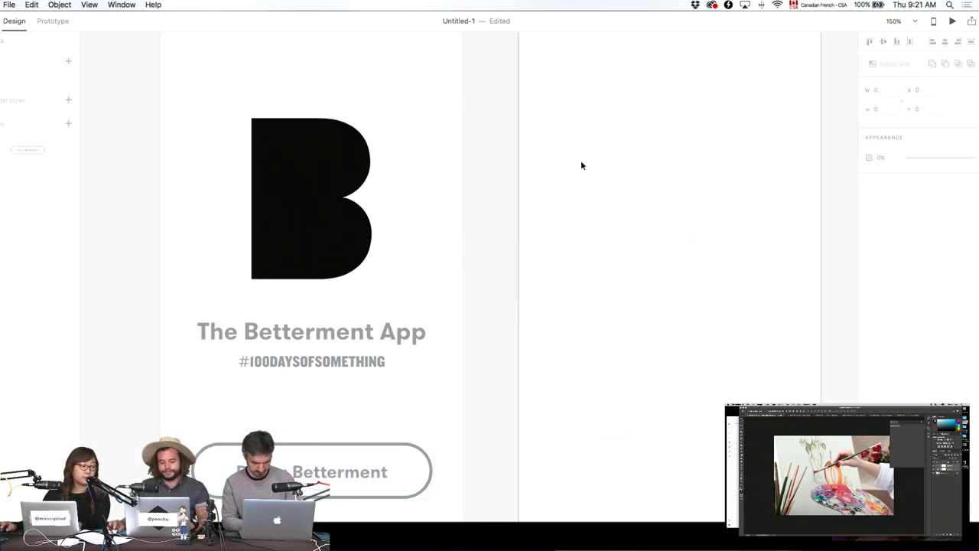
pyautogui.scroll(-5, 516, 301)
pyautogui.click(336, 290)
pyautogui.click(422, 237)
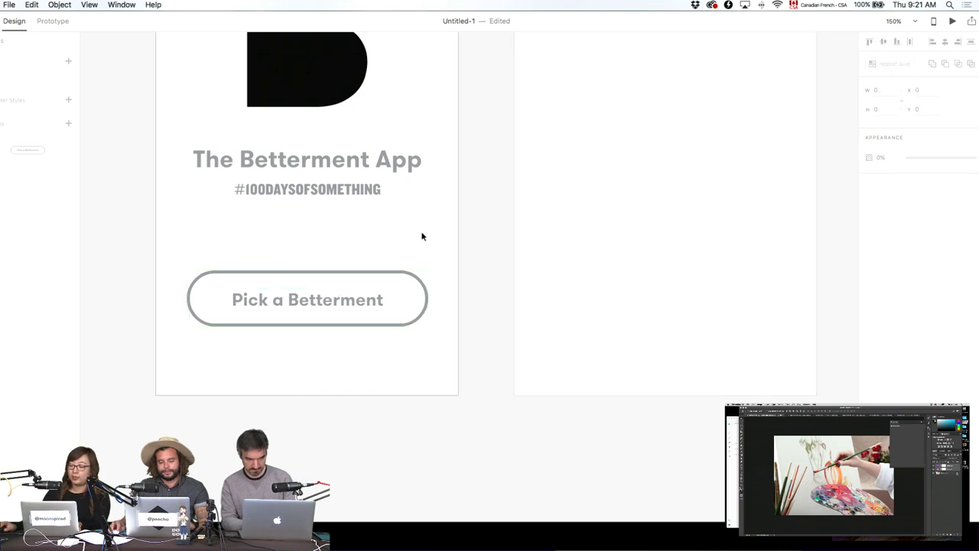
pyautogui.scroll(4, 423, 323)
pyautogui.click(341, 299)
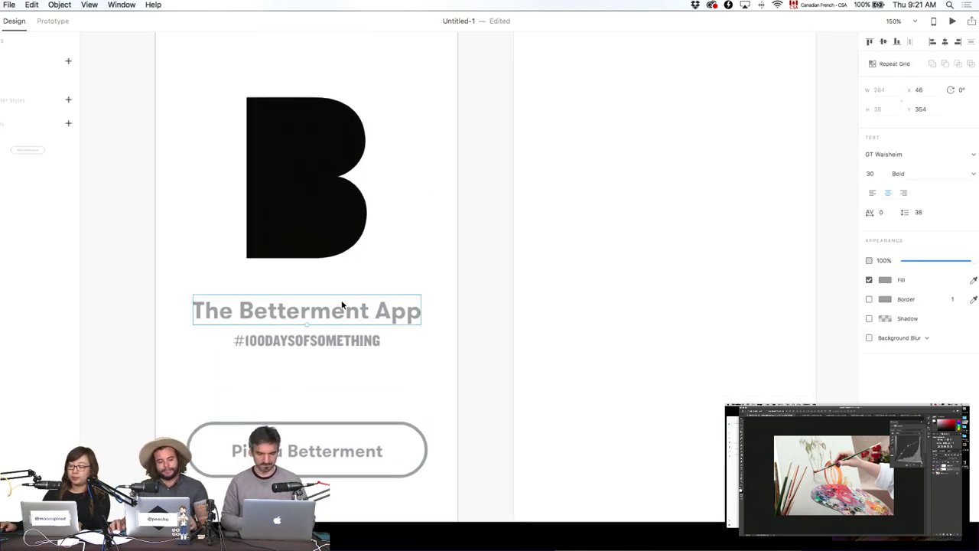
pyautogui.click(68, 101)
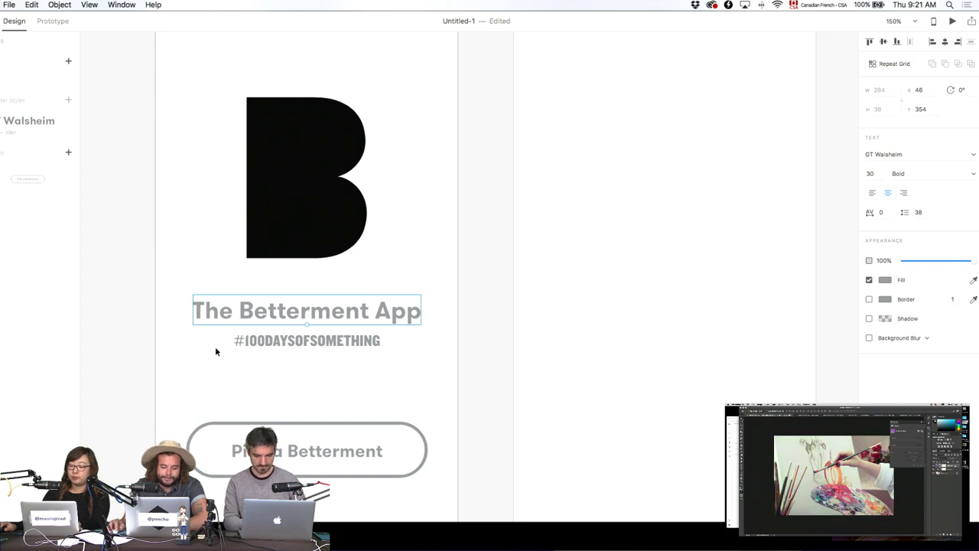
# Copy the title below the button, retype it as 'That's a betterment?', and size it 27.
pyautogui.click(240, 339)
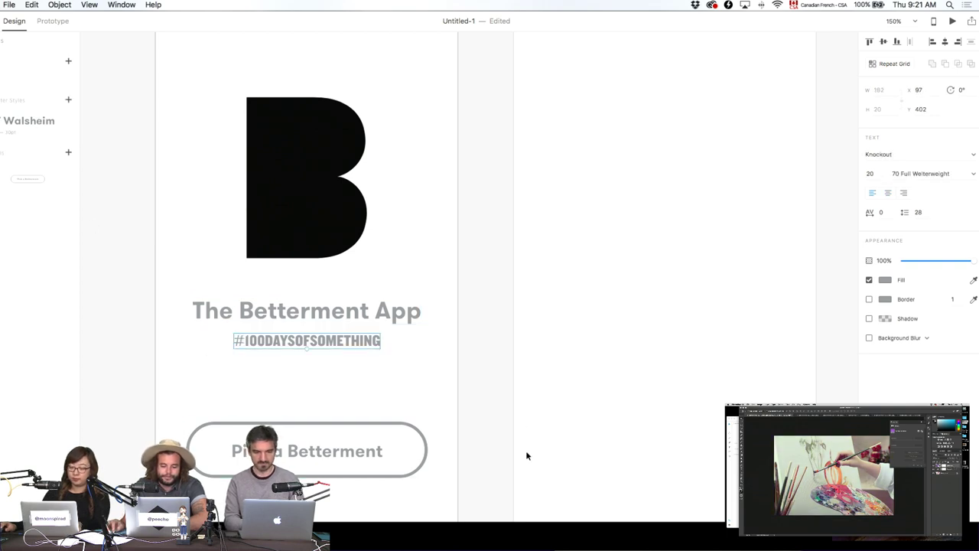
pyautogui.click(521, 420)
pyautogui.click(306, 425)
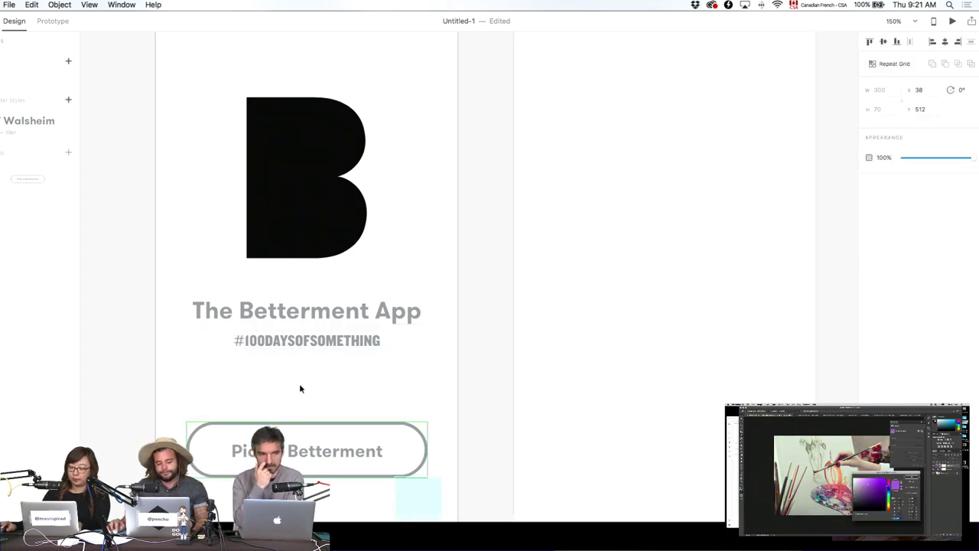
pyautogui.click(444, 433)
pyautogui.click(387, 317)
pyautogui.moveTo(386, 317); pyautogui.dragTo(370, 544)
pyautogui.write("That's a be")
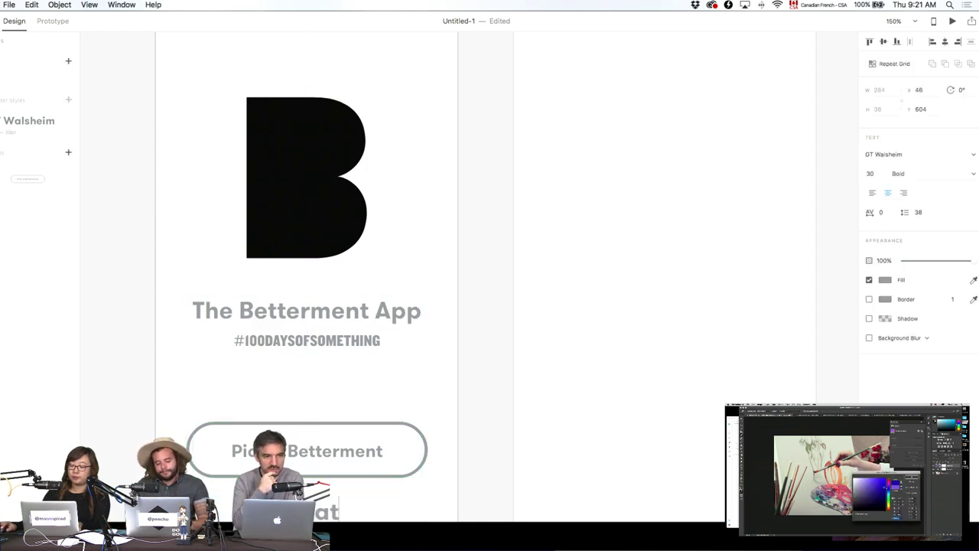
pyautogui.write('tterment?')
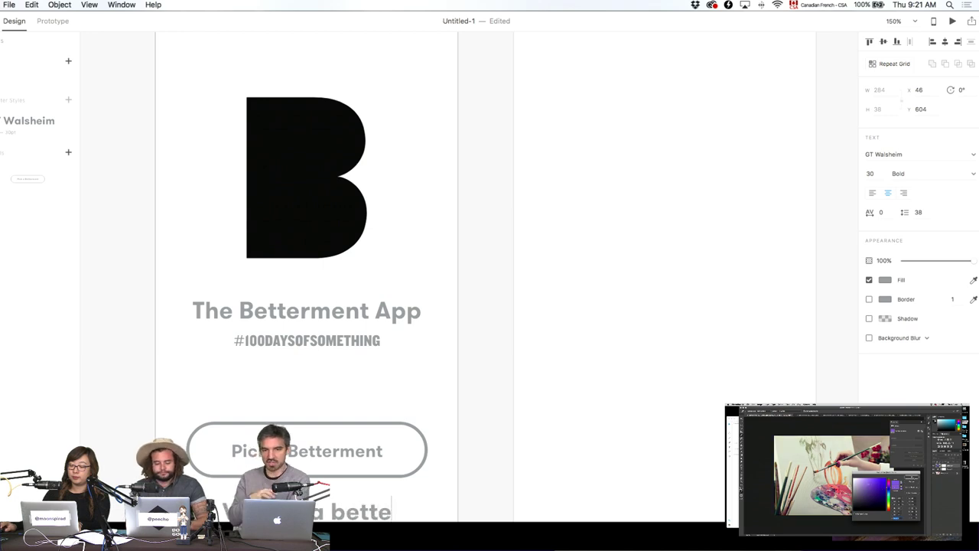
pyautogui.click(869, 174)
pyautogui.write('27')
pyautogui.press('Return')
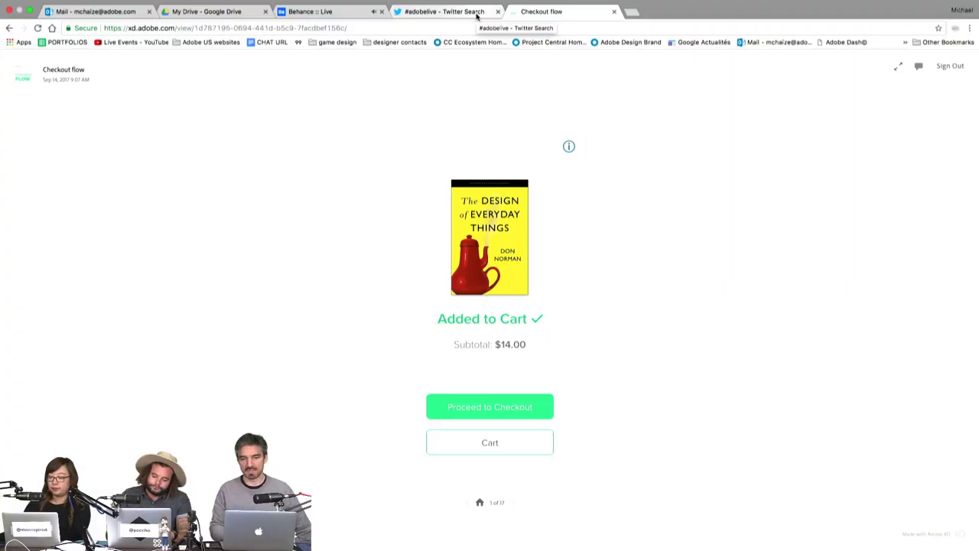
pyautogui.click(477, 12)
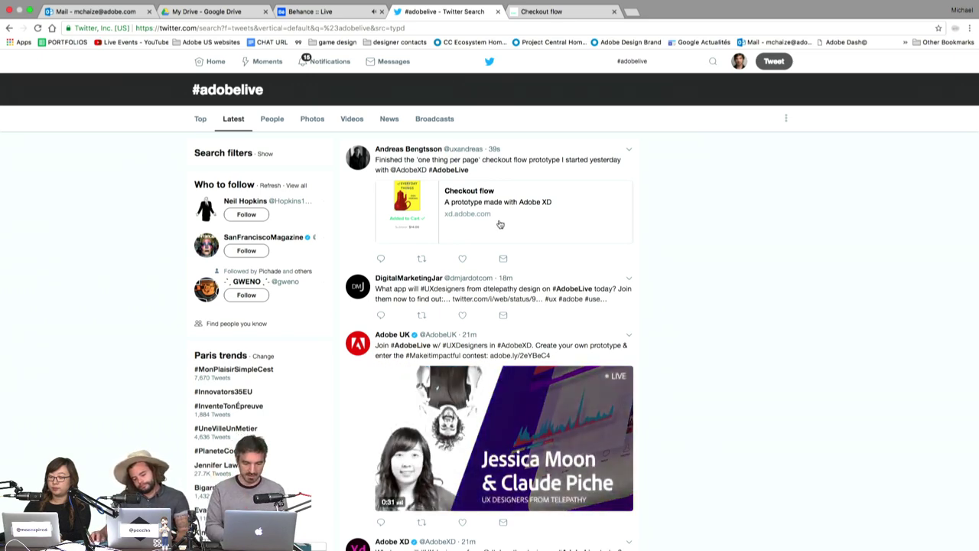
# Load the newest #adobelive tweet at the top of Twitter's Latest feed.
pyautogui.click(477, 148)
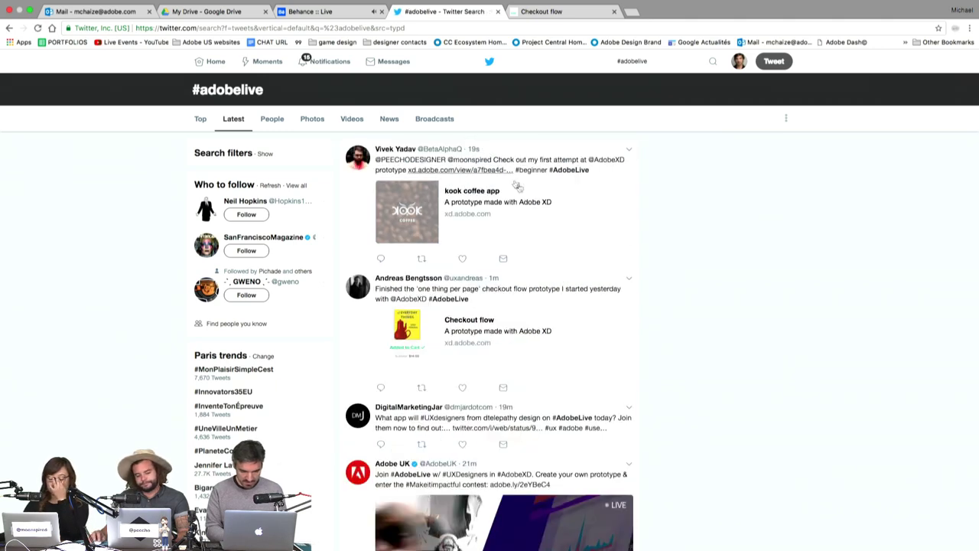
# Open the kook coffee prototype's Checkout flow, reveal its hotspots, and go to the cart.
pyautogui.keyDown('super'); pyautogui.click(536, 212); pyautogui.keyUp('super')
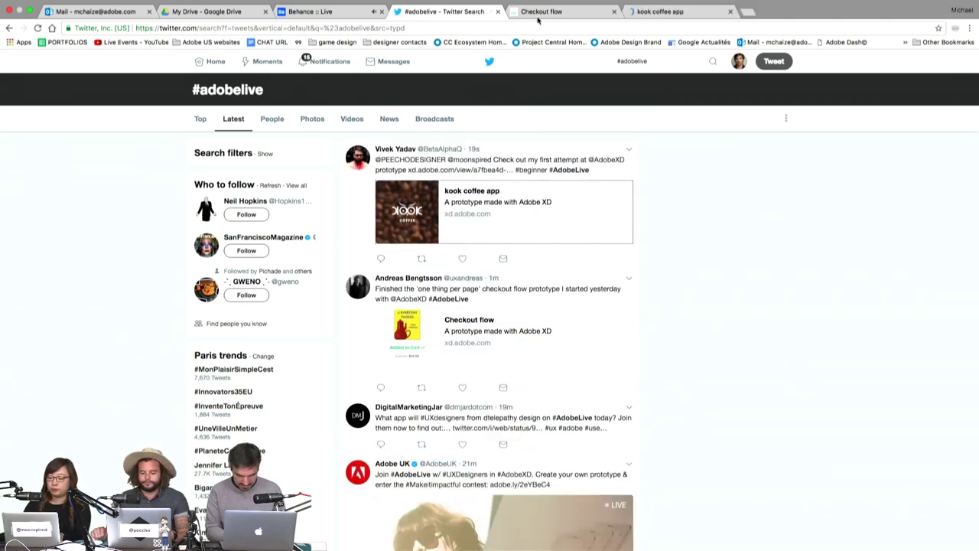
pyautogui.click(559, 13)
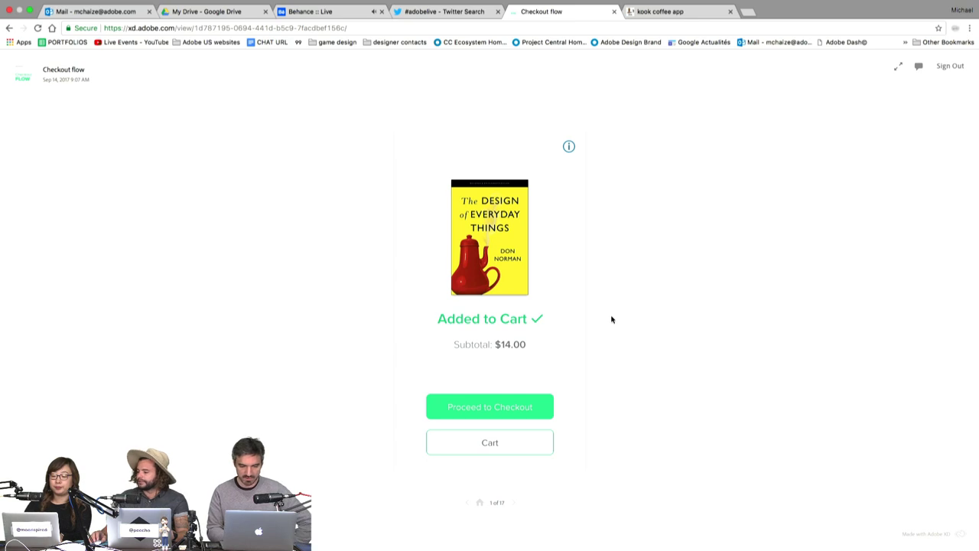
pyautogui.click(528, 385)
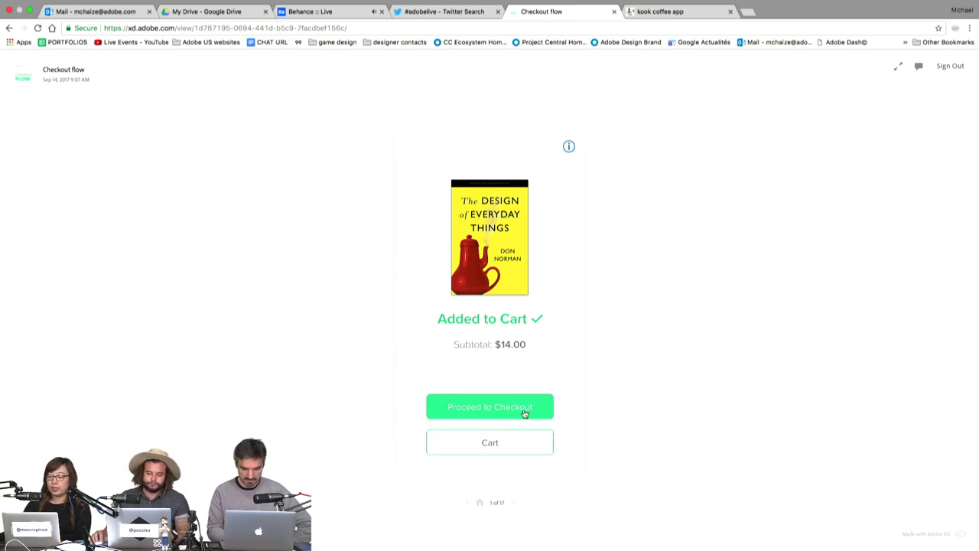
pyautogui.click(517, 444)
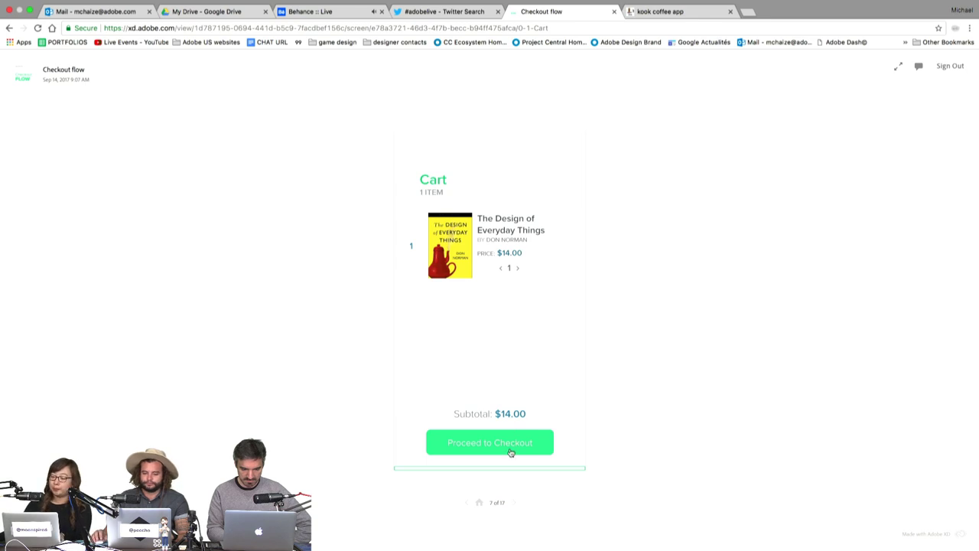
# Check out with the saved address, Really Fast Shipping, and VISA as the card.
pyautogui.click(510, 451)
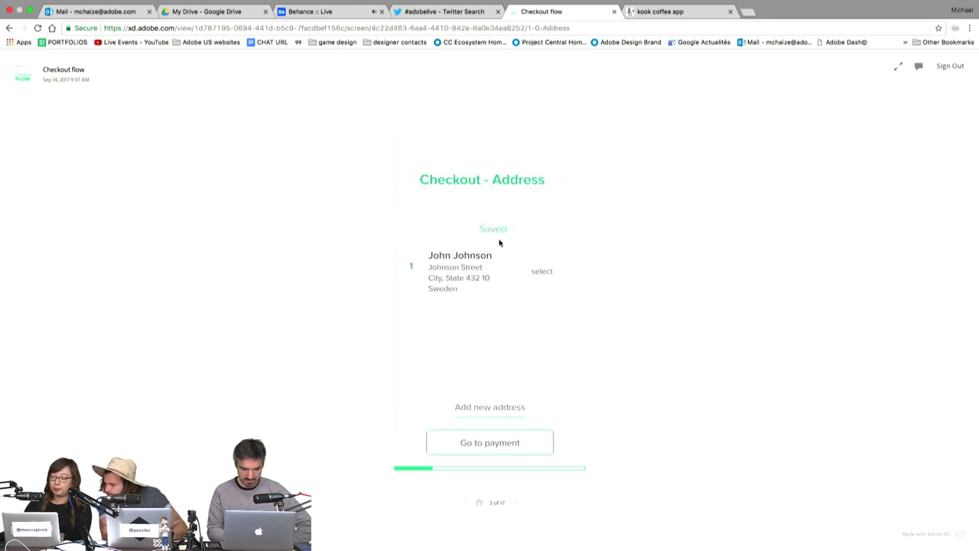
pyautogui.click(495, 270)
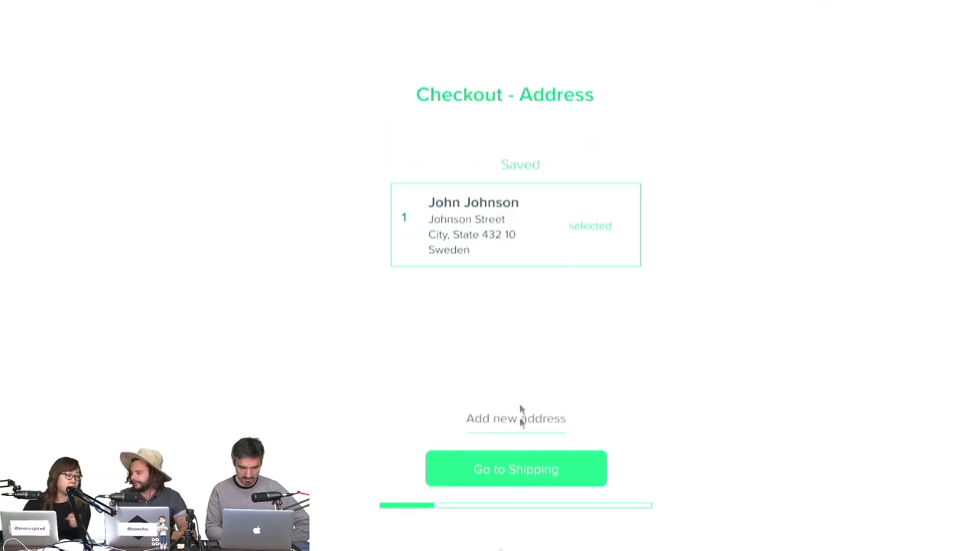
pyautogui.click(528, 462)
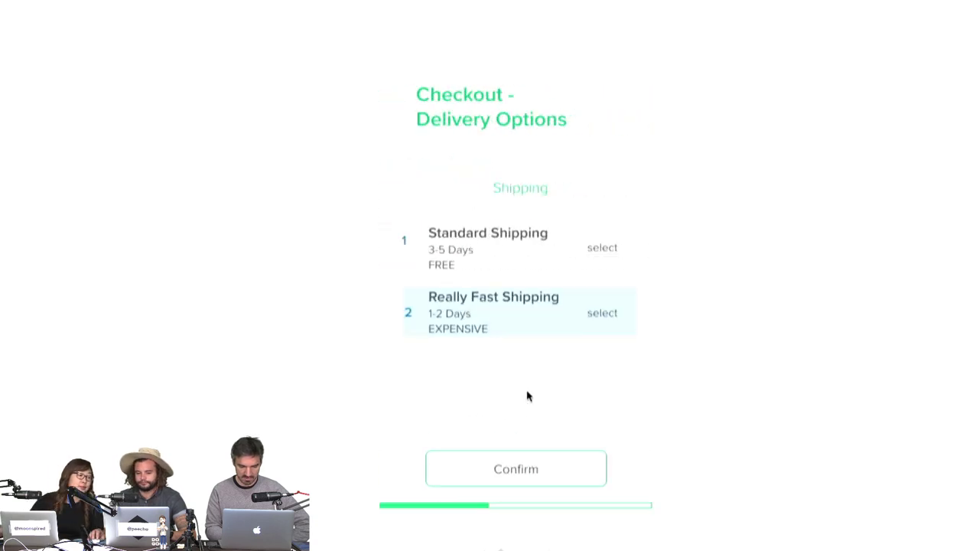
pyautogui.click(517, 329)
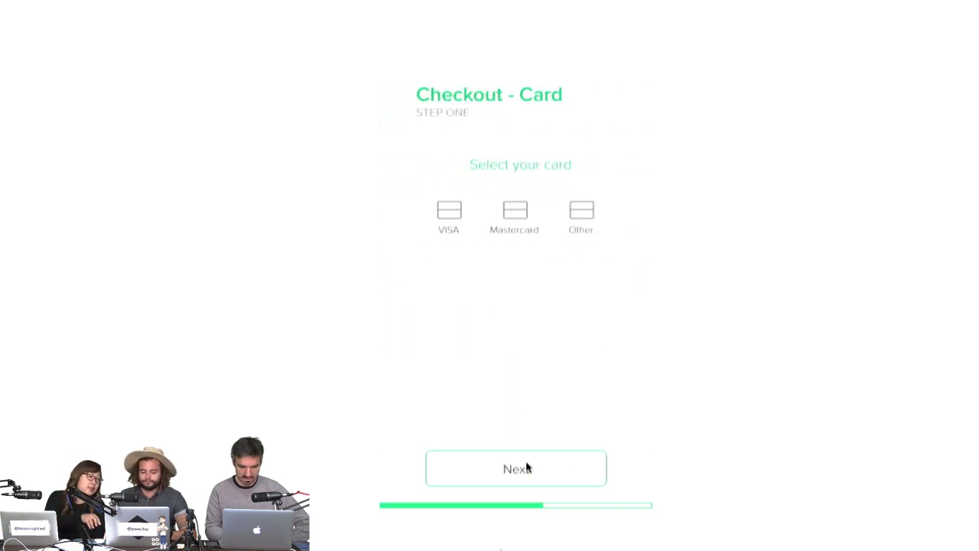
pyautogui.click(451, 217)
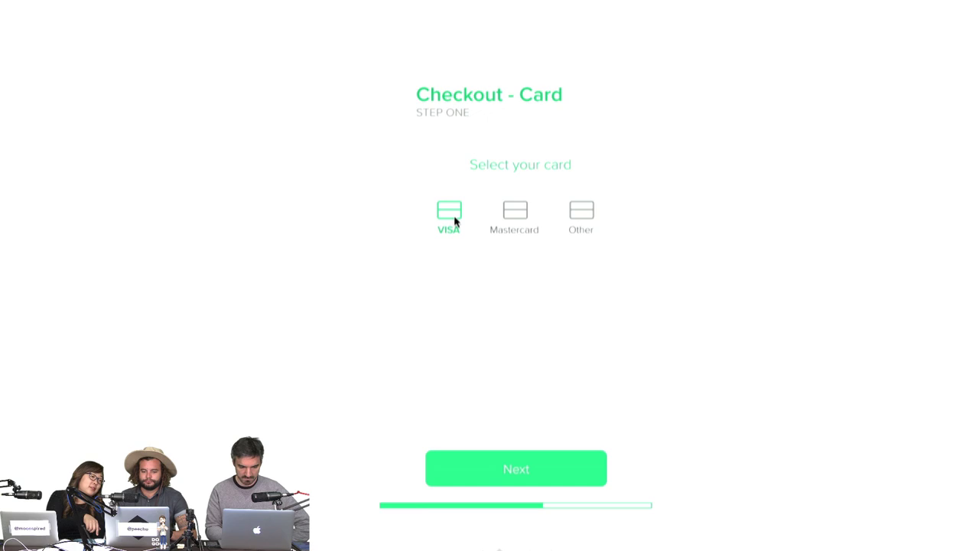
# Enter the debit card number and the card's expiration date.
pyautogui.click(519, 456)
pyautogui.click(523, 327)
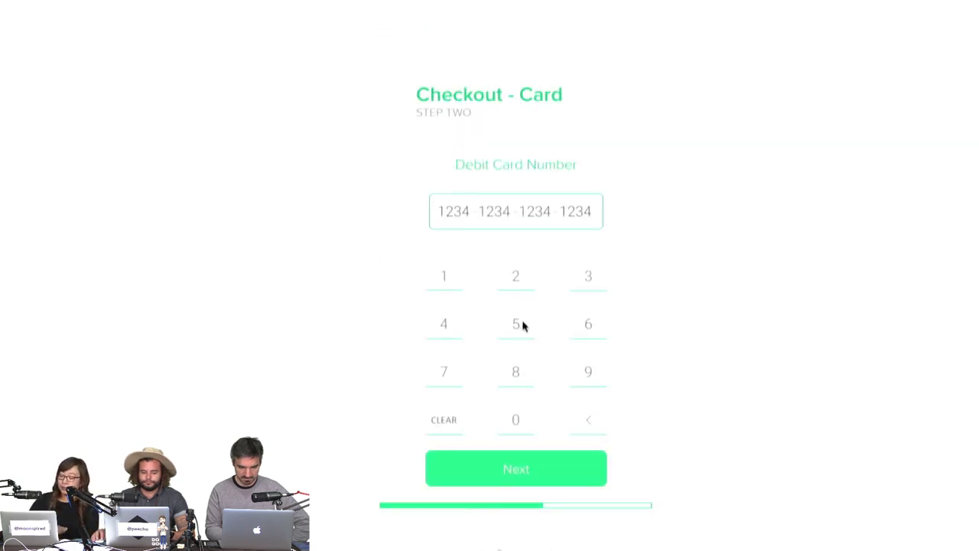
pyautogui.click(547, 474)
pyautogui.click(546, 472)
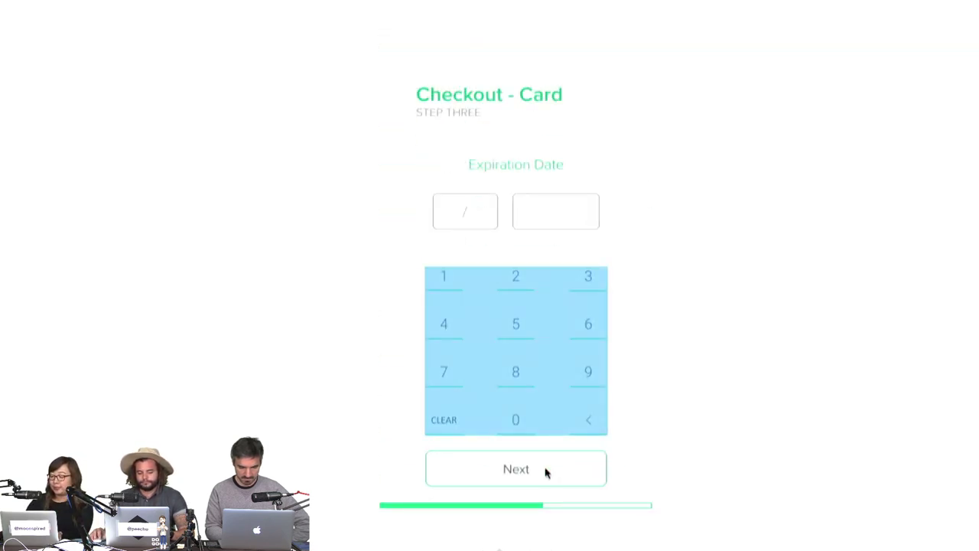
pyautogui.click(513, 353)
pyautogui.click(522, 467)
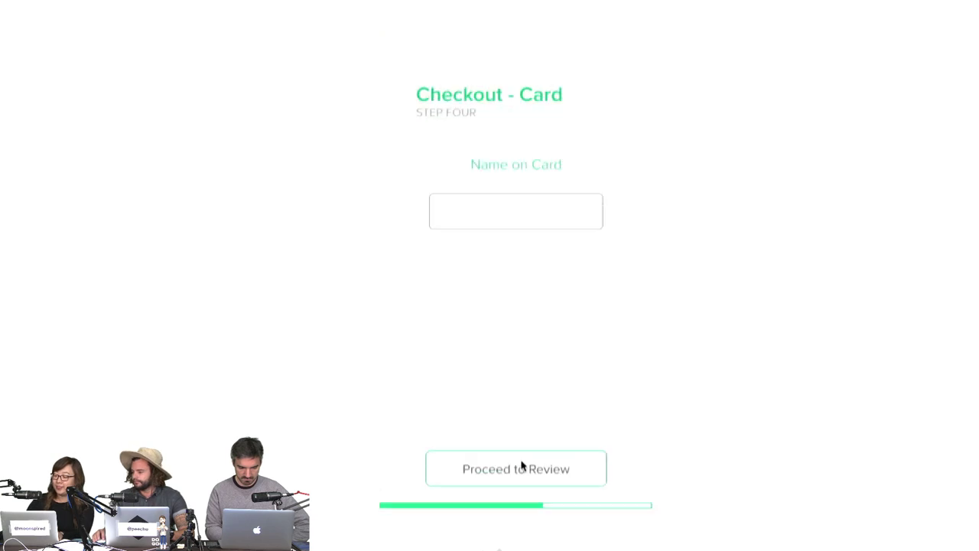
# Add the cardholder's name, reach the order review, then return to Added to Cart.
pyautogui.click(509, 233)
pyautogui.click(523, 209)
pyautogui.click(527, 467)
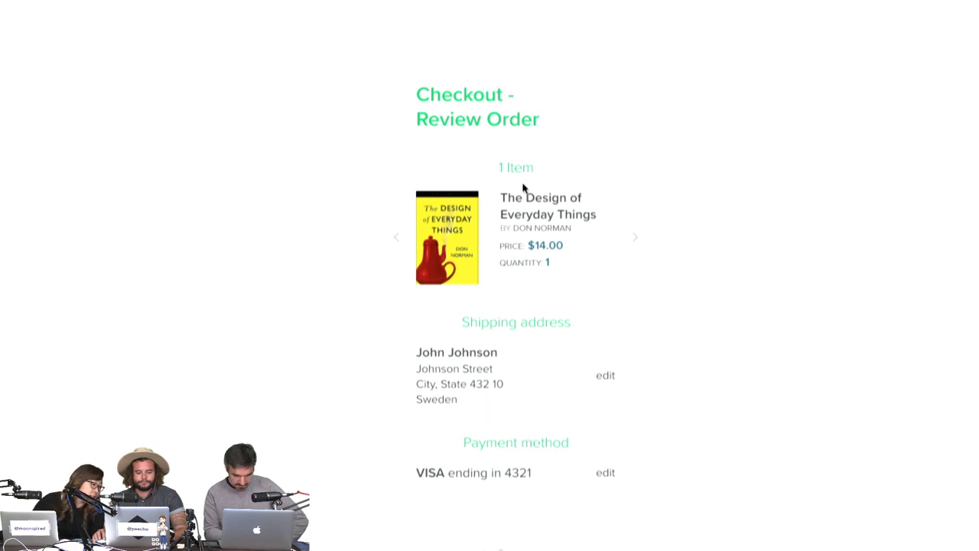
pyautogui.click(501, 535)
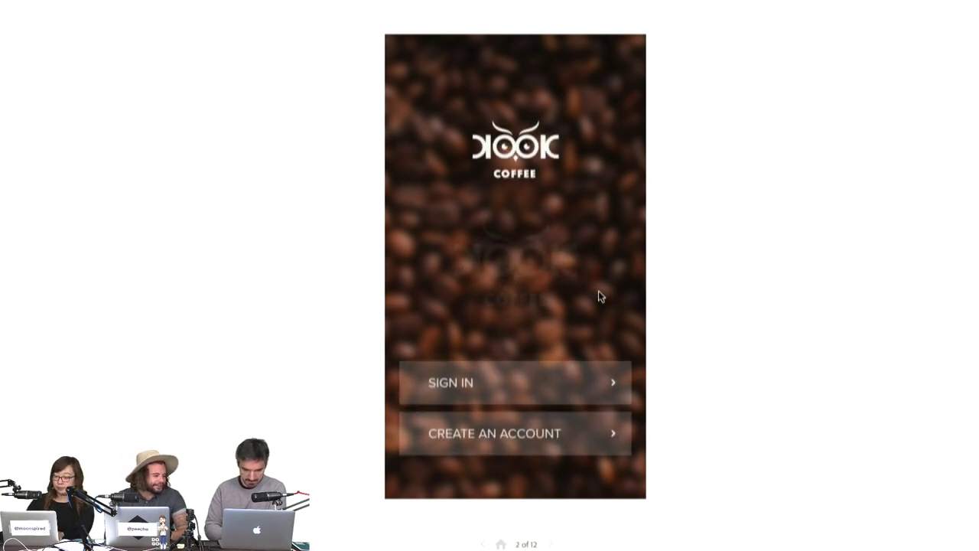
# Sign in to the KOOK Coffee prototype with the login details to reach the products.
pyautogui.click(566, 393)
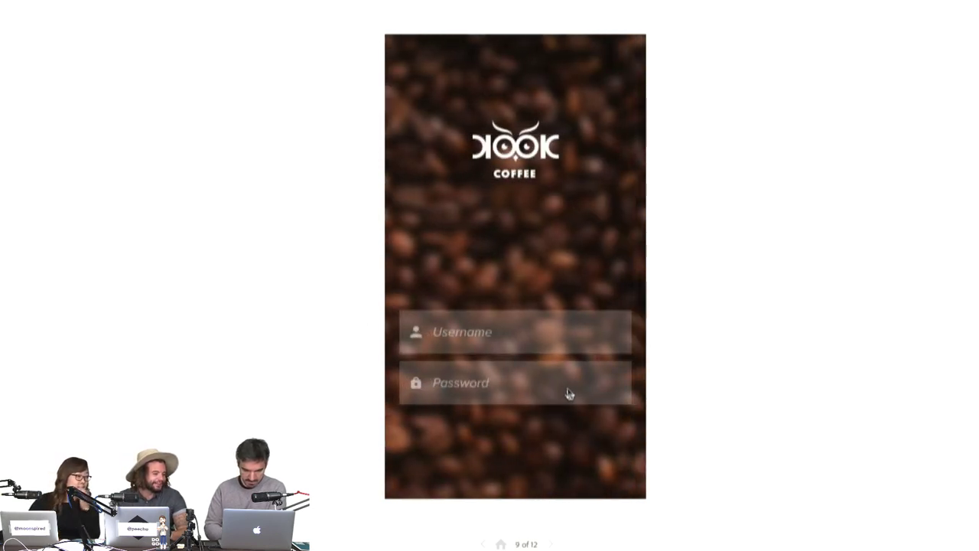
pyautogui.click(551, 331)
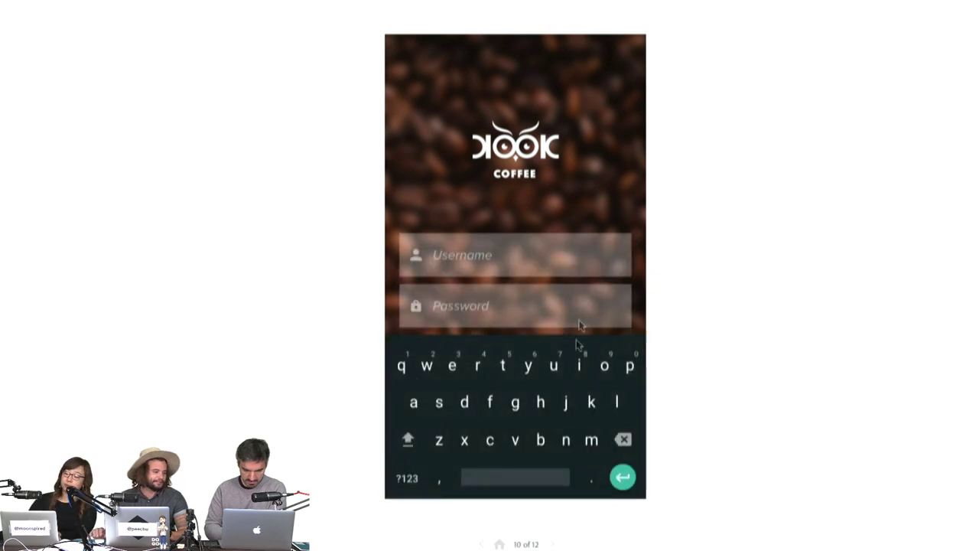
pyautogui.click(559, 417)
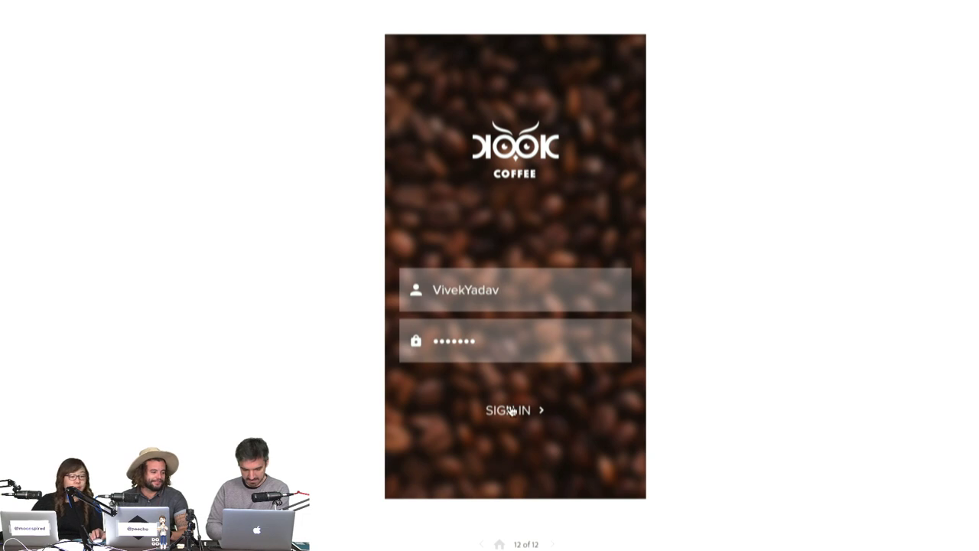
pyautogui.click(512, 411)
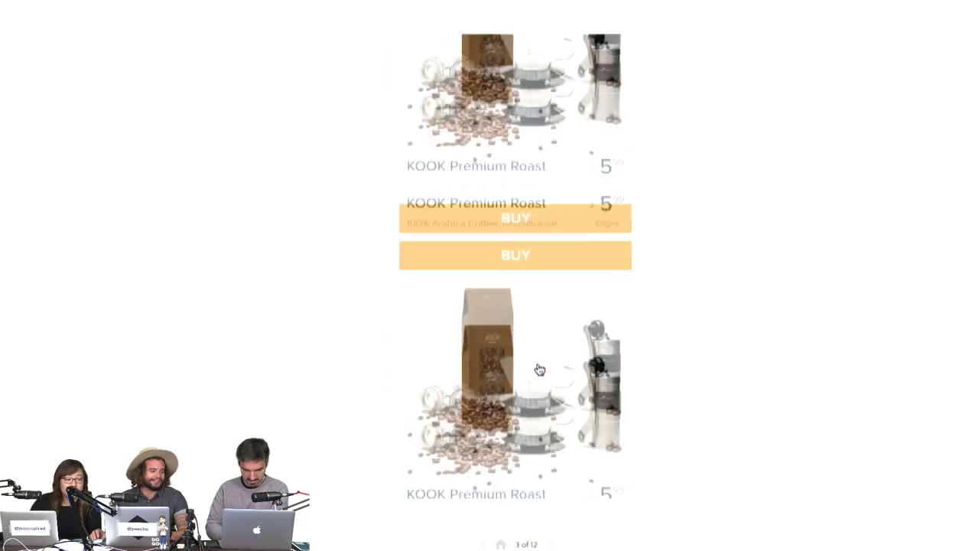
# Add KOOK Premium Roast to the cart and raise the quantity to 2.
pyautogui.click(530, 239)
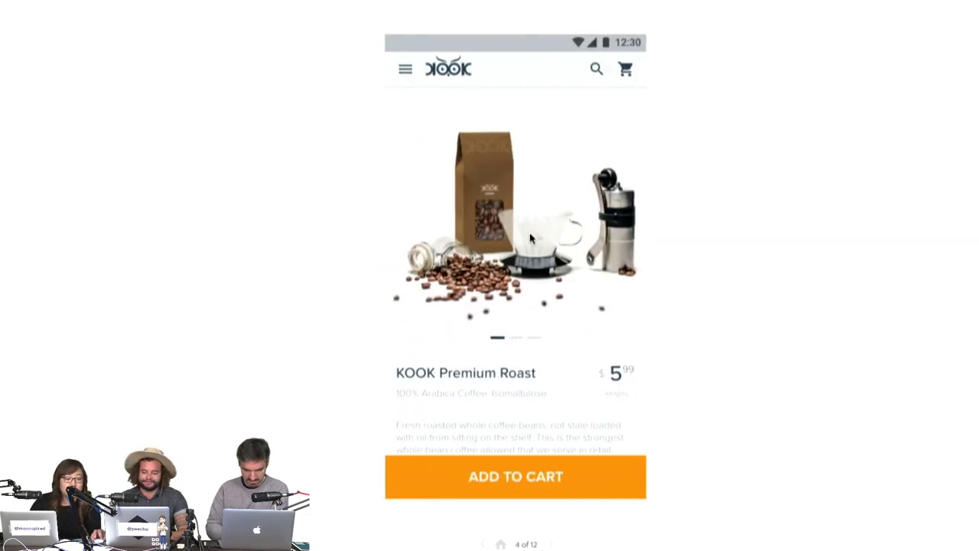
pyautogui.click(553, 481)
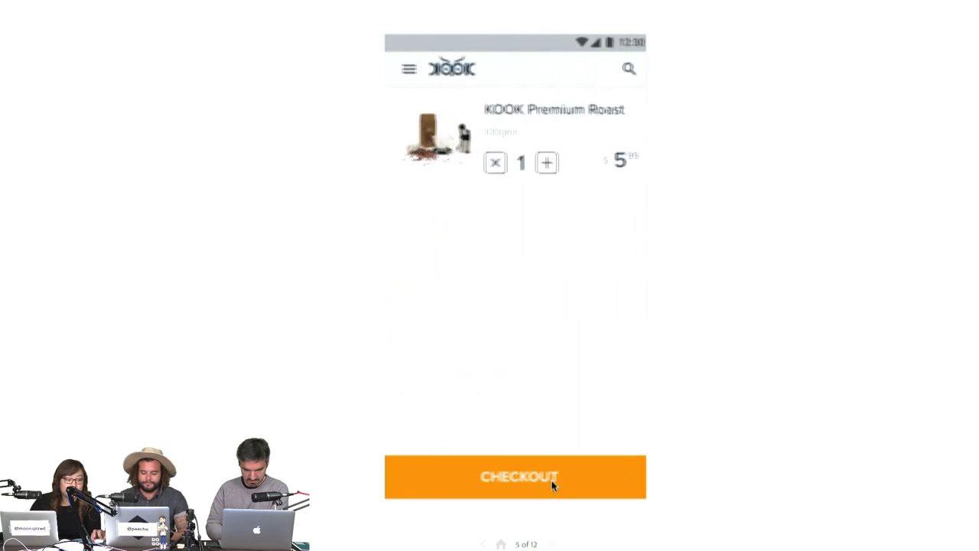
pyautogui.click(543, 172)
pyautogui.click(545, 161)
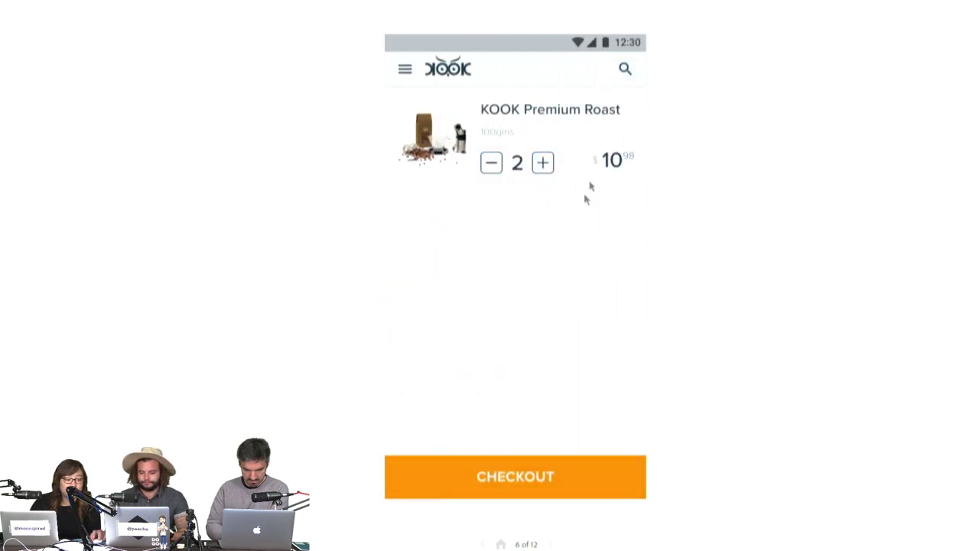
# Try the search overlay, place the order, and return to the product screen.
pyautogui.click(624, 73)
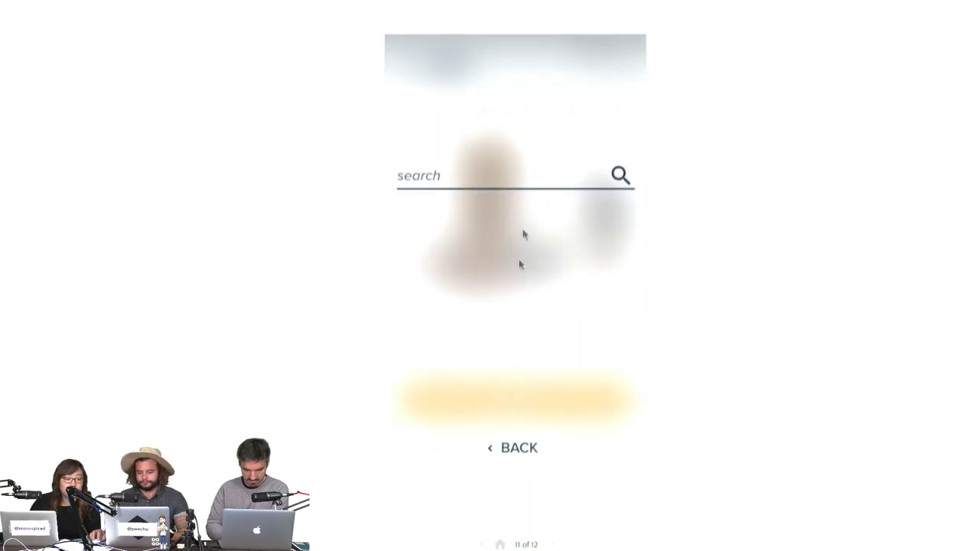
pyautogui.click(516, 447)
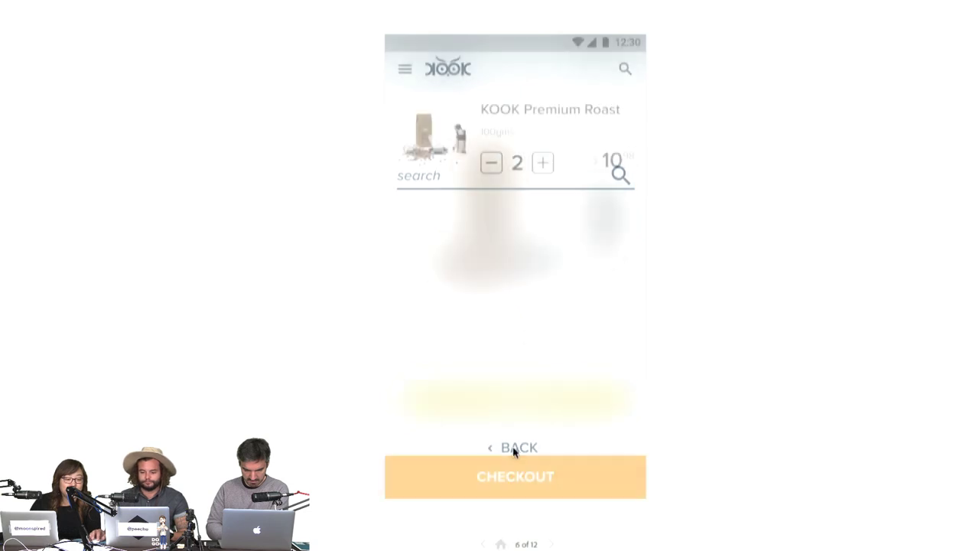
pyautogui.click(558, 475)
pyautogui.click(509, 235)
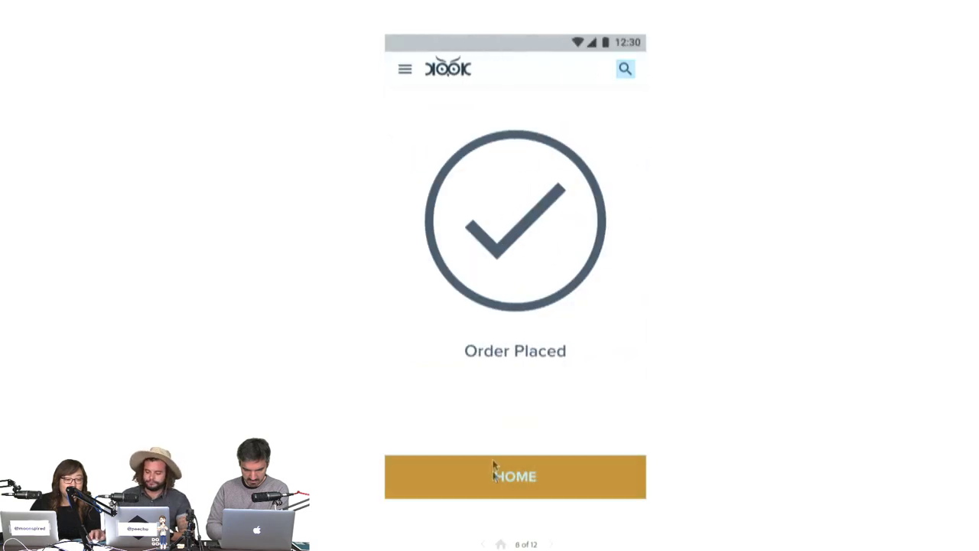
pyautogui.click(516, 492)
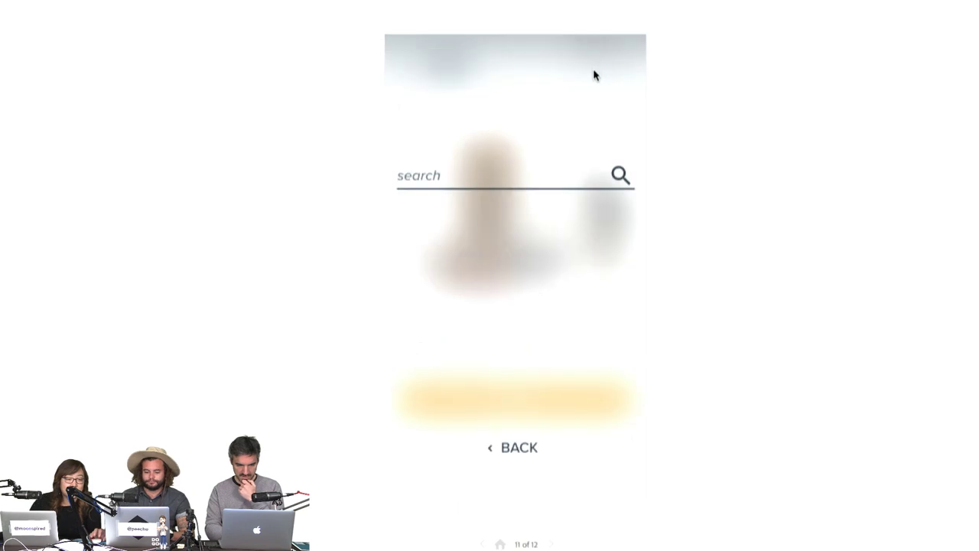
pyautogui.click(592, 173)
pyautogui.click(618, 173)
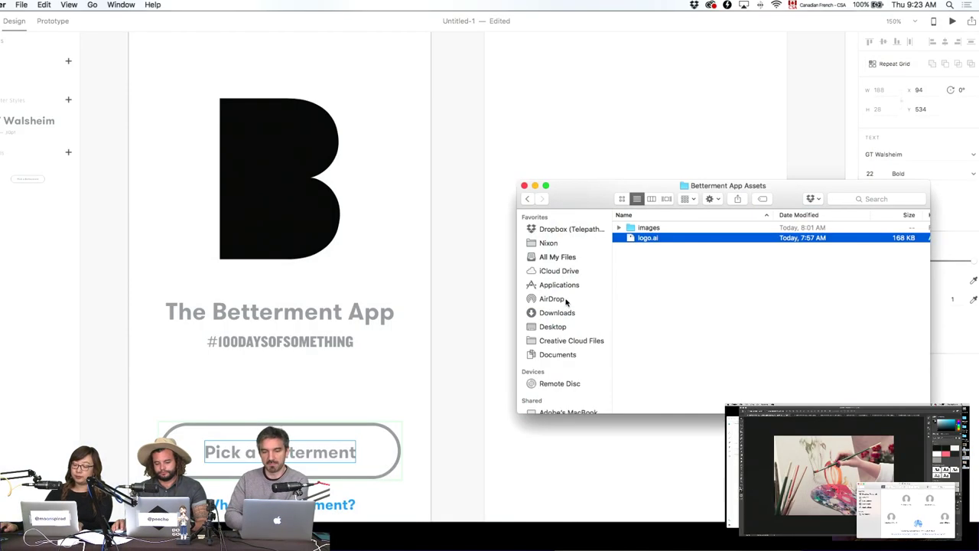
# Accept the three AirDropped photos and open the Downloads folder, closing AirDrop.
pyautogui.click(552, 298)
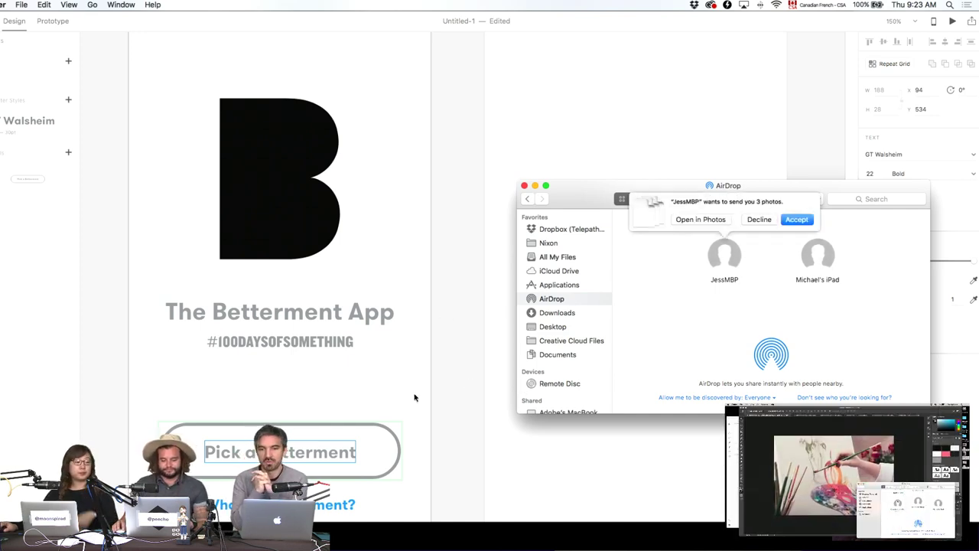
pyautogui.click(796, 220)
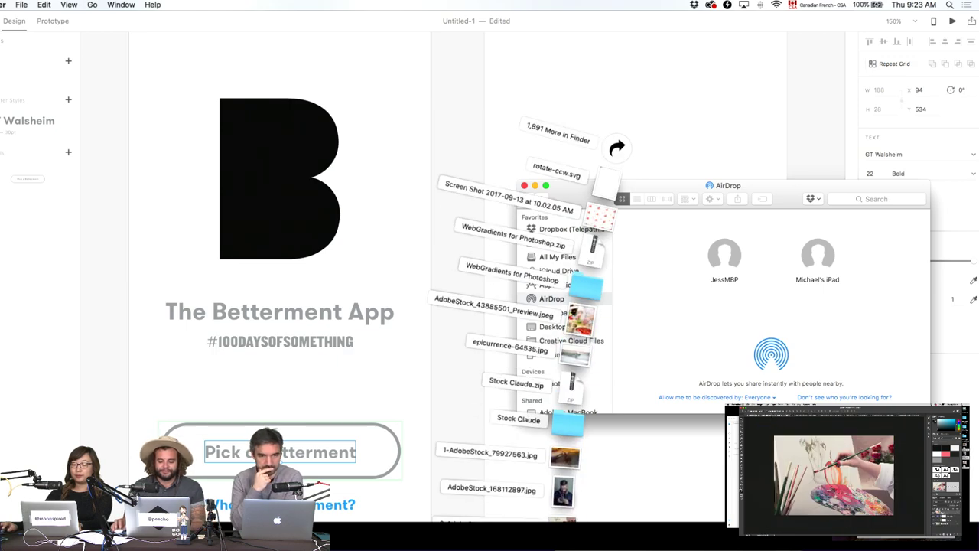
pyautogui.click(618, 150)
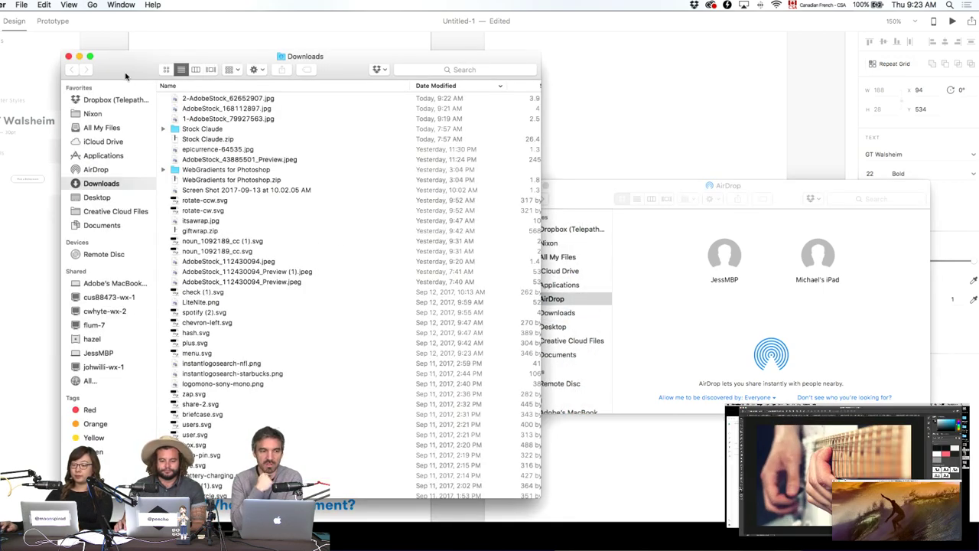
pyautogui.moveTo(143, 66); pyautogui.dragTo(624, 213)
pyautogui.click(622, 188)
pyautogui.press('super+w')
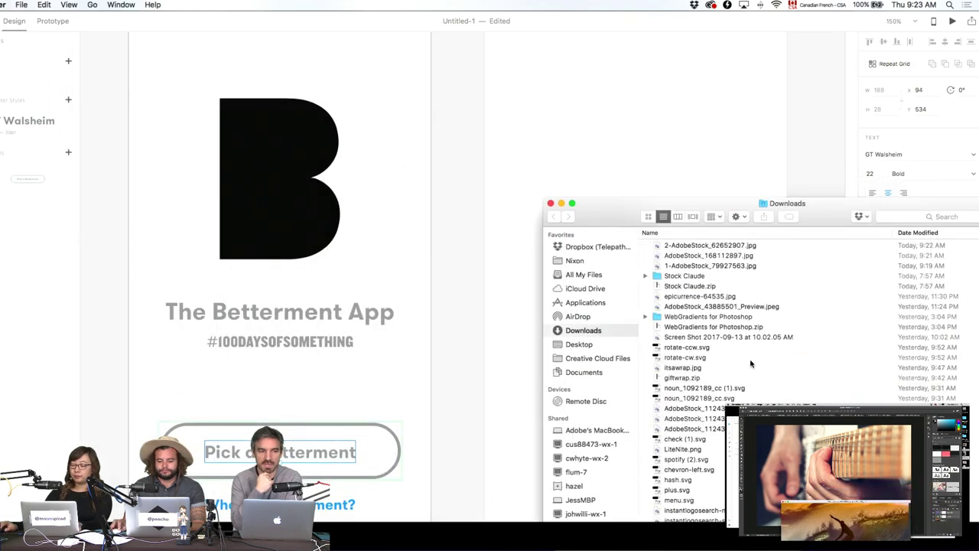
# Select and Quick Look the surfer photo 1-AdobeStock_79927563.jpg.
pyautogui.scroll(3, 751, 365)
pyautogui.click(738, 268)
pyautogui.press('space')
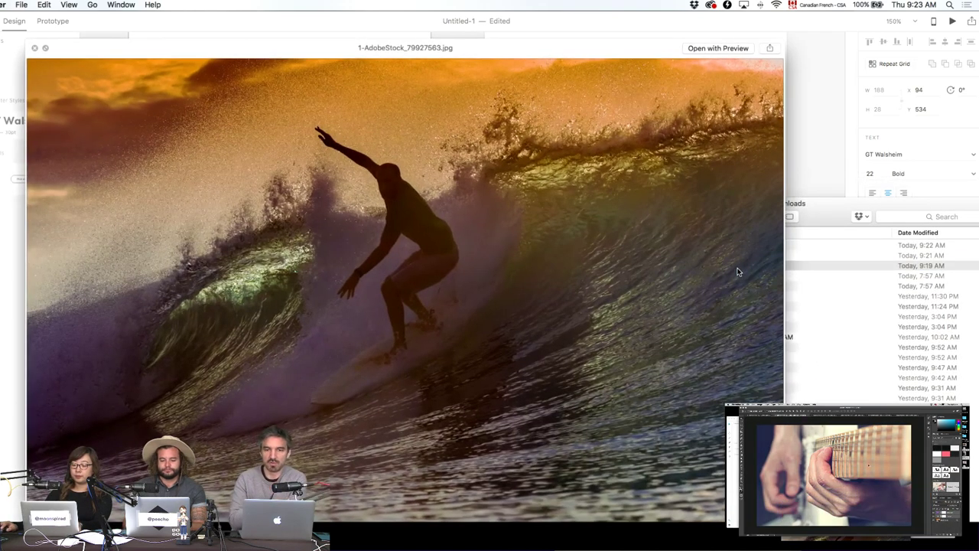
pyautogui.press('space')
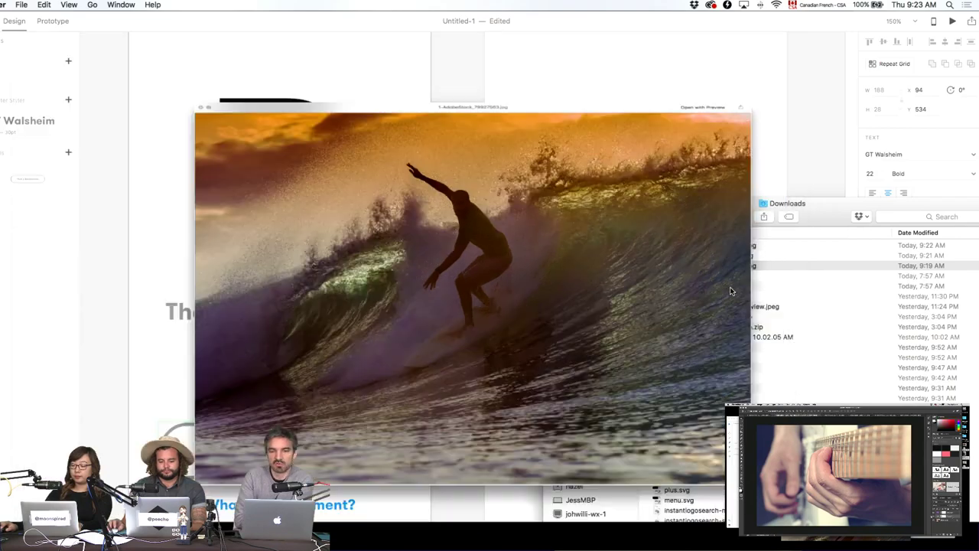
# Place the surfer photo on the artboard, aligned to its left edge over the logo.
pyautogui.moveTo(691, 270); pyautogui.dragTo(427, 177)
pyautogui.moveTo(491, 227); pyautogui.dragTo(338, 199)
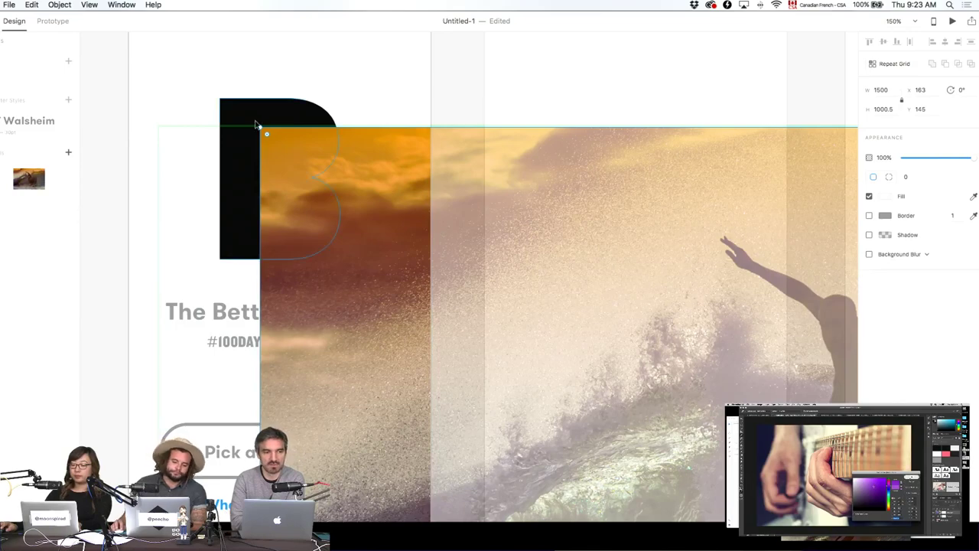
pyautogui.moveTo(650, 348); pyautogui.dragTo(384, 312)
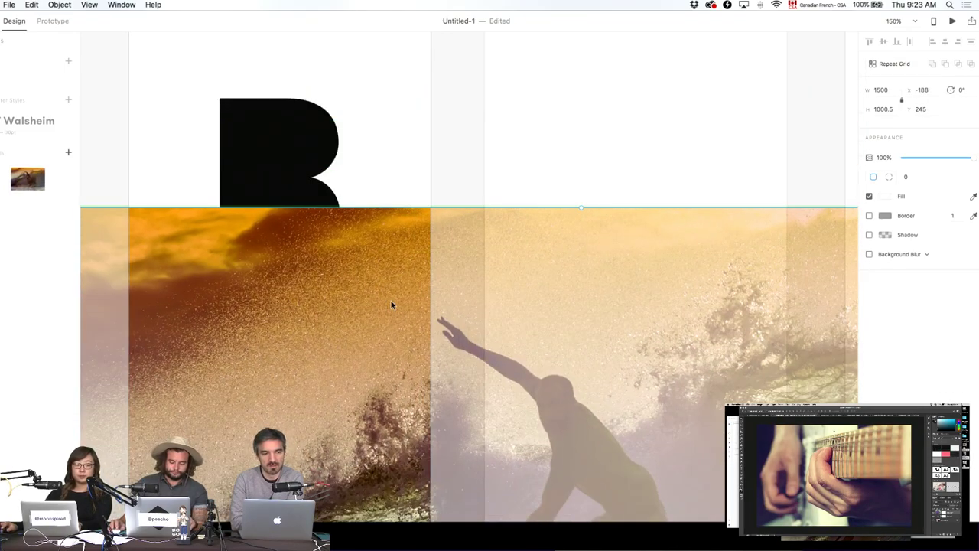
pyautogui.moveTo(185, 211); pyautogui.dragTo(329, 182)
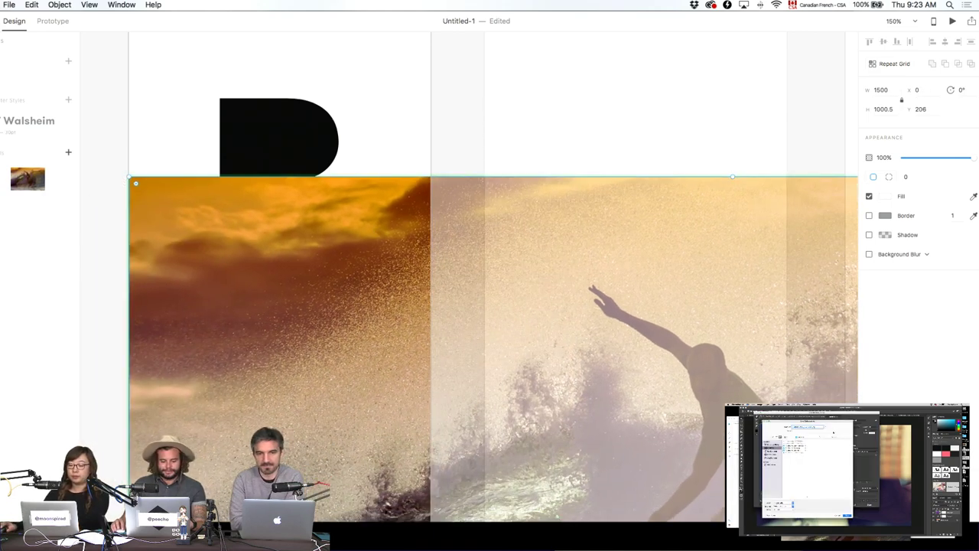
pyautogui.press('super+y')
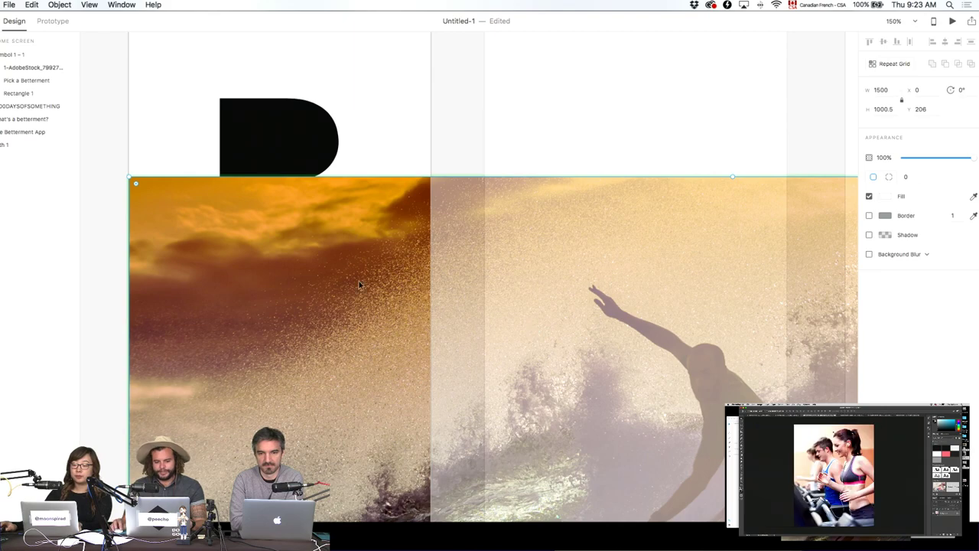
pyautogui.moveTo(359, 281); pyautogui.dragTo(308, 196)
pyautogui.moveTo(203, 164); pyautogui.dragTo(412, 252)
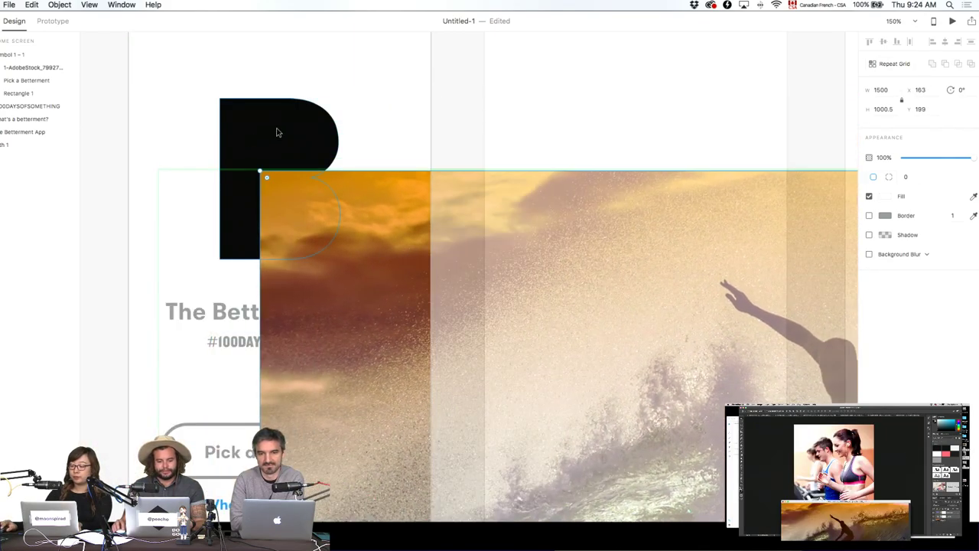
pyautogui.moveTo(313, 223); pyautogui.dragTo(248, 226)
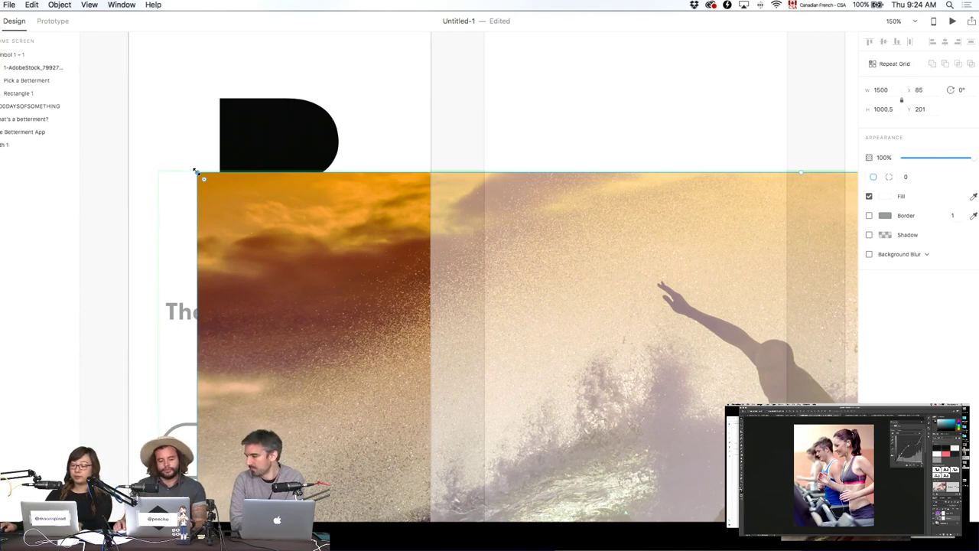
# Scale the photo to 980 × 653.5 and move its layer lower in the stack.
pyautogui.moveTo(200, 175); pyautogui.dragTo(396, 364)
pyautogui.moveTo(601, 444); pyautogui.dragTo(250, 255)
pyautogui.moveTo(141, 184); pyautogui.dragTo(237, 194)
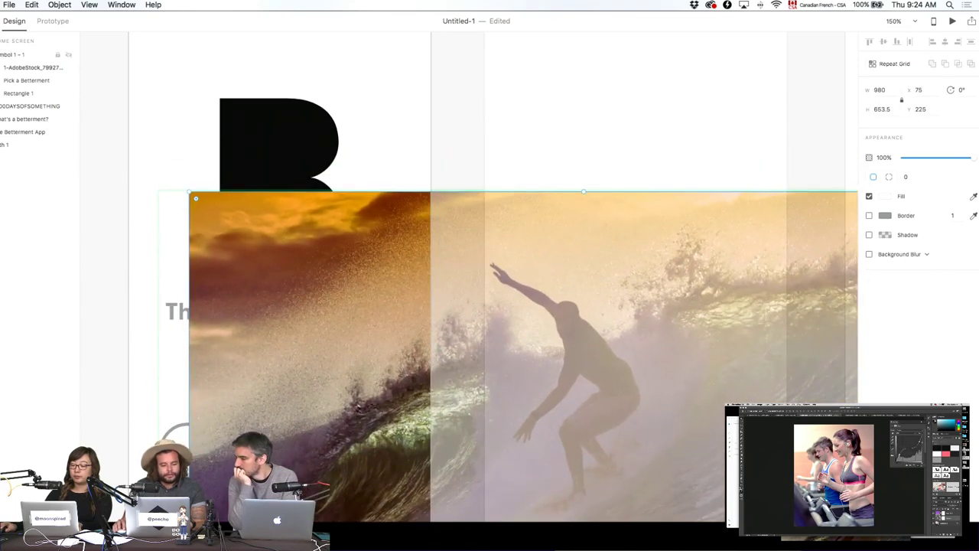
pyautogui.moveTo(3, 68); pyautogui.dragTo(4, 139)
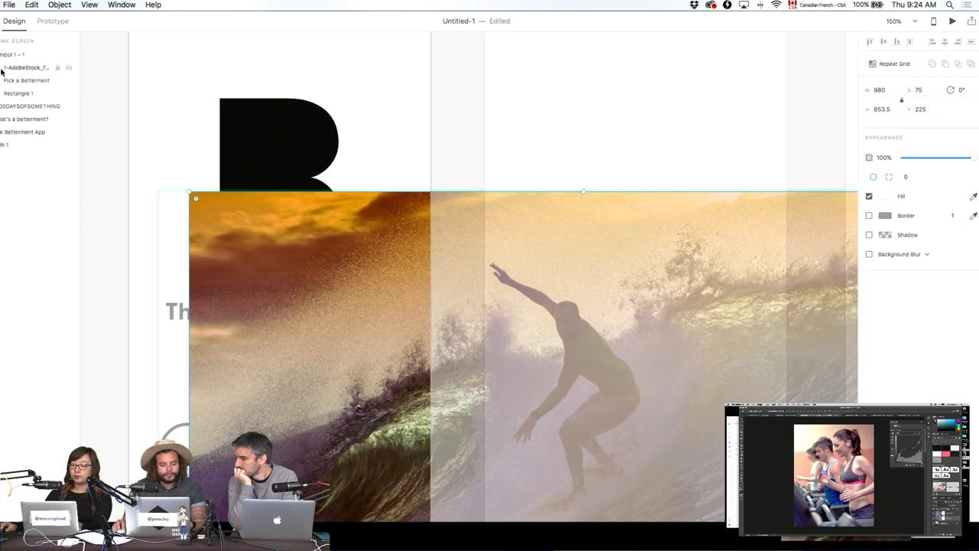
# Cut and paste the surfer photo so its layer sits just above Path 1, nudged up.
pyautogui.press('super+x')
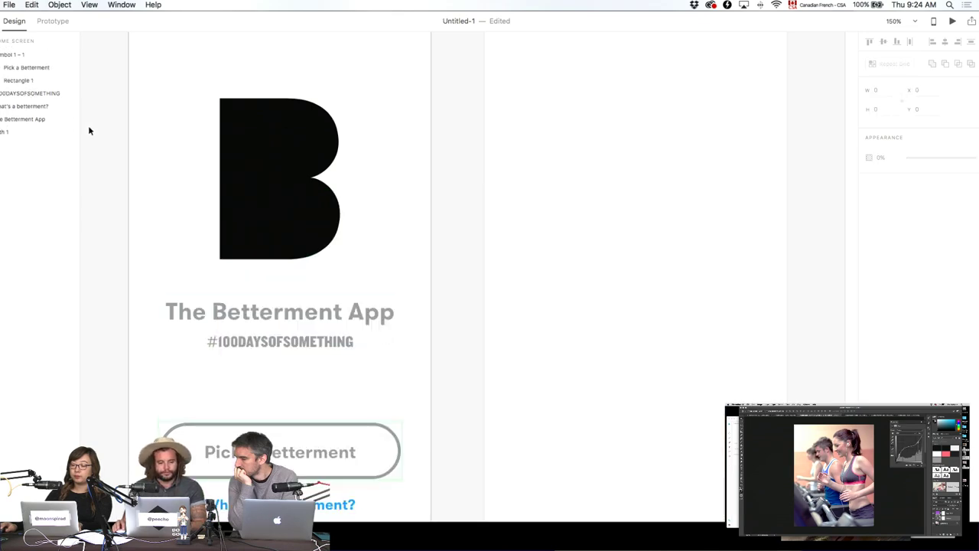
pyautogui.press('super+v')
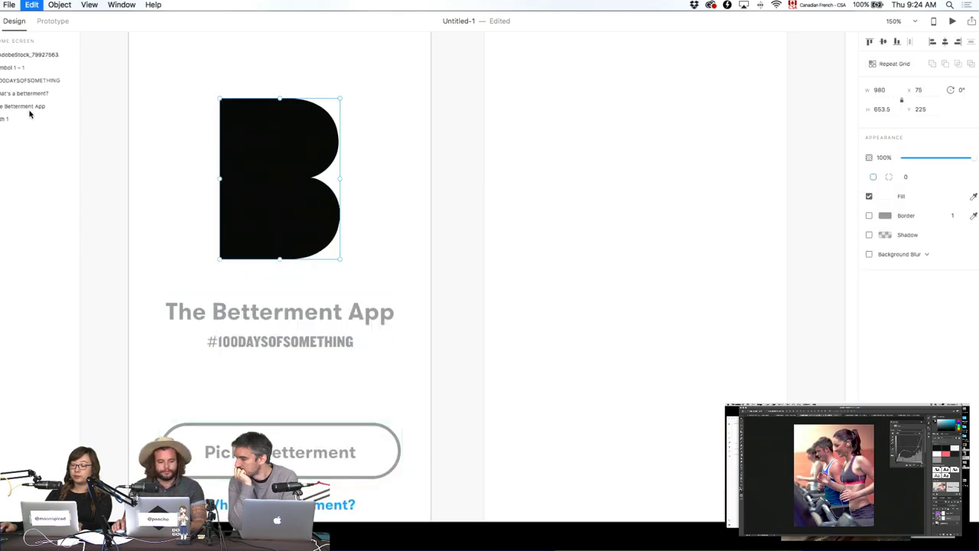
pyautogui.moveTo(44, 70); pyautogui.dragTo(30, 119)
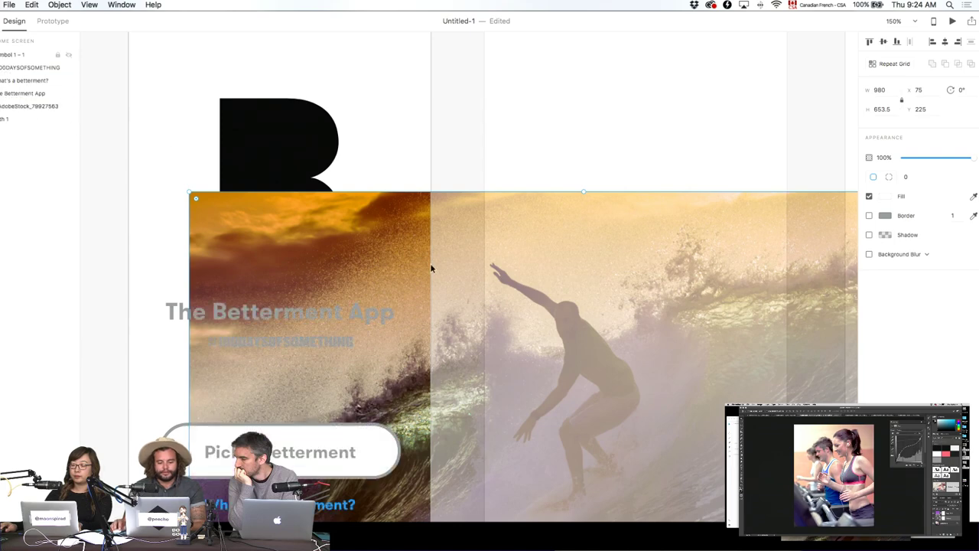
pyautogui.moveTo(431, 267); pyautogui.dragTo(431, 203)
# Mask the photo with the black B shape, then expand Mask Group 1 to select the photo.
pyautogui.click(296, 133)
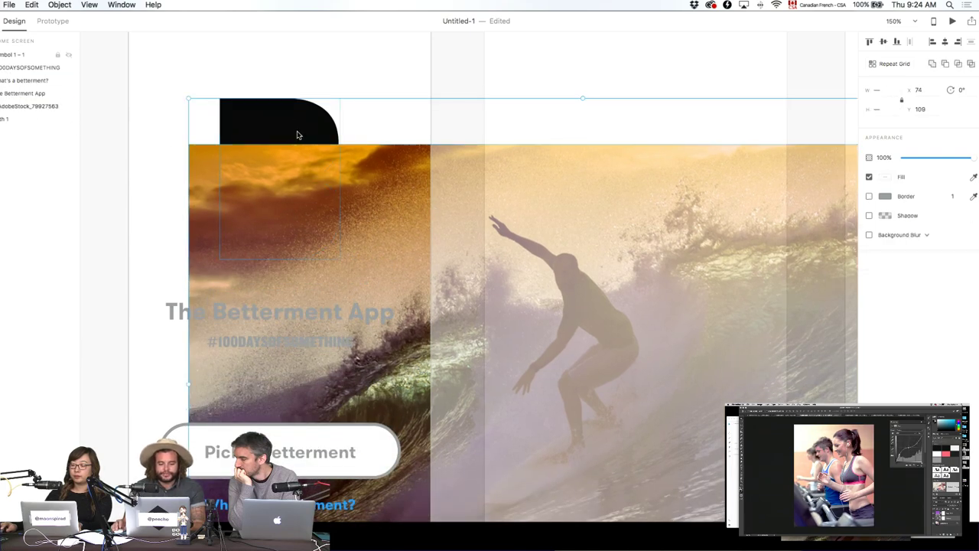
pyautogui.rightClick(298, 134)
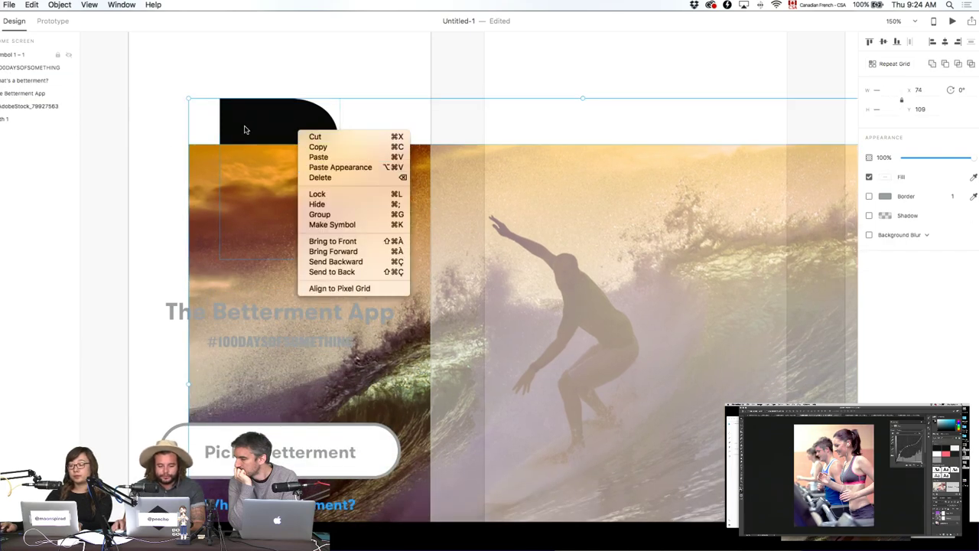
pyautogui.click(239, 122)
pyautogui.click(149, 6)
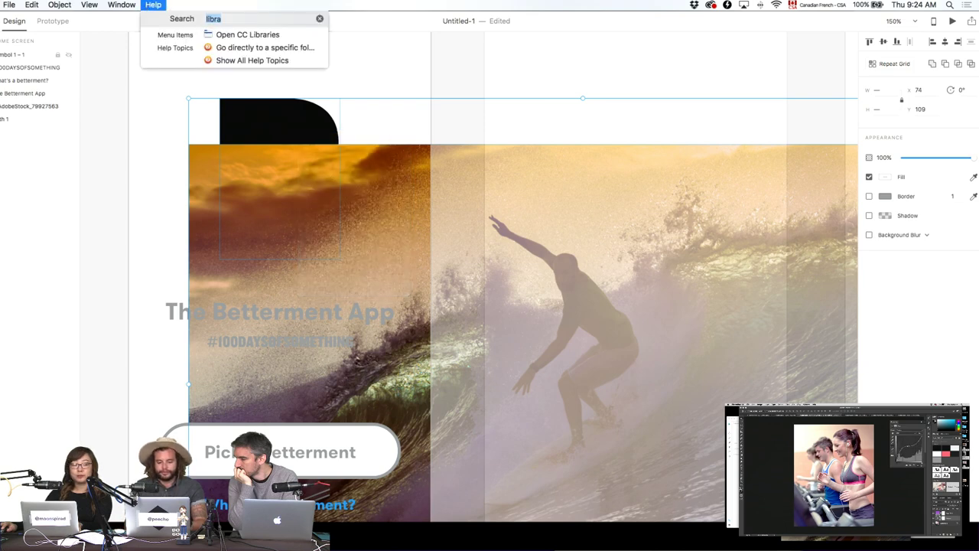
pyautogui.write('mask')
pyautogui.press('Down')
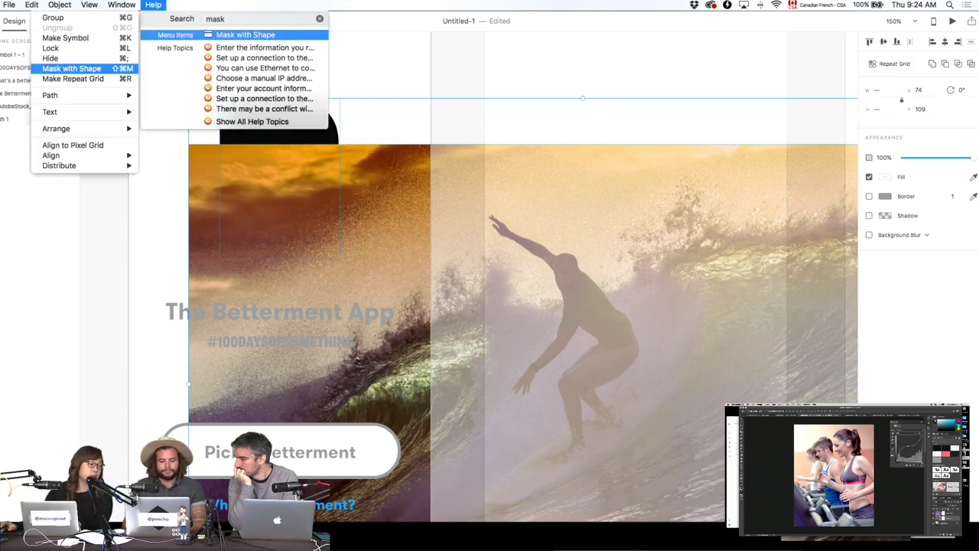
pyautogui.press('Return')
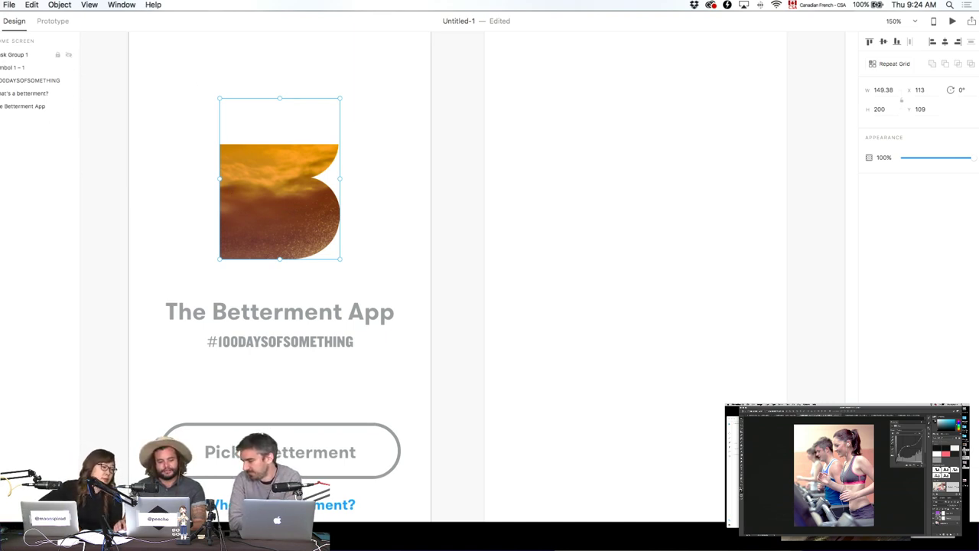
pyautogui.click(2, 55)
pyautogui.click(31, 80)
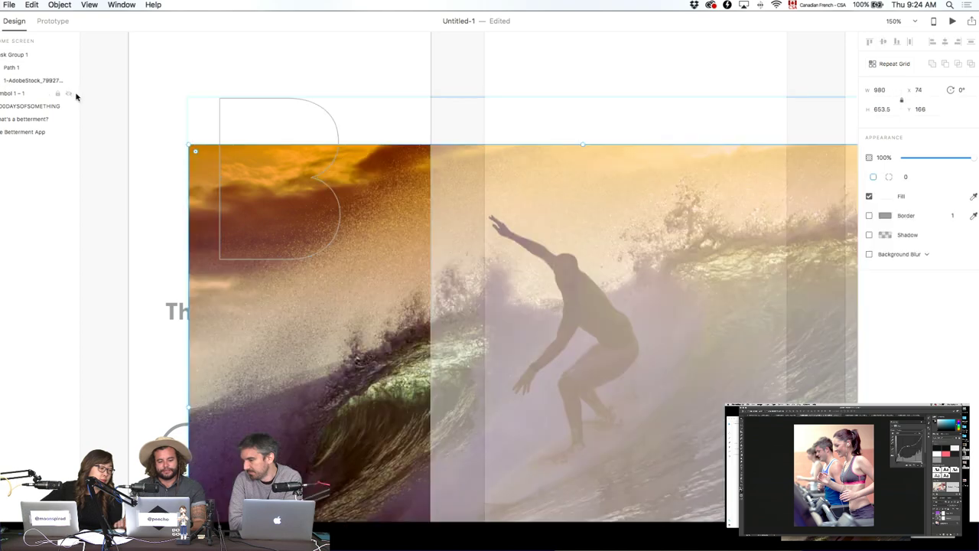
# Shrink the photo inside the B mask to width 429 and shift it behind the letter.
pyautogui.hotkey('shift', 'Up')
pyautogui.hotkey('shift', 'Up')
pyautogui.hotkey('shift', 'Up')
pyautogui.hotkey('shift', 'Up')
pyautogui.hotkey('shift', 'Up')
pyautogui.hotkey('shift', 'Up')
pyautogui.hotkey('shift', 'Up')
pyautogui.hotkey('shift', 'Up')
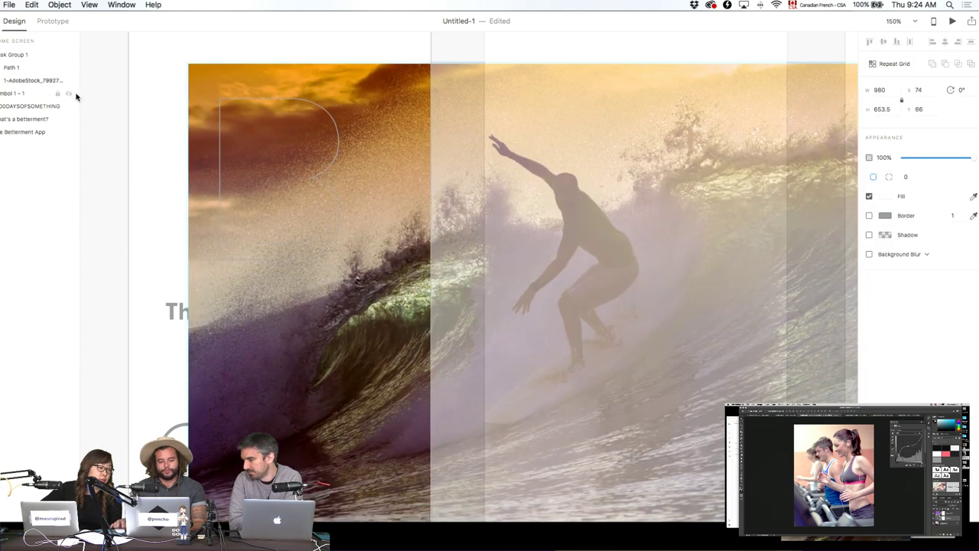
pyautogui.moveTo(390, 252); pyautogui.dragTo(222, 138)
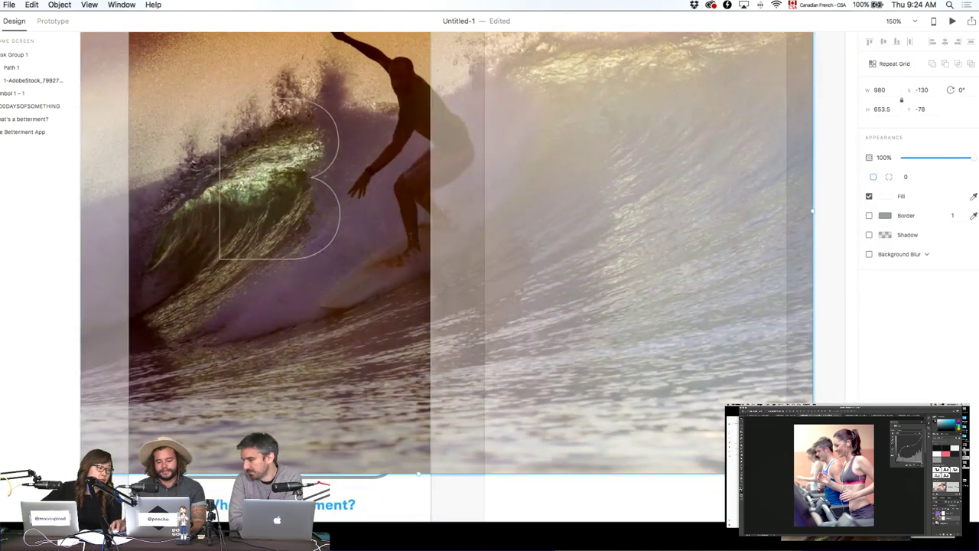
pyautogui.moveTo(813, 472); pyautogui.dragTo(464, 306)
pyautogui.moveTo(379, 138); pyautogui.dragTo(428, 212)
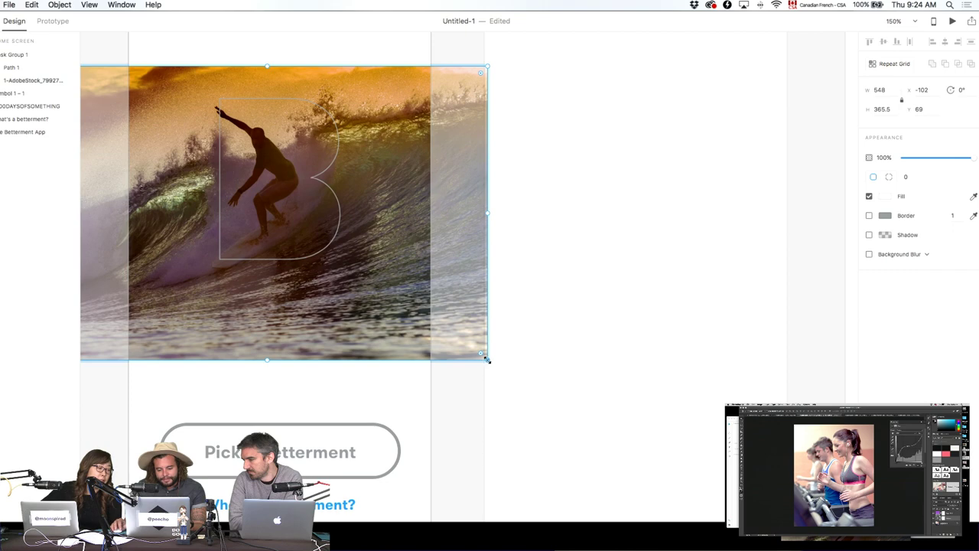
pyautogui.moveTo(487, 359); pyautogui.dragTo(439, 297)
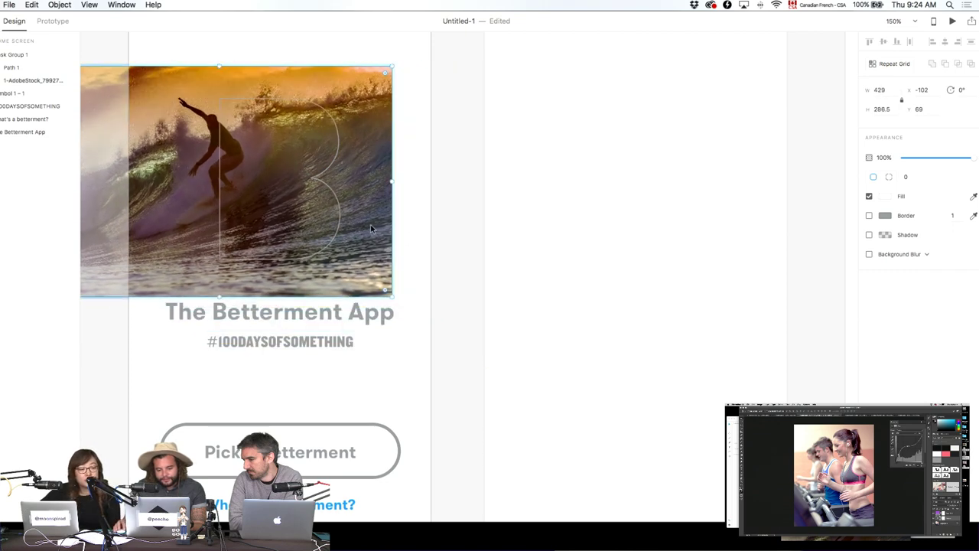
pyautogui.moveTo(370, 224); pyautogui.dragTo(419, 241)
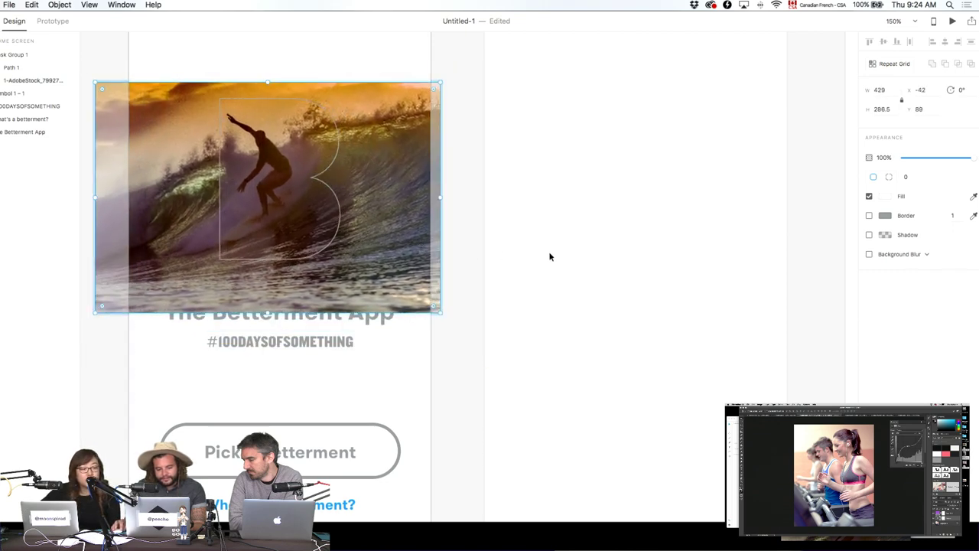
pyautogui.click(549, 257)
# Shrink the masked photo further to width 349 and shift it right.
pyautogui.click(246, 194)
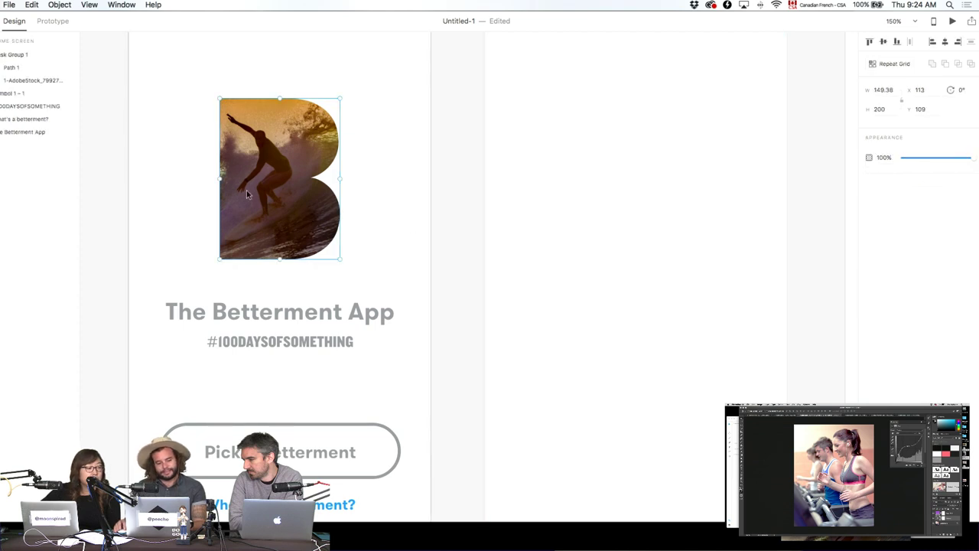
pyautogui.click(5, 82)
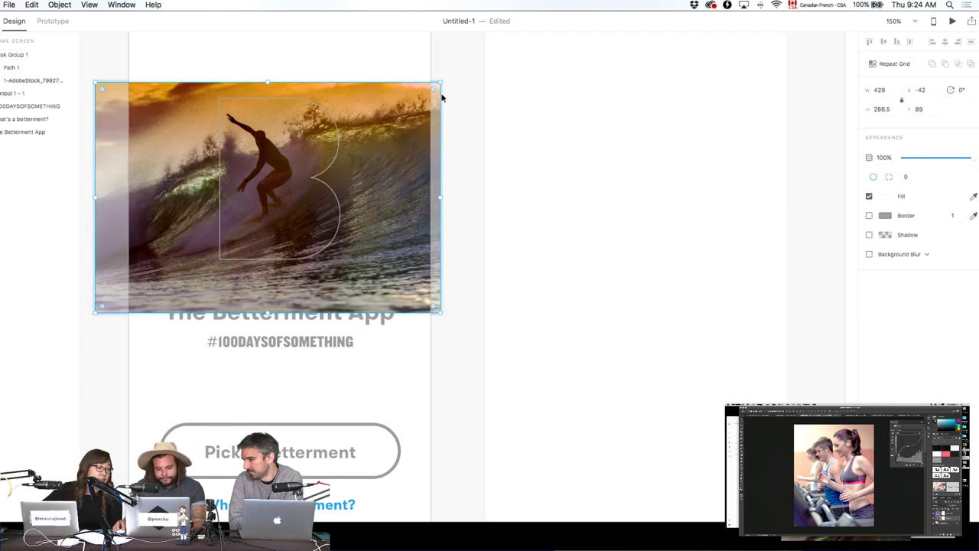
pyautogui.moveTo(442, 84); pyautogui.dragTo(427, 92)
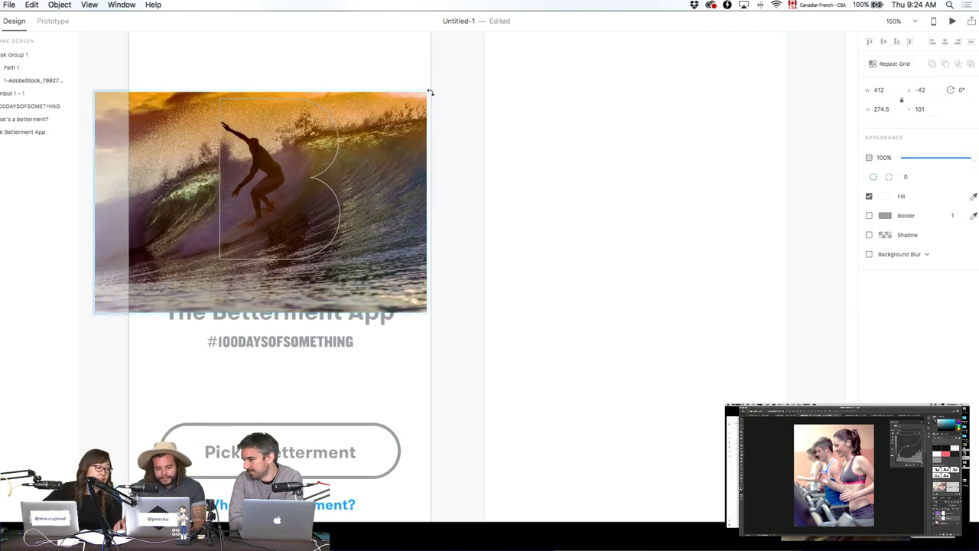
pyautogui.moveTo(426, 316); pyautogui.dragTo(415, 299)
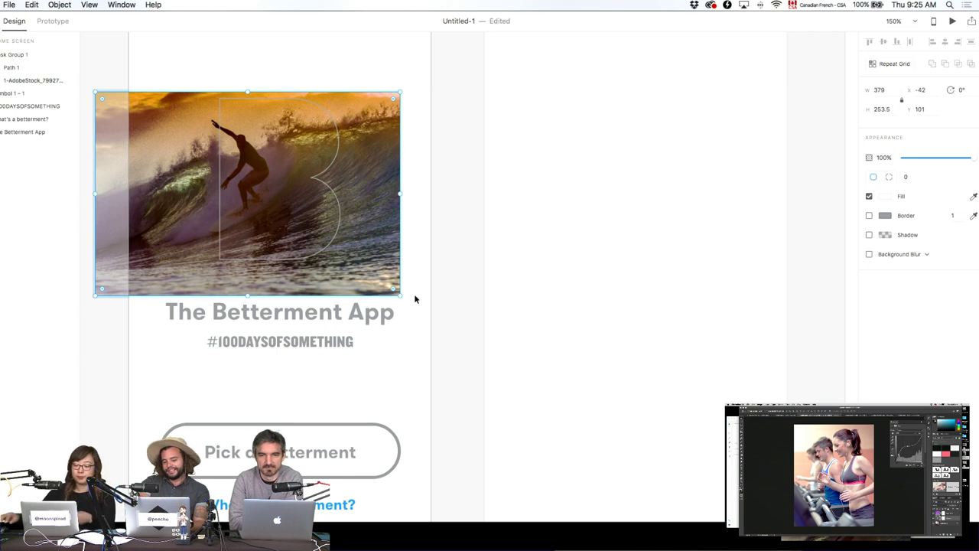
pyautogui.hotkey('shift', 'Right')
pyautogui.hotkey('shift', 'Right')
pyautogui.hotkey('shift', 'Right')
pyautogui.hotkey('shift', 'Right')
pyautogui.hotkey('shift', 'Right')
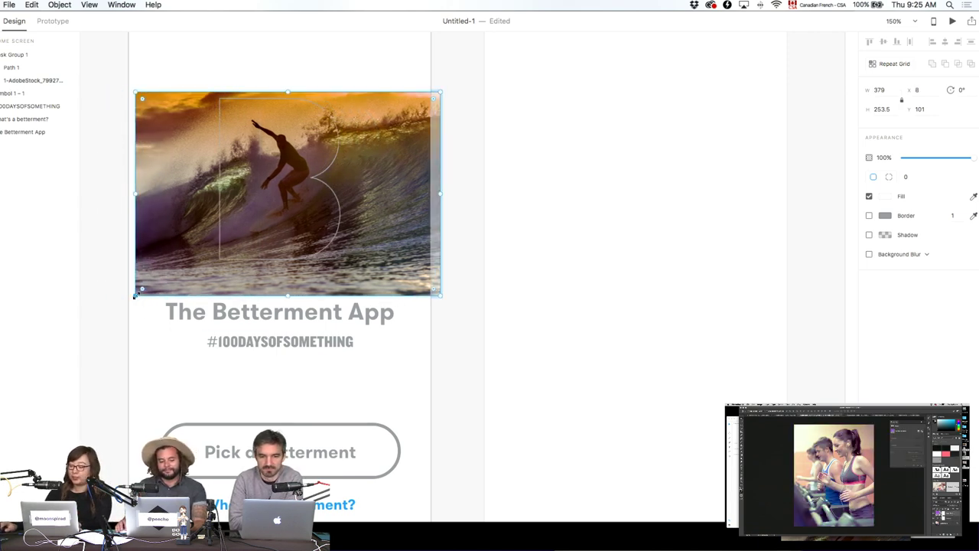
pyautogui.moveTo(135, 295); pyautogui.dragTo(145, 279)
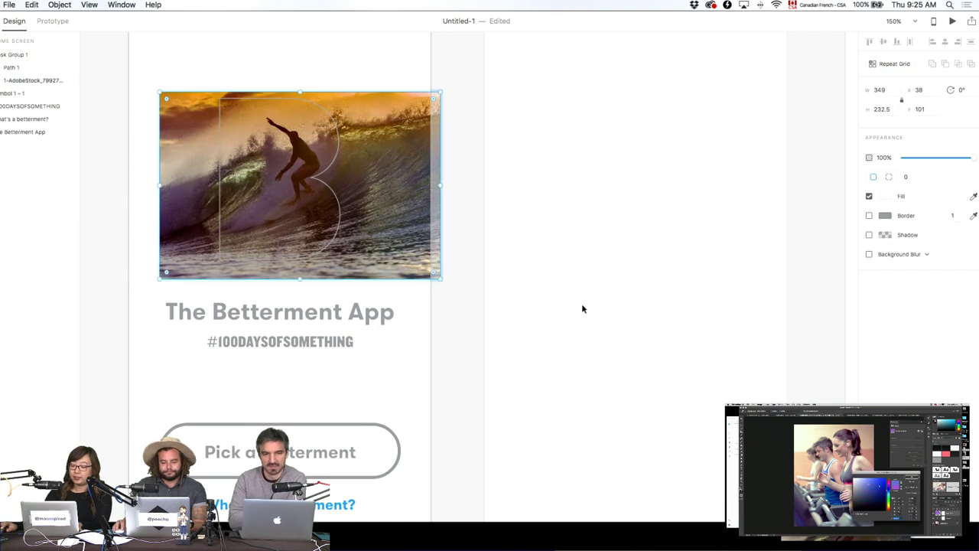
# Nudge the photo about 20 px left inside the B mask.
pyautogui.press('super+shift+m')
pyautogui.doubleClick(333, 226)
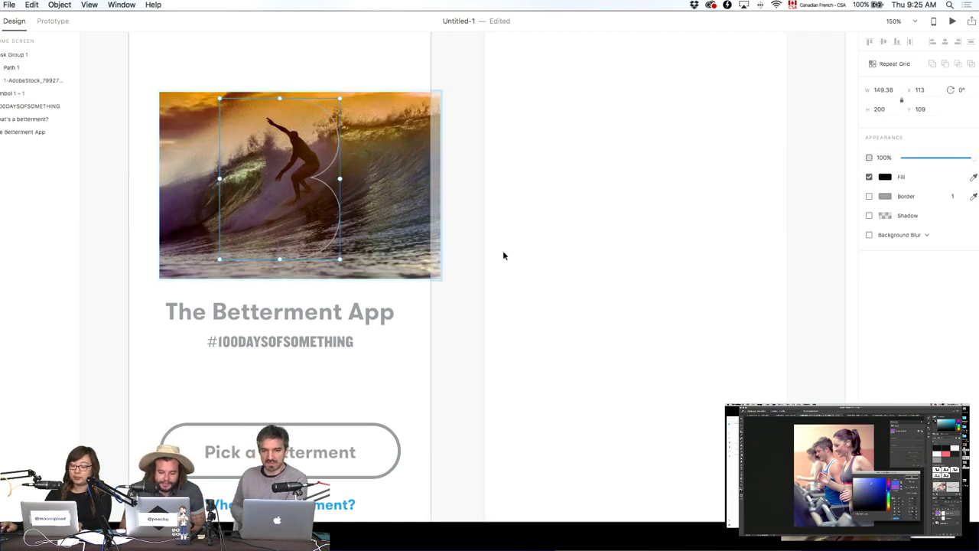
pyautogui.press('Escape')
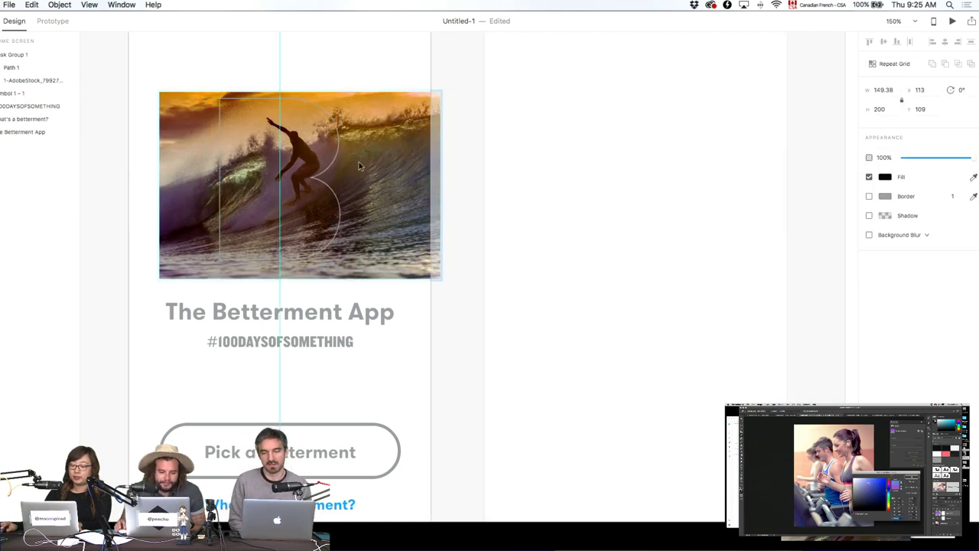
pyautogui.click(337, 156)
pyautogui.click(10, 80)
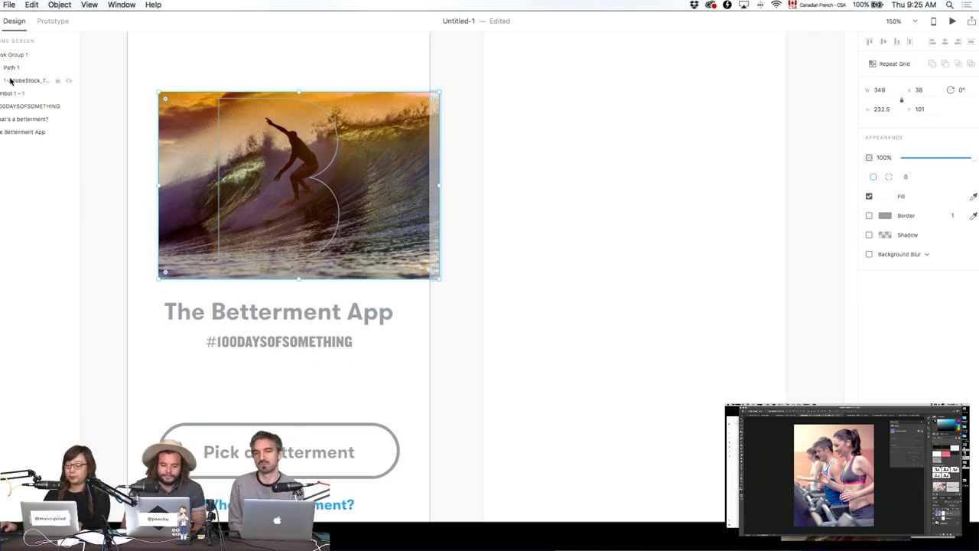
pyautogui.hotkey('shift', 'Left')
pyautogui.hotkey('shift', 'Left')
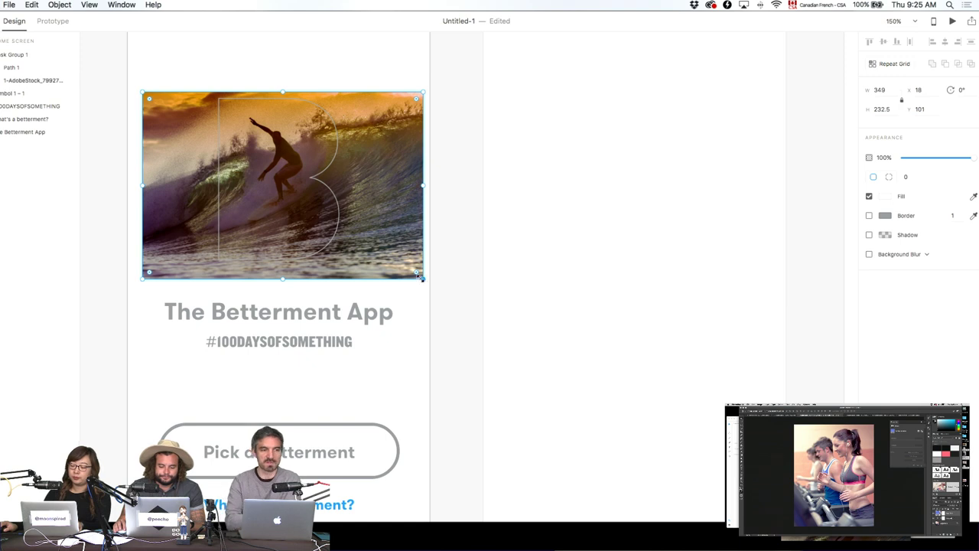
pyautogui.click(504, 276)
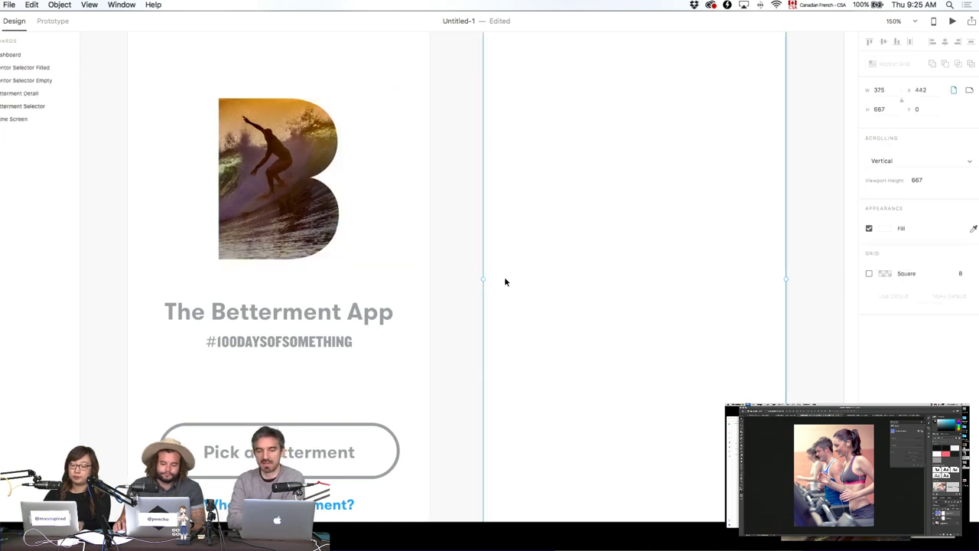
# Resize the surf photo inside the B slightly, to 316 × 210.5.
pyautogui.doubleClick(309, 225)
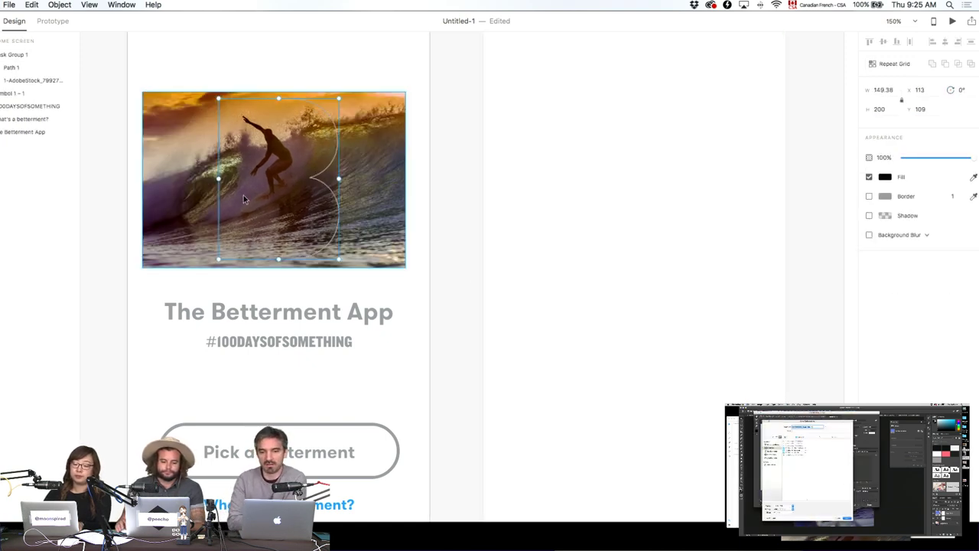
pyautogui.click(144, 90)
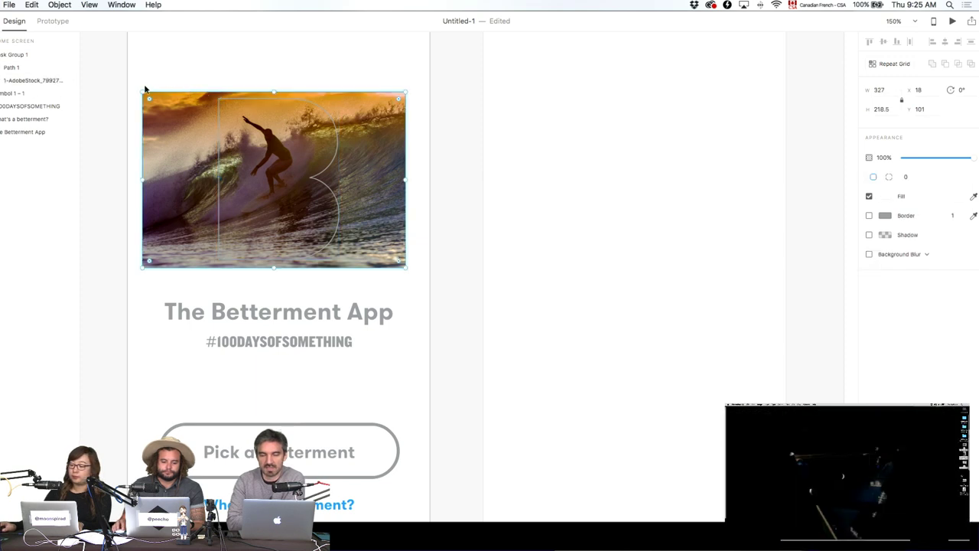
pyautogui.moveTo(143, 91); pyautogui.dragTo(145, 92)
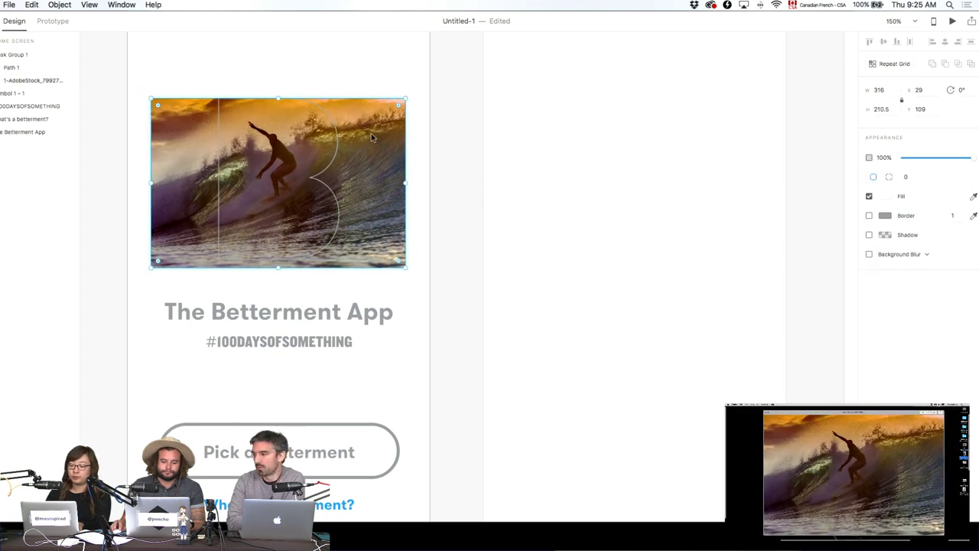
pyautogui.click(485, 142)
# Nudge the B outline down to Y 113.
pyautogui.doubleClick(285, 231)
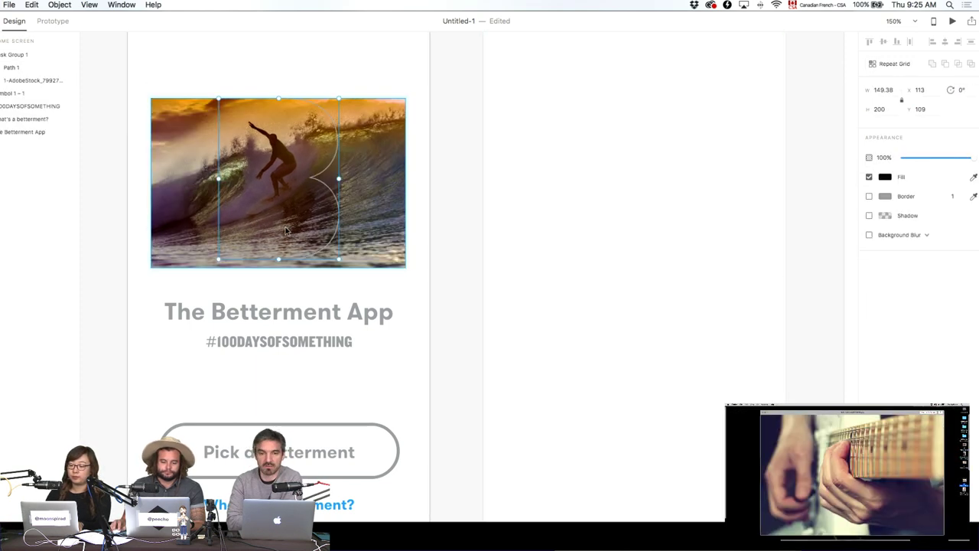
pyautogui.press('Down')
pyautogui.press('Down')
pyautogui.press('Down')
pyautogui.press('Down')
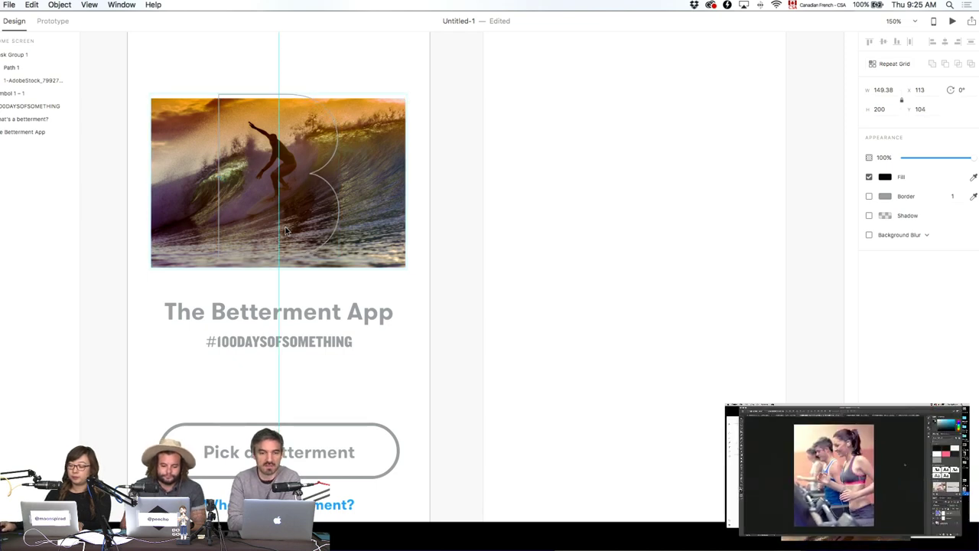
pyautogui.press('Down')
pyautogui.press('Down')
pyautogui.press('Down')
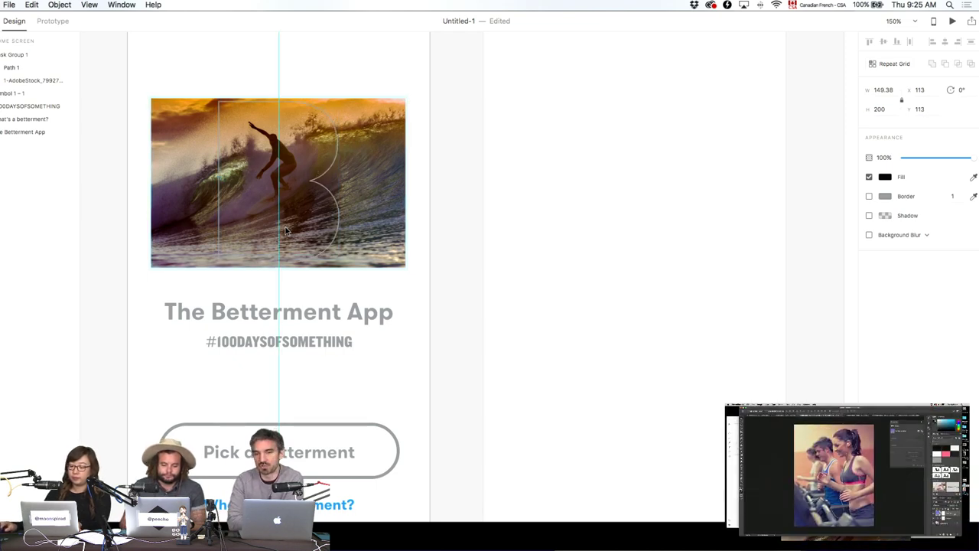
pyautogui.click(447, 257)
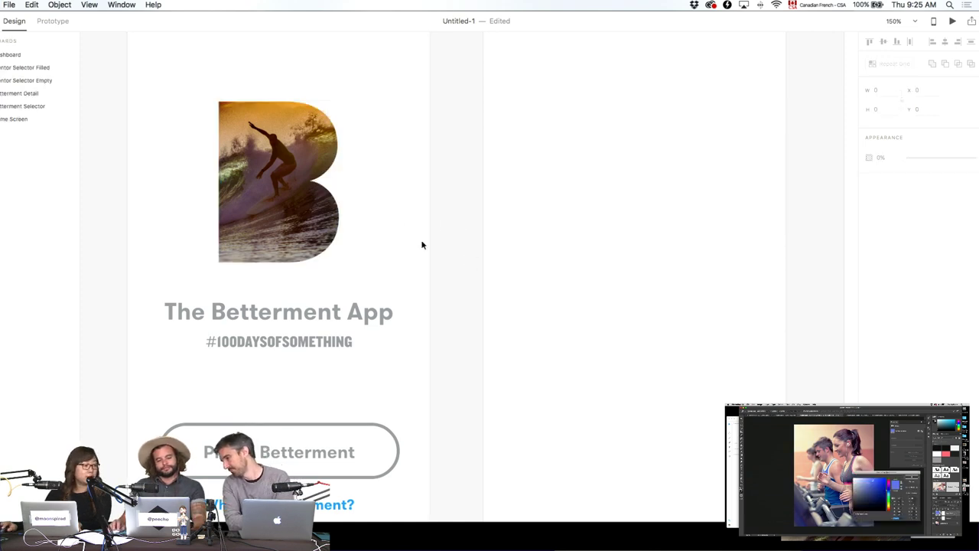
pyautogui.click(307, 166)
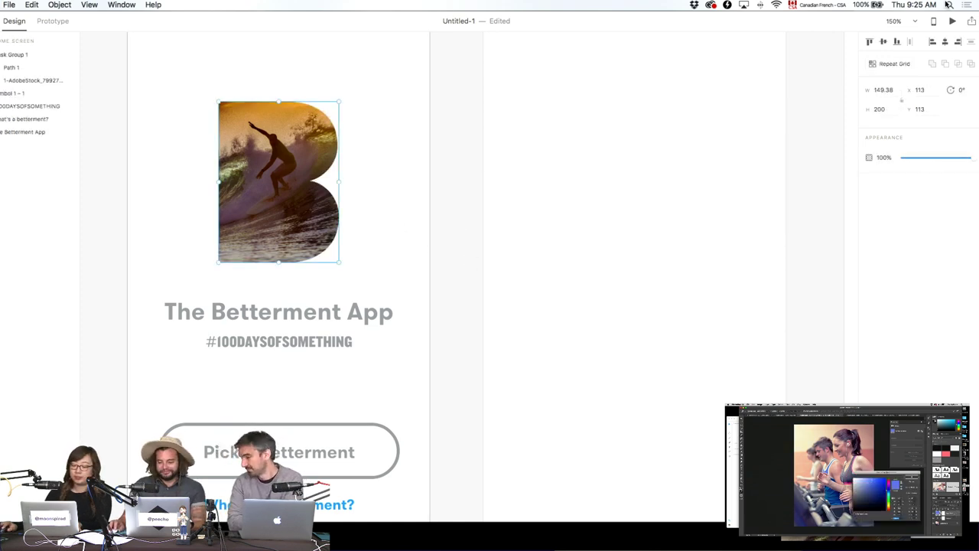
# Set The Betterment App title fill to dark #333333.
pyautogui.click(568, 167)
pyautogui.click(373, 307)
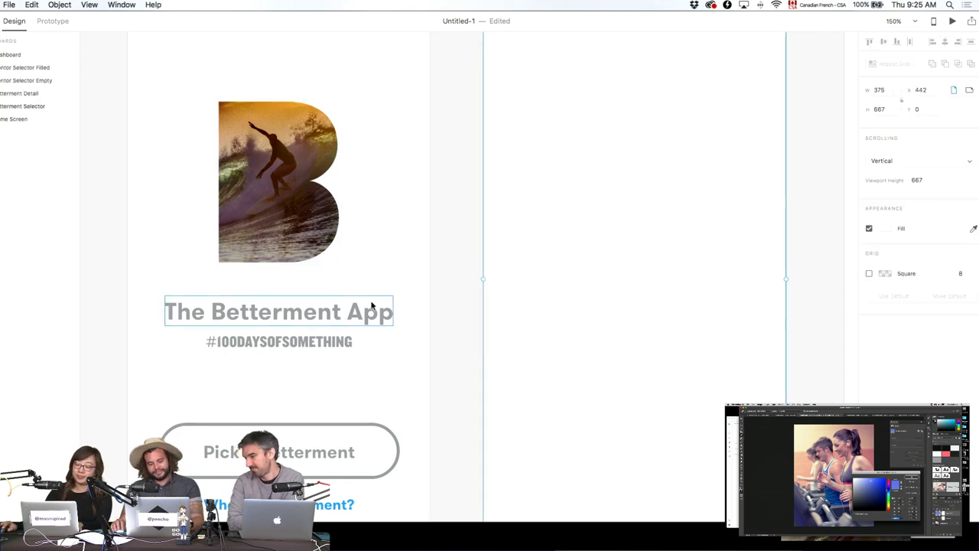
pyautogui.click(888, 280)
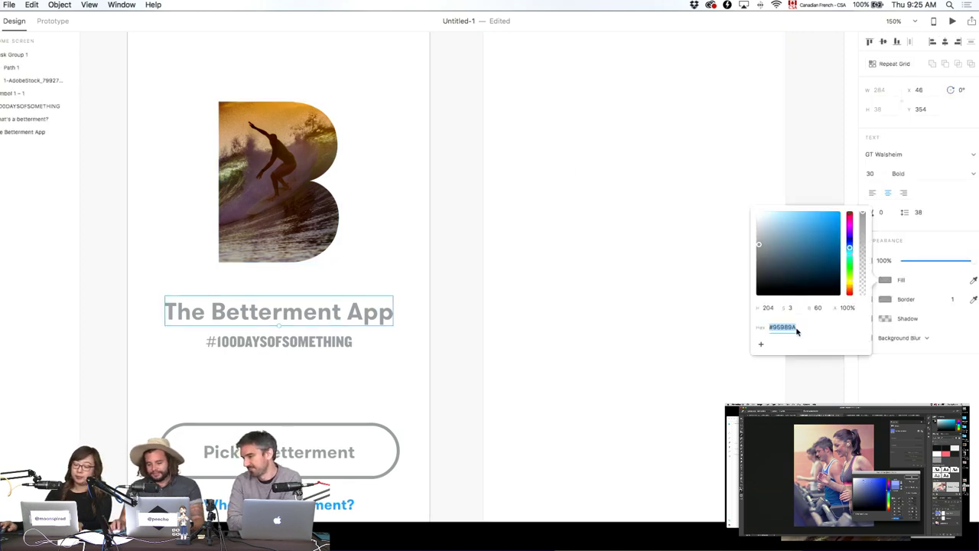
pyautogui.moveTo(774, 283); pyautogui.dragTo(751, 281)
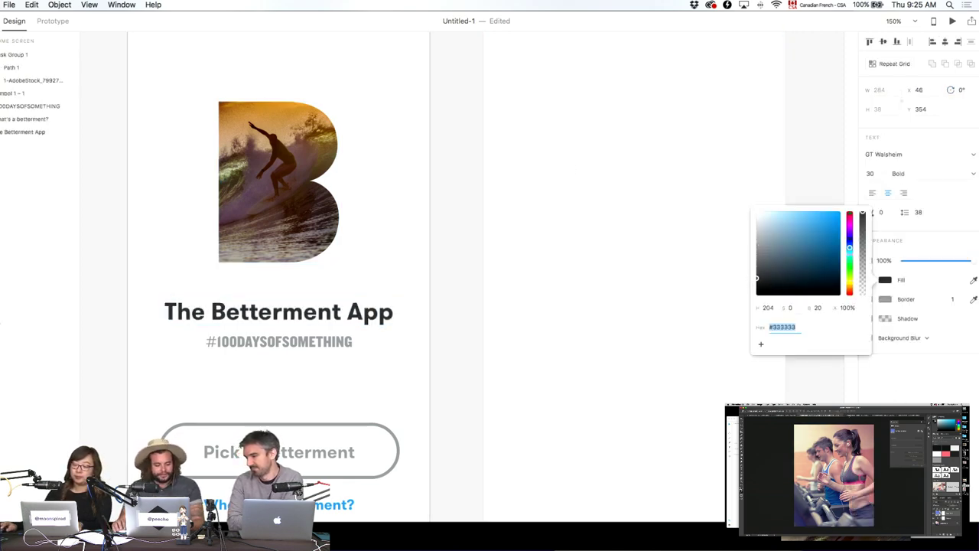
pyautogui.press('Escape')
# Lighten the hashtag subtitle fill to pale grey #BFBFBF.
pyautogui.press('super+shift+y')
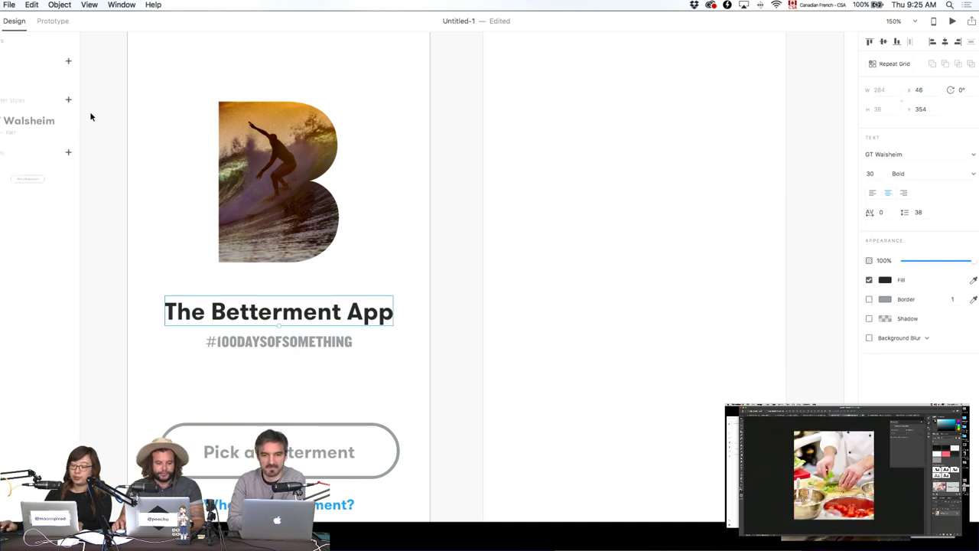
pyautogui.click(393, 378)
pyautogui.click(325, 348)
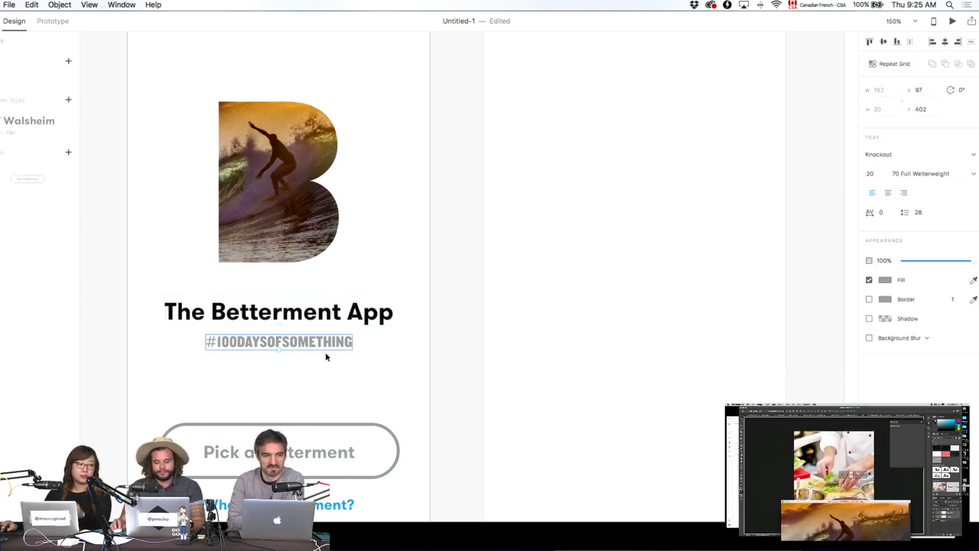
pyautogui.click(885, 280)
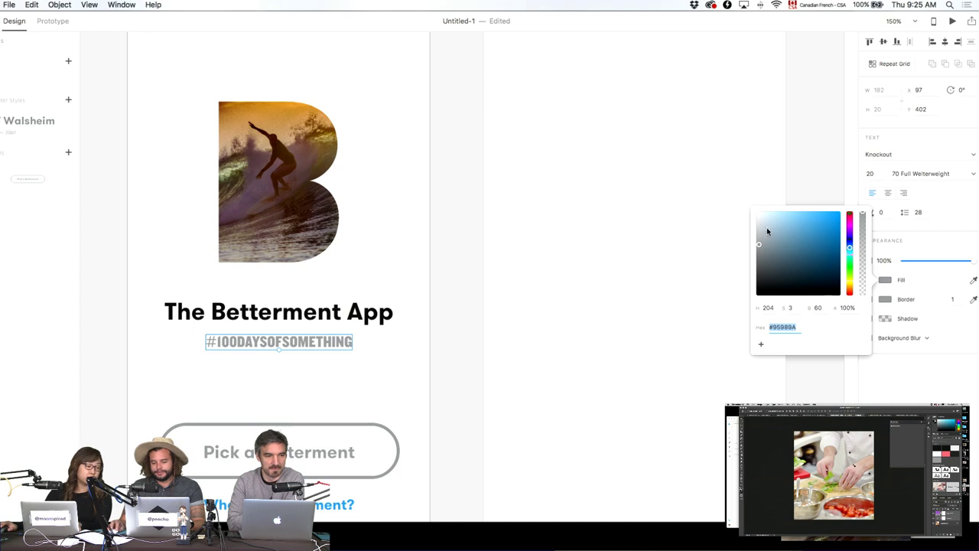
pyautogui.moveTo(768, 231); pyautogui.dragTo(739, 235)
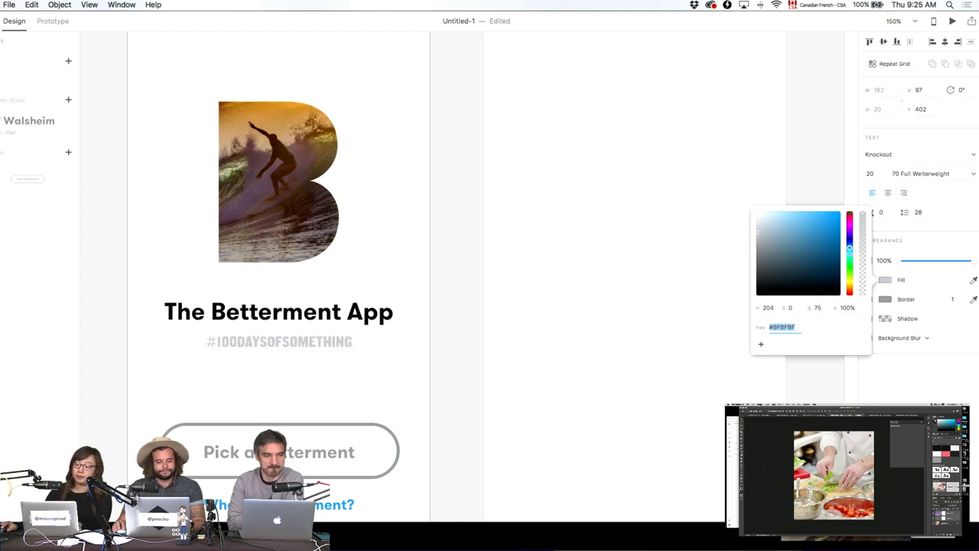
pyautogui.click(68, 61)
# Check the fill colours of the Pick a Betterment button and link text, leaving them unchanged.
pyautogui.click(521, 339)
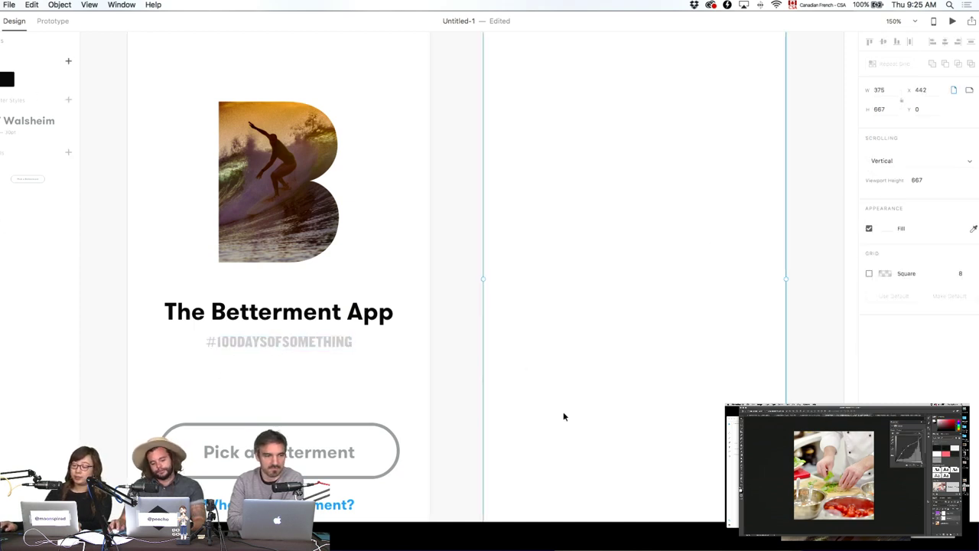
pyautogui.scroll(2, 560, 402)
pyautogui.scroll(-3, 405, 374)
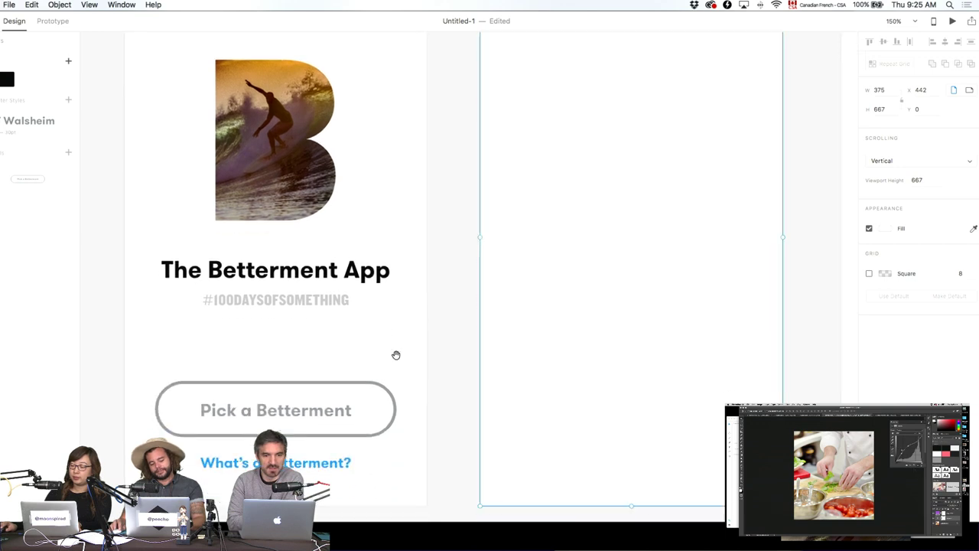
pyautogui.click(305, 407)
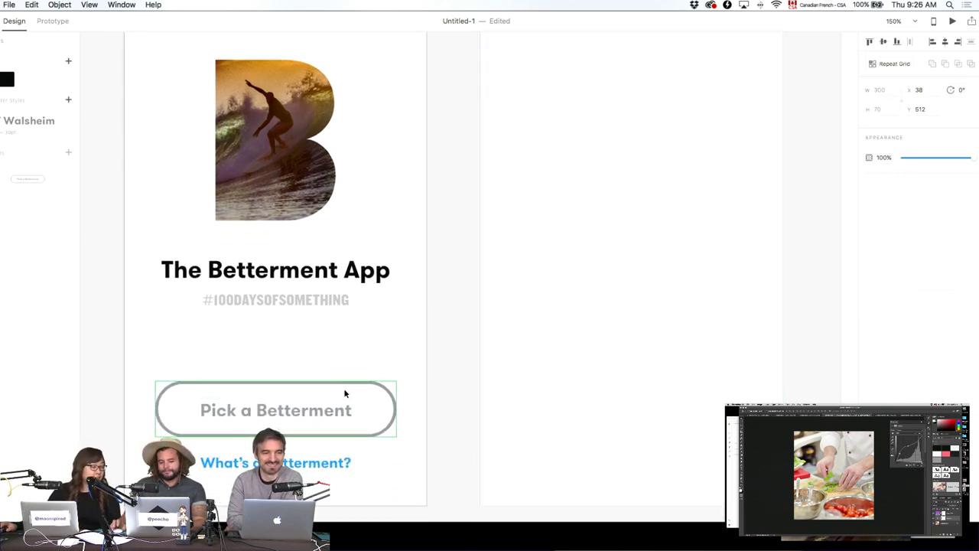
pyautogui.click(461, 306)
pyautogui.moveTo(453, 293); pyautogui.dragTo(402, 342)
pyautogui.click(230, 451)
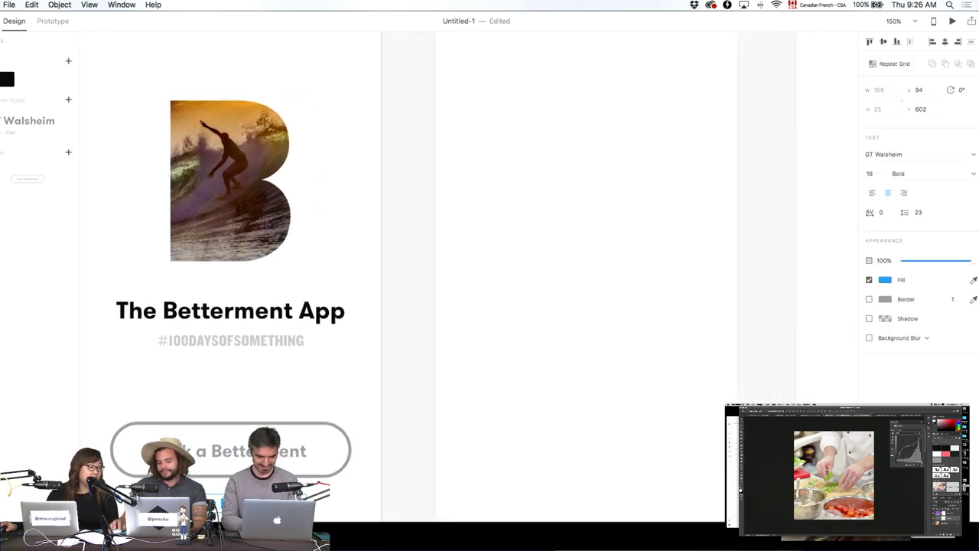
pyautogui.click(884, 280)
pyautogui.click(702, 354)
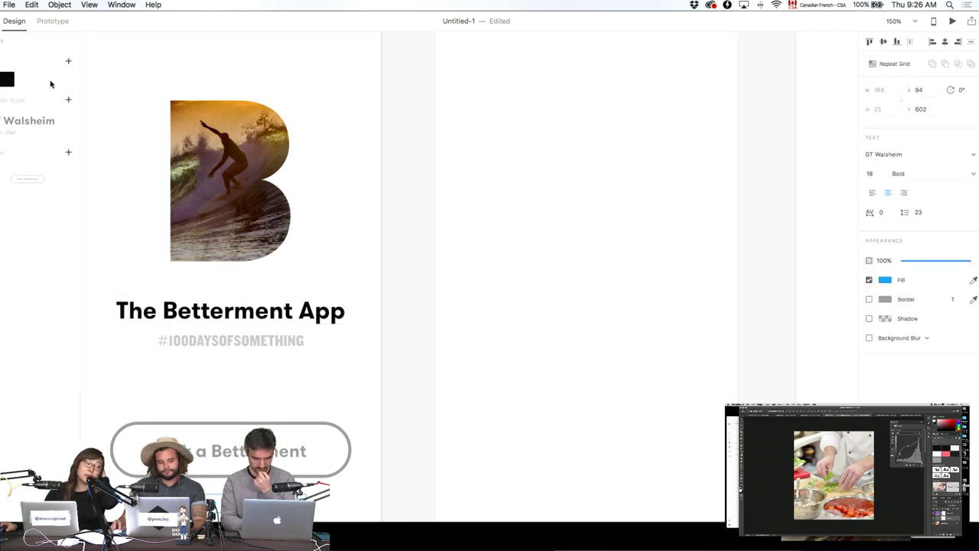
# Inspect the Pick a Betterment button label in the layer list, leaving the layout unchanged.
pyautogui.click(291, 462)
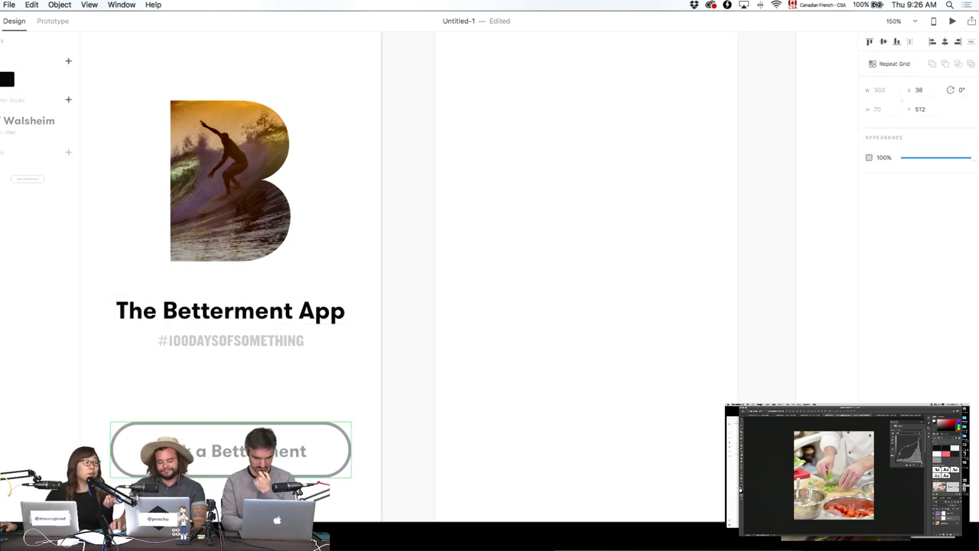
pyautogui.doubleClick(230, 450)
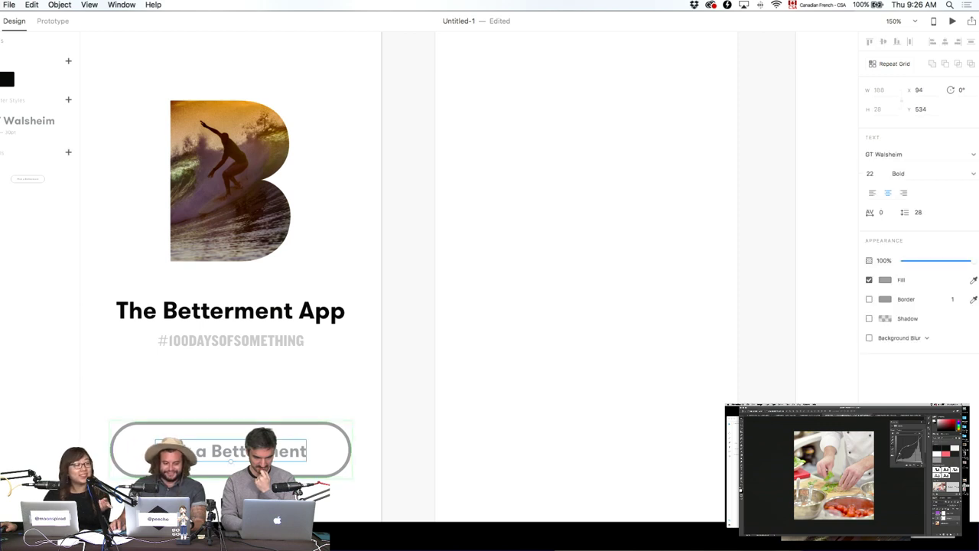
pyautogui.press('super+y')
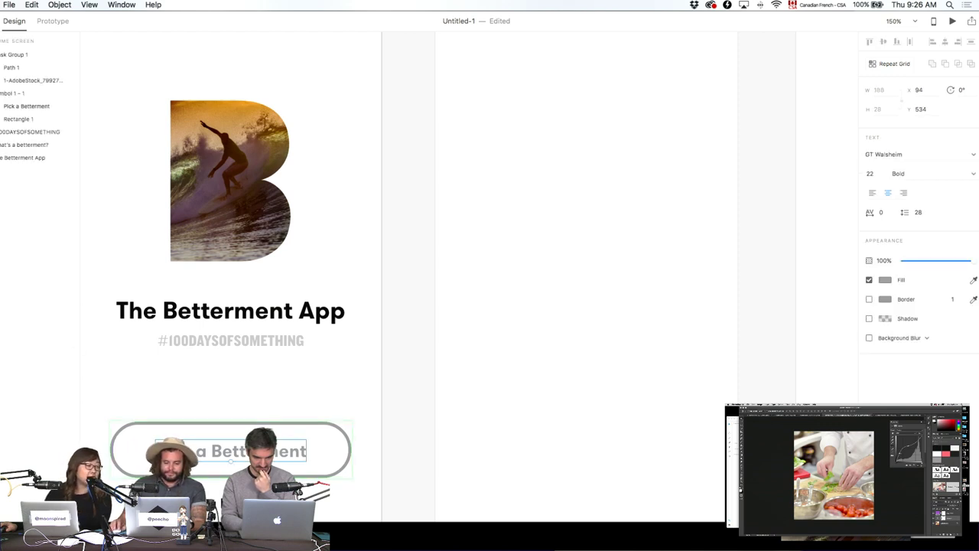
pyautogui.click(461, 329)
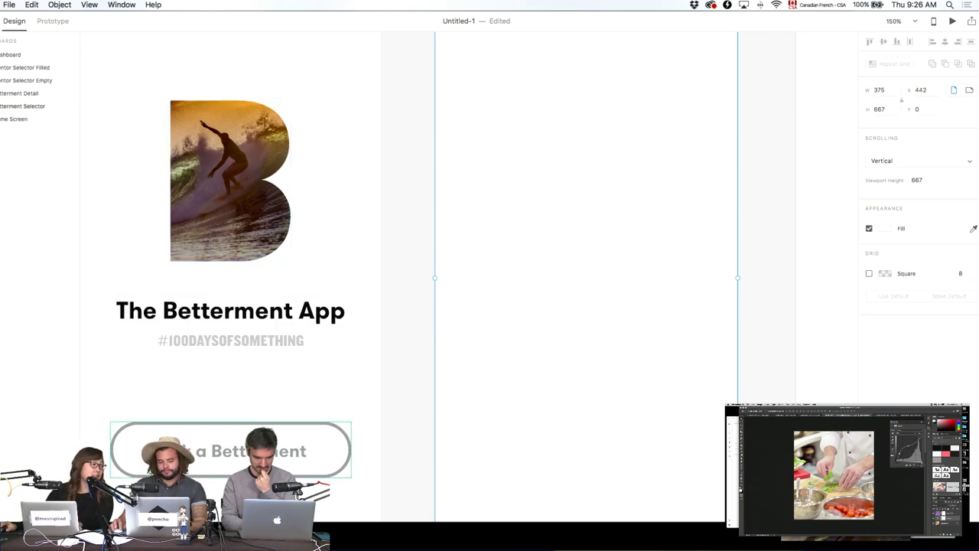
pyautogui.hscroll(-5, 518, 237)
pyautogui.scroll(1, 518, 237)
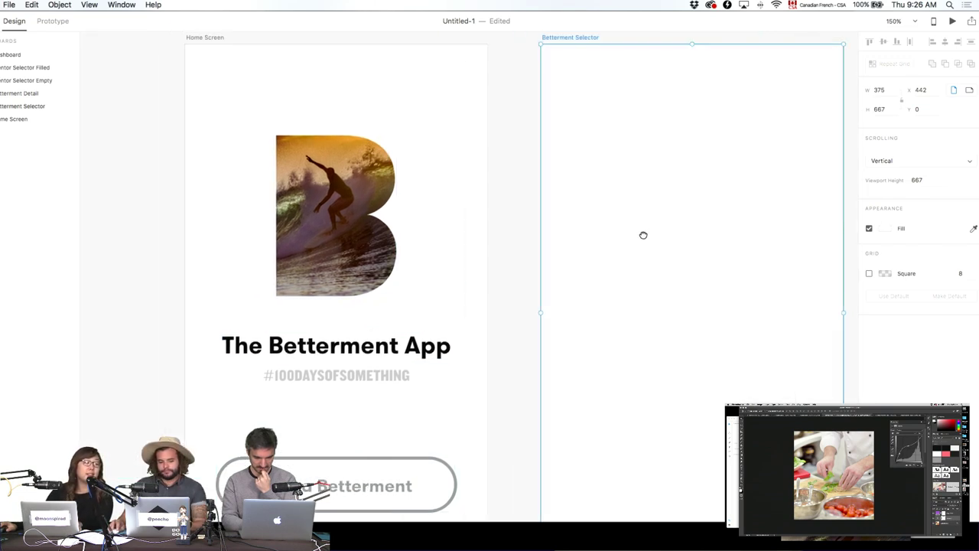
pyautogui.click(10, 4)
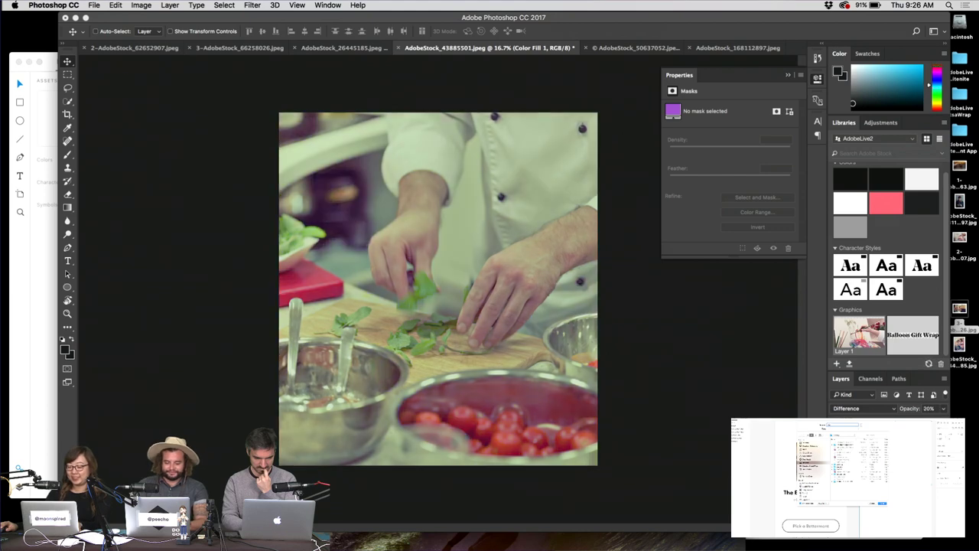
# Change the chef photo's Color Fill tint to a soft, saturated blue-violet.
pyautogui.doubleClick(849, 440)
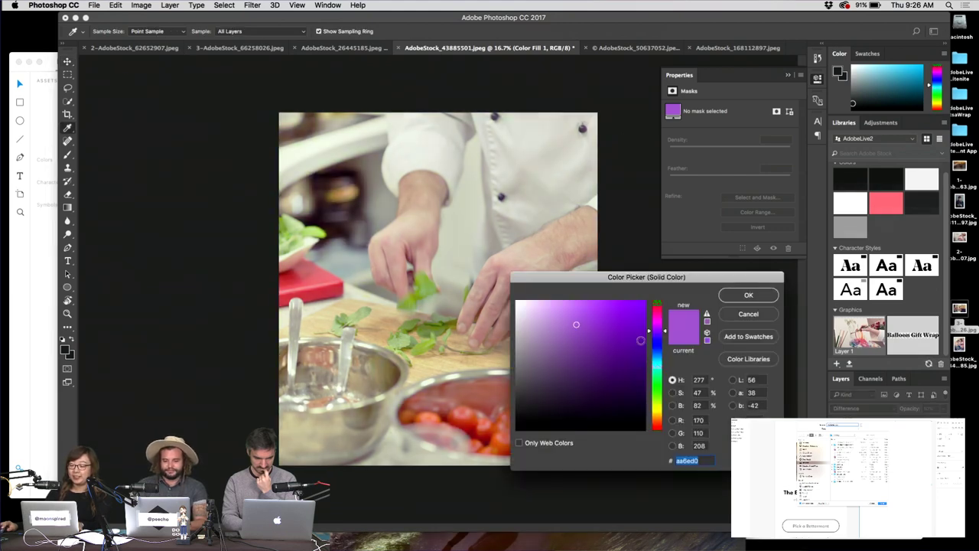
pyautogui.click(656, 340)
pyautogui.click(597, 305)
pyautogui.moveTo(587, 306); pyautogui.dragTo(572, 307)
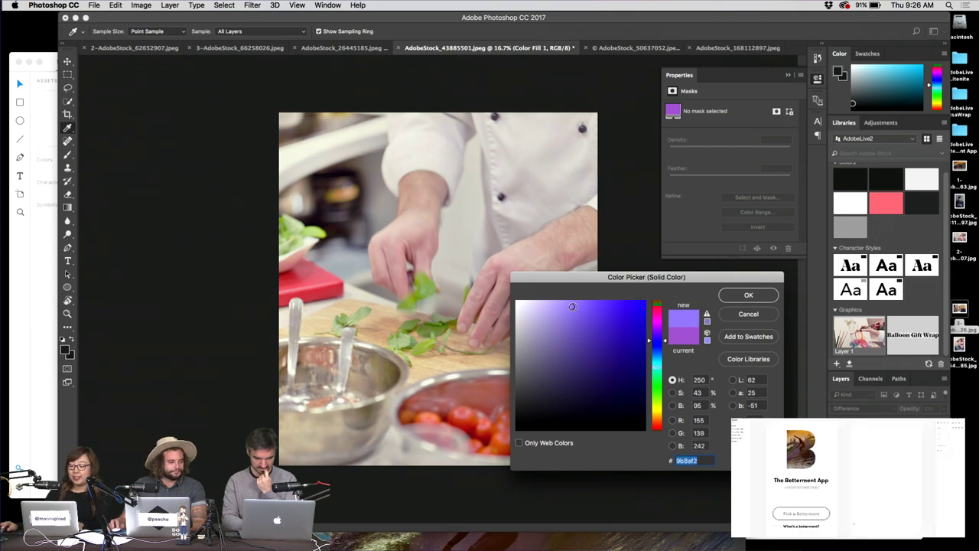
pyautogui.click(744, 298)
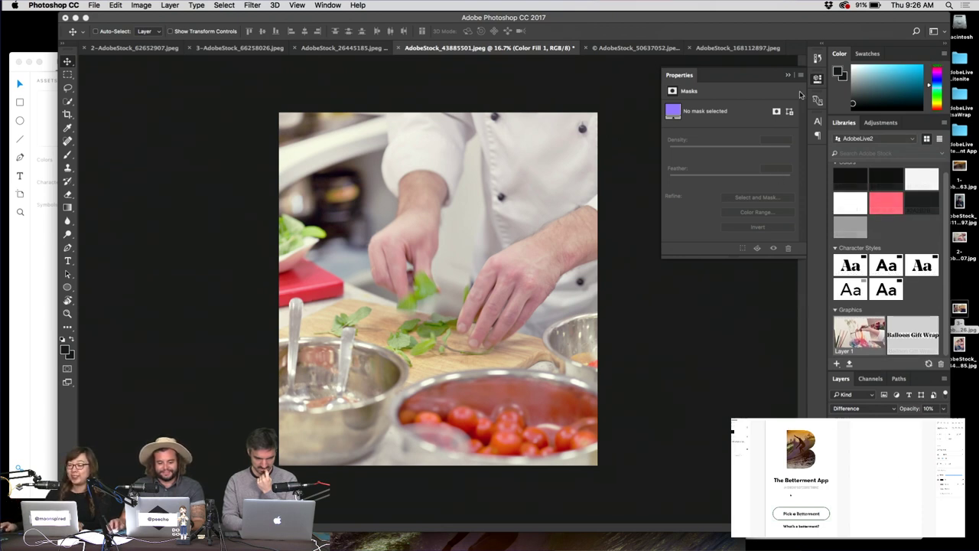
pyautogui.click(815, 80)
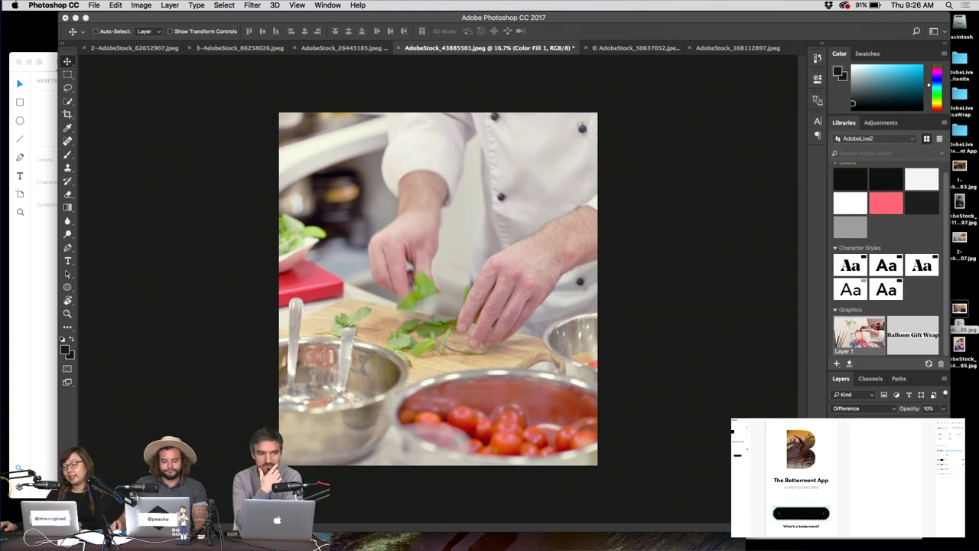
pyautogui.click(589, 313)
pyautogui.moveTo(589, 313)
pyautogui.mouseDown()
pyautogui.moveTo(590, 322)
pyautogui.moveTo(599, 314)
pyautogui.moveTo(593, 303)
pyautogui.mouseUp()
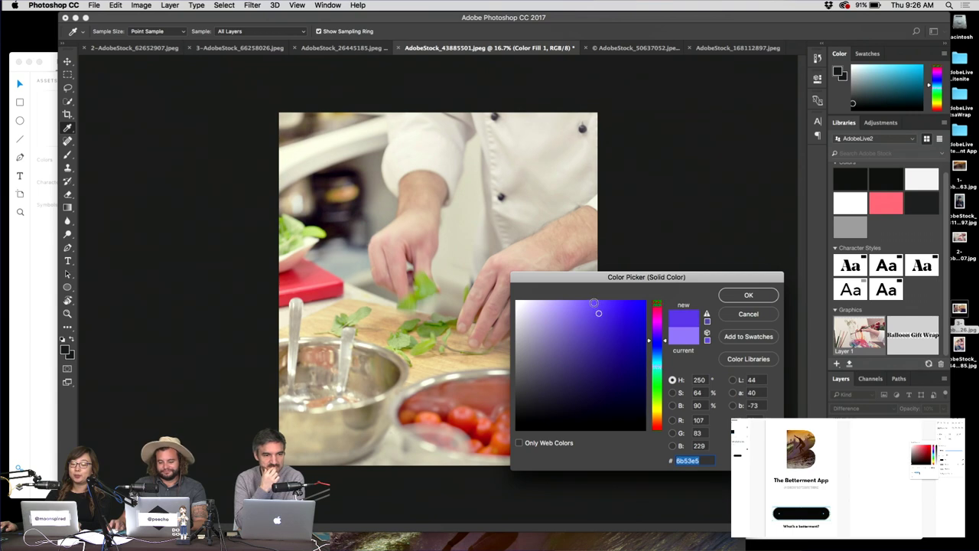
pyautogui.moveTo(658, 344); pyautogui.dragTo(658, 347)
pyautogui.moveTo(602, 312); pyautogui.dragTo(610, 304)
pyautogui.click(748, 294)
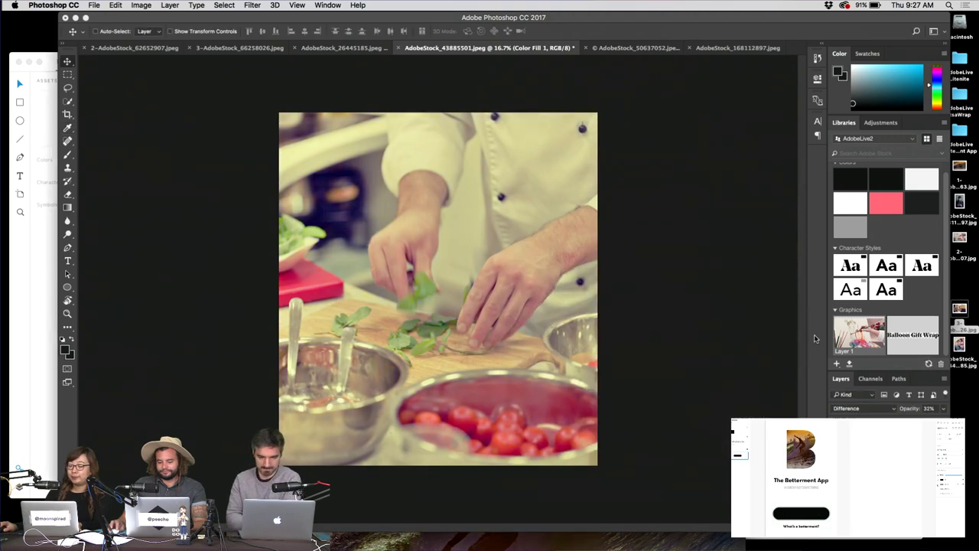
# Set the tint opacity to 10%, save the chef photo for web as JPEG, and bring up the yoga photo.
pyautogui.press('1')
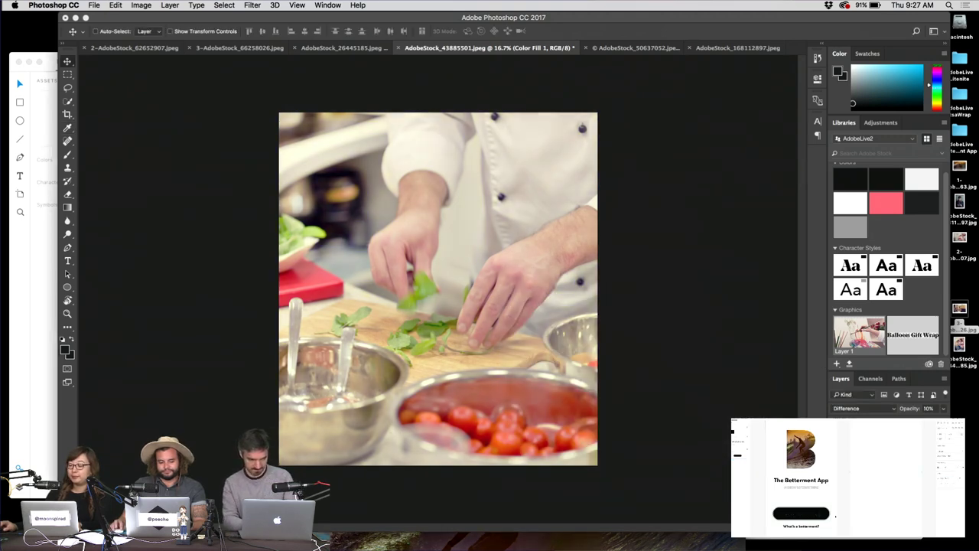
pyautogui.press('super+alt+shift+s')
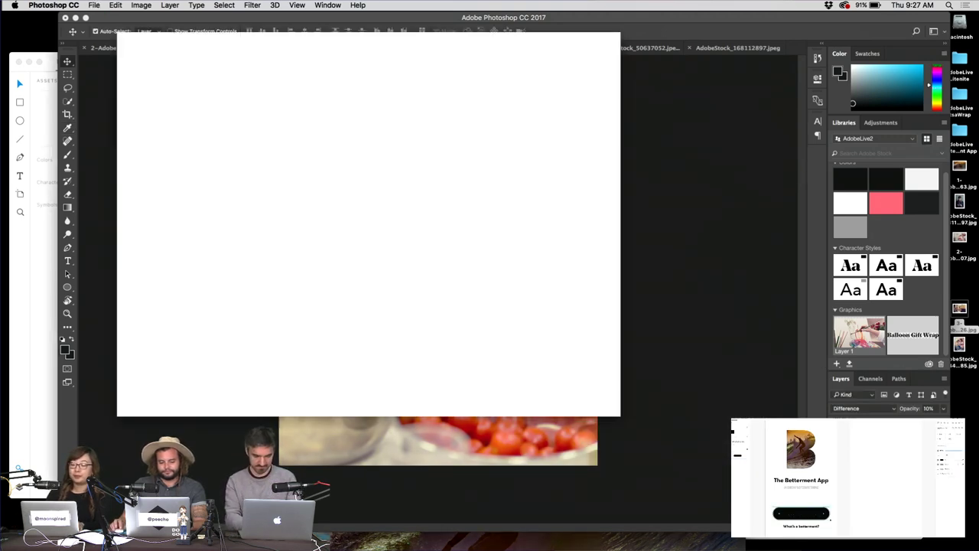
pyautogui.press('Return')
pyautogui.press('Return')
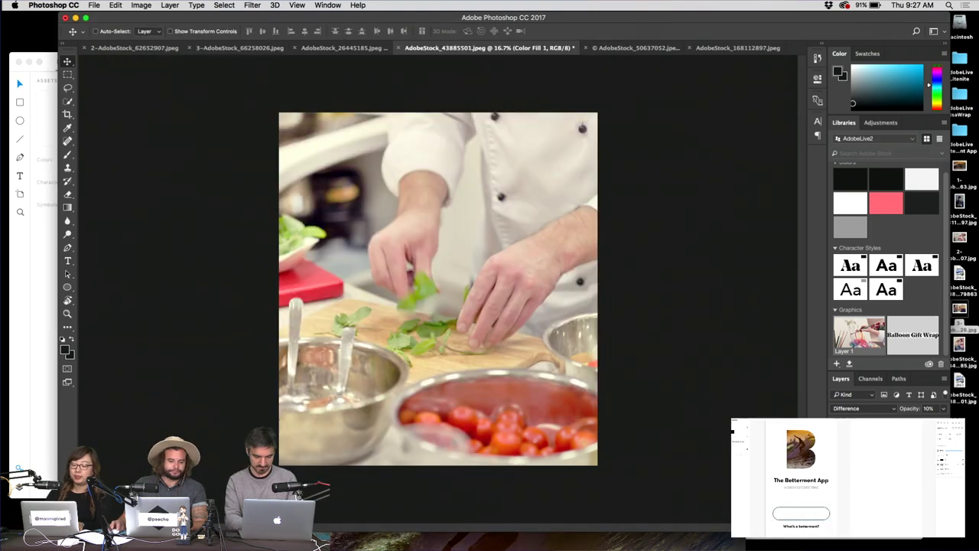
pyautogui.click(634, 48)
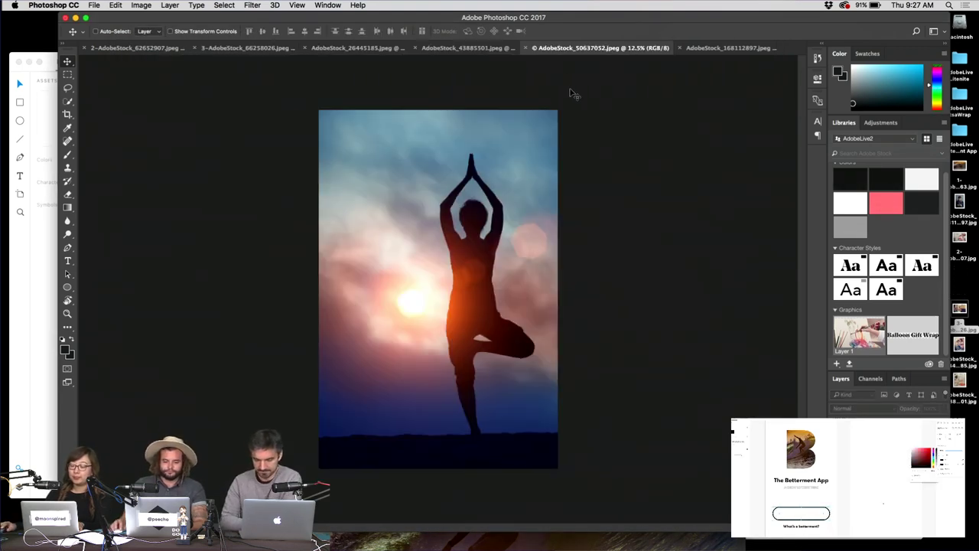
# Copy the tint adjustment layers onto the yoga photo and lift its Curves shadows.
pyautogui.click(693, 539)
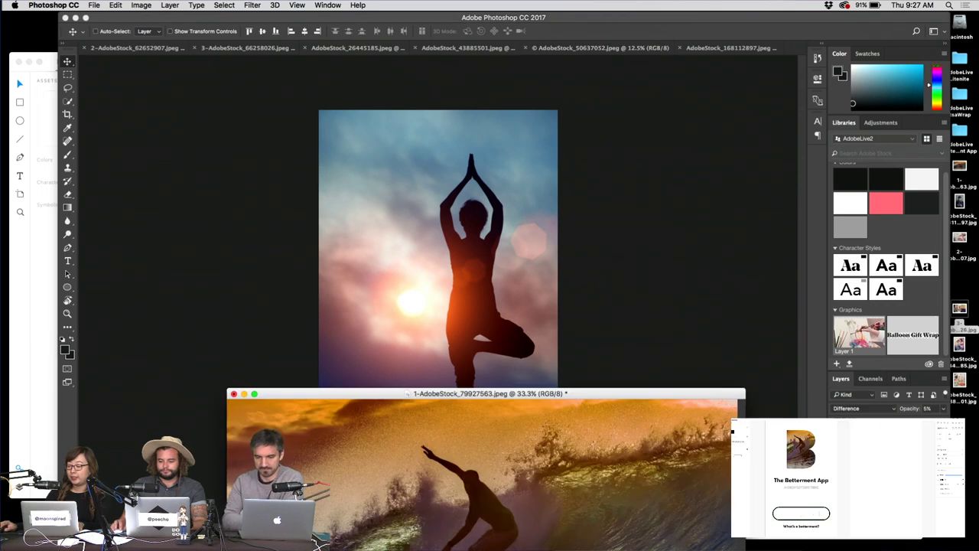
pyautogui.moveTo(692, 538); pyautogui.dragTo(533, 258)
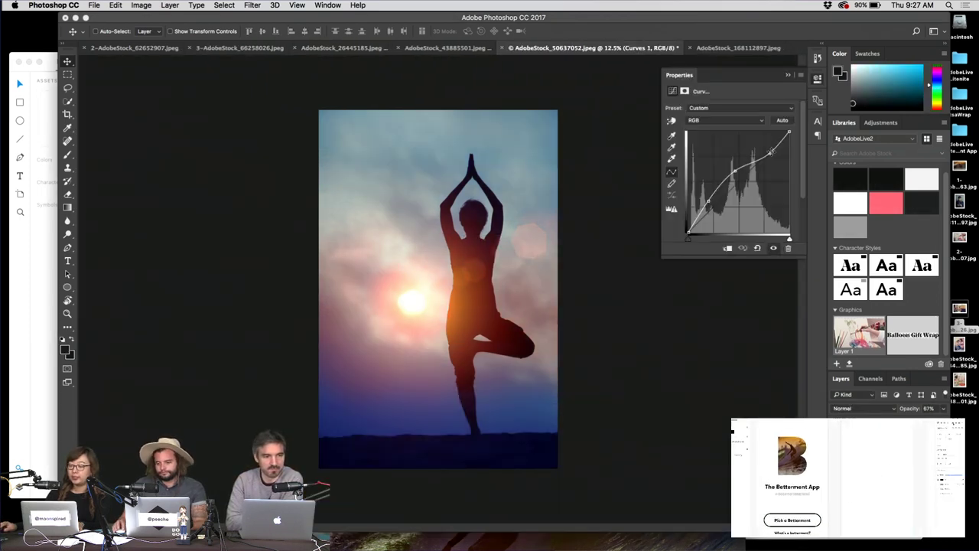
pyautogui.moveTo(770, 152); pyautogui.dragTo(777, 151)
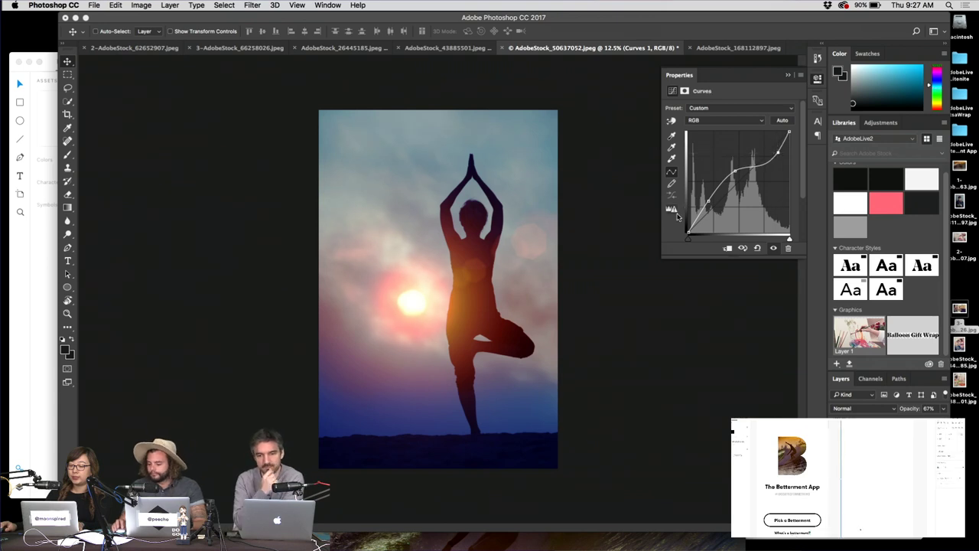
pyautogui.moveTo(708, 201); pyautogui.dragTo(700, 201)
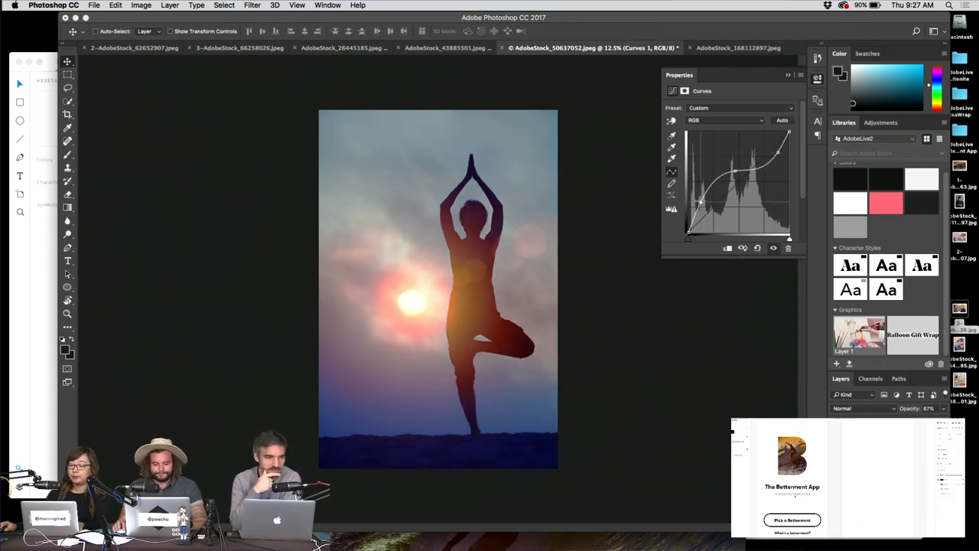
# Add a Solid Color fill layer to the yoga photo and set it to a bright, saturated blue.
pyautogui.click(888, 539)
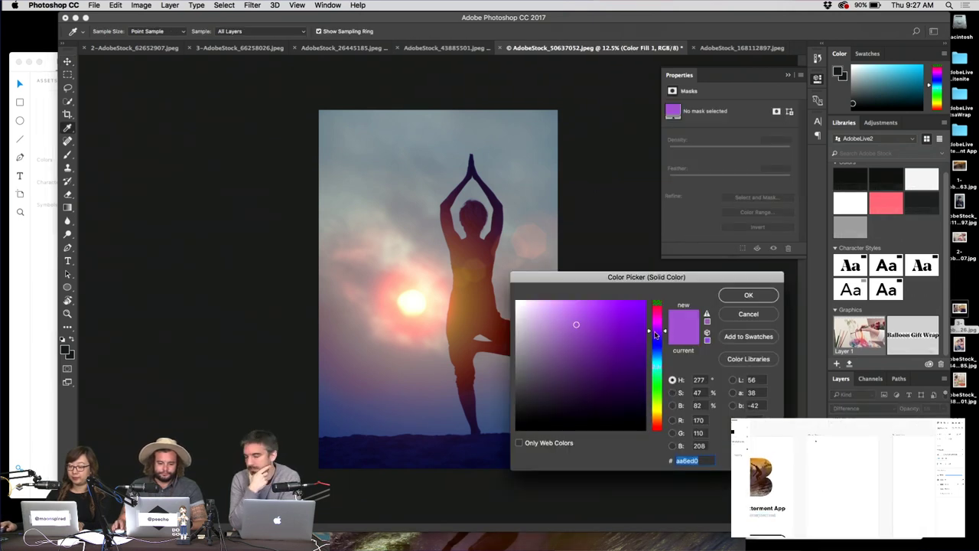
pyautogui.moveTo(655, 334); pyautogui.dragTo(655, 338)
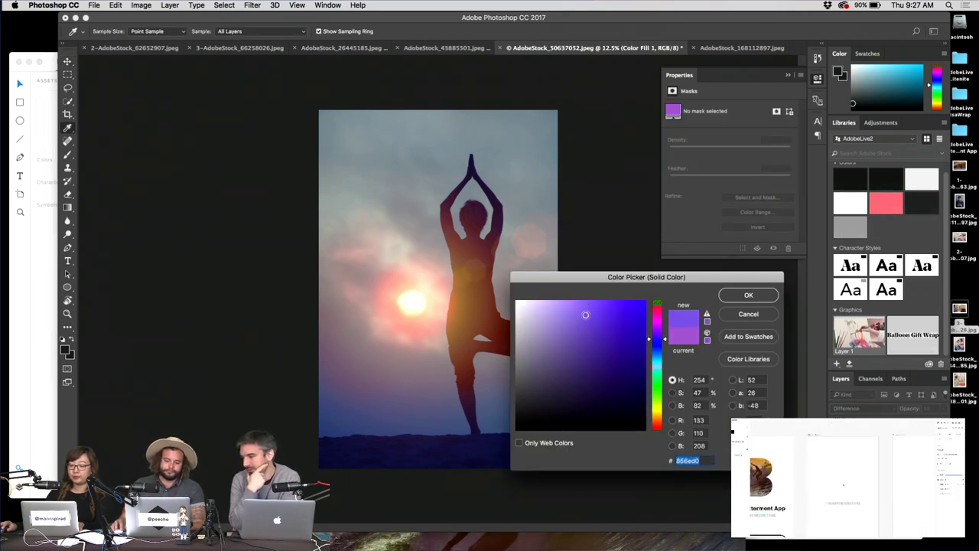
pyautogui.moveTo(585, 314); pyautogui.dragTo(585, 316)
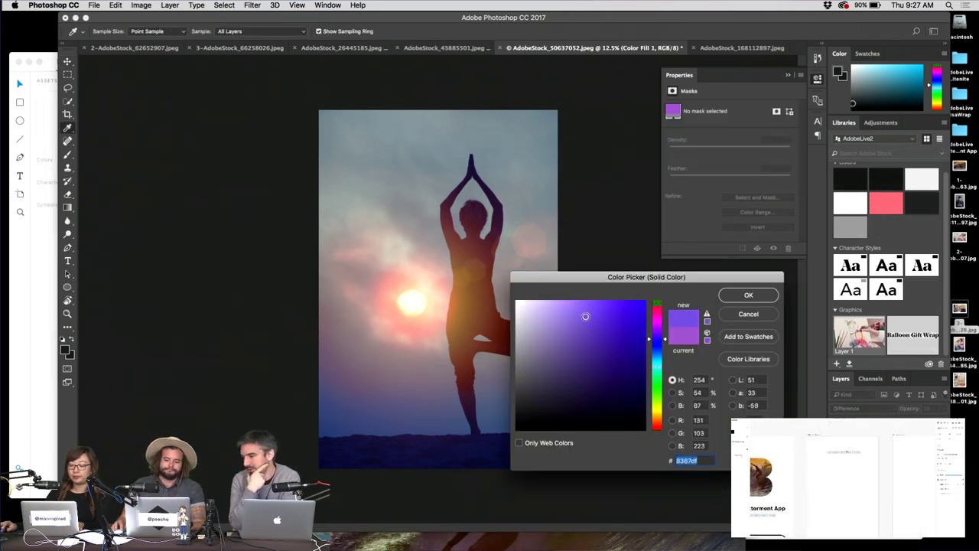
pyautogui.click(739, 294)
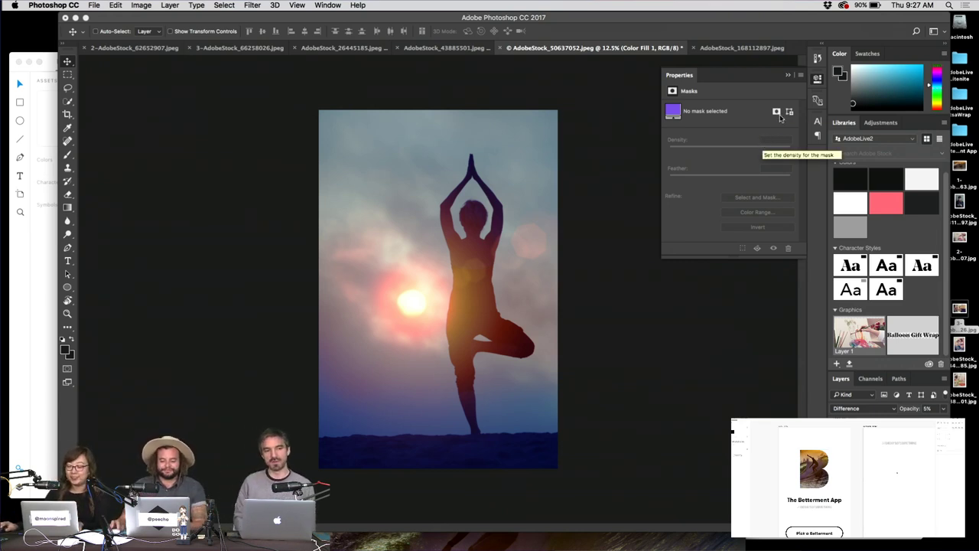
pyautogui.doubleClick(848, 439)
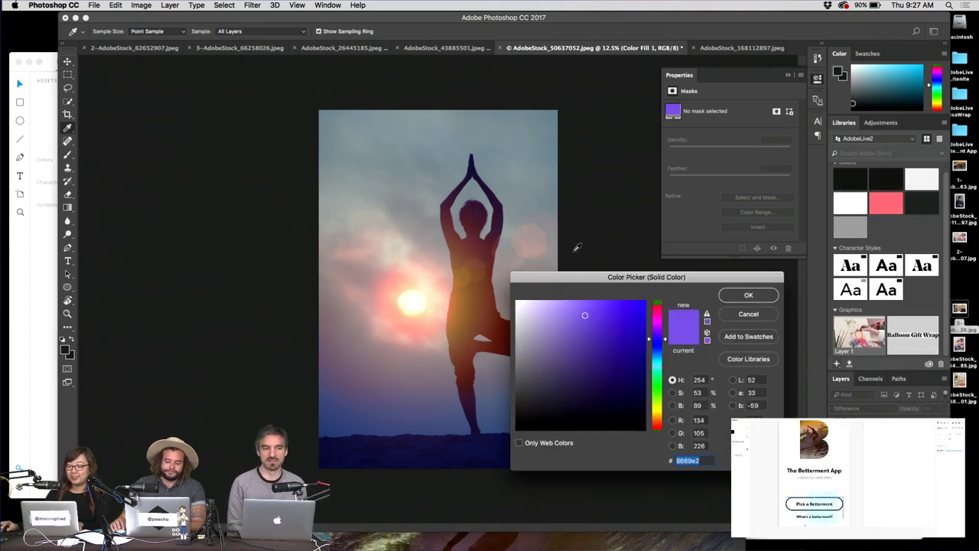
pyautogui.moveTo(657, 339); pyautogui.dragTo(656, 354)
pyautogui.click(590, 306)
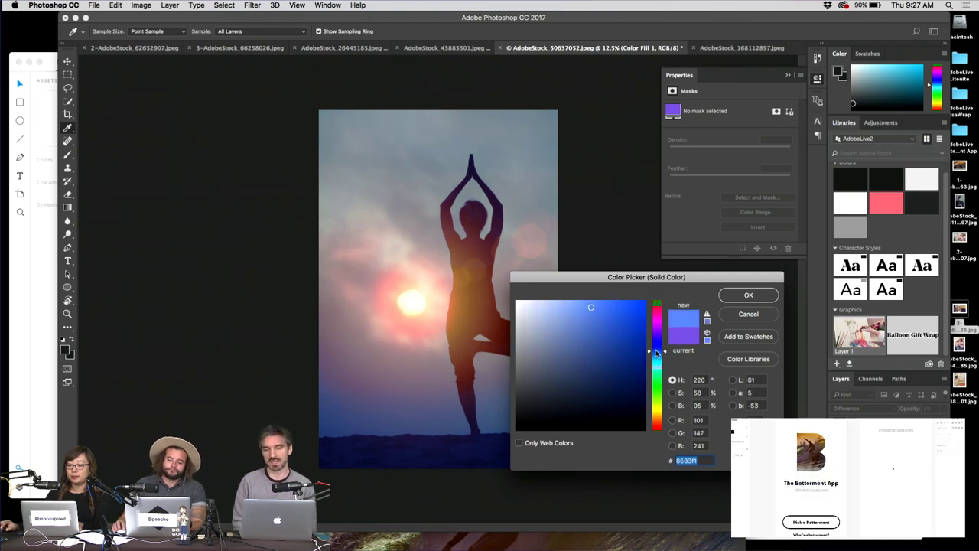
pyautogui.click(749, 294)
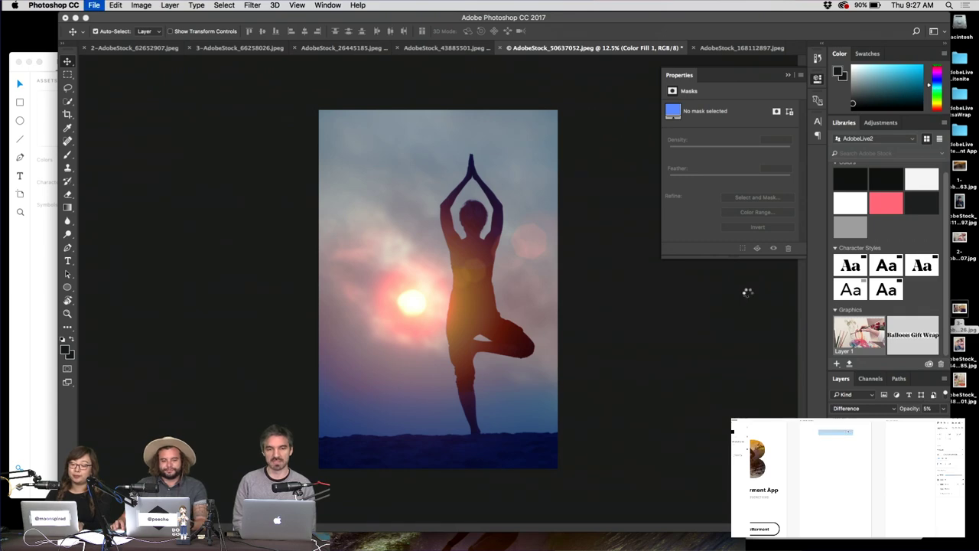
# Save the yoga photo for web, then bring up the AdobeStock_168112897 bearded-man photo.
pyautogui.press('Return')
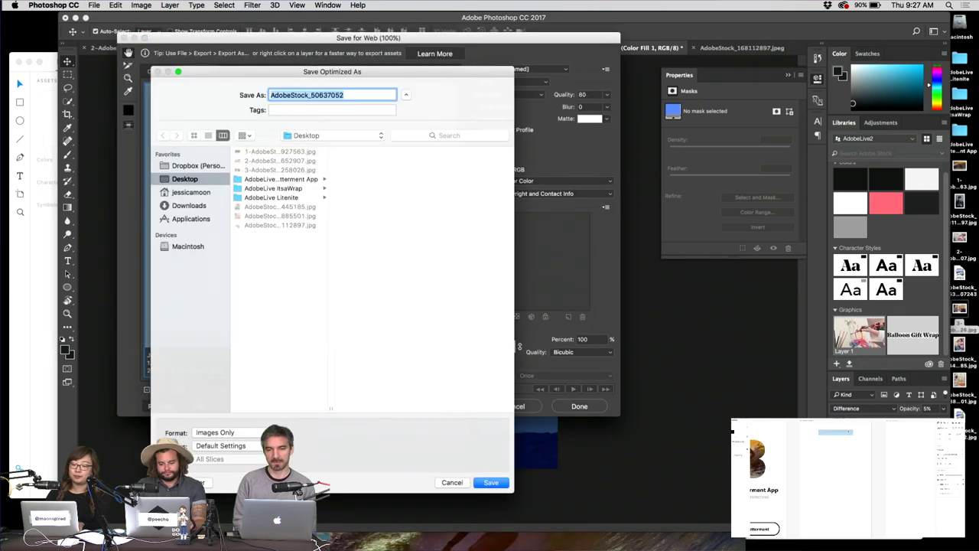
pyautogui.press('Return')
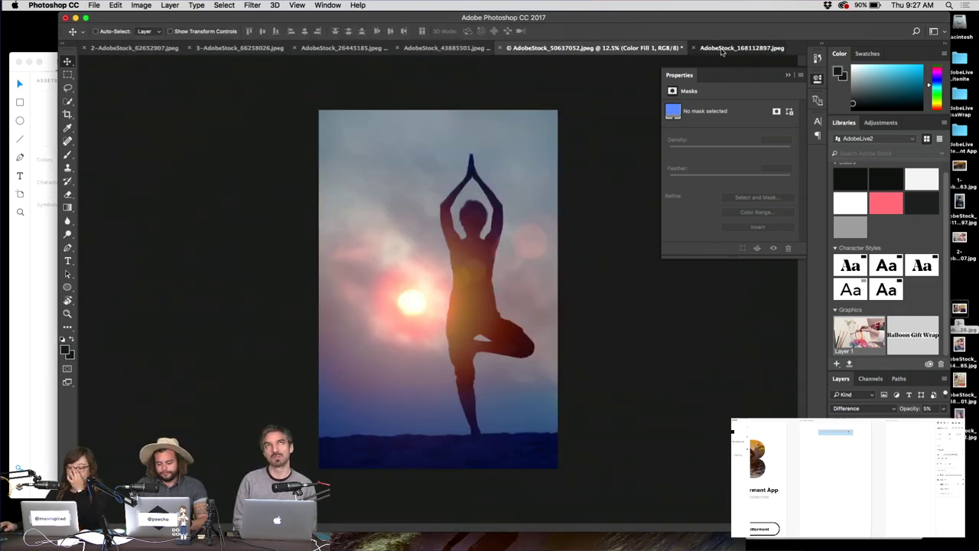
pyautogui.click(727, 47)
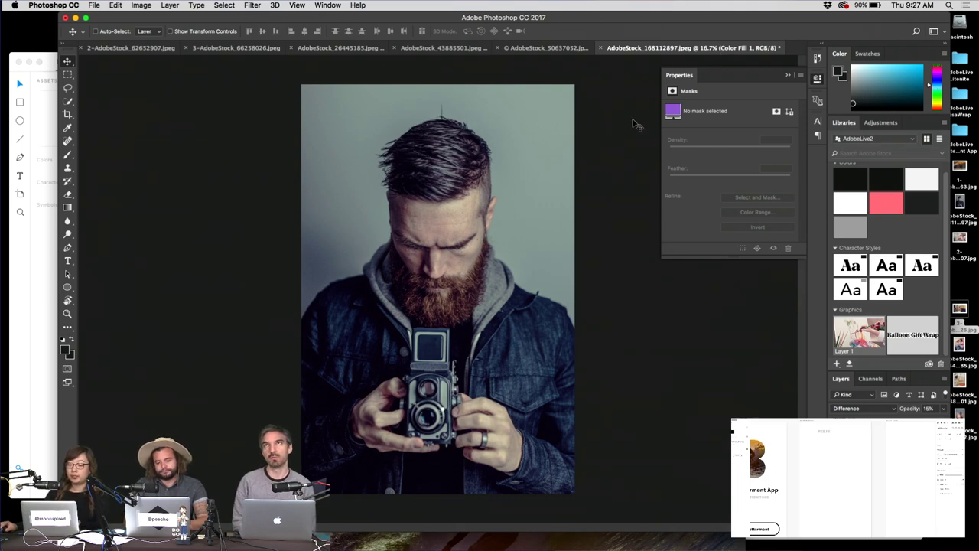
# Dock the surf photo, hide Photoshop, and select the exported images on the desktop.
pyautogui.click(633, 548)
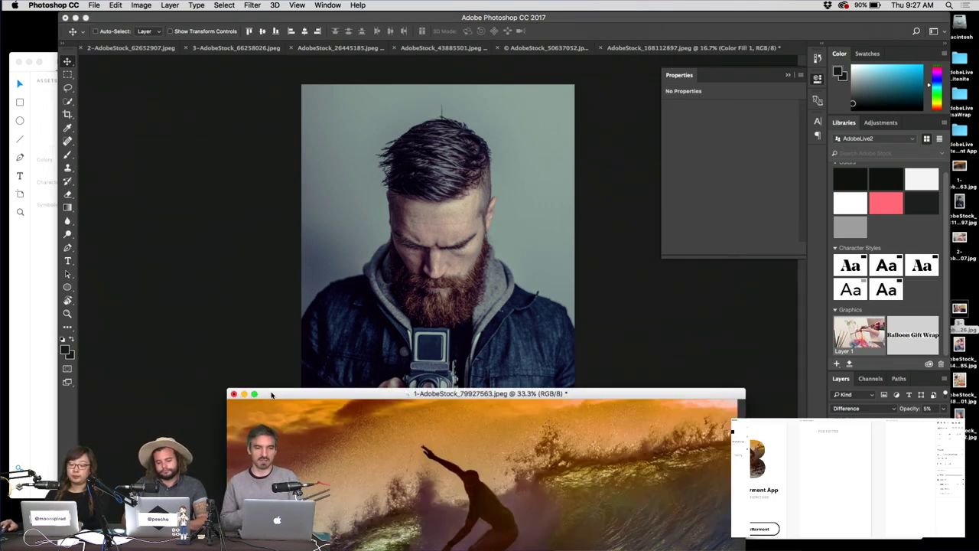
pyautogui.moveTo(271, 395); pyautogui.dragTo(145, 49)
pyautogui.press('super+h')
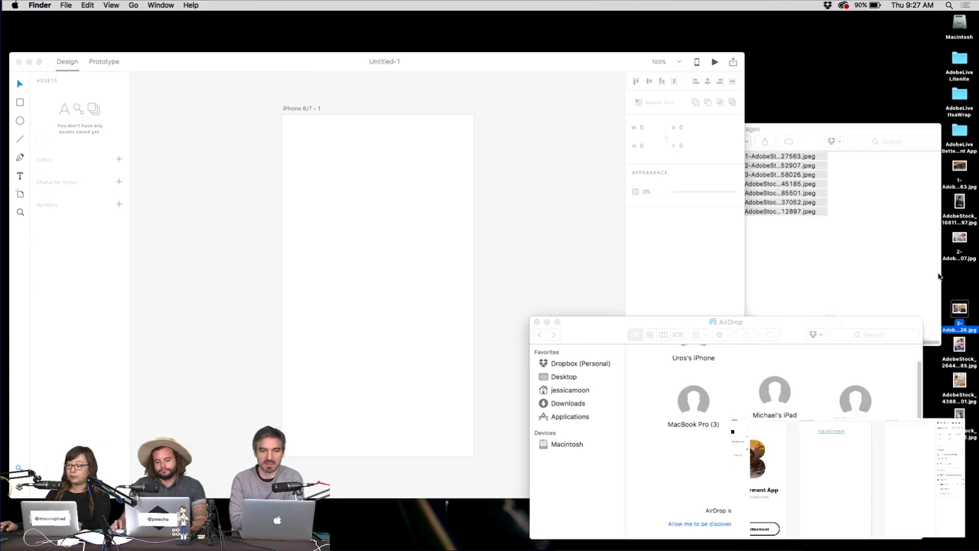
pyautogui.moveTo(970, 480); pyautogui.dragTo(962, 170)
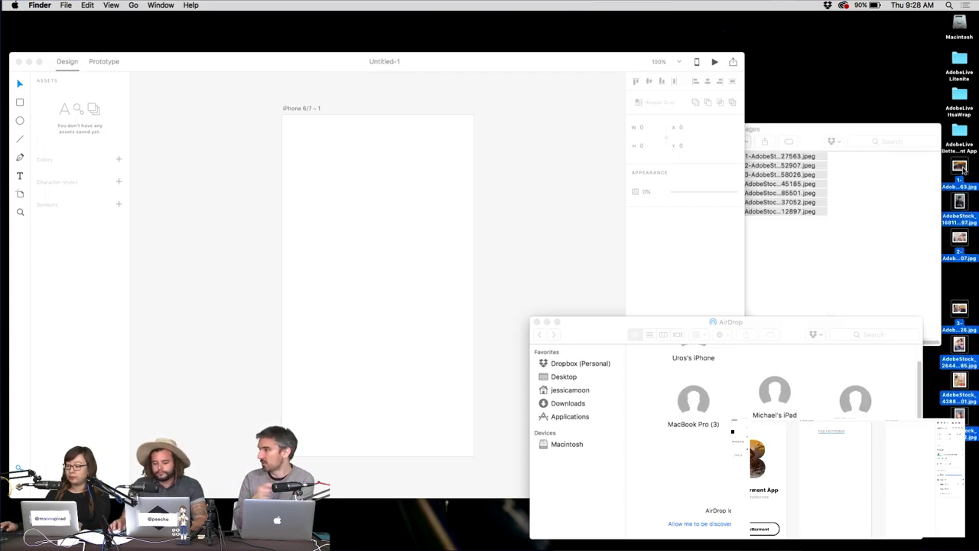
# Create a folder named 'edited' inside images and move the exported photos into it.
pyautogui.click(824, 244)
pyautogui.rightClick(773, 250)
pyautogui.click(793, 253)
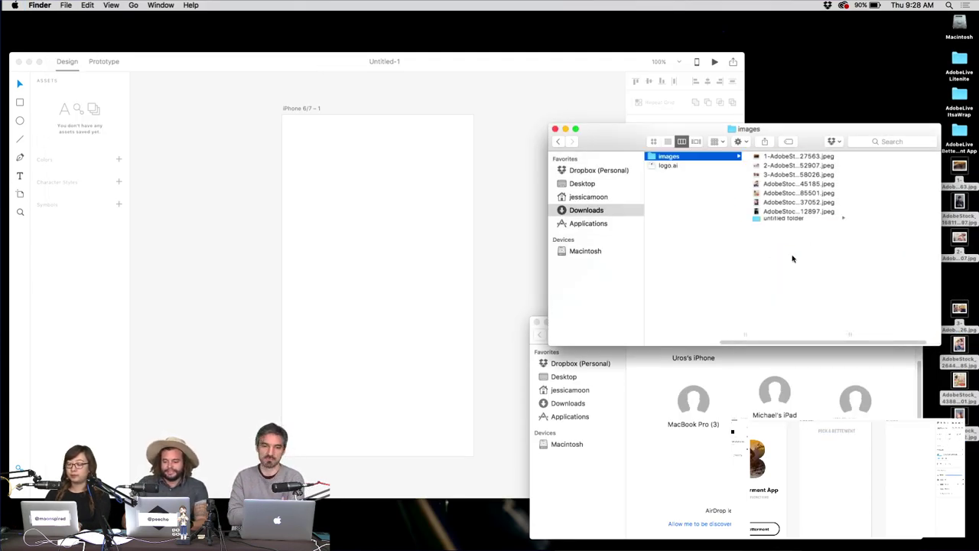
pyautogui.write('edited')
pyautogui.press('Return')
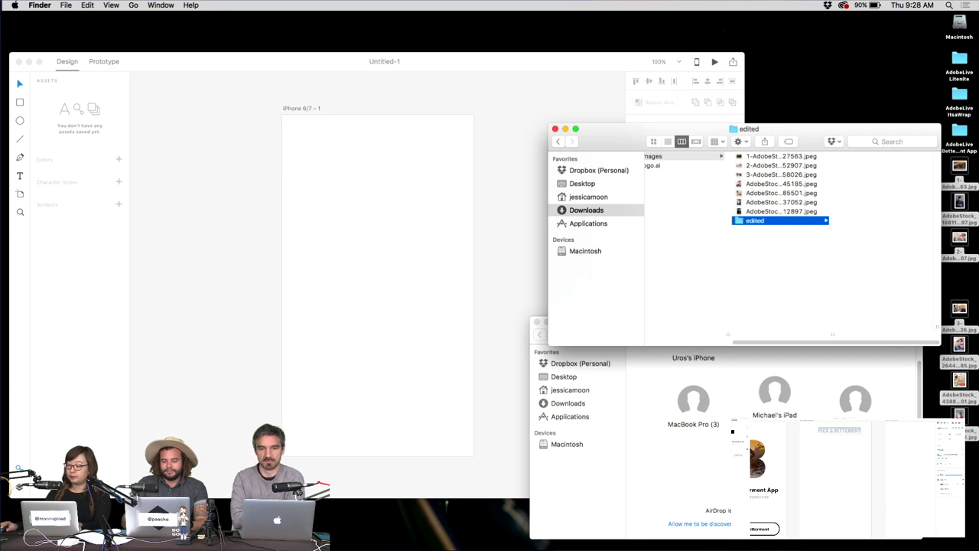
pyautogui.moveTo(965, 167); pyautogui.dragTo(756, 221)
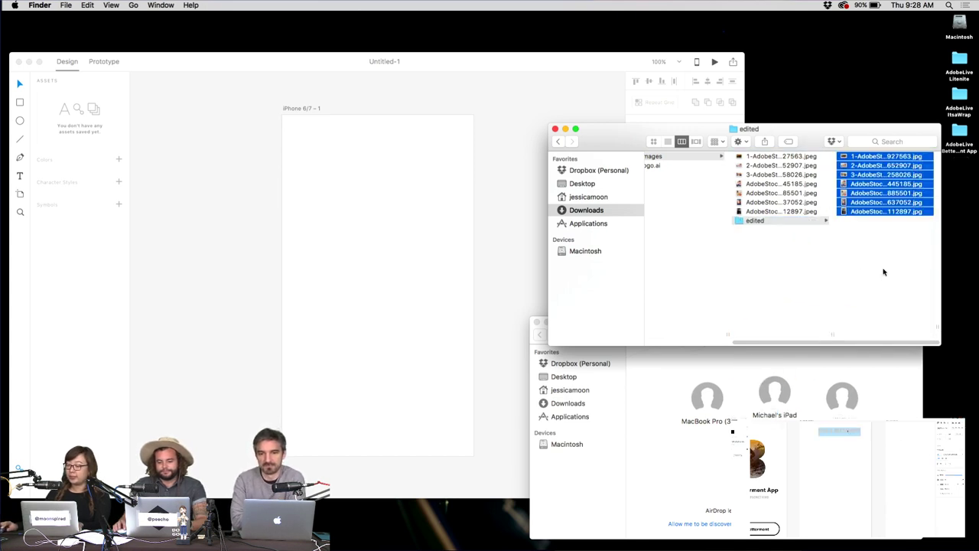
# Preview the edited photos in Quick Look, from the surf photo to the bearded-man photo.
pyautogui.click(875, 243)
pyautogui.click(872, 187)
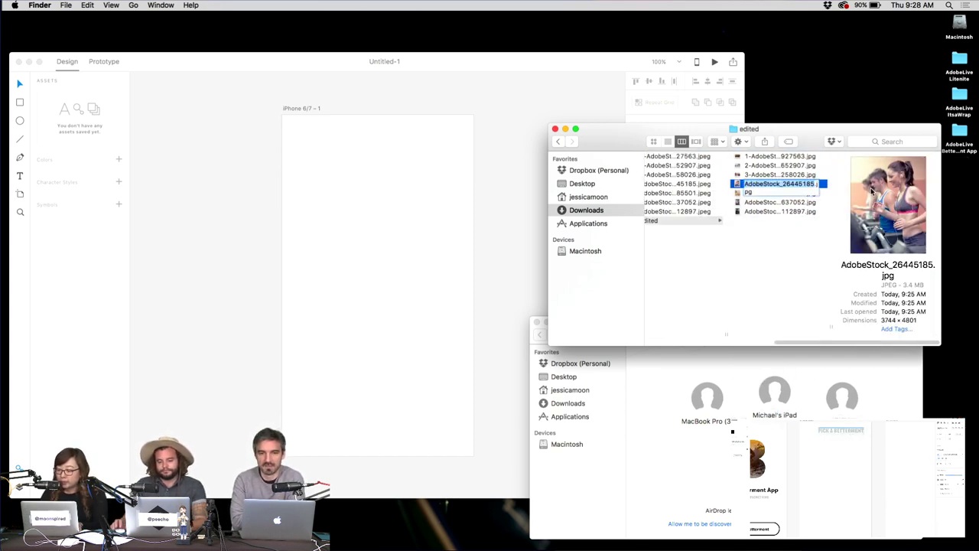
pyautogui.click(779, 156)
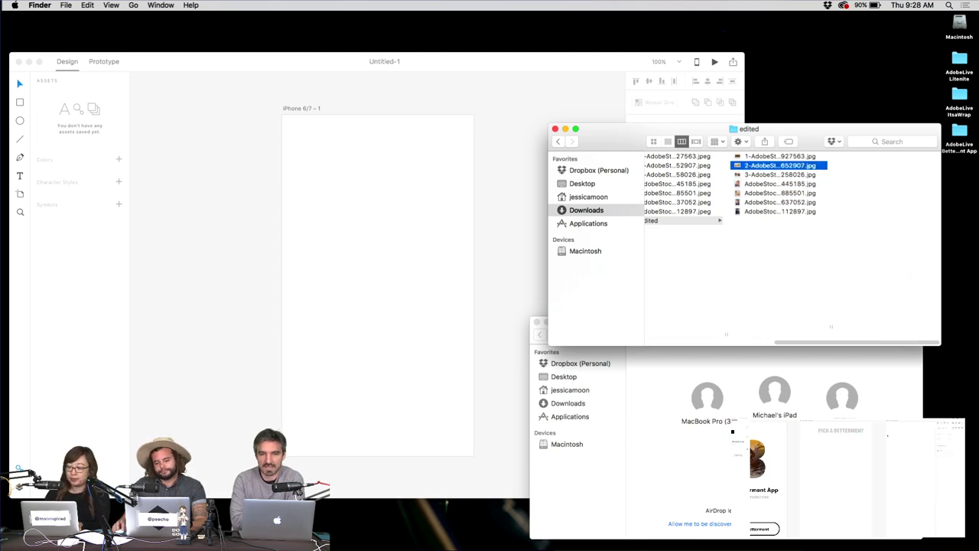
pyautogui.press('space')
pyautogui.press('Down')
pyautogui.press('Down')
pyautogui.press('Down')
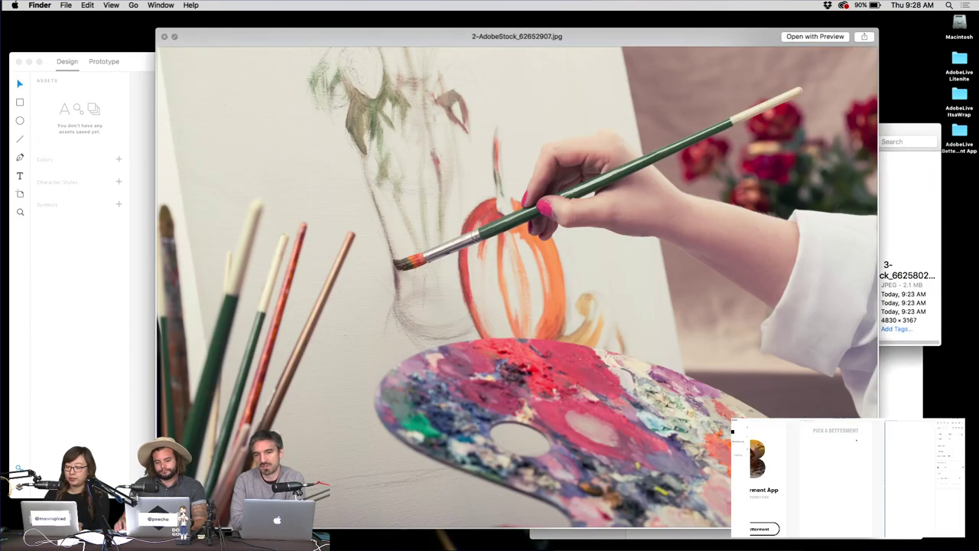
pyautogui.press('Down')
pyautogui.press('Down')
pyautogui.press('Down')
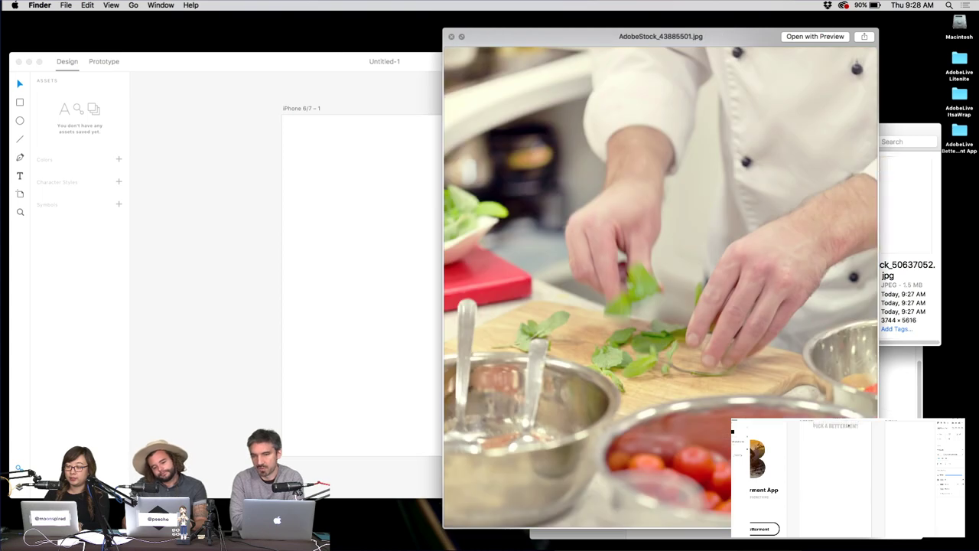
pyautogui.press('space')
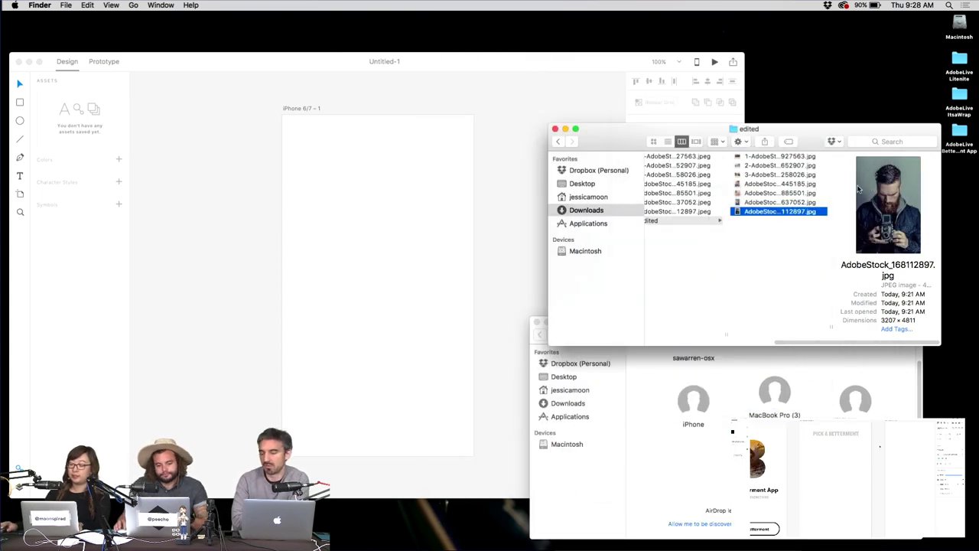
# AirDrop all seven edited photos to a nearby MacBook Pro.
pyautogui.press('super+a')
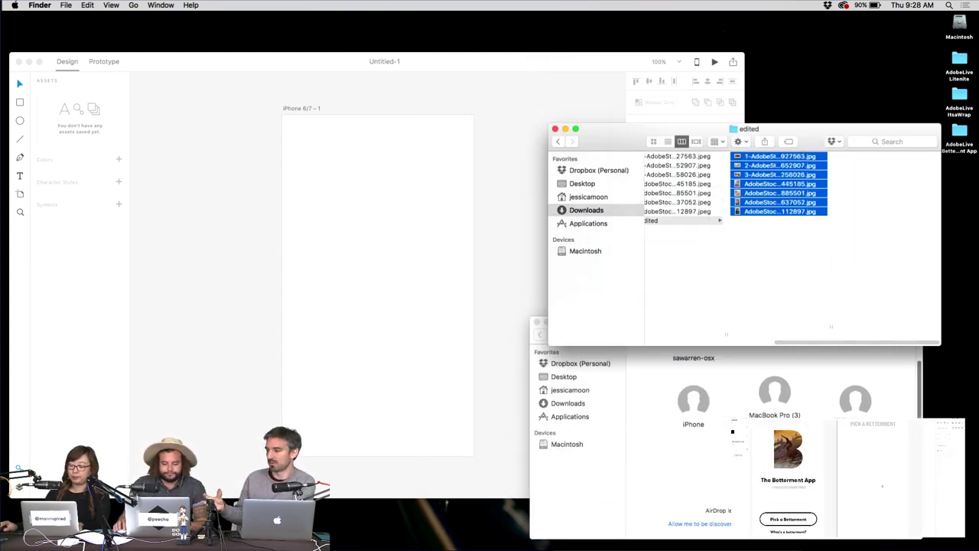
pyautogui.press('super+grave')
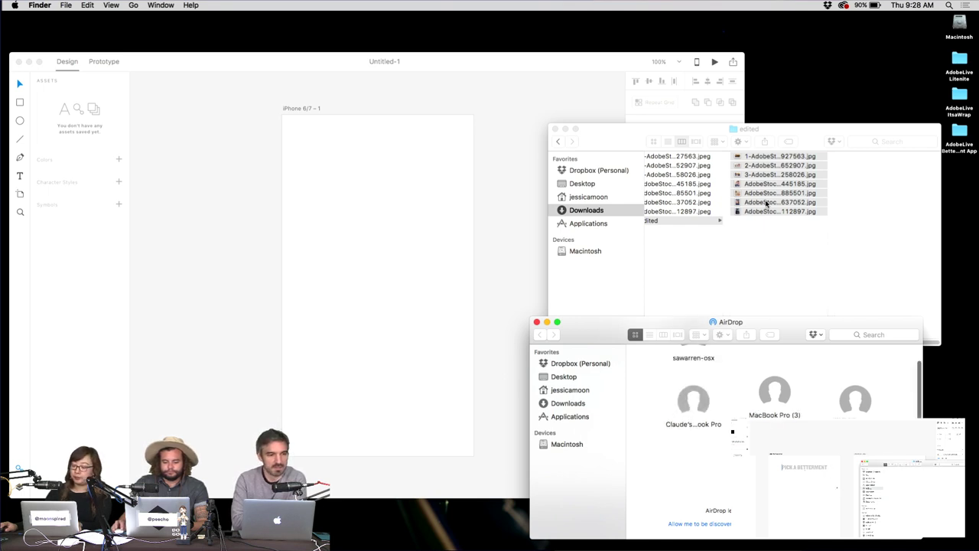
pyautogui.moveTo(766, 203); pyautogui.dragTo(693, 401)
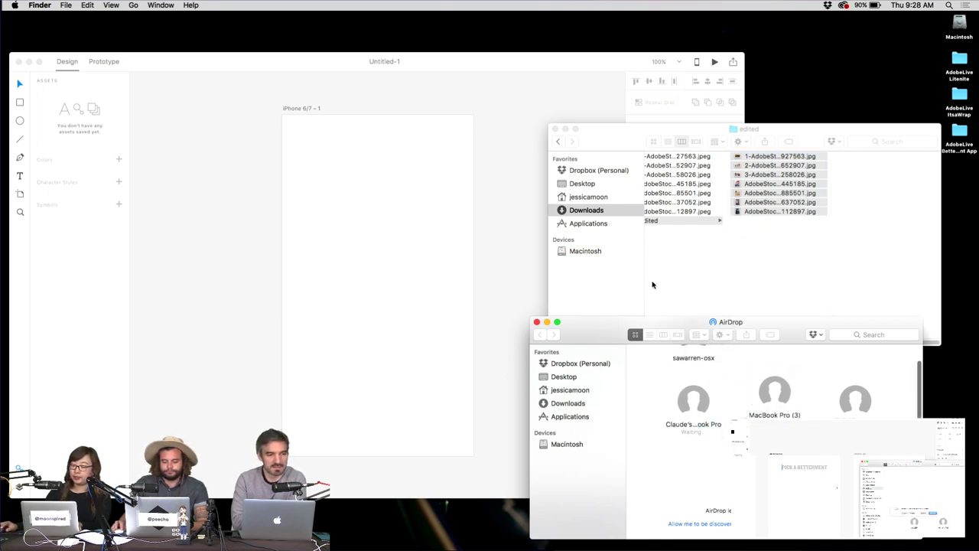
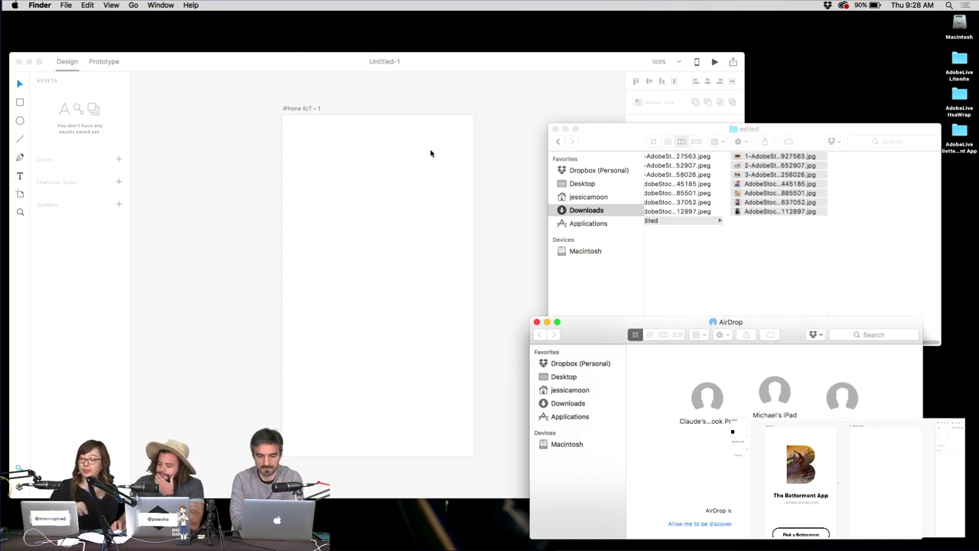
# Close the edited-photos folder and draw a 60×60 shape on the iPhone 6/7 artboard.
pyautogui.click(554, 128)
pyautogui.click(506, 213)
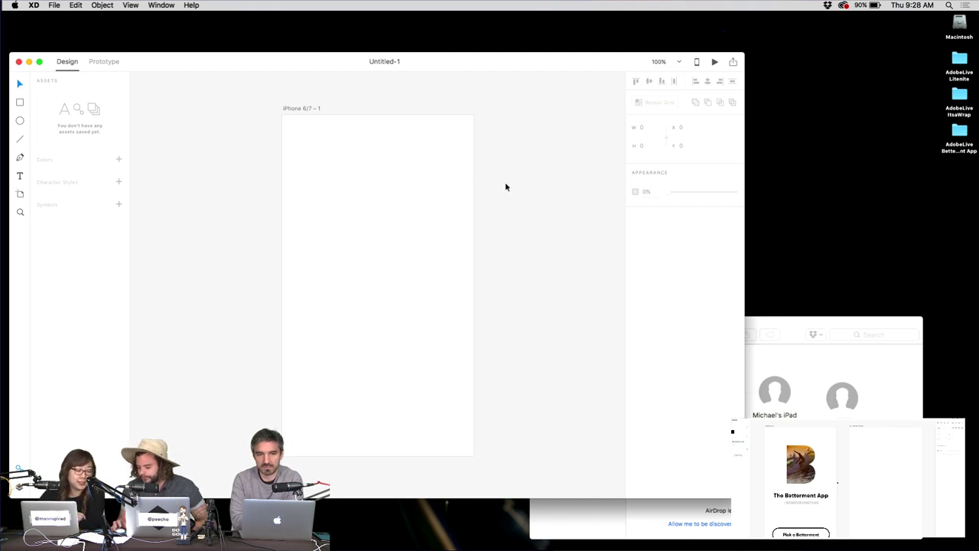
pyautogui.scroll(-2, 512, 199)
pyautogui.hscroll(-2, 512, 199)
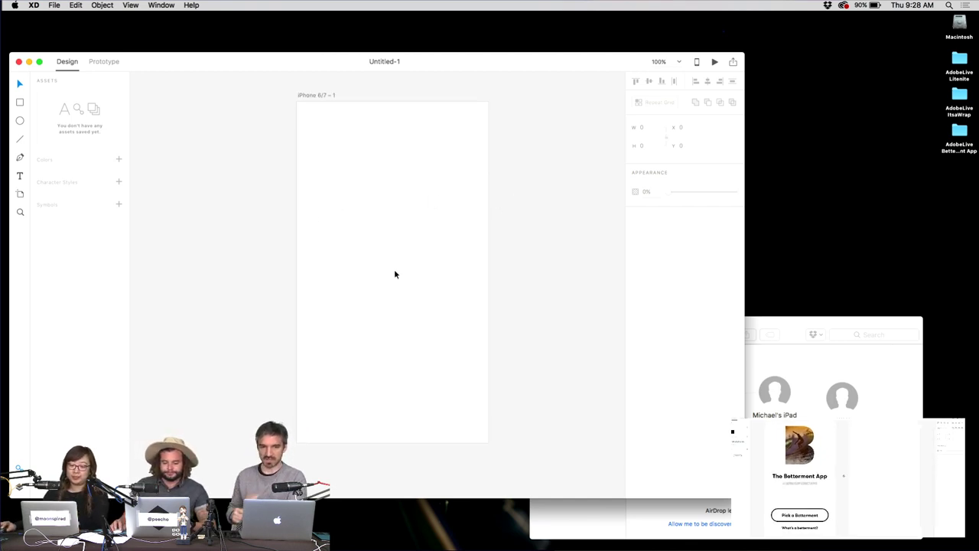
pyautogui.press('r')
pyautogui.press('e')
pyautogui.moveTo(314, 271)
pyautogui.mouseDown()
pyautogui.moveTo(339, 304)
pyautogui.moveTo(356, 291)
pyautogui.mouseUp()
pyautogui.press('super+z')
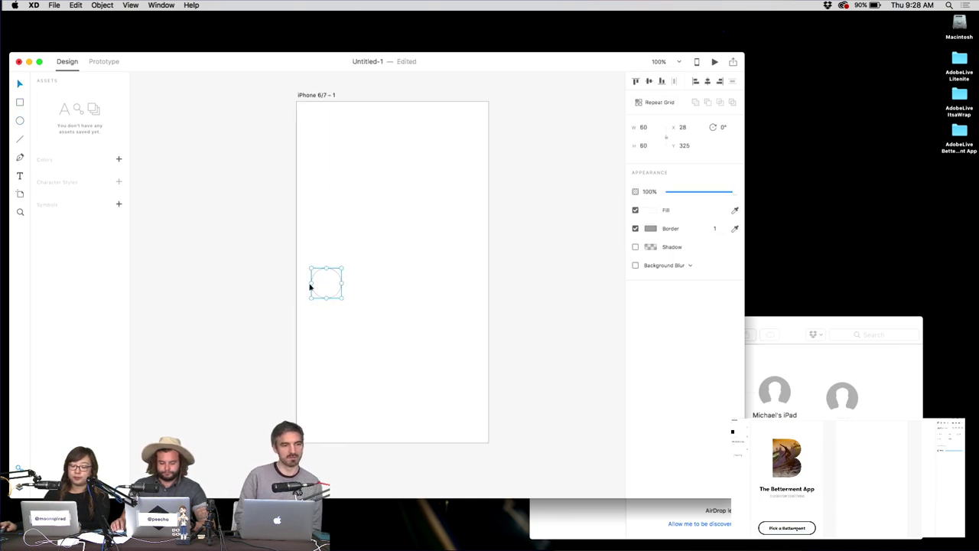
# Remove the shape's border and fill it with pale pink #F0E9E9.
pyautogui.click(635, 227)
pyautogui.click(634, 228)
pyautogui.click(635, 228)
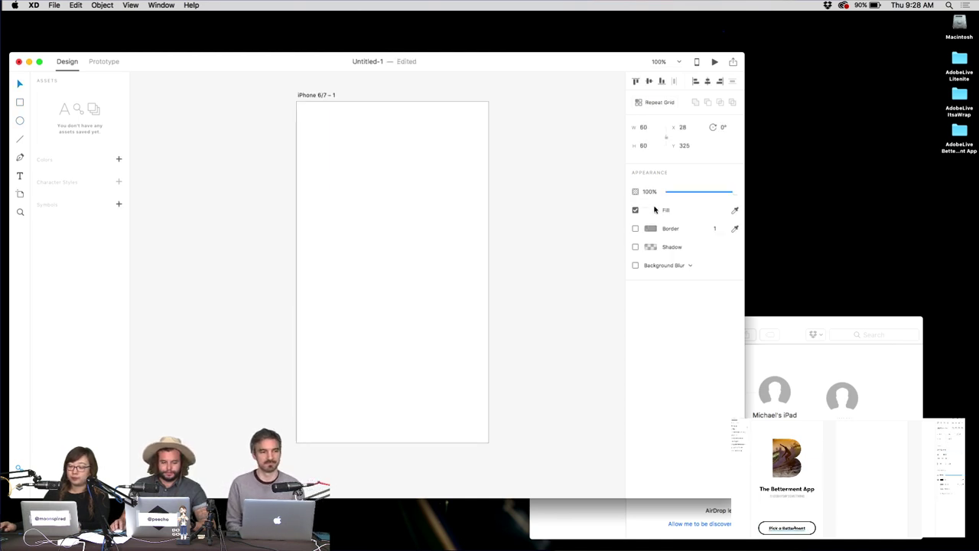
pyautogui.click(650, 210)
pyautogui.moveTo(544, 171); pyautogui.dragTo(530, 155)
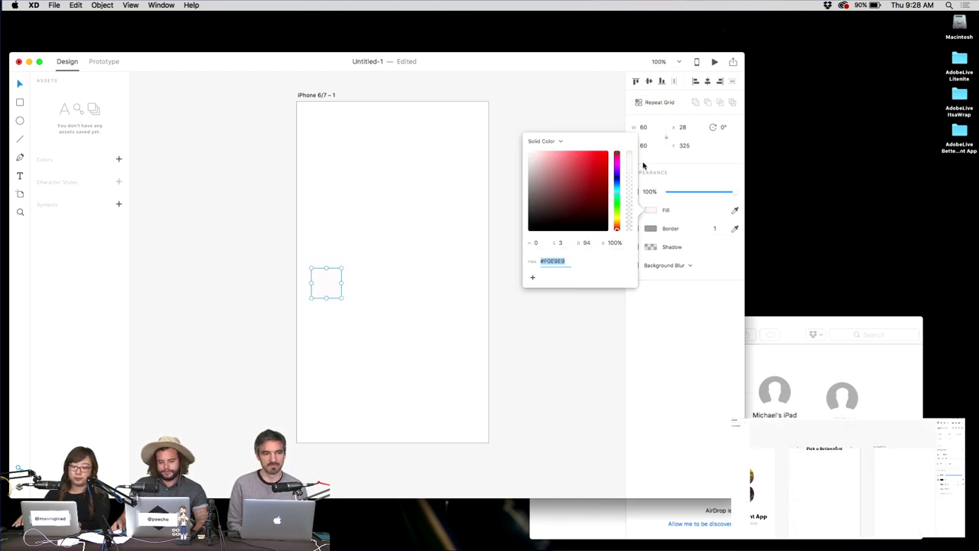
pyautogui.click(523, 106)
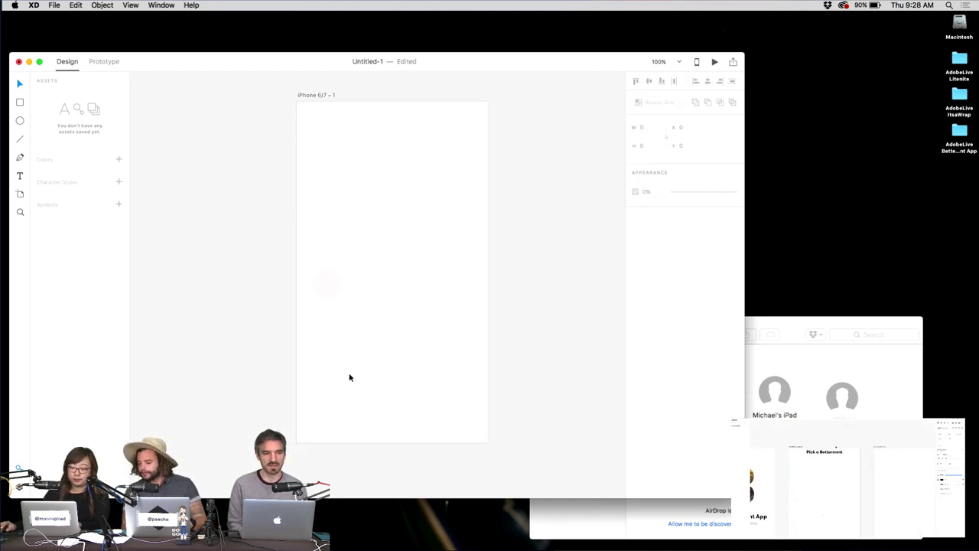
# Try a repeat grid on the pink shape, undo it, and cancel a text object.
pyautogui.click(328, 288)
pyautogui.press('super+r')
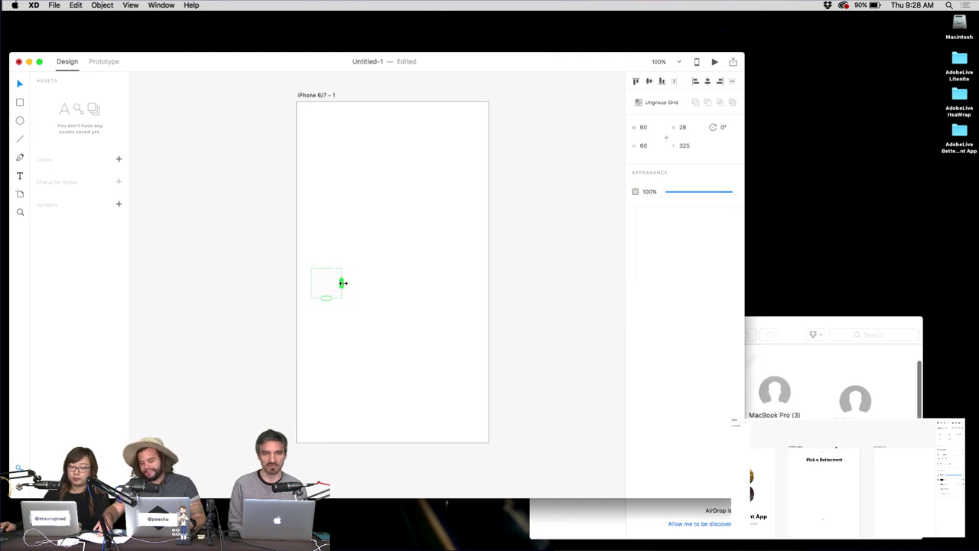
pyautogui.press('super+z')
pyautogui.click(330, 240)
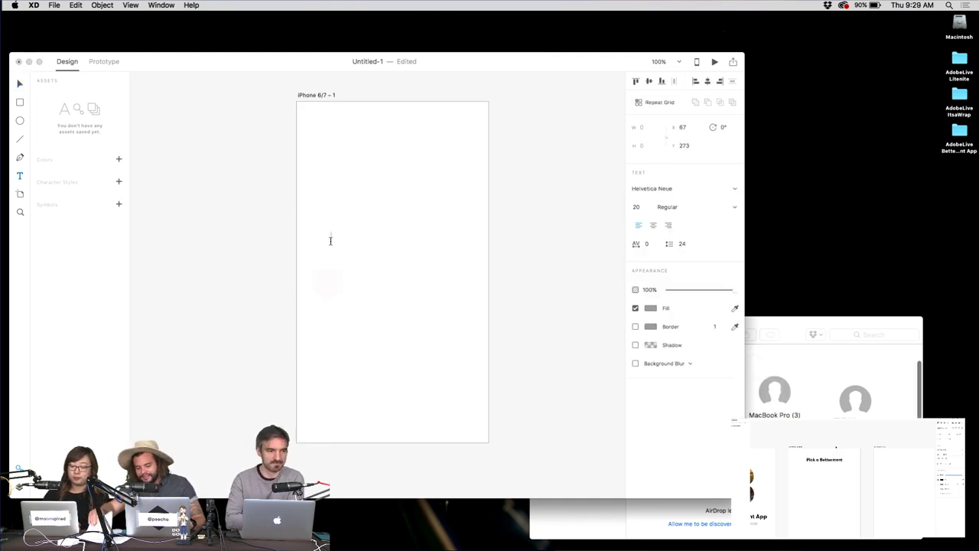
pyautogui.press('Escape')
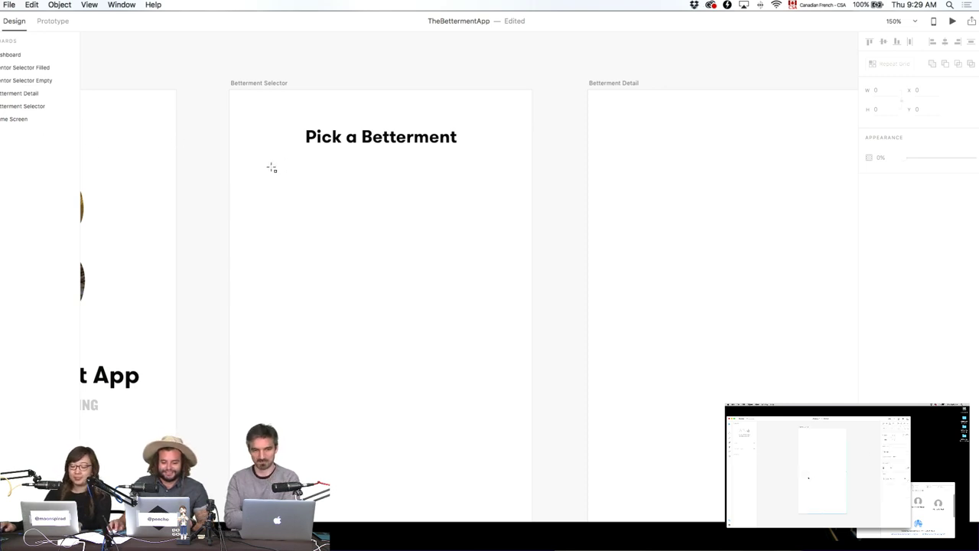
# Draw a 332×40 box under 'Pick a Betterment', centre it horizontally, and set corner radius 100.
pyautogui.moveTo(250, 162)
pyautogui.mouseDown()
pyautogui.moveTo(394, 201)
pyautogui.moveTo(517, 192)
pyautogui.mouseUp()
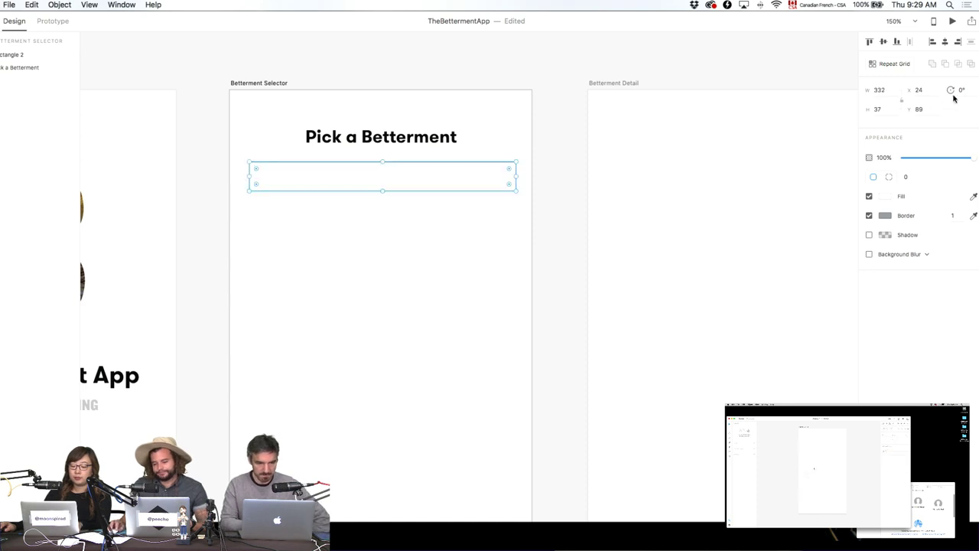
pyautogui.click(884, 112)
pyautogui.write('40')
pyautogui.press('Return')
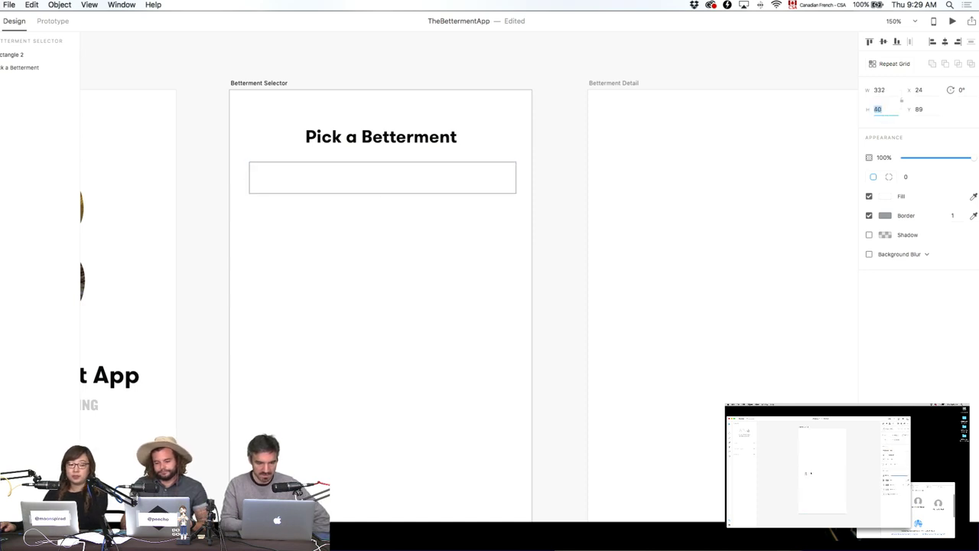
pyautogui.click(449, 250)
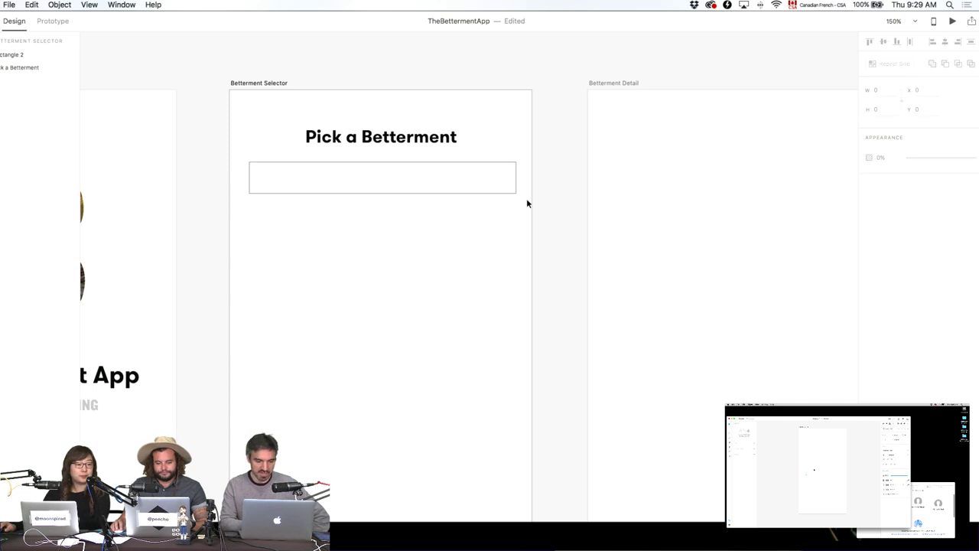
pyautogui.click(465, 174)
pyautogui.click(945, 42)
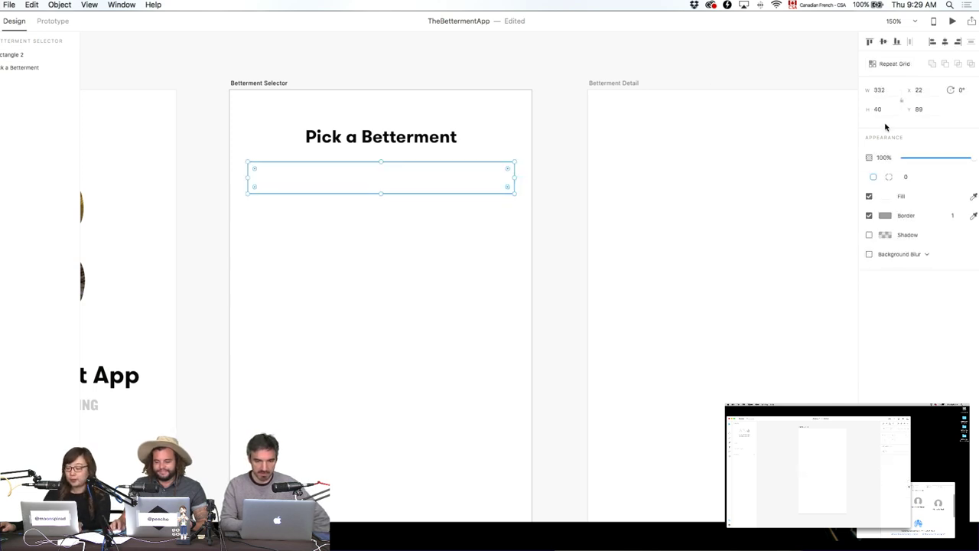
pyautogui.click(907, 177)
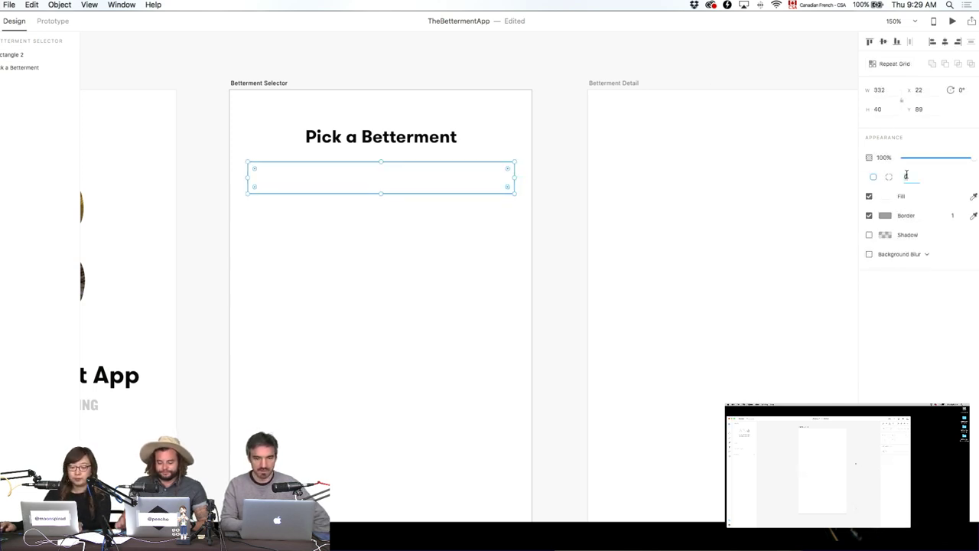
pyautogui.write('100')
pyautogui.press('Return')
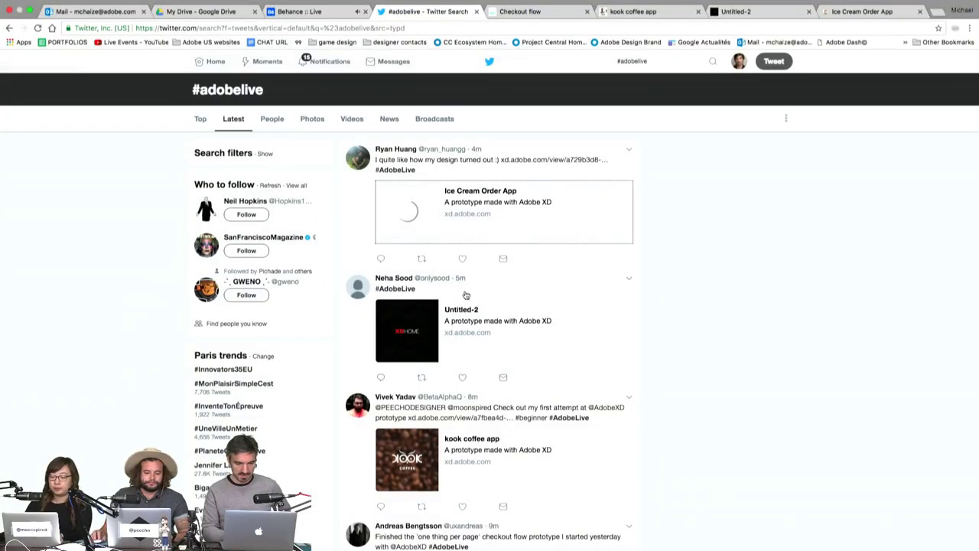
pyautogui.click(765, 11)
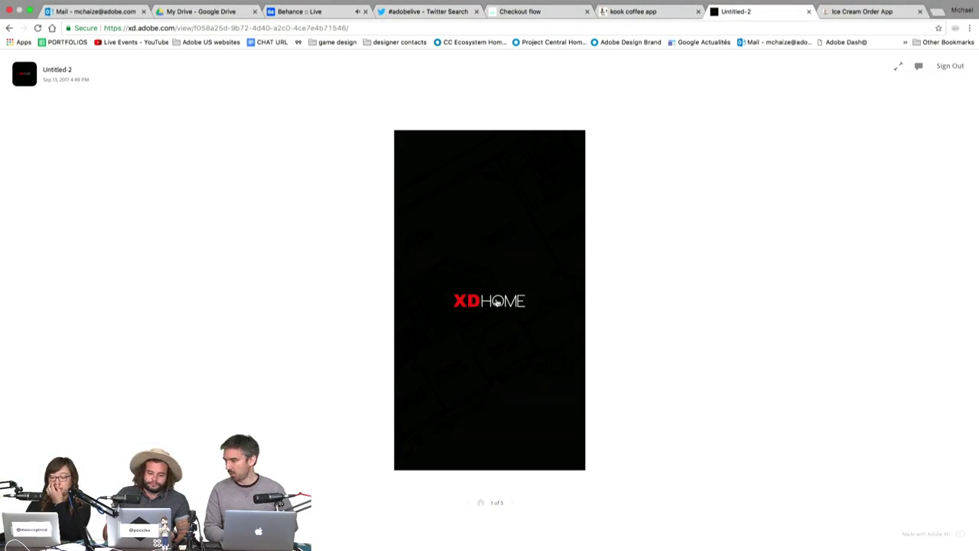
pyautogui.click(497, 303)
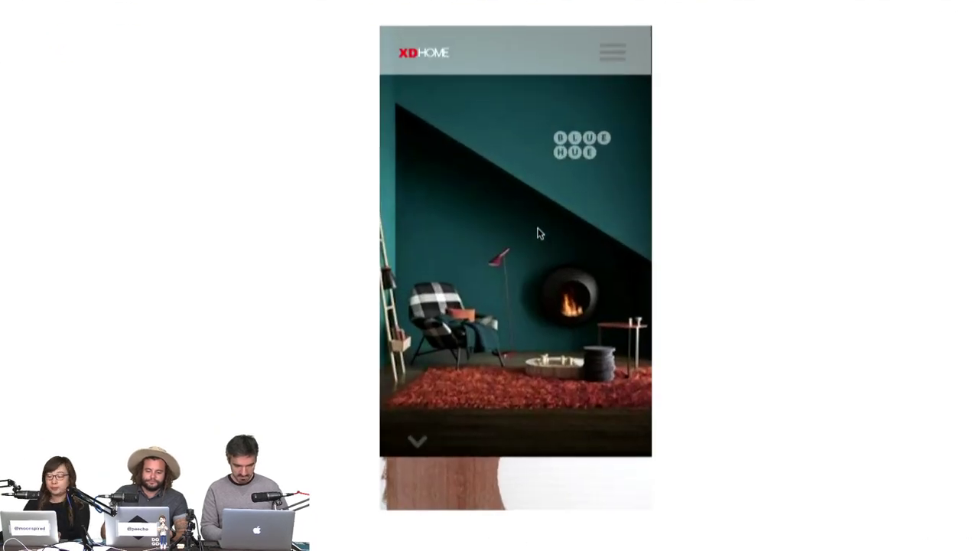
pyautogui.scroll(-3, 505, 277)
pyautogui.scroll(-3, 538, 233)
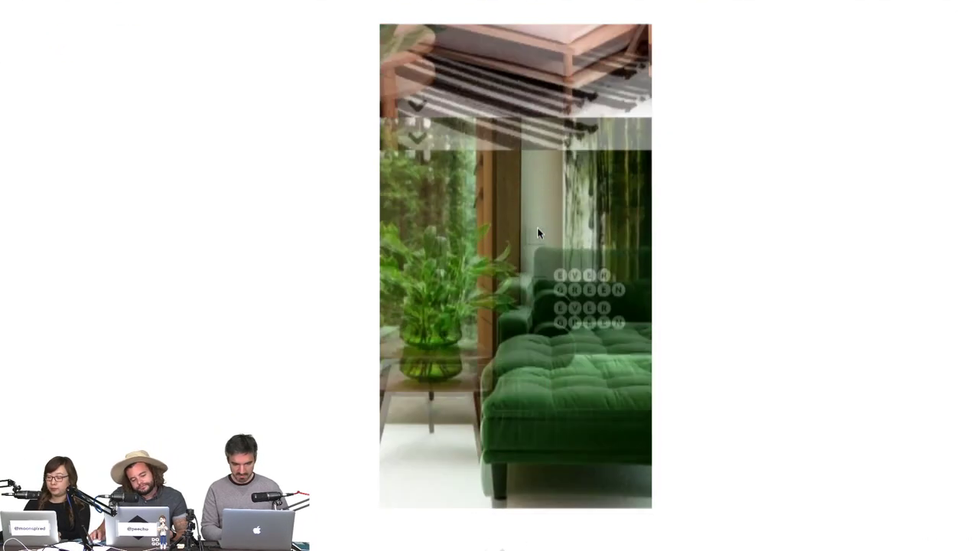
pyautogui.scroll(5, 538, 233)
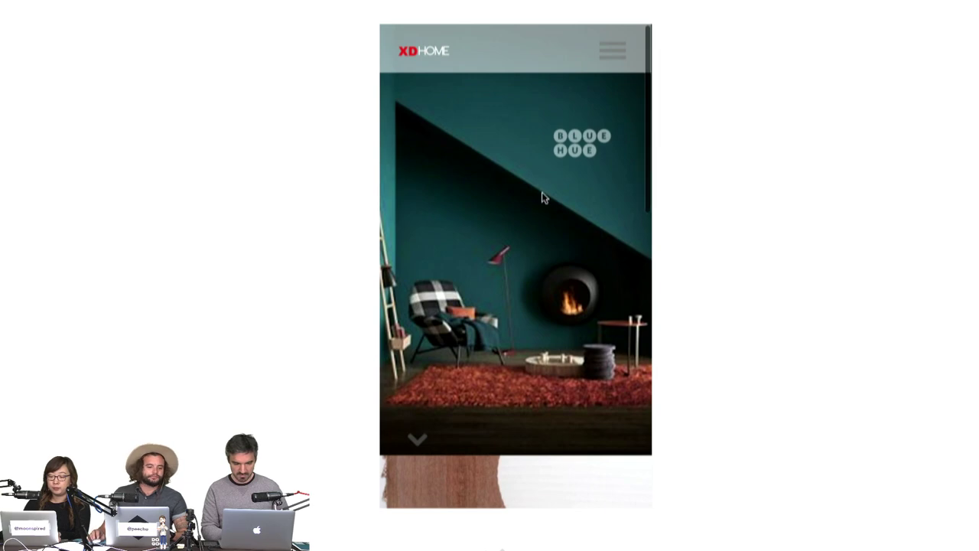
pyautogui.scroll(-3, 542, 192)
pyautogui.scroll(3, 544, 182)
pyautogui.scroll(-10, 517, 275)
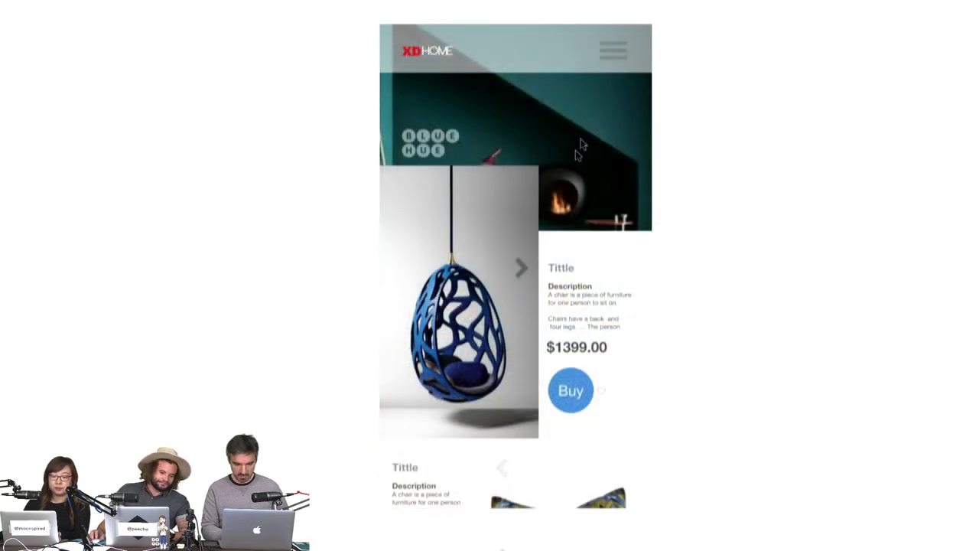
pyautogui.scroll(-6, 517, 275)
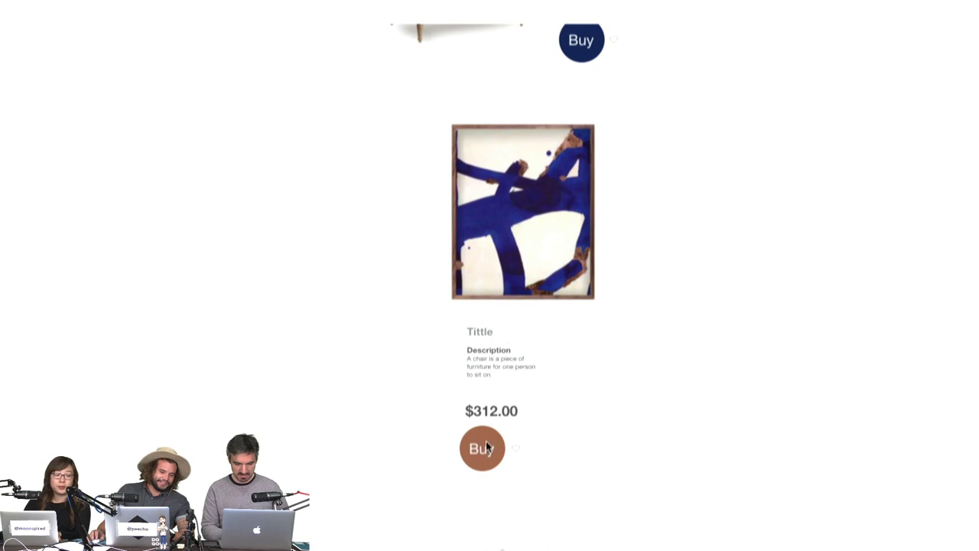
pyautogui.click(486, 446)
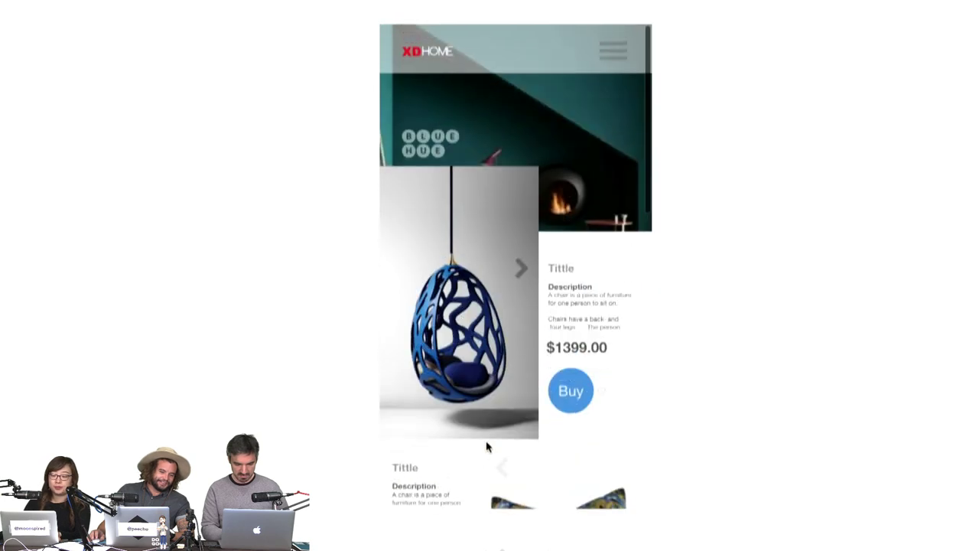
pyautogui.click(575, 395)
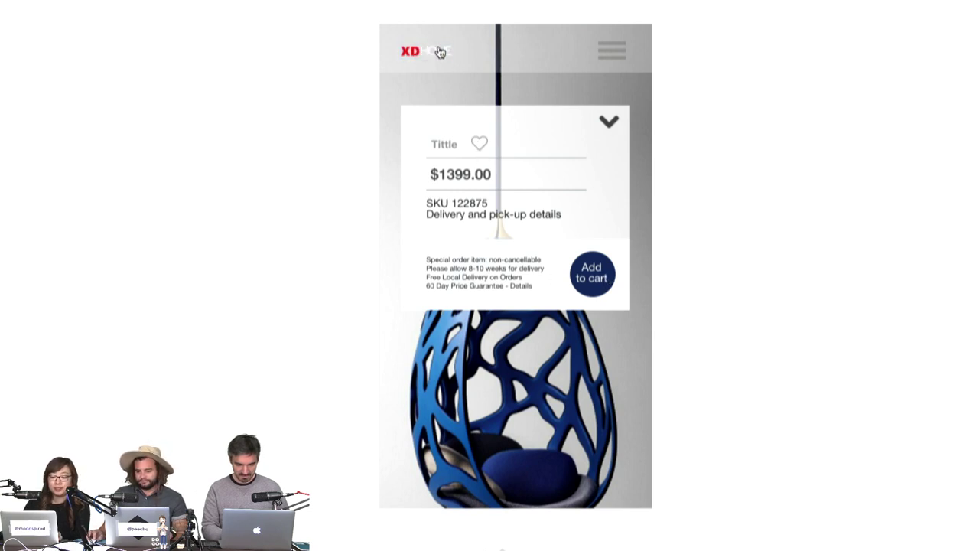
pyautogui.click(406, 50)
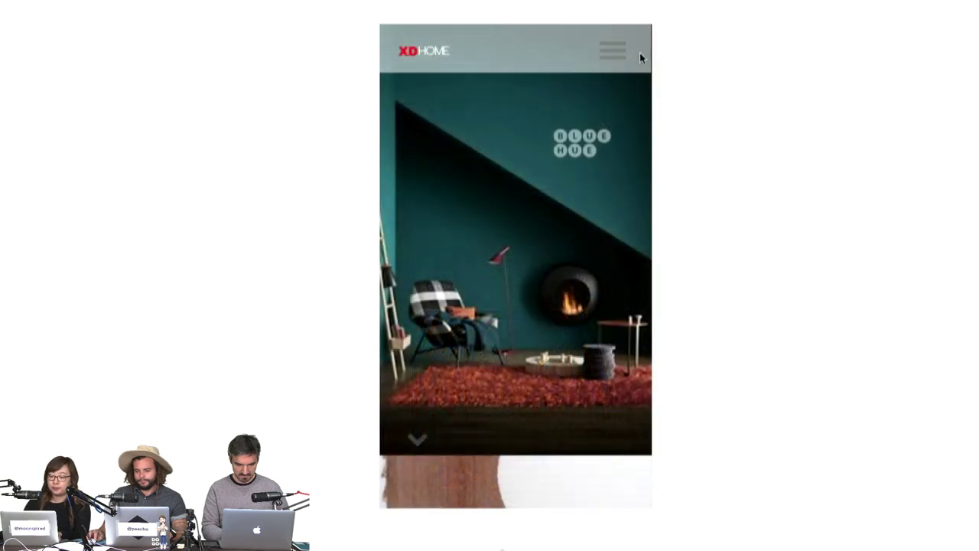
pyautogui.click(618, 54)
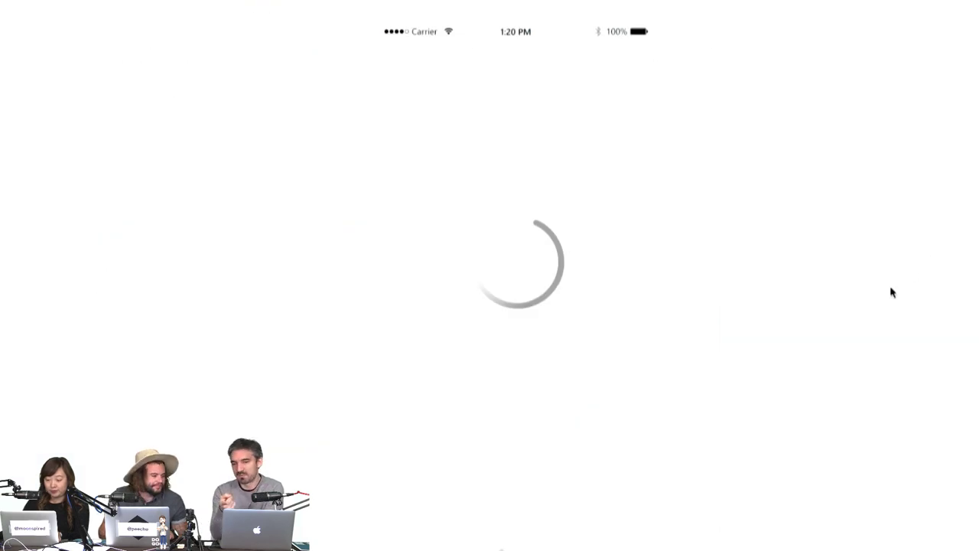
# Run the Ice Cream Order App prototype, try the S'more flavors, and add it to the cart.
pyautogui.click(550, 253)
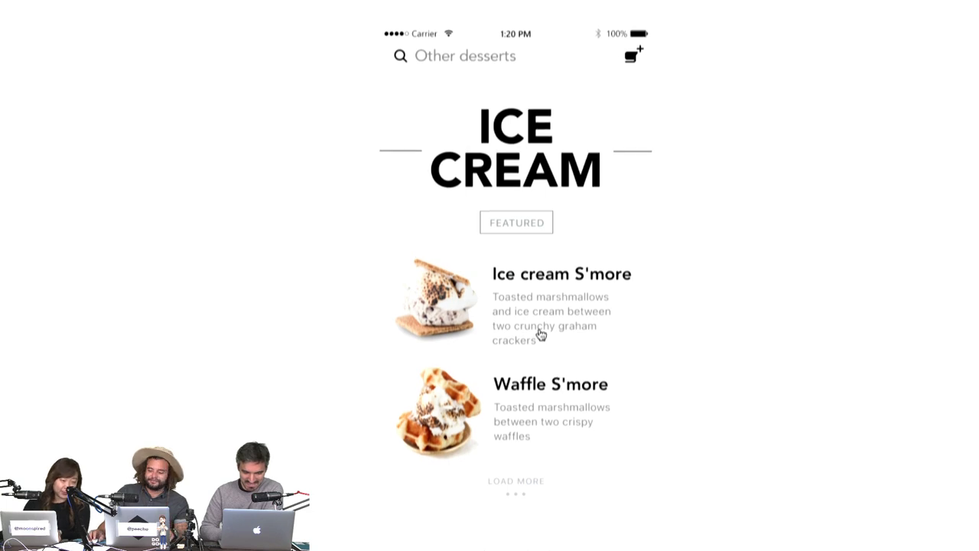
pyautogui.click(574, 307)
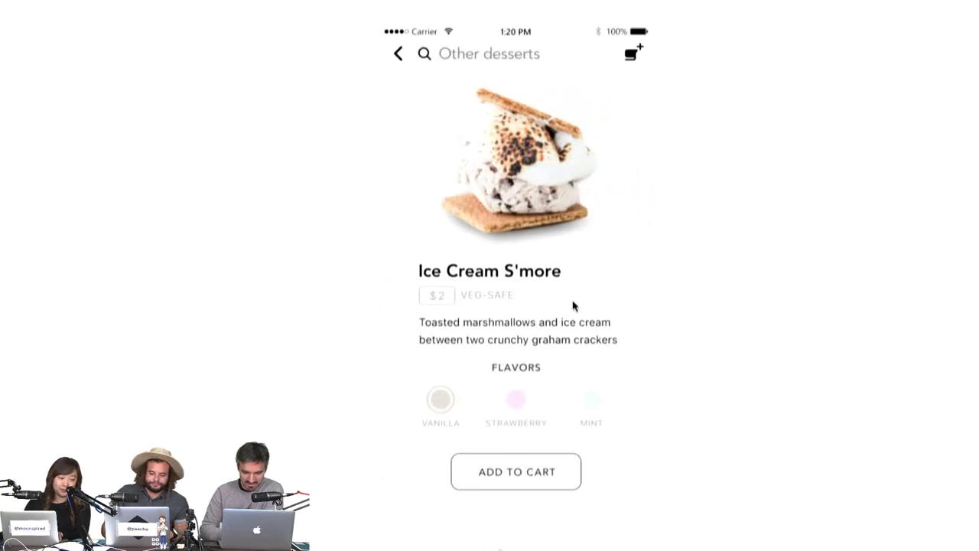
pyautogui.click(483, 401)
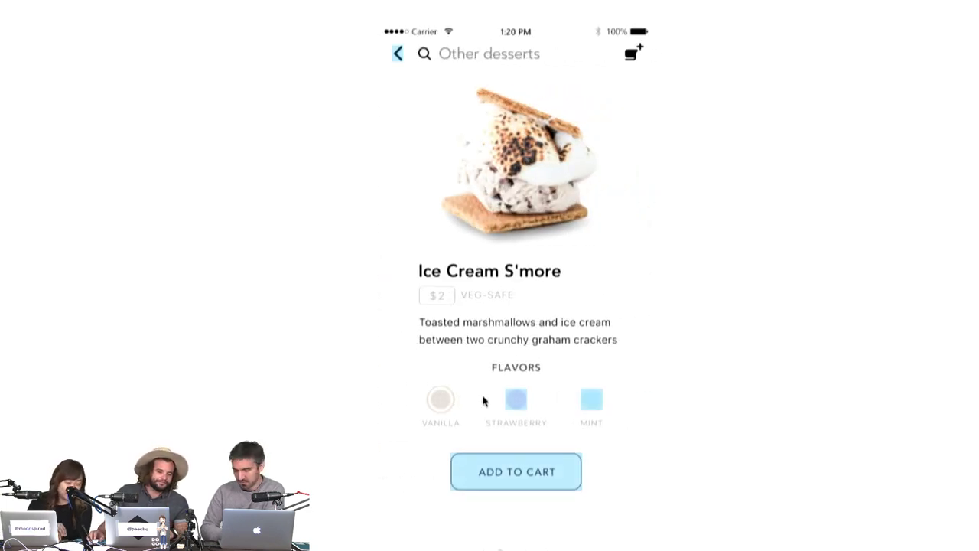
pyautogui.click(515, 399)
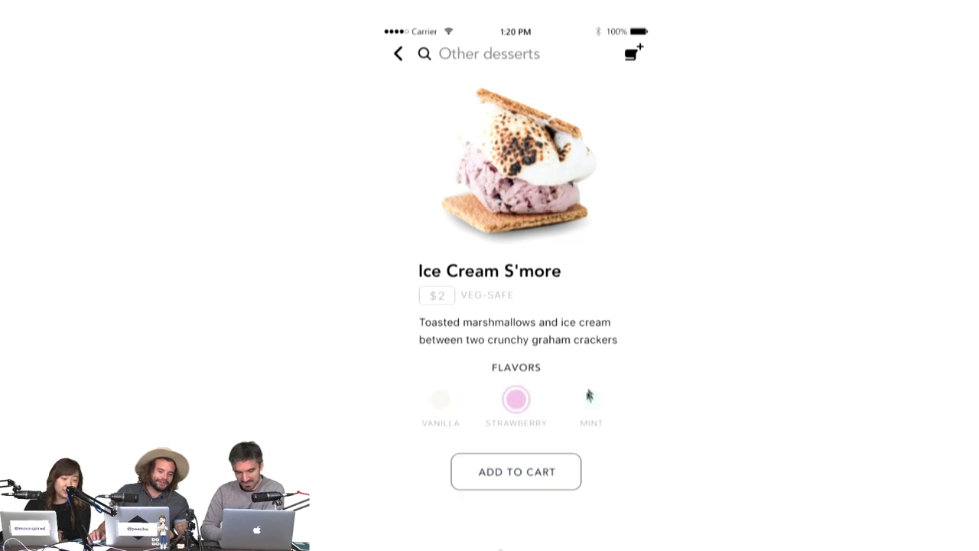
pyautogui.click(589, 396)
pyautogui.click(517, 400)
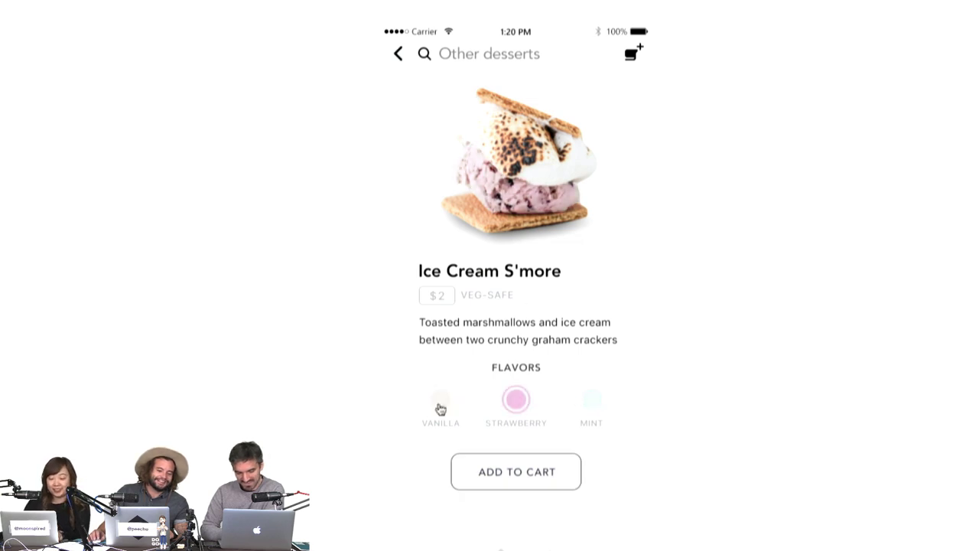
pyautogui.click(440, 406)
pyautogui.click(525, 475)
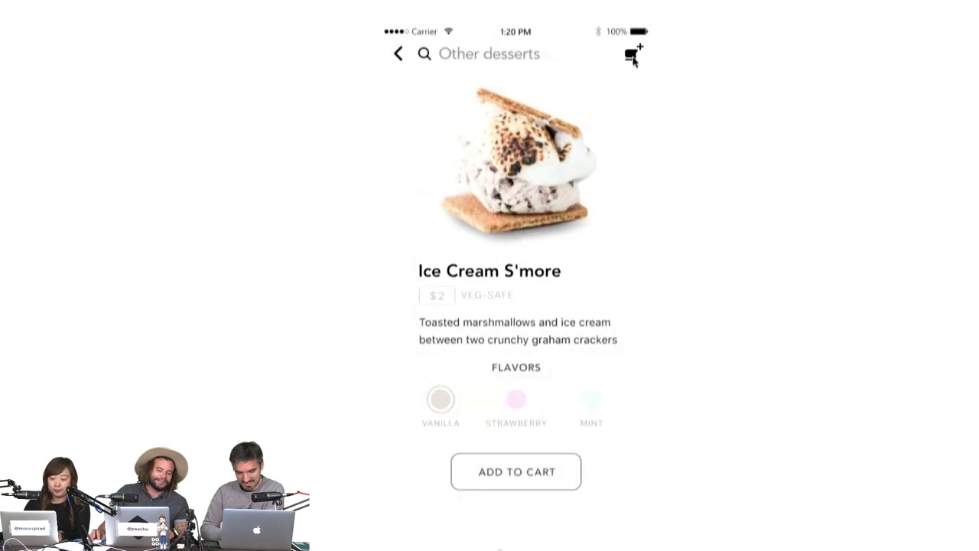
# Return to the list, open Waffle S'more, and add it to the cart.
pyautogui.click(605, 97)
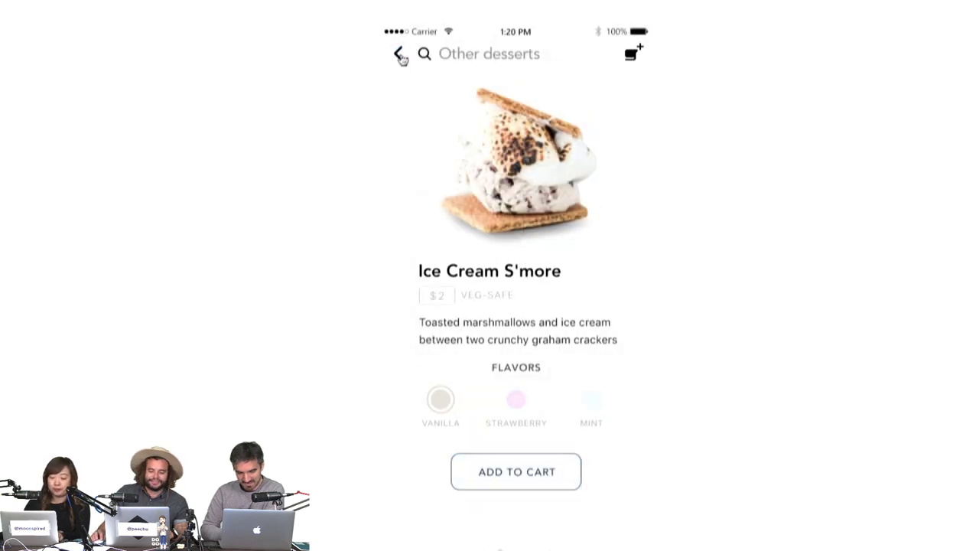
pyautogui.click(401, 57)
pyautogui.click(532, 402)
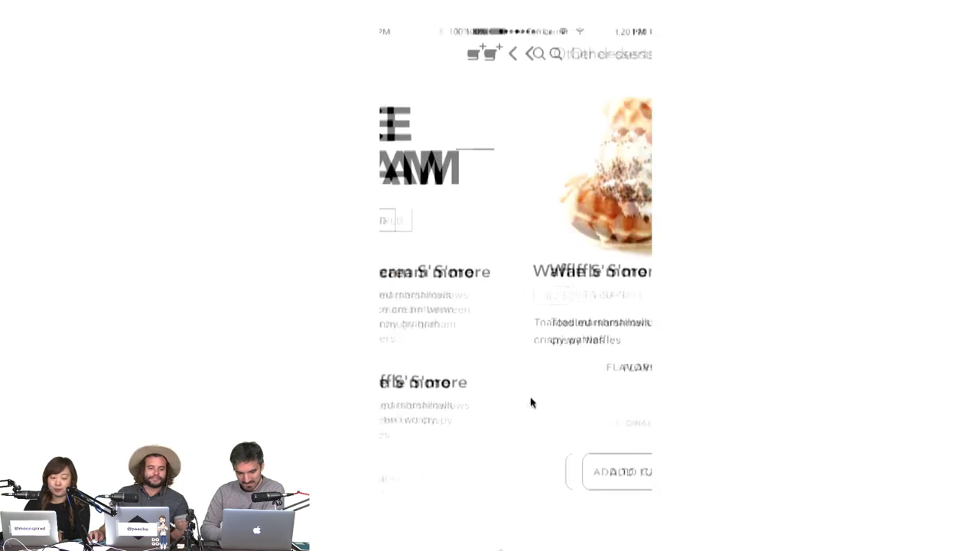
pyautogui.click(528, 478)
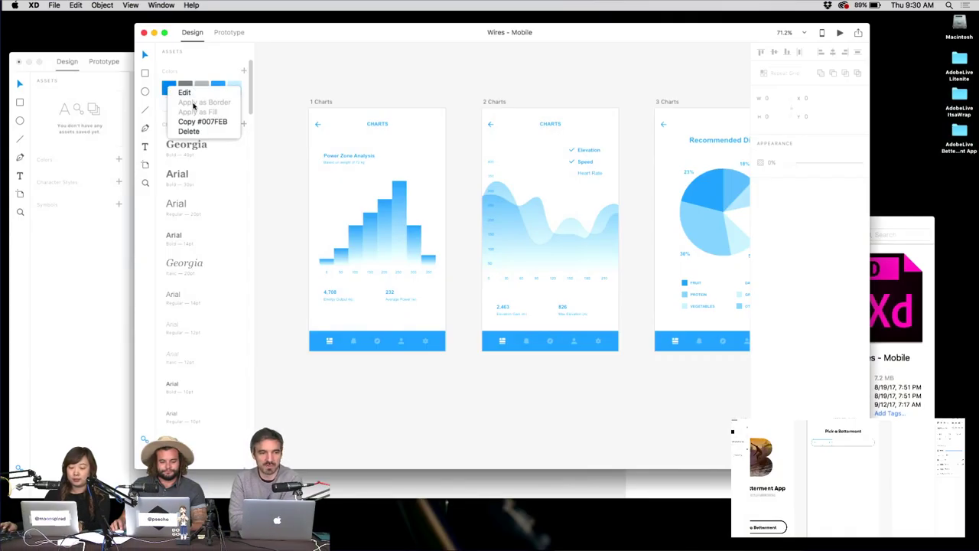
# Glance at the asset colour editor, then save the Wires - Mobile document.
pyautogui.click(201, 92)
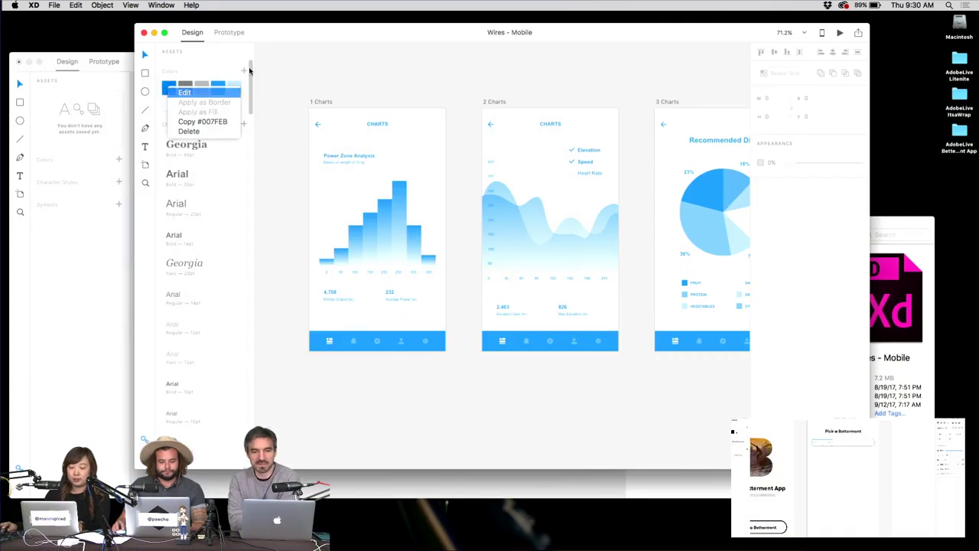
pyautogui.click(395, 61)
pyautogui.scroll(-8, 391, 87)
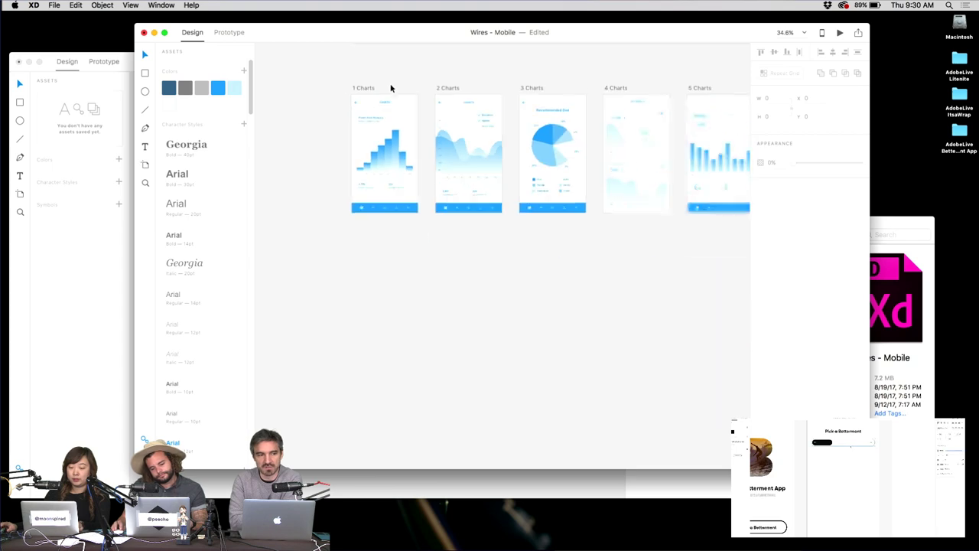
pyautogui.scroll(-5, 436, 232)
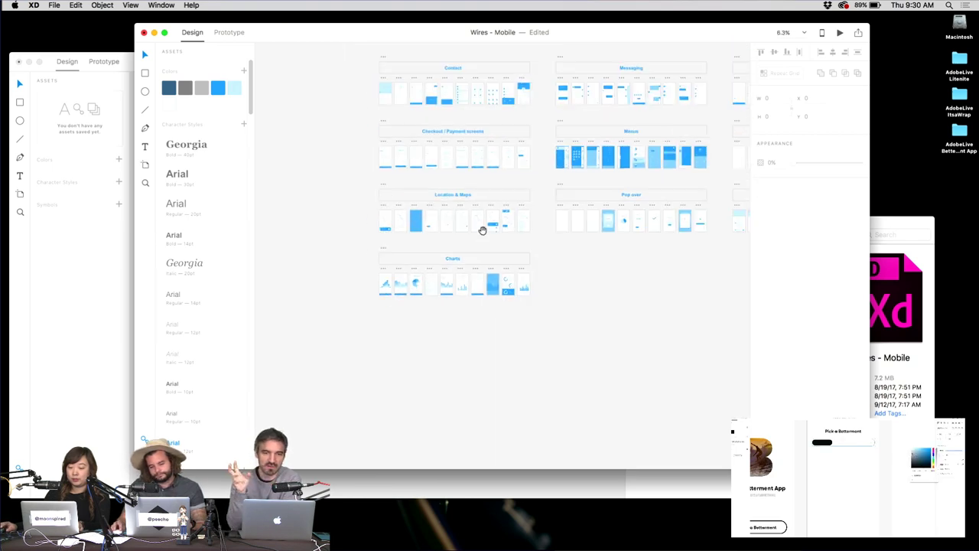
pyautogui.press('super+s')
# Change the blue swatch to #18232C, then undo to keep the original blue.
pyautogui.scroll(-4, 555, 313)
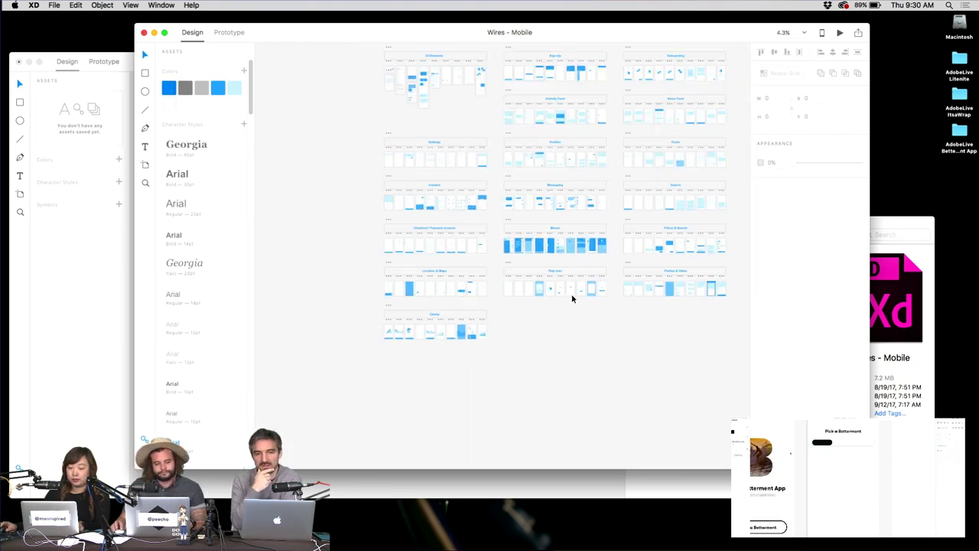
pyautogui.rightClick(214, 88)
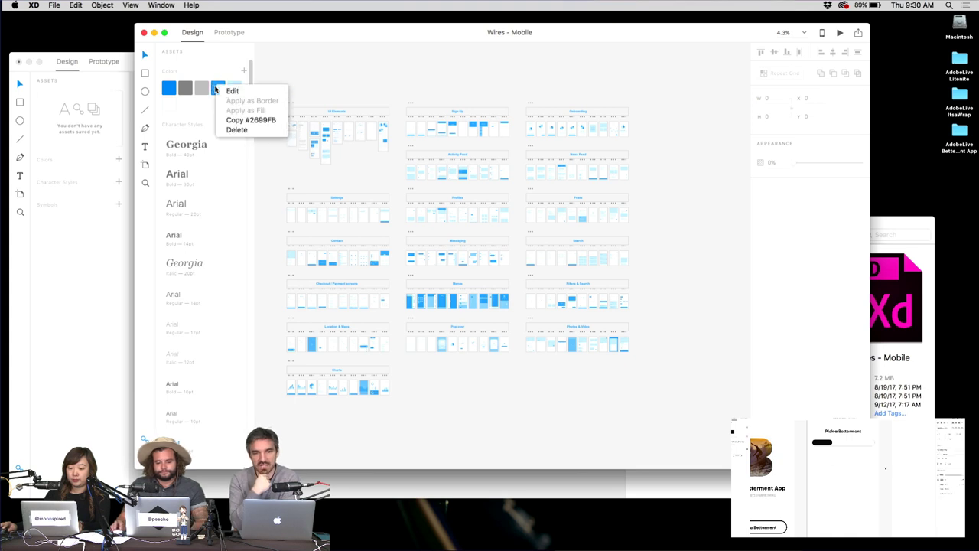
pyautogui.click(229, 90)
pyautogui.moveTo(307, 79); pyautogui.dragTo(274, 102)
pyautogui.press('Return')
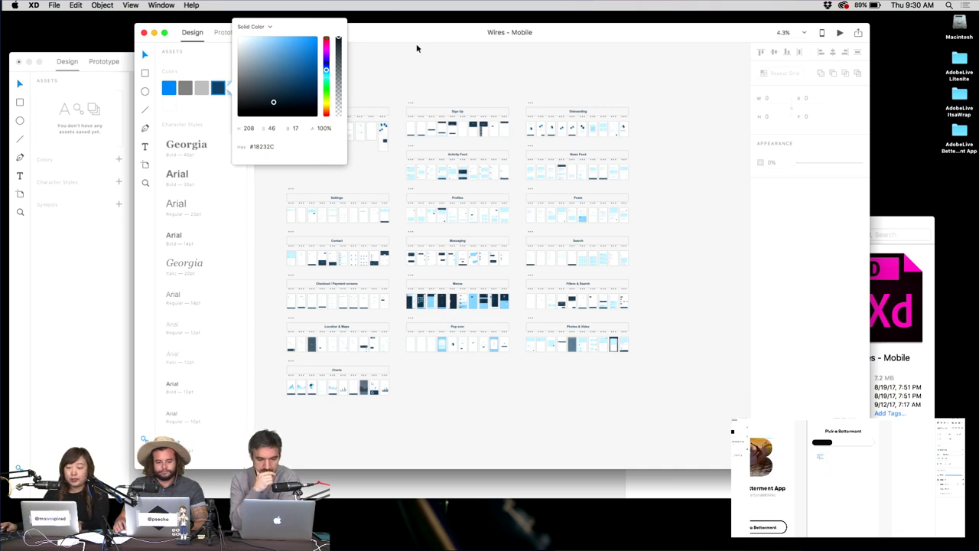
pyautogui.press('super+z')
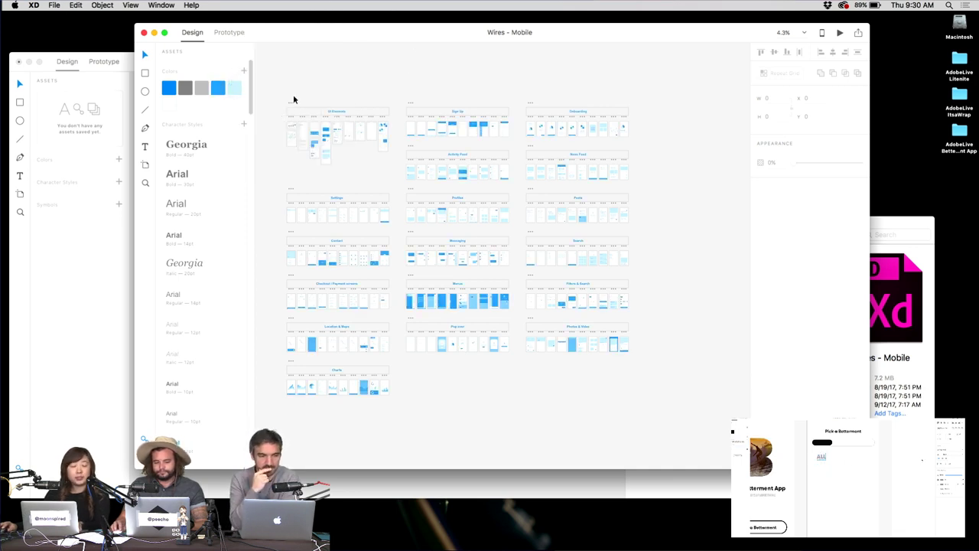
# Open Wires - Web by dragging it from the Wires folder into Adobe XD.
pyautogui.hscroll(2, 414, 72)
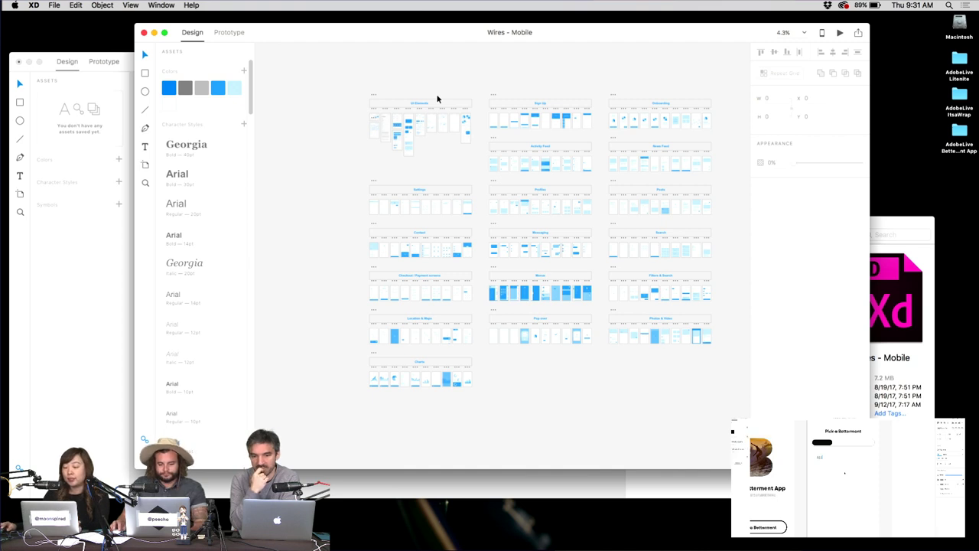
pyautogui.moveTo(461, 81); pyautogui.dragTo(425, 75)
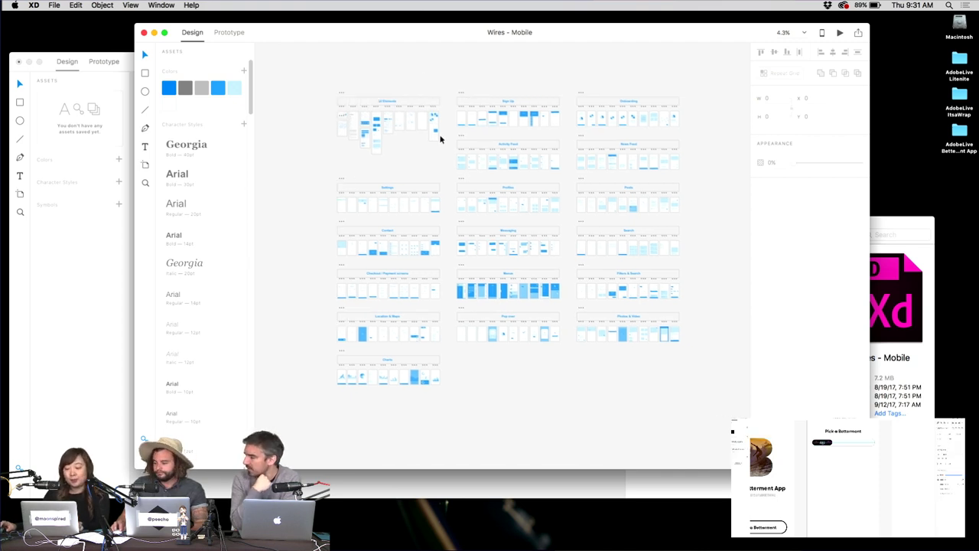
pyautogui.scroll(2, 439, 139)
pyautogui.moveTo(490, 68); pyautogui.dragTo(473, 67)
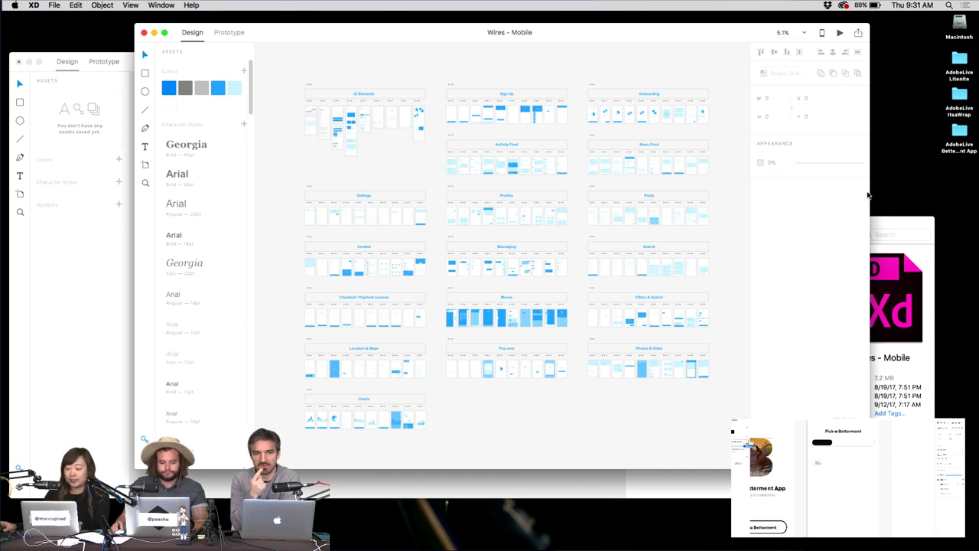
pyautogui.moveTo(876, 225); pyautogui.dragTo(874, 186)
pyautogui.click(764, 219)
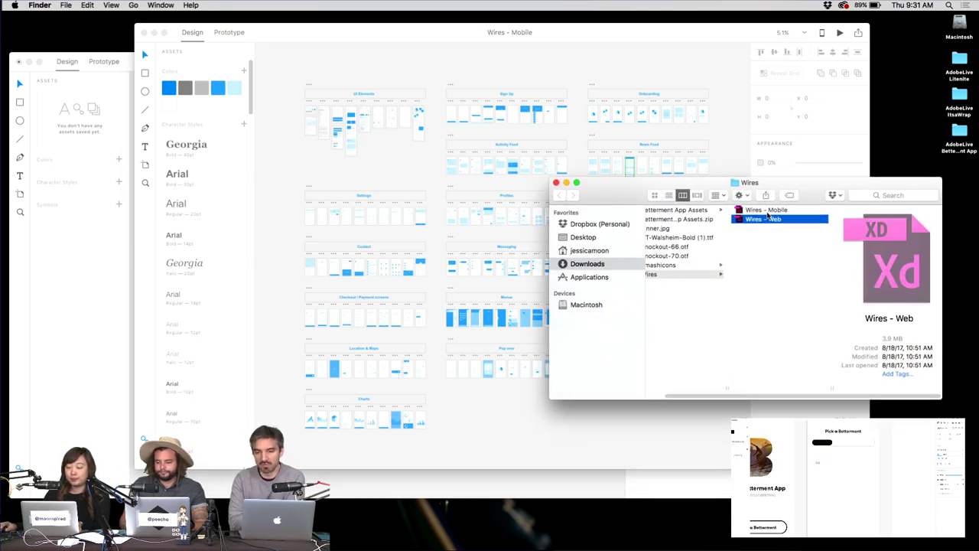
pyautogui.moveTo(764, 218); pyautogui.dragTo(610, 191)
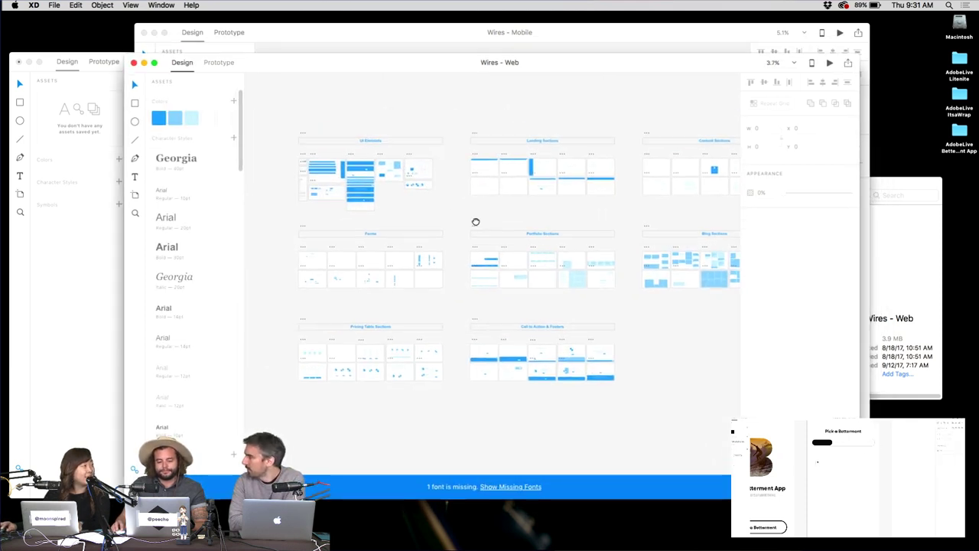
pyautogui.scroll(5, 409, 192)
pyautogui.moveTo(406, 186); pyautogui.dragTo(608, 293)
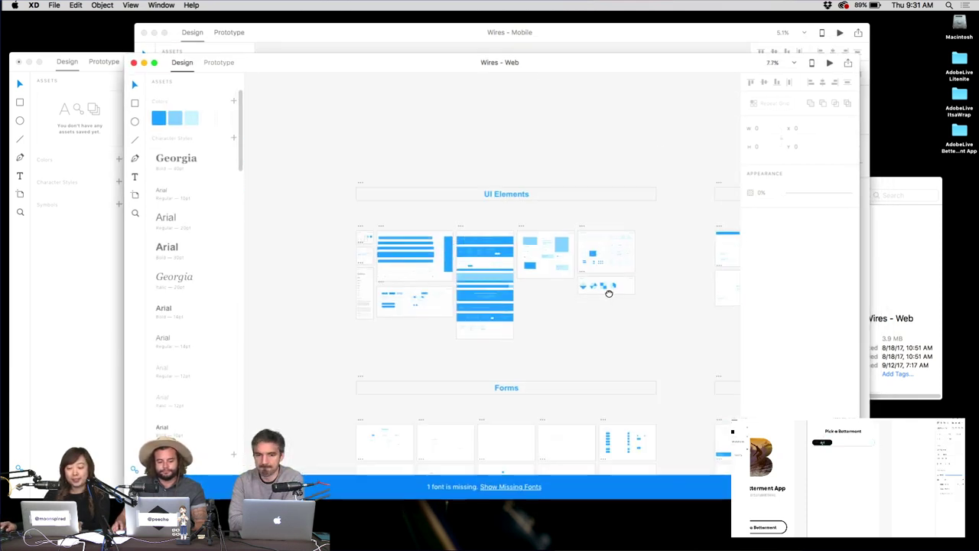
pyautogui.scroll(1, 609, 293)
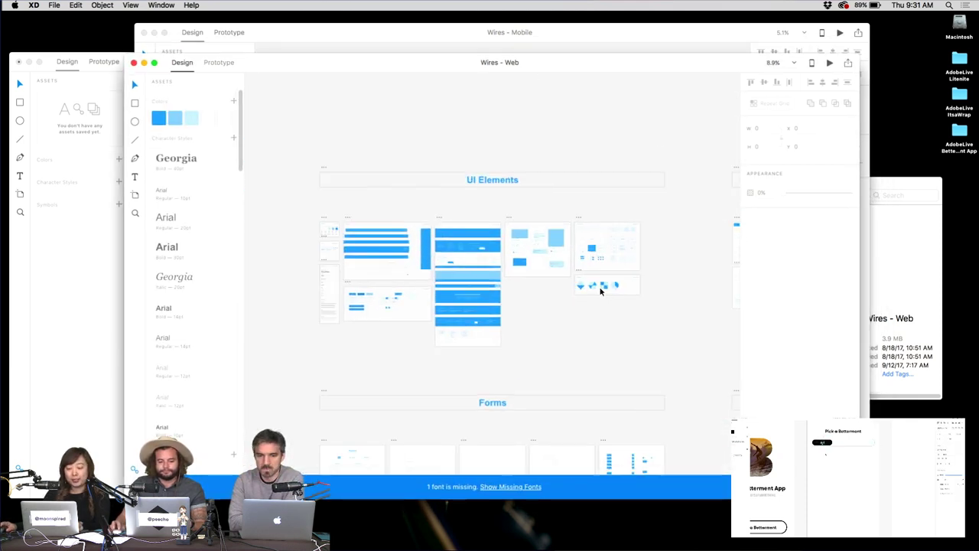
pyautogui.scroll(4, 465, 226)
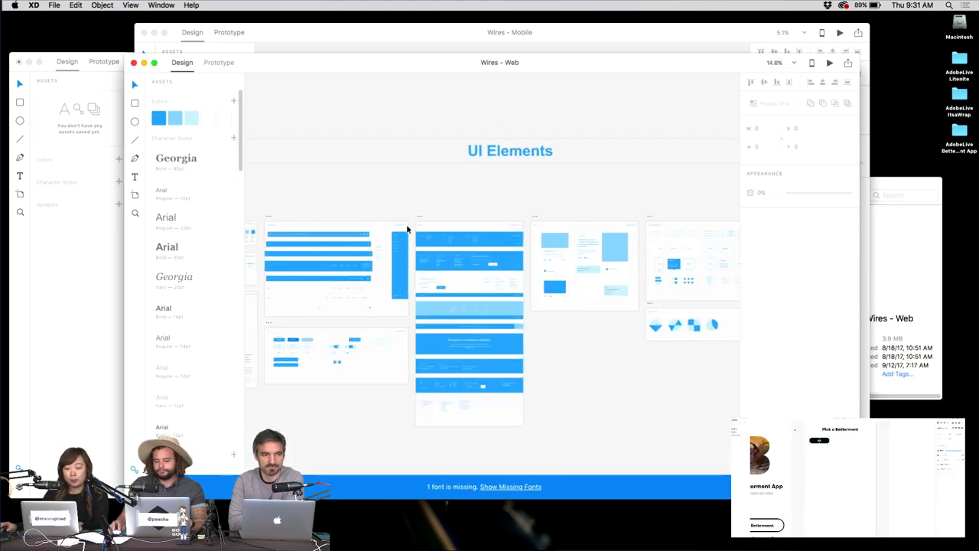
pyautogui.press('super+1')
pyautogui.scroll(3, 481, 268)
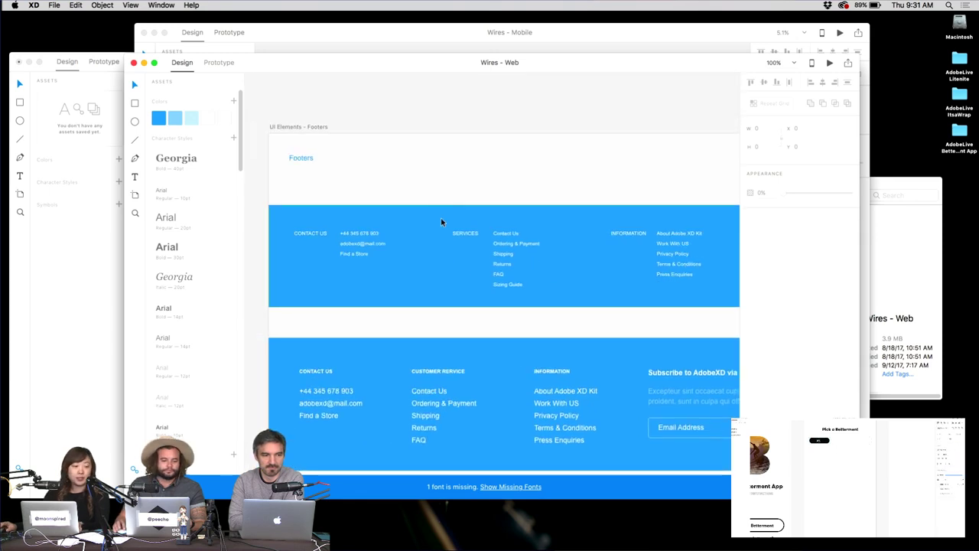
pyautogui.moveTo(586, 230); pyautogui.dragTo(406, 112)
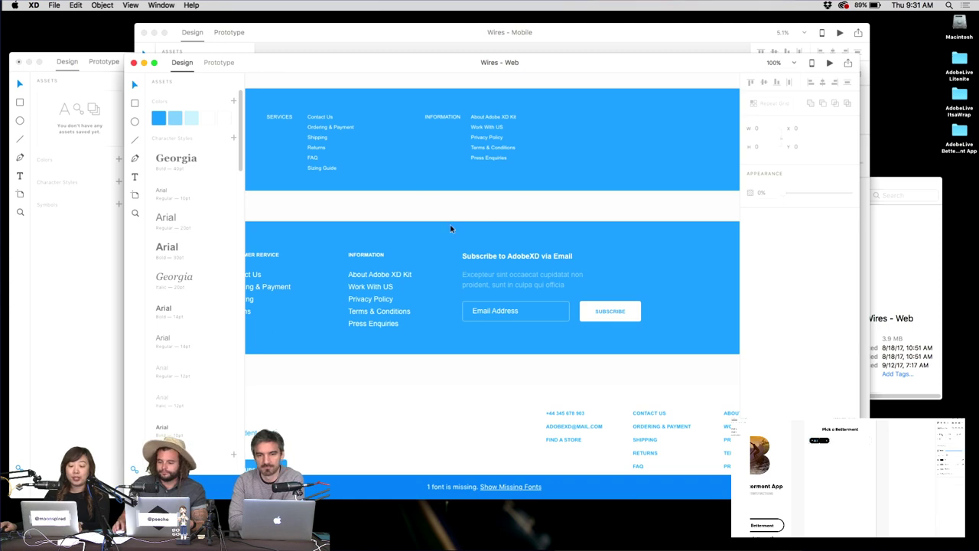
pyautogui.scroll(-10, 450, 228)
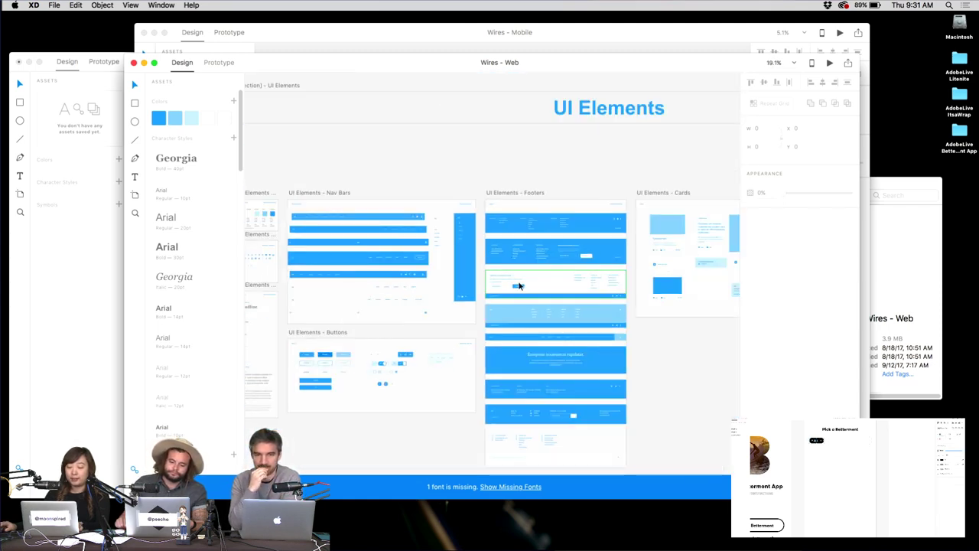
pyautogui.scroll(-10, 518, 285)
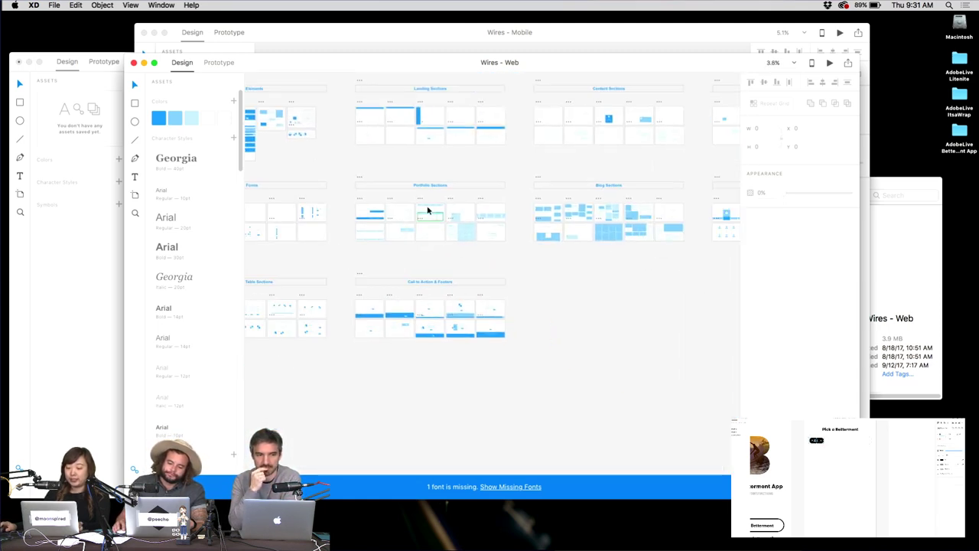
pyautogui.scroll(5, 427, 210)
pyautogui.hscroll(10, 600, 189)
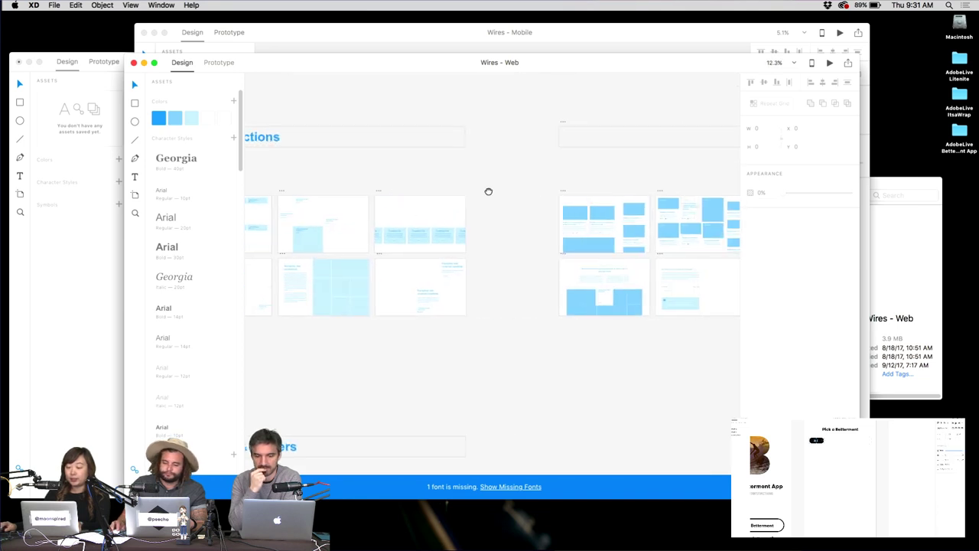
# Close the Wires - Web document window.
pyautogui.click(135, 64)
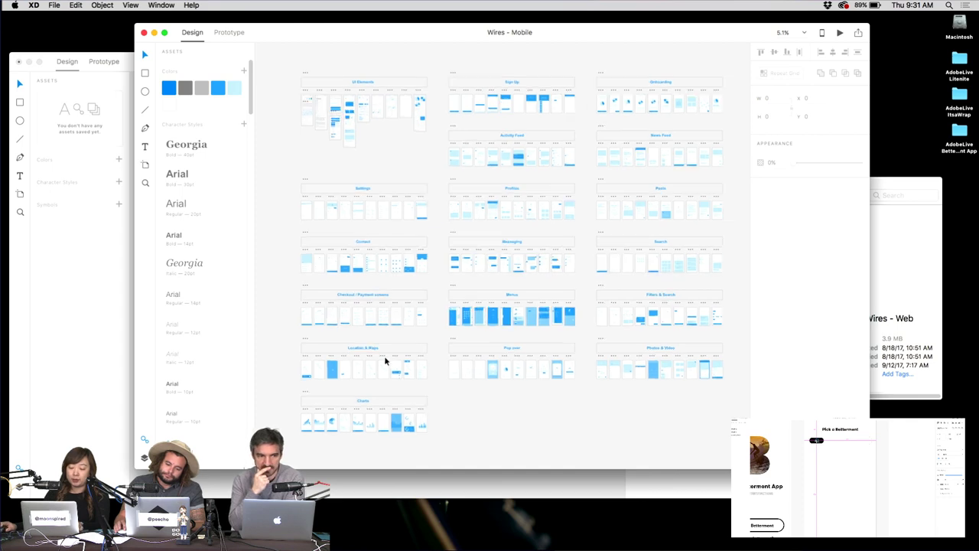
pyautogui.scroll(3, 384, 360)
pyautogui.scroll(6, 480, 280)
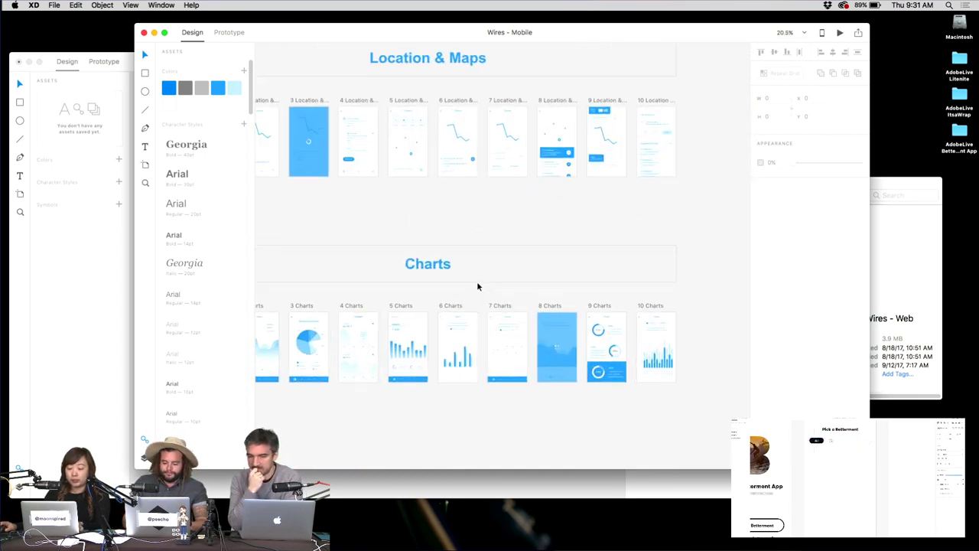
pyautogui.scroll(5, 632, 323)
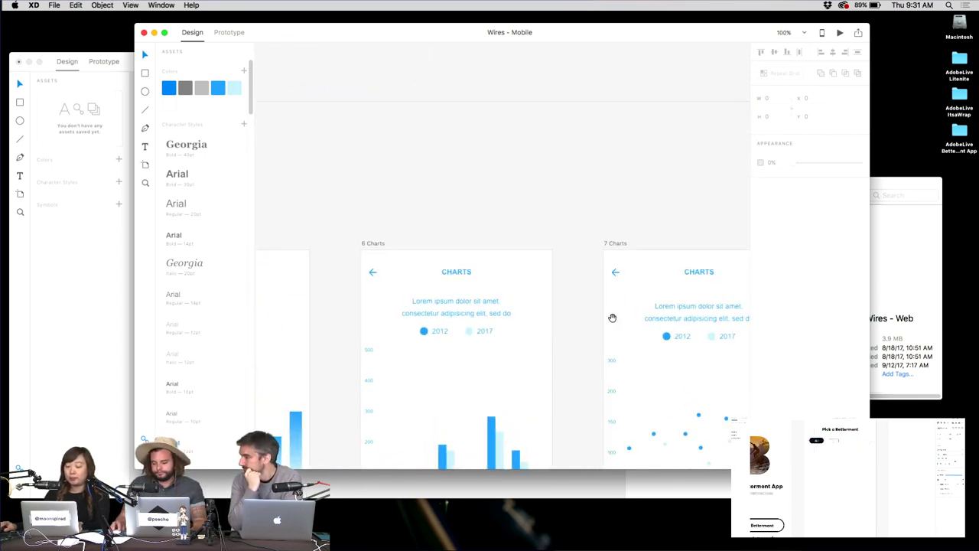
# Pan through the 7, 8, 9 and 10 Charts artboards of Wires - Mobile.
pyautogui.moveTo(612, 317); pyautogui.dragTo(422, 130)
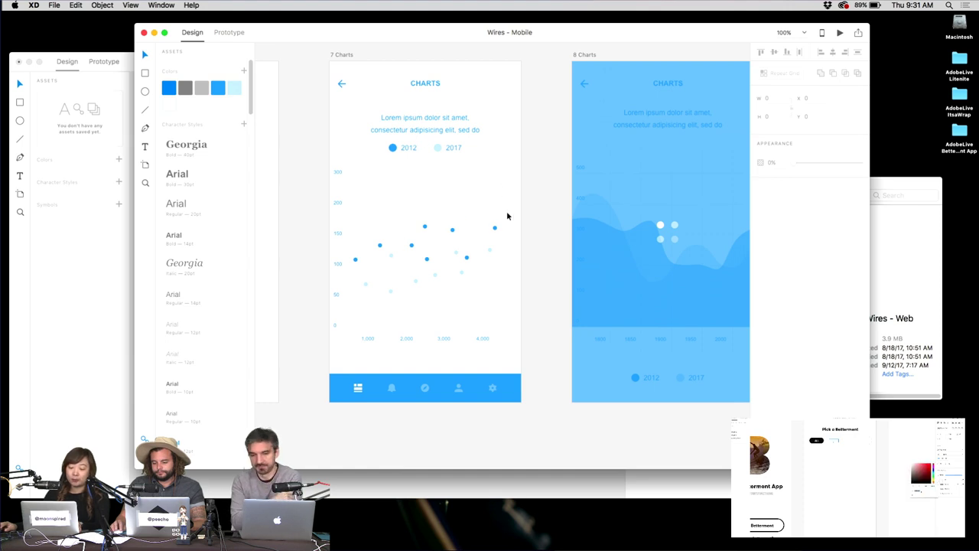
pyautogui.moveTo(608, 164); pyautogui.dragTo(361, 169)
pyautogui.moveTo(575, 158); pyautogui.dragTo(454, 168)
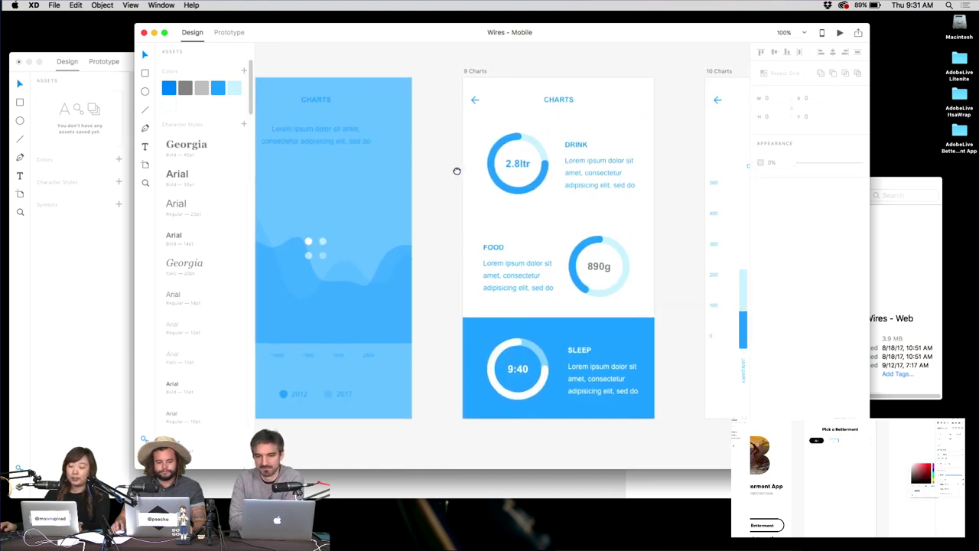
pyautogui.moveTo(601, 136); pyautogui.dragTo(370, 167)
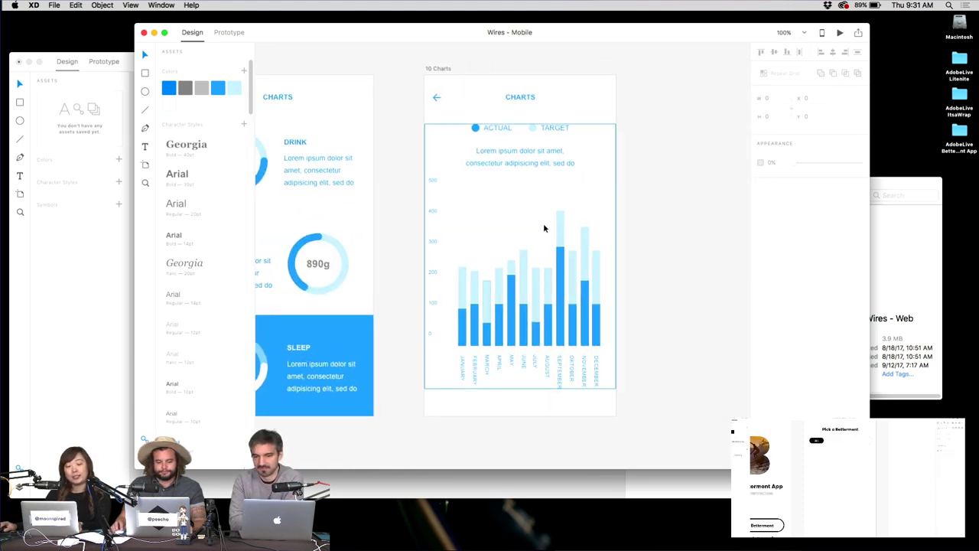
pyautogui.scroll(-10, 458, 329)
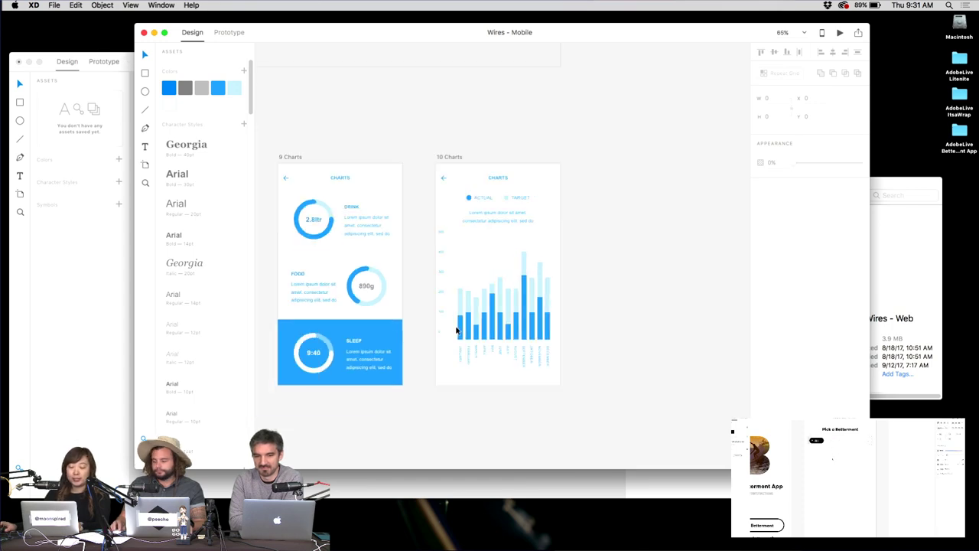
pyautogui.scroll(-10, 454, 330)
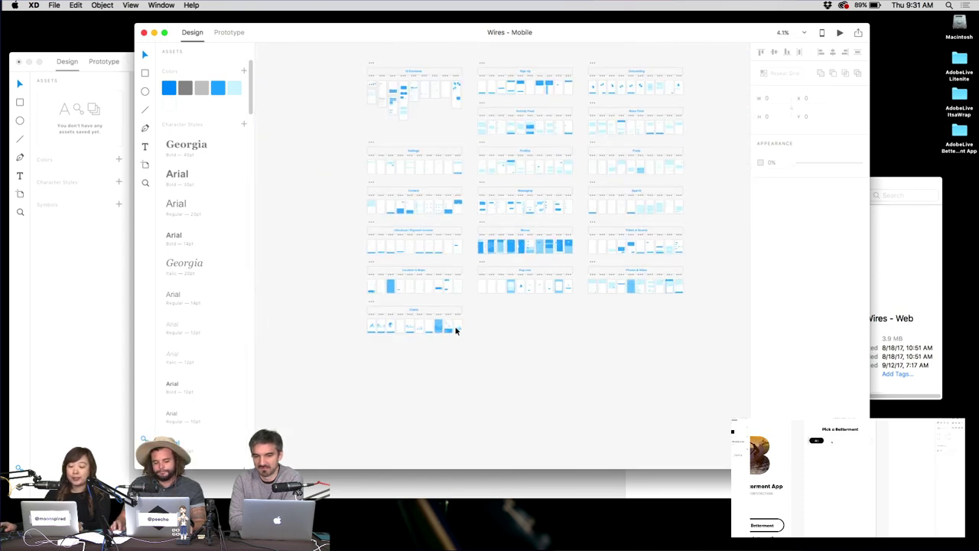
pyautogui.scroll(1, 436, 289)
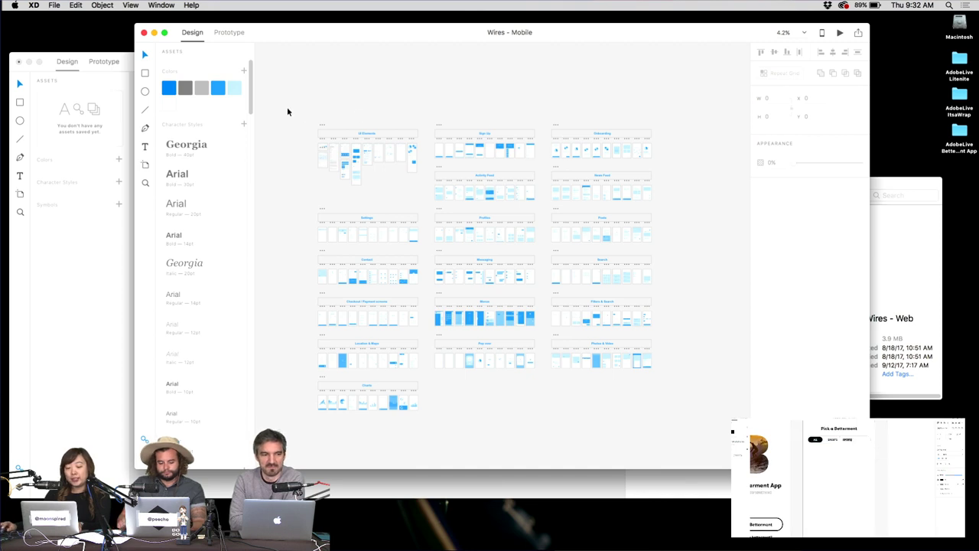
pyautogui.moveTo(289, 108); pyautogui.dragTo(701, 393)
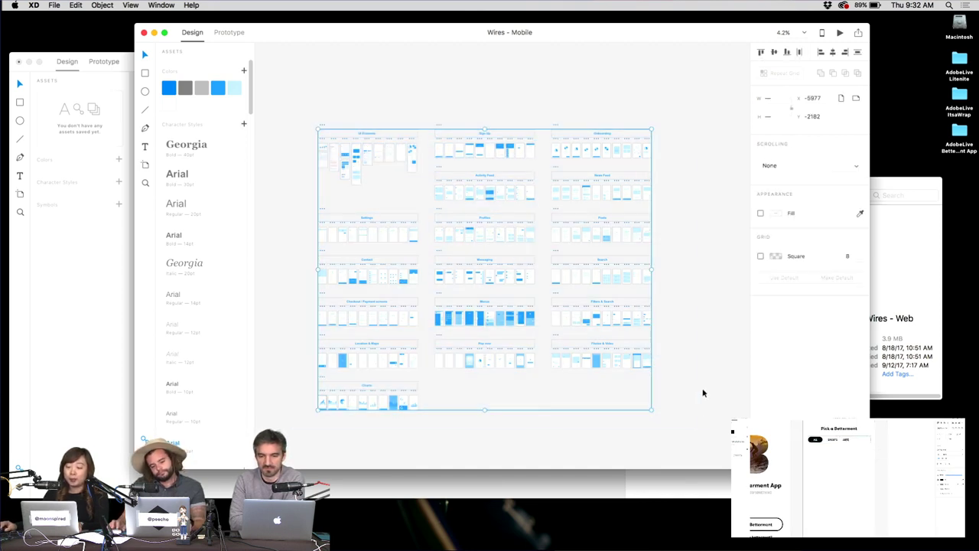
pyautogui.click(701, 368)
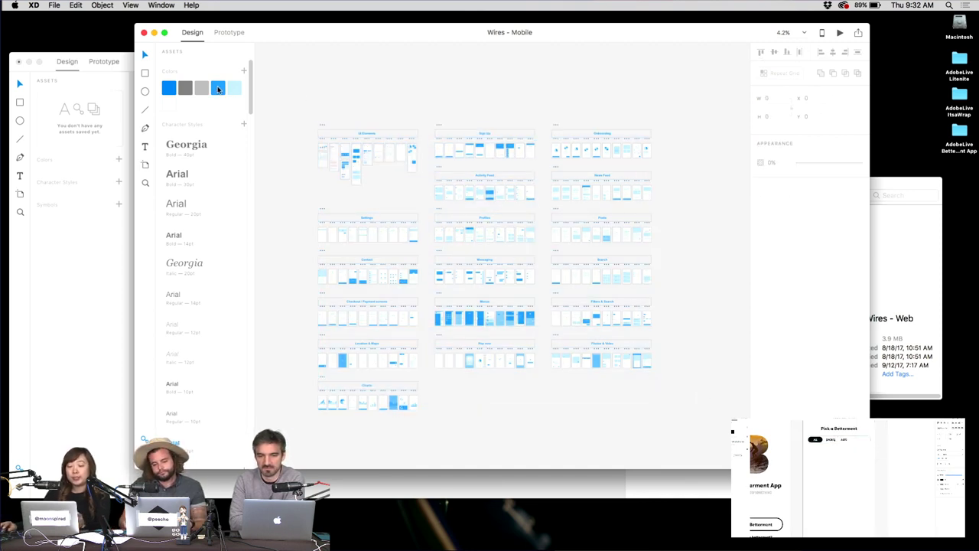
pyautogui.rightClick(219, 92)
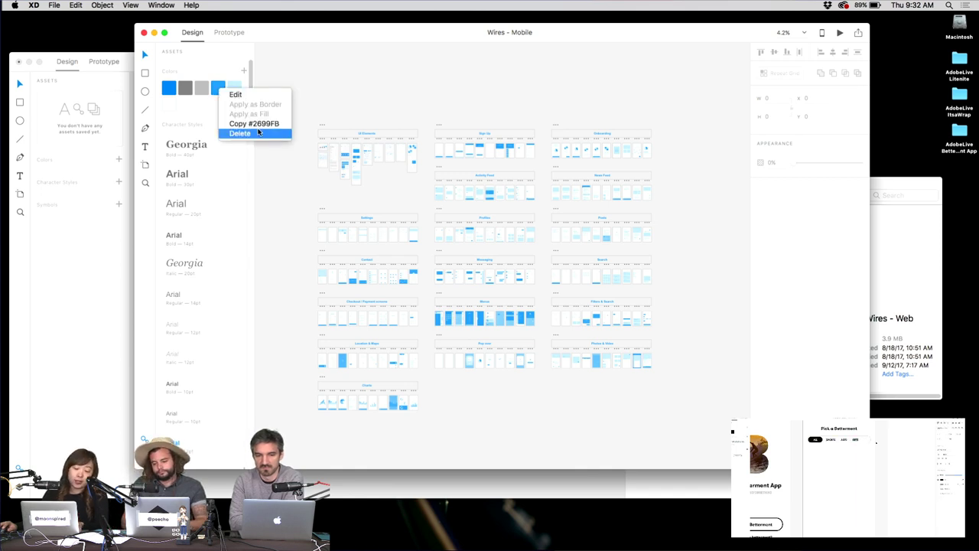
pyautogui.click(255, 97)
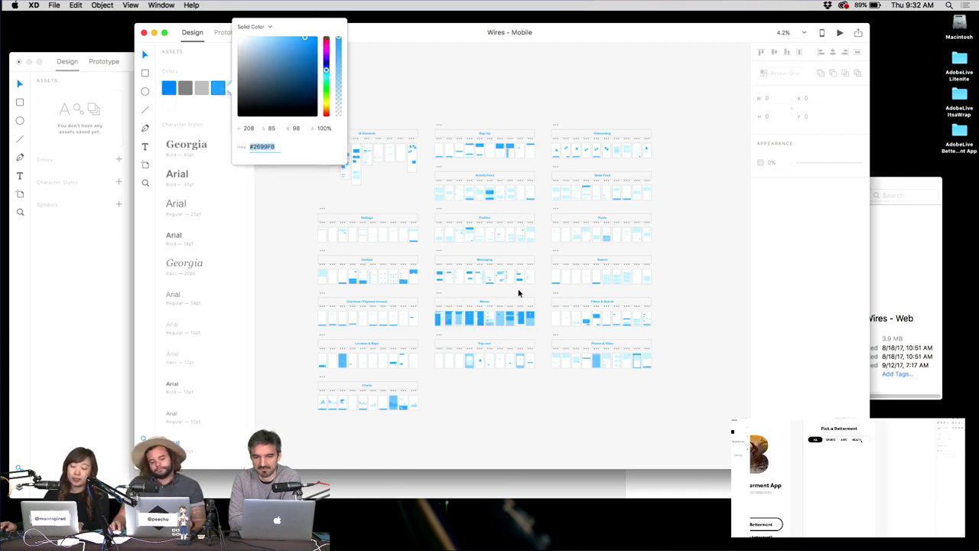
pyautogui.moveTo(327, 52); pyautogui.dragTo(326, 42)
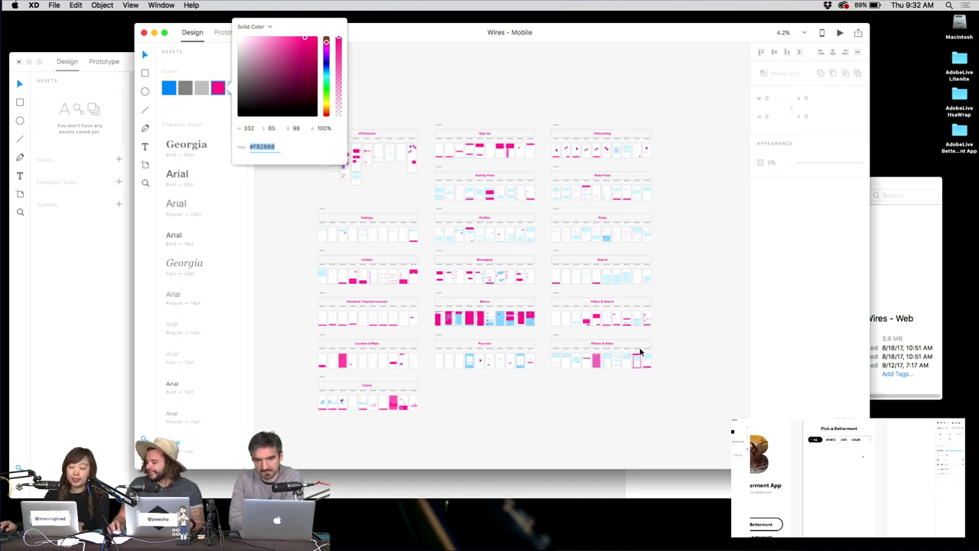
pyautogui.moveTo(284, 61); pyautogui.dragTo(309, 35)
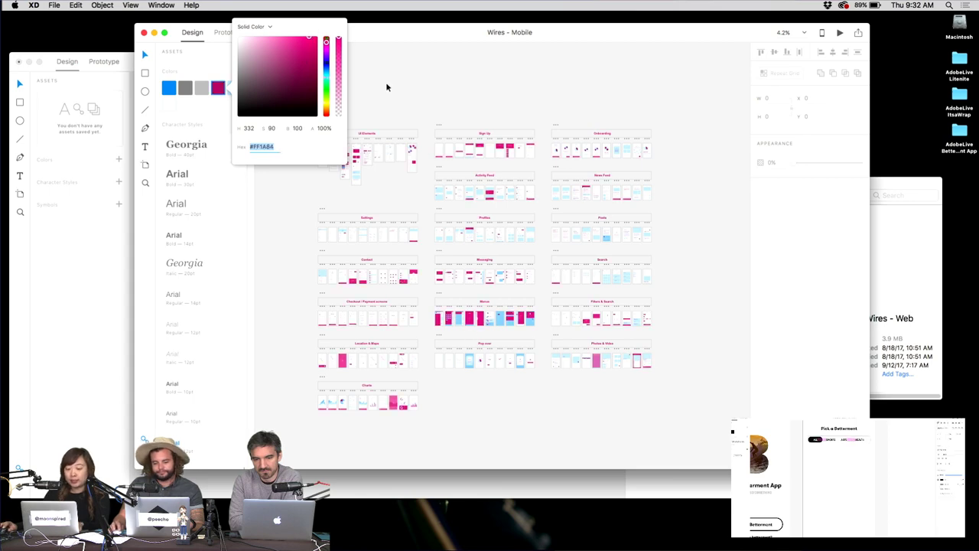
pyautogui.scroll(-5, 404, 92)
pyautogui.press('super+z')
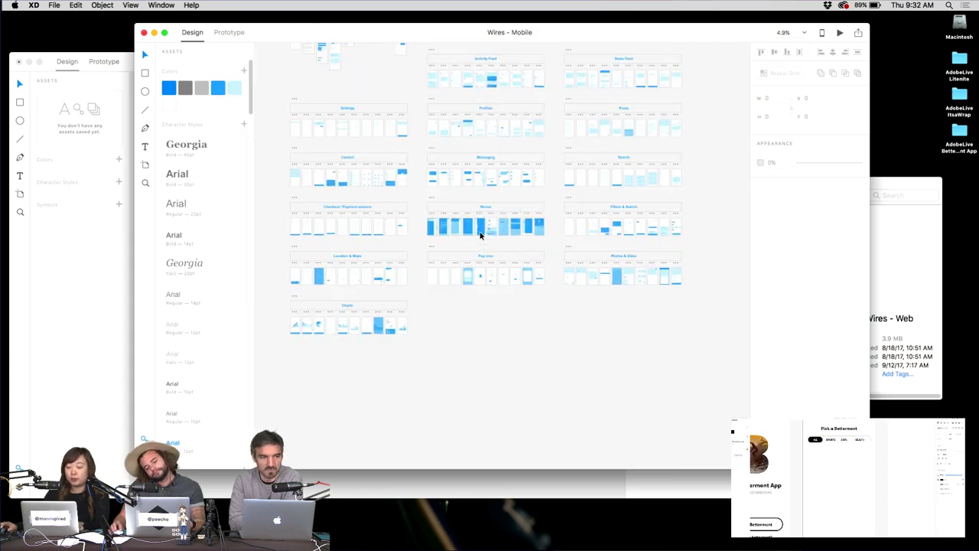
# Switch the blue colour asset's fill from Solid Color to Gradient.
pyautogui.scroll(5, 480, 235)
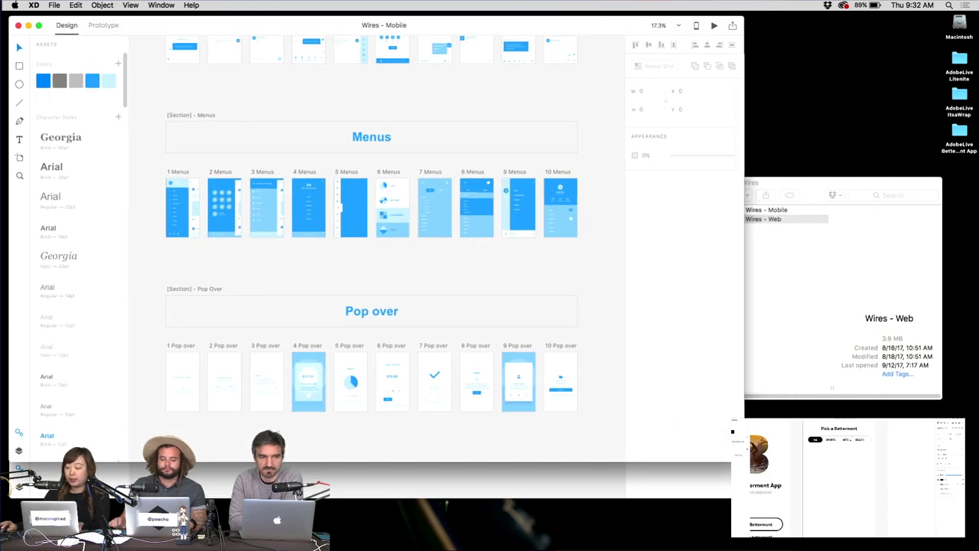
pyautogui.scroll(3, 403, 192)
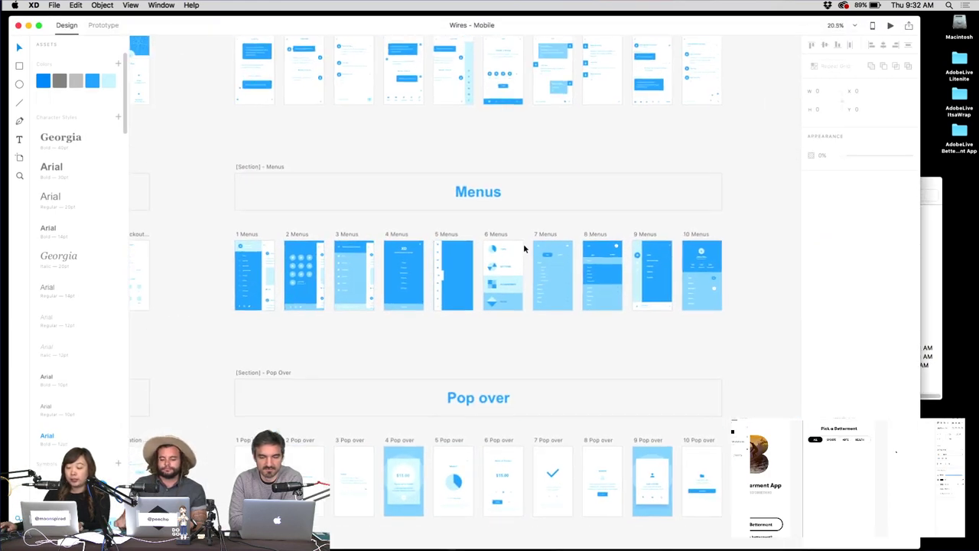
pyautogui.scroll(3, 524, 249)
pyautogui.rightClick(92, 81)
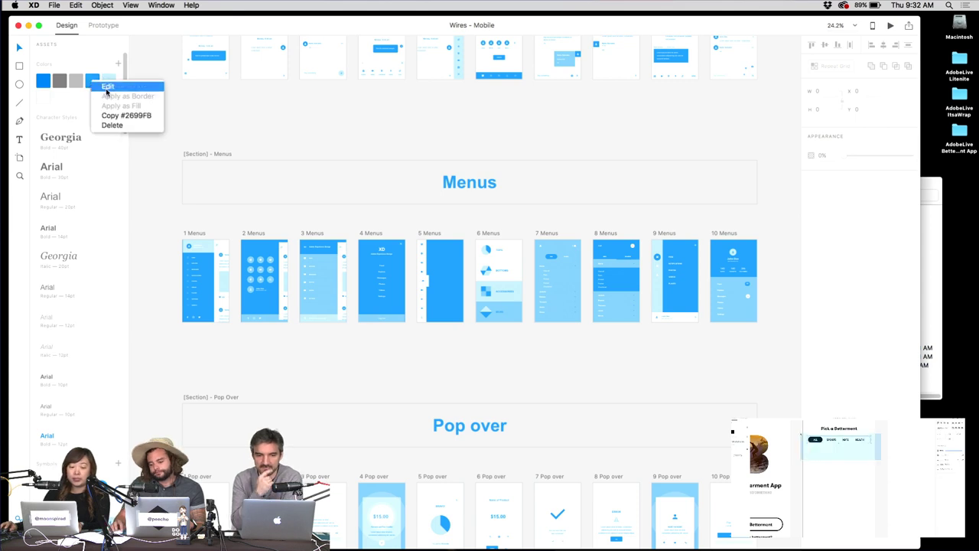
pyautogui.click(107, 86)
pyautogui.click(144, 28)
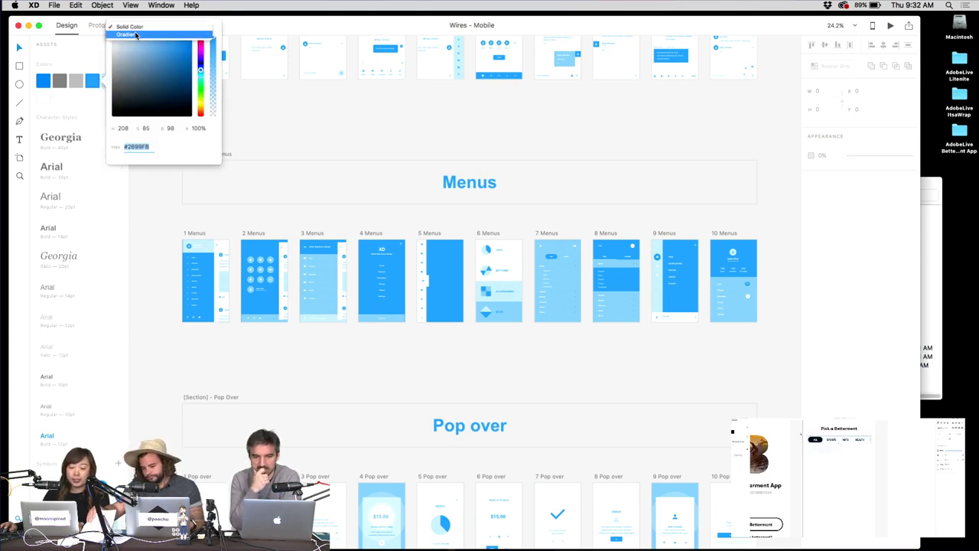
pyautogui.click(131, 40)
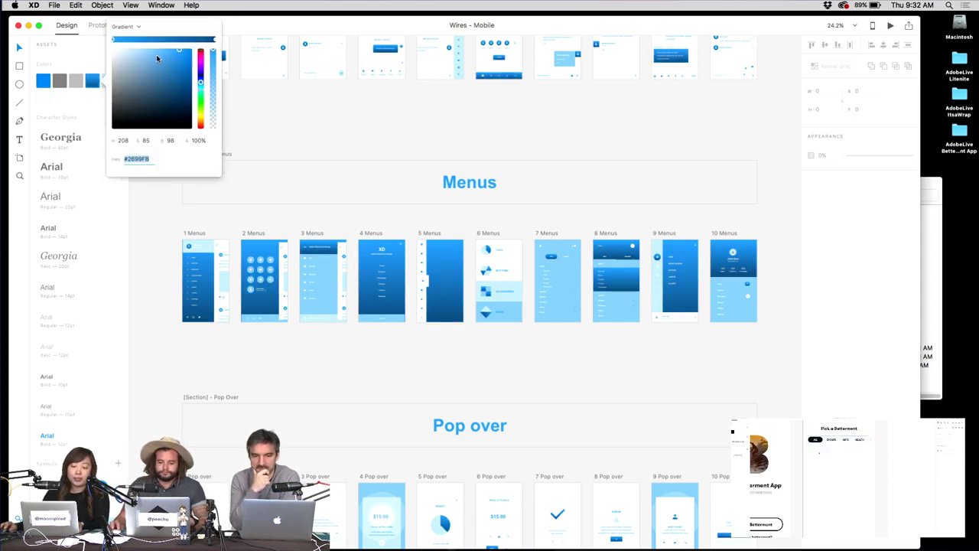
# Shift the gradient's colour to magenta and close the colour editor.
pyautogui.moveTo(157, 58); pyautogui.dragTo(173, 65)
pyautogui.click(199, 55)
pyautogui.click(174, 57)
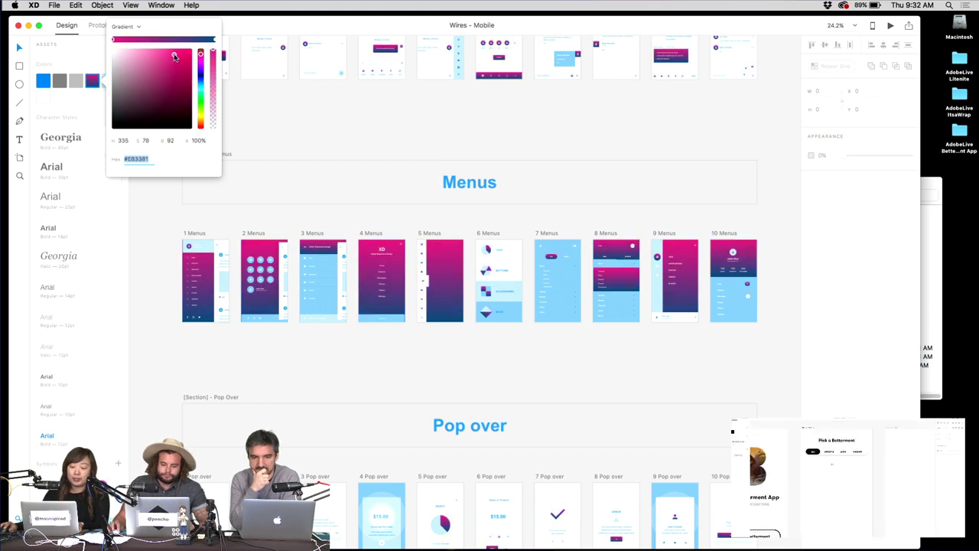
pyautogui.click(430, 113)
pyautogui.scroll(-5, 430, 114)
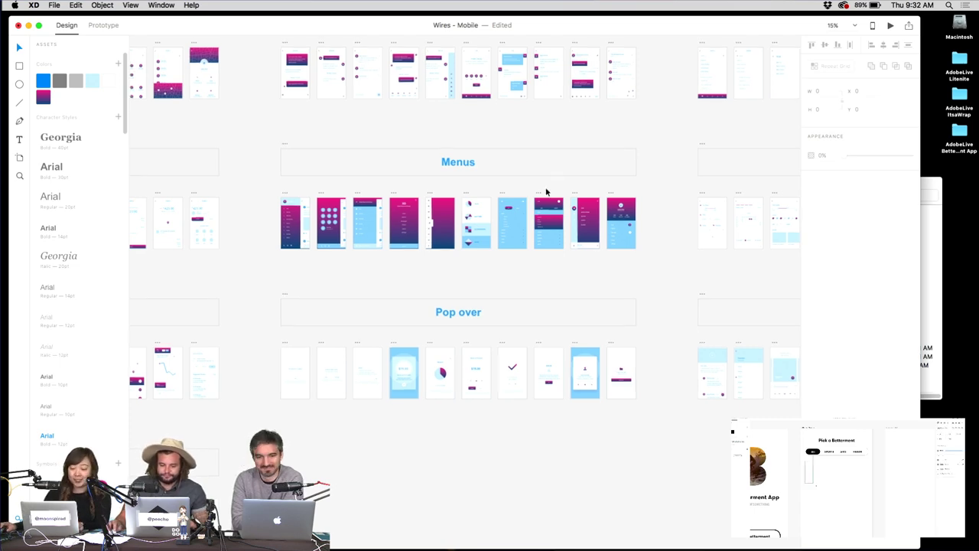
pyautogui.scroll(-8, 549, 184)
# Undo the gradient to restore the blue and zoom in on the wireframes.
pyautogui.press('super+z')
pyautogui.moveTo(446, 183); pyautogui.dragTo(508, 221)
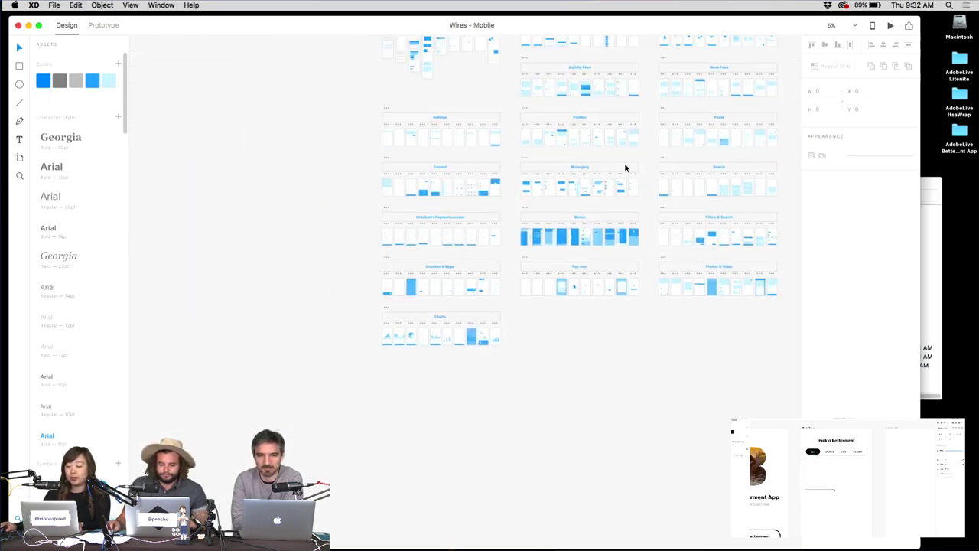
pyautogui.scroll(6, 452, 336)
pyautogui.scroll(-2, 458, 291)
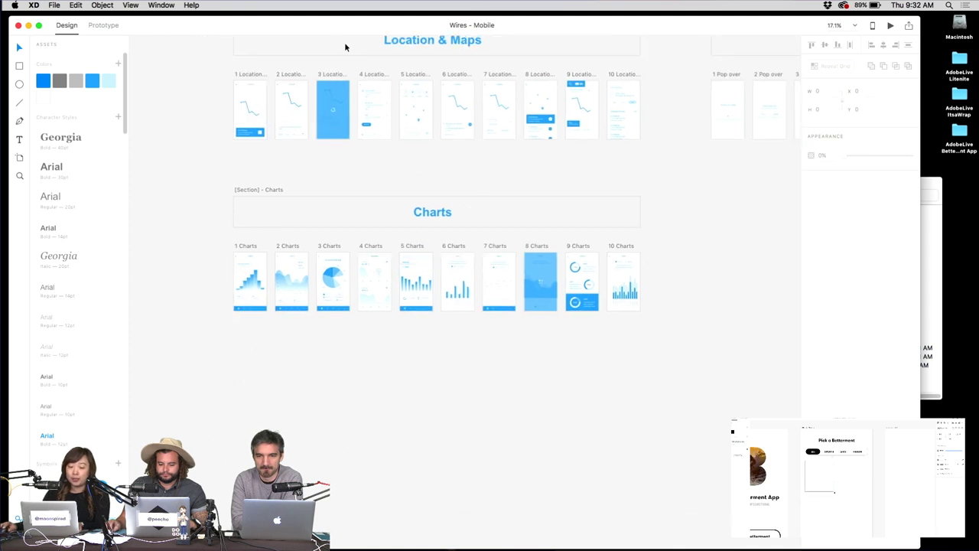
pyautogui.scroll(5, 389, 275)
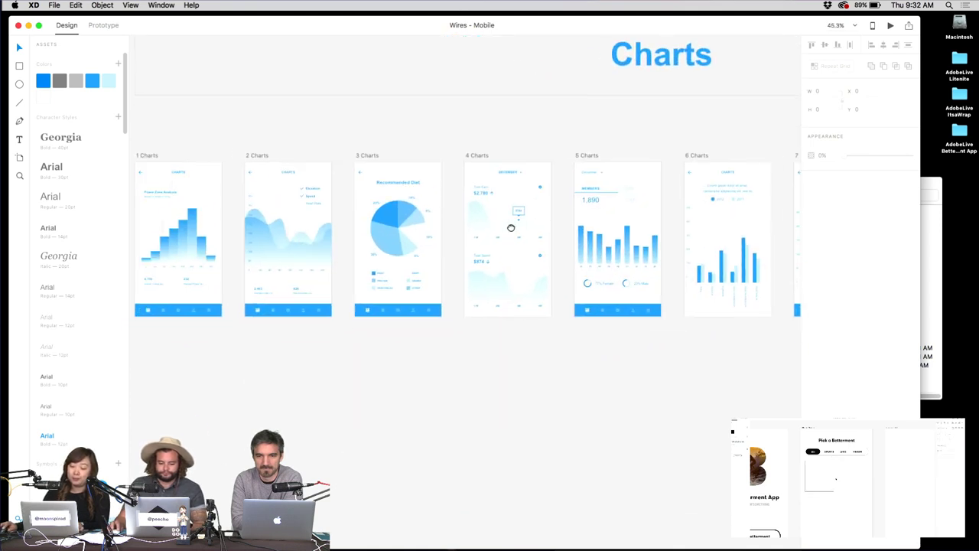
pyautogui.scroll(1, 388, 237)
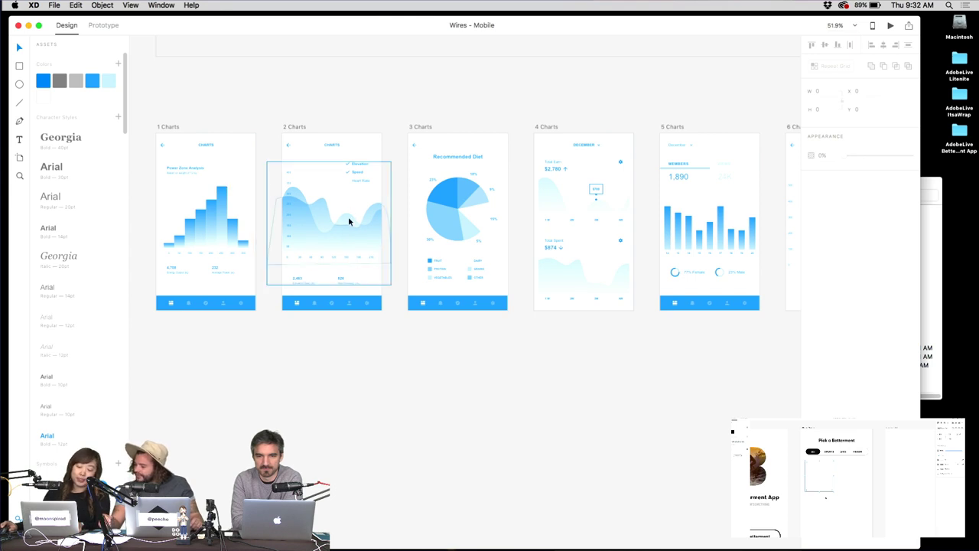
pyautogui.scroll(1, 389, 210)
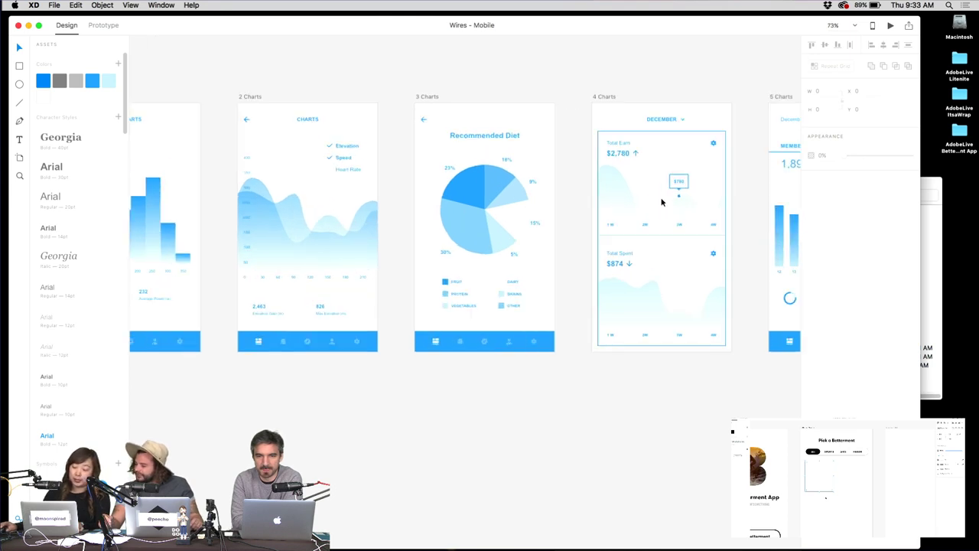
pyautogui.scroll(1, 663, 201)
# Move to the Charts section and select the 9 and 10 Charts artboards.
pyautogui.hscroll(10, 592, 240)
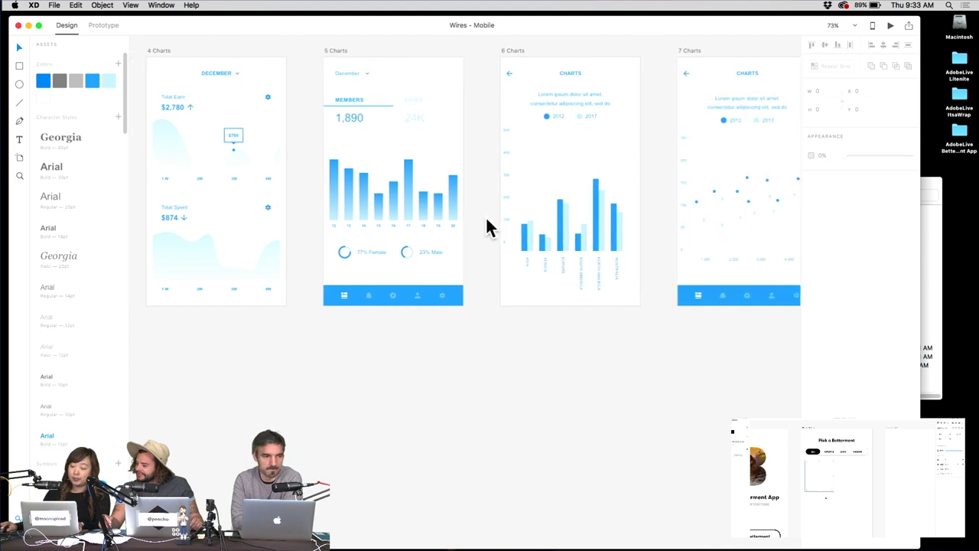
pyautogui.hscroll(1, 431, 217)
pyautogui.hscroll(9, 541, 215)
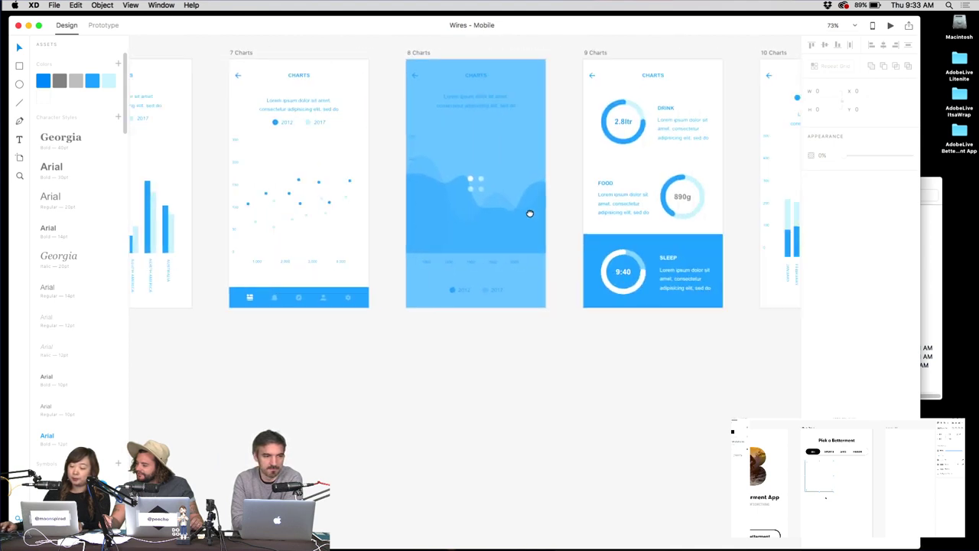
pyautogui.hscroll(-10, 548, 208)
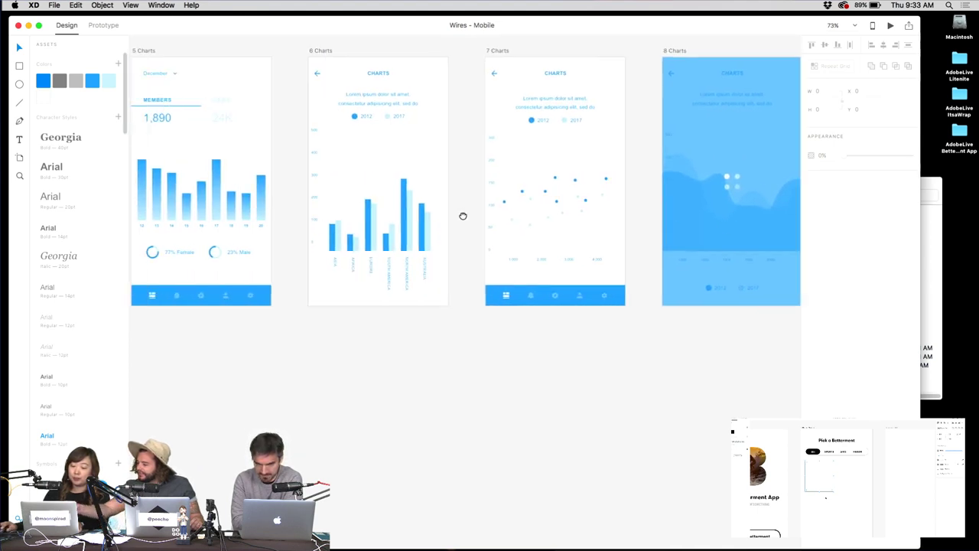
pyautogui.hscroll(10, 361, 211)
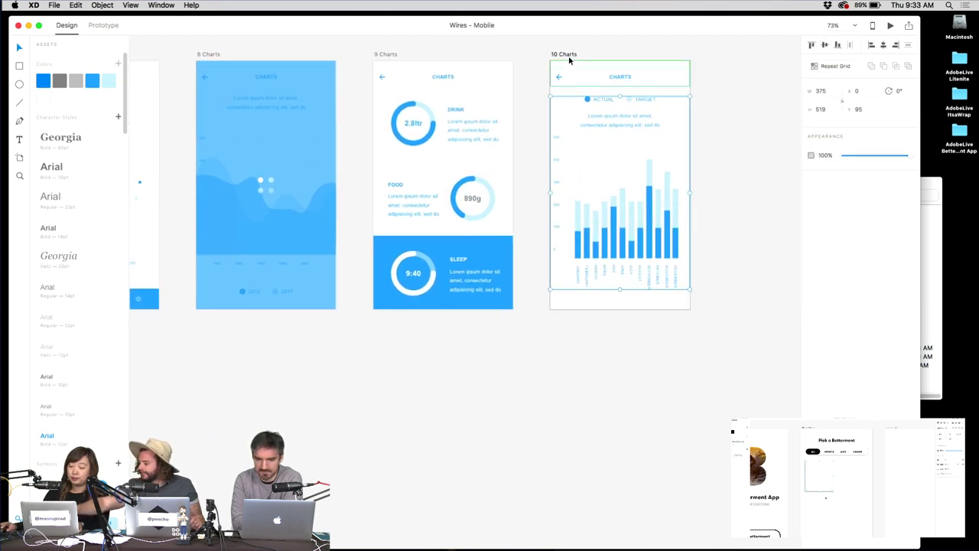
pyautogui.click(563, 55)
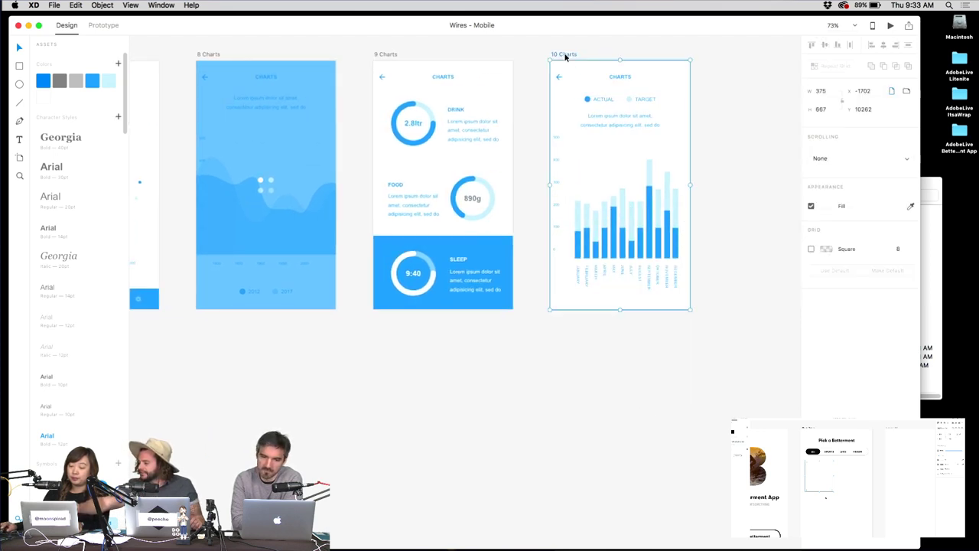
pyautogui.click(388, 58)
pyautogui.click(395, 45)
pyautogui.scroll(3, 399, 76)
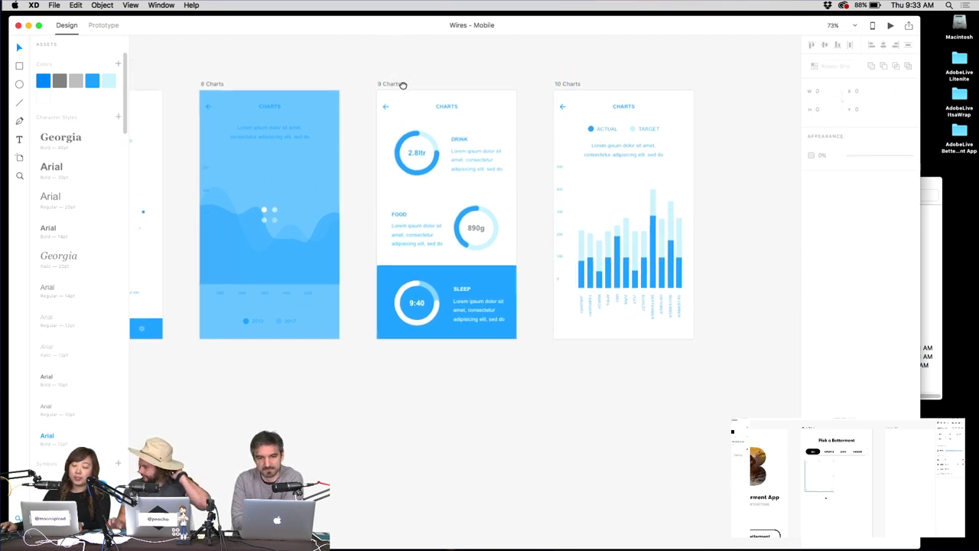
pyautogui.moveTo(361, 69); pyautogui.dragTo(706, 385)
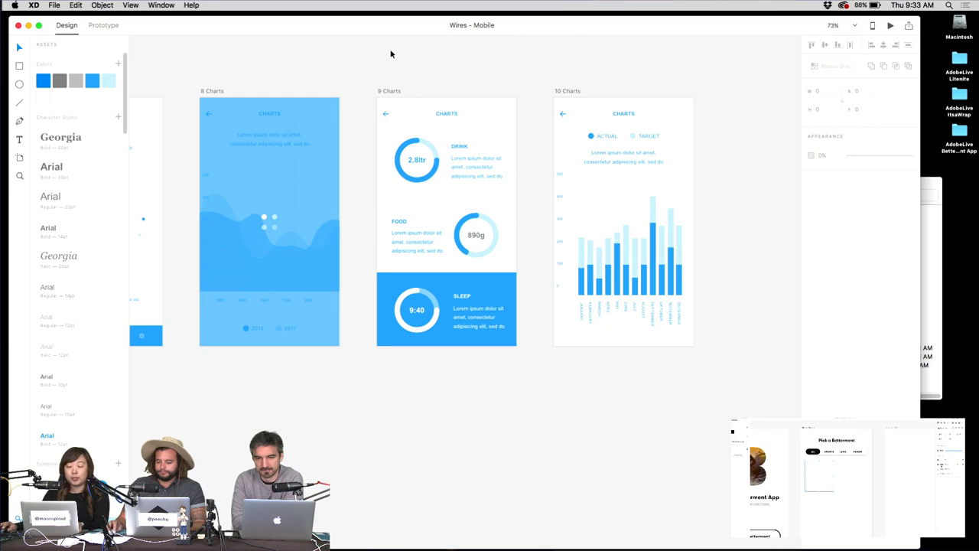
pyautogui.press('super+n')
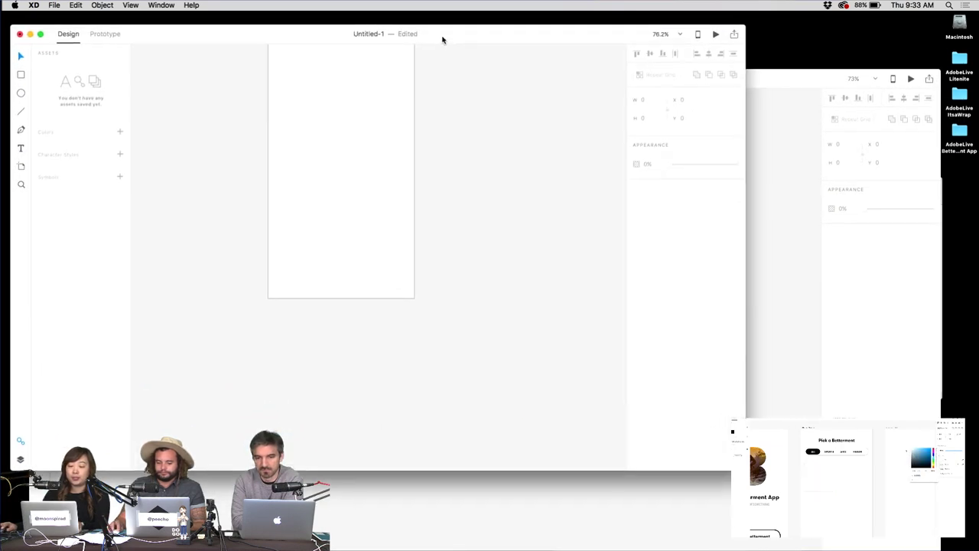
pyautogui.press('super+grave')
pyautogui.click(407, 153)
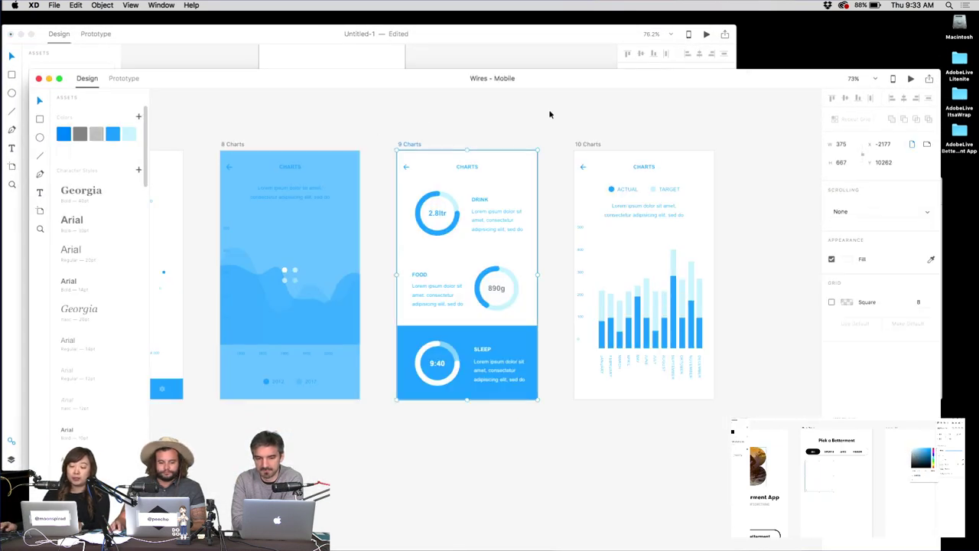
pyautogui.click(496, 47)
pyautogui.press('super+v')
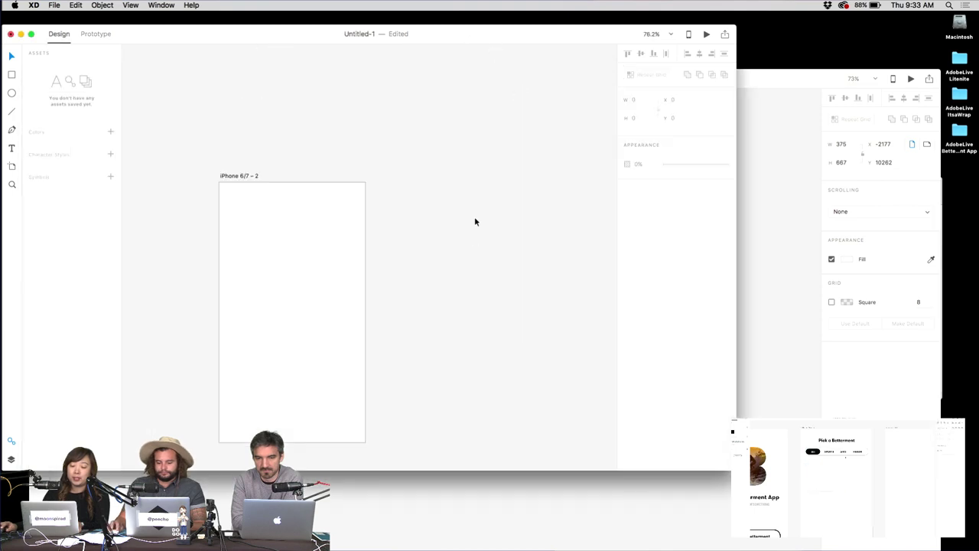
pyautogui.moveTo(473, 161); pyautogui.dragTo(491, 224)
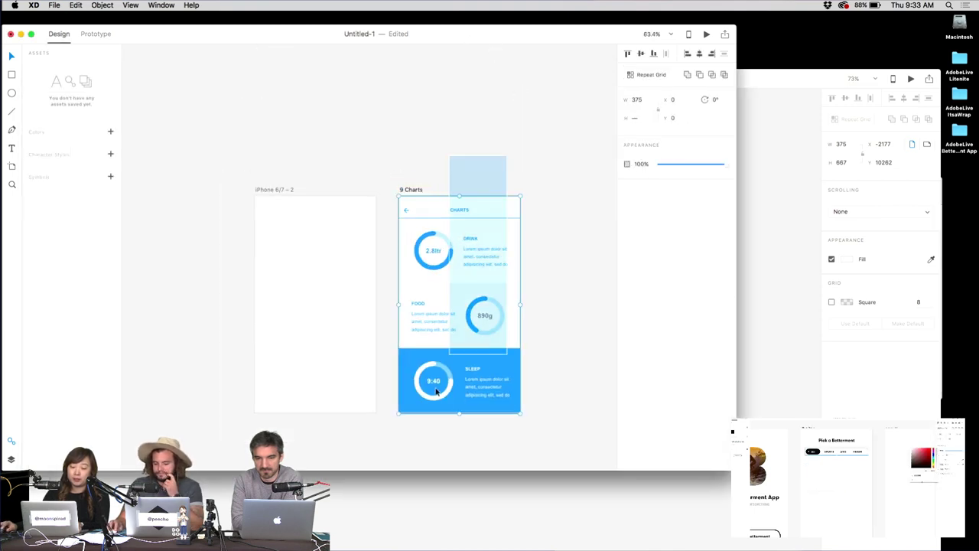
pyautogui.click(466, 214)
pyautogui.scroll(1, 464, 218)
pyautogui.scroll(1, 464, 218)
pyautogui.scroll(-2, 429, 153)
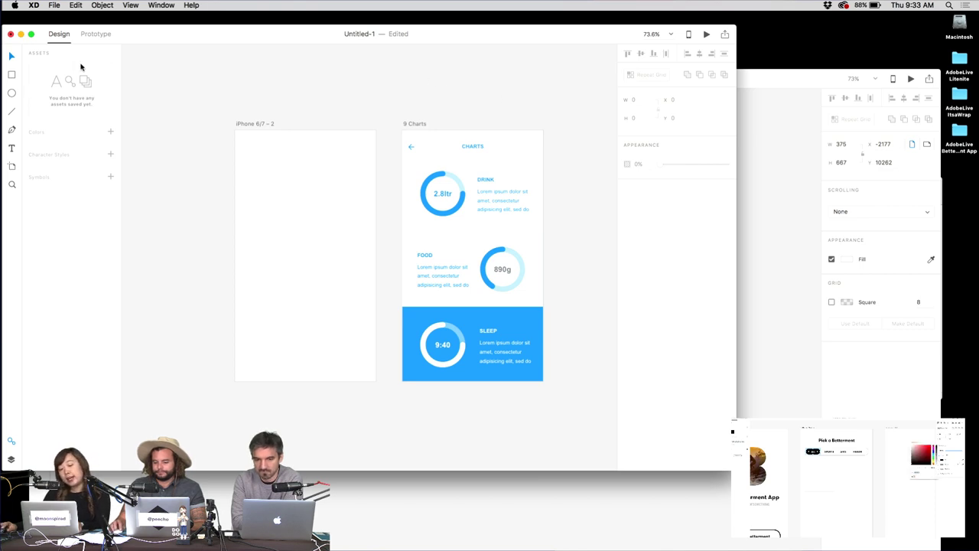
pyautogui.moveTo(395, 93); pyautogui.dragTo(564, 400)
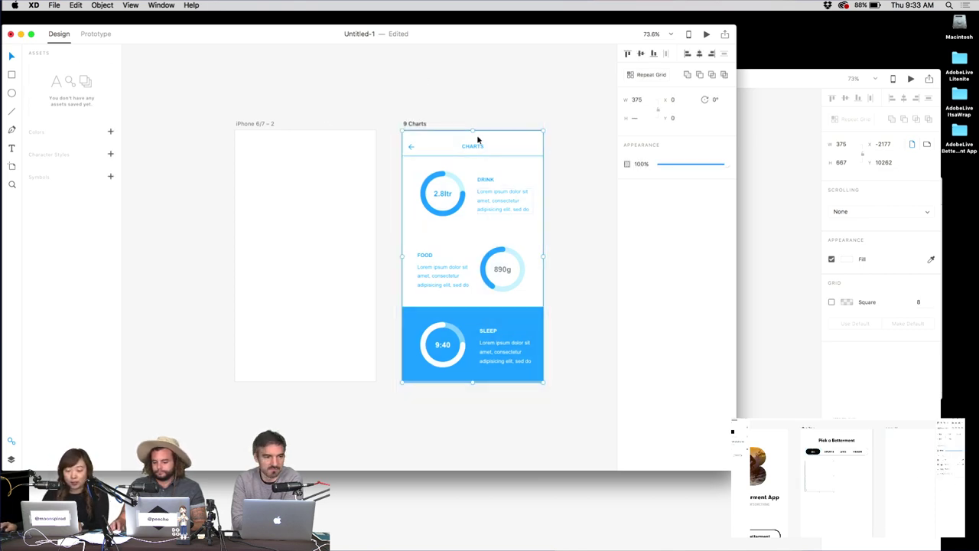
pyautogui.click(111, 133)
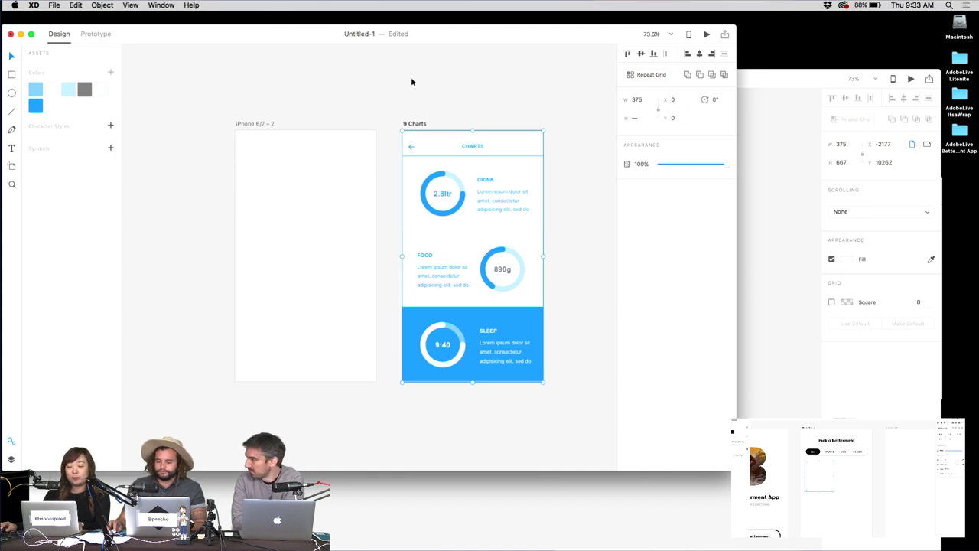
# Undo the added asset colours and select the 2 Charts artboard in Wires - Mobile.
pyautogui.press('super+z')
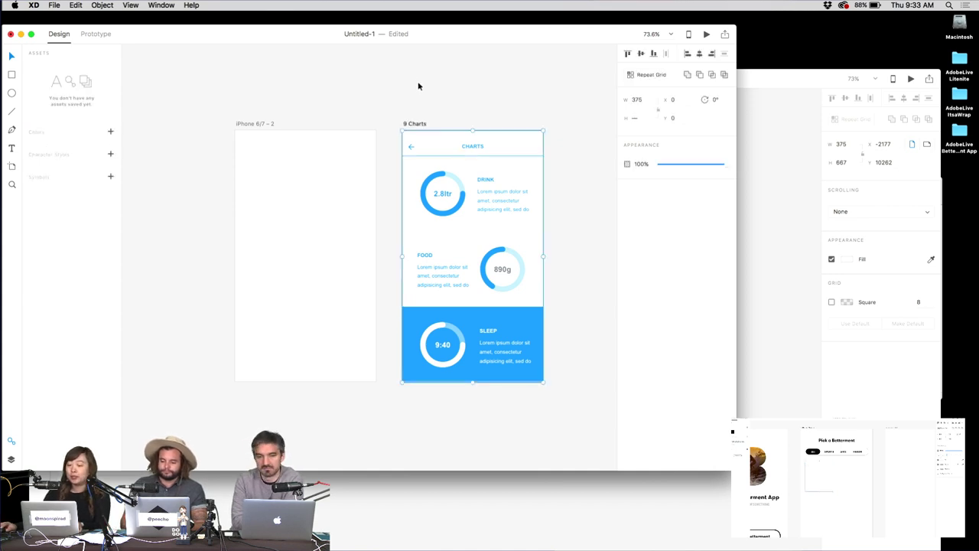
pyautogui.click(418, 86)
pyautogui.click(792, 205)
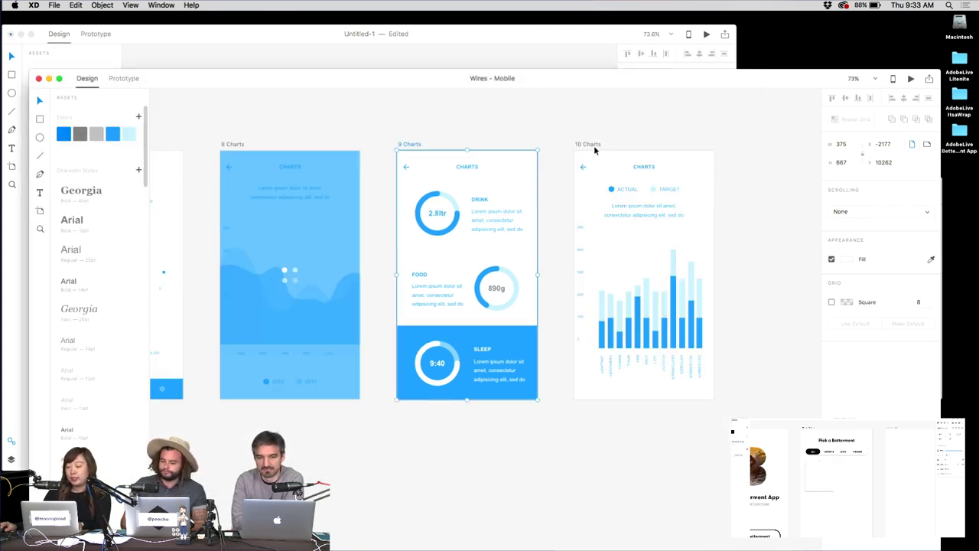
pyautogui.hscroll(-15, 443, 241)
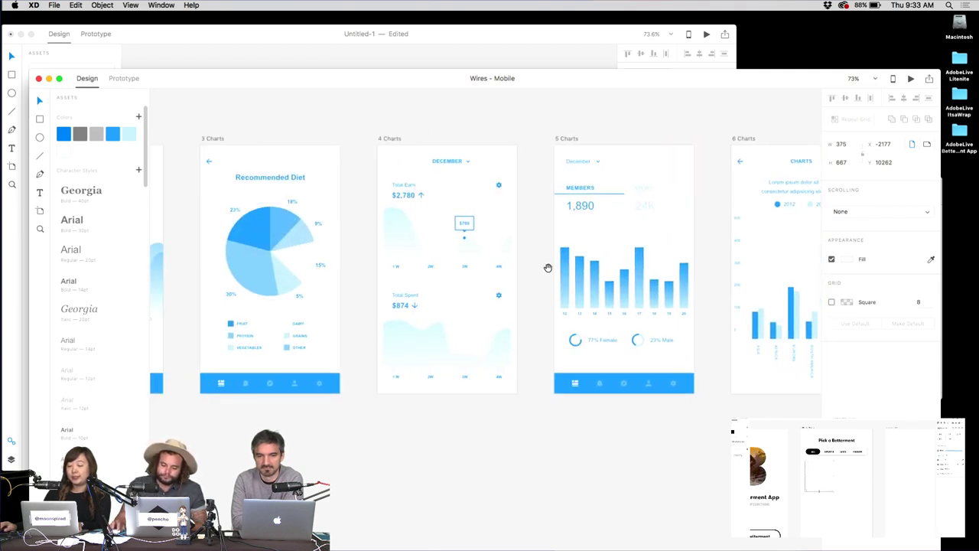
pyautogui.click(383, 137)
pyautogui.hscroll(-5, 356, 131)
pyautogui.click(295, 145)
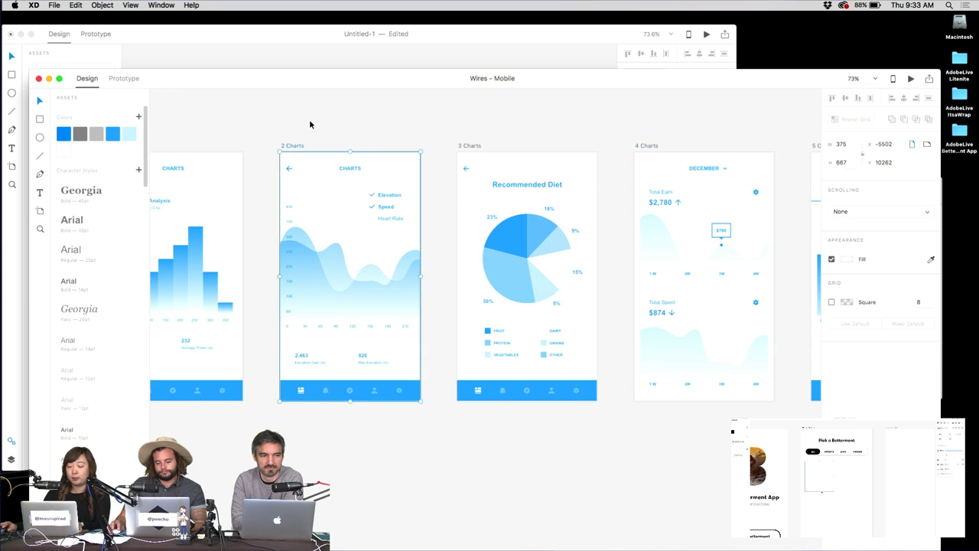
# Paste the 2 Charts artboard into the Untitled-1 document.
pyautogui.click(385, 50)
pyautogui.press('super+v')
pyautogui.hscroll(5, 394, 164)
pyautogui.scroll(-3, 352, 189)
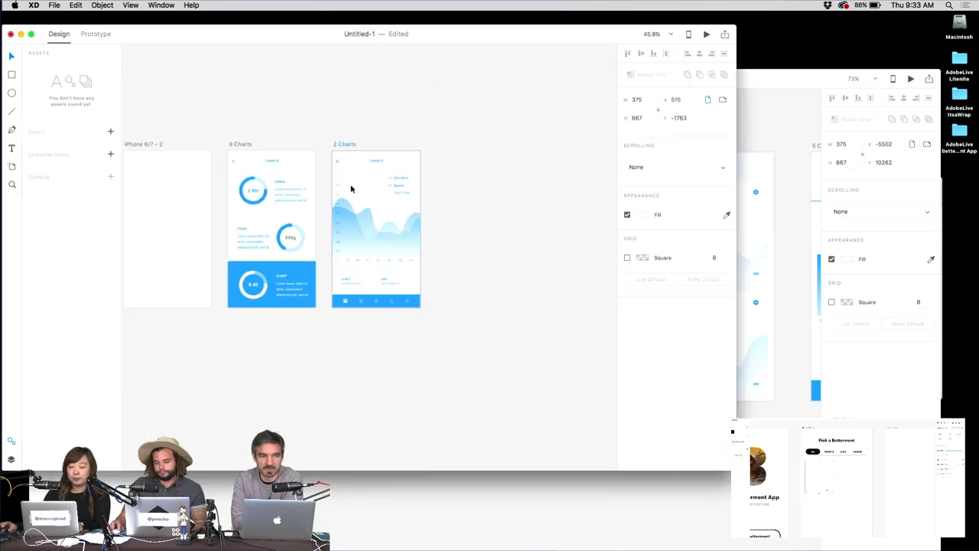
# Close the Wires - Mobile document with Cmd+W.
pyautogui.press('super+grave')
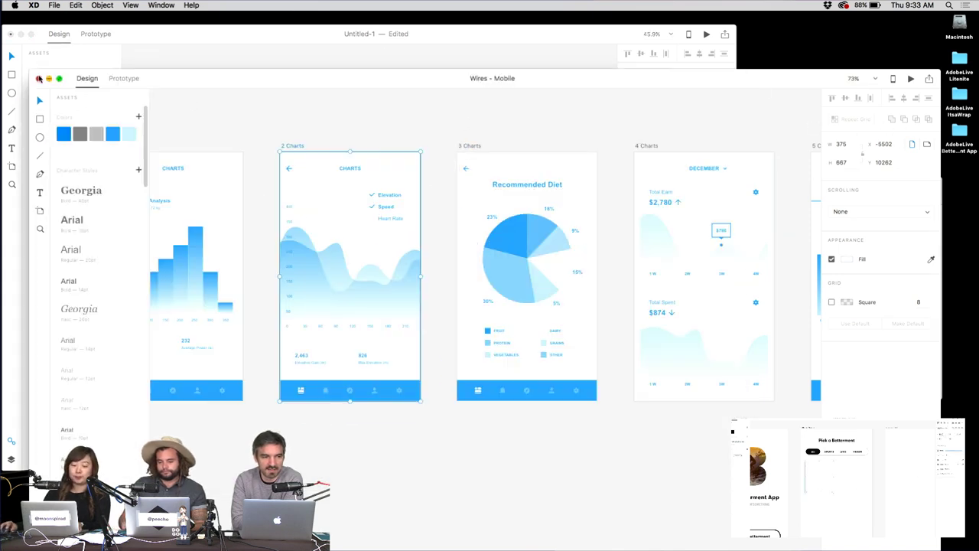
pyautogui.press('super+w')
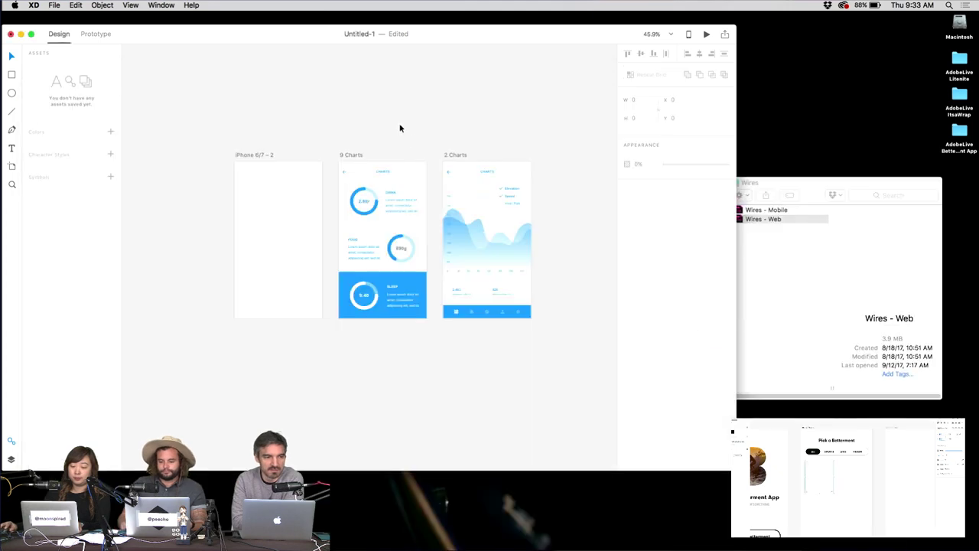
pyautogui.scroll(5, 403, 96)
pyautogui.hscroll(-5, 337, 163)
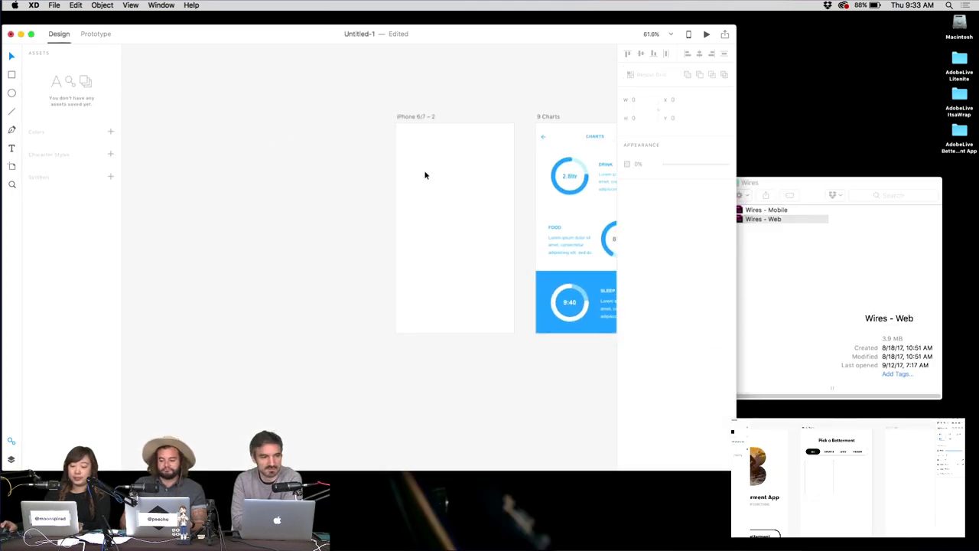
pyautogui.scroll(-8, 424, 173)
pyautogui.scroll(-3, 505, 261)
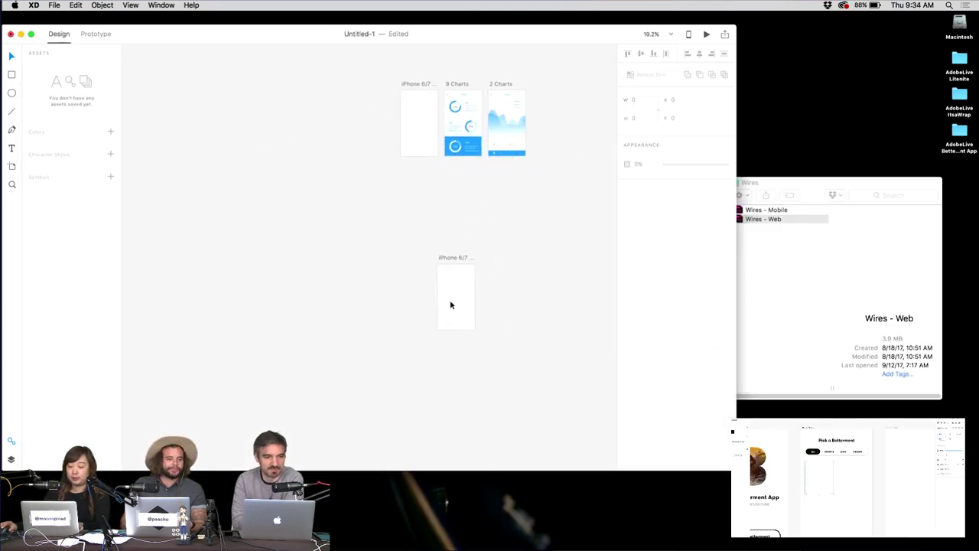
pyautogui.scroll(10, 451, 303)
# Launch TextEdit via Alfred and move the new document aside.
pyautogui.hotkey('alt', 'space')
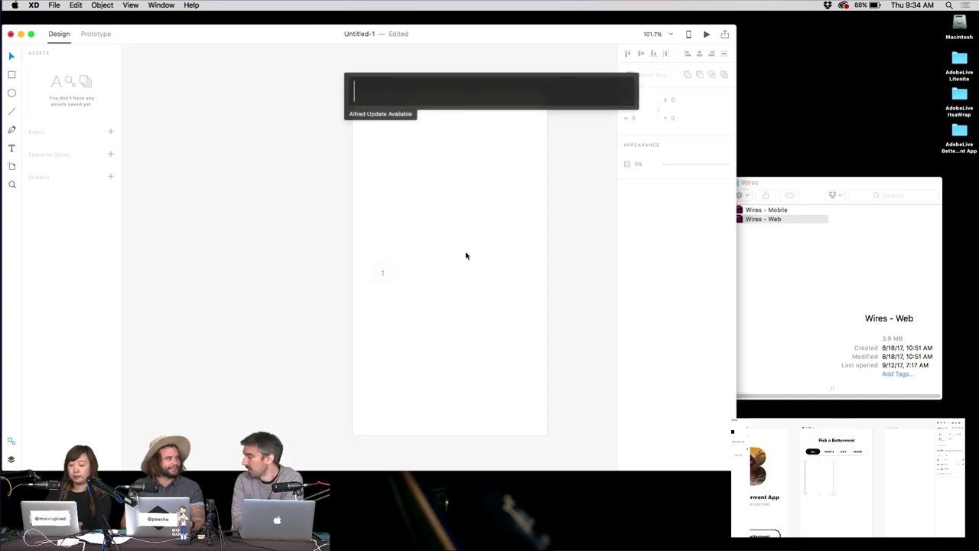
pyautogui.write('text')
pyautogui.press('Return')
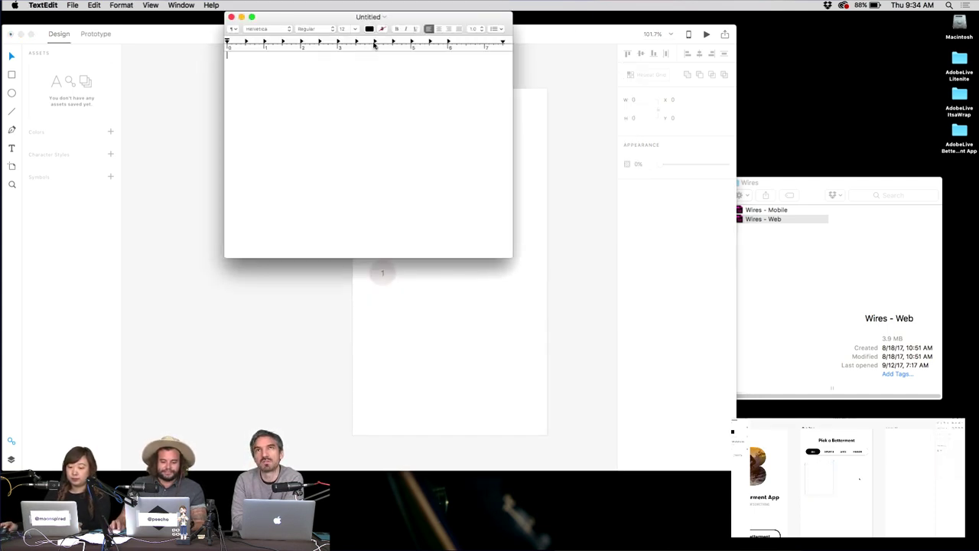
pyautogui.moveTo(331, 17); pyautogui.dragTo(685, 80)
# Type the numbers 1 through 20, one per line.
pyautogui.write('1')
pyautogui.press('Return')
pyautogui.write('2')
pyautogui.press('Return')
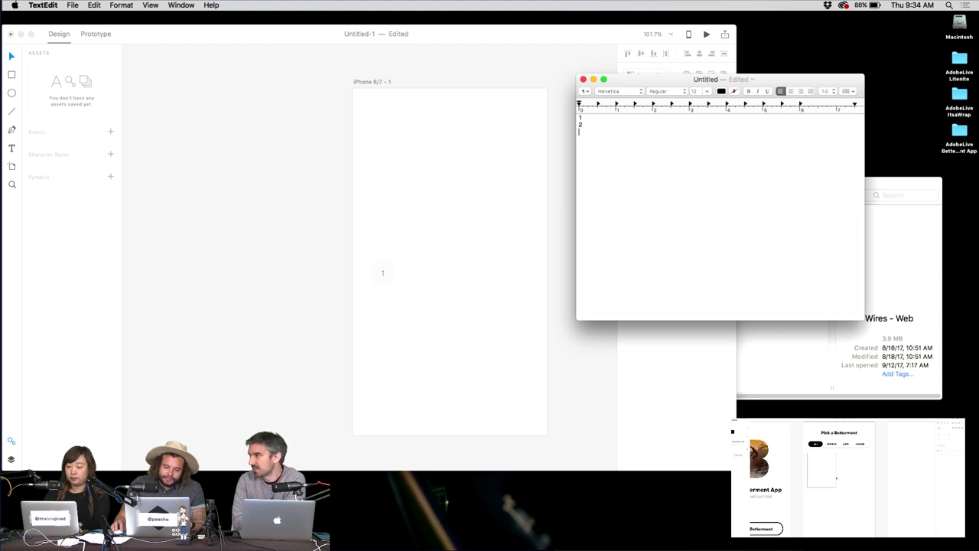
pyautogui.write('3')
pyautogui.press('Return')
pyautogui.press('Return')
pyautogui.write('5')
pyautogui.press('Return')
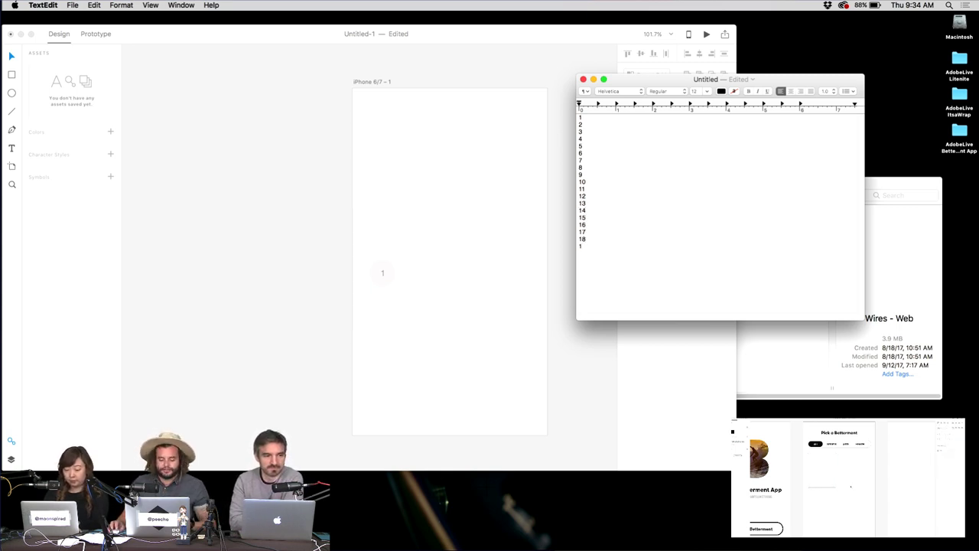
# Save the TextEdit number list to the Desktop under the name calNumbers.
pyautogui.press('super+s')
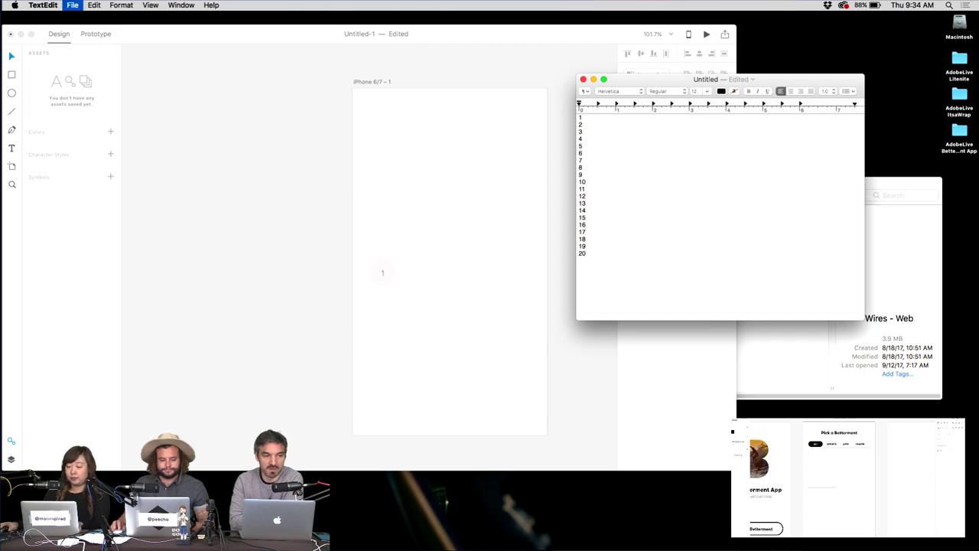
pyautogui.click(708, 306)
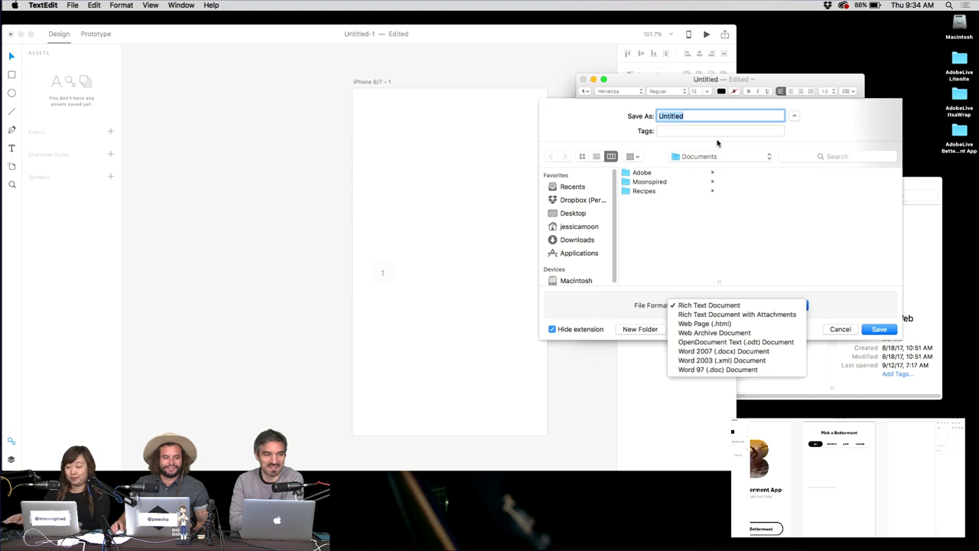
pyautogui.click(573, 212)
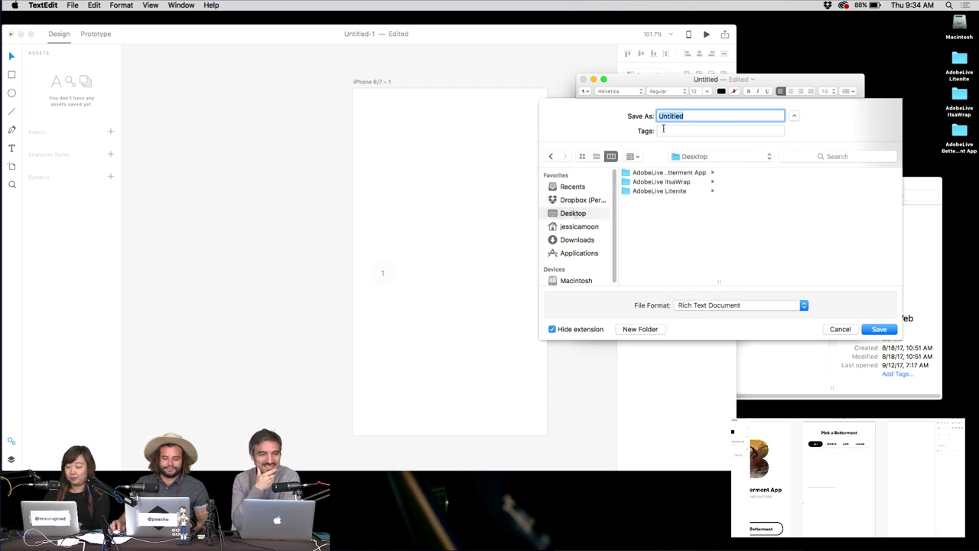
pyautogui.write('number')
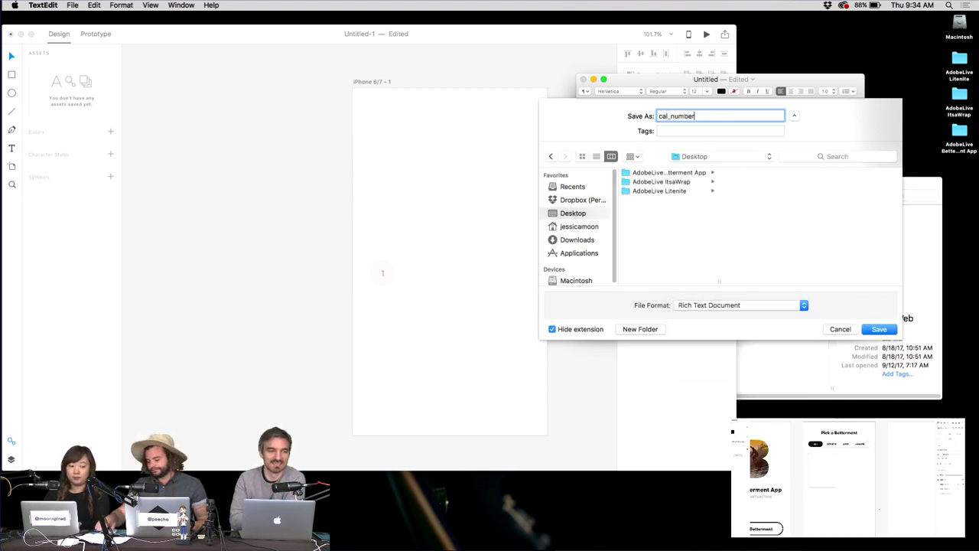
pyautogui.press('super+a')
pyautogui.write('calNumb')
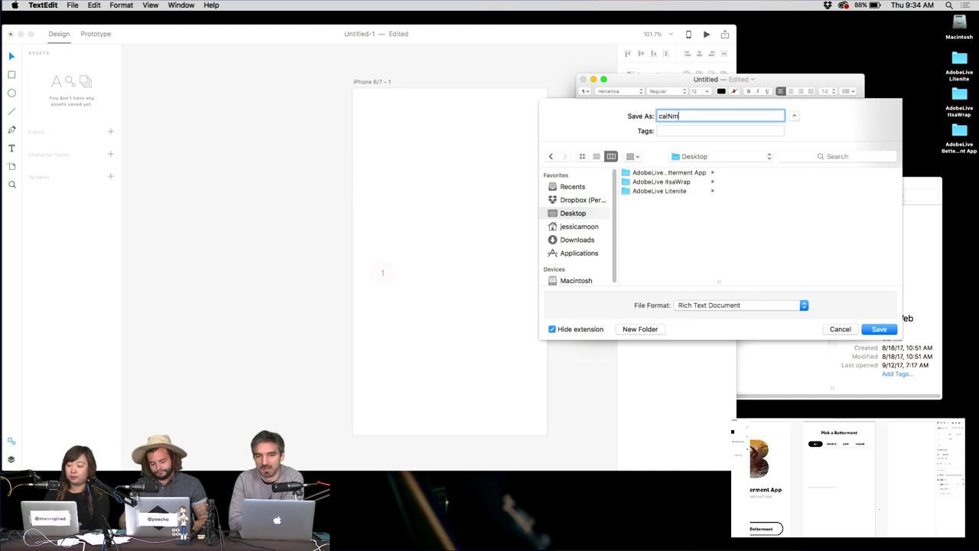
pyautogui.write('ers')
pyautogui.press('Return')
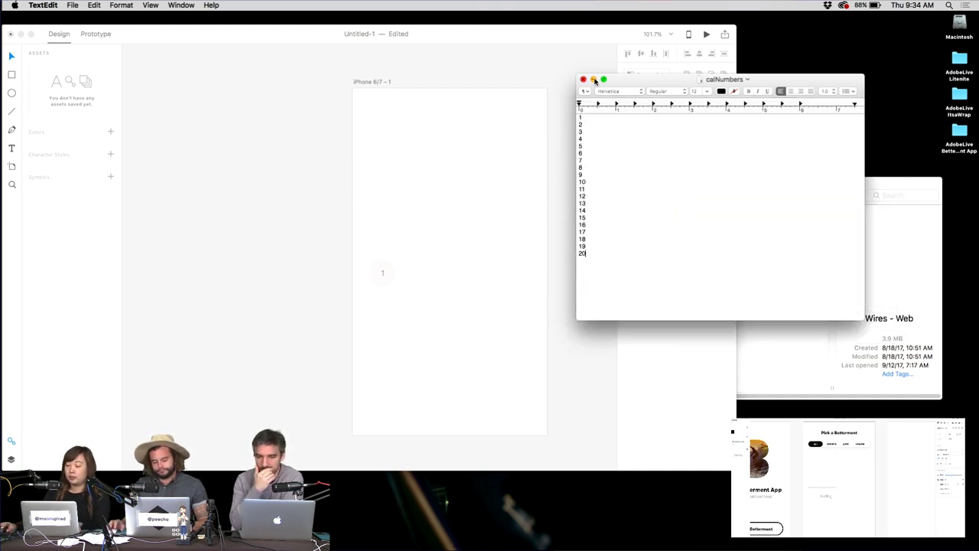
# Rename the Desktop file to calNumbers.txt, accept the .txt extension, and check its contents.
pyautogui.click(584, 79)
pyautogui.click(961, 166)
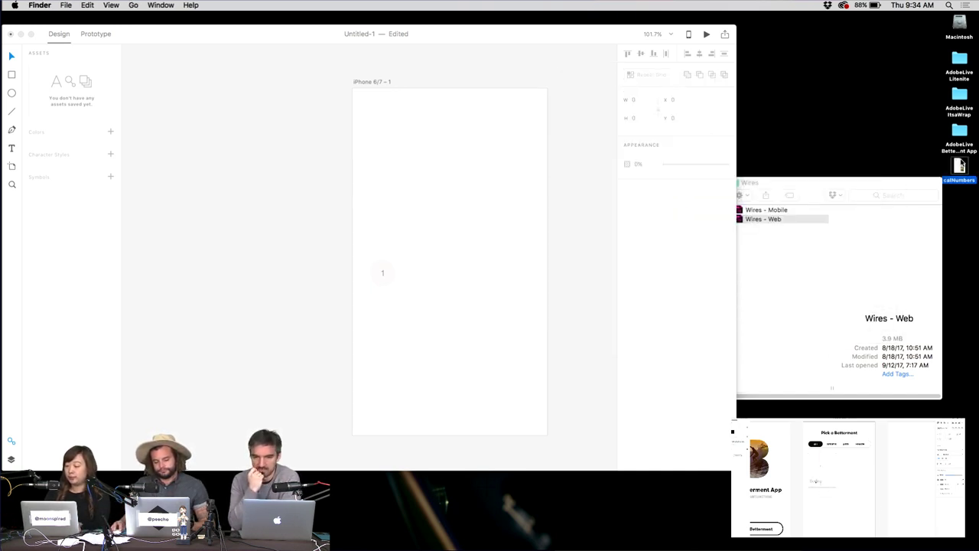
pyautogui.press('Return')
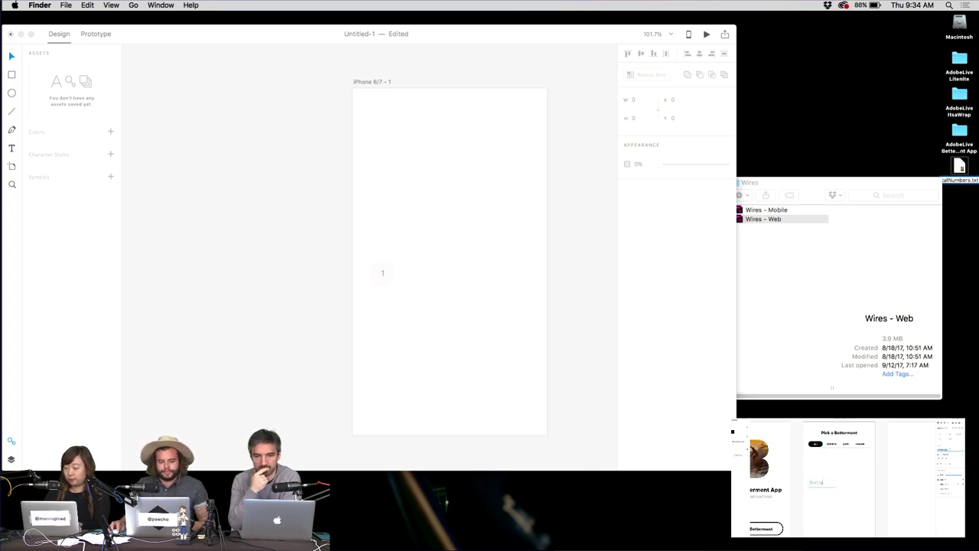
pyautogui.press('Return')
pyautogui.click(576, 191)
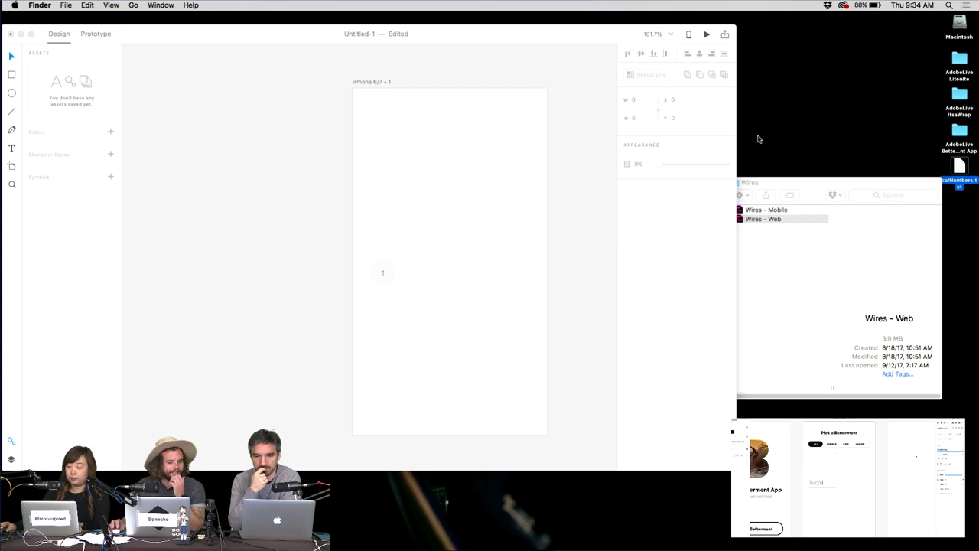
pyautogui.doubleClick(959, 167)
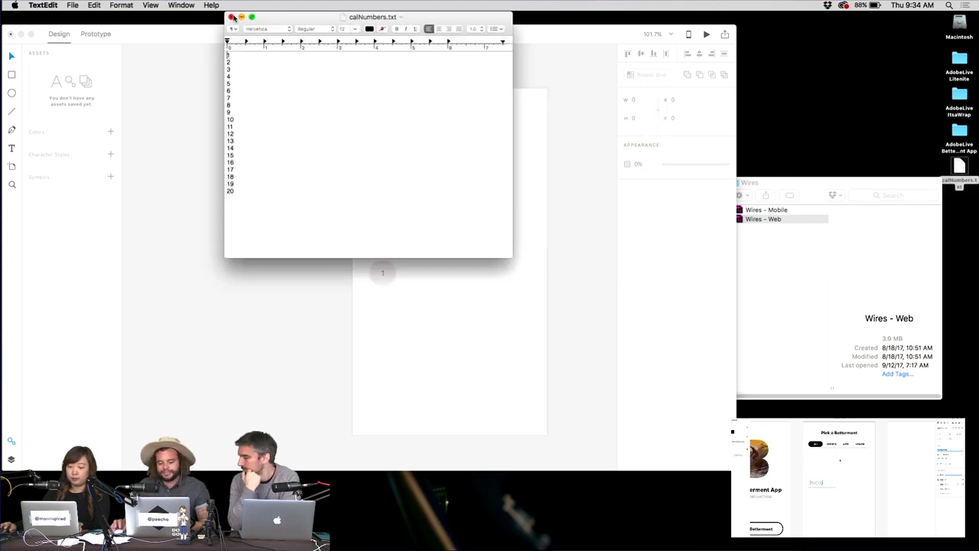
pyautogui.click(231, 16)
pyautogui.click(394, 273)
# Repeat the "1" element into a five-column, four-row grid, undoing an accidental text-file drop.
pyautogui.press('super+r')
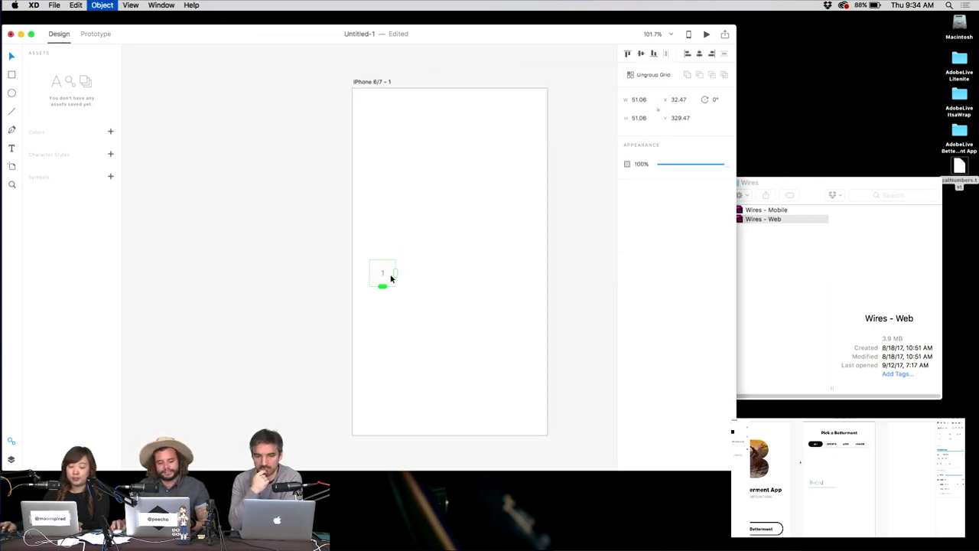
pyautogui.moveTo(397, 274); pyautogui.dragTo(517, 281)
pyautogui.moveTo(959, 167); pyautogui.dragTo(444, 408)
pyautogui.press('super+z')
pyautogui.moveTo(520, 332); pyautogui.dragTo(543, 329)
pyautogui.click(454, 240)
pyautogui.click(391, 279)
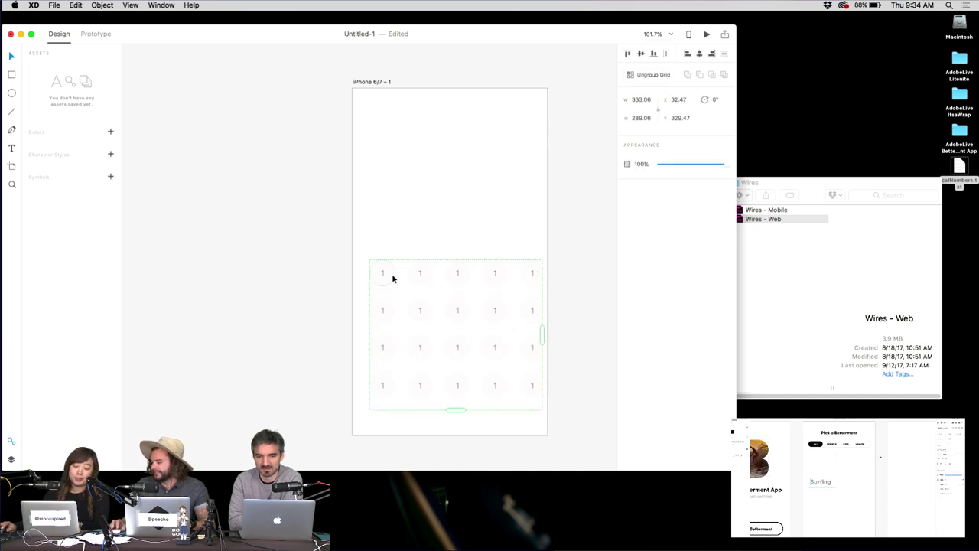
pyautogui.doubleClick(393, 277)
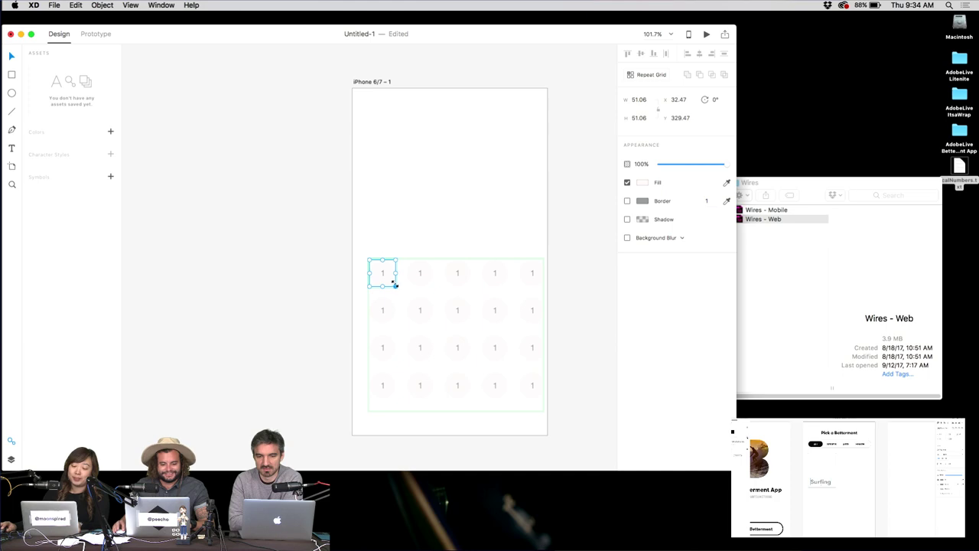
pyautogui.doubleClick(960, 168)
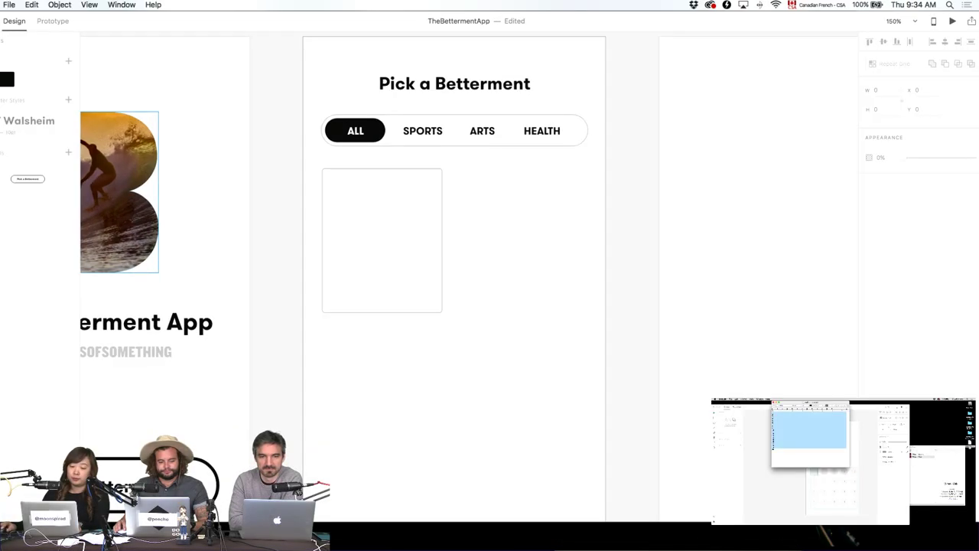
pyautogui.click(356, 364)
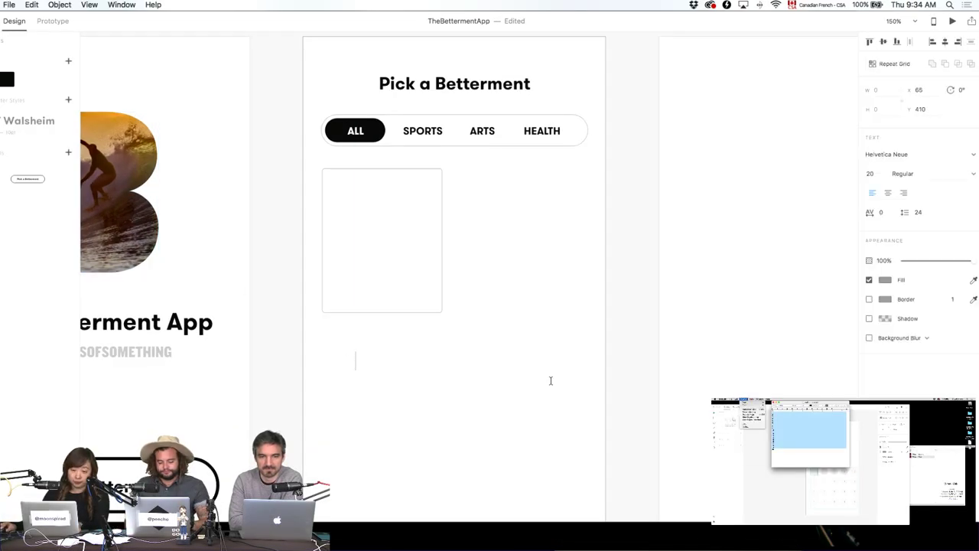
# Add a 'Surfing' label set in GT Walsheim at 18 pt.
pyautogui.write('Surfing')
pyautogui.press('Escape')
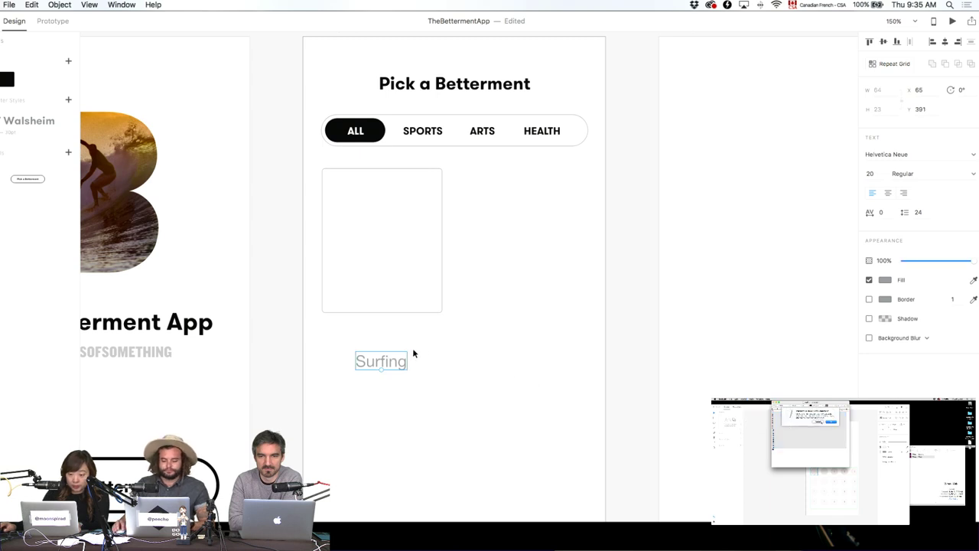
pyautogui.moveTo(413, 353); pyautogui.dragTo(417, 335)
pyautogui.click(916, 153)
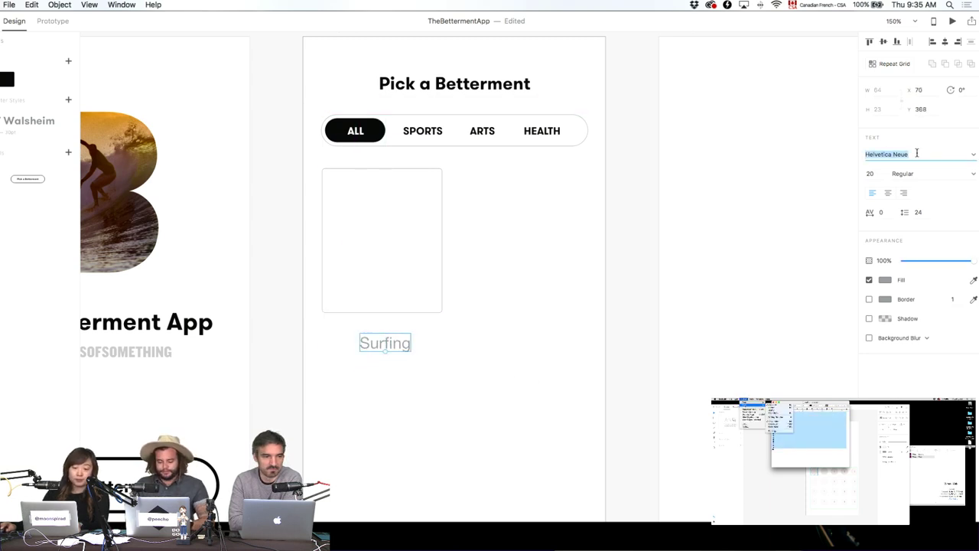
pyautogui.write('GT Walsheim')
pyautogui.press('Return')
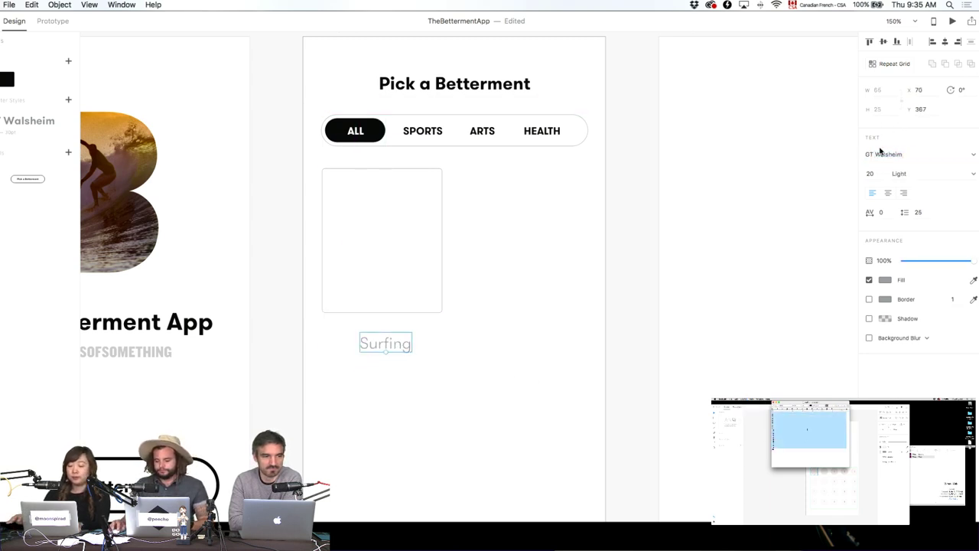
pyautogui.write('18')
pyautogui.press('Return')
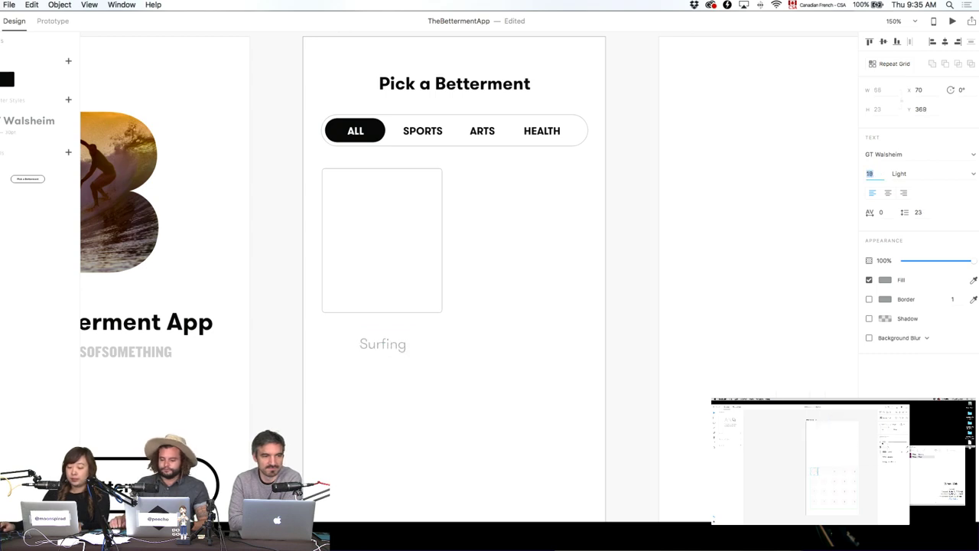
# Make the Surfing label bold and position it in the first card's lower-left corner.
pyautogui.click(505, 425)
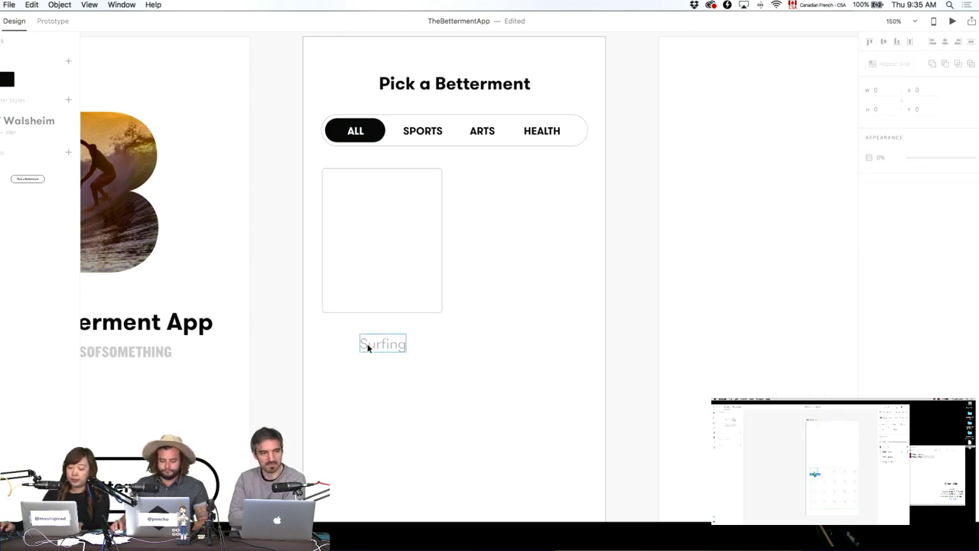
pyautogui.moveTo(368, 346); pyautogui.dragTo(341, 293)
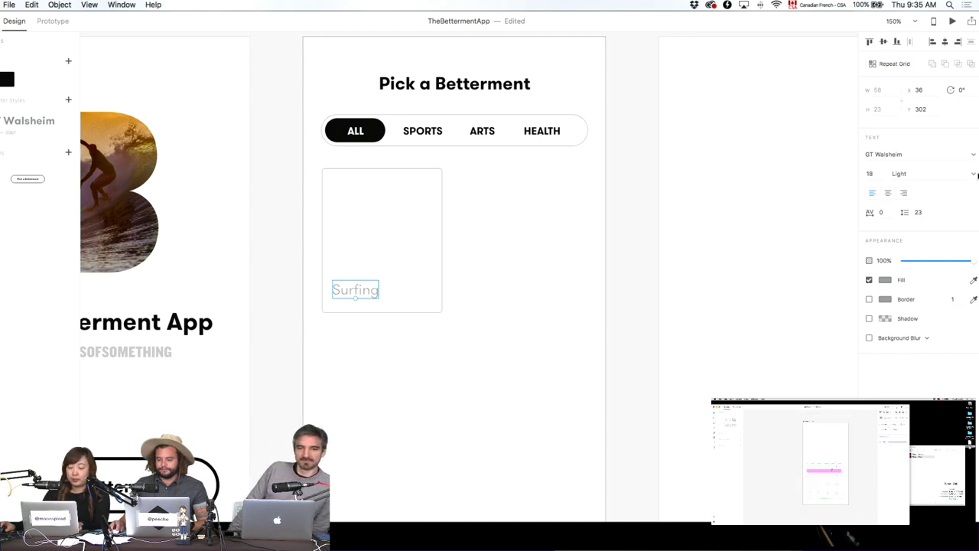
pyautogui.click(949, 174)
pyautogui.click(953, 193)
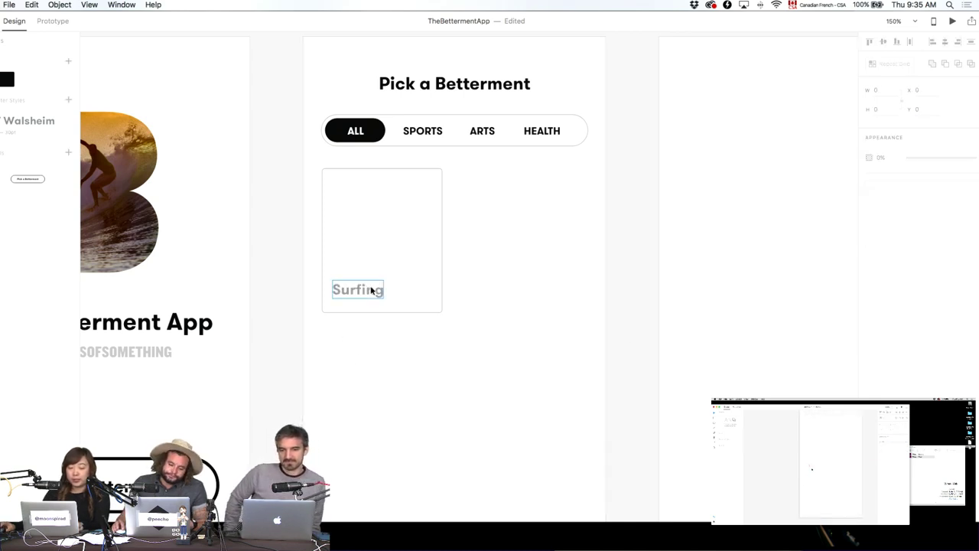
pyautogui.moveTo(365, 293); pyautogui.dragTo(362, 295)
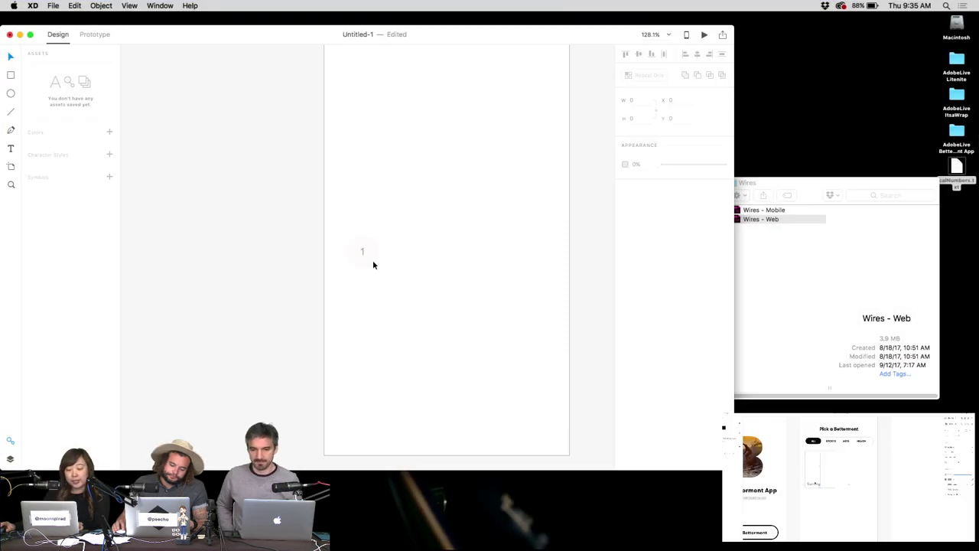
# Change the '1' inside the small circle group to the word 'text'.
pyautogui.press('super+a')
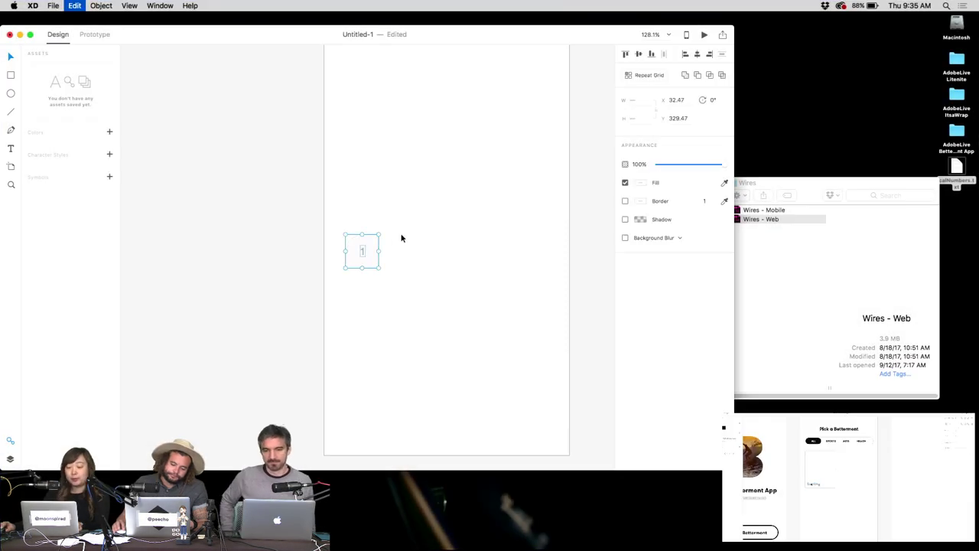
pyautogui.click(428, 222)
pyautogui.click(375, 247)
pyautogui.moveTo(417, 206); pyautogui.dragTo(354, 293)
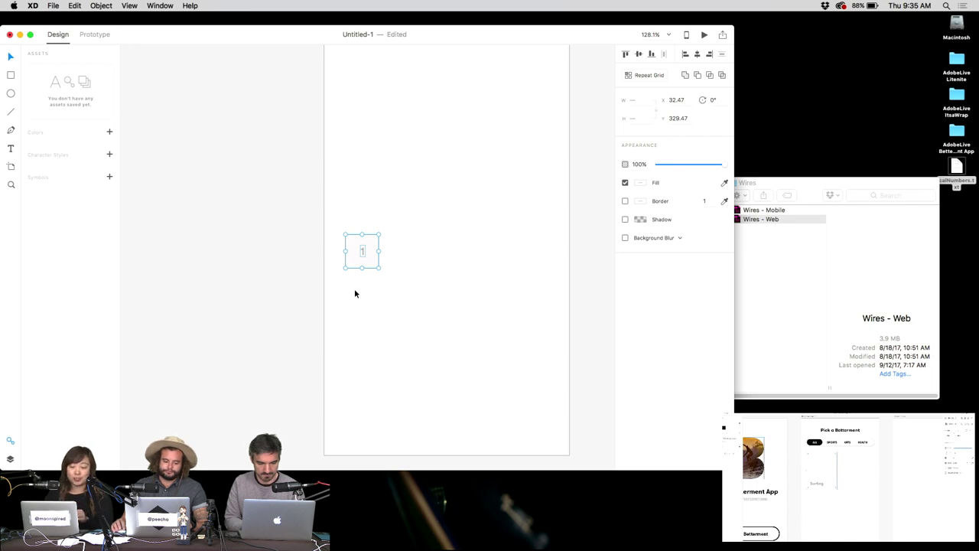
pyautogui.click(411, 240)
pyautogui.click(372, 265)
pyautogui.press('Escape')
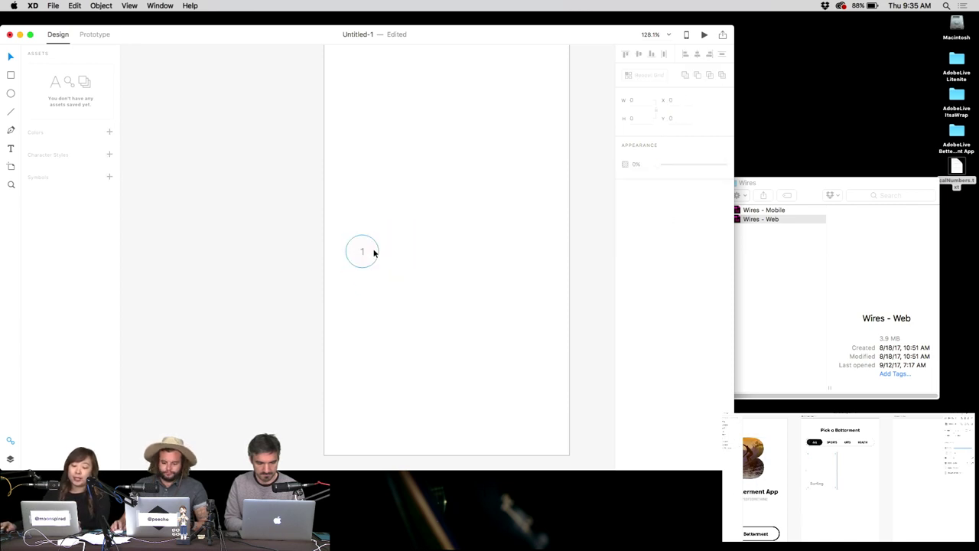
pyautogui.click(374, 253)
pyautogui.doubleClick(361, 250)
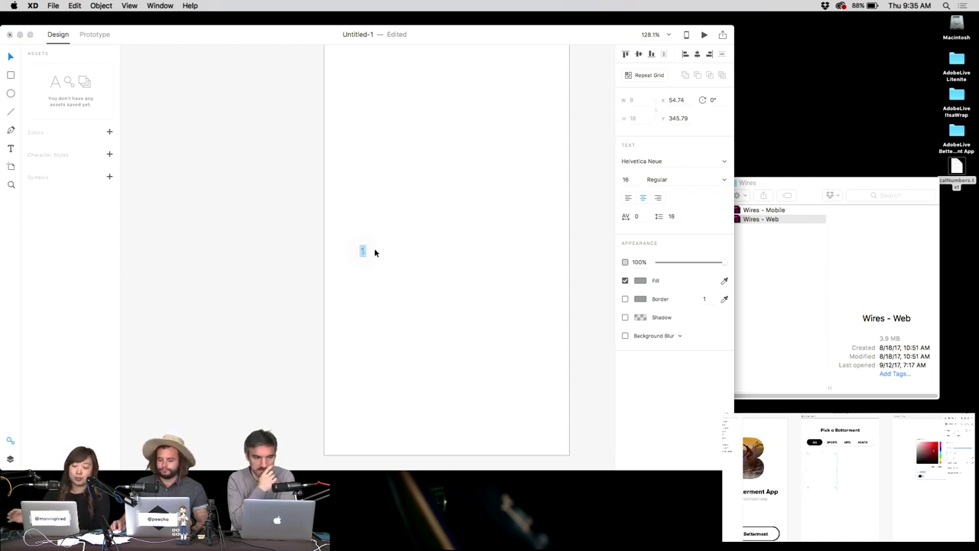
pyautogui.write('text')
pyautogui.press('Escape')
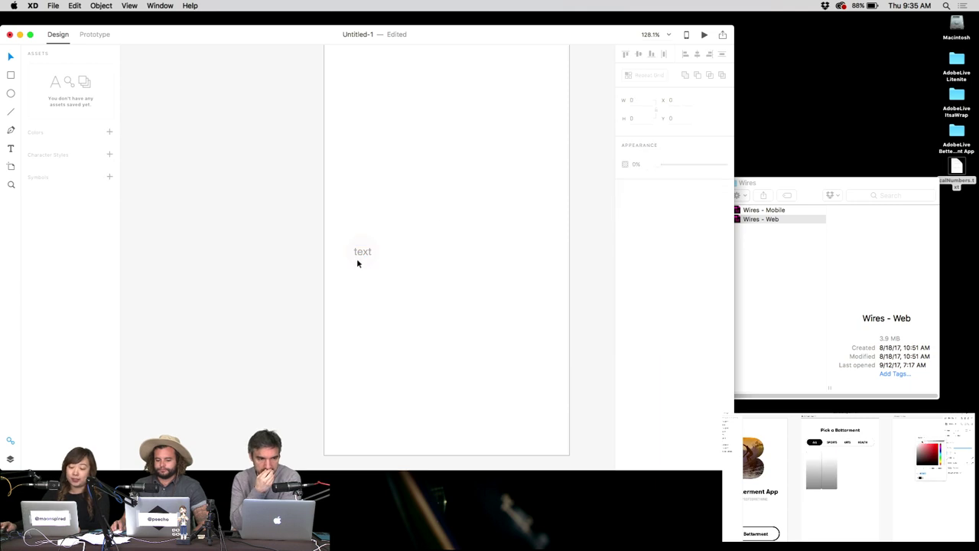
pyautogui.press('Escape')
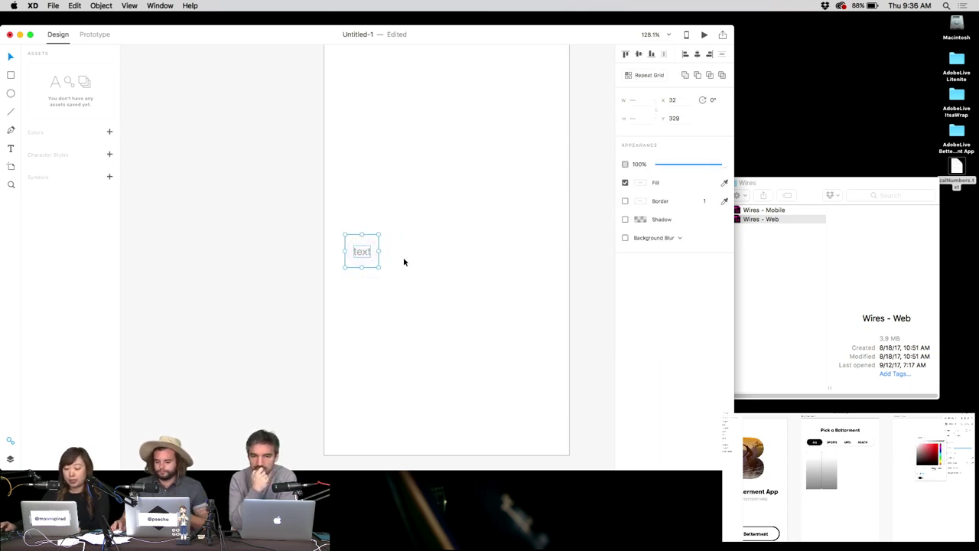
# Make the text circle a repeat grid of five columns with tighter column spacing.
pyautogui.click(387, 237)
pyautogui.click(375, 237)
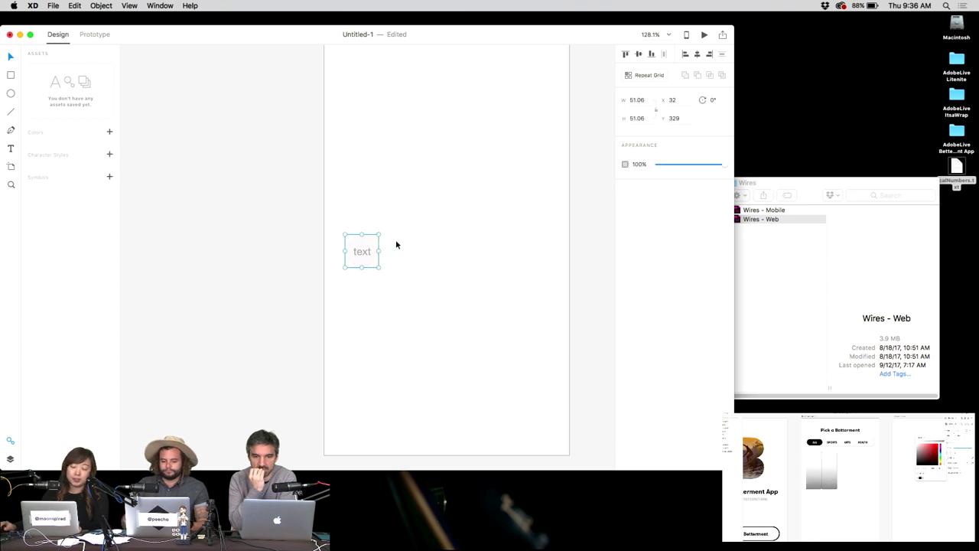
pyautogui.press('super+r')
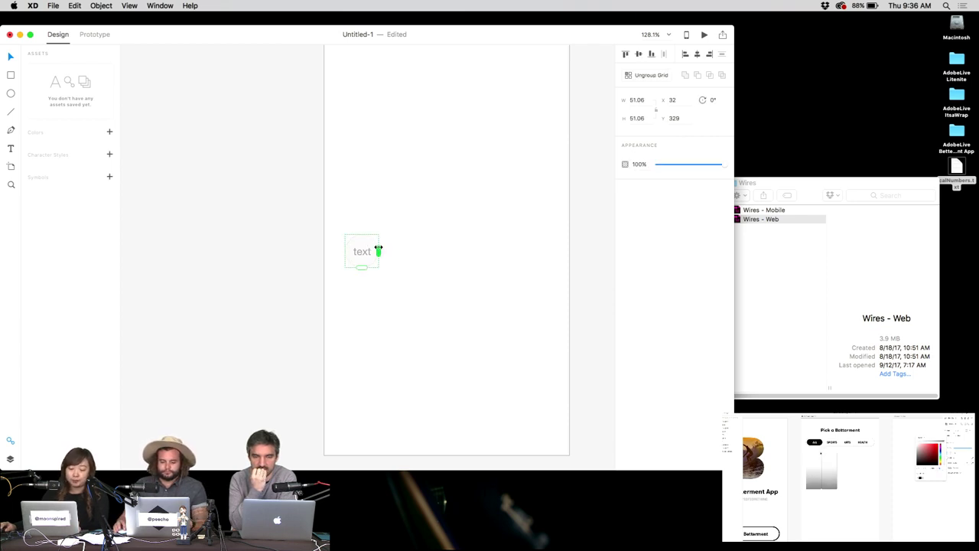
pyautogui.moveTo(378, 251); pyautogui.dragTo(561, 258)
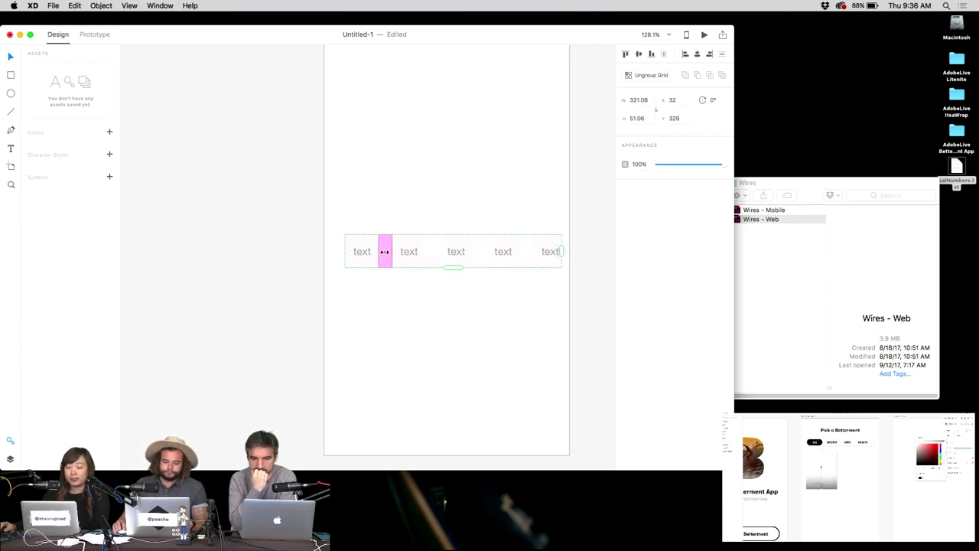
pyautogui.moveTo(384, 252); pyautogui.dragTo(381, 252)
pyautogui.moveTo(548, 250); pyautogui.dragTo(556, 251)
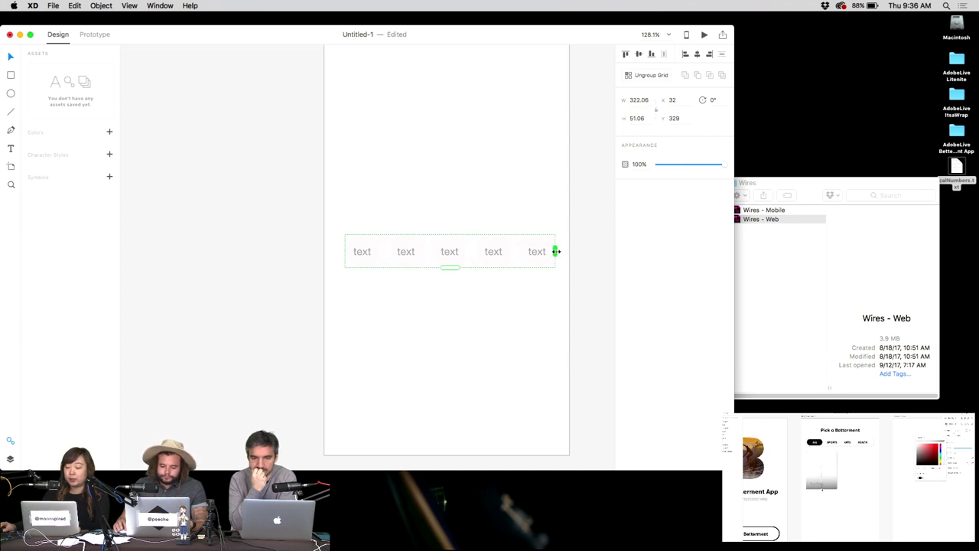
# Centre the circle grid horizontally on the artboard and extend it to five rows.
pyautogui.click(459, 221)
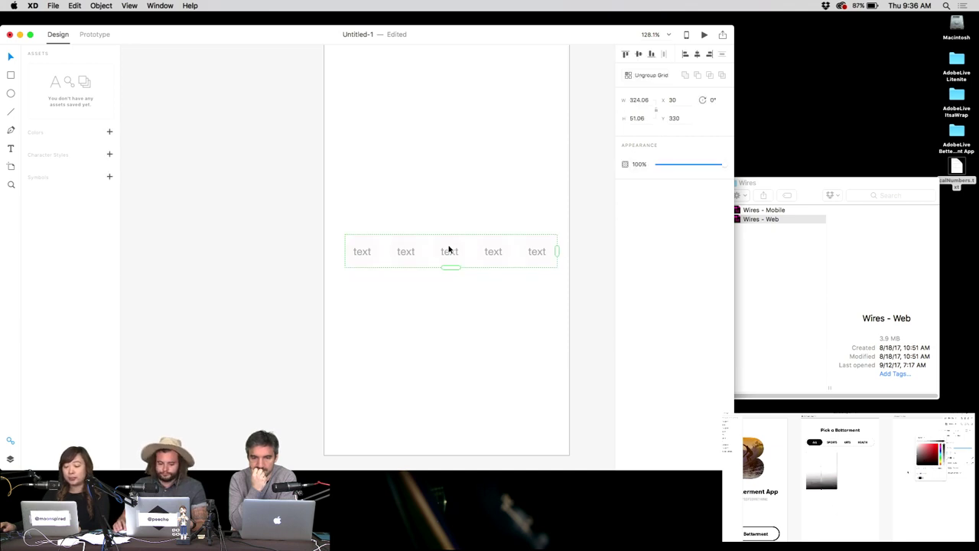
pyautogui.moveTo(448, 249); pyautogui.dragTo(443, 459)
pyautogui.scroll(-5, 444, 393)
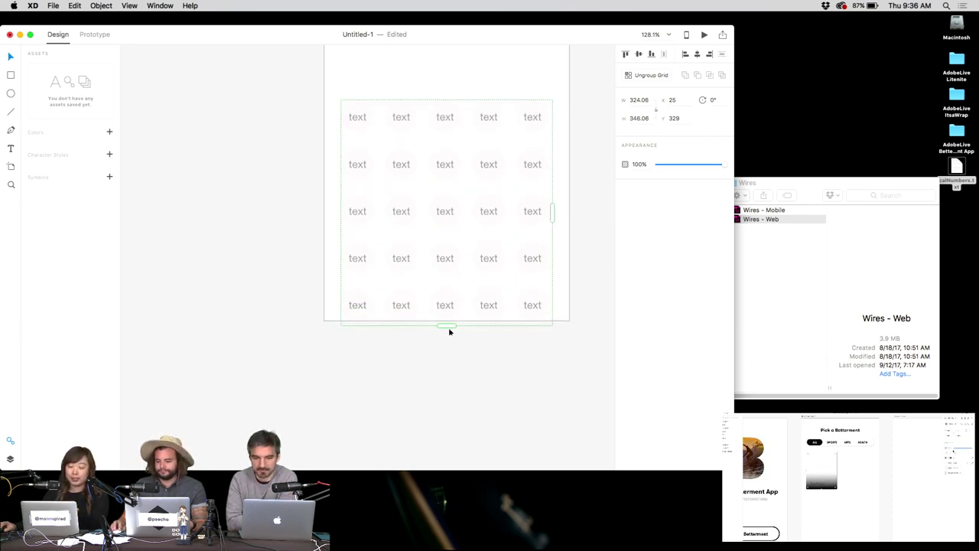
pyautogui.moveTo(449, 325); pyautogui.dragTo(441, 420)
pyautogui.scroll(3, 504, 170)
pyautogui.click(504, 170)
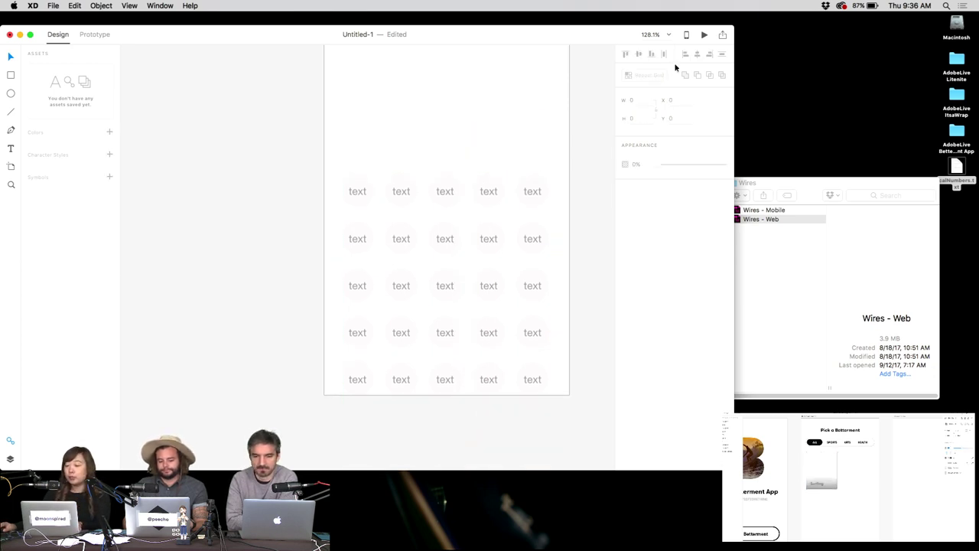
pyautogui.click(945, 166)
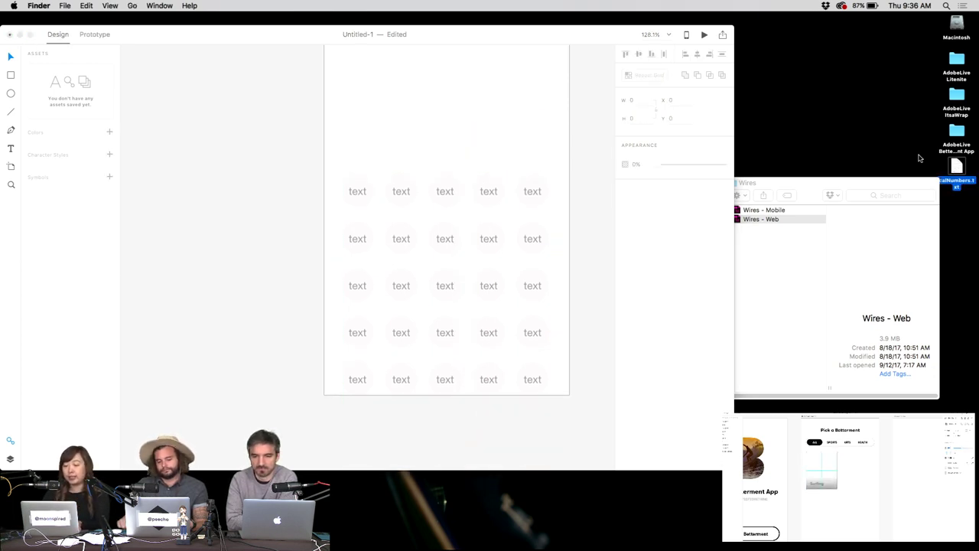
pyautogui.hotkey('alt', 'space')
pyautogui.write('te')
pyautogui.press('Return')
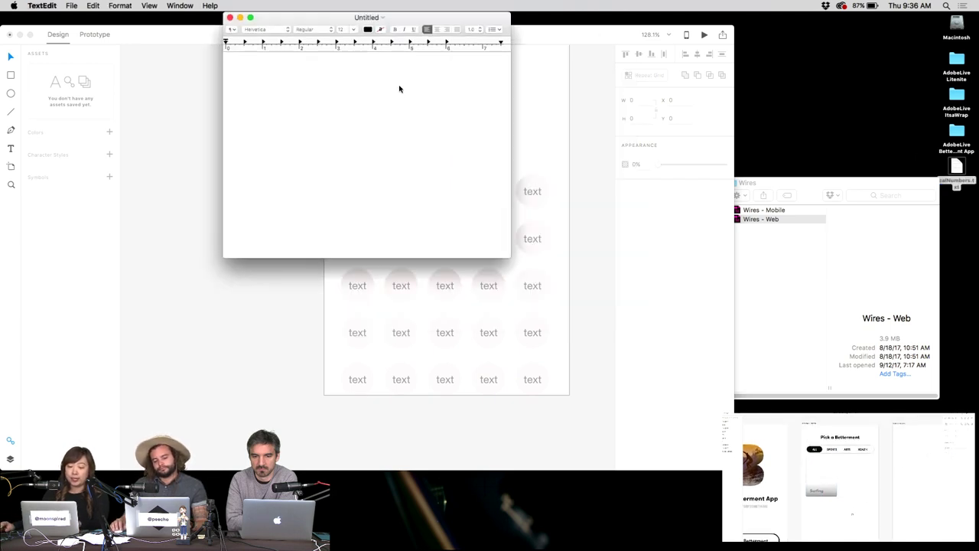
pyautogui.write('1 2 3 4 5')
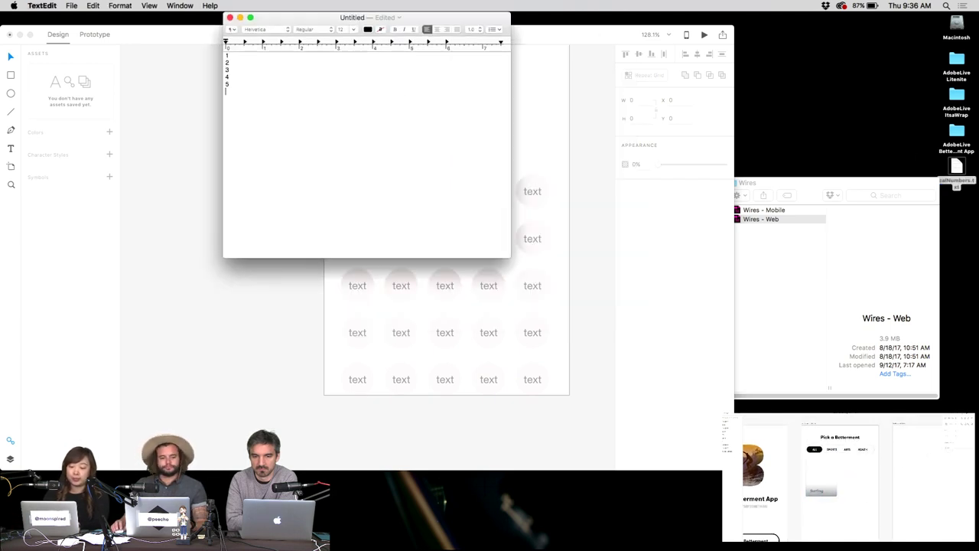
pyautogui.press('cmd+a')
pyautogui.click(348, 30)
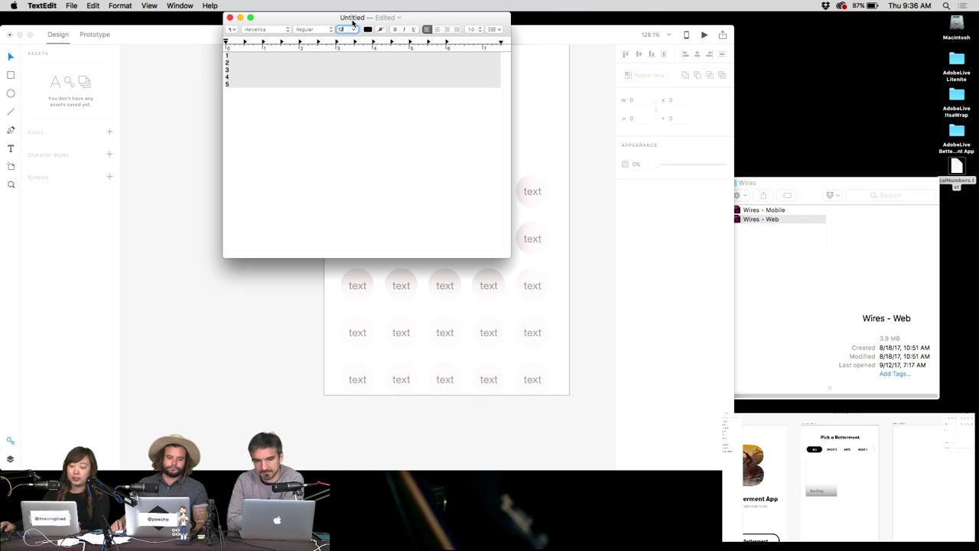
pyautogui.click(353, 29)
pyautogui.click(342, 119)
pyautogui.click(293, 101)
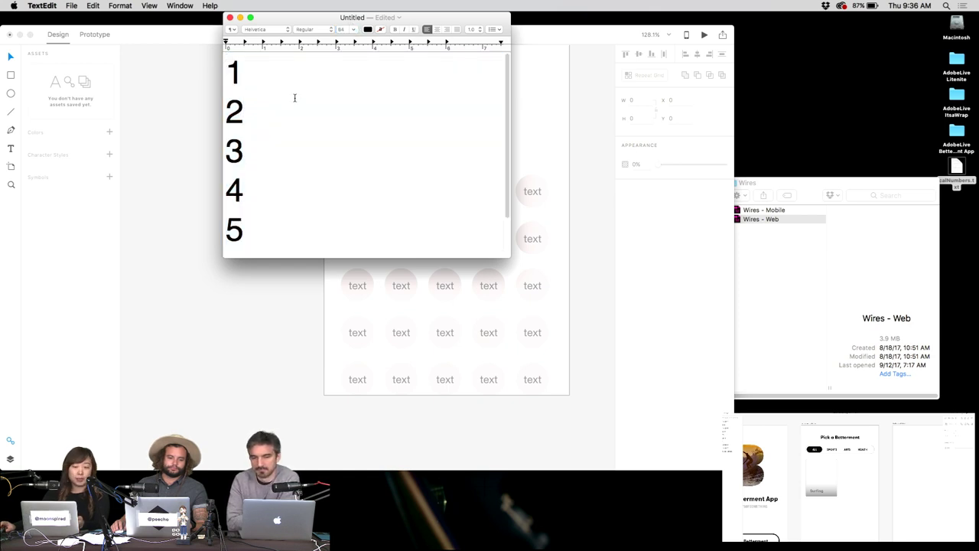
pyautogui.click(229, 17)
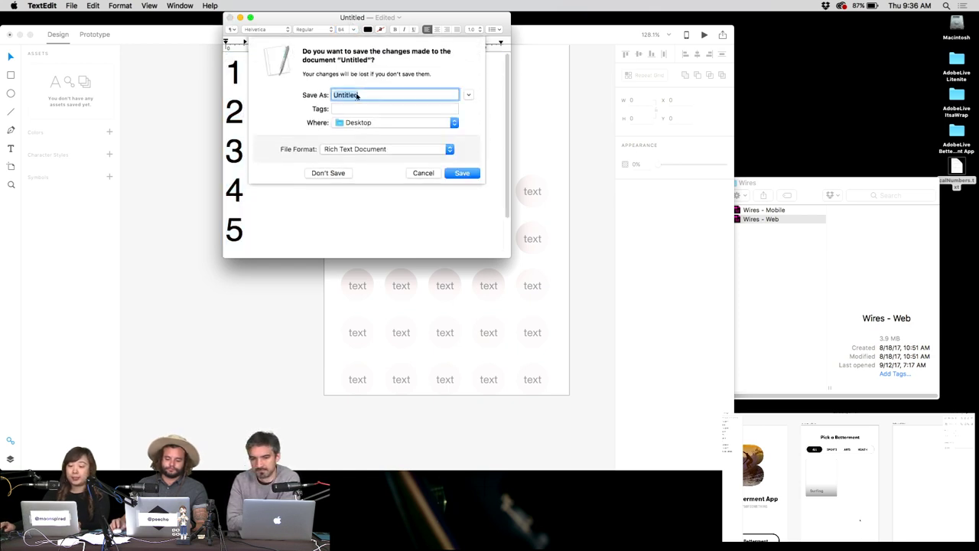
pyautogui.click(335, 174)
pyautogui.moveTo(976, 182); pyautogui.dragTo(858, 77)
pyautogui.press('space')
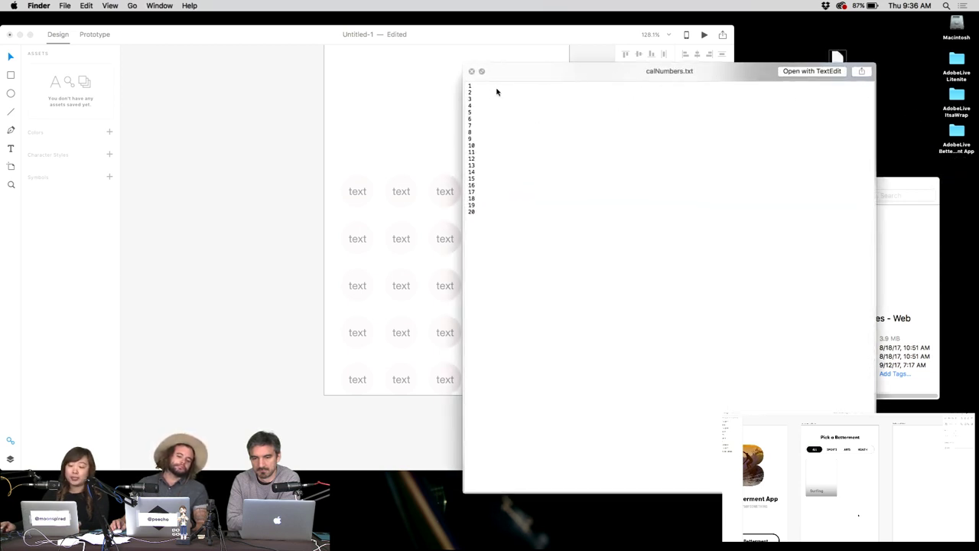
pyautogui.press('space')
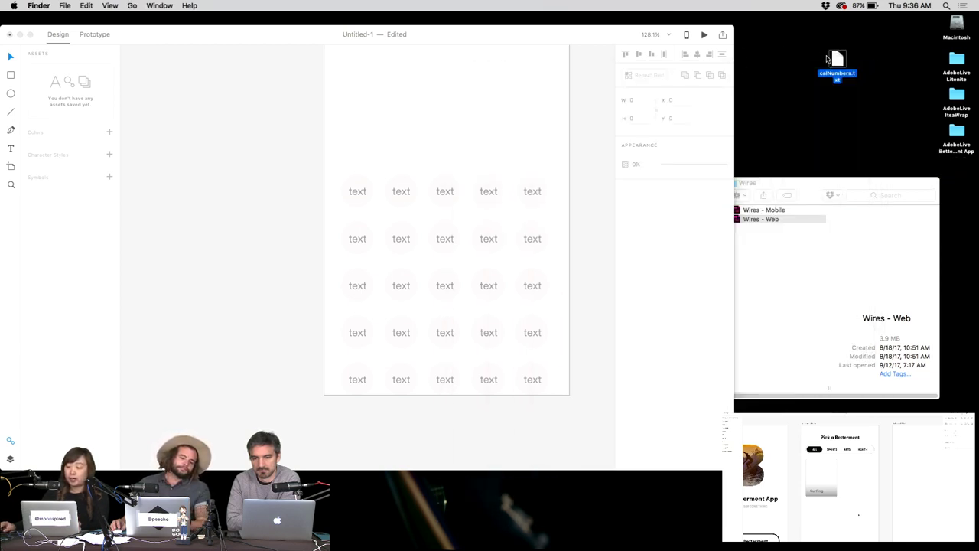
pyautogui.click(470, 121)
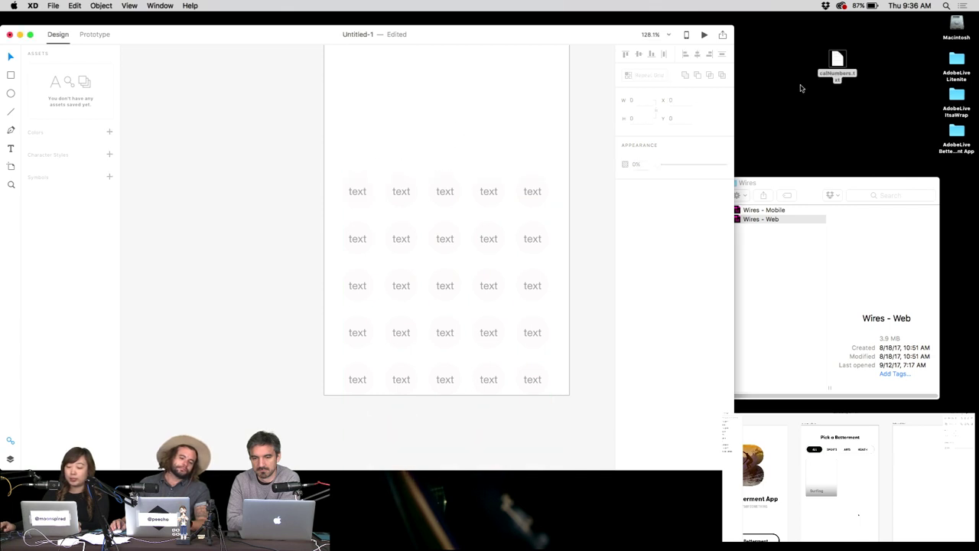
# Drop calNumbers.txt onto the circle grid so its cells read 1–20, then reselect the grid.
pyautogui.moveTo(837, 59); pyautogui.dragTo(361, 189)
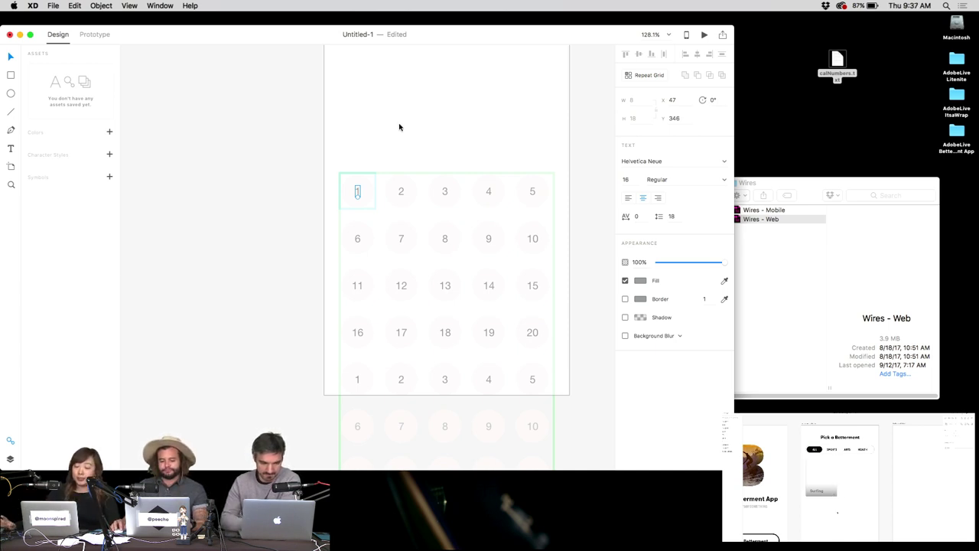
pyautogui.click(398, 127)
pyautogui.moveTo(314, 132); pyautogui.dragTo(547, 275)
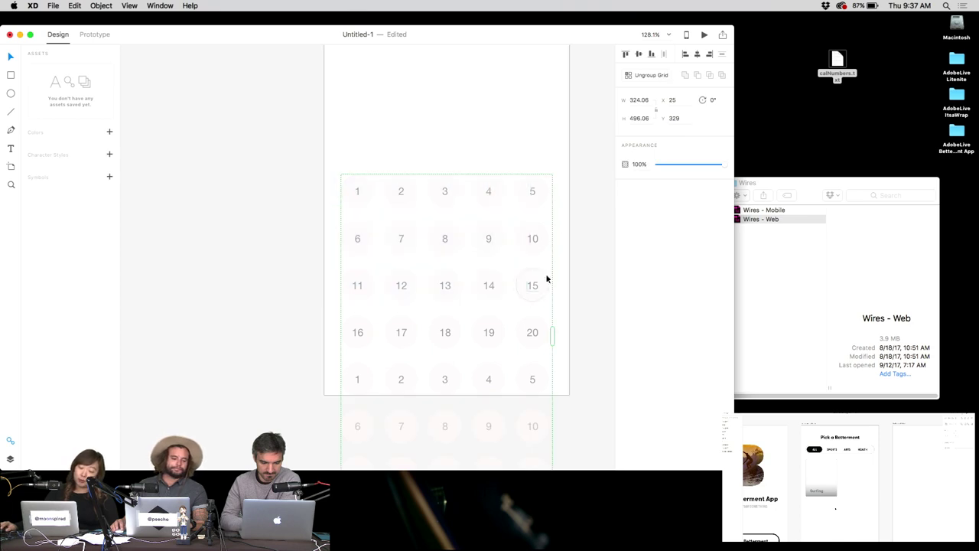
pyautogui.click(555, 156)
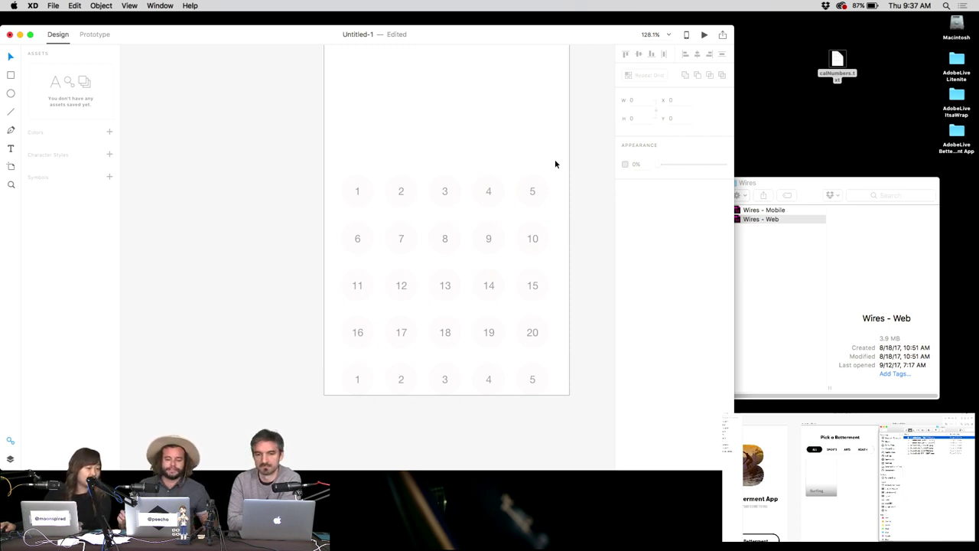
pyautogui.click(359, 197)
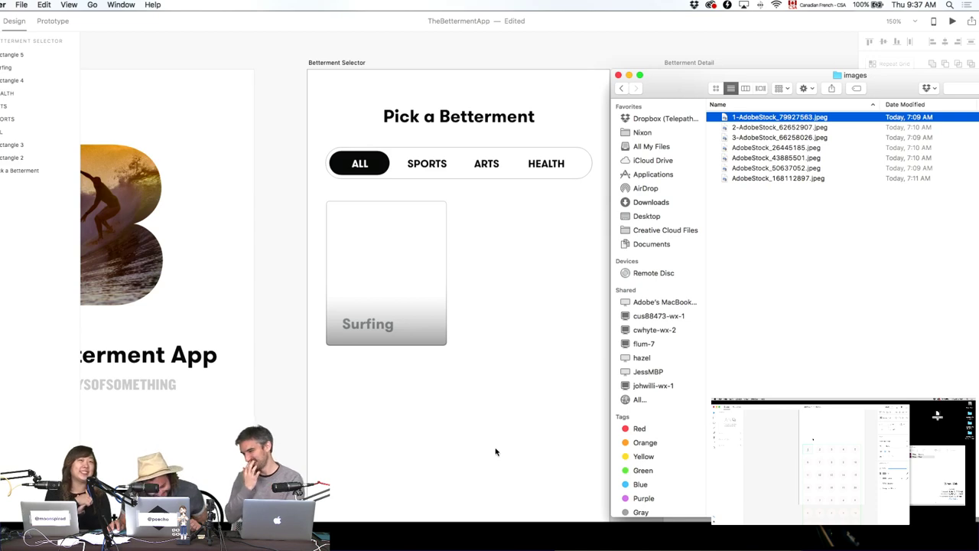
# Delete Rectangle 5, the gray gradient overlay, from the Surfing card.
pyautogui.click(427, 264)
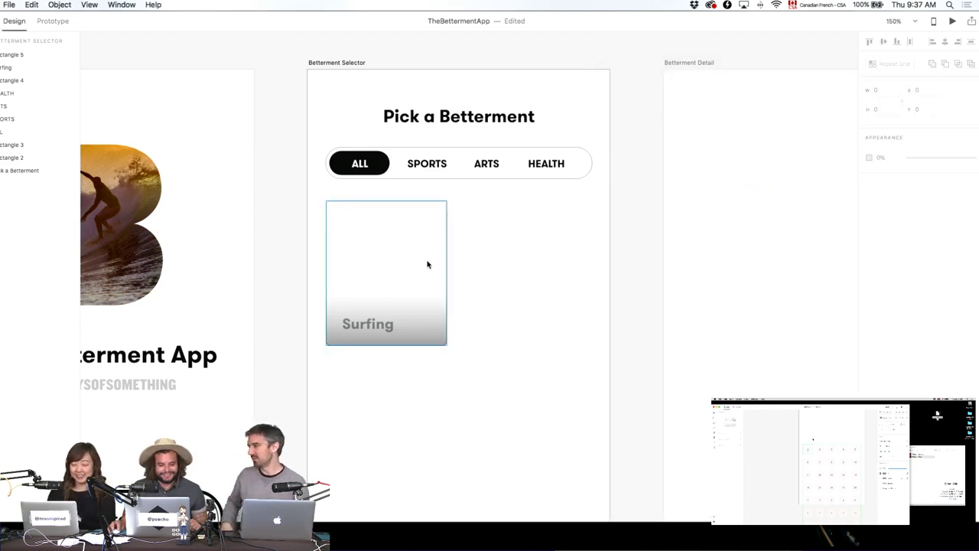
pyautogui.click(10, 56)
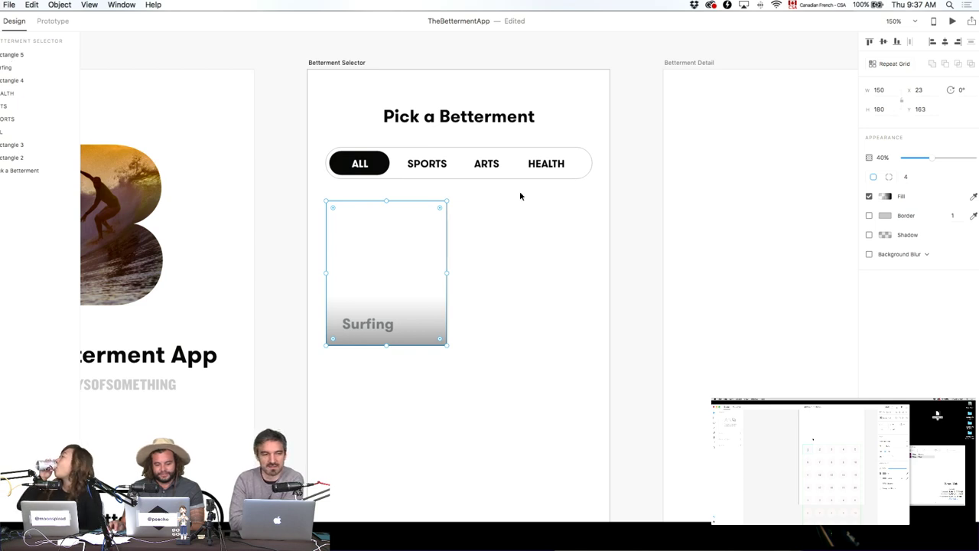
pyautogui.press('super+Tab')
pyautogui.click(60, 68)
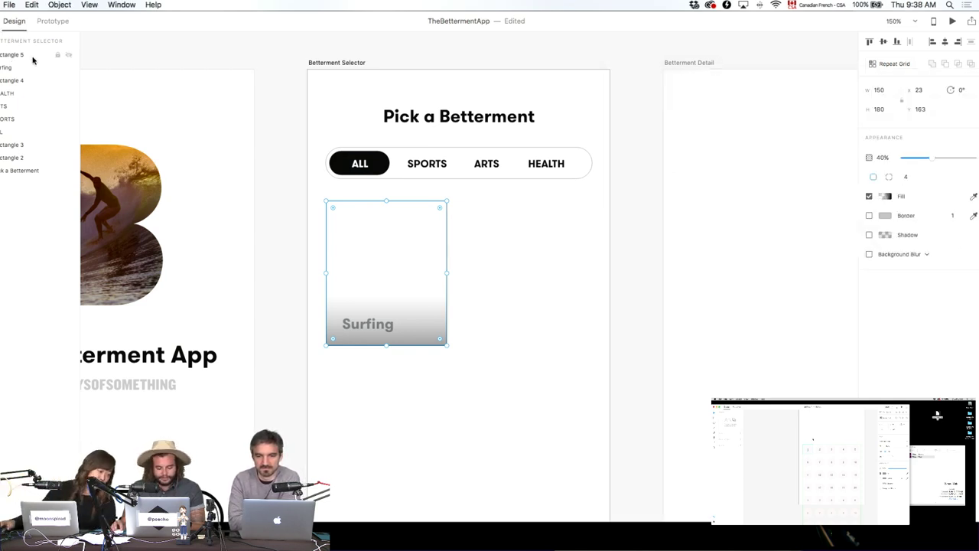
pyautogui.press('Delete')
pyautogui.press('super+Tab')
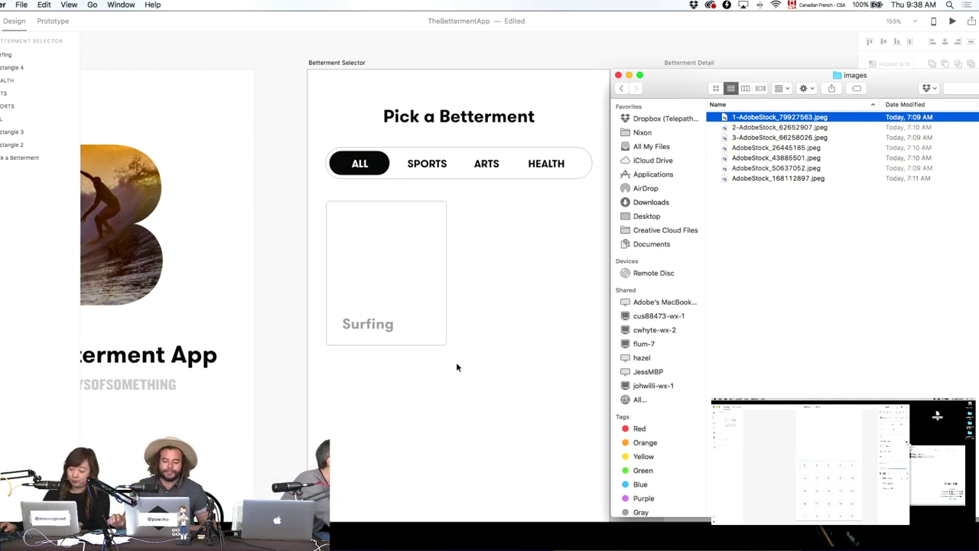
pyautogui.click(426, 468)
pyautogui.hscroll(-5, 426, 468)
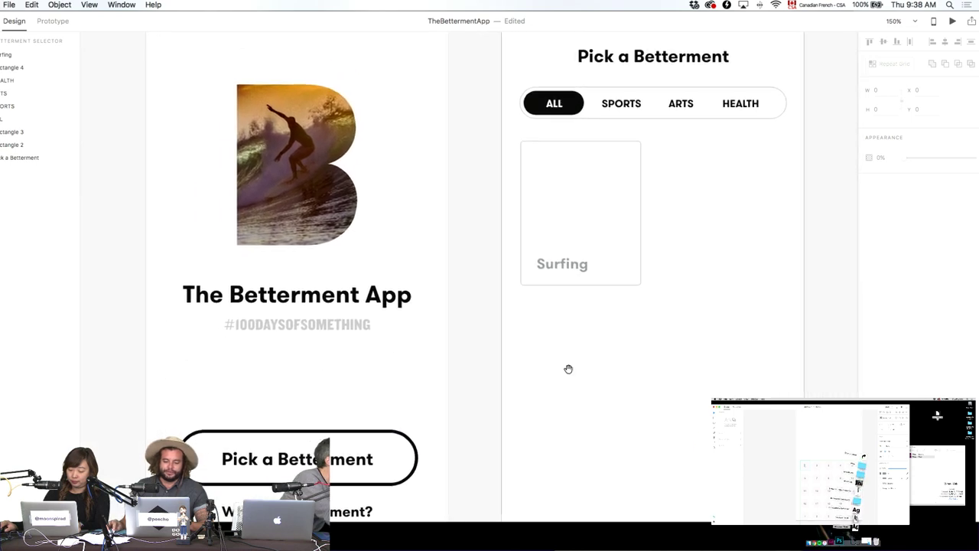
# Pan to the Betterment Selector artboard and marquee-select the Surfing card rectangle with its label.
pyautogui.hscroll(5, 543, 398)
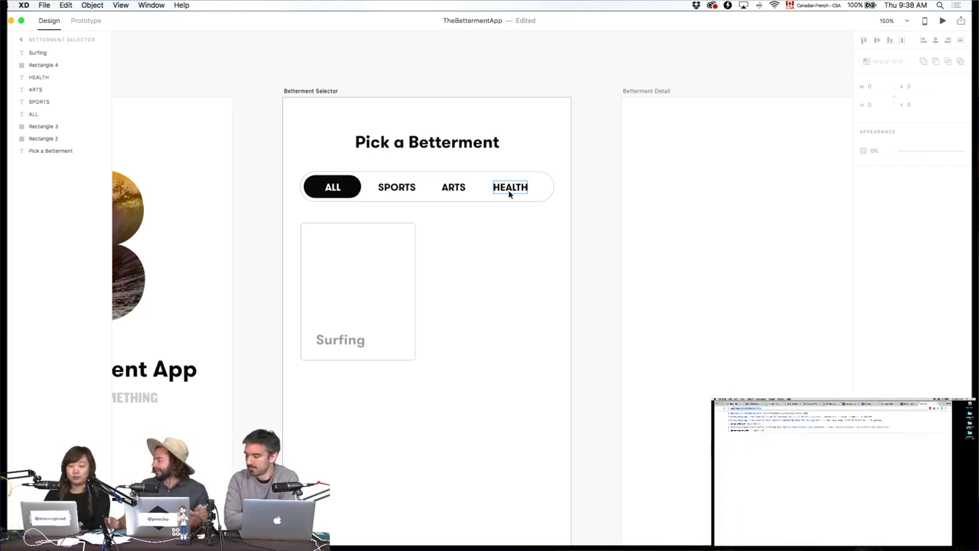
pyautogui.scroll(-5, 544, 293)
pyautogui.hscroll(3, 544, 292)
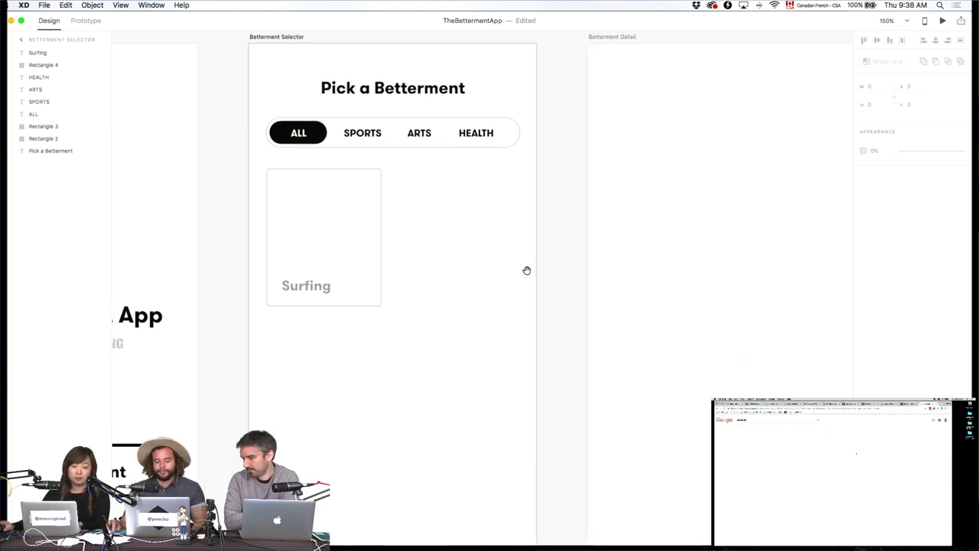
pyautogui.moveTo(425, 356); pyautogui.dragTo(275, 223)
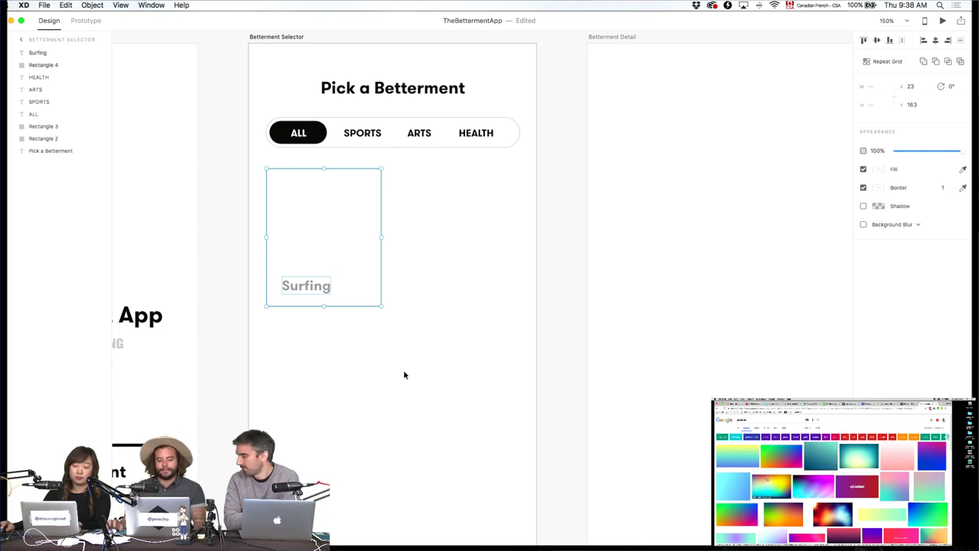
# Make the Surfing card a repeat grid with a second column, adjusting the gap and width.
pyautogui.click(876, 63)
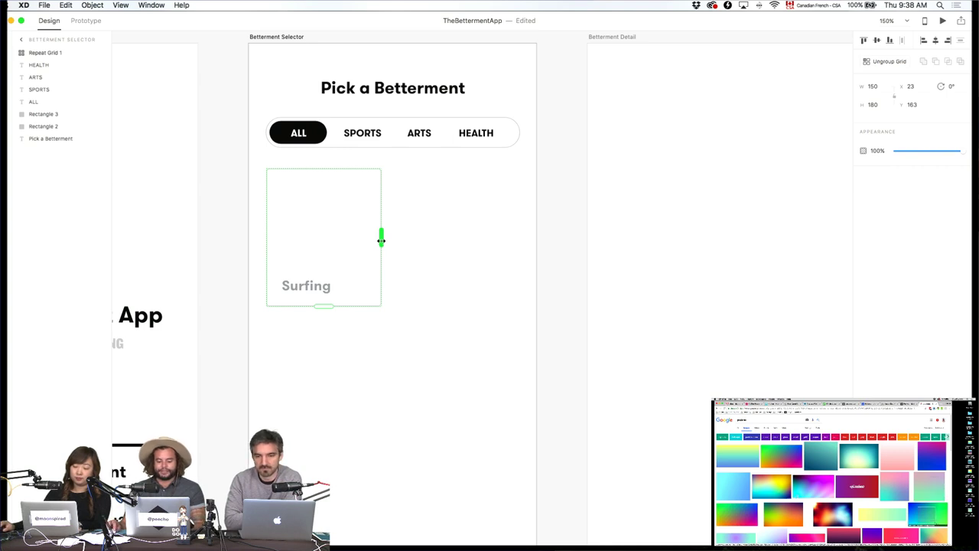
pyautogui.moveTo(381, 240); pyautogui.dragTo(515, 254)
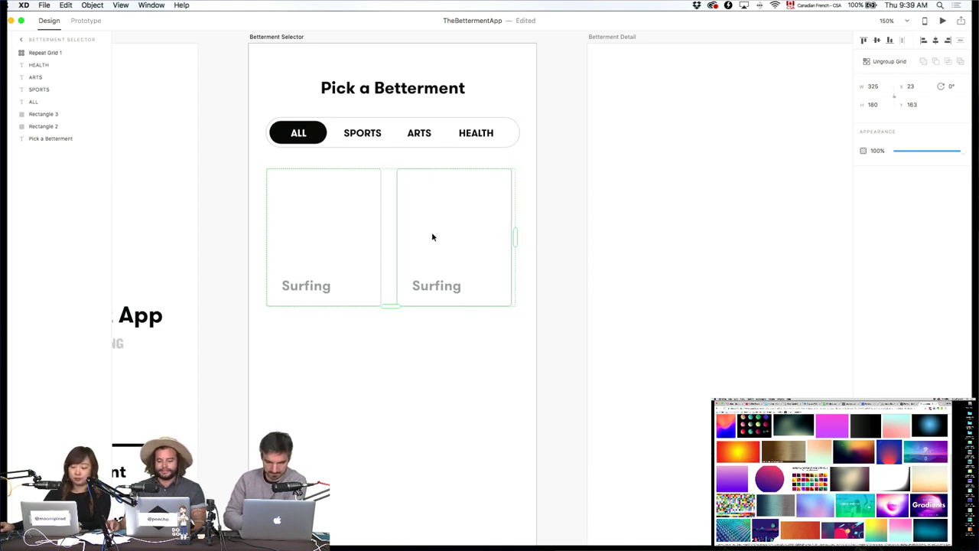
pyautogui.moveTo(394, 230); pyautogui.dragTo(396, 230)
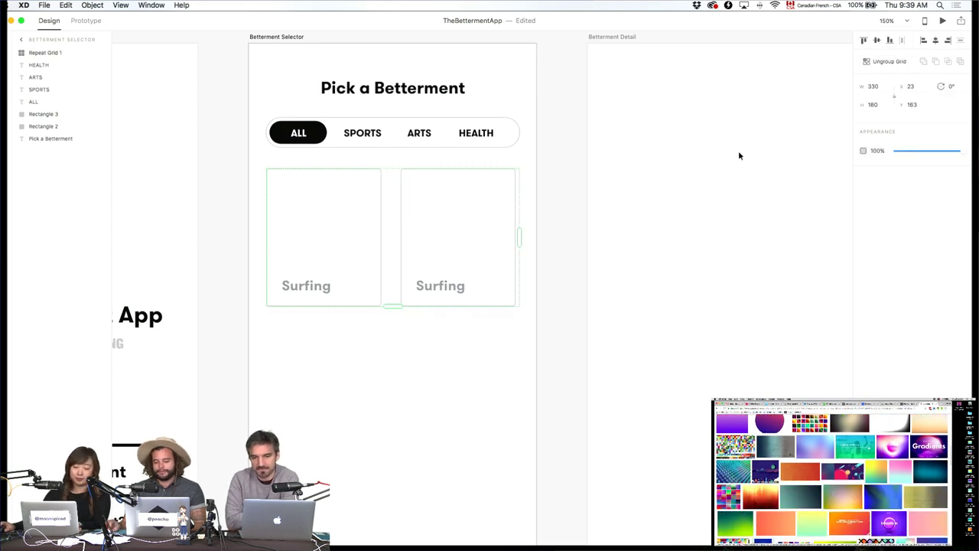
pyautogui.moveTo(519, 234); pyautogui.dragTo(519, 234)
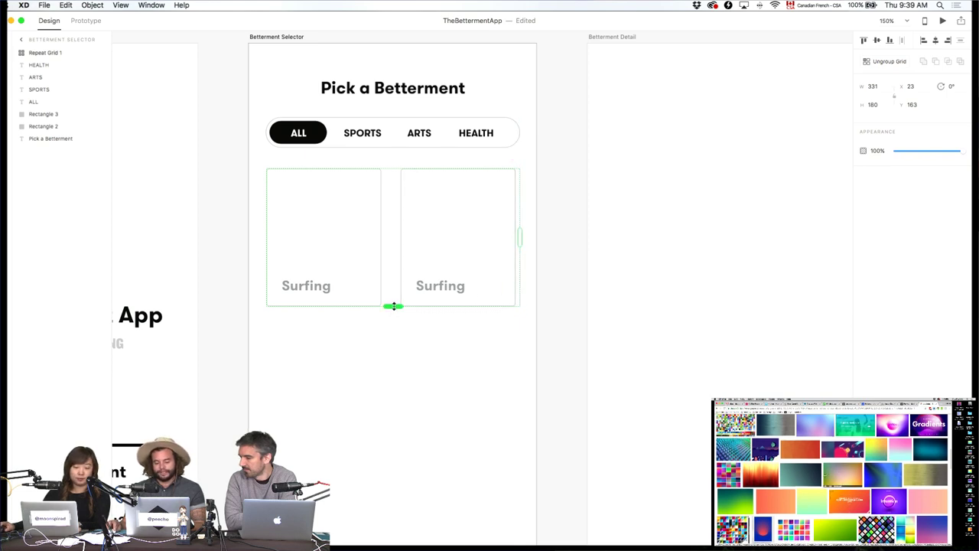
# Drag the card grid down to add rows of paired Surfing cards across the artboard.
pyautogui.scroll(-2, 395, 334)
pyautogui.scroll(-2, 396, 334)
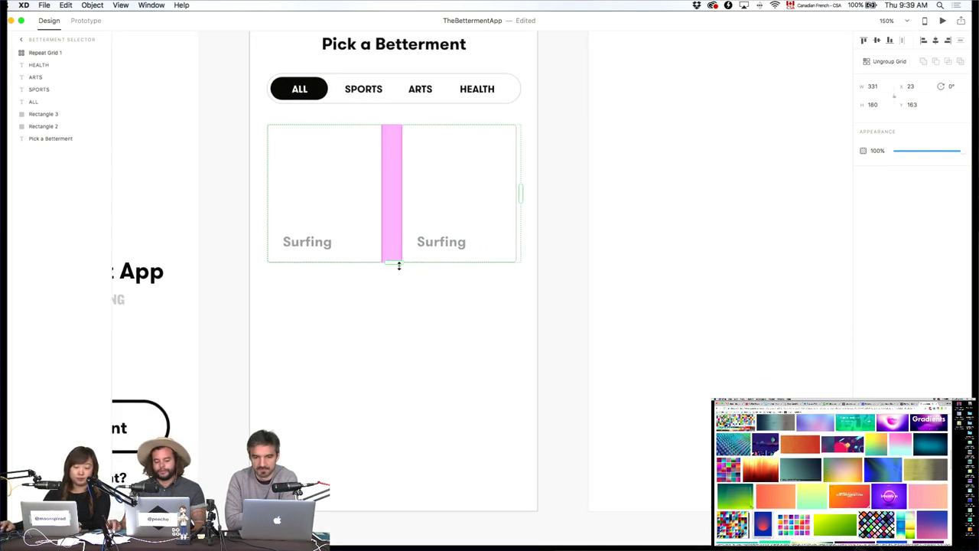
pyautogui.moveTo(398, 263); pyautogui.dragTo(393, 528)
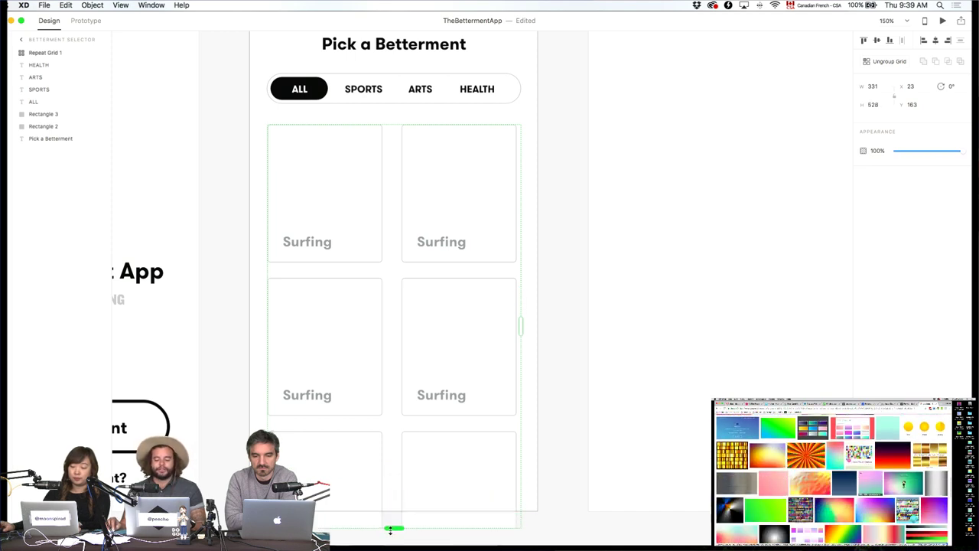
pyautogui.click(576, 383)
pyautogui.scroll(3, 575, 383)
pyautogui.click(505, 282)
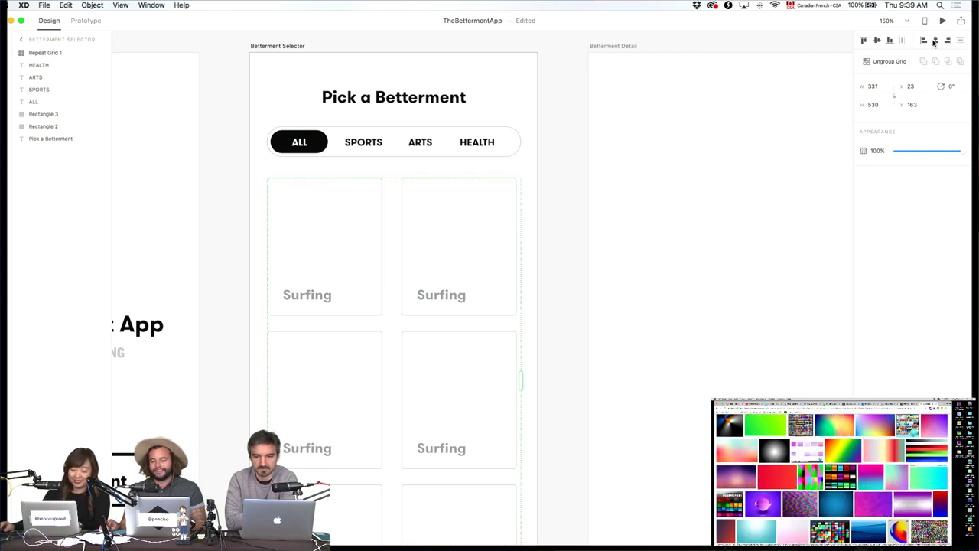
pyautogui.click(654, 236)
pyautogui.scroll(1, 507, 295)
pyautogui.click(363, 289)
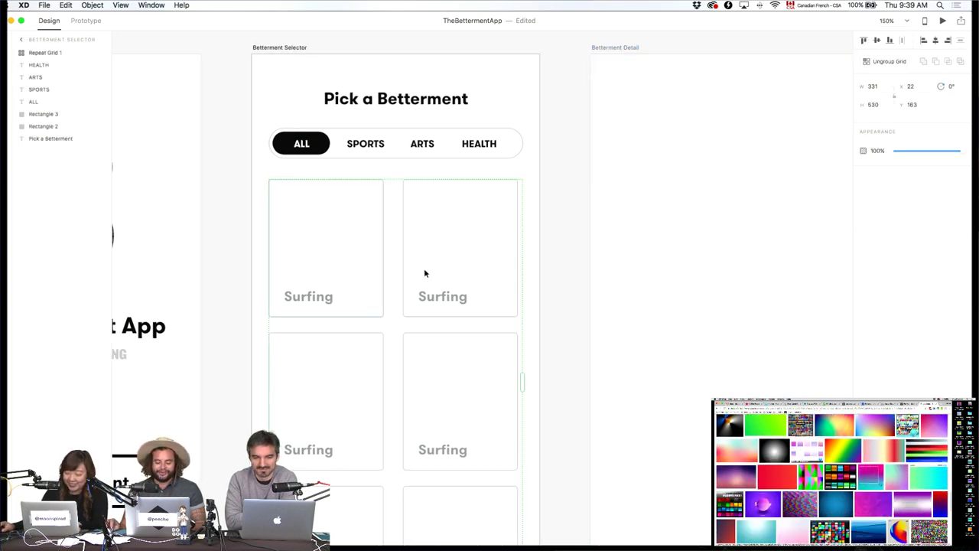
# Leave the second card's label unchanged and narrow the card grid to width 328.
pyautogui.doubleClick(429, 301)
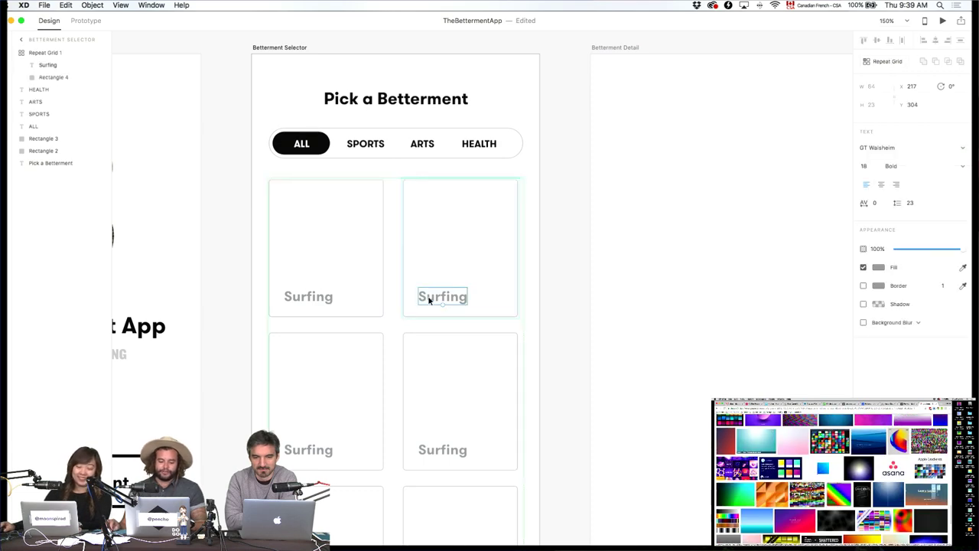
pyautogui.doubleClick(428, 300)
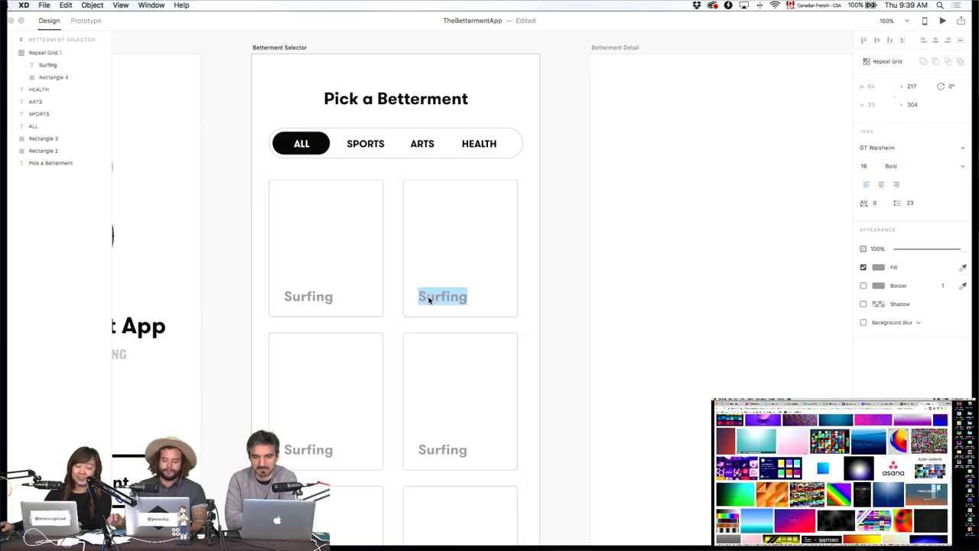
pyautogui.press('super+Tab')
pyautogui.click(578, 204)
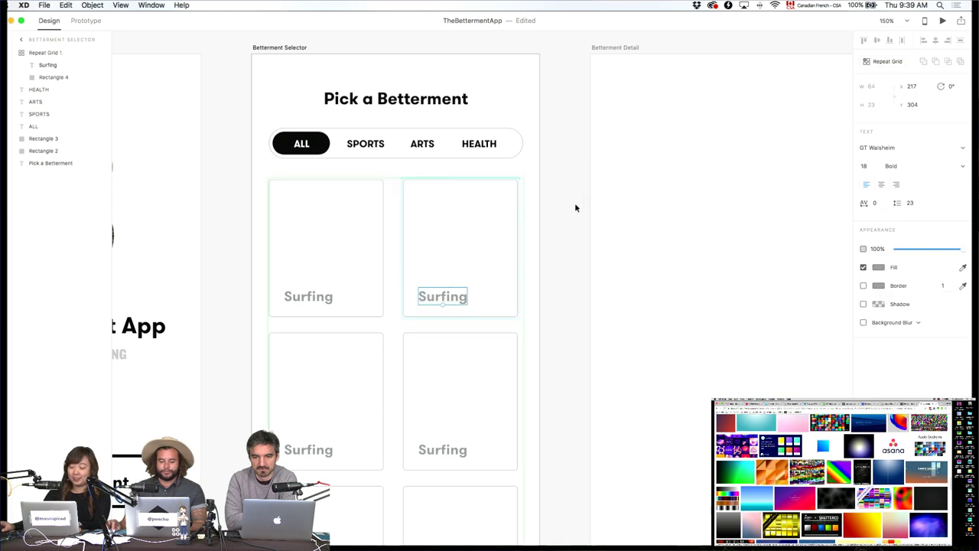
pyautogui.press('Escape')
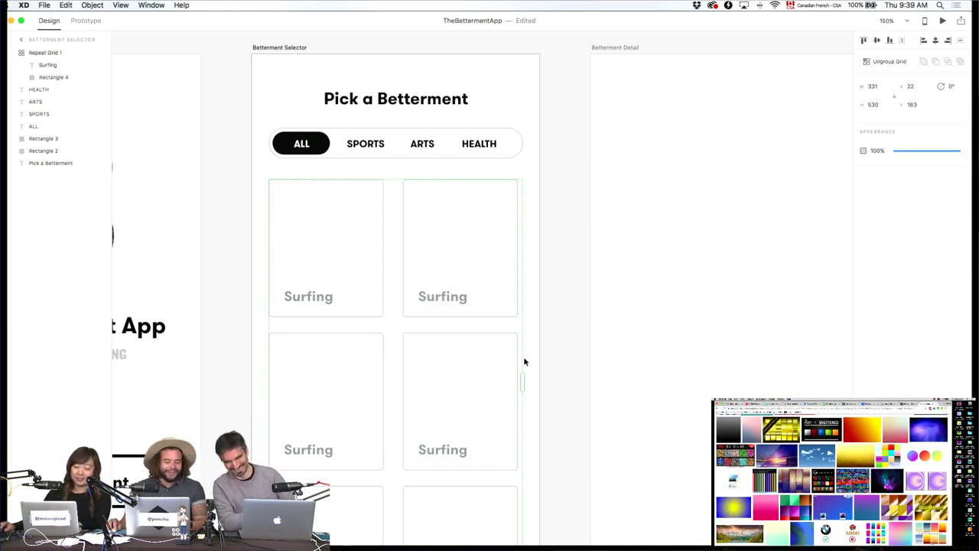
pyautogui.moveTo(522, 382); pyautogui.dragTo(520, 382)
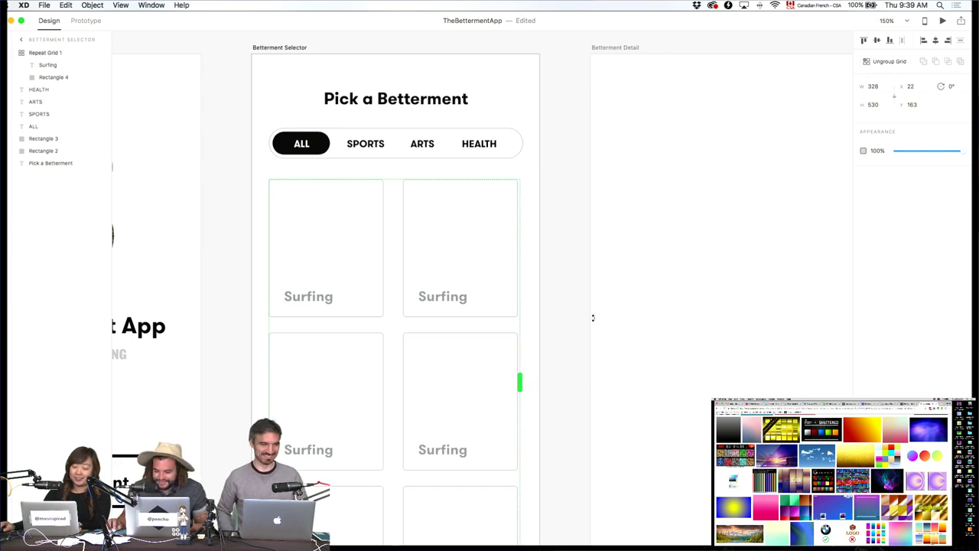
pyautogui.click(684, 213)
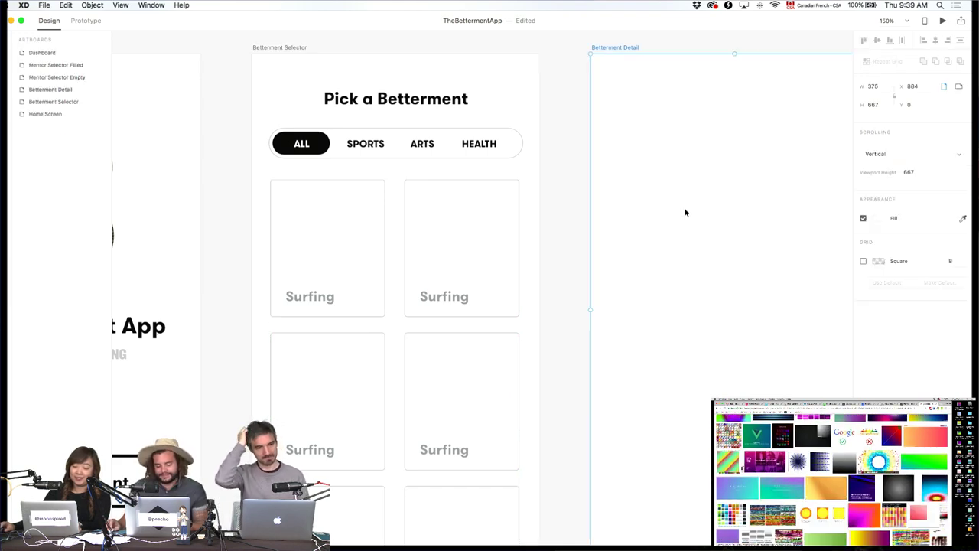
# Select all seven AdobeStock JPEGs in the Finder images folder and drop them onto the first card.
pyautogui.click(567, 181)
pyautogui.press('super+Tab')
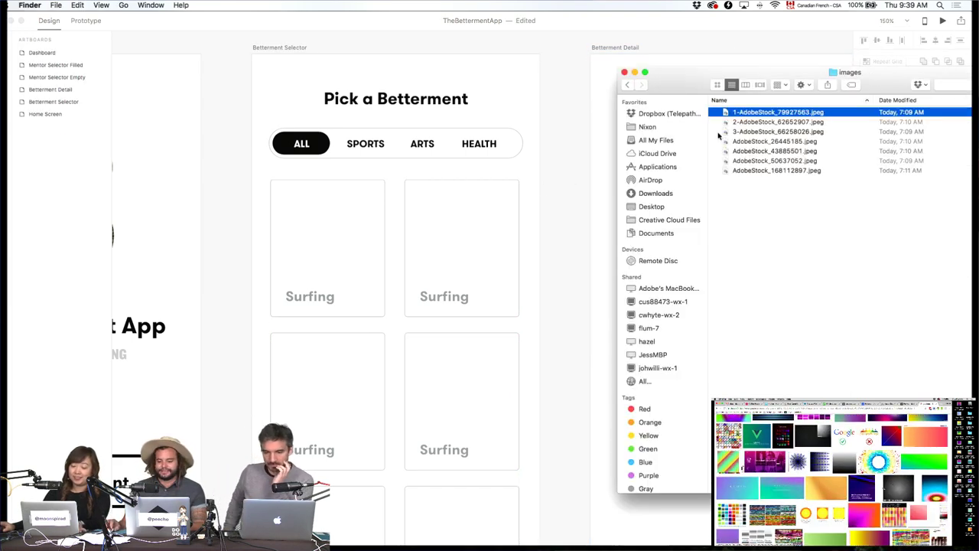
pyautogui.press('super+a')
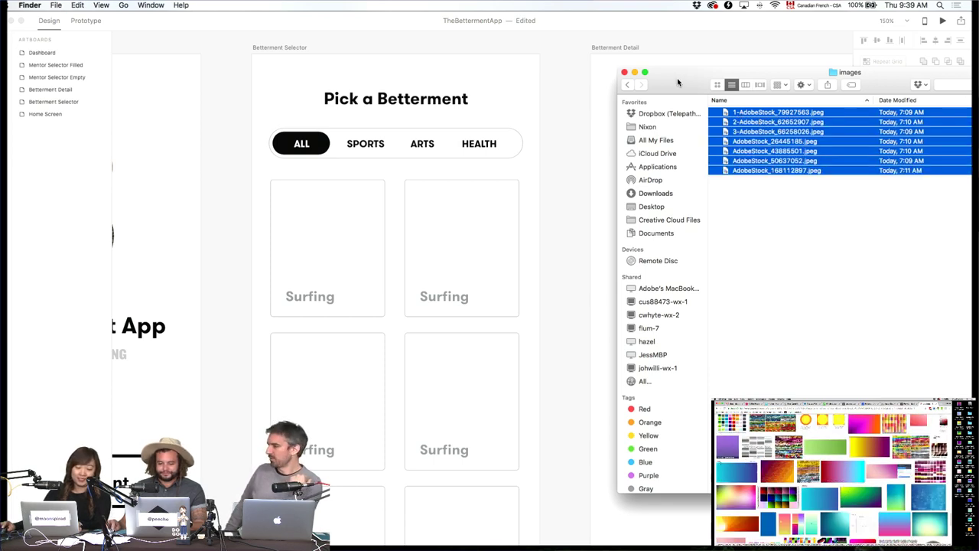
pyautogui.moveTo(676, 81); pyautogui.dragTo(600, 69)
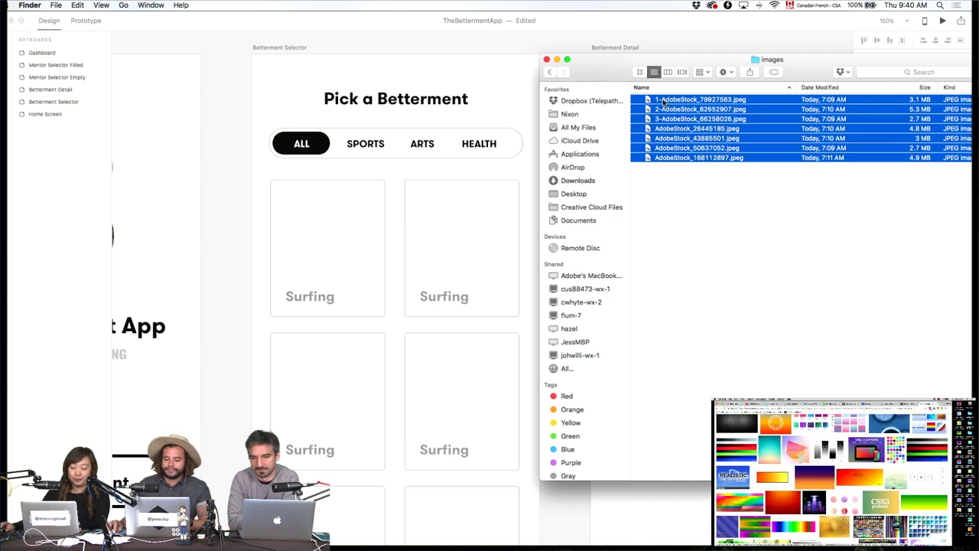
pyautogui.moveTo(664, 102); pyautogui.dragTo(348, 214)
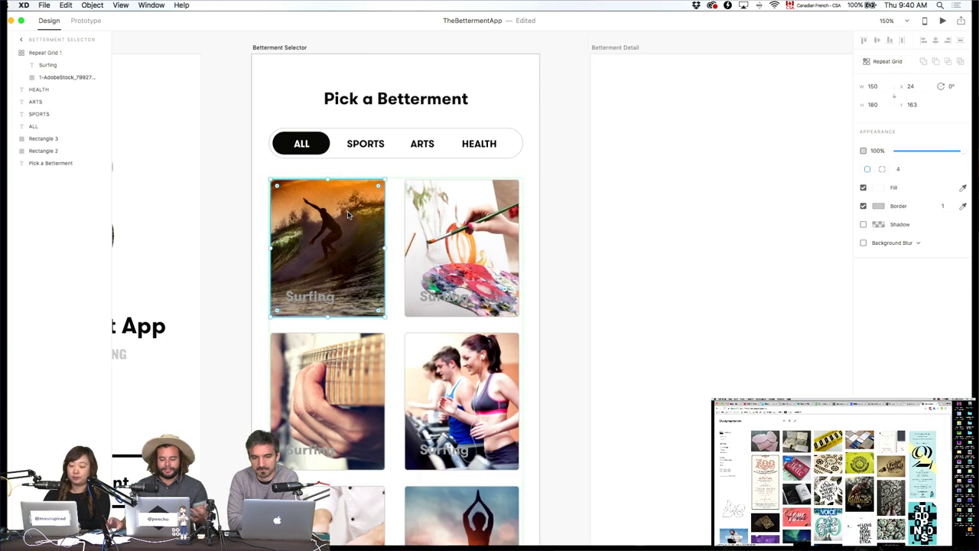
# Select the Surfing label in the grid's layers, keeping the surfing photo layer beneath it.
pyautogui.click(624, 214)
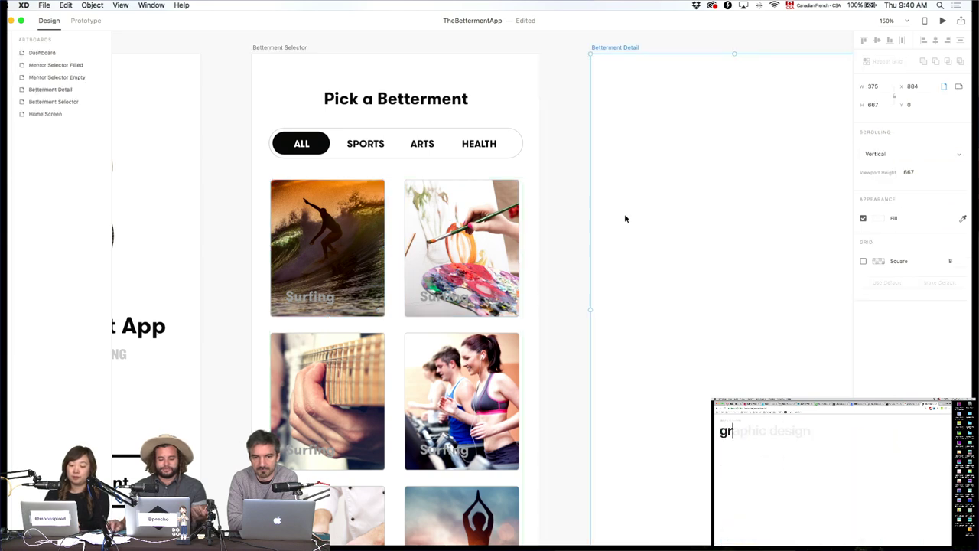
pyautogui.click(308, 294)
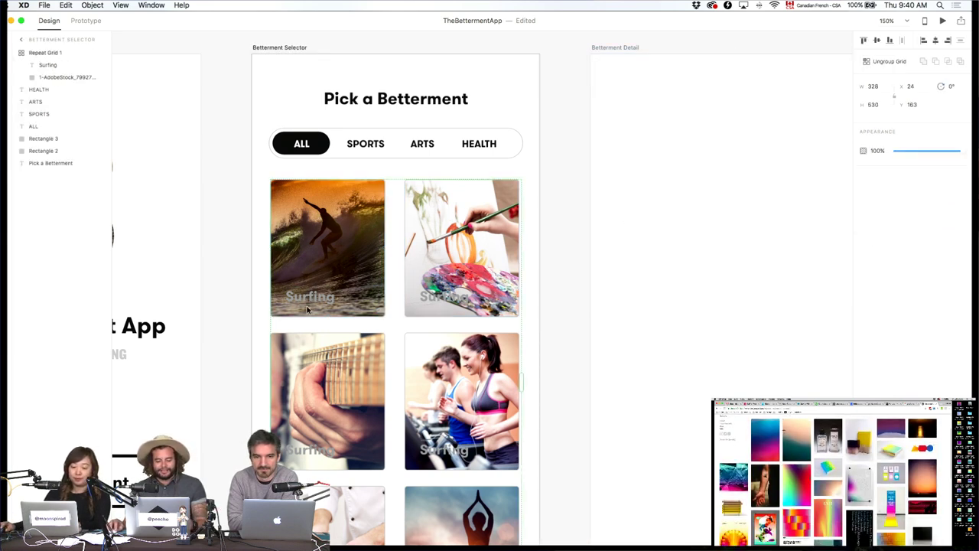
pyautogui.click(21, 52)
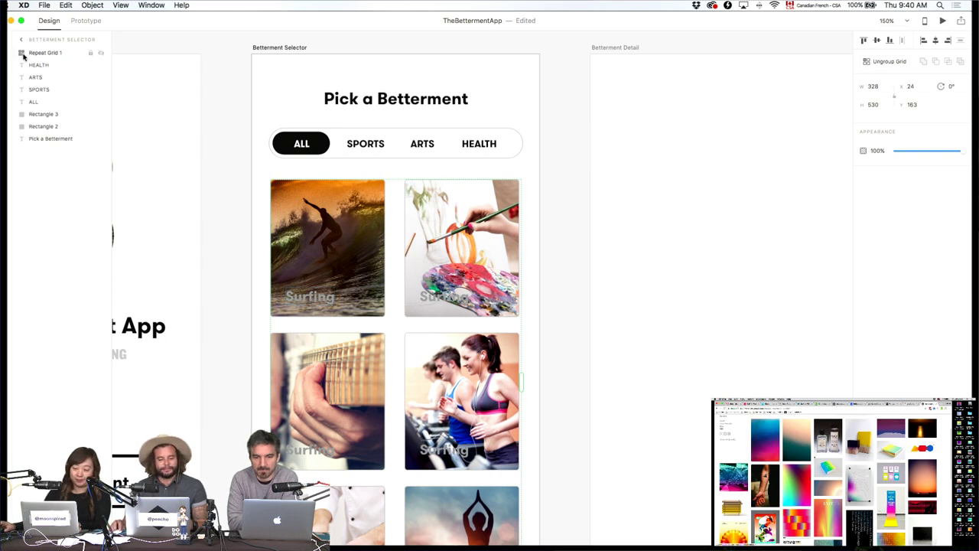
pyautogui.click(21, 53)
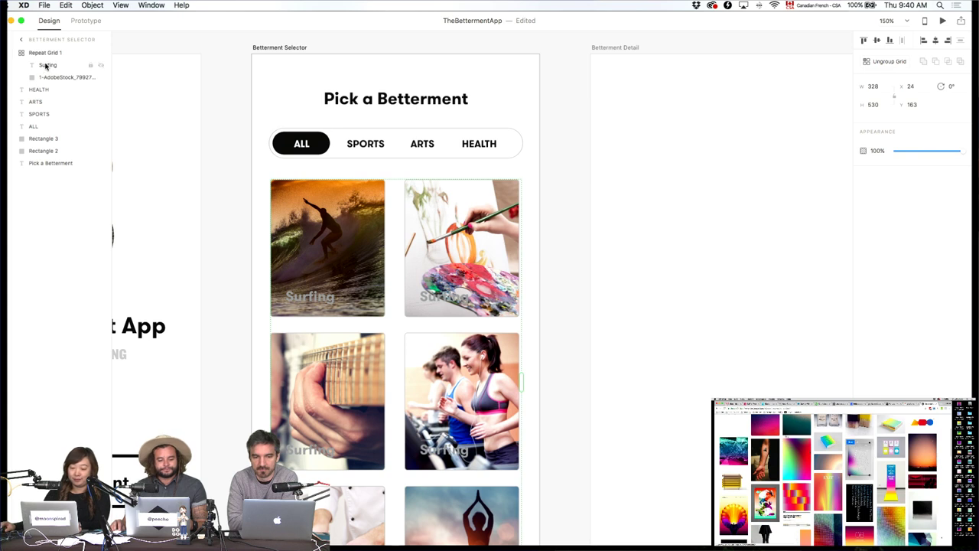
pyautogui.click(44, 65)
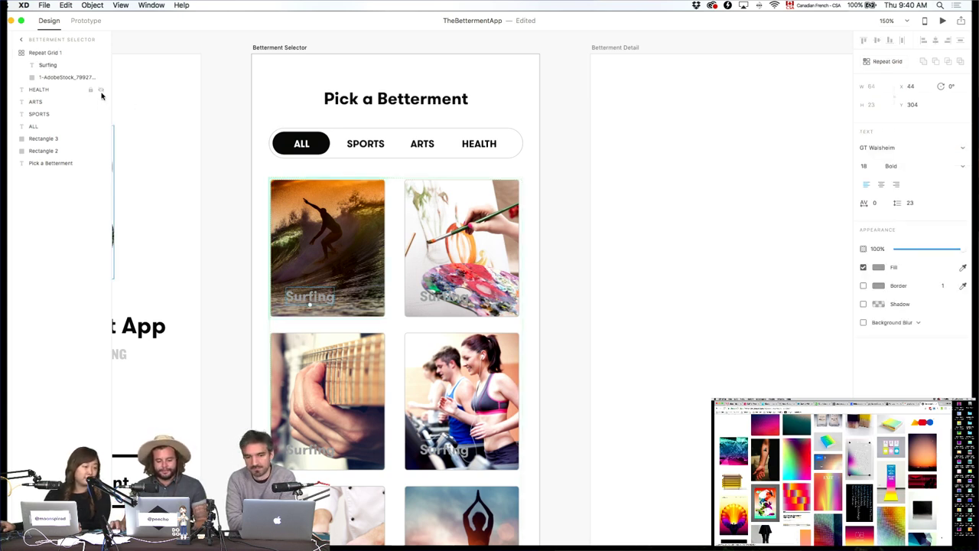
pyautogui.click(46, 80)
pyautogui.moveTo(46, 81); pyautogui.dragTo(32, 66)
pyautogui.click(39, 68)
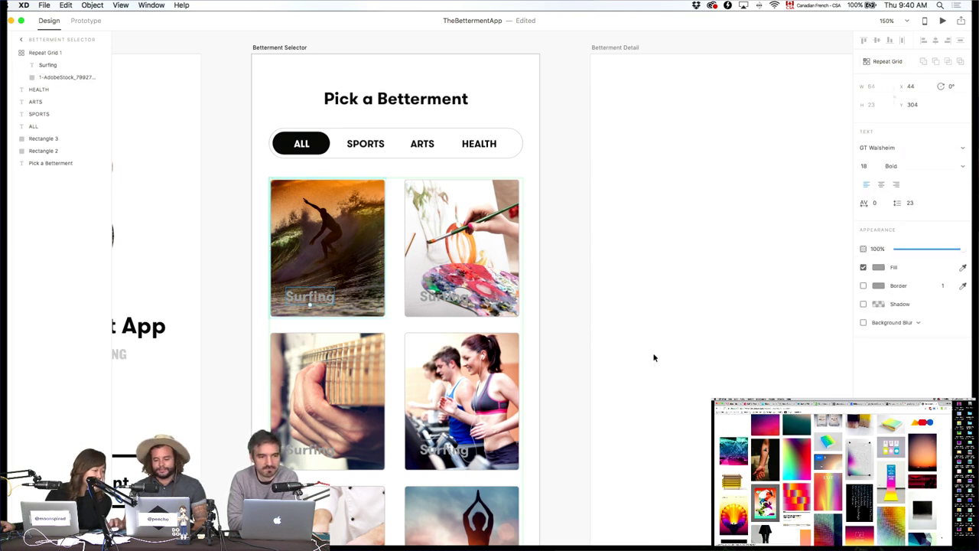
# Set the Surfing label's fill colour to white #FFFFFF.
pyautogui.click(879, 268)
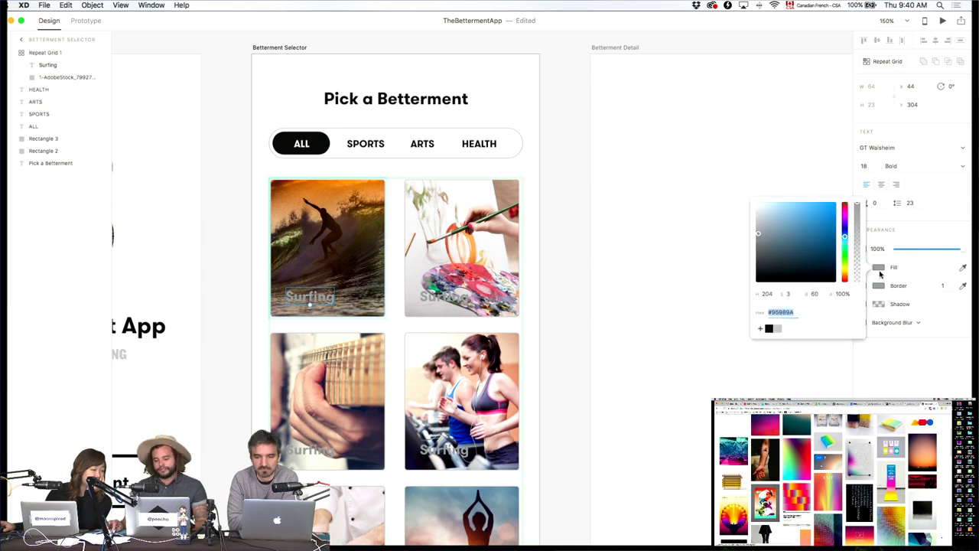
pyautogui.moveTo(802, 244); pyautogui.dragTo(708, 190)
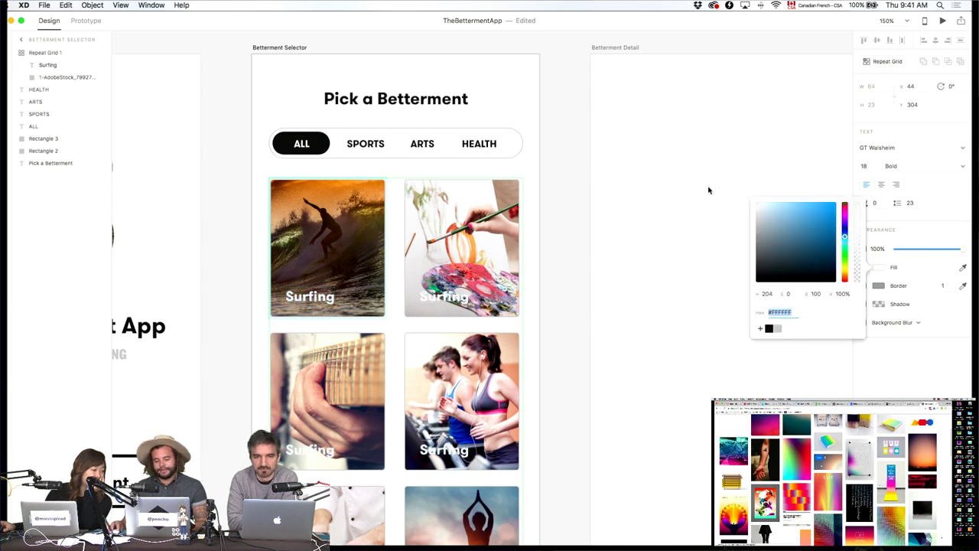
pyautogui.click(684, 269)
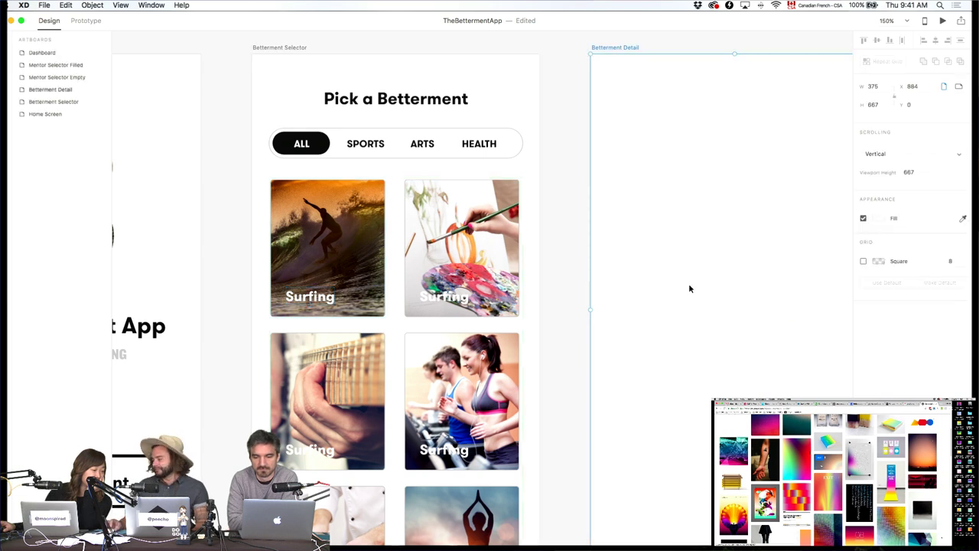
# Zoom in on the surfing card and reselect the photo card grid.
pyautogui.click(292, 238)
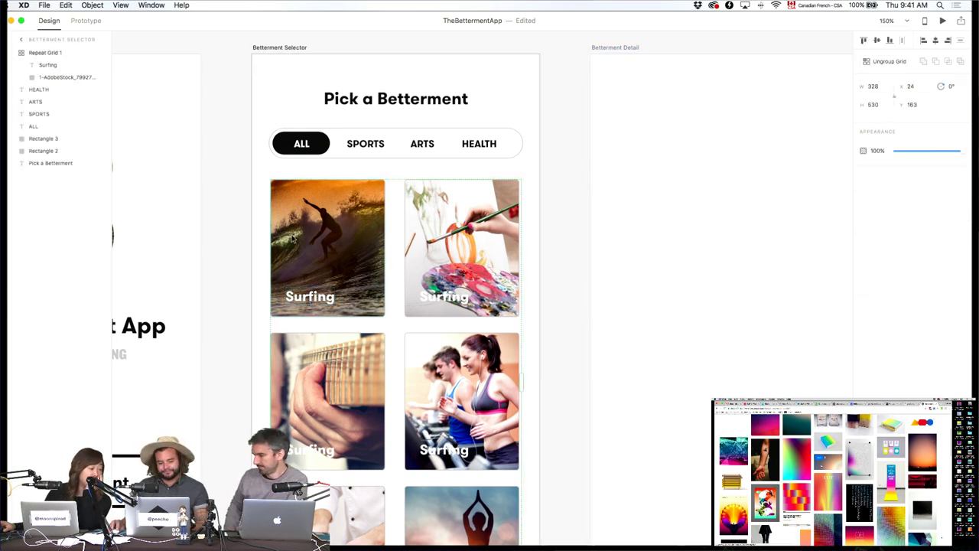
pyautogui.click(40, 78)
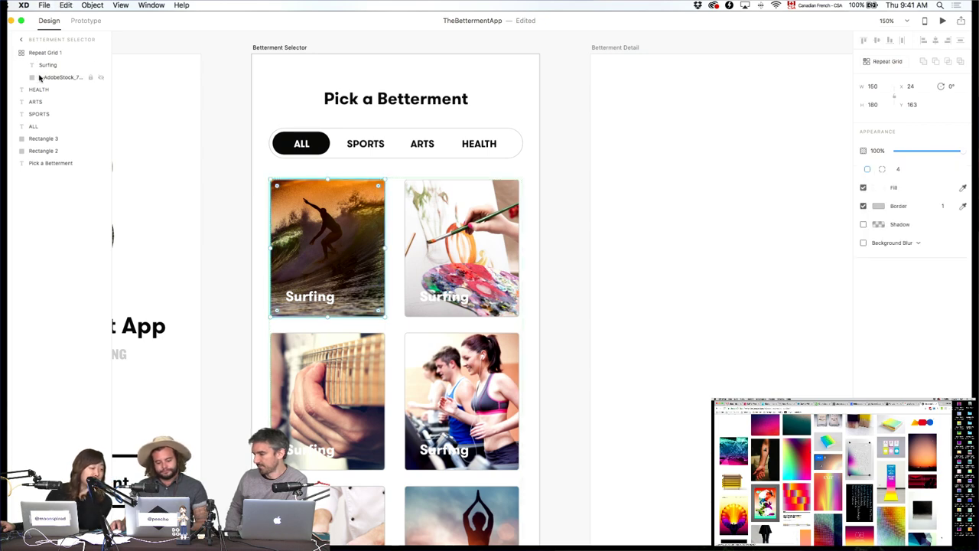
pyautogui.click(663, 375)
pyautogui.press('super+equal')
pyautogui.press('super+equal')
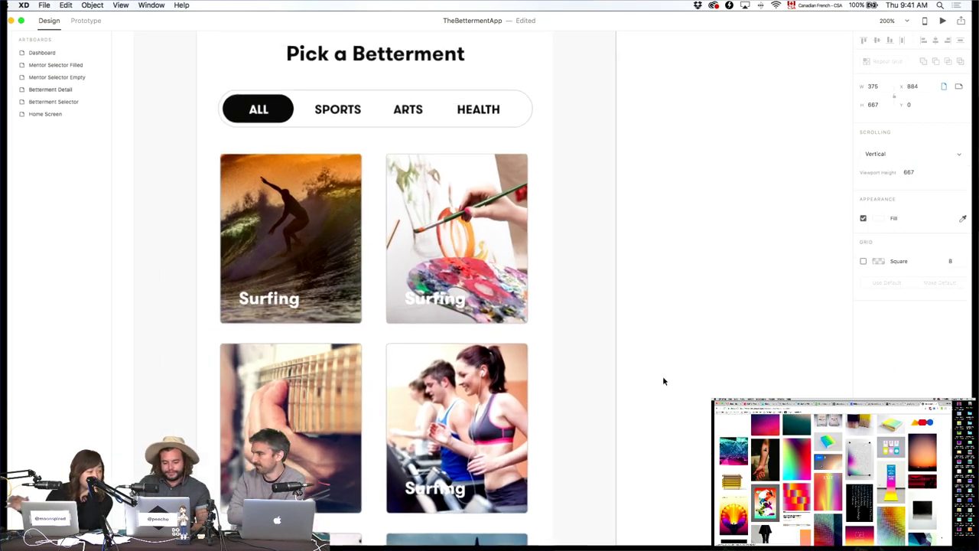
pyautogui.press('super+equal')
pyautogui.hscroll(-5, 482, 291)
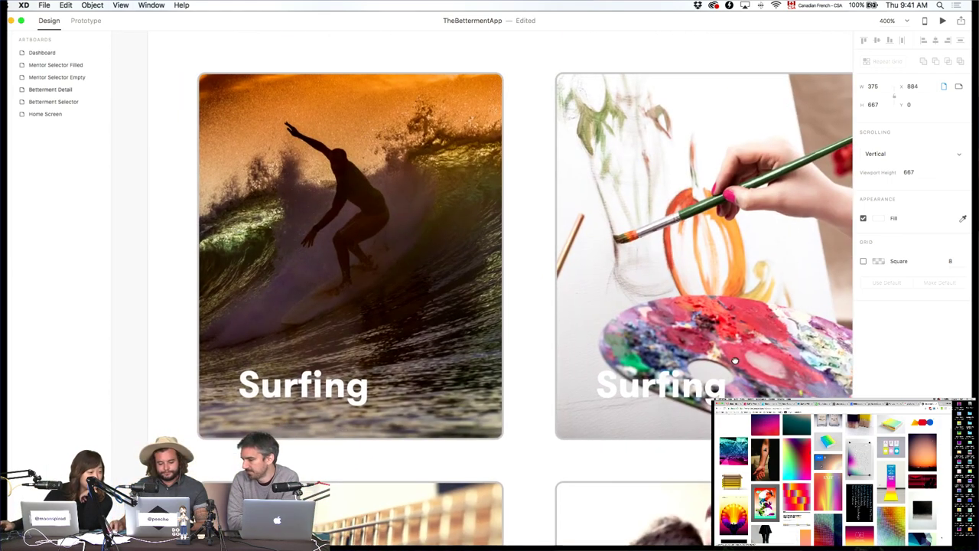
pyautogui.click(207, 102)
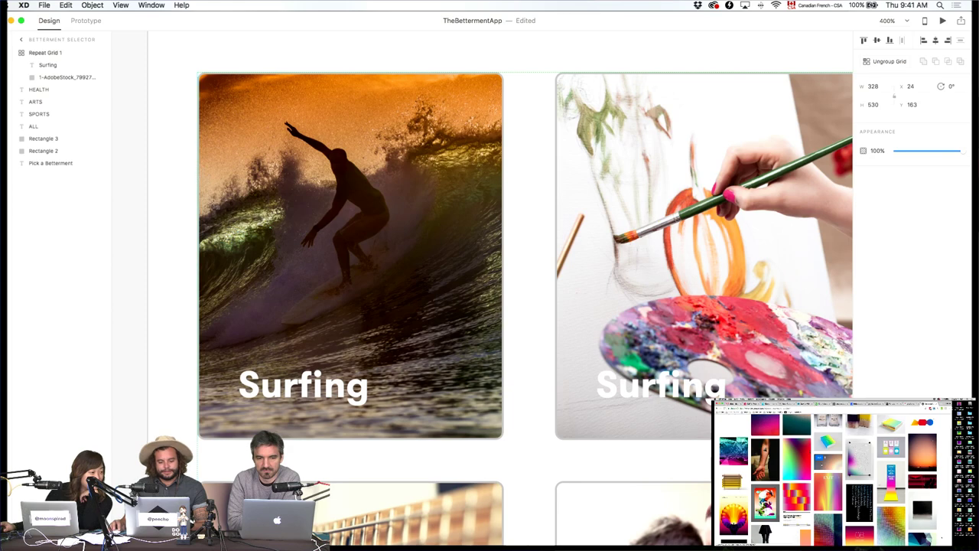
# Draw a rectangle over the surfing photo inside the photo card grid.
pyautogui.press('r')
pyautogui.moveTo(204, 178); pyautogui.dragTo(423, 364)
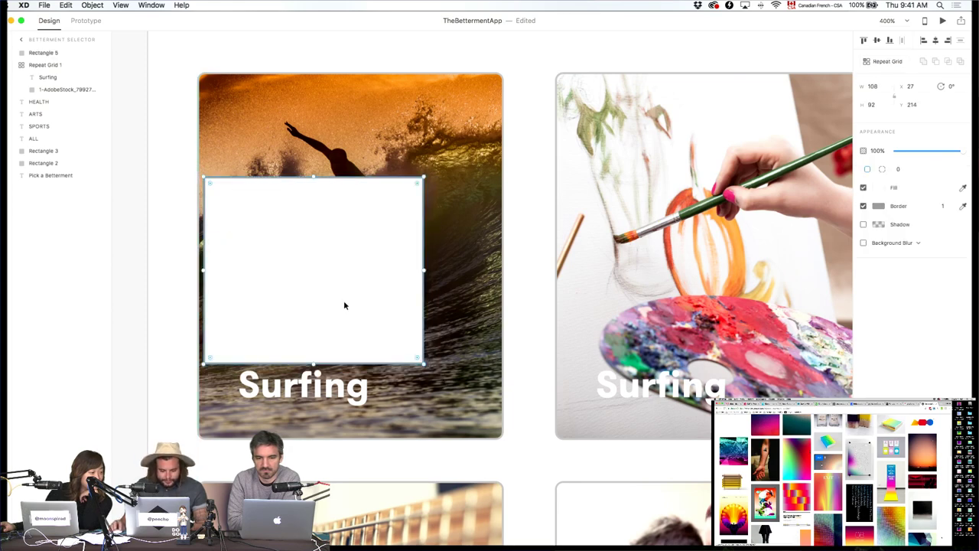
pyautogui.moveTo(344, 305); pyautogui.dragTo(338, 315)
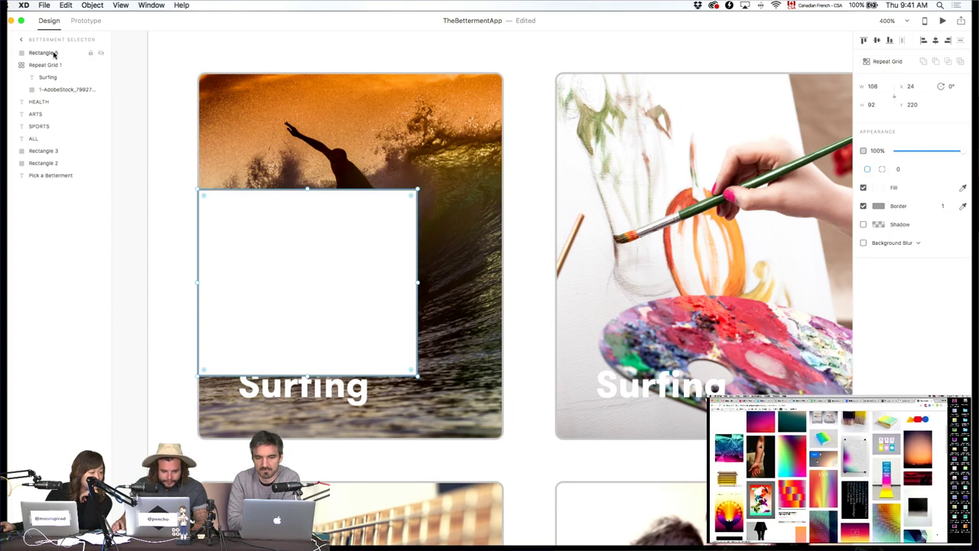
pyautogui.moveTo(53, 55); pyautogui.dragTo(41, 71)
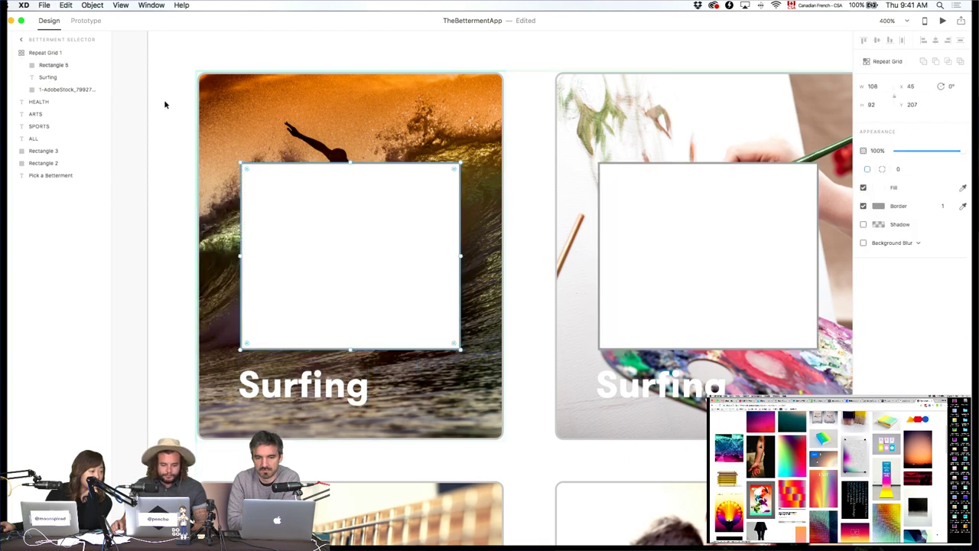
pyautogui.moveTo(338, 298); pyautogui.dragTo(337, 361)
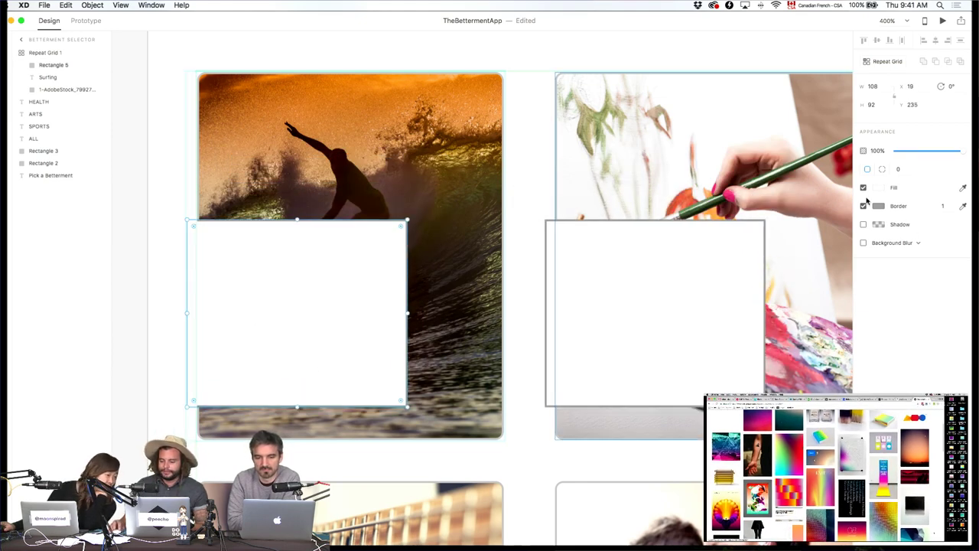
# Remove the rectangle's border and fill it with a gradient from 0% alpha to black #000000.
pyautogui.click(863, 205)
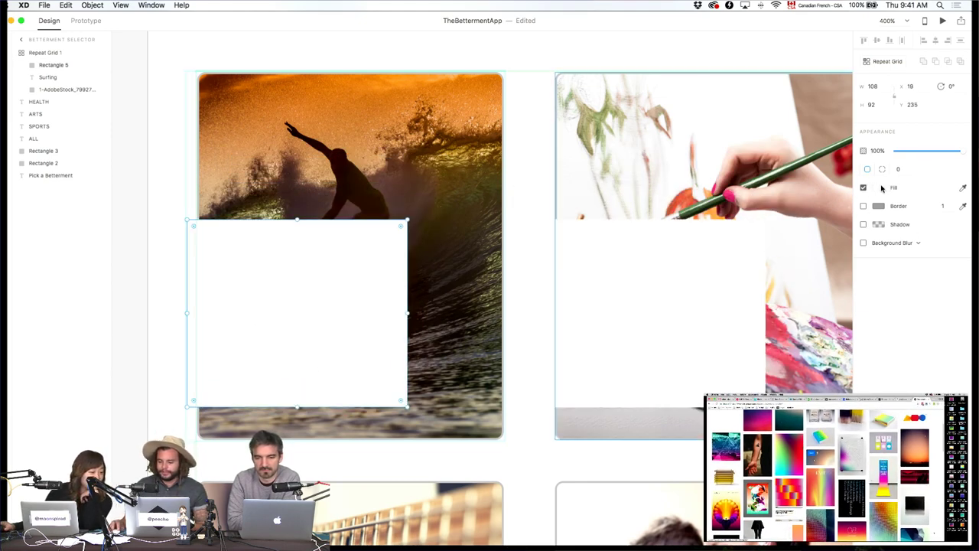
pyautogui.click(880, 190)
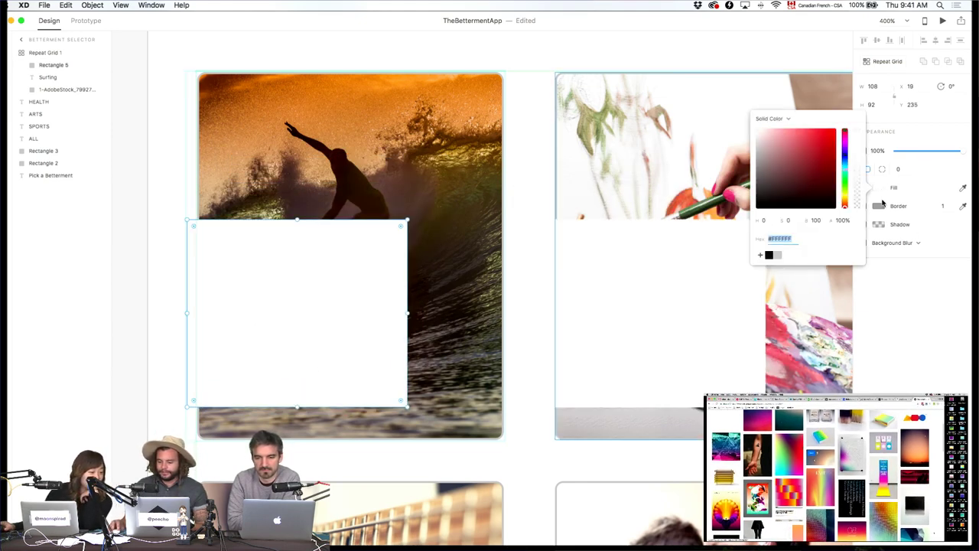
pyautogui.click(772, 120)
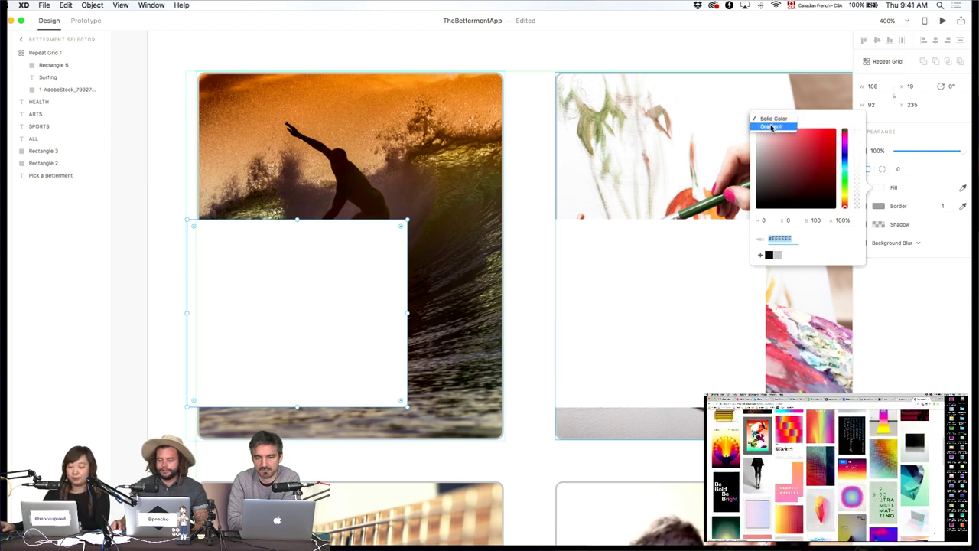
pyautogui.click(770, 127)
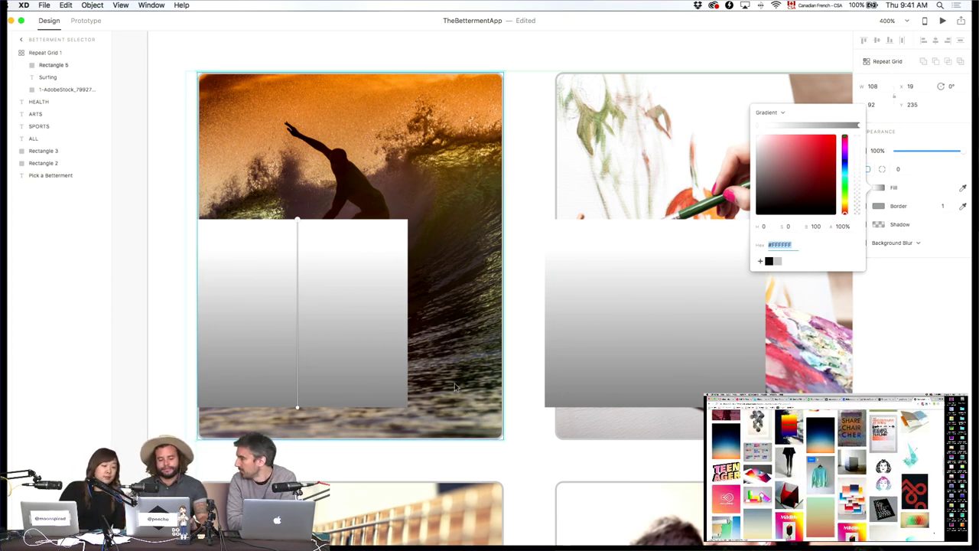
pyautogui.click(299, 223)
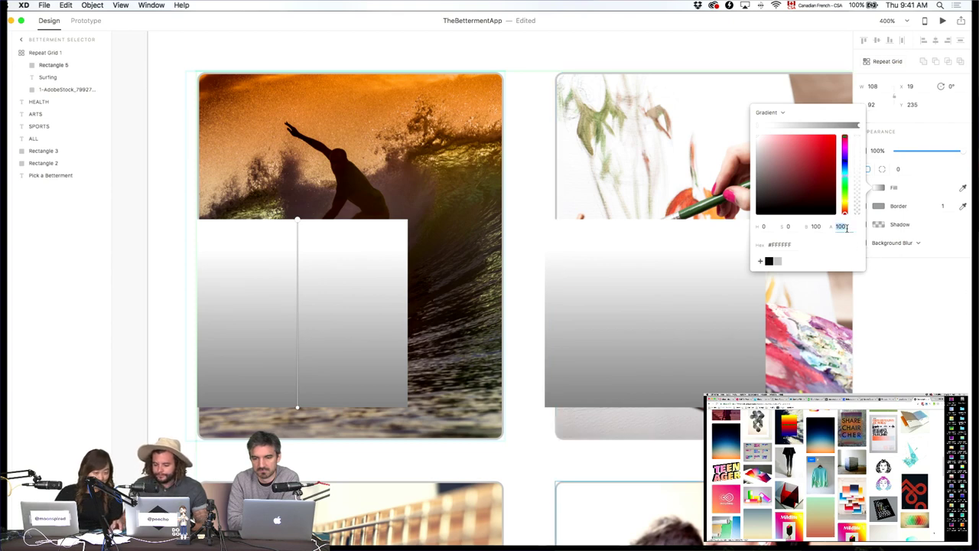
pyautogui.write('0')
pyautogui.press('Return')
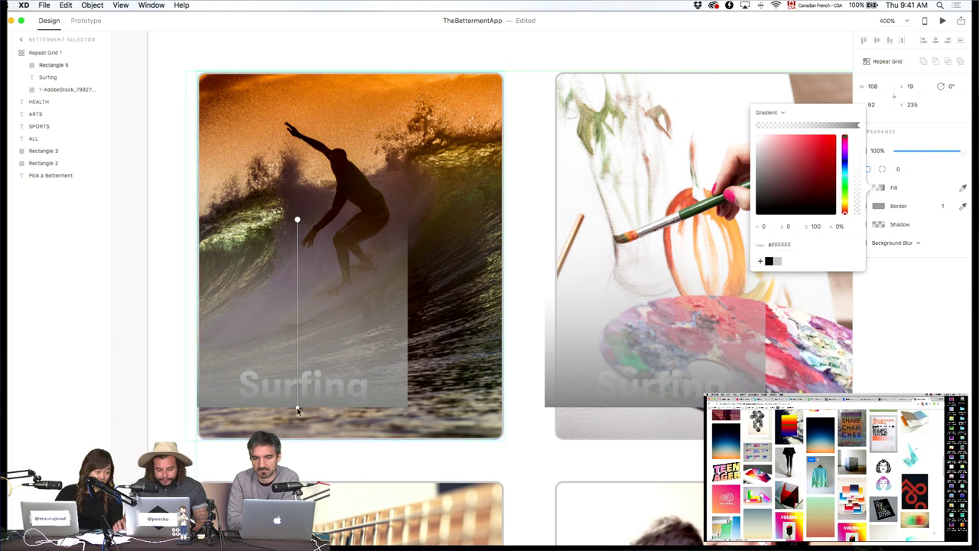
pyautogui.click(298, 408)
pyautogui.click(769, 261)
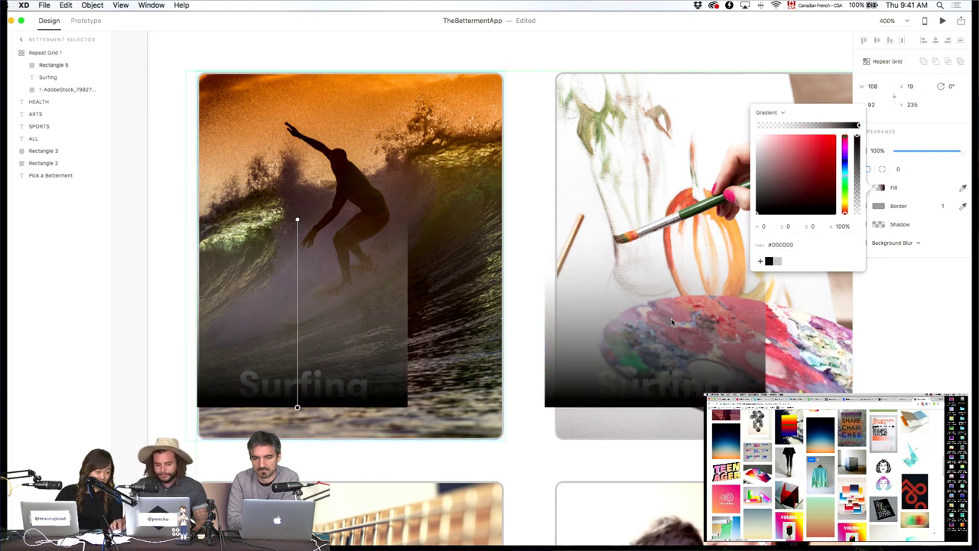
# Move the gradient overlay to the card's bottom and stretch it to full card width.
pyautogui.moveTo(355, 333); pyautogui.dragTo(367, 389)
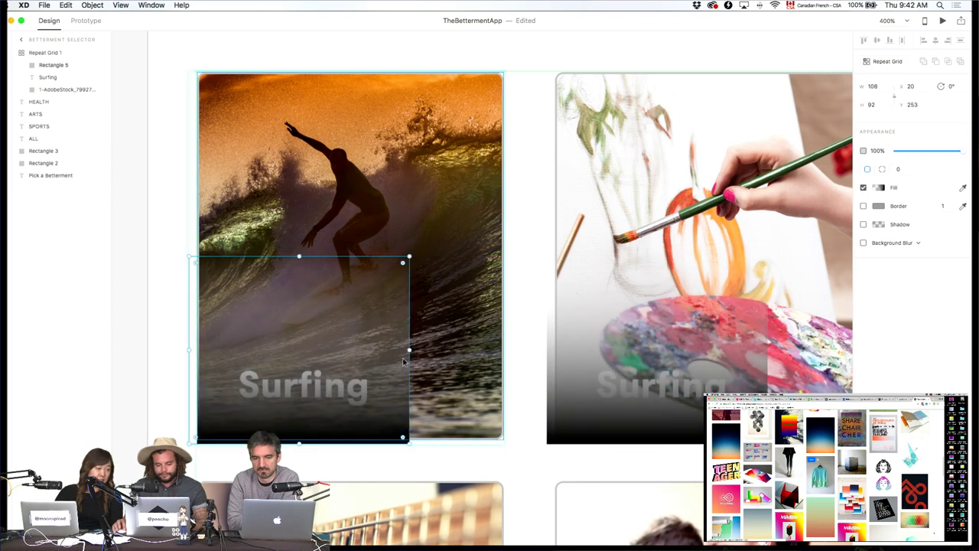
pyautogui.moveTo(408, 351); pyautogui.dragTo(498, 339)
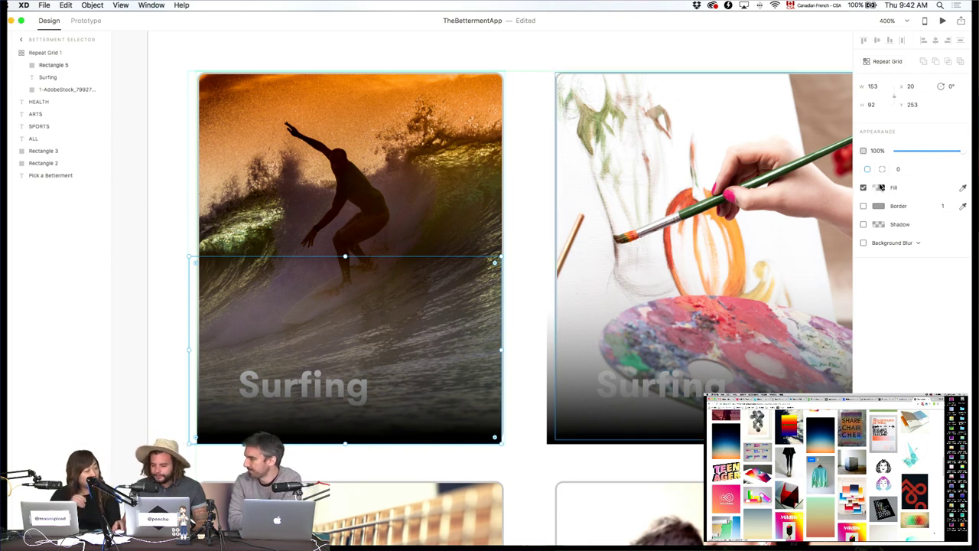
pyautogui.click(878, 187)
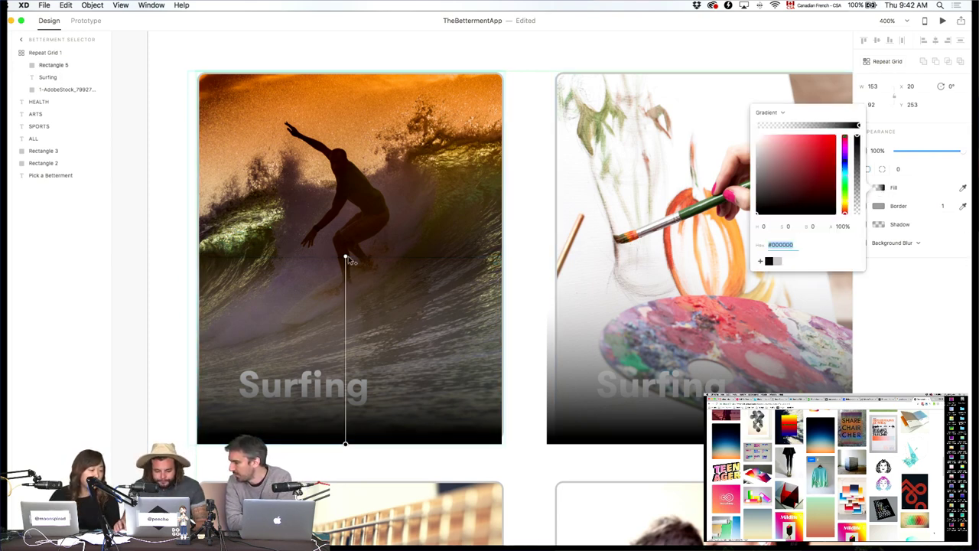
pyautogui.click(346, 257)
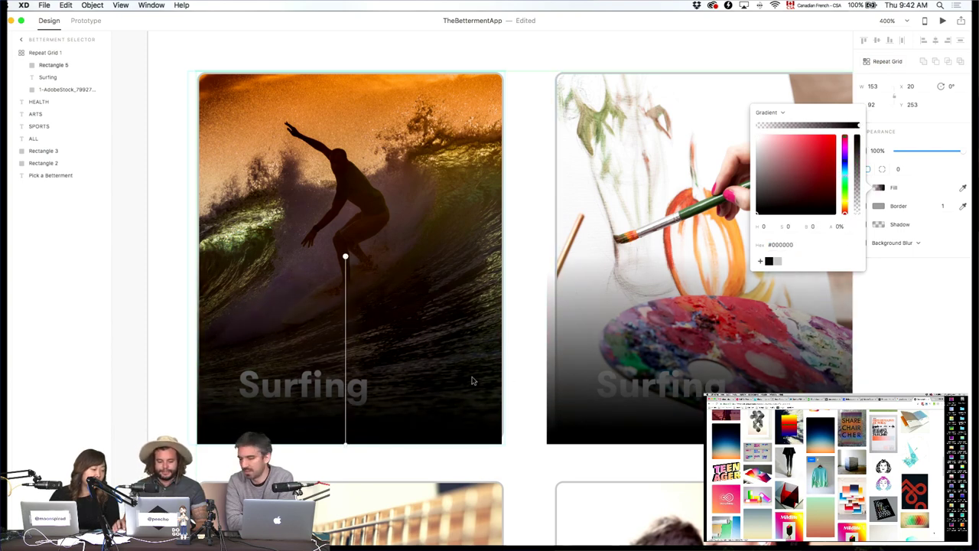
pyautogui.click(48, 79)
pyautogui.moveTo(53, 68); pyautogui.dragTo(50, 87)
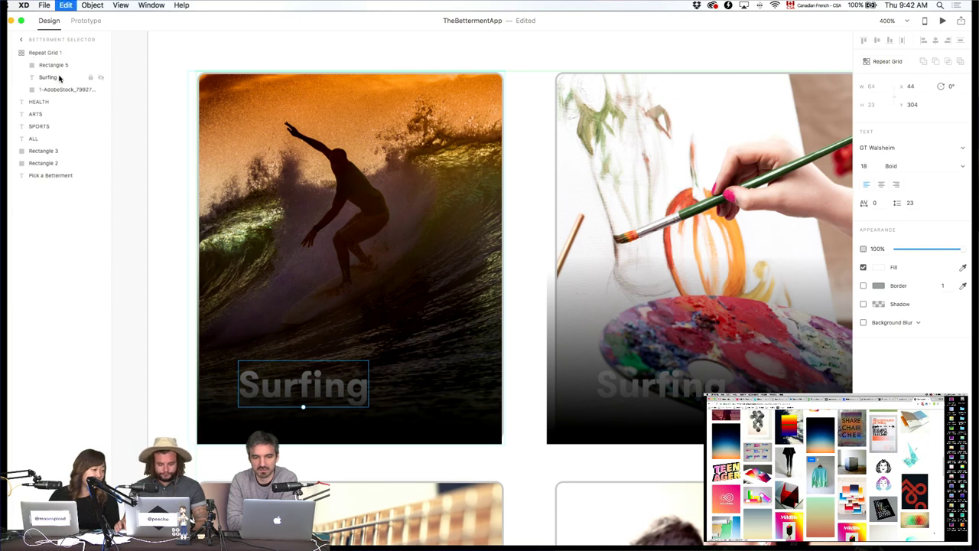
# Place the Surfing label at the card's bottom-left and nudge it to X 44, Y 307.
pyautogui.press('Delete')
pyautogui.click(205, 156)
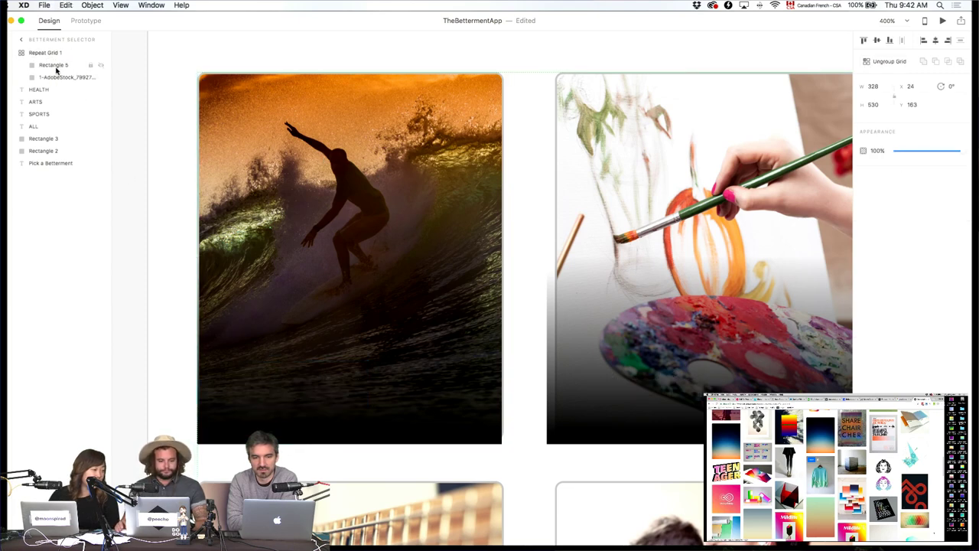
pyautogui.press('super+z')
pyautogui.press('super+z')
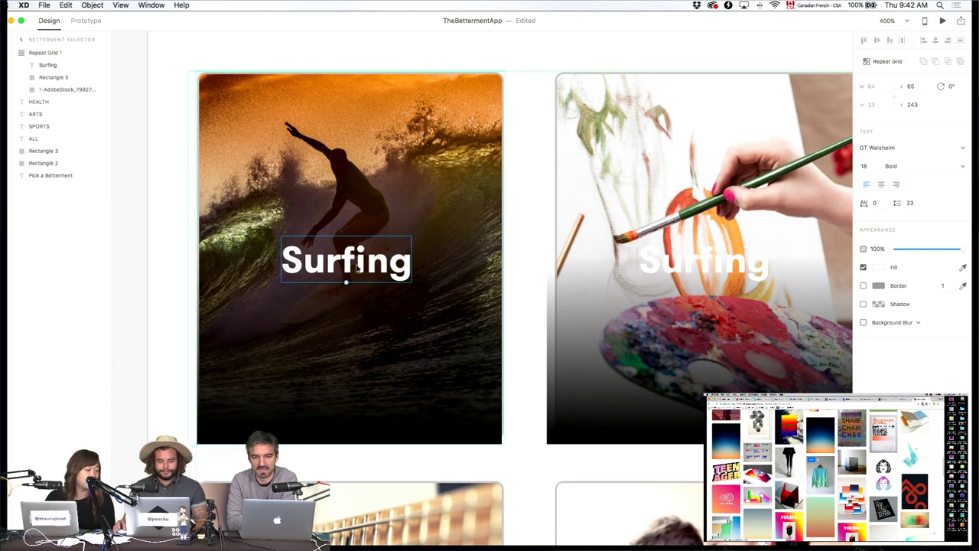
pyautogui.moveTo(359, 267); pyautogui.dragTo(246, 416)
pyautogui.press('Down')
pyautogui.press('Down')
pyautogui.press('Down')
pyautogui.press('Down')
pyautogui.press('Down')
pyautogui.press('Down')
pyautogui.press('Down')
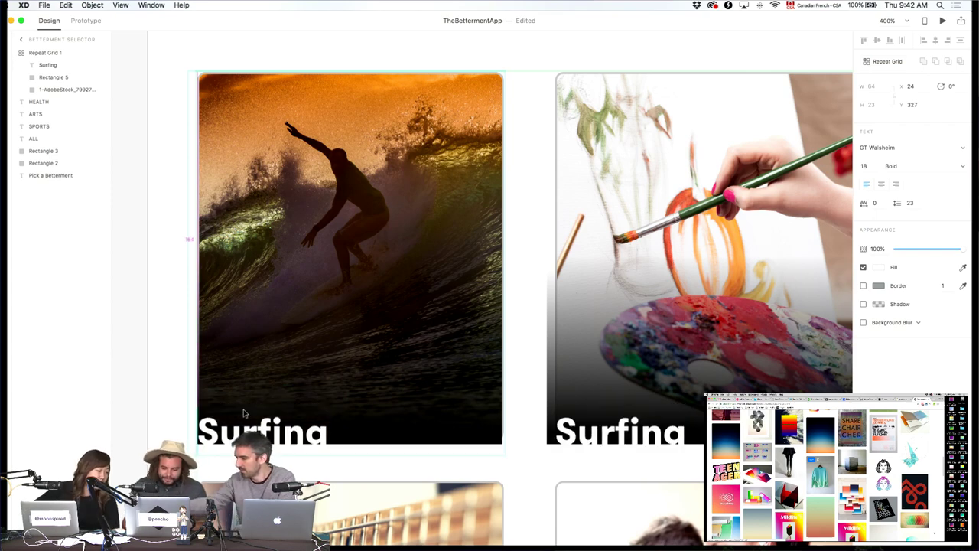
pyautogui.press('Down')
pyautogui.press('Down')
pyautogui.press('Down')
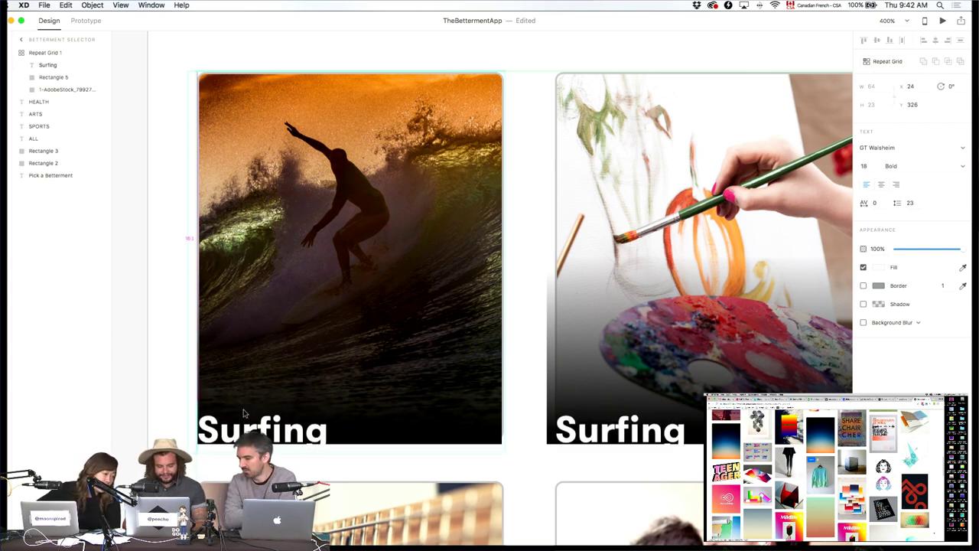
pyautogui.hotkey('shift', 'Up')
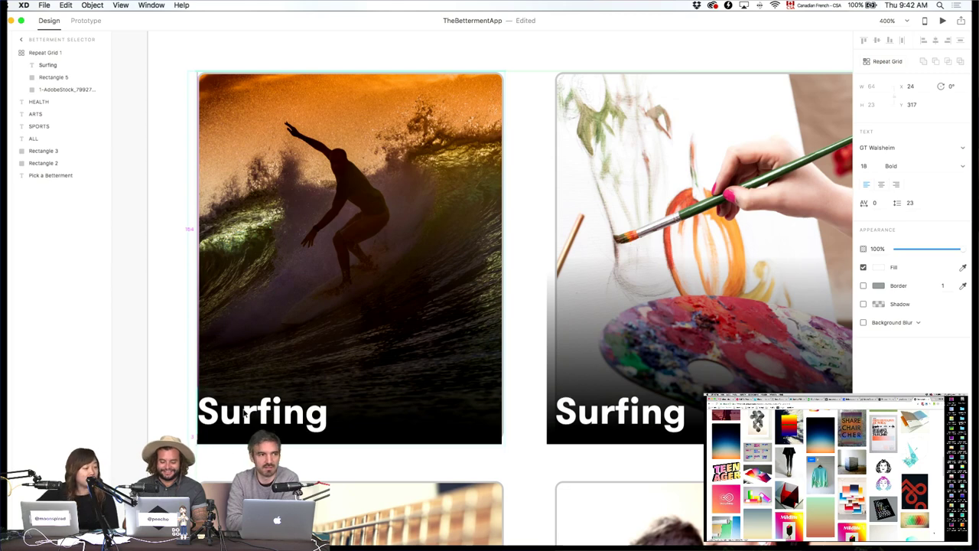
pyautogui.hotkey('shift', 'Up')
pyautogui.hotkey('shift', 'Right')
pyautogui.hotkey('shift', 'Right')
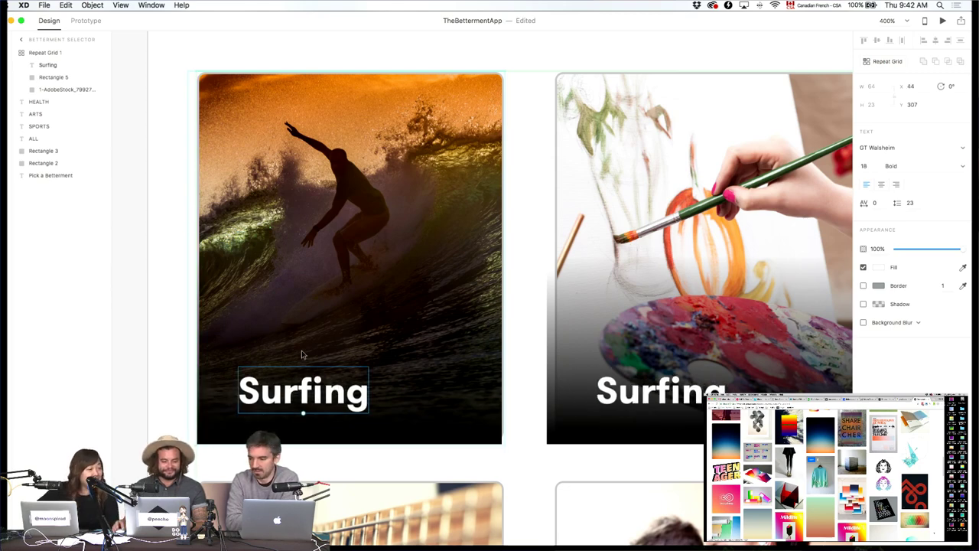
pyautogui.click(304, 345)
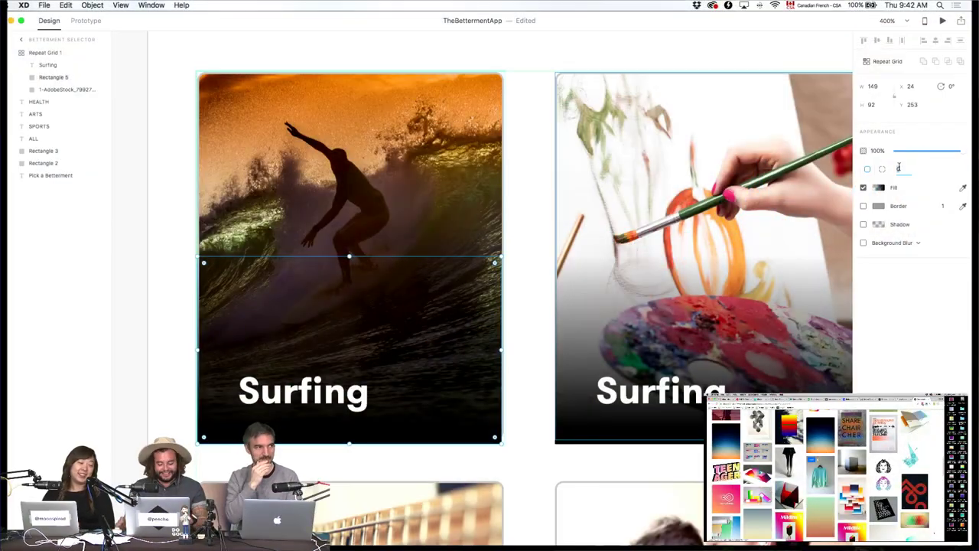
# Give the card a corner radius of 4 and trim the gradient overlay to fit it.
pyautogui.write('4')
pyautogui.press('Return')
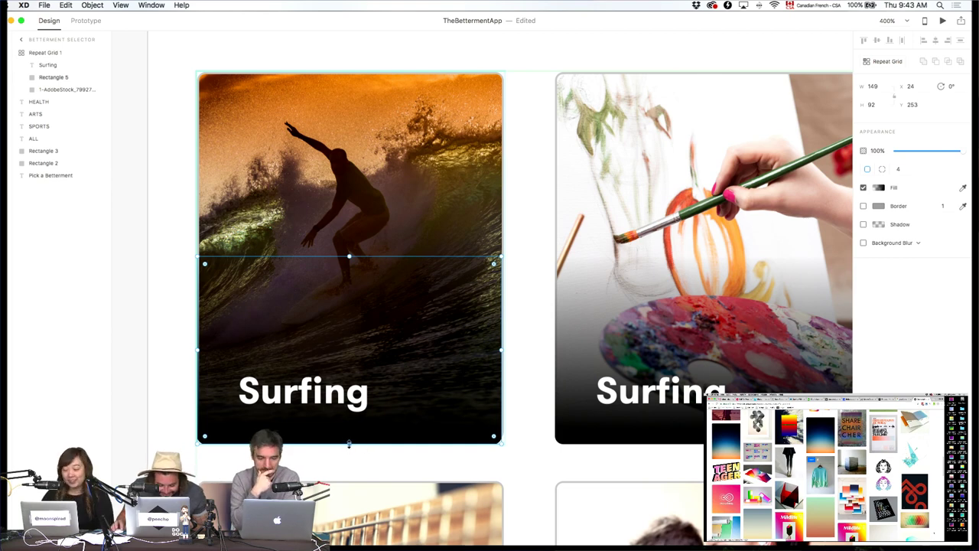
pyautogui.moveTo(349, 444); pyautogui.dragTo(350, 437)
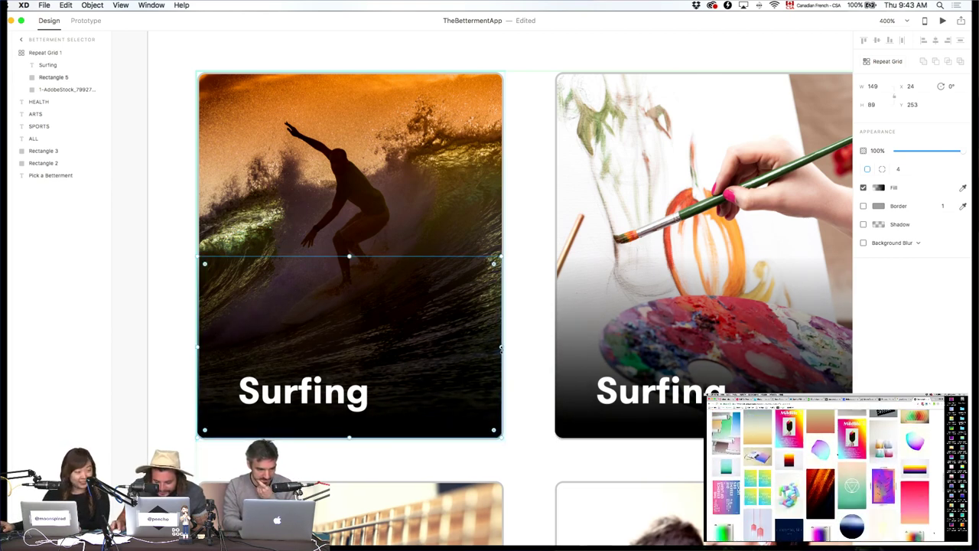
pyautogui.moveTo(503, 346); pyautogui.dragTo(502, 346)
pyautogui.moveTo(197, 347); pyautogui.dragTo(197, 345)
pyautogui.click(170, 351)
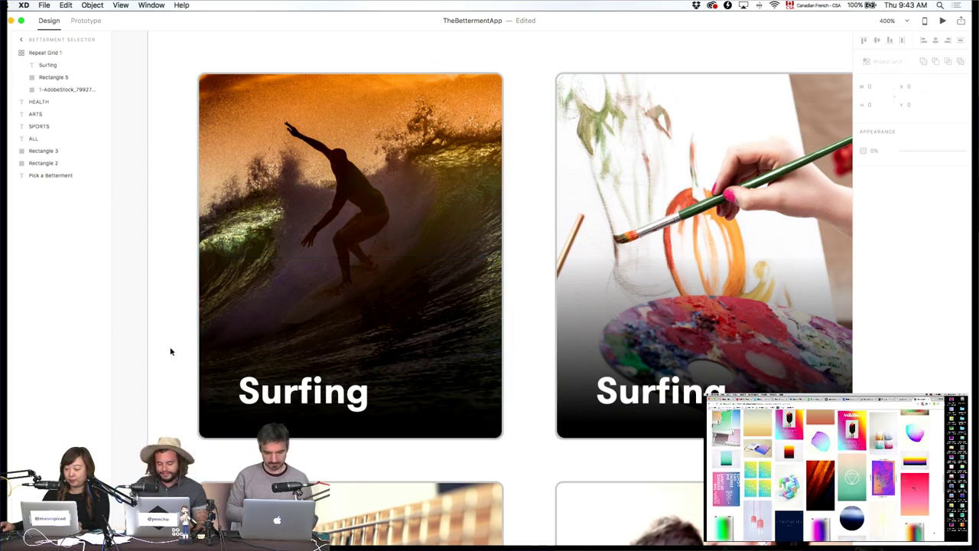
# Lower the first card's gradient overlay opacity to 40%.
pyautogui.press('super+1')
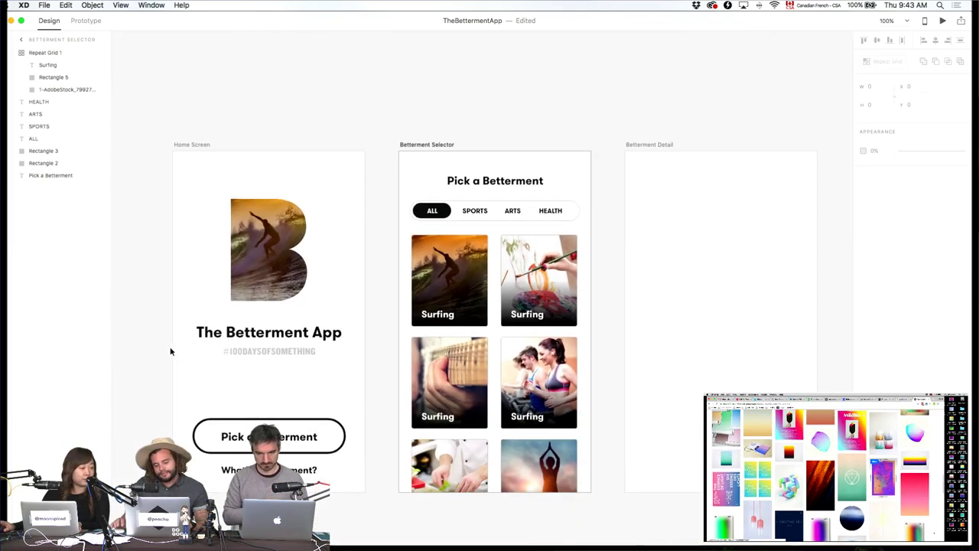
pyautogui.press('super+2')
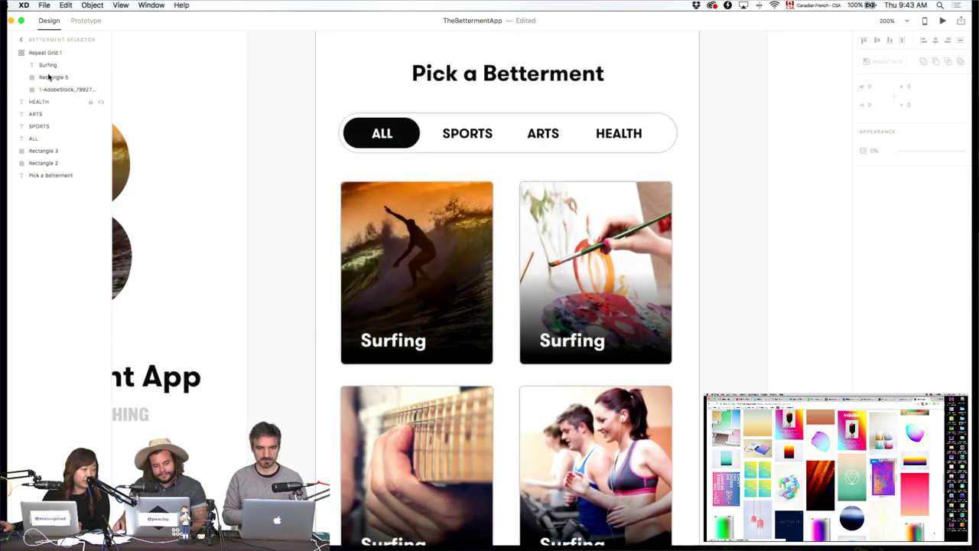
pyautogui.click(46, 78)
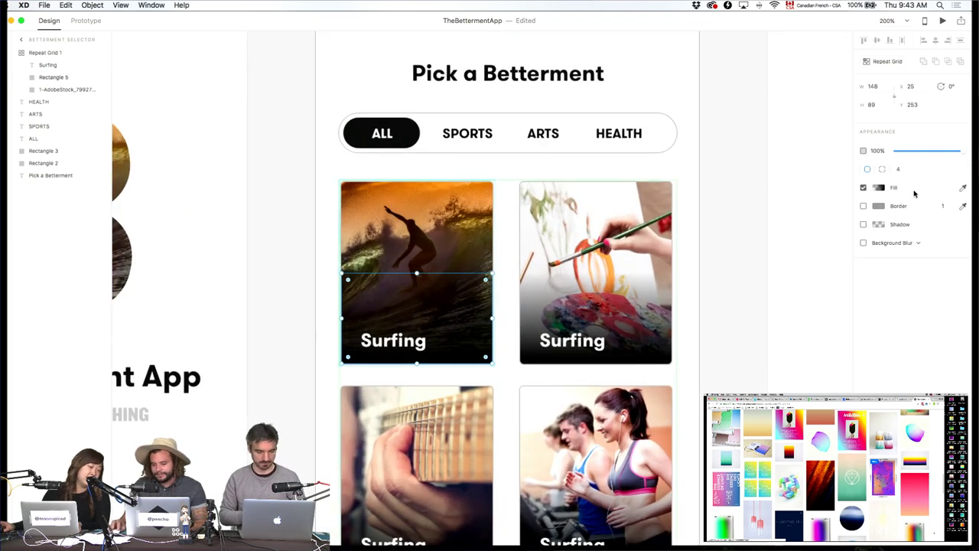
pyautogui.write('40')
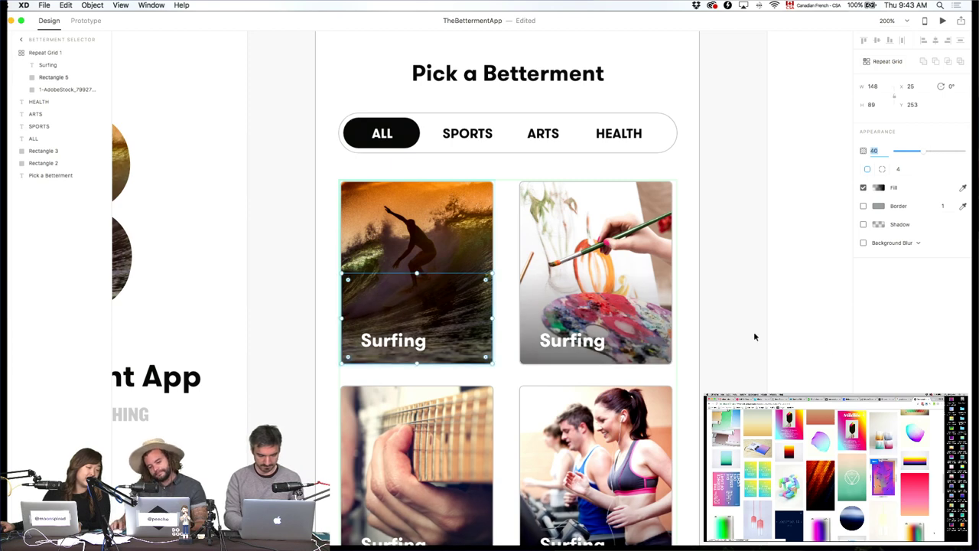
pyautogui.click(704, 316)
# Change the second card's label to 'Painting'.
pyautogui.scroll(-3, 703, 317)
pyautogui.doubleClick(535, 273)
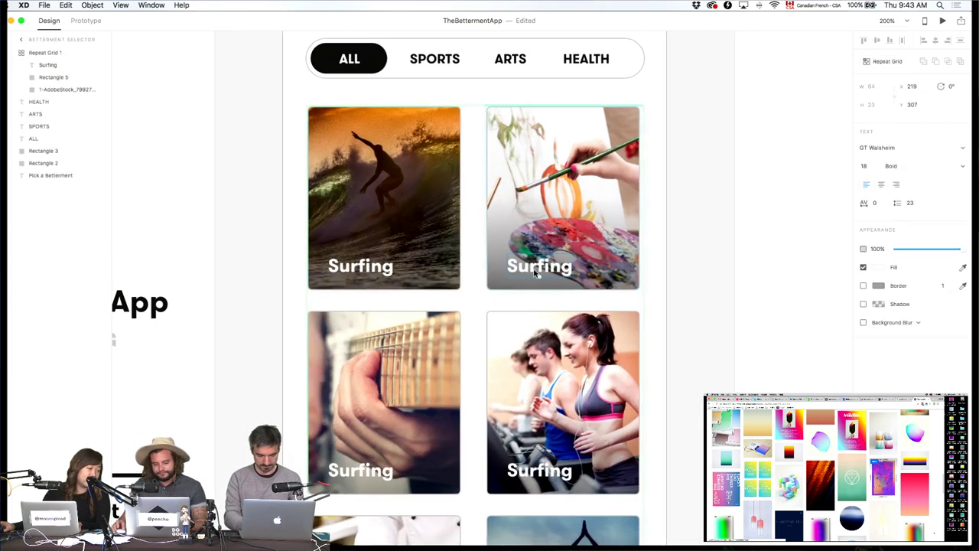
pyautogui.doubleClick(539, 267)
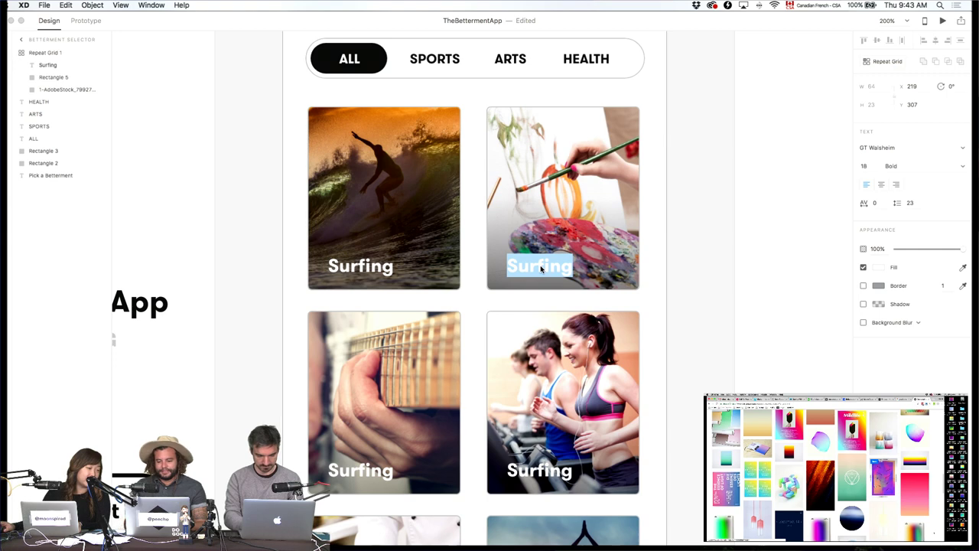
pyautogui.write('Pain')
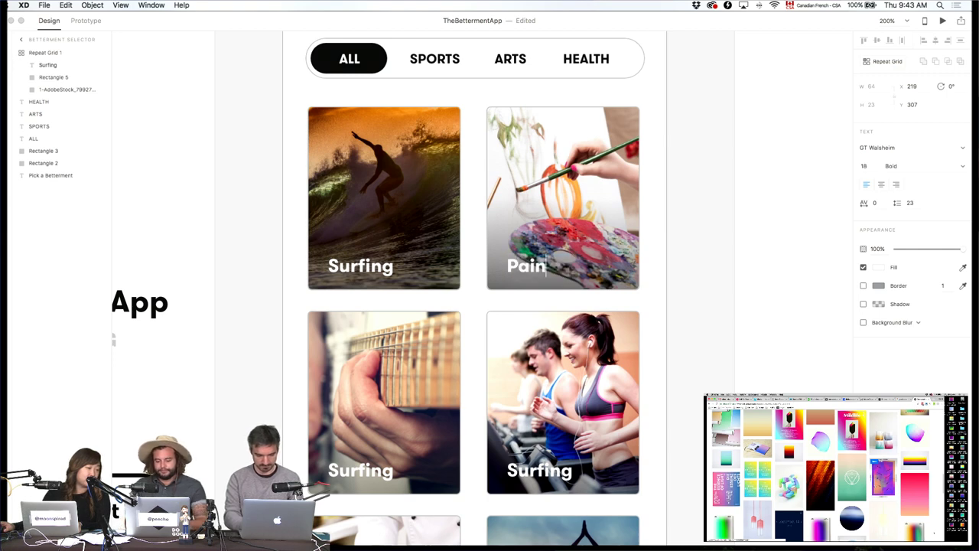
pyautogui.write('ting')
pyautogui.click(723, 335)
# Change the third card's label to 'Guitar'.
pyautogui.scroll(-2, 722, 335)
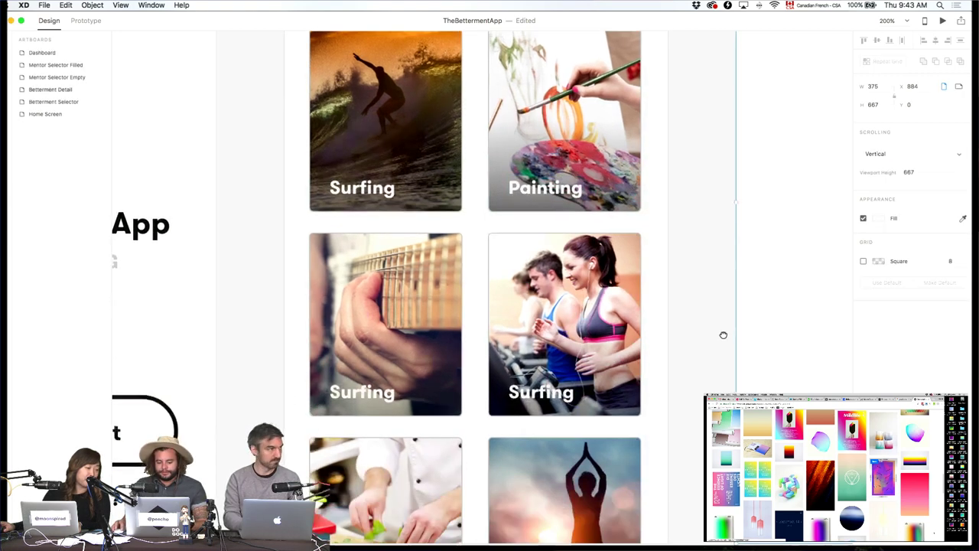
pyautogui.scroll(-1, 723, 335)
pyautogui.doubleClick(359, 367)
pyautogui.doubleClick(359, 367)
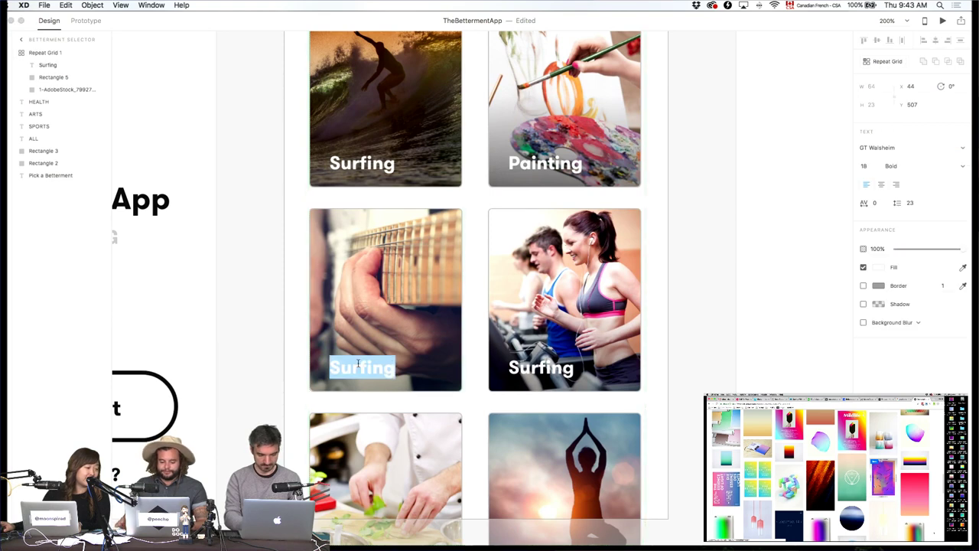
pyautogui.write('Guitar')
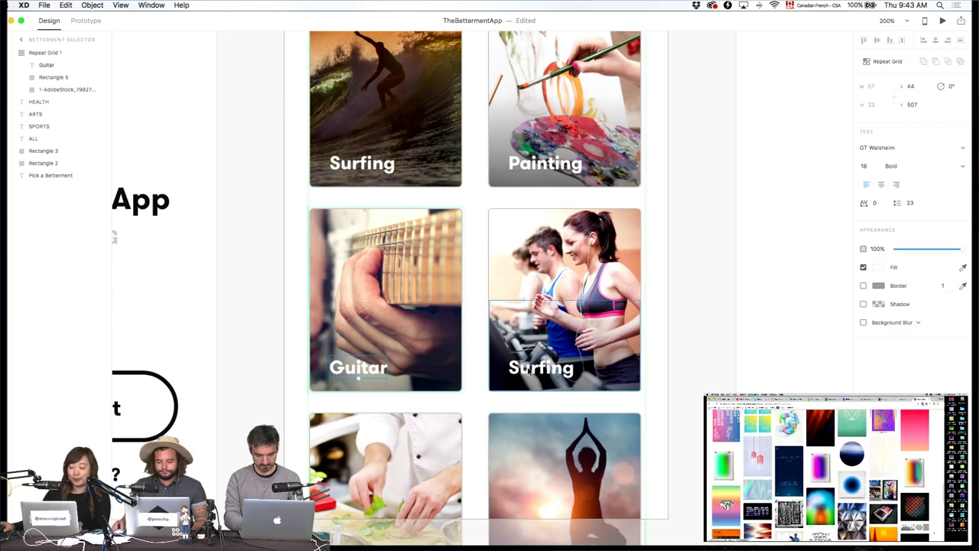
pyautogui.press('Escape')
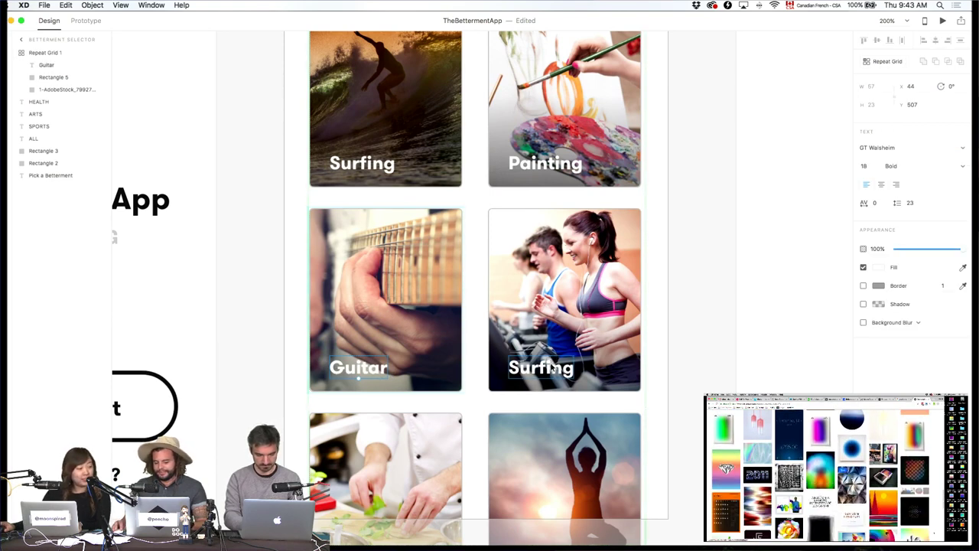
# Change the fourth card's label to 'Fitness'.
pyautogui.doubleClick(550, 368)
pyautogui.write('Fitness')
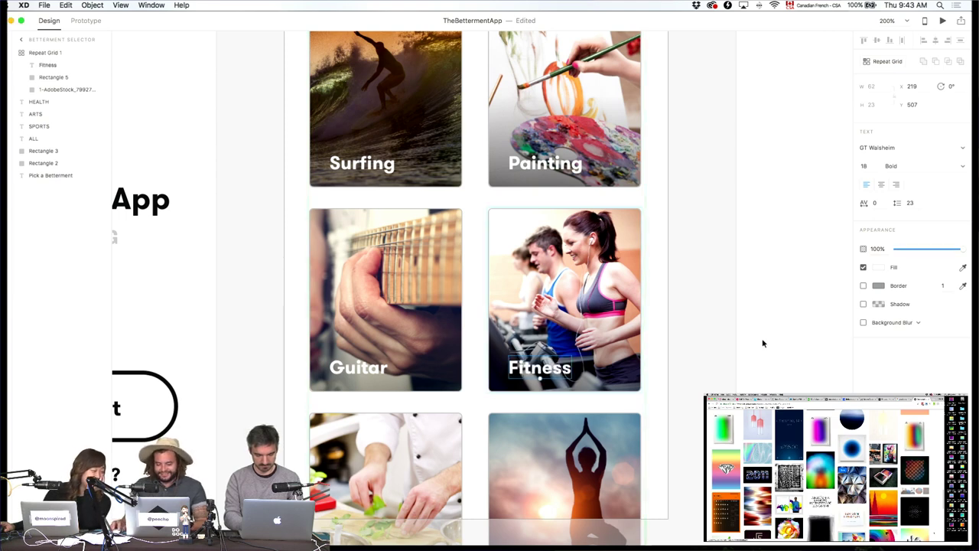
pyautogui.click(763, 344)
pyautogui.scroll(5, 651, 374)
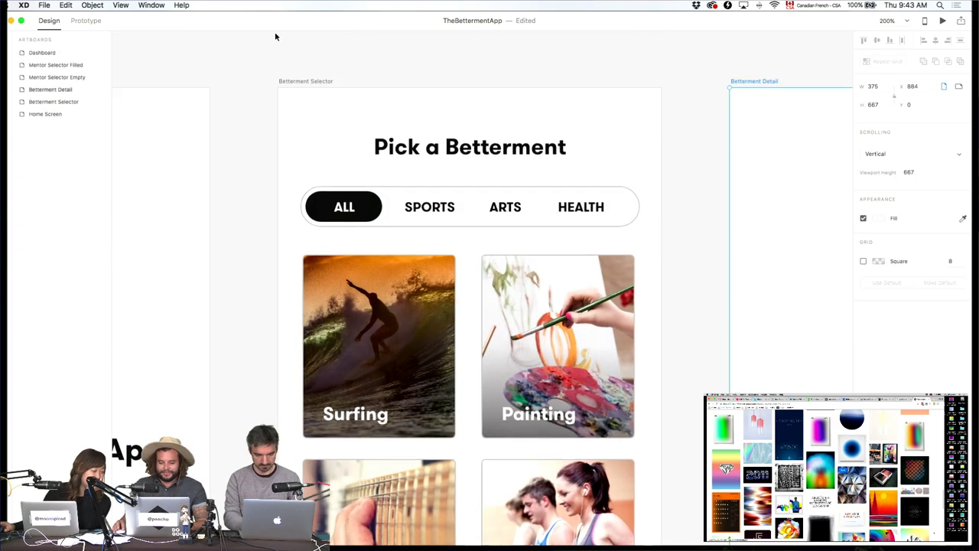
# Drag the Betterment Selector artboard's bottom edge down to height 883, then zoom to 100%.
pyautogui.click(312, 81)
pyautogui.scroll(10, 479, 252)
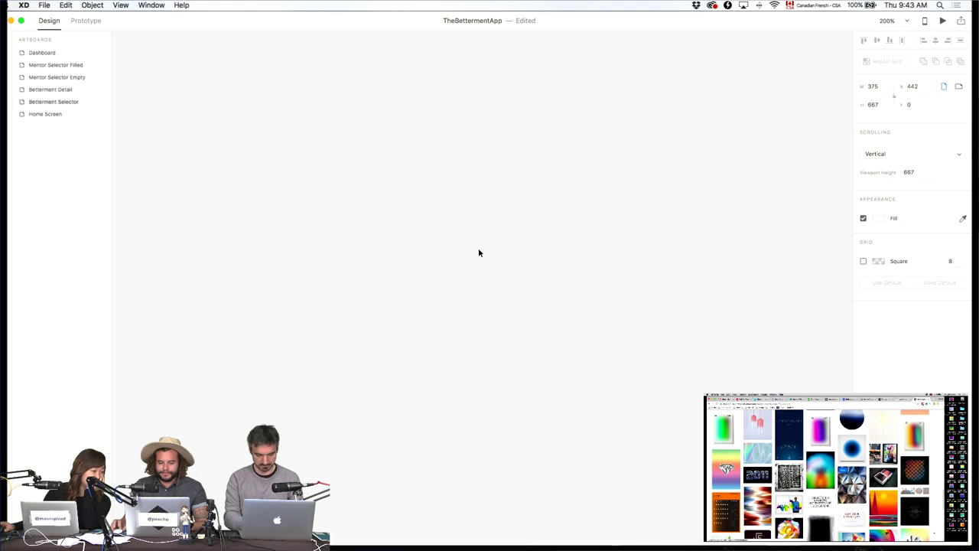
pyautogui.moveTo(514, 117); pyautogui.dragTo(531, 374)
pyautogui.moveTo(452, 253); pyautogui.dragTo(444, 473)
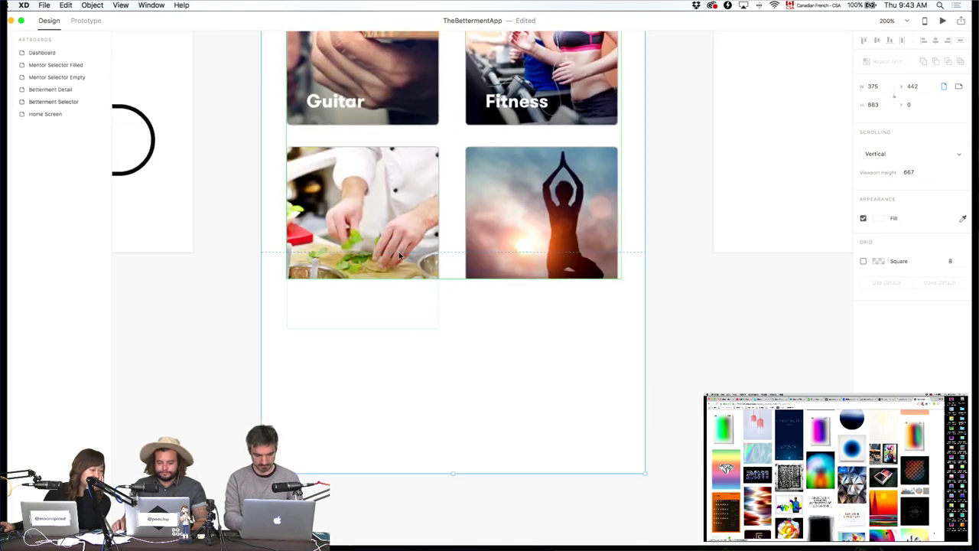
pyautogui.press('Escape')
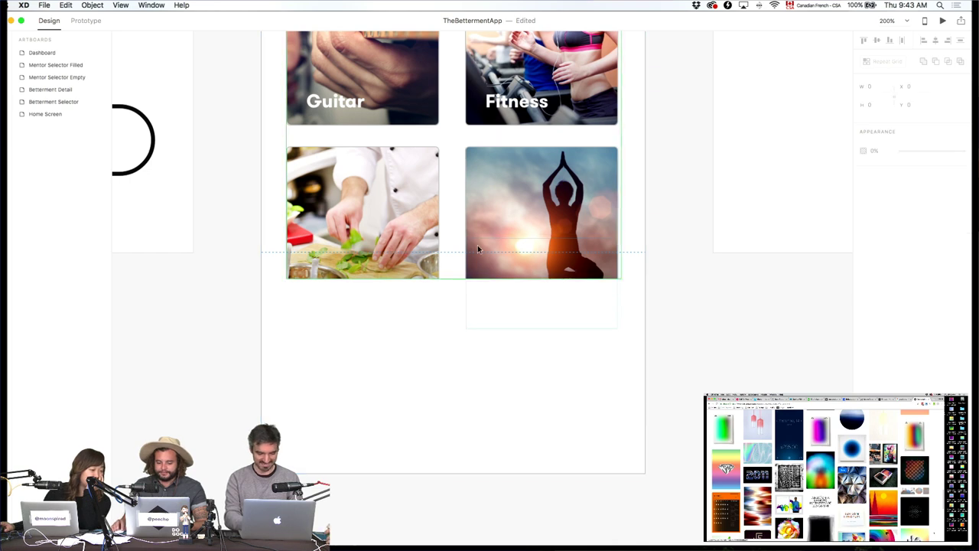
pyautogui.click(620, 223)
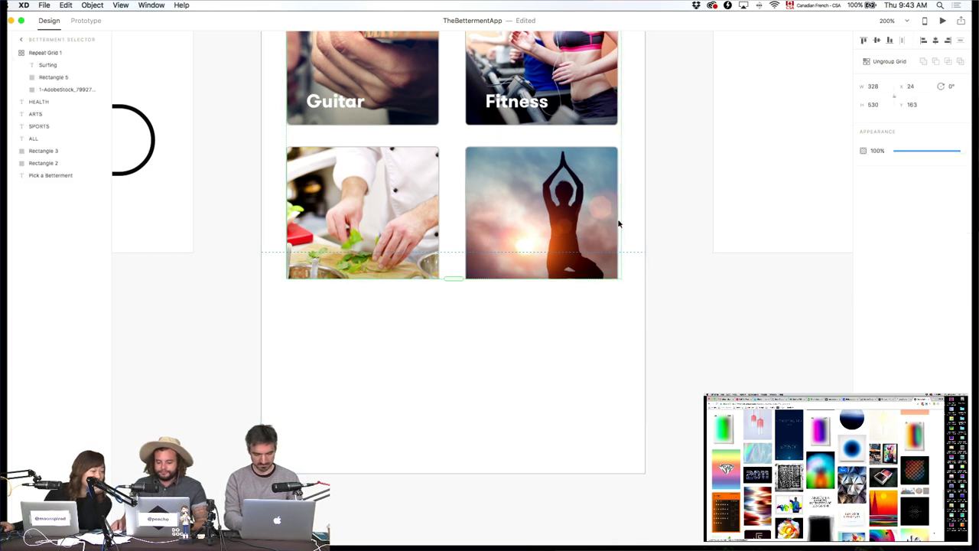
pyautogui.scroll(5, 619, 223)
pyautogui.scroll(5, 618, 223)
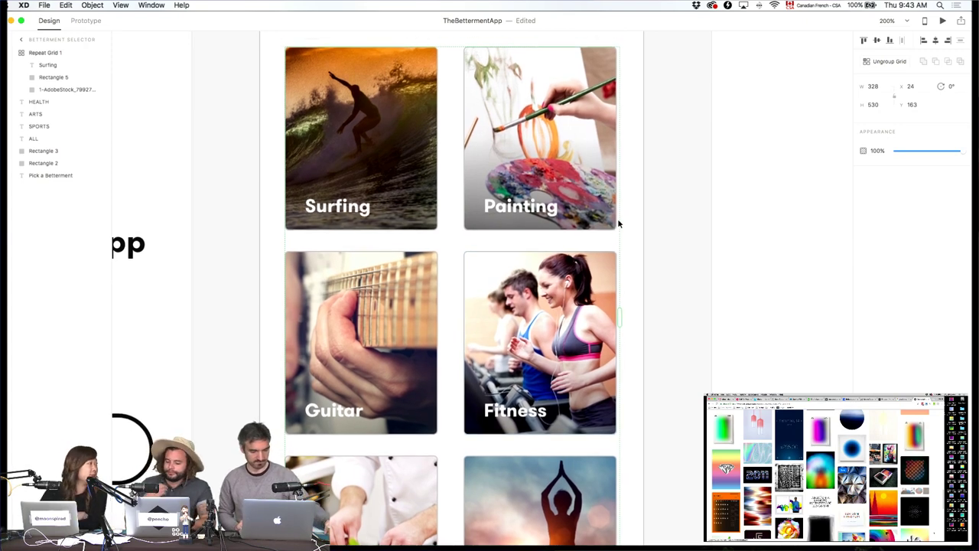
pyautogui.press('super+1')
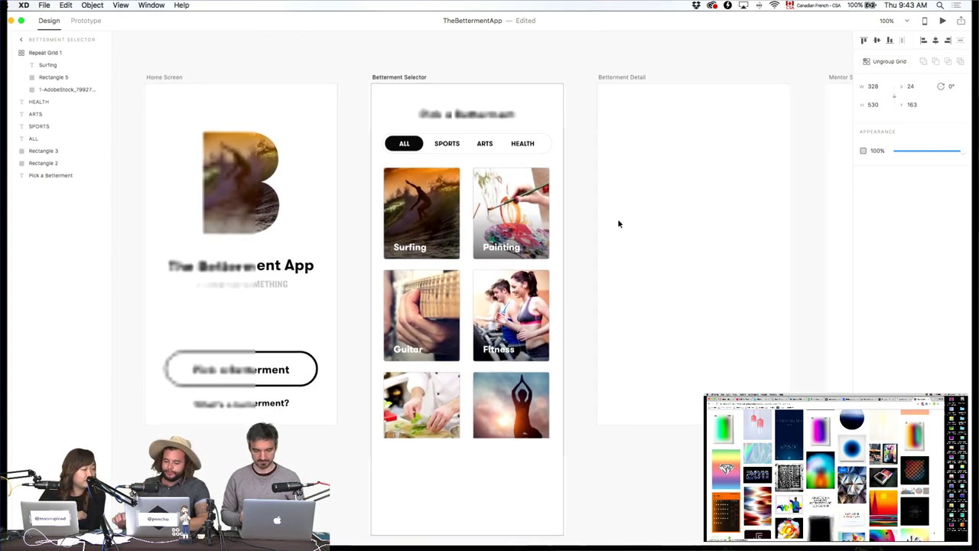
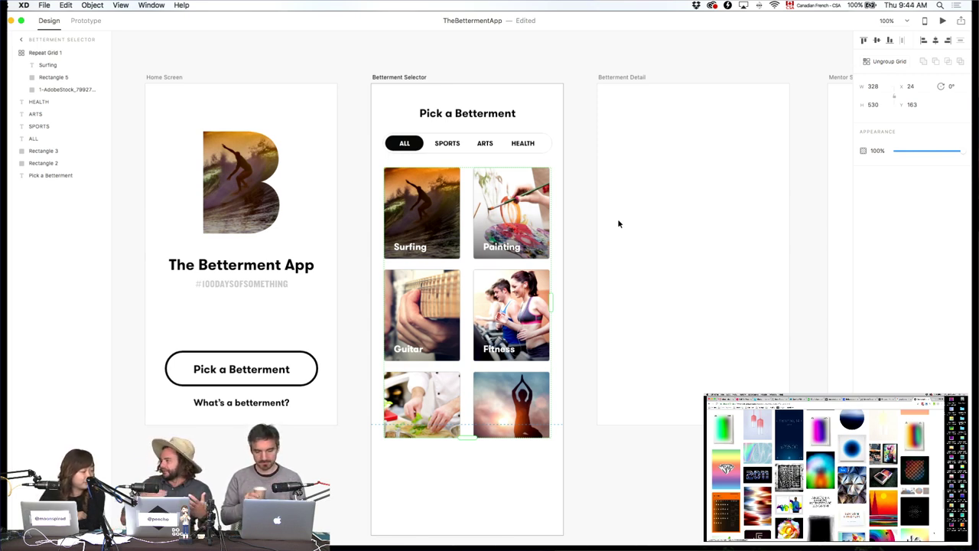
# Lengthen the Betterment Selector artboard and extend the card repeat grid by a fourth row.
pyautogui.click(406, 80)
pyautogui.scroll(-3, 481, 205)
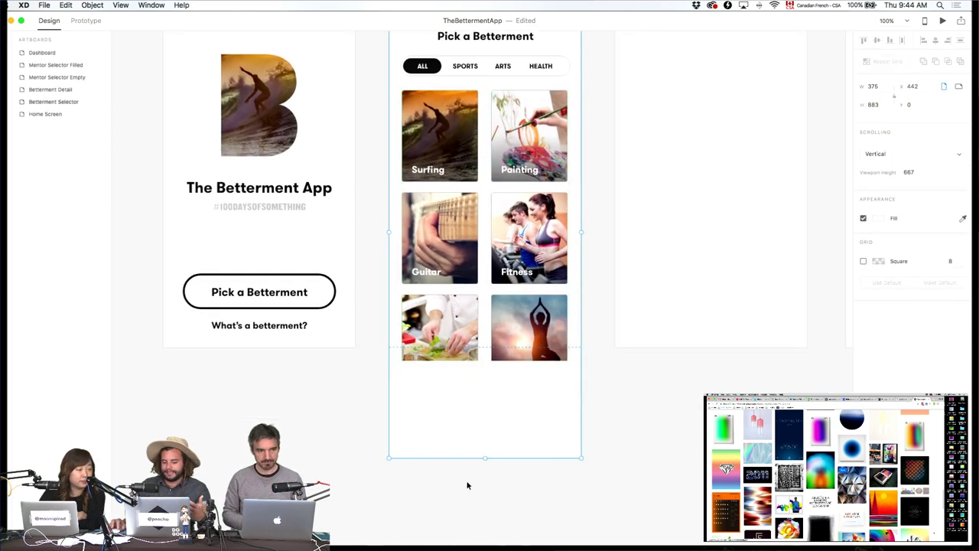
pyautogui.moveTo(485, 456); pyautogui.dragTo(495, 538)
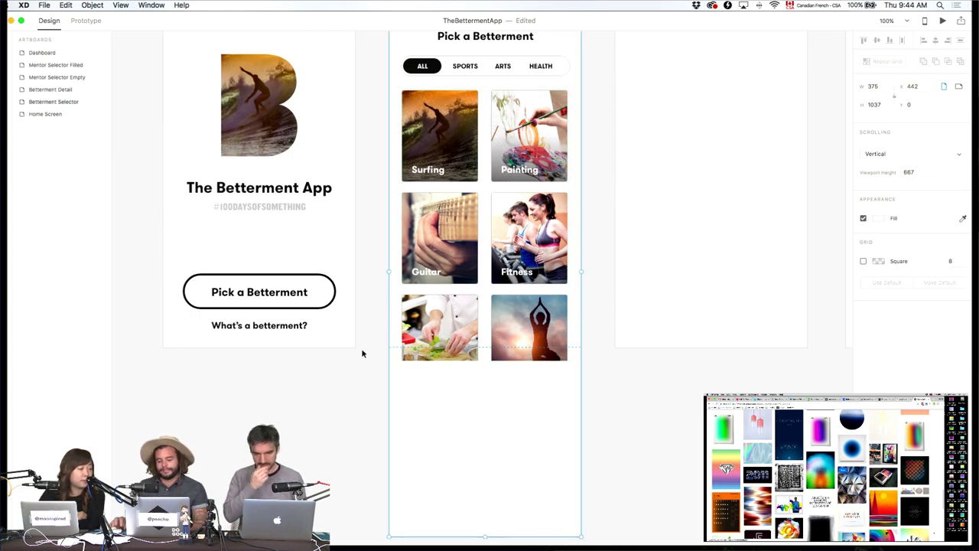
pyautogui.click(449, 343)
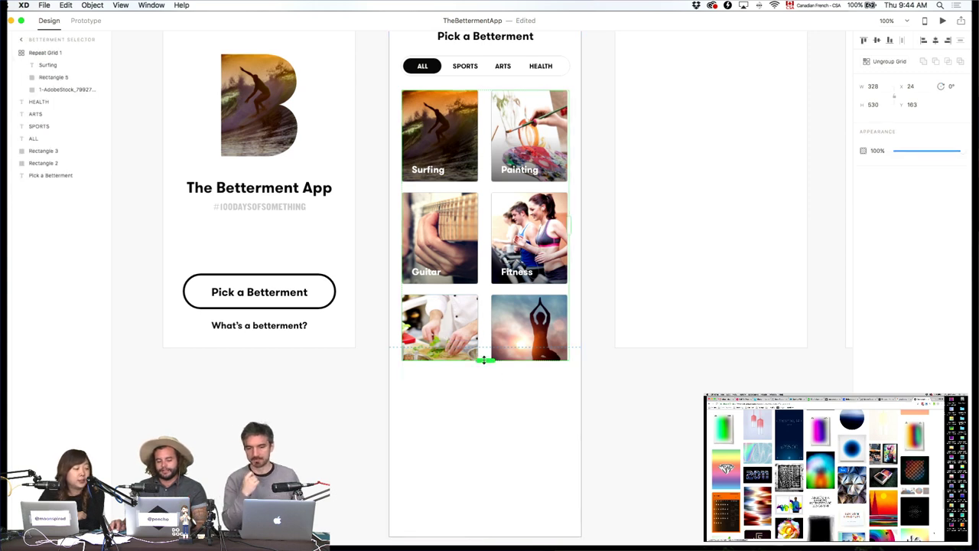
pyautogui.moveTo(483, 359); pyautogui.dragTo(484, 498)
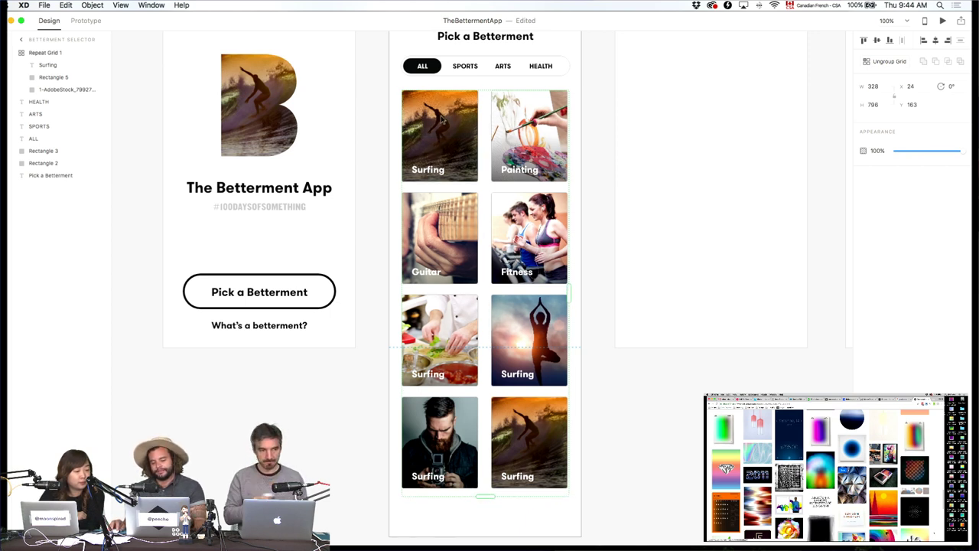
# Trim the Betterment Selector artboard height to 973 so it just fits the eight cards.
pyautogui.click(605, 455)
pyautogui.scroll(3, 619, 428)
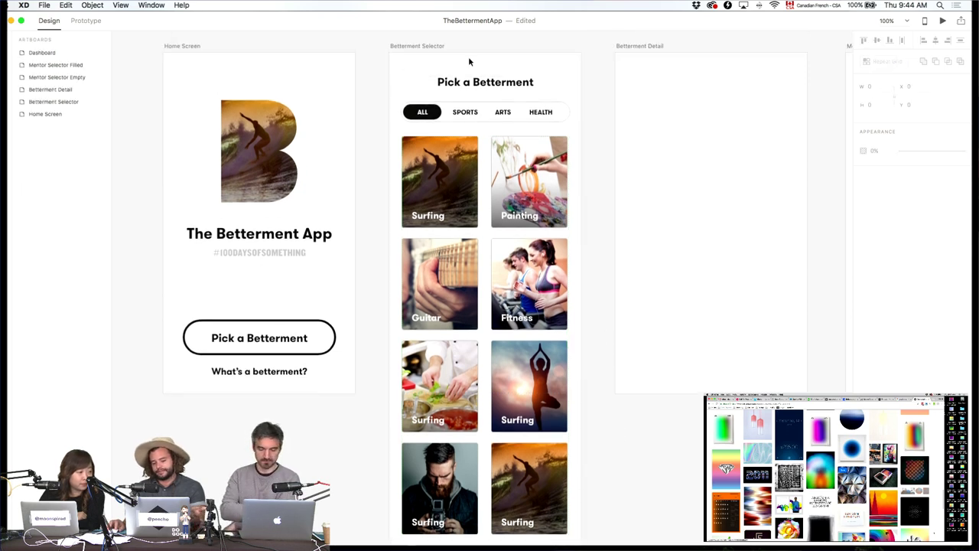
pyautogui.click(417, 46)
pyautogui.scroll(-5, 515, 463)
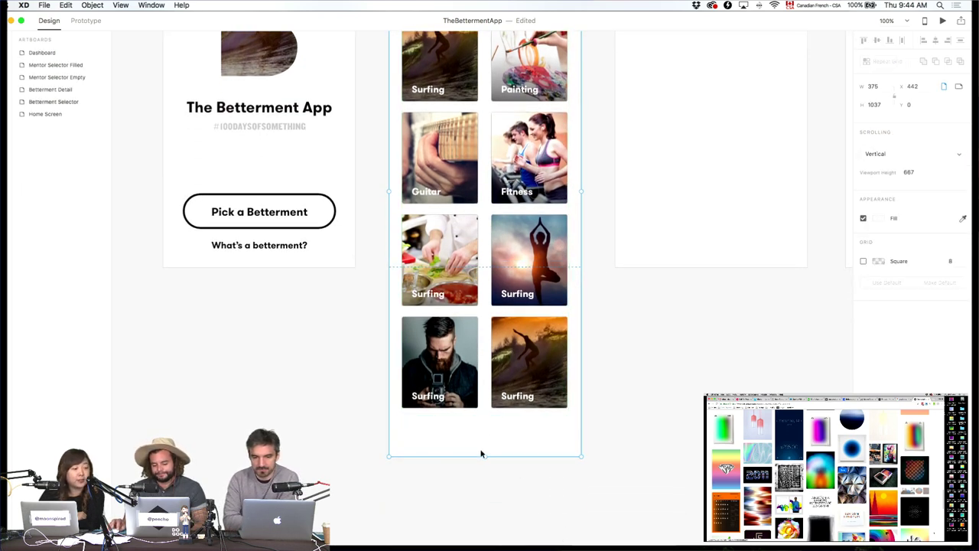
pyautogui.moveTo(483, 454); pyautogui.dragTo(485, 420)
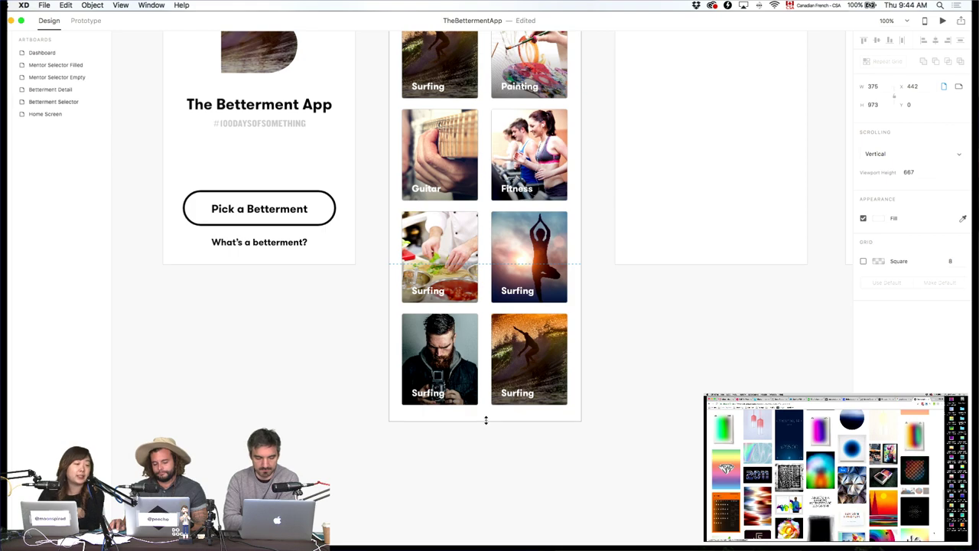
# Zoom in on the grid and relabel the new cards 'Cooking' and 'Yoga'.
pyautogui.click(667, 438)
pyautogui.press('super+equal')
pyautogui.press('super+equal')
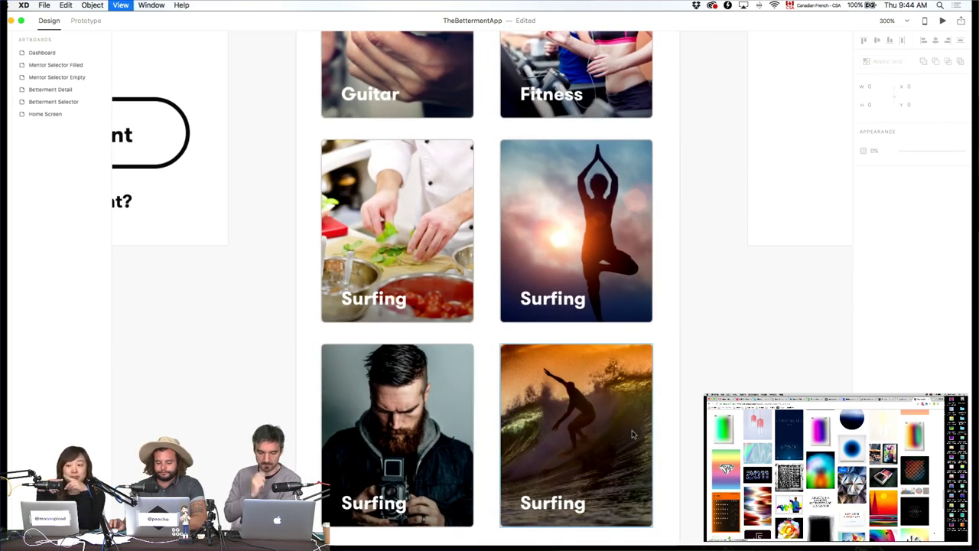
pyautogui.scroll(-3, 517, 151)
pyautogui.scroll(5, 521, 443)
pyautogui.scroll(-4, 512, 354)
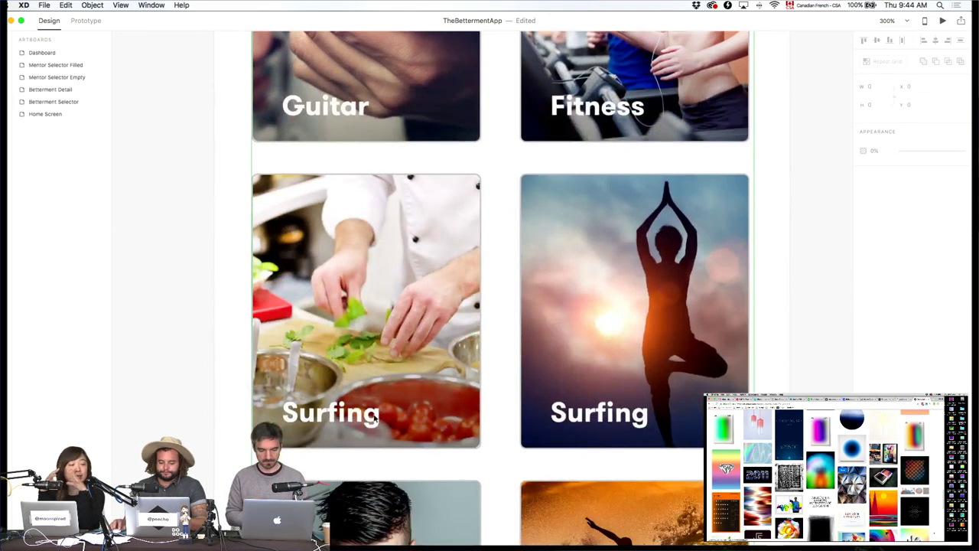
pyautogui.click(373, 418)
pyautogui.doubleClick(363, 411)
pyautogui.write('Cooking')
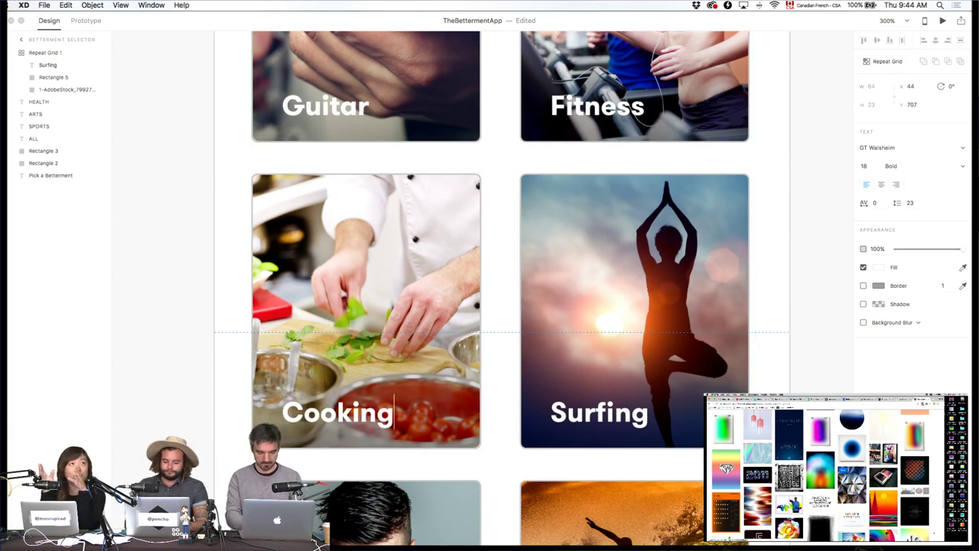
pyautogui.press('Escape')
pyautogui.doubleClick(573, 415)
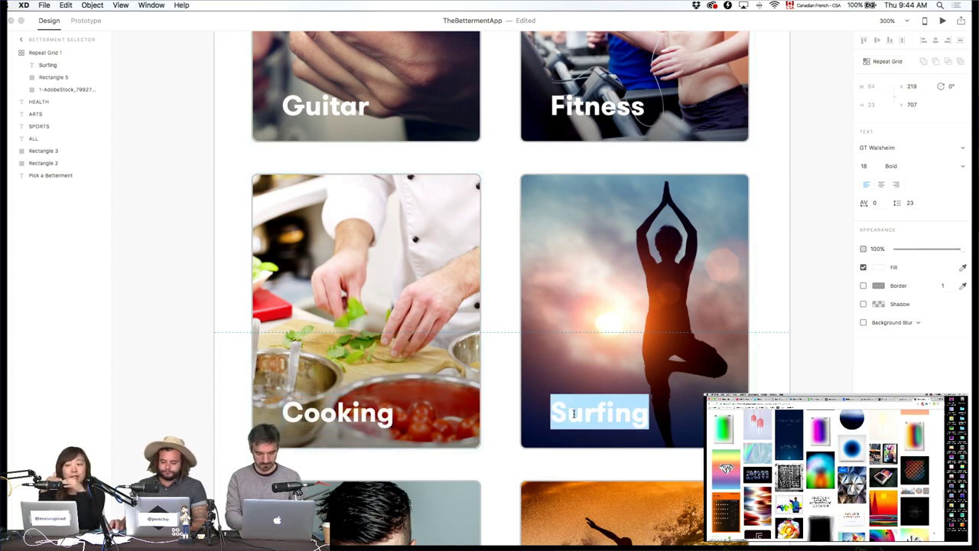
pyautogui.write('Yoga')
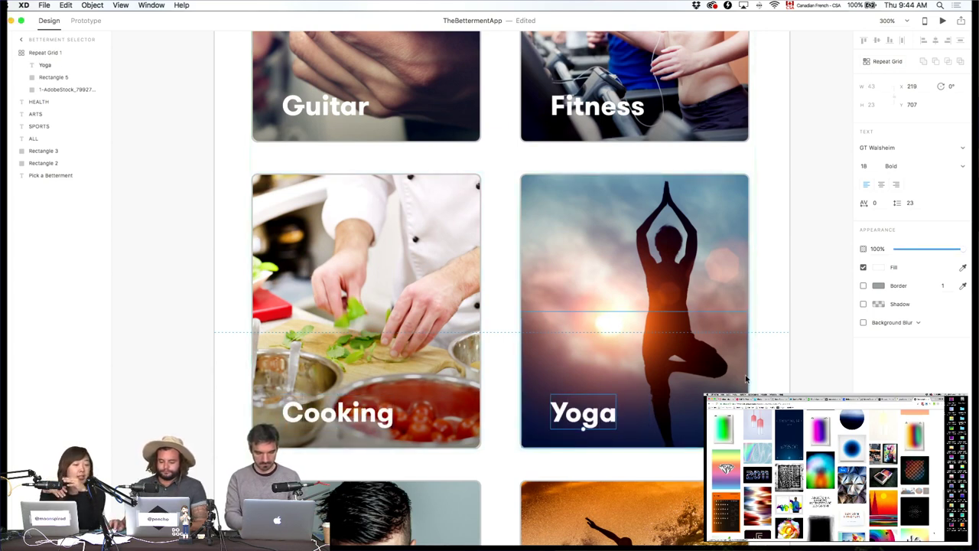
pyautogui.press('Escape')
# Rename the camera card's label from 'Surfing' to 'Photography'.
pyautogui.scroll(-10, 305, 408)
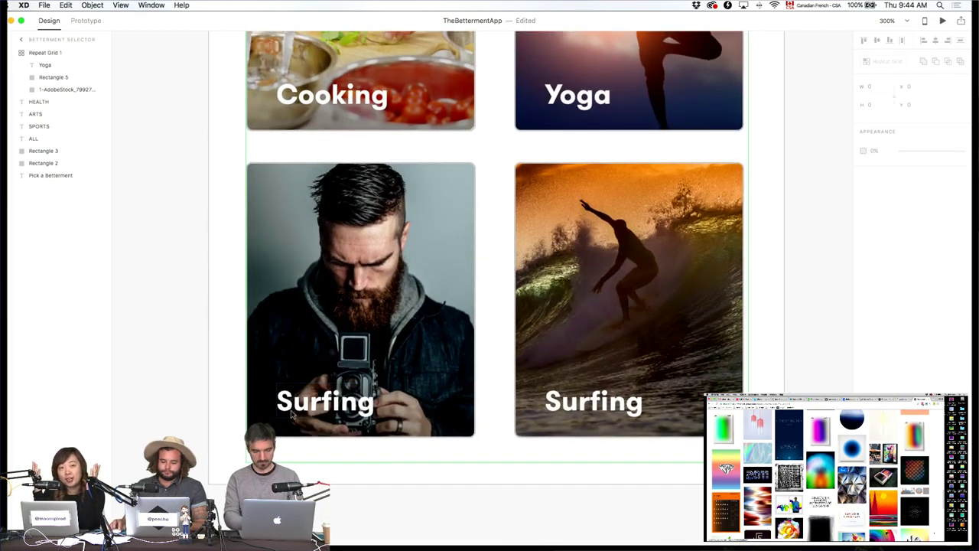
pyautogui.click(306, 408)
pyautogui.doubleClick(306, 406)
pyautogui.write('Pho')
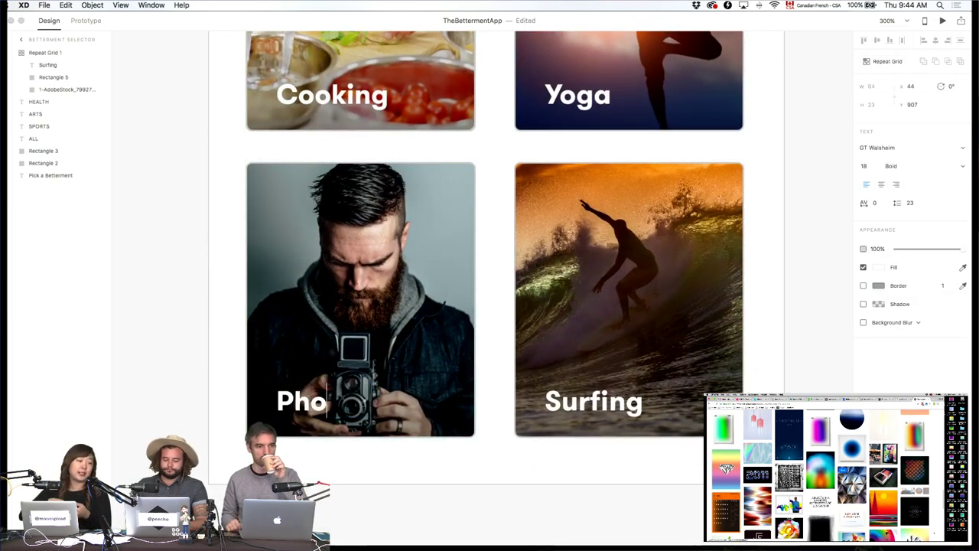
pyautogui.write('tograpny')
pyautogui.press('BackSpace')
pyautogui.press('BackSpace')
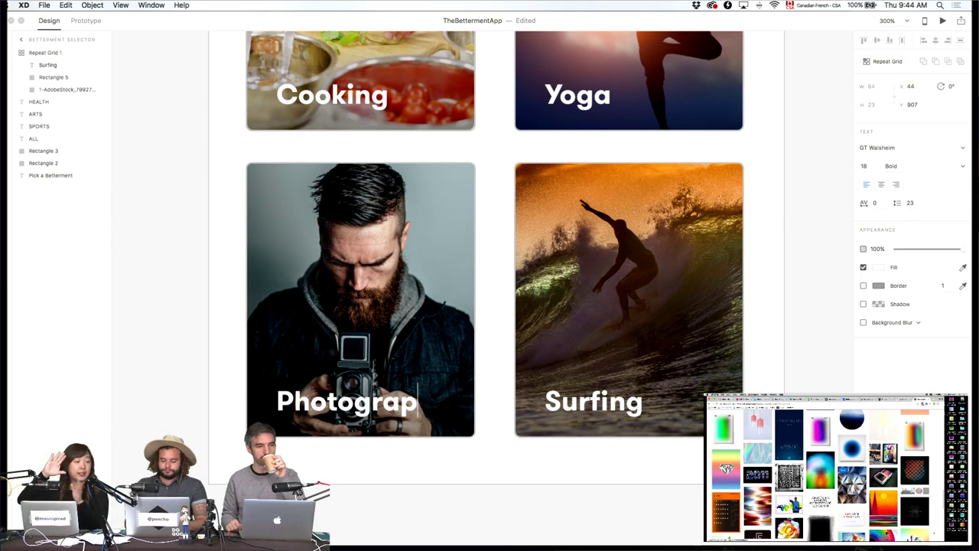
pyautogui.write('hy')
pyautogui.click(738, 387)
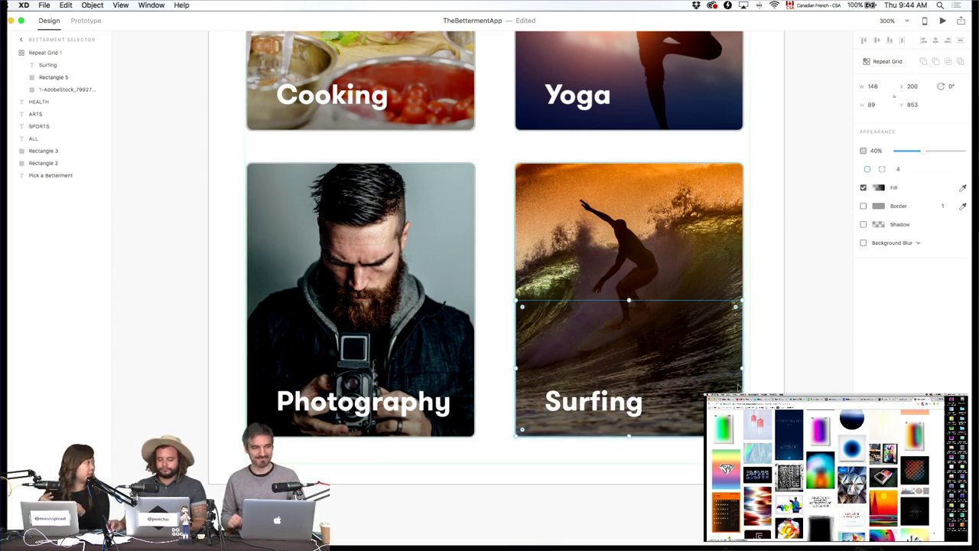
pyautogui.press('Escape')
# Nudge all the card labels slightly left, then zoom out to the whole layout.
pyautogui.doubleClick(302, 403)
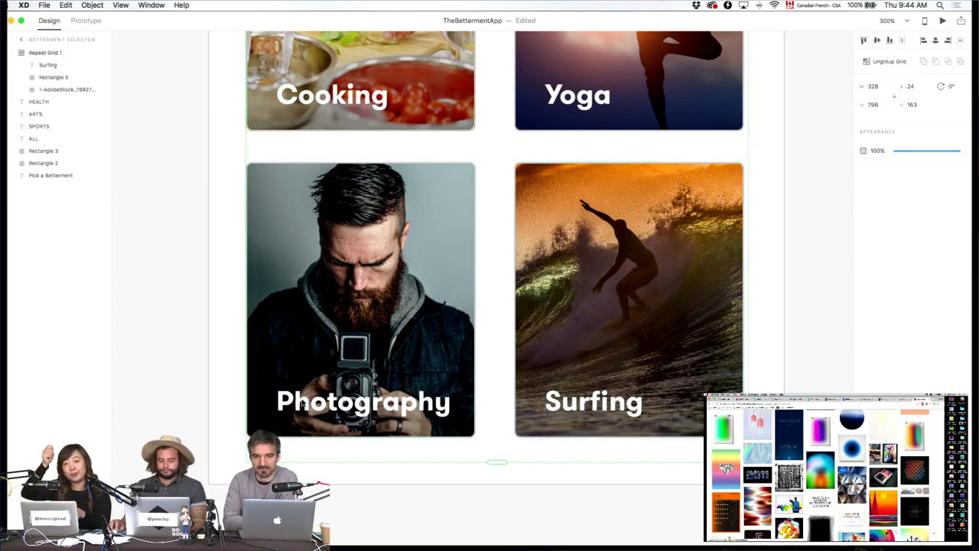
pyautogui.hotkey('shift', 'Left')
pyautogui.press('Right')
pyautogui.press('Right')
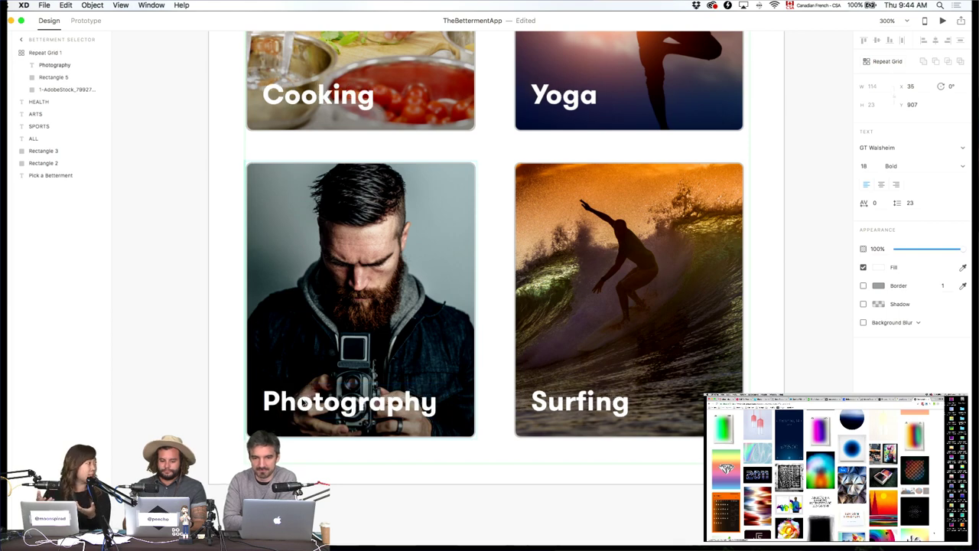
pyautogui.click(802, 380)
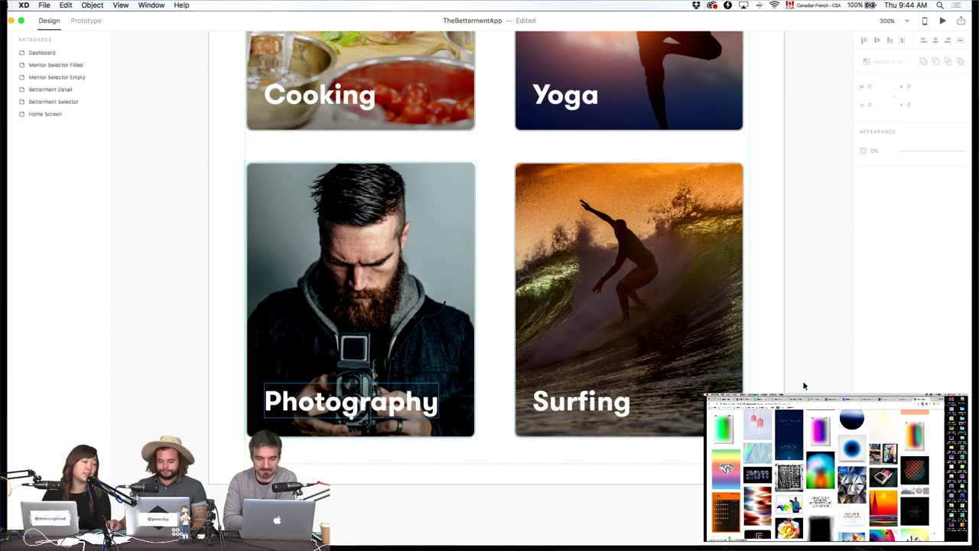
pyautogui.press('super+1')
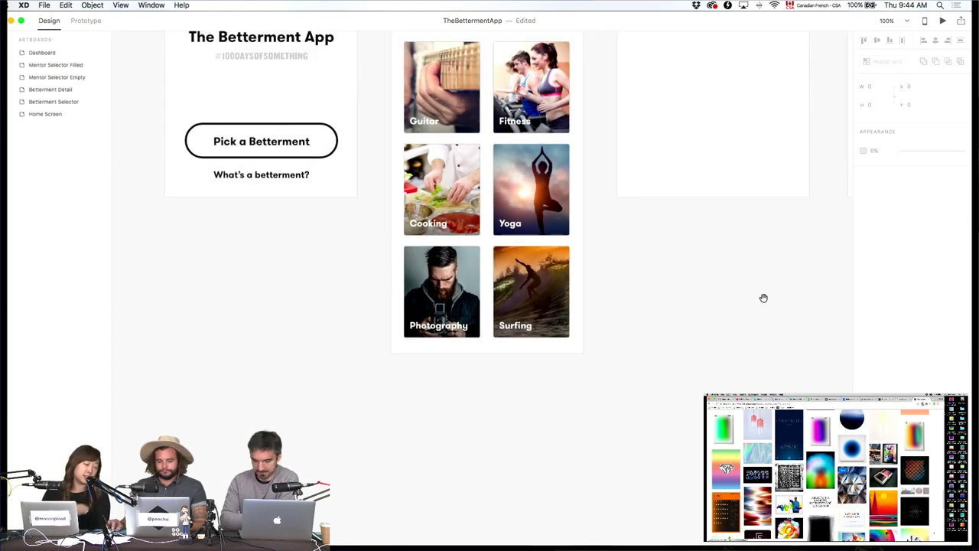
pyautogui.scroll(6, 762, 297)
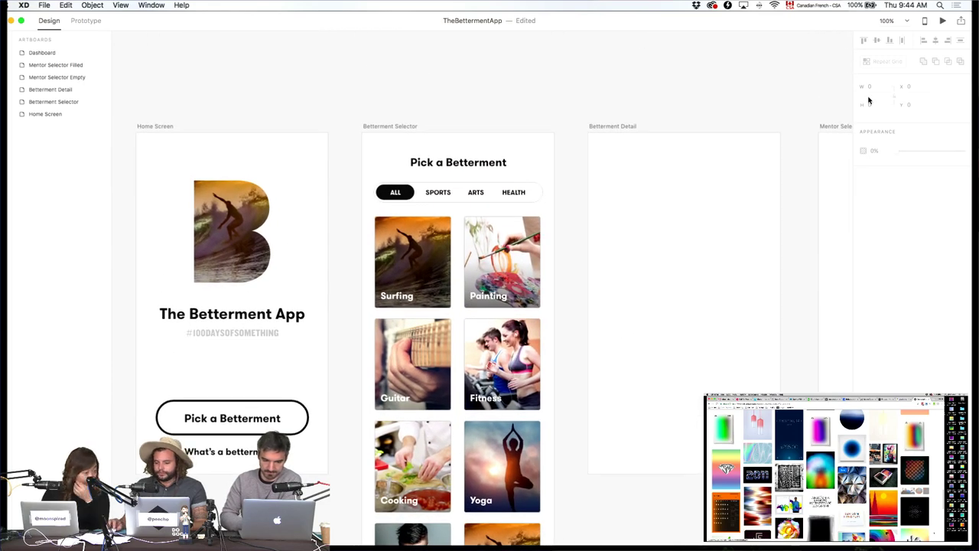
pyautogui.click(942, 23)
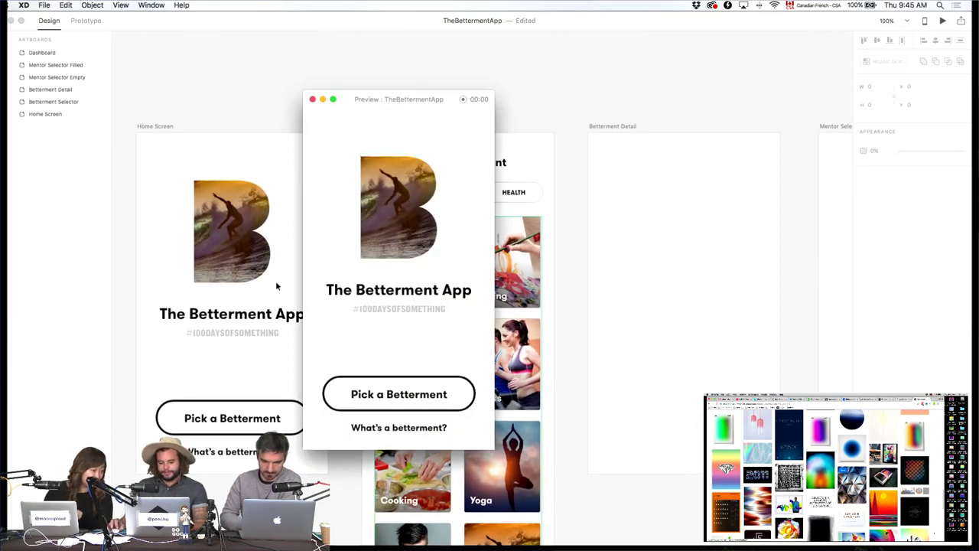
pyautogui.click(312, 100)
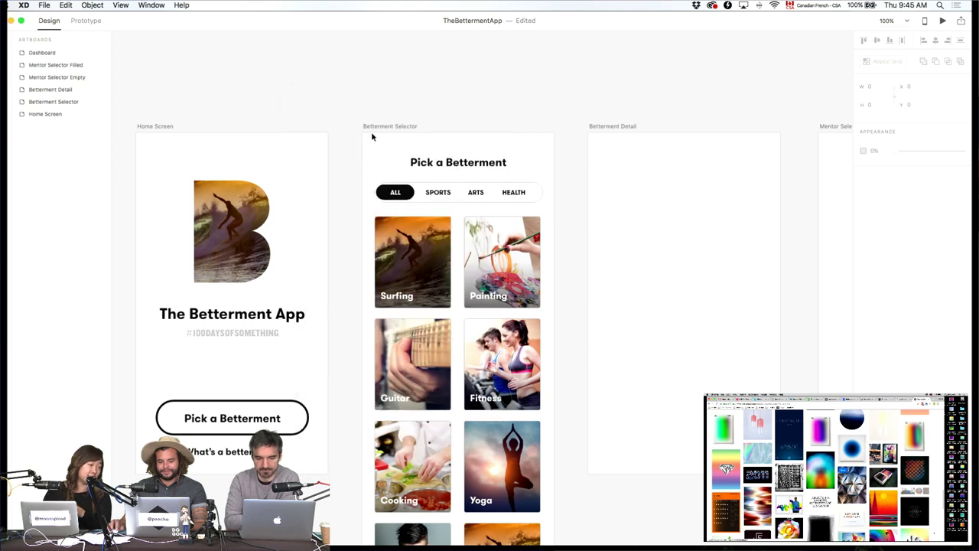
pyautogui.click(401, 127)
pyautogui.click(942, 23)
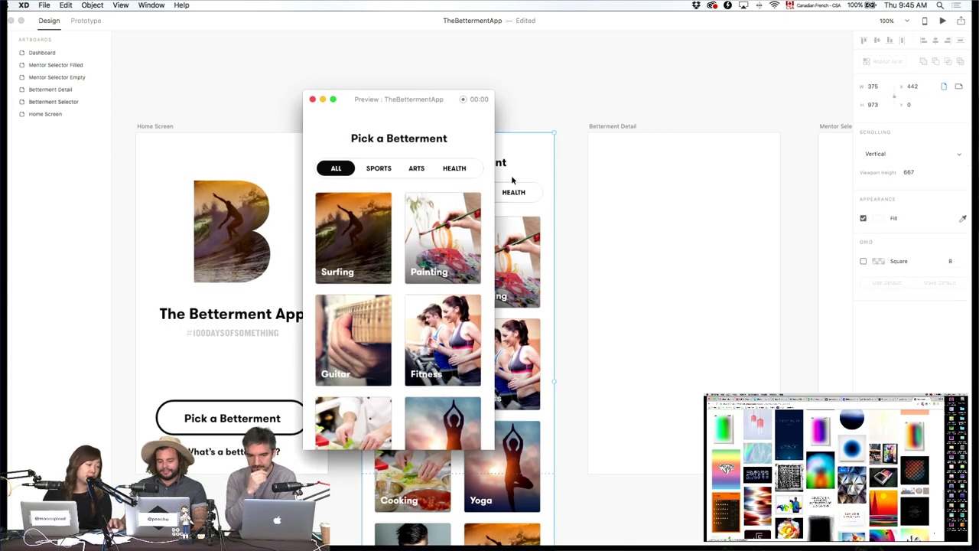
pyautogui.scroll(-5, 392, 238)
pyautogui.scroll(5, 393, 237)
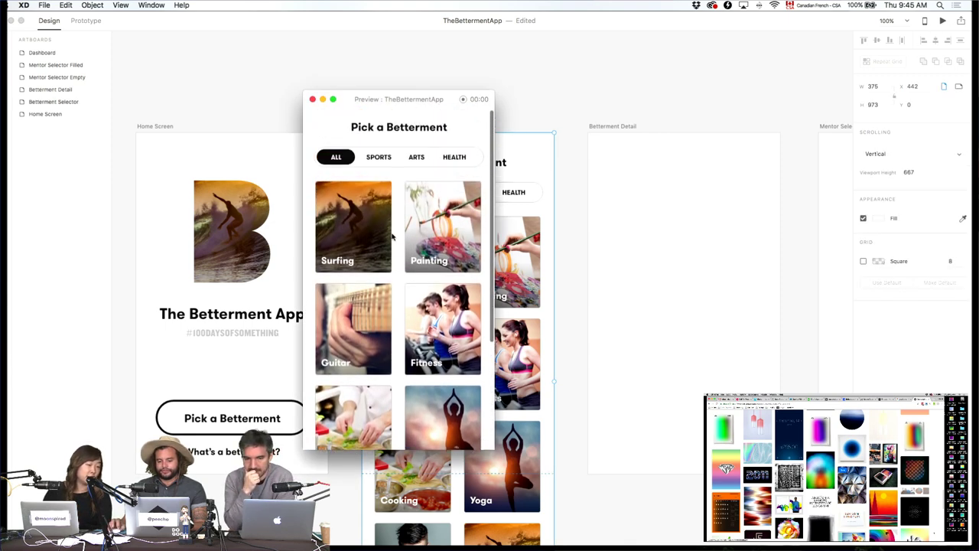
pyautogui.scroll(-3, 393, 238)
pyautogui.scroll(3, 392, 238)
pyautogui.scroll(-5, 375, 222)
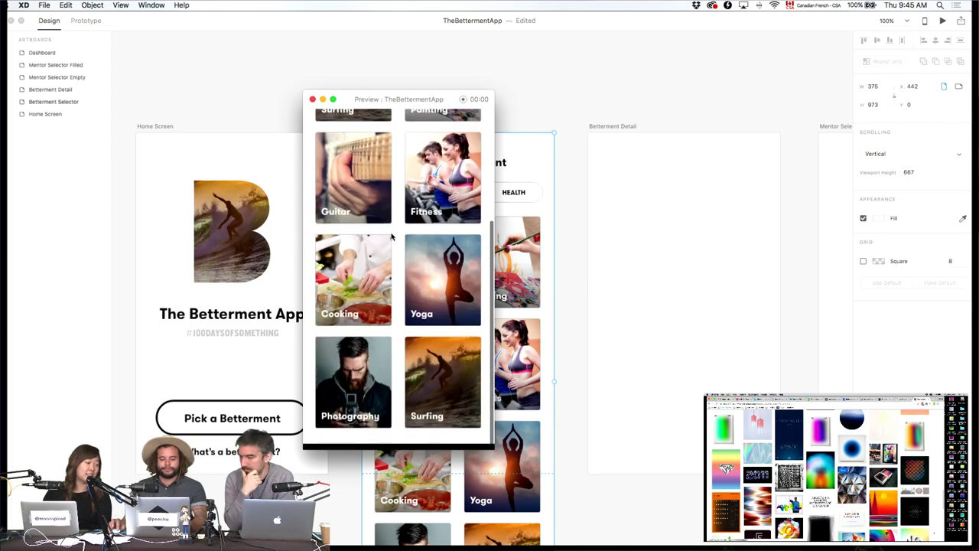
pyautogui.scroll(5, 350, 201)
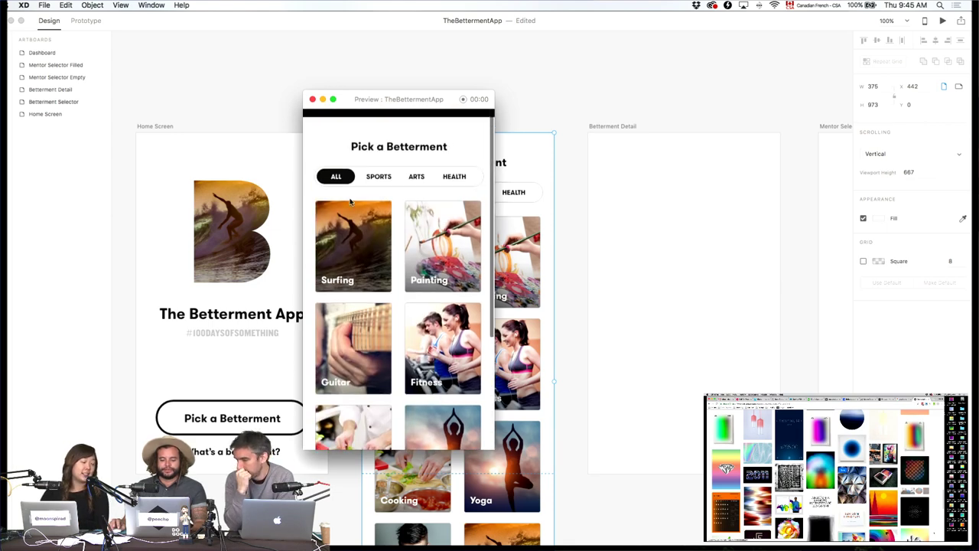
pyautogui.click(312, 99)
pyautogui.moveTo(549, 145); pyautogui.dragTo(461, 143)
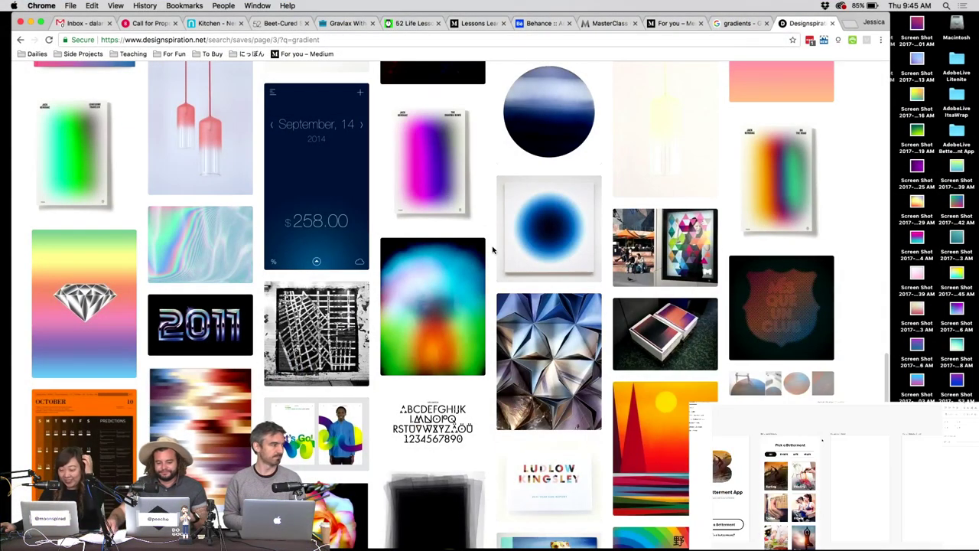
# Move the numbered-circle grid on the iPhone artboard to X 30 / Y 327, then switch to the browser.
pyautogui.scroll(1, 493, 249)
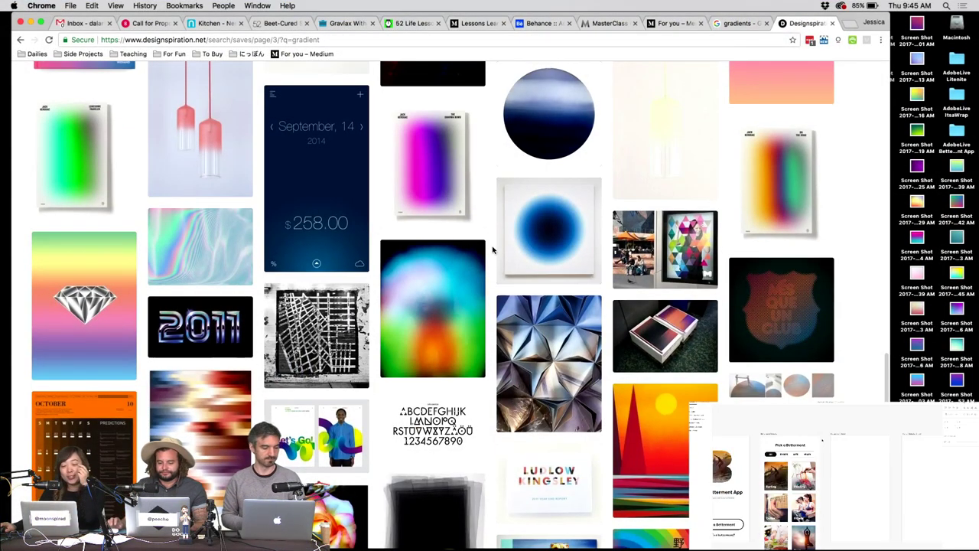
pyautogui.hotkey('ctrl', 'Right')
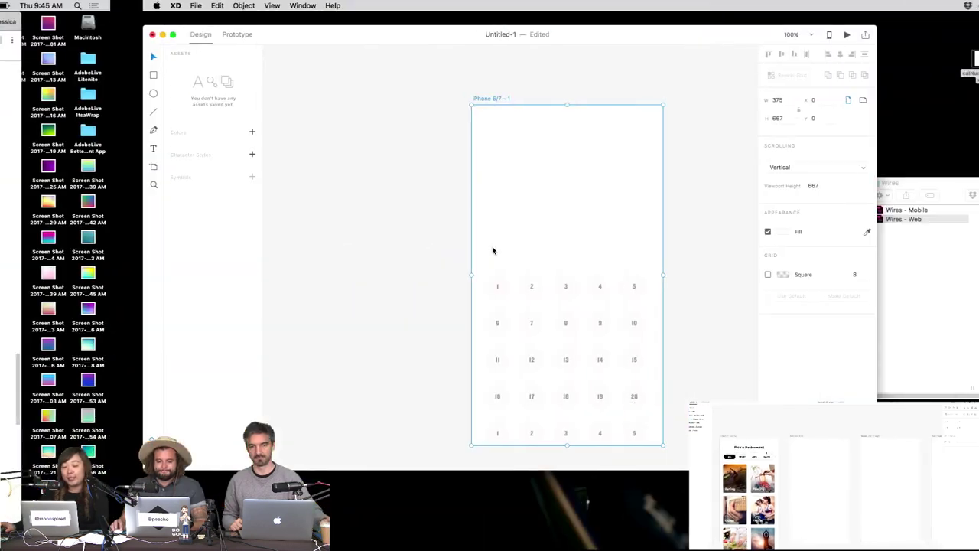
pyautogui.click(311, 159)
pyautogui.scroll(-2, 472, 250)
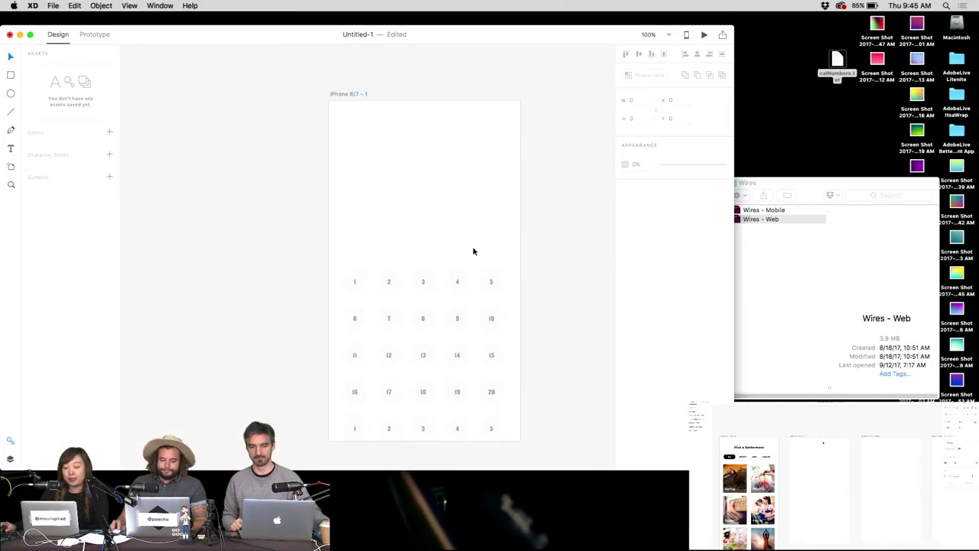
pyautogui.click(491, 270)
pyautogui.moveTo(491, 270); pyautogui.dragTo(494, 270)
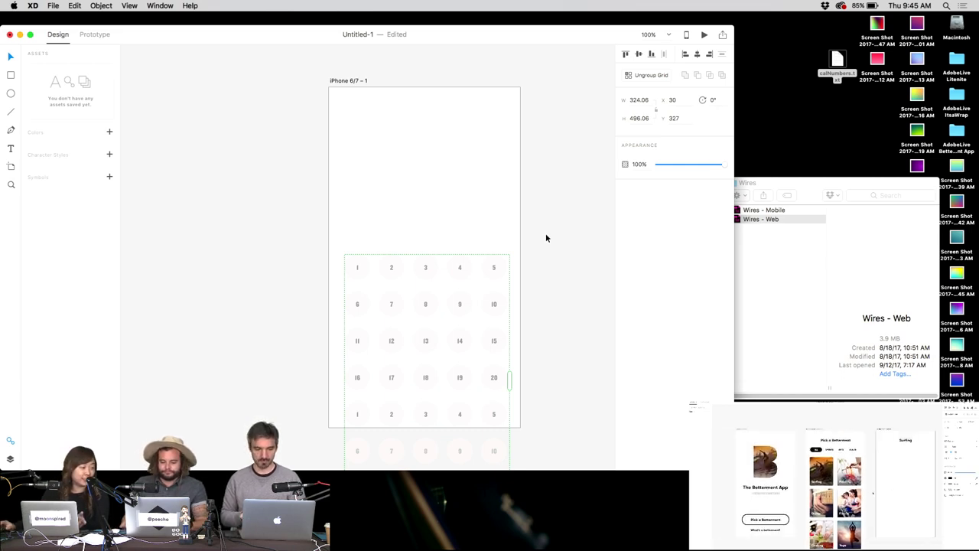
pyautogui.hotkey('ctrl', 'Left')
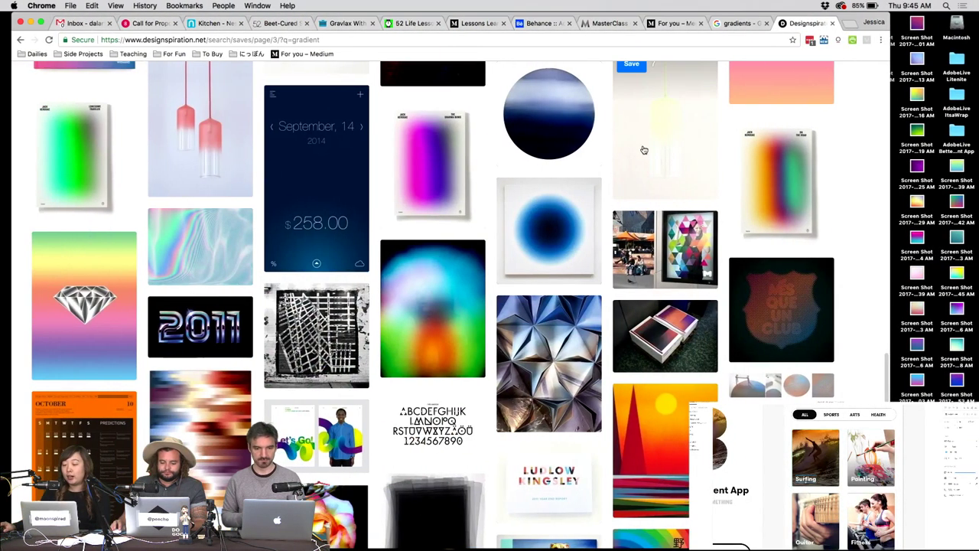
# Browse the Google gradient images and Designspiration page, moving calNumbers.txt toward the desktop centre.
pyautogui.click(734, 24)
pyautogui.scroll(3, 462, 198)
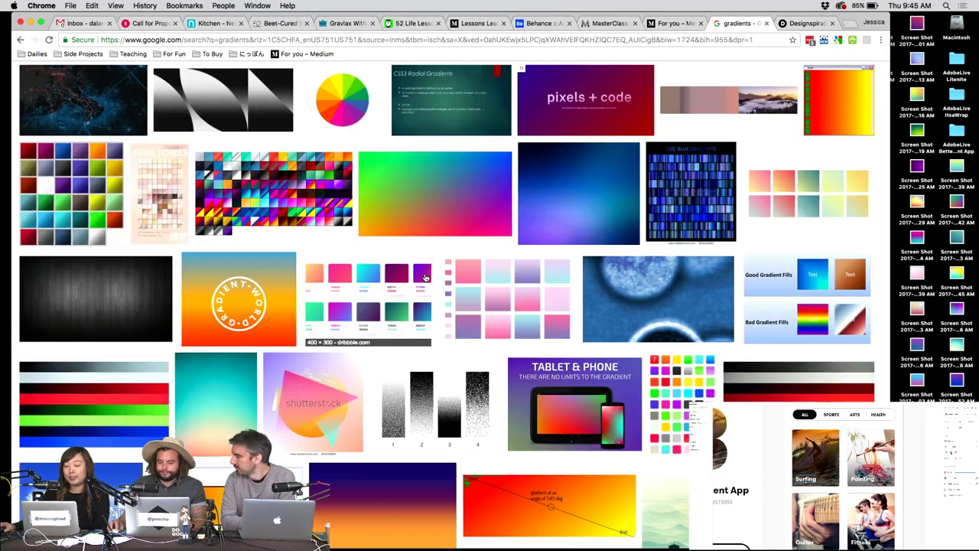
pyautogui.scroll(-15, 443, 237)
pyautogui.scroll(3, 425, 279)
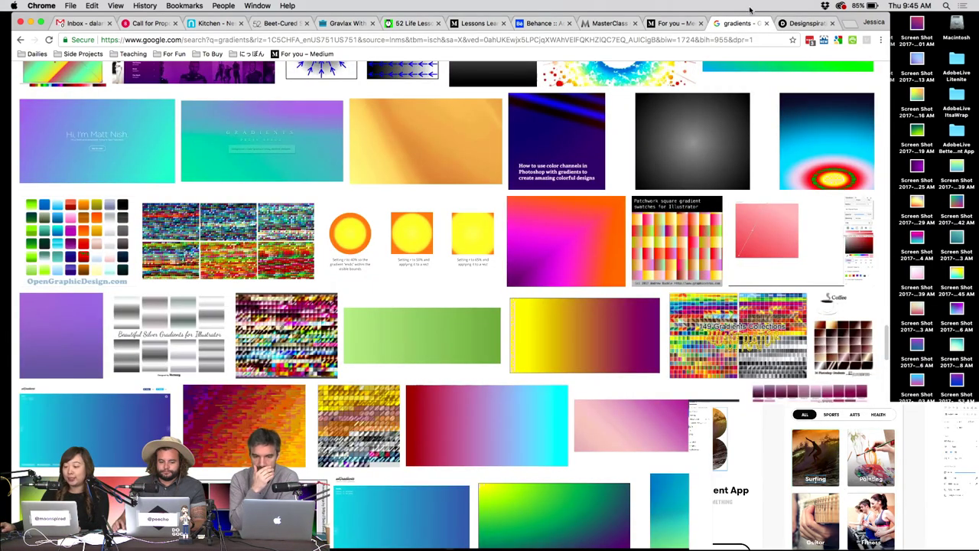
pyautogui.click(783, 23)
pyautogui.press('F11')
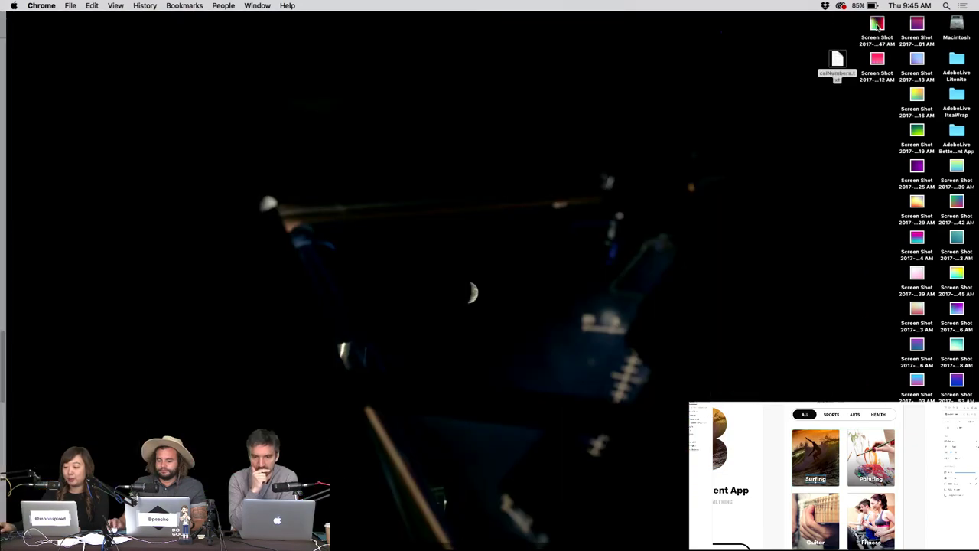
pyautogui.moveTo(837, 61); pyautogui.dragTo(434, 266)
pyautogui.press('F11')
pyautogui.scroll(-4, 434, 266)
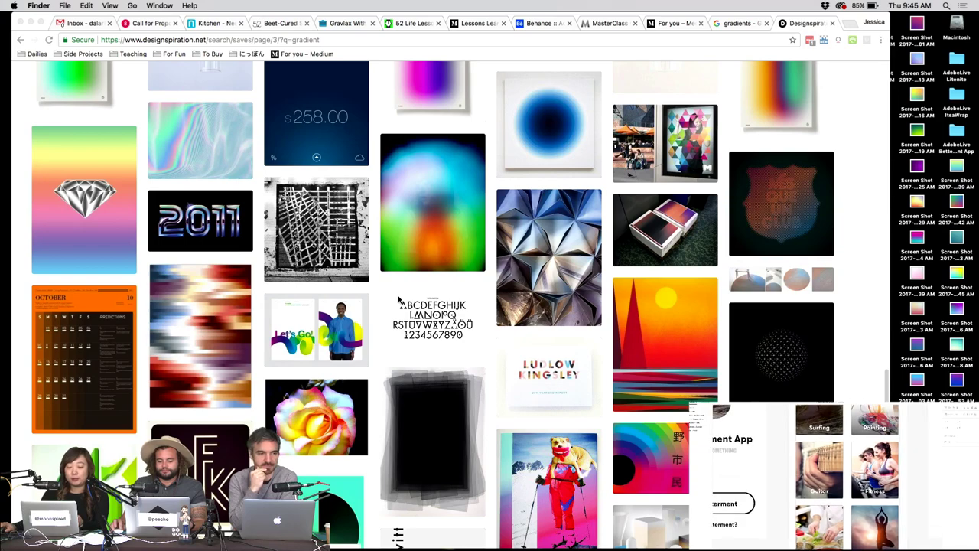
pyautogui.scroll(2, 398, 300)
pyautogui.scroll(4, 398, 300)
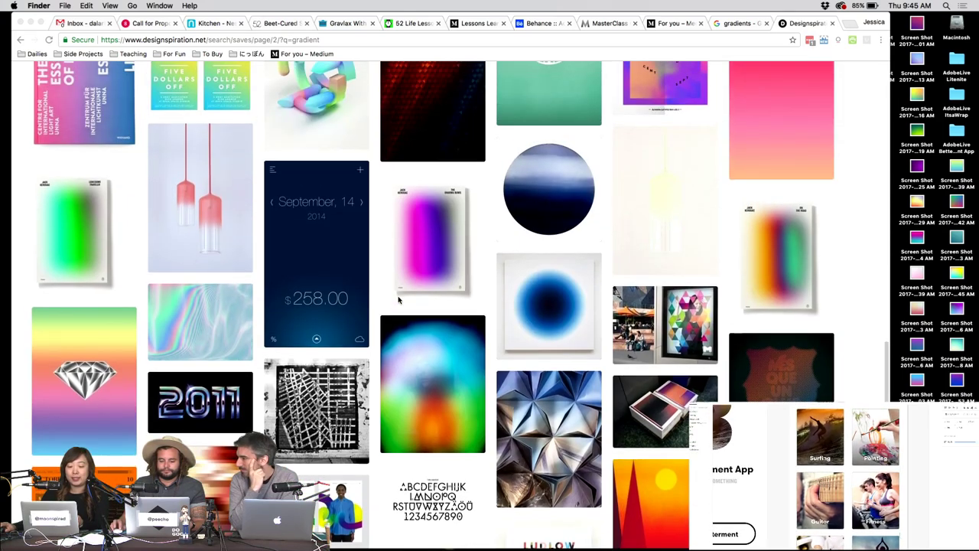
pyautogui.scroll(-5, 418, 300)
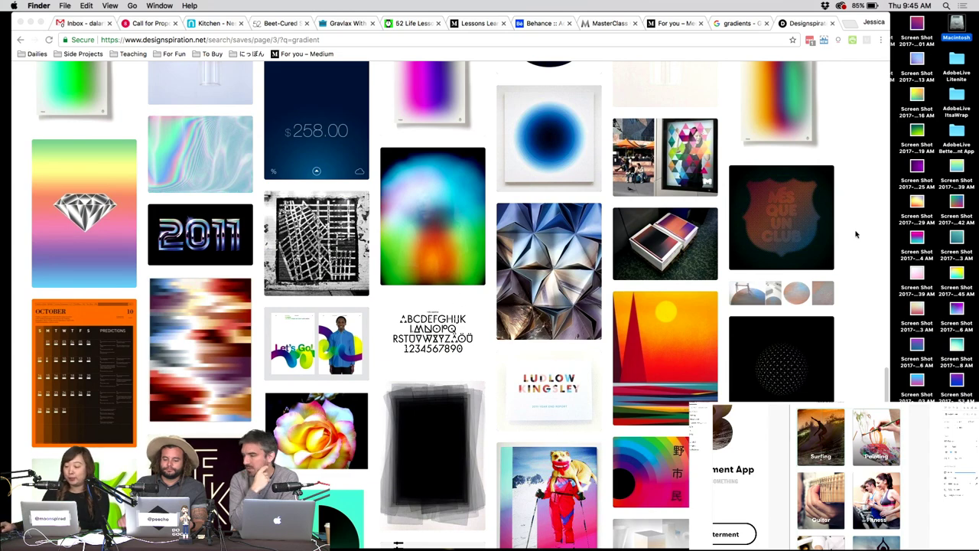
# Search Designspiration for 'gradients' and screenshot the dark blue-to-orange gradient image.
pyautogui.click(879, 232)
pyautogui.write('gradients')
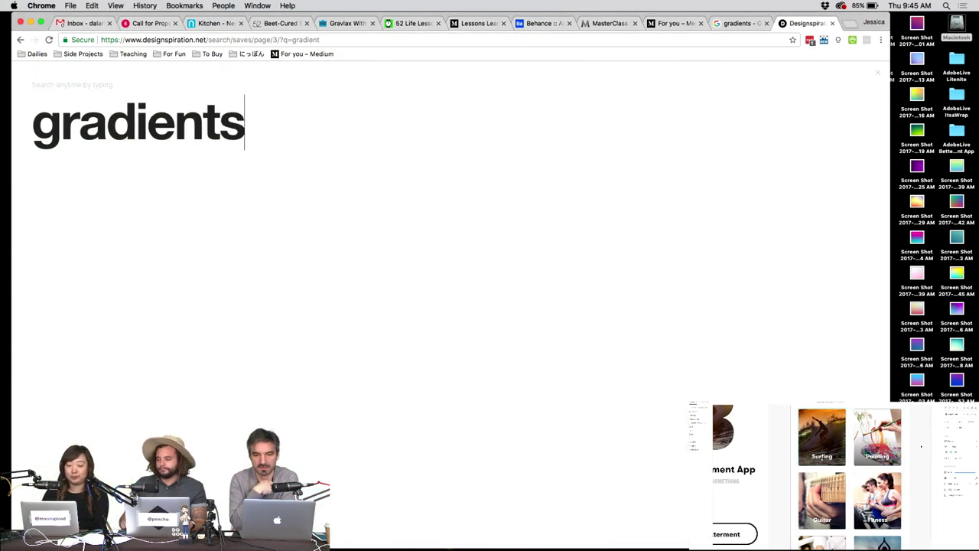
pyautogui.press('Return')
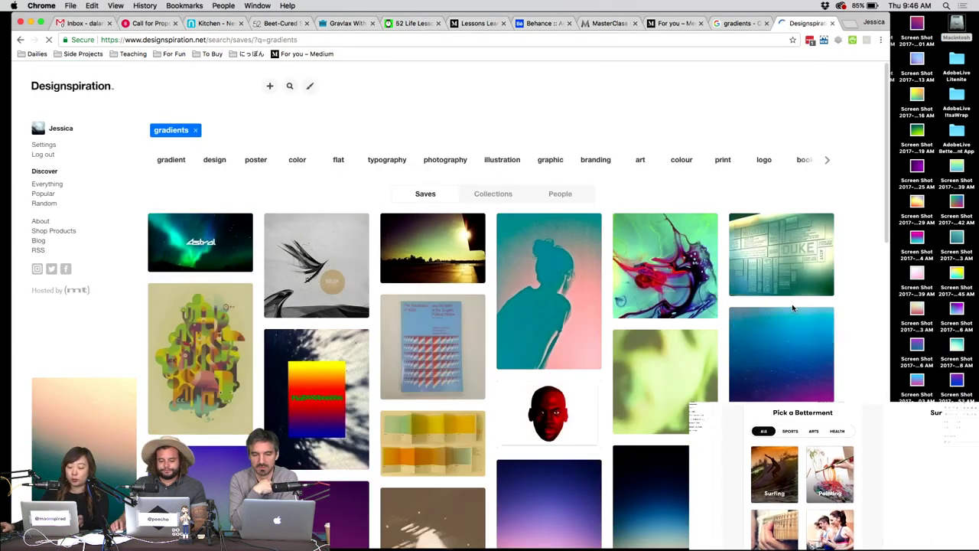
pyautogui.scroll(-5, 792, 308)
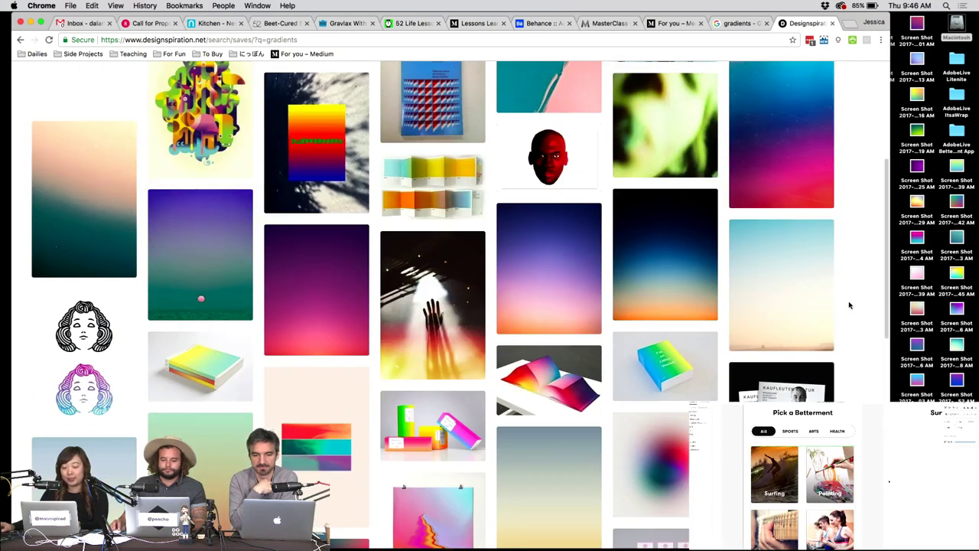
pyautogui.press('super+shift+4')
pyautogui.moveTo(501, 237); pyautogui.dragTo(592, 322)
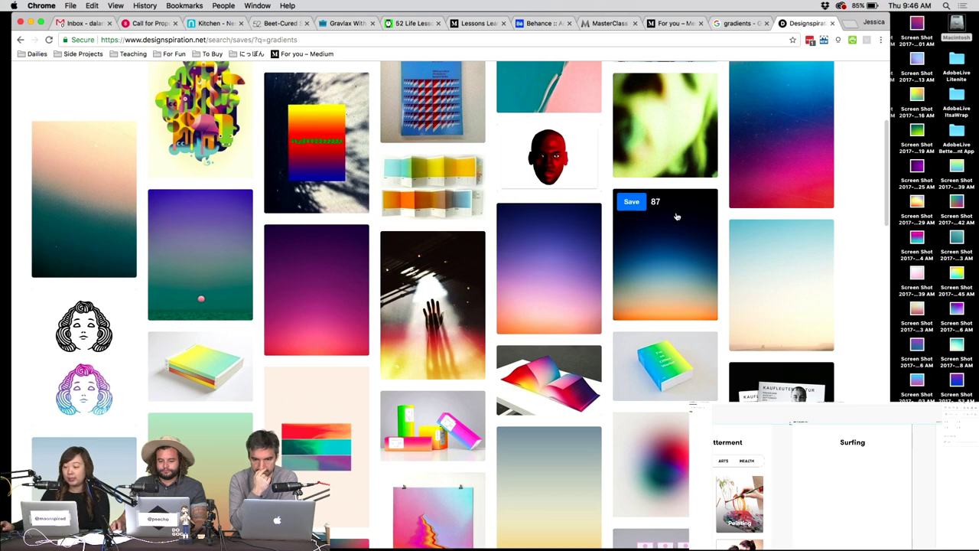
pyautogui.press('F11')
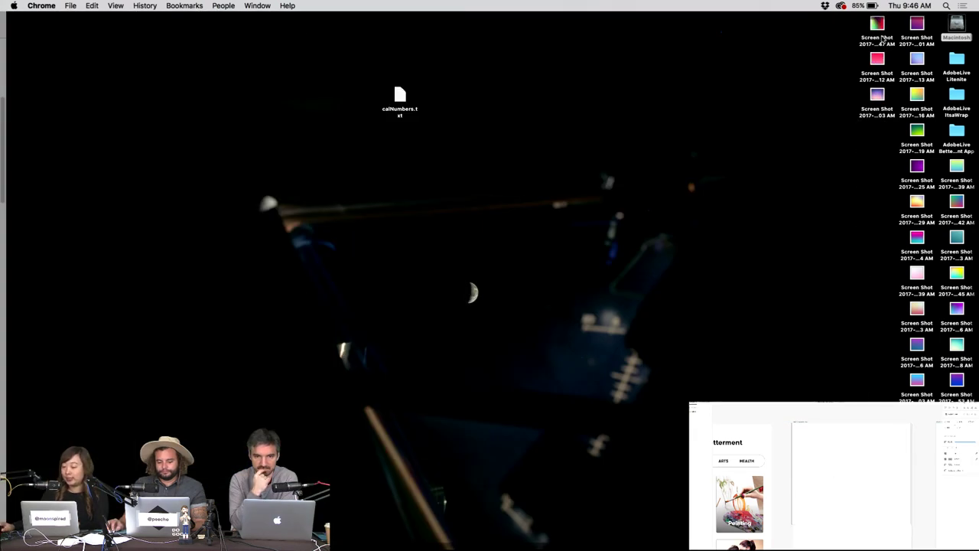
# Create a new desktop folder named 'gradients'.
pyautogui.moveTo(839, 33); pyautogui.dragTo(934, 400)
pyautogui.rightClick(629, 123)
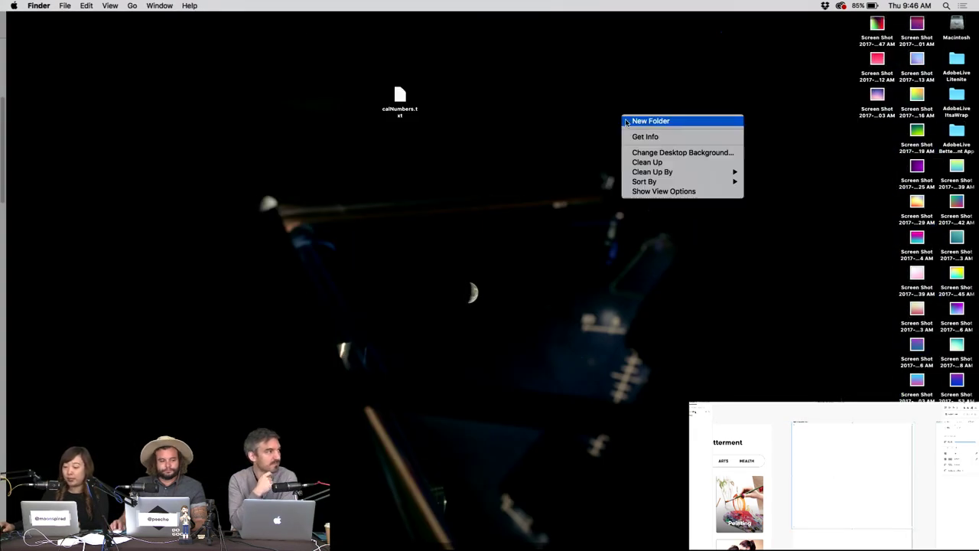
pyautogui.click(642, 121)
pyautogui.write('gradie')
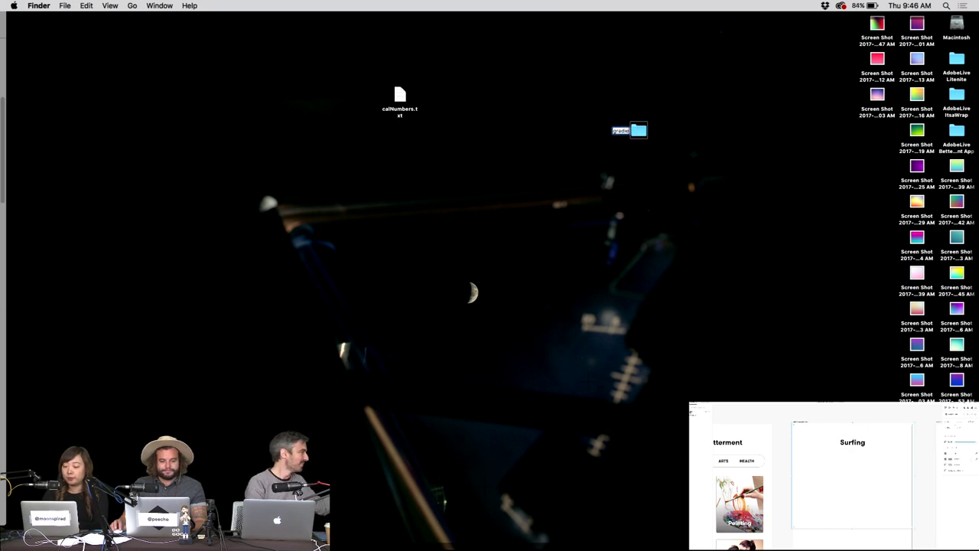
pyautogui.write('nts')
pyautogui.press('Return')
# Move both batches of gradient screenshots into the gradients folder and return to XD.
pyautogui.moveTo(831, 32); pyautogui.dragTo(926, 404)
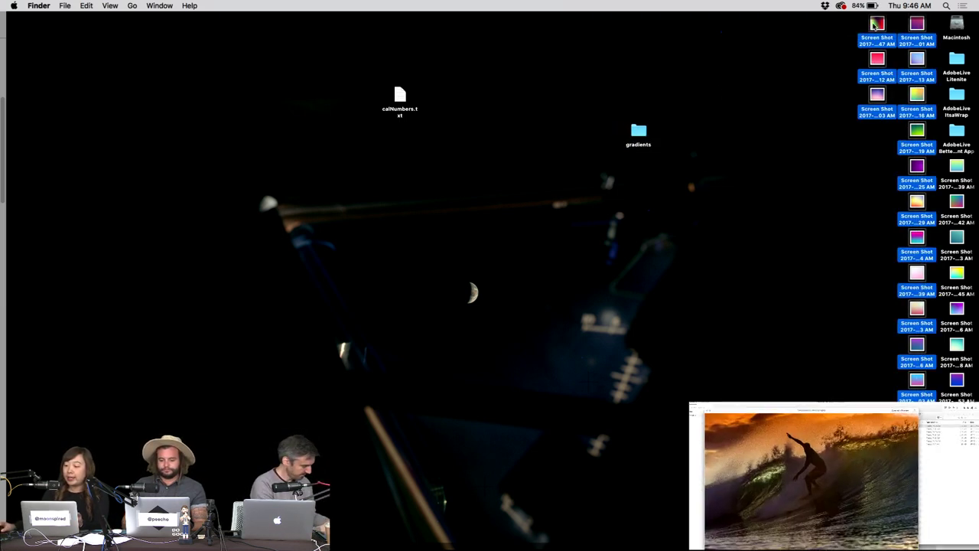
pyautogui.moveTo(877, 29); pyautogui.dragTo(641, 131)
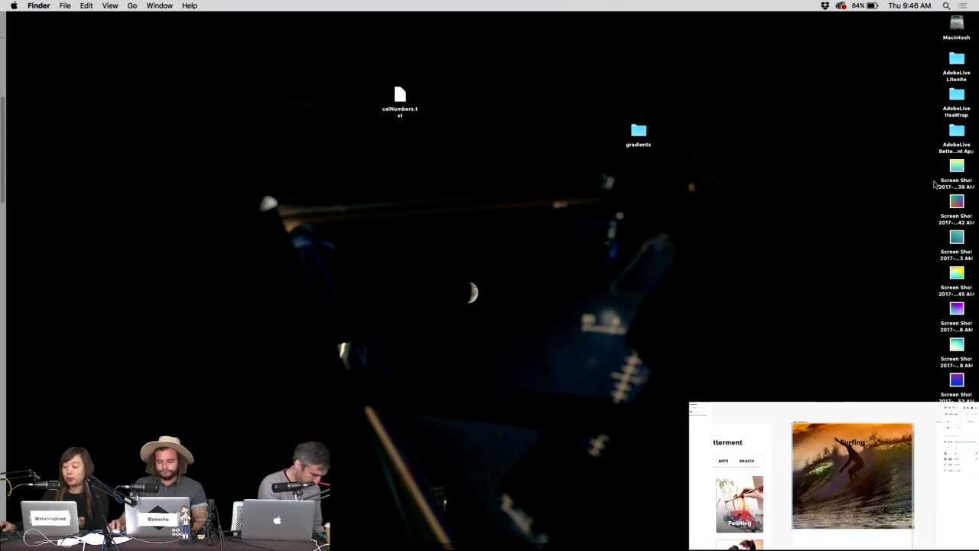
pyautogui.moveTo(934, 184); pyautogui.dragTo(940, 406)
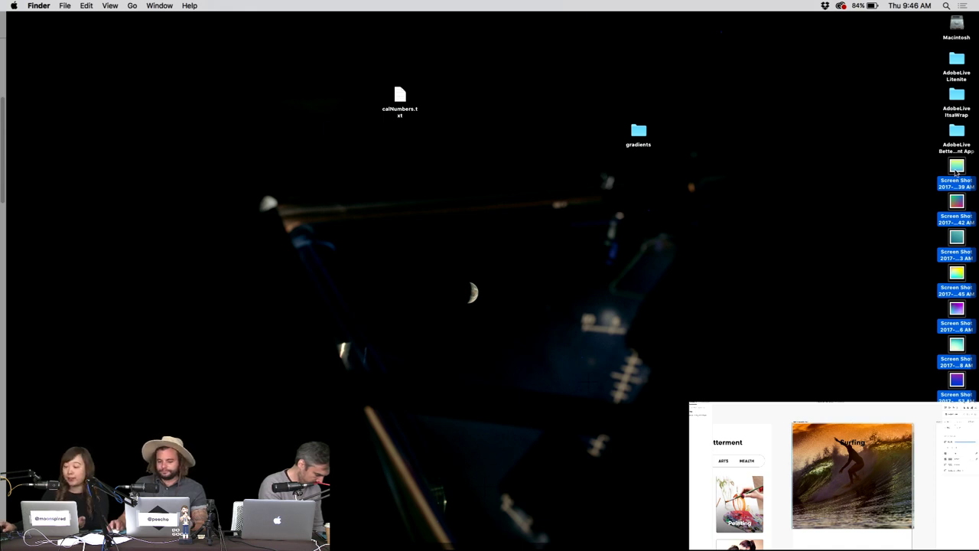
pyautogui.moveTo(956, 172); pyautogui.dragTo(651, 128)
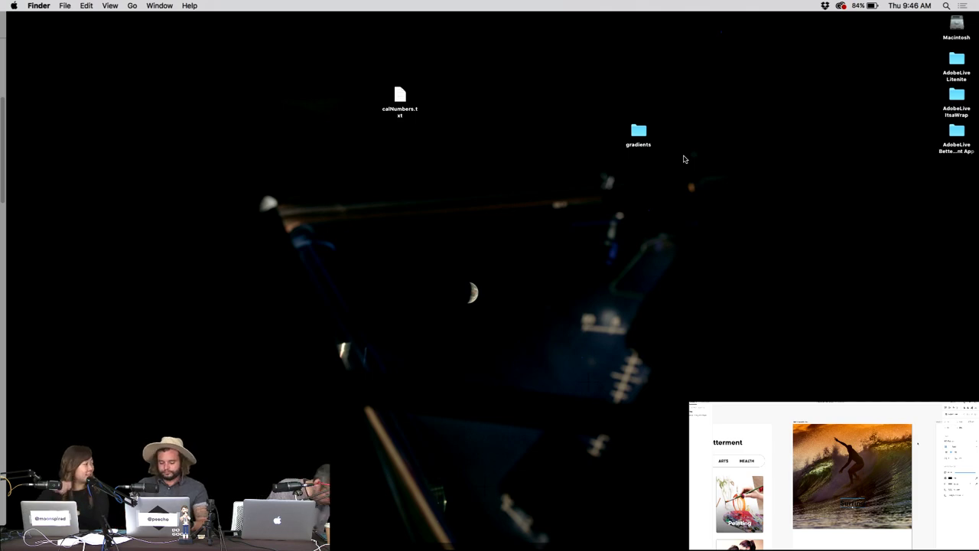
pyautogui.hotkey('ctrl', 'Left')
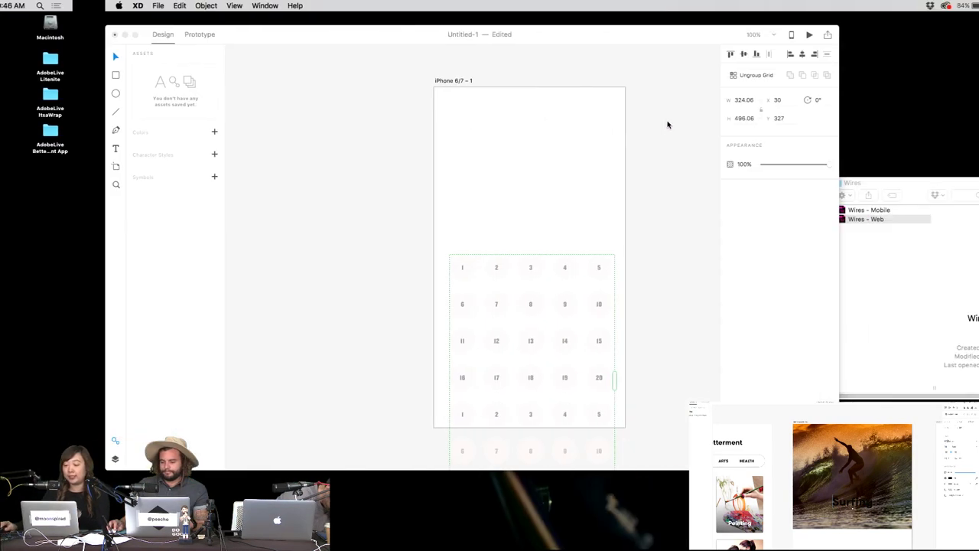
# Fill the repeat-grid circles with all the screenshots from the gradients folder.
pyautogui.click(581, 108)
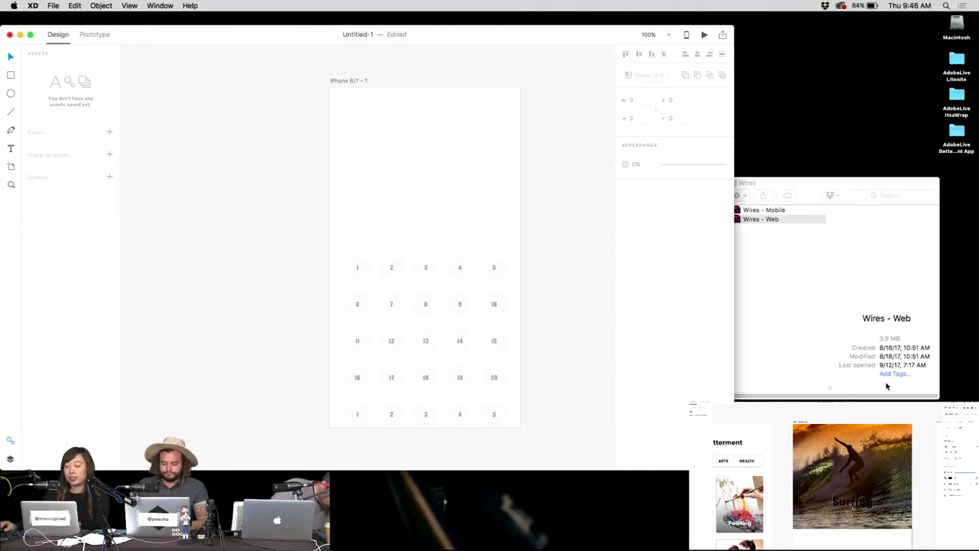
pyautogui.press('F11')
pyautogui.moveTo(663, 140); pyautogui.dragTo(876, 136)
pyautogui.press('F11')
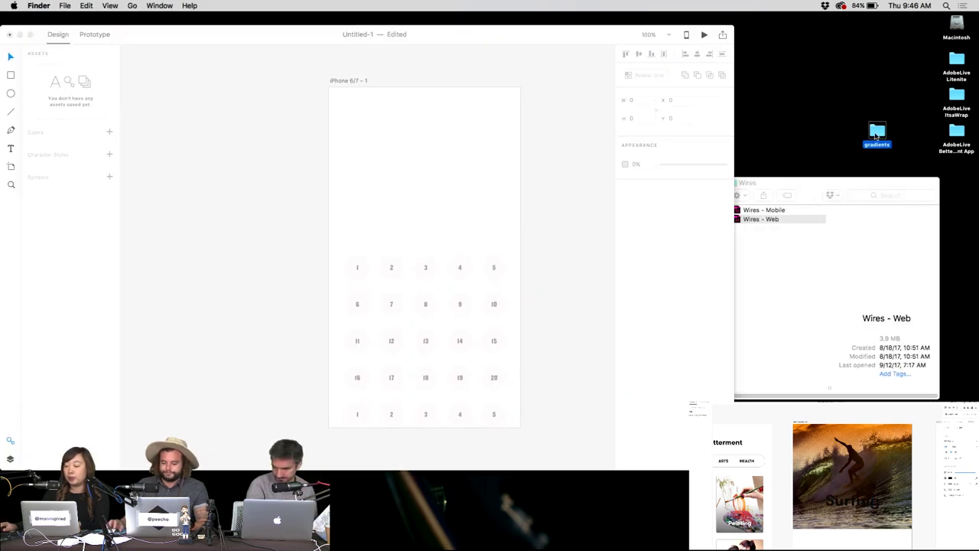
pyautogui.doubleClick(876, 135)
pyautogui.click(393, 227)
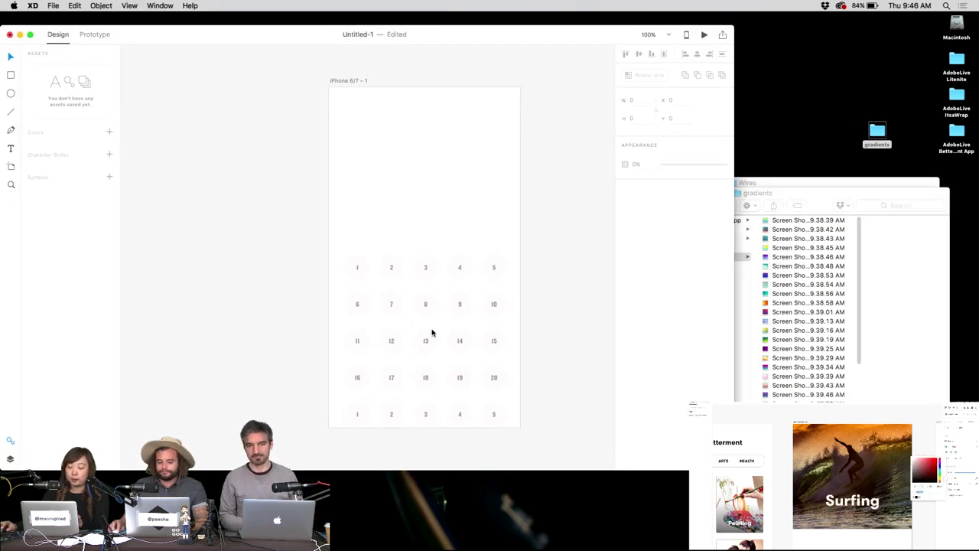
pyautogui.click(810, 197)
pyautogui.click(807, 238)
pyautogui.press('super+a')
pyautogui.moveTo(787, 233); pyautogui.dragTo(373, 274)
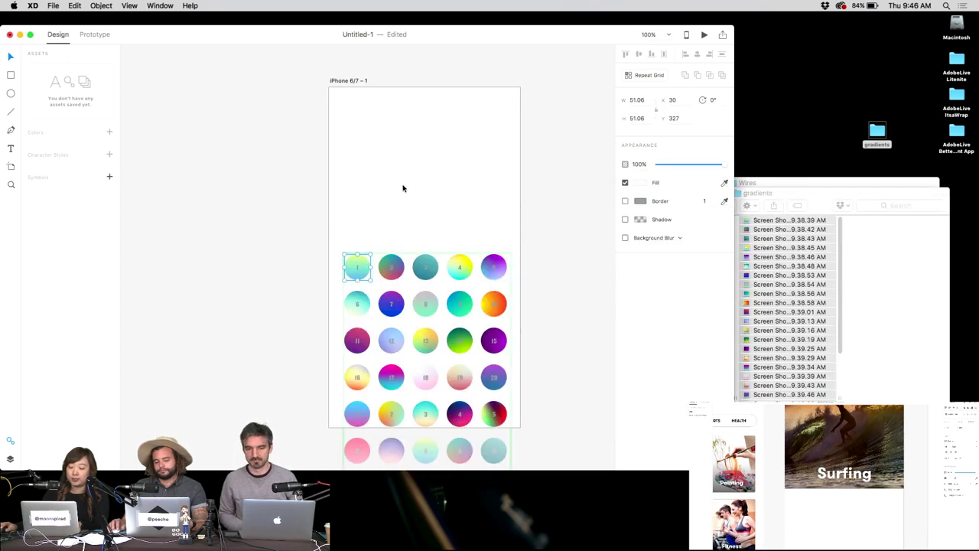
# Make the circle number labels white and draw a 224 × 126 bordered rectangle over the lower circles.
pyautogui.click(610, 212)
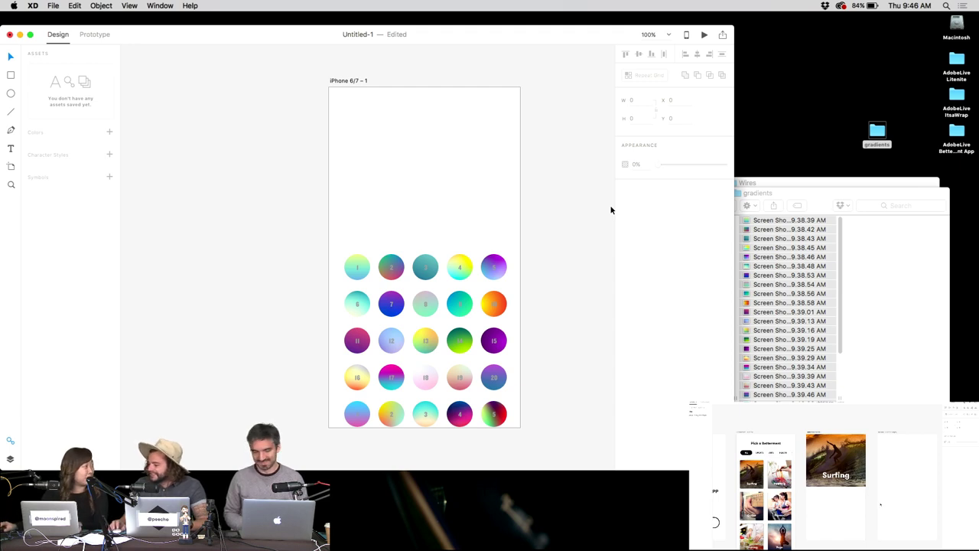
pyautogui.doubleClick(365, 269)
pyautogui.click(358, 269)
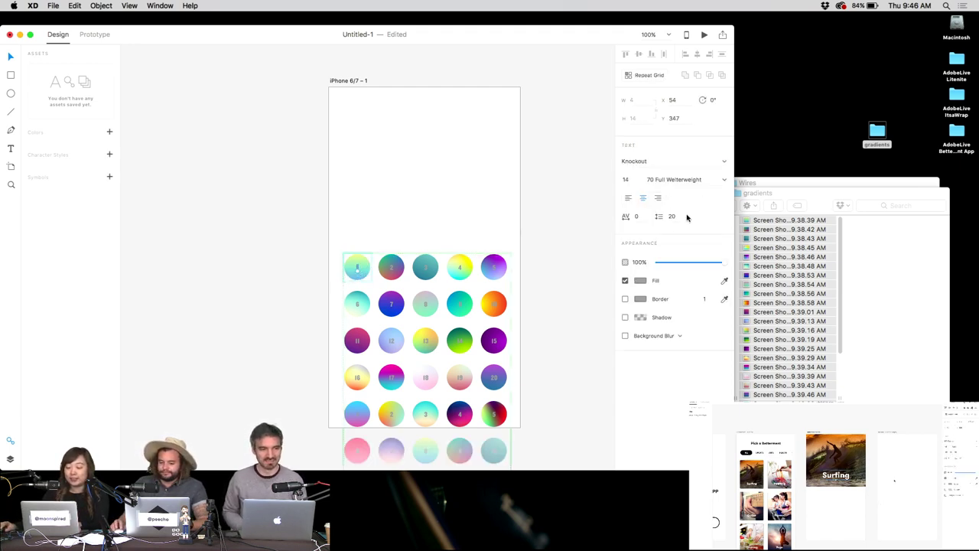
pyautogui.click(640, 280)
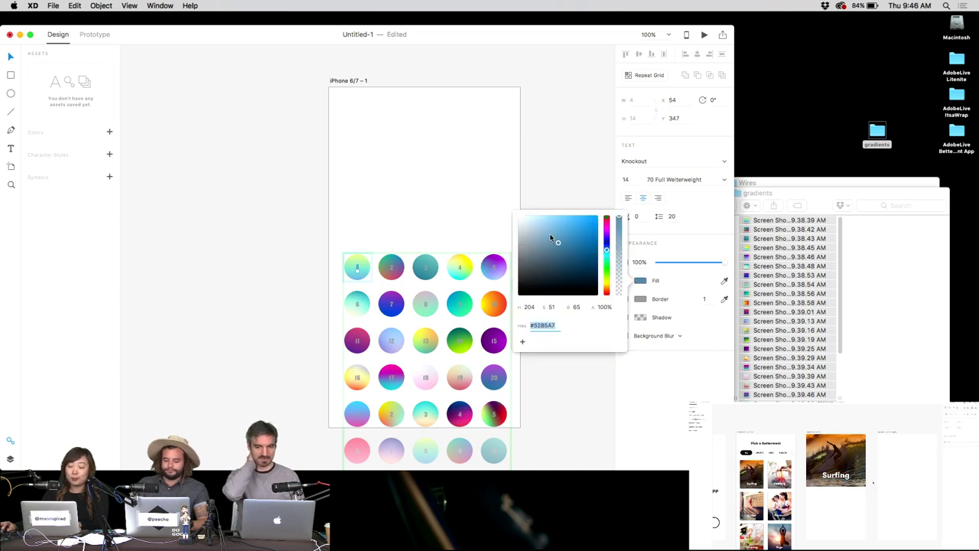
pyautogui.click(549, 158)
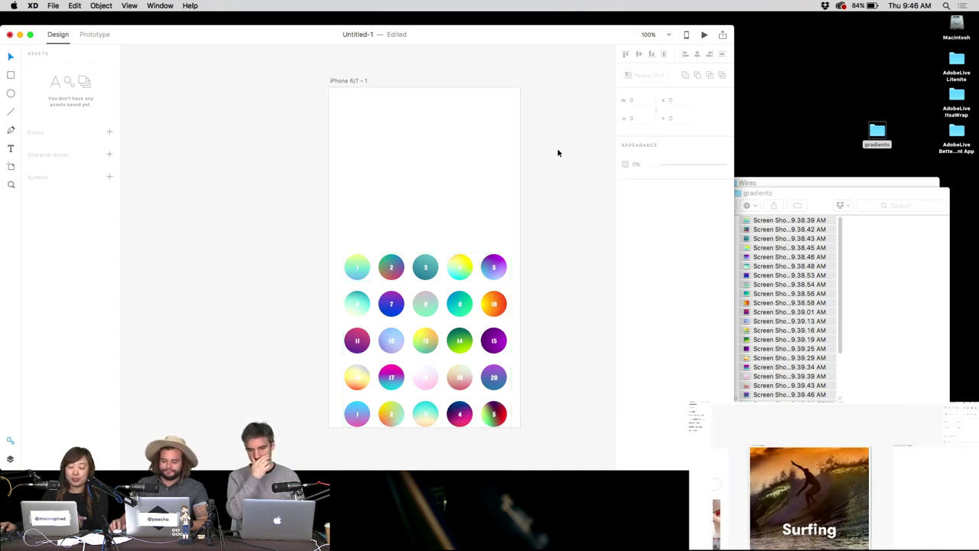
pyautogui.scroll(-3, 564, 265)
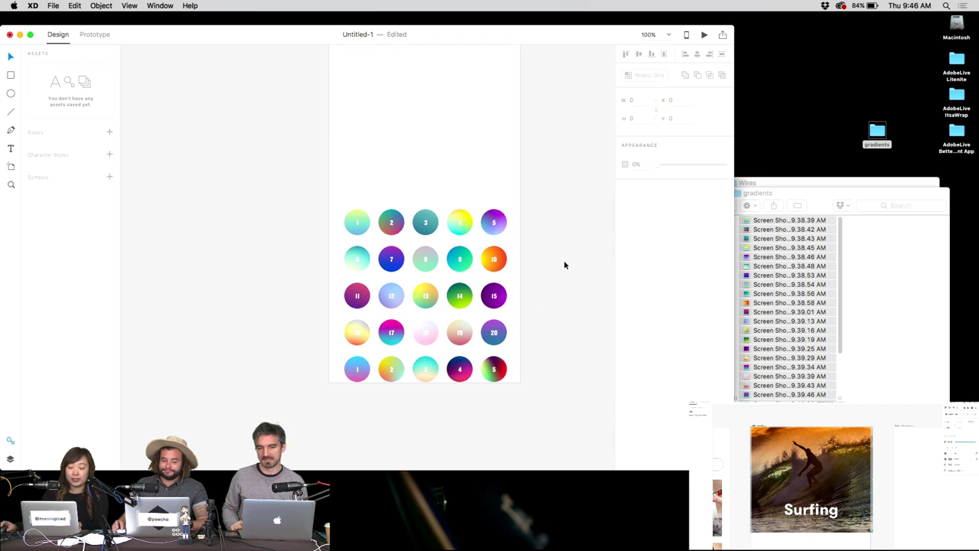
pyautogui.moveTo(405, 319); pyautogui.dragTo(520, 382)
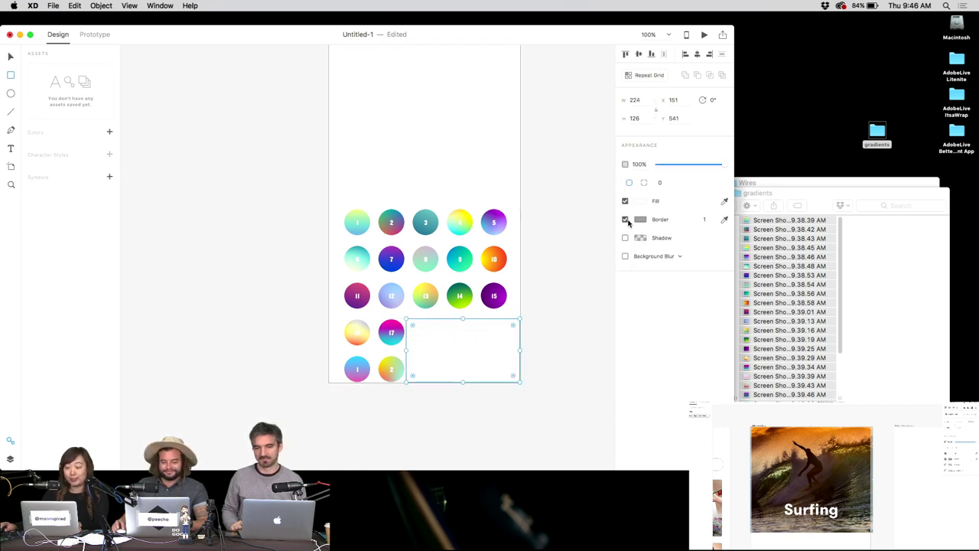
# Lay a borderless white rectangle at 80% opacity over the bottom circle row to fade it.
pyautogui.moveTo(334, 353); pyautogui.dragTo(420, 393)
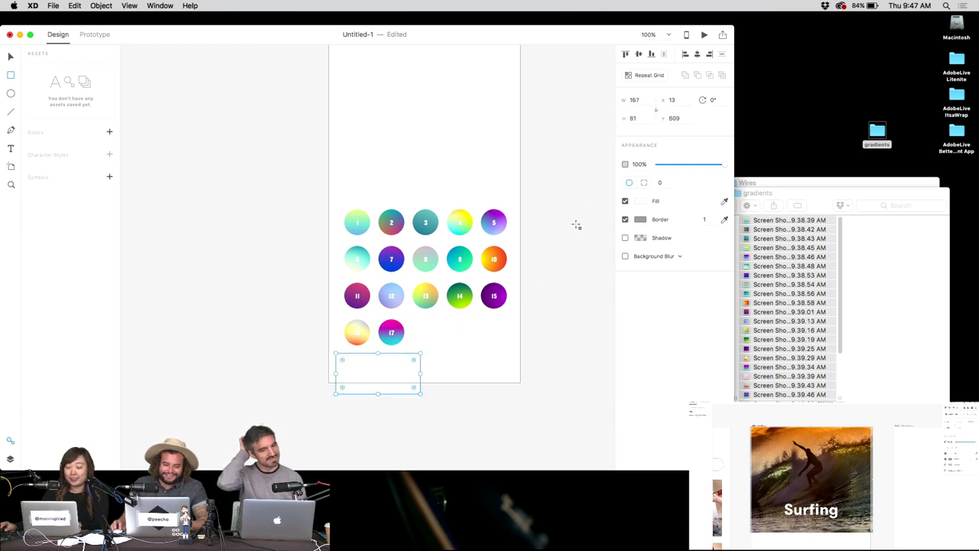
pyautogui.click(624, 220)
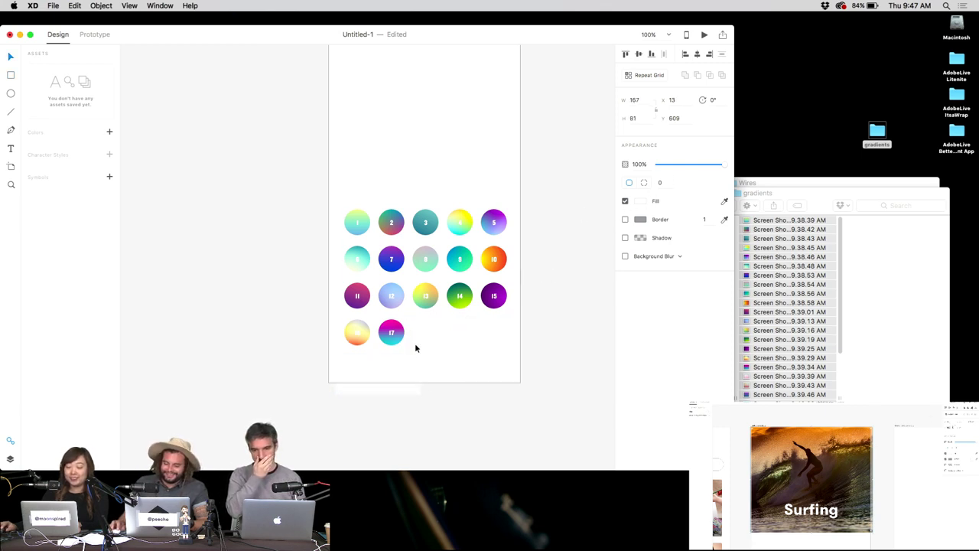
pyautogui.click(478, 339)
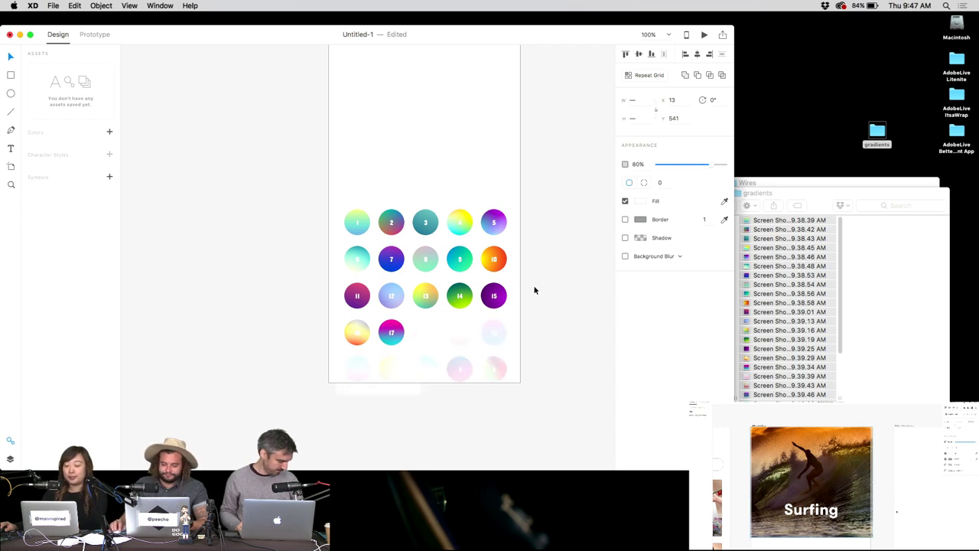
pyautogui.click(437, 368)
pyautogui.click(411, 359)
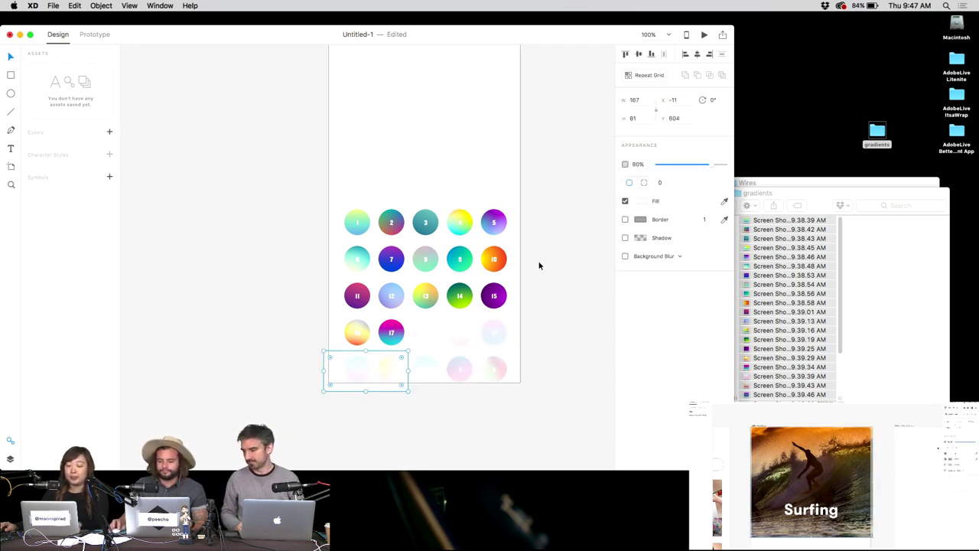
pyautogui.click(522, 206)
pyautogui.scroll(2, 397, 261)
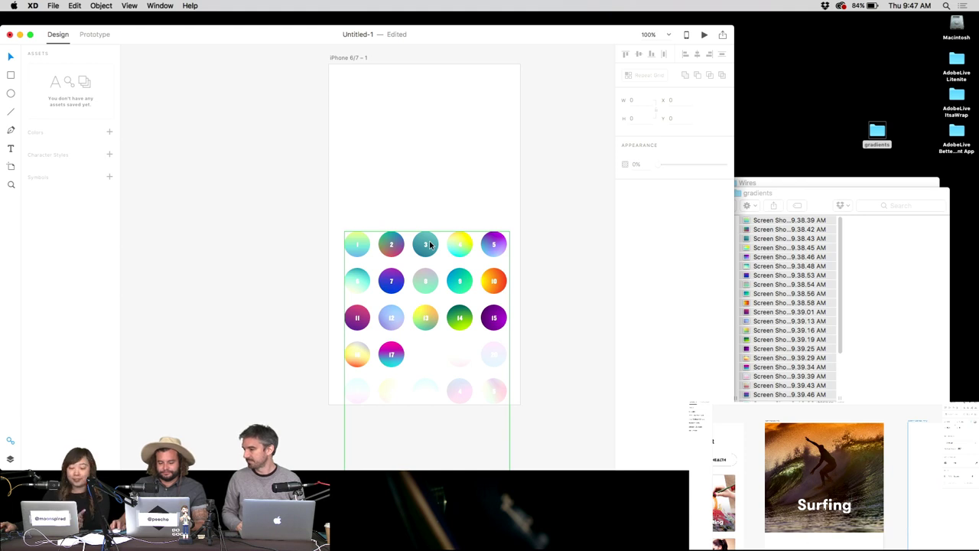
# Draw a rectangle filling the first grid cell and switch its fill to a gradient.
pyautogui.doubleClick(366, 244)
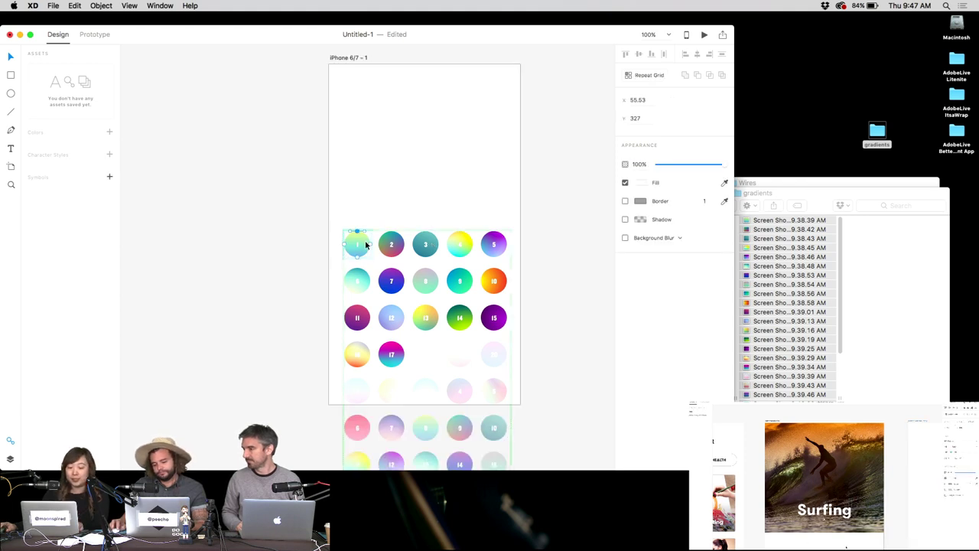
pyautogui.scroll(5, 365, 244)
pyautogui.press('super+c')
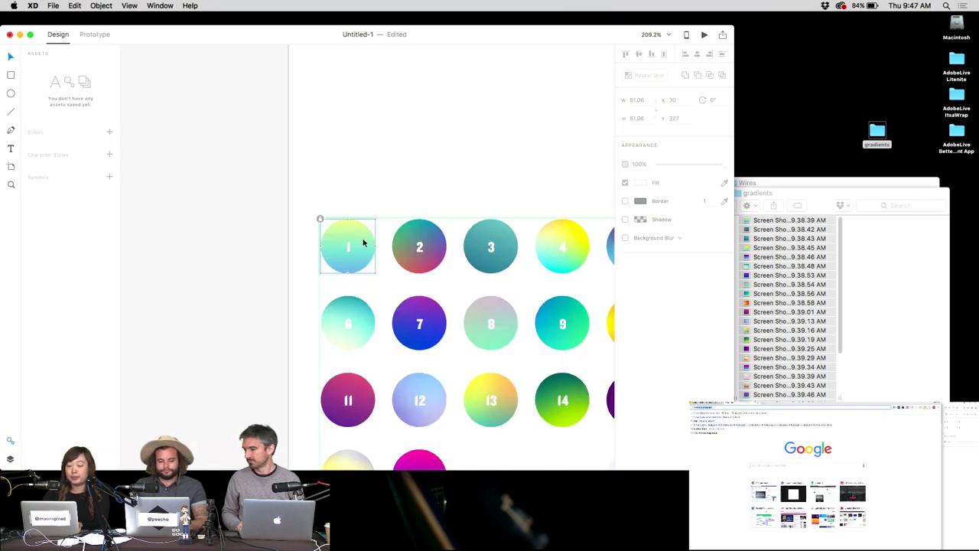
pyautogui.click(363, 243)
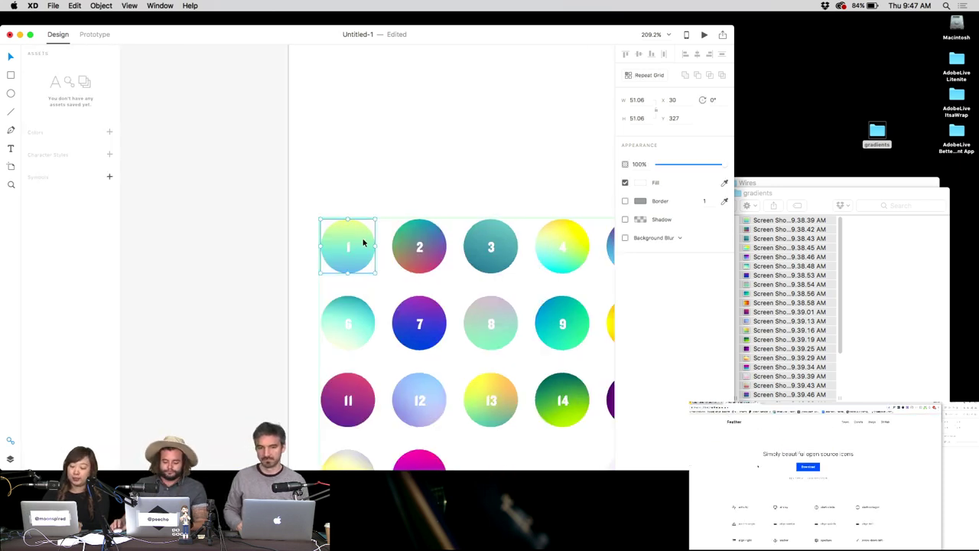
pyautogui.press('super+y')
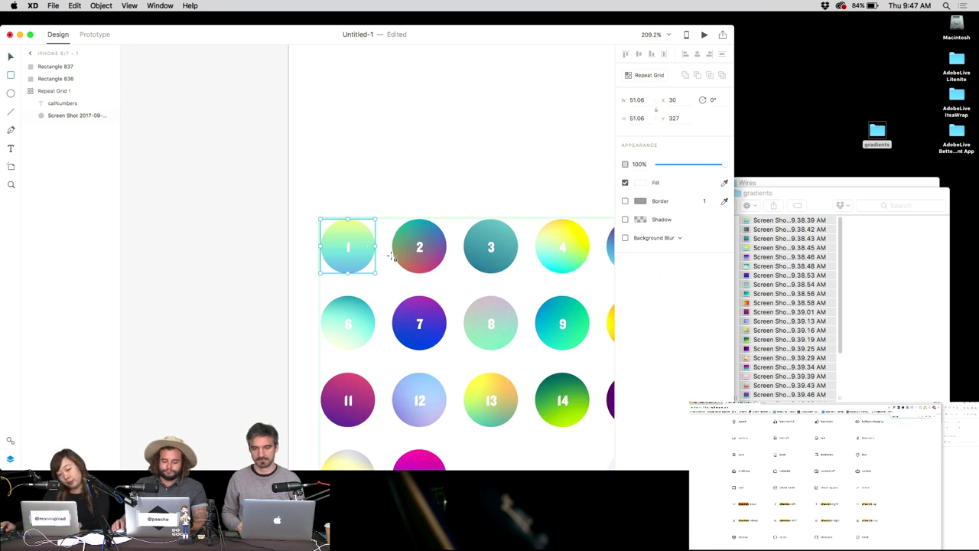
pyautogui.moveTo(380, 280); pyautogui.dragTo(315, 218)
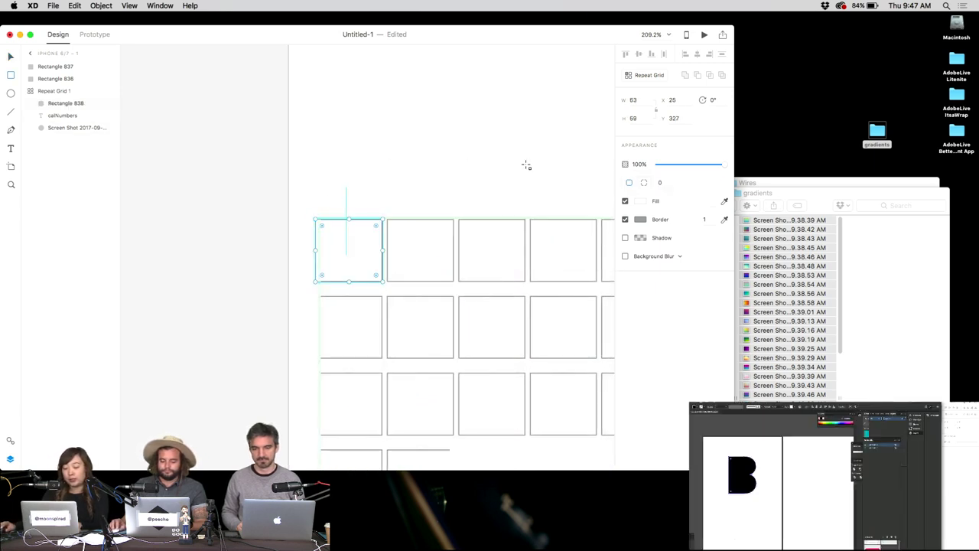
pyautogui.click(639, 201)
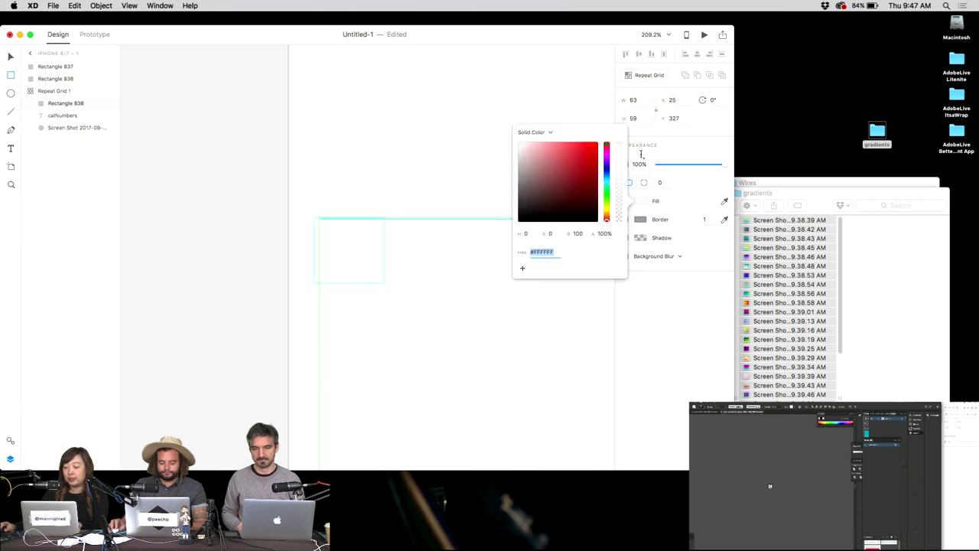
pyautogui.click(548, 133)
# Set the gradient to a vivid purple start and a partly transparent bright magenta end.
pyautogui.click(606, 170)
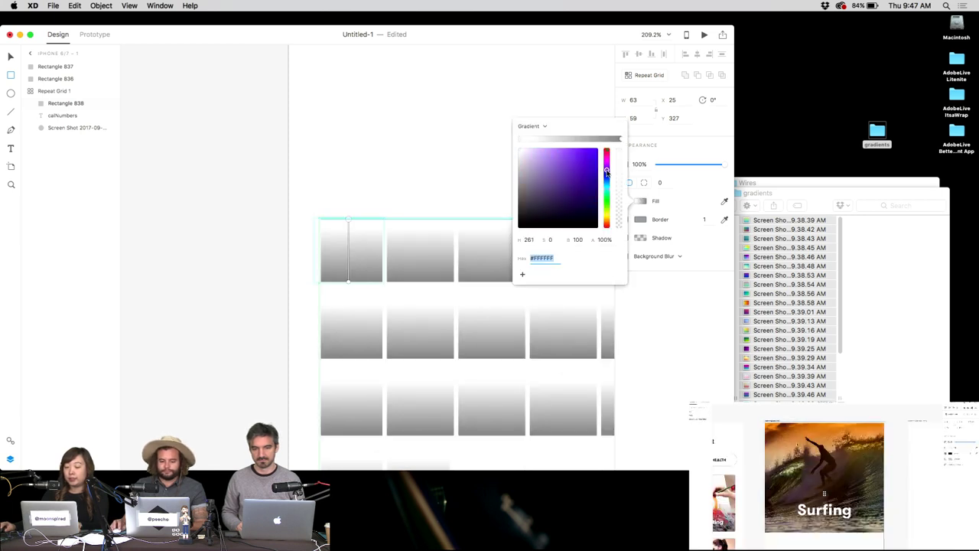
pyautogui.moveTo(589, 167); pyautogui.dragTo(625, 141)
pyautogui.click(620, 140)
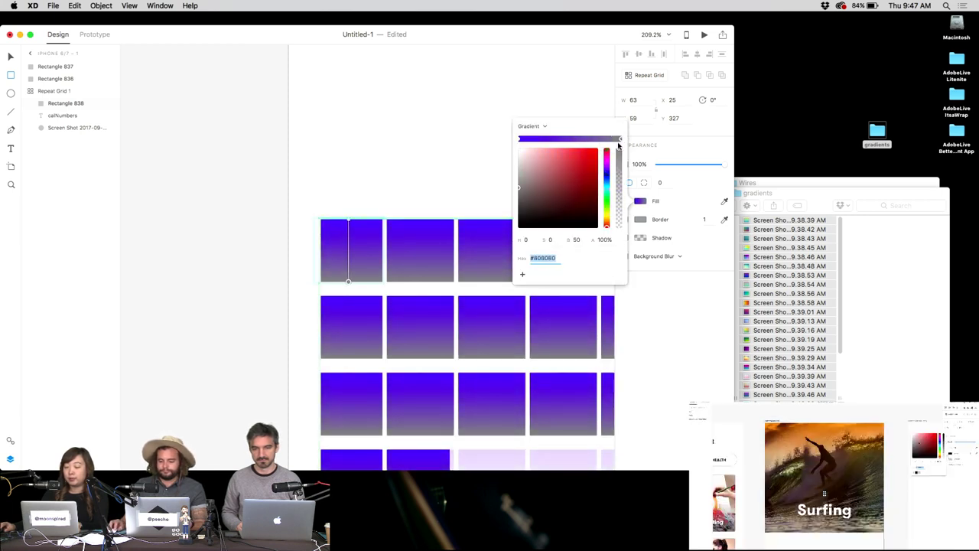
pyautogui.click(608, 162)
pyautogui.moveTo(570, 167); pyautogui.dragTo(580, 151)
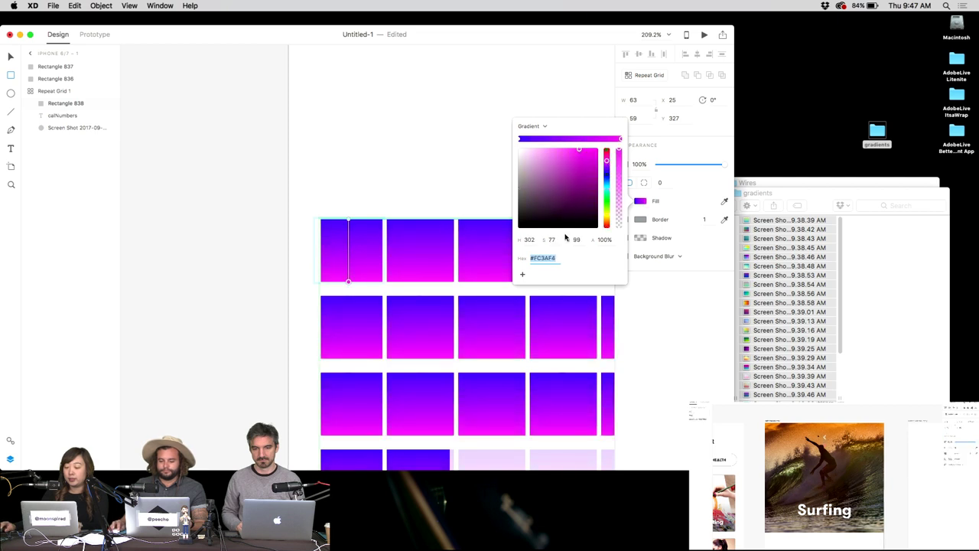
pyautogui.click(619, 184)
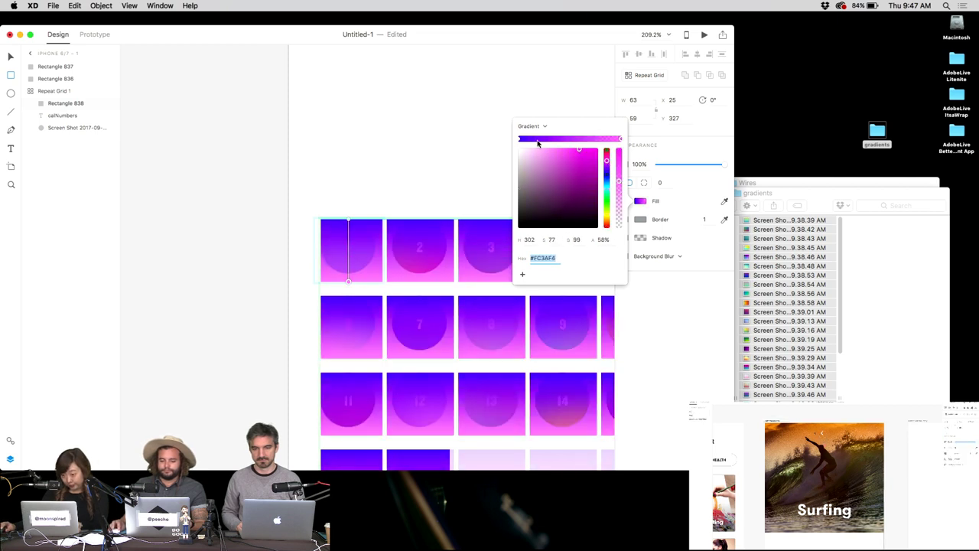
# Change the gradient's start colour to a soft cyan-blue at 51% opacity.
pyautogui.click(519, 140)
pyautogui.click(606, 178)
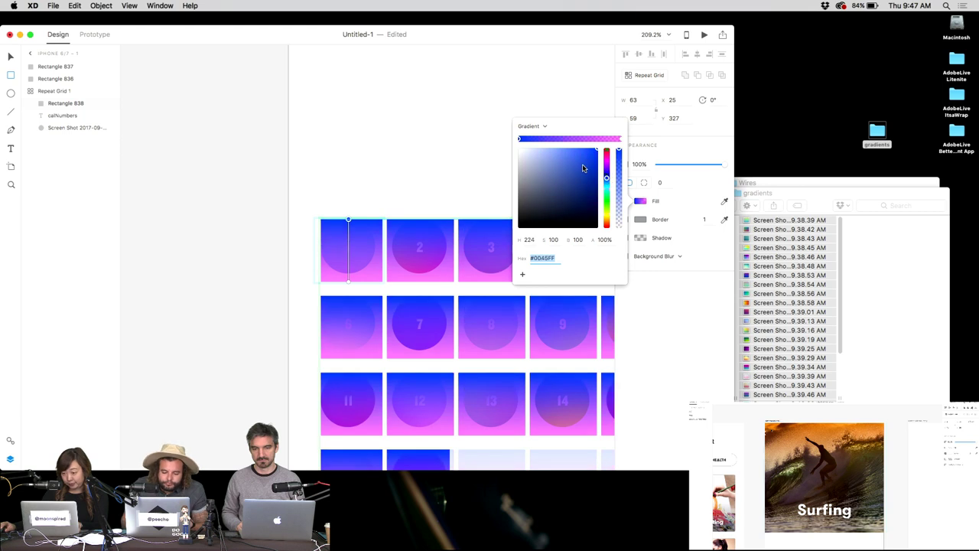
pyautogui.moveTo(620, 187); pyautogui.dragTo(620, 172)
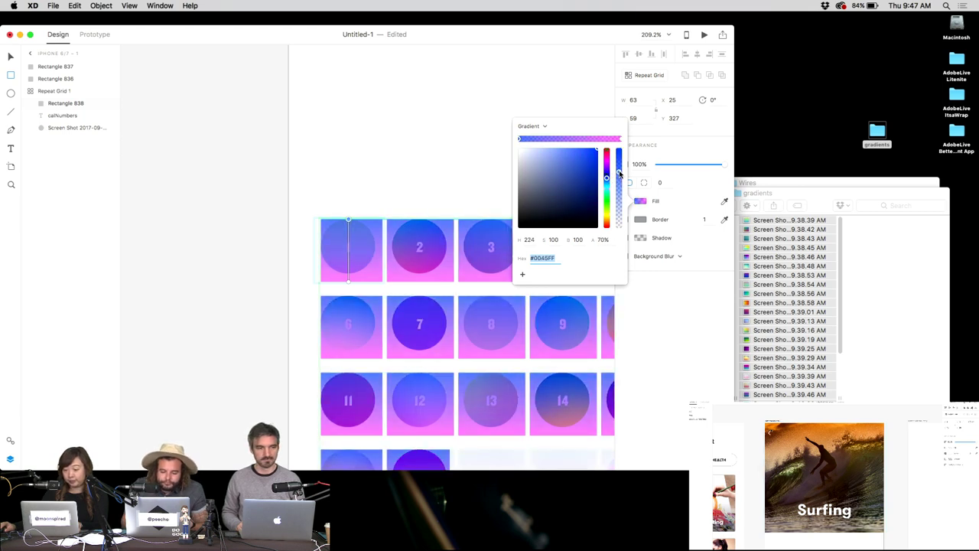
pyautogui.click(621, 187)
pyautogui.click(570, 164)
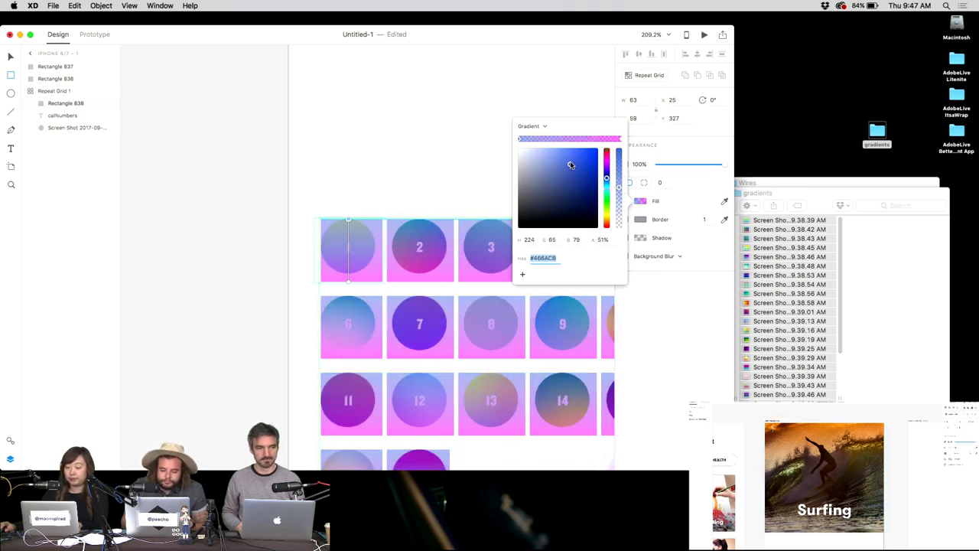
pyautogui.click(607, 182)
pyautogui.moveTo(551, 176); pyautogui.dragTo(551, 173)
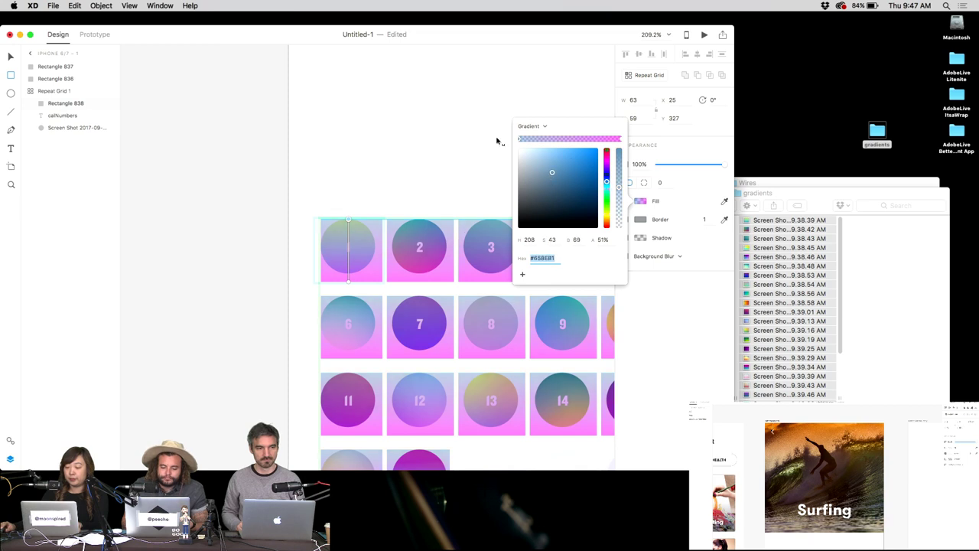
pyautogui.press('Escape')
# Undo an accidentally added iPhone-sized artboard and return to the select tool.
pyautogui.press('a')
pyautogui.click(395, 195)
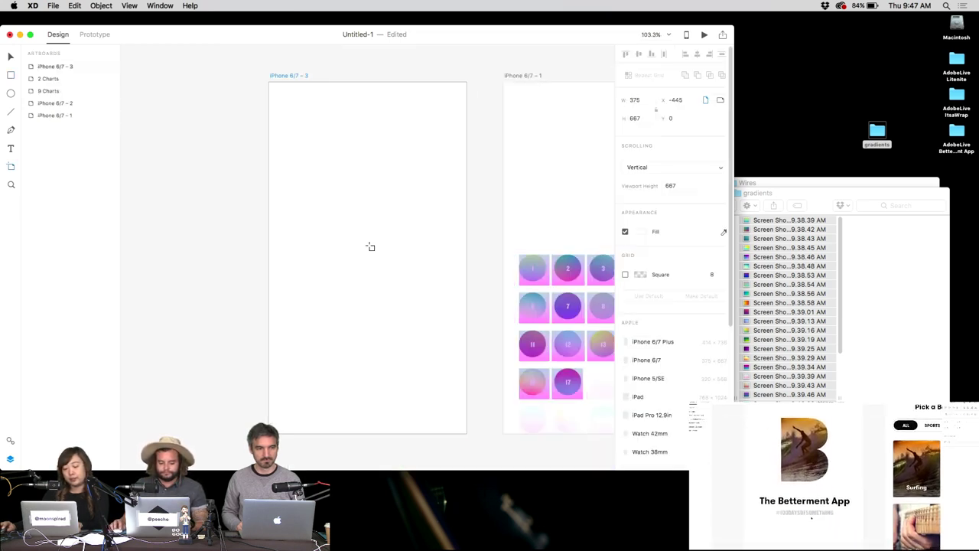
pyautogui.press('super+z')
pyautogui.press('v')
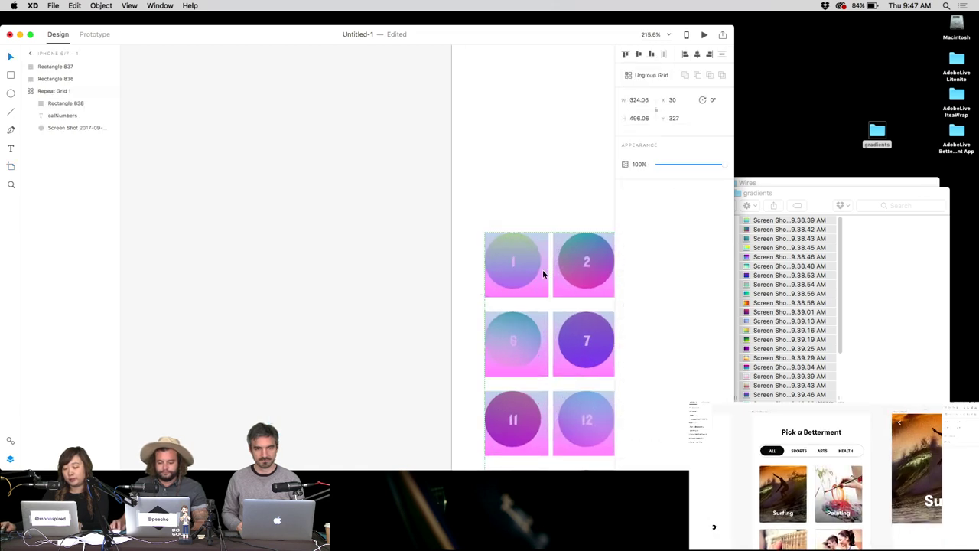
# Delete the gradient rectangles from the circle grid, clear the selection and bring up Save As.
pyautogui.click(542, 280)
pyautogui.press('Delete')
pyautogui.click(64, 116)
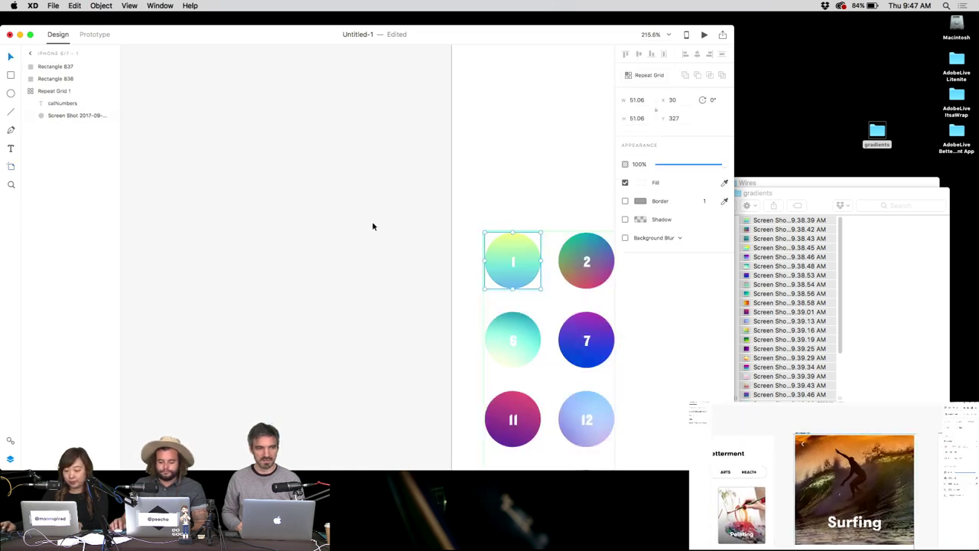
pyautogui.hscroll(5, 496, 217)
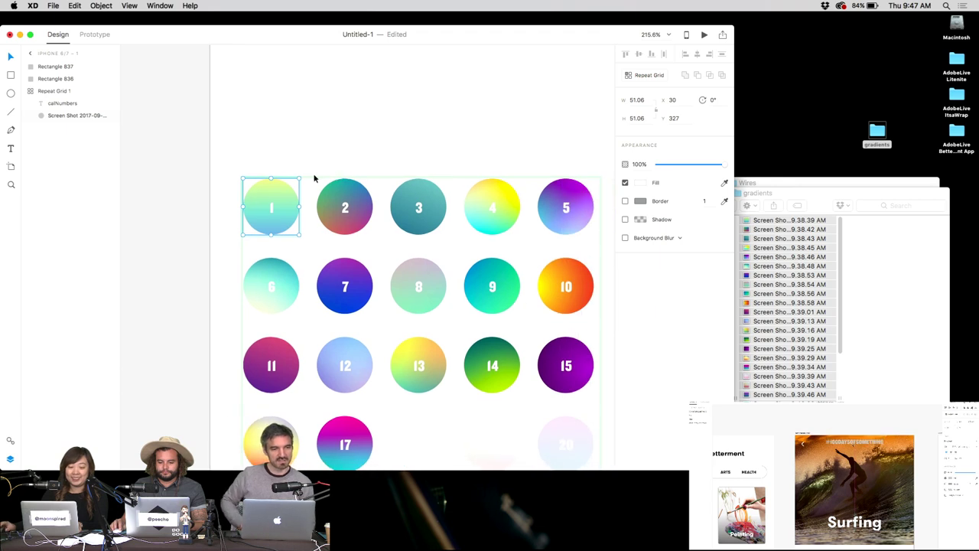
pyautogui.press('super+z')
pyautogui.press('super+shift+z')
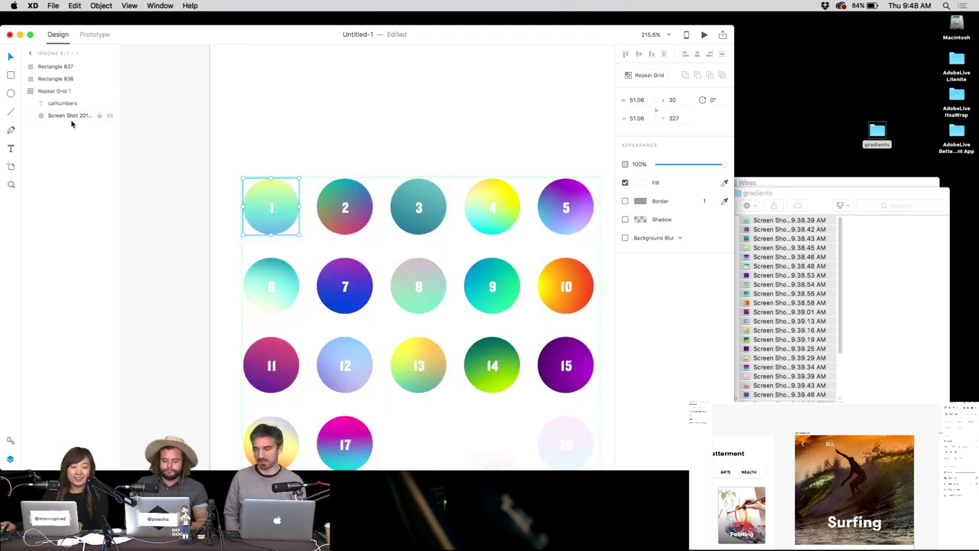
pyautogui.click(402, 144)
pyautogui.scroll(-5, 401, 149)
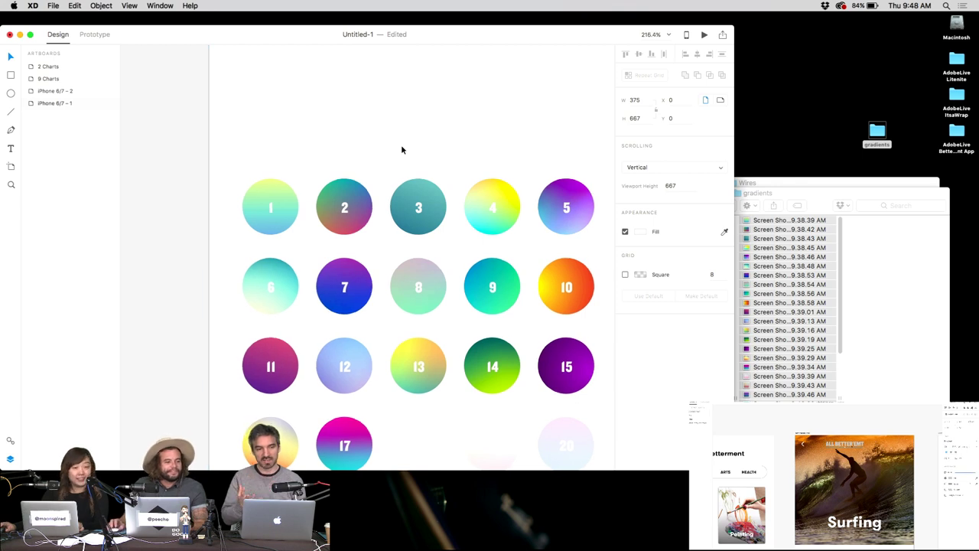
pyautogui.press('super+s')
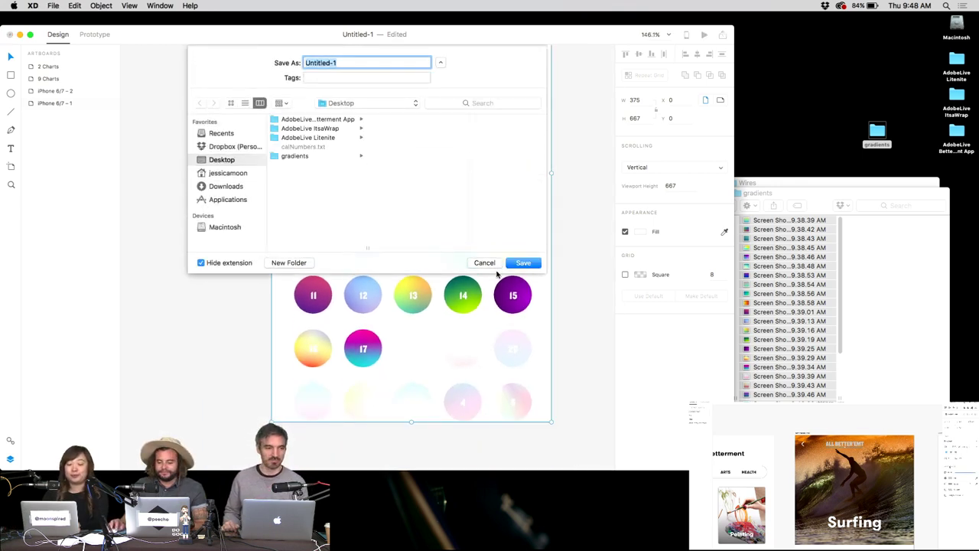
# Type a file name in the Save As field, then erase it to leave the field empty.
pyautogui.write('other')
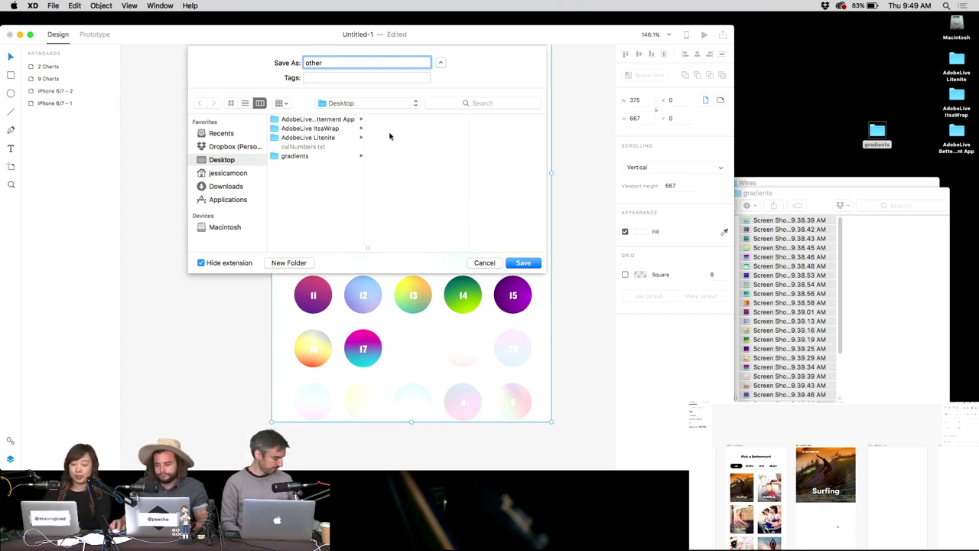
pyautogui.write('d')
pyautogui.press('BackSpace')
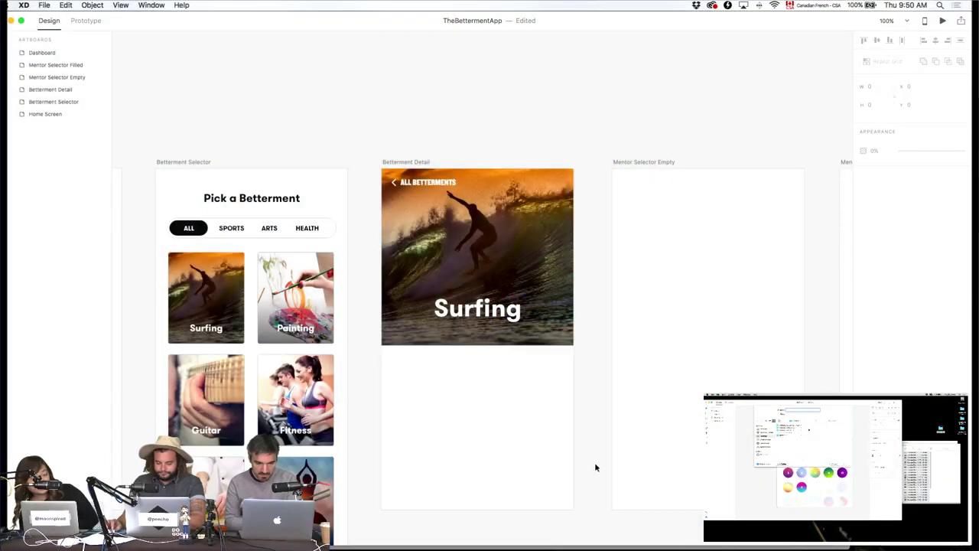
# Zoom in on the Betterment Detail screen and pan left across the Betterment artboards.
pyautogui.press('super+2')
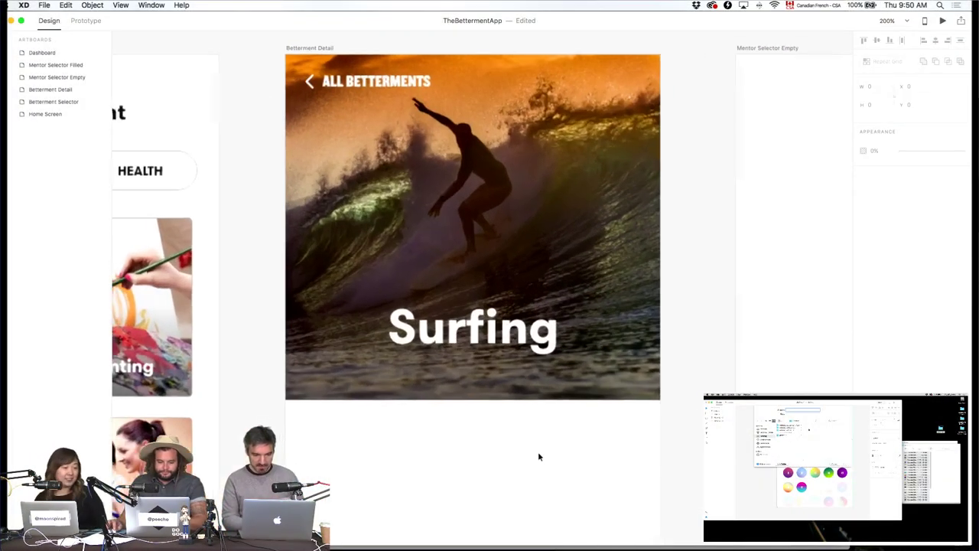
pyautogui.moveTo(539, 455); pyautogui.dragTo(506, 345)
pyautogui.scroll(5, 506, 345)
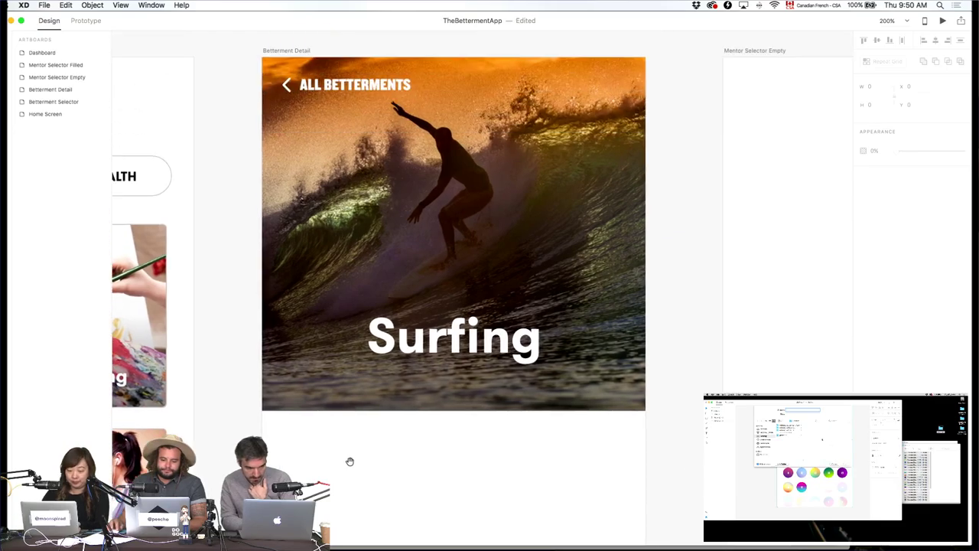
pyautogui.hscroll(-10, 350, 461)
pyautogui.hscroll(-10, 504, 456)
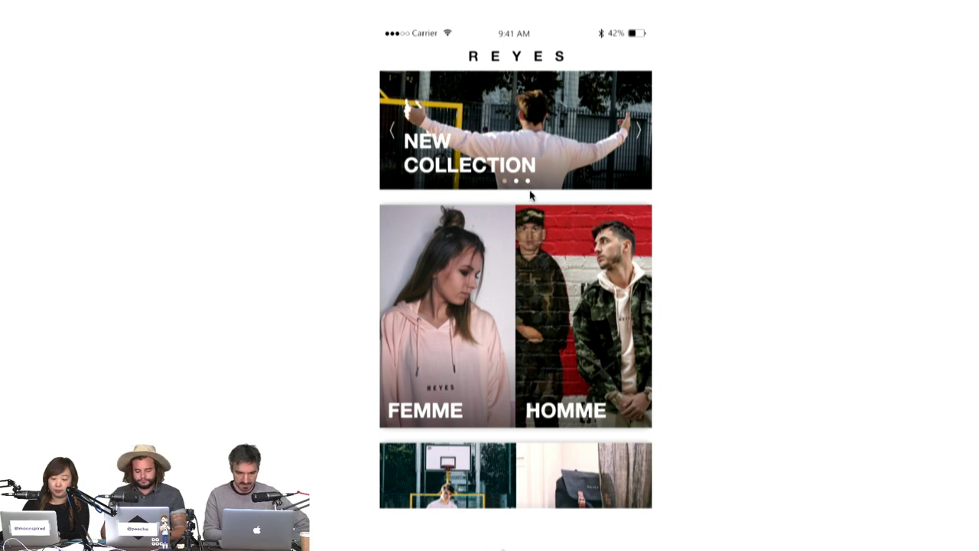
pyautogui.click(565, 207)
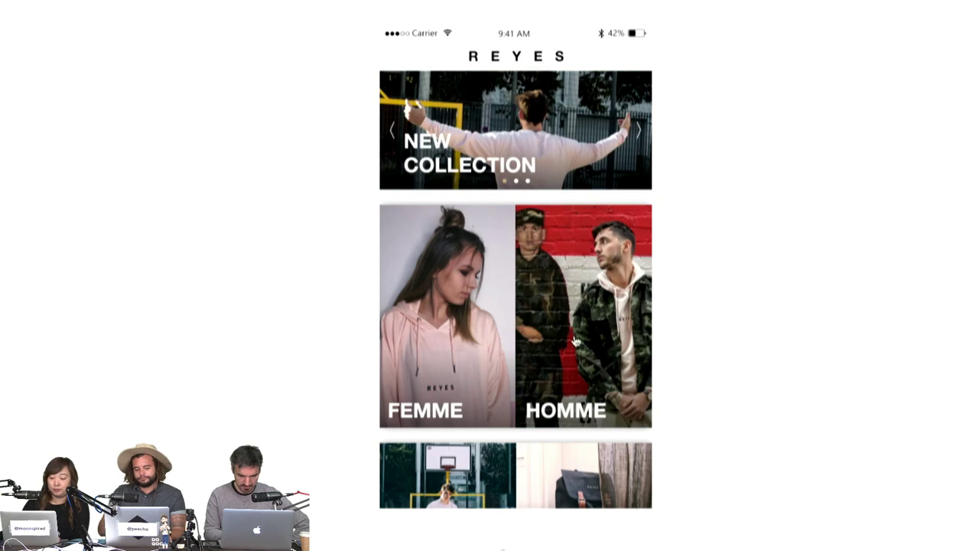
pyautogui.click(576, 341)
pyautogui.click(468, 305)
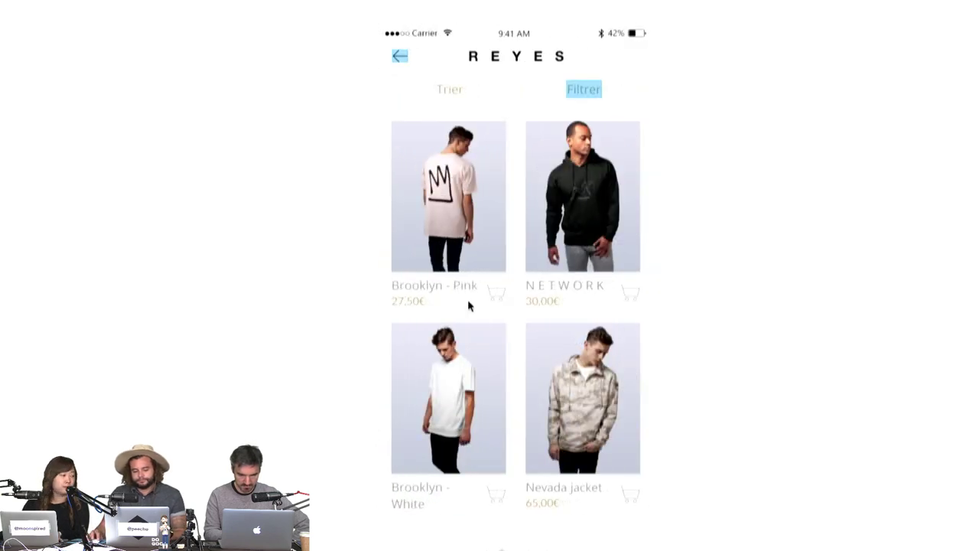
pyautogui.click(584, 91)
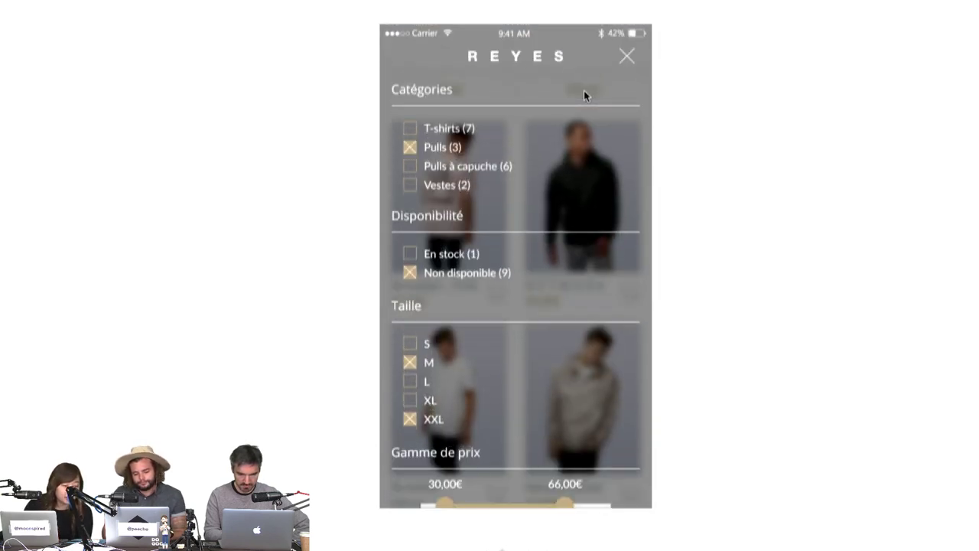
pyautogui.scroll(-2, 578, 192)
pyautogui.click(576, 191)
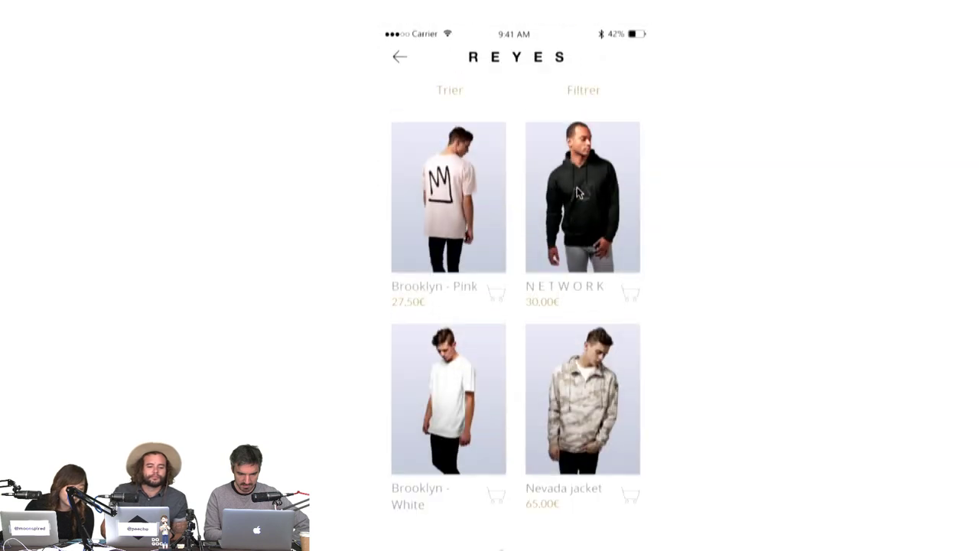
pyautogui.click(467, 91)
pyautogui.click(396, 57)
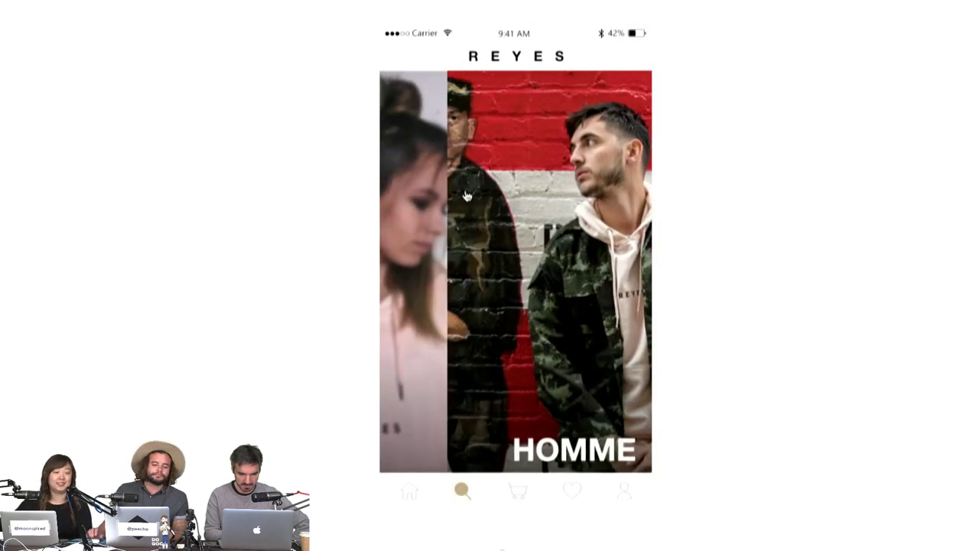
pyautogui.click(468, 195)
pyautogui.click(583, 91)
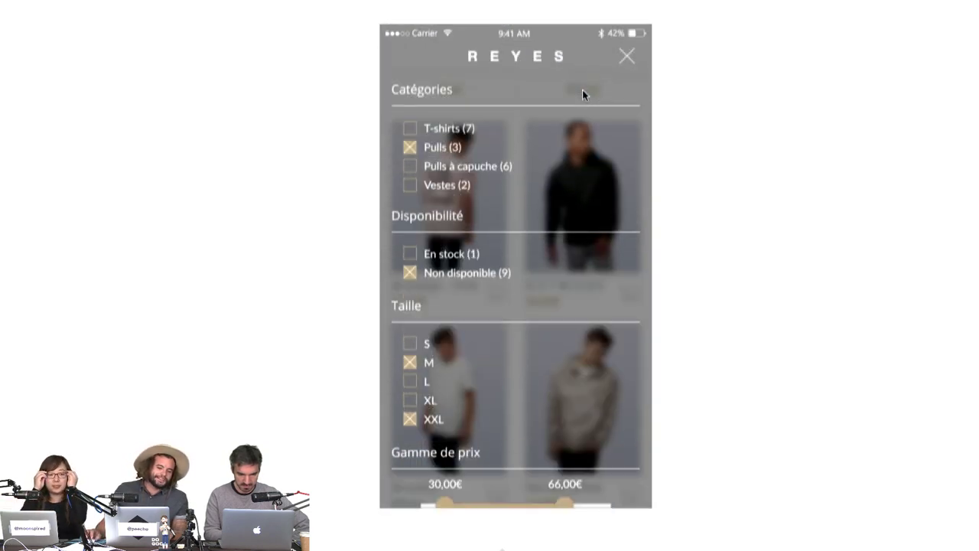
pyautogui.click(624, 64)
pyautogui.click(400, 59)
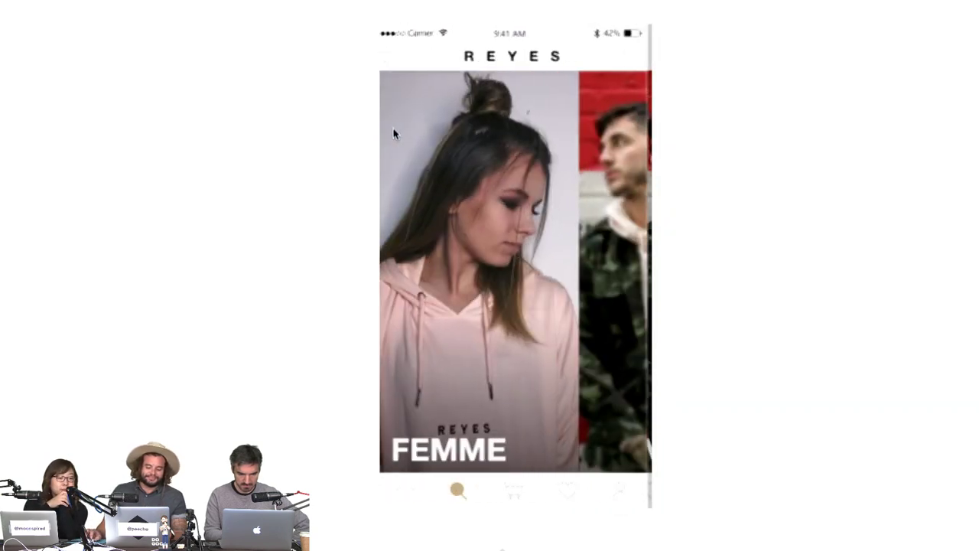
pyautogui.click(488, 311)
pyautogui.click(620, 334)
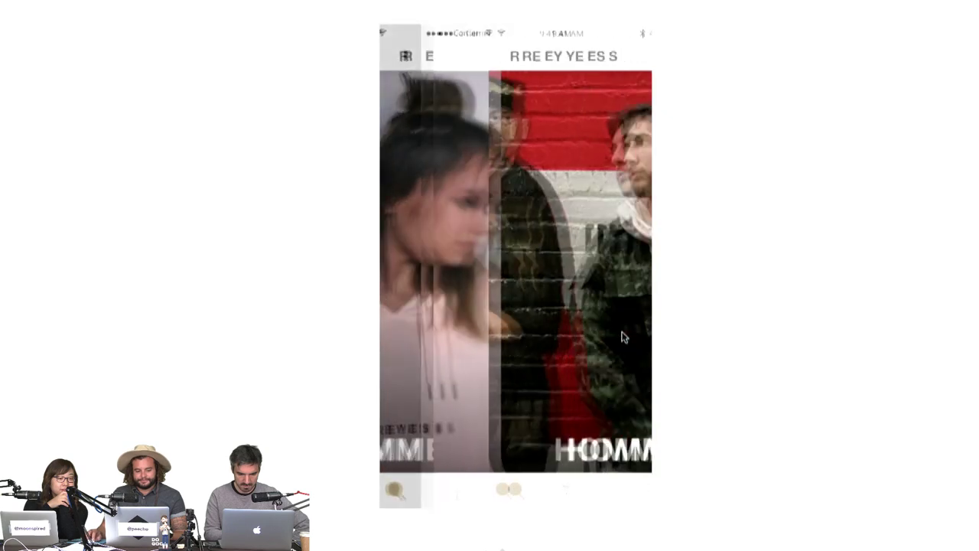
pyautogui.click(447, 281)
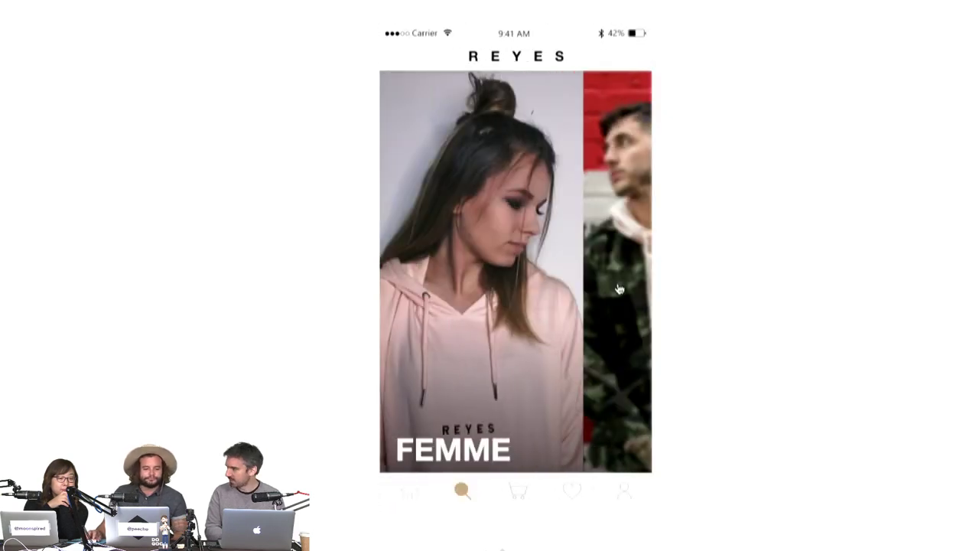
pyautogui.click(620, 289)
pyautogui.click(419, 281)
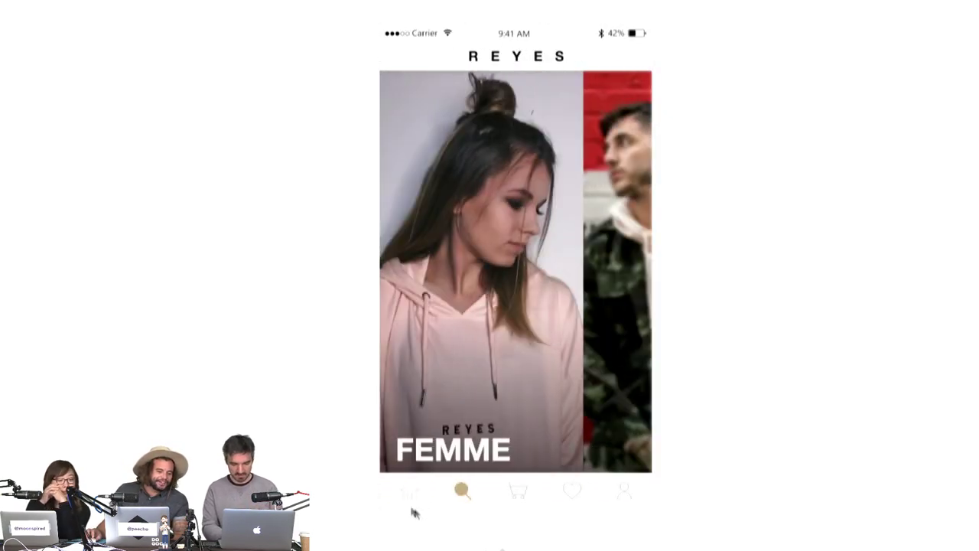
pyautogui.click(406, 499)
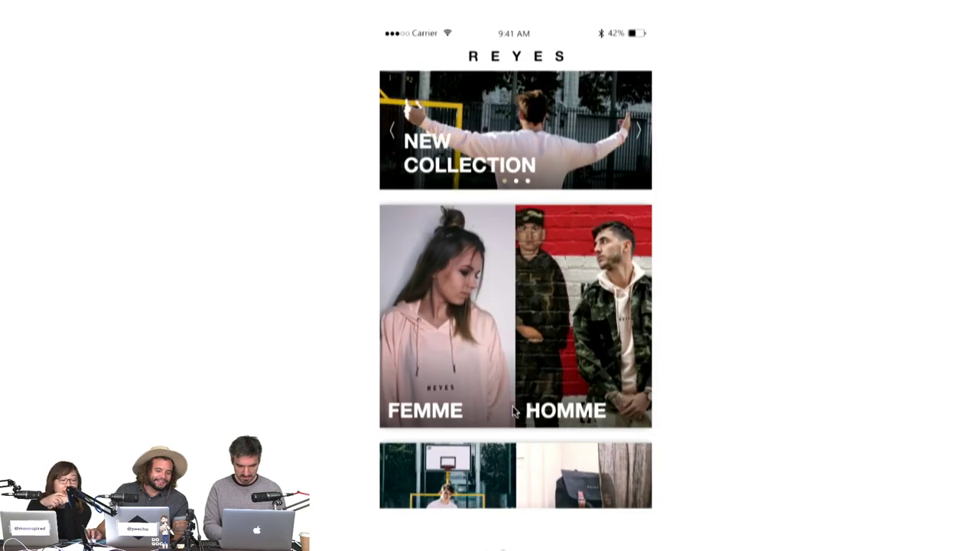
pyautogui.scroll(-5, 516, 411)
pyautogui.click(462, 290)
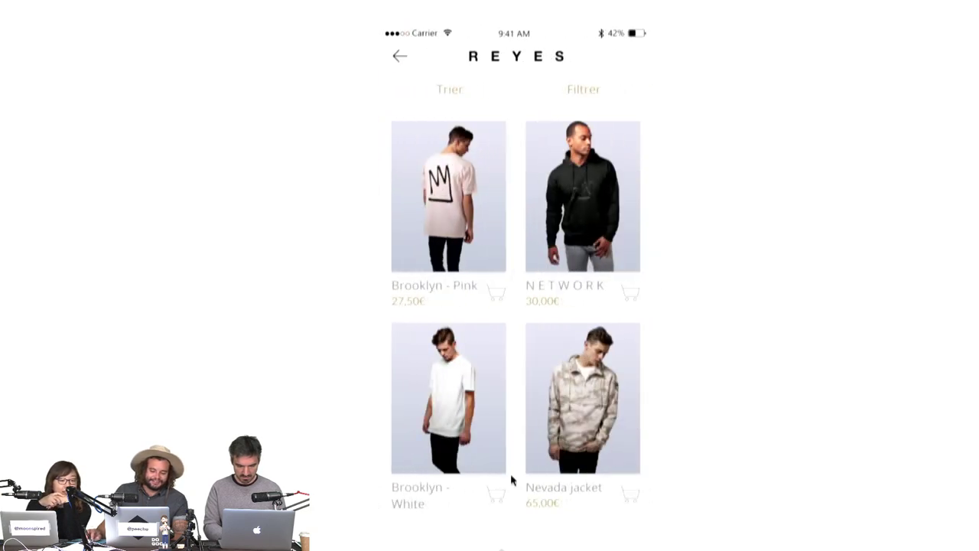
pyautogui.click(400, 58)
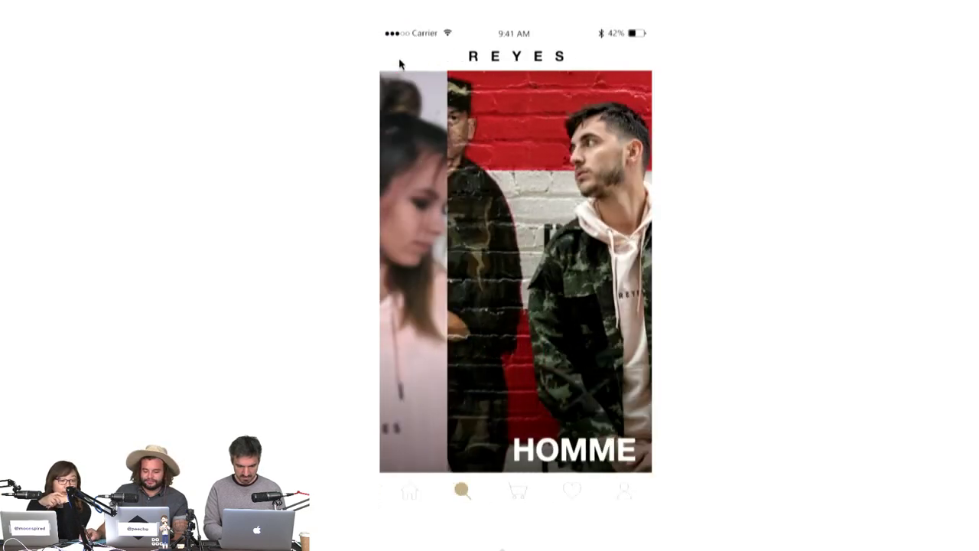
pyautogui.click(519, 493)
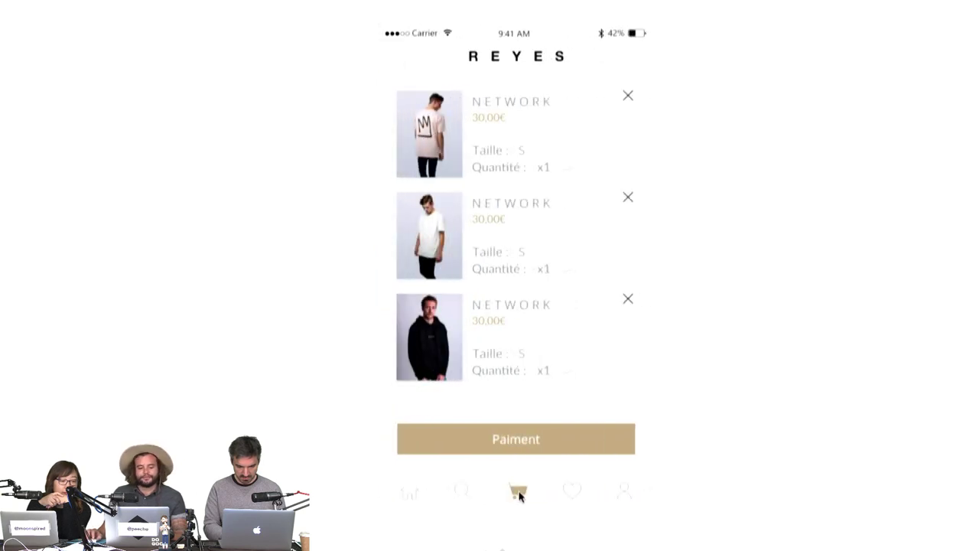
pyautogui.click(573, 498)
pyautogui.click(622, 493)
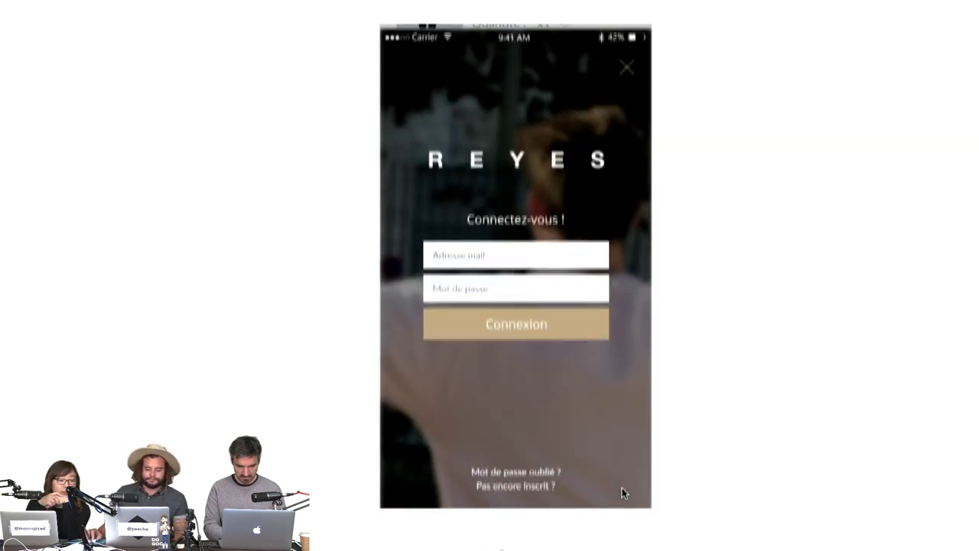
pyautogui.click(626, 62)
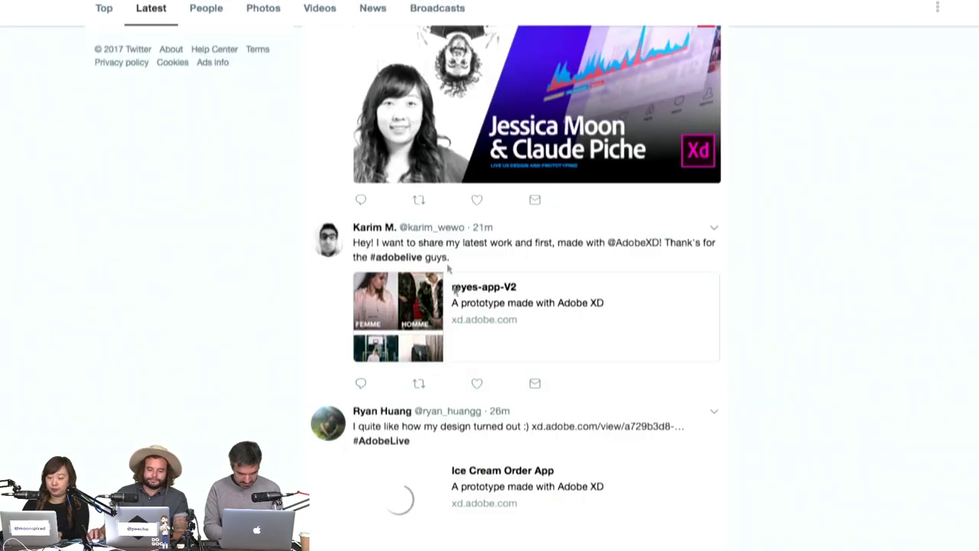
# Open the Untitled-1 prototype link card from the #AdobeLive Twitter feed.
pyautogui.scroll(5, 459, 306)
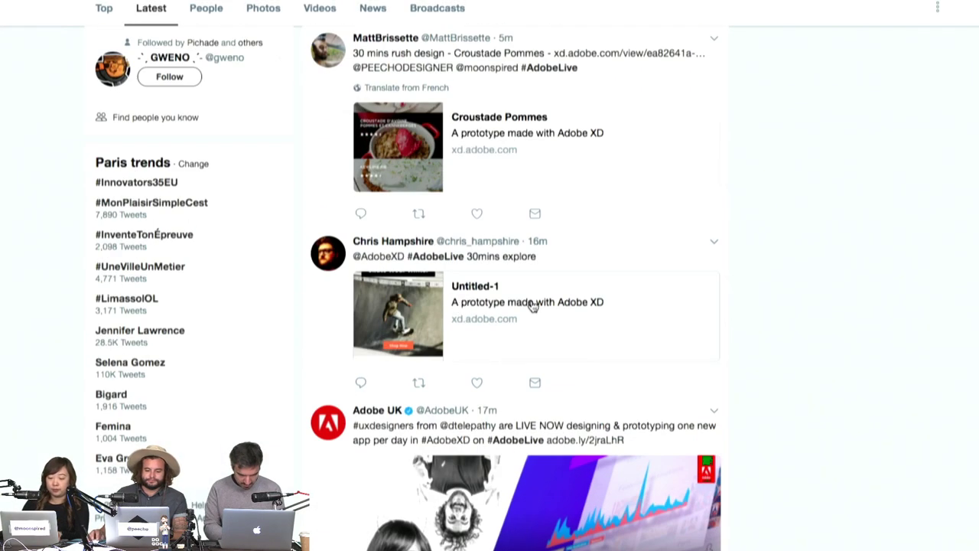
pyautogui.click(533, 306)
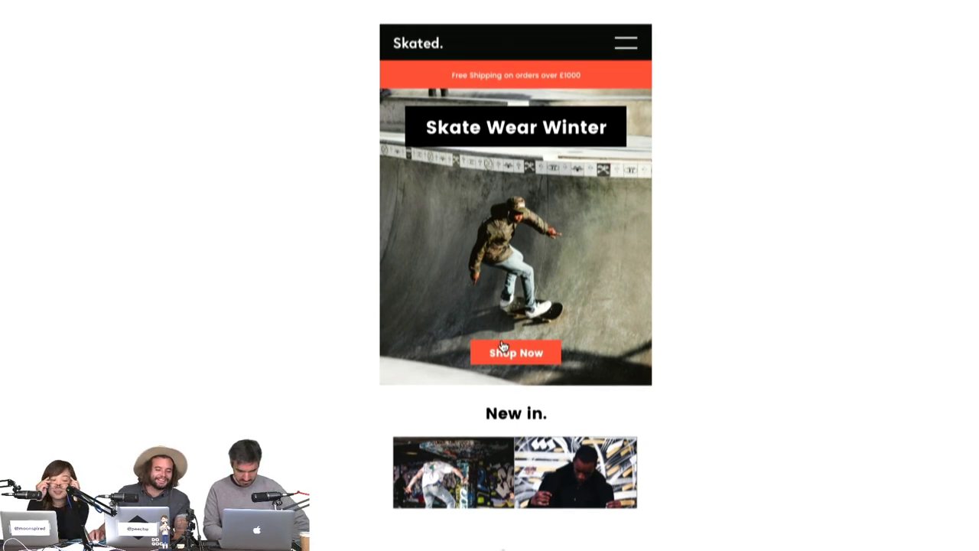
# Go from the Skated hero to the Winter Wear grid and open the jacket's product page.
pyautogui.click(503, 348)
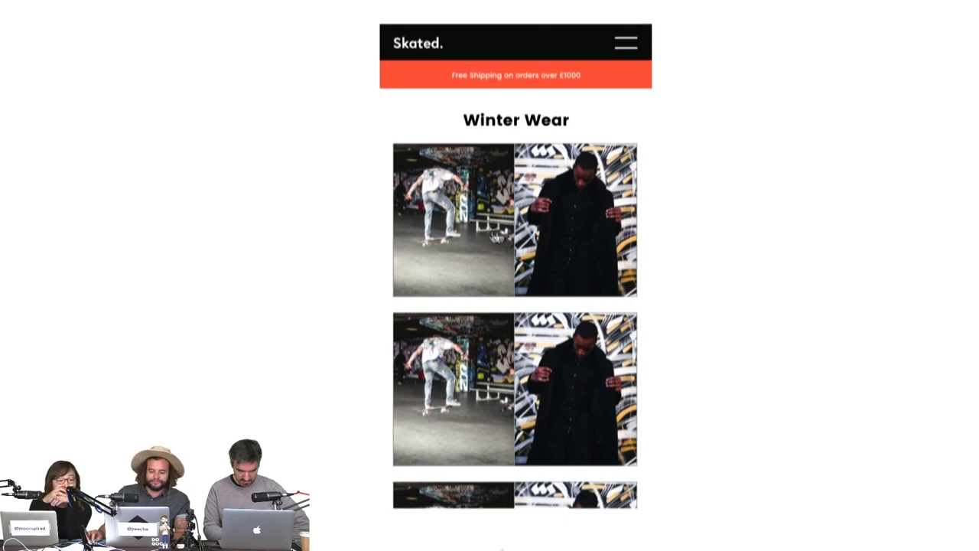
pyautogui.click(570, 222)
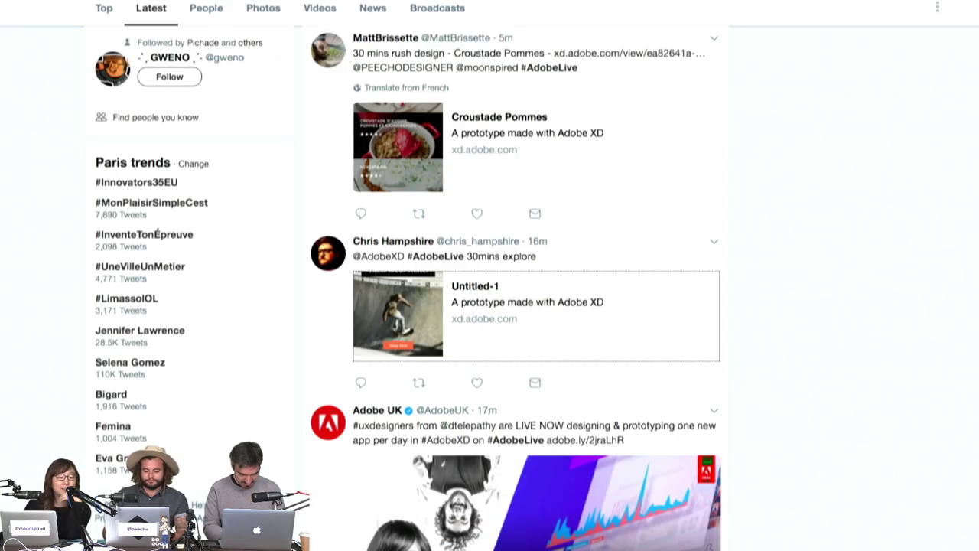
# Open the Croustade Pommes recipe prototype from the feed and bring it back full screen.
pyautogui.scroll(-1, 478, 241)
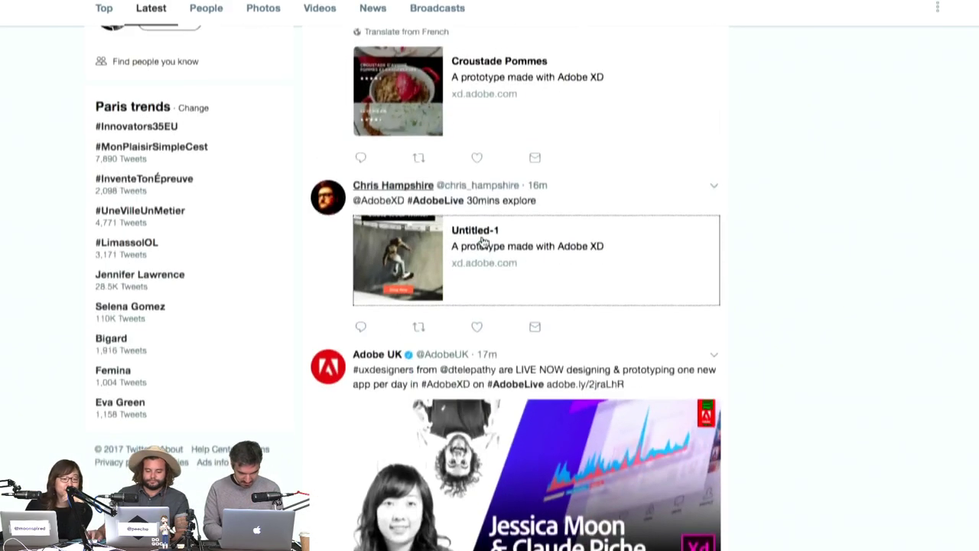
pyautogui.scroll(3, 481, 237)
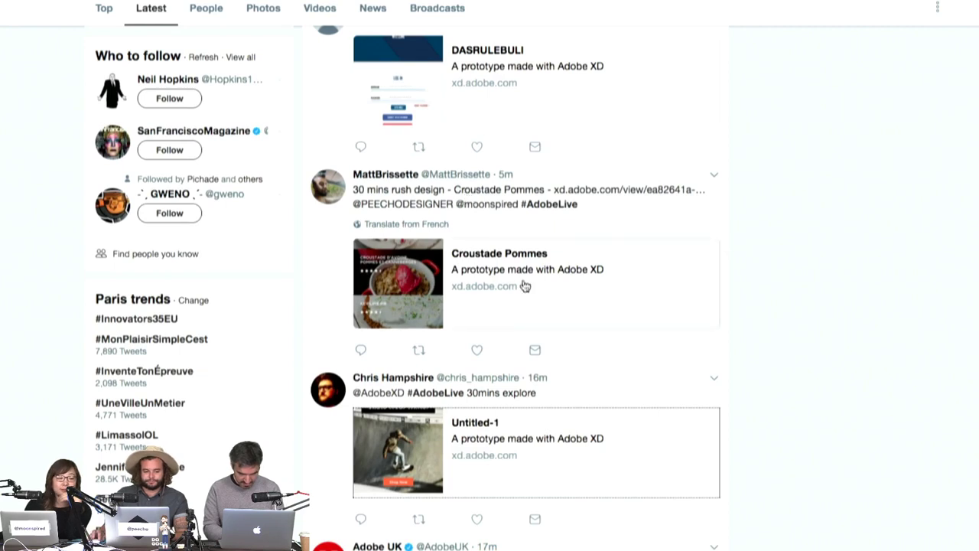
pyautogui.click(581, 291)
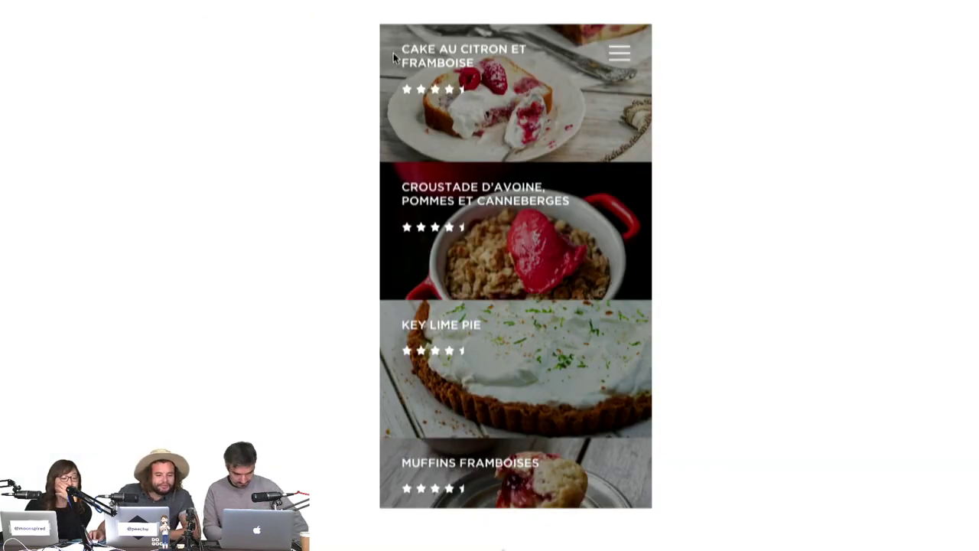
pyautogui.press('super+w')
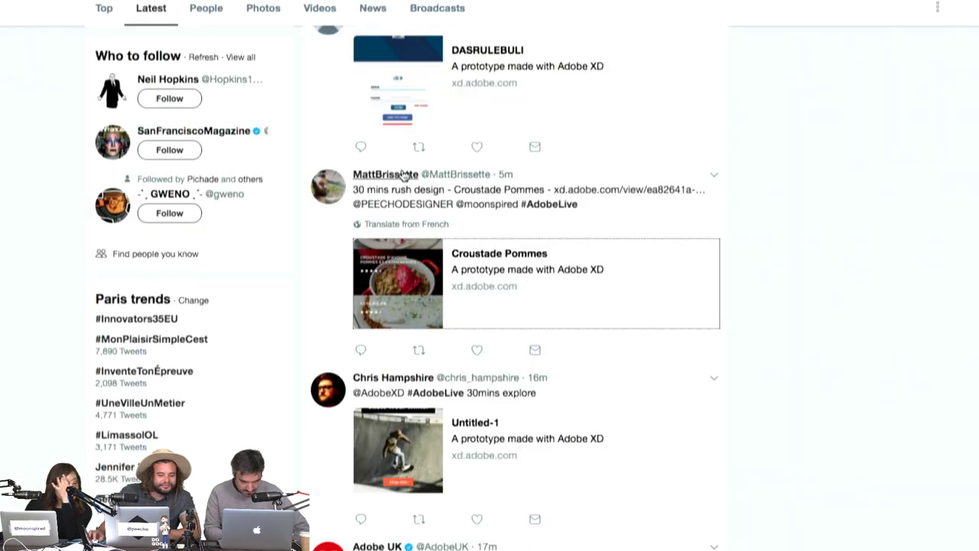
pyautogui.moveTo(404, 175)
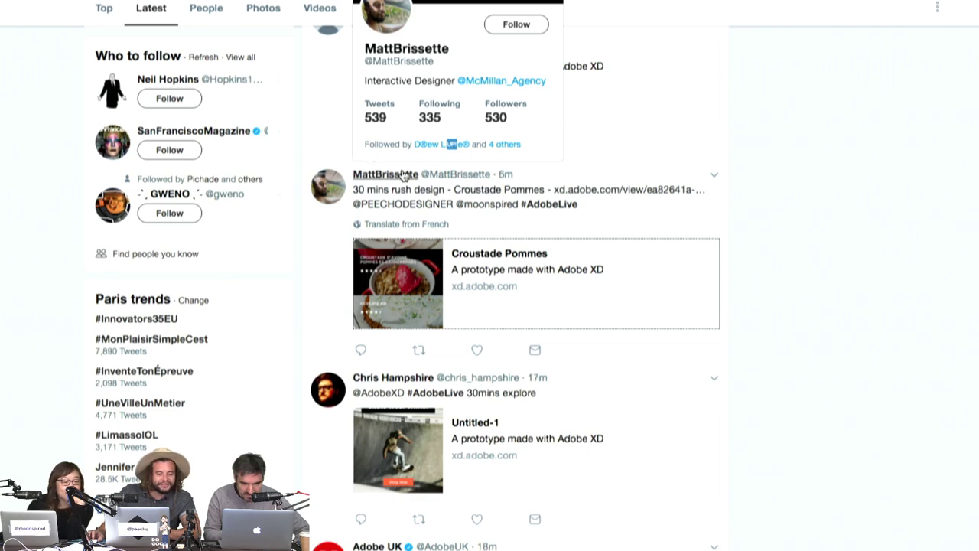
pyautogui.press('super+Tab')
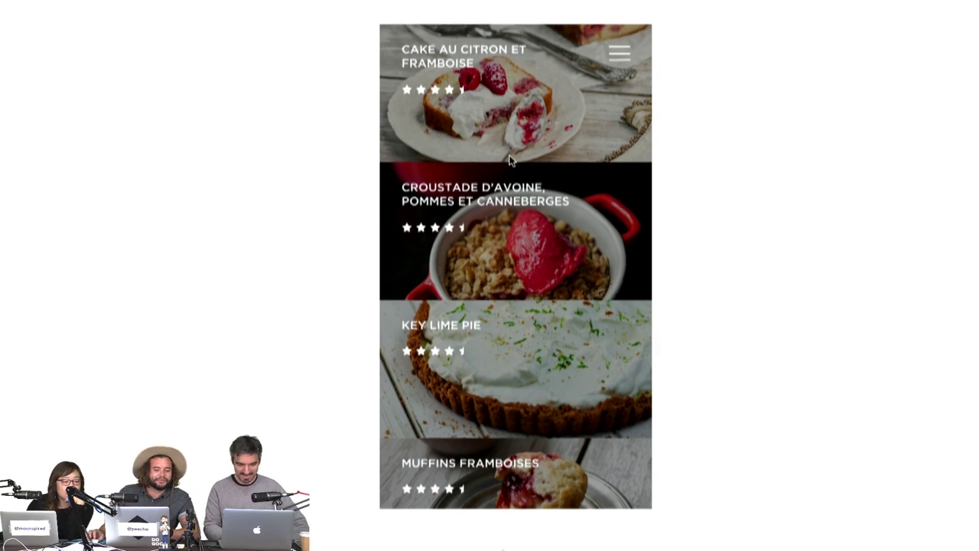
# Browse the Croustade d'avoine ingredients panel, then return to Desserts and the shared-prototype list.
pyautogui.click(540, 231)
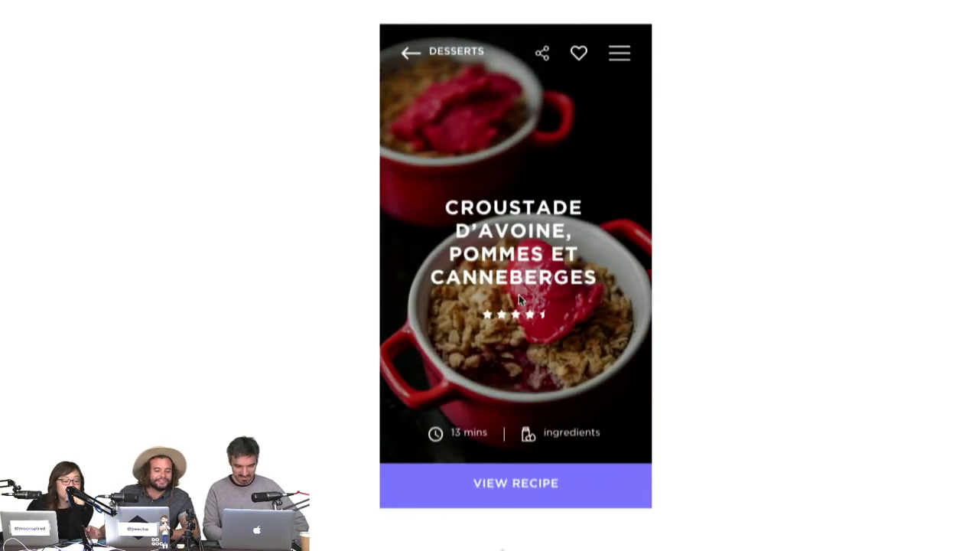
pyautogui.click(529, 503)
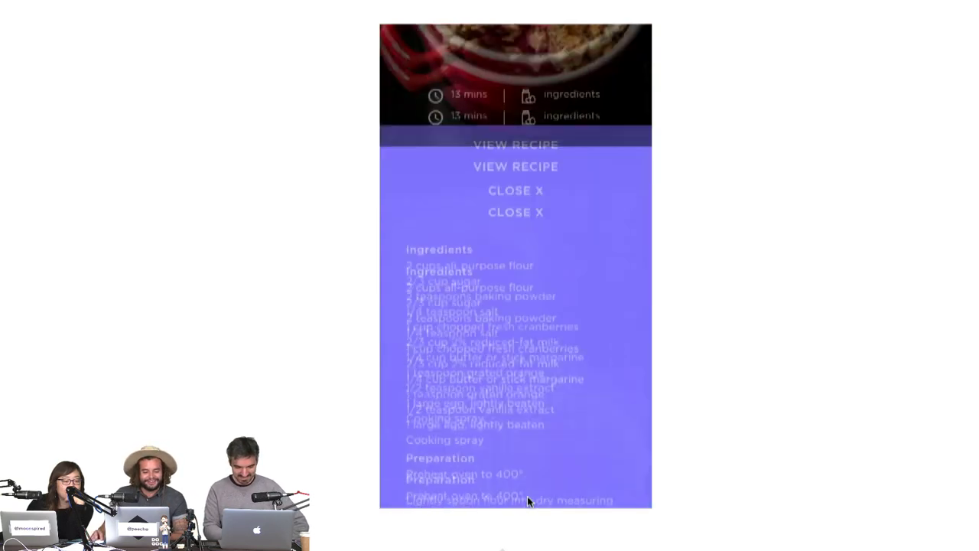
pyautogui.click(544, 46)
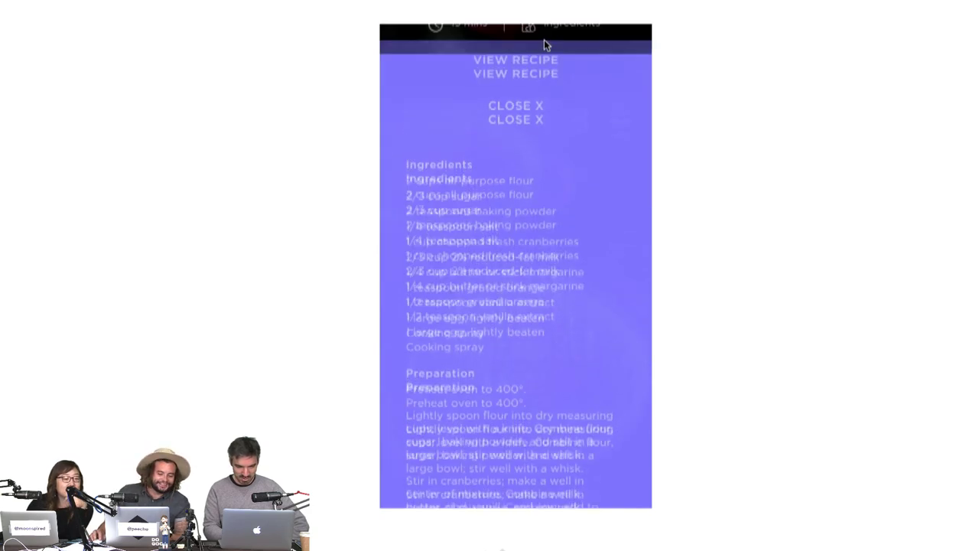
pyautogui.click(506, 489)
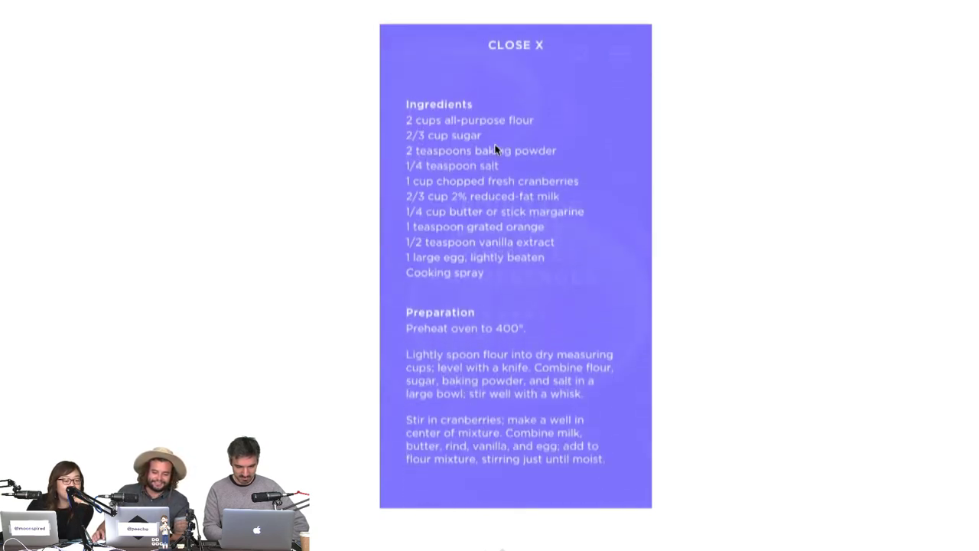
pyautogui.click(500, 47)
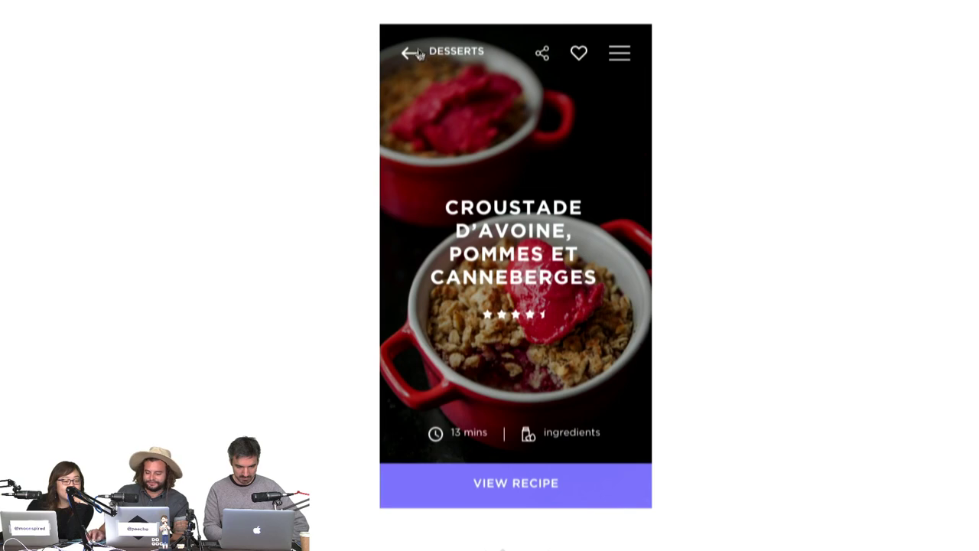
pyautogui.click(417, 50)
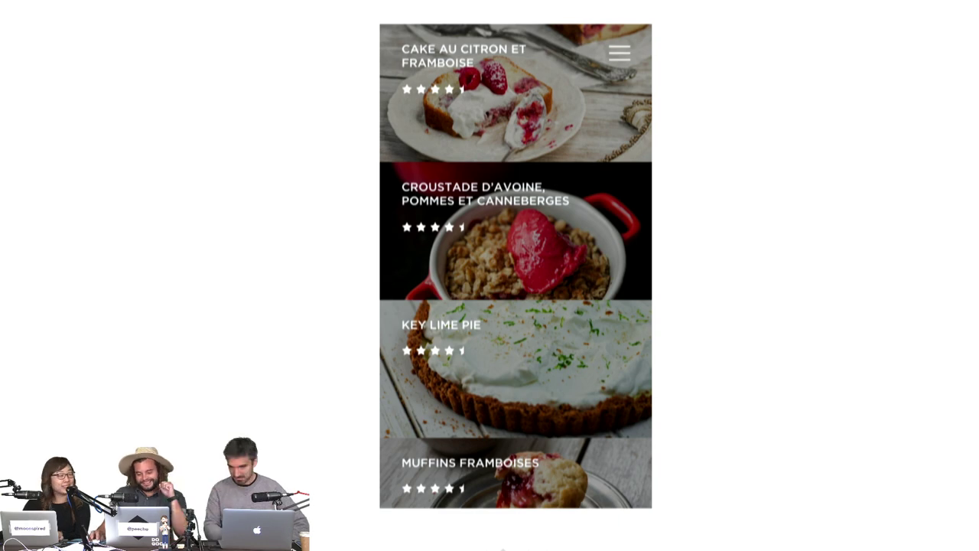
pyautogui.press('super+Tab')
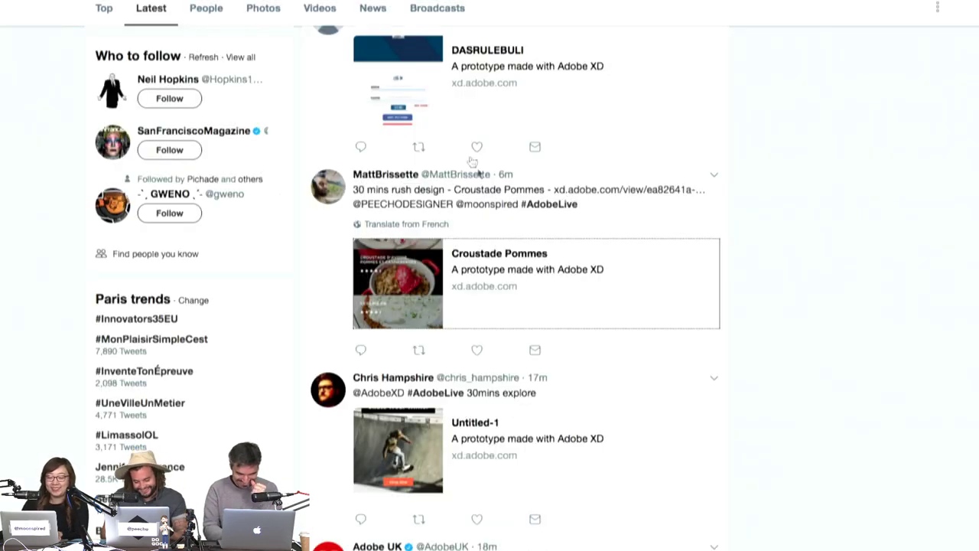
pyautogui.scroll(-1, 478, 172)
pyautogui.scroll(2, 480, 177)
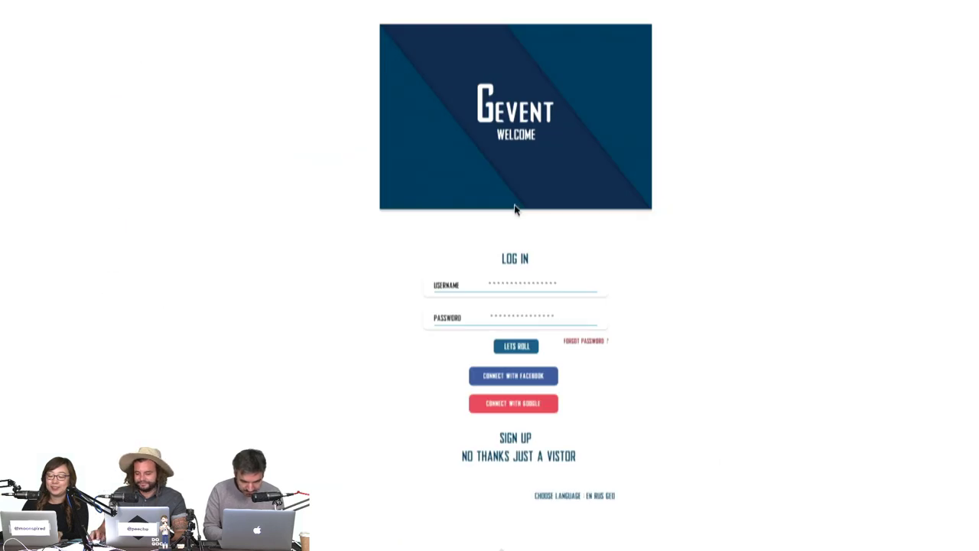
# Log in to the Gevent prototype, open and like the first event, then go to the events map.
pyautogui.tripleClick(525, 255)
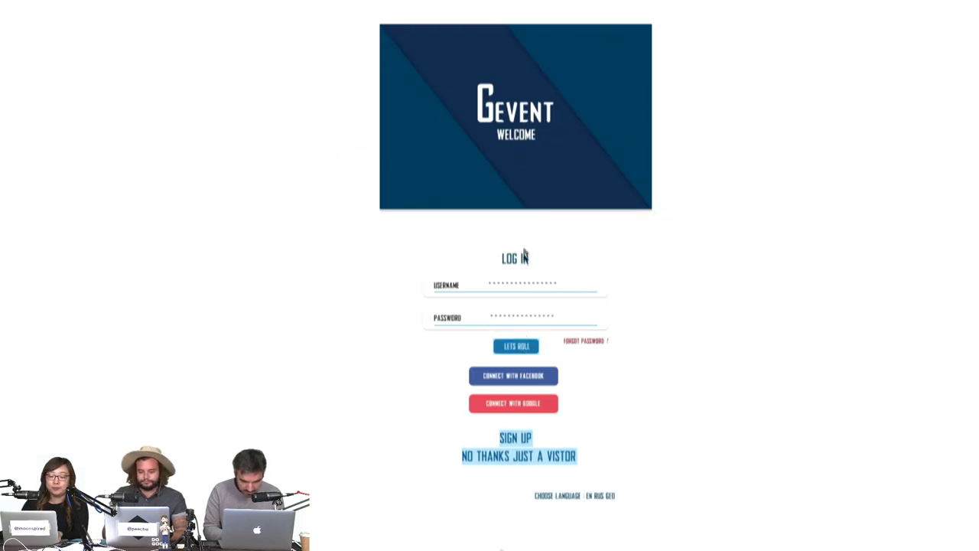
pyautogui.click(518, 348)
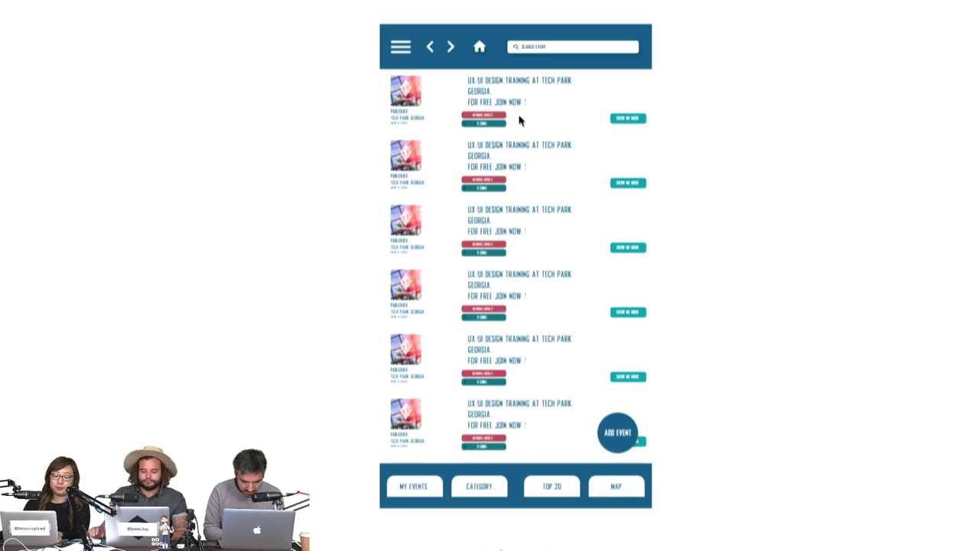
pyautogui.click(636, 119)
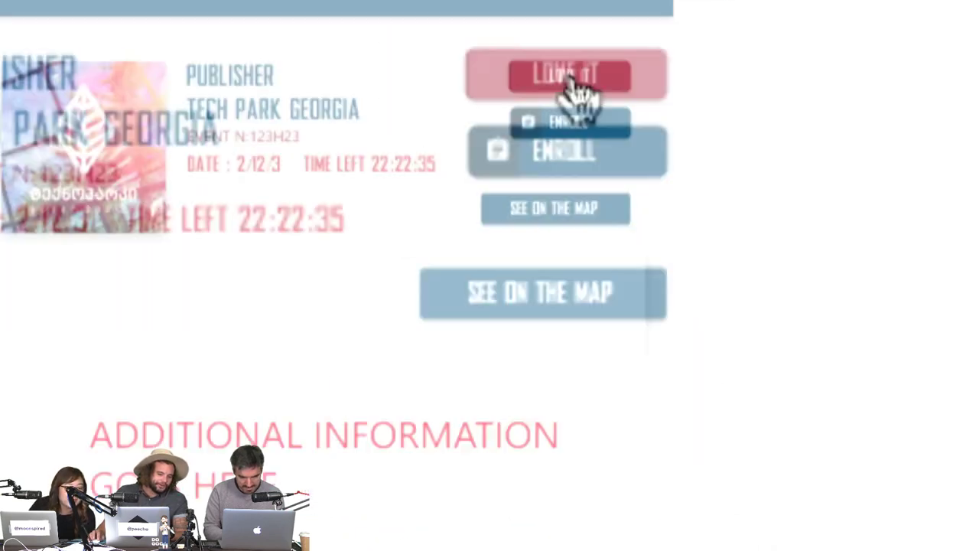
pyautogui.click(617, 92)
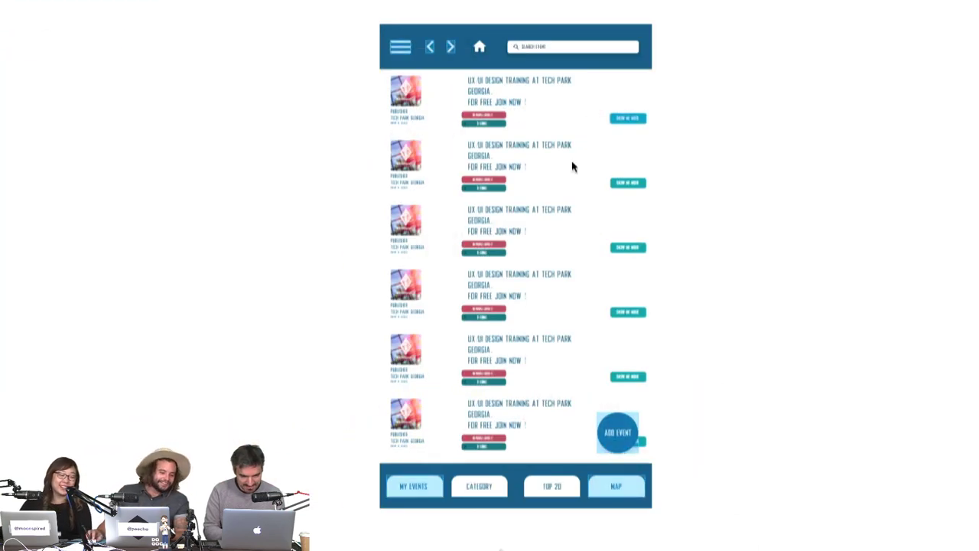
pyautogui.click(449, 46)
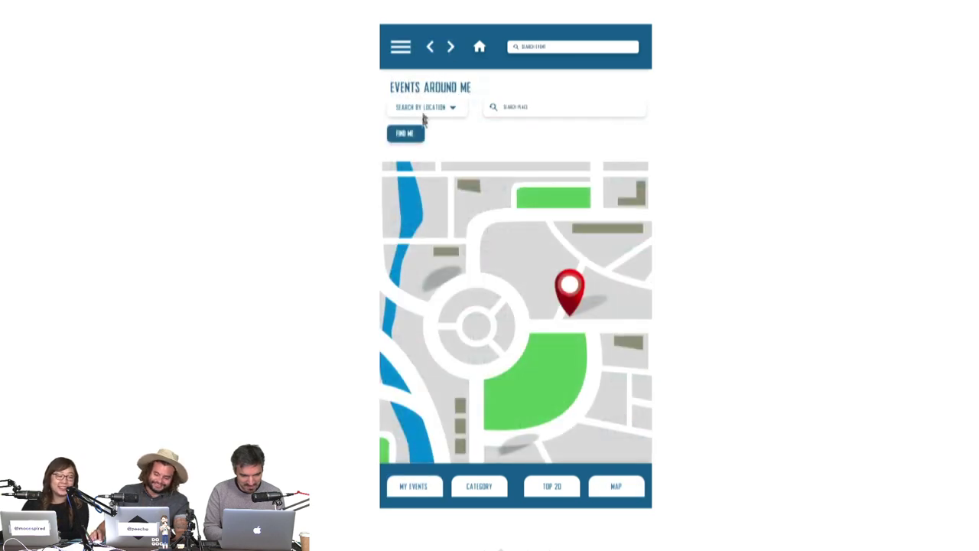
# Open the My Events list, click through its screens, and advance to Personal Info.
pyautogui.click(431, 485)
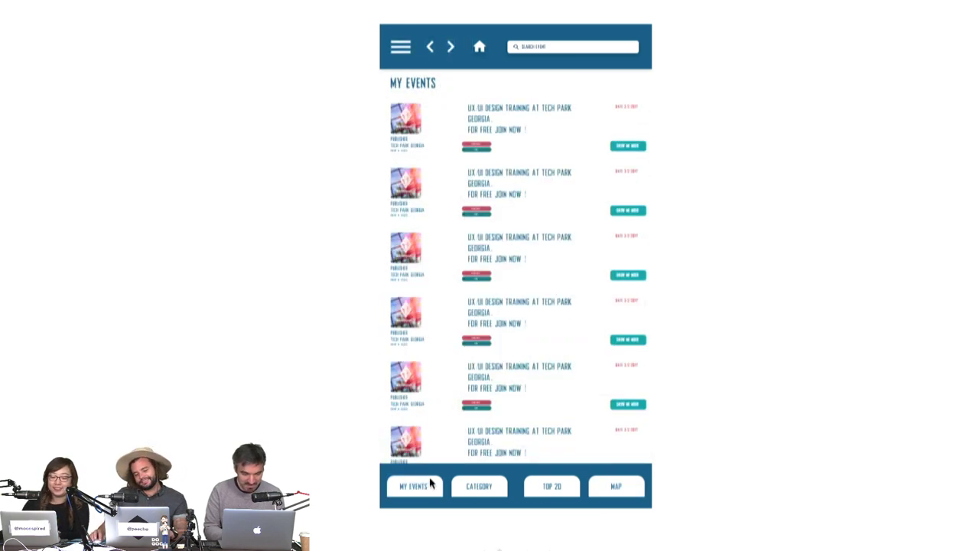
pyautogui.click(494, 371)
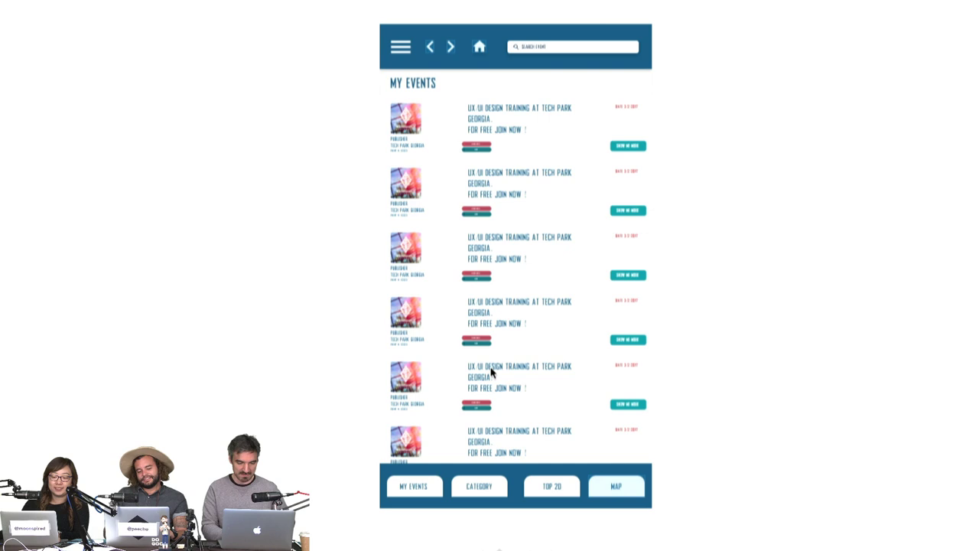
pyautogui.click(605, 131)
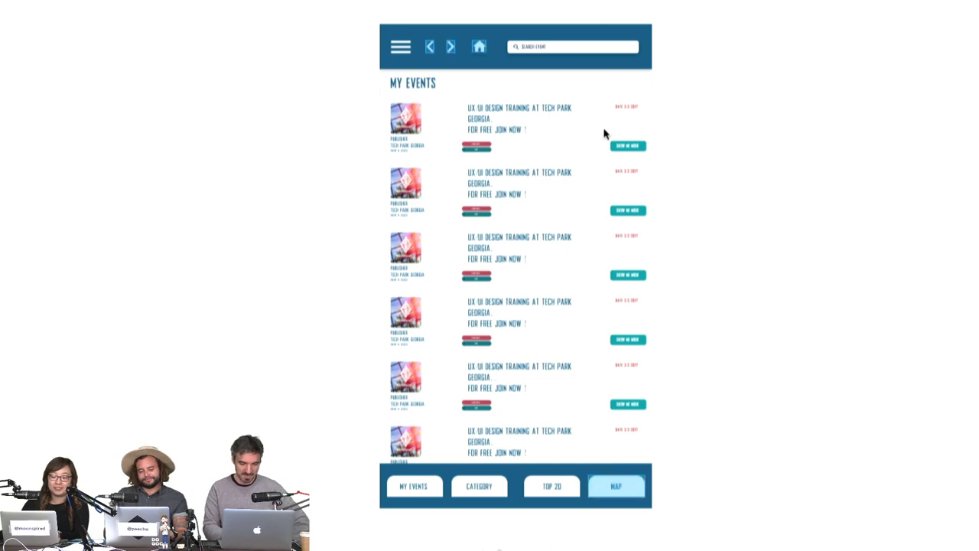
pyautogui.click(410, 45)
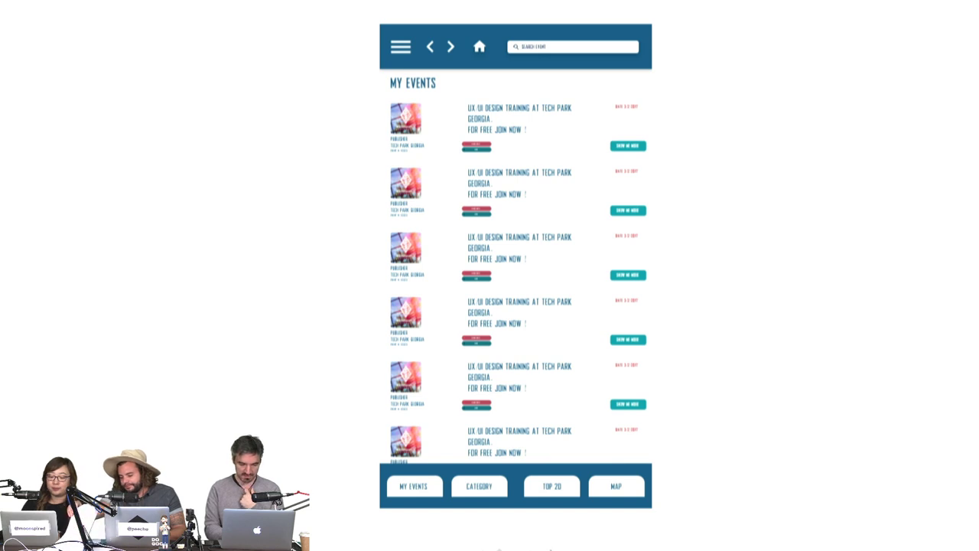
pyautogui.press('Right')
# Move the copied BETTERMENT DESCRIPTION heading below the Surfing description paragraph.
pyautogui.press('Left')
pyautogui.press('Left')
pyautogui.press('Left')
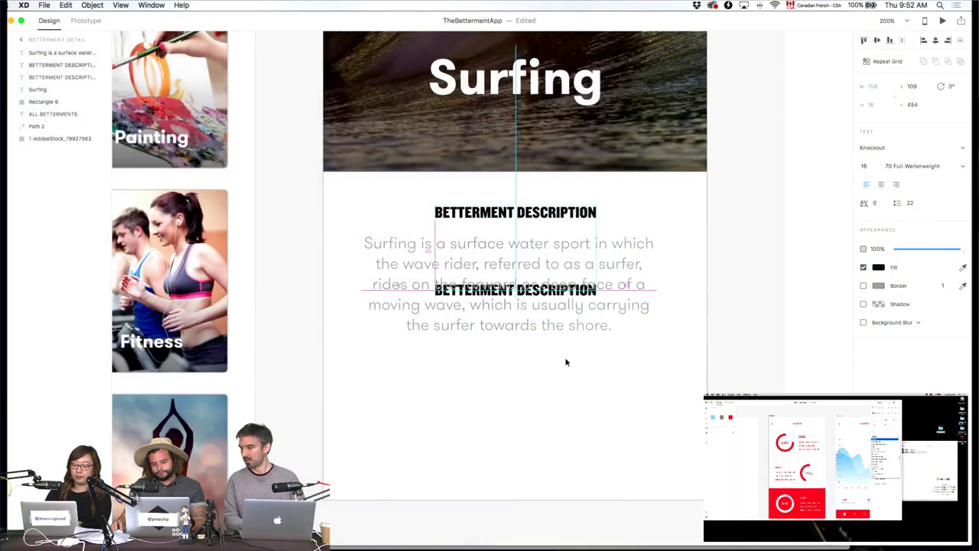
pyautogui.moveTo(566, 362); pyautogui.dragTo(564, 381)
pyautogui.doubleClick(564, 381)
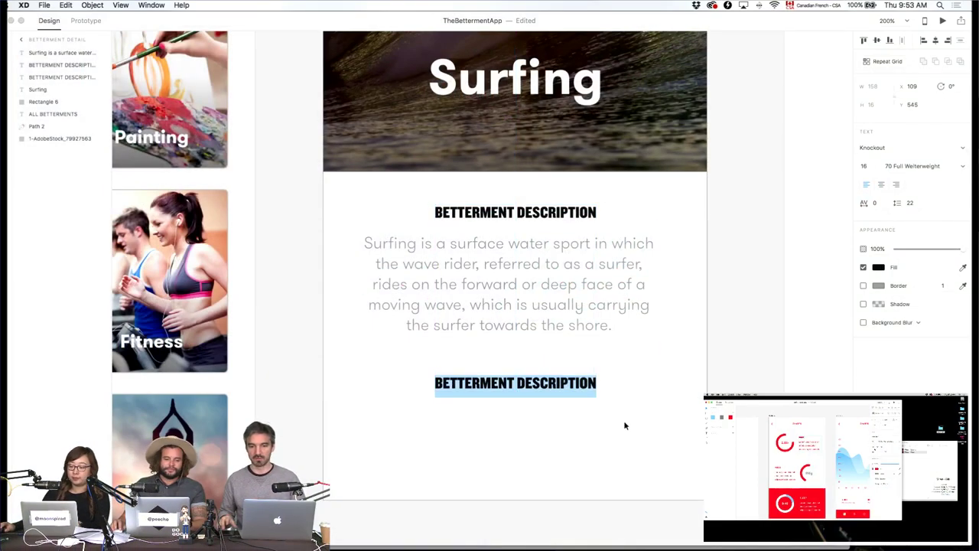
pyautogui.click(654, 437)
# Zoom and pan across the Betterment artboards to review them, then reselect the second heading.
pyautogui.moveTo(613, 397); pyautogui.dragTo(764, 482)
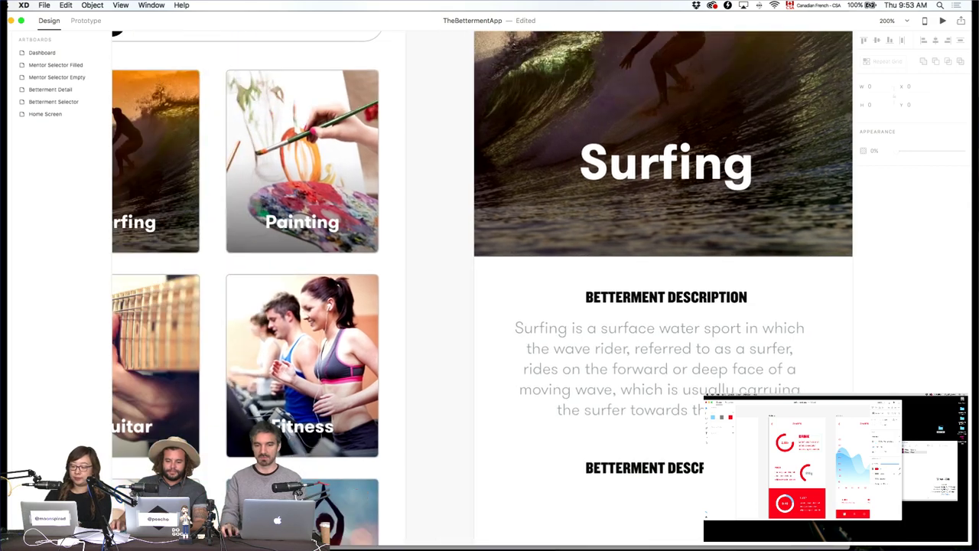
pyautogui.press('super+1')
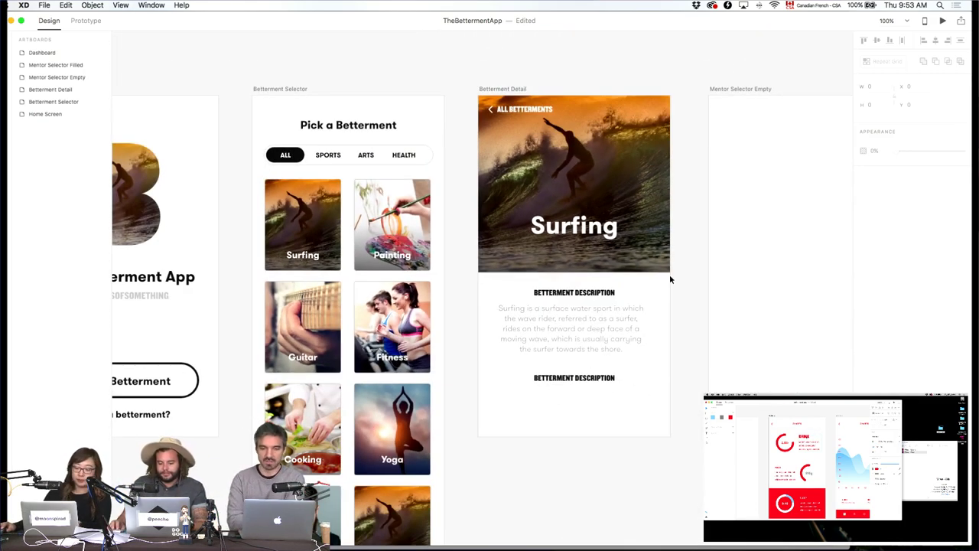
pyautogui.press('super+2')
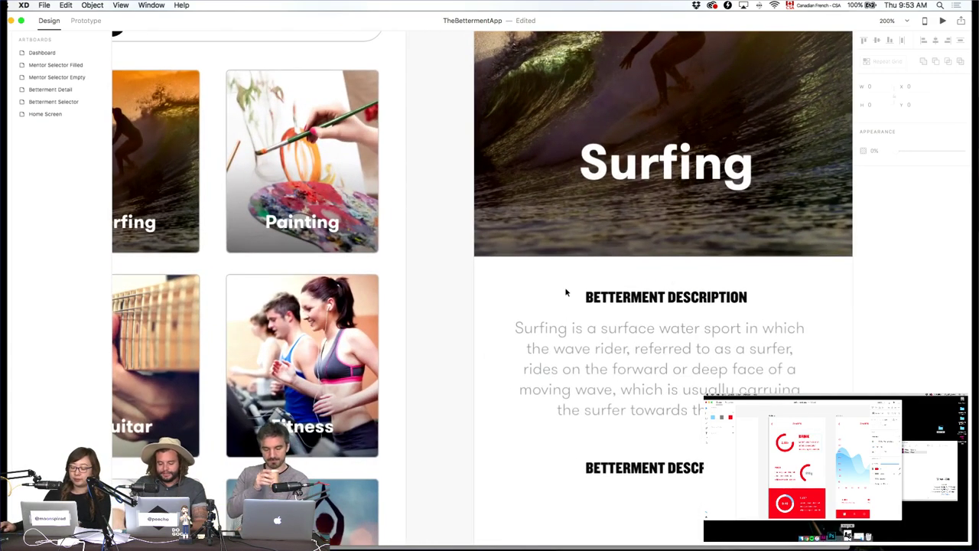
pyautogui.press('super+1')
pyautogui.hscroll(-5, 564, 288)
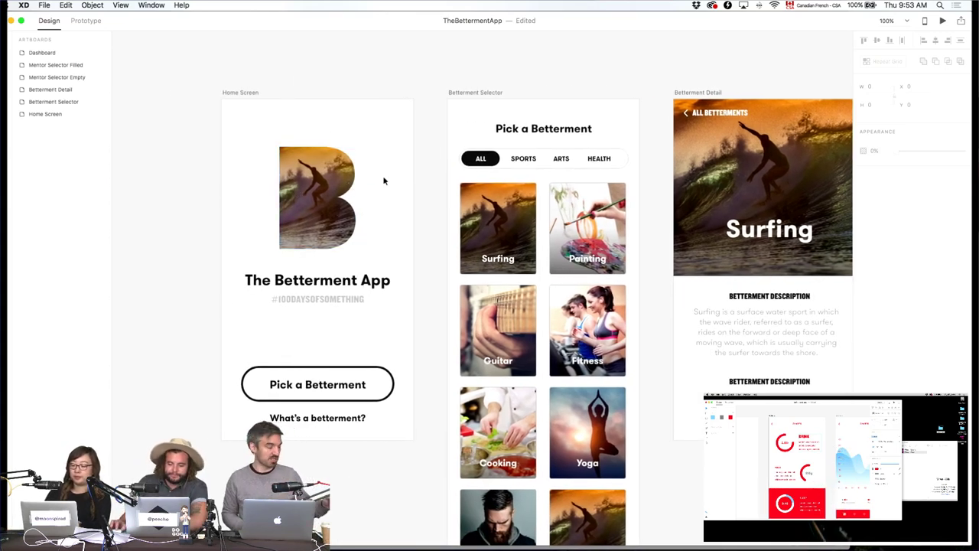
pyautogui.hscroll(3, 385, 181)
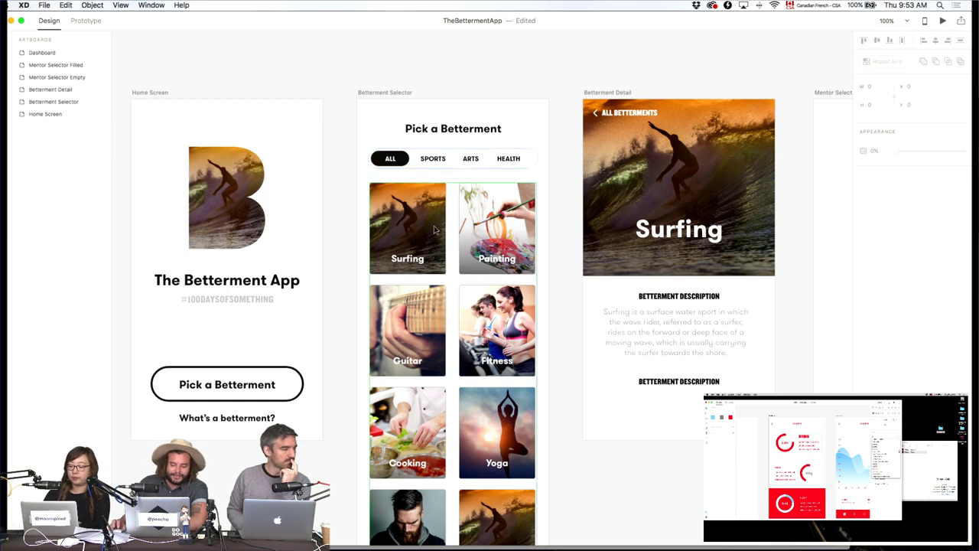
pyautogui.hscroll(4, 427, 218)
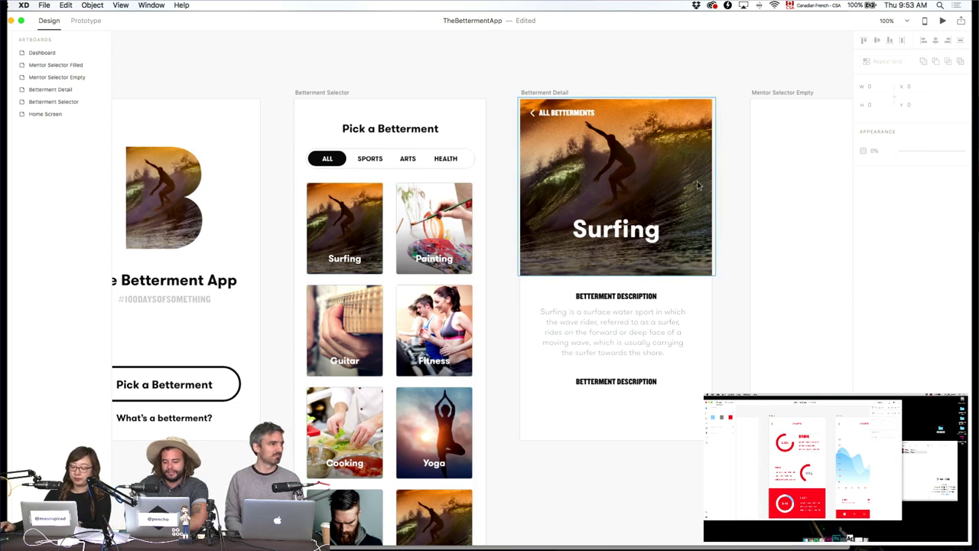
pyautogui.hscroll(4, 642, 224)
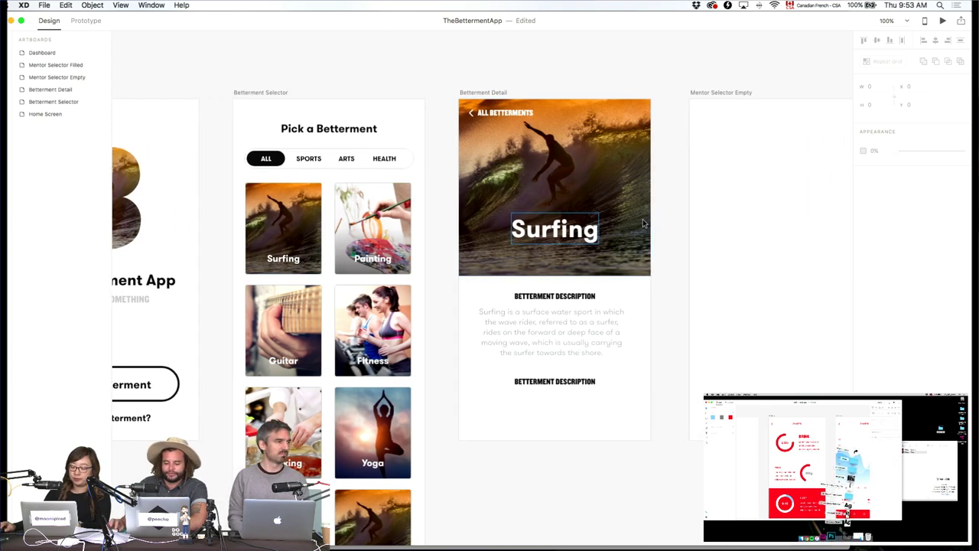
pyautogui.press('super+equal')
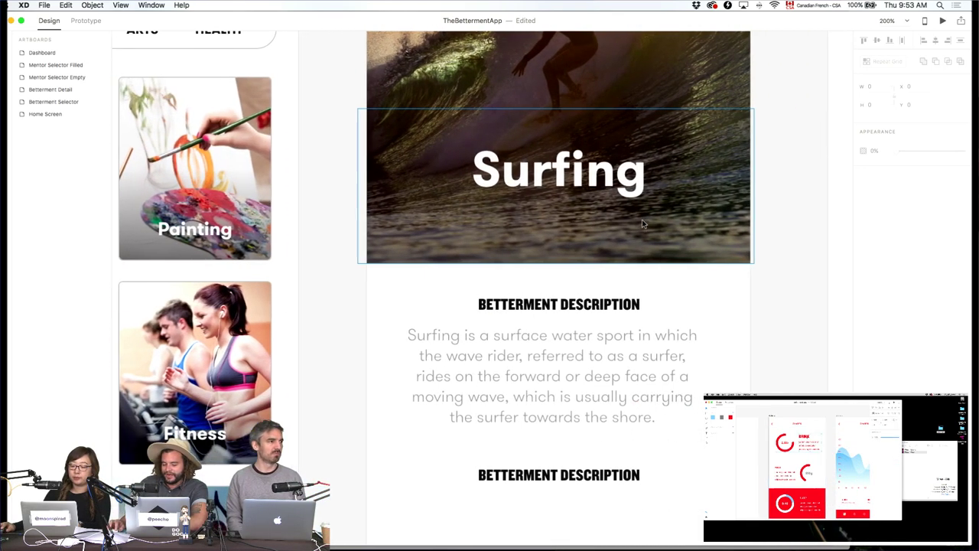
pyautogui.hscroll(1, 642, 223)
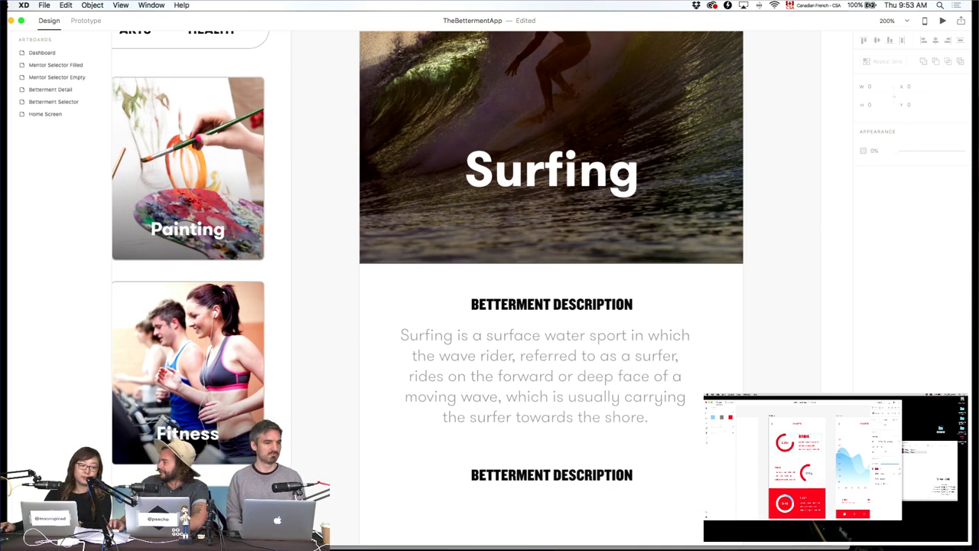
pyautogui.press('super+1')
pyautogui.click(679, 418)
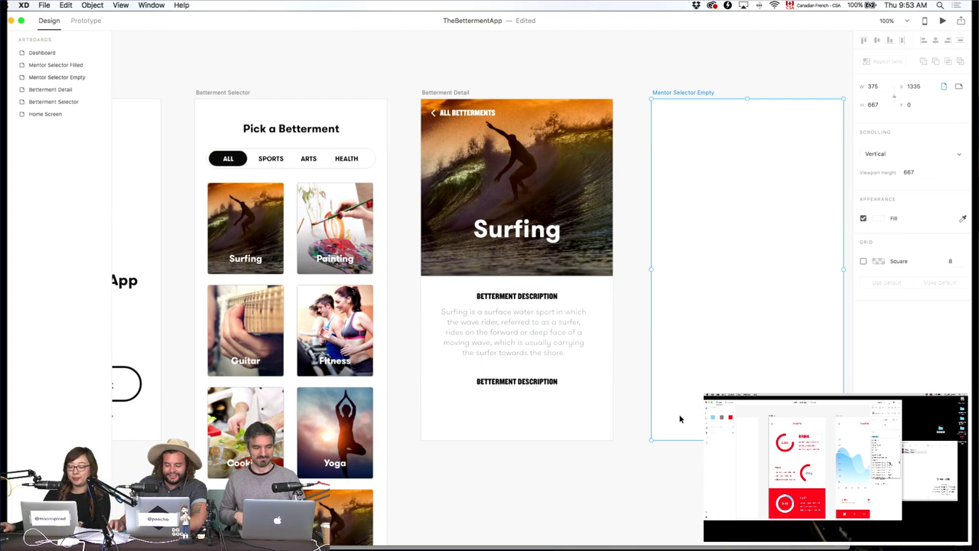
pyautogui.click(613, 410)
pyautogui.doubleClick(533, 387)
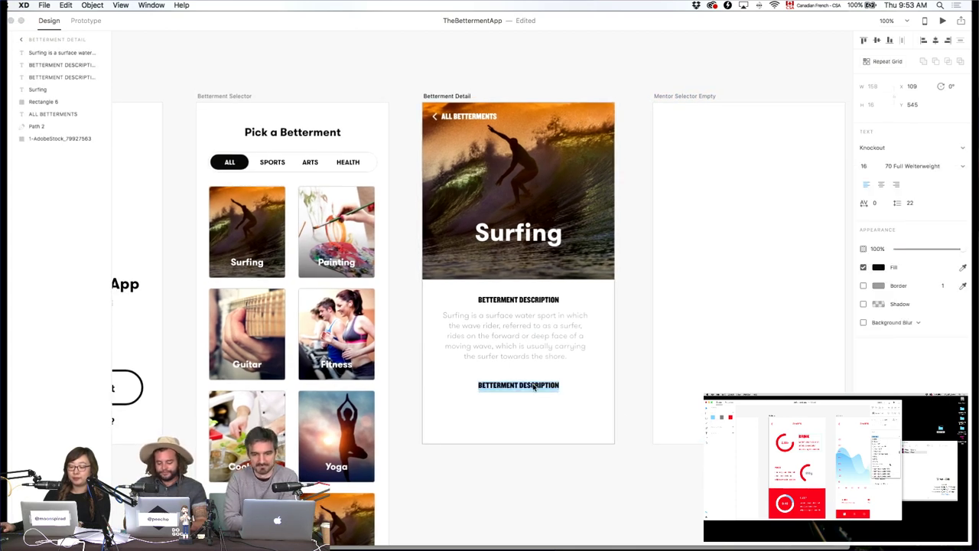
pyautogui.write('EXPECTED')
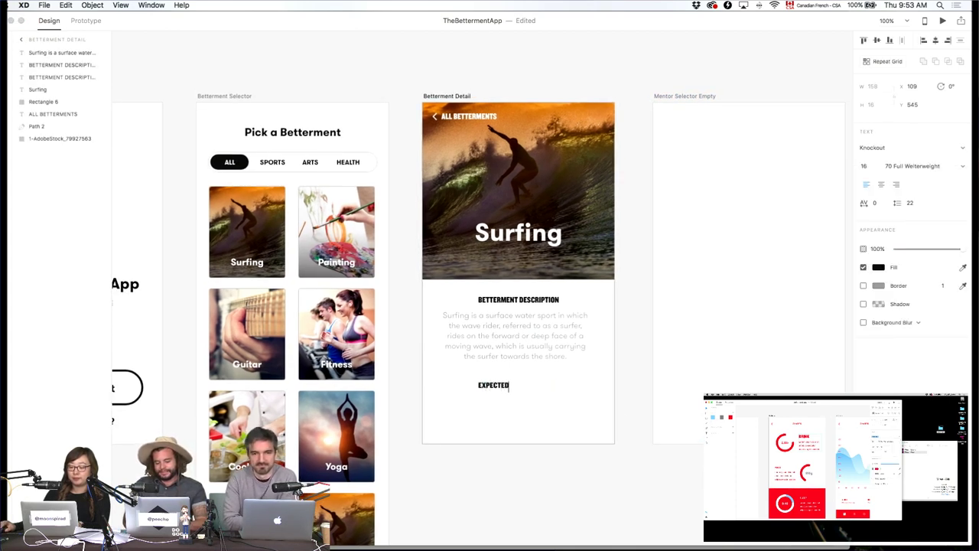
pyautogui.write(' RESU')
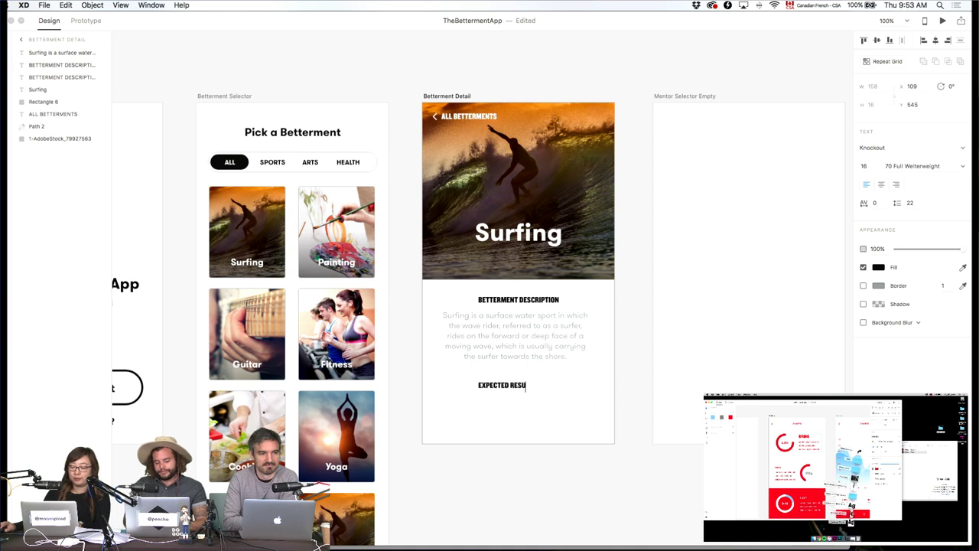
pyautogui.write('LTS AFTER')
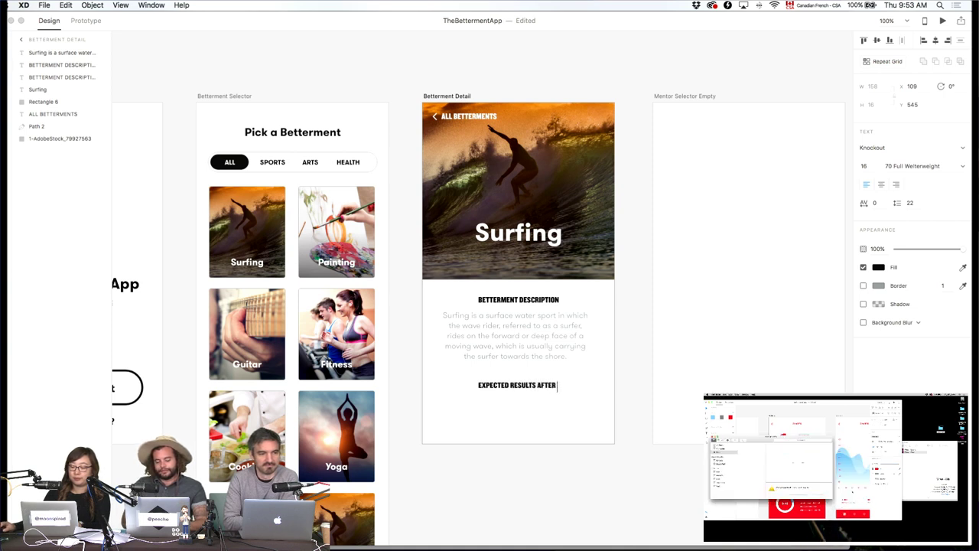
pyautogui.write(' 100 DAYS')
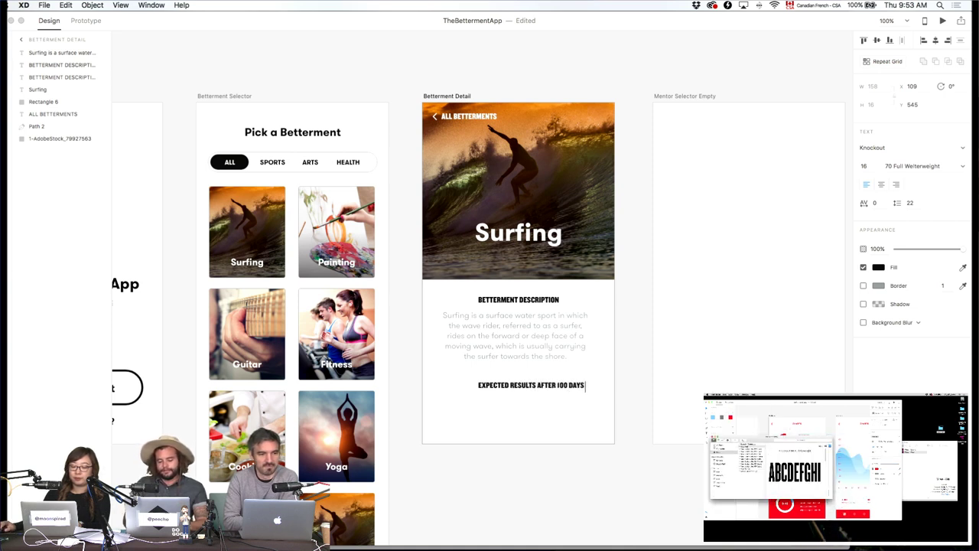
pyautogui.write(' OF SURFING')
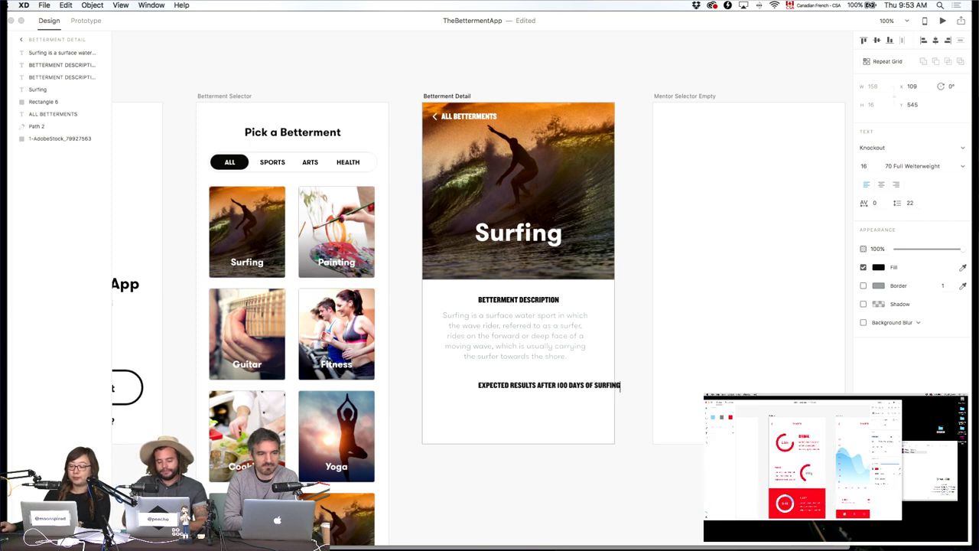
pyautogui.press('Escape')
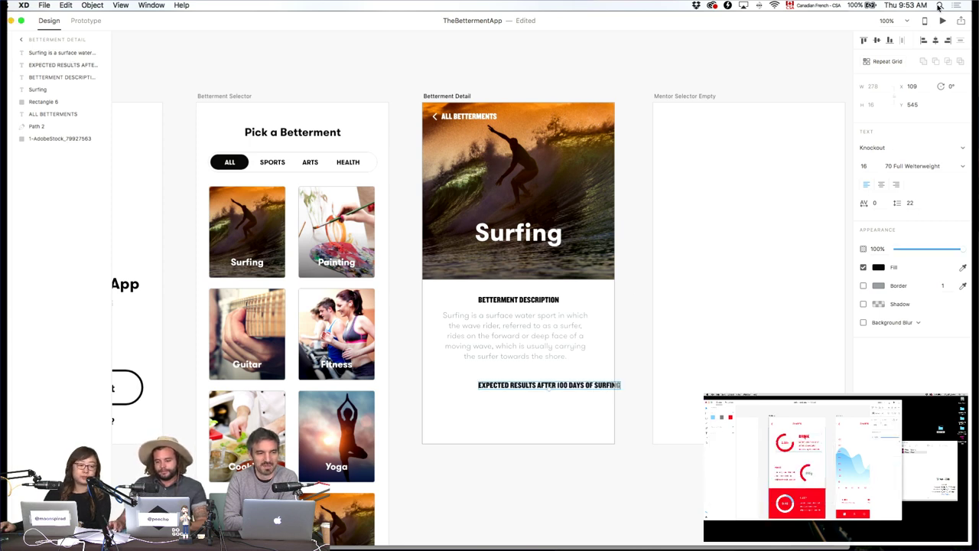
pyautogui.click(936, 43)
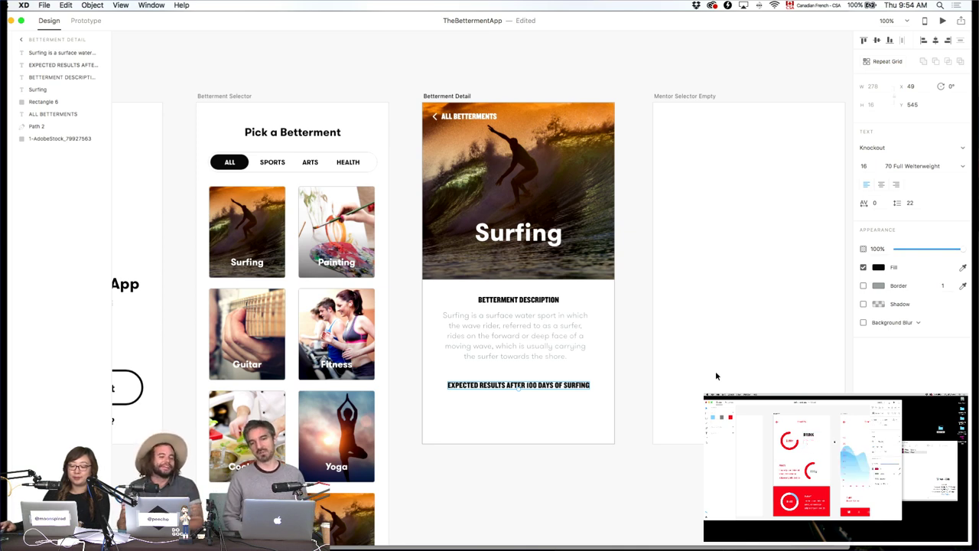
pyautogui.click(654, 443)
pyautogui.click(529, 388)
pyautogui.click(592, 455)
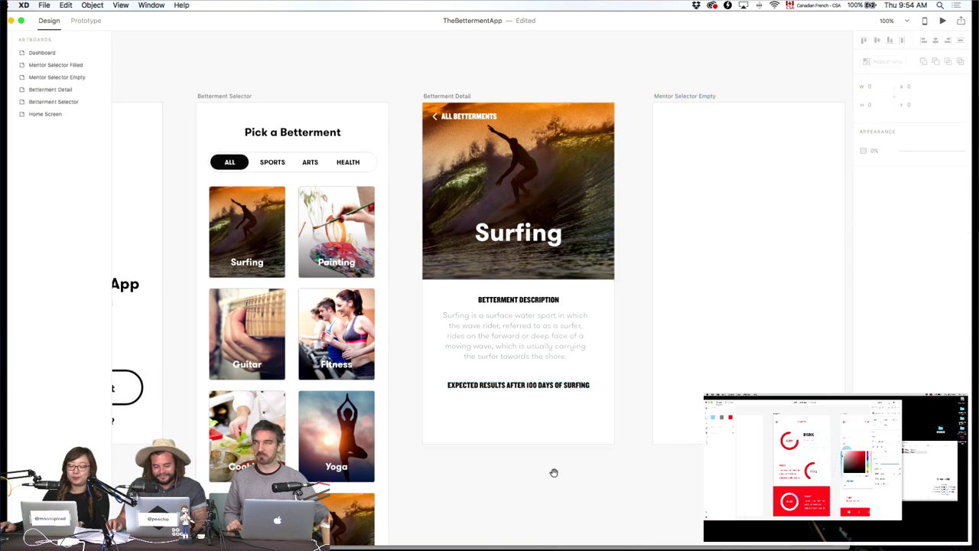
pyautogui.moveTo(504, 477); pyautogui.dragTo(669, 483)
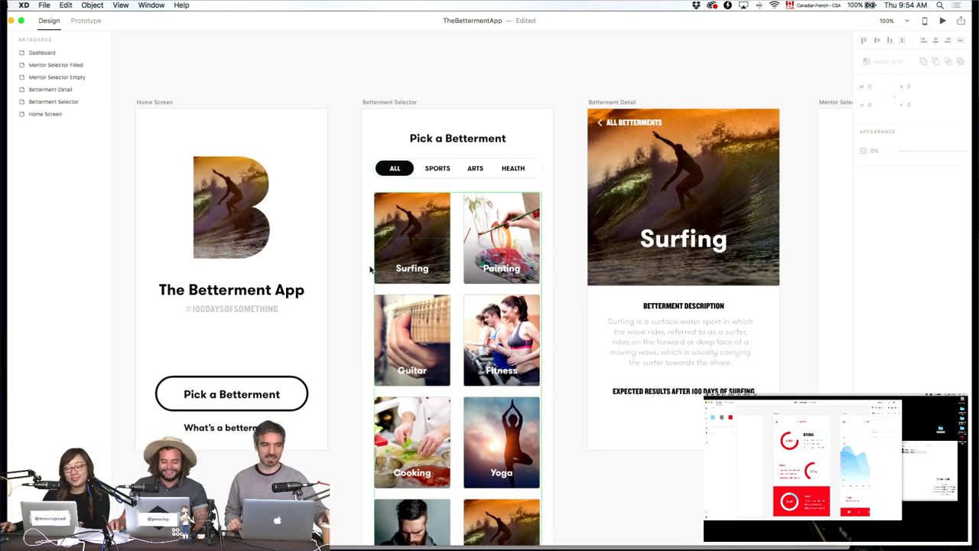
pyautogui.hscroll(-5, 459, 249)
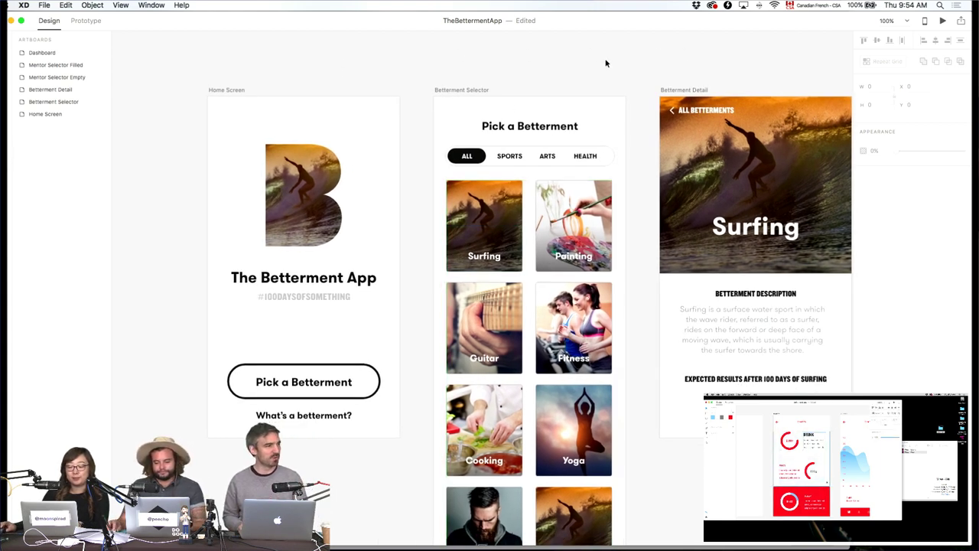
pyautogui.hscroll(7, 639, 122)
# Try a copy of the description paragraph below Expected Results, then delete it.
pyautogui.click(495, 282)
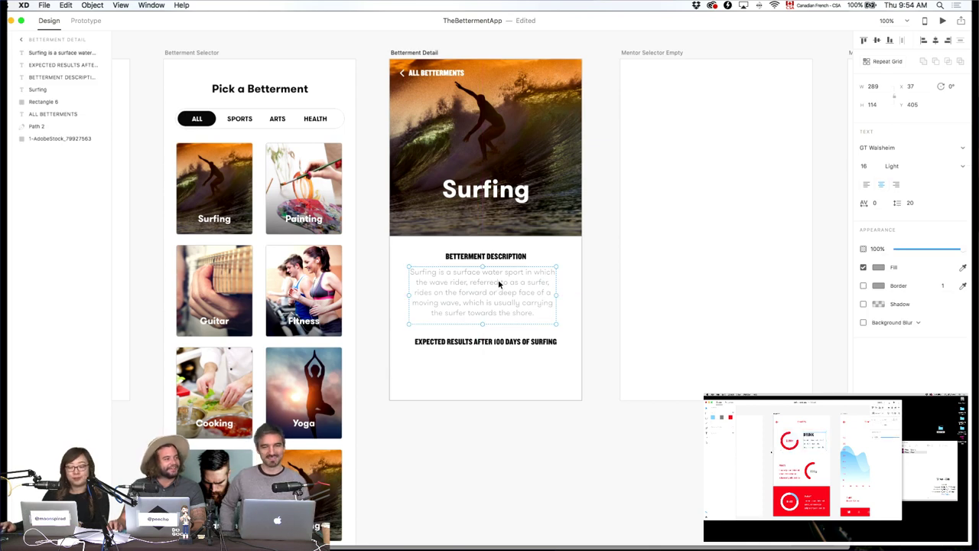
pyautogui.press('alt')
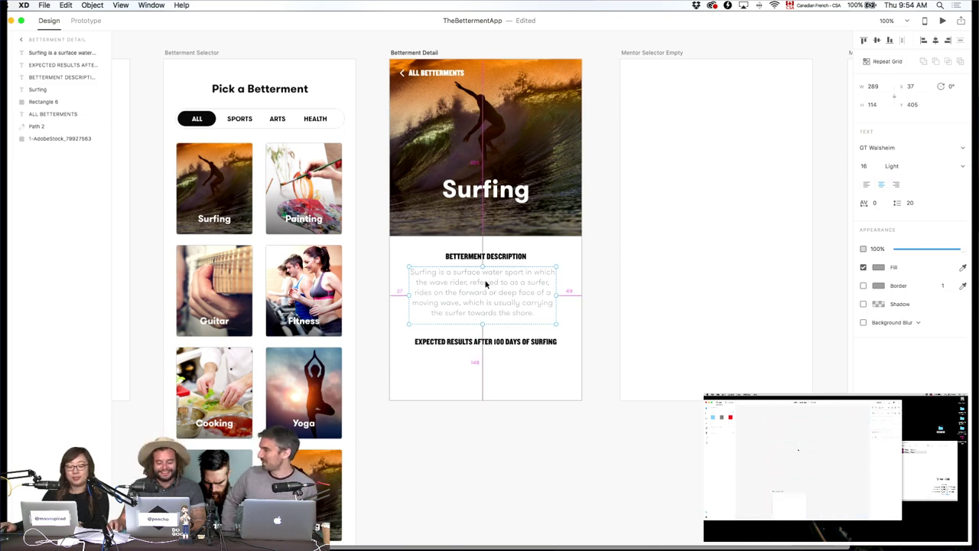
pyautogui.moveTo(485, 283); pyautogui.dragTo(486, 369)
pyautogui.press('super+2')
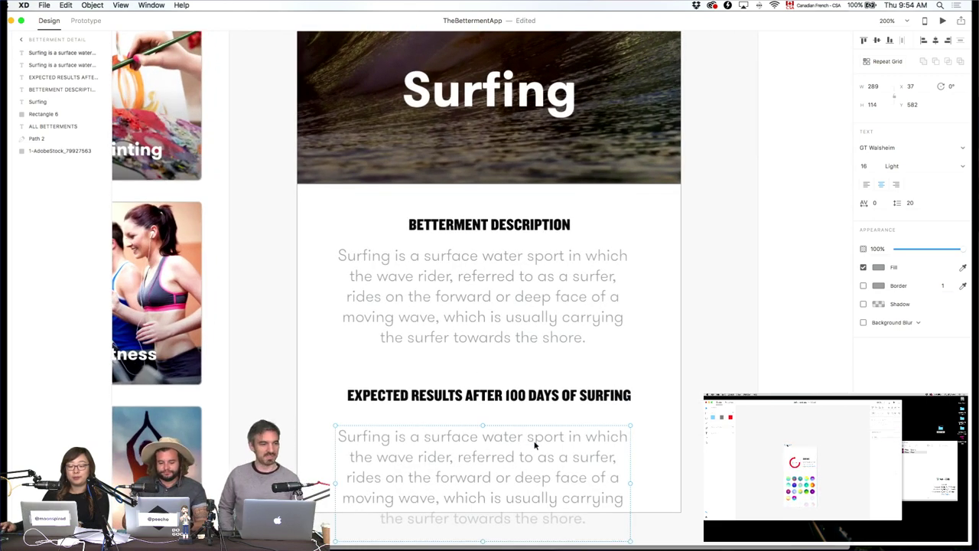
pyautogui.press('Delete')
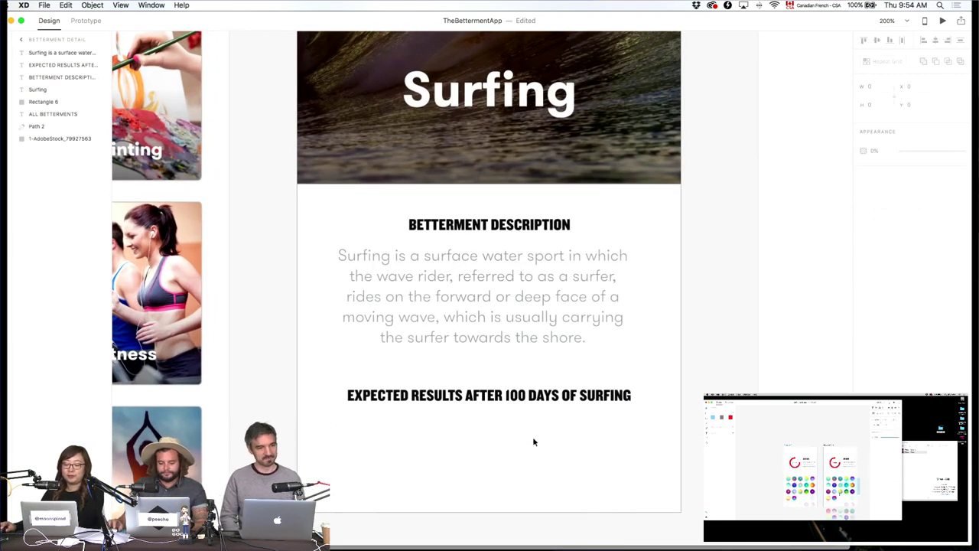
# Left-align the headings and description paragraph, and move the Surfing title left to match.
pyautogui.moveTo(476, 459); pyautogui.dragTo(413, 193)
pyautogui.click(866, 185)
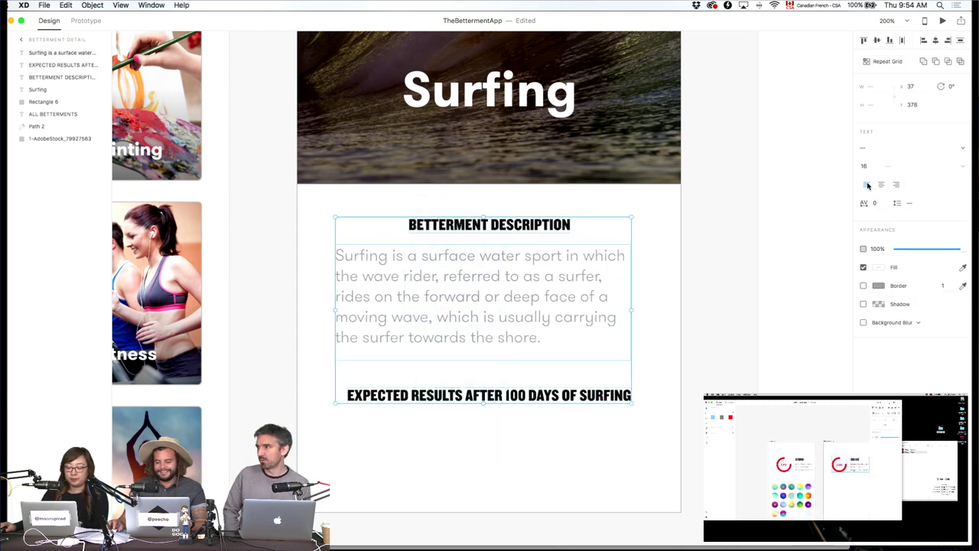
pyautogui.click(923, 40)
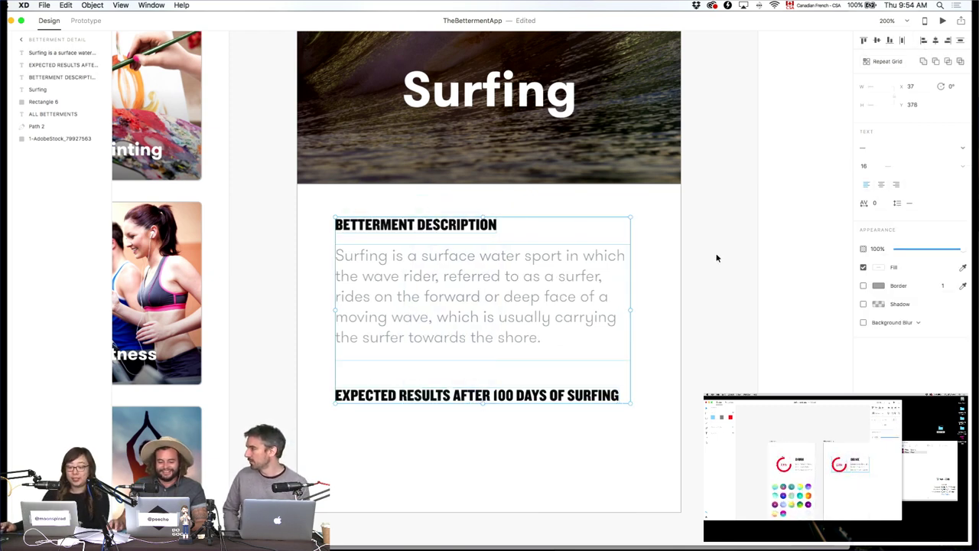
pyautogui.click(714, 258)
pyautogui.moveTo(497, 107); pyautogui.dragTo(426, 109)
pyautogui.click(718, 250)
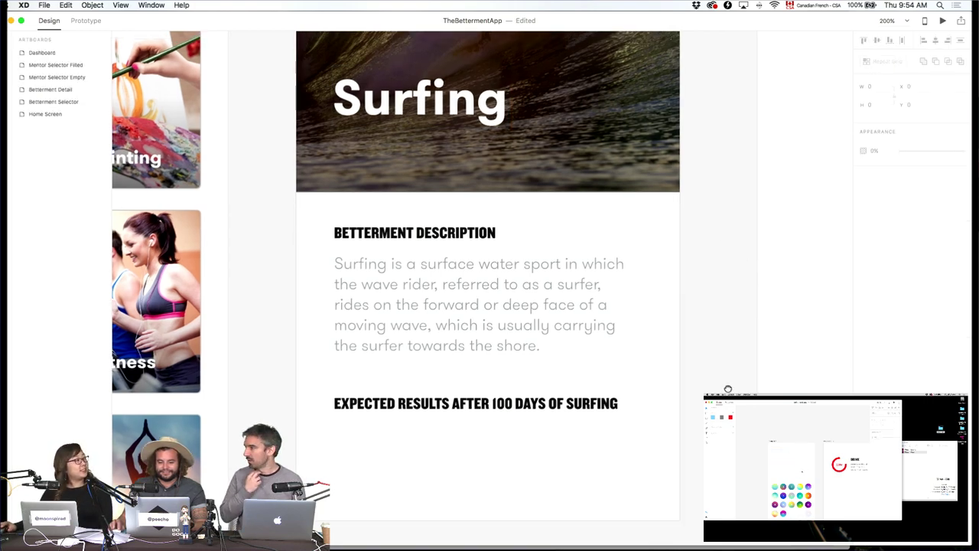
# Check the Surfing title's alignment and nudge the Expected Results heading up slightly.
pyautogui.scroll(5, 718, 251)
pyautogui.scroll(-3, 754, 365)
pyautogui.scroll(3, 754, 365)
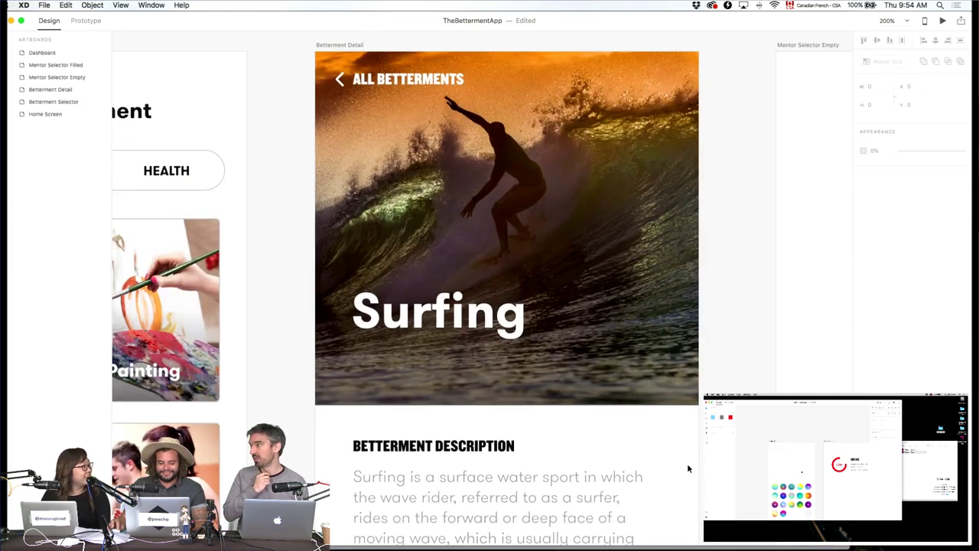
pyautogui.scroll(-3, 687, 468)
pyautogui.click(483, 222)
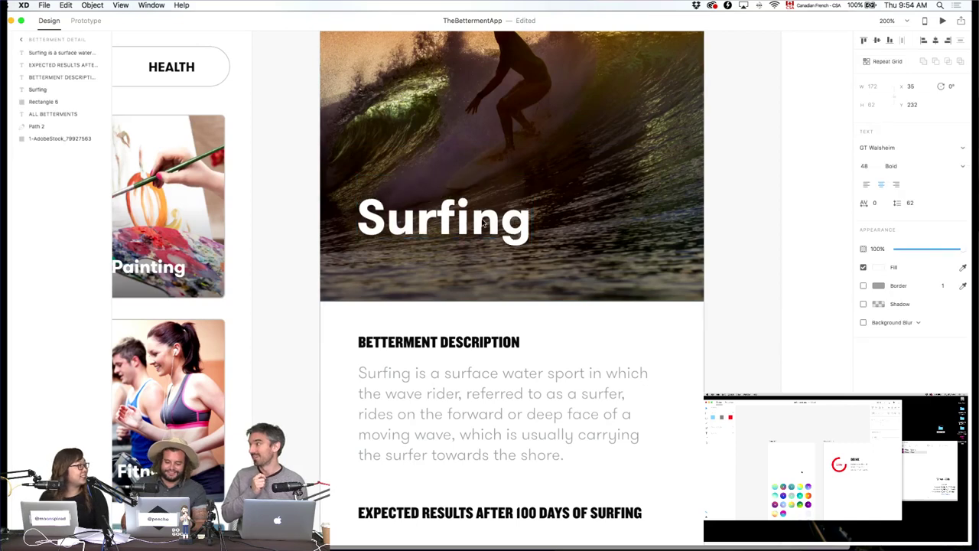
pyautogui.click(765, 258)
pyautogui.scroll(-4, 754, 226)
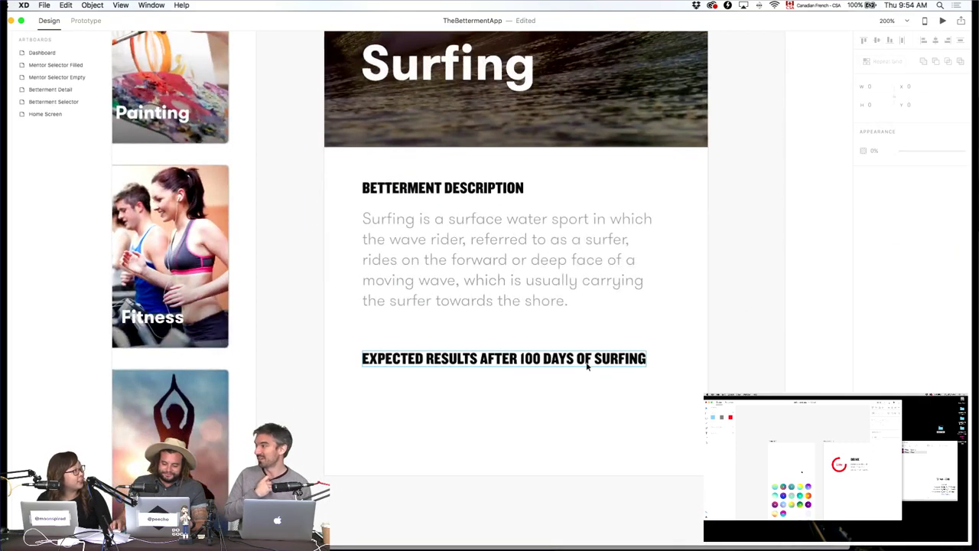
pyautogui.moveTo(588, 365); pyautogui.dragTo(586, 354)
# Copy the description under Expected Results and retype it as two bullets: decent surfer and #kookoftheday.
pyautogui.click(520, 265)
pyautogui.moveTo(520, 264); pyautogui.dragTo(567, 416)
pyautogui.doubleClick(567, 417)
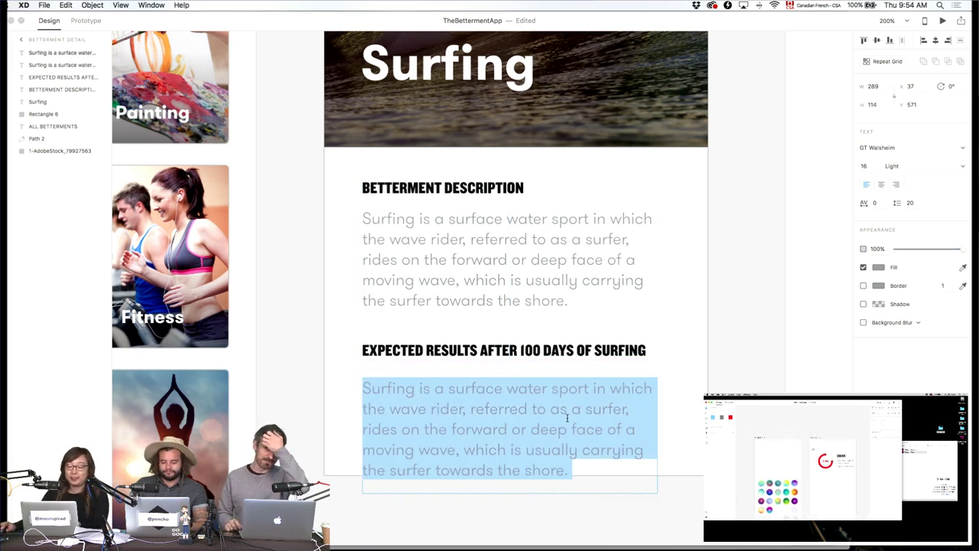
pyautogui.press('BackSpace')
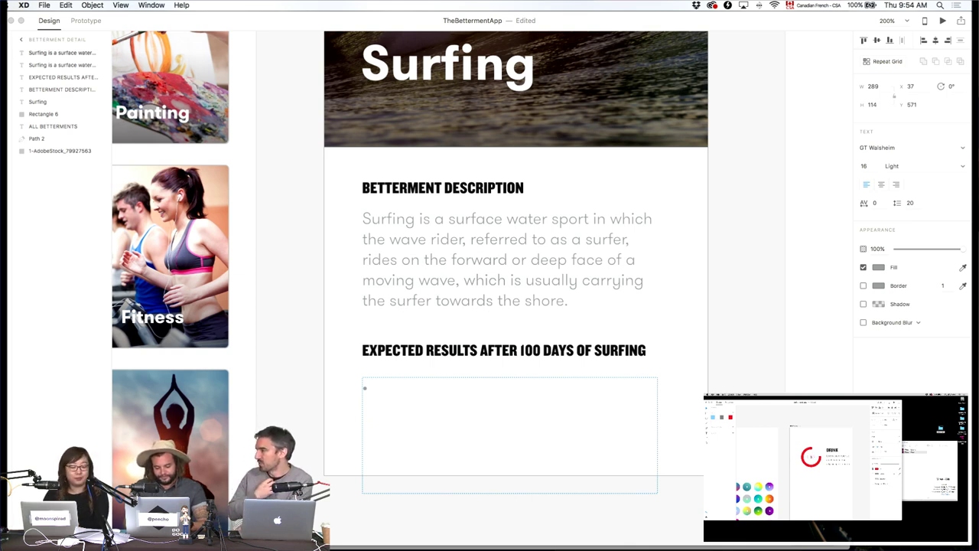
pyautogui.write('• ')
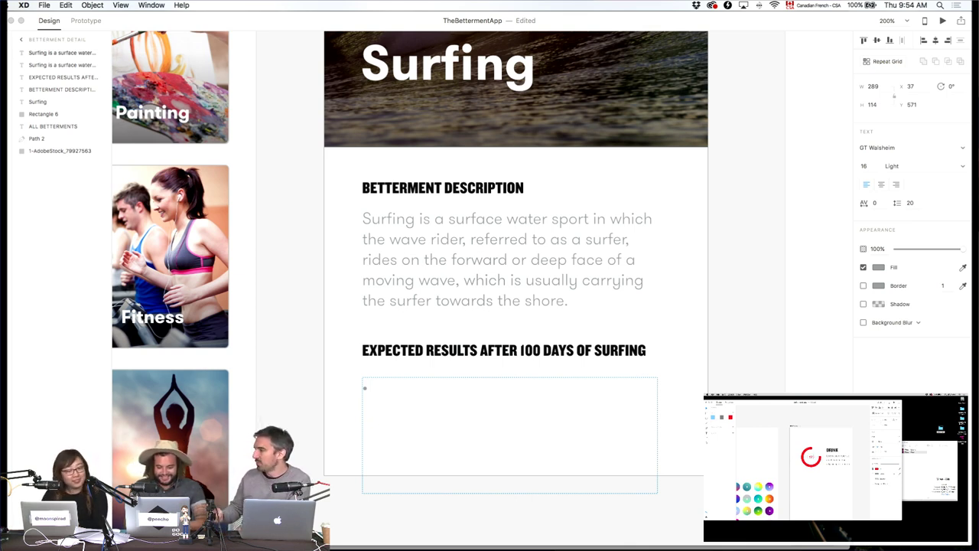
pyautogui.write('You')
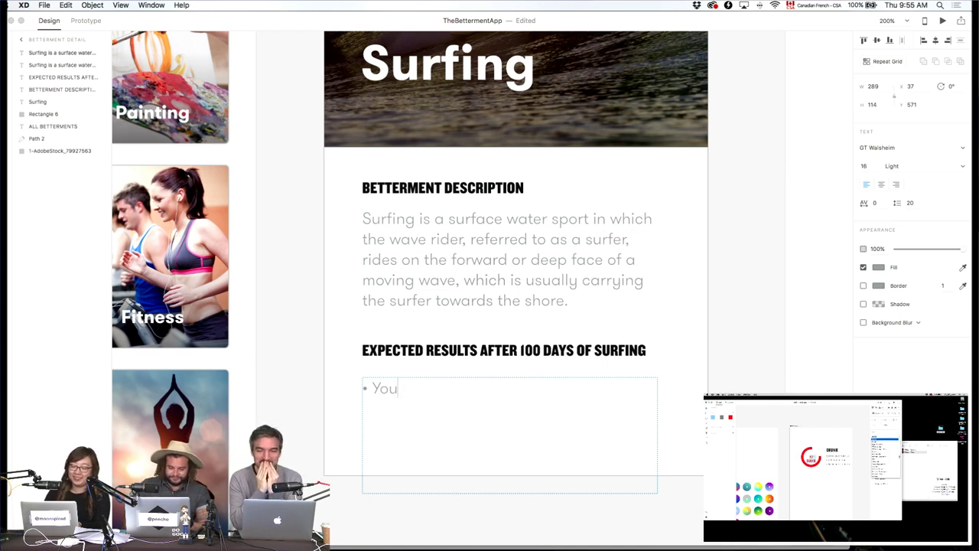
pyautogui.write("'re exp")
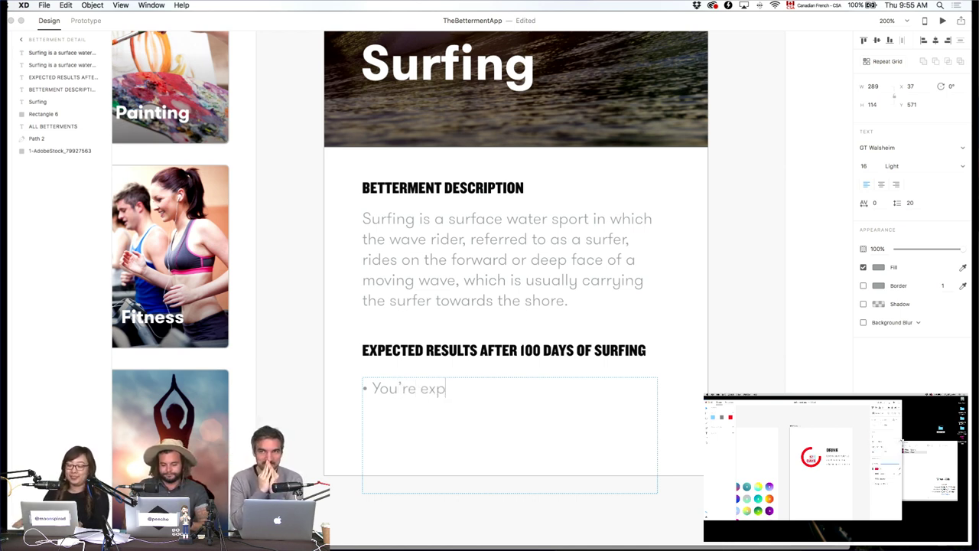
pyautogui.write('ected to be a ')
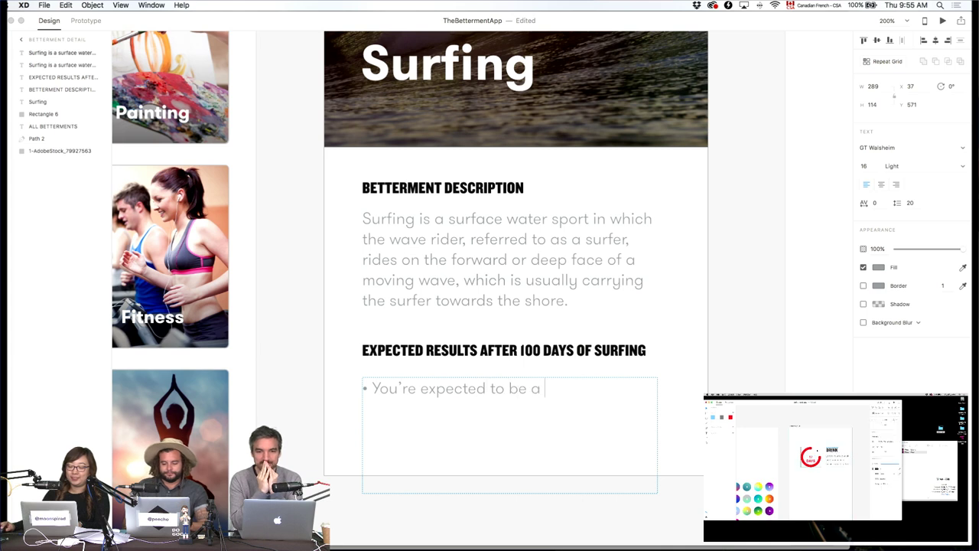
pyautogui.write('decent surfer')
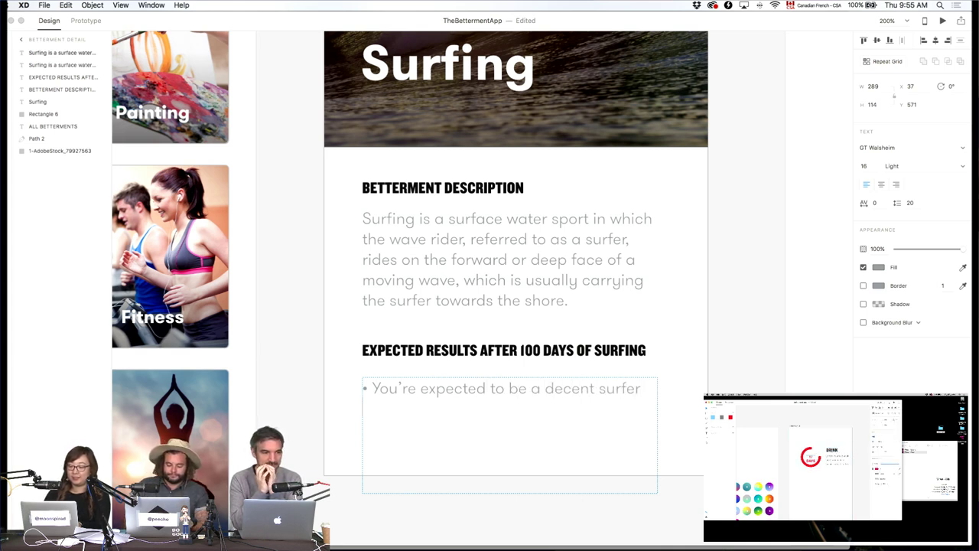
pyautogui.write(' • You m')
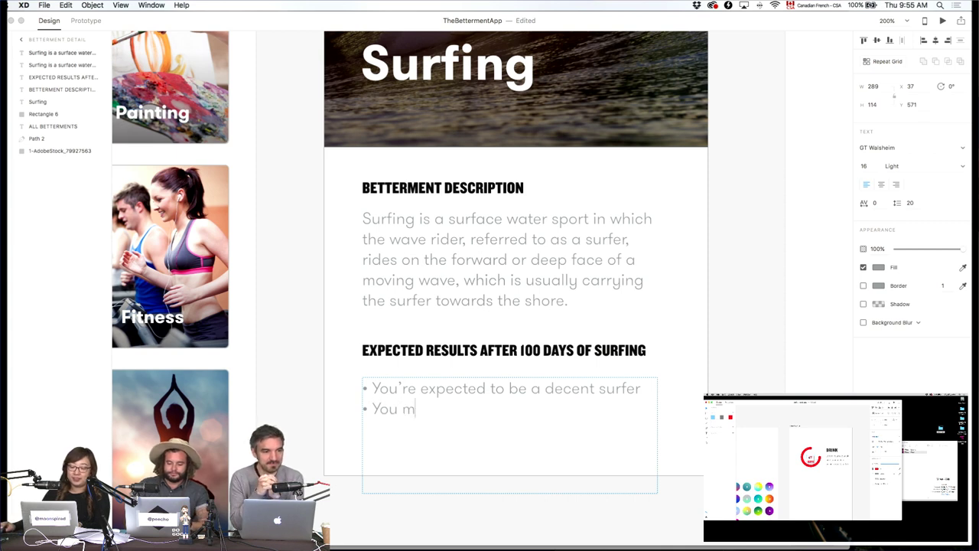
pyautogui.write('ight be featured ')
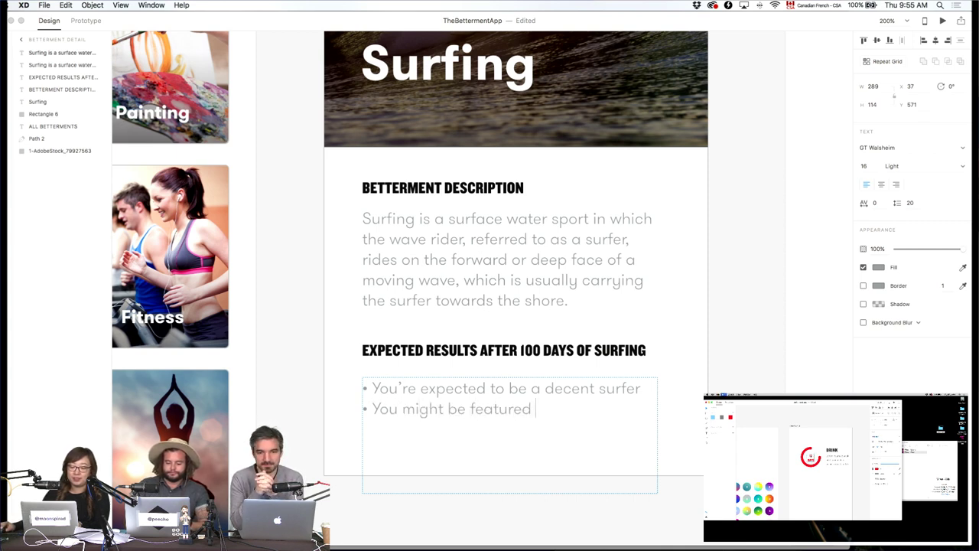
pyautogui.write('on #koo')
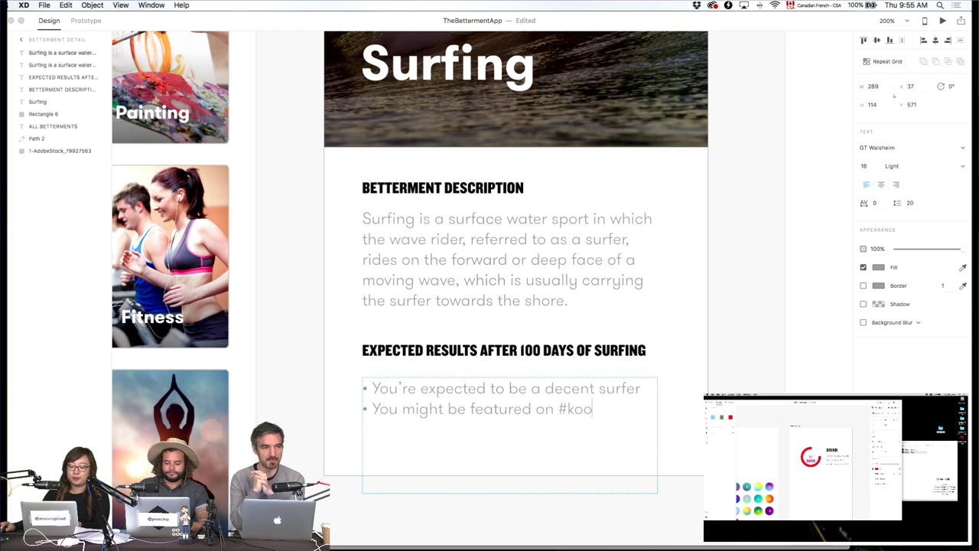
pyautogui.write('k')
pyautogui.write('of')
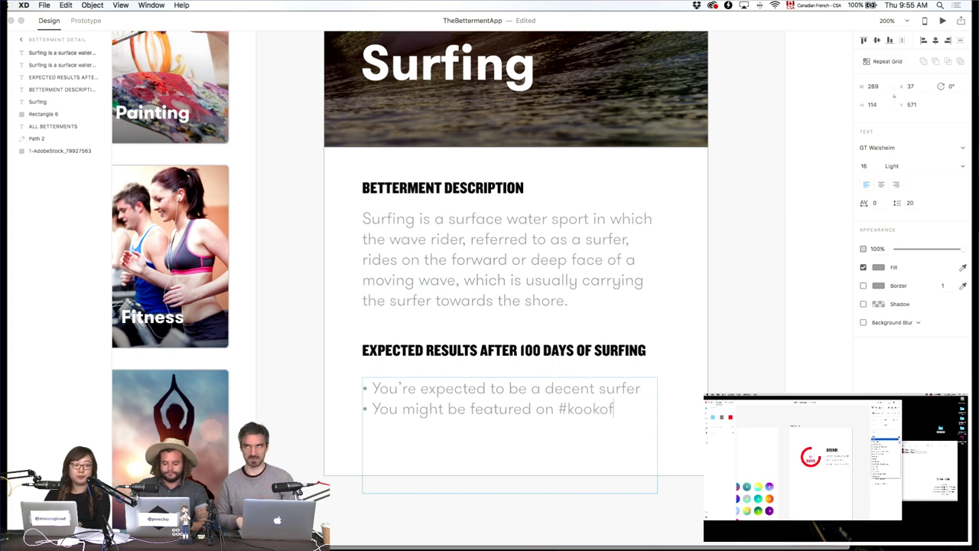
pyautogui.write('theday')
pyautogui.press('Escape')
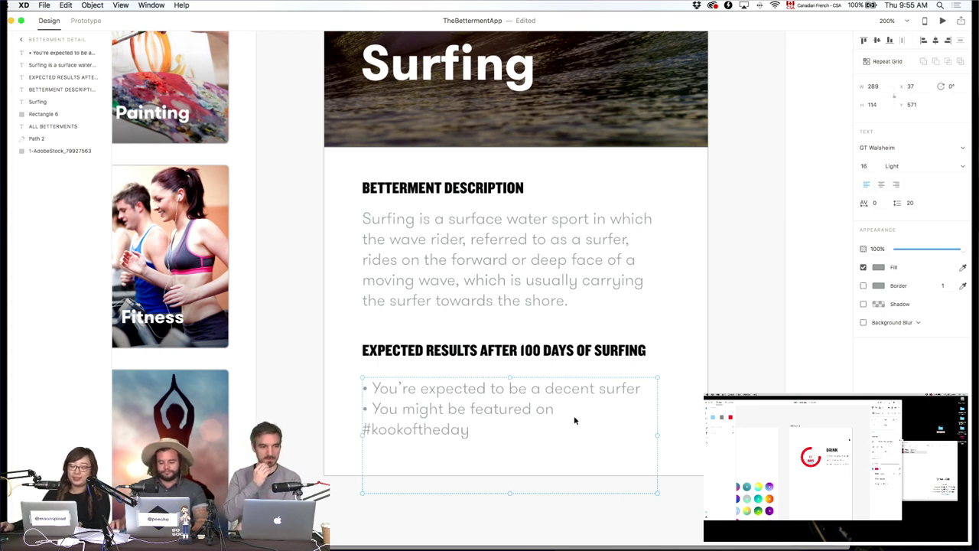
pyautogui.moveTo(657, 434); pyautogui.dragTo(677, 432)
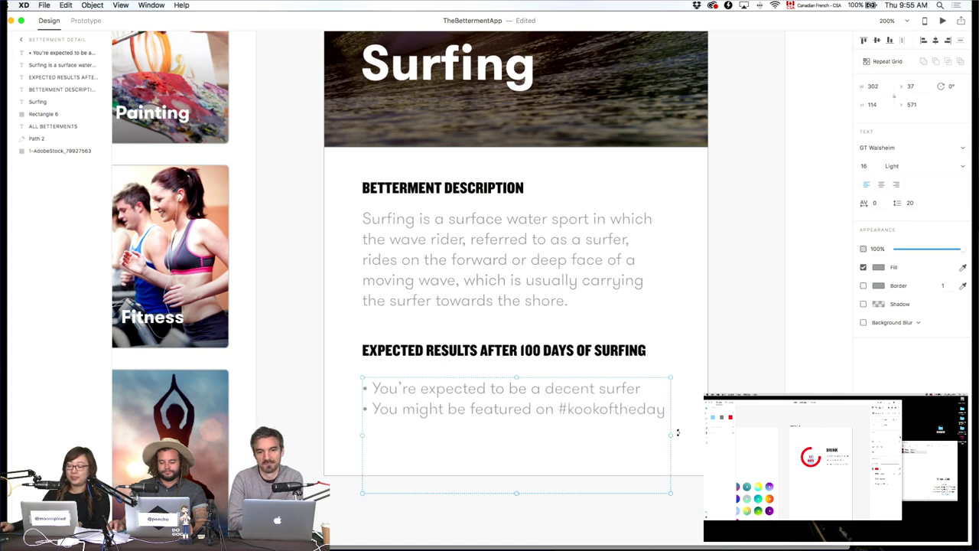
pyautogui.doubleClick(608, 409)
pyautogui.click(566, 409)
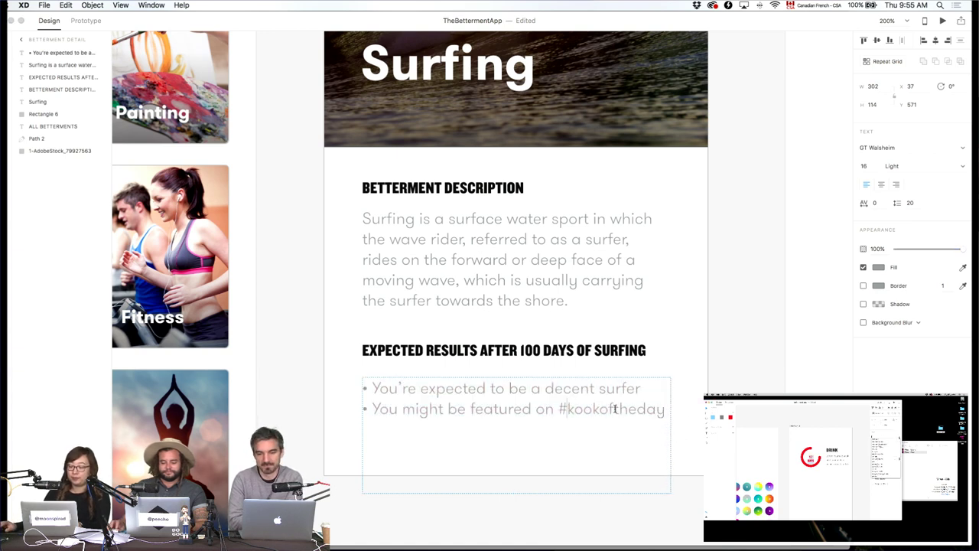
pyautogui.press('BackSpace')
pyautogui.write('@')
pyautogui.click(716, 388)
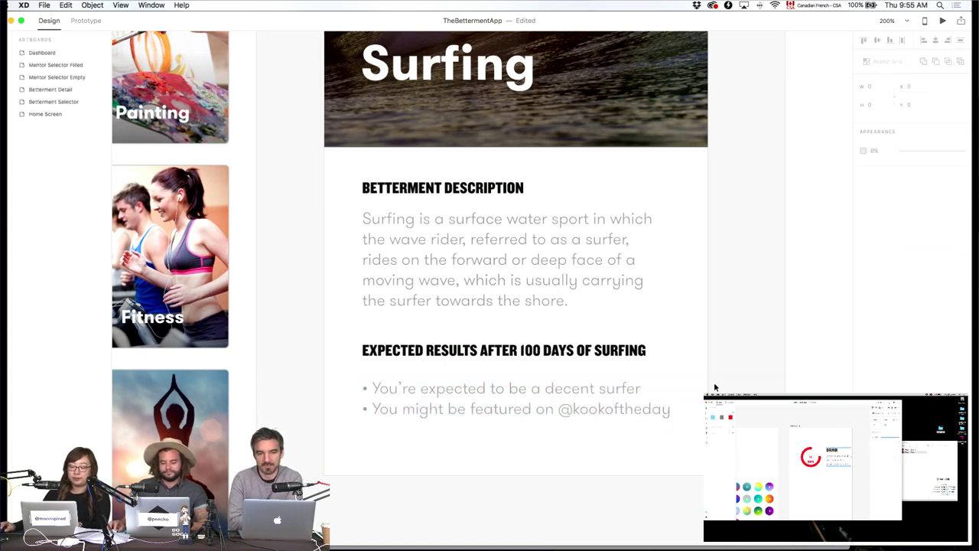
# Lengthen the Betterment Detail artboard by dragging its bottom edge down.
pyautogui.press('super+minus')
pyautogui.press('super+minus')
pyautogui.press('super+minus')
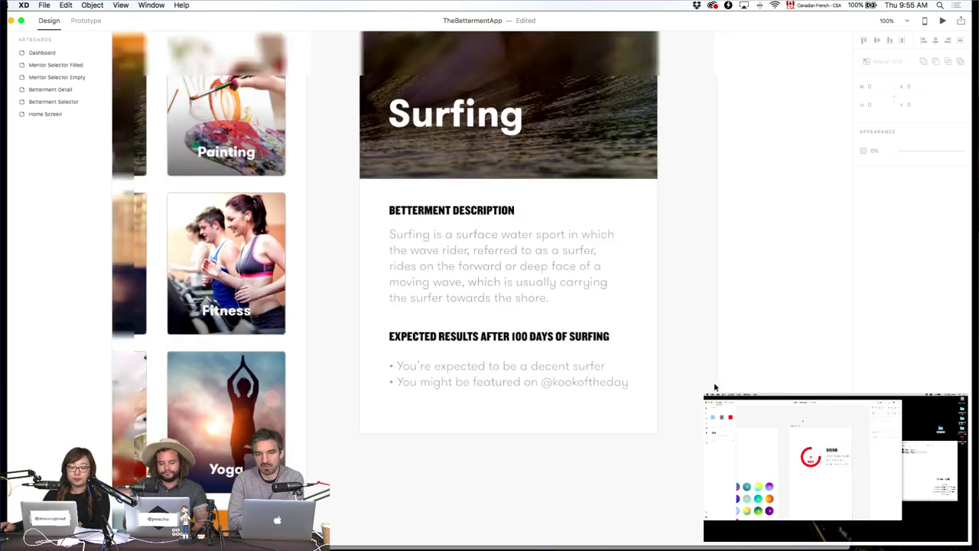
pyautogui.click(441, 98)
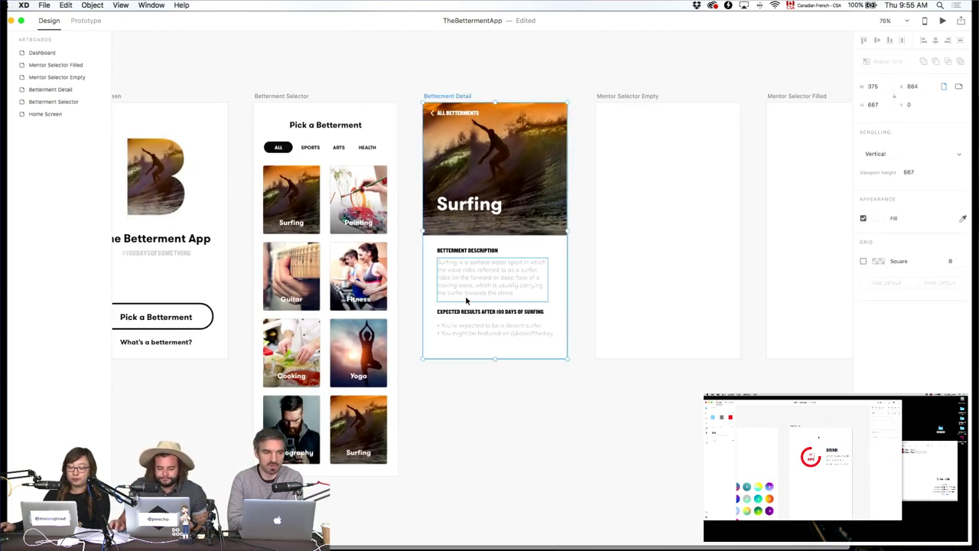
pyautogui.moveTo(495, 357); pyautogui.dragTo(495, 389)
# Select the headings, description and bullet text and nudge them up toward the header image.
pyautogui.click(526, 419)
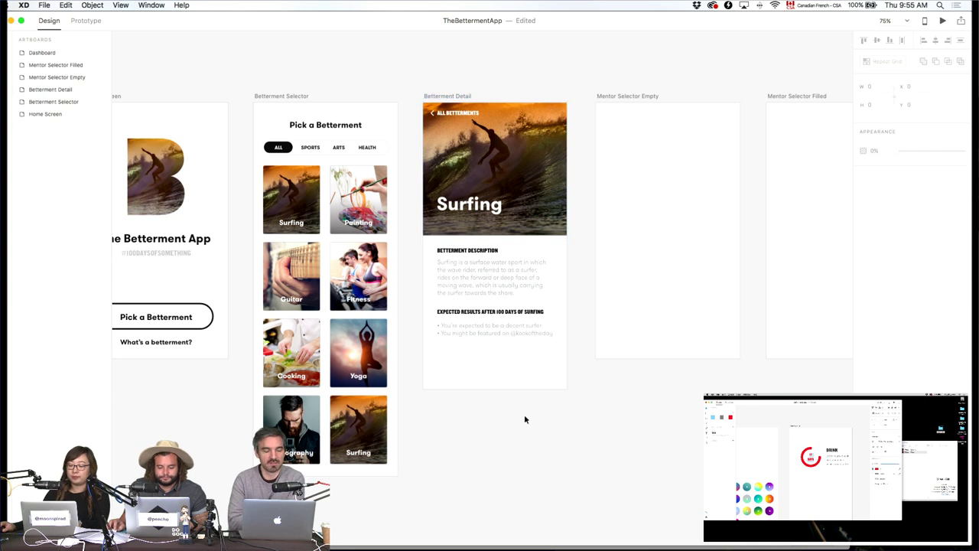
pyautogui.click(482, 329)
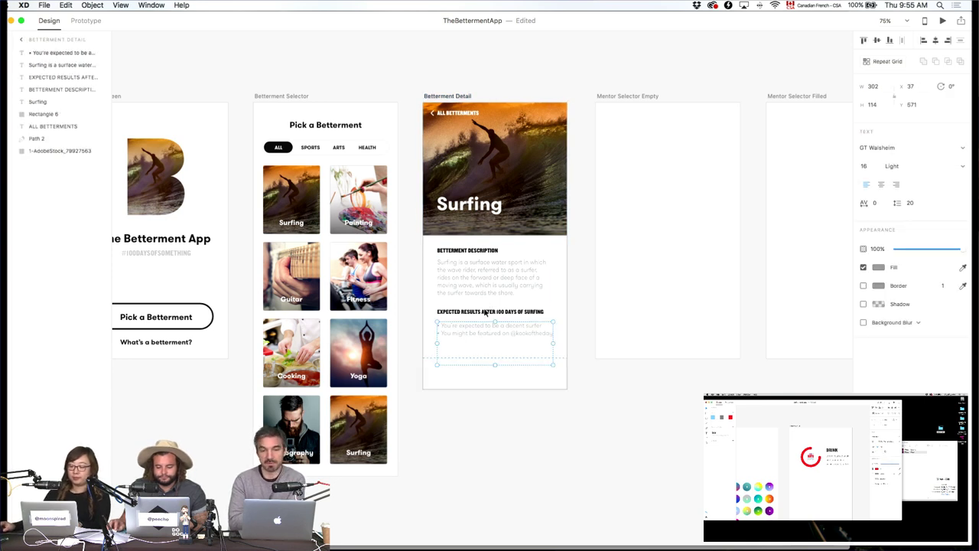
pyautogui.keyDown('shift'); pyautogui.click(489, 311); pyautogui.keyUp('shift')
pyautogui.keyDown('shift'); pyautogui.click(486, 277); pyautogui.keyUp('shift')
pyautogui.keyDown('shift'); pyautogui.click(481, 251); pyautogui.keyUp('shift')
pyautogui.moveTo(482, 256); pyautogui.dragTo(481, 256)
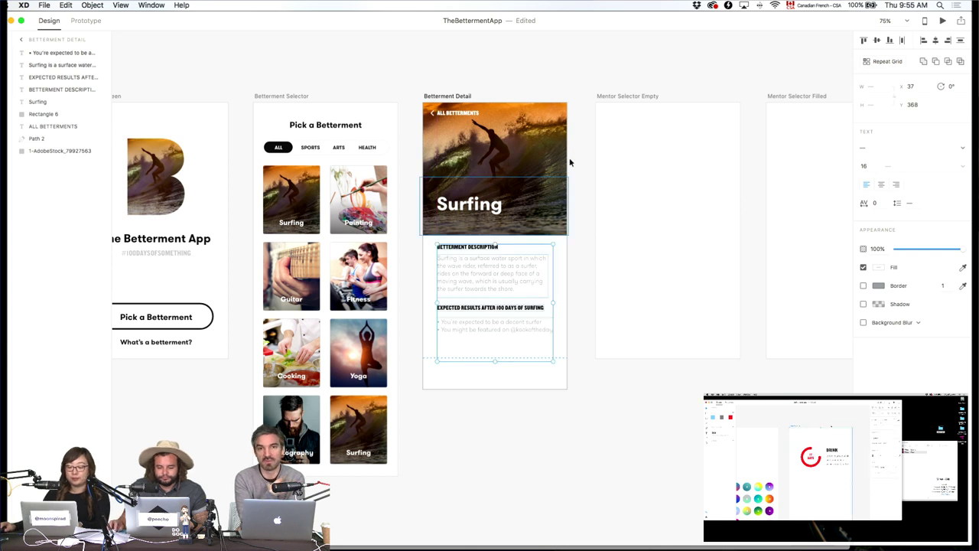
pyautogui.click(521, 166)
pyautogui.moveTo(521, 165); pyautogui.dragTo(521, 156)
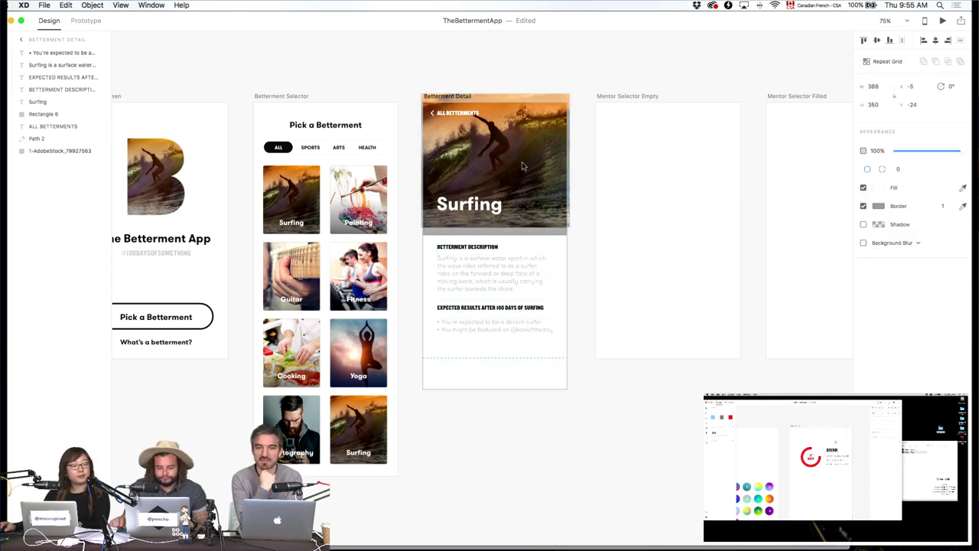
pyautogui.press('super+z')
pyautogui.click(541, 226)
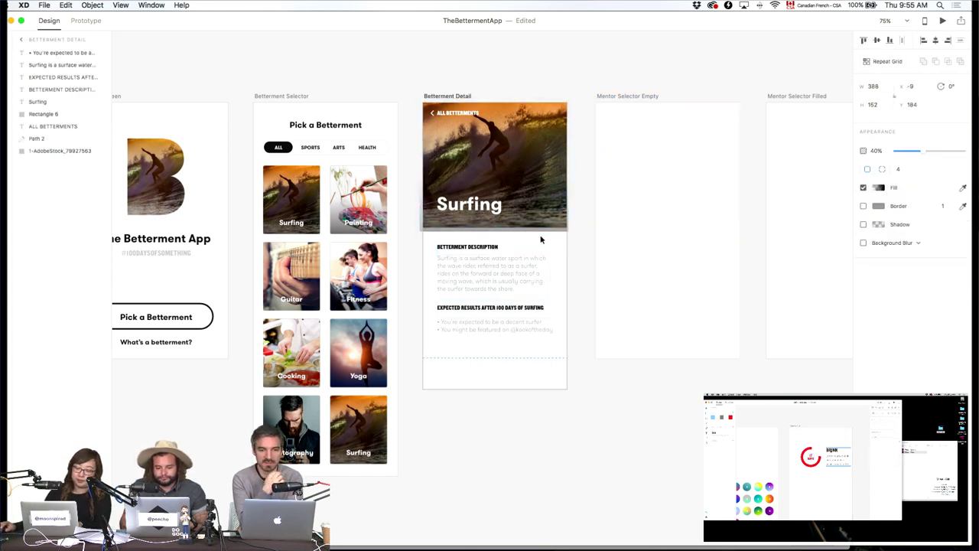
pyautogui.click(481, 312)
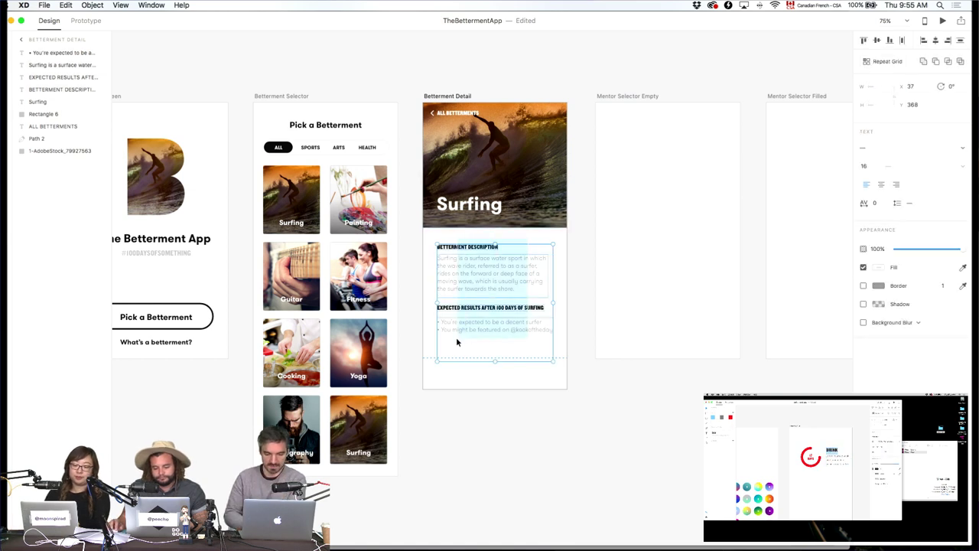
pyautogui.press('Up')
pyautogui.press('Up')
pyautogui.press('Up')
pyautogui.press('Up')
pyautogui.press('Up')
pyautogui.press('Up')
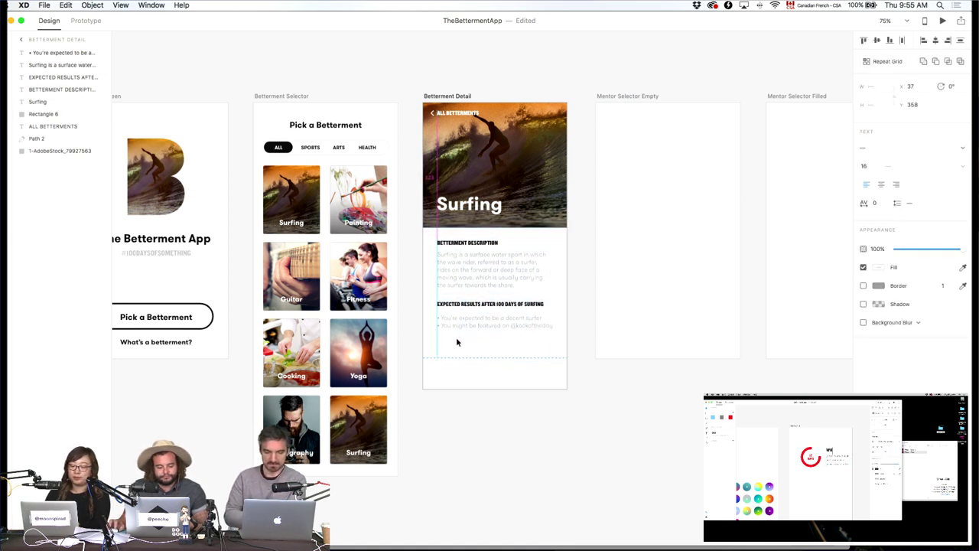
pyautogui.press('shift+super+y')
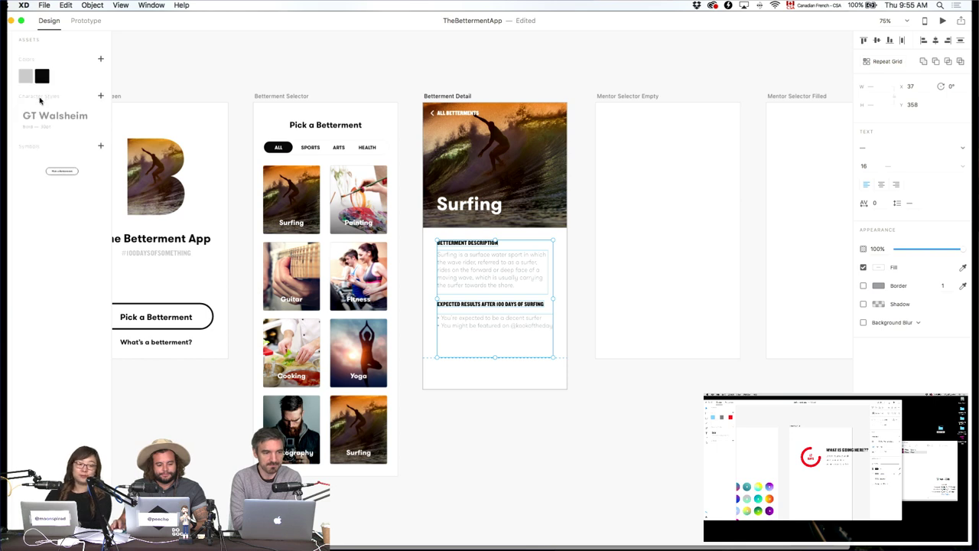
# Place the Pick a Betterment button from Assets below the expected results on the detail screen.
pyautogui.moveTo(61, 171); pyautogui.dragTo(518, 381)
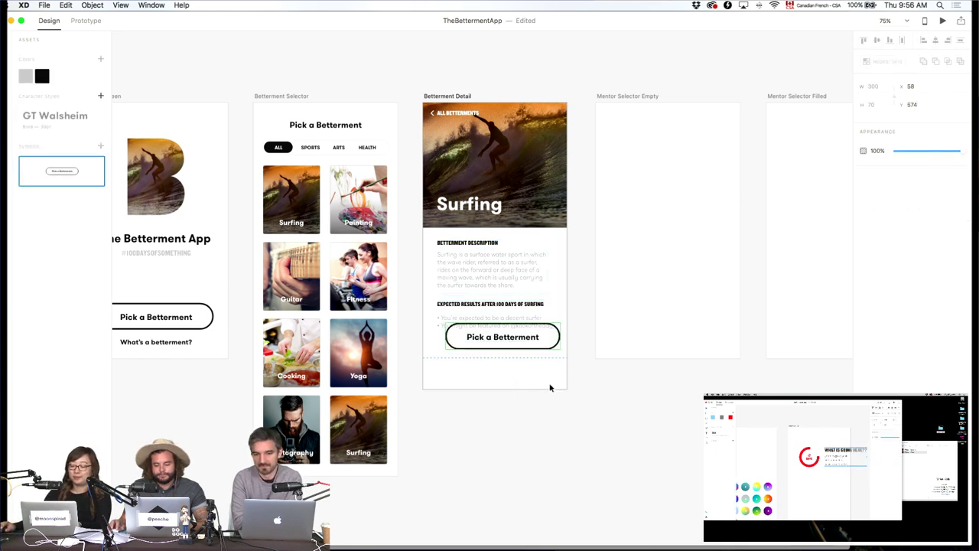
pyautogui.moveTo(557, 340); pyautogui.dragTo(552, 358)
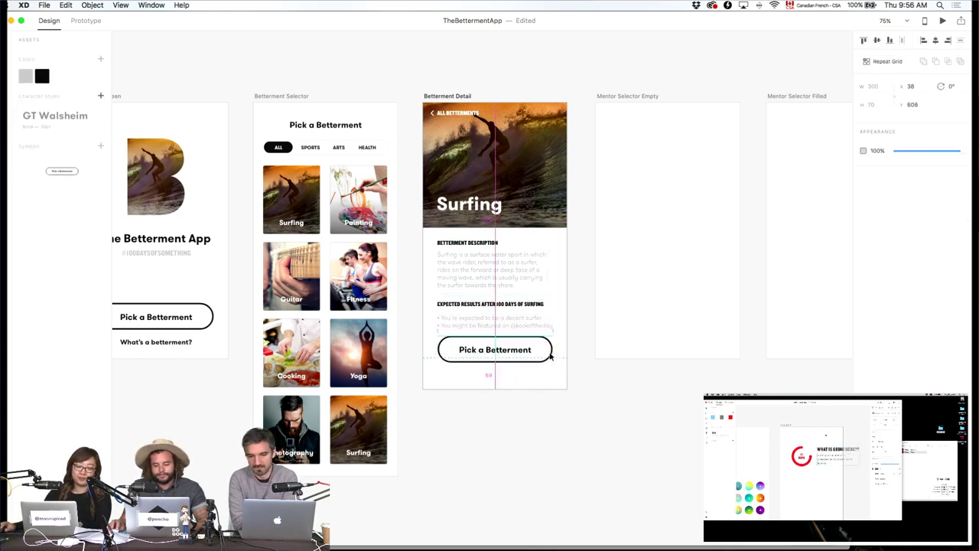
pyautogui.press('Escape')
pyautogui.press('super+equal')
pyautogui.press('super+equal')
pyautogui.press('super+equal')
# Relabel the button 'Select Betterment' and move it down slightly.
pyautogui.click(497, 427)
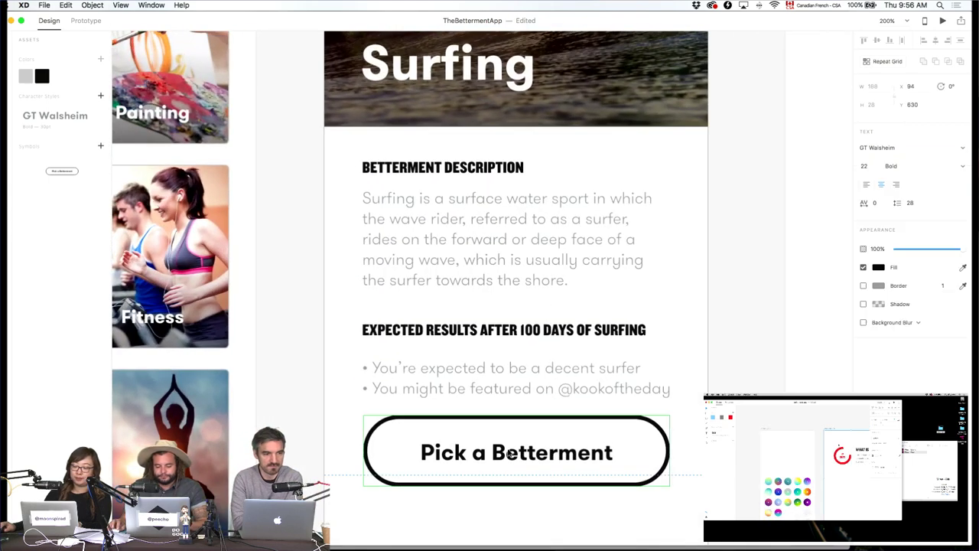
pyautogui.doubleClick(505, 451)
pyautogui.write('Select')
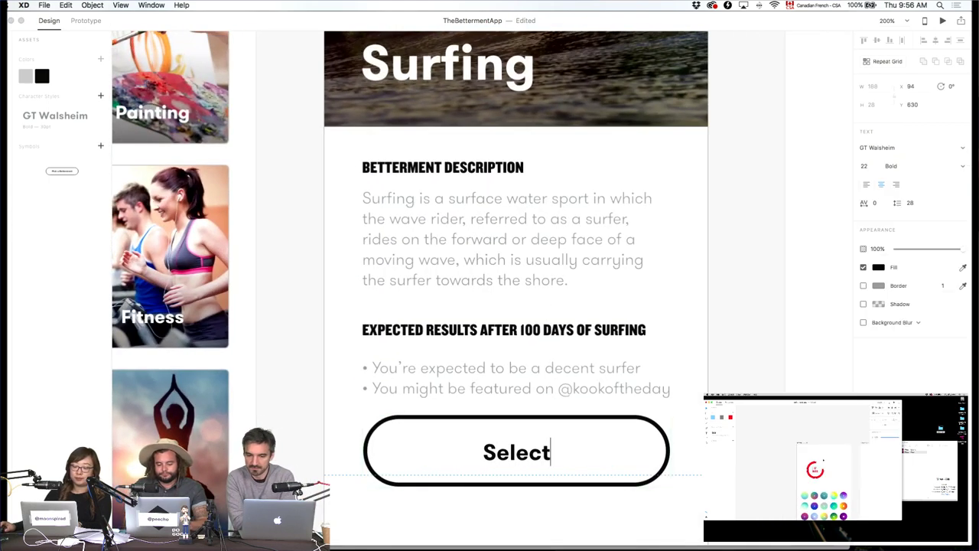
pyautogui.write(' Betterment')
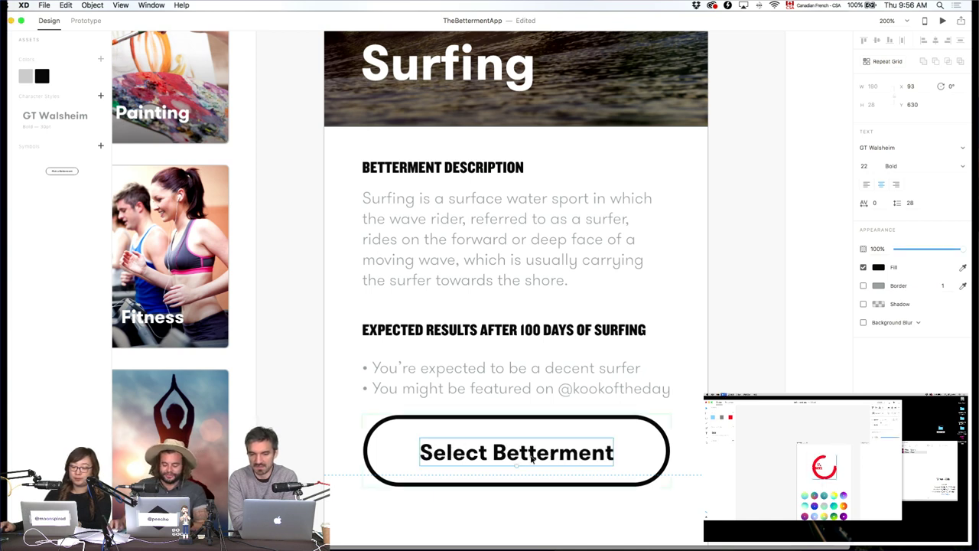
pyautogui.press('Escape')
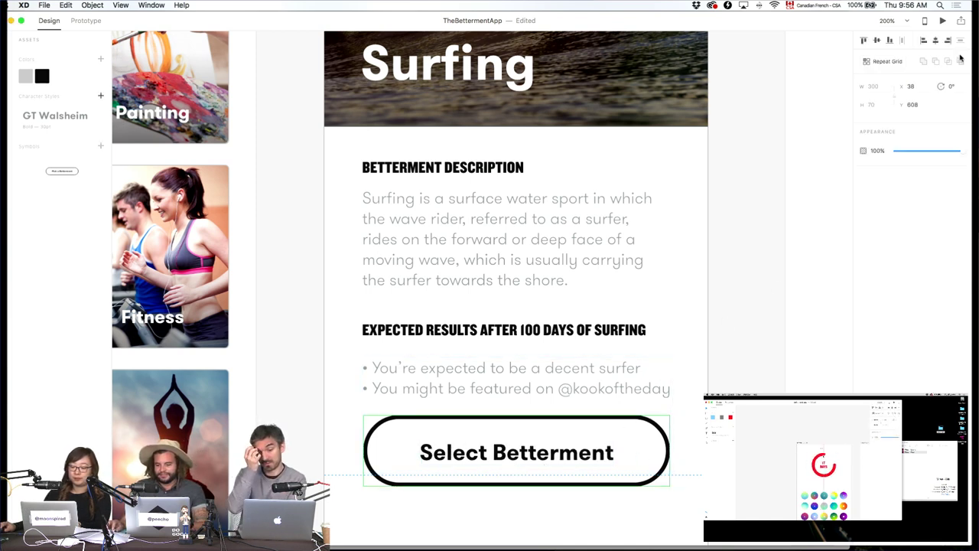
pyautogui.click(765, 376)
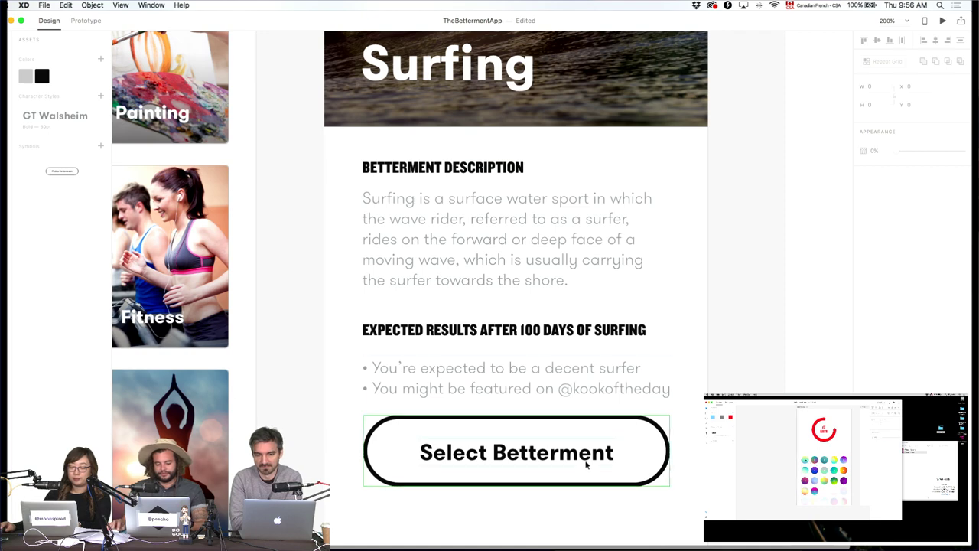
pyautogui.moveTo(645, 465); pyautogui.dragTo(625, 486)
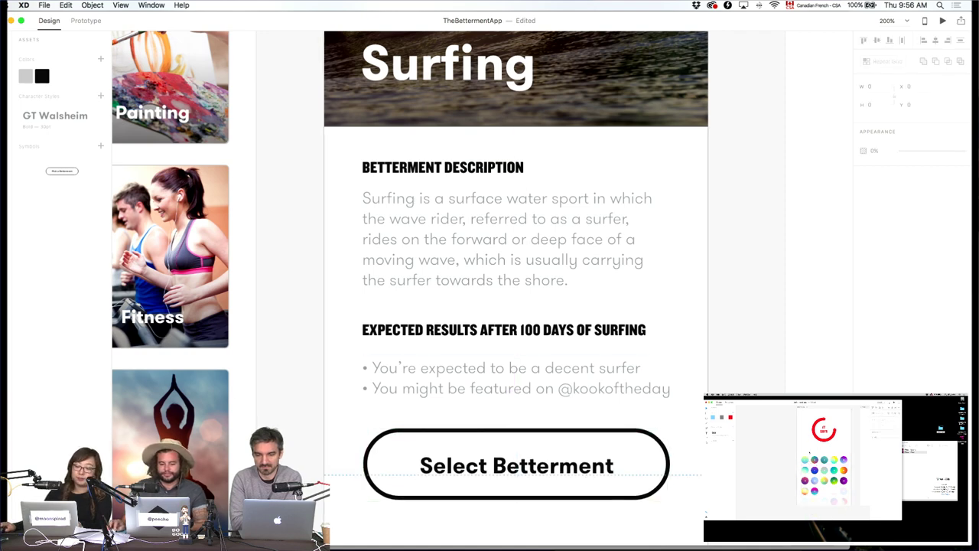
pyautogui.click(746, 230)
pyautogui.press('super+1')
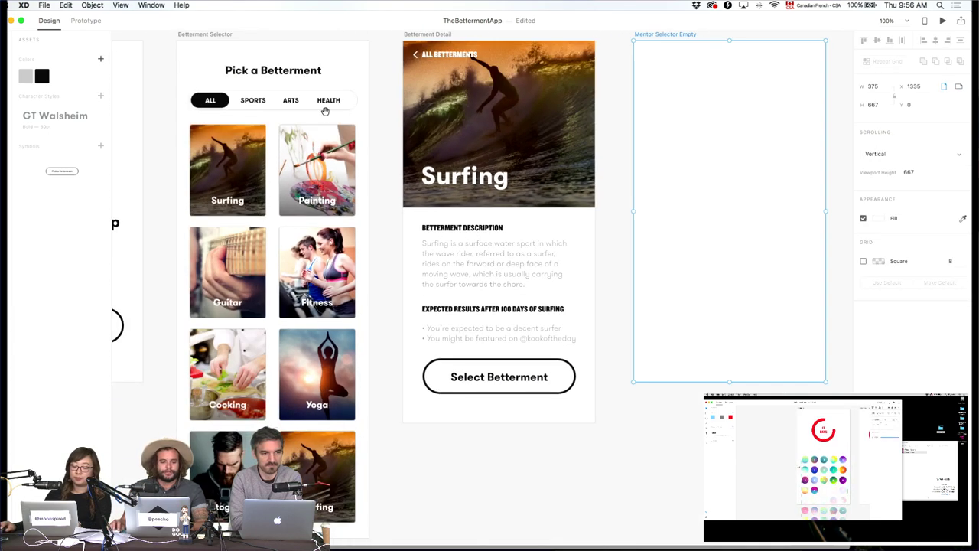
# Save the Betterment app document.
pyautogui.hscroll(-10, 382, 115)
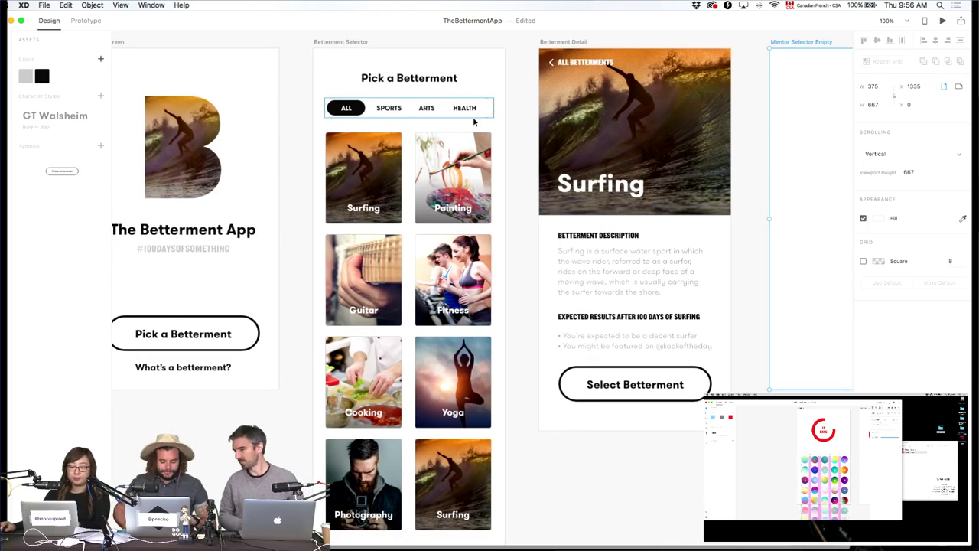
pyautogui.press('super+s')
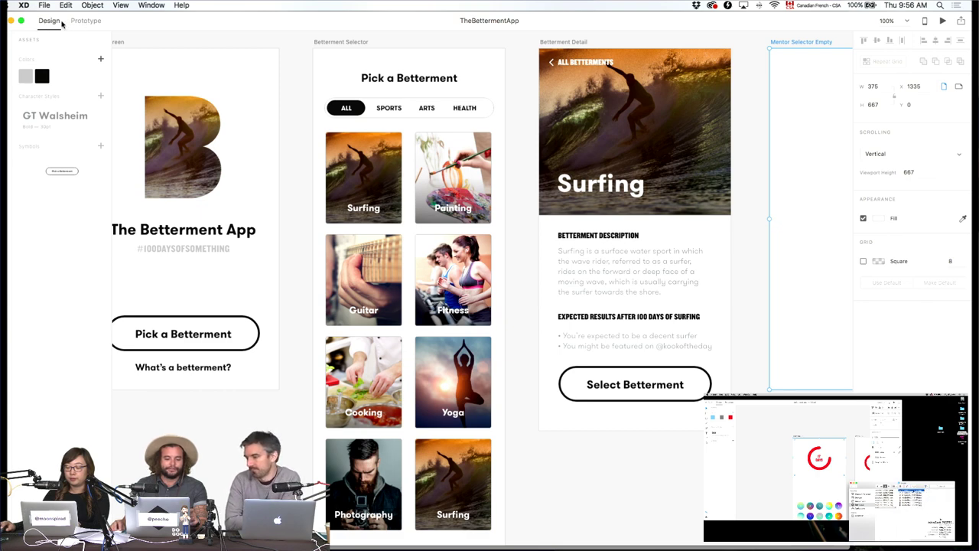
# Switch to Prototype mode and set the canvas zoom back to 100%.
pyautogui.click(87, 23)
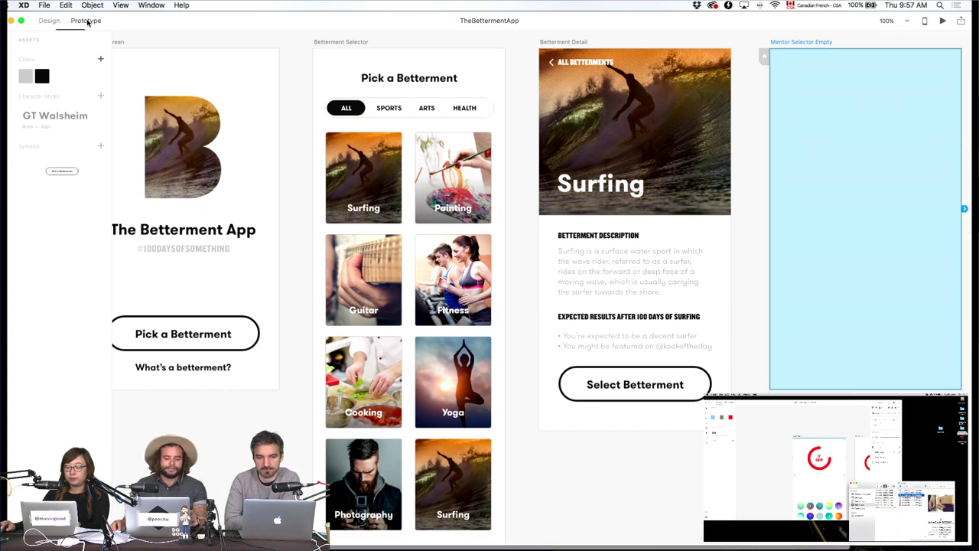
pyautogui.click(212, 44)
pyautogui.hscroll(-3, 212, 44)
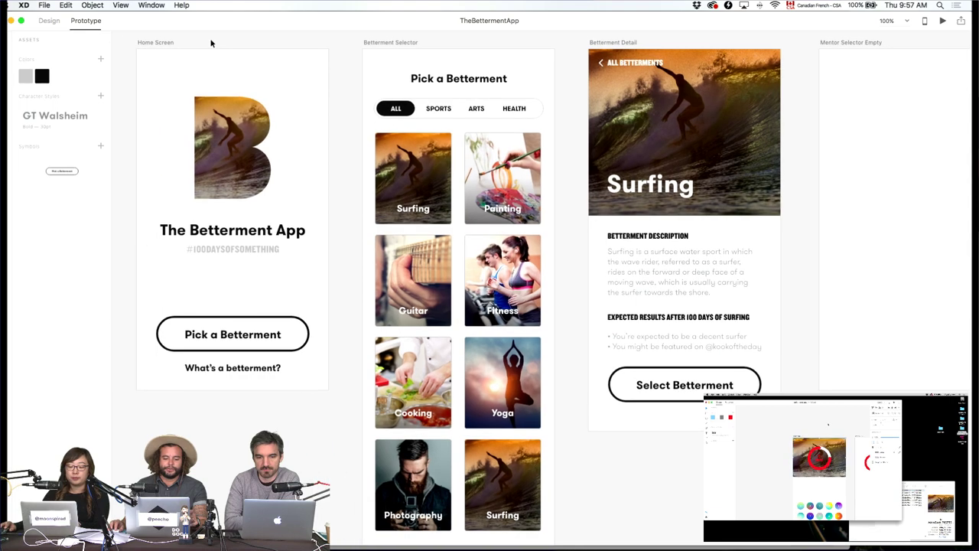
pyautogui.press('super+equal')
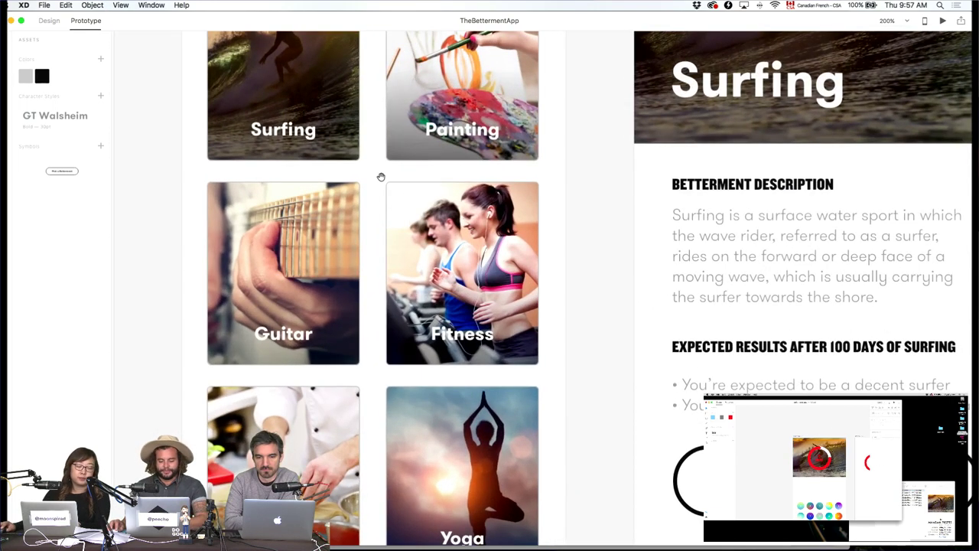
pyautogui.press('super+minus')
pyautogui.hscroll(-4, 363, 293)
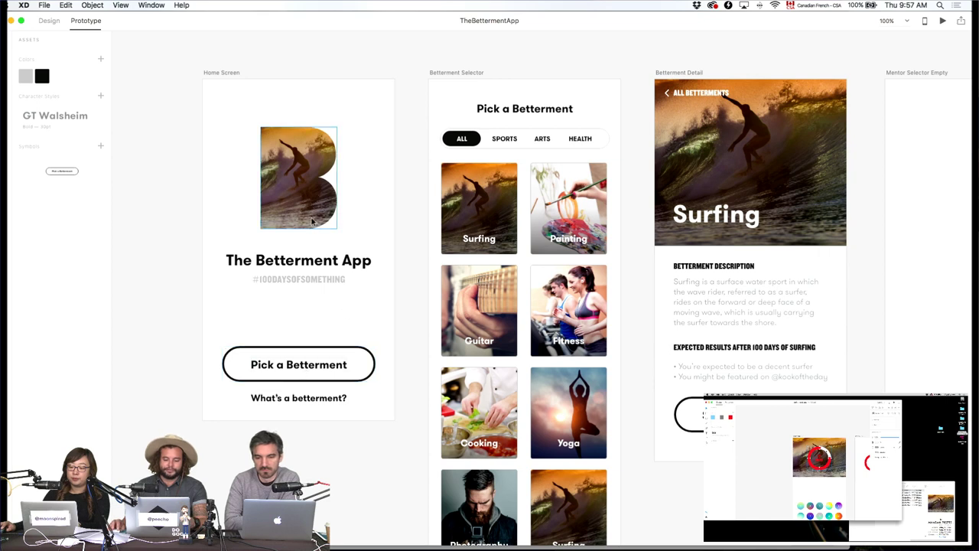
# Link the home screen's Pick a Betterment button to Betterment Selector with a Push Up transition.
pyautogui.click(367, 356)
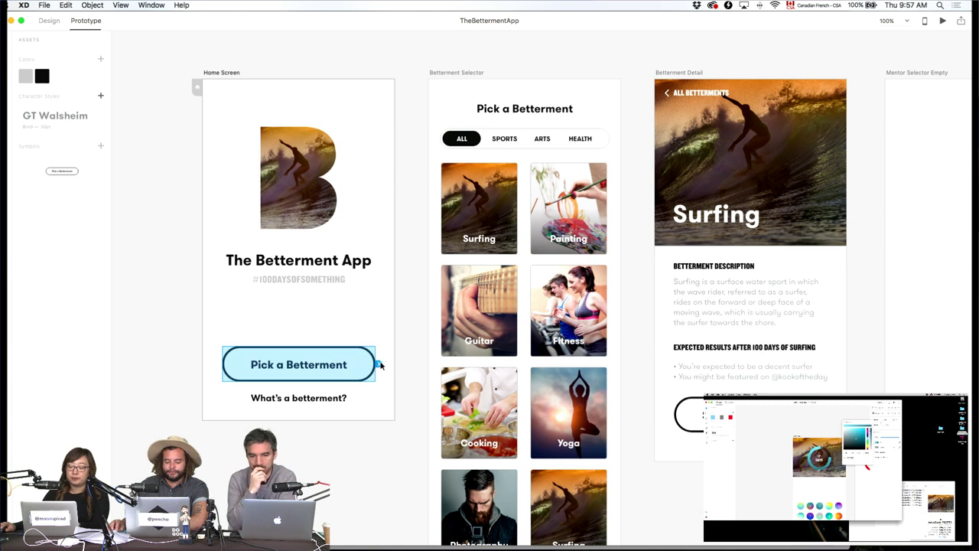
pyautogui.moveTo(377, 366); pyautogui.dragTo(444, 405)
pyautogui.moveTo(570, 484); pyautogui.dragTo(589, 284)
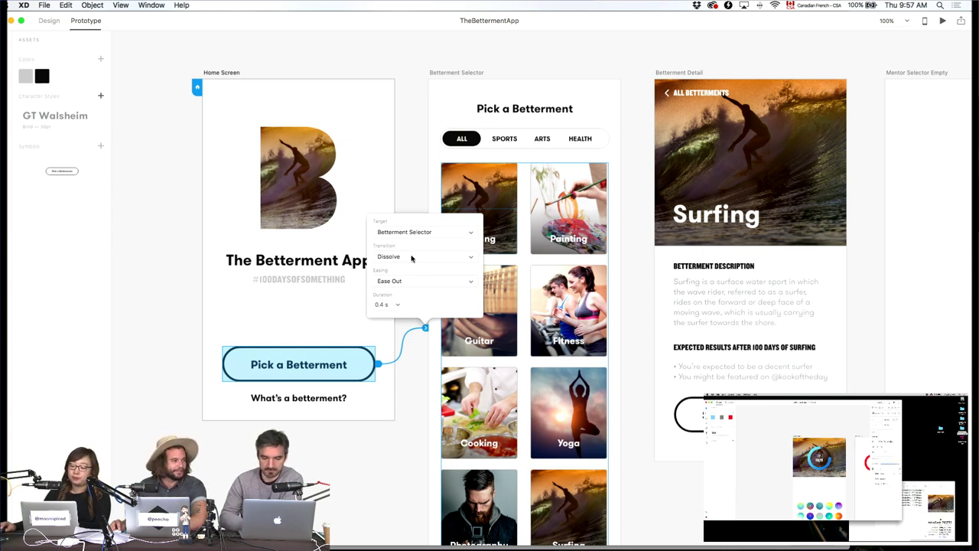
pyautogui.click(411, 257)
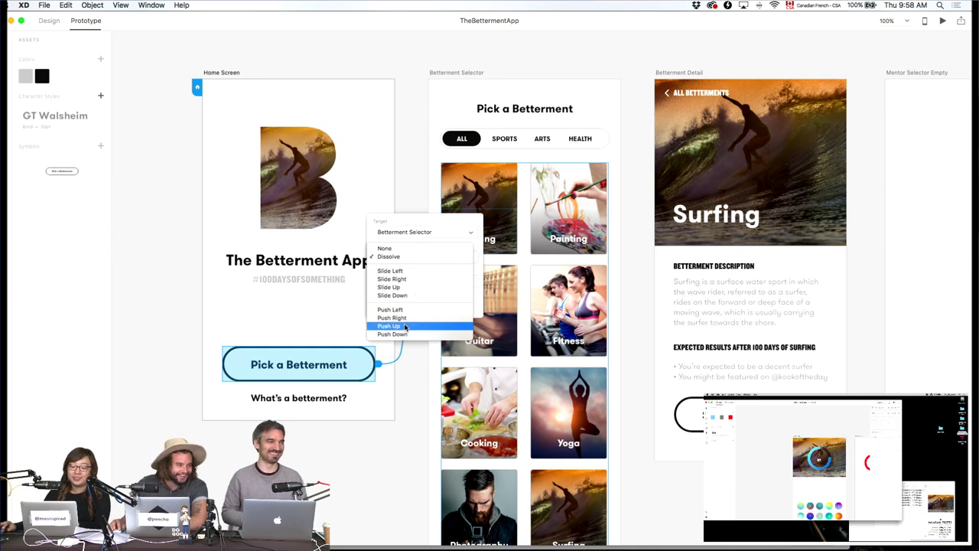
pyautogui.click(405, 326)
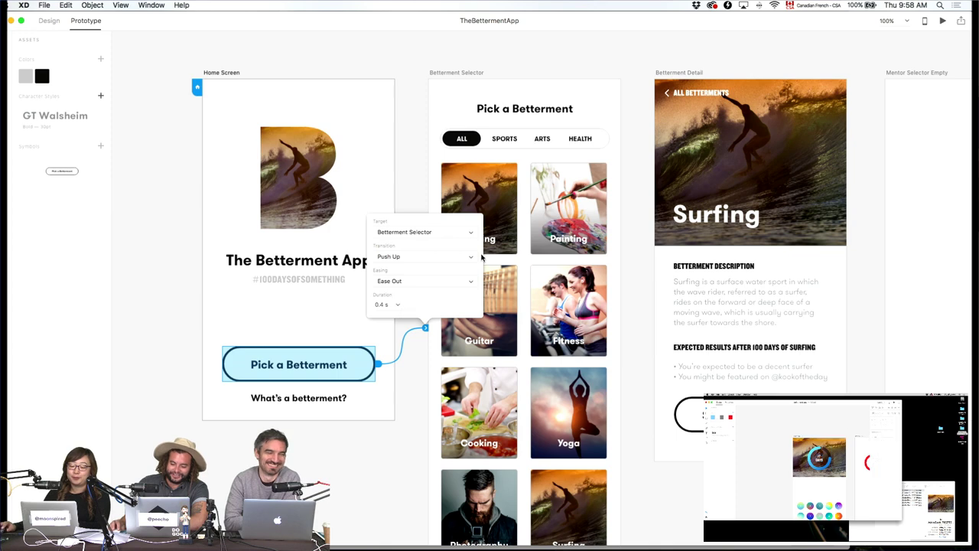
pyautogui.click(332, 41)
# Preview the Home Screen to confirm Pick a Betterment opens the selector, then reopen its link.
pyautogui.click(236, 74)
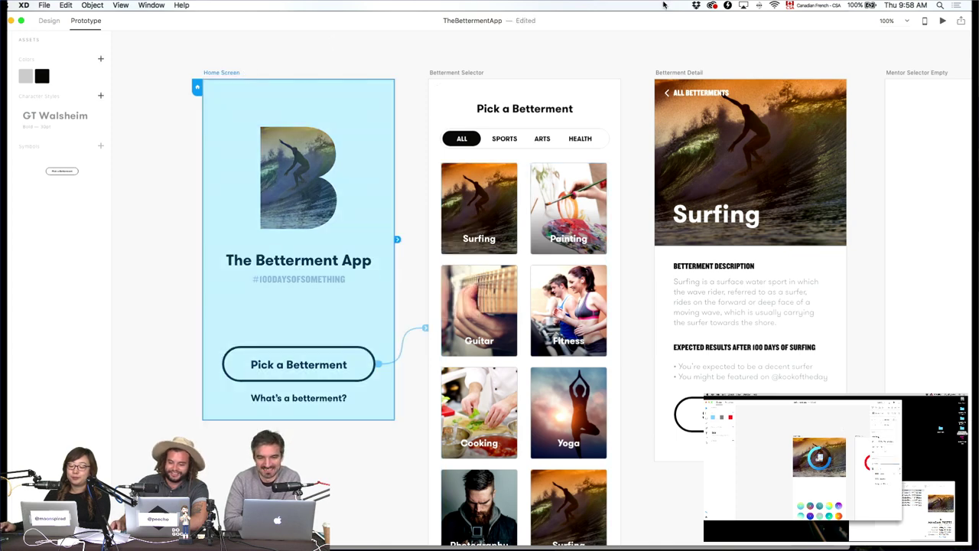
pyautogui.click(944, 21)
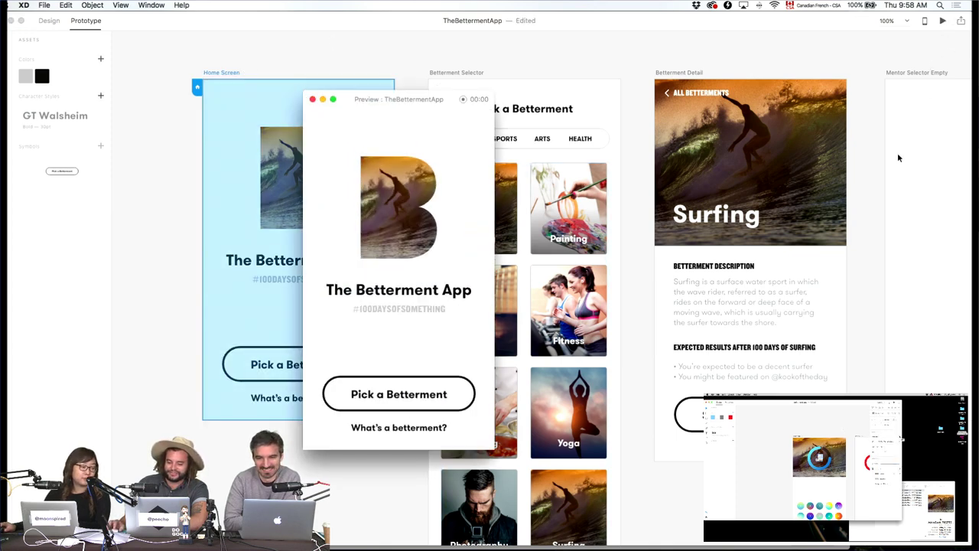
pyautogui.click(409, 395)
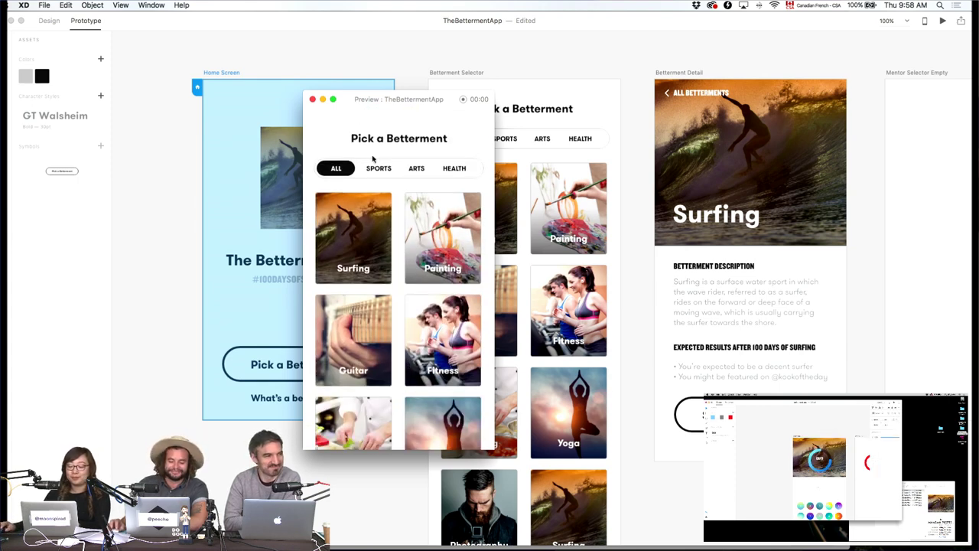
pyautogui.click(313, 100)
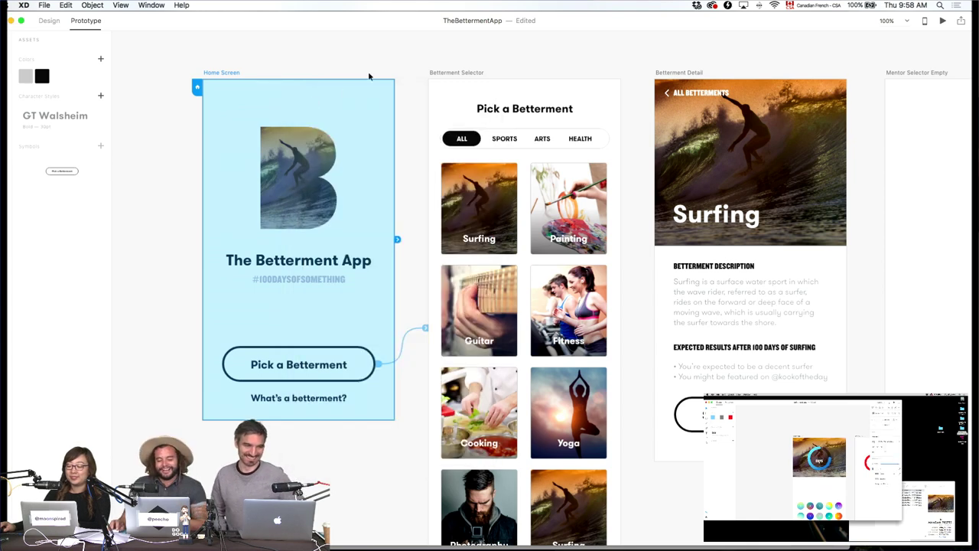
pyautogui.moveTo(426, 328); pyautogui.dragTo(426, 328)
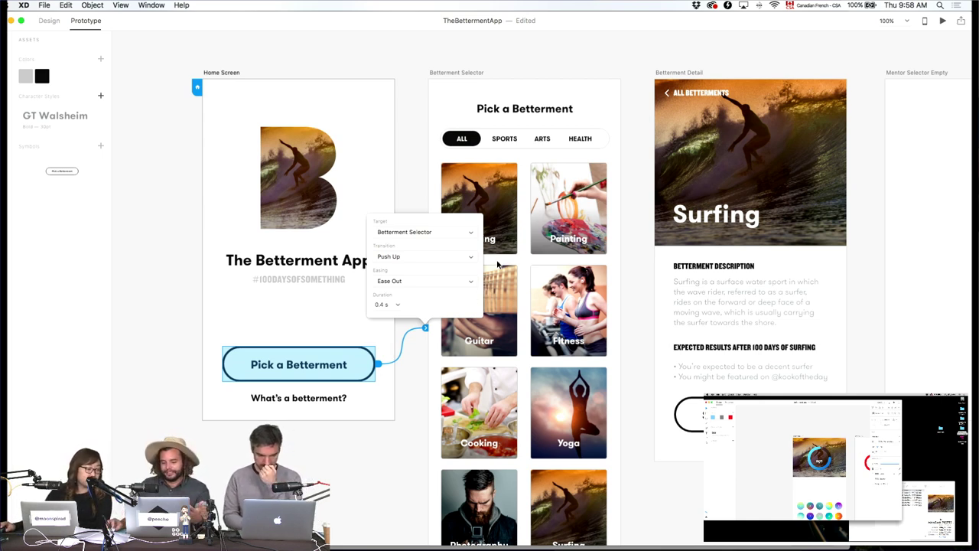
# Link the Surfing tile on Betterment Selector to the Betterment Detail screen.
pyautogui.click(379, 59)
pyautogui.hscroll(5, 413, 114)
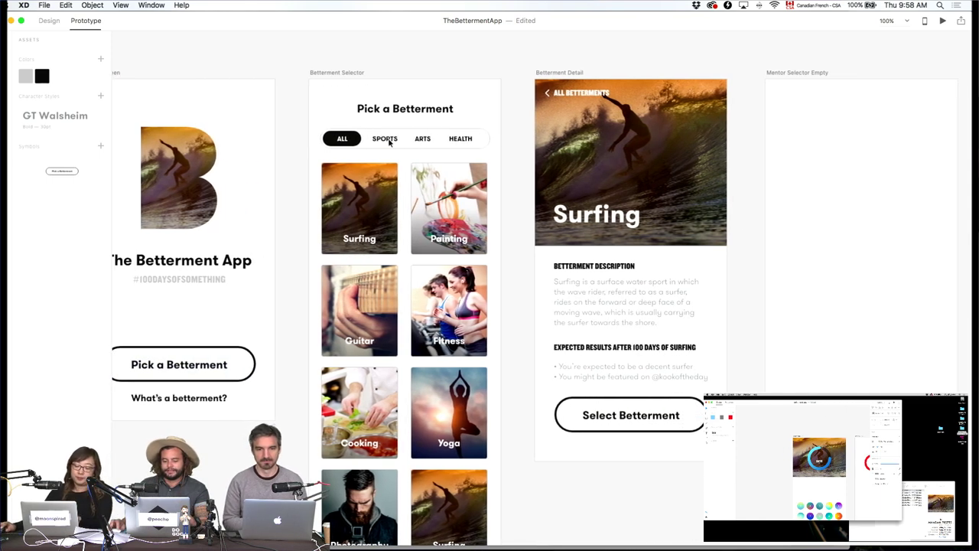
pyautogui.click(344, 176)
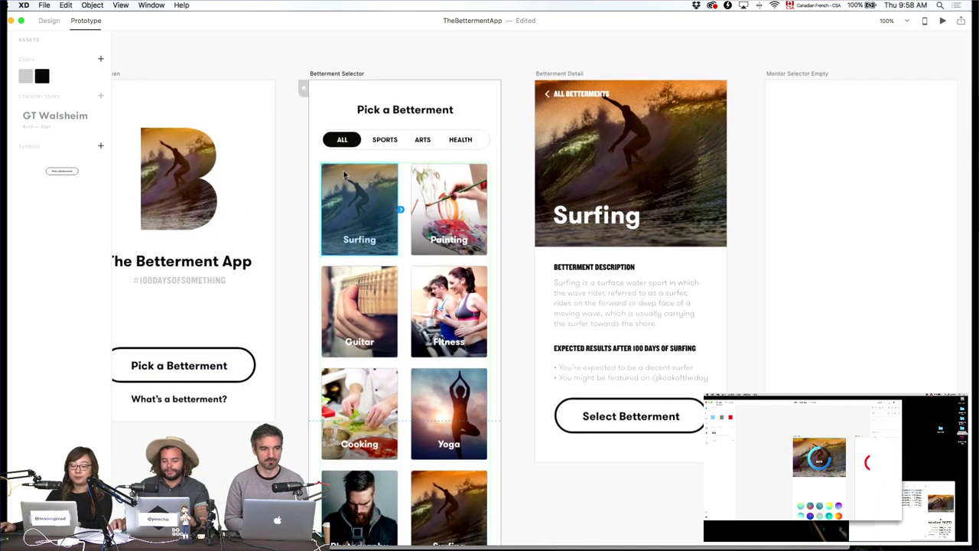
pyautogui.scroll(-1, 442, 237)
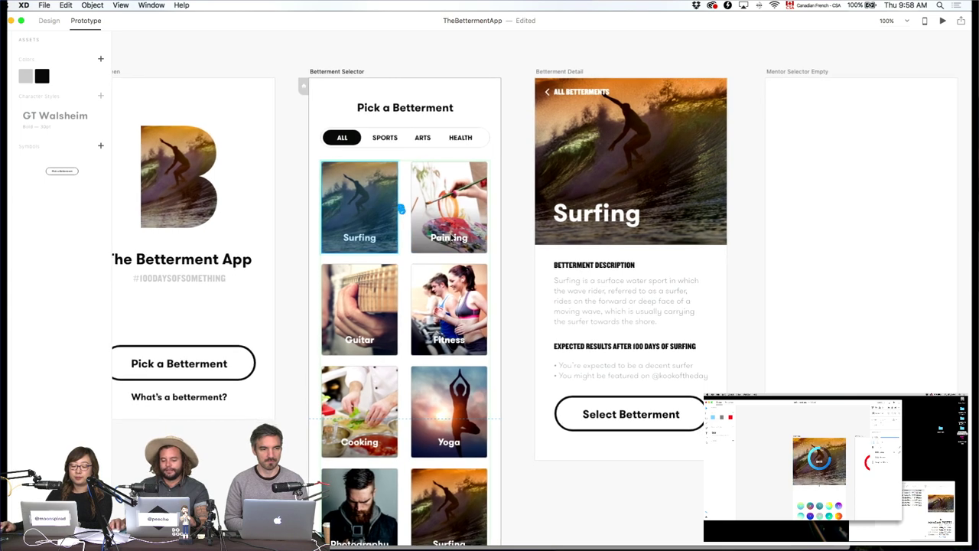
pyautogui.moveTo(401, 209); pyautogui.dragTo(566, 269)
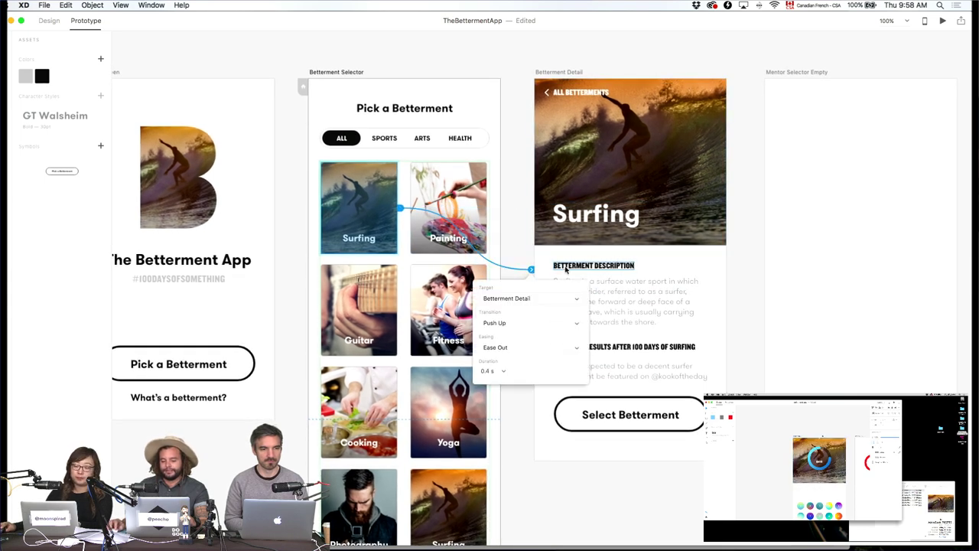
# Preview the prototype to confirm tapping Surfing opens Betterment Detail.
pyautogui.click(944, 21)
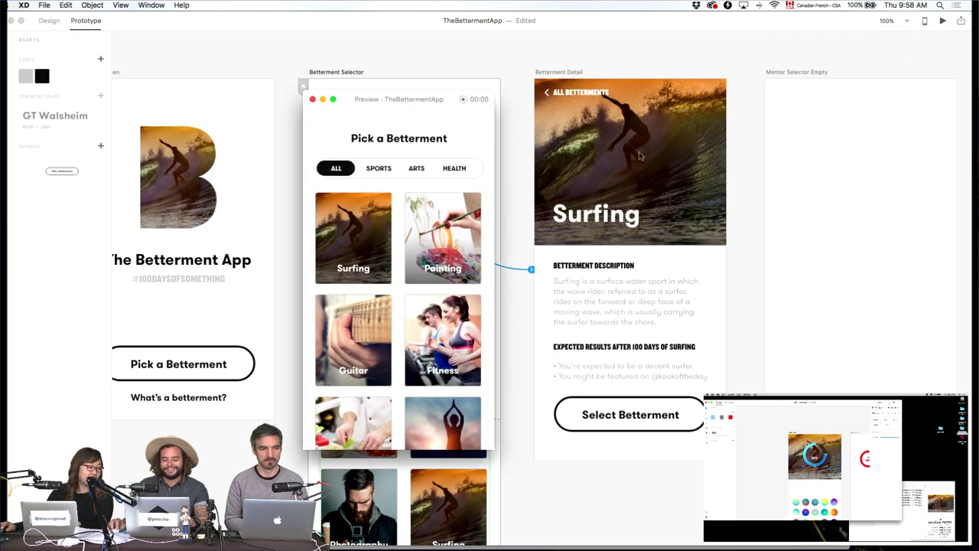
pyautogui.click(365, 227)
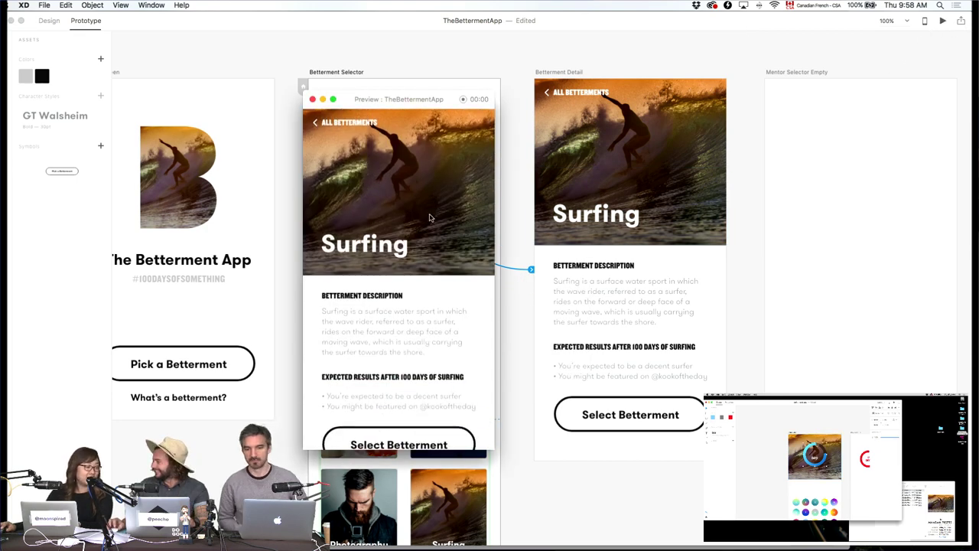
pyautogui.click(313, 101)
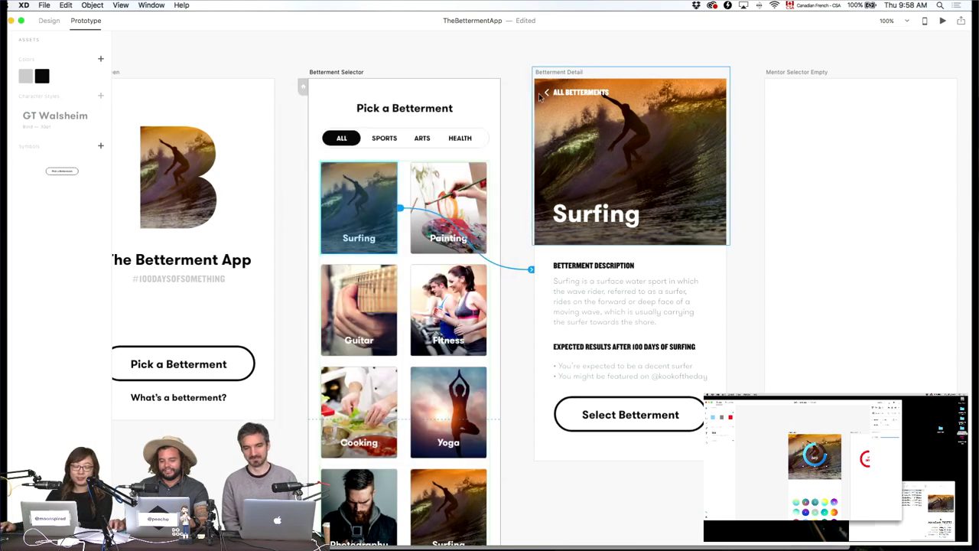
pyautogui.click(565, 94)
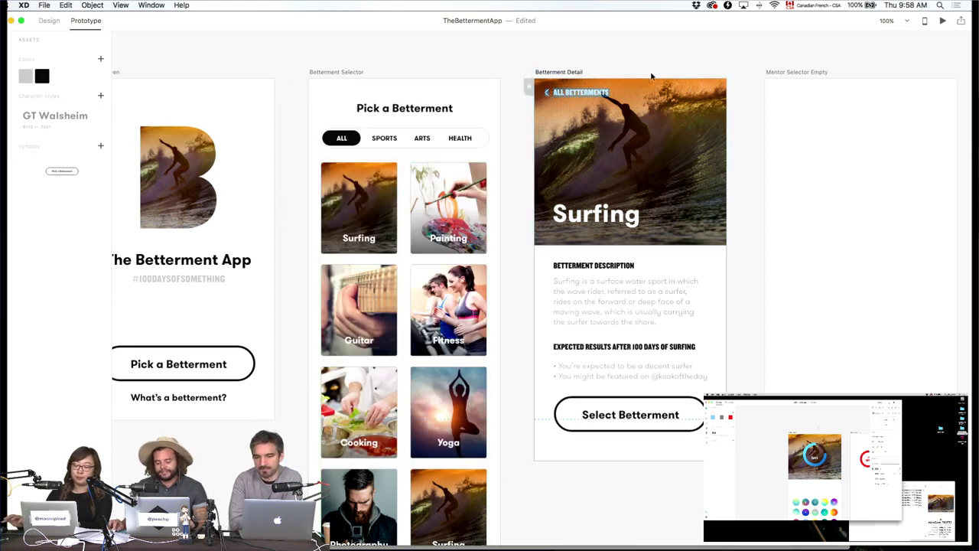
pyautogui.click(54, 22)
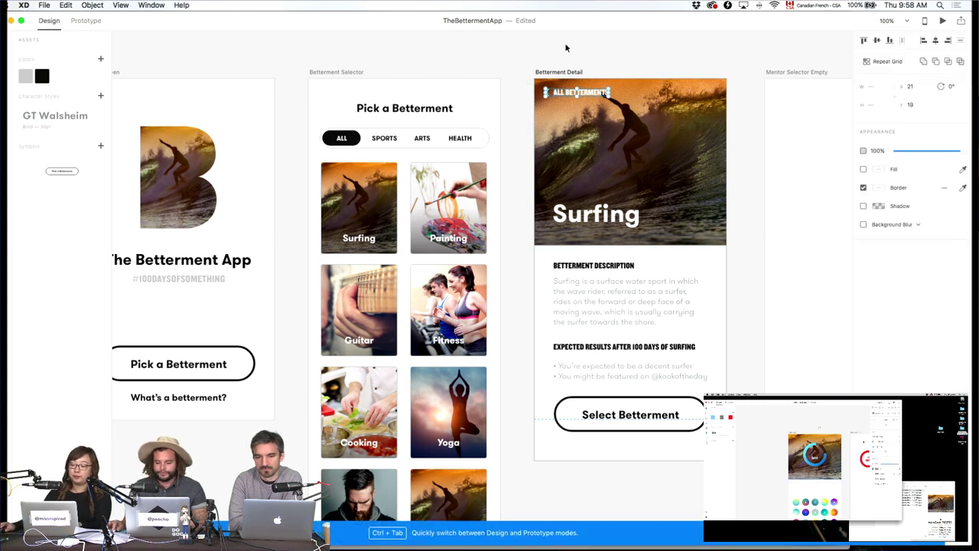
# Link the ALL BETTERMENTS back link to Betterment Selector with Slide Left and preview it.
pyautogui.click(547, 93)
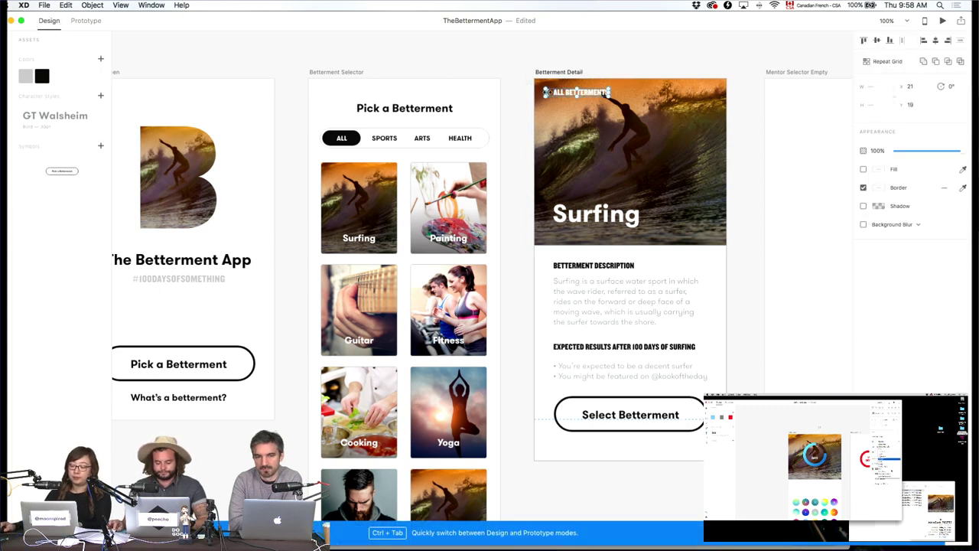
pyautogui.press('Escape')
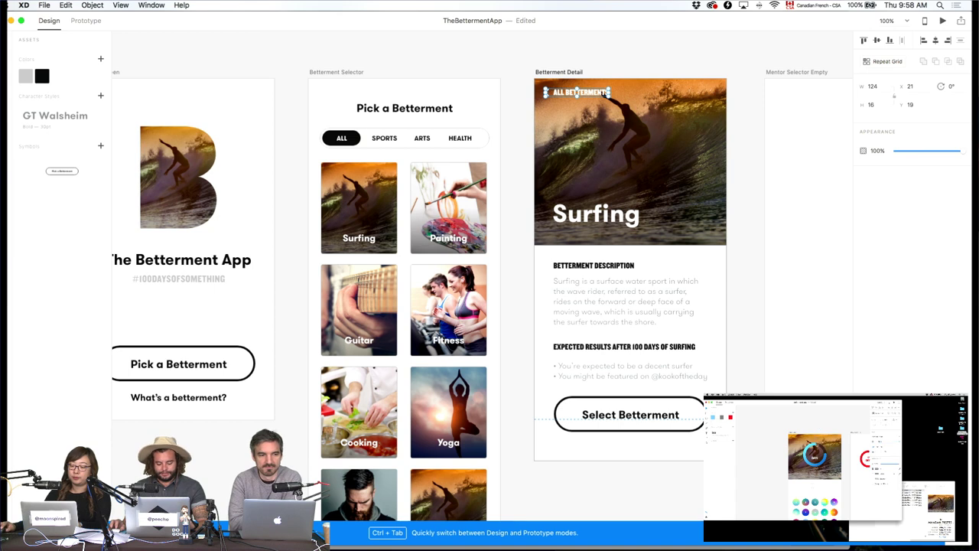
pyautogui.click(84, 20)
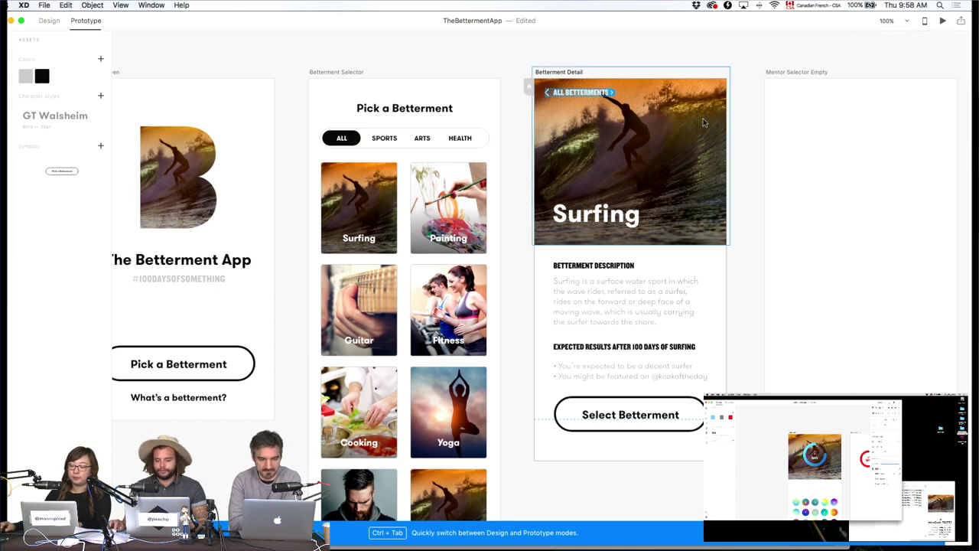
pyautogui.moveTo(612, 93); pyautogui.dragTo(364, 136)
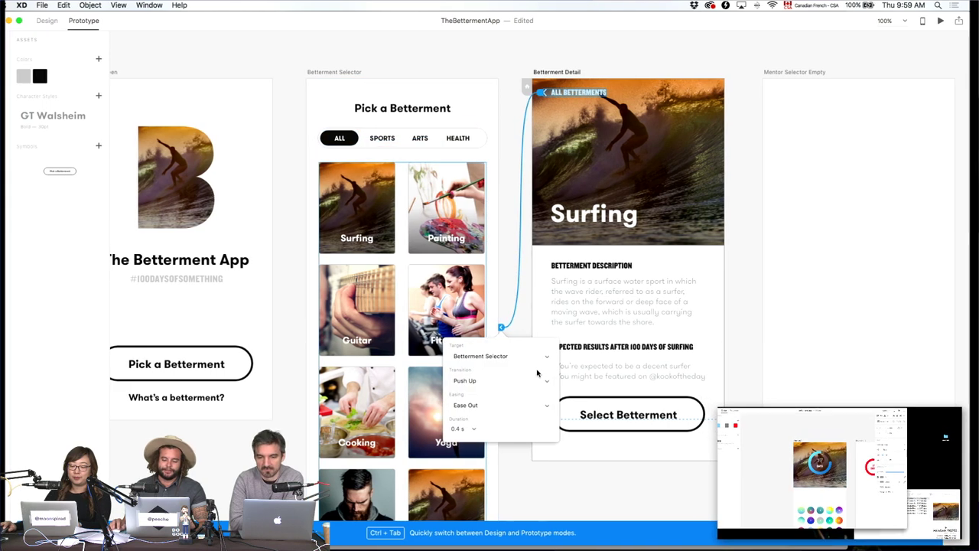
pyautogui.click(526, 380)
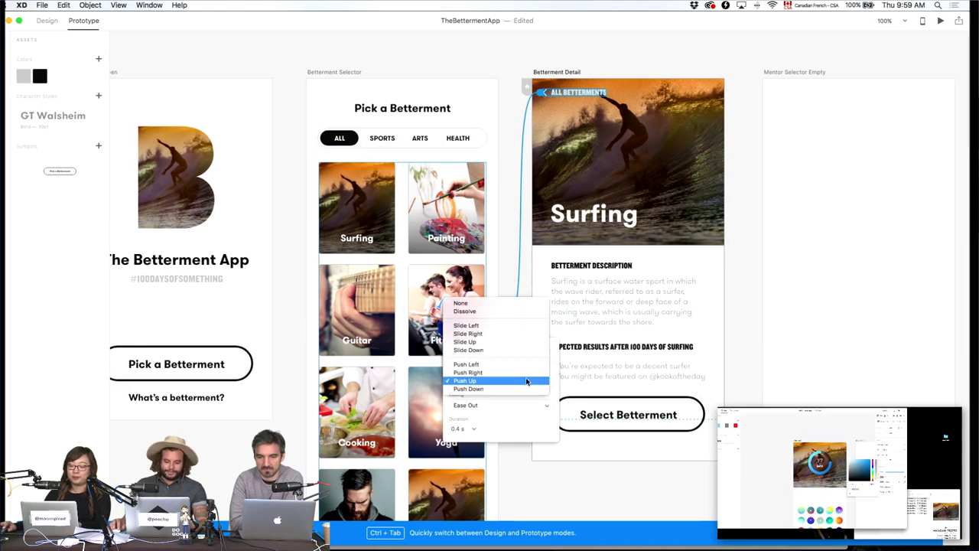
pyautogui.click(527, 326)
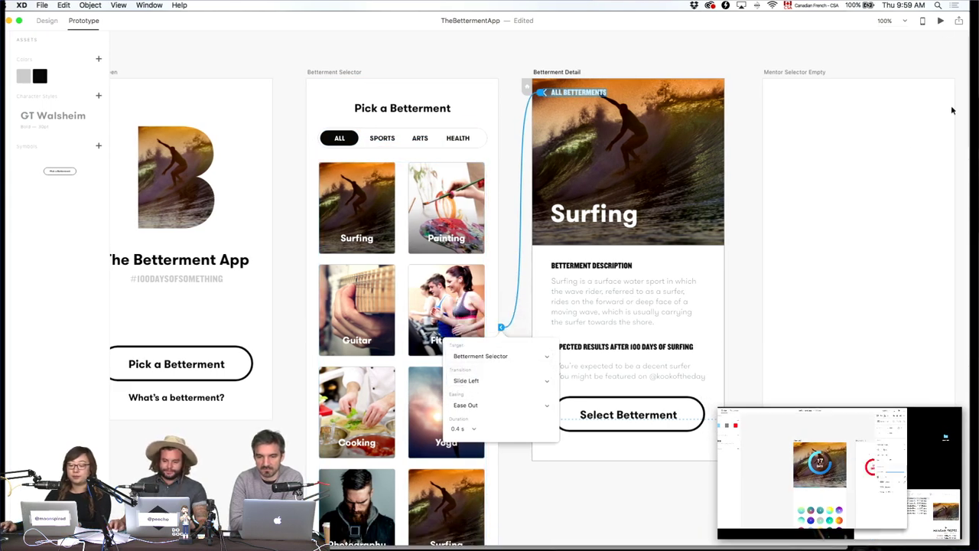
pyautogui.press('super+Return')
pyautogui.click(346, 124)
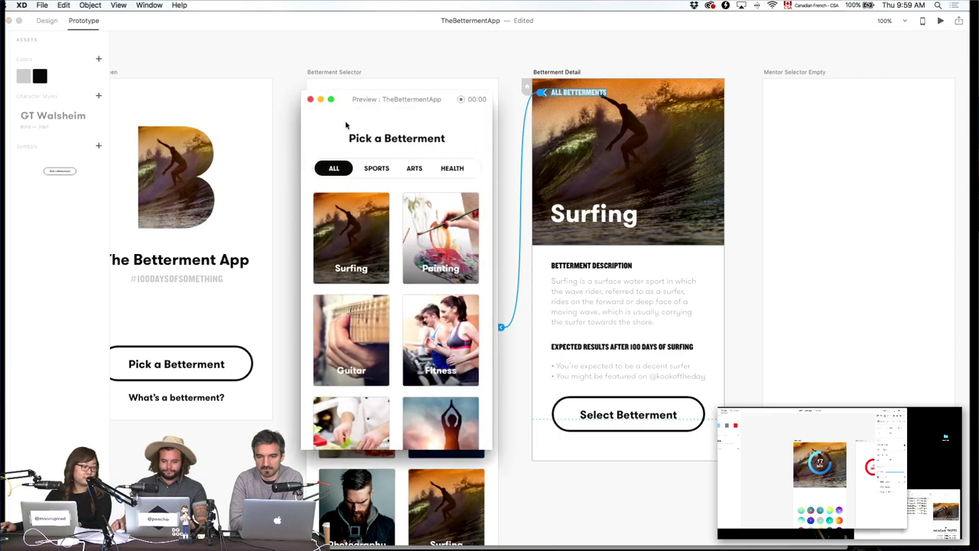
pyautogui.click(309, 99)
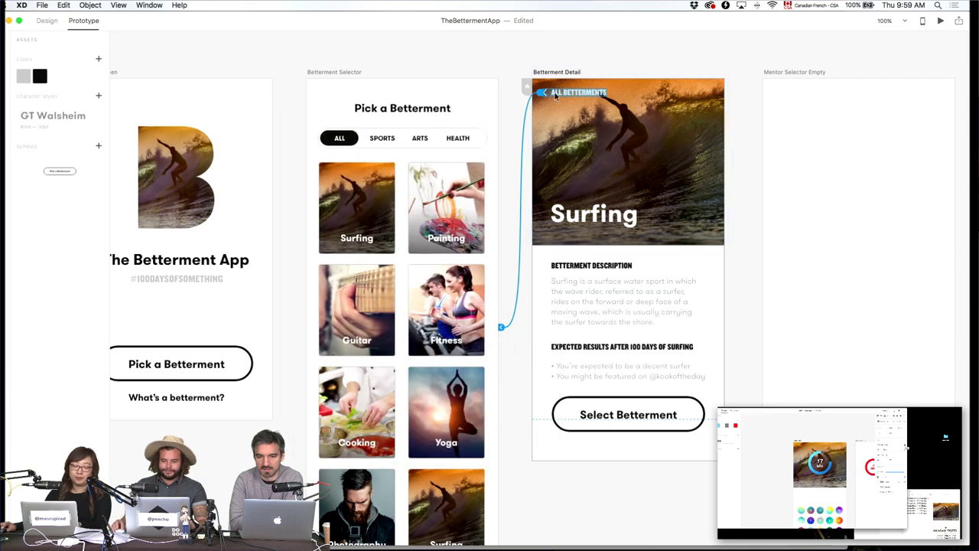
# Change the back link's transition to Slide Right and retest it in preview.
pyautogui.click(501, 328)
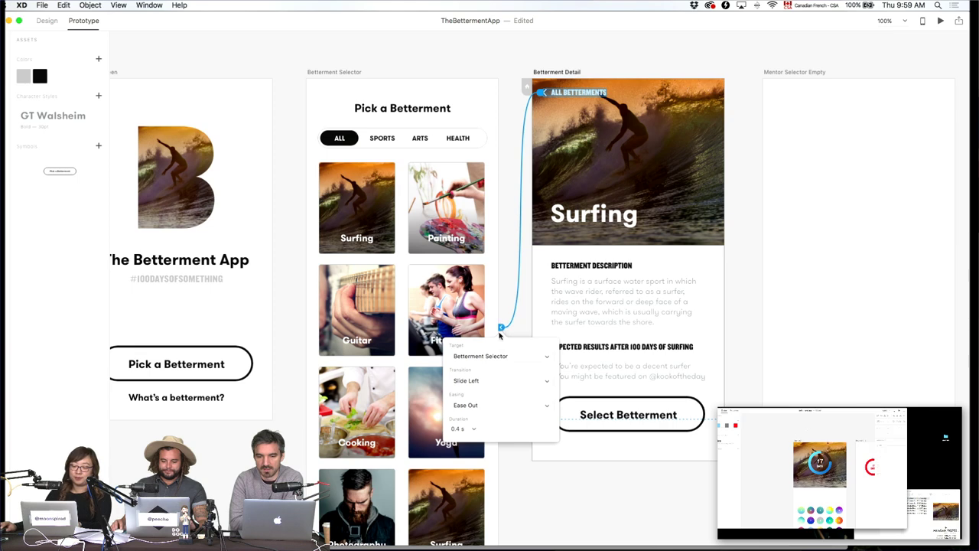
pyautogui.click(514, 382)
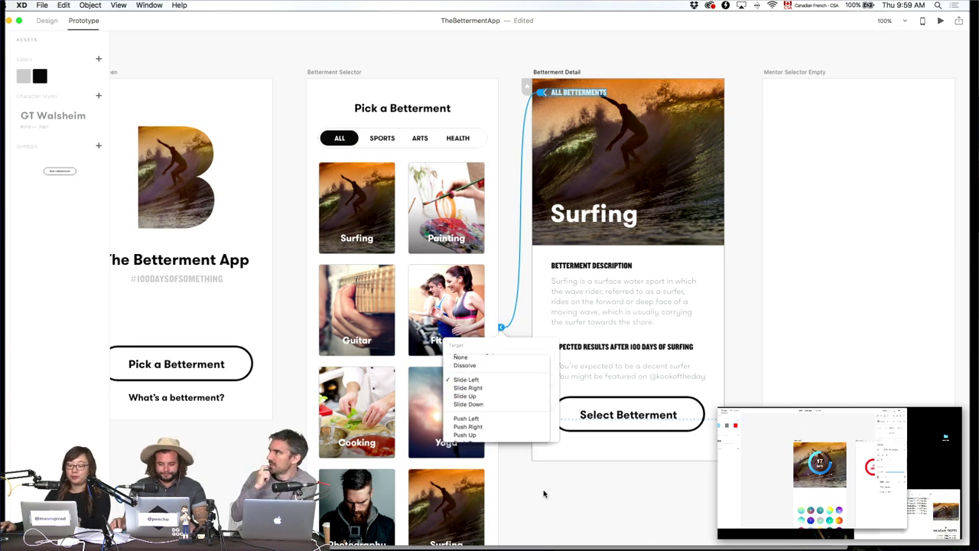
pyautogui.press('Down')
pyautogui.press('Return')
pyautogui.click(940, 21)
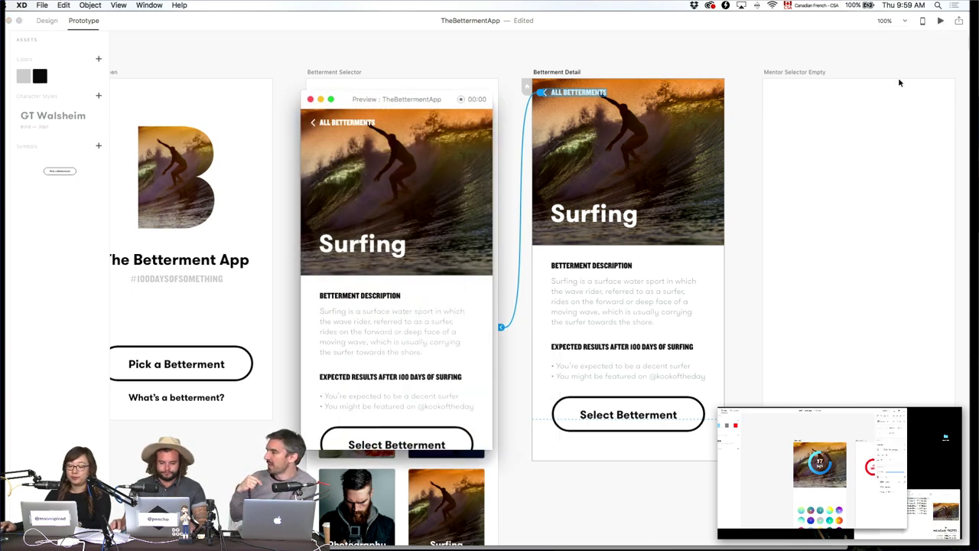
pyautogui.click(367, 124)
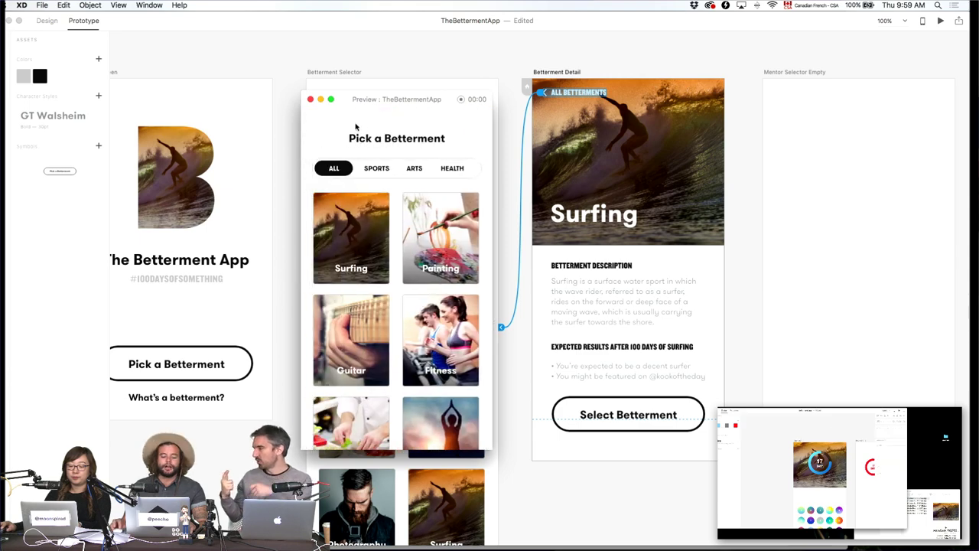
pyautogui.click(311, 100)
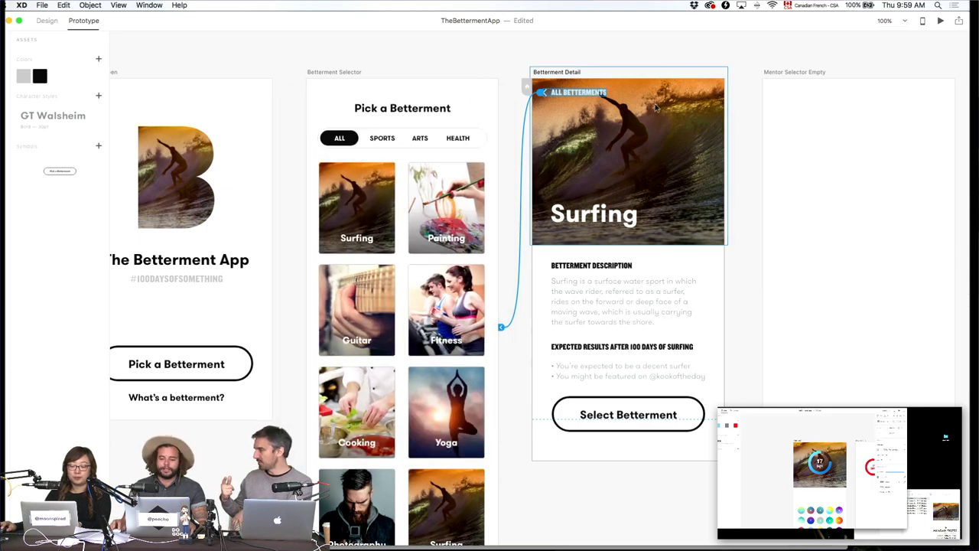
# Point the ALL BETTERMENTS back link to the previously viewed screen and preview it.
pyautogui.click(568, 95)
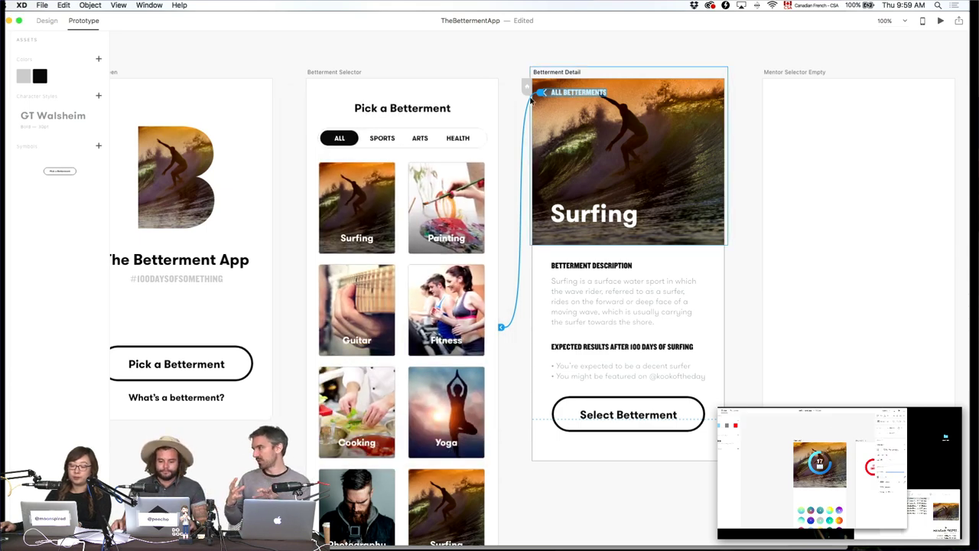
pyautogui.click(541, 91)
pyautogui.click(526, 128)
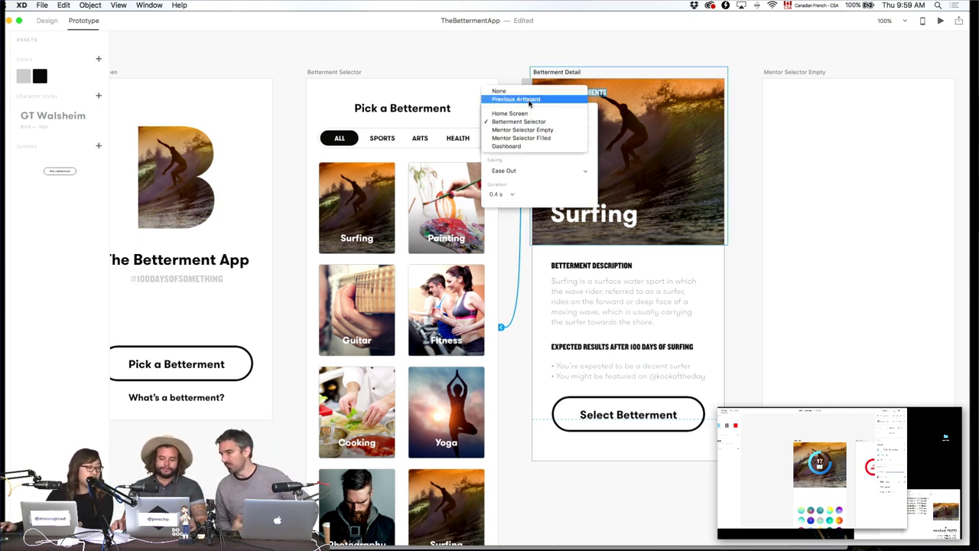
pyautogui.click(528, 100)
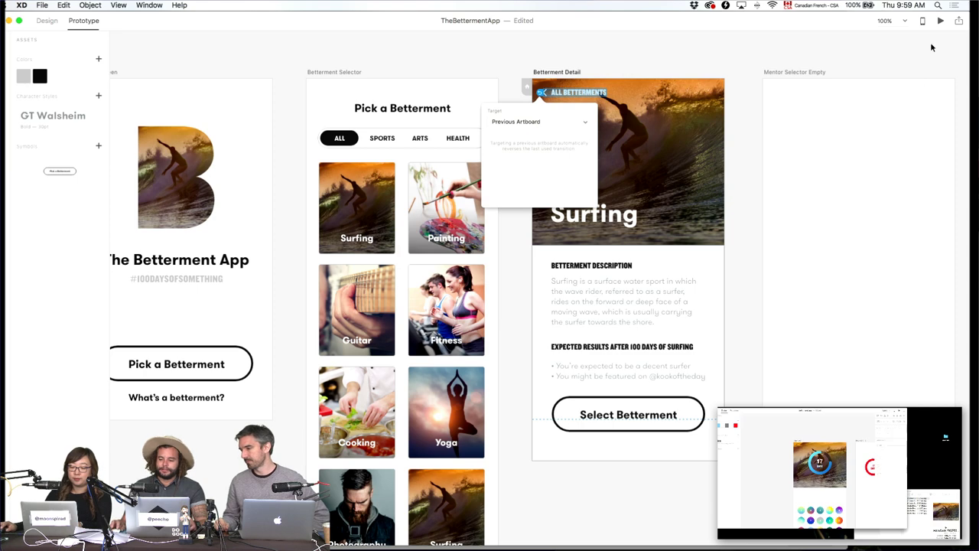
pyautogui.click(942, 21)
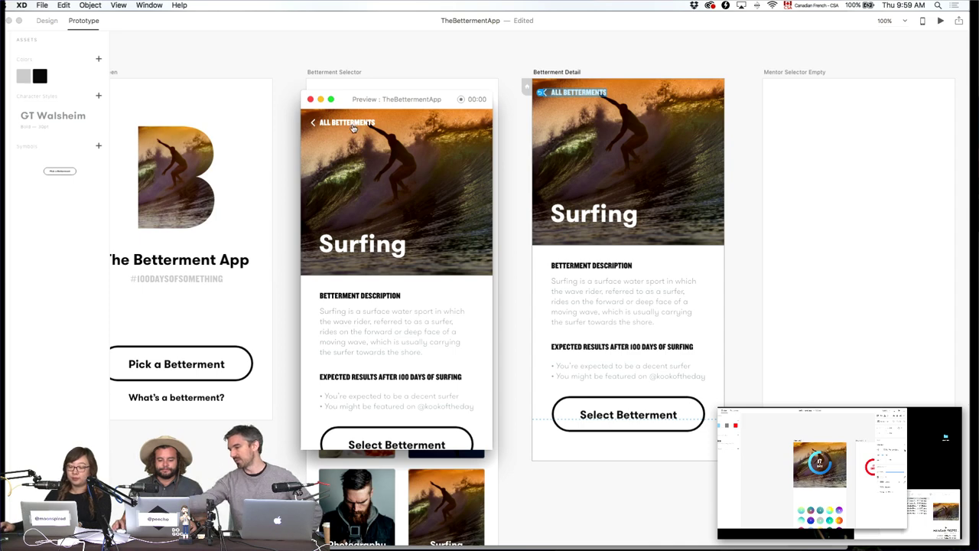
pyautogui.click(310, 99)
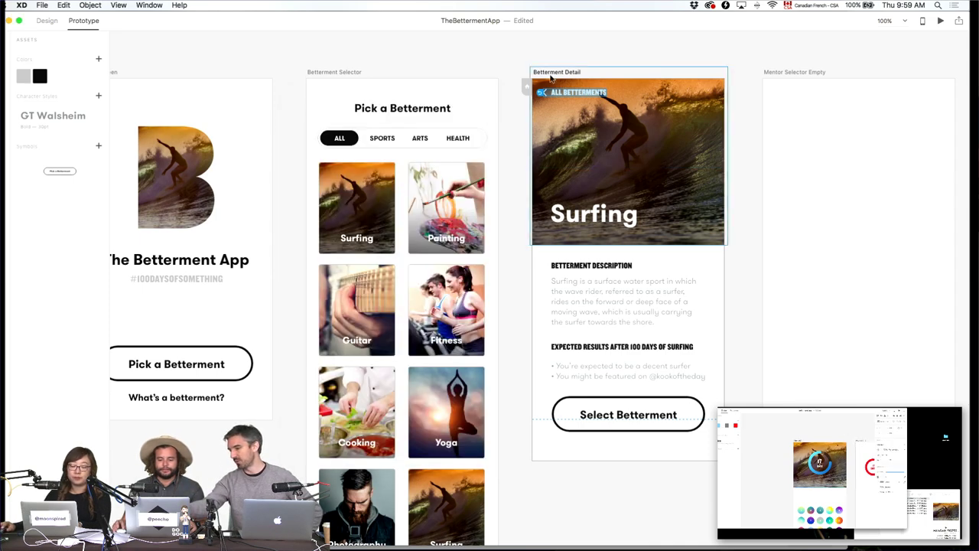
# Preview from Betterment Selector, opening Surfing detail and going back to the grid.
pyautogui.click(346, 71)
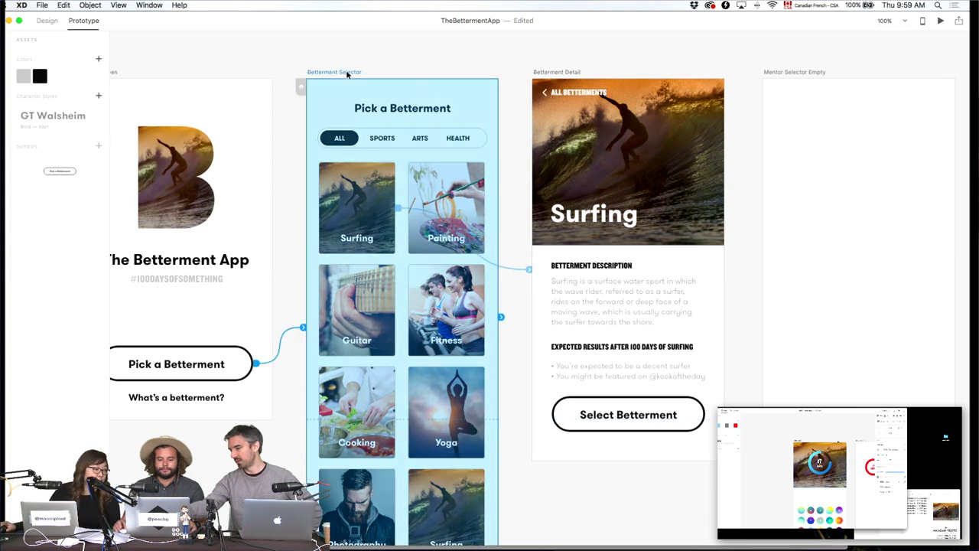
pyautogui.click(939, 20)
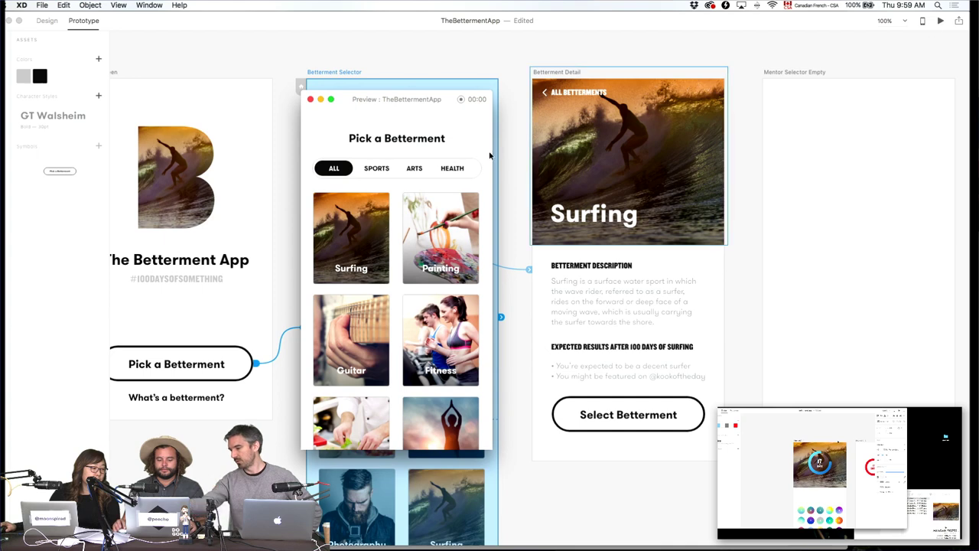
pyautogui.click(382, 235)
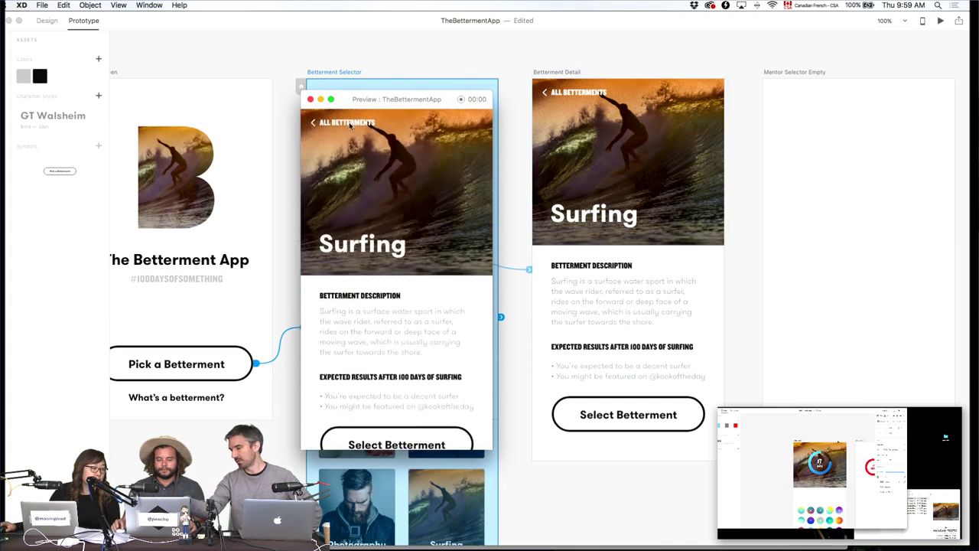
pyautogui.click(350, 125)
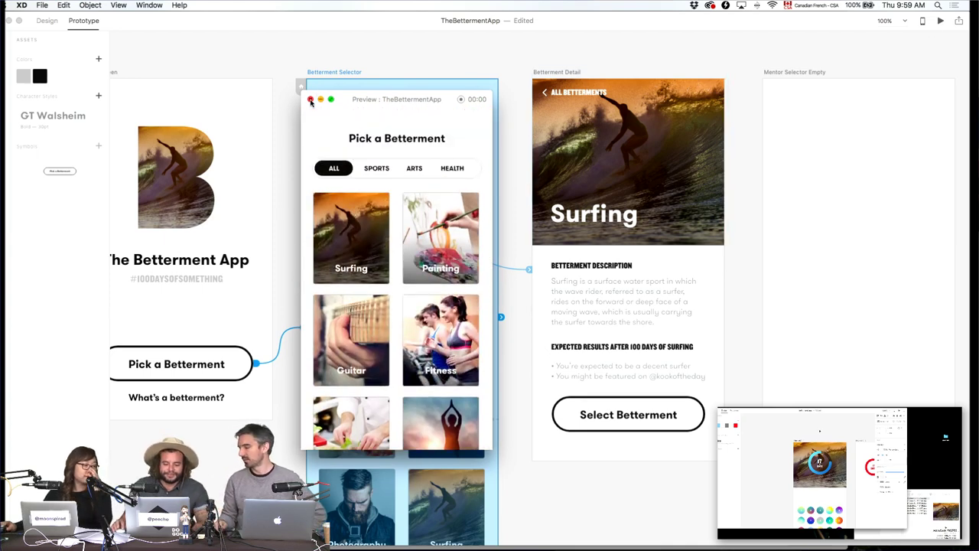
pyautogui.click(311, 99)
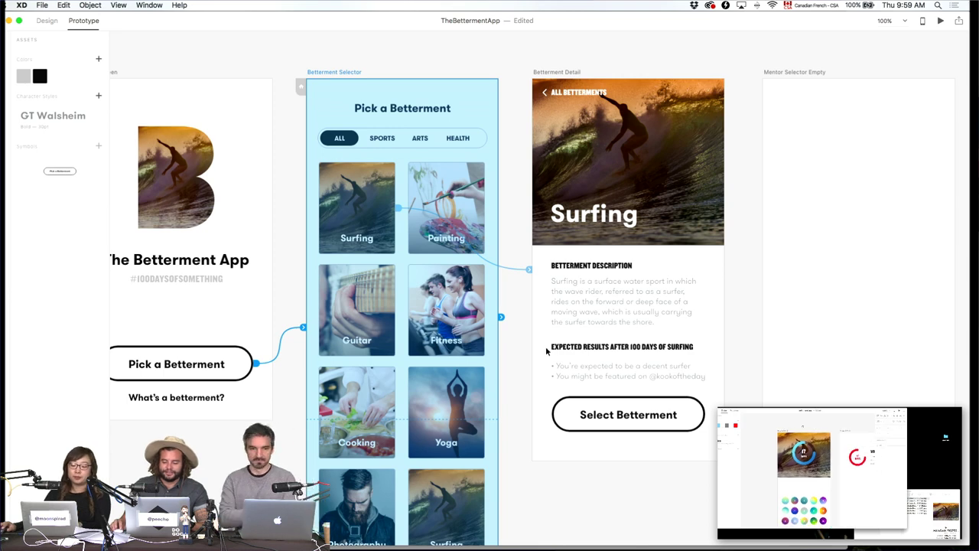
# Delete the Surfing description text after "deep face" and fit its box to three lines.
pyautogui.click(44, 22)
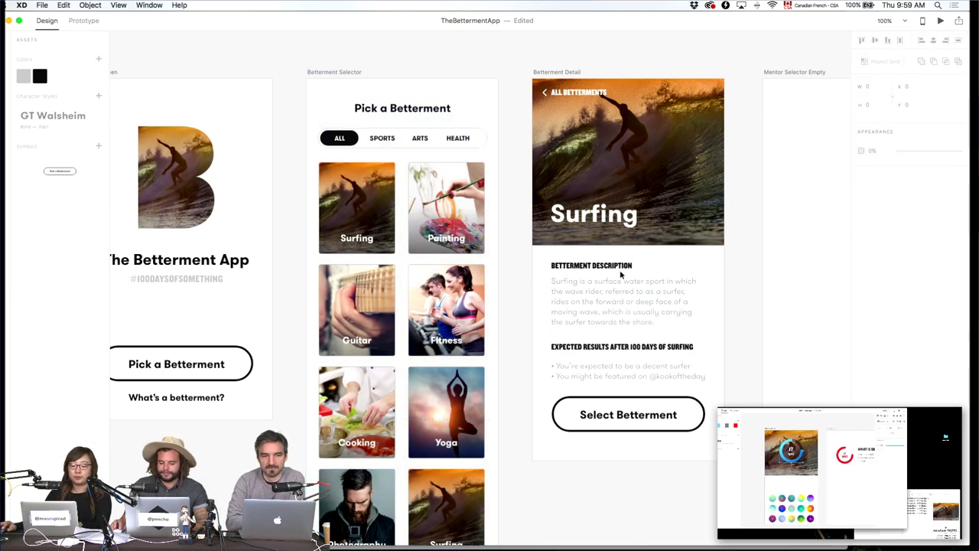
pyautogui.click(666, 299)
pyautogui.doubleClick(667, 300)
pyautogui.click(668, 301)
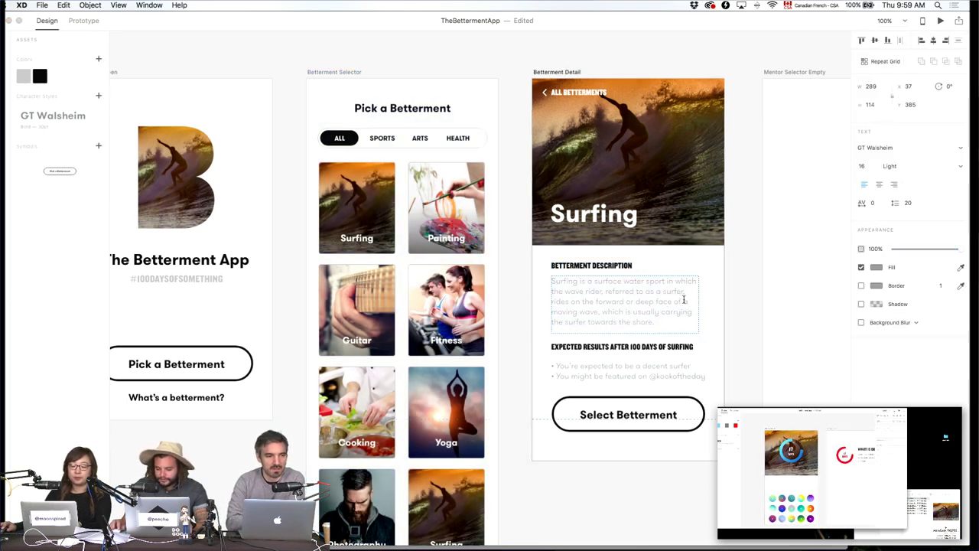
pyautogui.press('shift+super+Down')
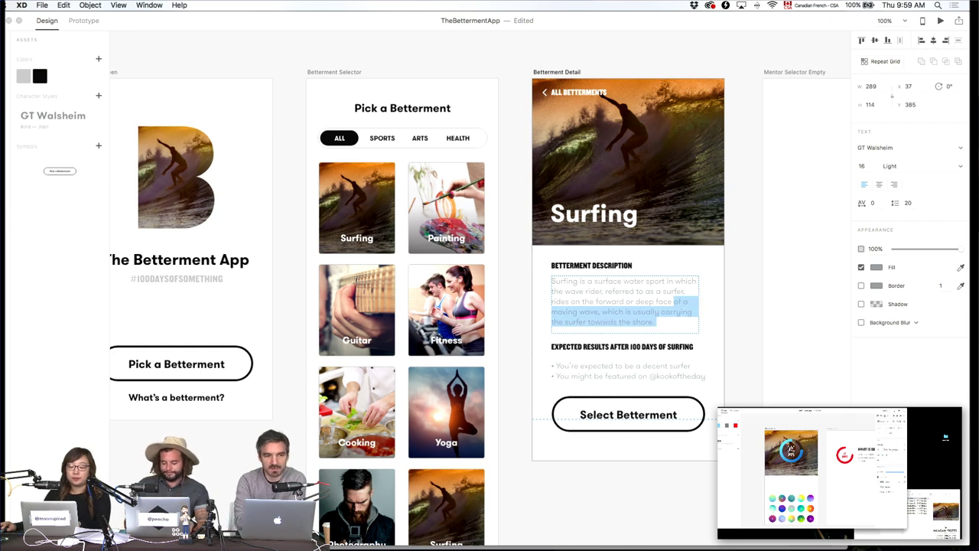
pyautogui.press('BackSpace')
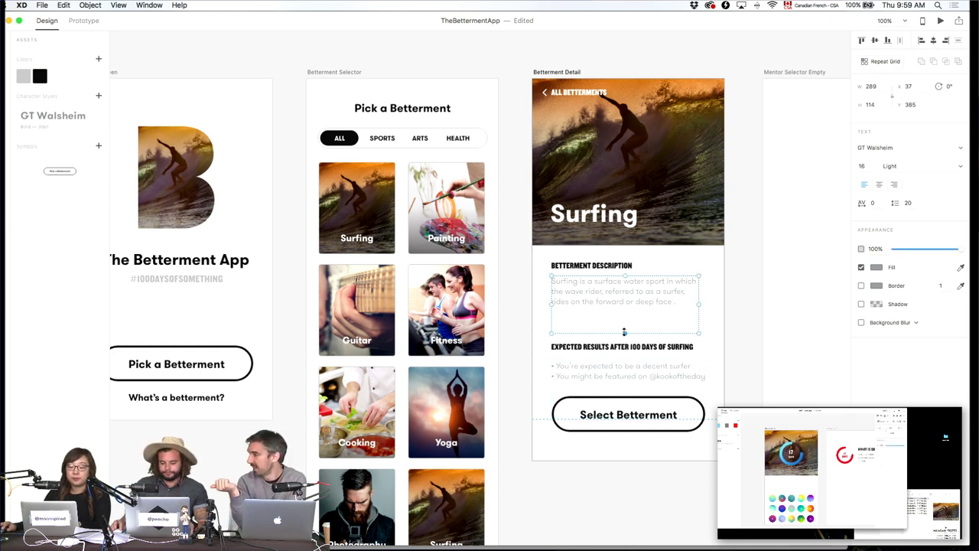
pyautogui.doubleClick(624, 332)
pyautogui.click(624, 330)
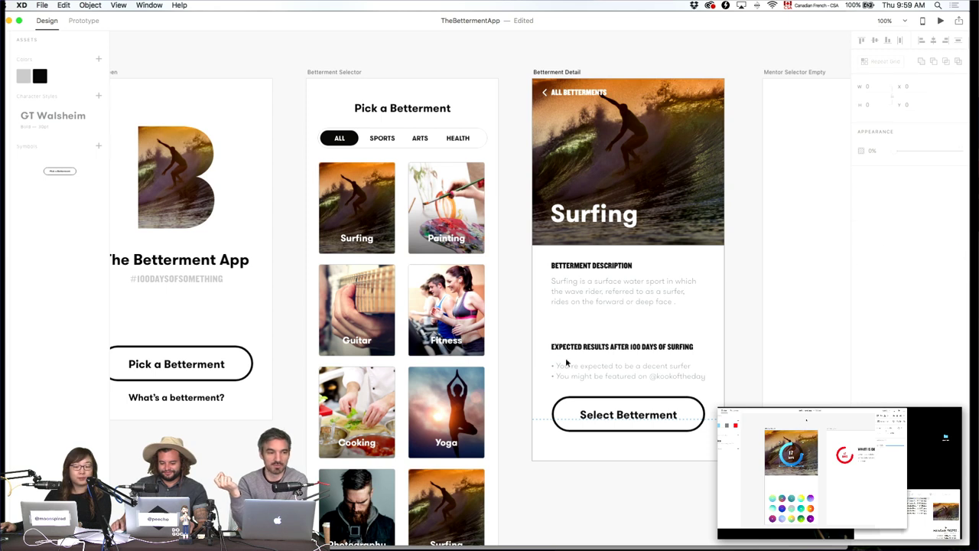
# Move the expected-results section and Select Betterment button up under the description.
pyautogui.moveTo(548, 341); pyautogui.dragTo(667, 464)
pyautogui.moveTo(640, 349); pyautogui.dragTo(641, 323)
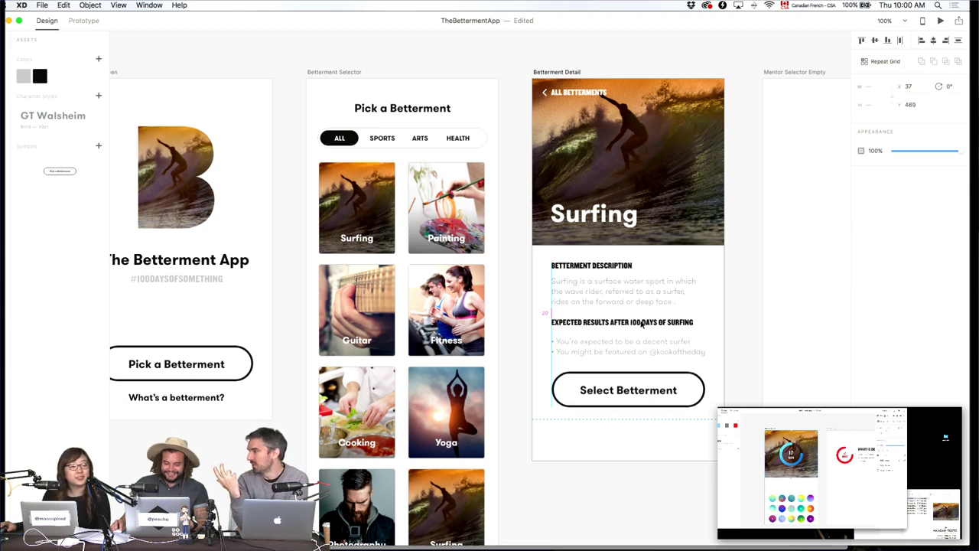
pyautogui.click(691, 460)
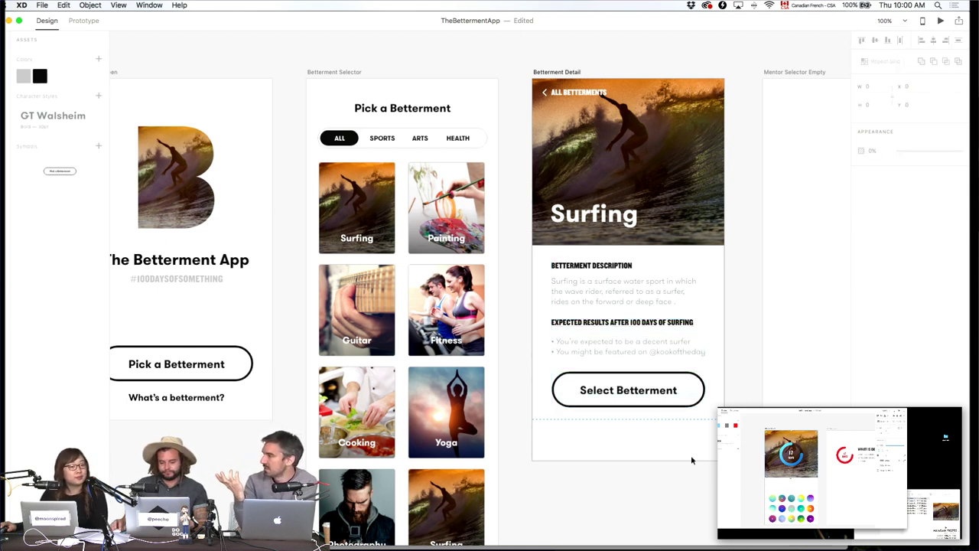
pyautogui.moveTo(703, 448); pyautogui.dragTo(556, 265)
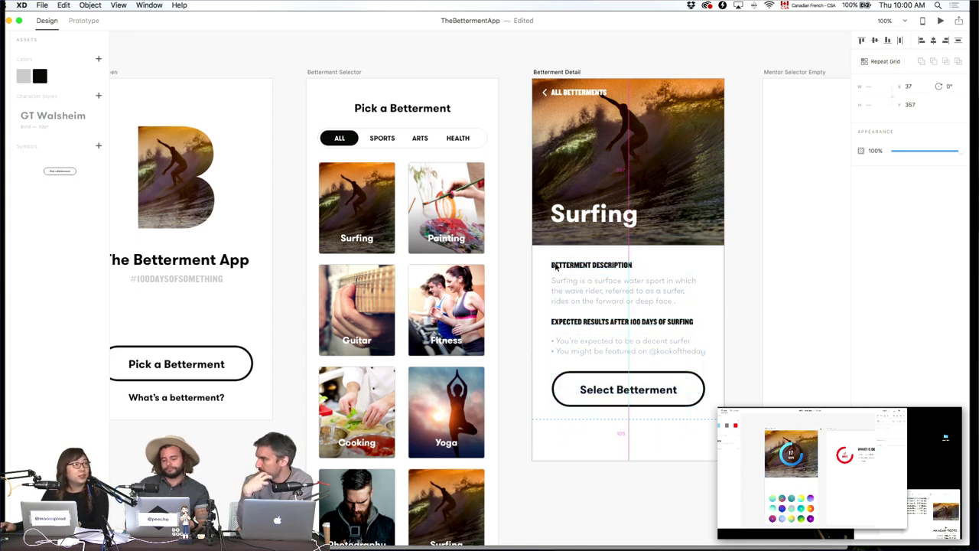
pyautogui.press('Up')
pyautogui.click(688, 501)
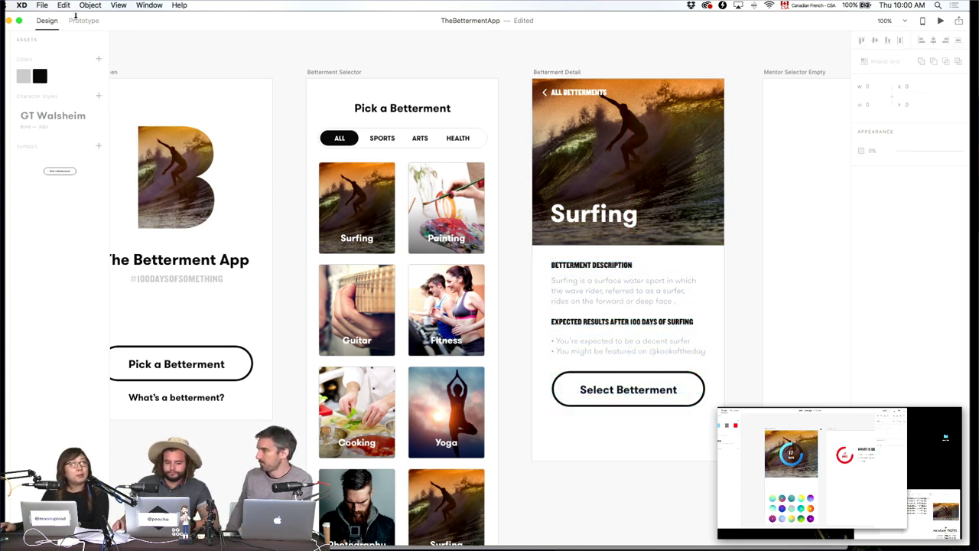
# Shorten the Betterment Detail artboard from 747 to 667 high to fit the content.
pyautogui.click(551, 74)
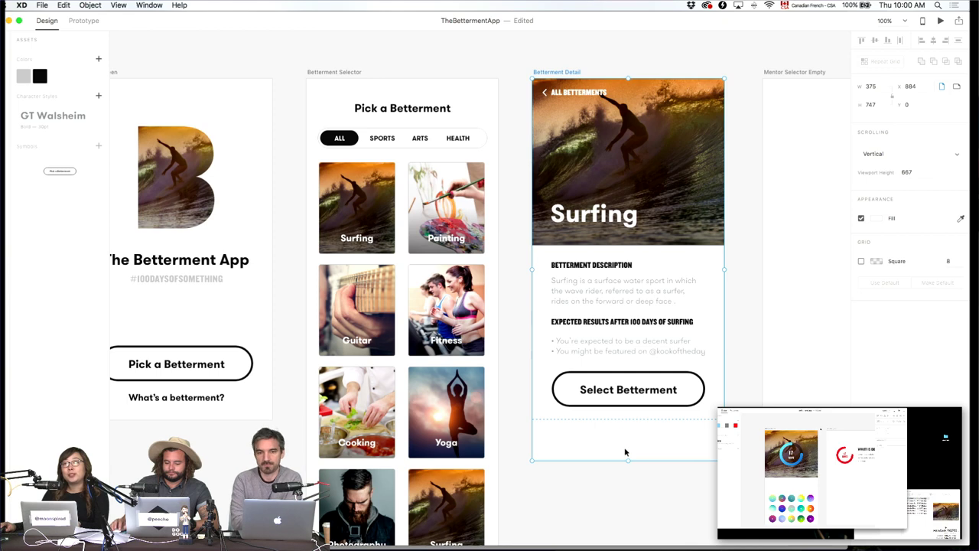
pyautogui.moveTo(628, 458); pyautogui.dragTo(632, 420)
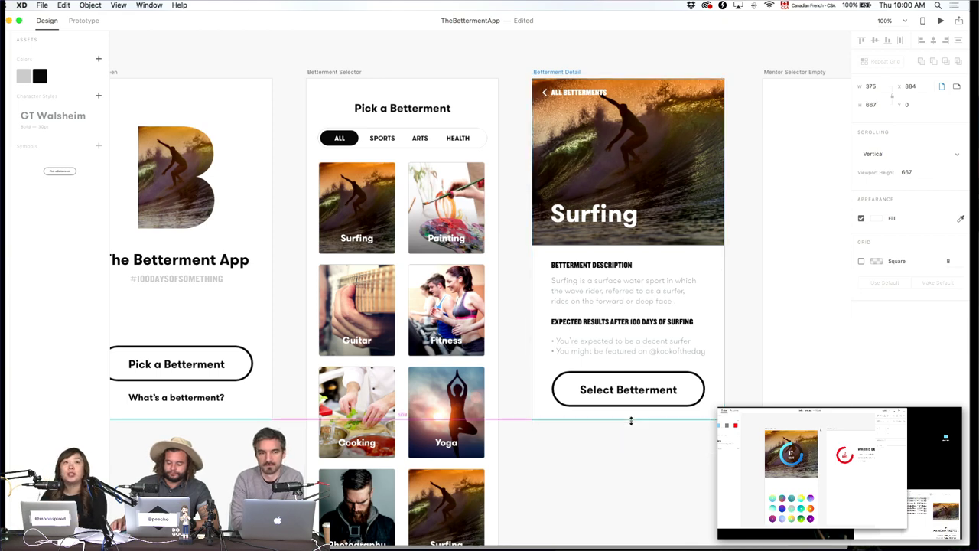
pyautogui.click(647, 471)
pyautogui.click(96, 21)
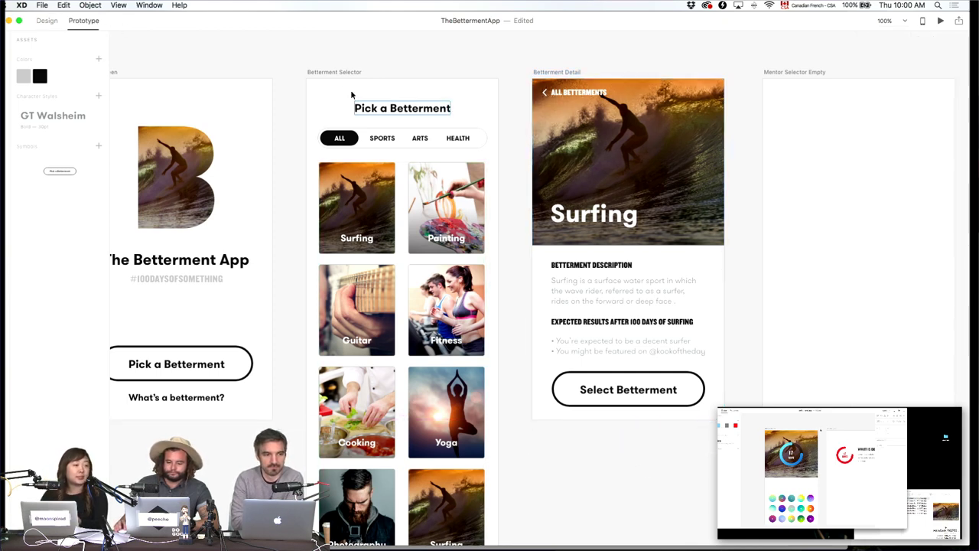
# Paste the Pick a Betterment heading onto the Mentor Selector Empty artboard.
pyautogui.click(339, 71)
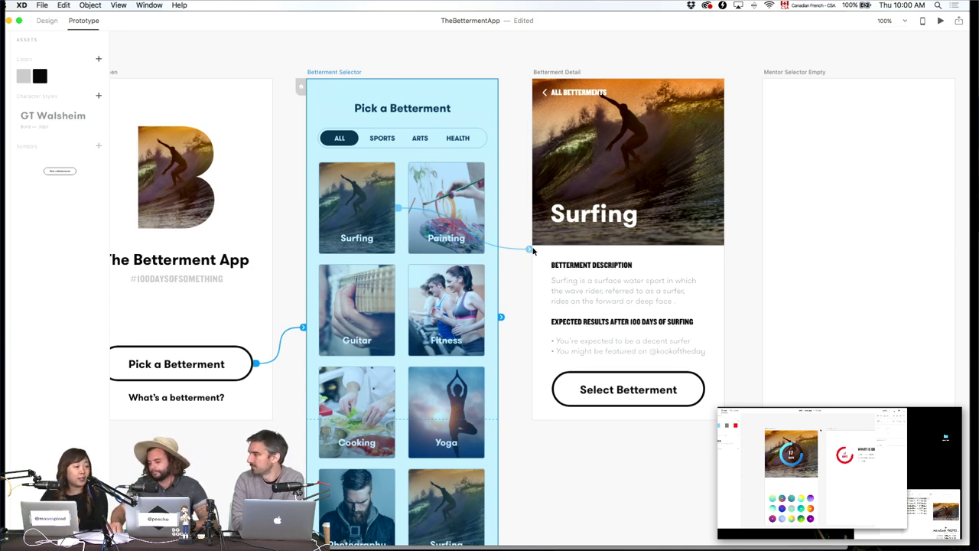
pyautogui.scroll(-1, 464, 161)
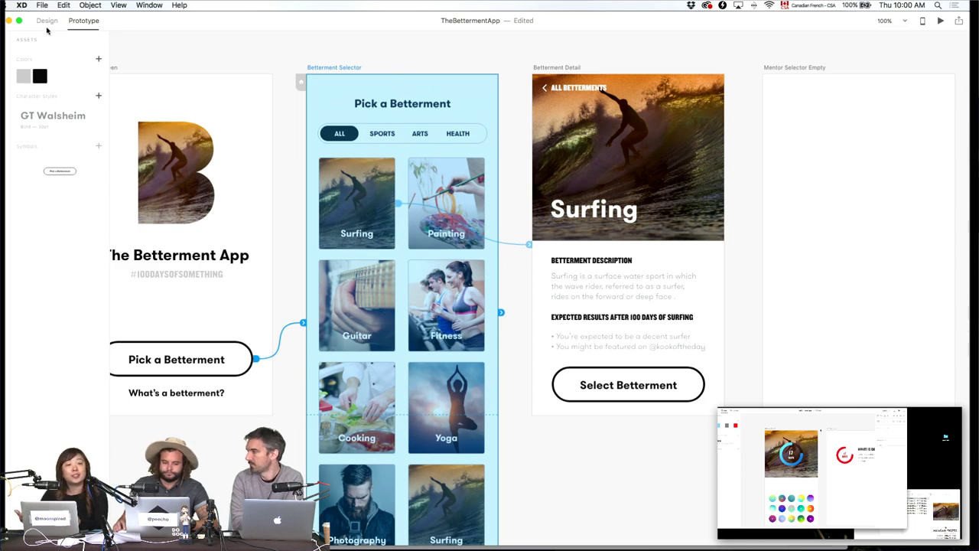
pyautogui.click(46, 20)
pyautogui.click(395, 104)
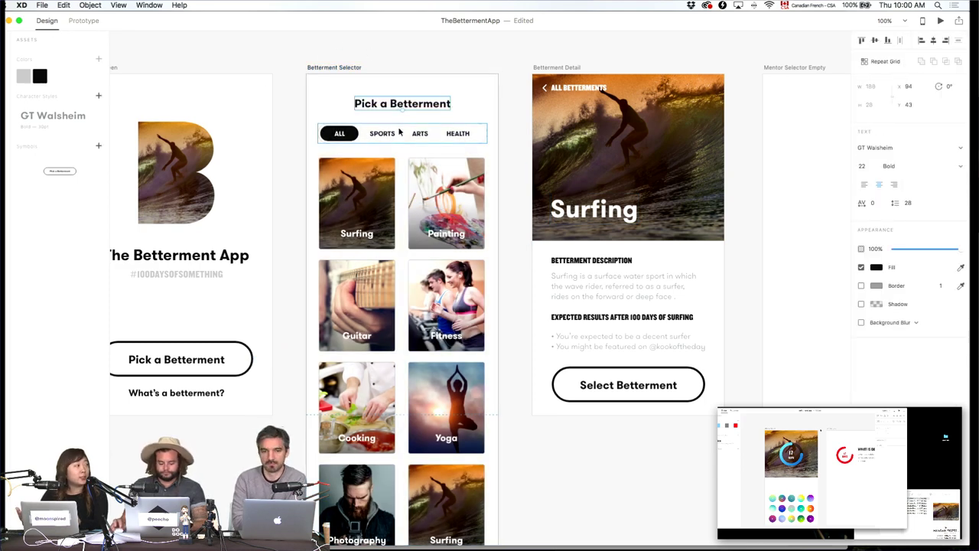
pyautogui.click(644, 49)
pyautogui.hscroll(10, 645, 50)
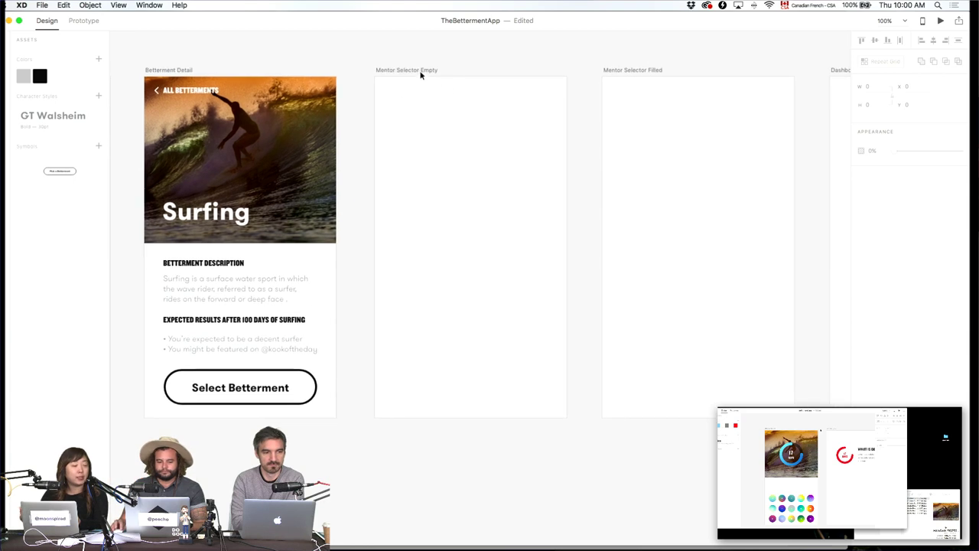
pyautogui.click(420, 70)
pyautogui.press('super+v')
# Retype the pasted heading to read "Pick a a Mentor".
pyautogui.doubleClick(501, 108)
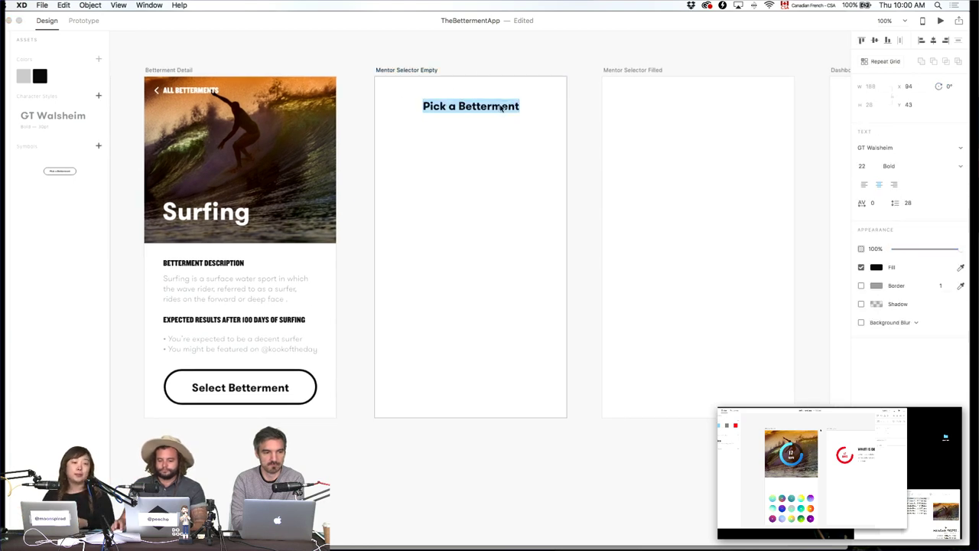
pyautogui.click(459, 107)
pyautogui.moveTo(459, 106); pyautogui.dragTo(622, 116)
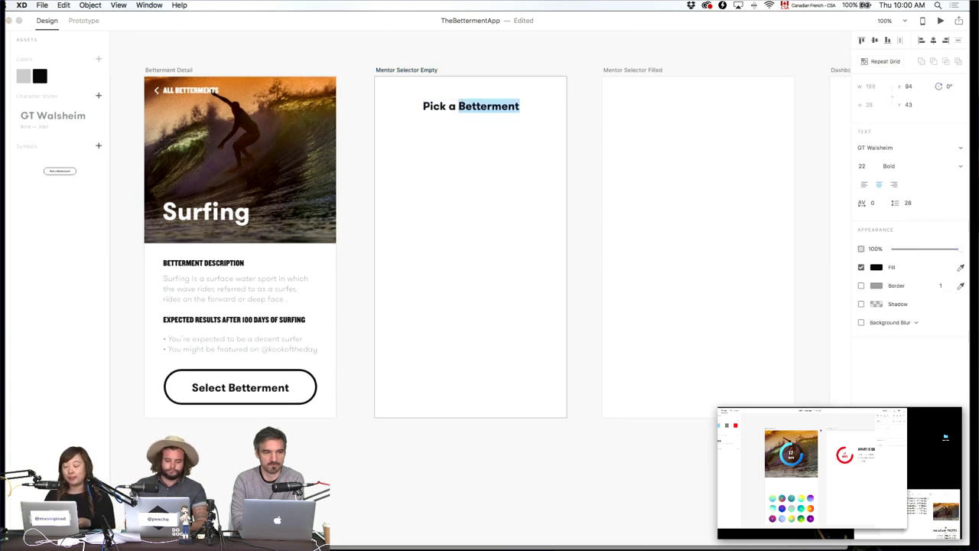
pyautogui.write('a Mentor')
pyautogui.press('Escape')
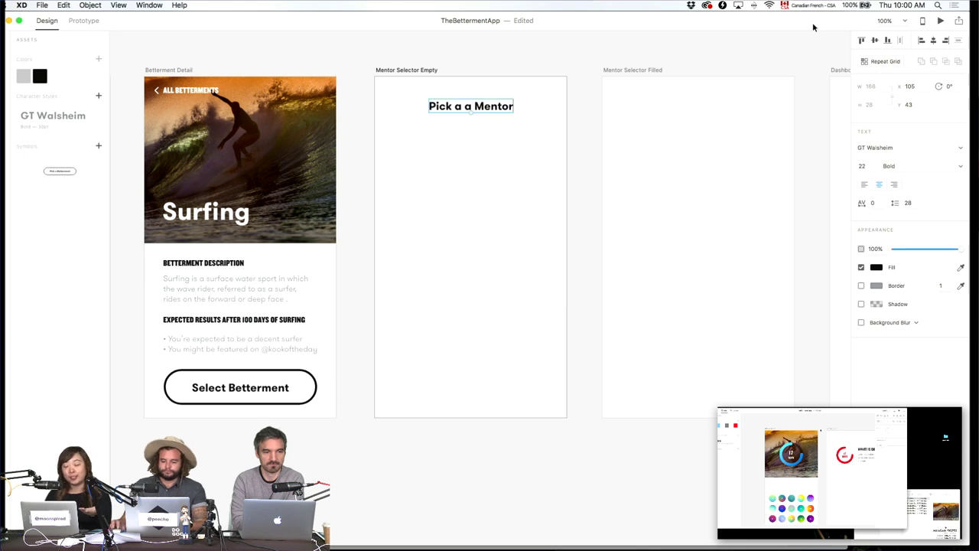
pyautogui.click(652, 82)
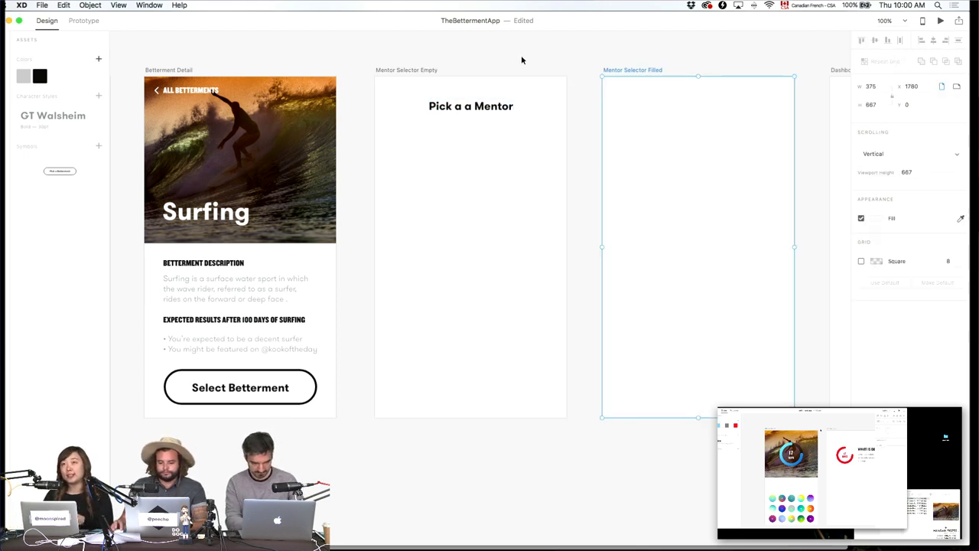
# Paste the Surfing description, centre it, and start retyping it as "Betterment is all about dedicatio".
pyautogui.click(212, 284)
pyautogui.press('super+c')
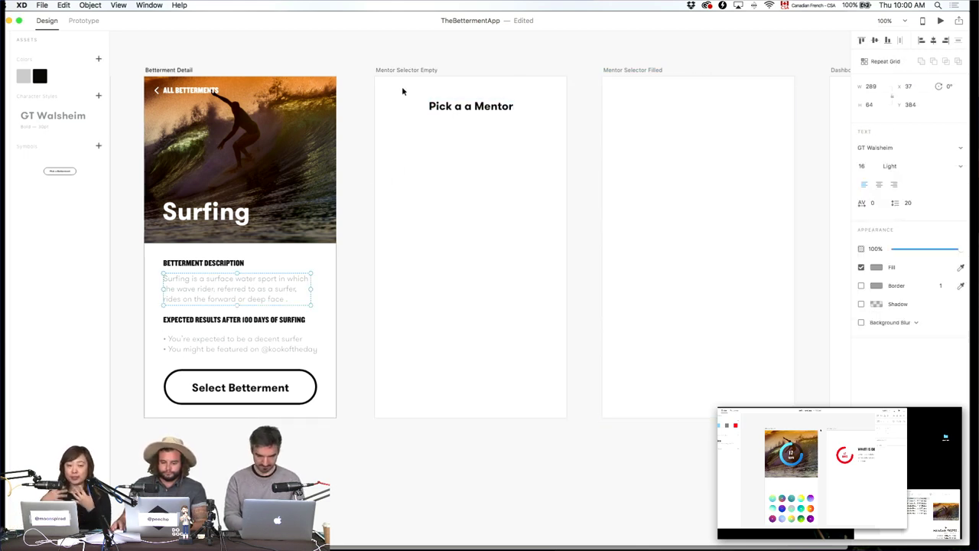
pyautogui.click(406, 69)
pyautogui.press('super+equal')
pyautogui.press('super+equal')
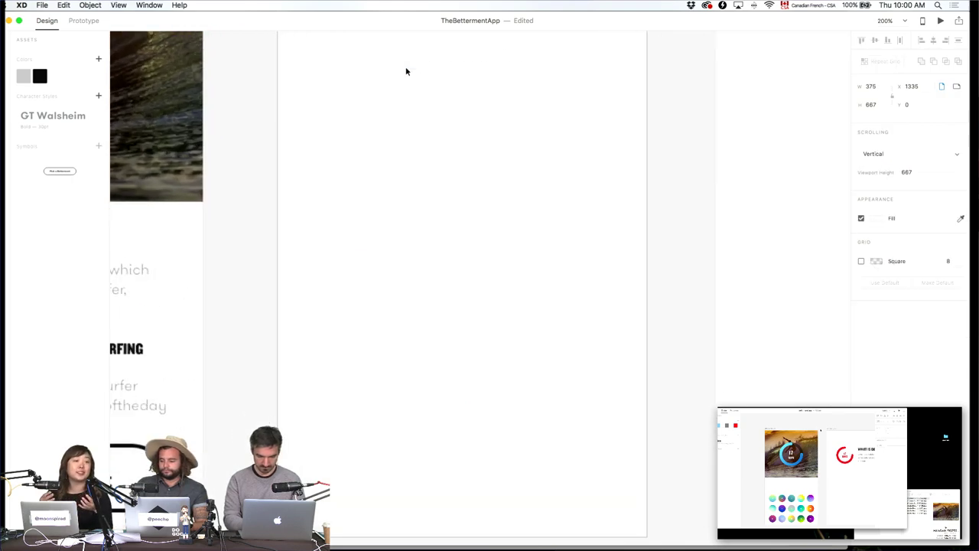
pyautogui.scroll(5, 428, 267)
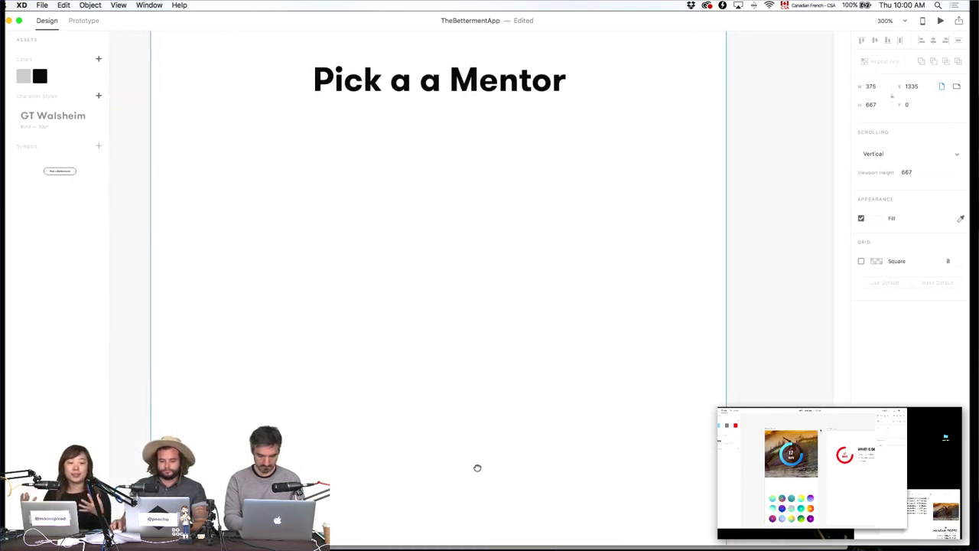
pyautogui.press('super+v')
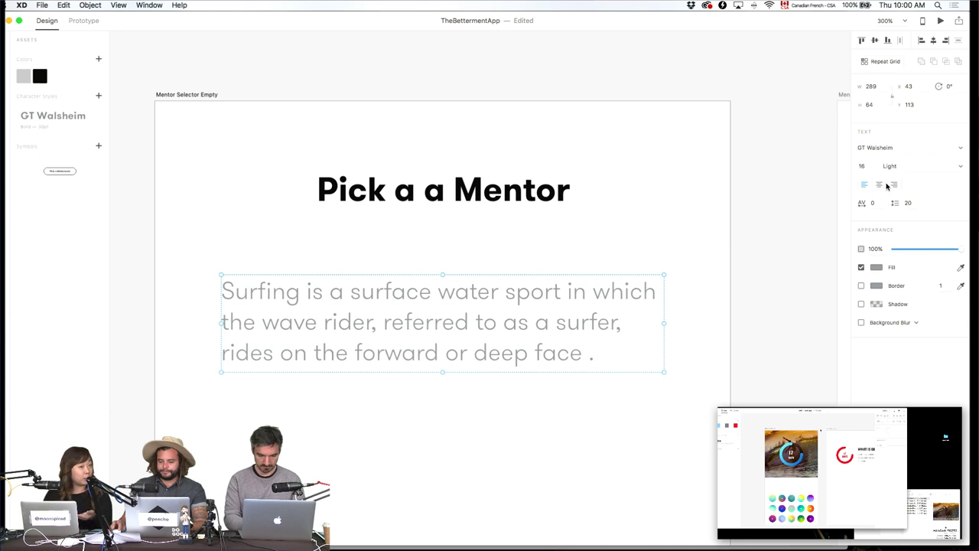
pyautogui.click(878, 185)
pyautogui.doubleClick(568, 290)
pyautogui.write('Bett')
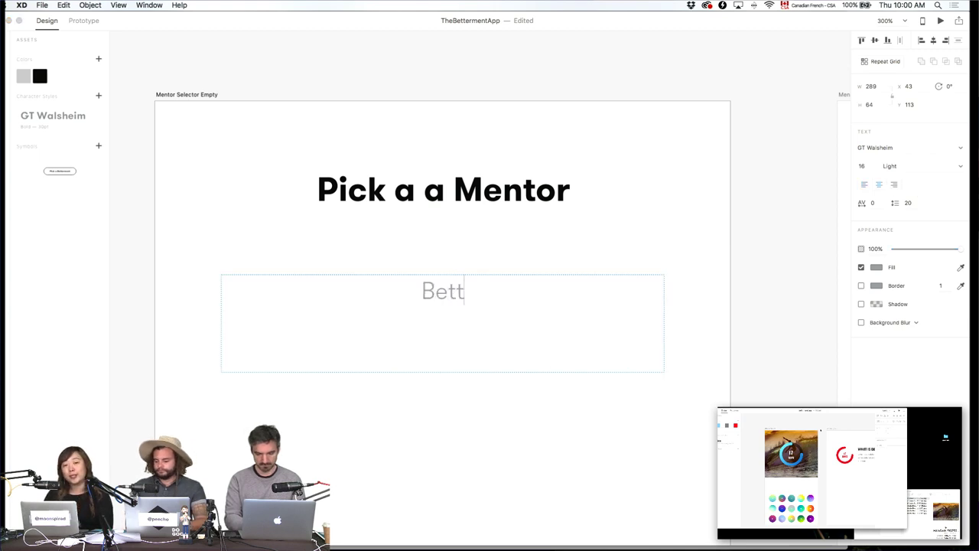
pyautogui.write('erment is ')
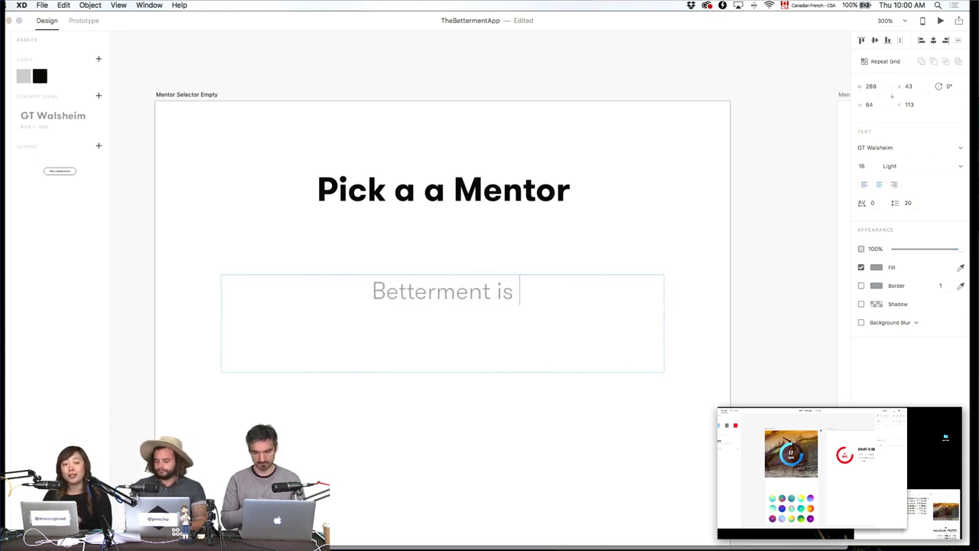
pyautogui.write('all about ded')
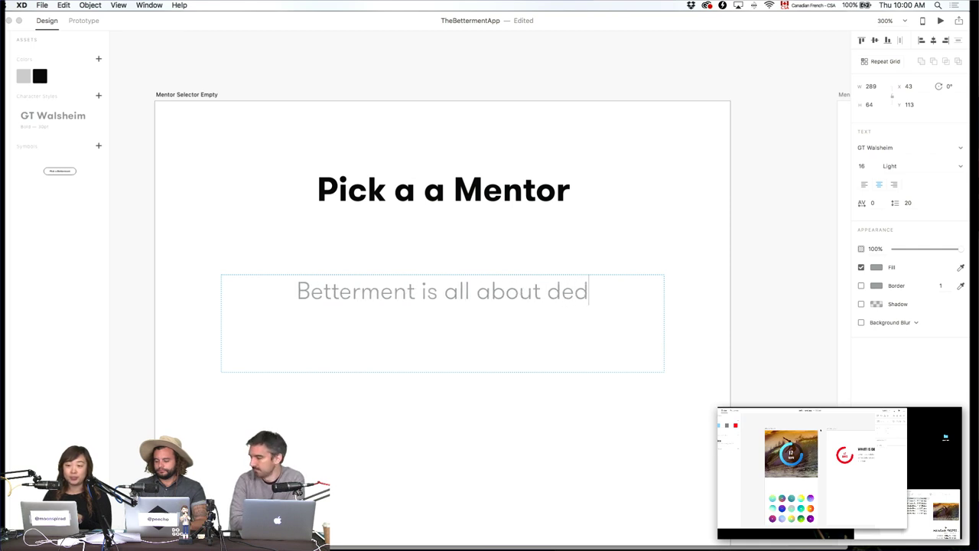
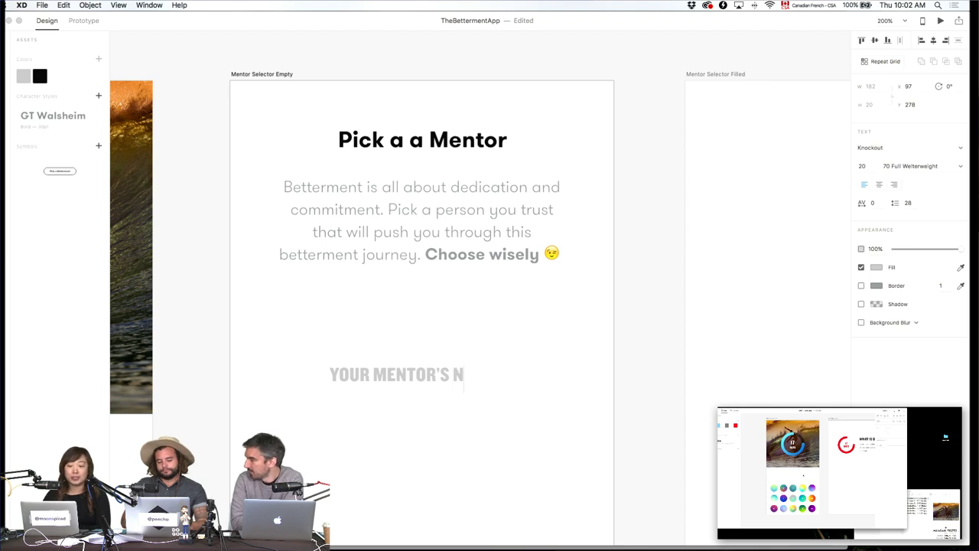
# Finish typing the 'YOUR MENTOR'S NAME' label and select it.
pyautogui.write('AME')
pyautogui.press('Escape')
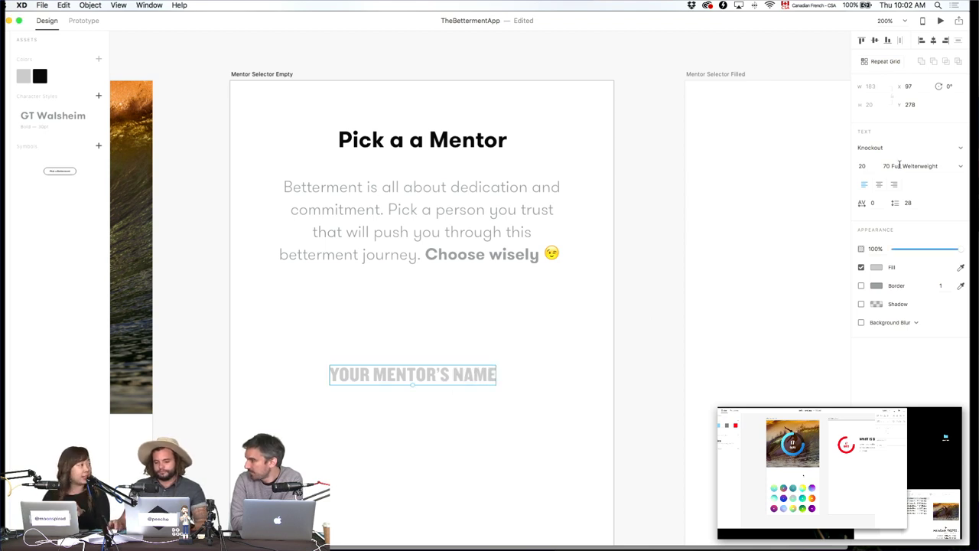
pyautogui.click(419, 145)
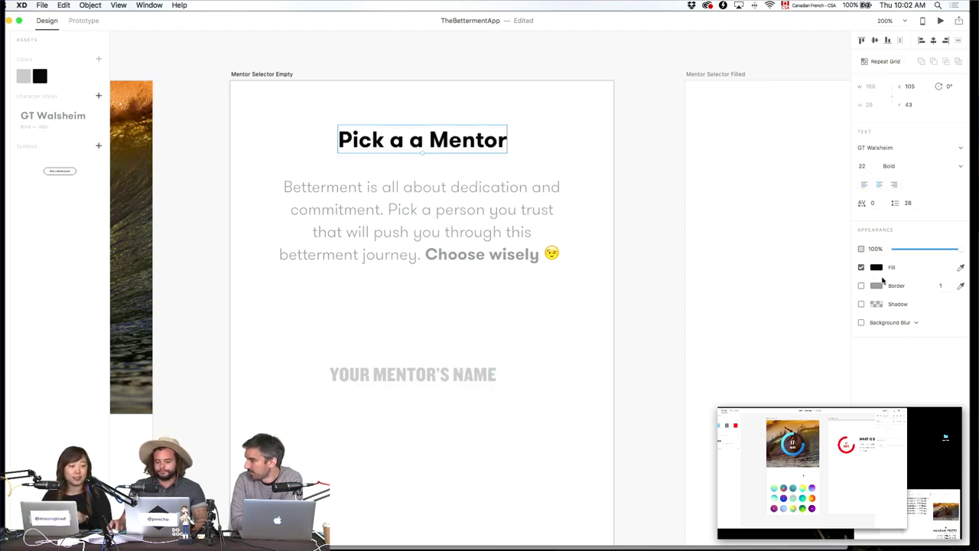
pyautogui.click(546, 393)
pyautogui.click(413, 374)
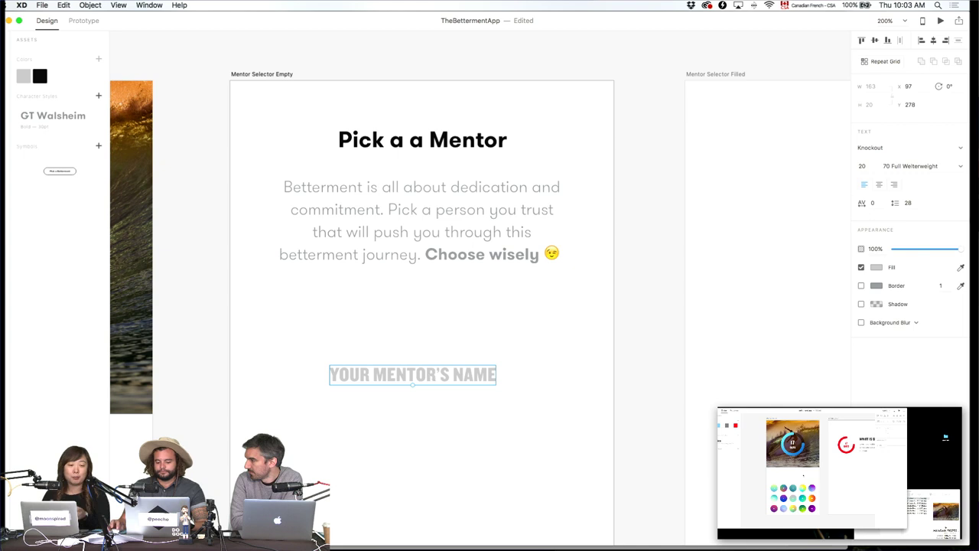
# Make the label black, centre it horizontally, and move it up under the paragraph.
pyautogui.click(877, 267)
pyautogui.click(768, 329)
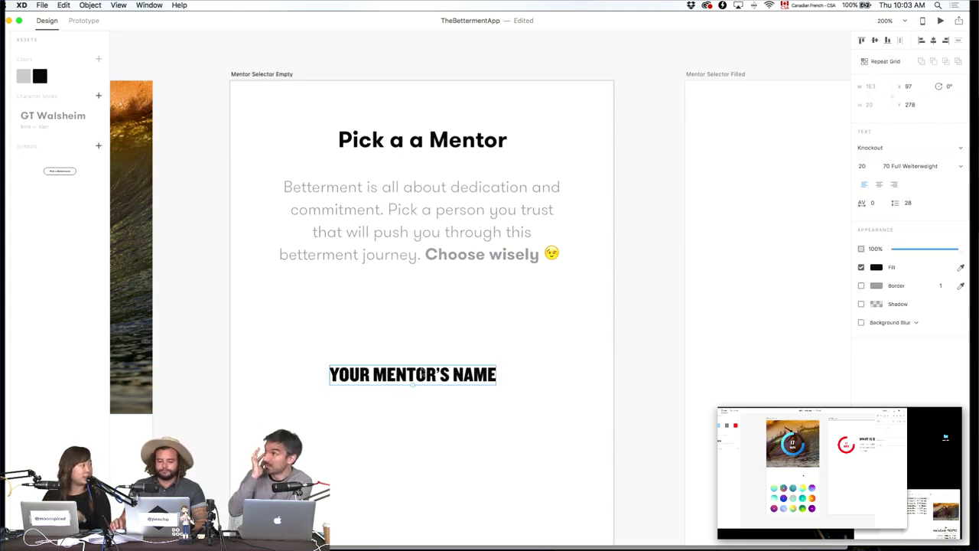
pyautogui.click(934, 41)
pyautogui.click(564, 422)
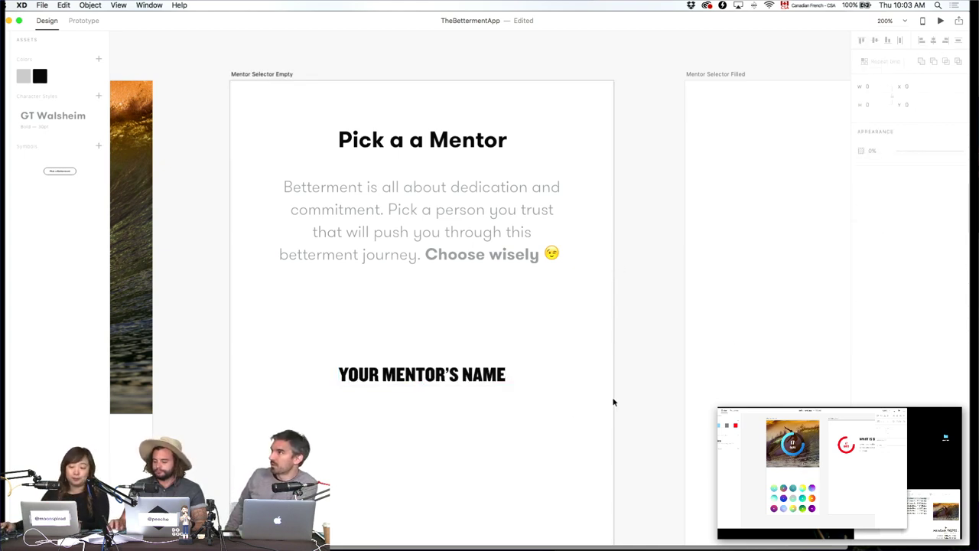
pyautogui.moveTo(502, 364); pyautogui.dragTo(492, 334)
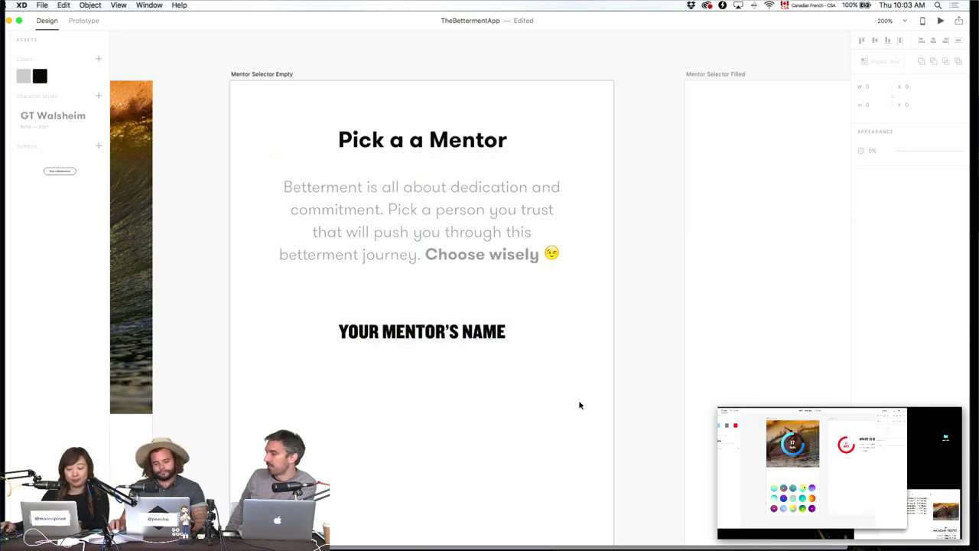
pyautogui.click(426, 188)
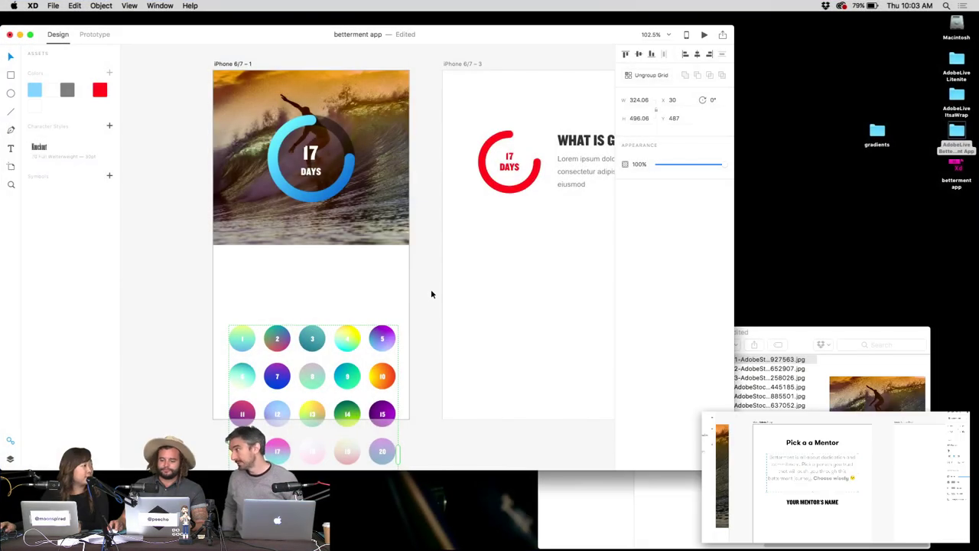
# Move the gradient circle grid out to the left of the iPhone artboard.
pyautogui.click(440, 277)
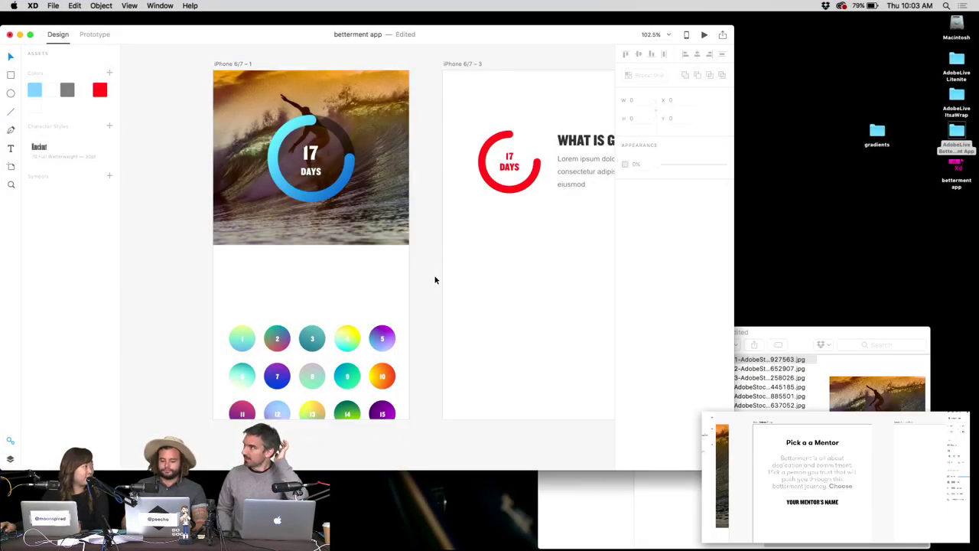
pyautogui.scroll(-3, 413, 264)
pyautogui.click(360, 283)
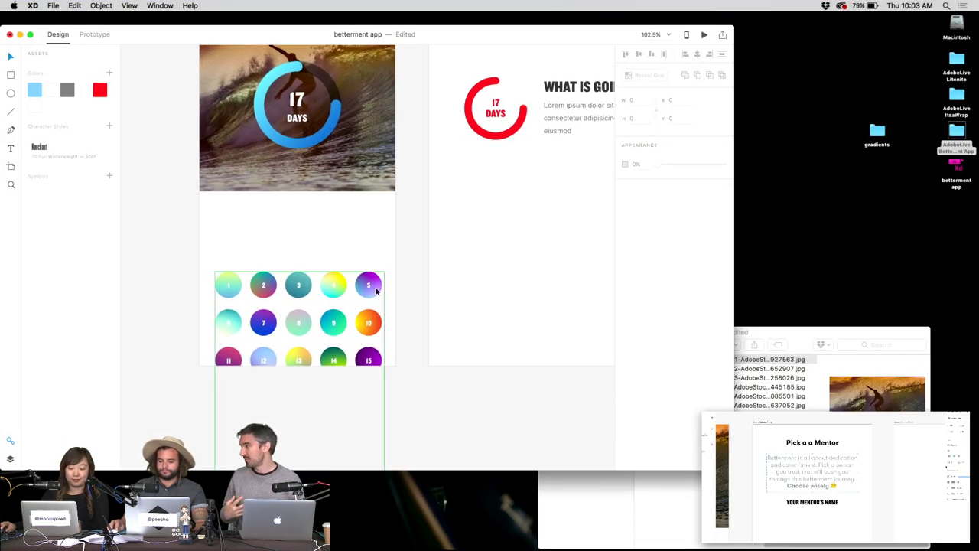
pyautogui.scroll(-3, 262, 291)
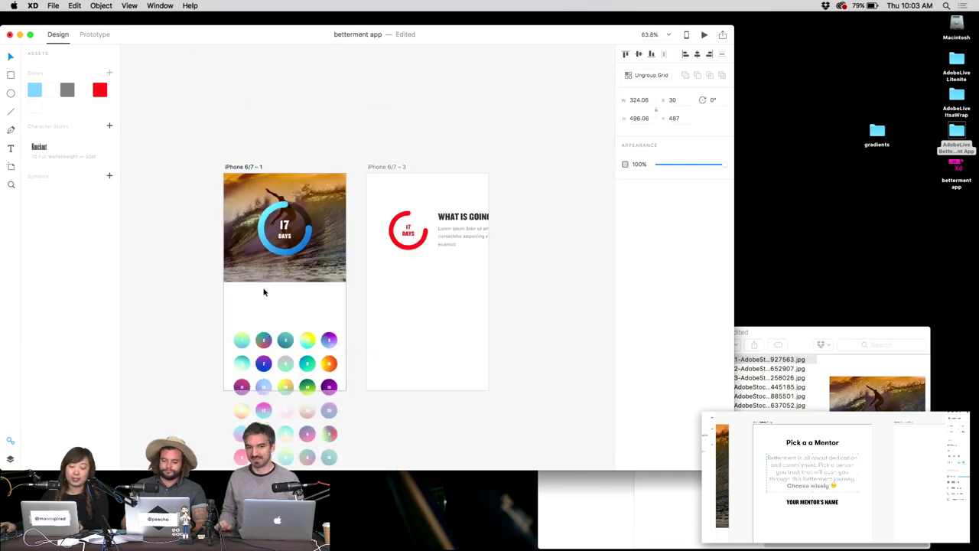
pyautogui.moveTo(262, 291); pyautogui.dragTo(342, 240)
pyautogui.moveTo(347, 275); pyautogui.dragTo(195, 214)
pyautogui.moveTo(253, 179); pyautogui.dragTo(319, 150)
pyautogui.click(278, 127)
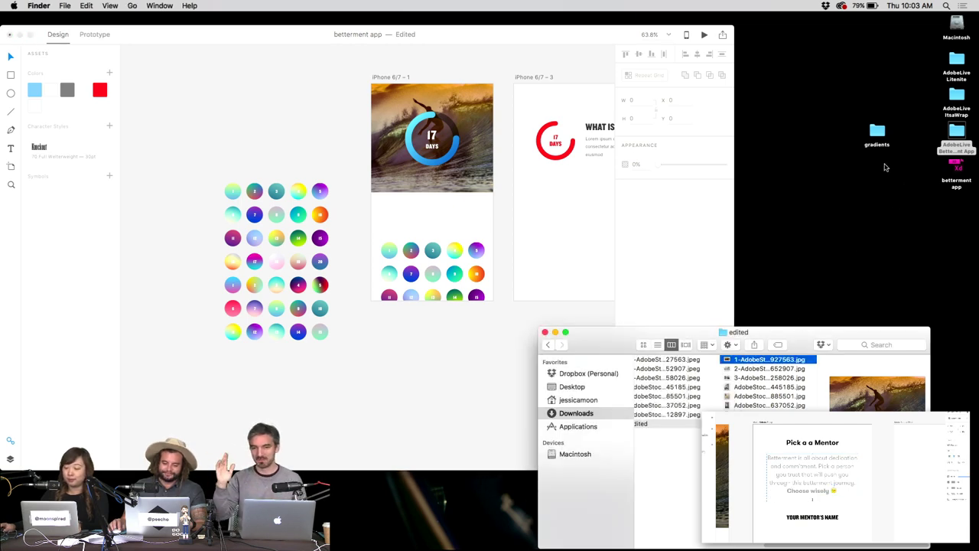
# From the gradients folder, drop the 9.38.43 AM teal gradient screenshot onto the first circle.
pyautogui.doubleClick(878, 132)
pyautogui.click(761, 102)
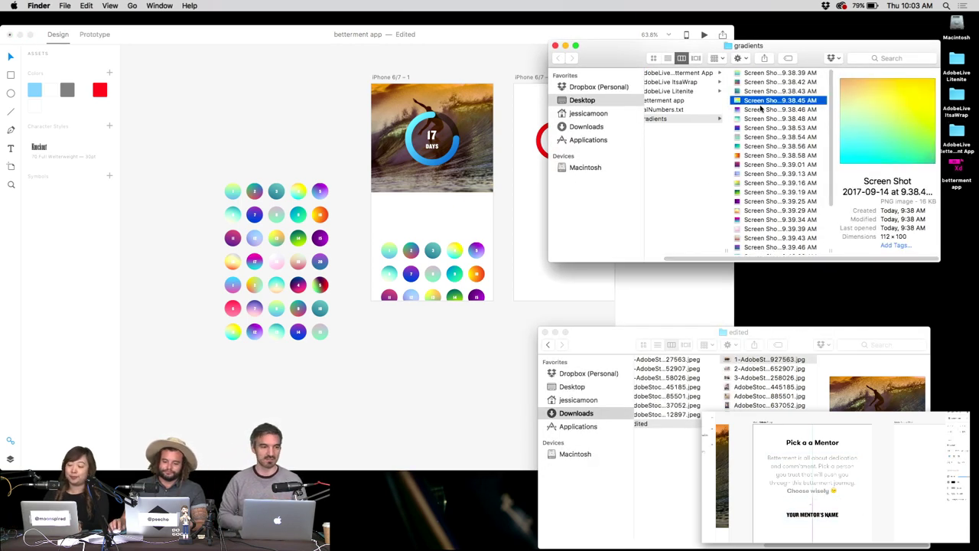
pyautogui.press('Up')
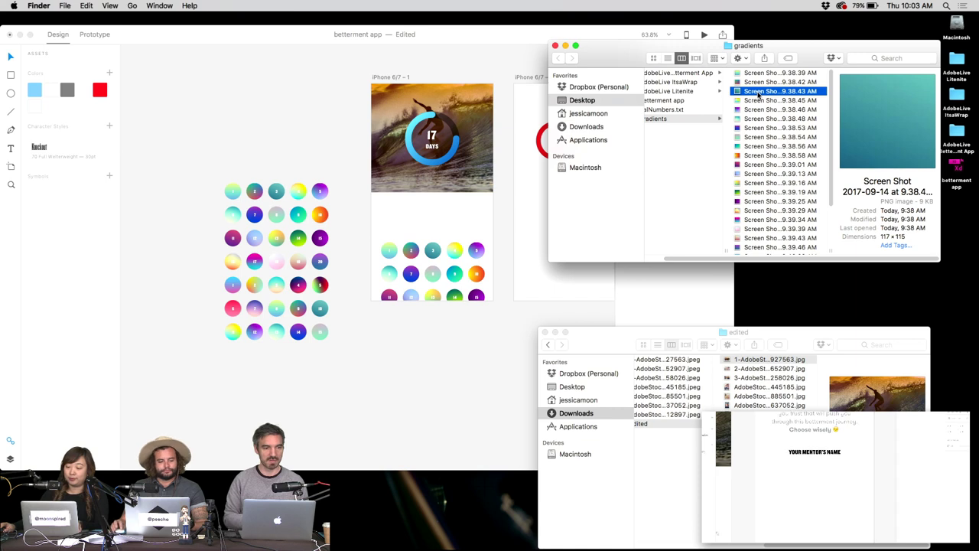
pyautogui.moveTo(763, 92); pyautogui.dragTo(231, 191)
pyautogui.click(240, 157)
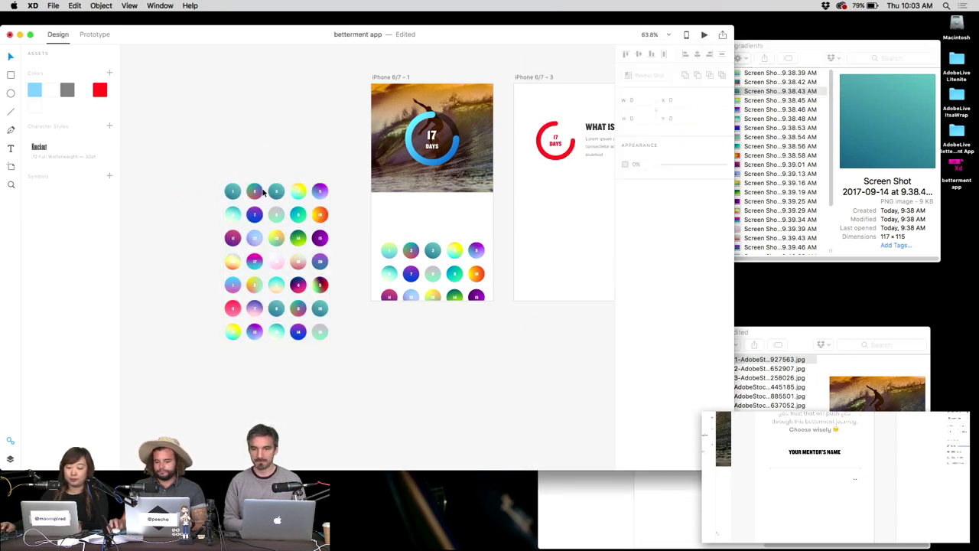
pyautogui.scroll(3, 234, 190)
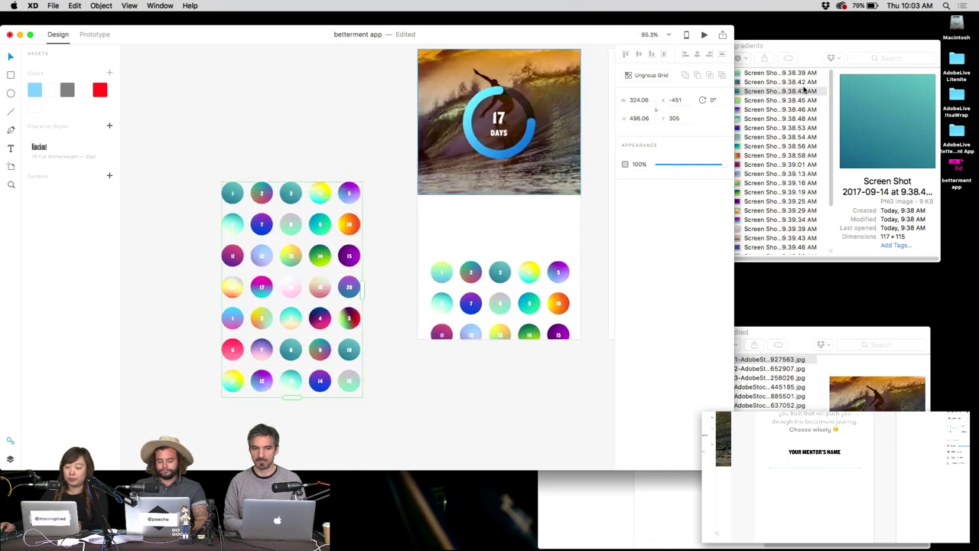
# Copy the 9.38.43 AM screenshot to the Desktop and drop it into circle 1.
pyautogui.click(803, 91)
pyautogui.press('F11')
pyautogui.moveTo(803, 92); pyautogui.dragTo(238, 196)
pyautogui.press('F11')
pyautogui.scroll(4, 238, 159)
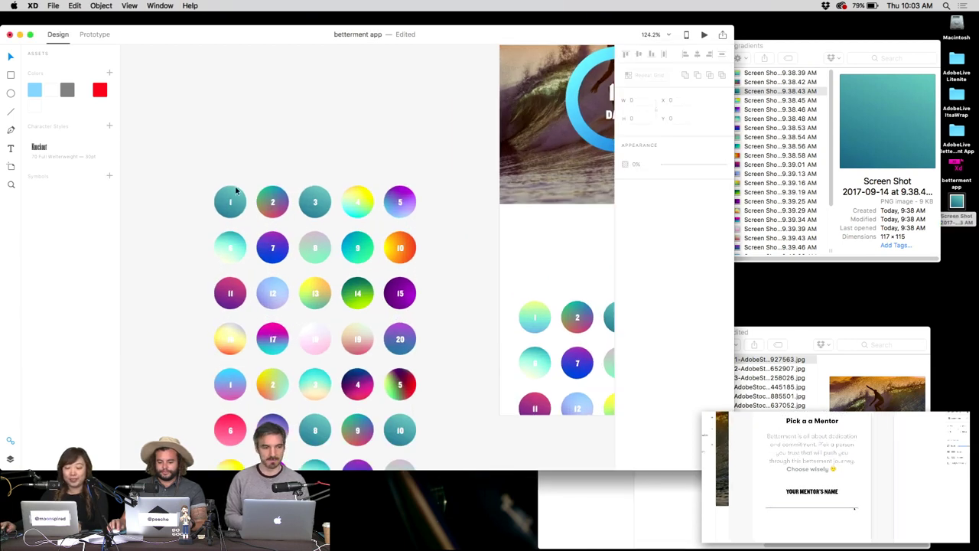
pyautogui.doubleClick(239, 159)
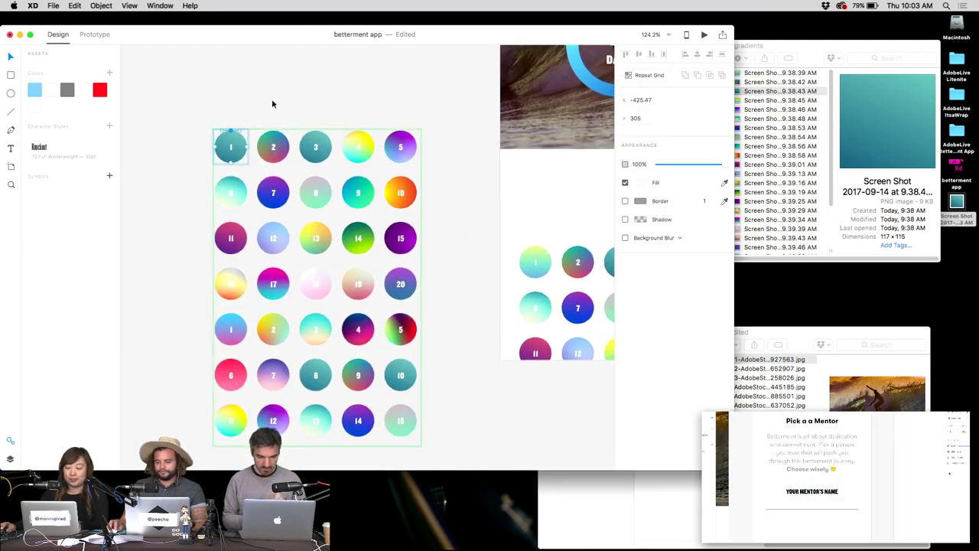
pyautogui.click(241, 147)
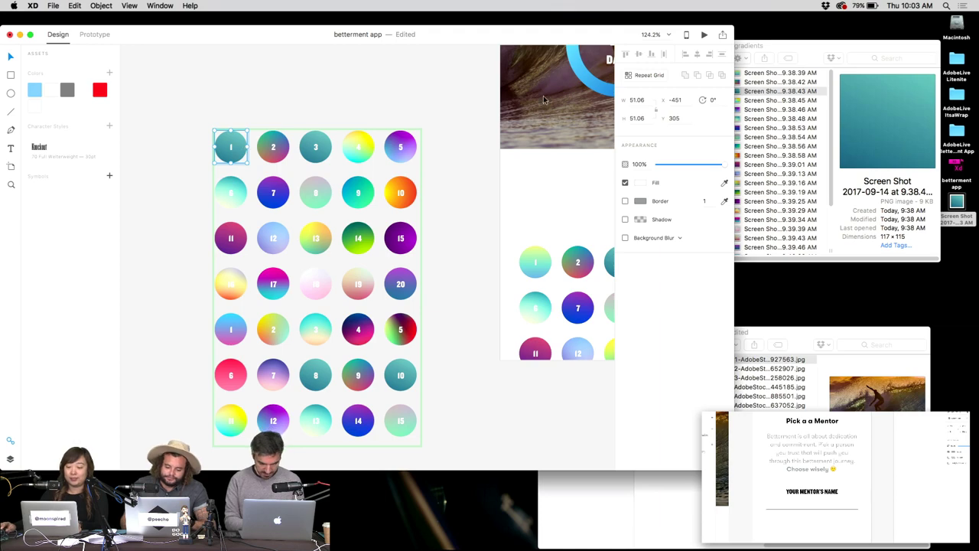
pyautogui.moveTo(954, 215); pyautogui.dragTo(242, 142)
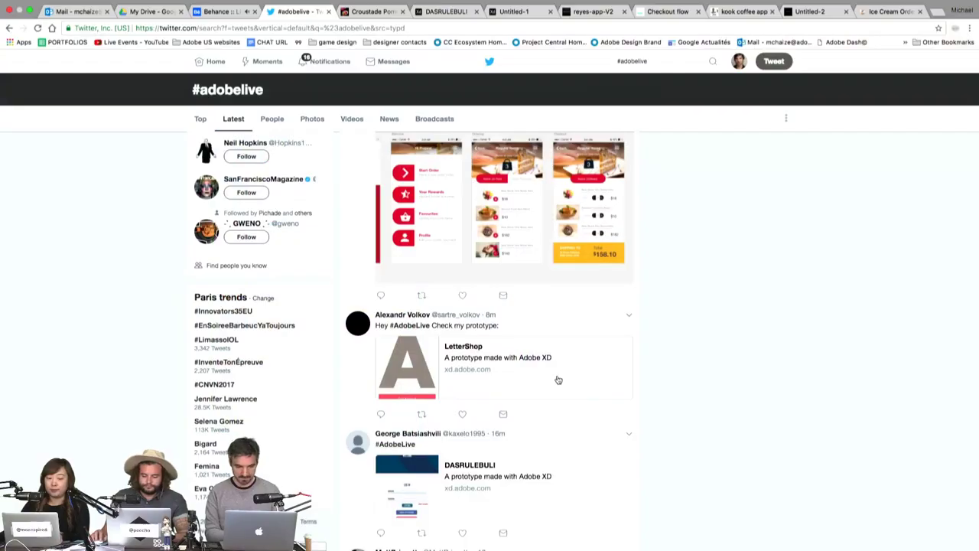
pyautogui.click(558, 380)
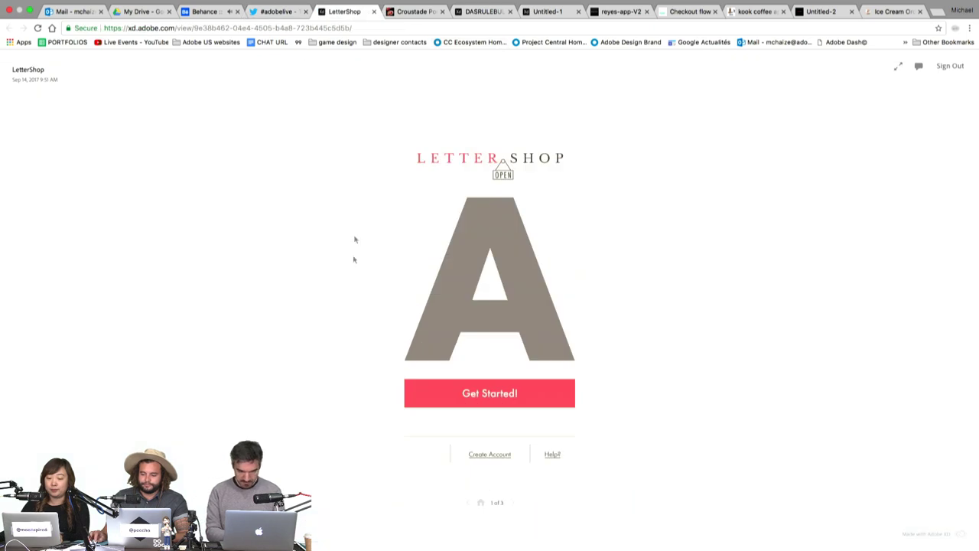
pyautogui.press('ctrl+super+f')
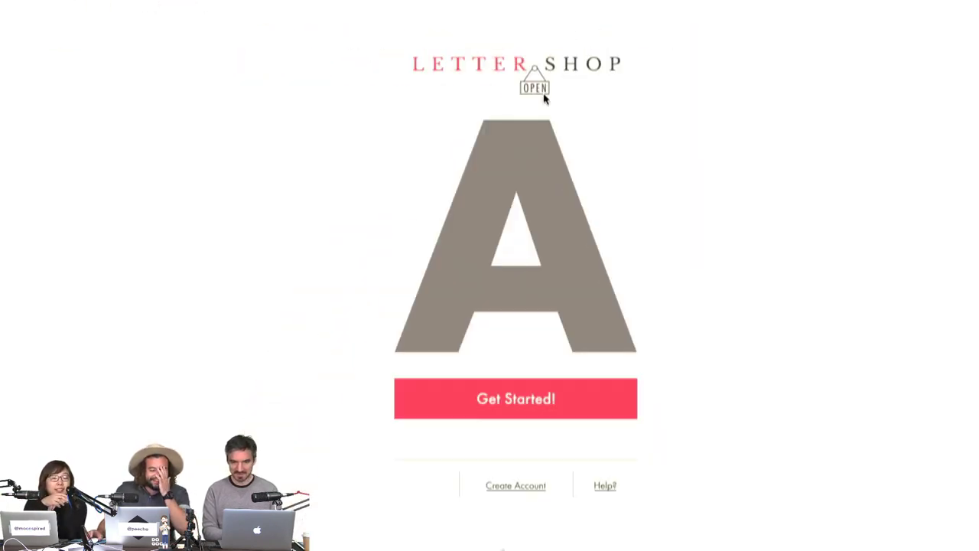
pyautogui.click(529, 398)
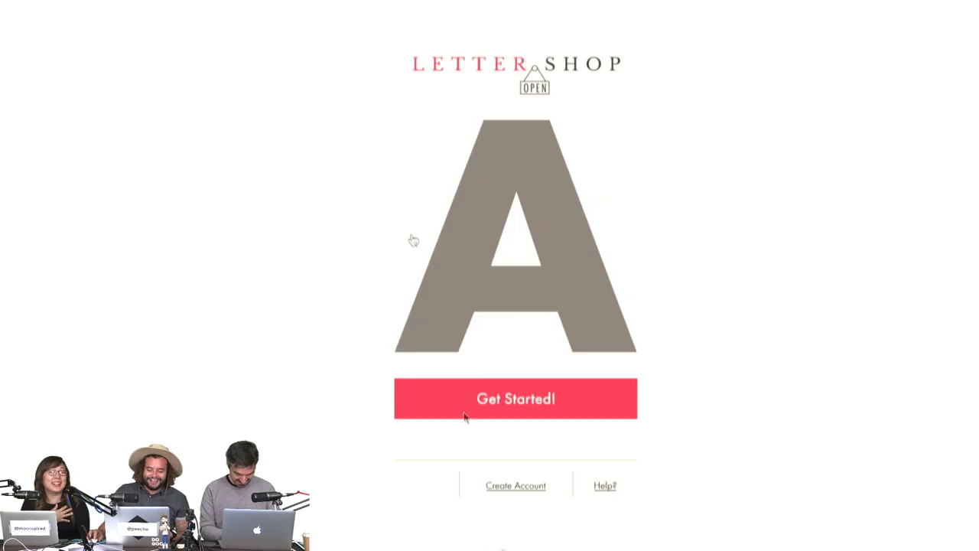
pyautogui.press('super+w')
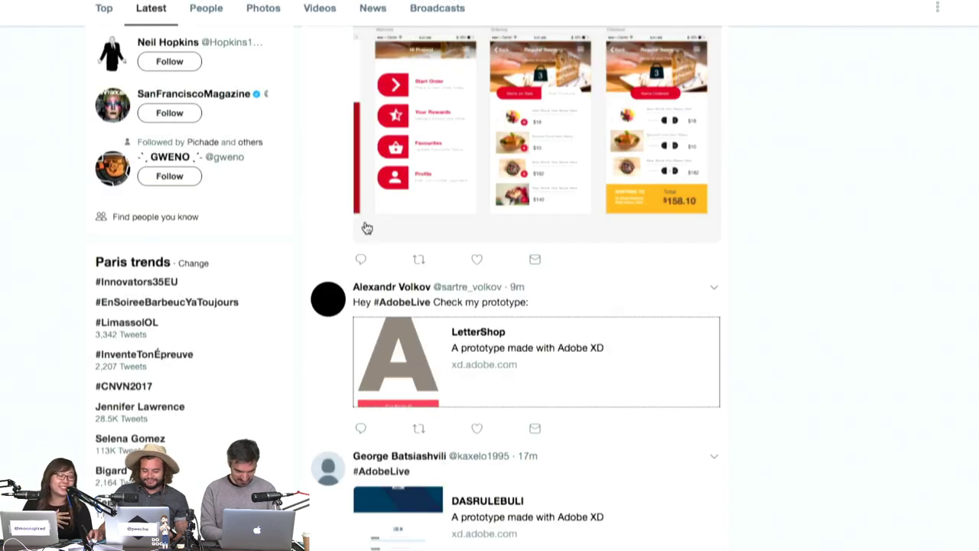
pyautogui.scroll(2, 509, 182)
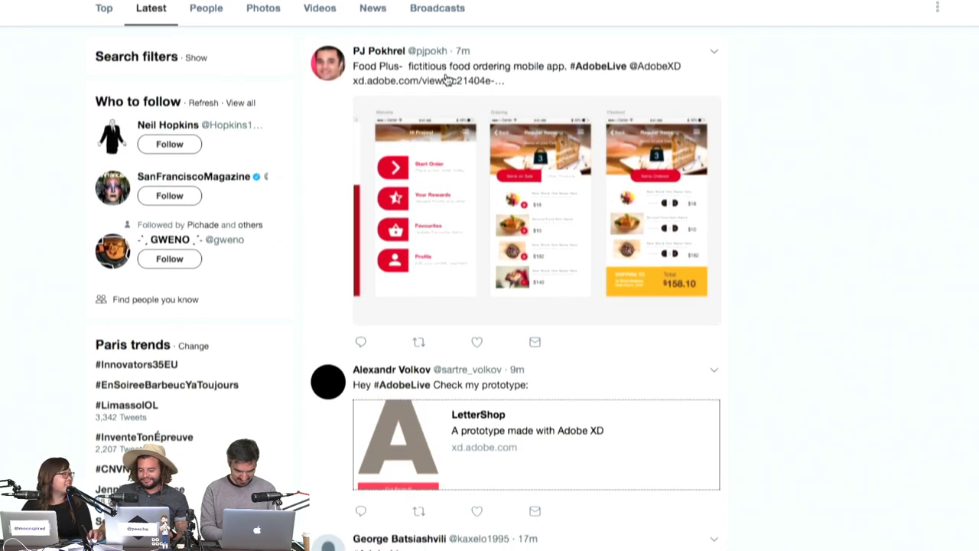
pyautogui.click(446, 80)
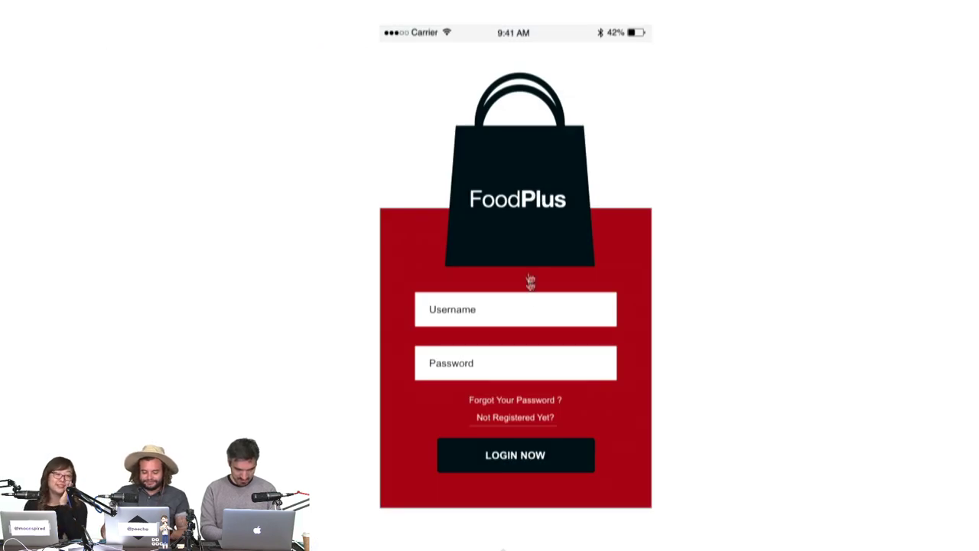
pyautogui.click(529, 297)
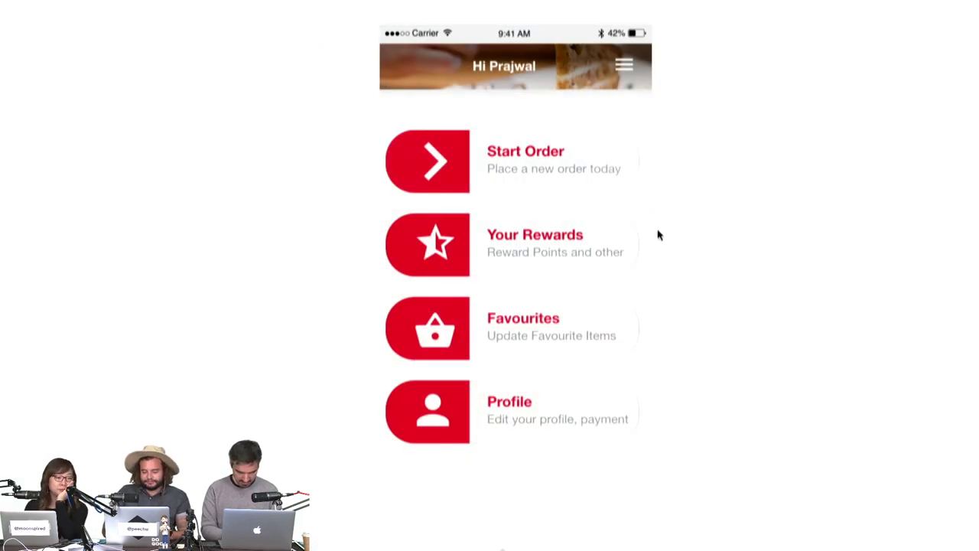
pyautogui.click(602, 502)
pyautogui.click(552, 188)
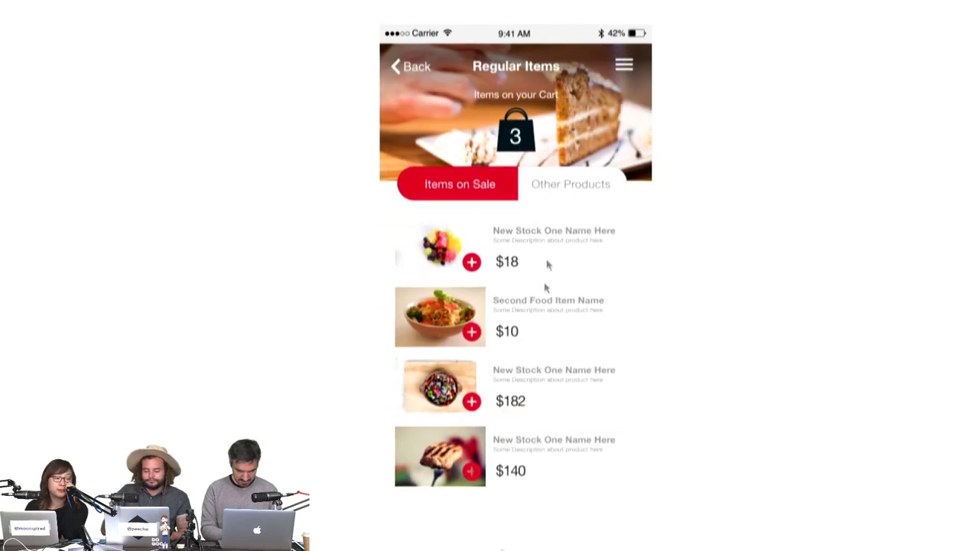
pyautogui.click(519, 142)
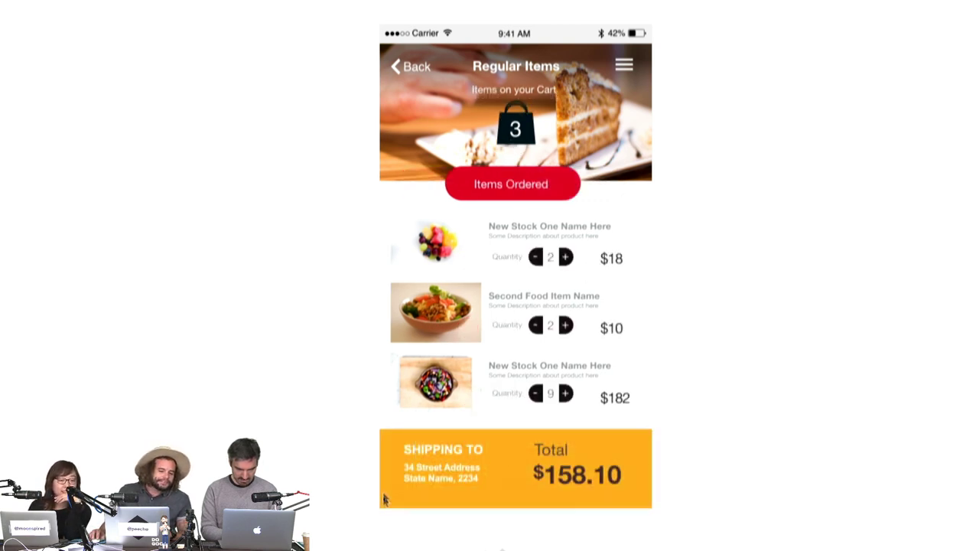
pyautogui.click(530, 493)
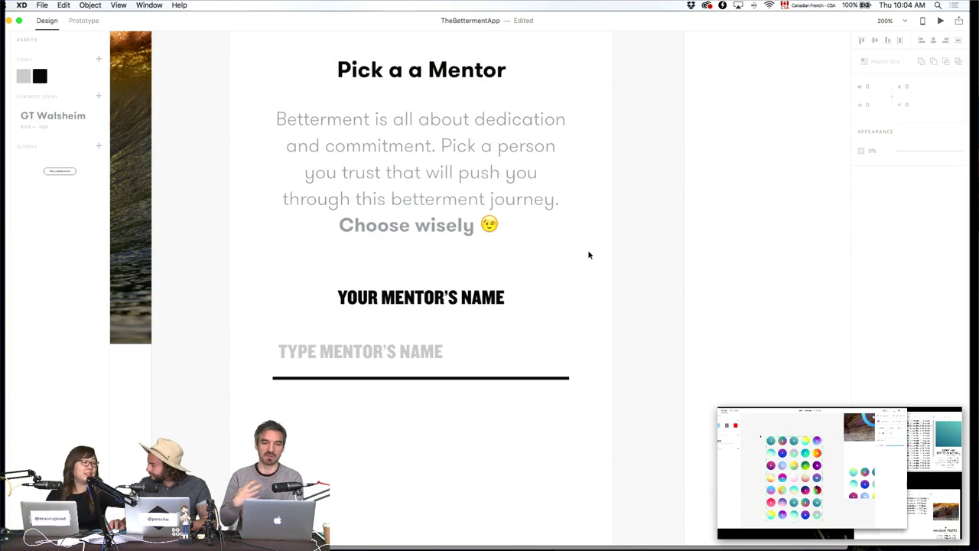
# Delete the duplicate 'a' from the 'Pick a a Mentor' title.
pyautogui.click(397, 144)
pyautogui.doubleClick(395, 142)
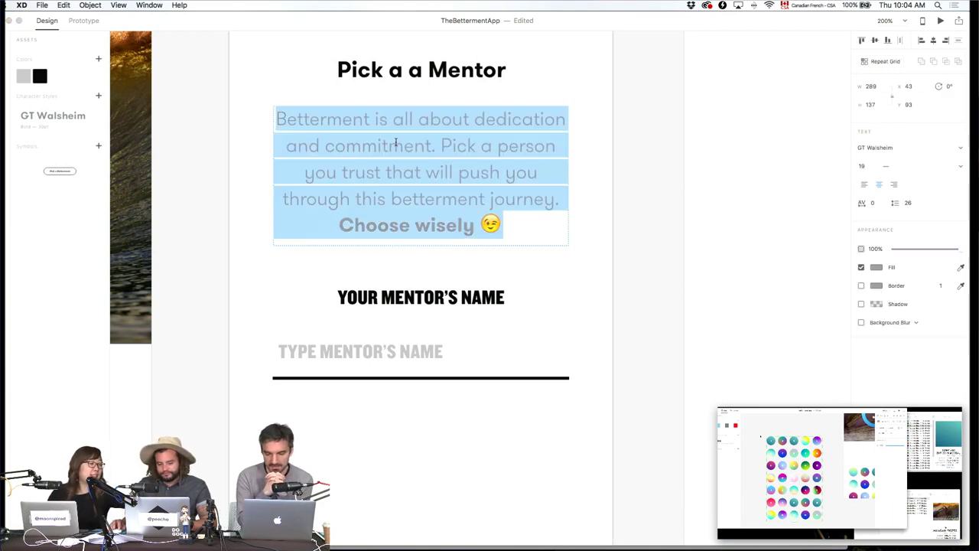
pyautogui.click(425, 70)
pyautogui.doubleClick(426, 70)
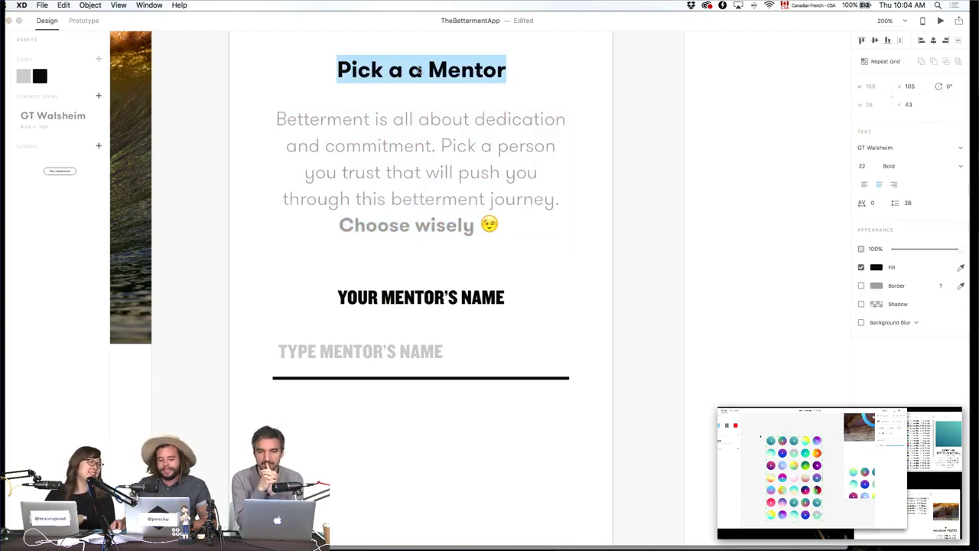
pyautogui.click(422, 70)
pyautogui.press('BackSpace')
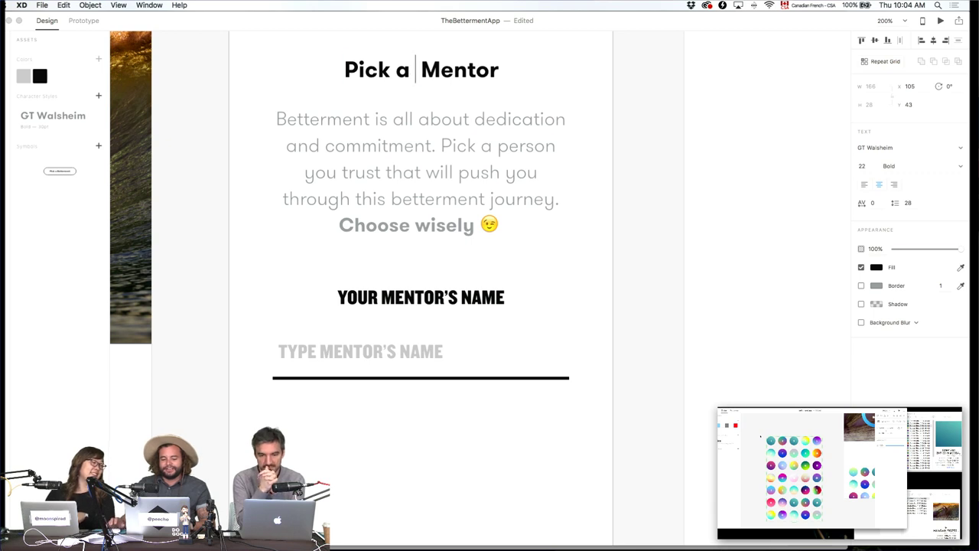
pyautogui.press('Escape')
# Remove the extra space before 'Mentor' so the title reads 'Pick a Mentor'.
pyautogui.click(719, 191)
pyautogui.click(407, 70)
pyautogui.doubleClick(408, 70)
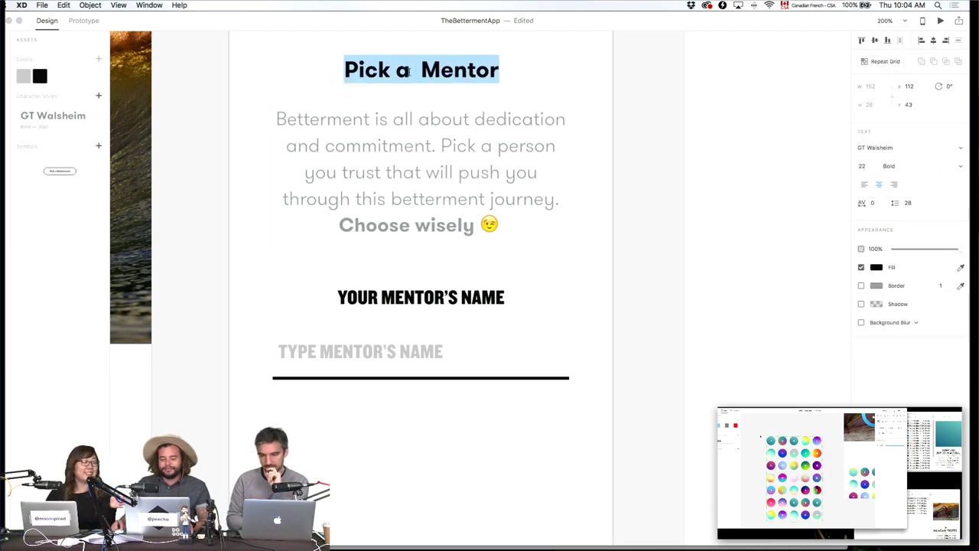
pyautogui.click(412, 70)
pyautogui.press('BackSpace')
pyautogui.press('Escape')
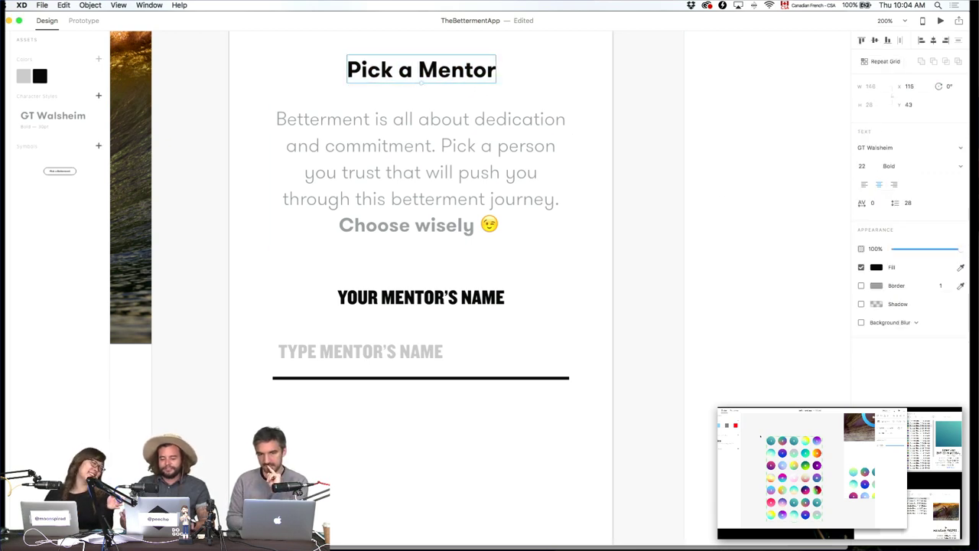
# Nudge the name placeholder and its underline down slightly.
pyautogui.click(619, 253)
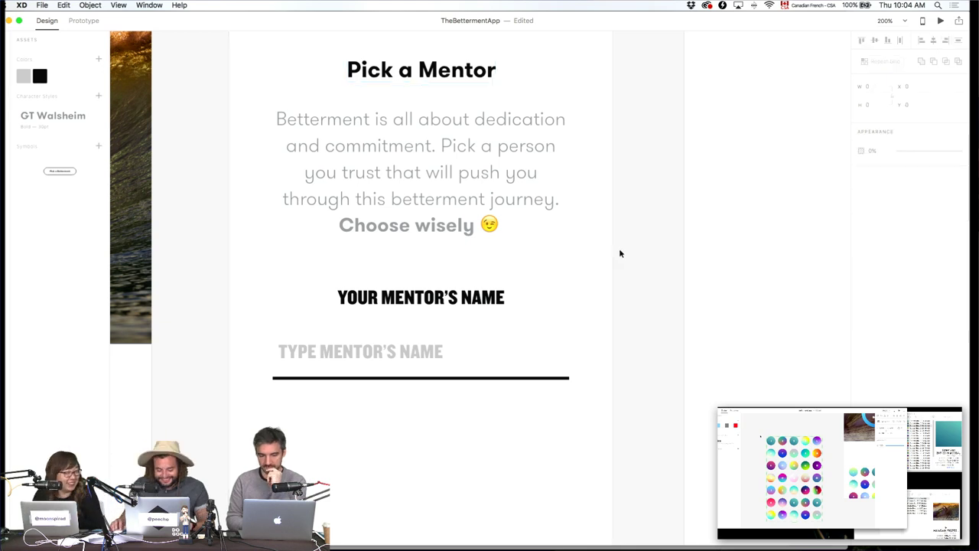
pyautogui.moveTo(471, 482); pyautogui.dragTo(352, 321)
pyautogui.scroll(-4, 418, 332)
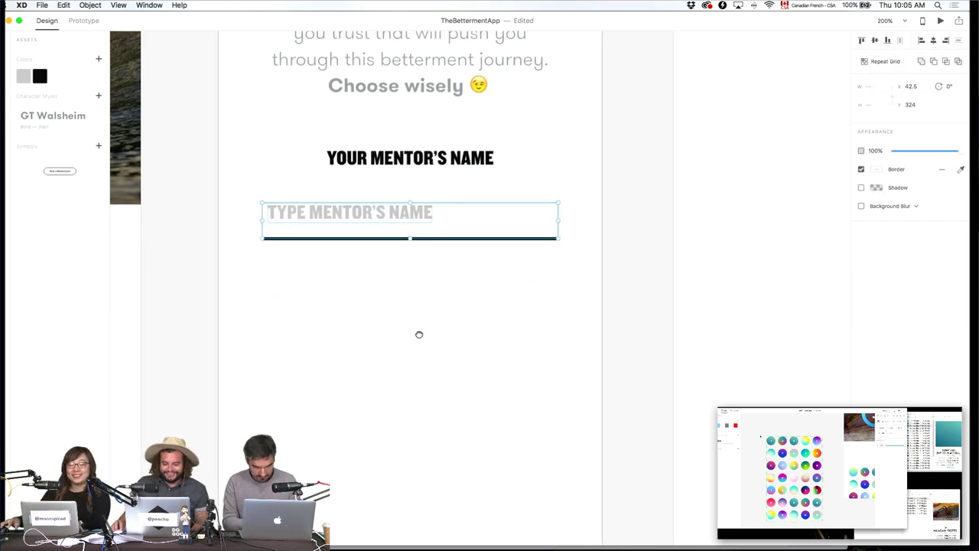
pyautogui.click(407, 325)
pyautogui.click(385, 236)
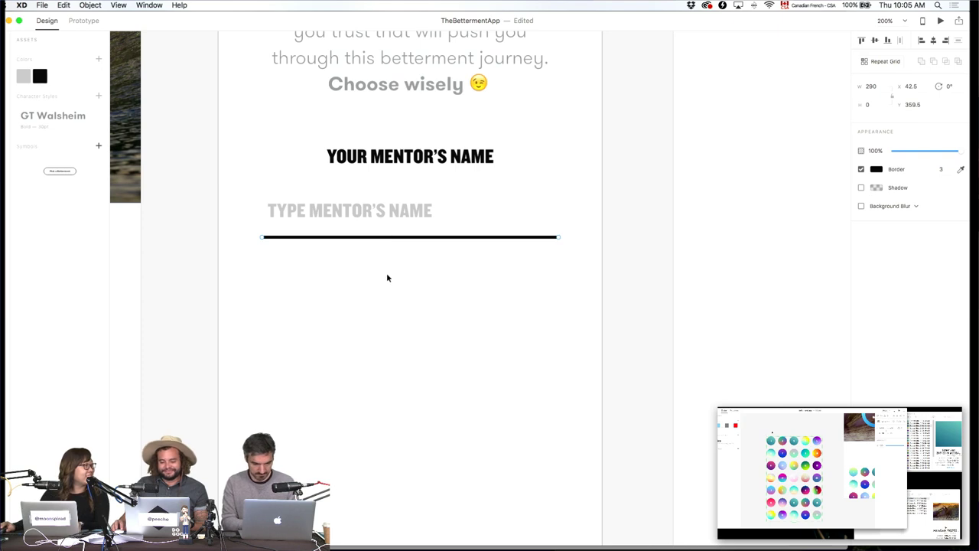
pyautogui.keyDown('shift'); pyautogui.click(354, 201); pyautogui.keyUp('shift')
pyautogui.press('Down')
pyautogui.press('Down')
pyautogui.press('Down')
pyautogui.press('Down')
pyautogui.press('Down')
pyautogui.press('Down')
pyautogui.press('Down')
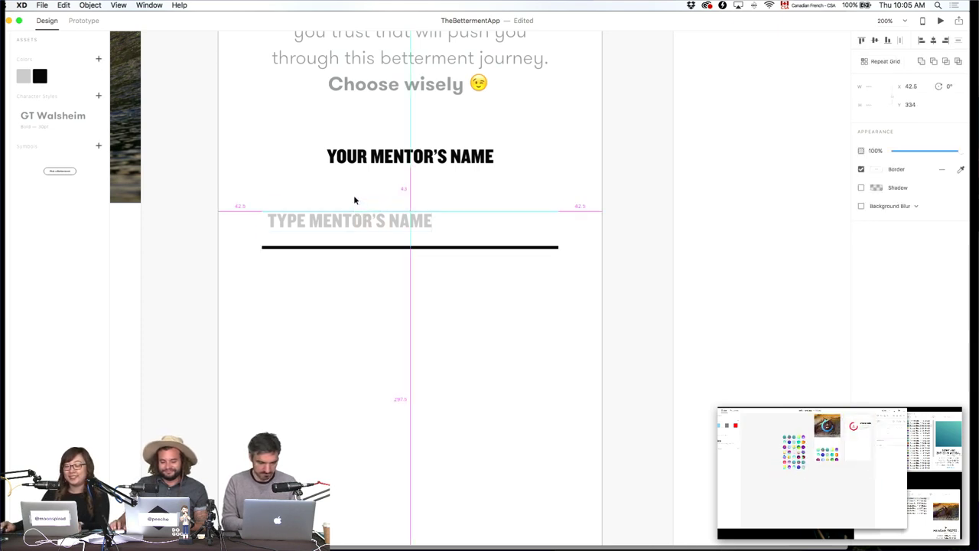
pyautogui.click(494, 267)
# Delete the TYPE MENTOR'S NAME placeholder and place a copy of the heading above the underline.
pyautogui.scroll(3, 494, 291)
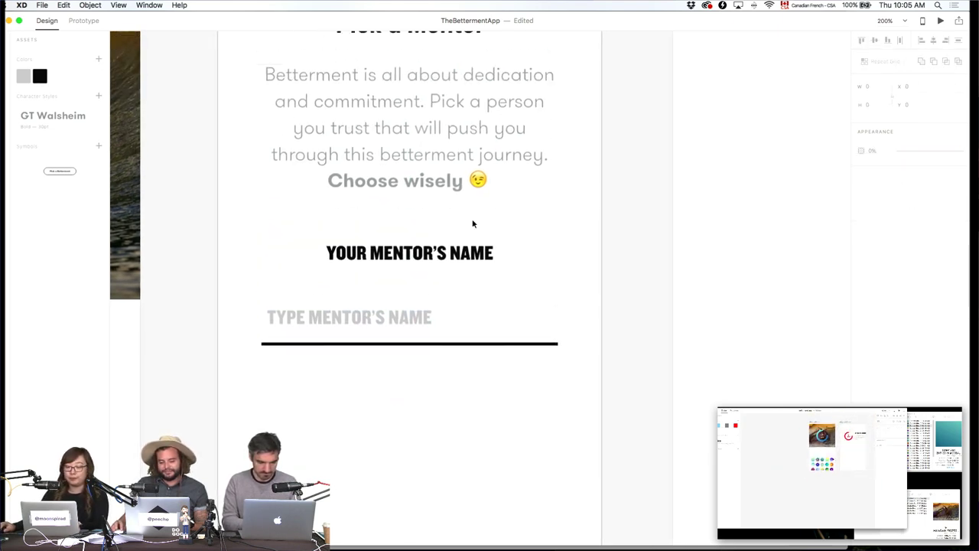
pyautogui.click(400, 317)
pyautogui.press('Delete')
pyautogui.scroll(3, 386, 240)
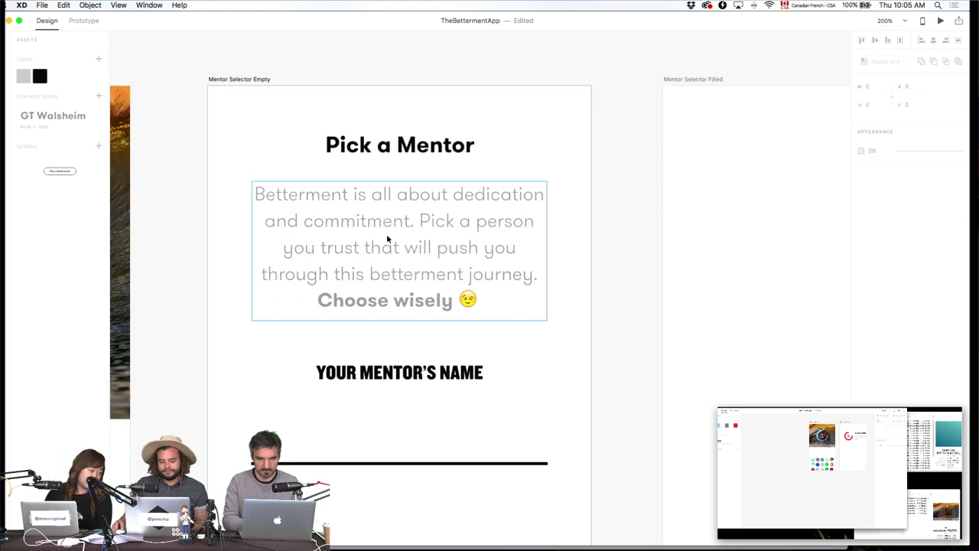
pyautogui.click(413, 144)
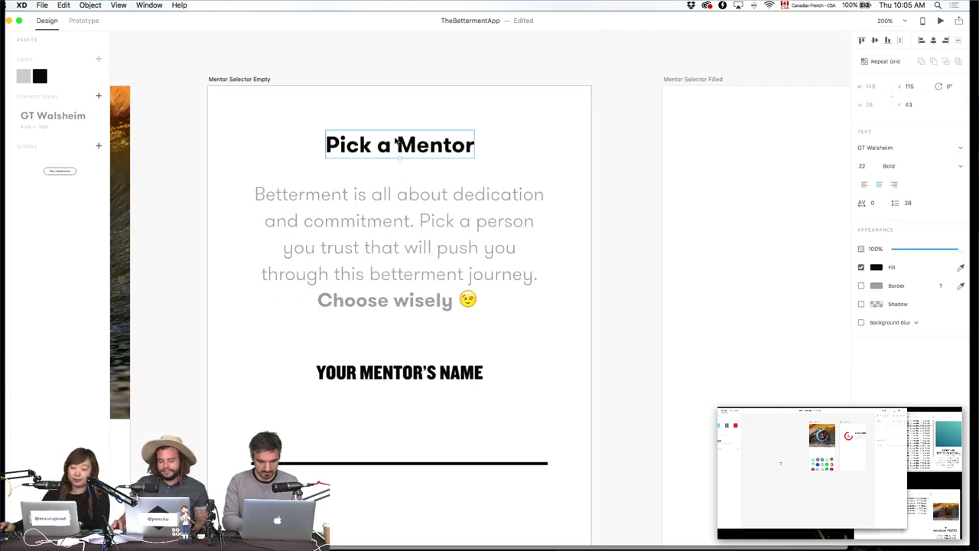
pyautogui.moveTo(424, 159); pyautogui.dragTo(424, 361)
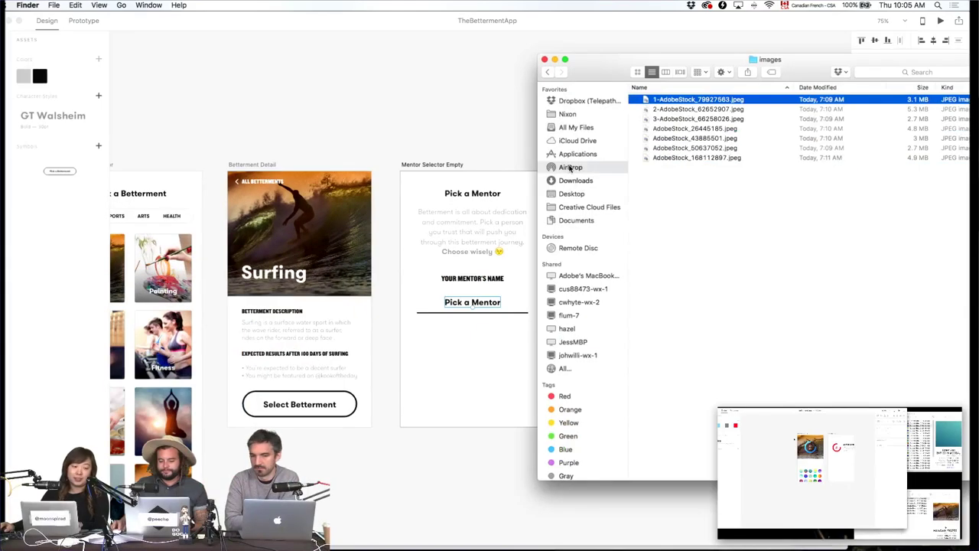
# Show AirDrop beside a second Finder window on the Desktop and select TheBettermentApp.
pyautogui.click(570, 168)
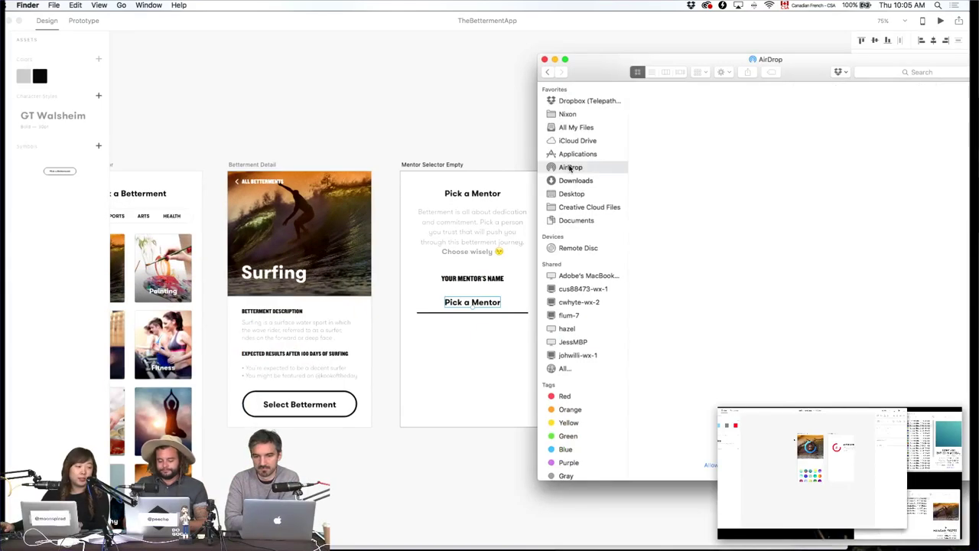
pyautogui.press('super+n')
pyautogui.click(575, 311)
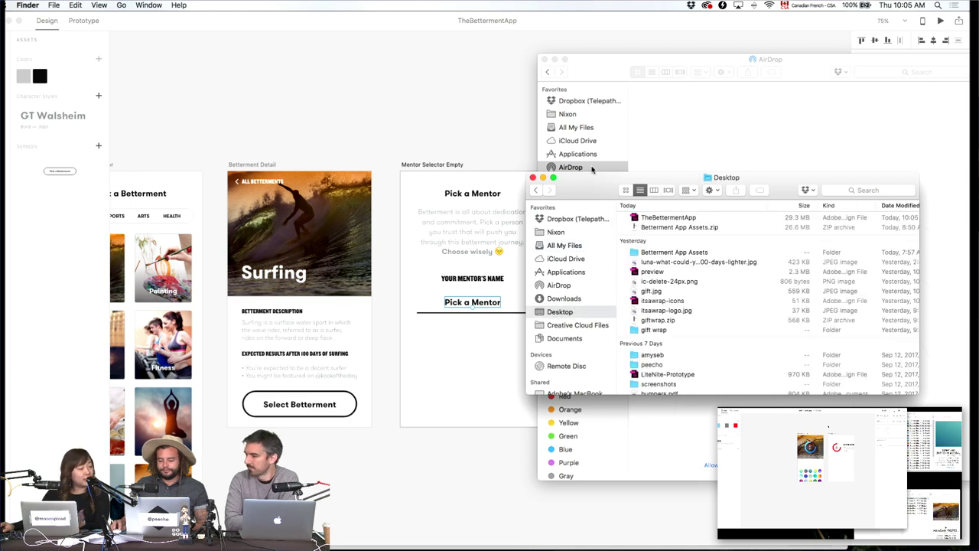
pyautogui.moveTo(586, 179); pyautogui.dragTo(245, 179)
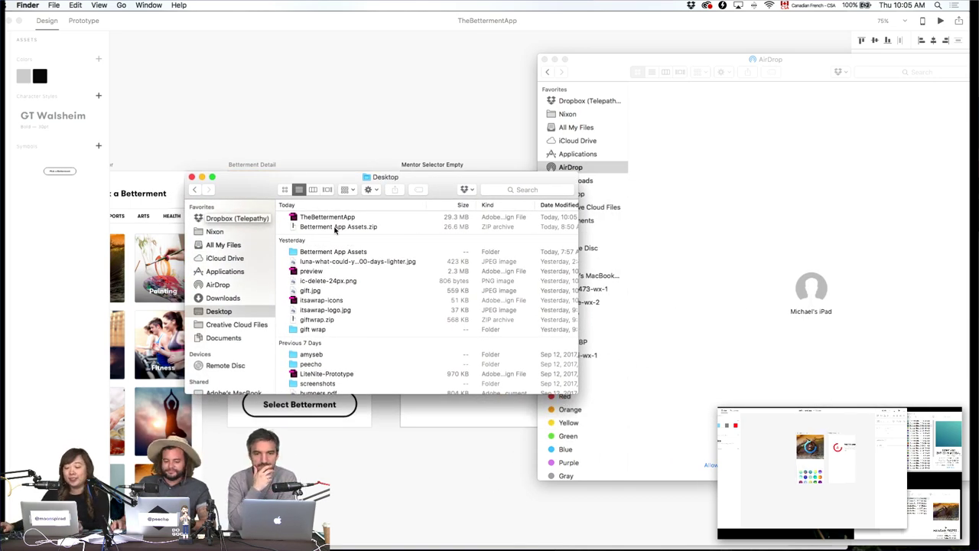
pyautogui.click(355, 219)
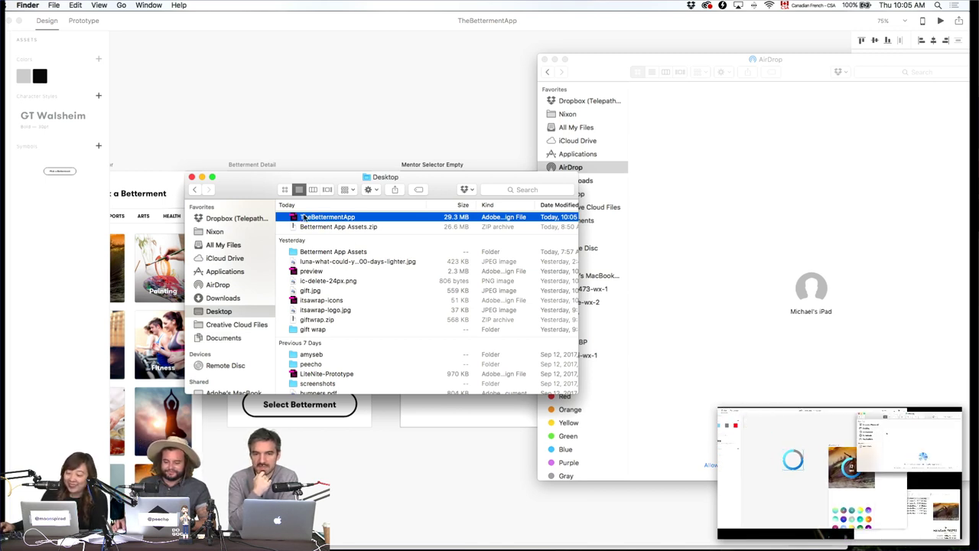
pyautogui.click(816, 163)
pyautogui.click(598, 180)
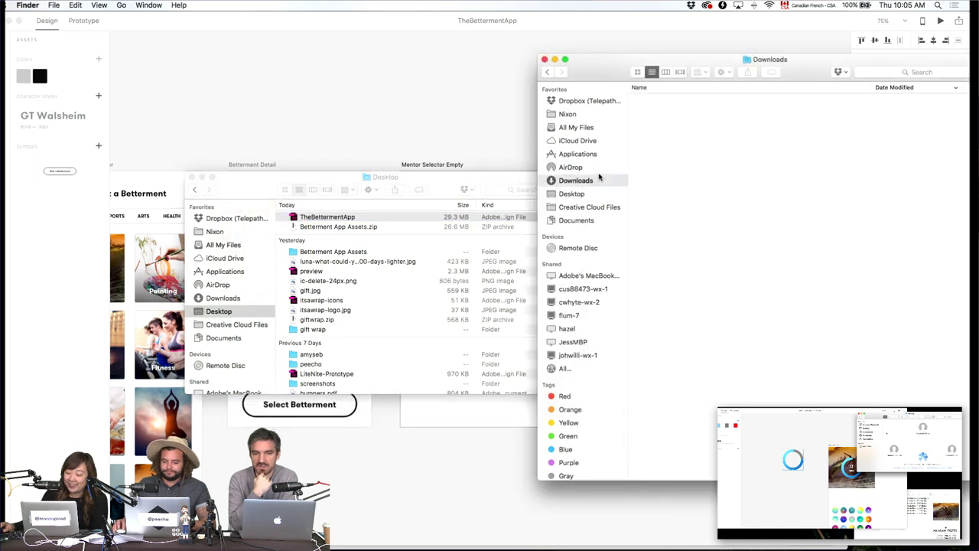
pyautogui.click(574, 167)
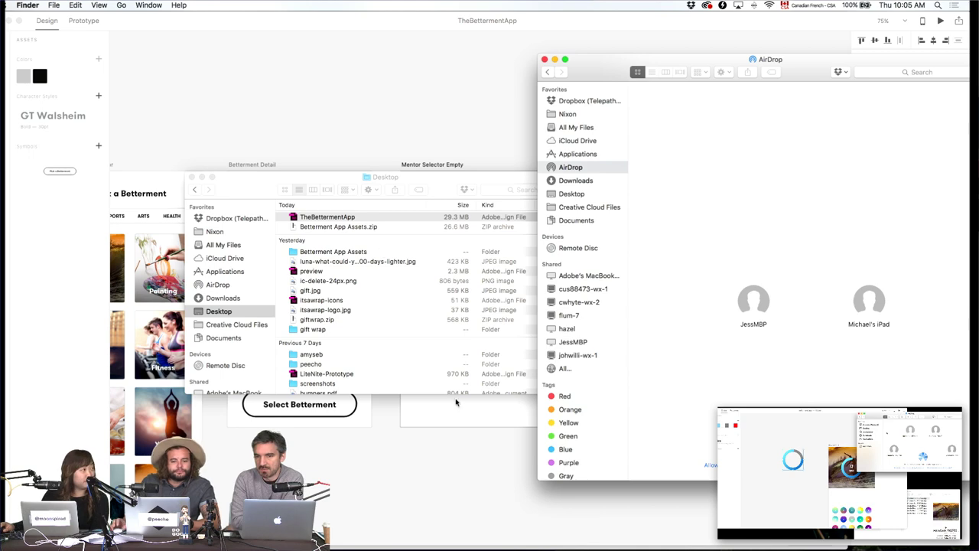
# Drop TheBettermentApp onto the nearby Mac's AirDrop icon to send it.
pyautogui.click(409, 83)
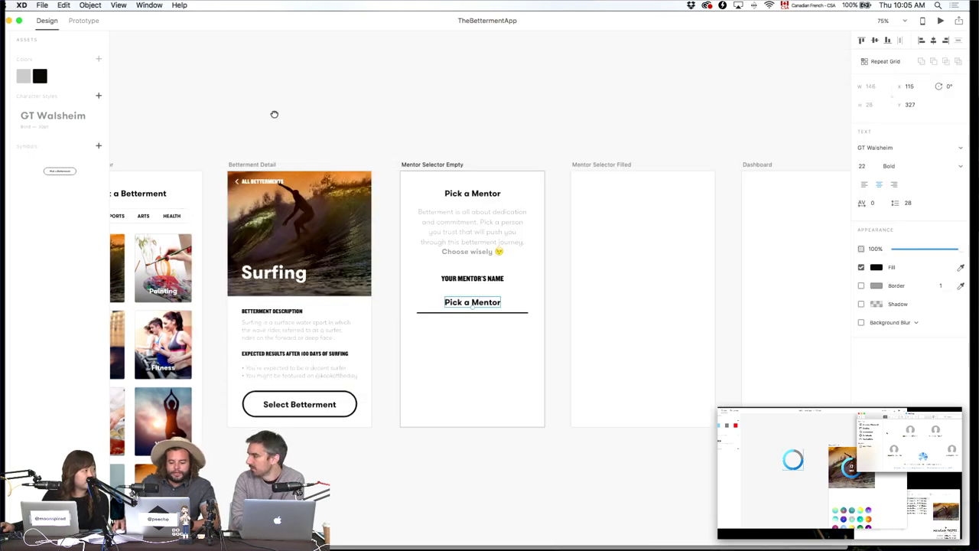
pyautogui.scroll(-3, 505, 109)
pyautogui.scroll(3, 586, 131)
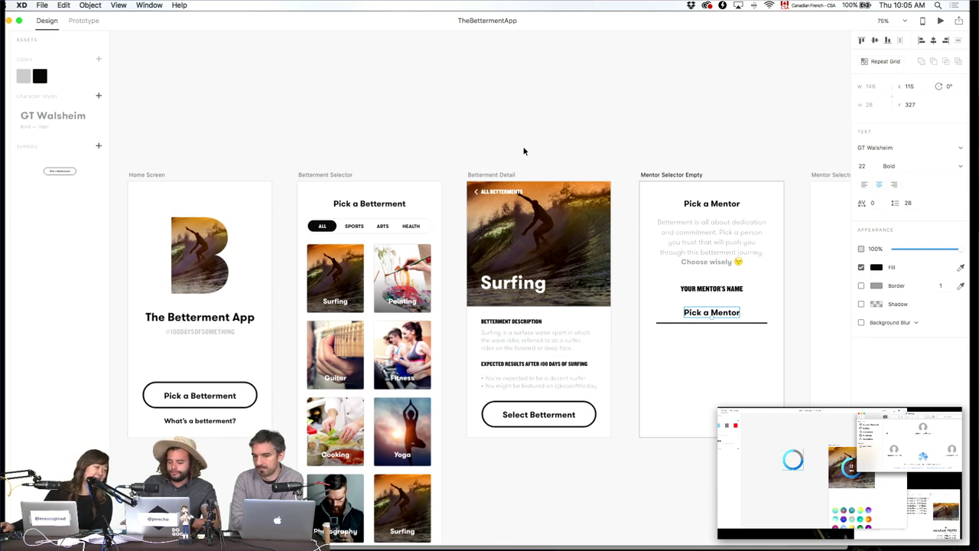
pyautogui.press('super+Tab')
pyautogui.click(344, 218)
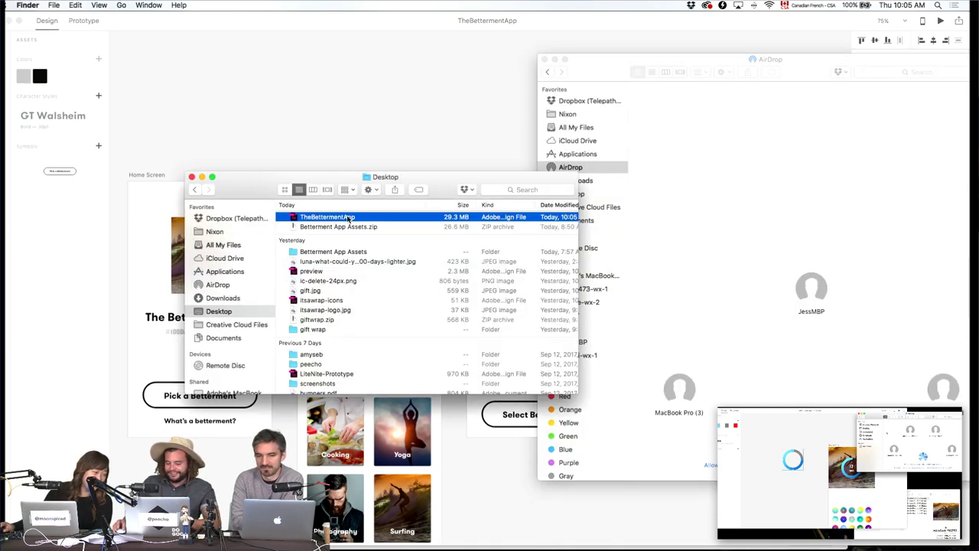
pyautogui.moveTo(348, 218); pyautogui.dragTo(811, 295)
pyautogui.click(403, 107)
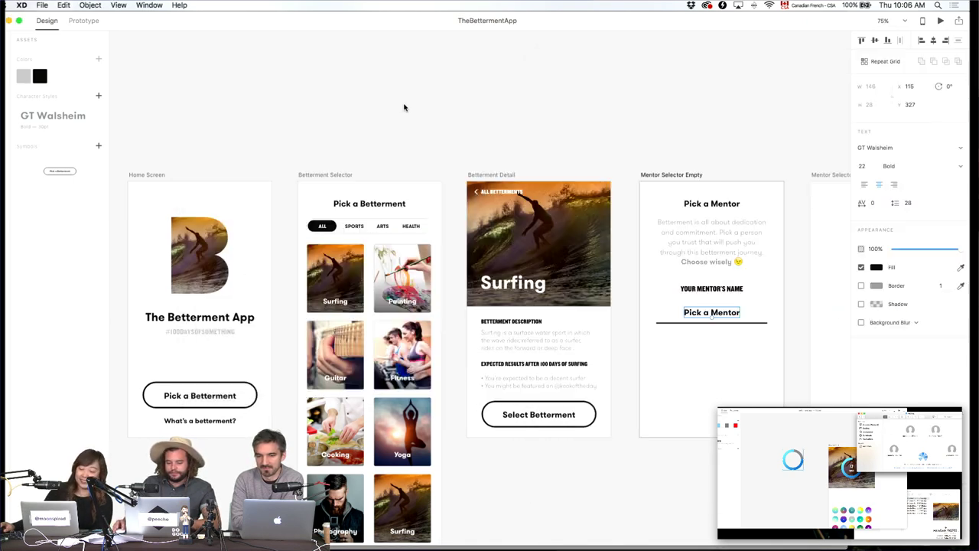
pyautogui.hscroll(5, 357, 131)
# Review export settings for the surfing photo (PNG, Web, 1x), then cancel.
pyautogui.press('super+equal')
pyautogui.press('super+equal')
pyautogui.press('super+equal')
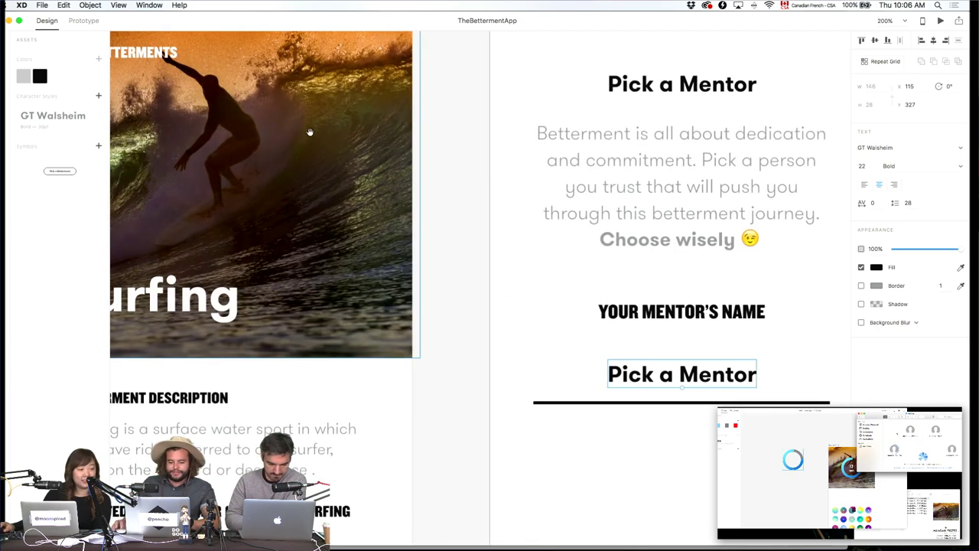
pyautogui.hscroll(-5, 309, 133)
pyautogui.scroll(2, 310, 132)
pyautogui.click(532, 204)
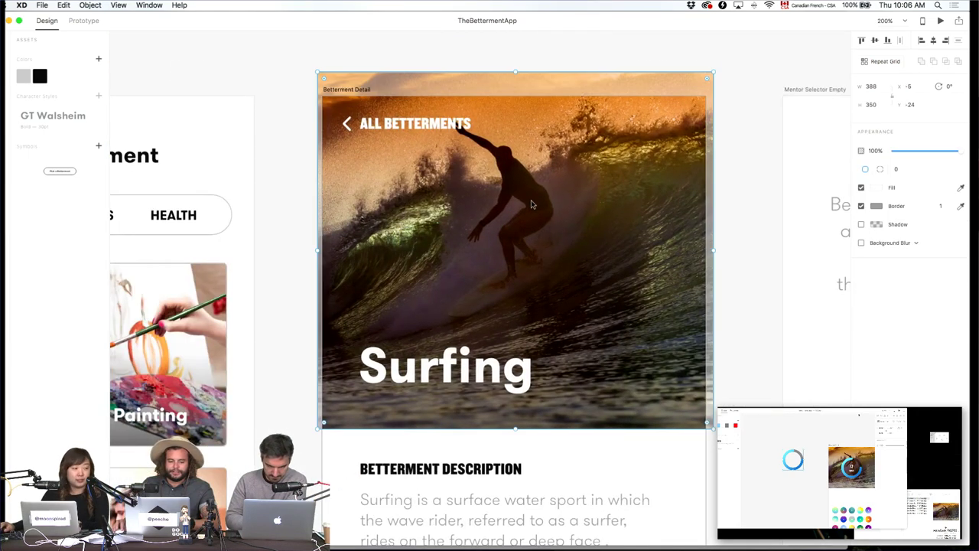
pyautogui.click(42, 5)
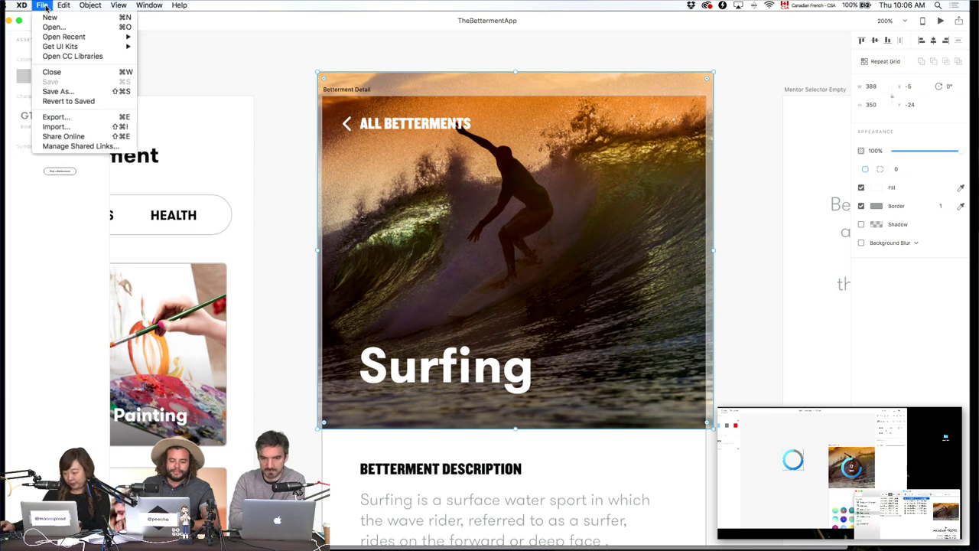
pyautogui.click(50, 117)
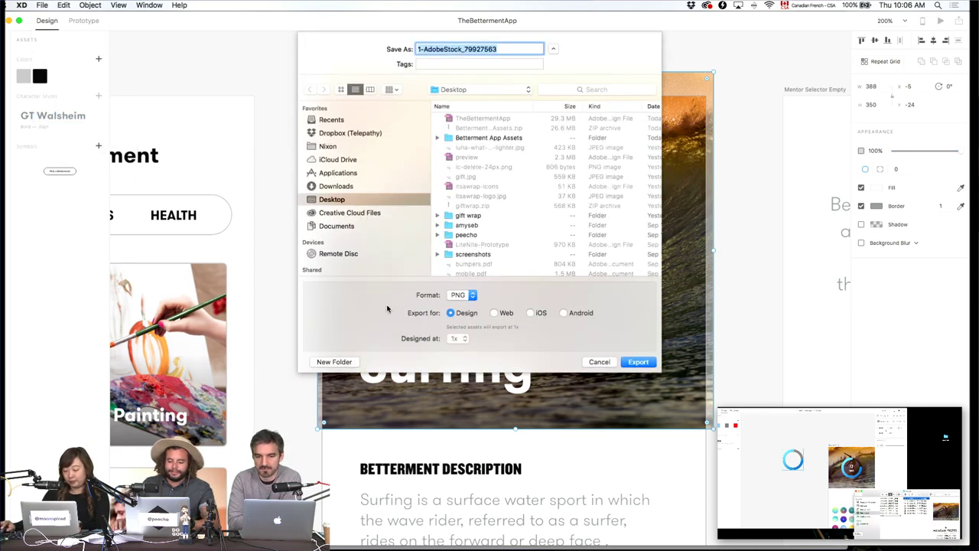
pyautogui.click(472, 296)
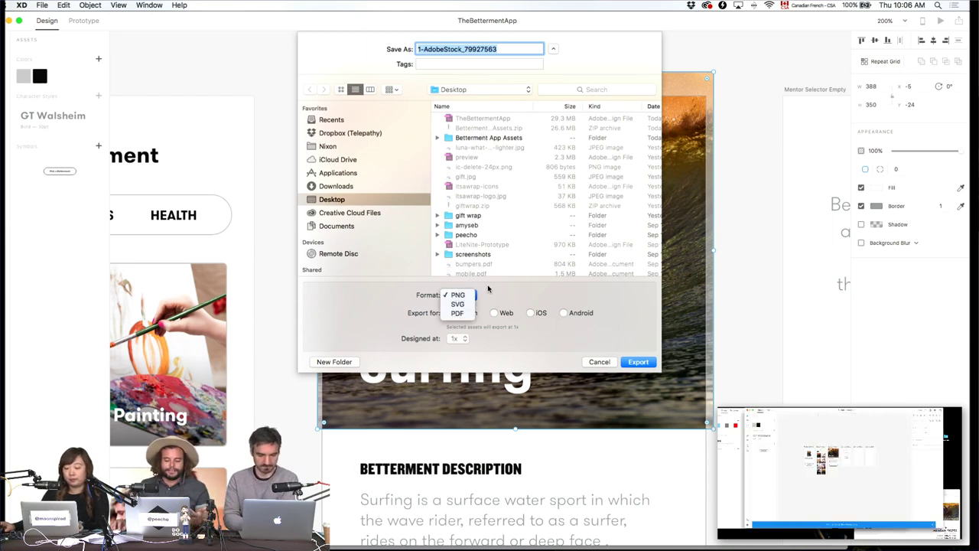
pyautogui.click(461, 296)
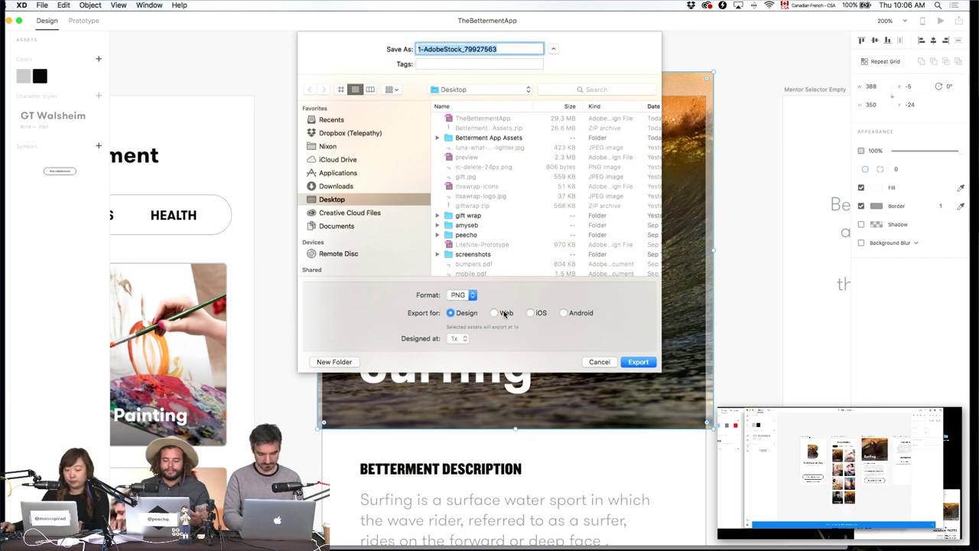
pyautogui.click(503, 312)
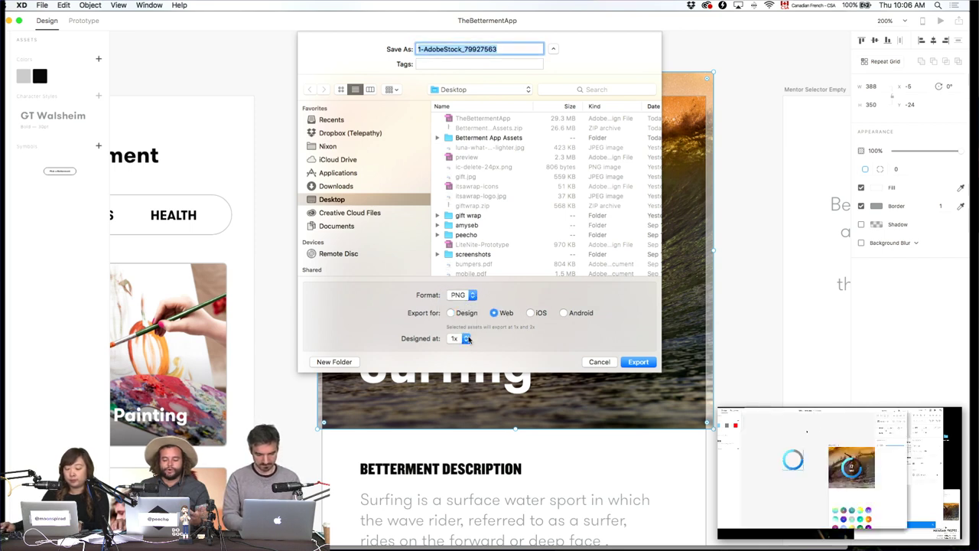
pyautogui.click(464, 339)
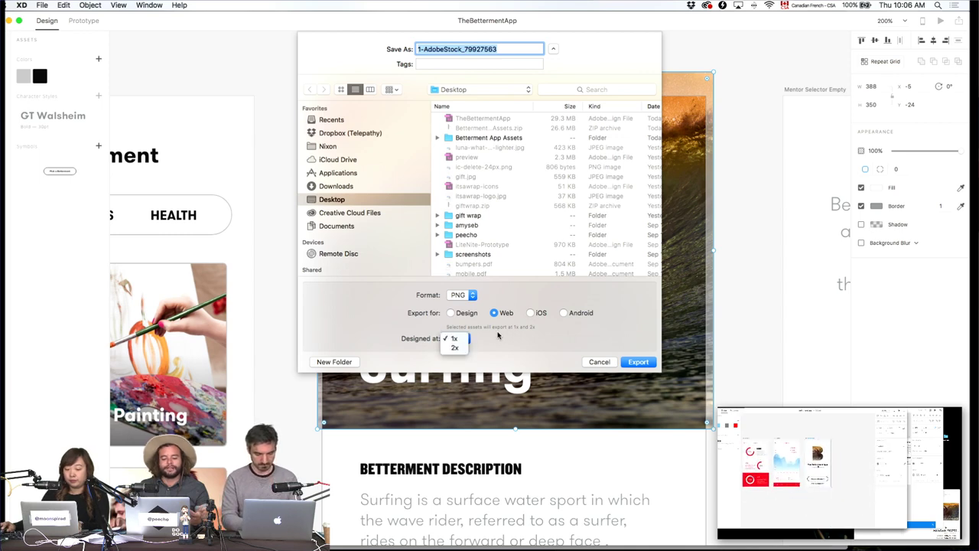
pyautogui.click(579, 343)
pyautogui.click(599, 361)
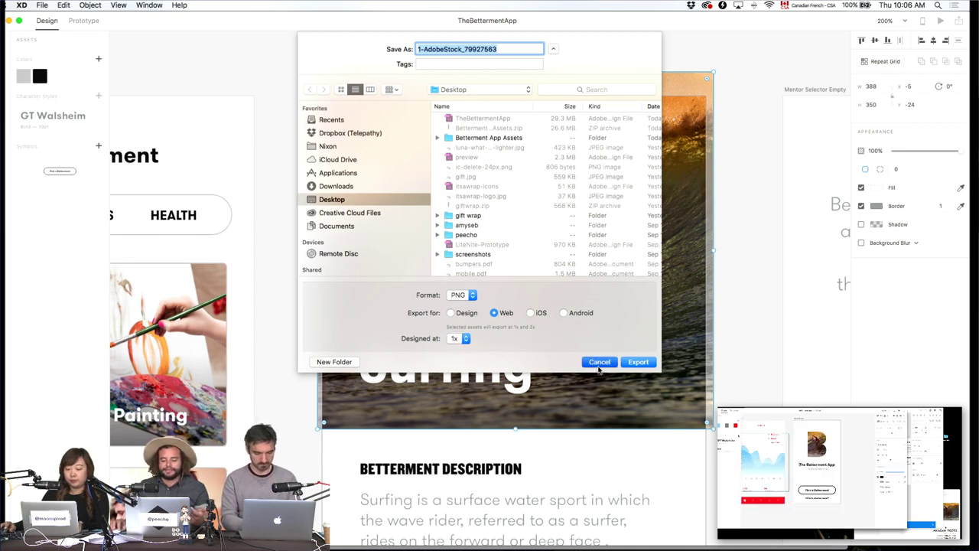
pyautogui.press('Escape')
# Export the back chevron as an SVG named Path 2 to the Desktop.
pyautogui.hscroll(-15, 587, 168)
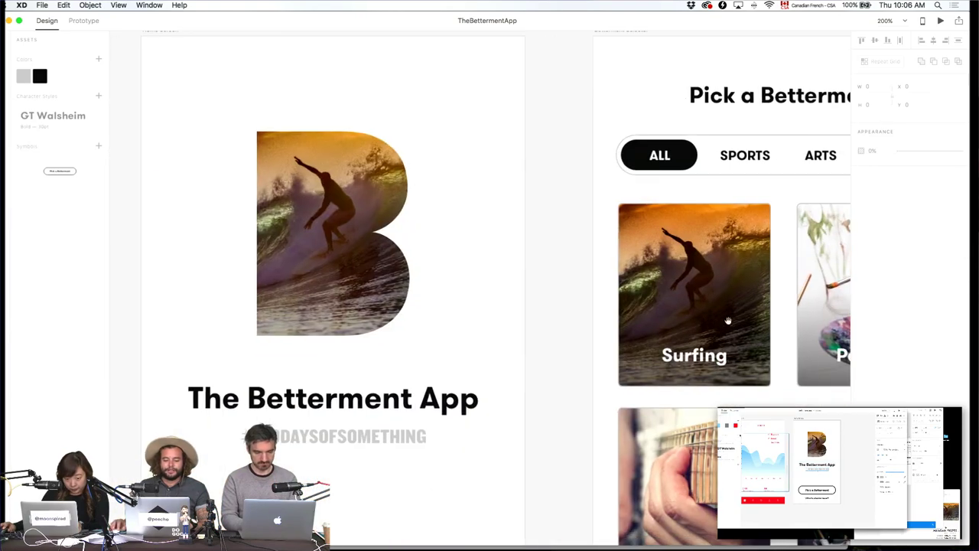
pyautogui.hscroll(15, 587, 168)
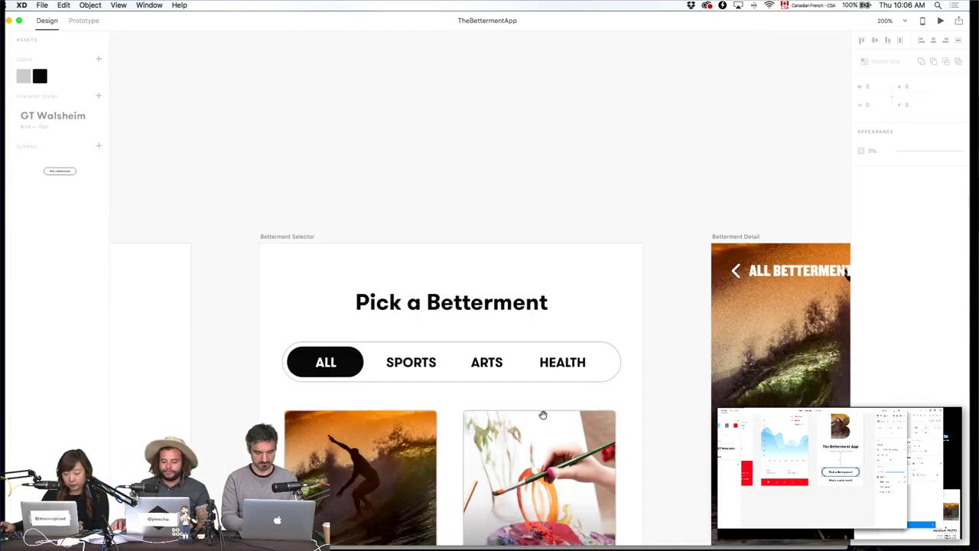
pyautogui.click(466, 255)
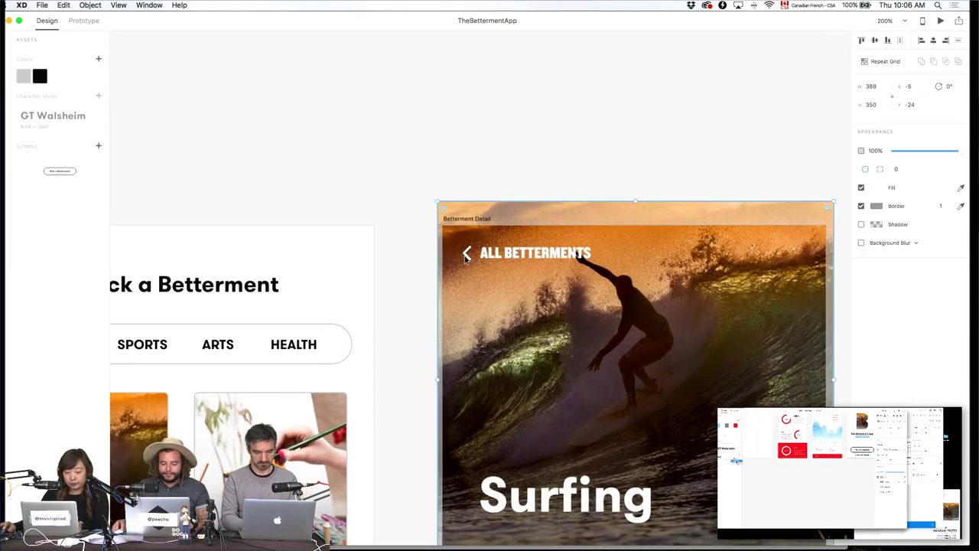
pyautogui.doubleClick(467, 256)
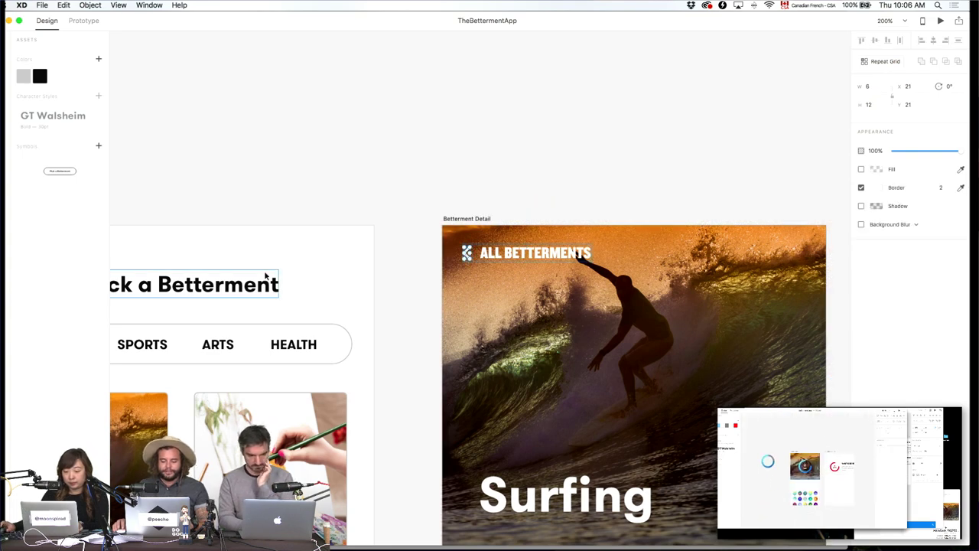
pyautogui.click(47, 6)
pyautogui.click(61, 115)
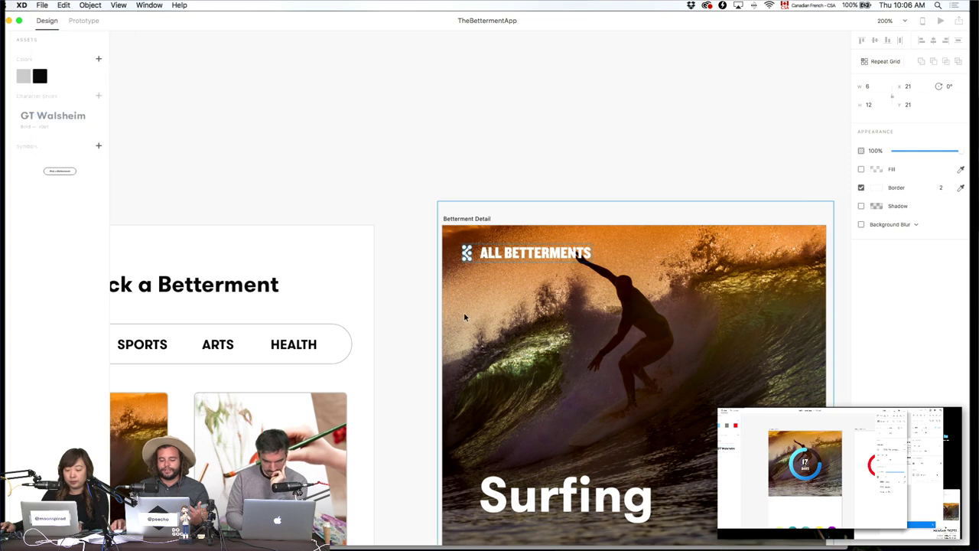
pyautogui.click(451, 295)
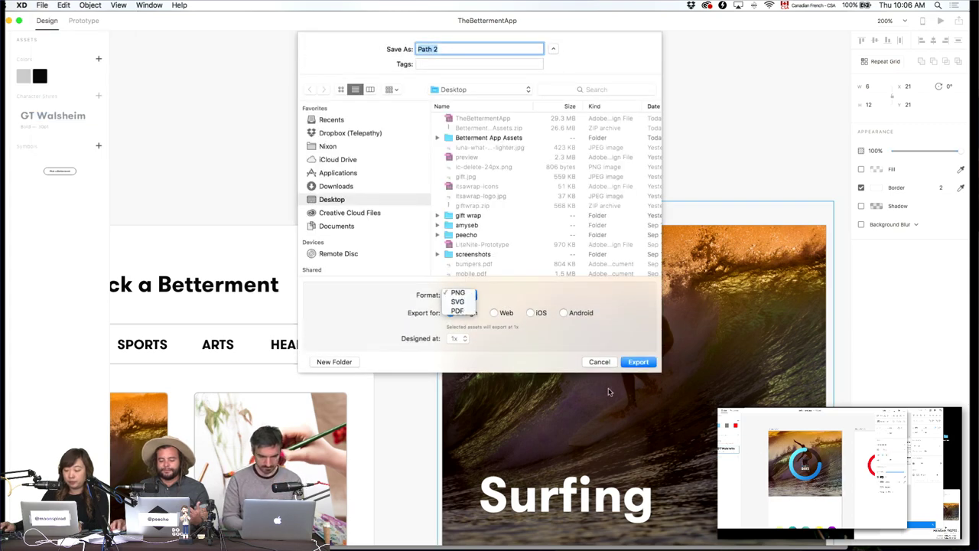
pyautogui.click(638, 362)
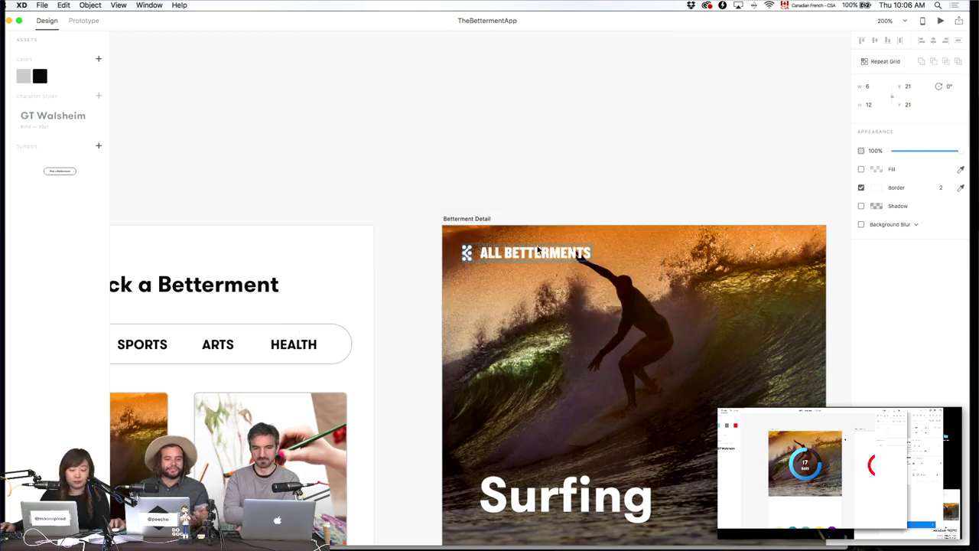
pyautogui.click(631, 148)
# Set the Pick a Mentor placeholder text fill to light grey.
pyautogui.press('super+1')
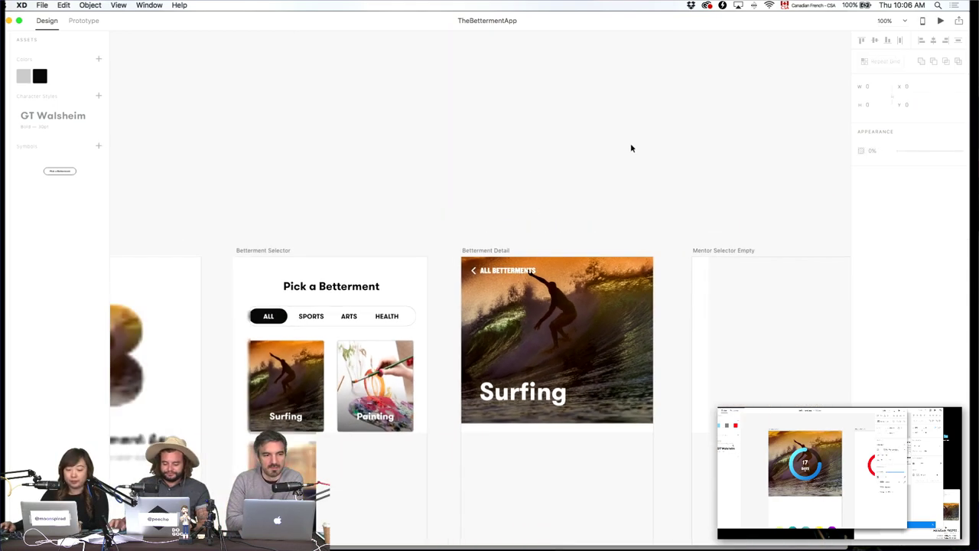
pyautogui.scroll(-5, 640, 193)
pyautogui.hscroll(5, 640, 193)
pyautogui.scroll(3, 640, 193)
pyautogui.click(461, 275)
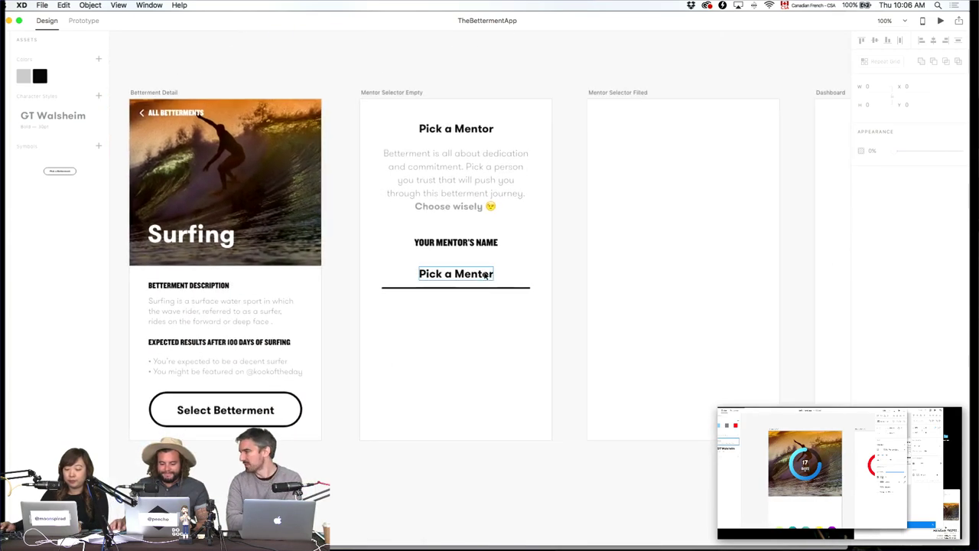
pyautogui.click(876, 266)
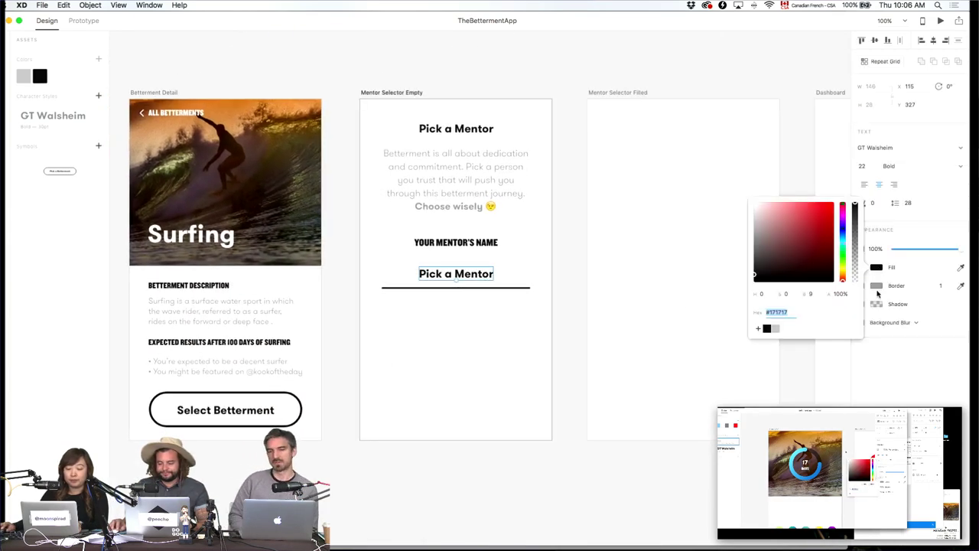
pyautogui.click(775, 328)
pyautogui.click(542, 327)
# Select the underlined Pick a Mentor field group and make it a Repeat Grid.
pyautogui.moveTo(495, 312); pyautogui.dragTo(482, 285)
pyautogui.doubleClick(483, 282)
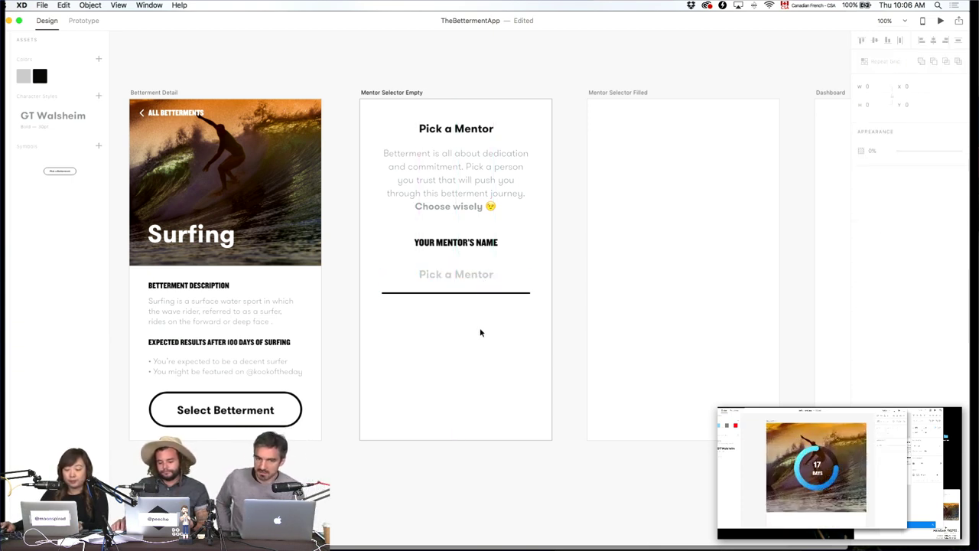
pyautogui.click(454, 284)
pyautogui.click(466, 301)
pyautogui.click(456, 265)
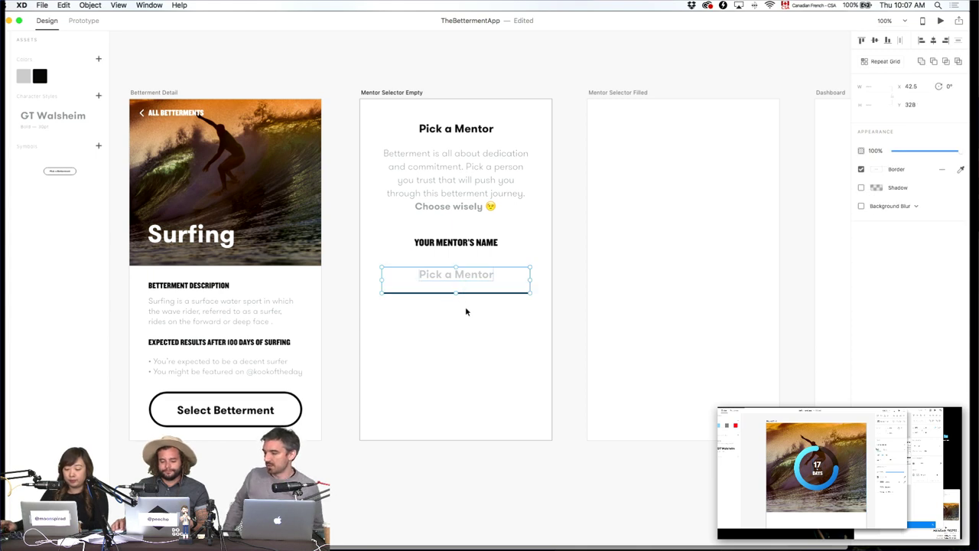
pyautogui.doubleClick(470, 269)
pyautogui.moveTo(470, 270); pyautogui.dragTo(470, 266)
pyautogui.click(476, 332)
pyautogui.press('super+z')
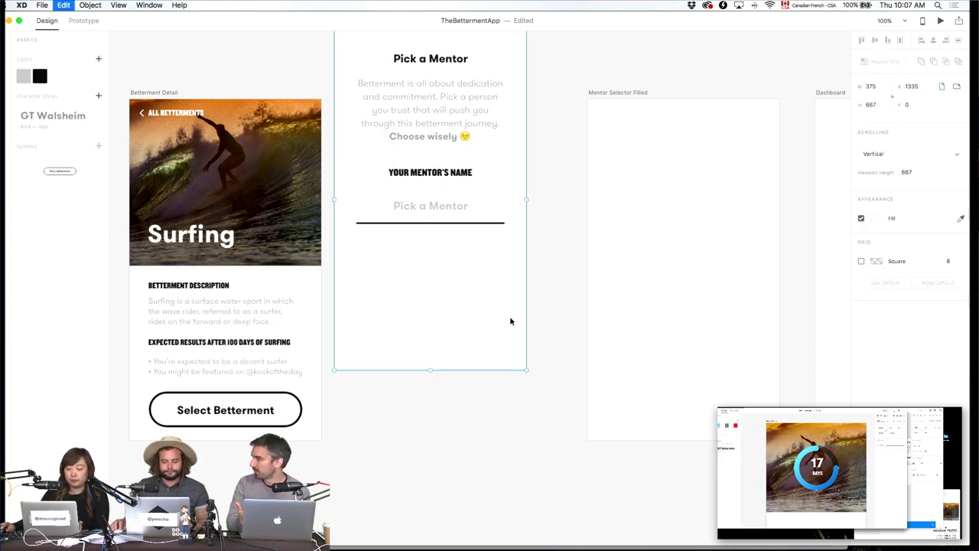
pyautogui.press('super+z')
pyautogui.click(469, 269)
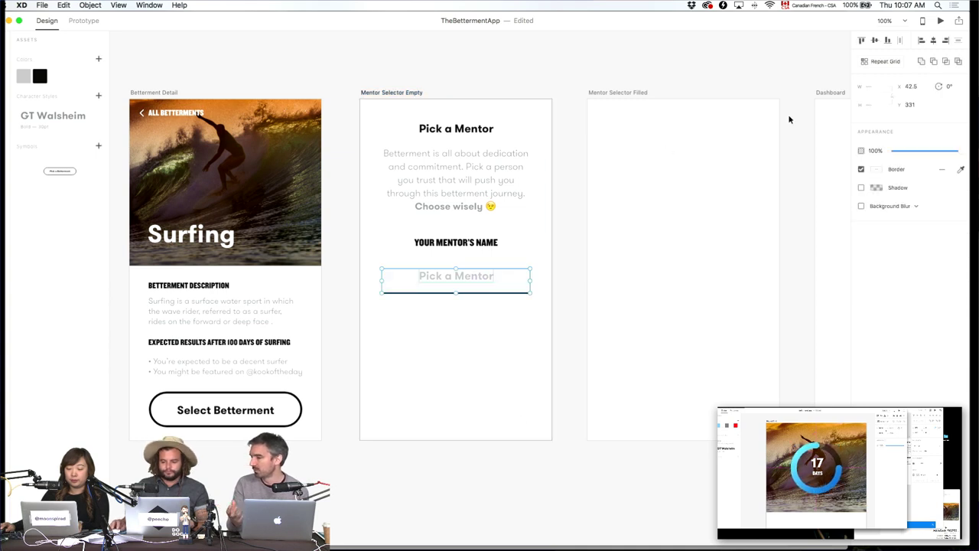
pyautogui.press('super+r')
# Add a second field row, nudge the group down, and relabel the row 'Mentor's Phone#'.
pyautogui.moveTo(452, 292); pyautogui.dragTo(457, 322)
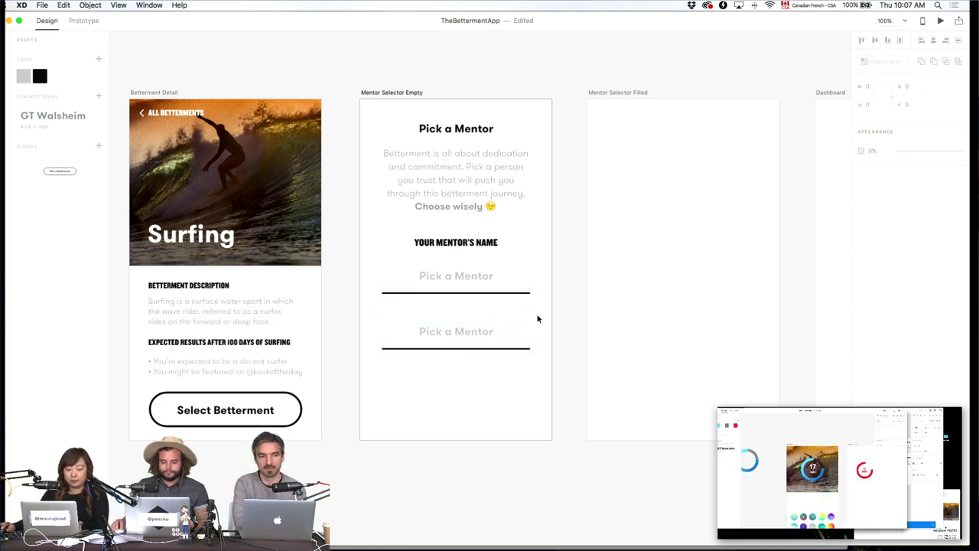
pyautogui.moveTo(511, 238); pyautogui.dragTo(435, 372)
pyautogui.hotkey('shift', 'Down')
pyautogui.hotkey('shift', 'Down')
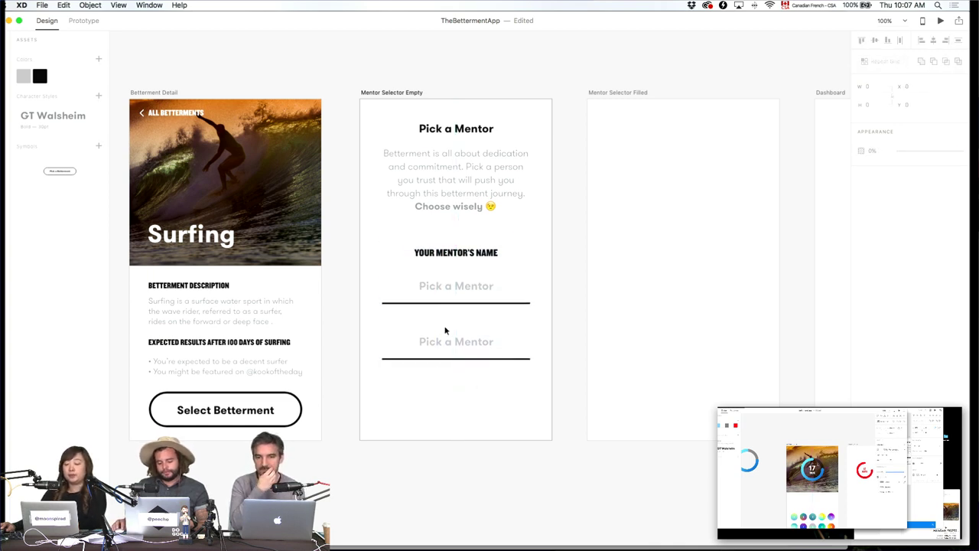
pyautogui.click(446, 343)
pyautogui.doubleClick(446, 344)
pyautogui.doubleClick(446, 344)
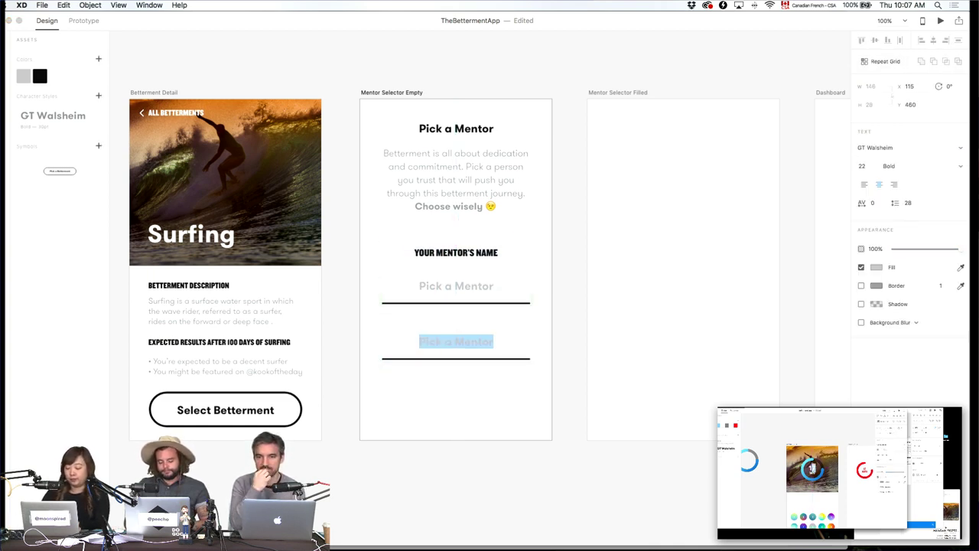
pyautogui.write('Menbto')
pyautogui.press('BackSpace')
pyautogui.write("tor's ")
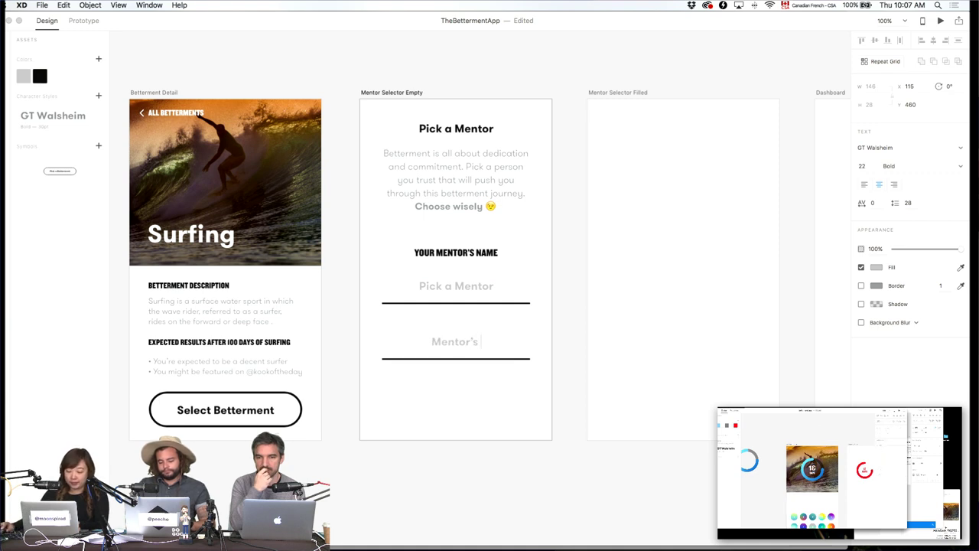
pyautogui.write('Phone')
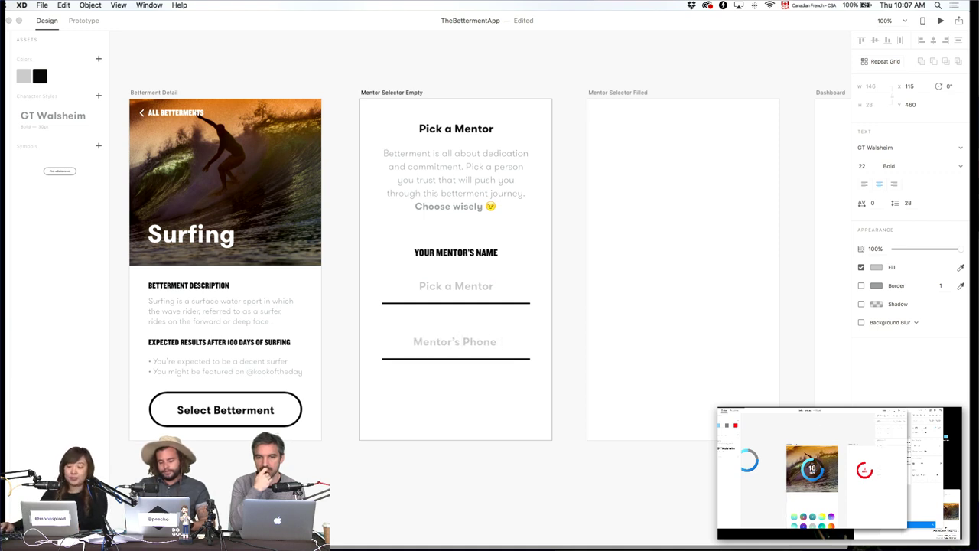
pyautogui.write('#')
pyautogui.press('Escape')
pyautogui.click(530, 505)
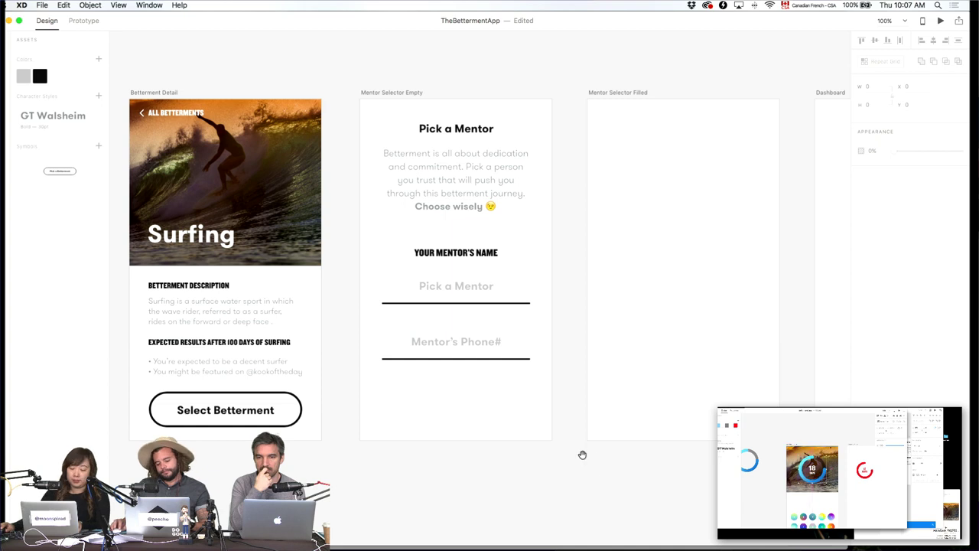
# Drag the Pick a Betterment button from Assets below the phone field.
pyautogui.hscroll(-3, 582, 454)
pyautogui.hscroll(-5, 364, 426)
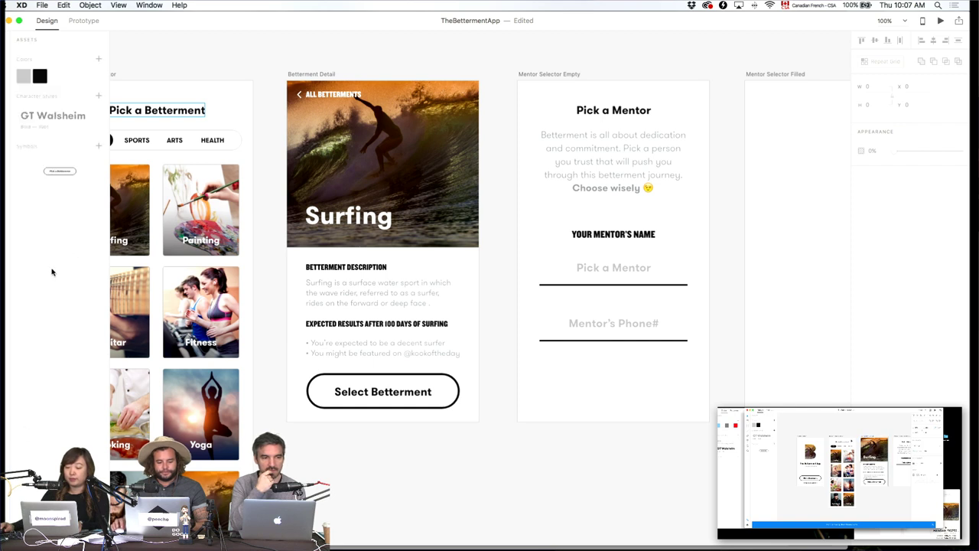
pyautogui.moveTo(57, 177); pyautogui.dragTo(608, 384)
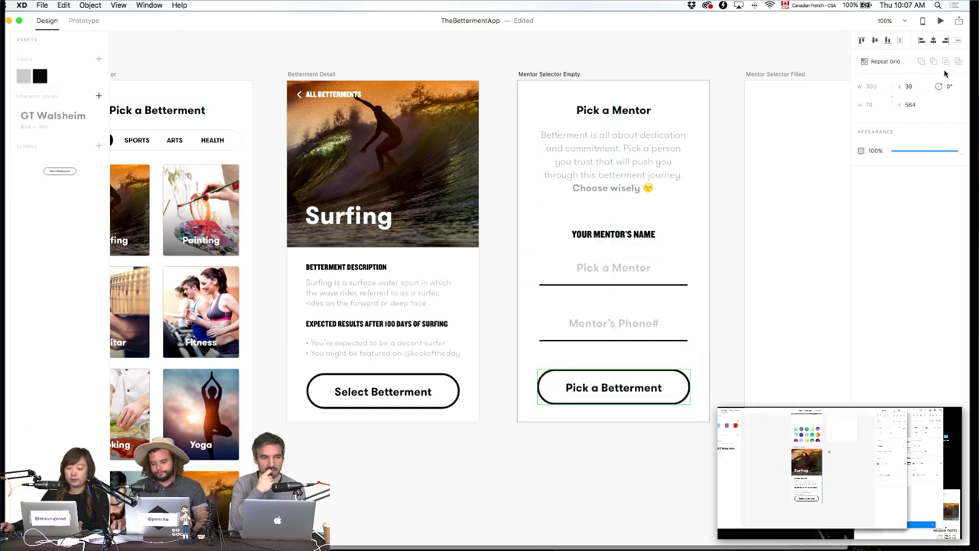
pyautogui.moveTo(706, 471); pyautogui.dragTo(450, 472)
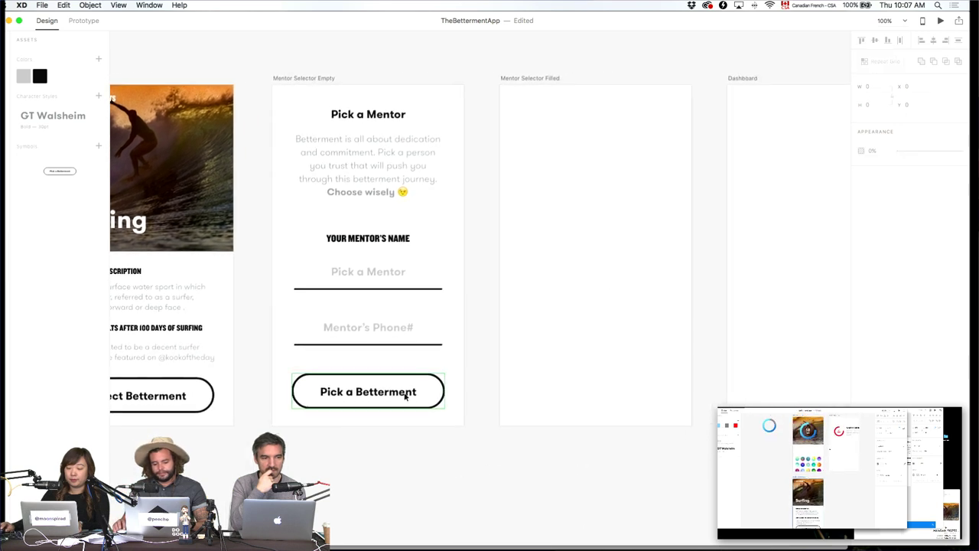
# Relabel the mentor screen's button 'Send Invite to Mentor'.
pyautogui.doubleClick(406, 393)
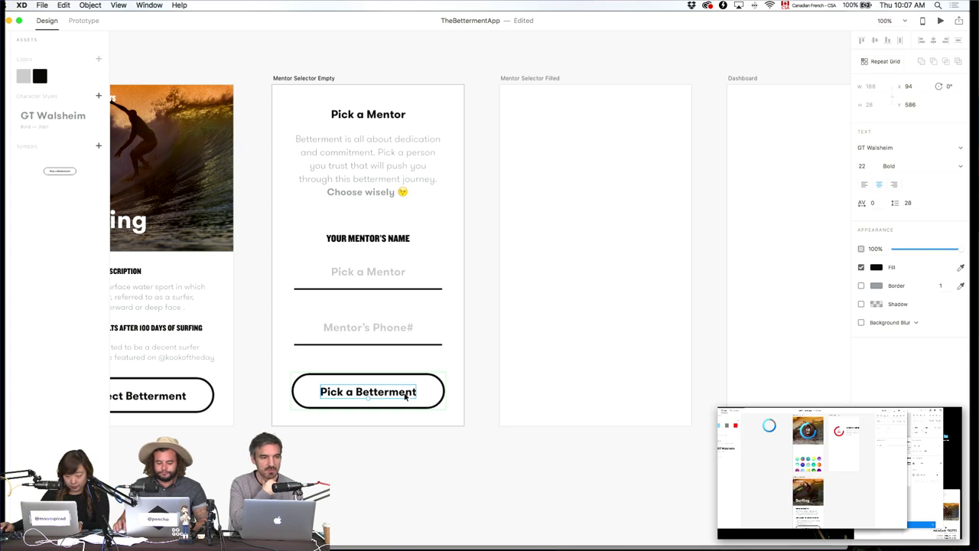
pyautogui.press('super+a')
pyautogui.write('Send In')
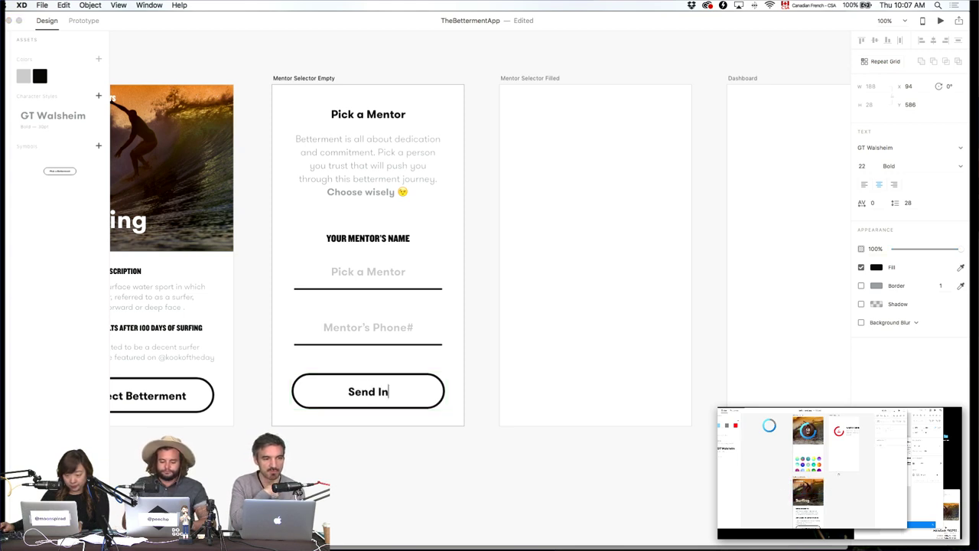
pyautogui.write('vite to ')
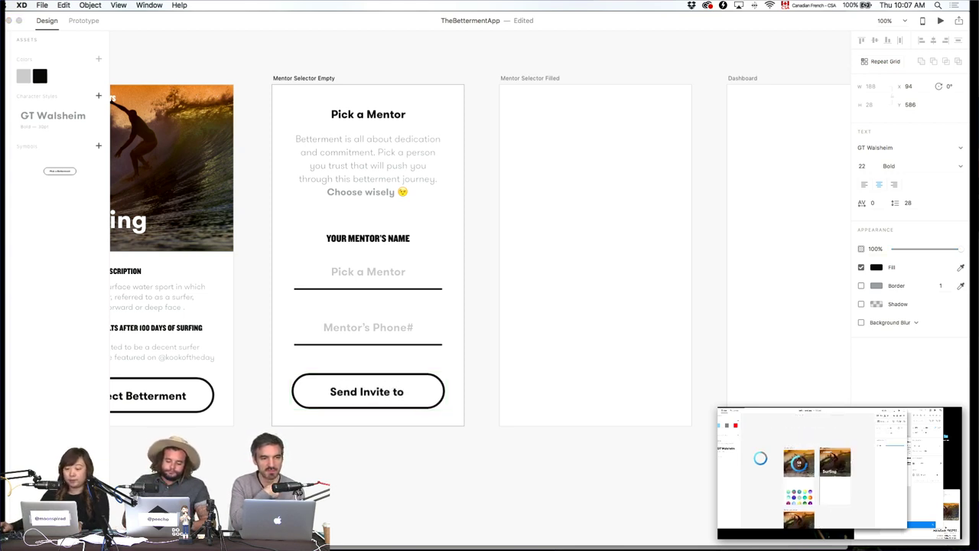
pyautogui.write('Mentor')
pyautogui.click(589, 311)
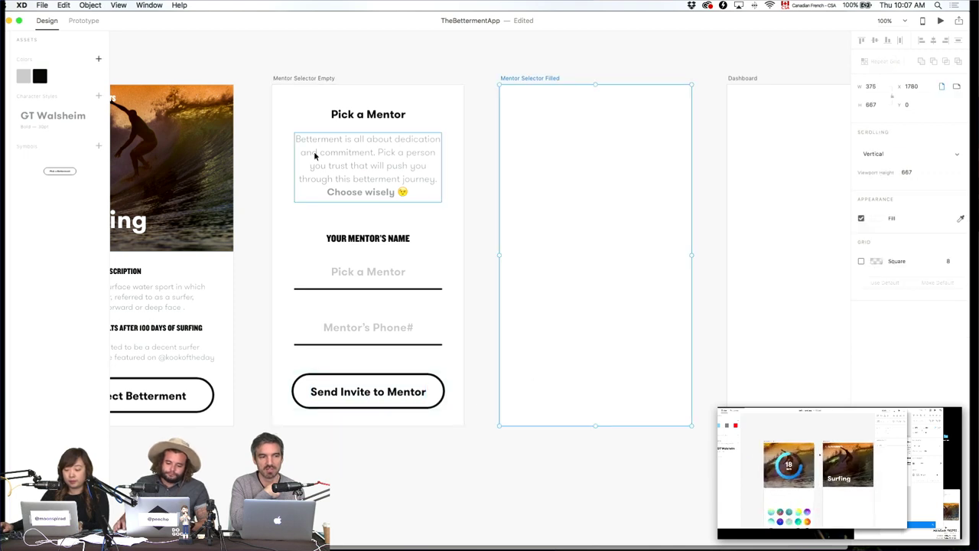
# Copy the YOUR MENTOR'S NAME heading's fill and apply #171717 to the intro paragraph.
pyautogui.click(314, 155)
pyautogui.click(358, 243)
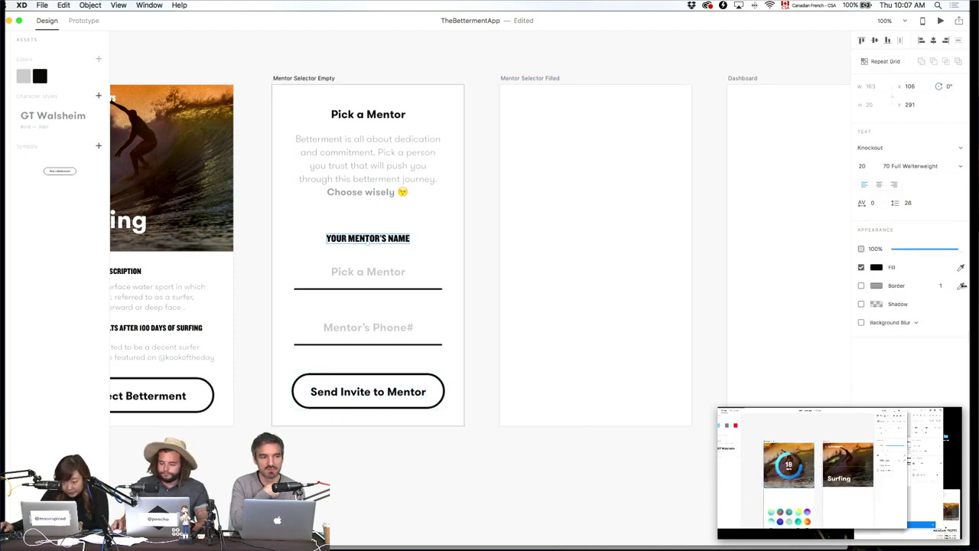
pyautogui.click(876, 267)
pyautogui.press('super+c')
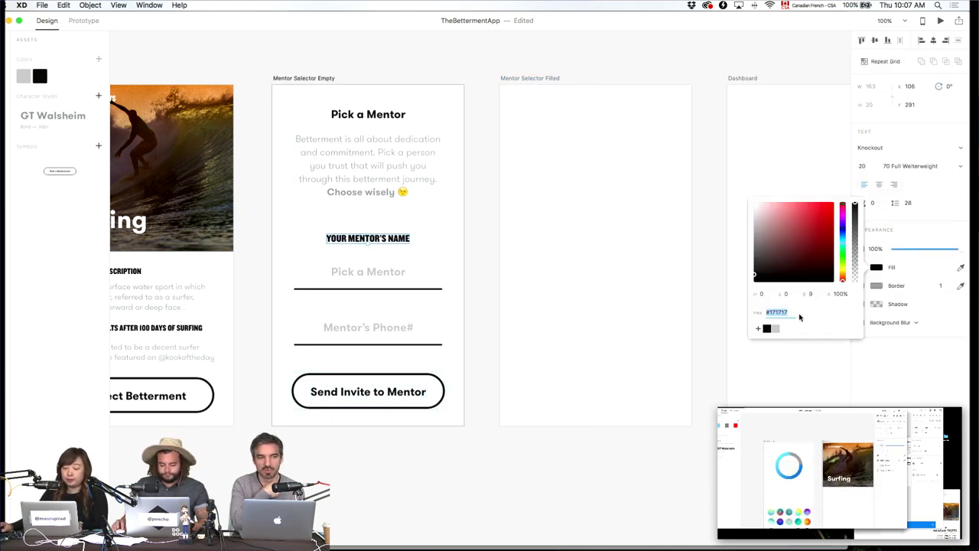
pyautogui.click(390, 162)
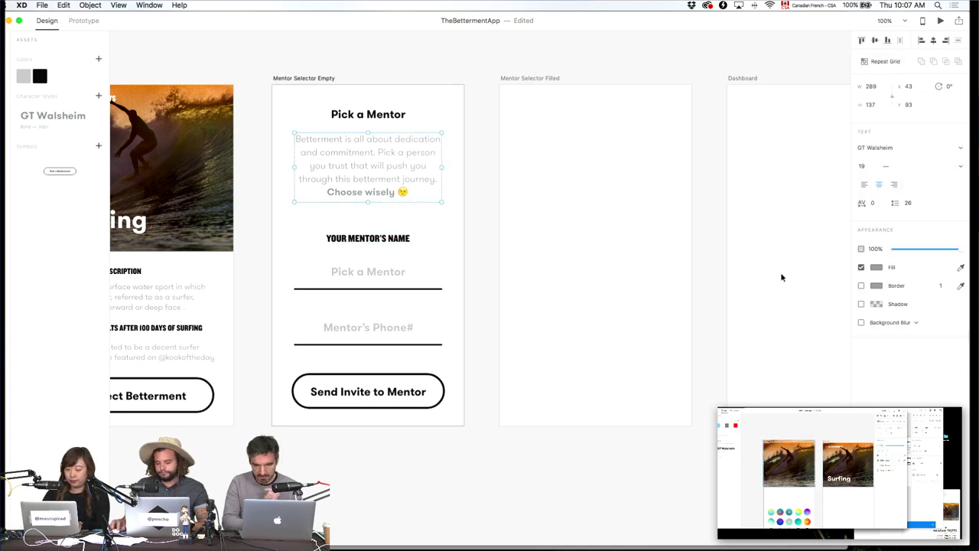
pyautogui.click(877, 267)
pyautogui.press('super+v')
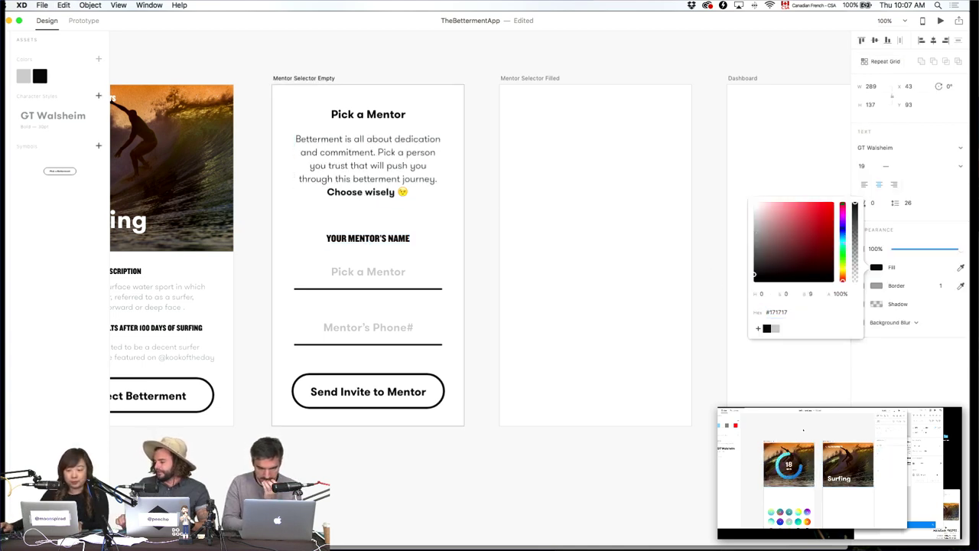
pyautogui.click(642, 299)
pyautogui.hscroll(-5, 743, 324)
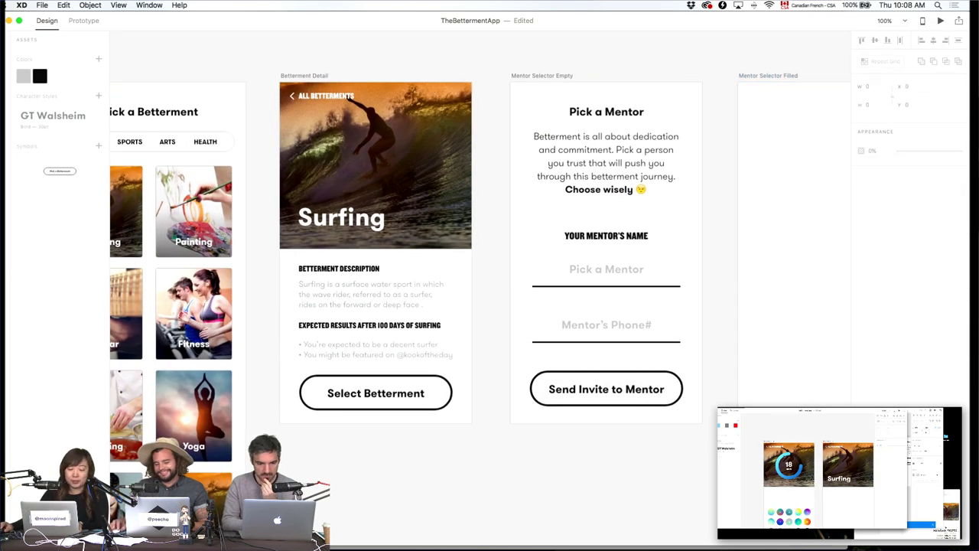
# Duplicate the Mentor Selector Empty artboard below the original and nudge it down.
pyautogui.hscroll(3, 712, 414)
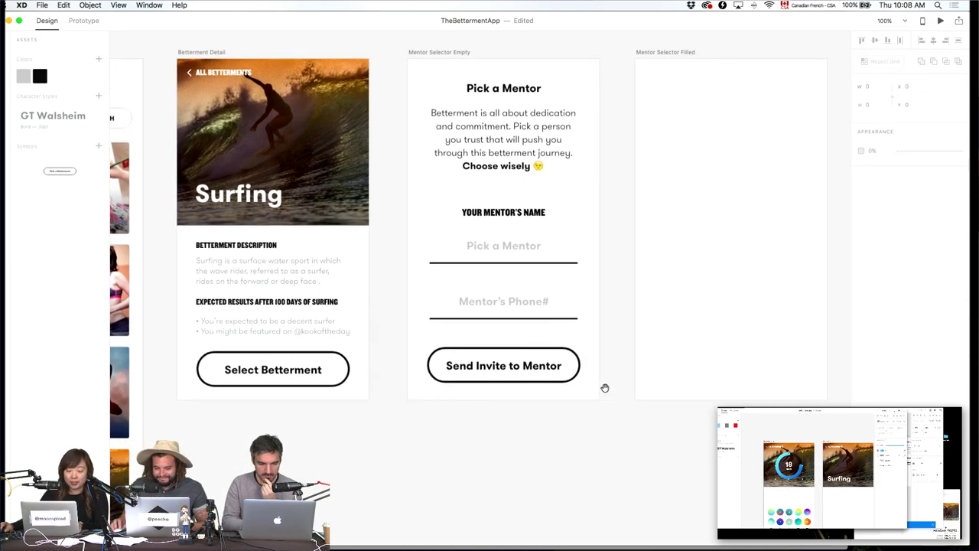
pyautogui.click(455, 53)
pyautogui.moveTo(455, 54); pyautogui.dragTo(452, 395)
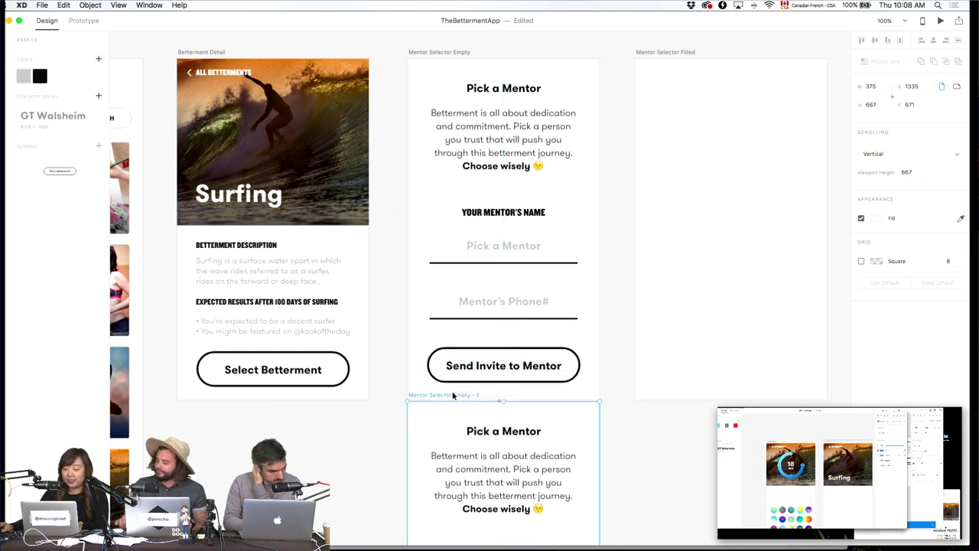
pyautogui.hotkey('shift', 'Down')
pyautogui.hotkey('shift', 'Down')
pyautogui.hotkey('shift', 'Down')
pyautogui.hotkey('shift', 'Down')
pyautogui.hotkey('shift', 'Down')
pyautogui.hotkey('shift', 'Down')
pyautogui.hotkey('shift', 'Down')
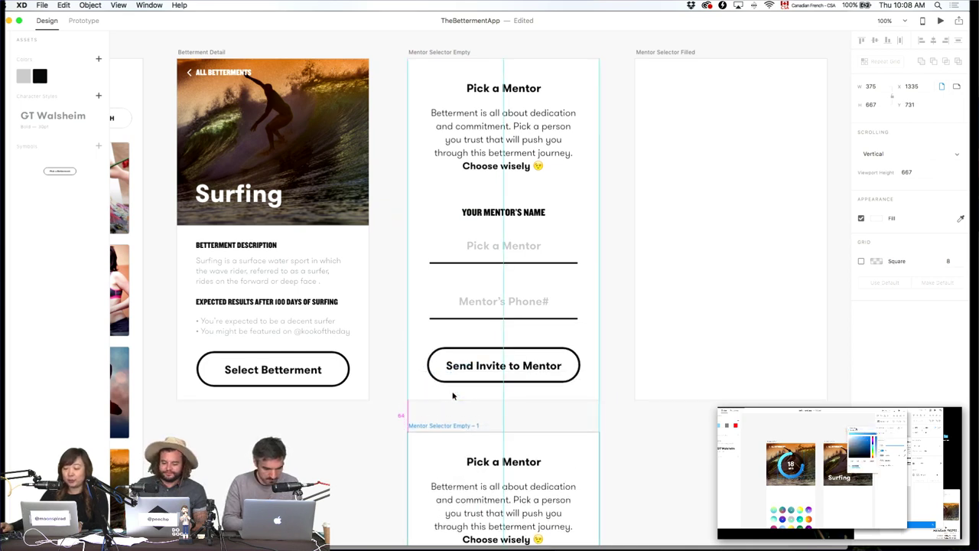
pyautogui.hotkey('shift', 'Down')
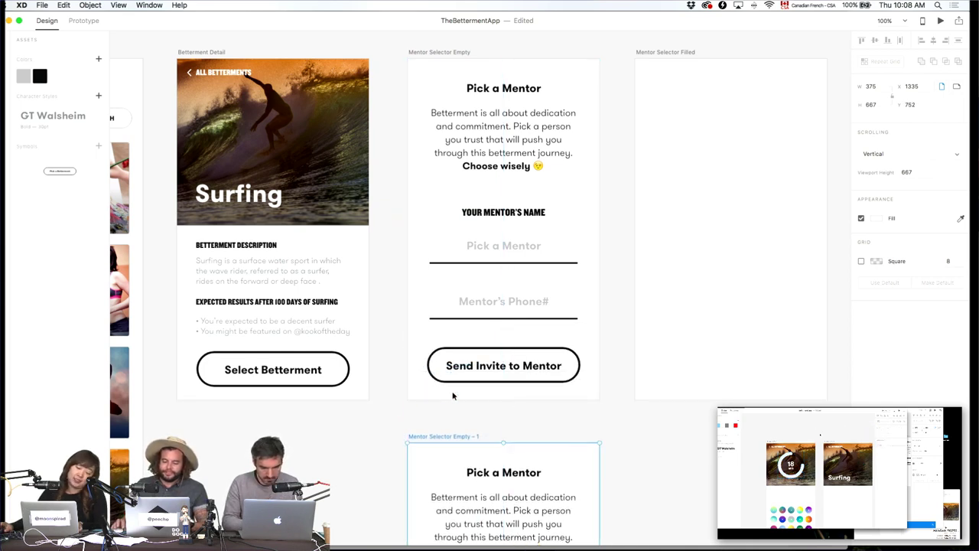
pyautogui.click(631, 441)
pyautogui.moveTo(630, 440); pyautogui.dragTo(675, 457)
pyautogui.moveTo(562, 366); pyautogui.dragTo(865, 362)
pyautogui.scroll(-10, 827, 373)
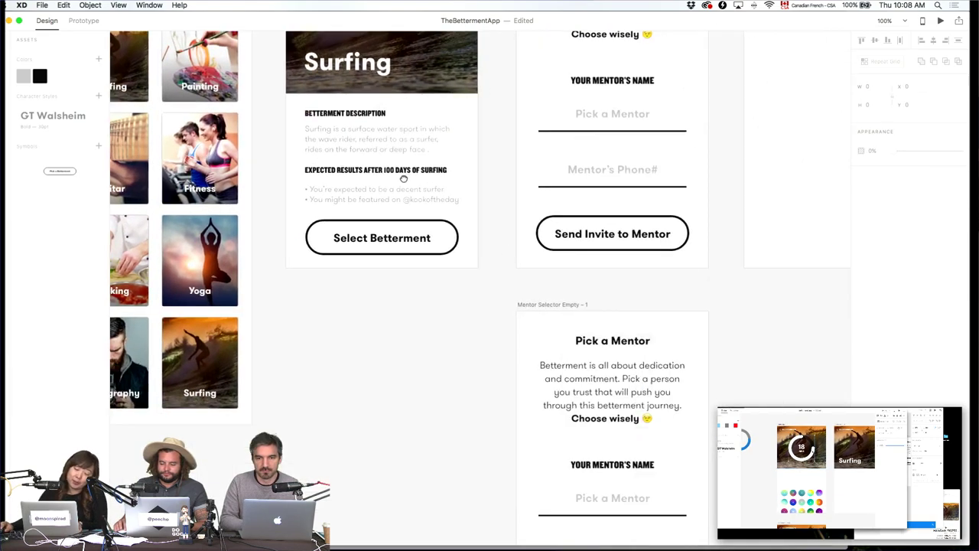
# Set the name and phone placeholder texts' fill to black.
pyautogui.doubleClick(491, 289)
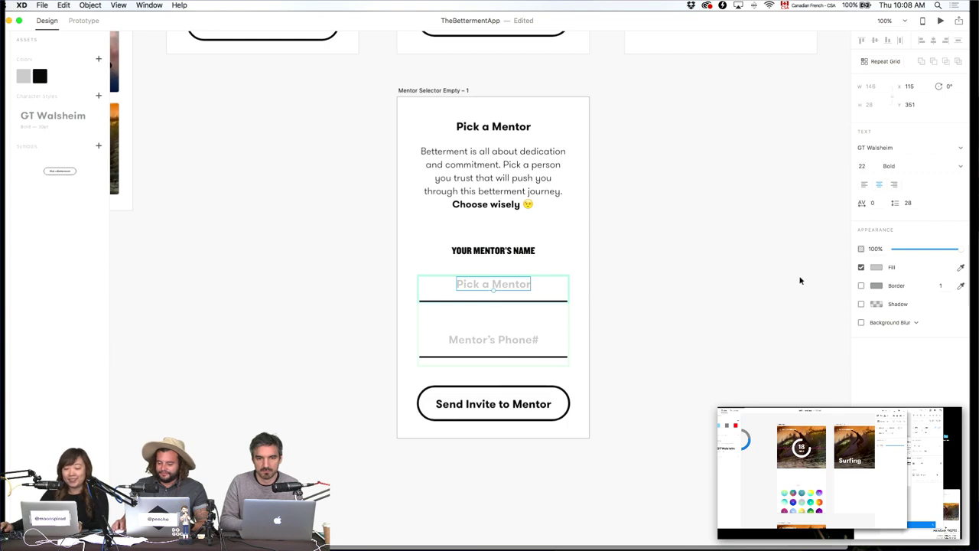
pyautogui.click(888, 268)
pyautogui.moveTo(759, 237); pyautogui.dragTo(635, 351)
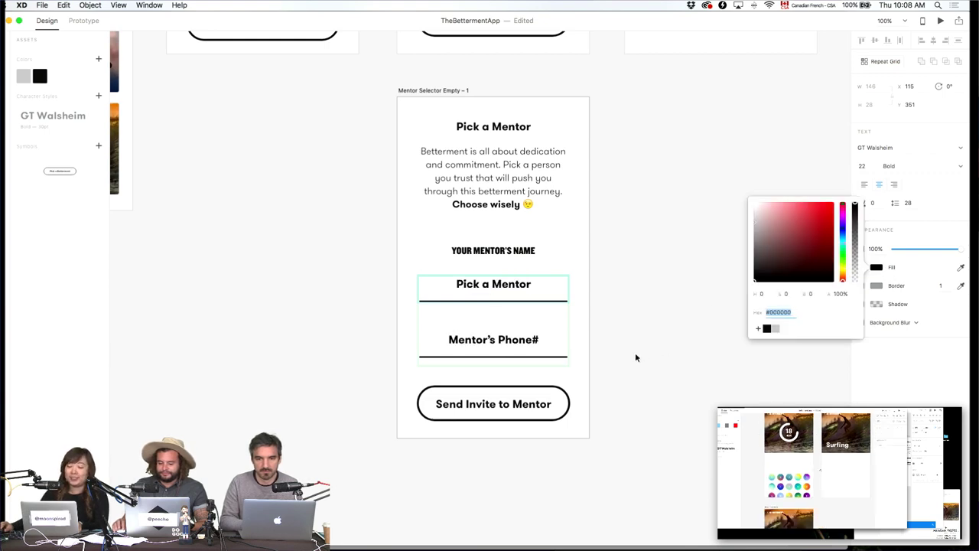
pyautogui.click(496, 281)
pyautogui.click(505, 283)
# Replace the placeholders with a sample mentor name and phone number.
pyautogui.tripleClick(505, 283)
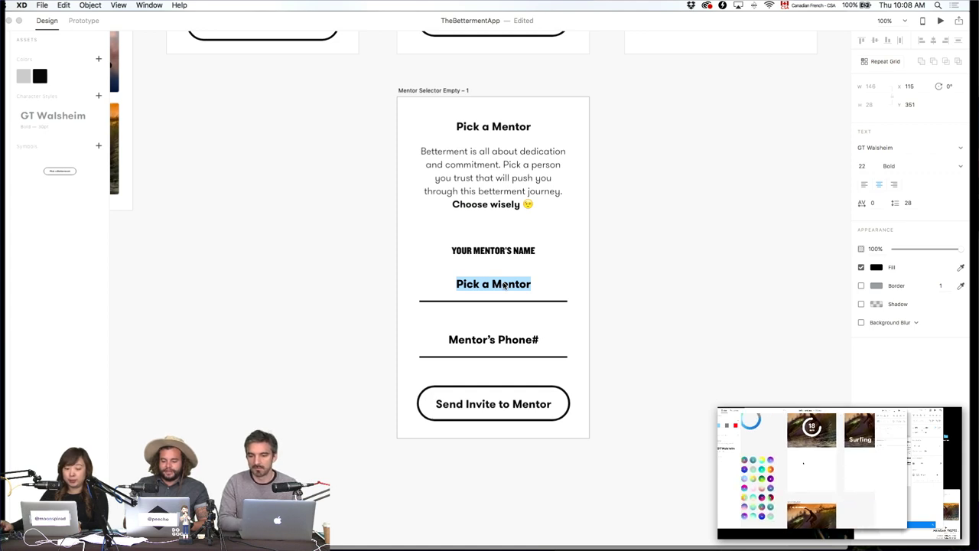
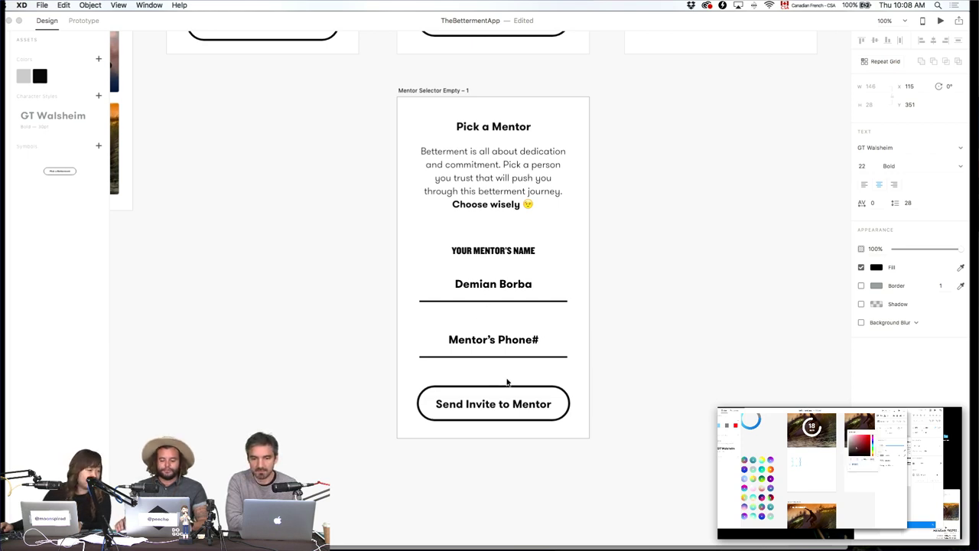
pyautogui.doubleClick(514, 339)
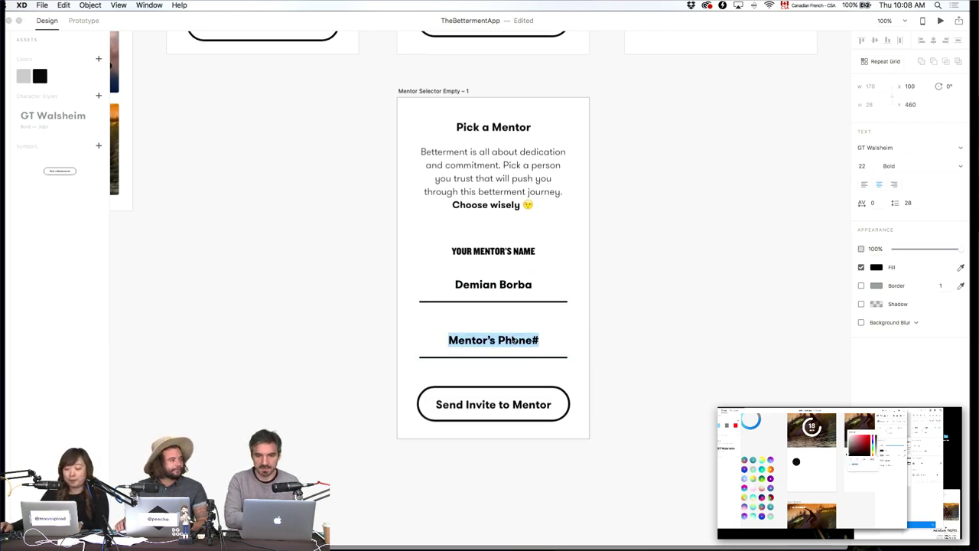
pyautogui.write('555')
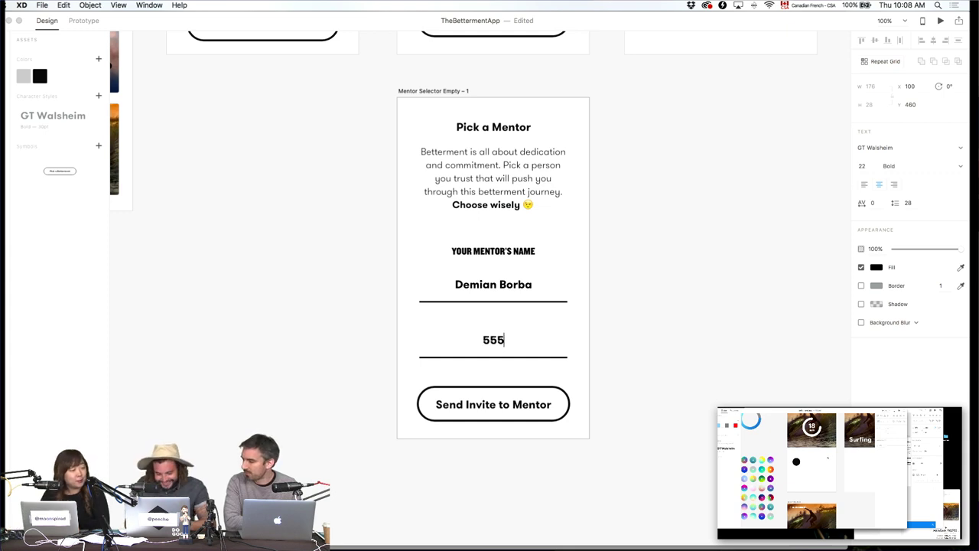
pyautogui.write('-555')
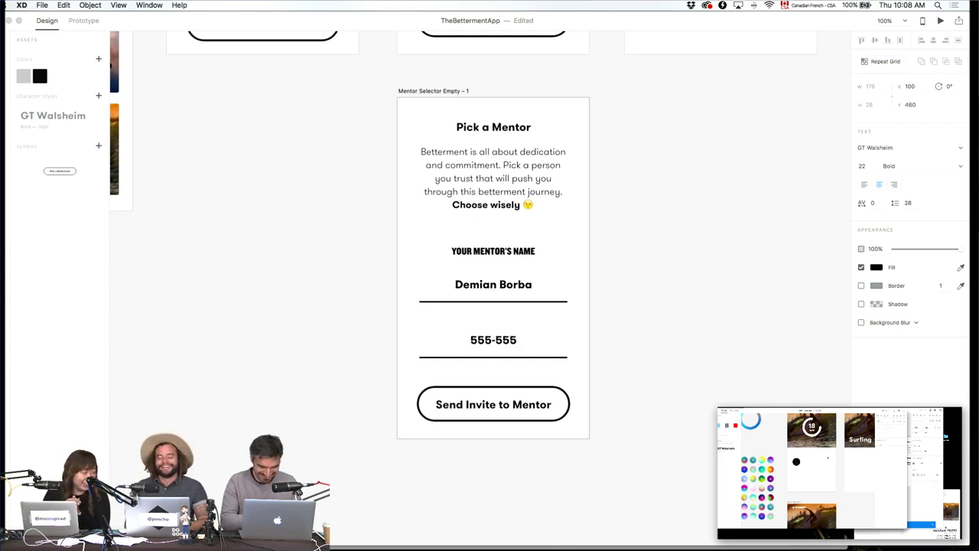
pyautogui.write('-5555')
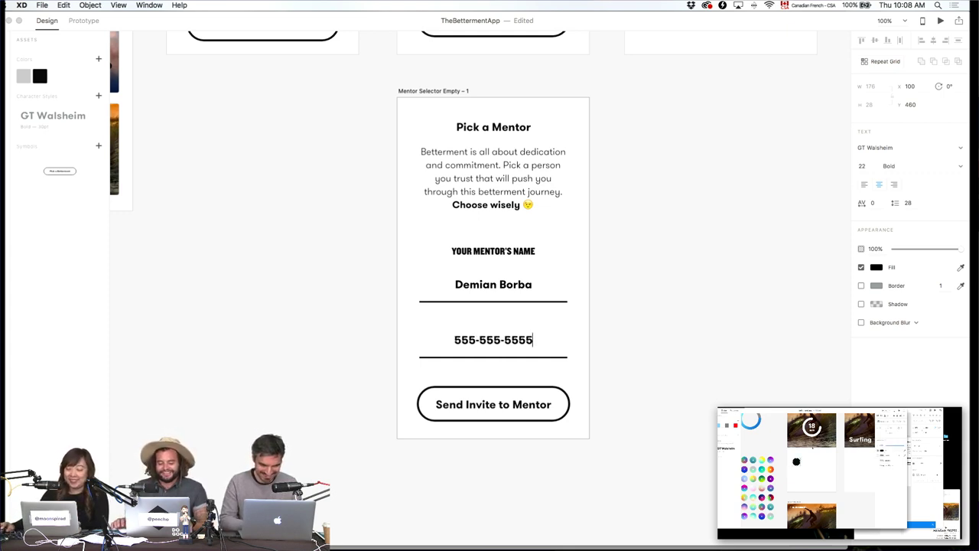
pyautogui.press('Escape')
pyautogui.press('Escape')
pyautogui.moveTo(681, 237); pyautogui.dragTo(646, 419)
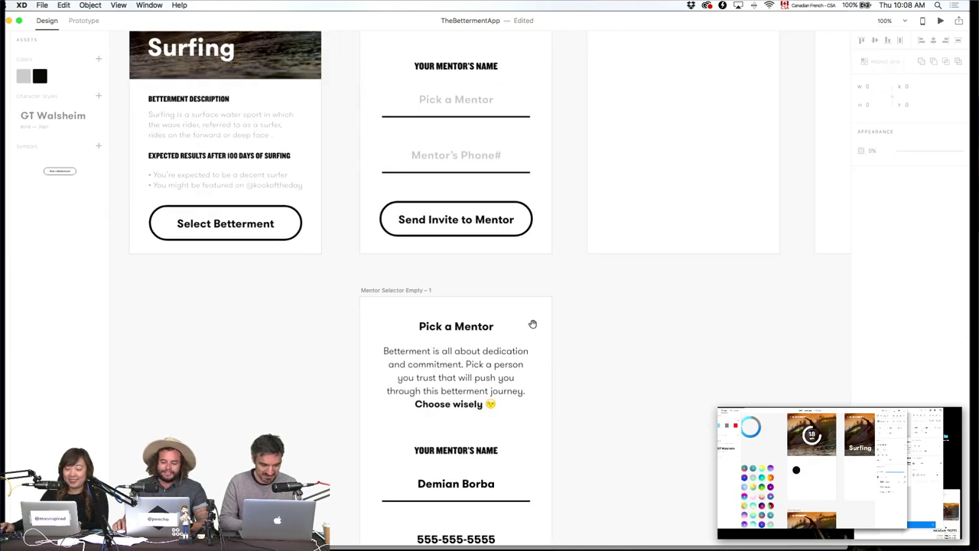
pyautogui.moveTo(532, 324); pyautogui.dragTo(627, 408)
pyautogui.moveTo(377, 264); pyautogui.dragTo(437, 348)
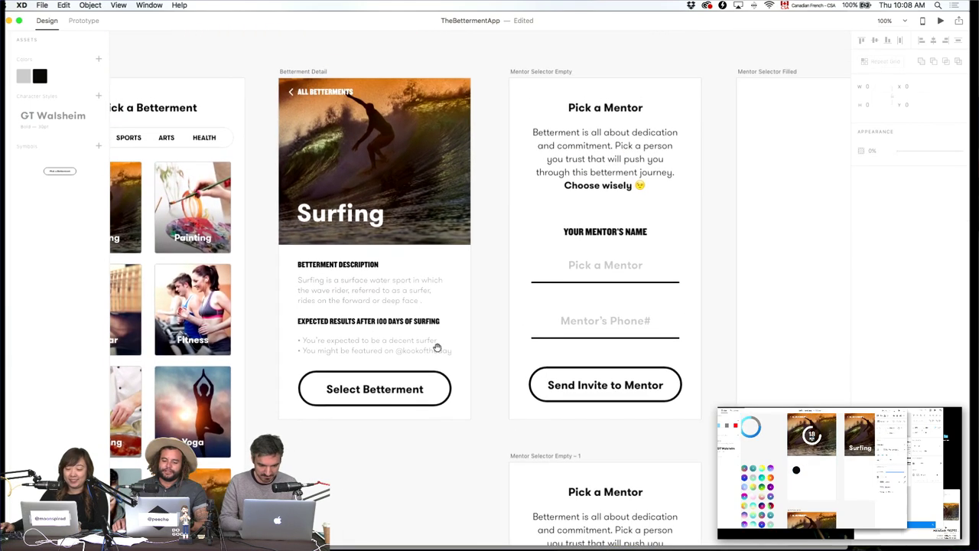
pyautogui.moveTo(297, 309); pyautogui.dragTo(660, 317)
pyautogui.click(671, 292)
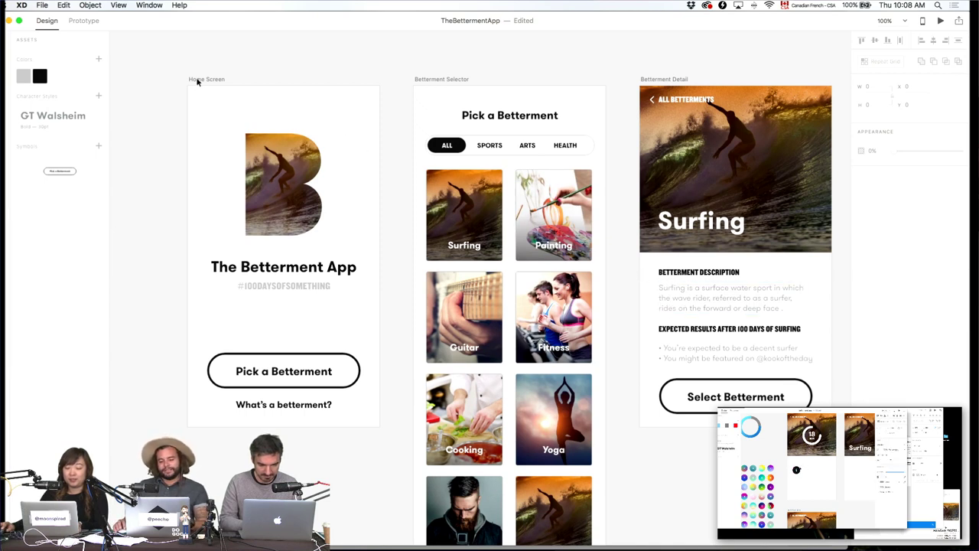
pyautogui.hscroll(5, 627, 129)
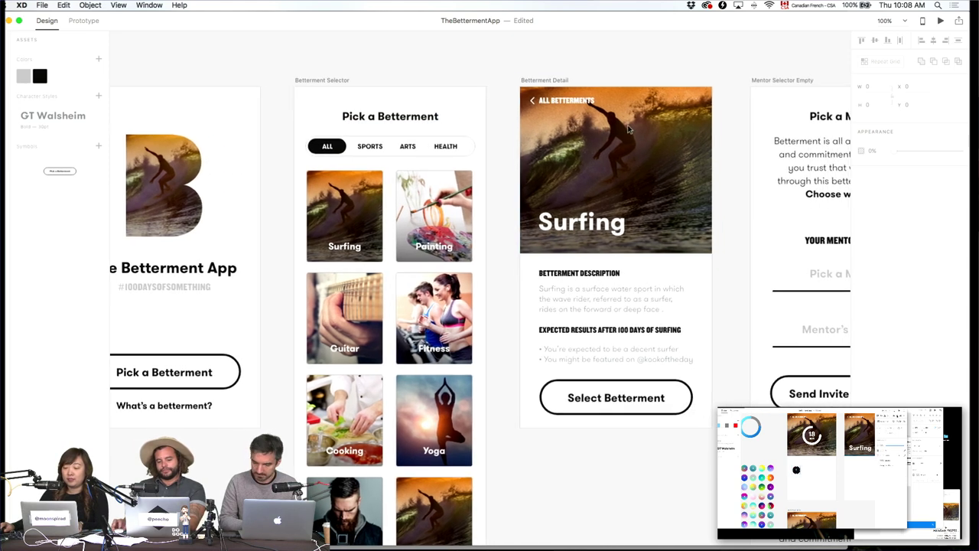
pyautogui.hscroll(15, 627, 128)
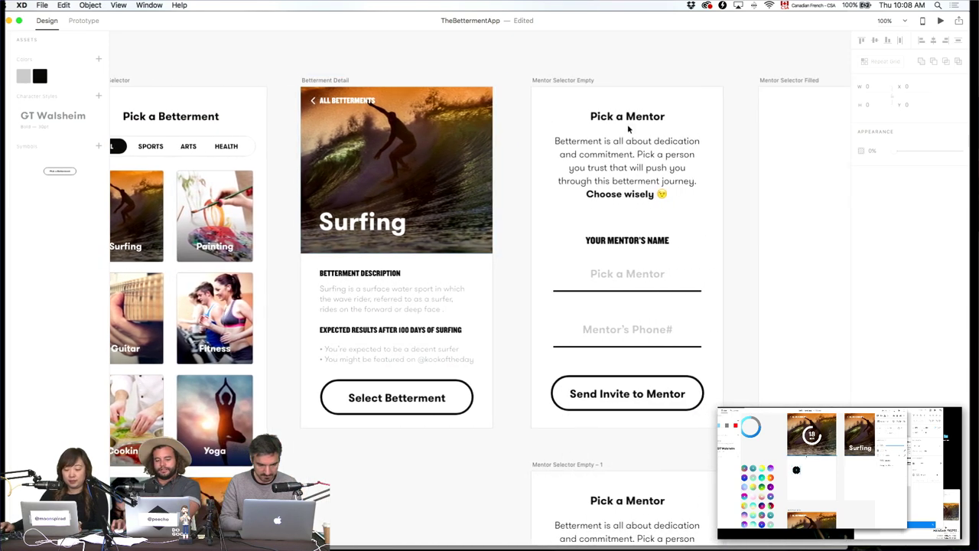
pyautogui.hscroll(-1, 627, 129)
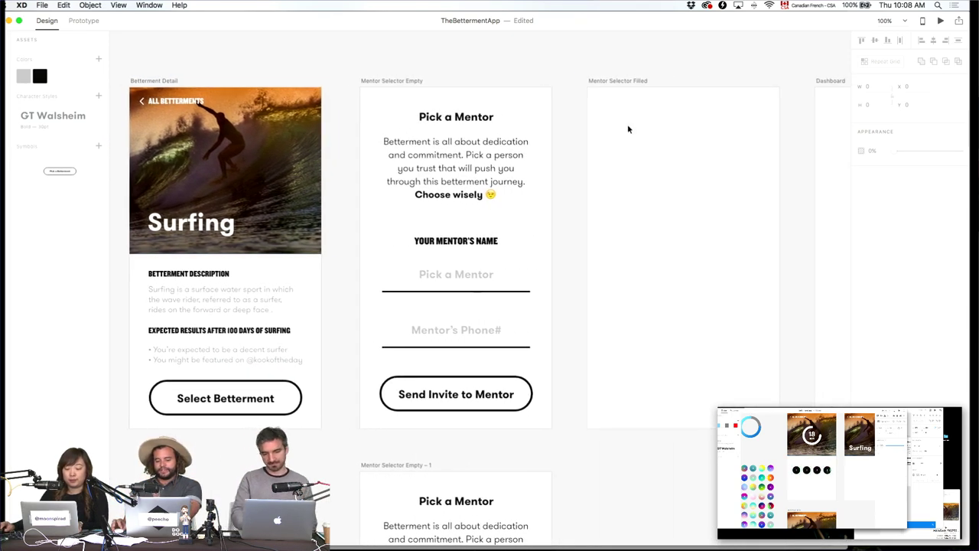
pyautogui.scroll(-6, 627, 128)
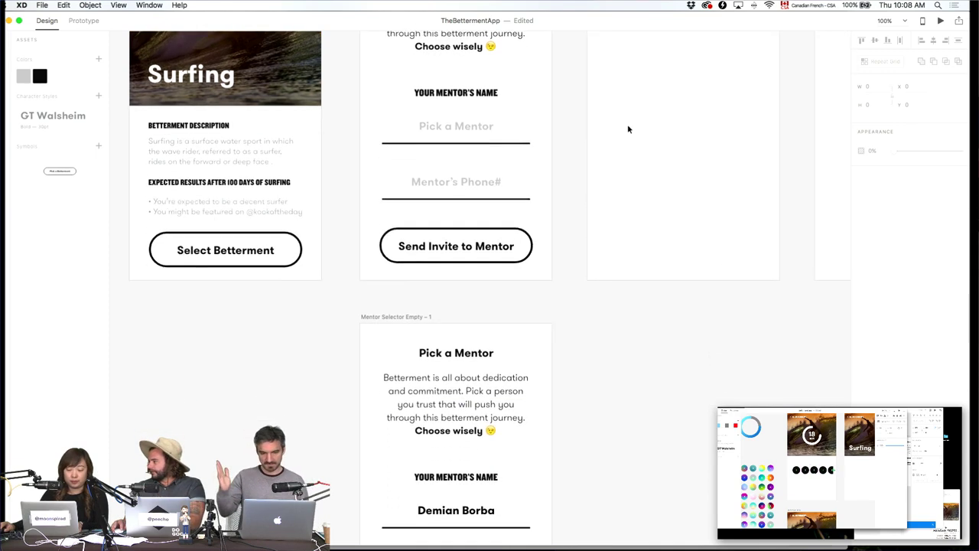
pyautogui.scroll(5, 627, 129)
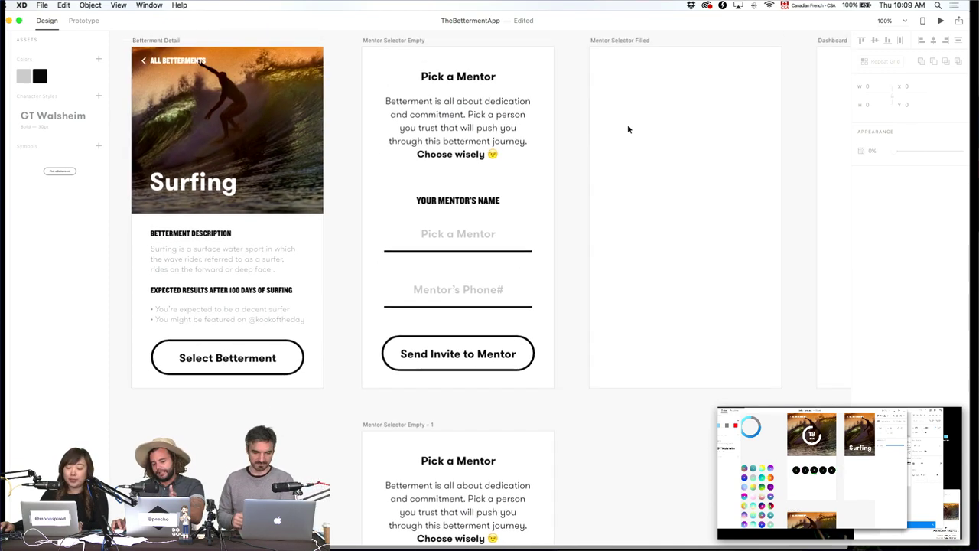
pyautogui.click(402, 42)
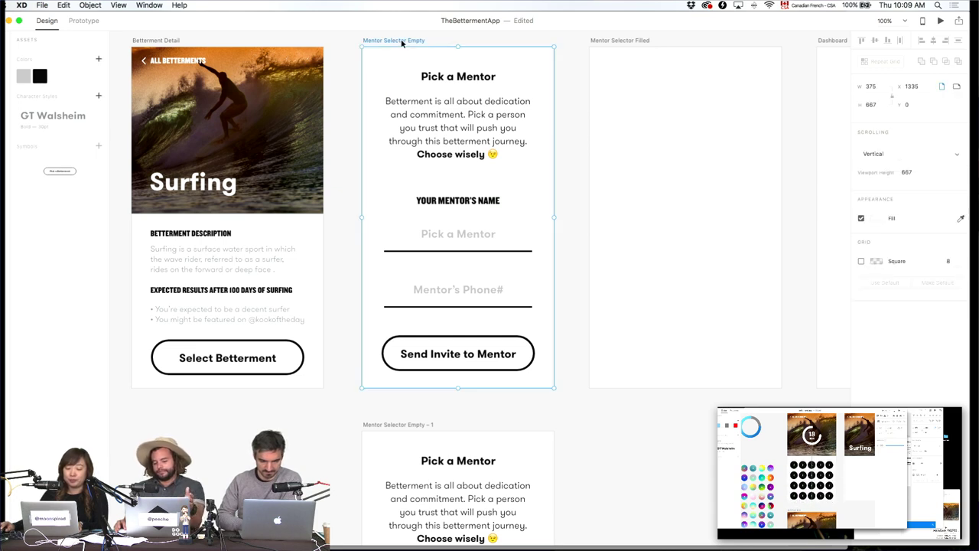
pyautogui.click(666, 476)
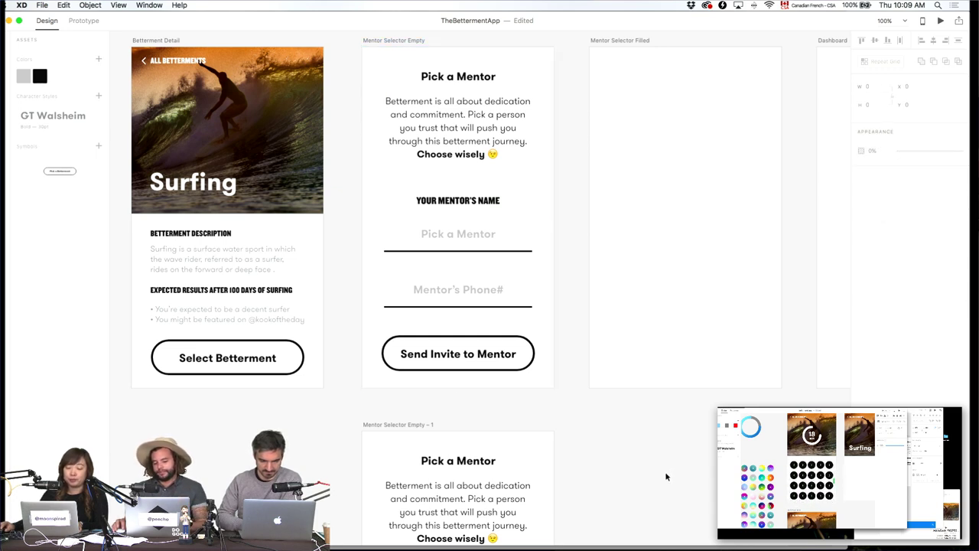
pyautogui.click(420, 44)
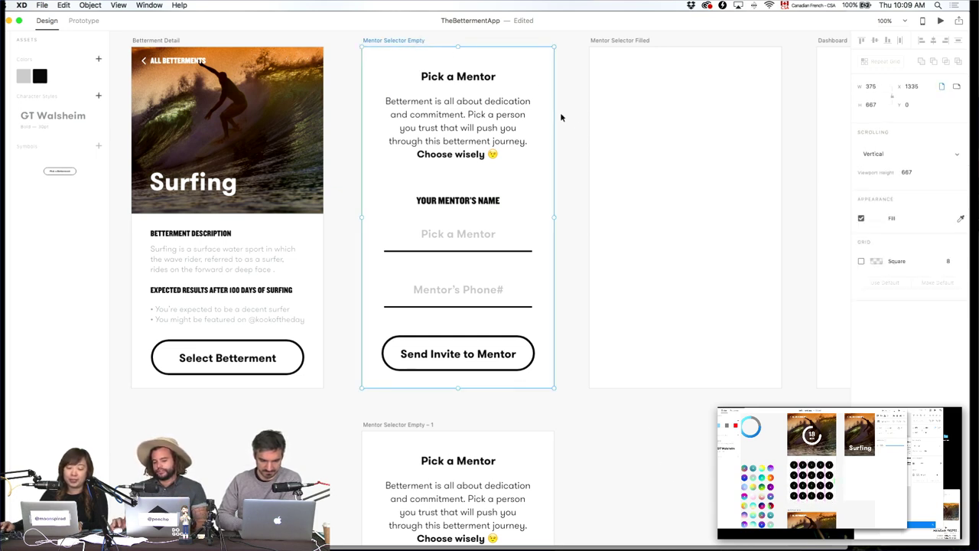
# In Prototype mode, link the name and phone input group to Mentor Selector Empty – 1 with Dissolve.
pyautogui.click(73, 22)
pyautogui.click(483, 233)
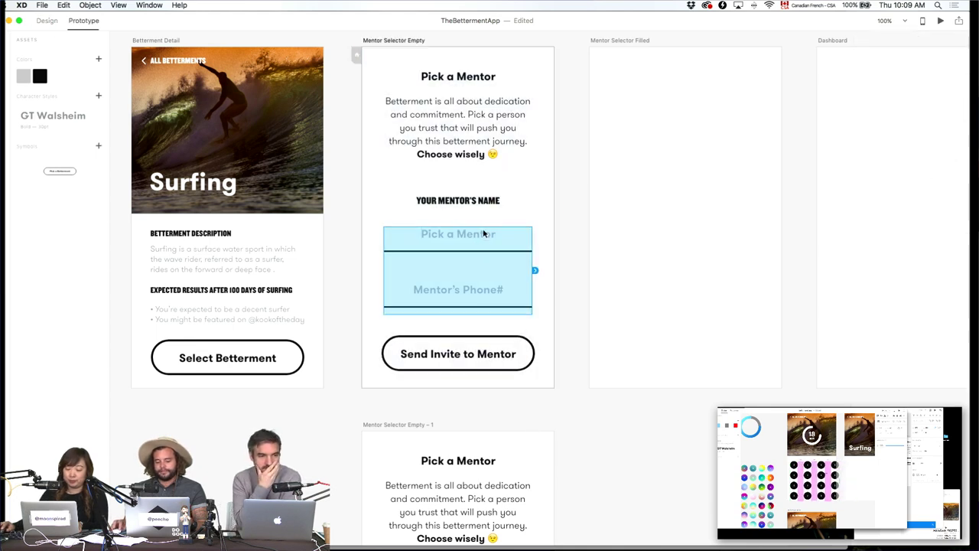
pyautogui.moveTo(563, 306); pyautogui.dragTo(501, 439)
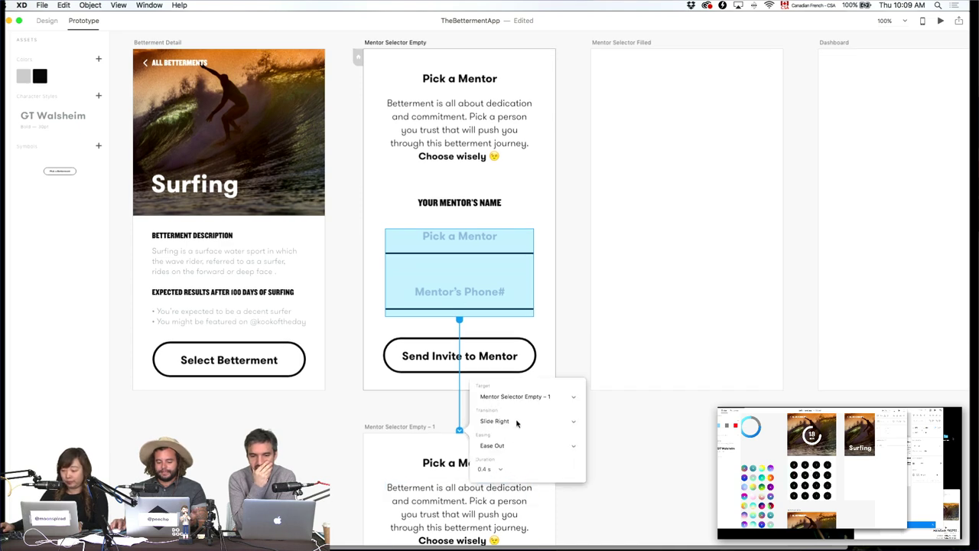
pyautogui.click(516, 423)
pyautogui.click(493, 396)
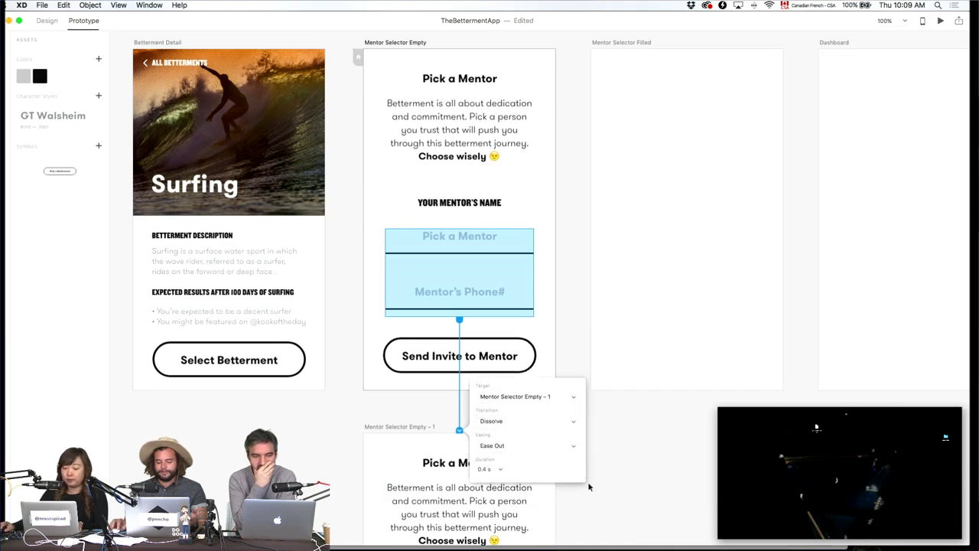
pyautogui.click(587, 485)
# Back in Design mode, select the Mentor Selector Empty artboard and launch the preview.
pyautogui.scroll(3, 586, 485)
pyautogui.click(420, 107)
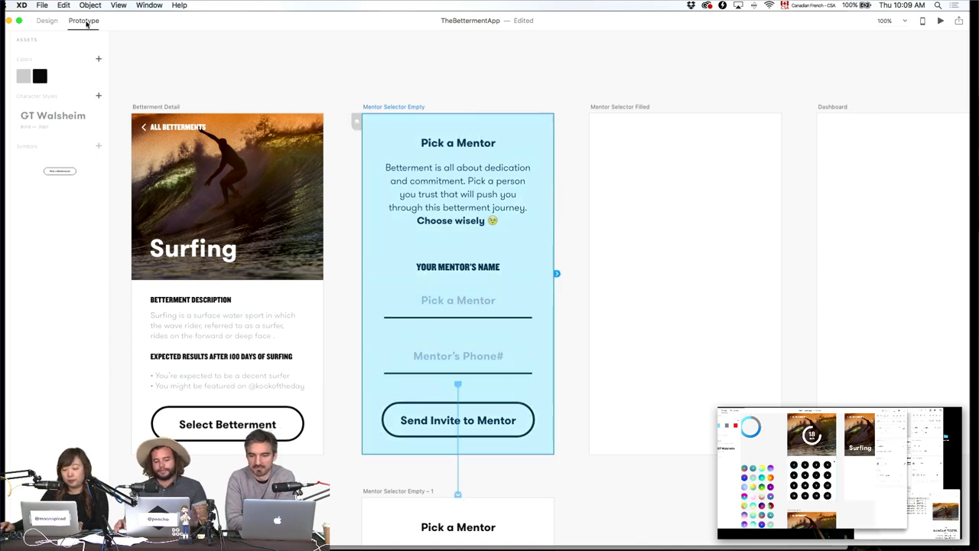
pyautogui.click(45, 21)
pyautogui.click(389, 95)
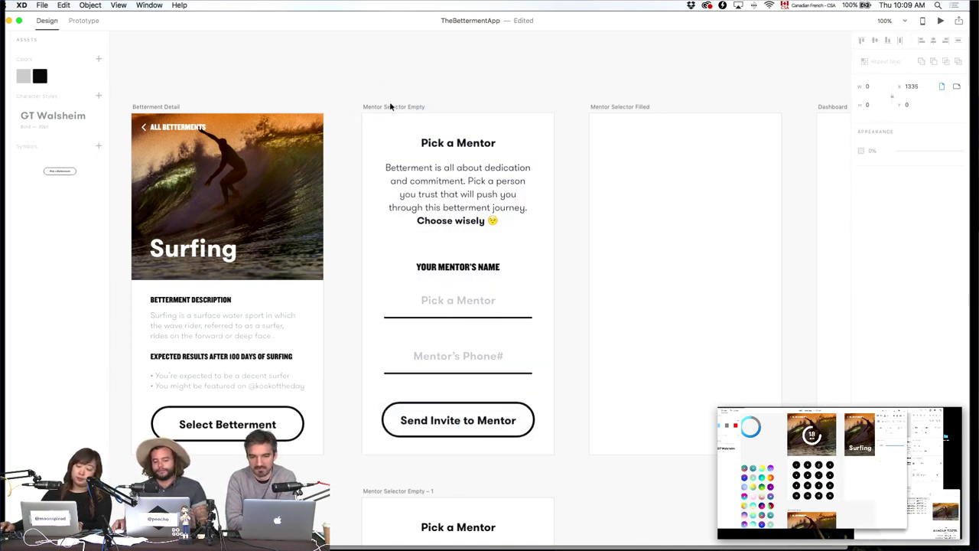
pyautogui.click(394, 107)
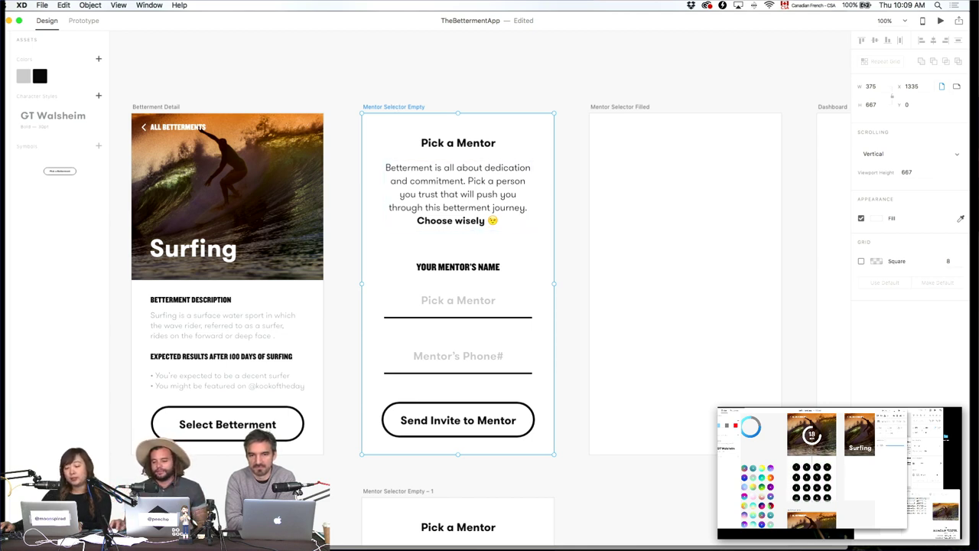
pyautogui.click(941, 20)
# Tap through the preview to the filled mentor screen, then close it.
pyautogui.click(407, 307)
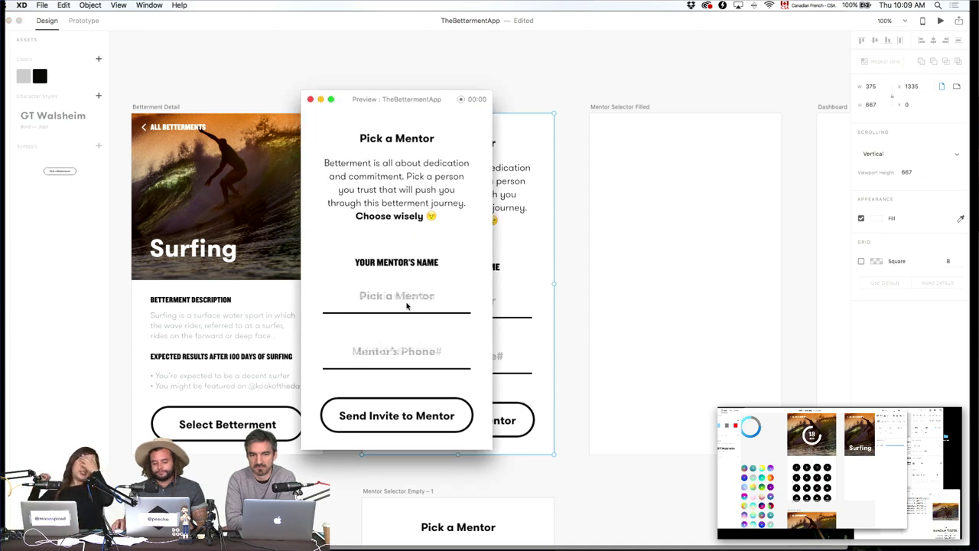
pyautogui.click(310, 99)
pyautogui.scroll(-5, 574, 426)
pyautogui.scroll(2, 539, 479)
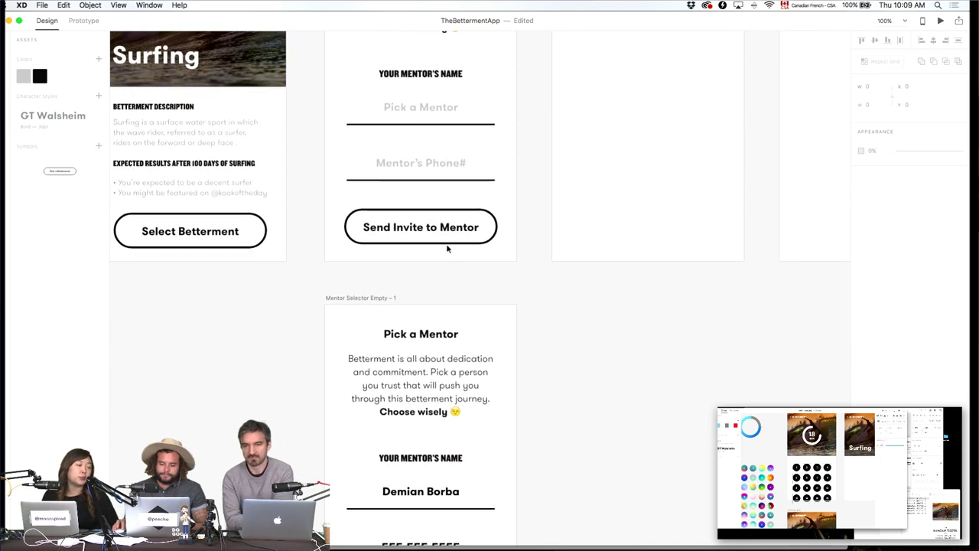
# Set the Send Invite to Mentor button's opacity to 30%.
pyautogui.click(446, 225)
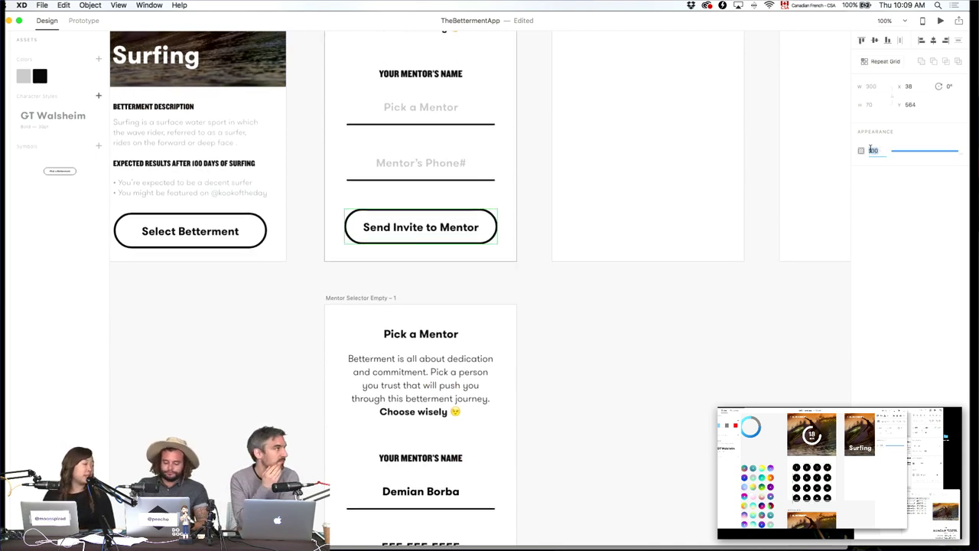
pyautogui.press('Return')
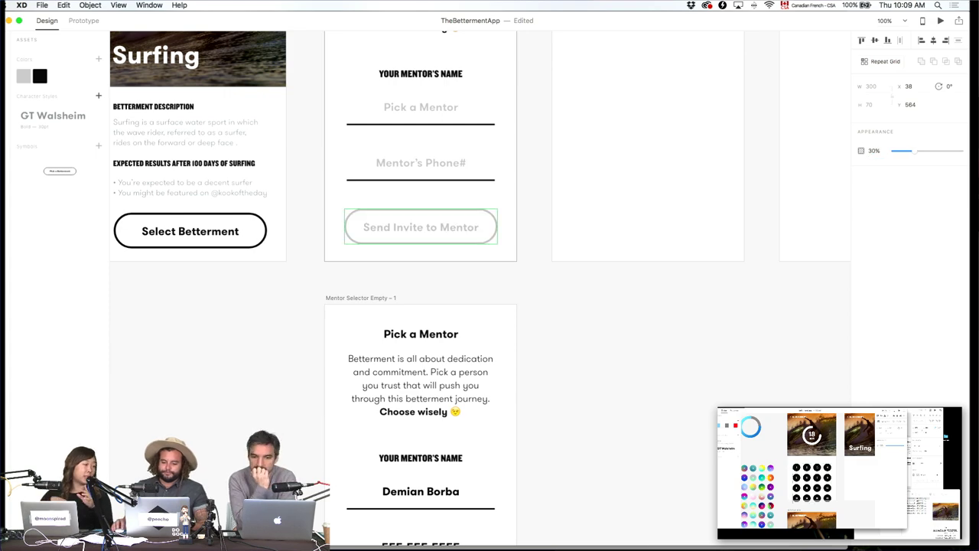
pyautogui.scroll(7, 629, 442)
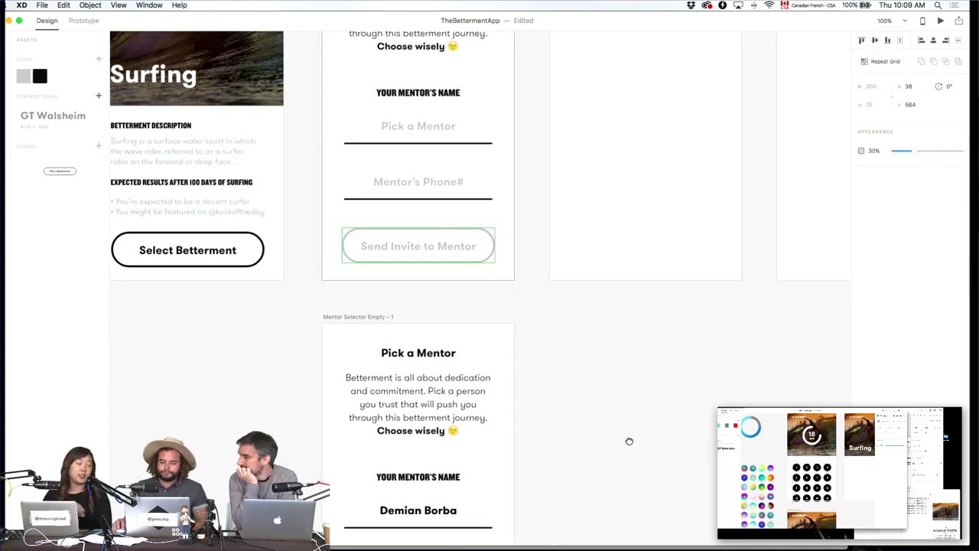
# Preview the Mentor Selector Empty artboard through to the filled screen, then close it.
pyautogui.click(364, 56)
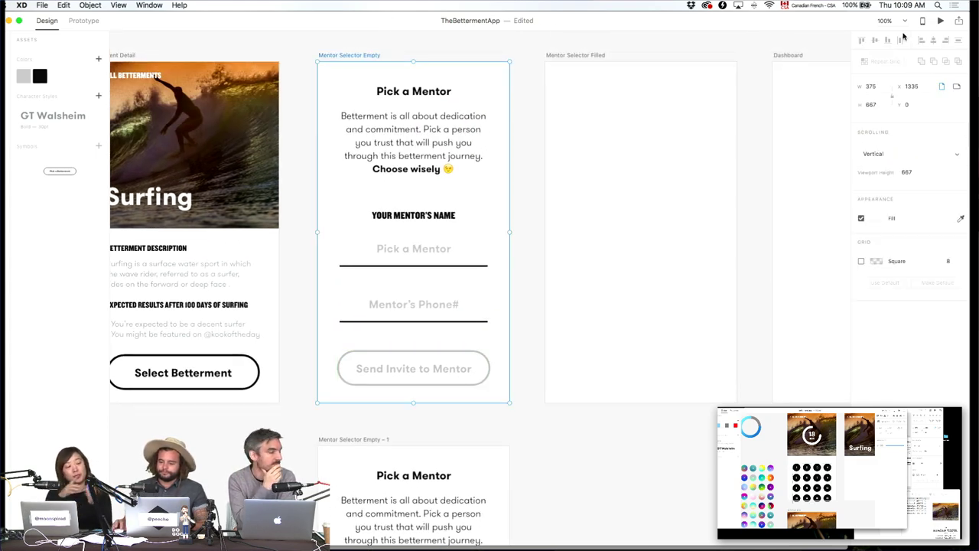
pyautogui.click(939, 20)
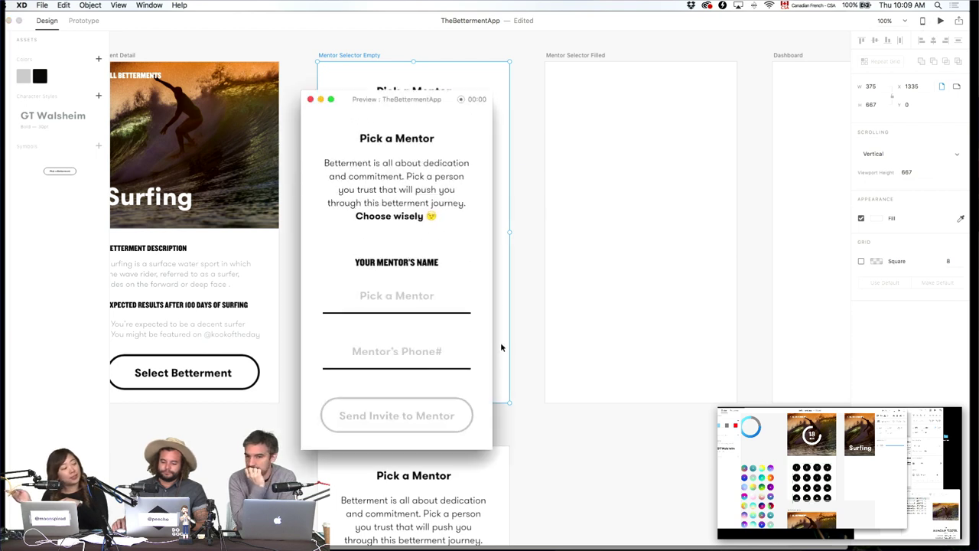
pyautogui.click(419, 299)
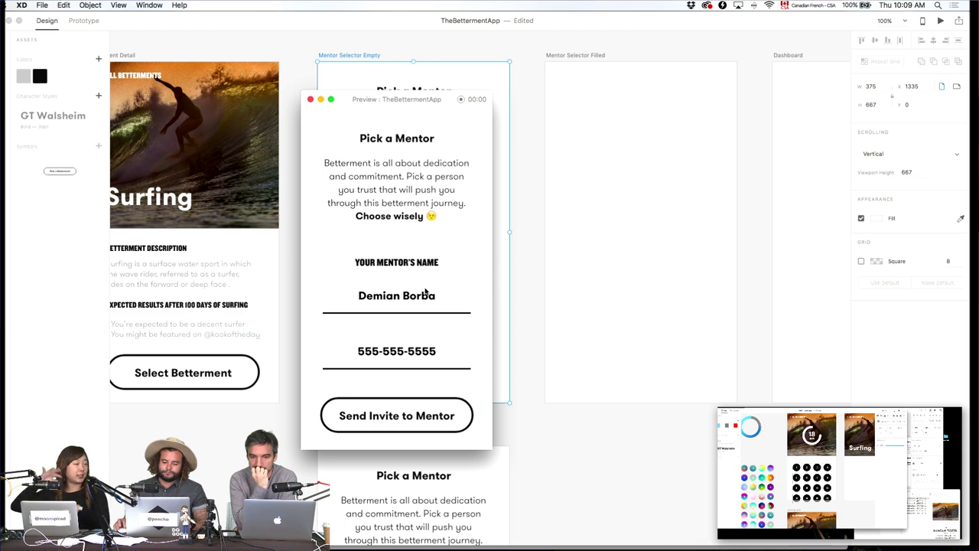
pyautogui.click(309, 99)
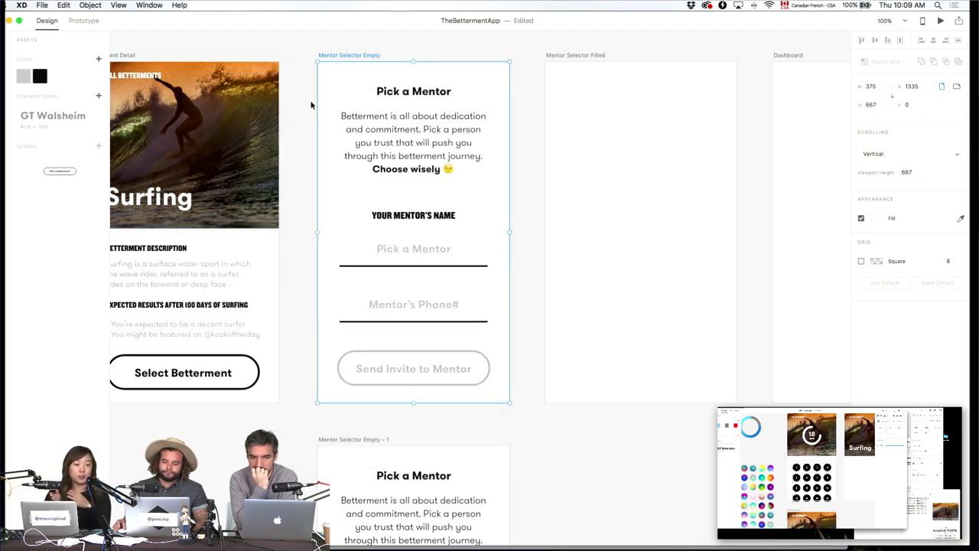
pyautogui.click(622, 454)
pyautogui.hscroll(5, 622, 454)
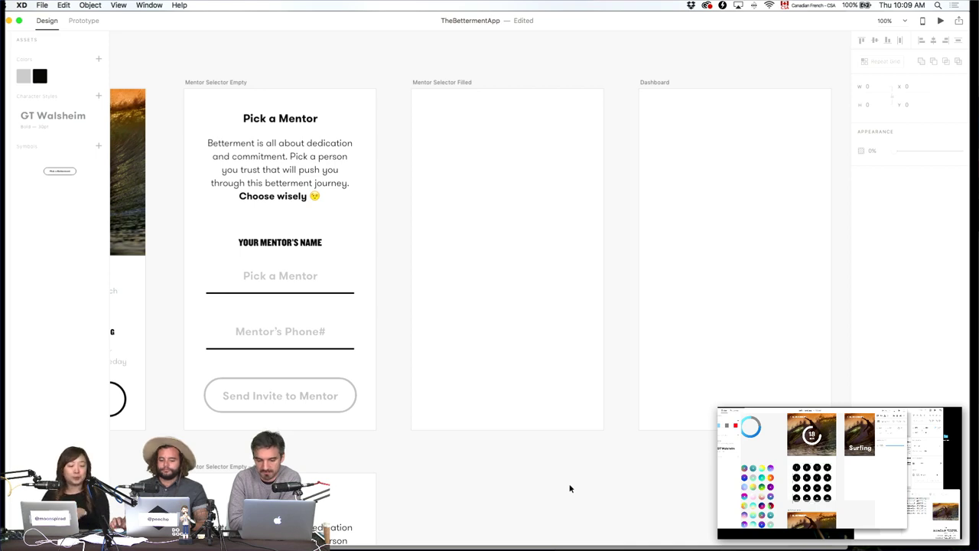
# Select and deselect the Surfing title, then bring TheBettermentApp document forward.
pyautogui.hscroll(-15, 383, 422)
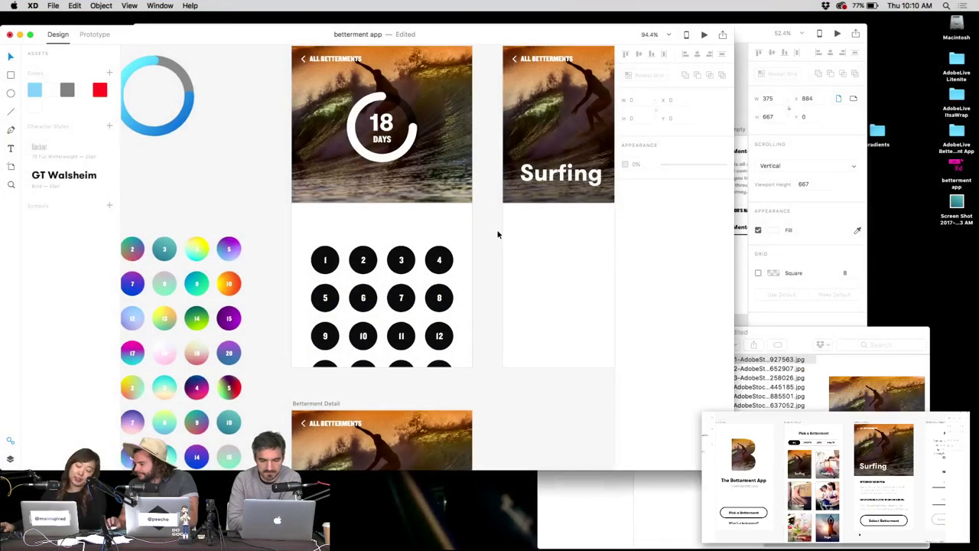
pyautogui.scroll(2, 496, 232)
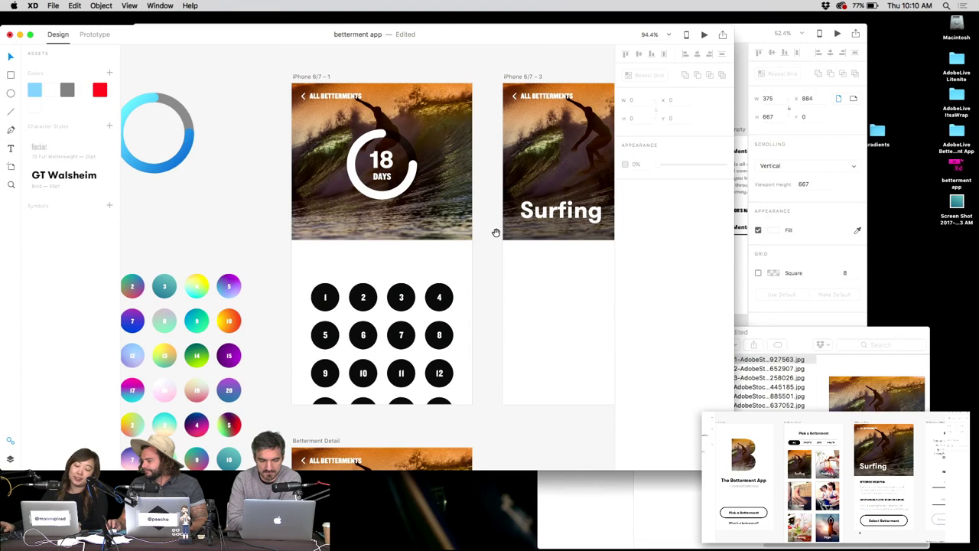
pyautogui.click(537, 221)
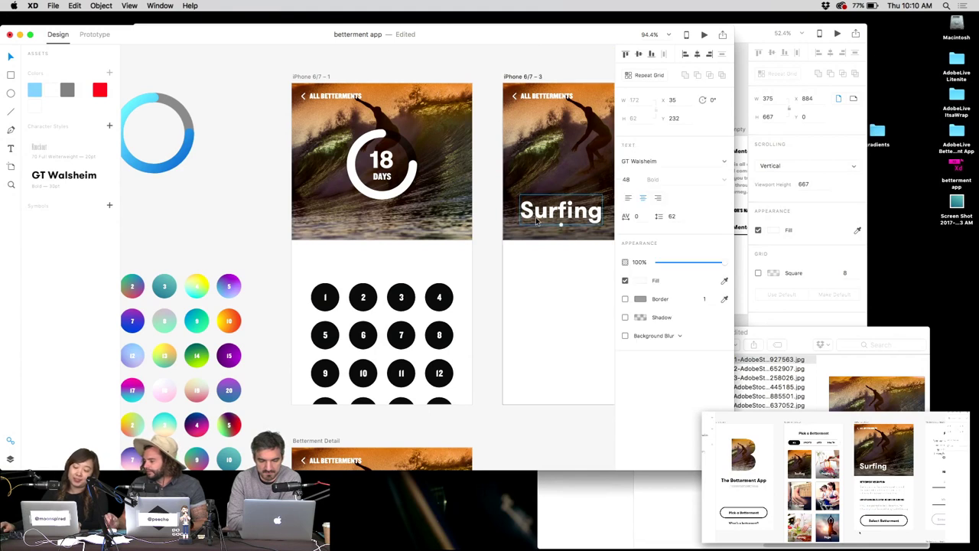
pyautogui.click(482, 231)
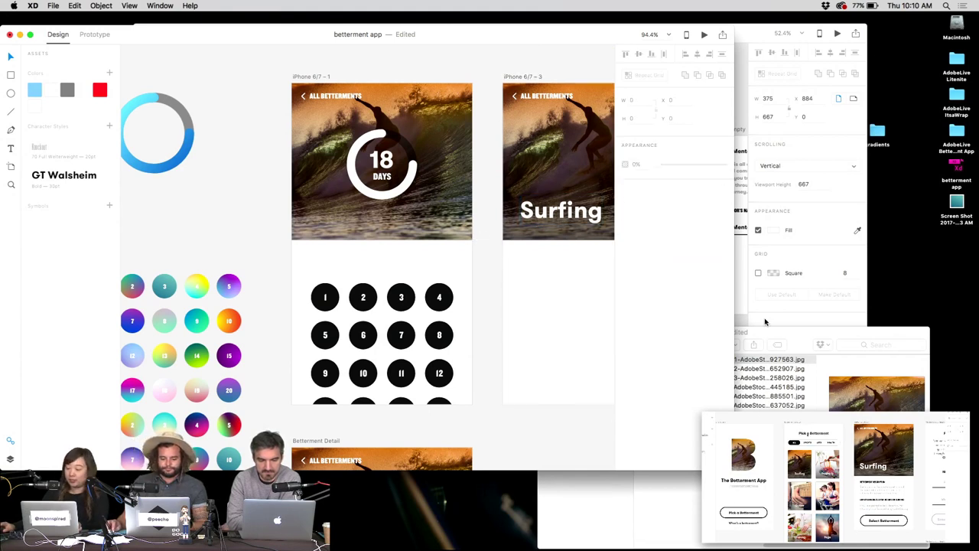
pyautogui.click(795, 324)
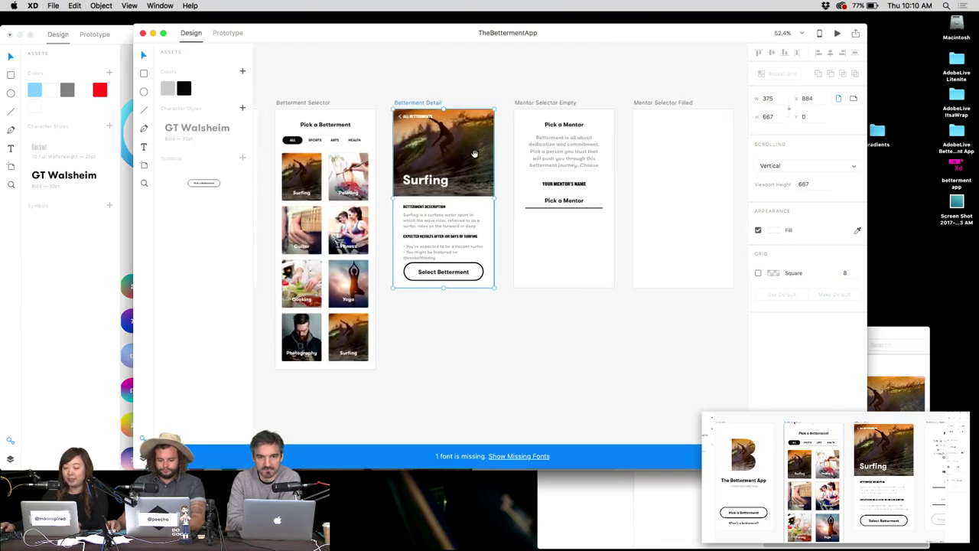
pyautogui.hscroll(5, 577, 234)
pyautogui.hscroll(-5, 578, 235)
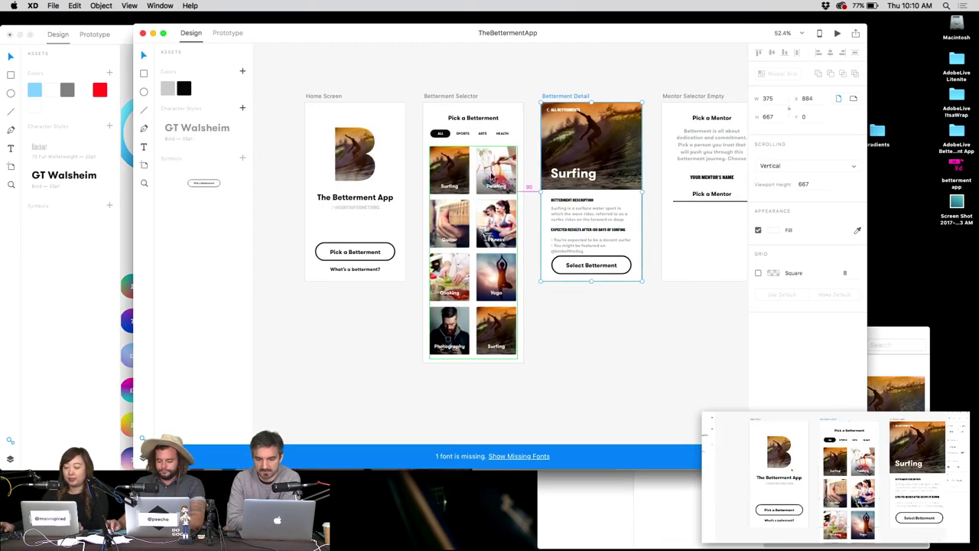
pyautogui.scroll(2, 451, 150)
pyautogui.scroll(6, 451, 150)
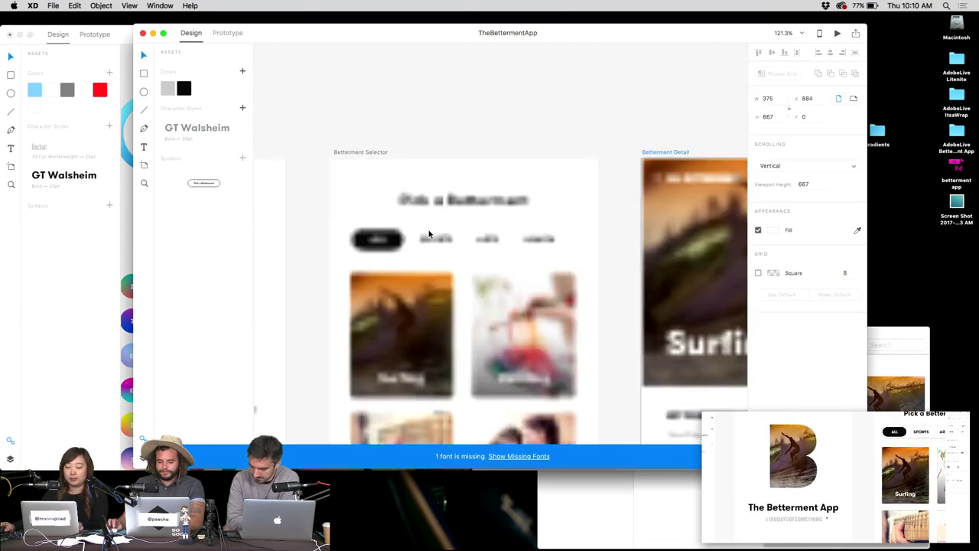
# Retype the tab bar's ALL label as YOUR JOURNAL.
pyautogui.click(107, 35)
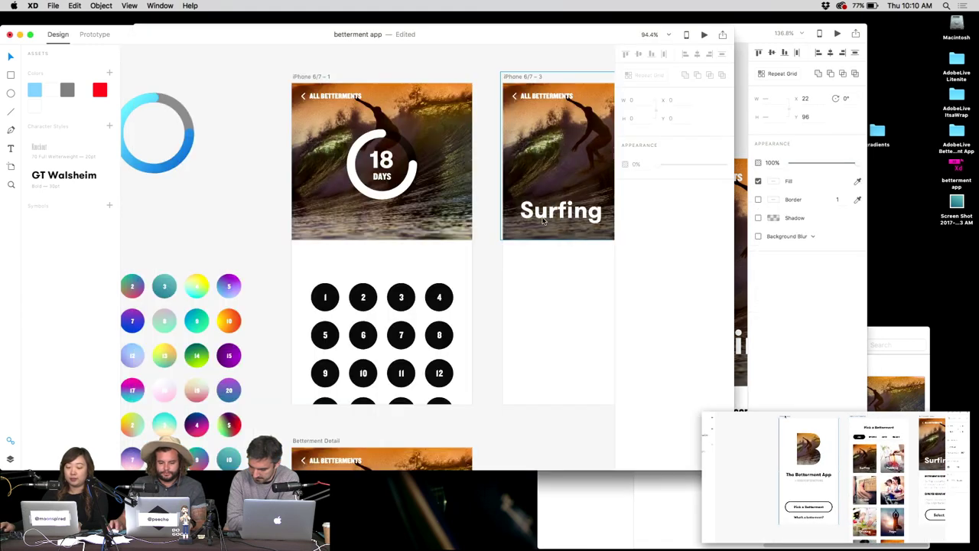
pyautogui.scroll(4, 415, 269)
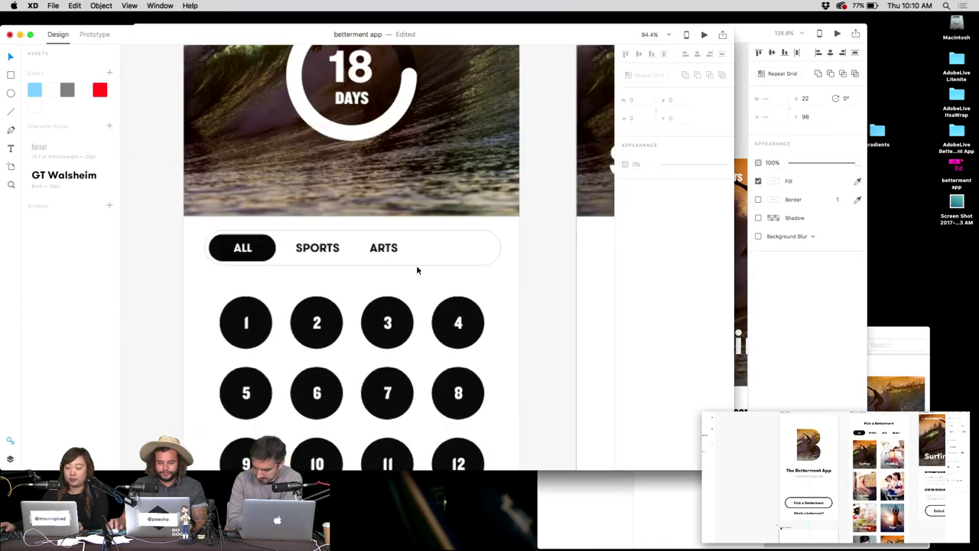
pyautogui.doubleClick(393, 250)
pyautogui.click(425, 249)
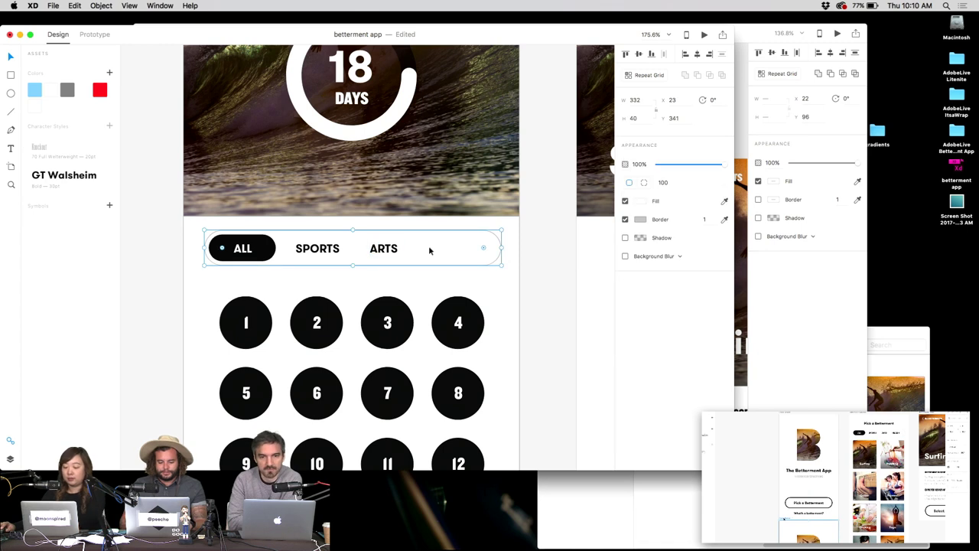
pyautogui.click(512, 273)
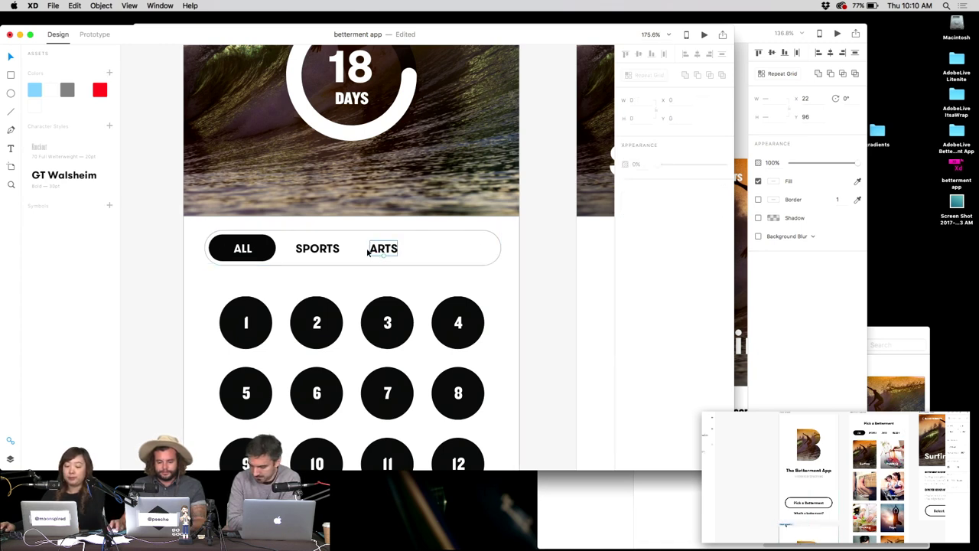
pyautogui.click(316, 249)
pyautogui.click(241, 247)
pyautogui.doubleClick(242, 247)
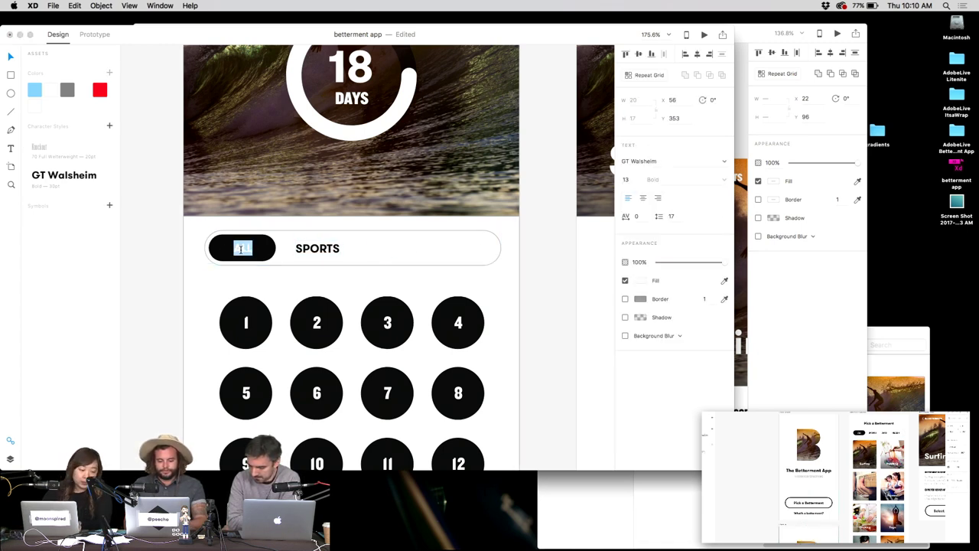
pyautogui.write('Toue a')
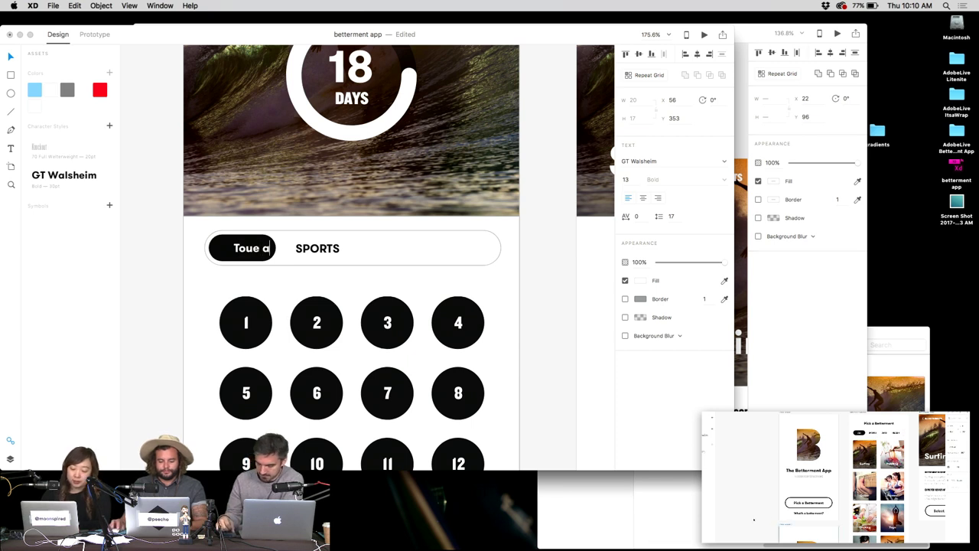
pyautogui.press('super+a')
pyautogui.write('YOUR J')
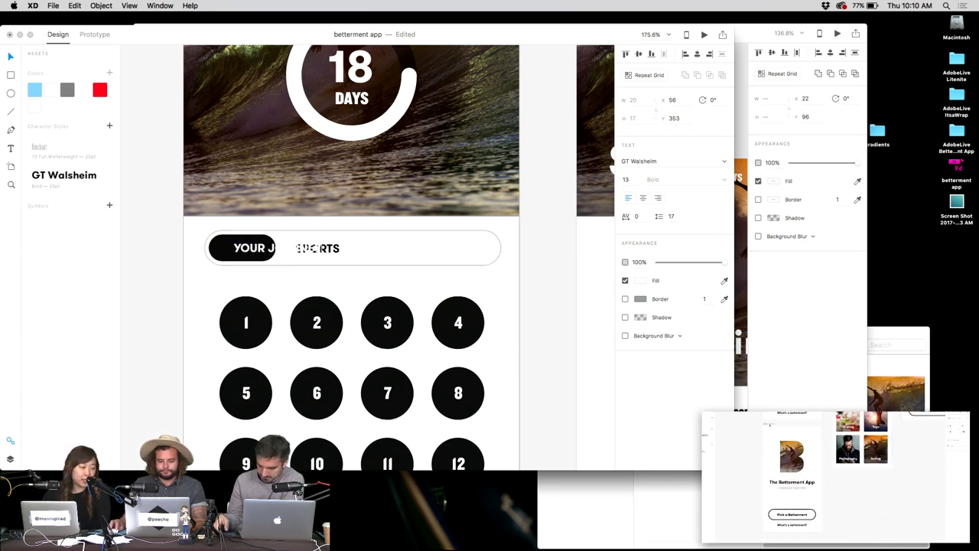
pyautogui.press('super+a')
pyautogui.write('YOUR')
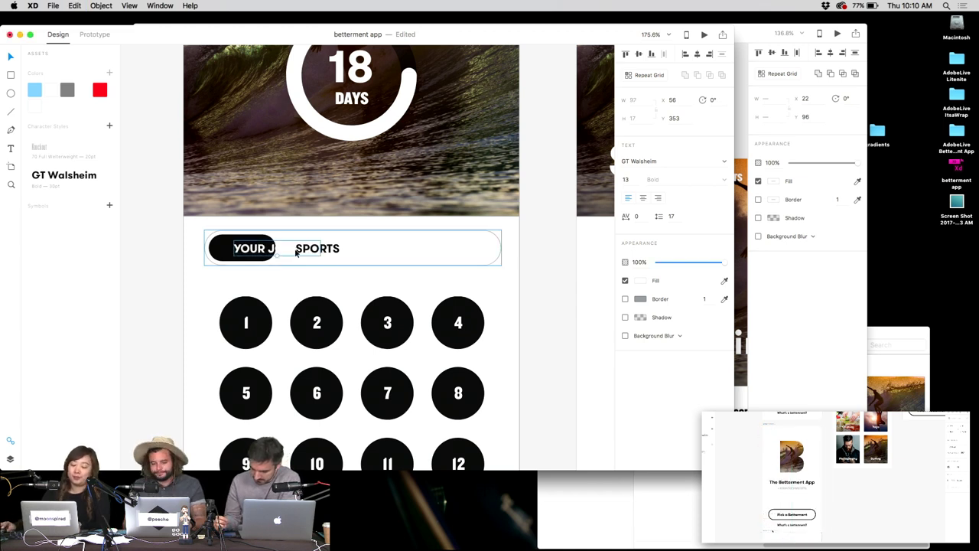
# Widen the black pill to fit YOUR JOURNAL, delete SPORTS, and nudge the label up.
pyautogui.moveTo(306, 249); pyautogui.dragTo(409, 254)
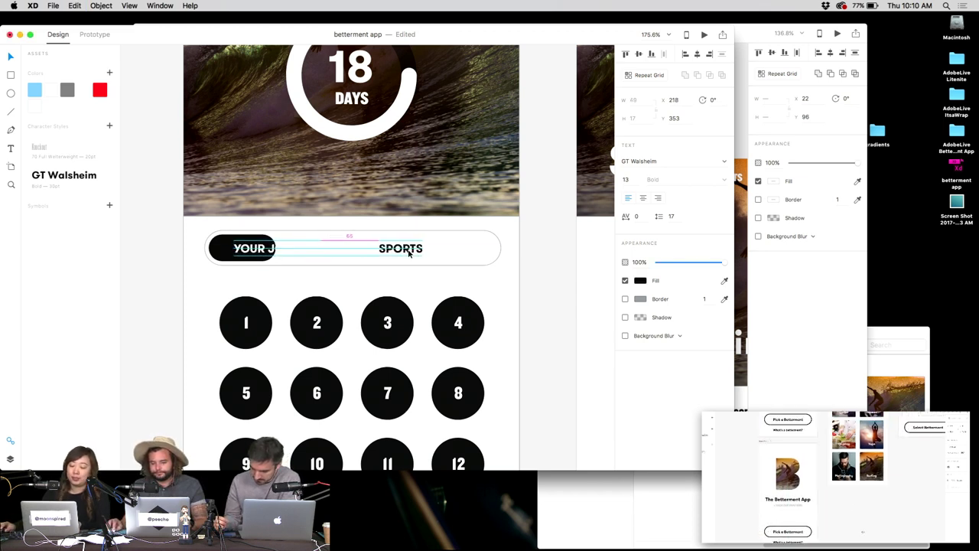
pyautogui.click(272, 247)
pyautogui.moveTo(277, 248); pyautogui.dragTo(337, 249)
pyautogui.click(396, 250)
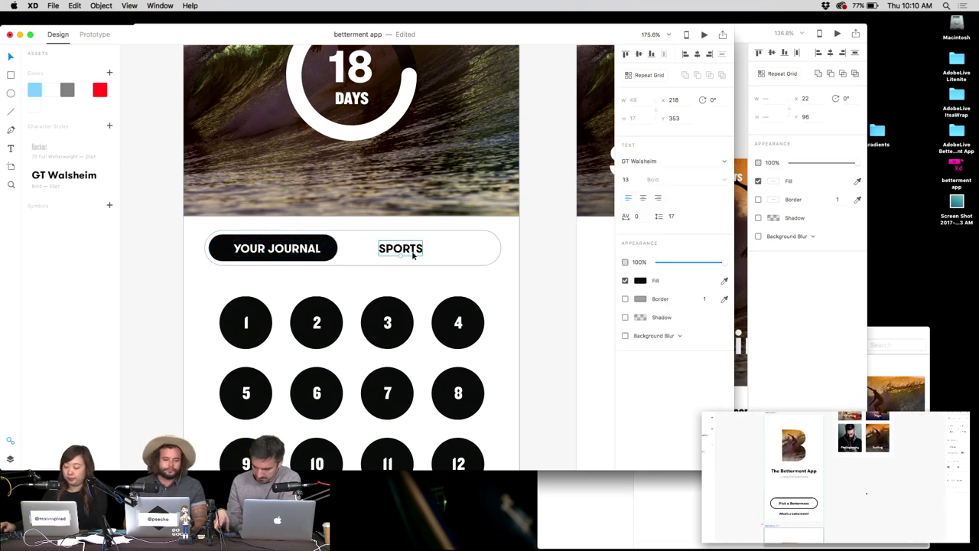
pyautogui.press('Delete')
pyautogui.click(310, 248)
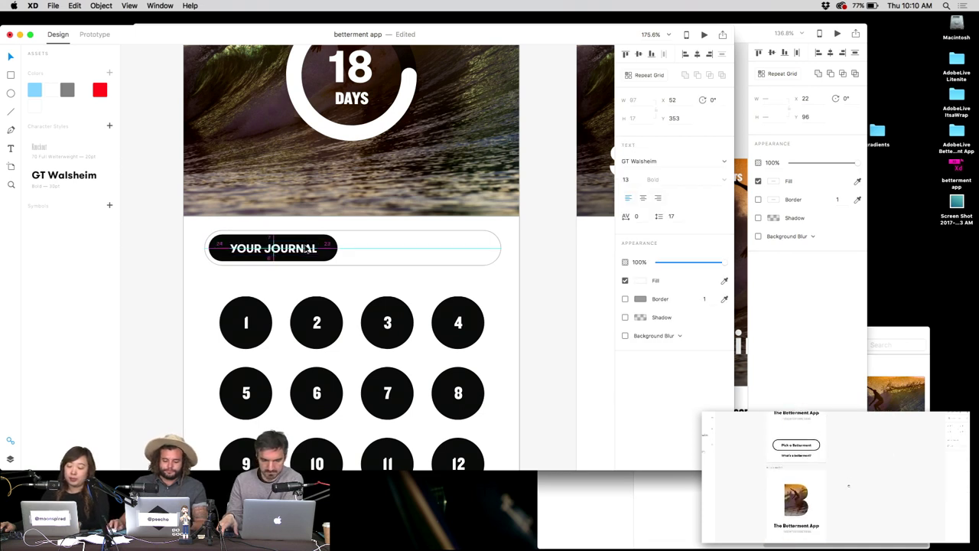
pyautogui.press('Up')
pyautogui.press('Up')
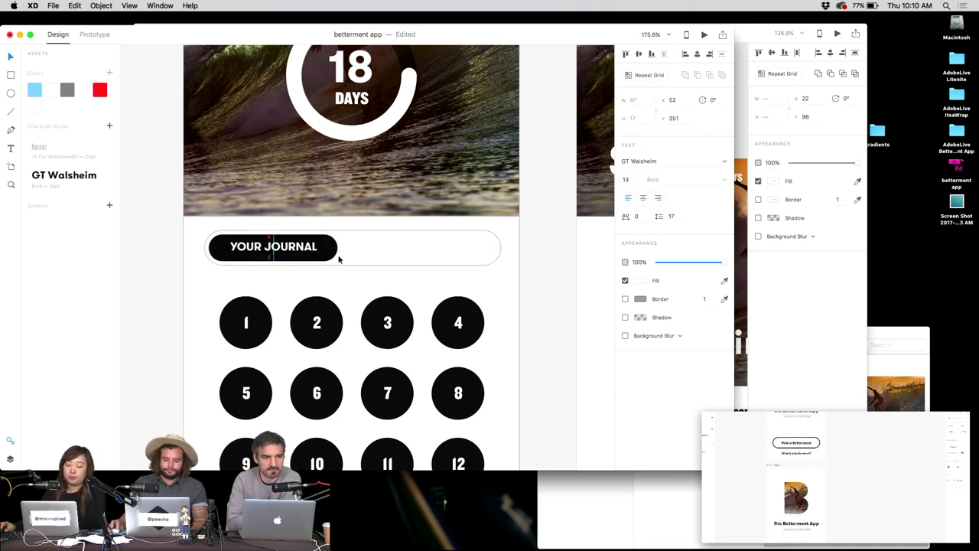
# Duplicate the black YOUR JOURNAL pill to its right.
pyautogui.click(324, 267)
pyautogui.click(330, 248)
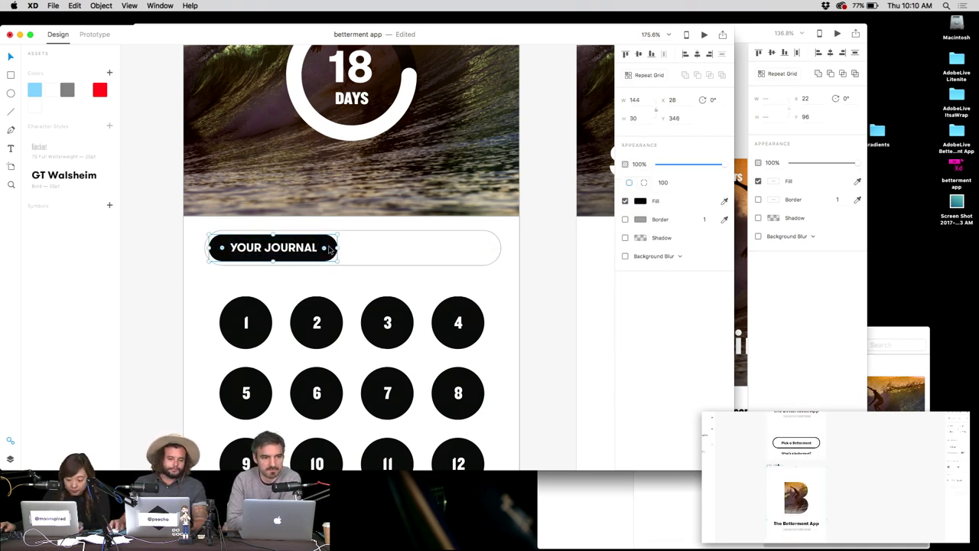
pyautogui.click(205, 260)
pyautogui.click(239, 250)
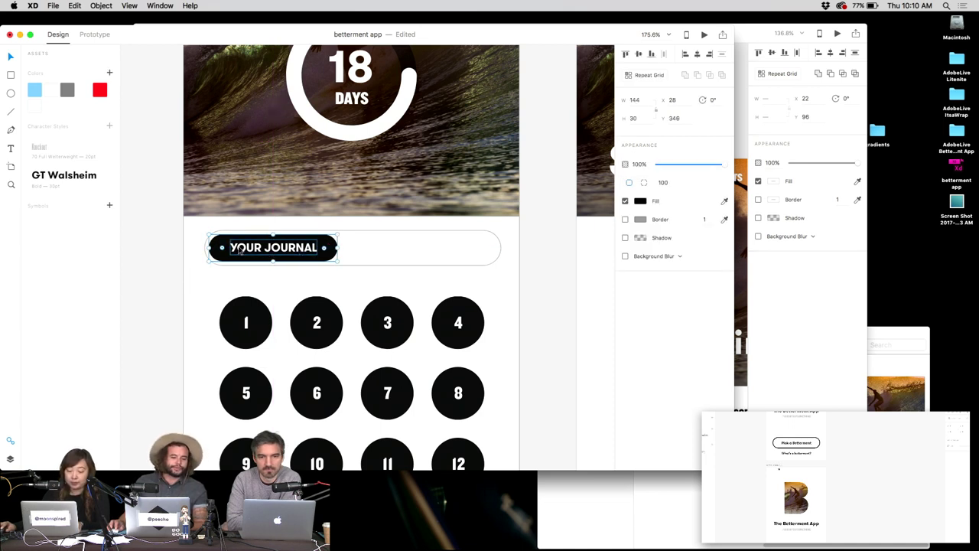
pyautogui.moveTo(239, 251); pyautogui.dragTo(357, 257)
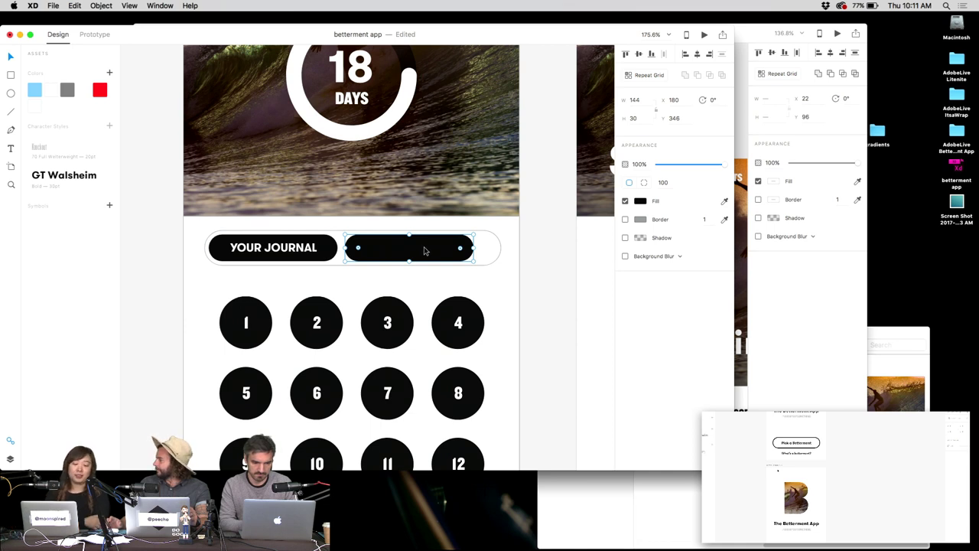
# Remove the duplicated pill and distorted wedge, leaving the single YOUR JOURNAL pill in the toggle.
pyautogui.press('BackSpace')
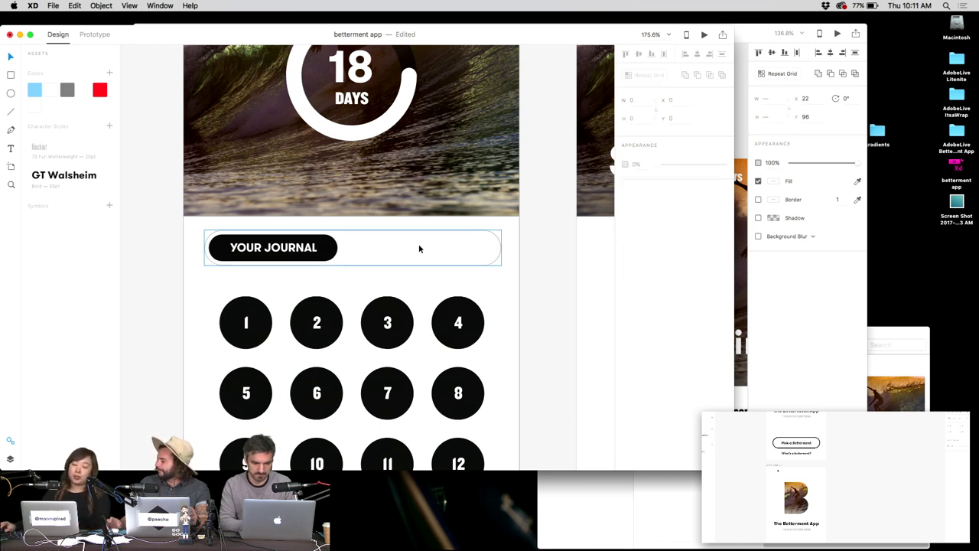
pyautogui.press('super+z')
pyautogui.moveTo(454, 243); pyautogui.dragTo(505, 244)
pyautogui.press('BackSpace')
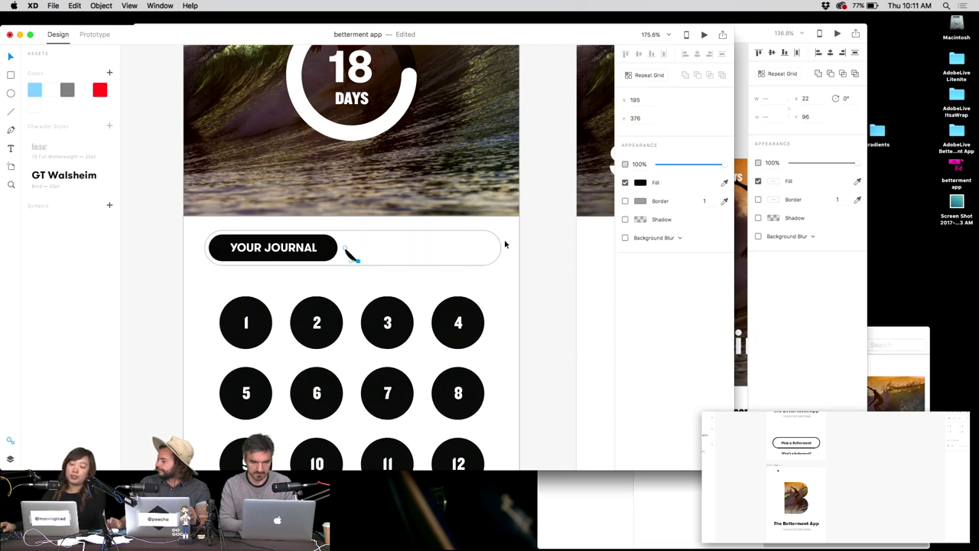
pyautogui.click(388, 250)
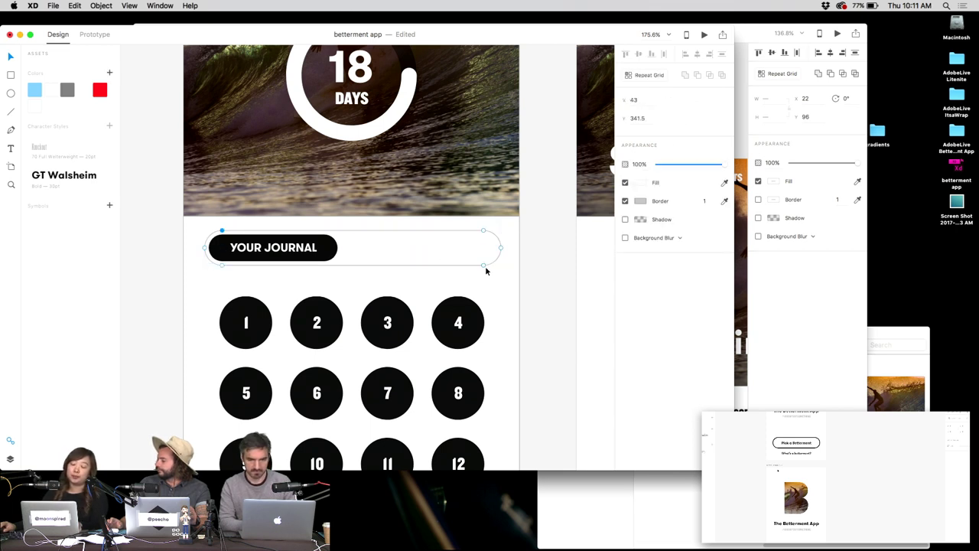
pyautogui.scroll(-3, 487, 275)
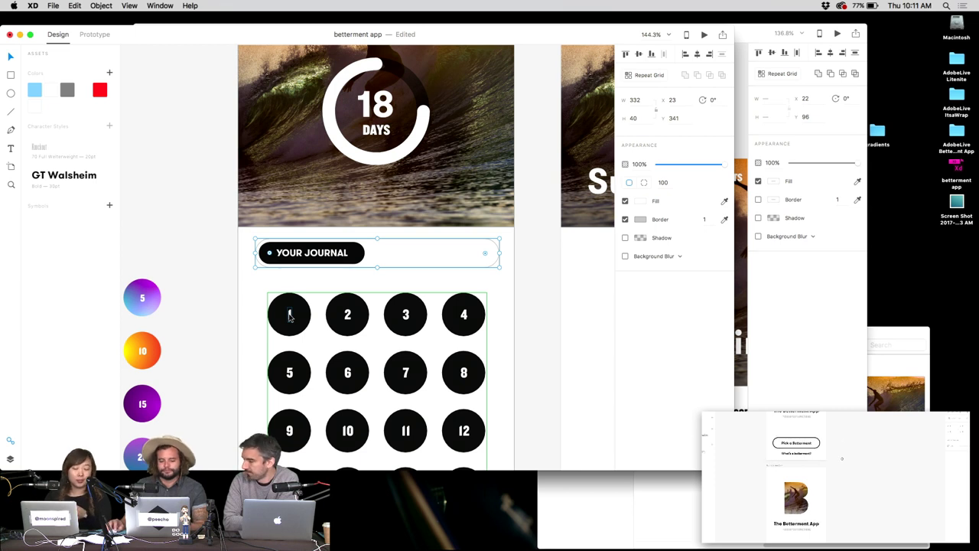
# Add the YOUR JOURNAL pill's black to the document colours.
pyautogui.doubleClick(330, 252)
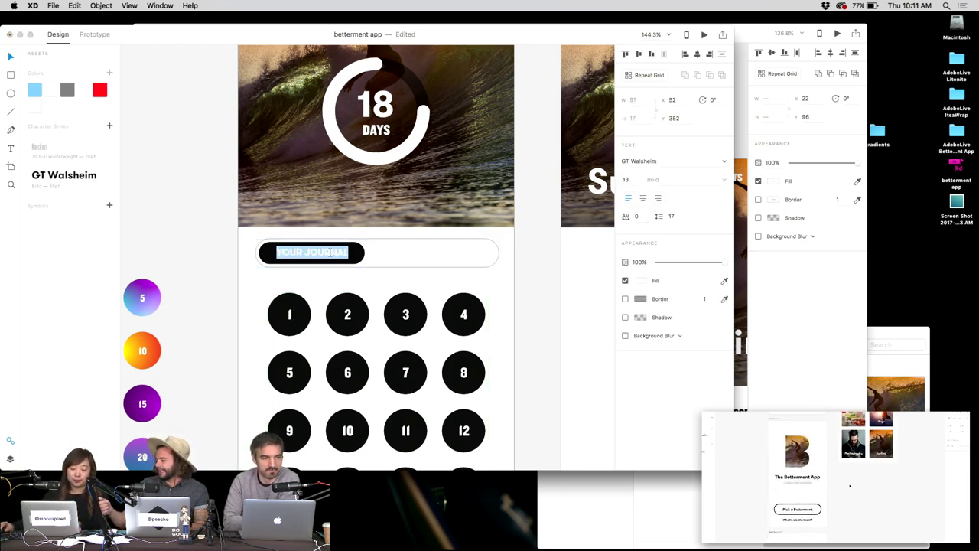
pyautogui.moveTo(375, 253); pyautogui.dragTo(438, 255)
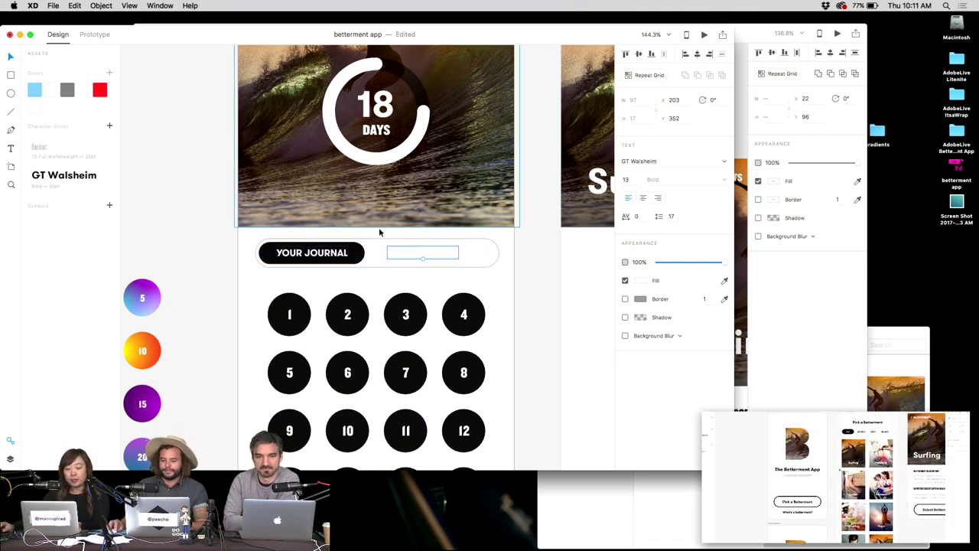
pyautogui.click(356, 253)
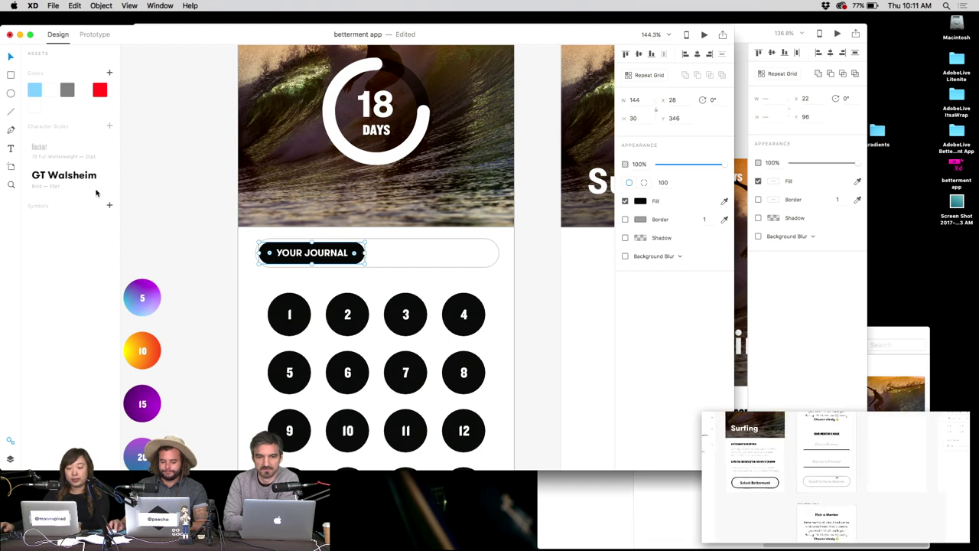
pyautogui.click(109, 72)
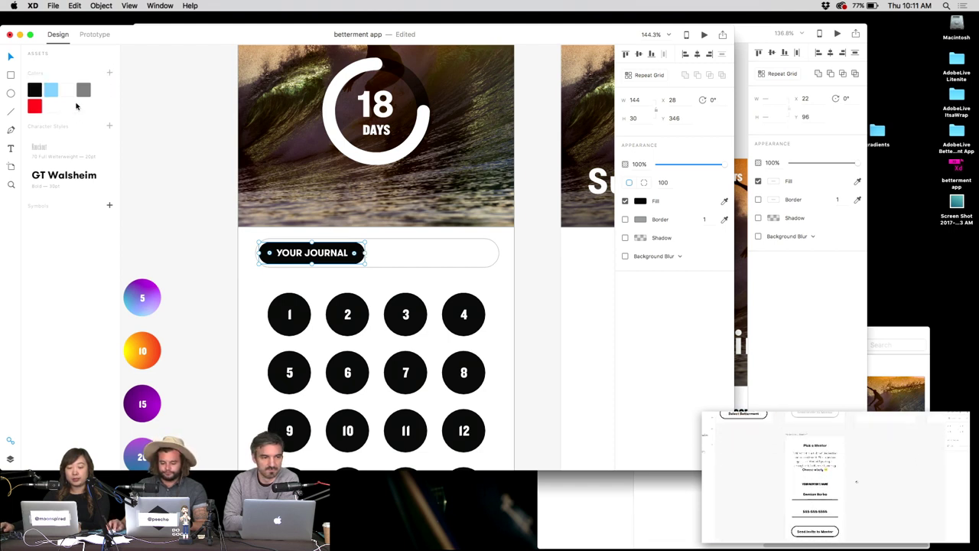
# Delete the red and blank swatches from the document colours.
pyautogui.rightClick(35, 107)
pyautogui.click(67, 153)
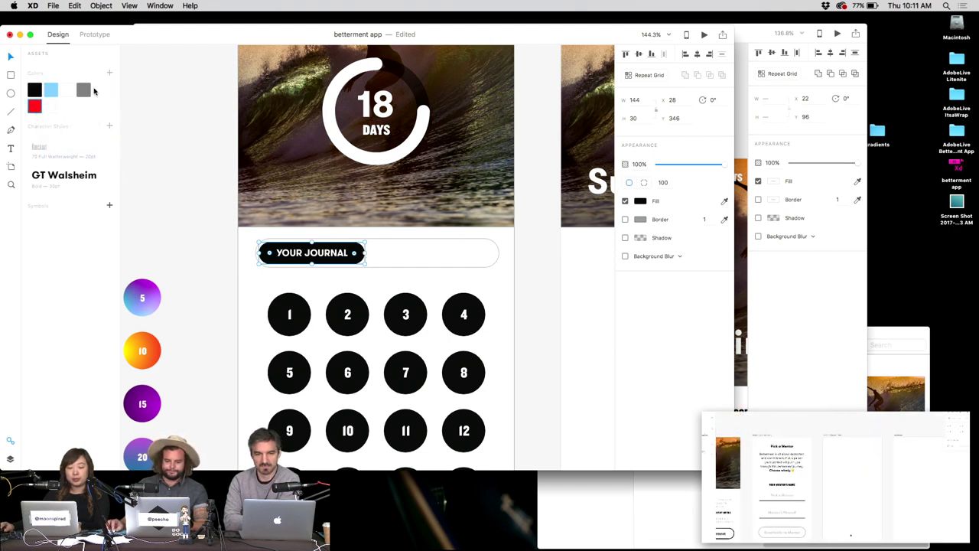
pyautogui.rightClick(36, 103)
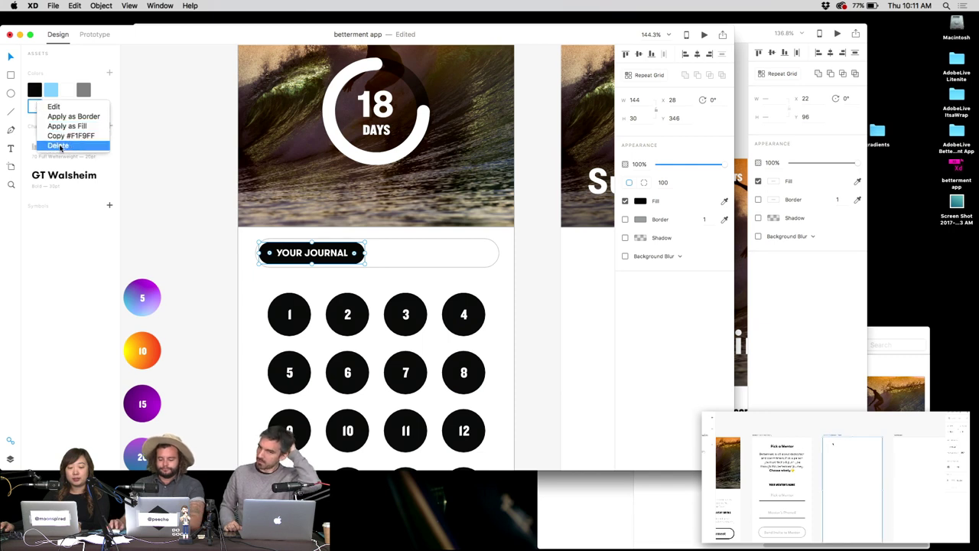
pyautogui.click(57, 147)
# Copy the YOUR JOURNAL label to the toggle's right half and narrow the toggle.
pyautogui.doubleClick(350, 254)
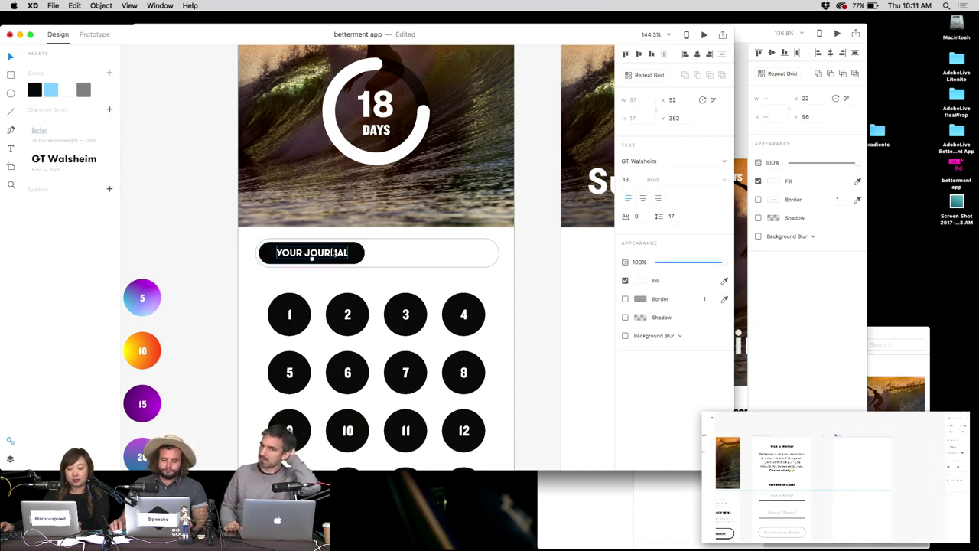
pyautogui.moveTo(434, 255); pyautogui.dragTo(431, 245)
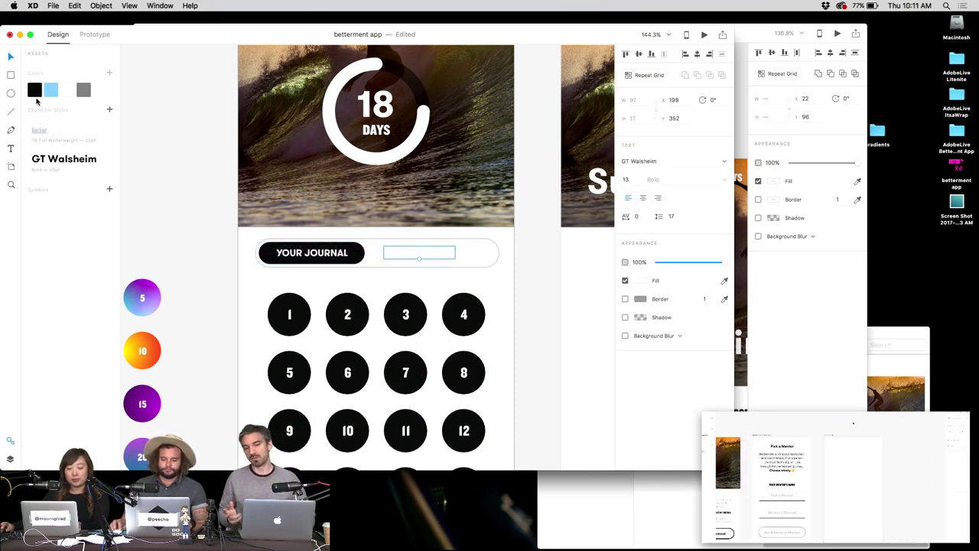
pyautogui.click(505, 252)
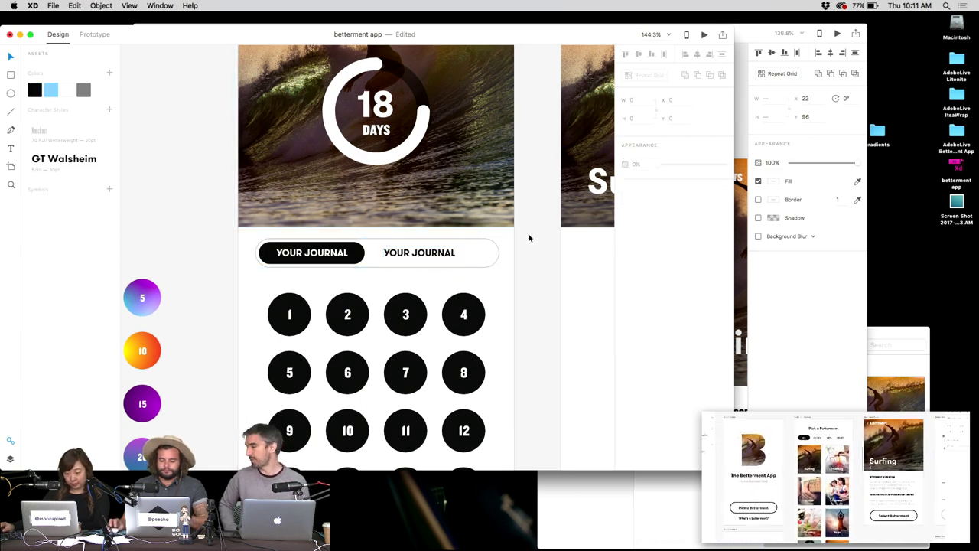
pyautogui.click(497, 252)
pyautogui.moveTo(499, 253); pyautogui.dragTo(474, 252)
# Retype the copied label as PROGRESS FEED and shift the toggle group right.
pyautogui.click(526, 247)
pyautogui.doubleClick(411, 252)
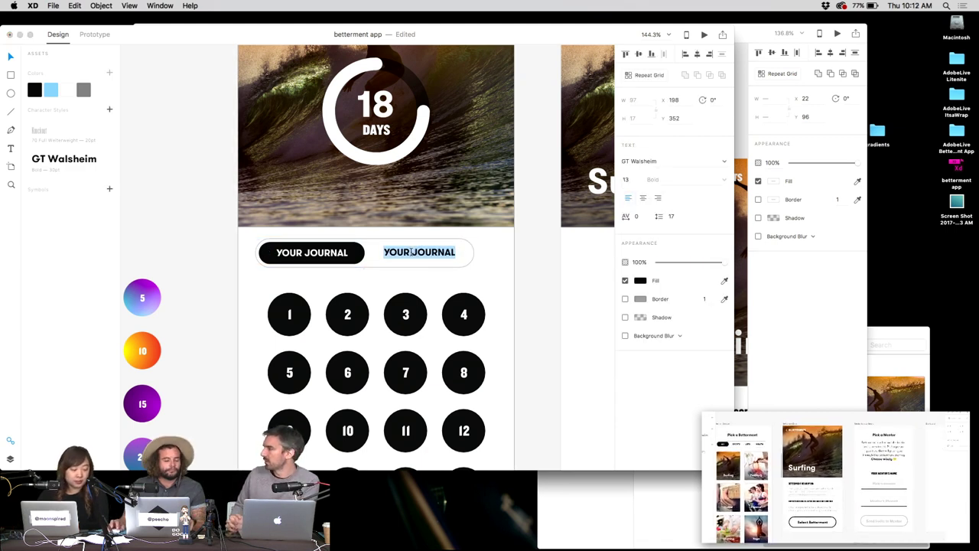
pyautogui.write('PROGRESS FEED')
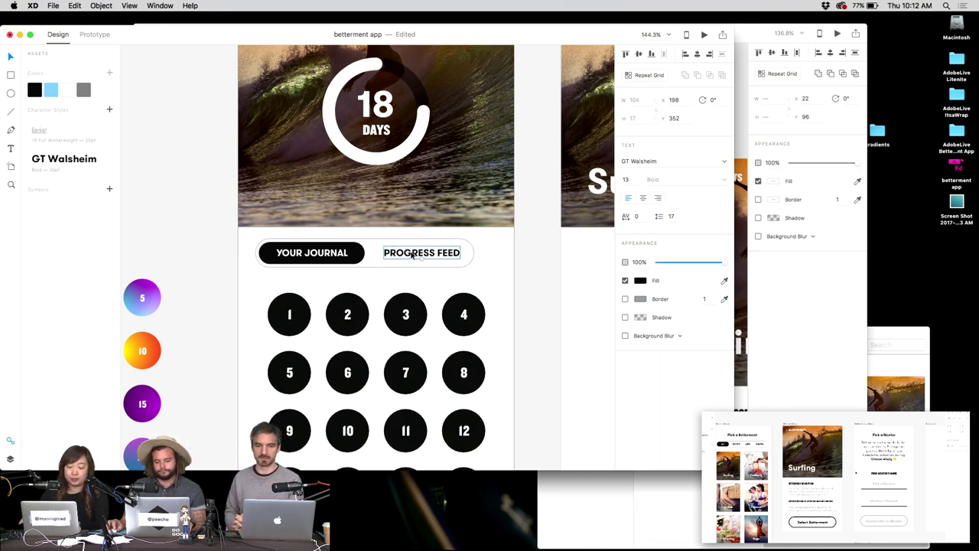
pyautogui.press('Escape')
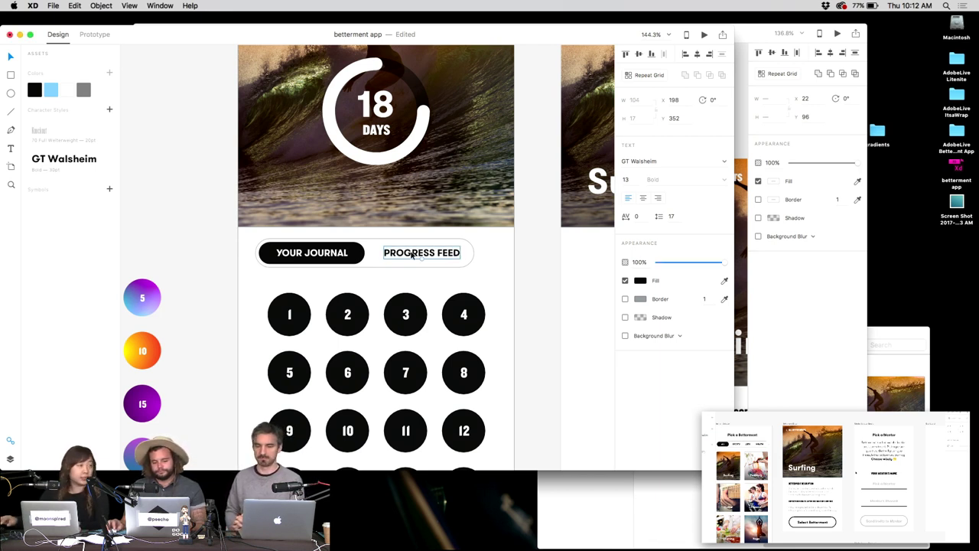
pyautogui.moveTo(410, 256); pyautogui.dragTo(407, 255)
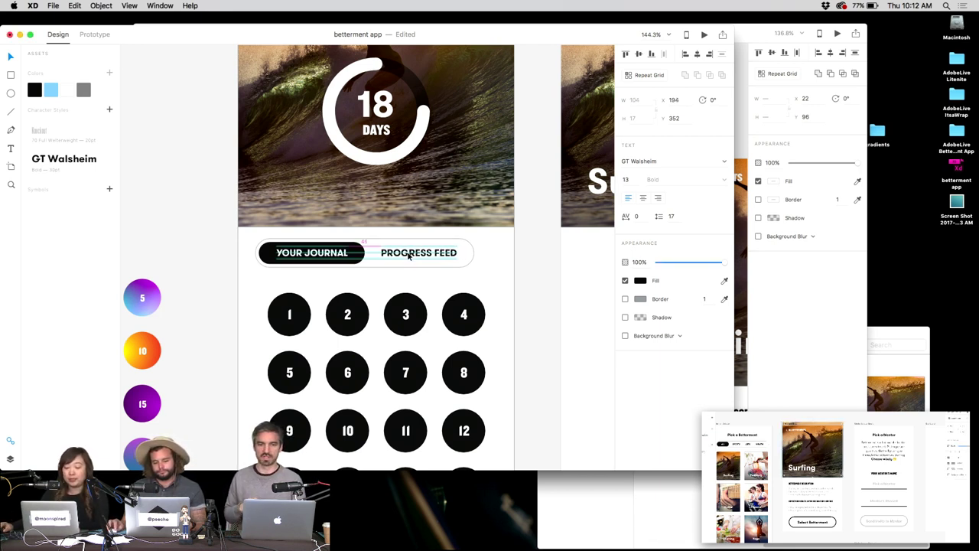
pyautogui.click(496, 258)
pyautogui.click(470, 249)
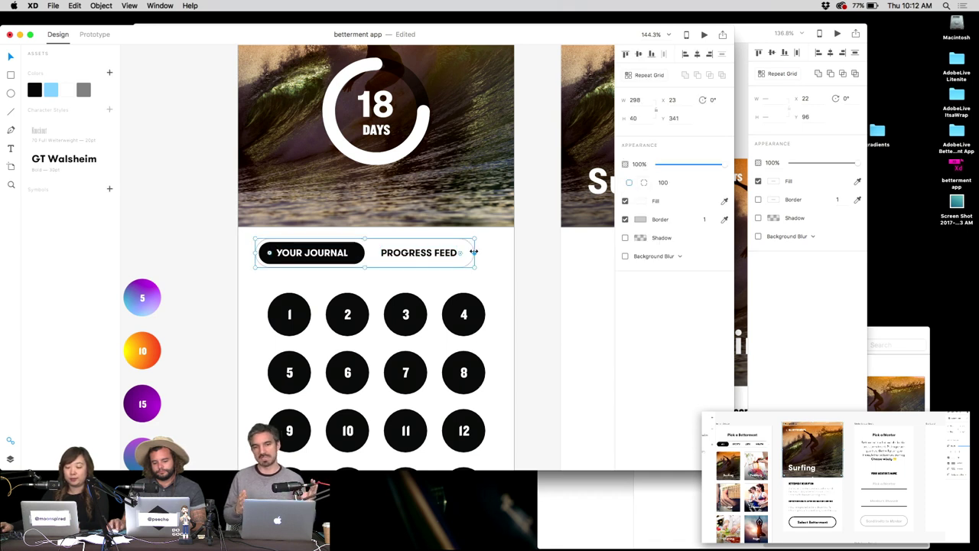
pyautogui.press('super+z')
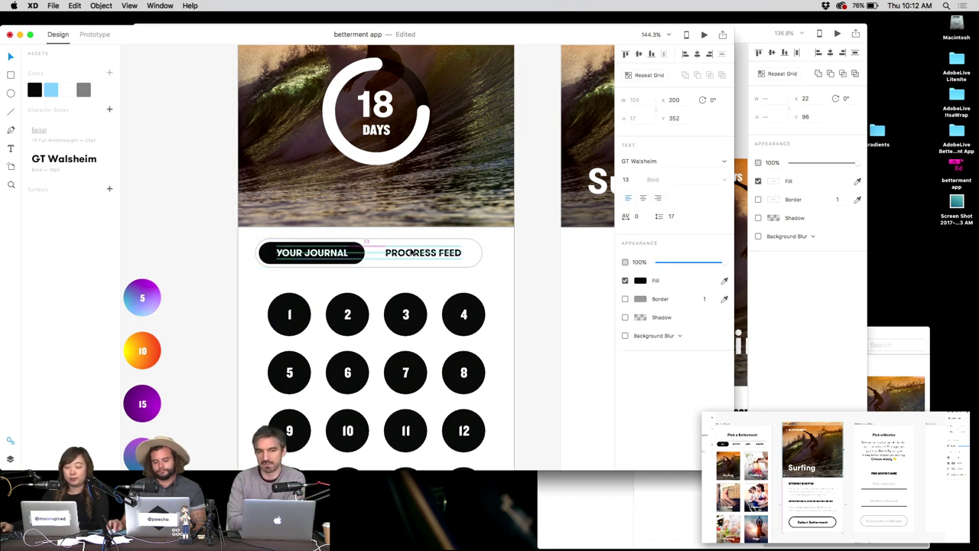
pyautogui.click(520, 251)
pyautogui.moveTo(345, 254); pyautogui.dragTo(357, 254)
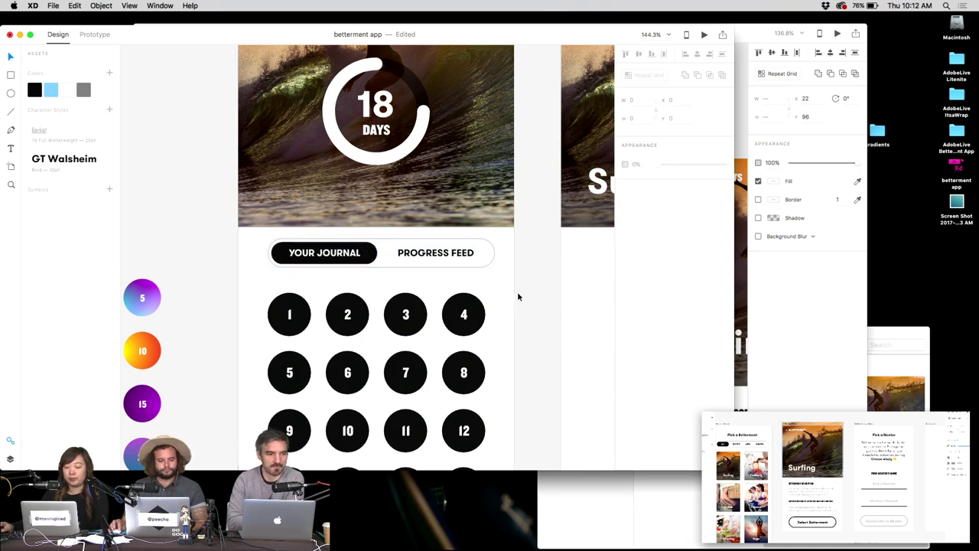
# Centre the toggle and widen the day grid's column gap to 22.
pyautogui.moveTo(491, 258); pyautogui.dragTo(461, 257)
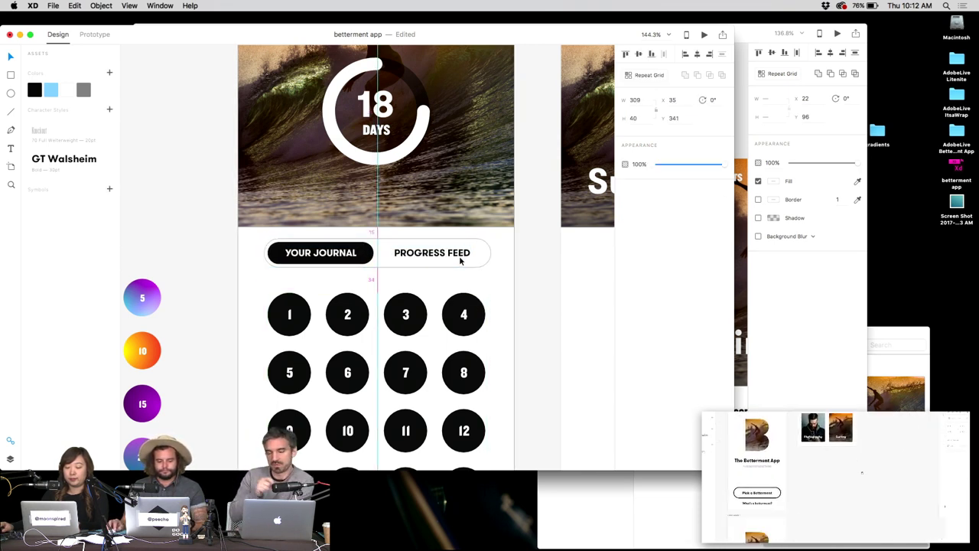
pyautogui.click(484, 375)
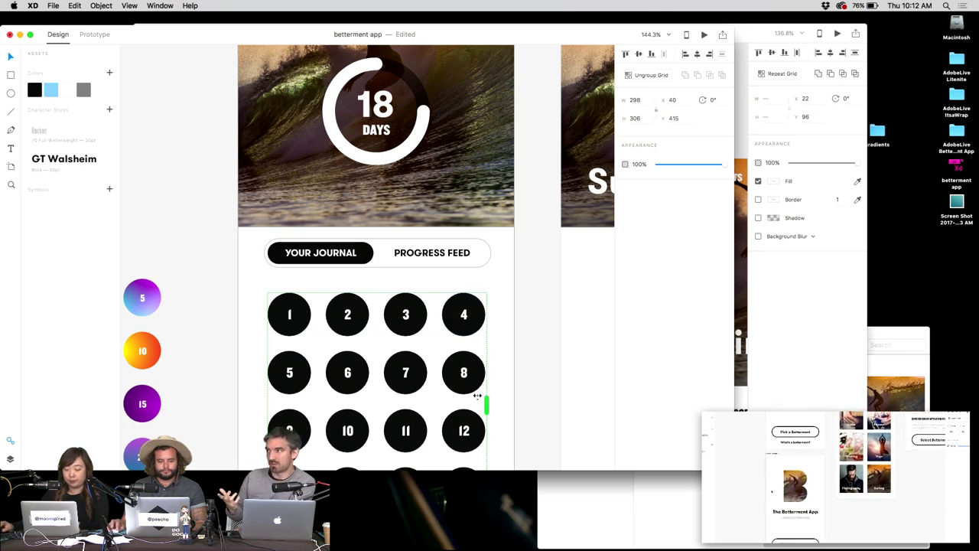
pyautogui.moveTo(432, 376); pyautogui.dragTo(438, 378)
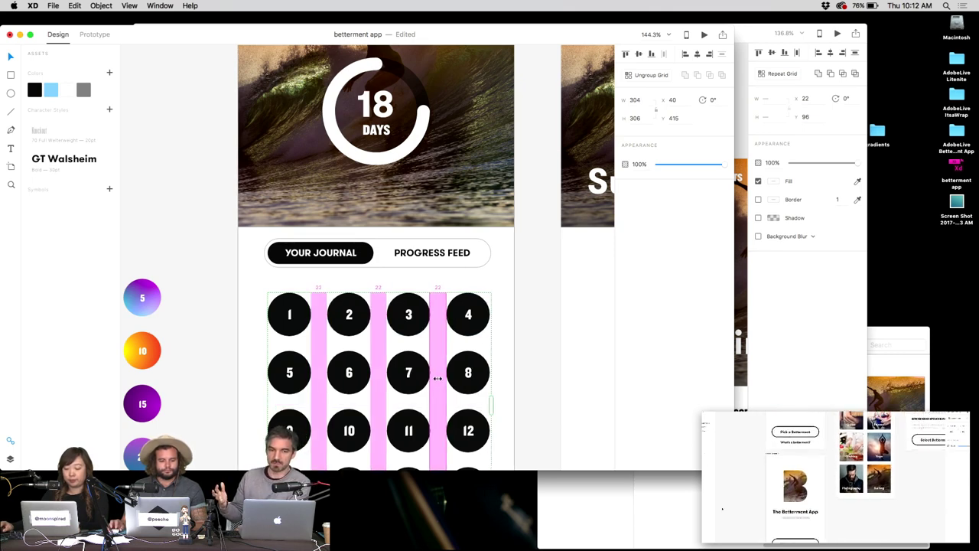
pyautogui.click(523, 343)
# Change the ring's number from 18 to 10 so it reads 10 DAYS.
pyautogui.scroll(3, 519, 323)
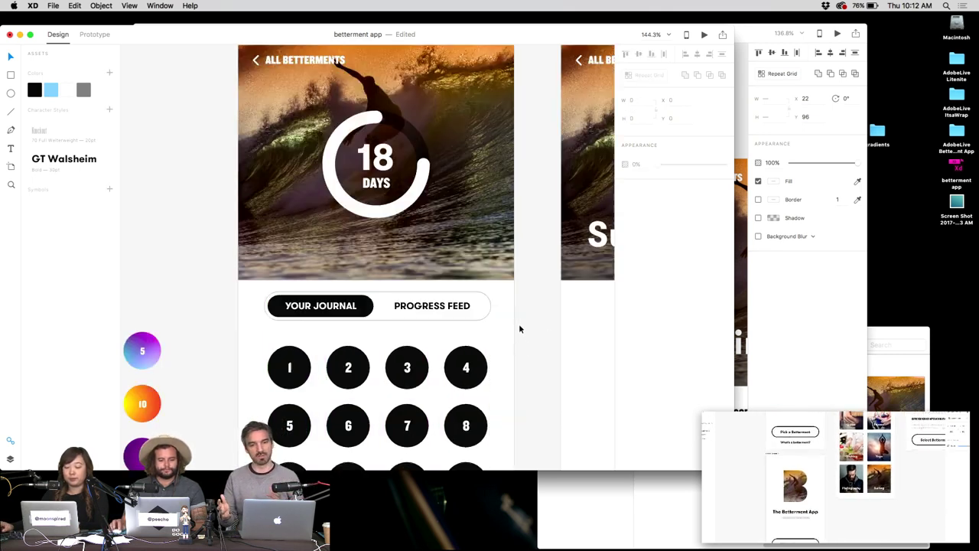
pyautogui.scroll(2, 515, 329)
pyautogui.scroll(-8, 515, 328)
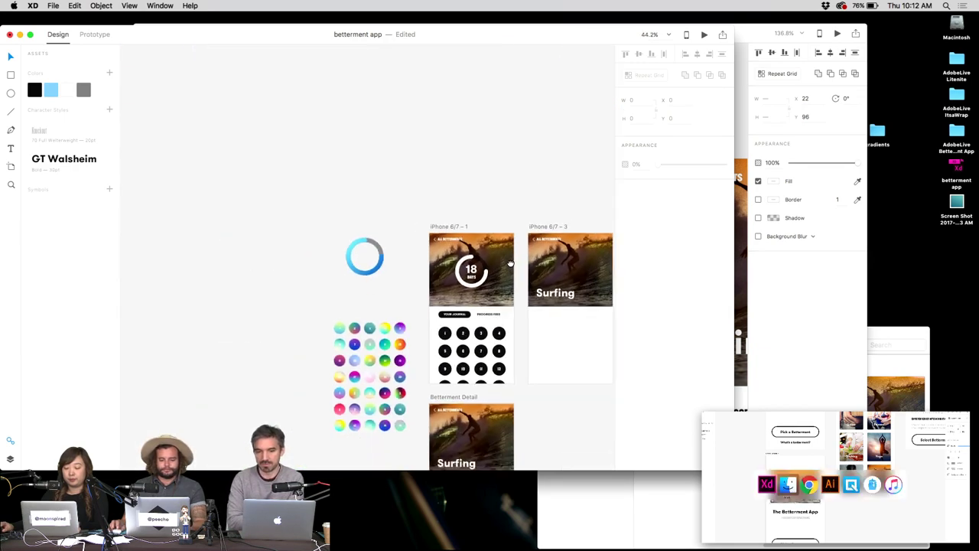
pyautogui.scroll(3, 498, 306)
pyautogui.scroll(3, 496, 306)
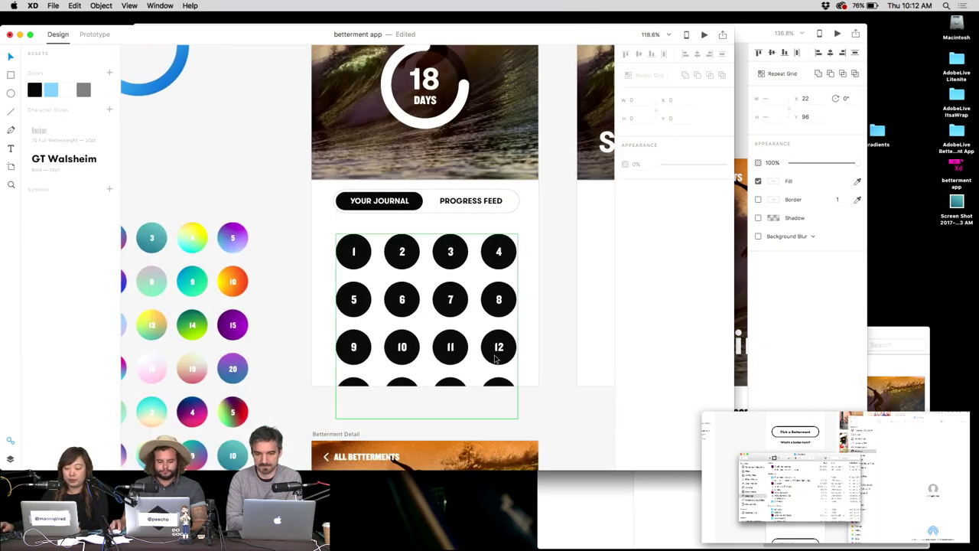
pyautogui.press('r')
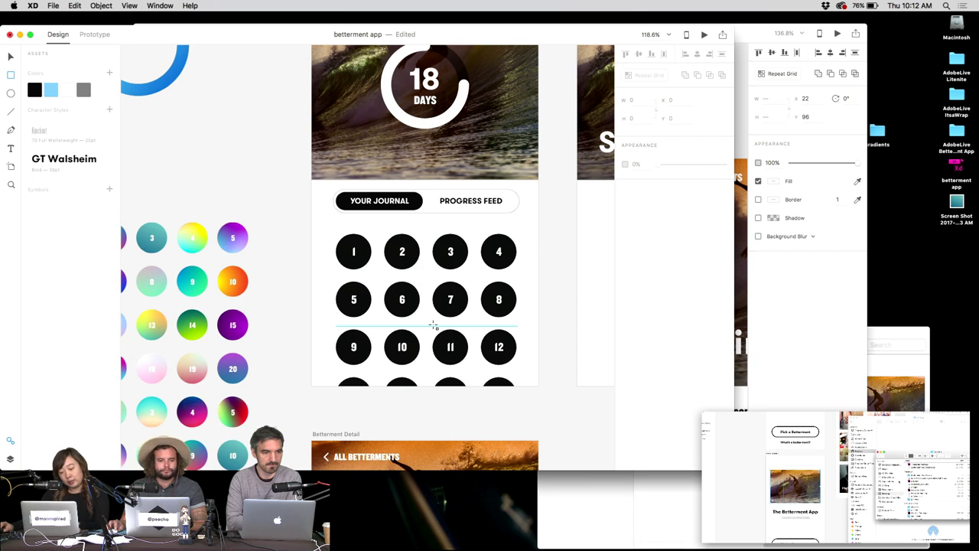
pyautogui.press('t')
pyautogui.scroll(2, 454, 191)
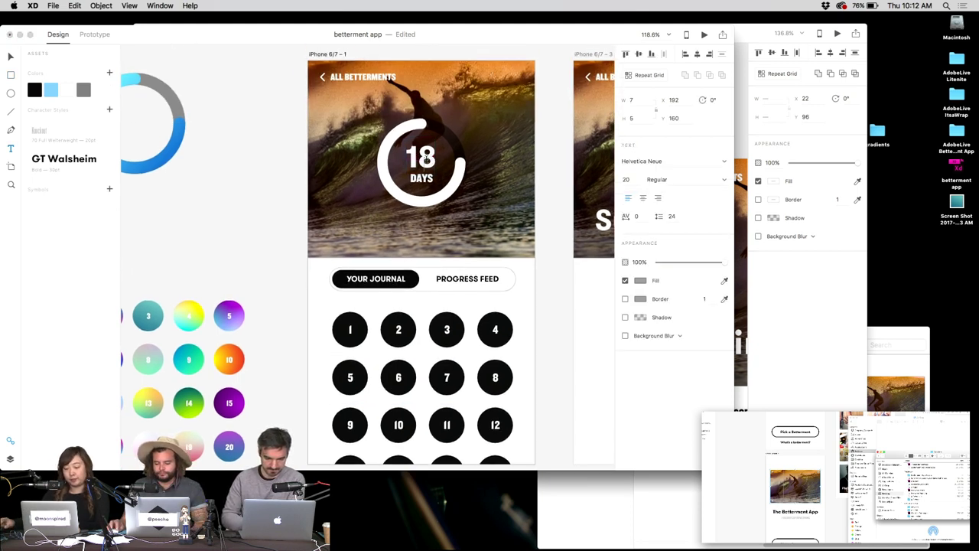
pyautogui.doubleClick(423, 155)
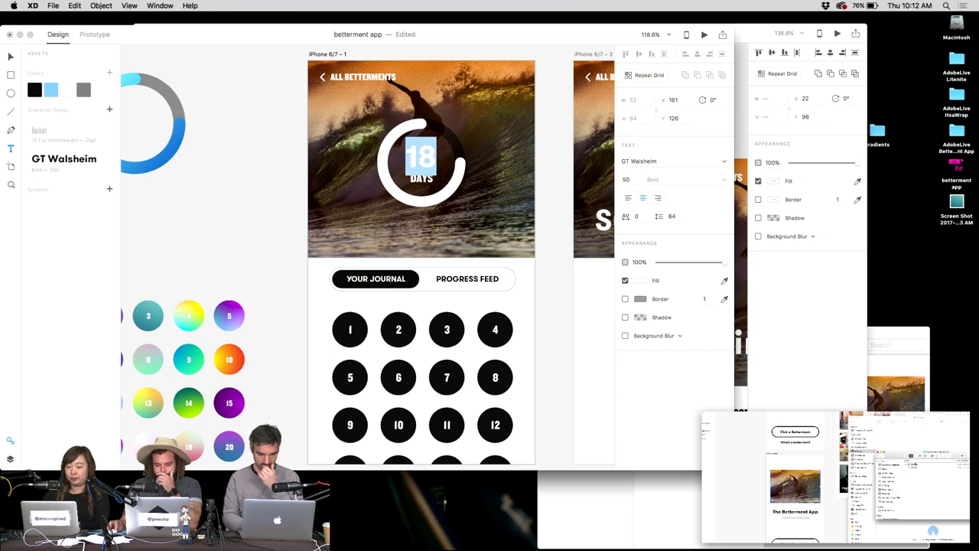
pyautogui.write('0')
pyautogui.write('1')
pyautogui.press('Escape')
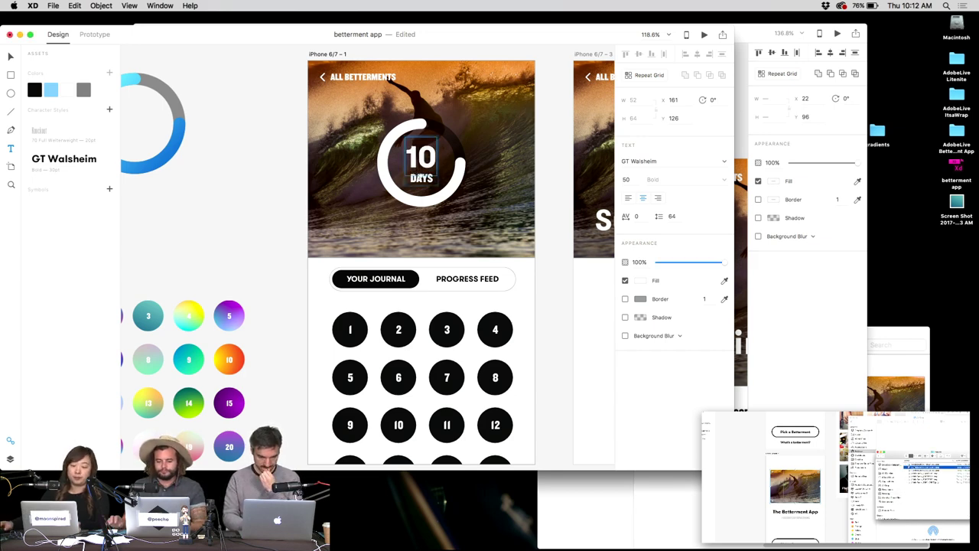
pyautogui.press('Escape')
# Cover days 11 and 12 with a borderless rectangle at 30% opacity.
pyautogui.scroll(-5, 535, 253)
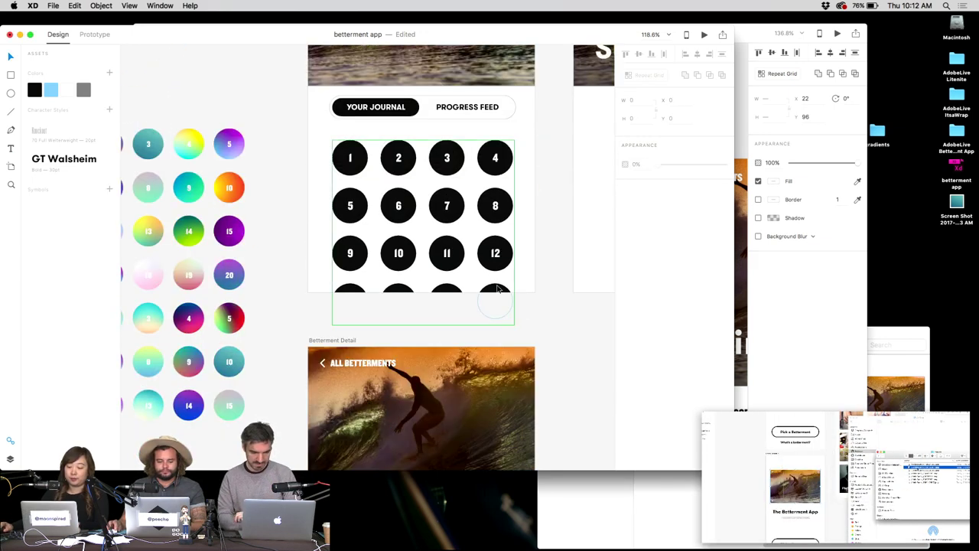
pyautogui.press('r')
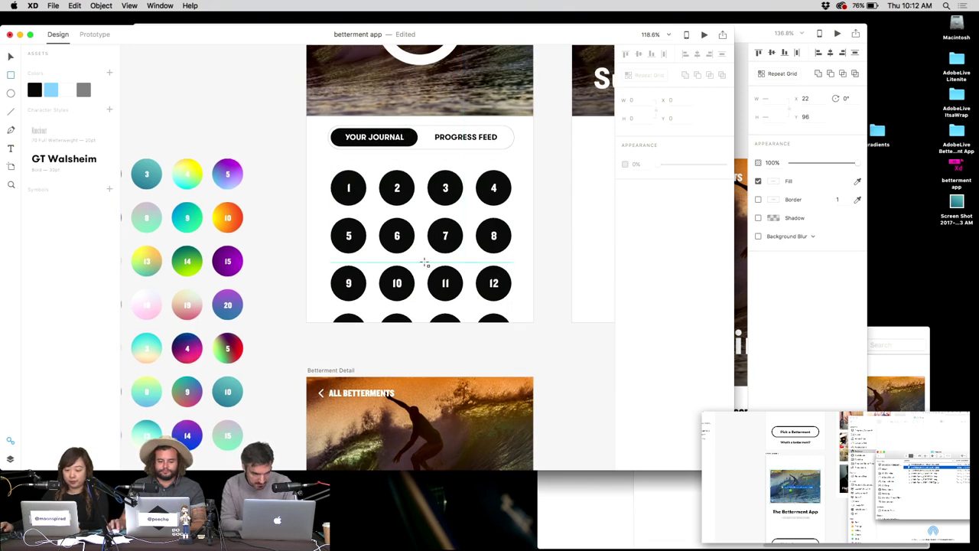
pyautogui.moveTo(422, 263); pyautogui.dragTo(520, 307)
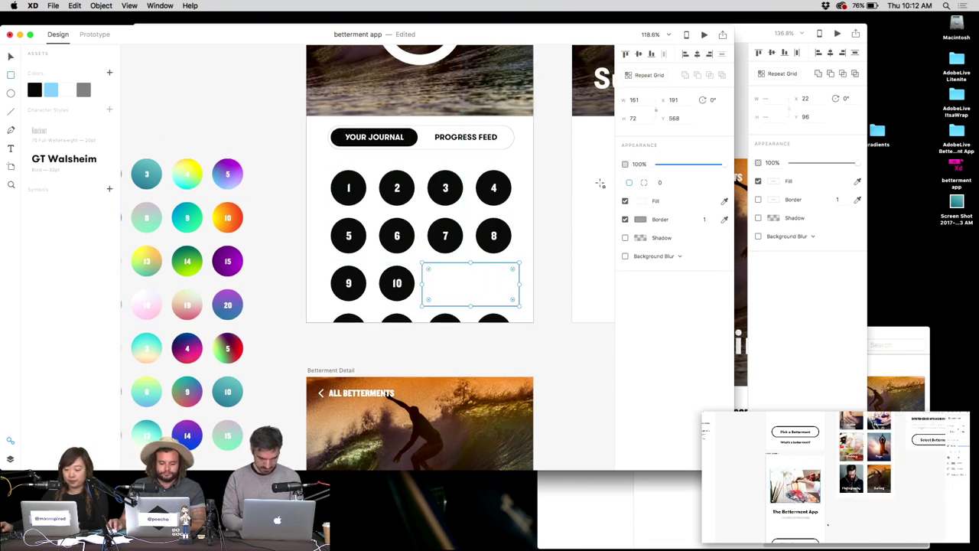
pyautogui.click(625, 219)
pyautogui.press('3')
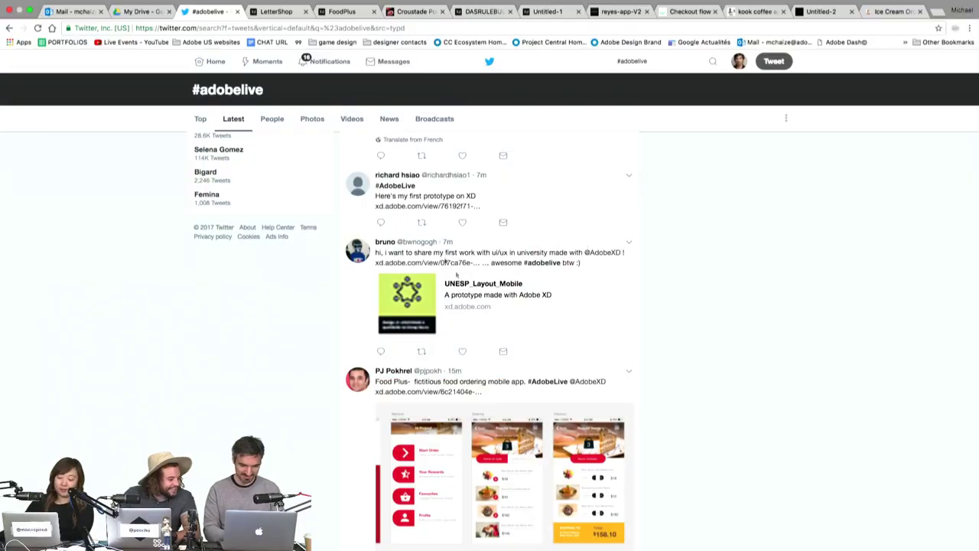
# Open the tweet's shared UNESP_Layout_Mobile prototype, glance over the other browser tabs, and return to it.
pyautogui.click(479, 307)
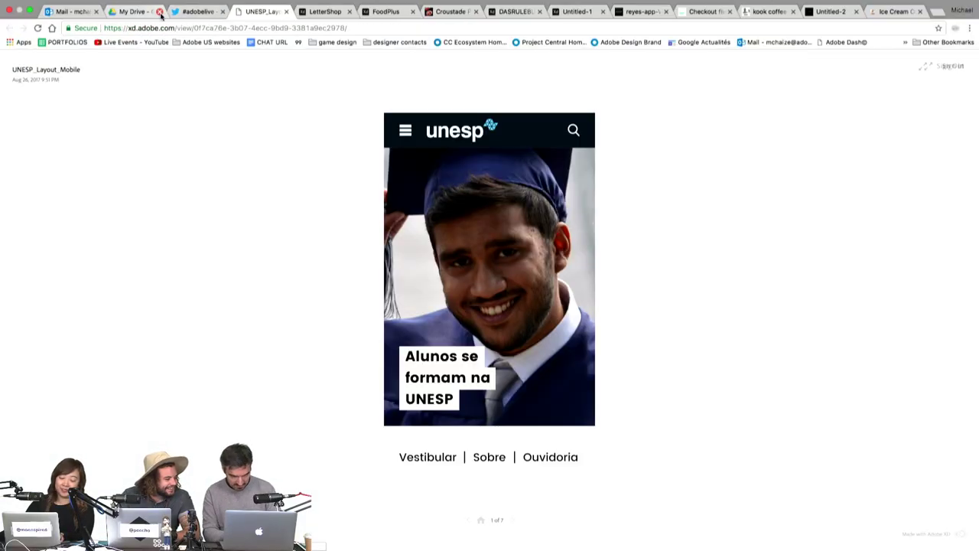
pyautogui.click(79, 13)
pyautogui.click(137, 12)
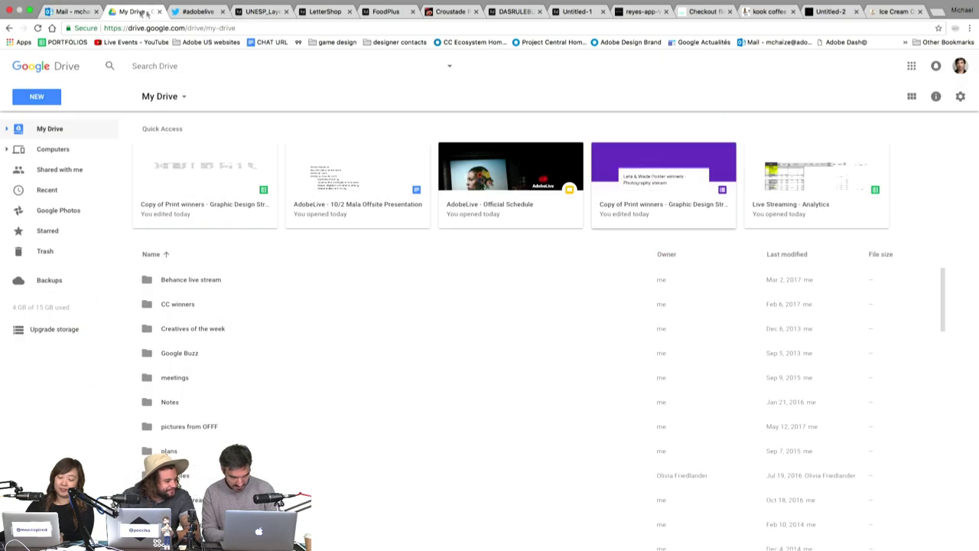
pyautogui.click(197, 12)
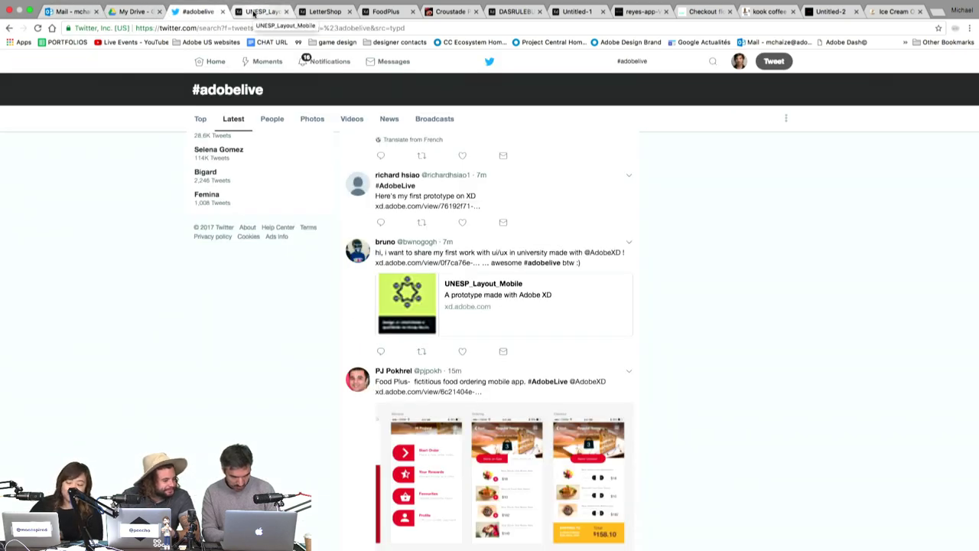
pyautogui.click(255, 13)
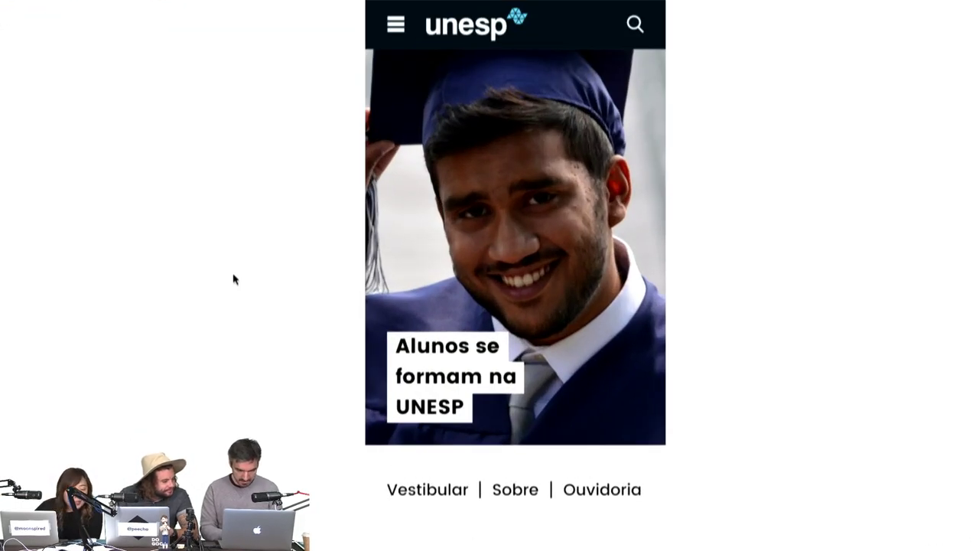
# Open and close the UNESP prototype's search screen.
pyautogui.click(626, 290)
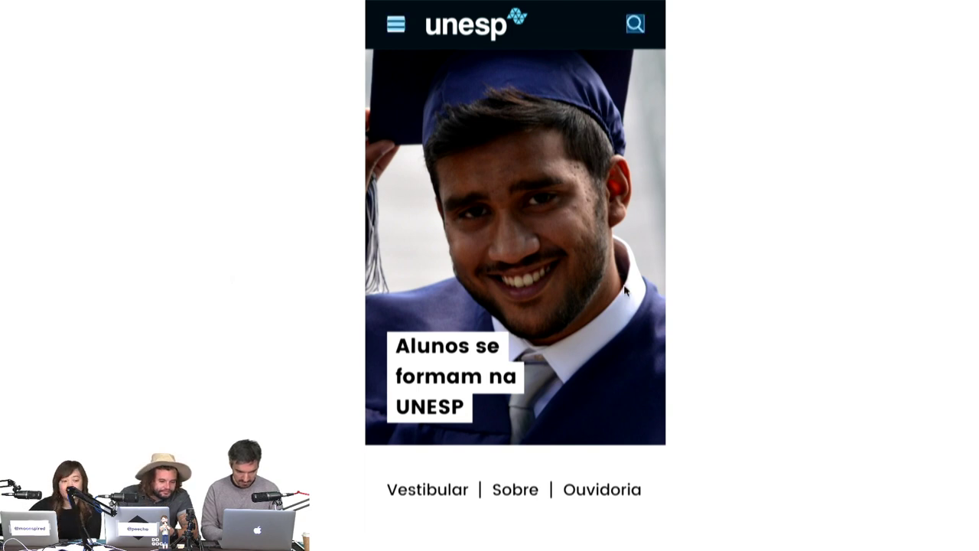
pyautogui.click(635, 25)
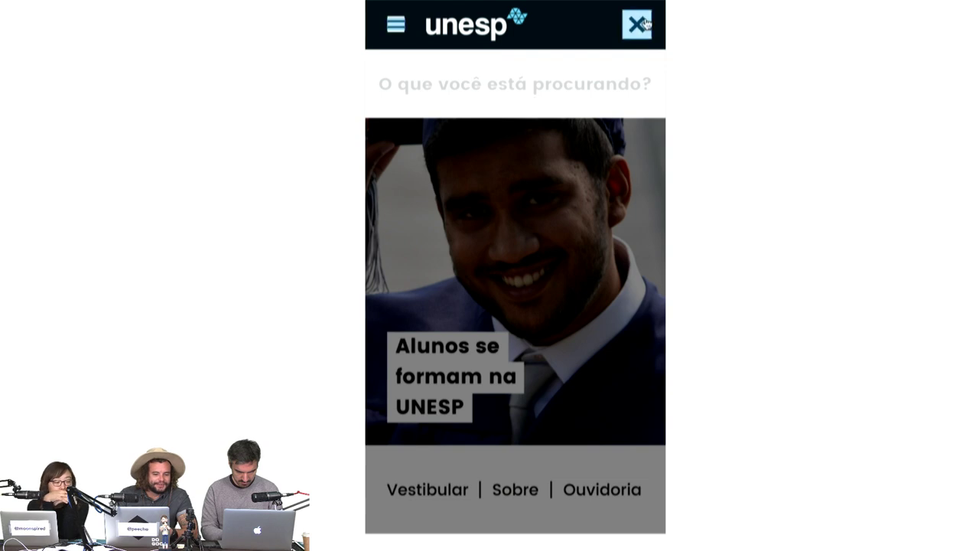
pyautogui.click(505, 451)
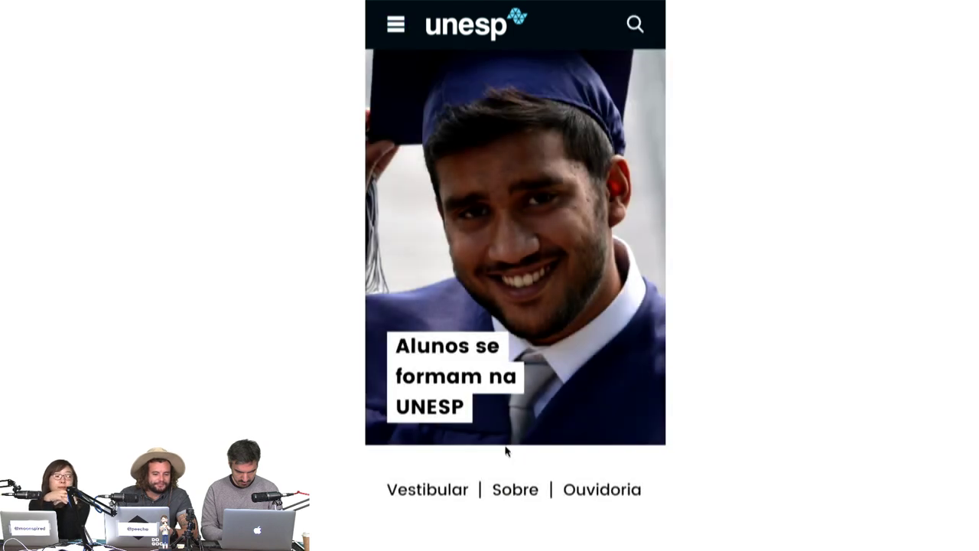
pyautogui.click(511, 490)
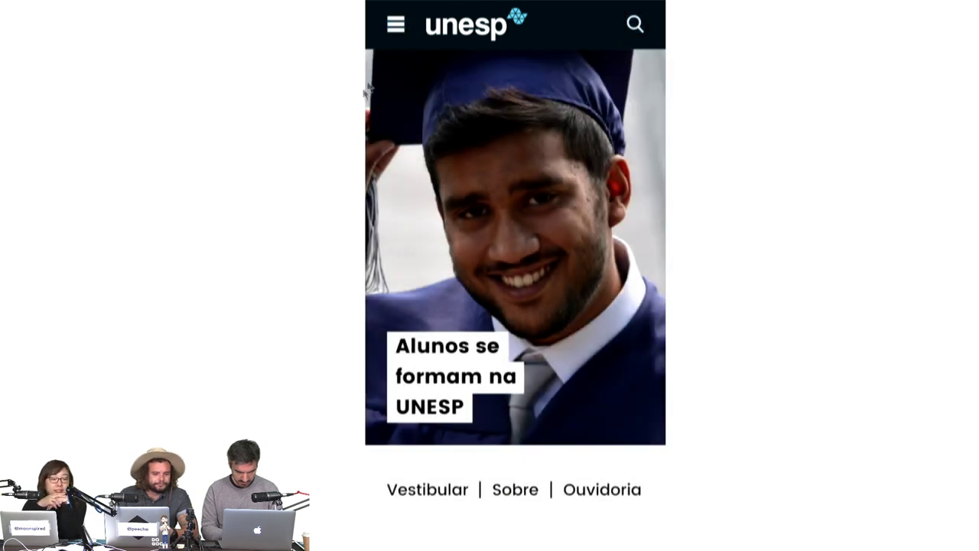
# Use the prototype's navigation menu to visit Graduação, the home screen and the Design course page.
pyautogui.click(394, 27)
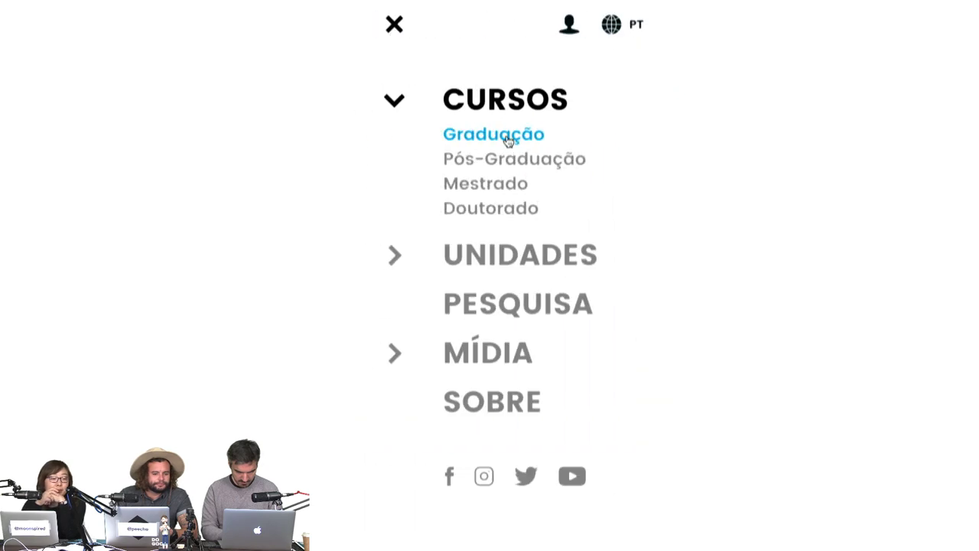
pyautogui.click(645, 211)
pyautogui.click(525, 138)
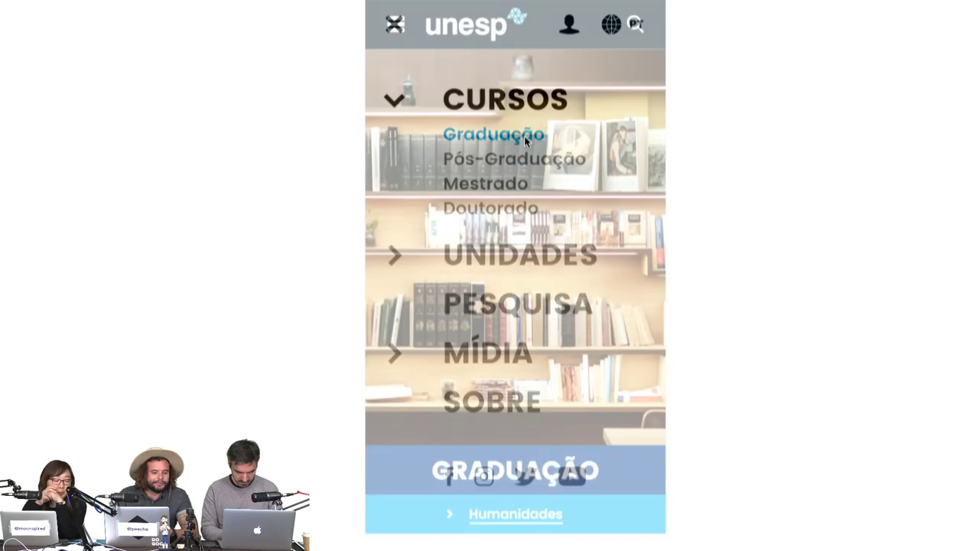
pyautogui.click(477, 44)
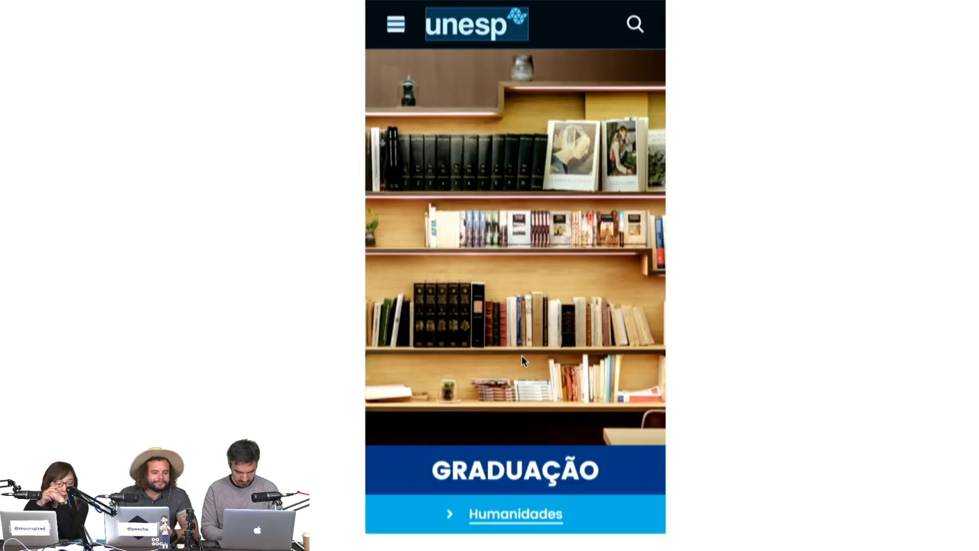
pyautogui.click(475, 31)
pyautogui.click(517, 275)
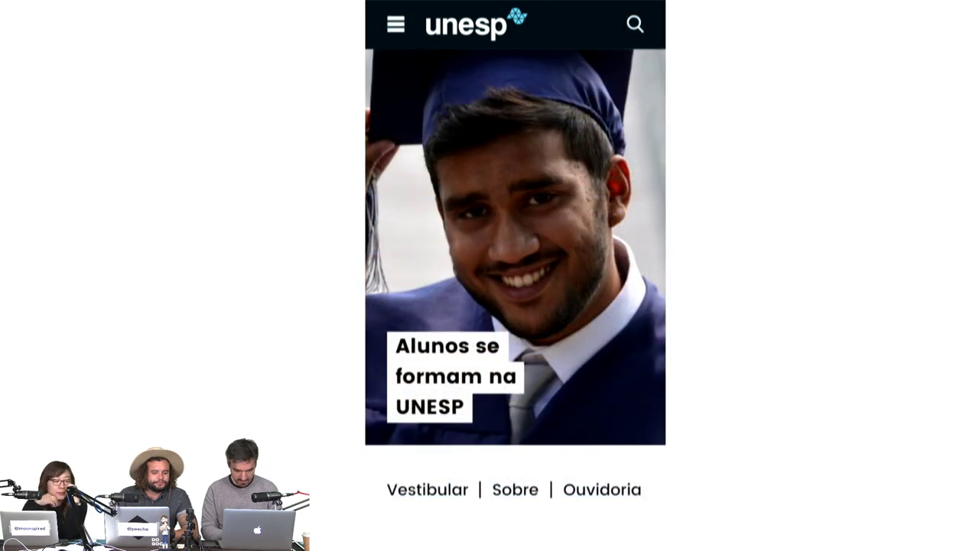
pyautogui.click(396, 25)
pyautogui.click(493, 133)
pyautogui.click(394, 24)
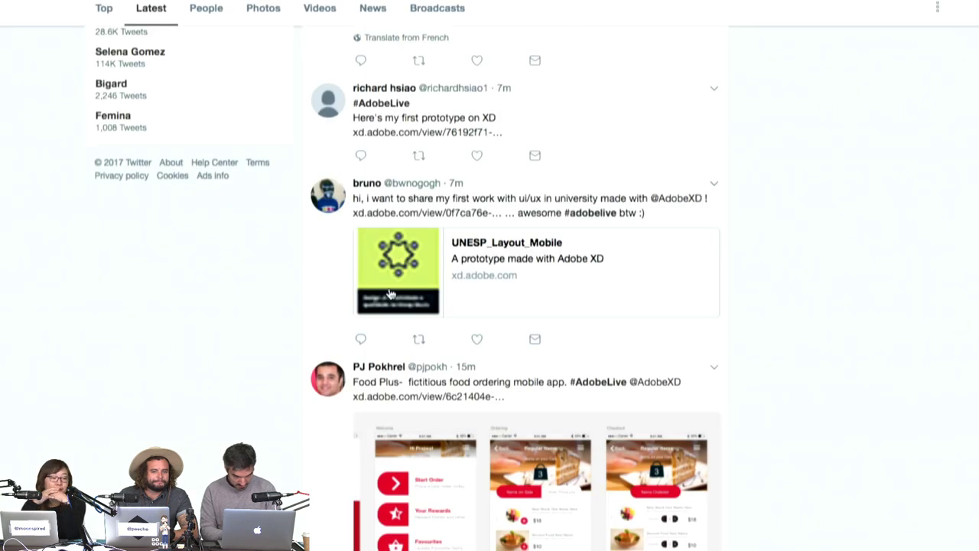
# Order a waffle cone with strawberry and chocolate scoops in gelato-go through to the $6.75 confirmation.
pyautogui.scroll(2, 524, 212)
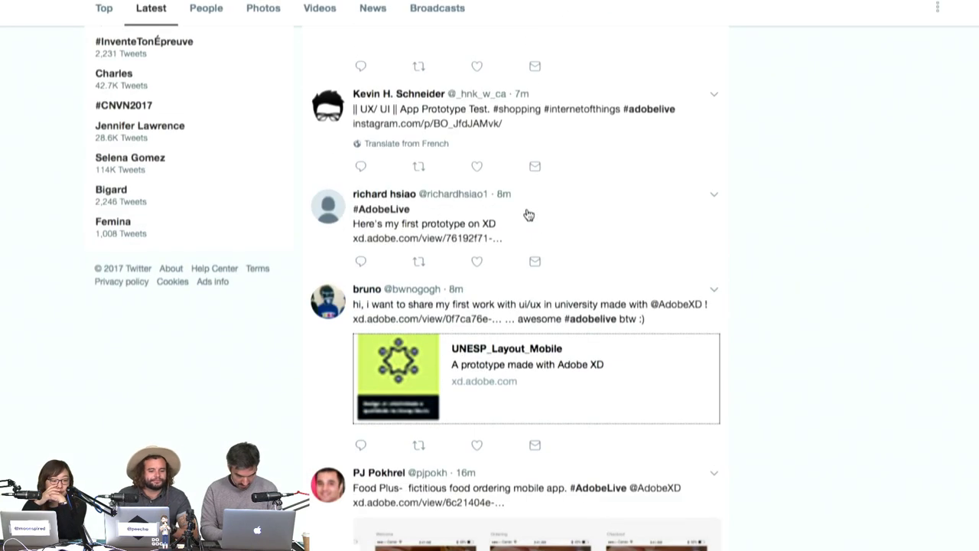
pyautogui.click(449, 237)
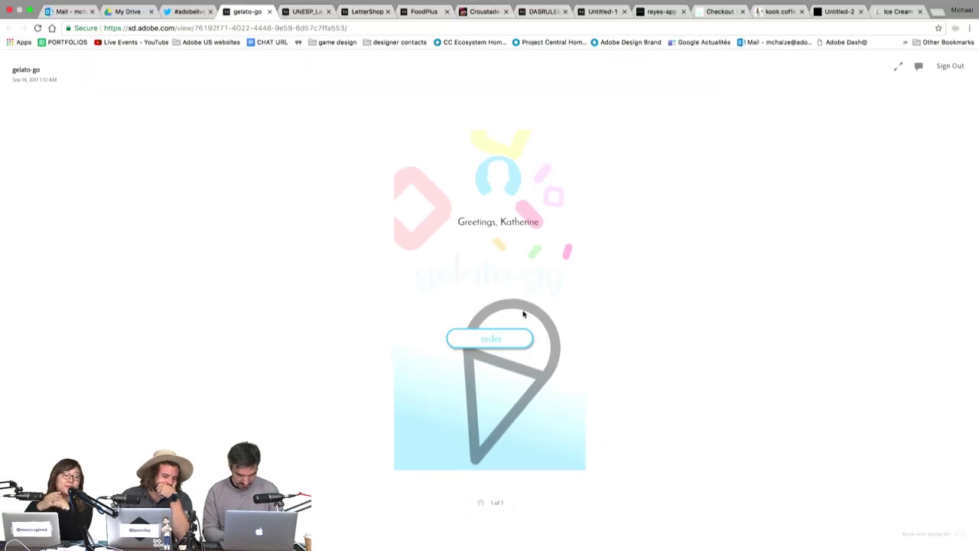
pyautogui.click(515, 334)
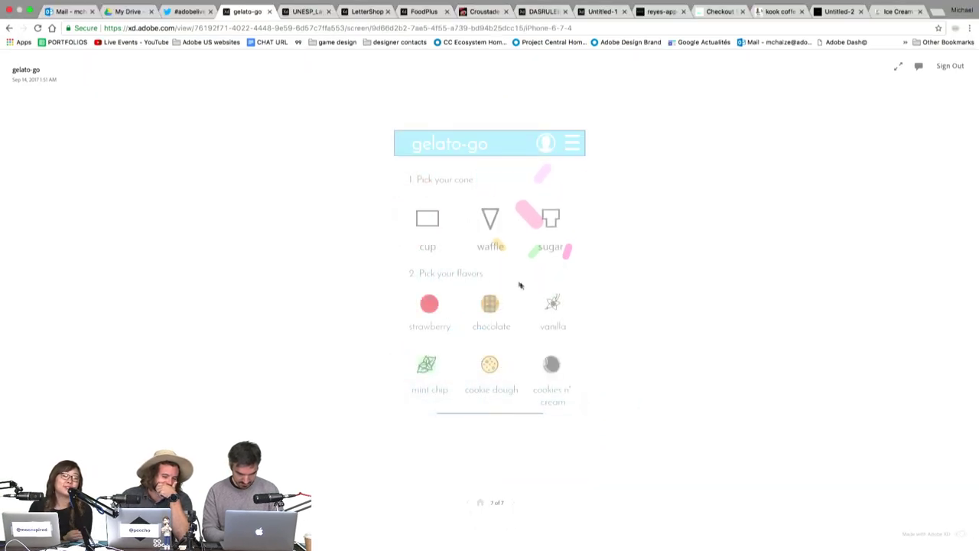
pyautogui.click(495, 239)
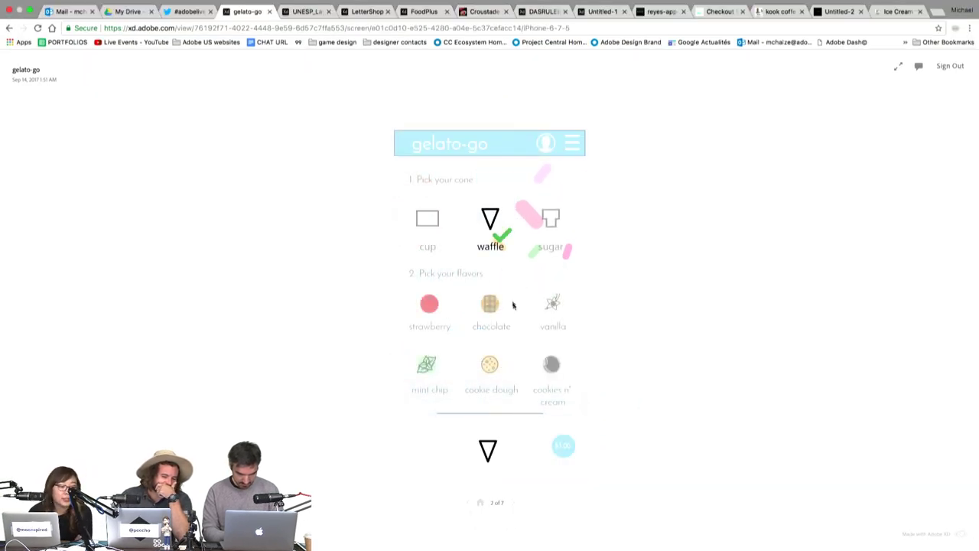
pyautogui.click(419, 313)
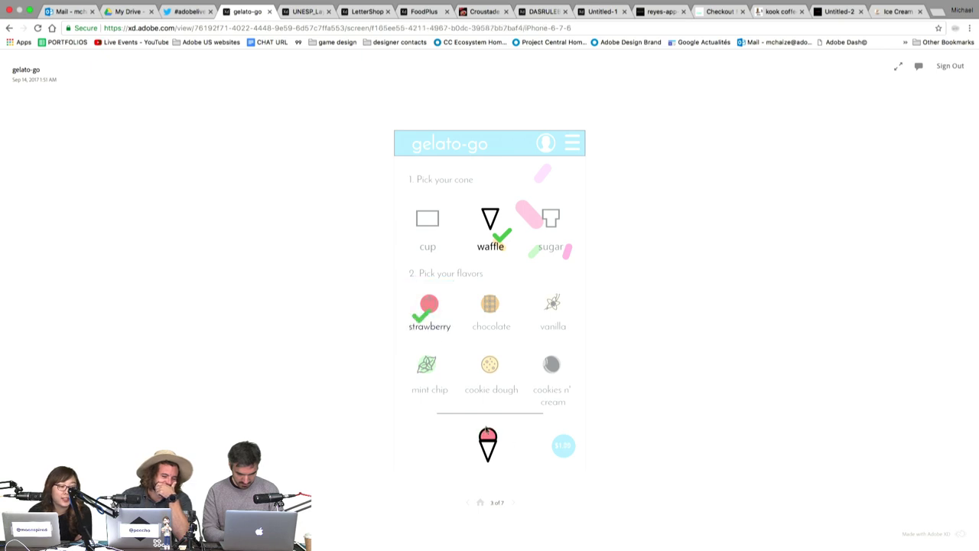
pyautogui.click(497, 325)
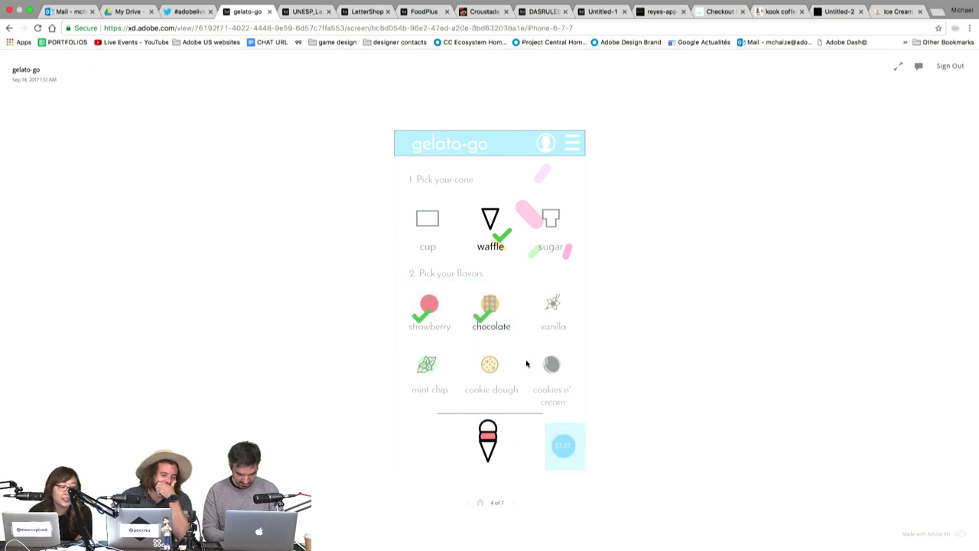
pyautogui.click(562, 440)
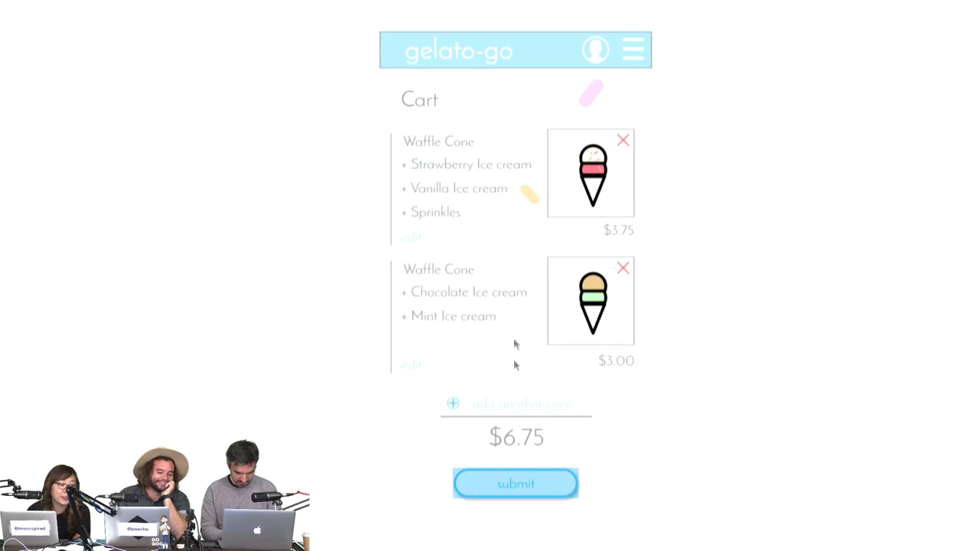
pyautogui.click(520, 482)
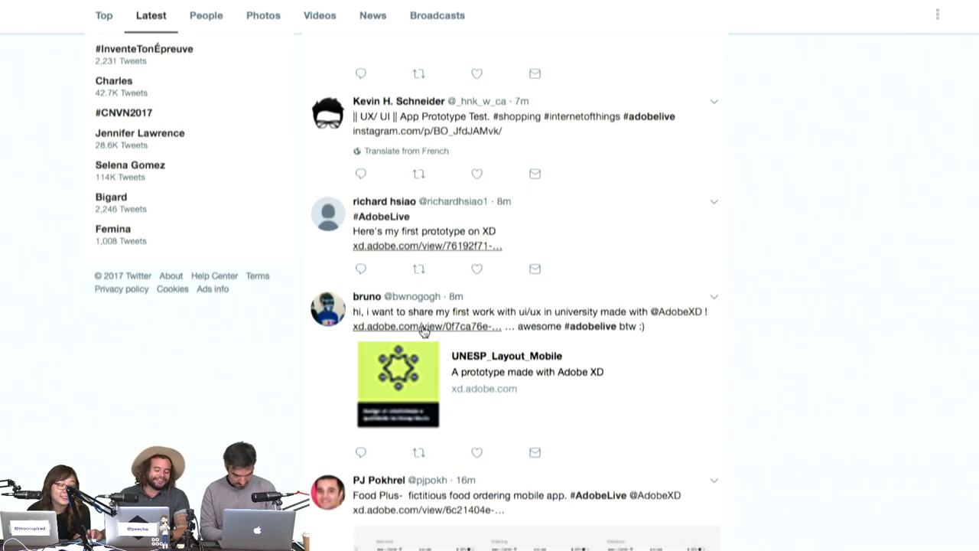
pyautogui.scroll(2, 546, 230)
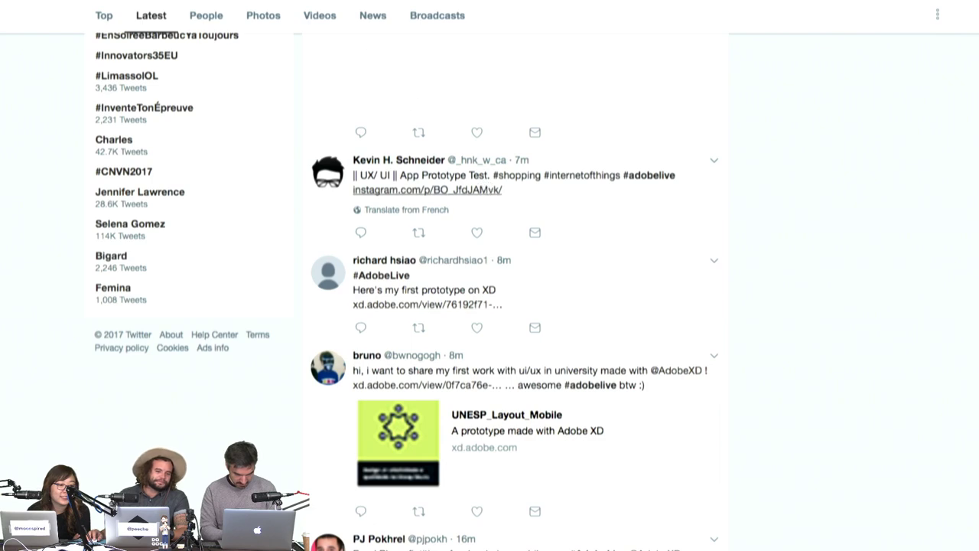
# Check the linked Instagram post, come back, and open the shared Kids Fashion prototype.
pyautogui.click(426, 189)
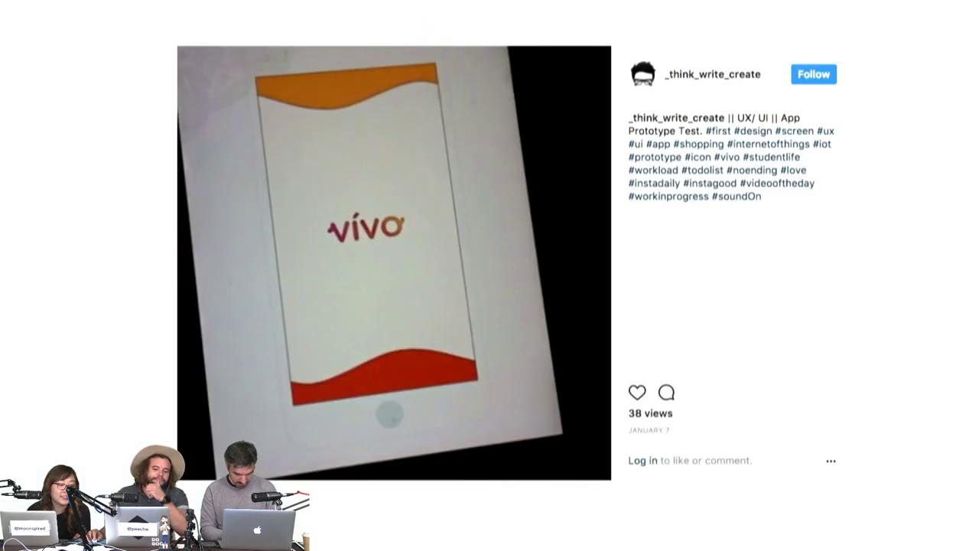
pyautogui.press('super+Left')
pyautogui.scroll(5, 579, 188)
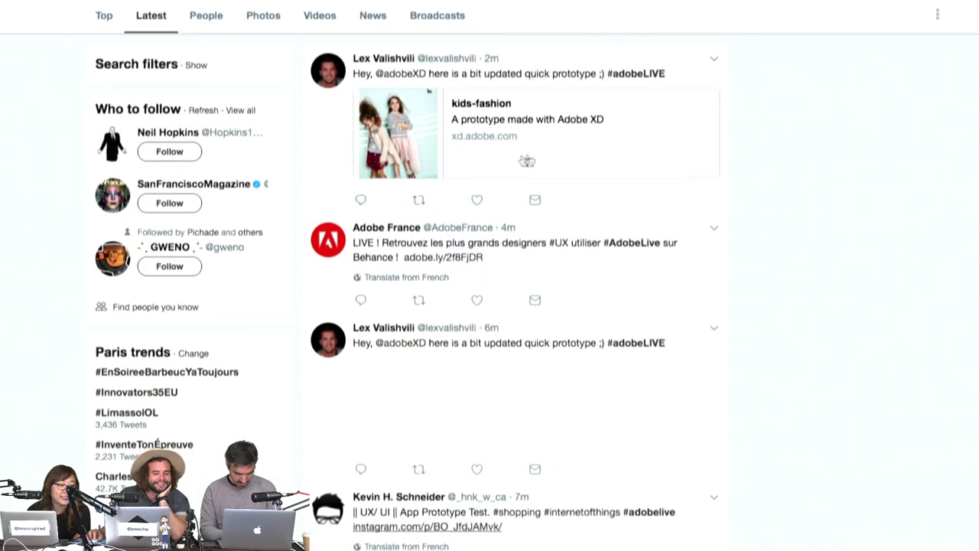
pyautogui.click(537, 160)
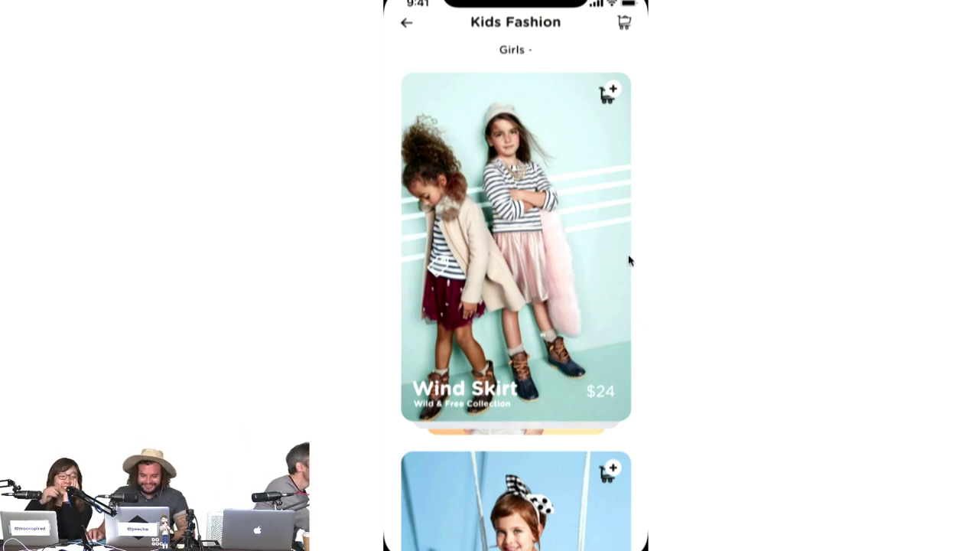
# Preview the age category list and open and close the Wind Skirt product details.
pyautogui.moveTo(600, 286); pyautogui.dragTo(599, 321)
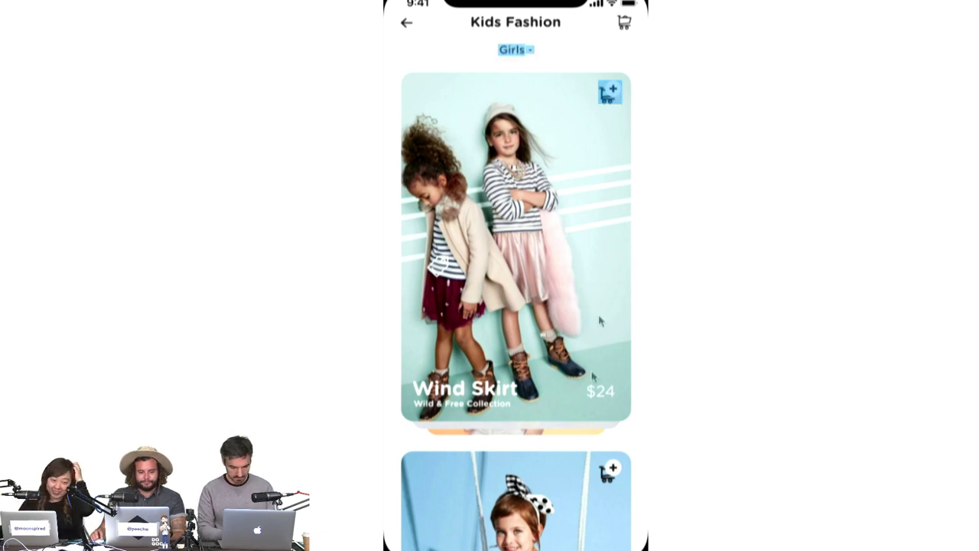
pyautogui.click(600, 321)
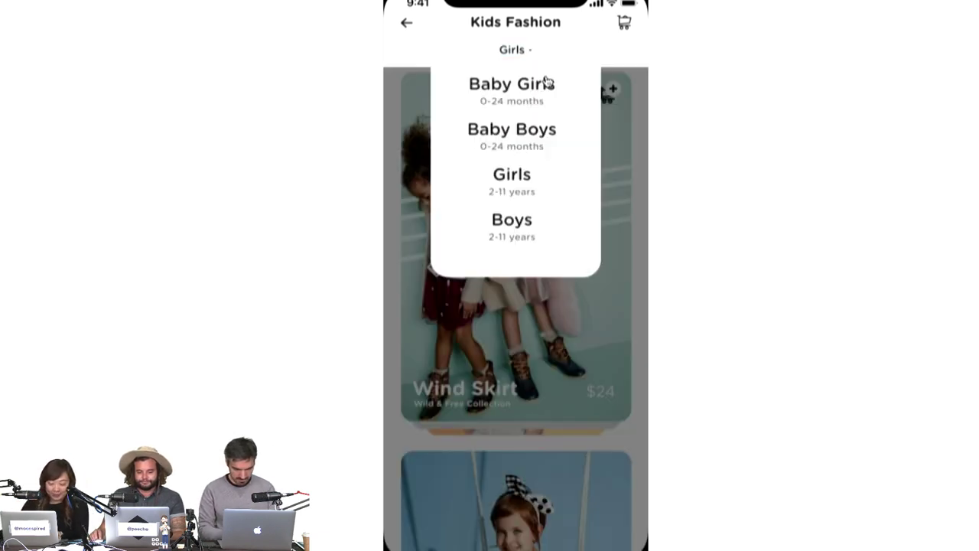
pyautogui.click(547, 93)
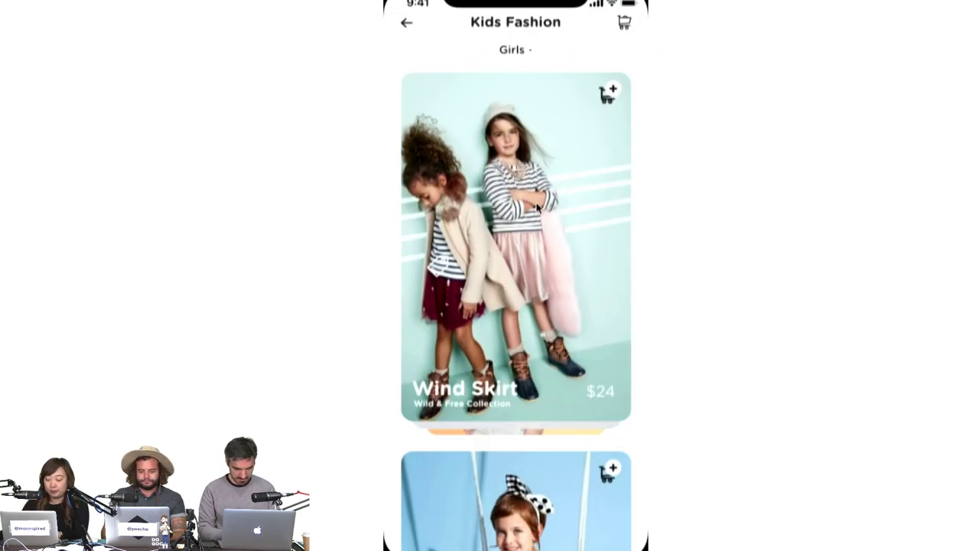
pyautogui.scroll(-2, 537, 207)
pyautogui.scroll(-5, 538, 207)
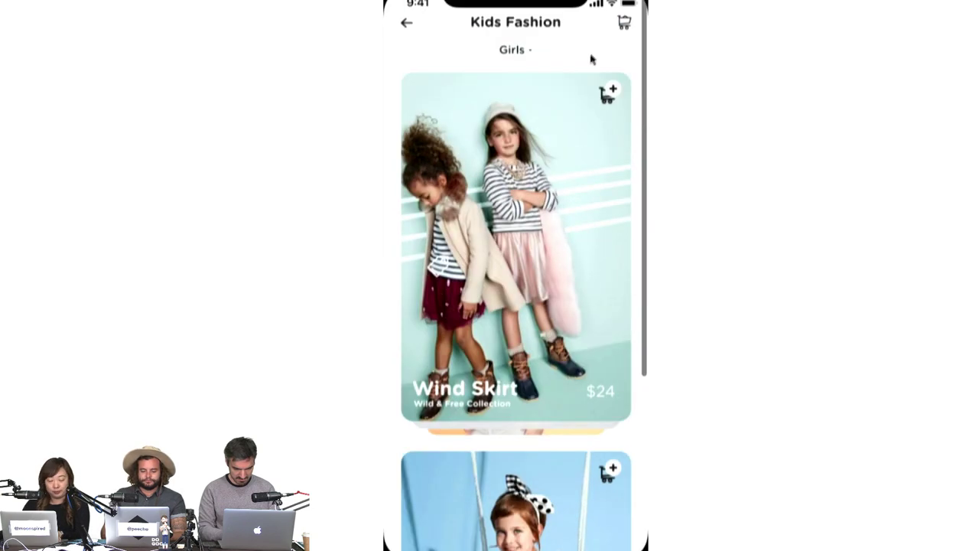
pyautogui.click(610, 93)
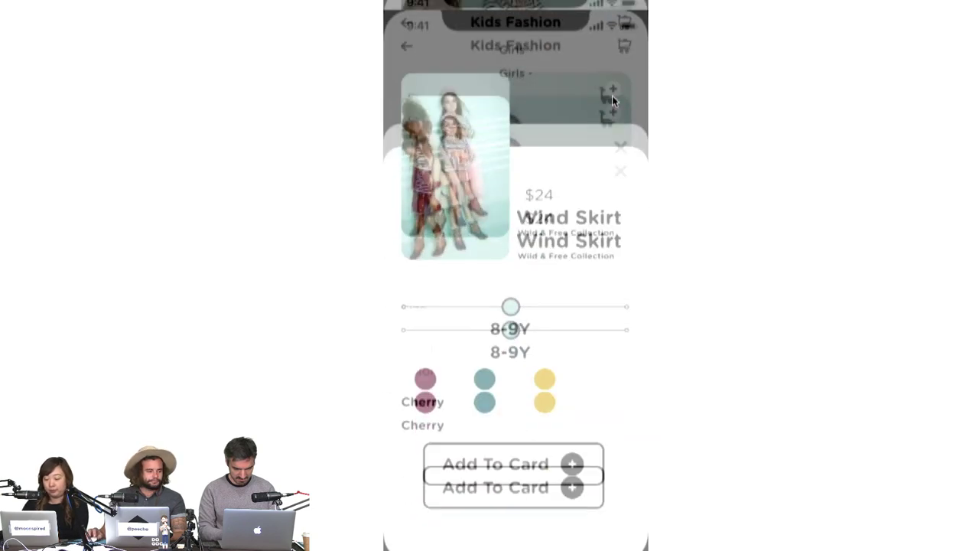
pyautogui.click(619, 147)
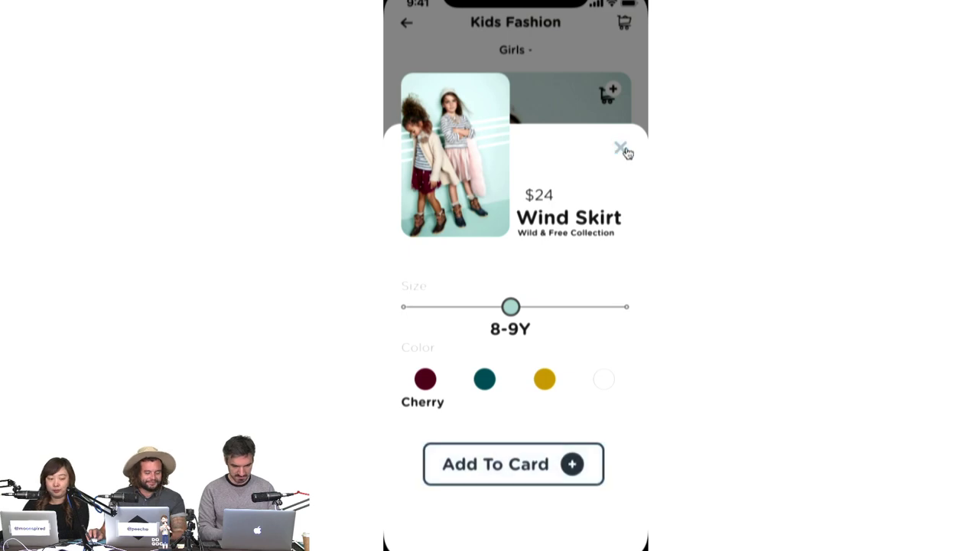
pyautogui.click(610, 93)
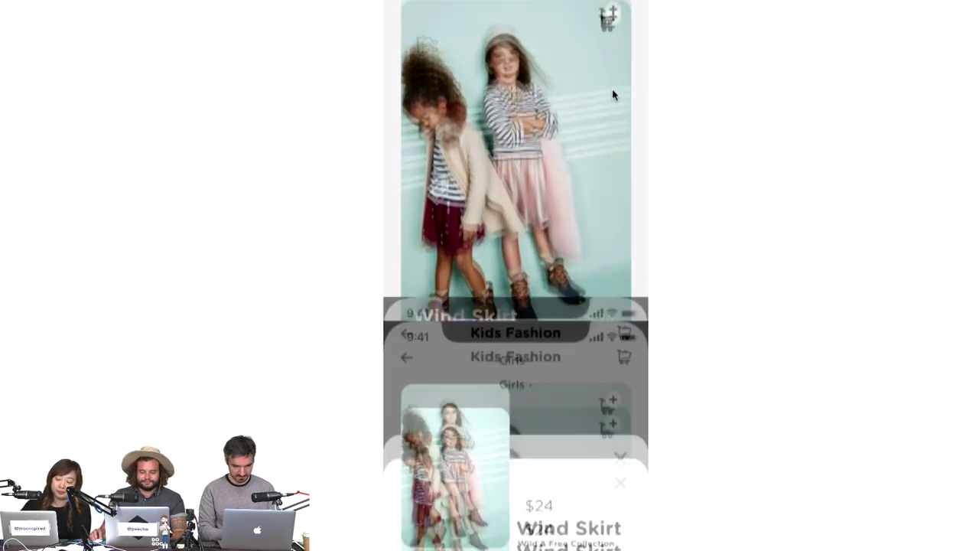
pyautogui.click(619, 151)
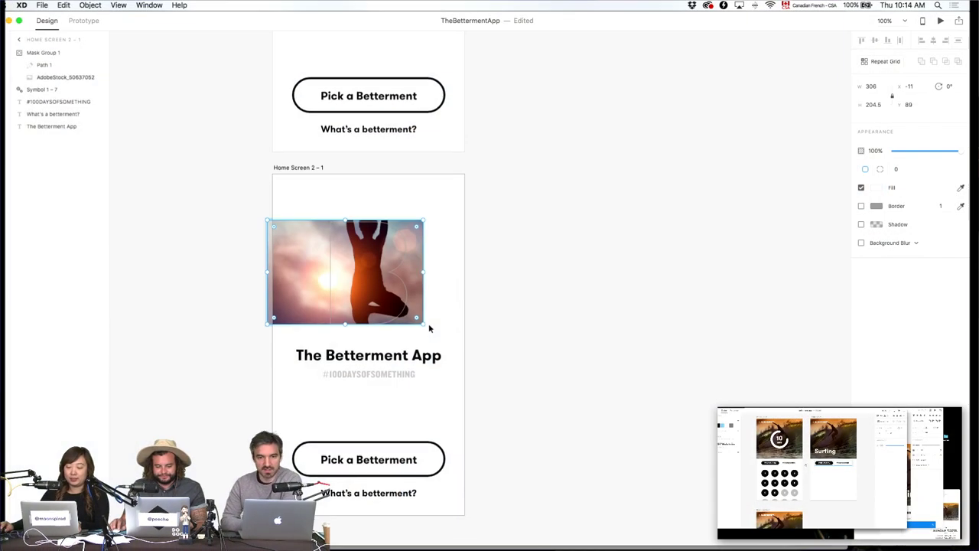
# Zoom in on the canvas and pan to Home Screen 2's image.
pyautogui.scroll(-5, 502, 281)
pyautogui.scroll(4, 502, 281)
pyautogui.scroll(5, 502, 285)
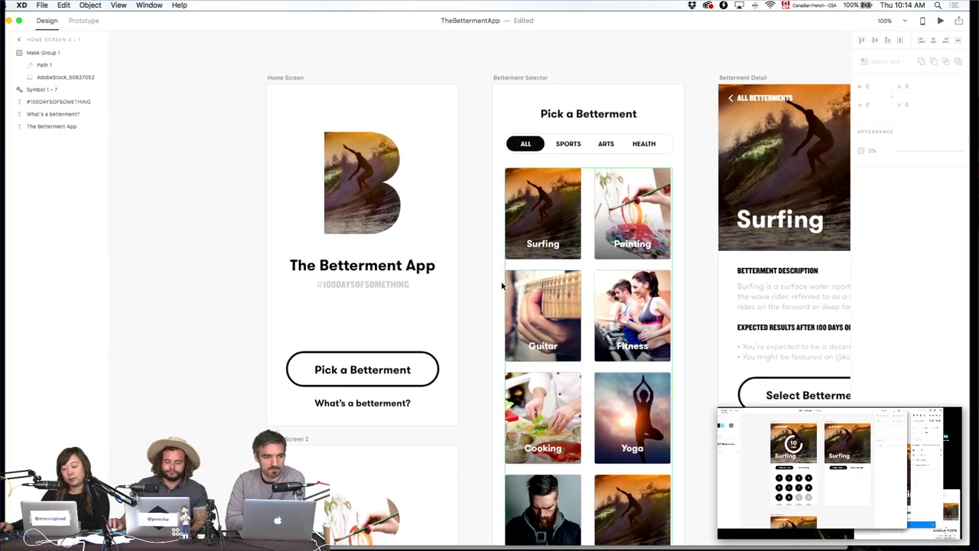
pyautogui.scroll(-5, 497, 257)
pyautogui.press('super+2')
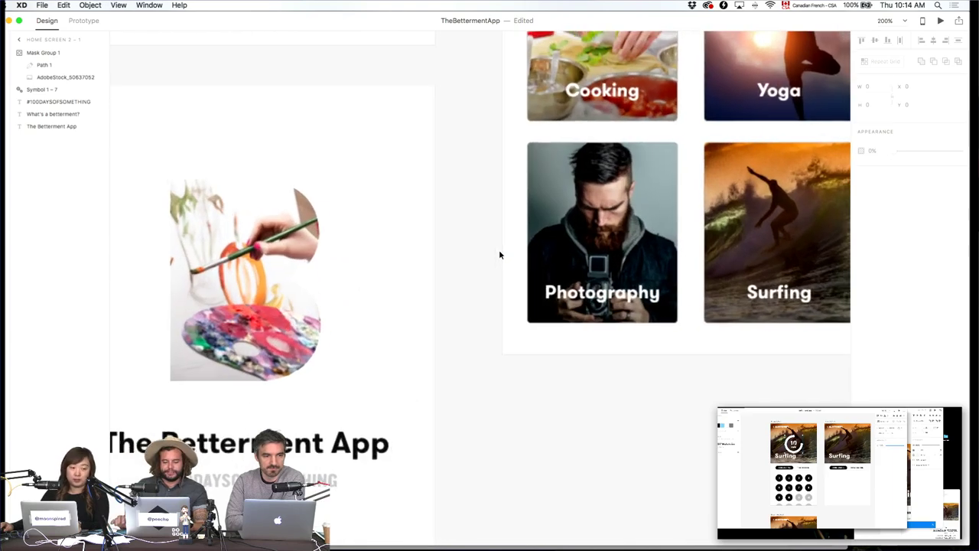
pyautogui.moveTo(406, 245); pyautogui.dragTo(510, 252)
# Scroll through the selector, detail and mentor artboards.
pyautogui.scroll(10, 511, 254)
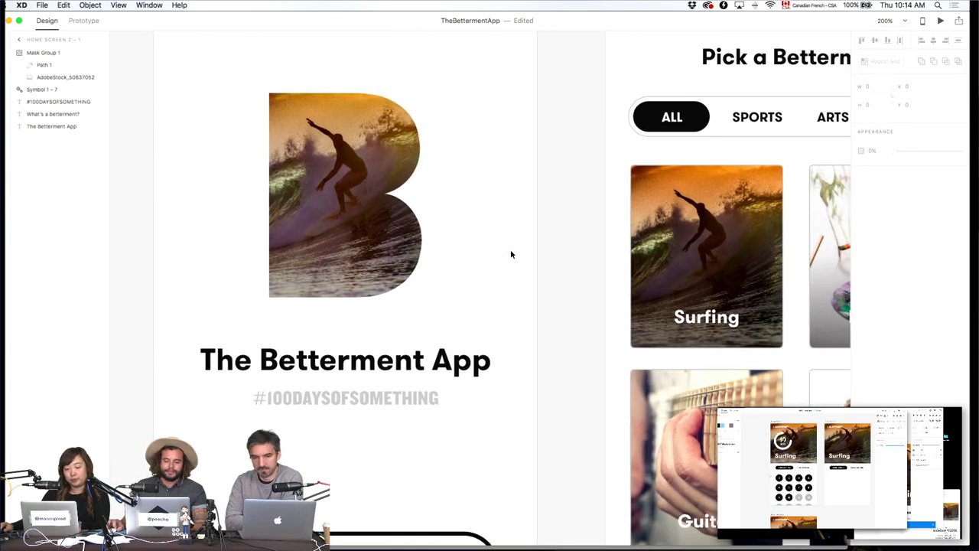
pyautogui.scroll(-15, 511, 254)
pyautogui.scroll(-5, 511, 254)
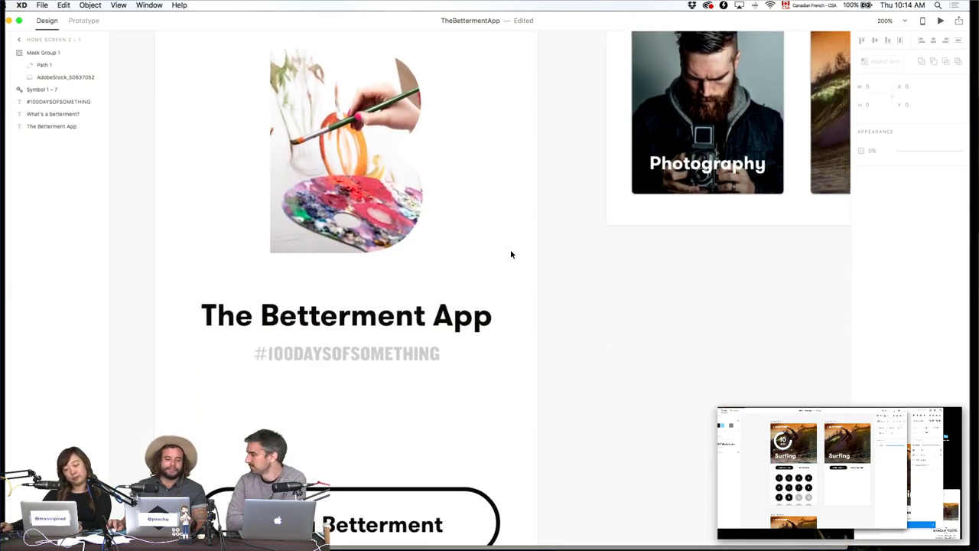
pyautogui.scroll(-5, 511, 253)
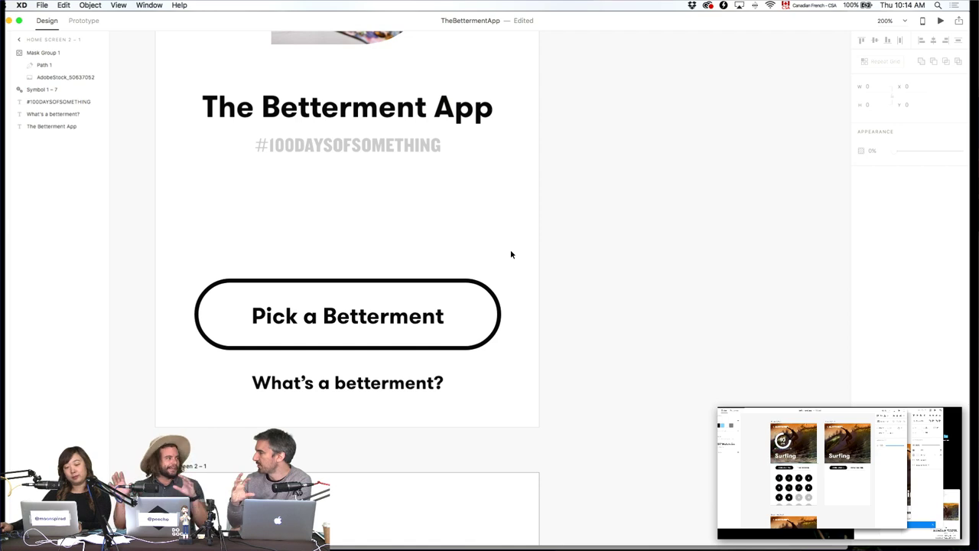
pyautogui.scroll(-11, 511, 254)
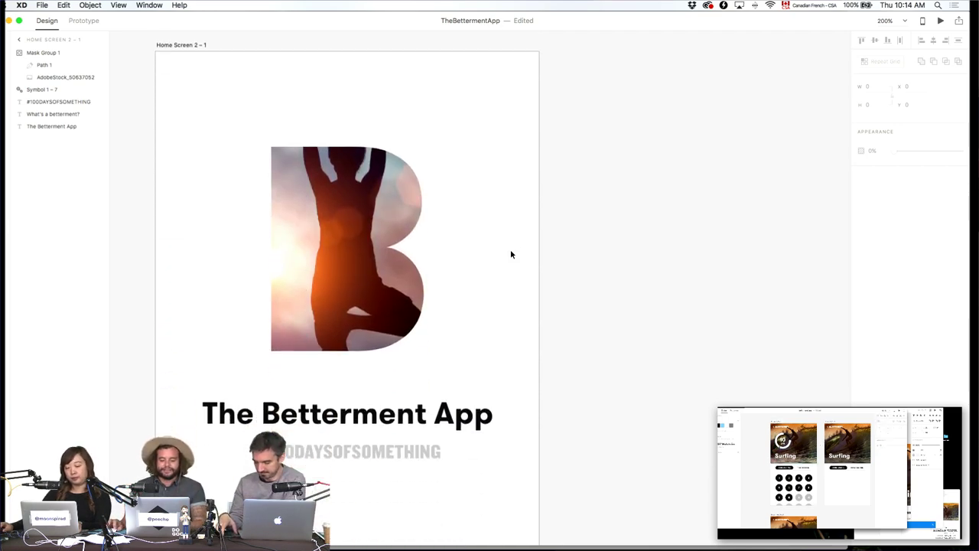
pyautogui.scroll(-5, 510, 254)
pyautogui.scroll(3, 510, 254)
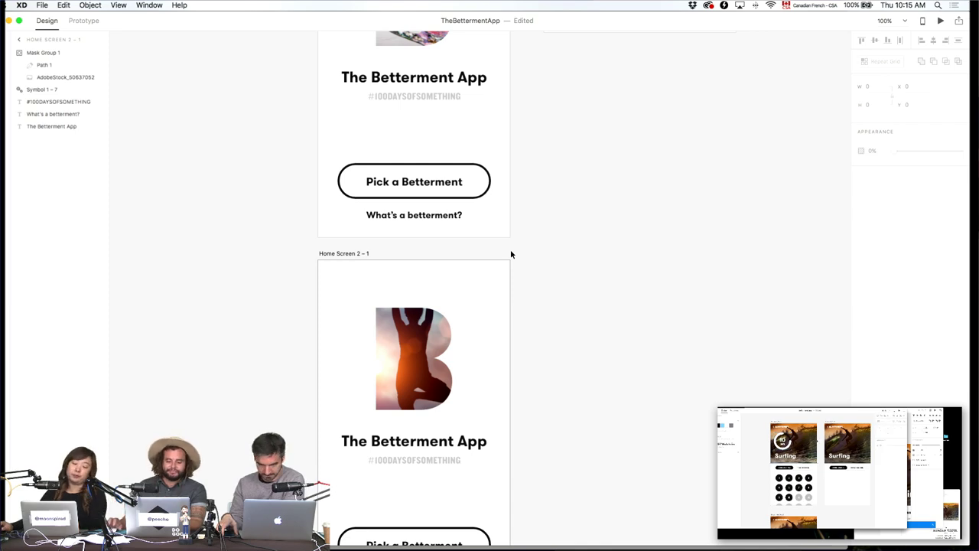
pyautogui.scroll(6, 537, 211)
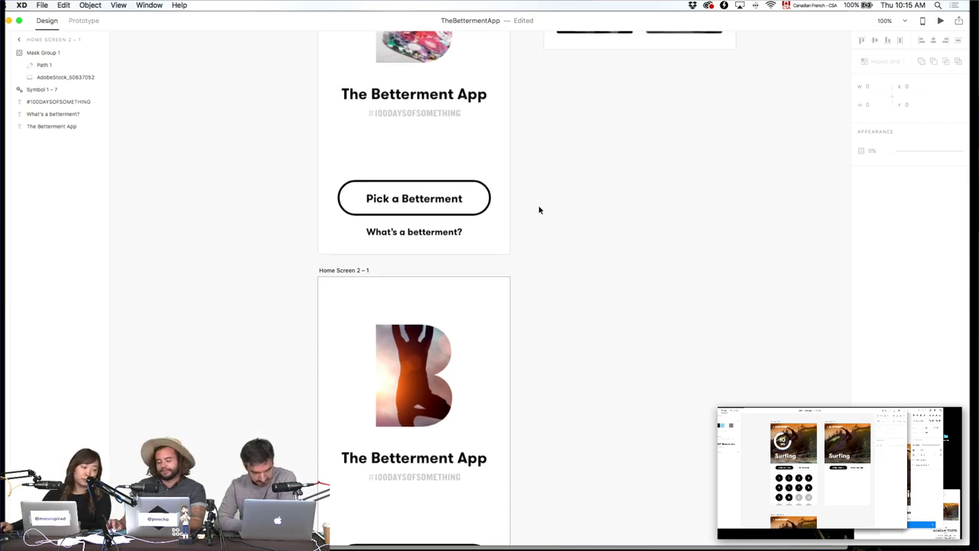
pyautogui.scroll(8, 538, 209)
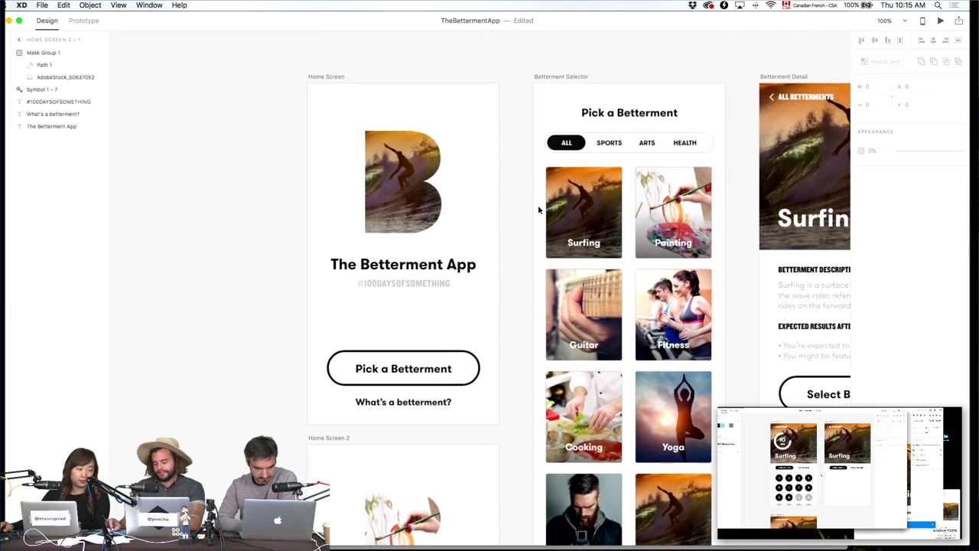
pyautogui.hscroll(15, 627, 268)
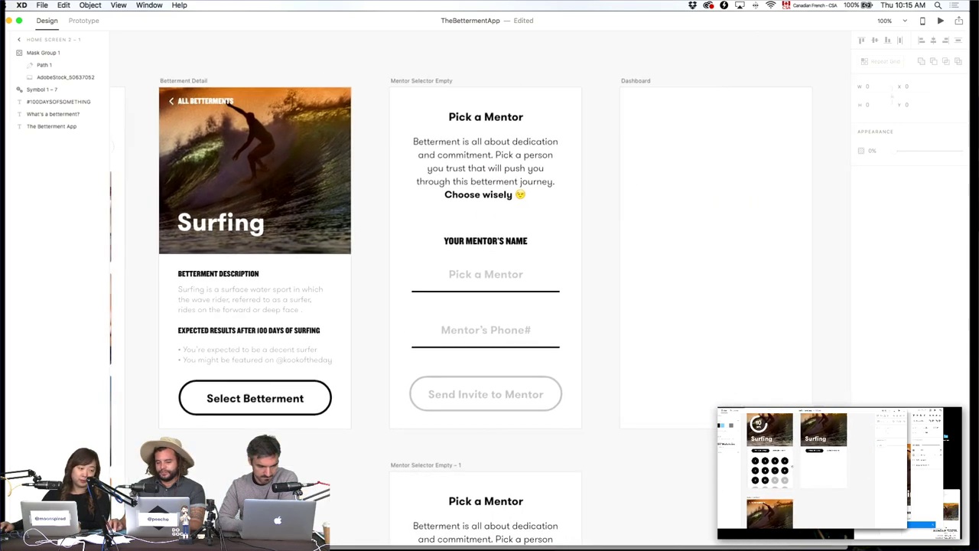
pyautogui.hscroll(-2, 84, 259)
# Zoom in and centre the empty Dashboard artboard, then bring up the app switcher.
pyautogui.moveTo(85, 259); pyautogui.dragTo(96, 259)
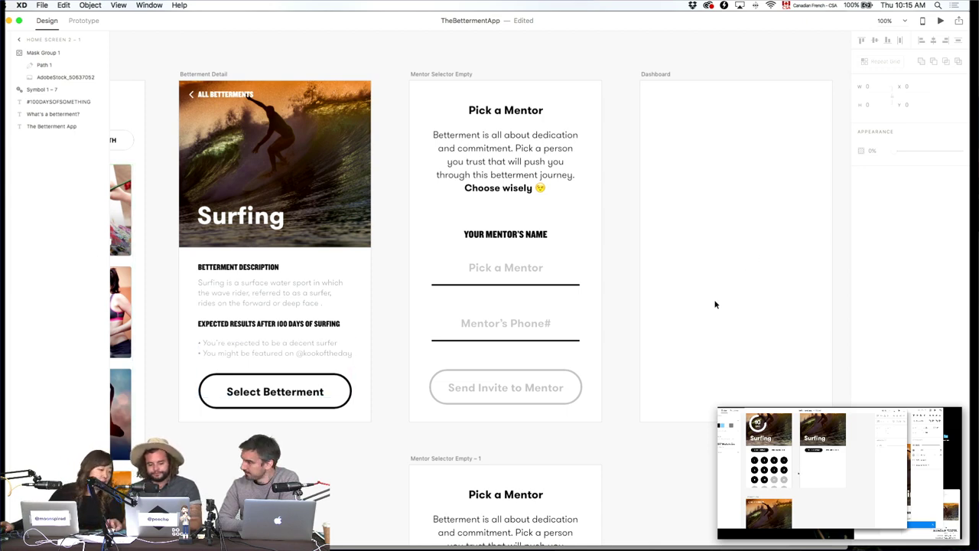
pyautogui.scroll(-5, 710, 312)
pyautogui.scroll(5, 710, 315)
pyautogui.scroll(-5, 711, 315)
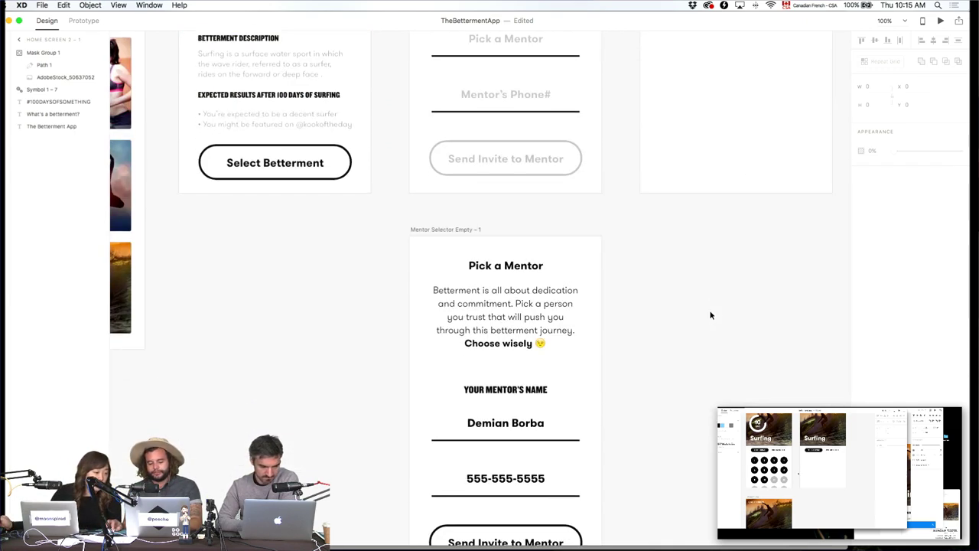
pyautogui.scroll(3, 711, 315)
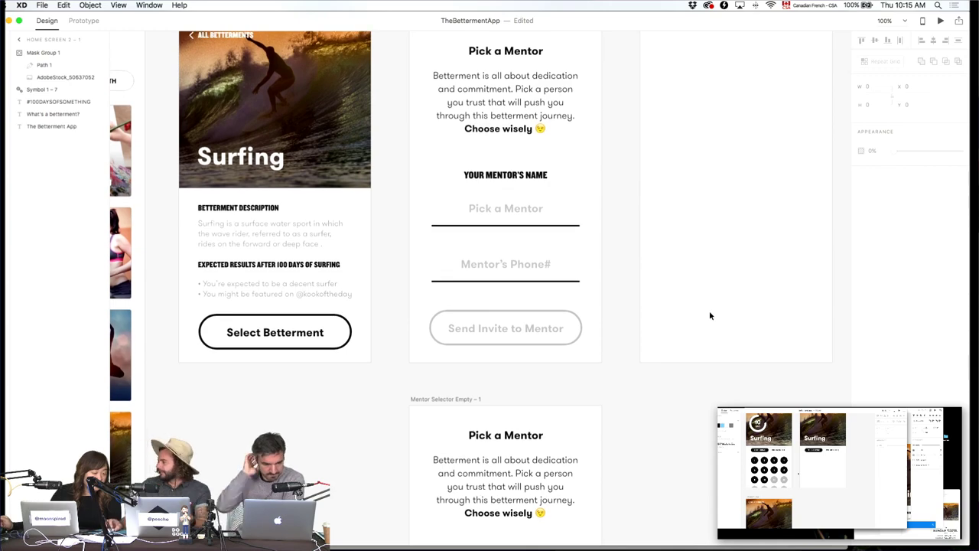
pyautogui.moveTo(721, 526); pyautogui.dragTo(468, 234)
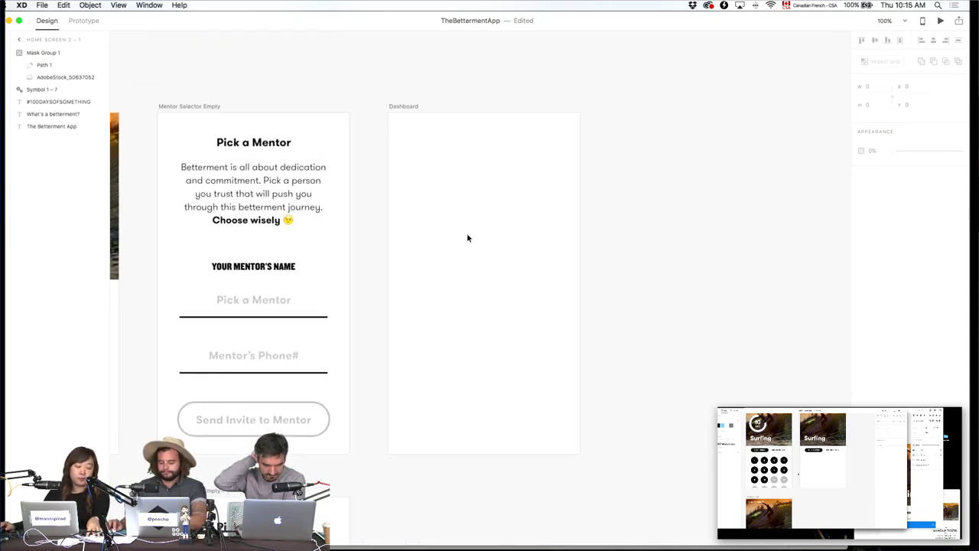
pyautogui.press('super+2')
pyautogui.moveTo(511, 133); pyautogui.dragTo(495, 274)
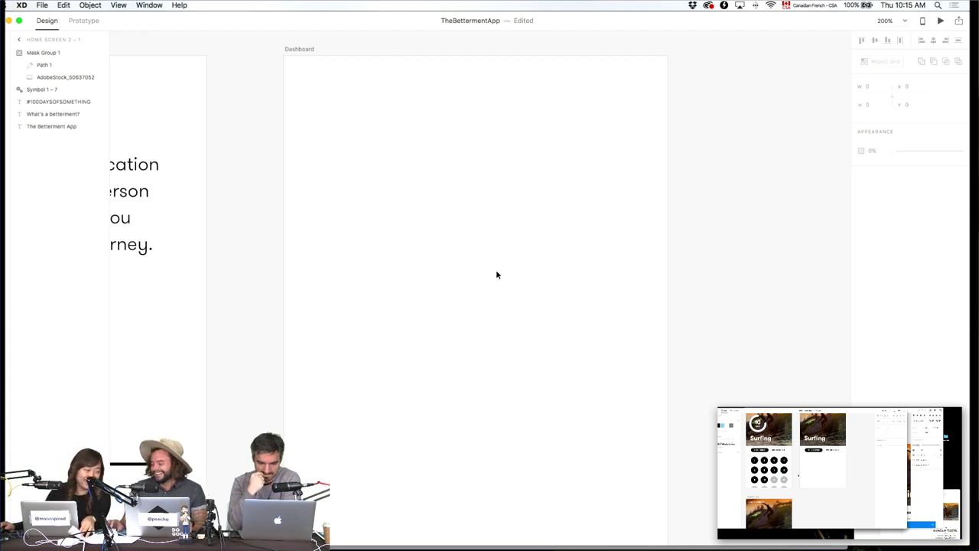
pyautogui.press('super+Tab')
pyautogui.press('super+Tab')
pyautogui.press('super+Tab')
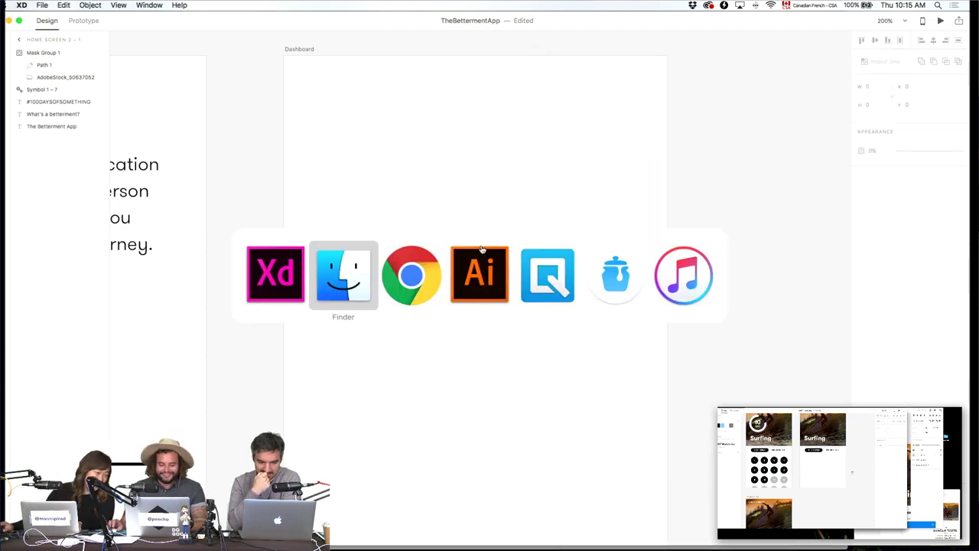
pyautogui.press('super+Tab')
# Search feathericons.com for 'check' to locate the check, check-circle and check-square icons.
pyautogui.click(220, 23)
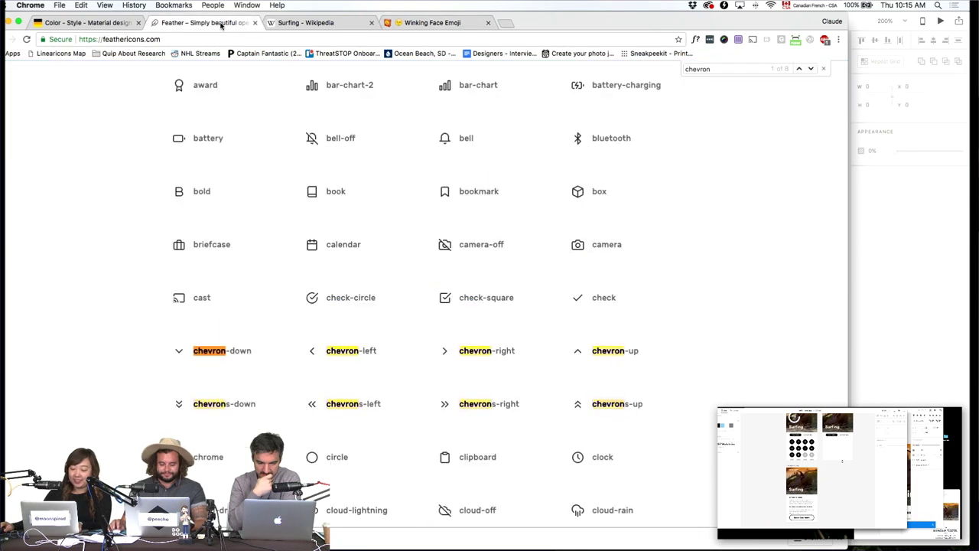
pyautogui.press('super+f')
pyautogui.write('check')
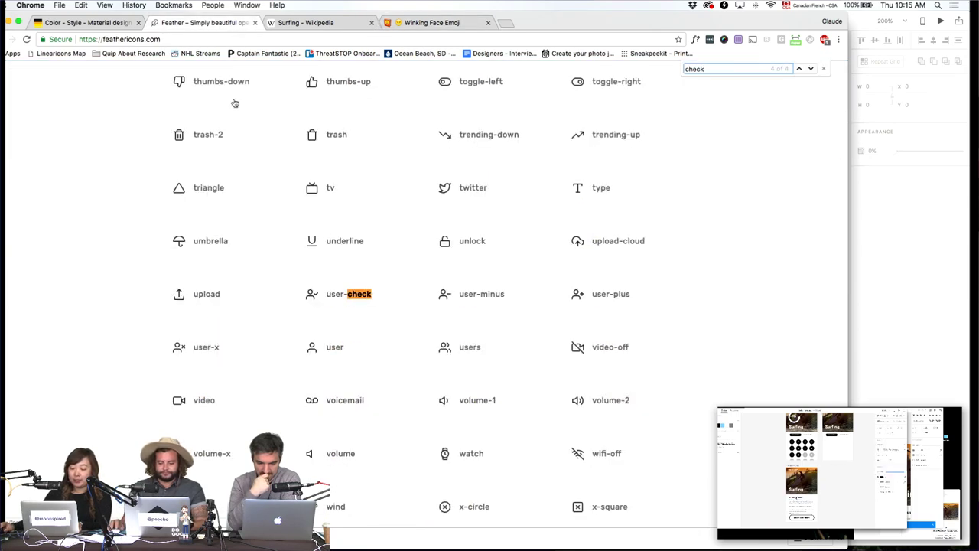
pyautogui.click(812, 69)
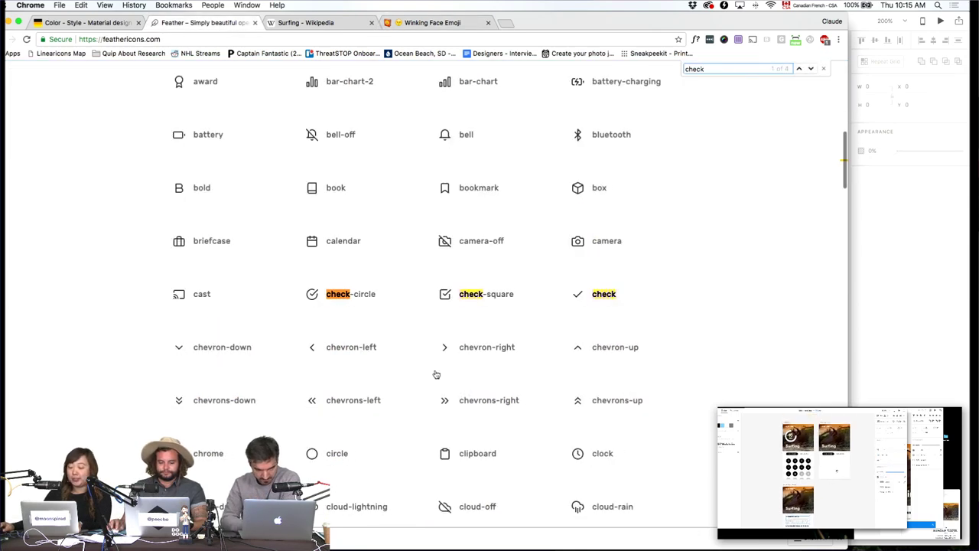
pyautogui.moveTo(431, 546)
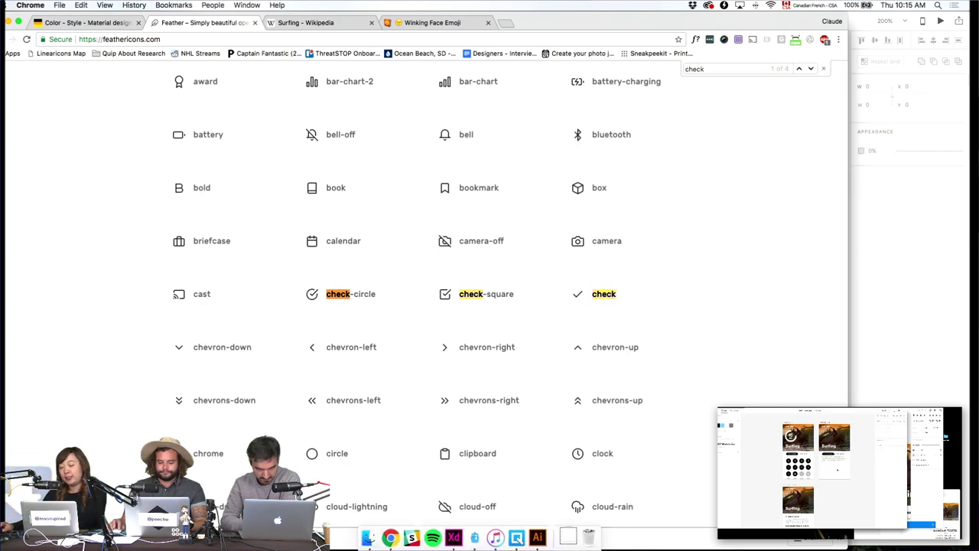
# Back in XD, change the second Surfing screen's BETTERMENT DESCRIPTION heading to Day 3.
pyautogui.click(454, 538)
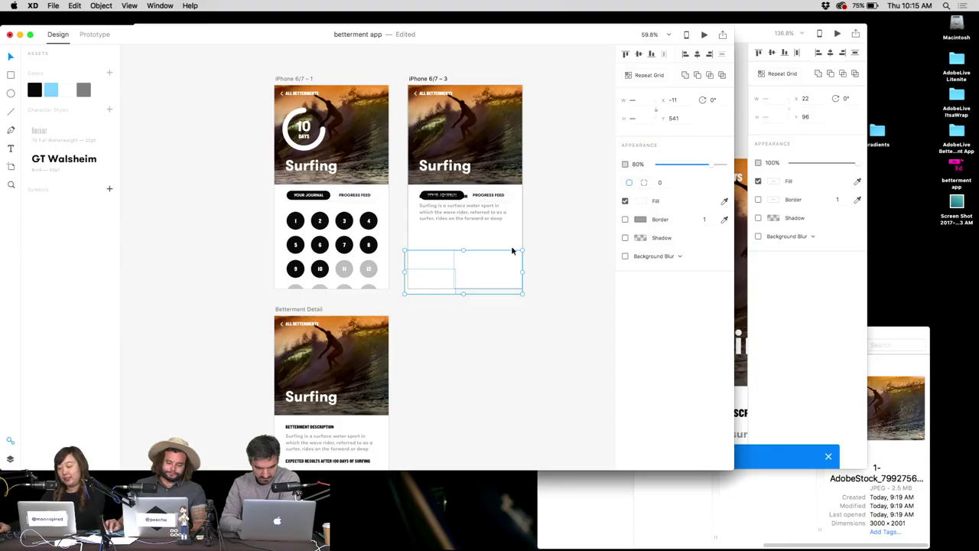
pyautogui.scroll(3, 455, 202)
pyautogui.click(444, 212)
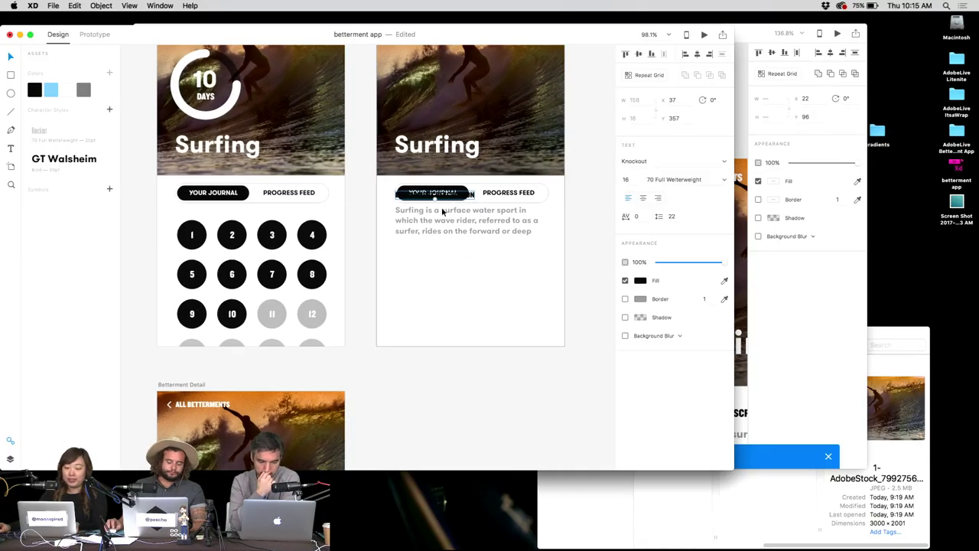
pyautogui.click(203, 237)
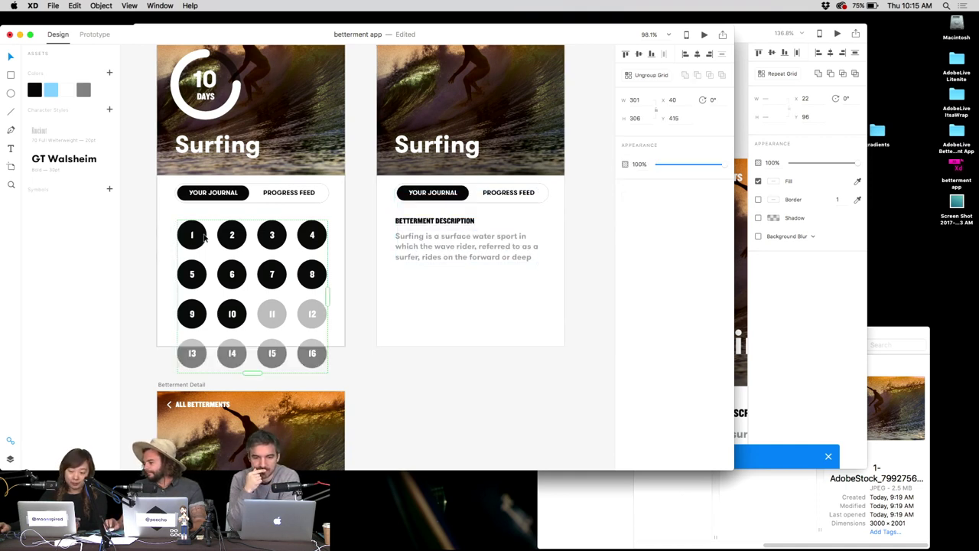
pyautogui.doubleClick(430, 222)
pyautogui.write('Day')
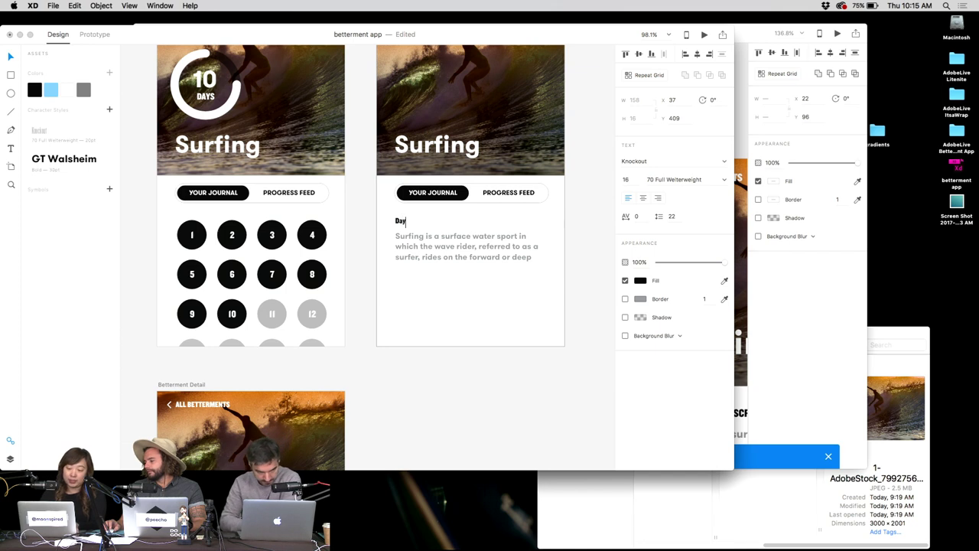
# Start retyping the description paragraph as 'Still struggling.'.
pyautogui.click(430, 238)
pyautogui.doubleClick(430, 238)
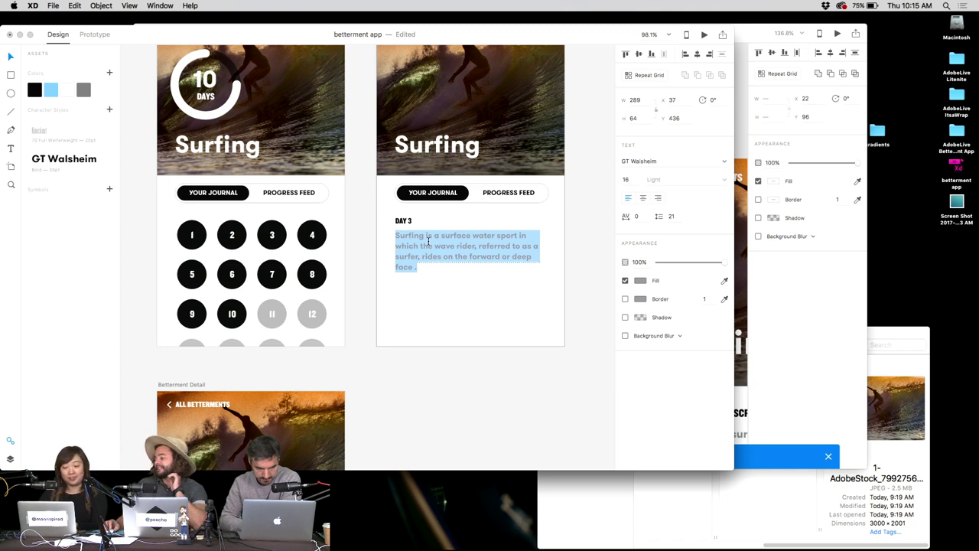
pyautogui.write("Still struggling. I'm sore. I wanna QUIT. PLEASE DEMIAN HELP ME.")
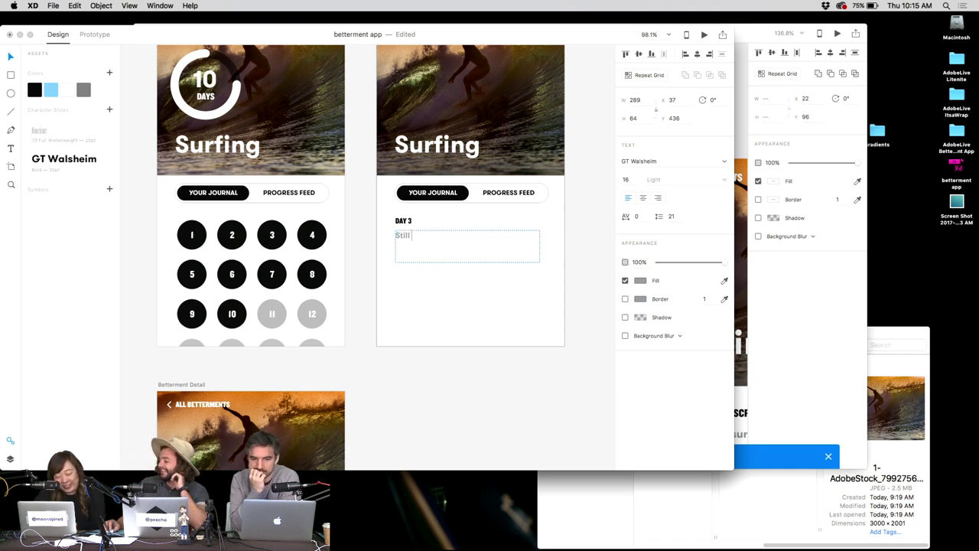
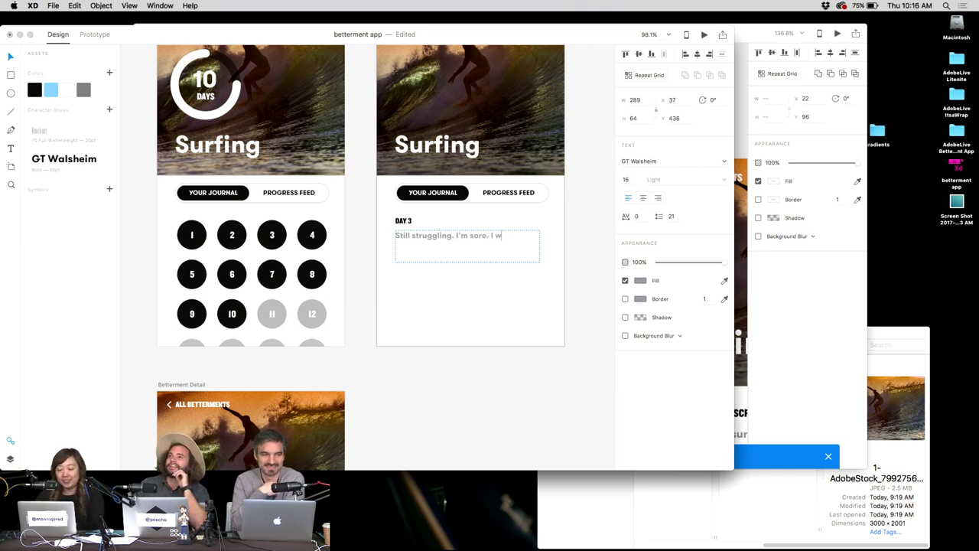
# Finish typing the Day 3 journal entry and lengthen its text box to show the third line.
pyautogui.write('T. PLEASE DEMIAN HELP ME.')
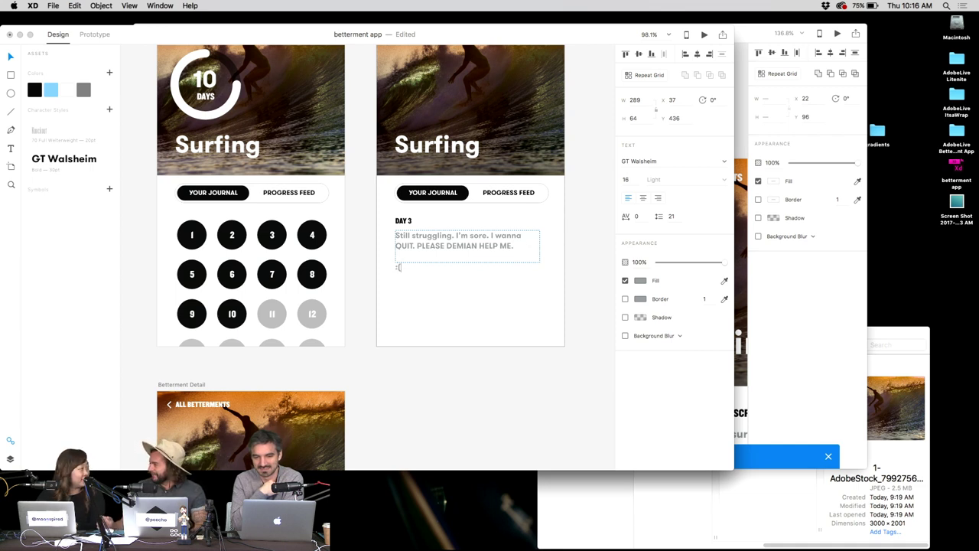
pyautogui.press('Escape')
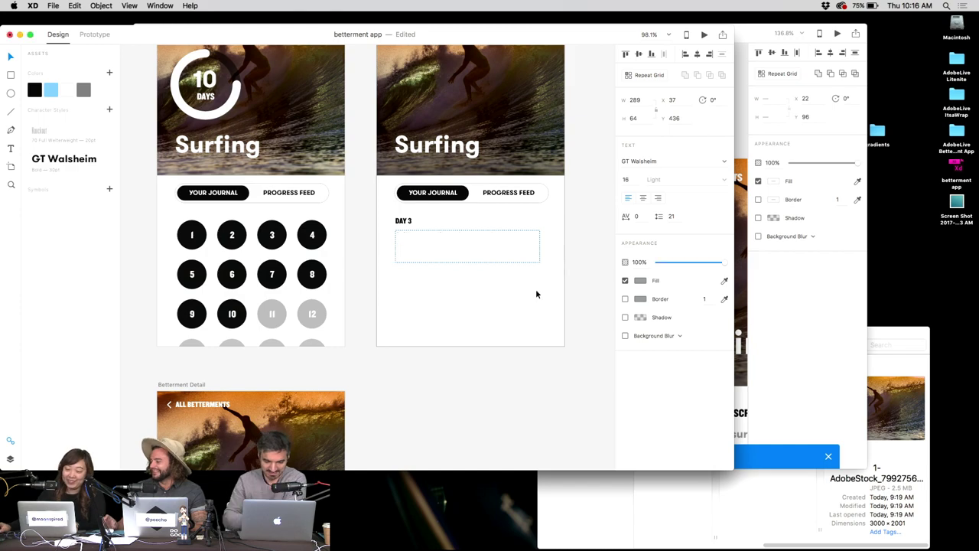
pyautogui.moveTo(468, 263); pyautogui.dragTo(465, 284)
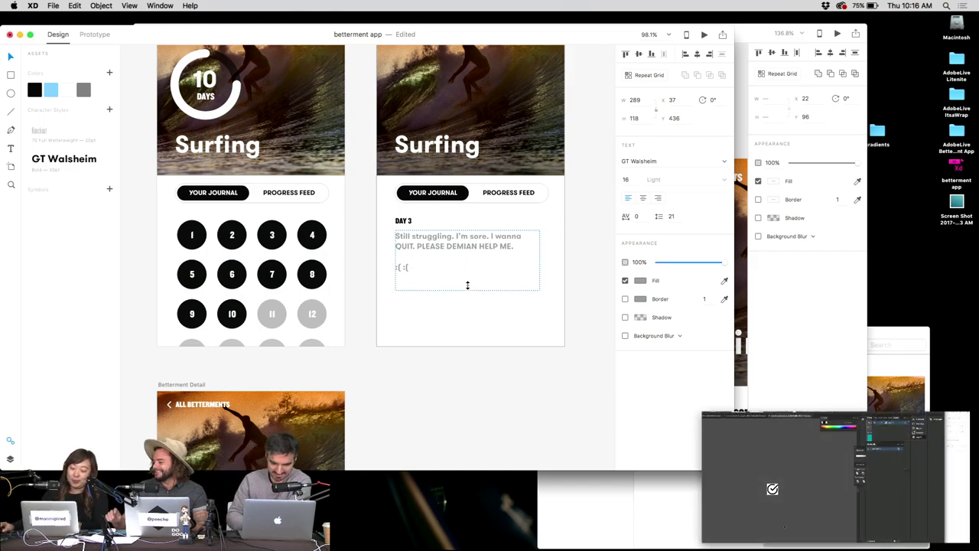
pyautogui.click(437, 319)
pyautogui.press('super+Tab')
# Open emojipedia.org through a Google search for 'emojipedia' in a new tab.
pyautogui.press('super+t')
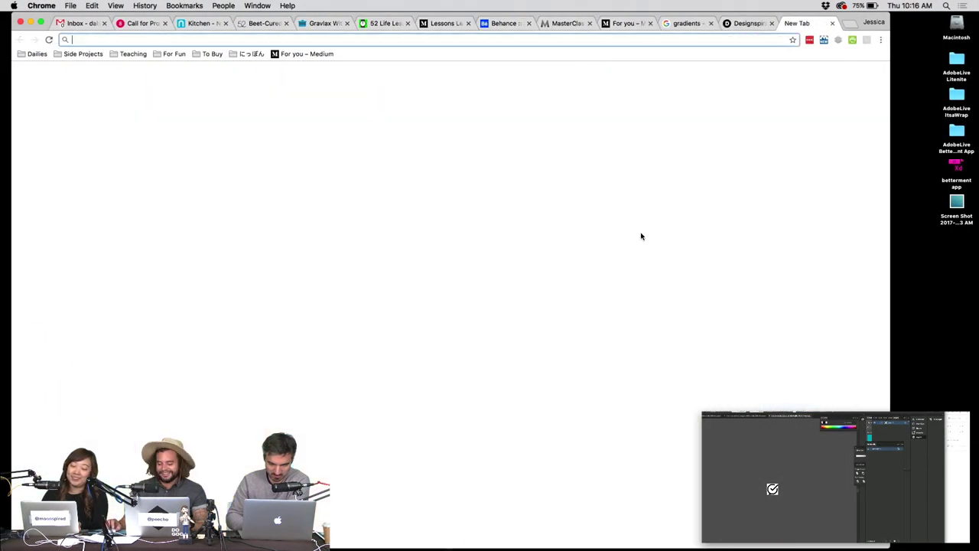
pyautogui.write('emojipedia')
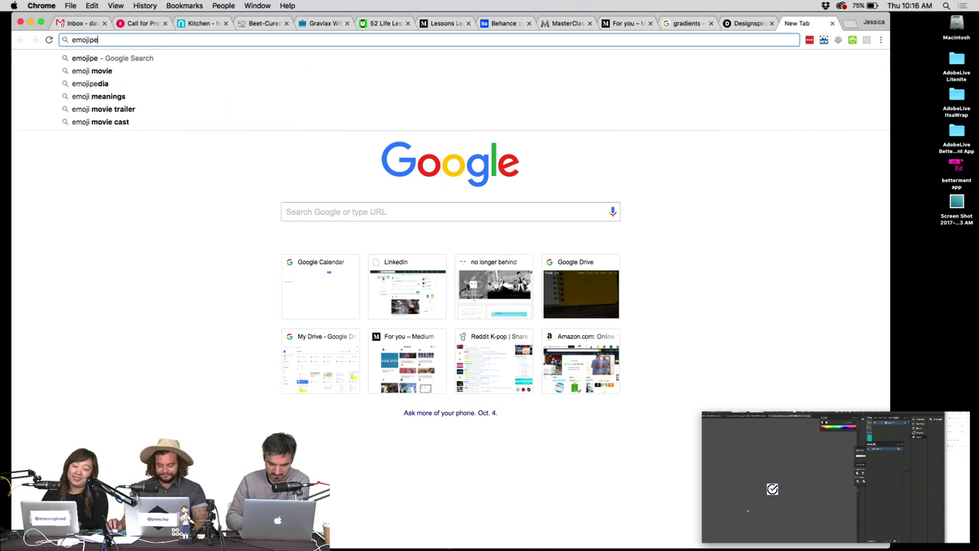
pyautogui.press('Return')
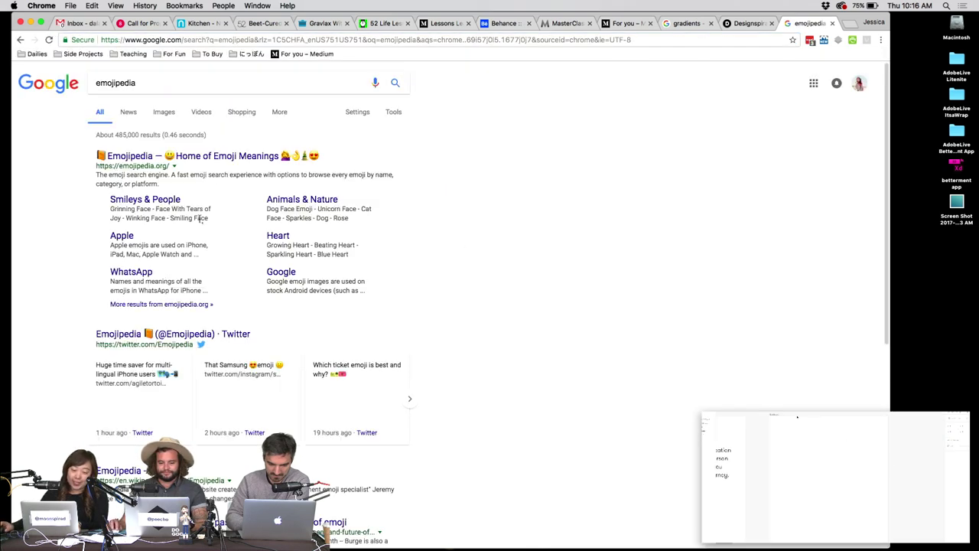
pyautogui.click(233, 156)
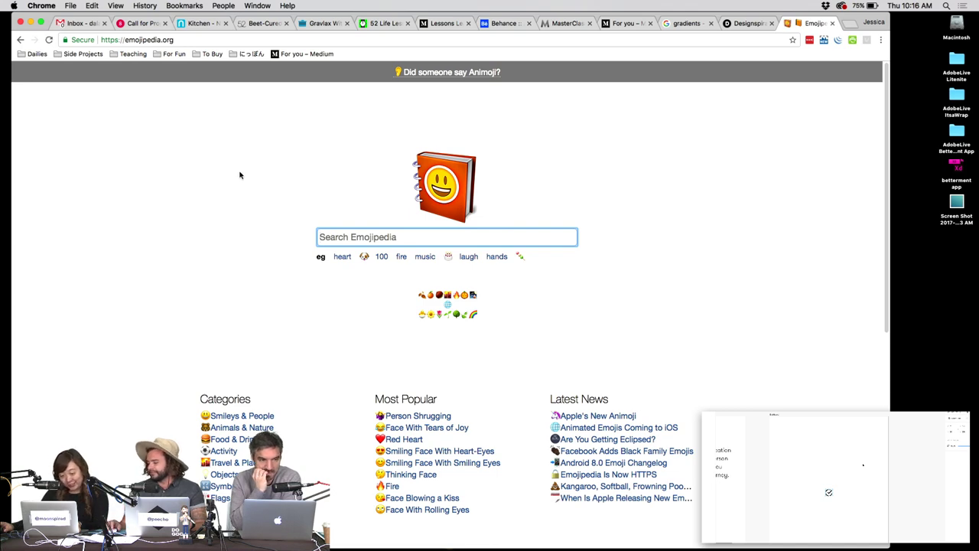
# Search Emojipedia for 'surf' and copy the Man Surfing emoji.
pyautogui.write('surf')
pyautogui.press('Return')
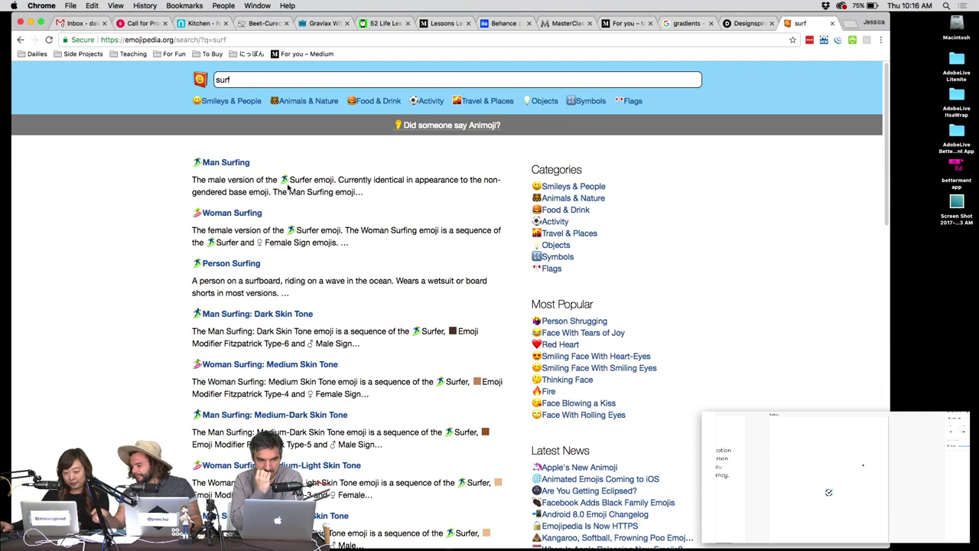
pyautogui.click(244, 164)
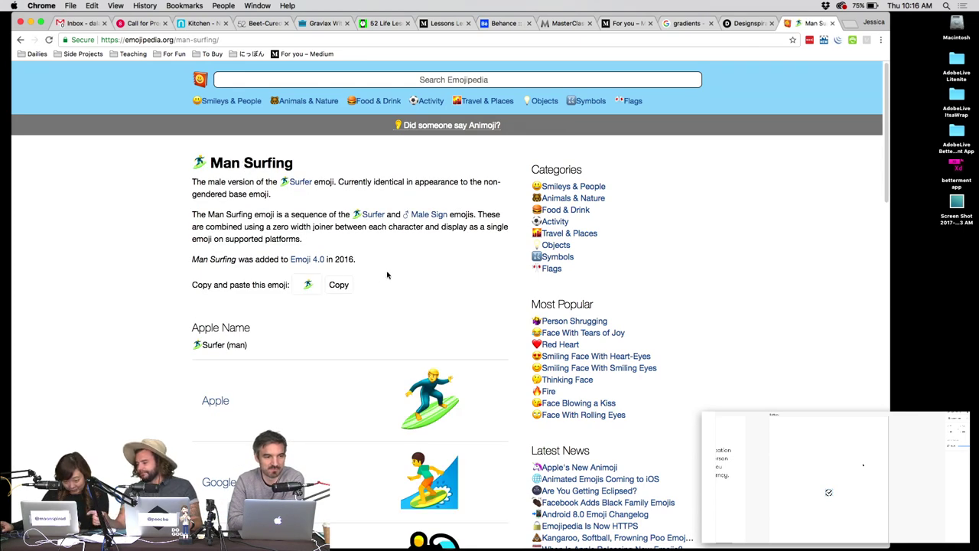
pyautogui.scroll(-2, 388, 275)
pyautogui.click(339, 195)
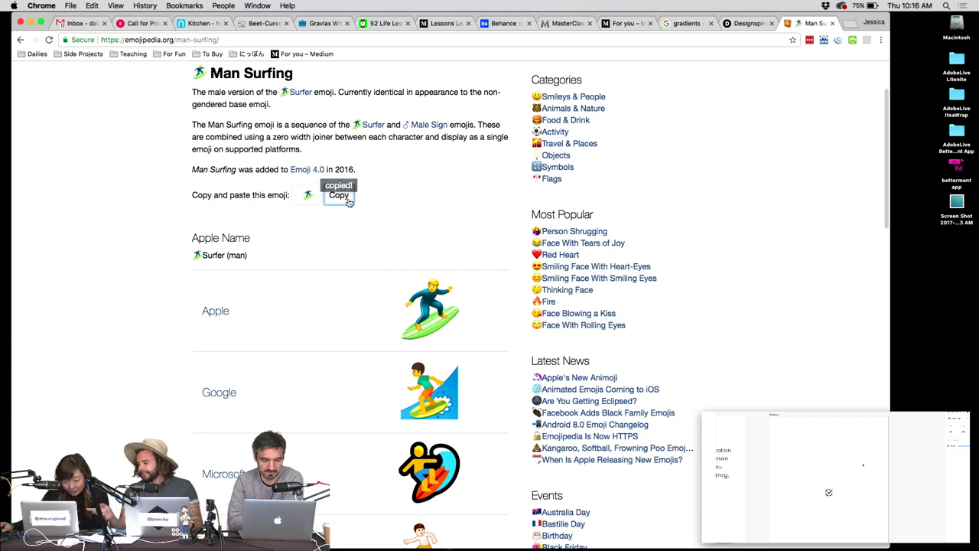
pyautogui.hotkey('ctrl', 'Right')
pyautogui.click(446, 253)
# Replace the ':(' faces with the pasted surfer emoji, joined onto the 'HELP ME.' line.
pyautogui.doubleClick(417, 260)
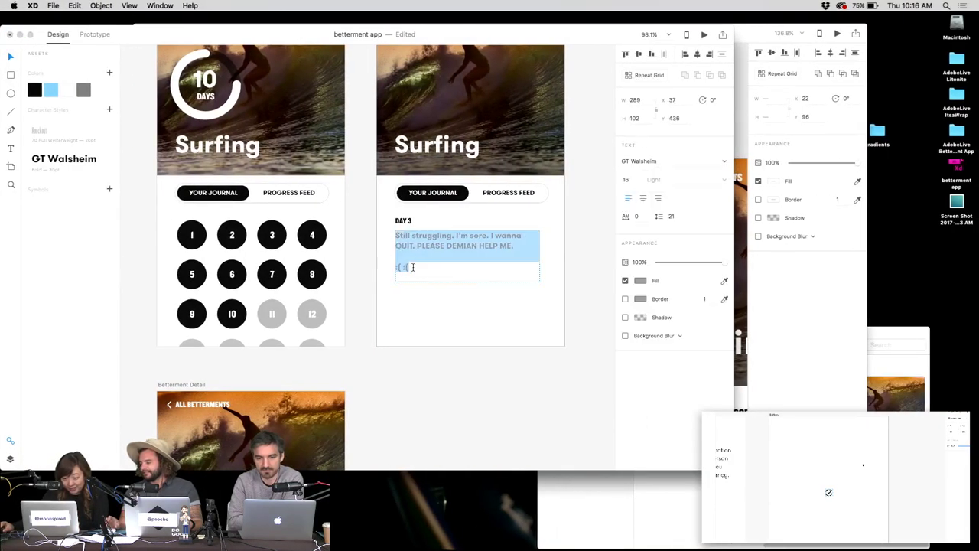
pyautogui.click(413, 266)
pyautogui.press('BackSpace')
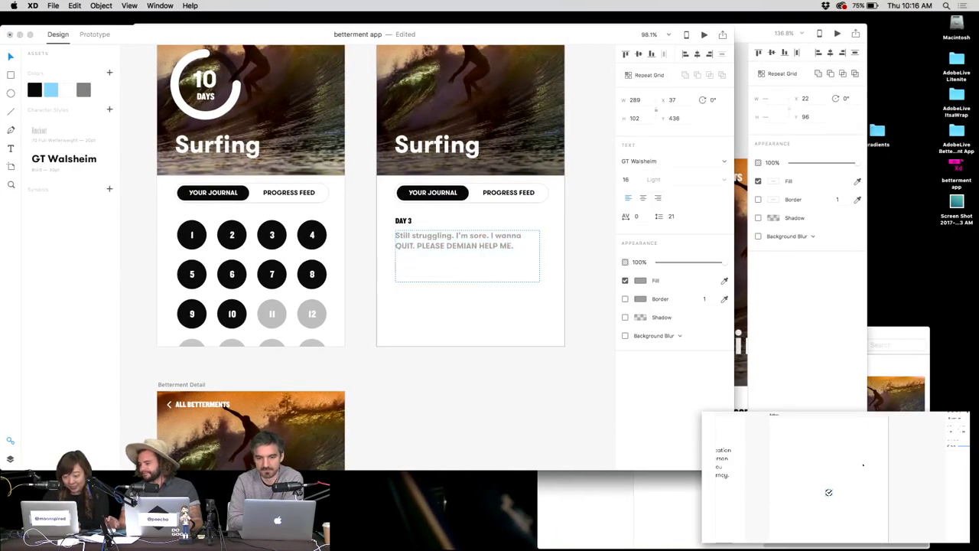
pyautogui.press('super+v')
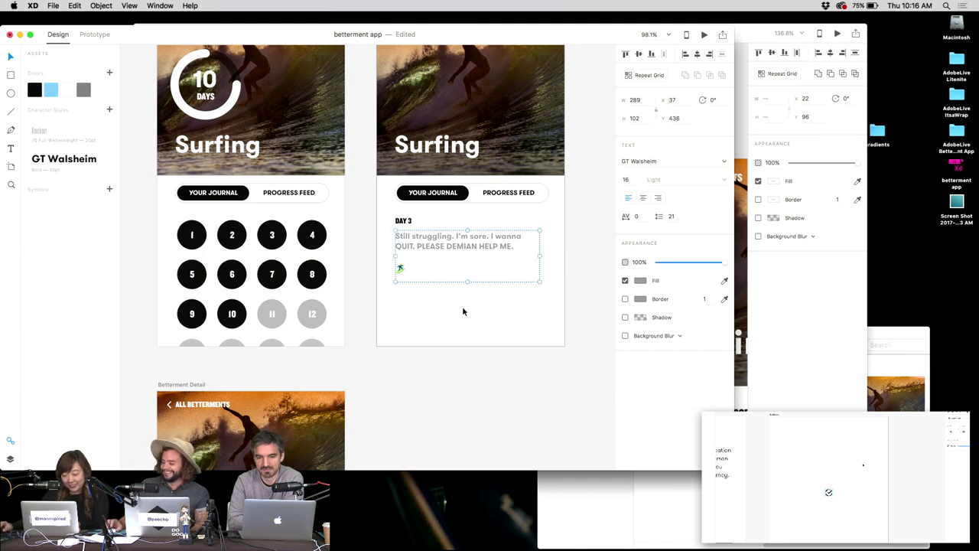
pyautogui.press('super+a')
pyautogui.click(406, 263)
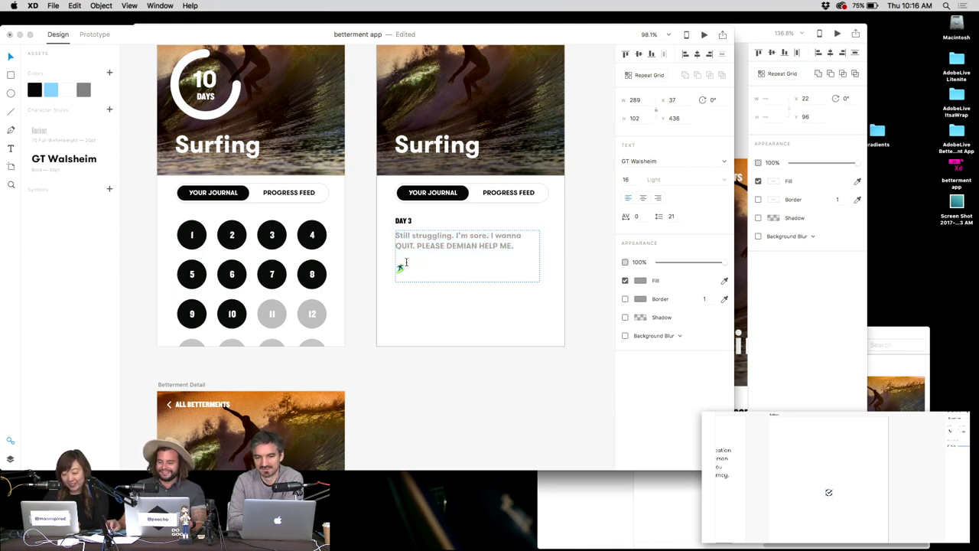
pyautogui.press('BackSpace')
pyautogui.press('Escape')
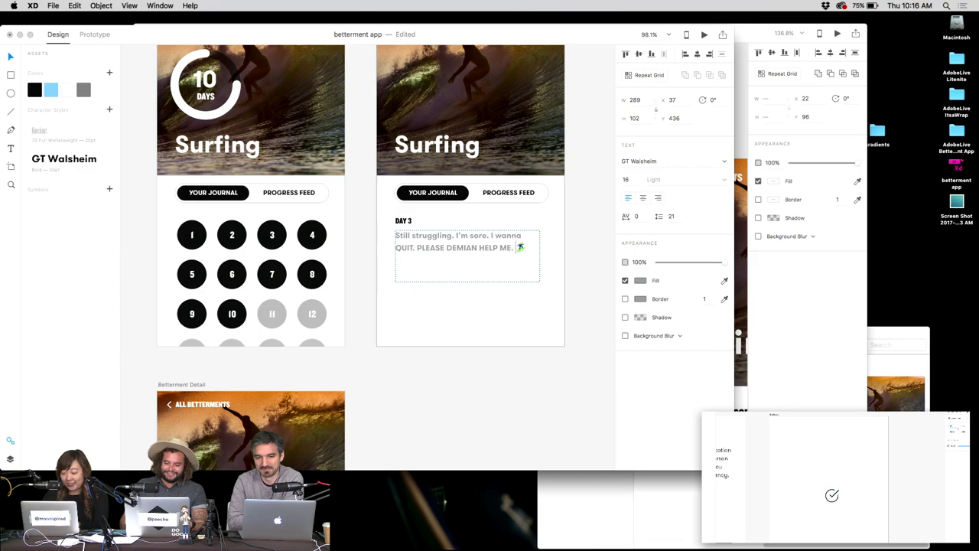
pyautogui.press('super+Tab')
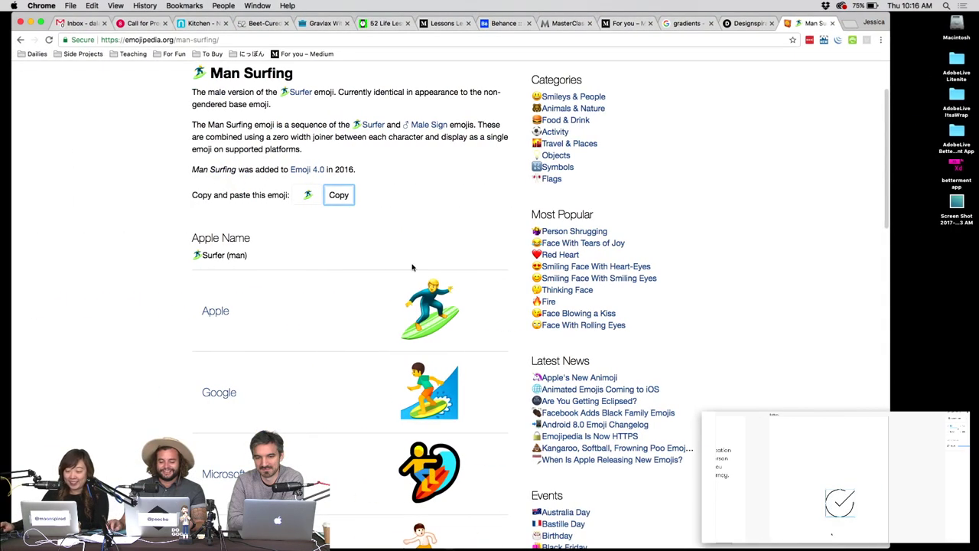
# Scroll Emojipedia's Objects list to Umbrella on Ground and copy that emoji.
pyautogui.scroll(-5, 305, 256)
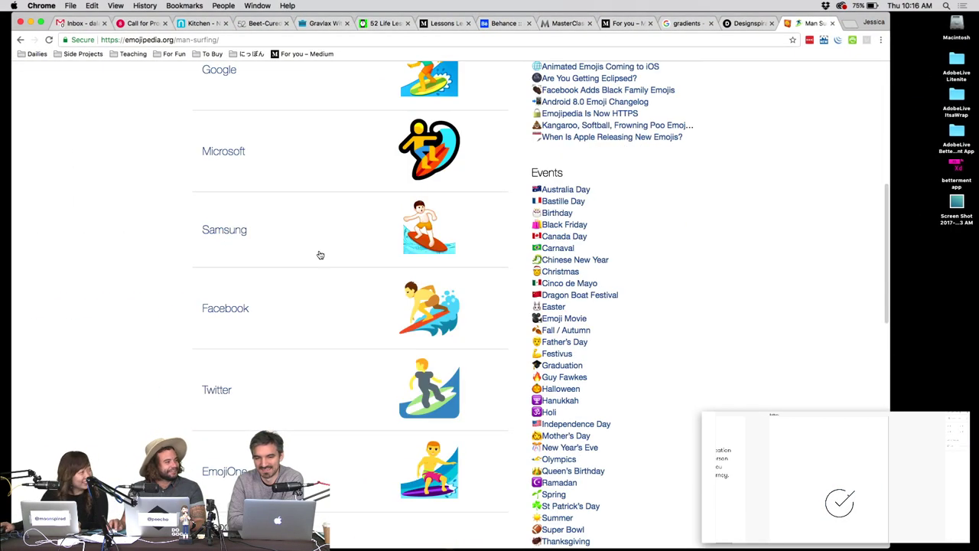
pyautogui.scroll(5, 320, 255)
pyautogui.scroll(-2, 367, 266)
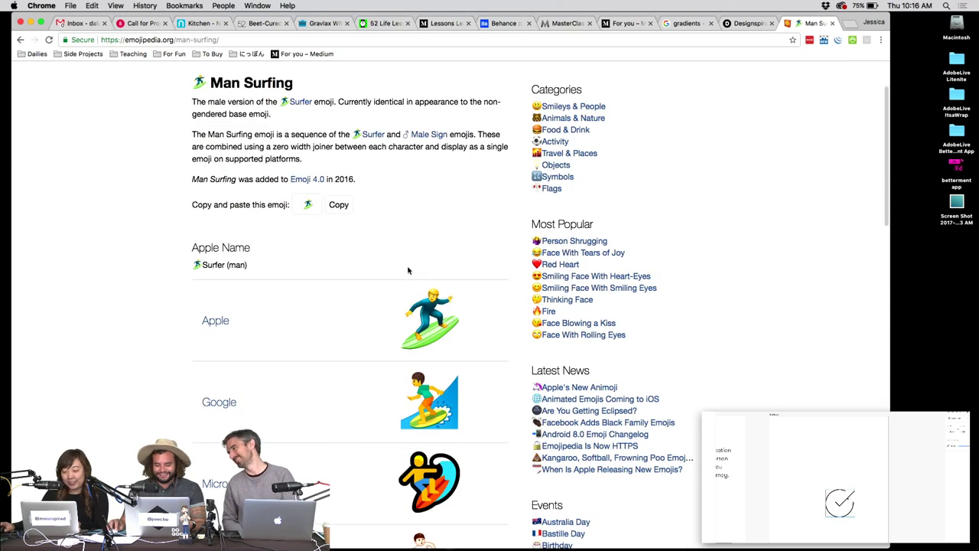
pyautogui.scroll(2, 408, 271)
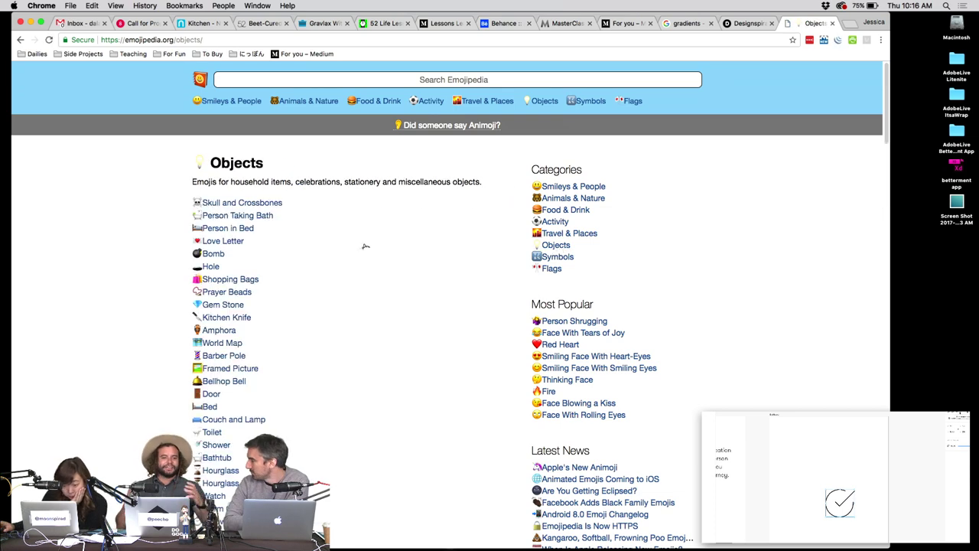
pyautogui.scroll(-5, 330, 245)
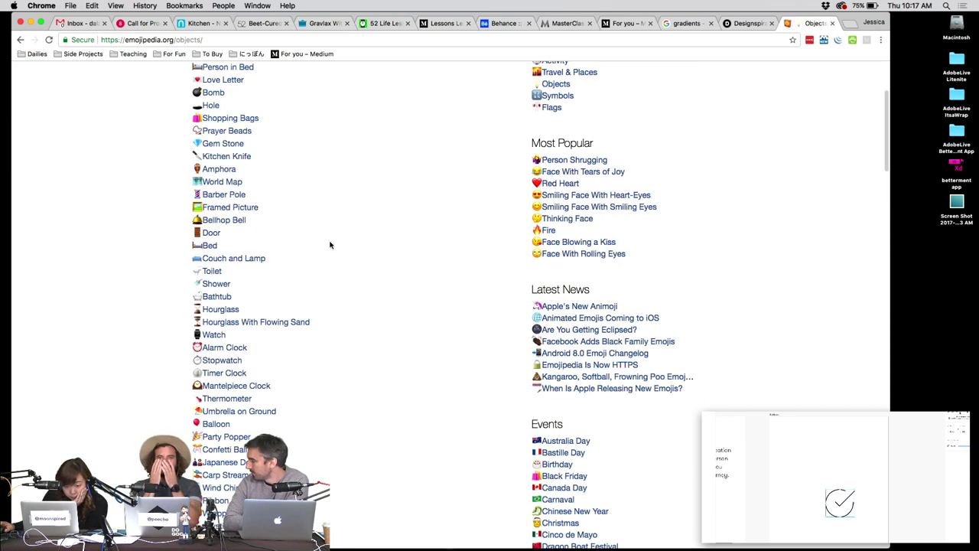
pyautogui.scroll(-1, 330, 245)
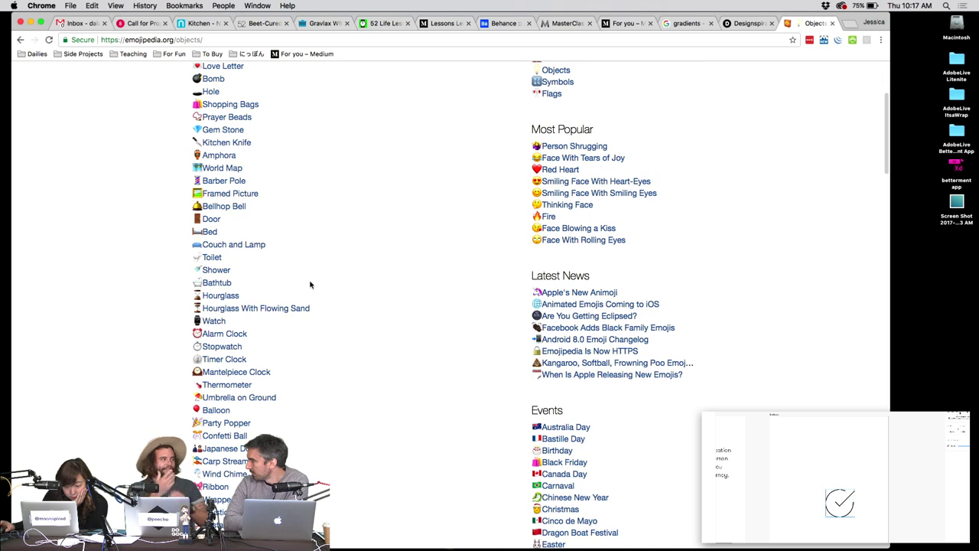
pyautogui.scroll(-3, 310, 284)
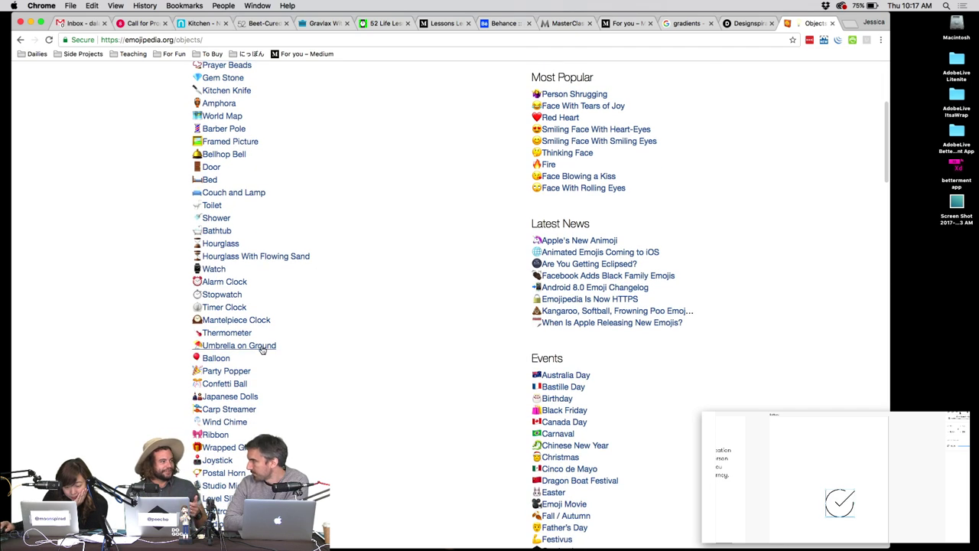
pyautogui.click(258, 346)
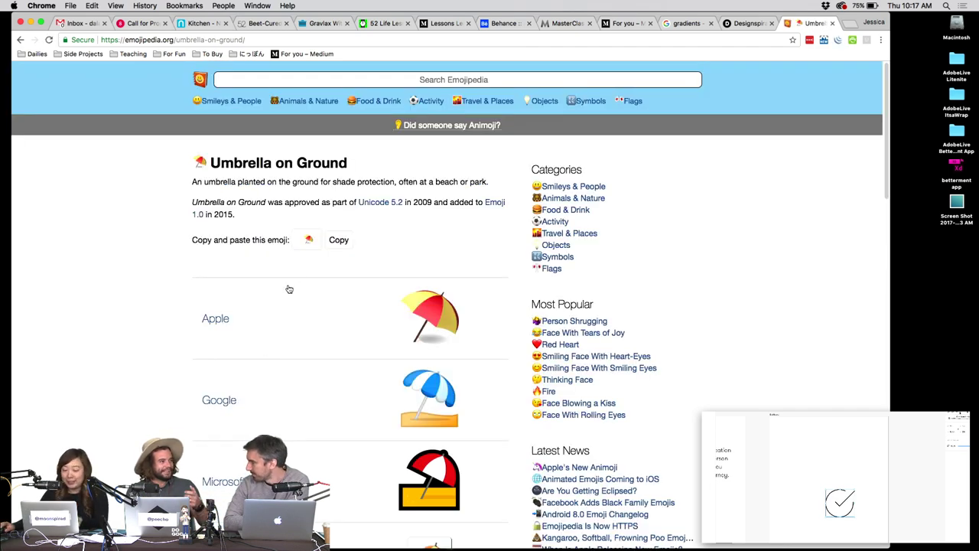
pyautogui.click(340, 243)
pyautogui.press('super+Tab')
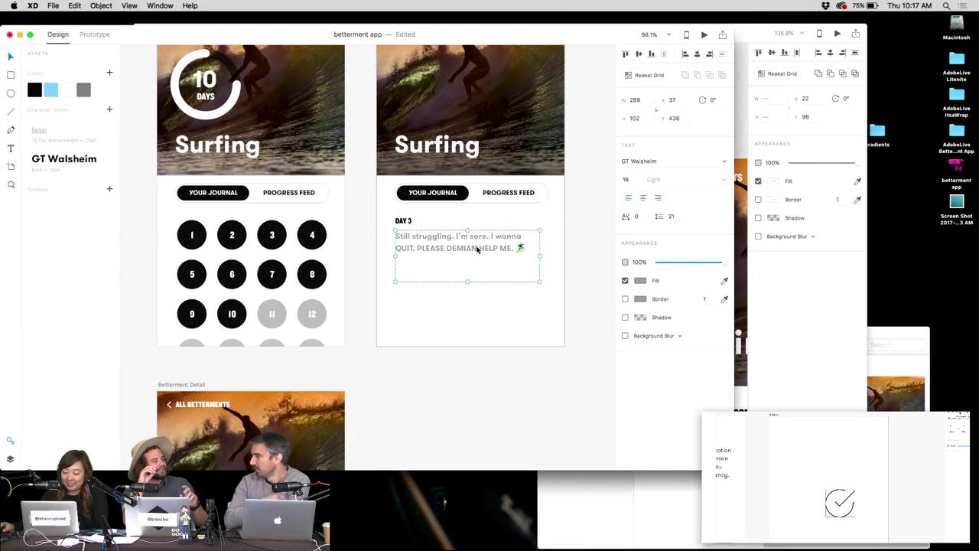
# Add the umbrella emoji after the surfer and shrink the journal text box height to 58.
pyautogui.doubleClick(520, 247)
pyautogui.click(528, 246)
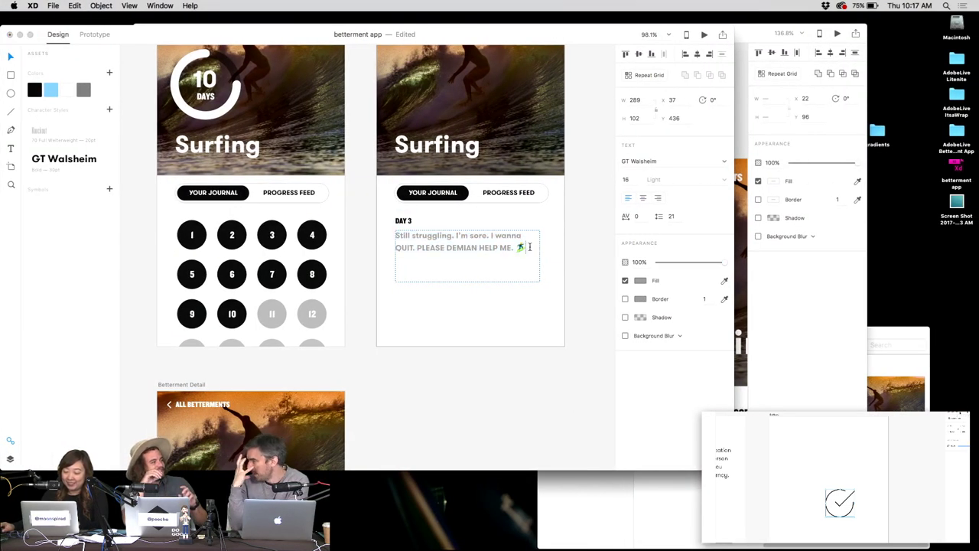
pyautogui.click(584, 242)
pyautogui.click(466, 244)
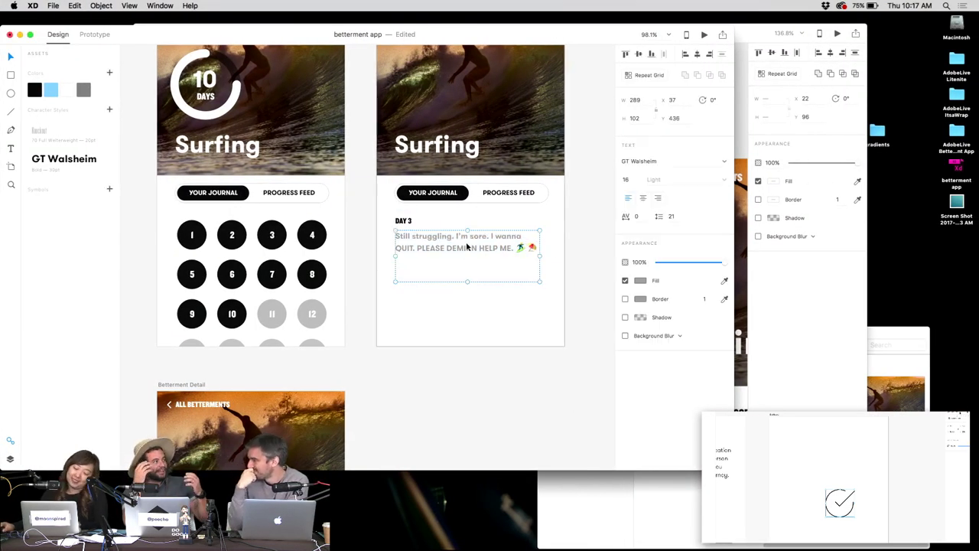
pyautogui.moveTo(468, 282); pyautogui.dragTo(468, 260)
pyautogui.click(579, 264)
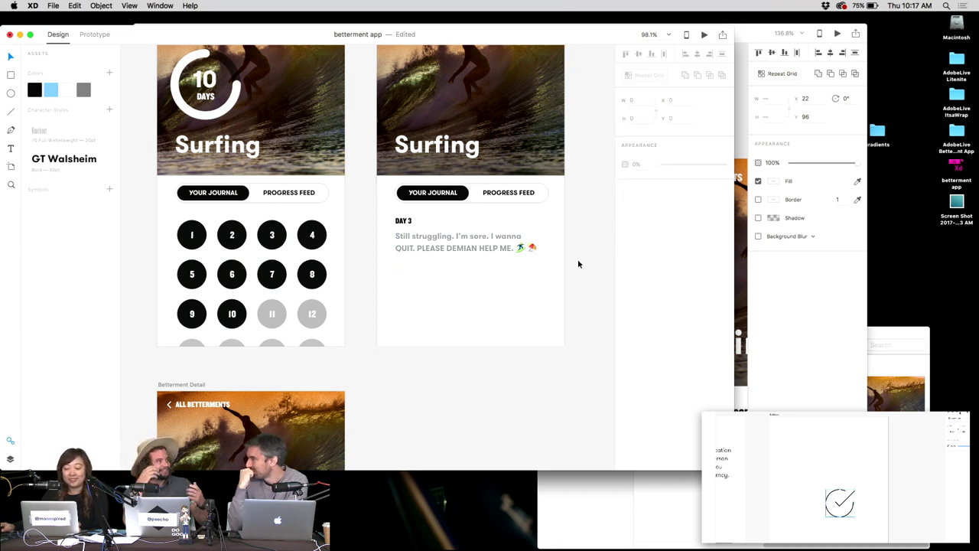
# Duplicate the DAY 3 label to the right and colour it with the text's saved grey.
pyautogui.click(413, 222)
pyautogui.moveTo(413, 222); pyautogui.dragTo(551, 222)
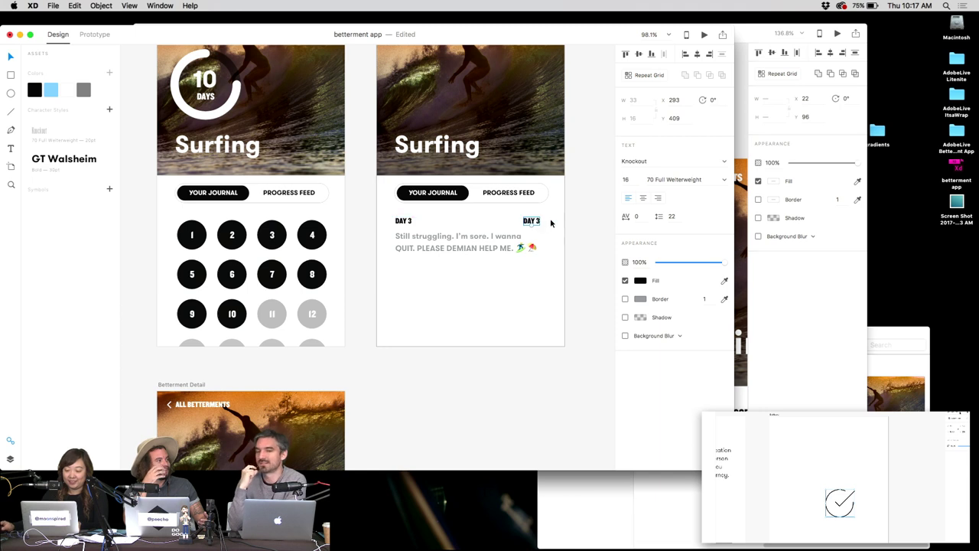
pyautogui.click(444, 245)
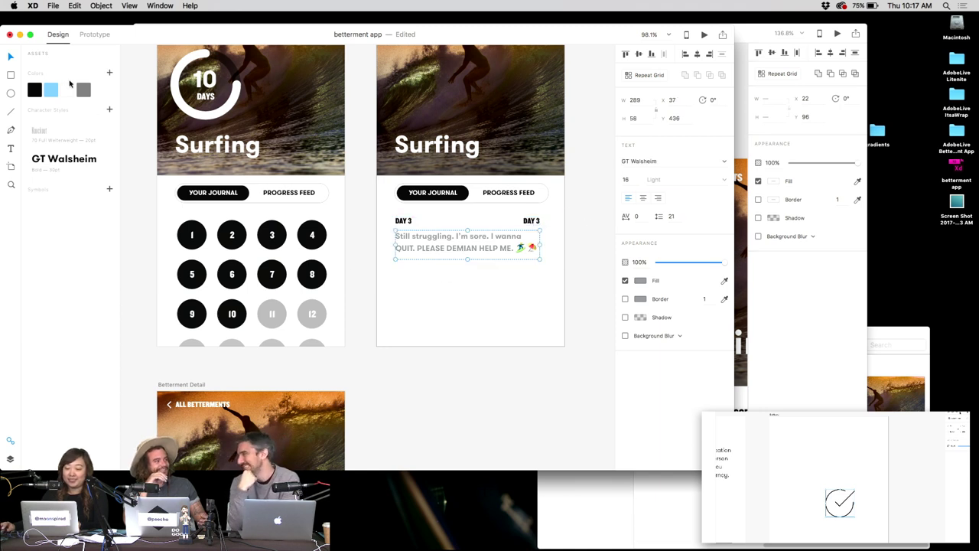
pyautogui.click(109, 74)
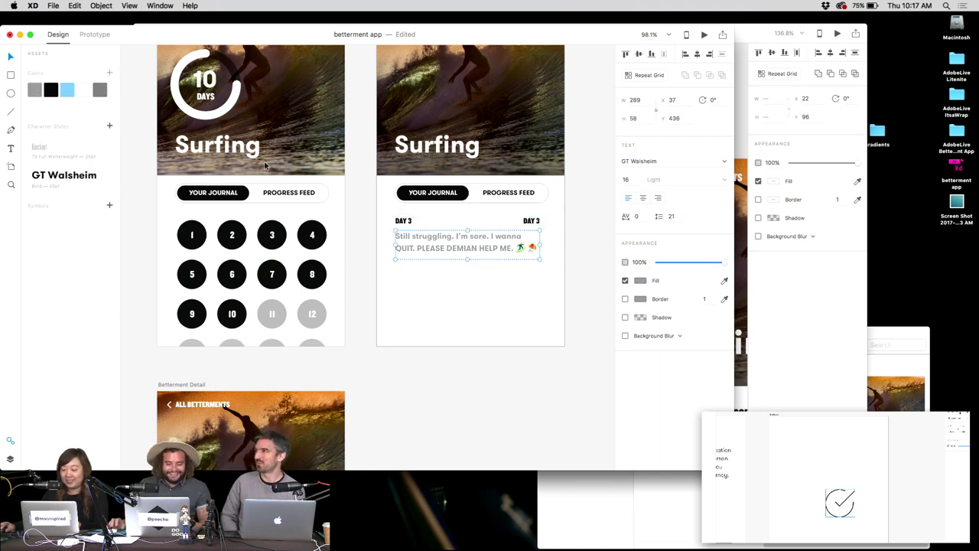
pyautogui.click(532, 220)
pyautogui.click(34, 89)
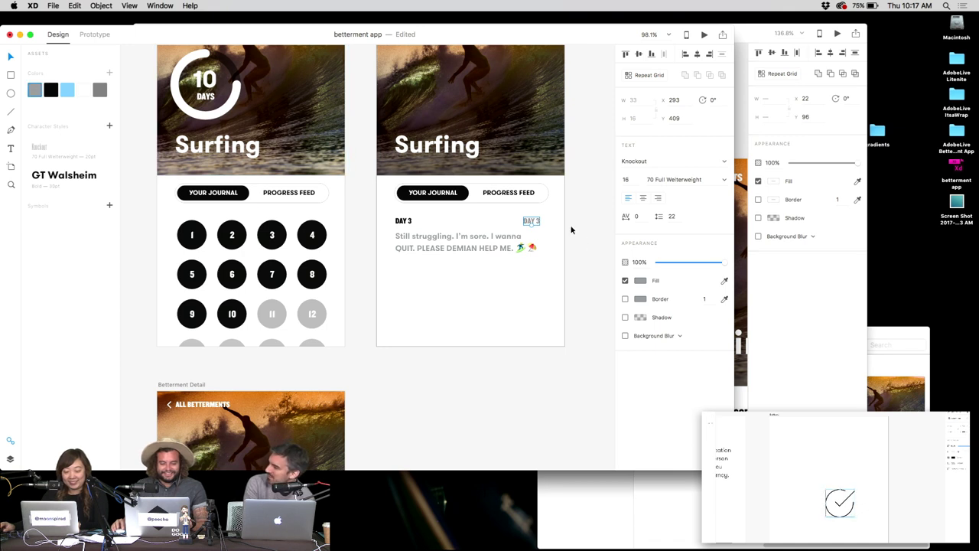
# Rewrite the copied label as 'JUN 20, 2017' and move it just below the journal entry.
pyautogui.doubleClick(534, 222)
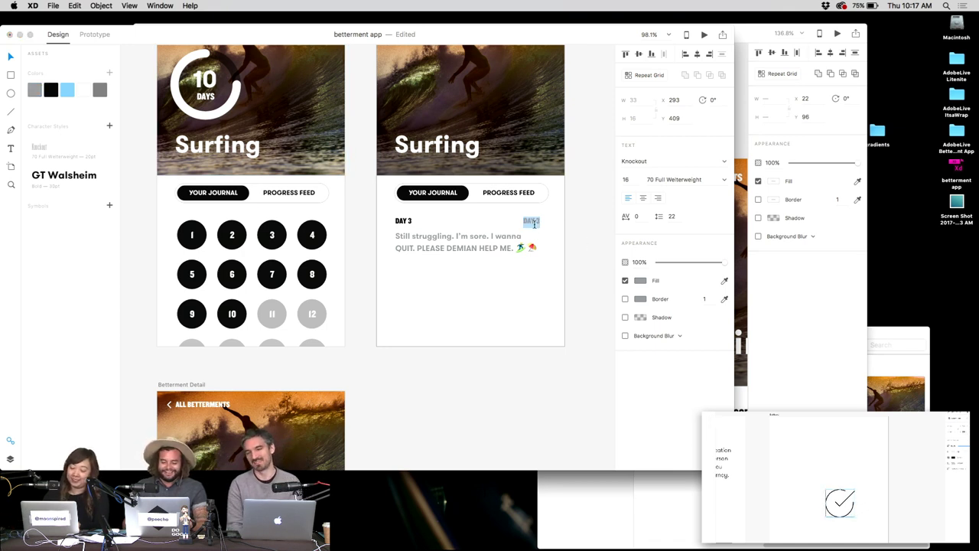
pyautogui.write('Jun')
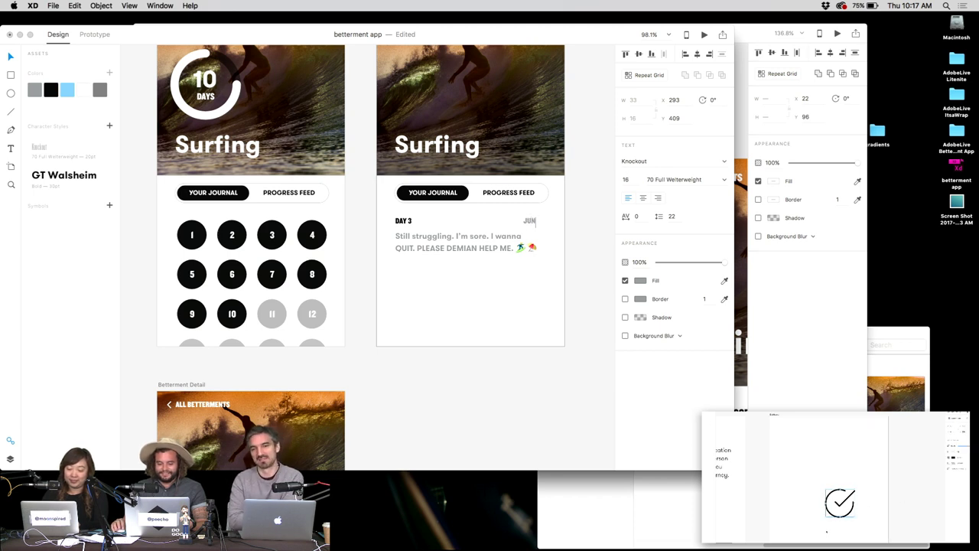
pyautogui.write(' 3')
pyautogui.write('0')
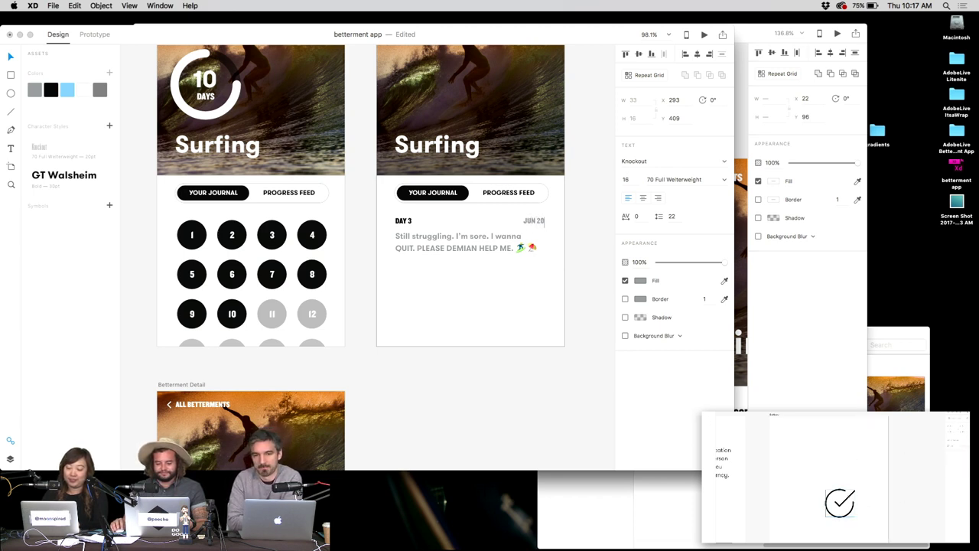
pyautogui.write(', 201')
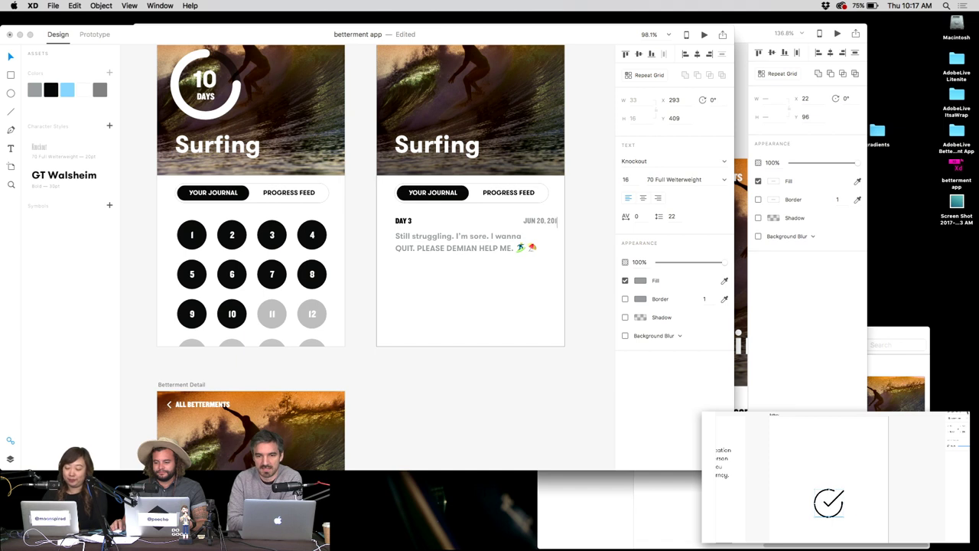
pyautogui.write('7')
pyautogui.press('Escape')
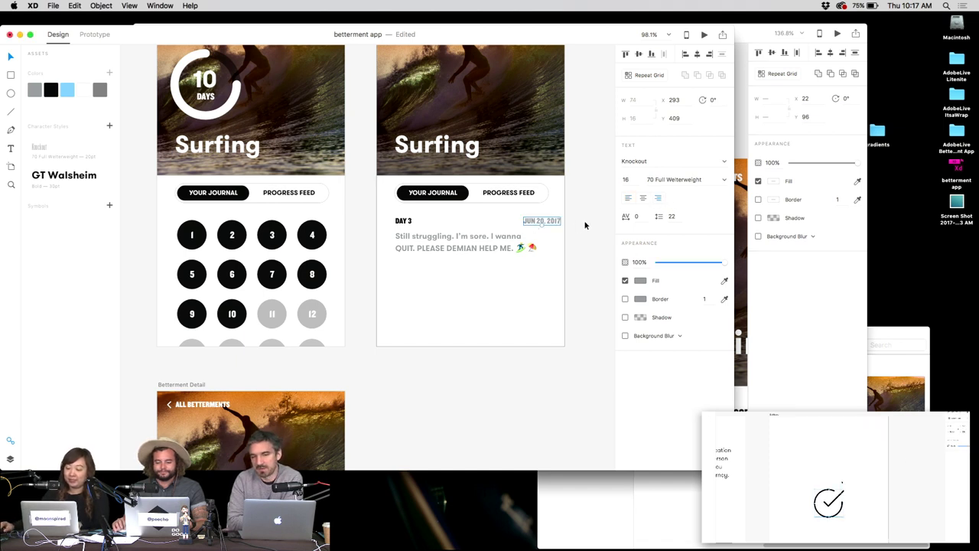
pyautogui.click(586, 234)
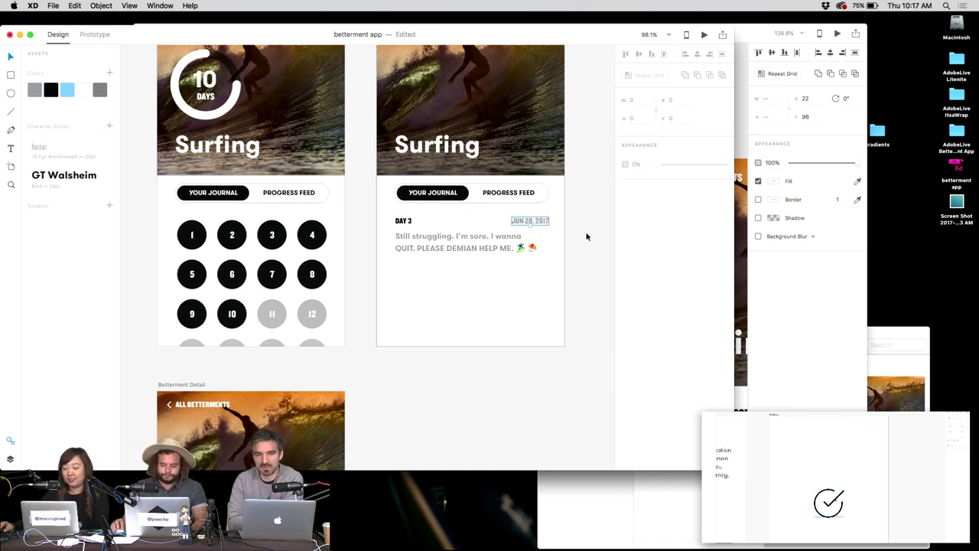
pyautogui.click(530, 221)
pyautogui.moveTo(530, 221); pyautogui.dragTo(423, 278)
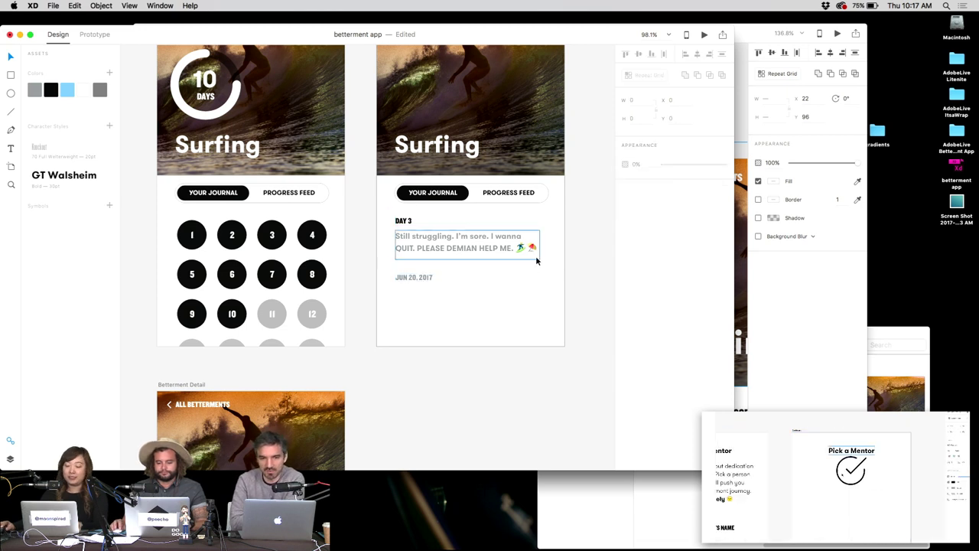
pyautogui.press('Down')
pyautogui.press('Down')
pyautogui.press('Down')
pyautogui.press('Down')
pyautogui.press('Down')
pyautogui.press('Down')
pyautogui.press('Down')
# Copy numbered circle 1 from the grid onto the right Surfing screen and renumber it 2.
pyautogui.press('Escape')
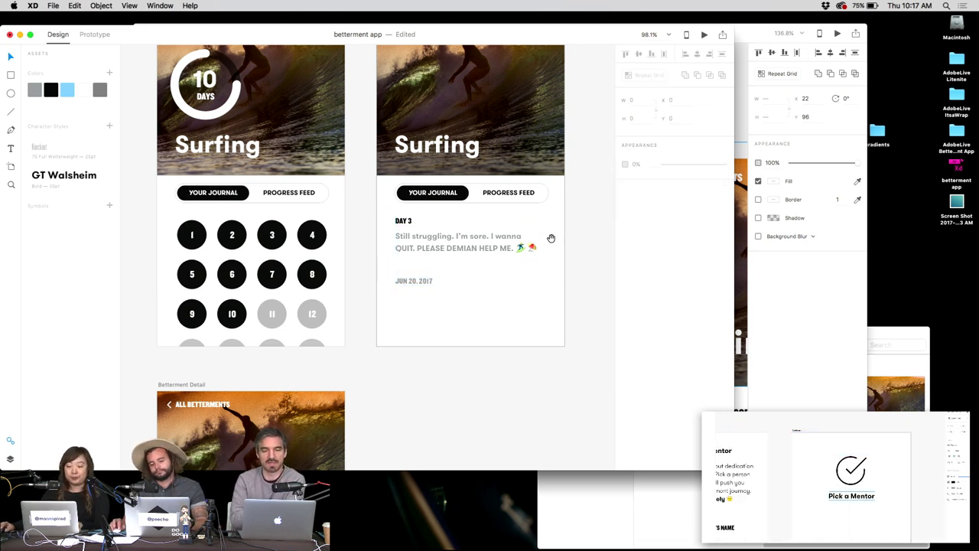
pyautogui.scroll(3, 535, 253)
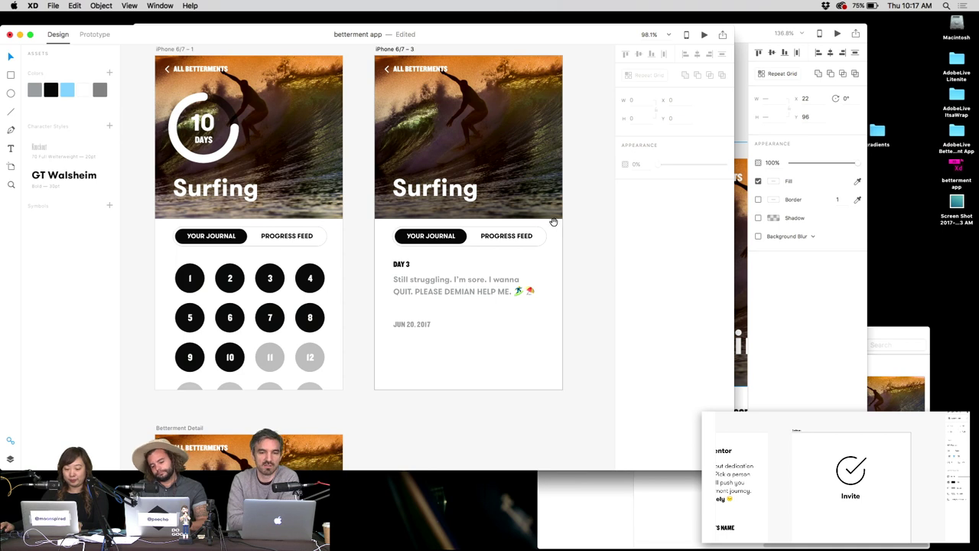
pyautogui.scroll(-3, 349, 241)
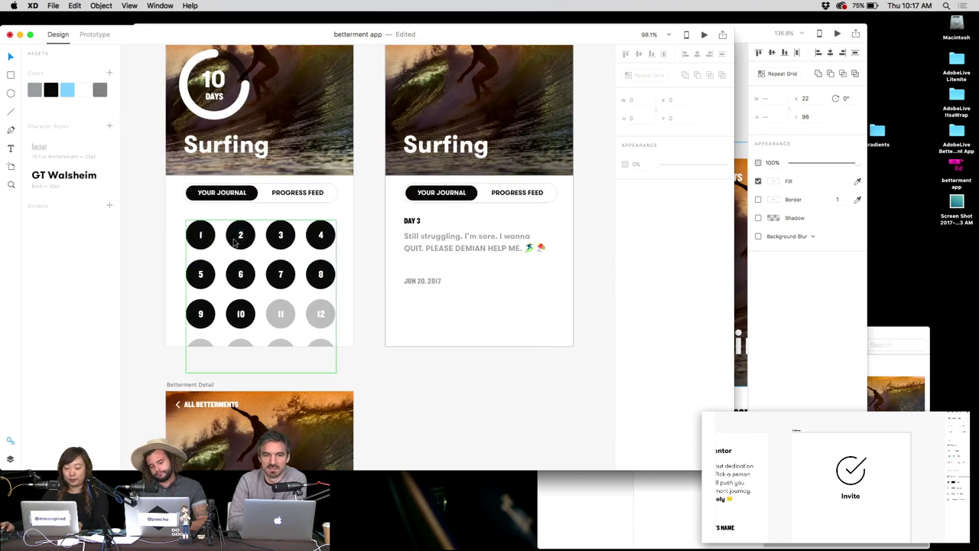
pyautogui.doubleClick(202, 234)
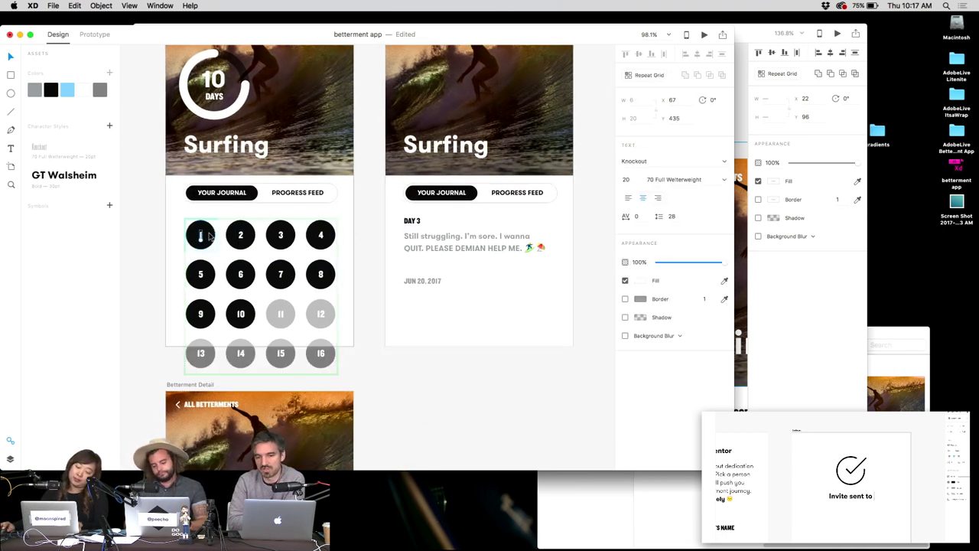
pyautogui.click(433, 344)
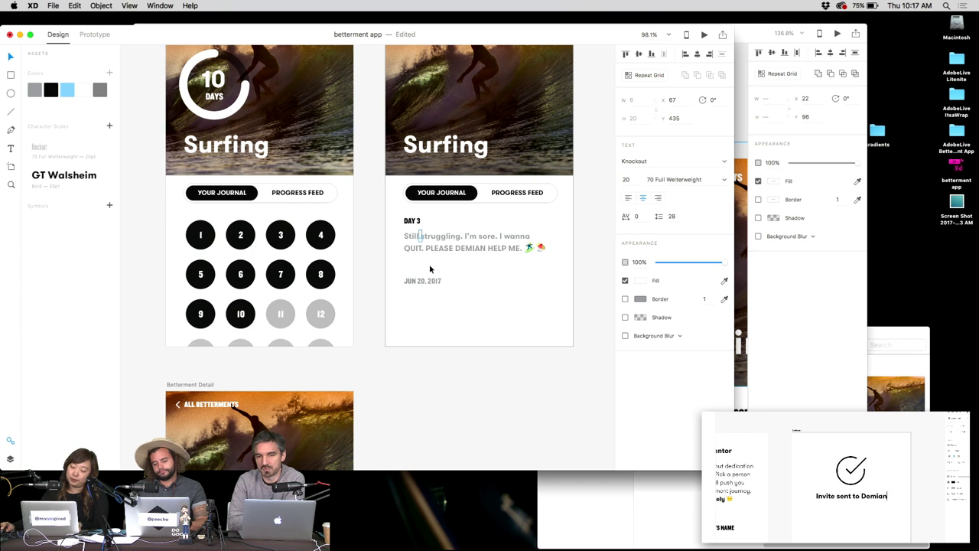
pyautogui.doubleClick(201, 236)
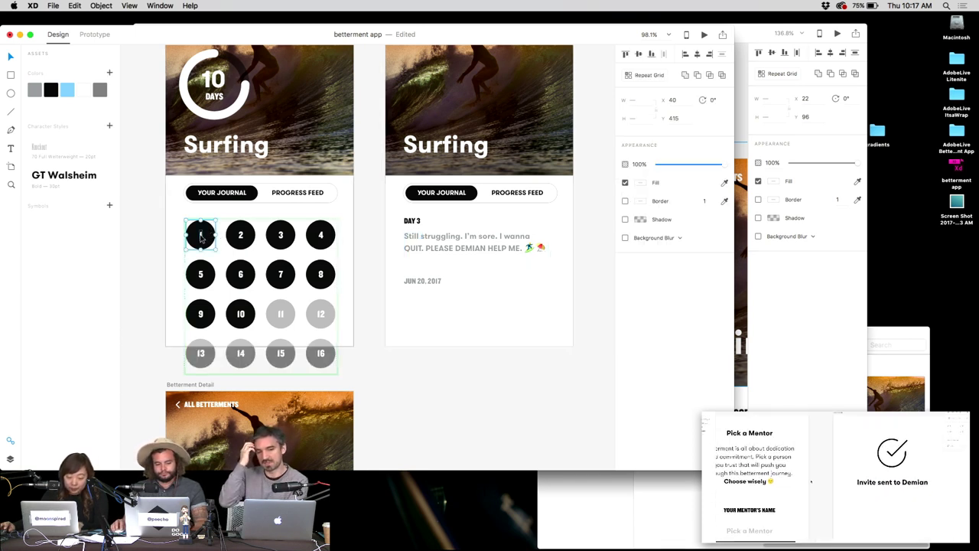
pyautogui.moveTo(201, 235); pyautogui.dragTo(438, 316)
pyautogui.doubleClick(437, 319)
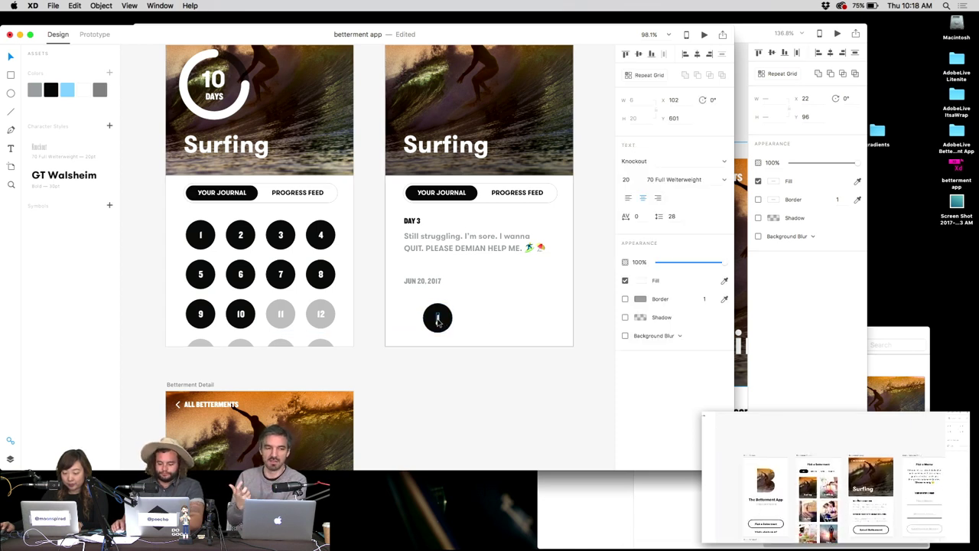
pyautogui.write('2')
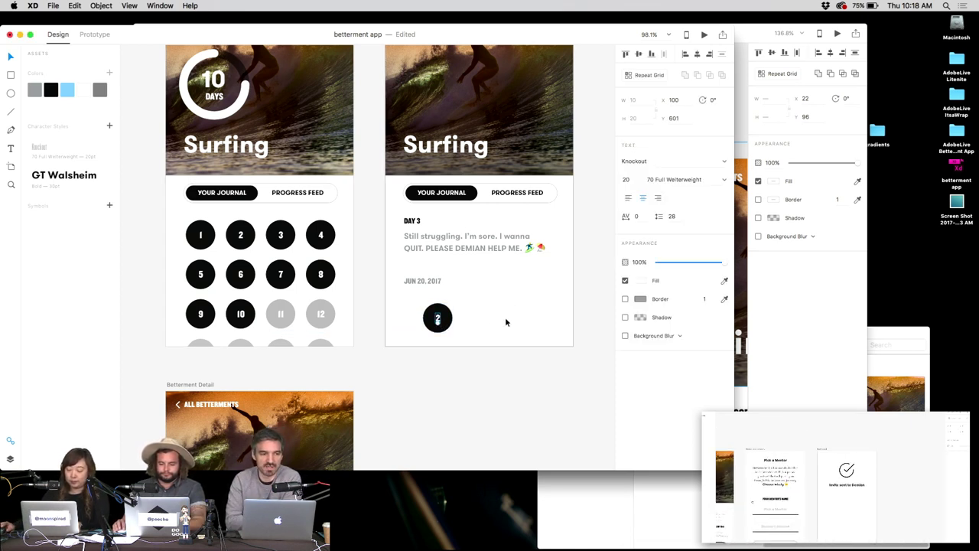
pyautogui.click(443, 315)
# Duplicate it into circles 3 and 4 to the right and even out their spacing.
pyautogui.moveTo(444, 316); pyautogui.dragTo(486, 315)
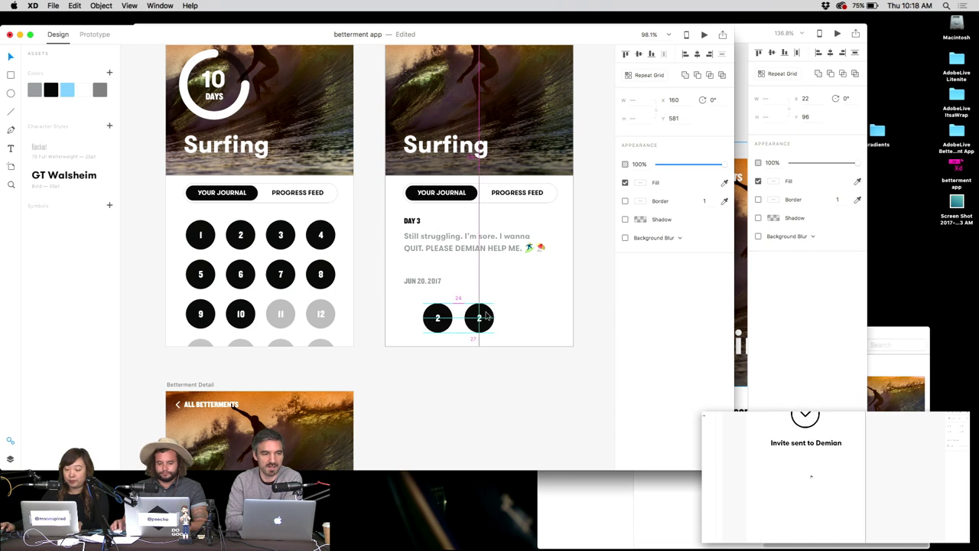
pyautogui.doubleClick(480, 318)
pyautogui.doubleClick(480, 319)
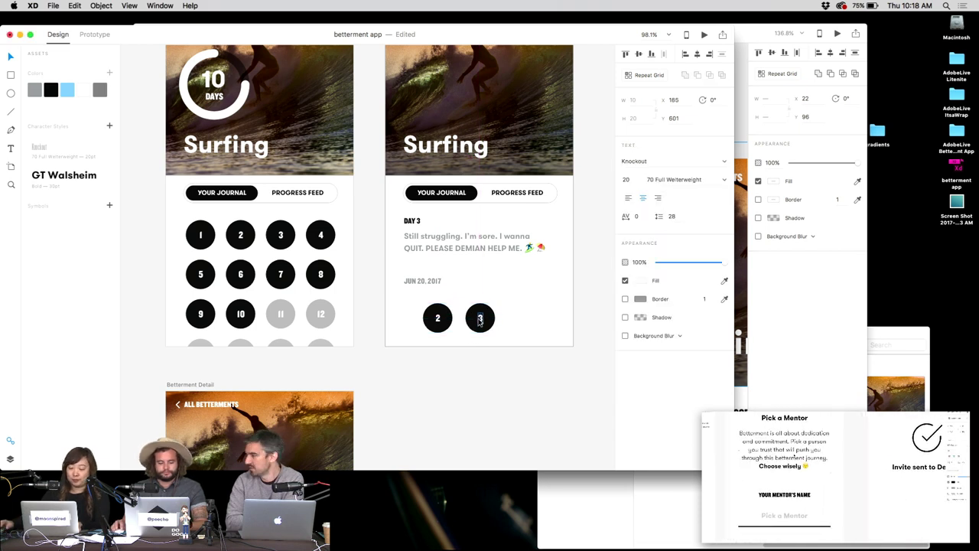
pyautogui.press('Escape')
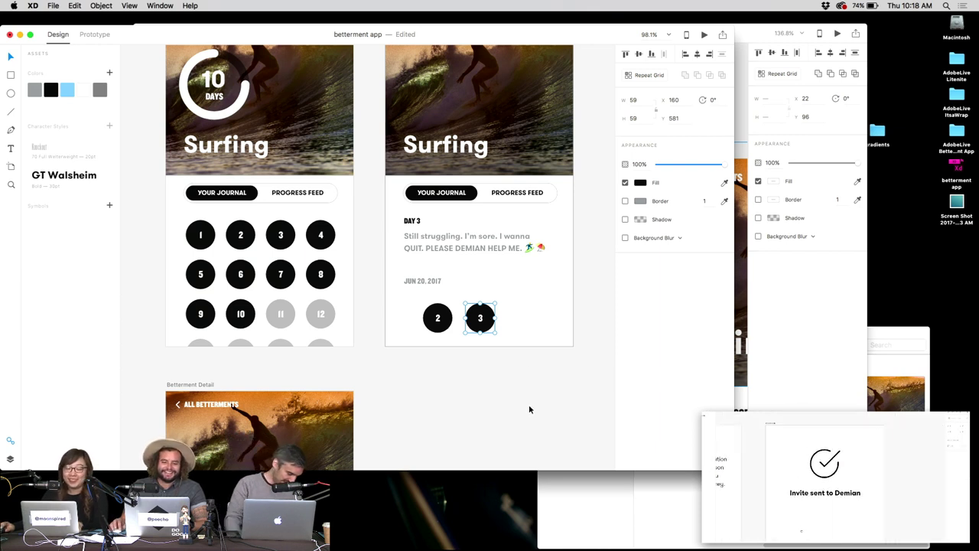
pyautogui.moveTo(480, 317); pyautogui.dragTo(523, 319)
pyautogui.doubleClick(523, 318)
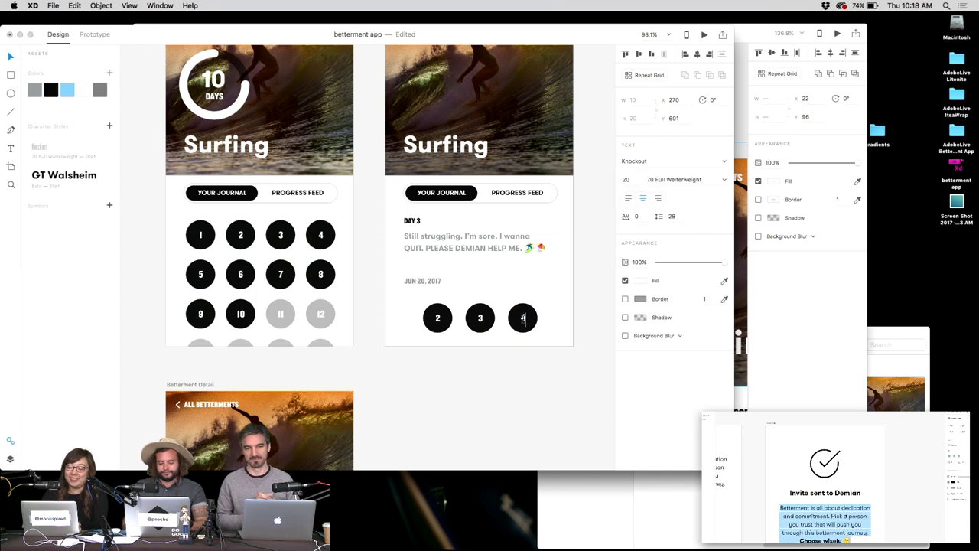
pyautogui.write('4')
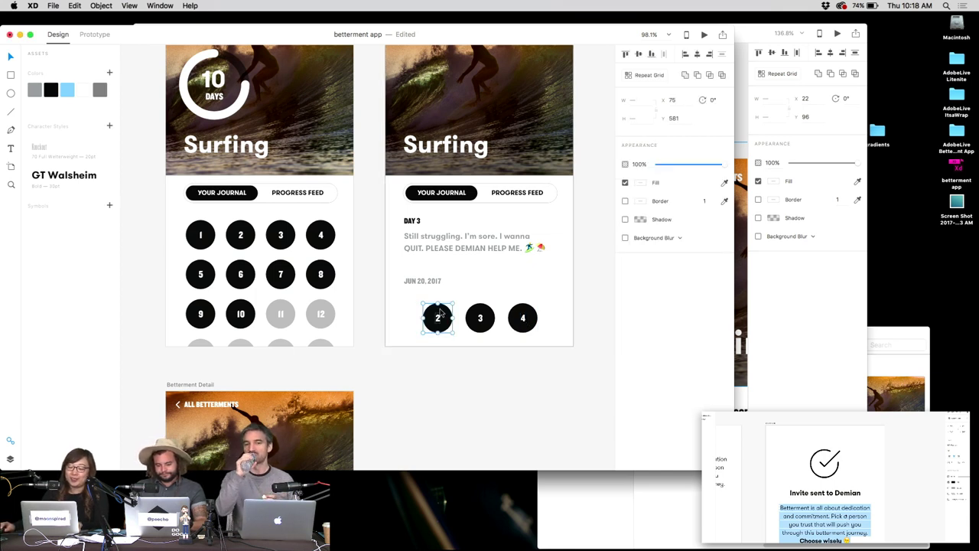
pyautogui.moveTo(446, 315); pyautogui.dragTo(418, 315)
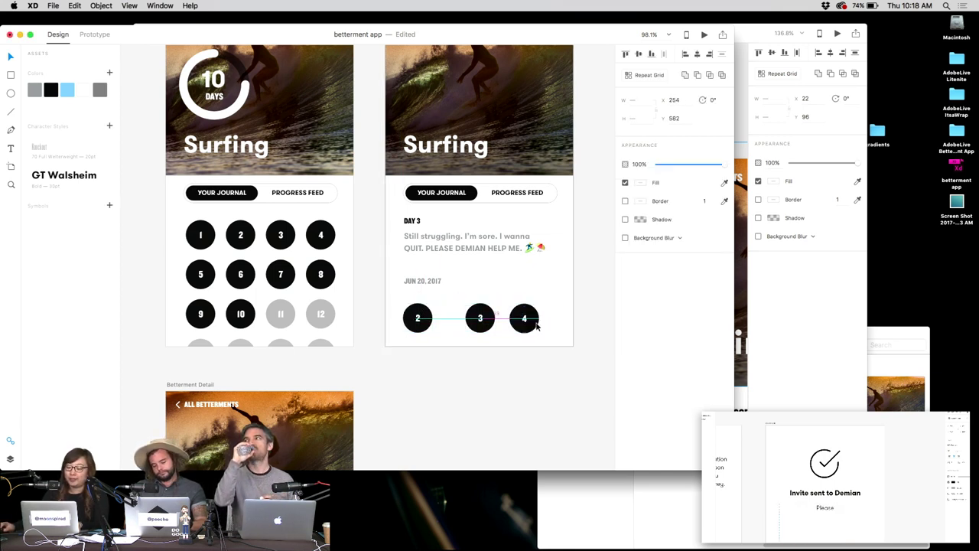
pyautogui.press('super+r')
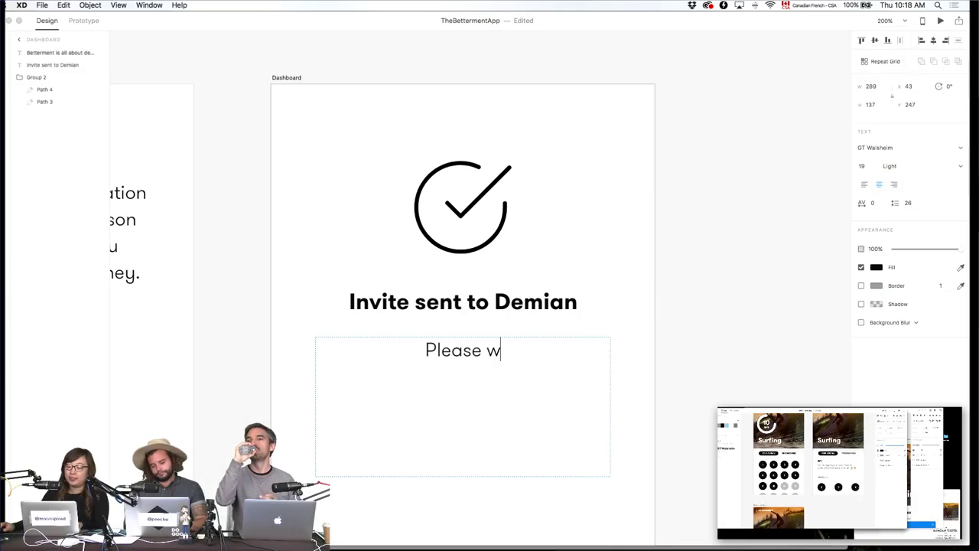
# Type 'Wait until [mentor's name] accepts your invite' under the invite-sent heading, fixing typos.
pyautogui.write('ait ')
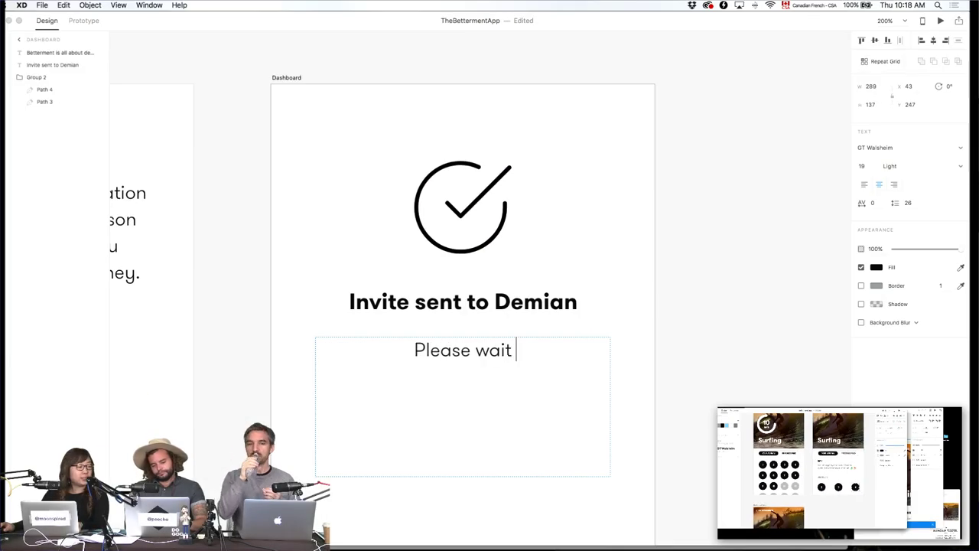
pyautogui.write('until ')
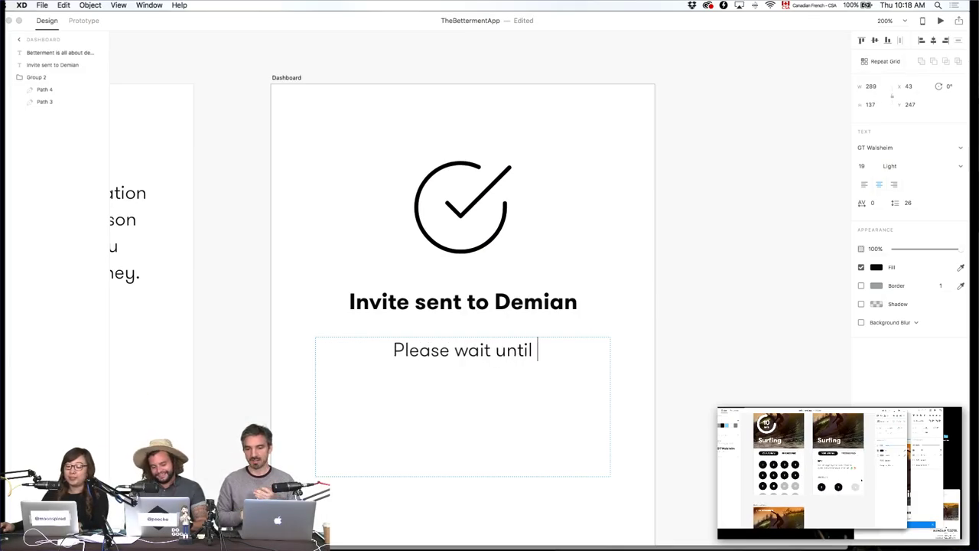
pyautogui.write('Demai')
pyautogui.press('BackSpace')
pyautogui.press('BackSpace')
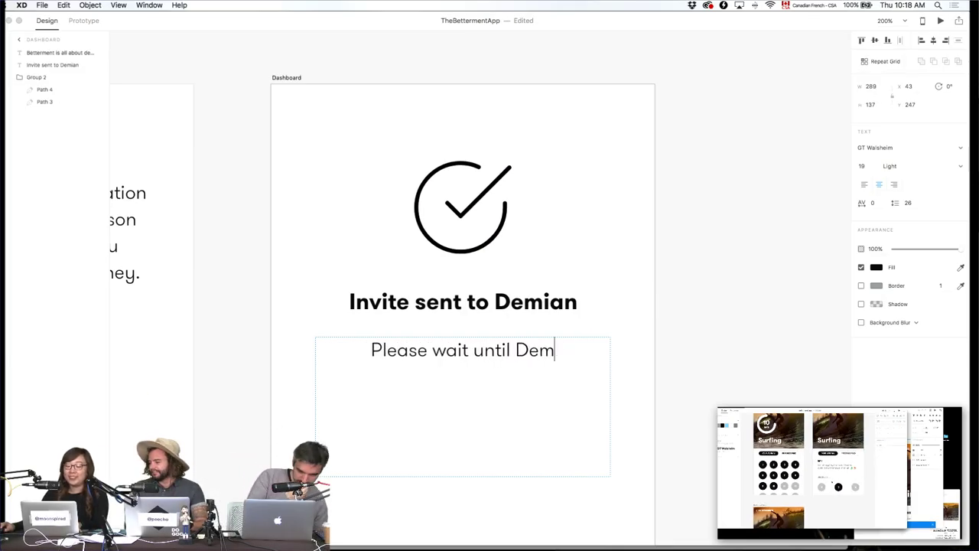
pyautogui.write('ian')
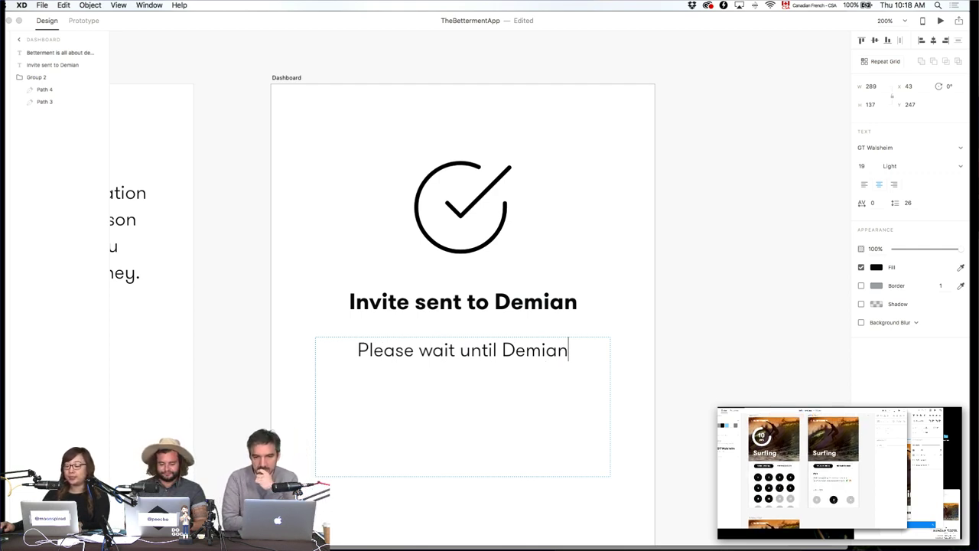
pyautogui.write(' acc')
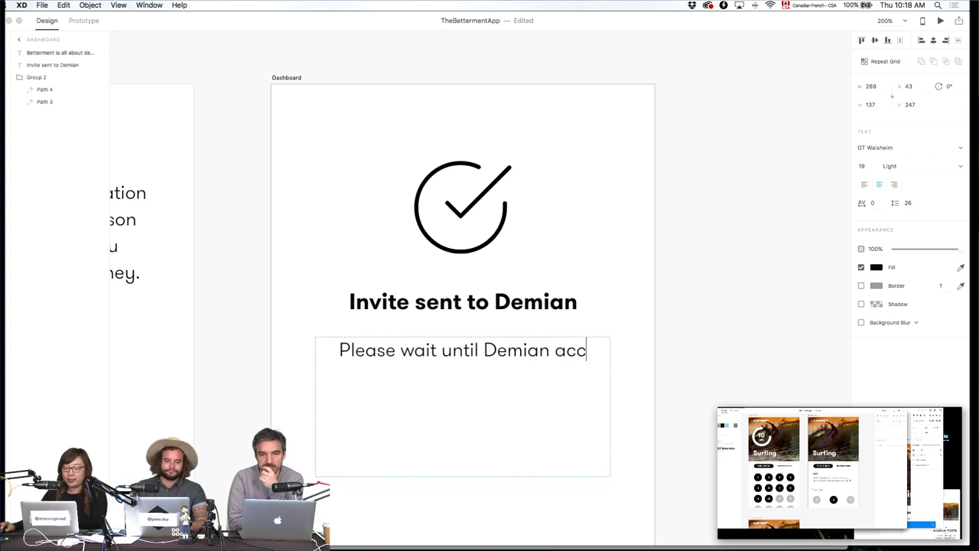
pyautogui.write('epts')
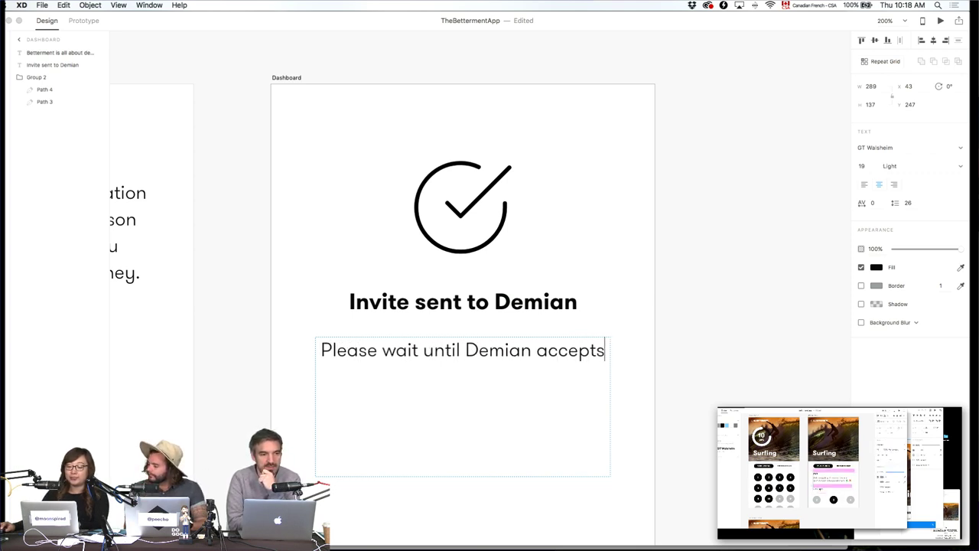
pyautogui.write(' your invite')
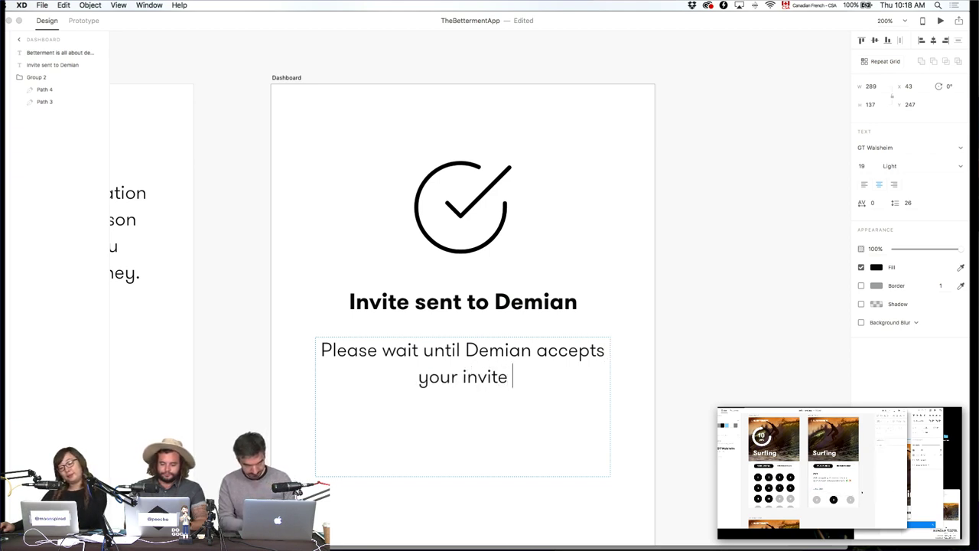
pyautogui.write(' until')
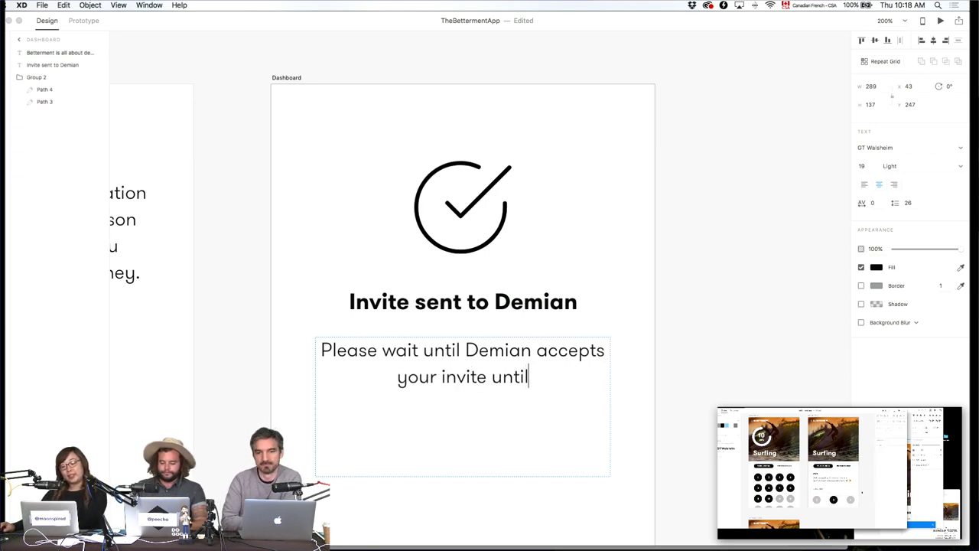
pyautogui.press('BackSpace')
pyautogui.press('BackSpace')
pyautogui.press('BackSpace')
pyautogui.press('BackSpace')
pyautogui.press('BackSpace')
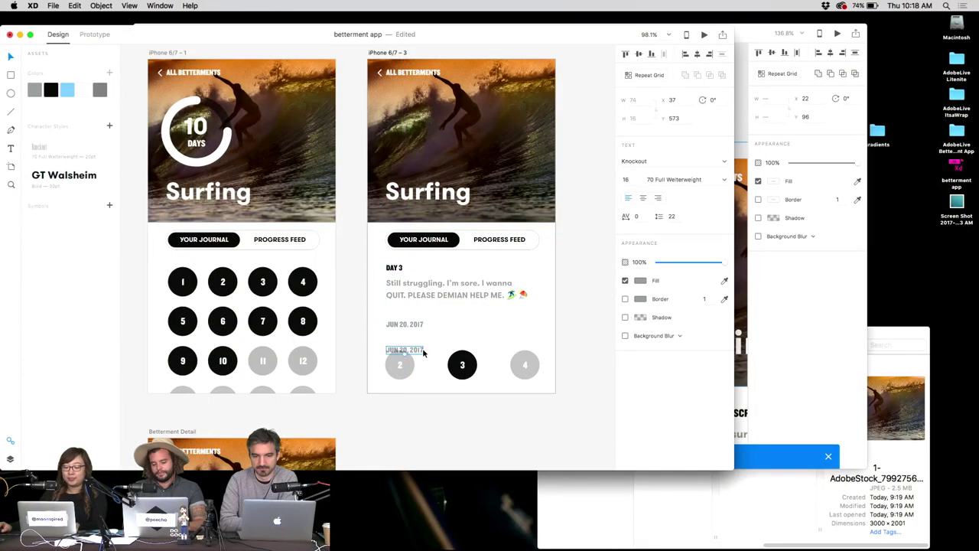
# Delete the stray GO TO label above the day circles and clear the selection.
pyautogui.doubleClick(411, 350)
pyautogui.write('C')
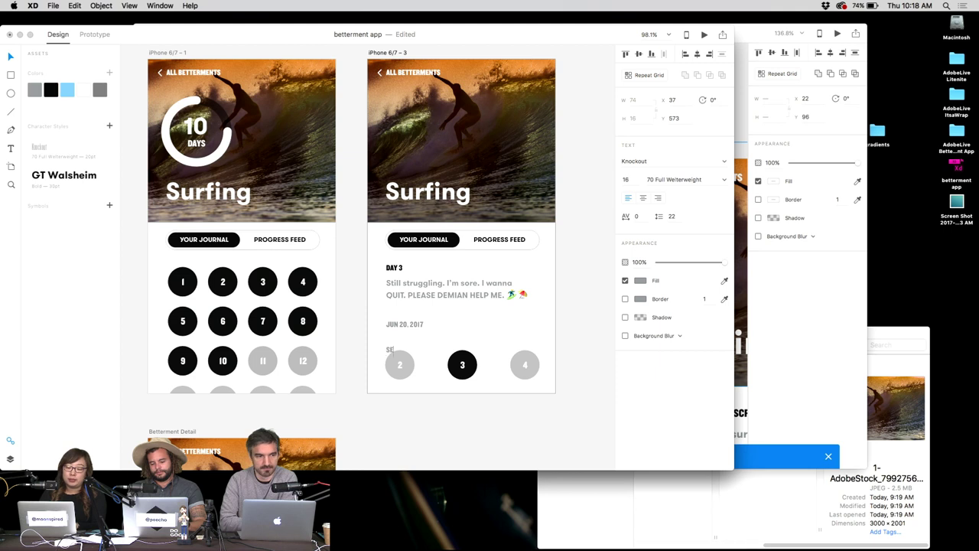
pyautogui.write('O TO')
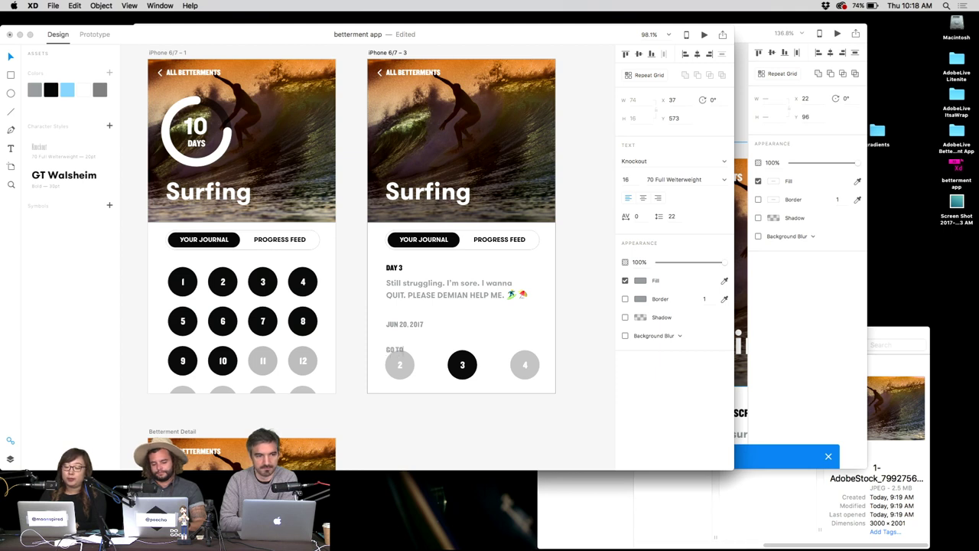
pyautogui.press('BackSpace')
pyautogui.press('BackSpace')
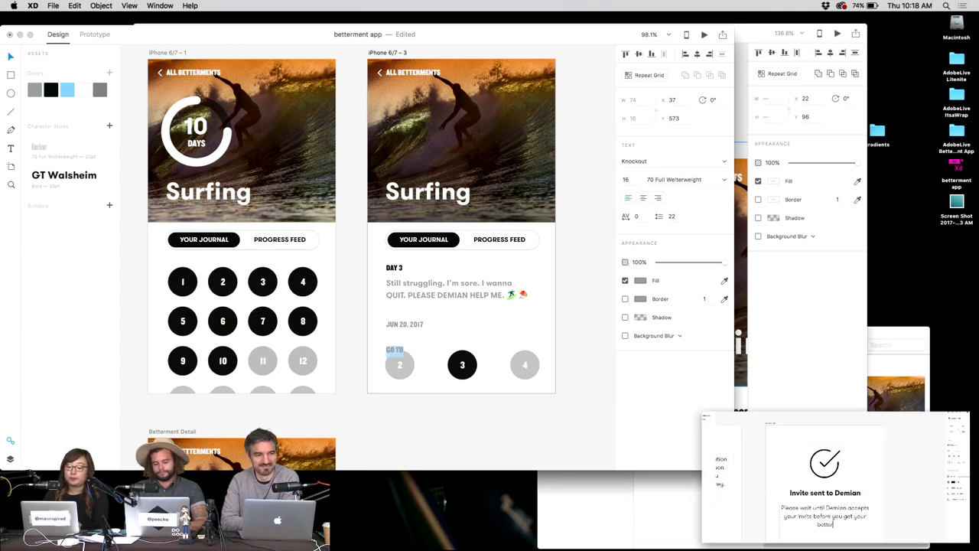
pyautogui.press('Escape')
pyautogui.click(413, 326)
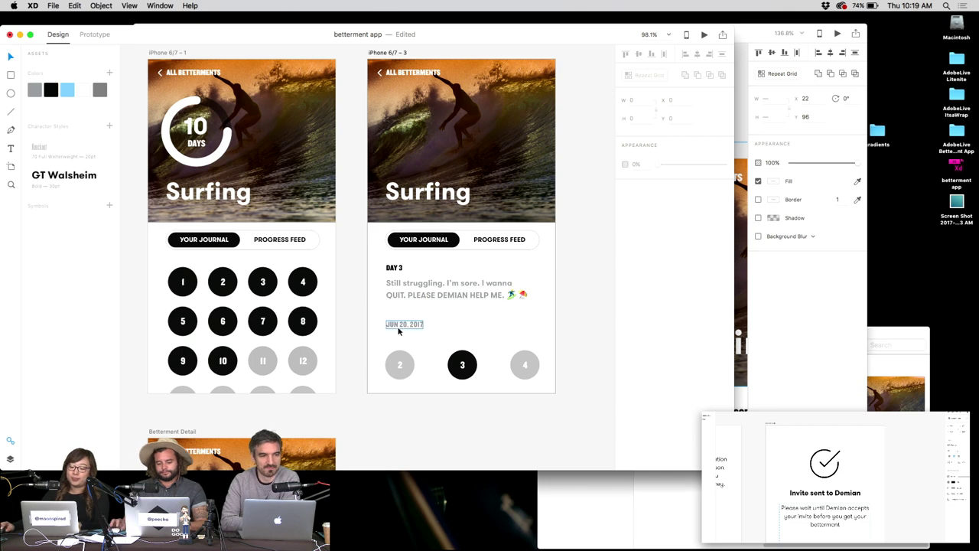
pyautogui.click(523, 316)
pyautogui.scroll(-2, 523, 315)
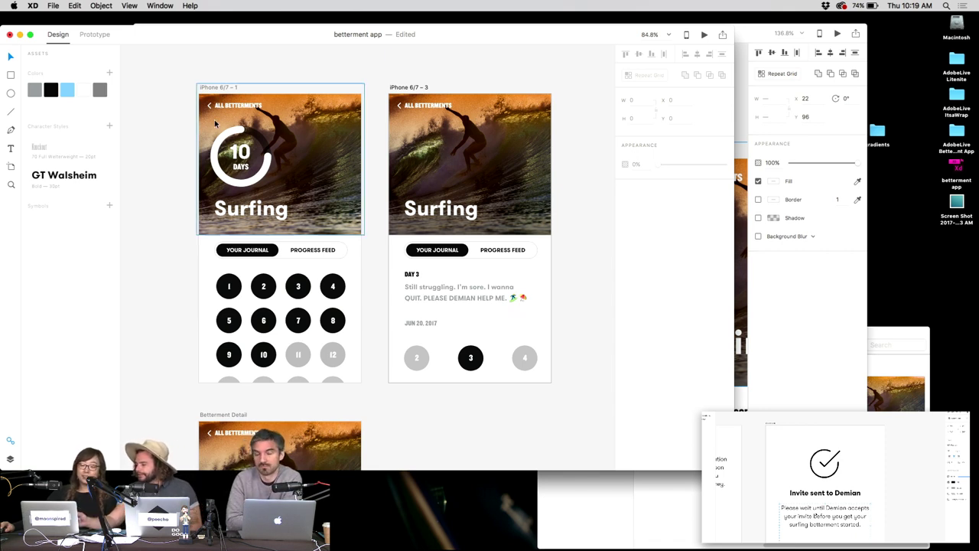
# Paste the 10 DAYS progress ring into the detail screen's surf header and save the file.
pyautogui.click(410, 156)
pyautogui.press('super+v')
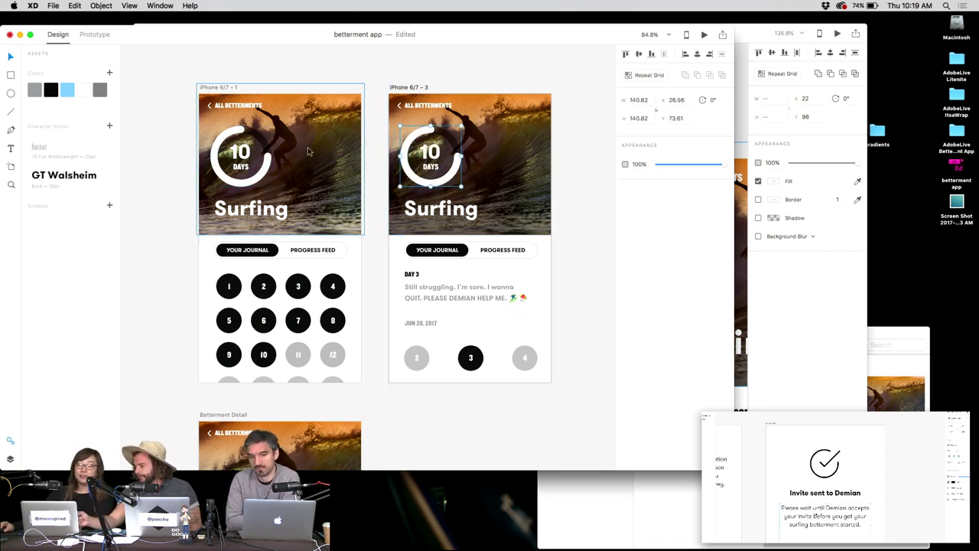
pyautogui.click(382, 86)
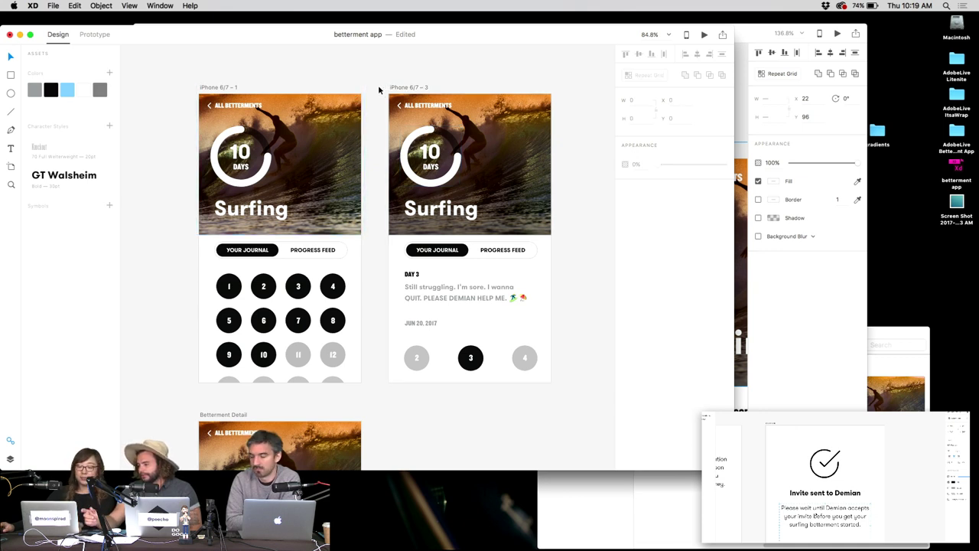
pyautogui.press('super+s')
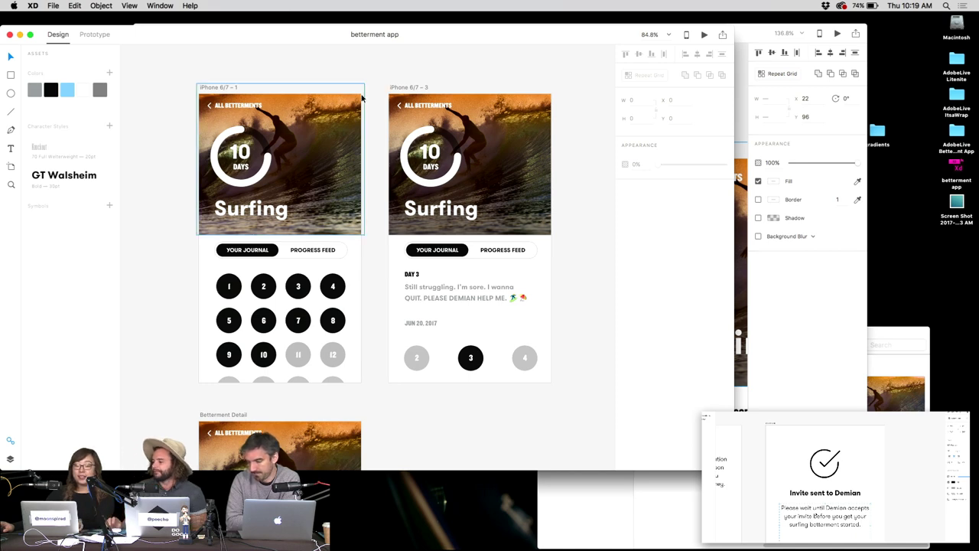
pyautogui.scroll(10, 379, 89)
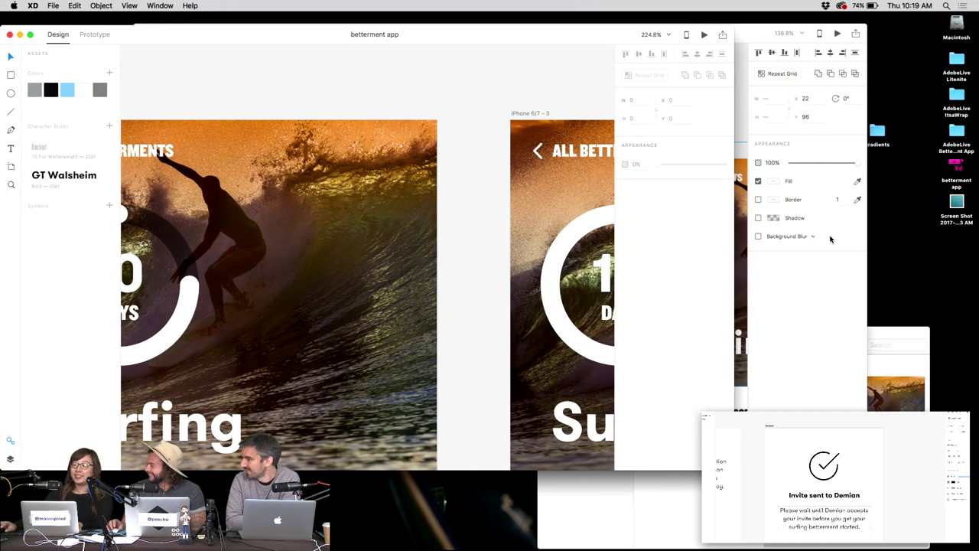
# Open the Smashicons folder in Finder via a Spotlight search for 'smash'.
pyautogui.click(936, 81)
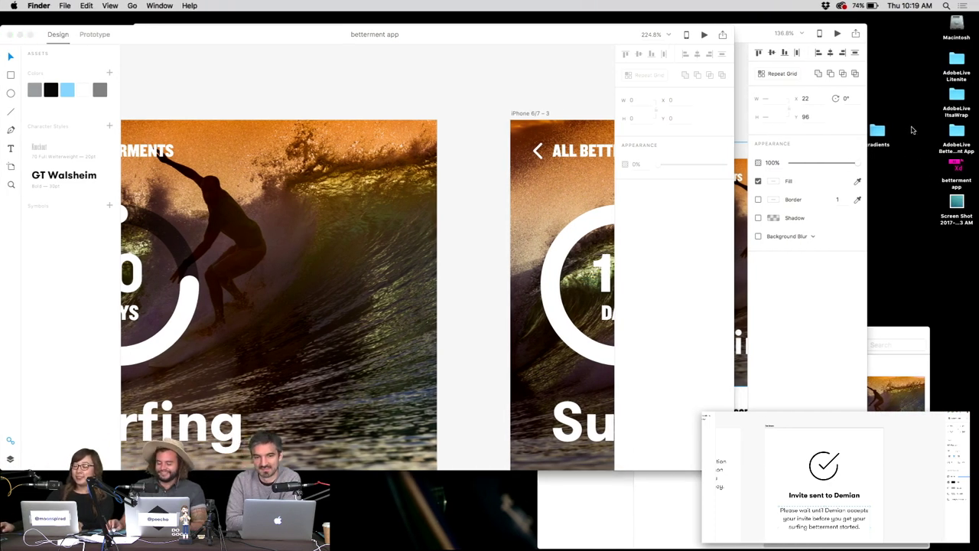
pyautogui.press('super+space')
pyautogui.write('smash')
pyautogui.press('Return')
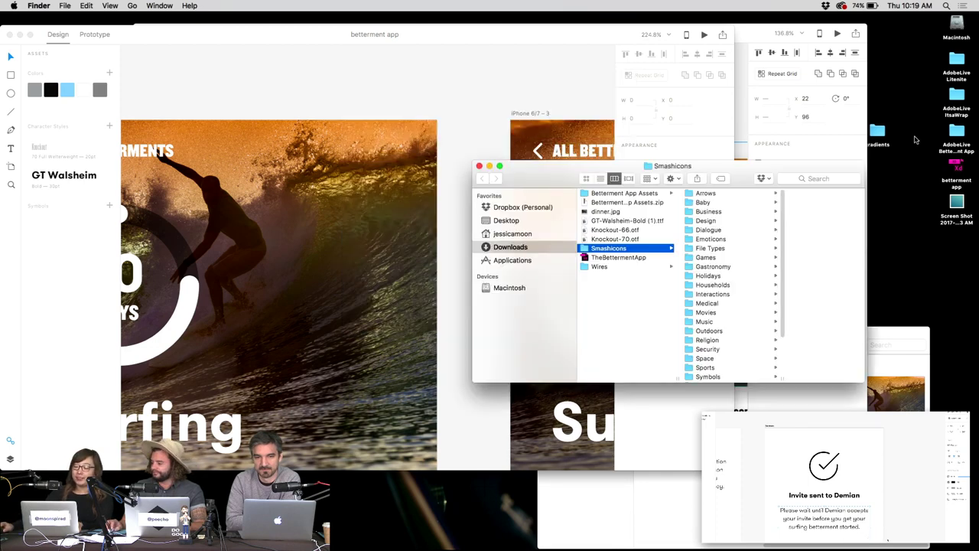
# Scroll to Smashicons' Symbols folder, open it, and return to the XD design.
pyautogui.scroll(-3, 754, 301)
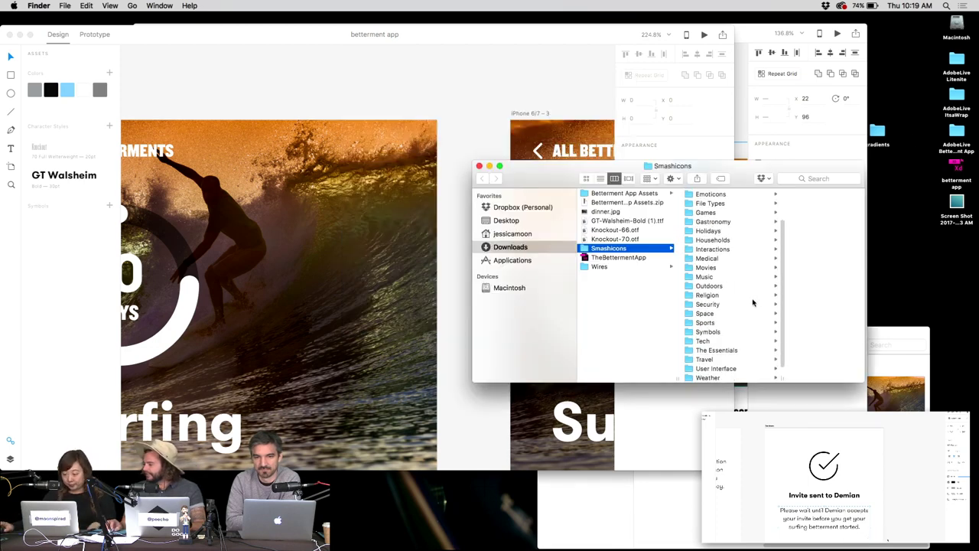
pyautogui.scroll(-1, 752, 303)
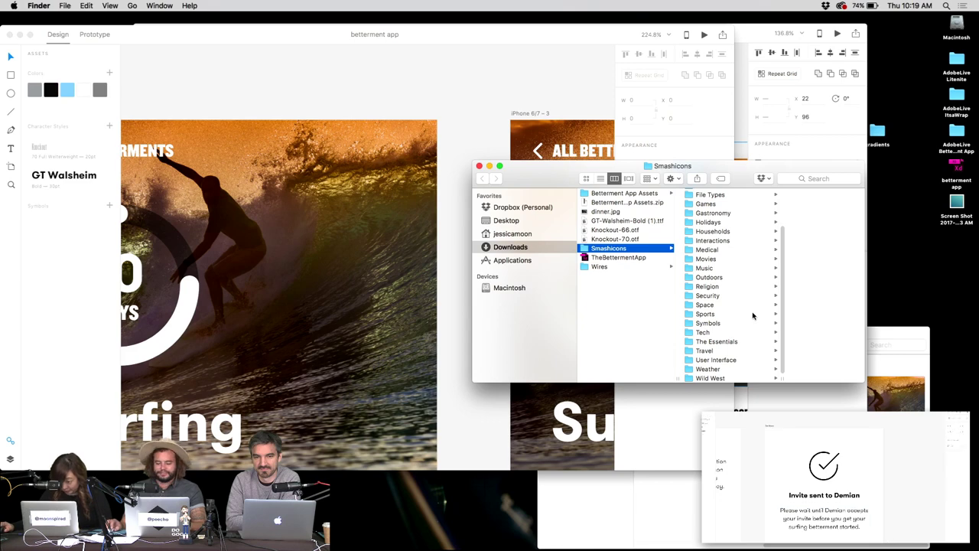
pyautogui.scroll(3, 753, 313)
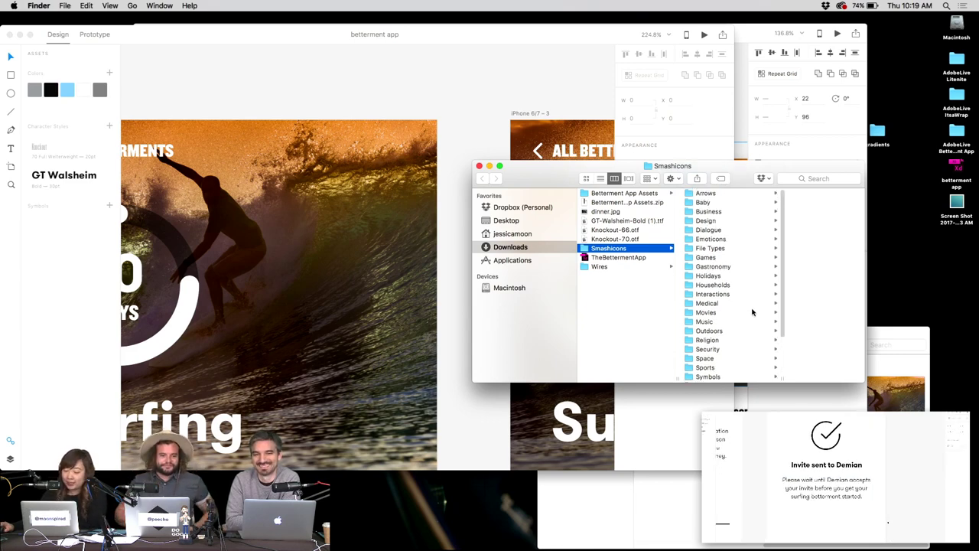
pyautogui.scroll(-2, 735, 294)
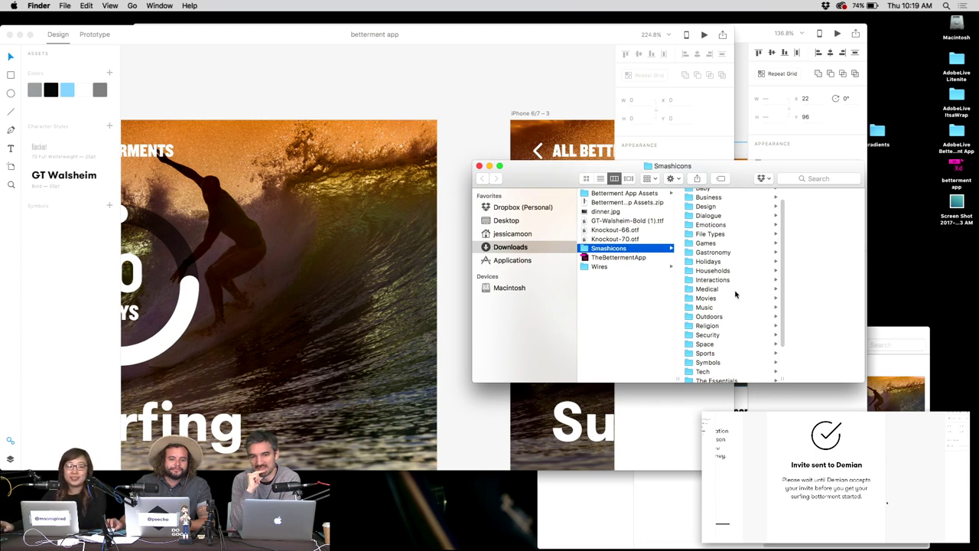
pyautogui.scroll(-1, 737, 286)
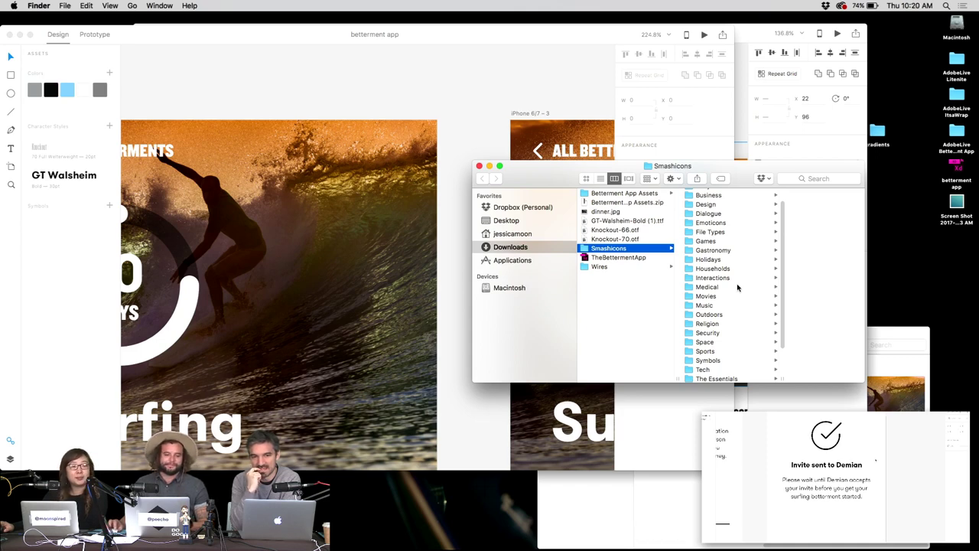
pyautogui.scroll(-1, 740, 253)
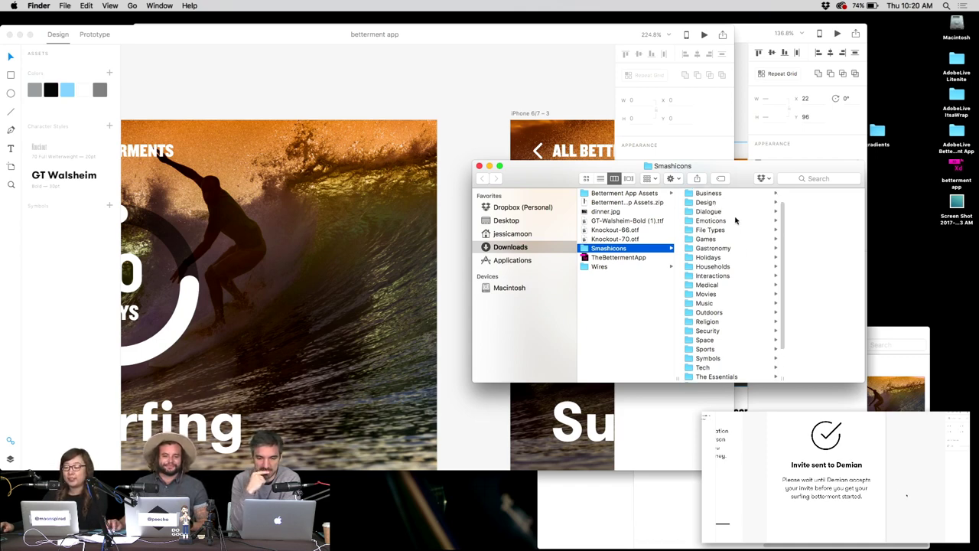
pyautogui.scroll(-3, 733, 253)
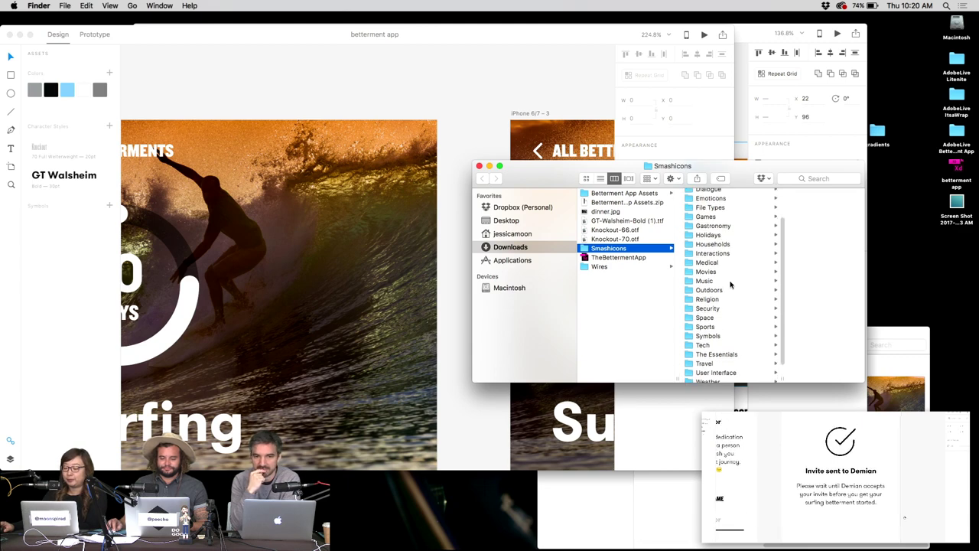
pyautogui.scroll(-2, 729, 285)
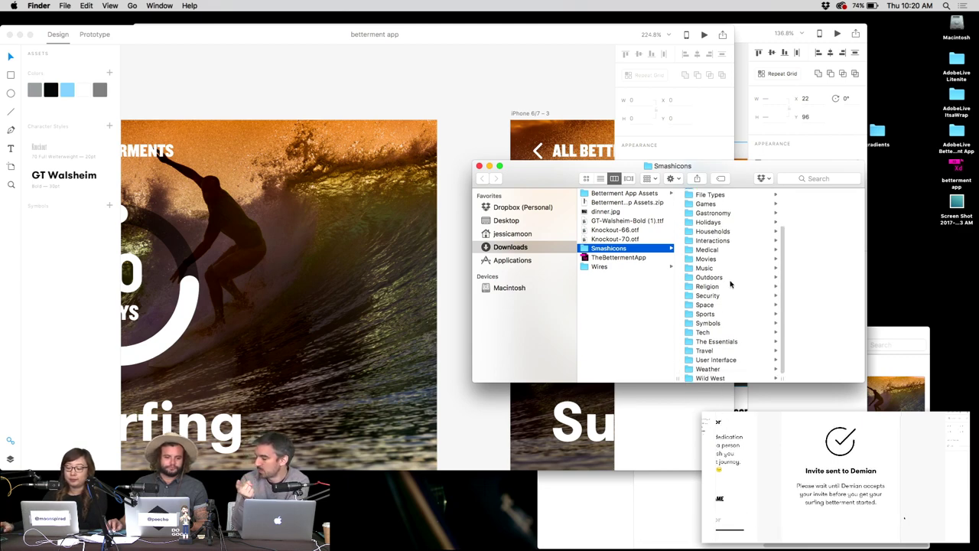
pyautogui.click(727, 323)
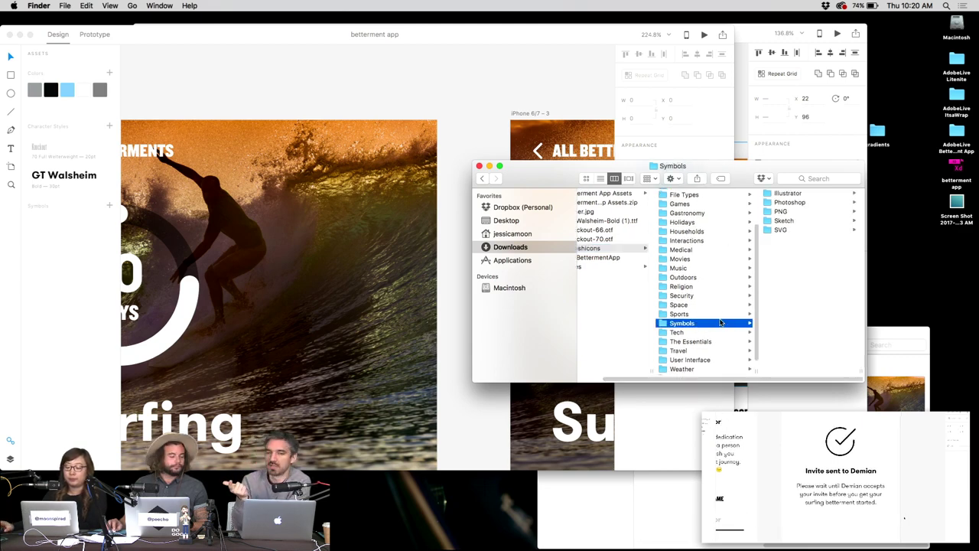
pyautogui.scroll(-1, 696, 288)
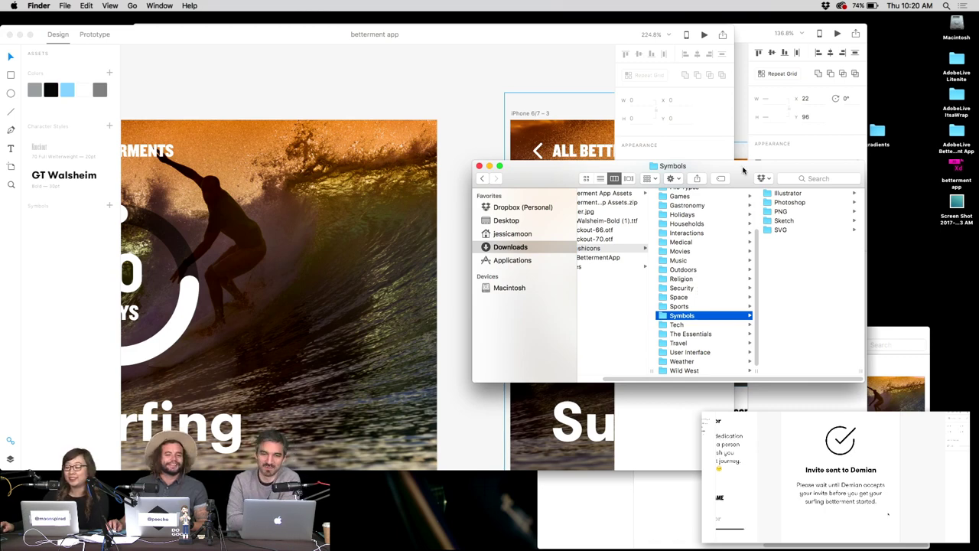
pyautogui.click(462, 93)
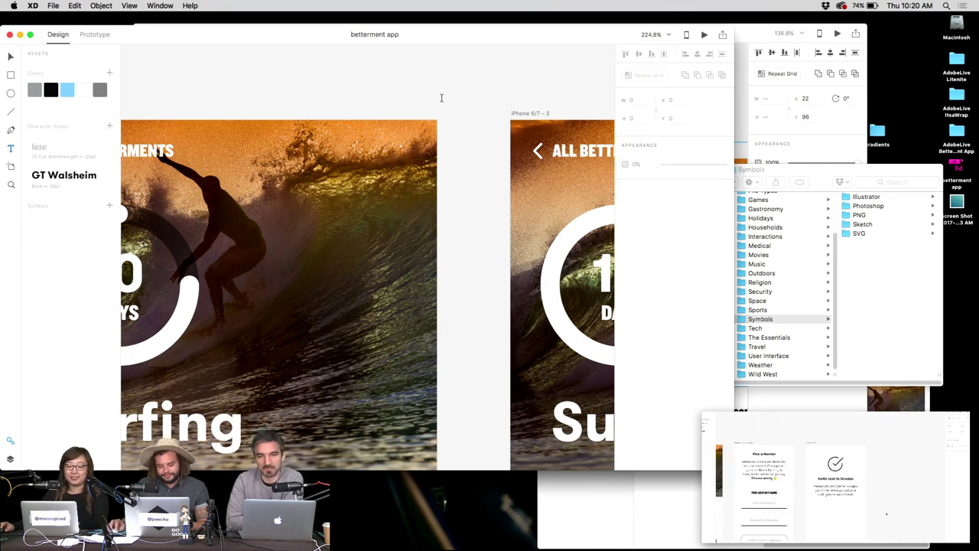
# Draw a tiny circle on the first header and fill it magenta #FF00A7.
pyautogui.moveTo(396, 134); pyautogui.dragTo(406, 143)
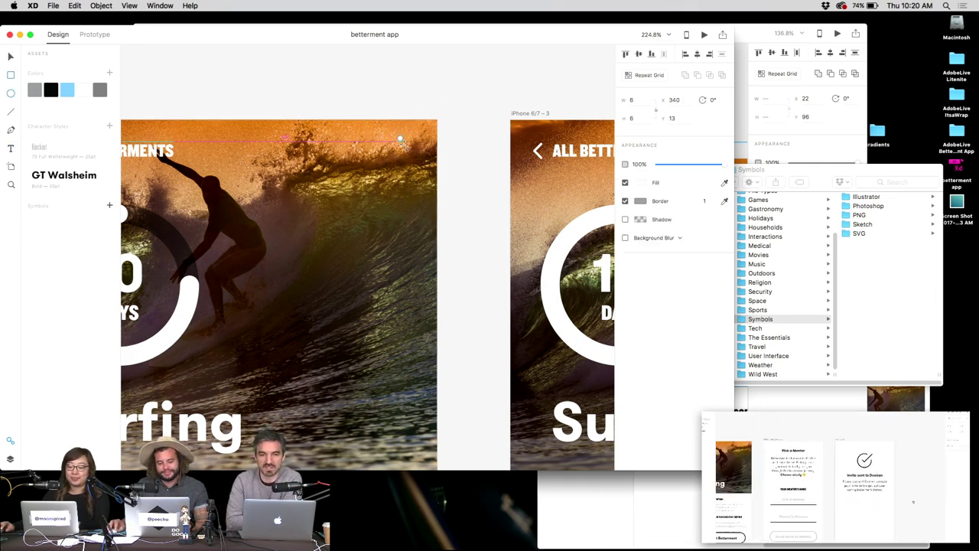
pyautogui.click(643, 184)
pyautogui.moveTo(553, 122); pyautogui.dragTo(583, 117)
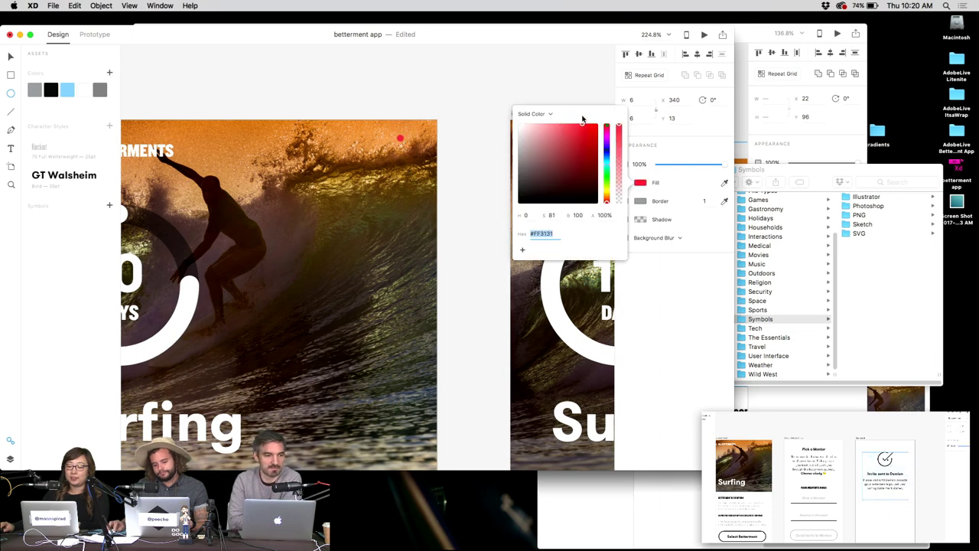
pyautogui.click(516, 81)
pyautogui.click(399, 140)
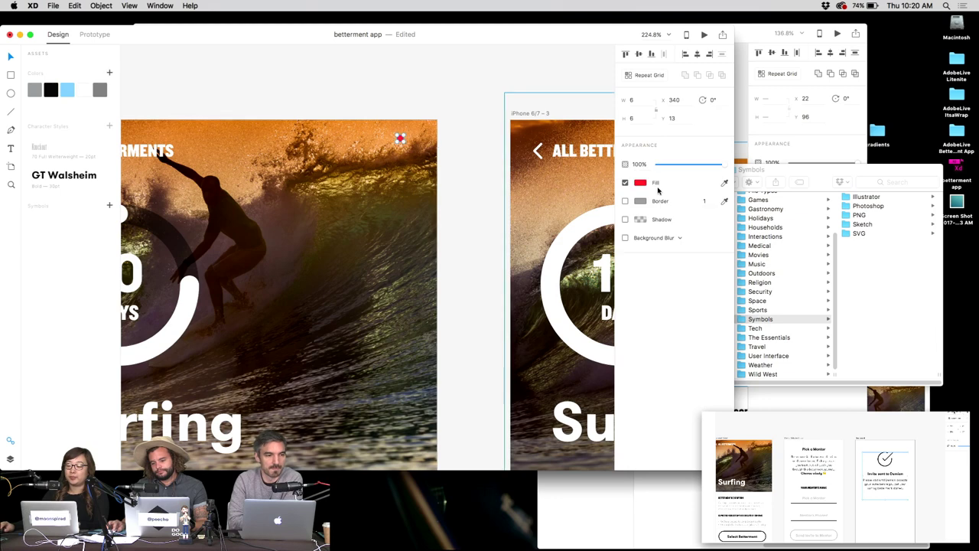
pyautogui.click(640, 182)
pyautogui.click(562, 126)
pyautogui.moveTo(612, 174); pyautogui.dragTo(599, 118)
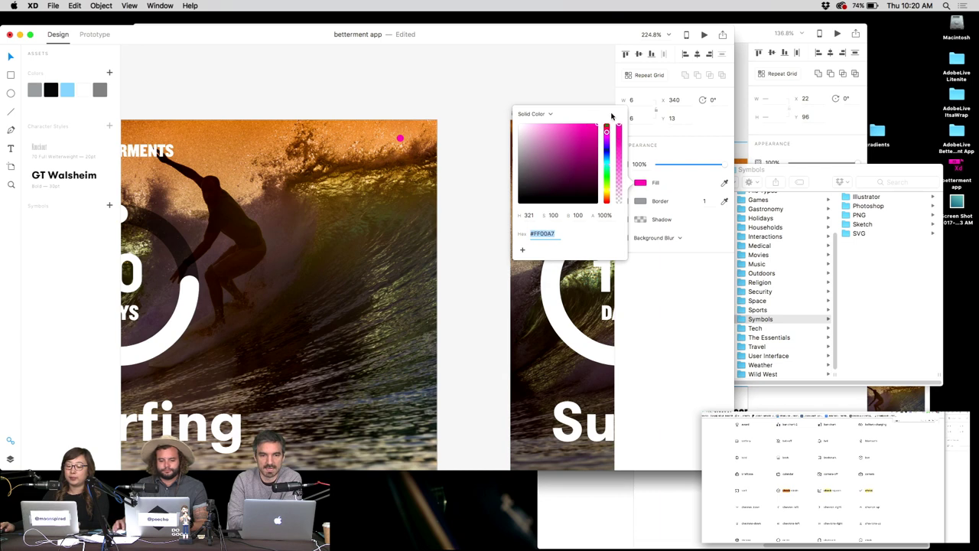
pyautogui.click(535, 89)
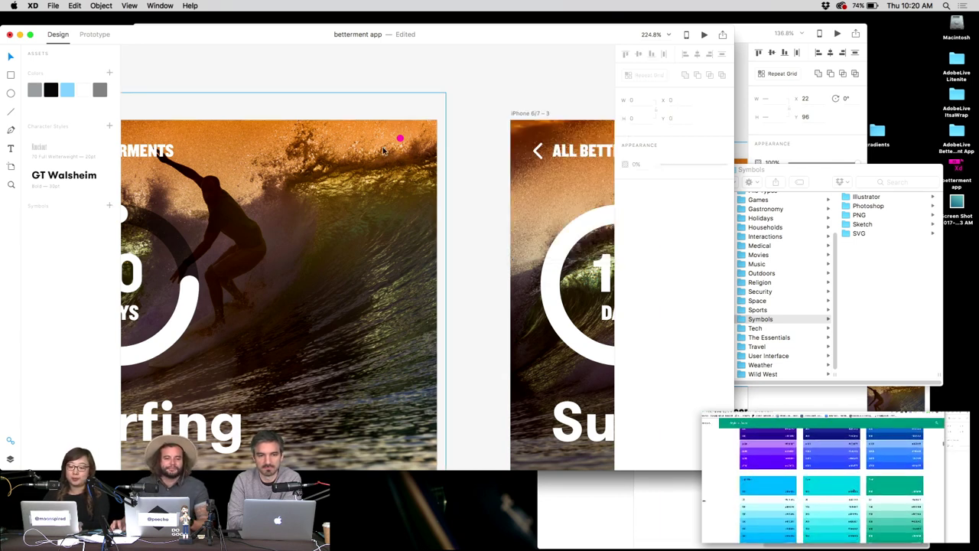
# Switch to the Chrome workspace, close an empty new tab, and return to XD.
pyautogui.press('super+Tab')
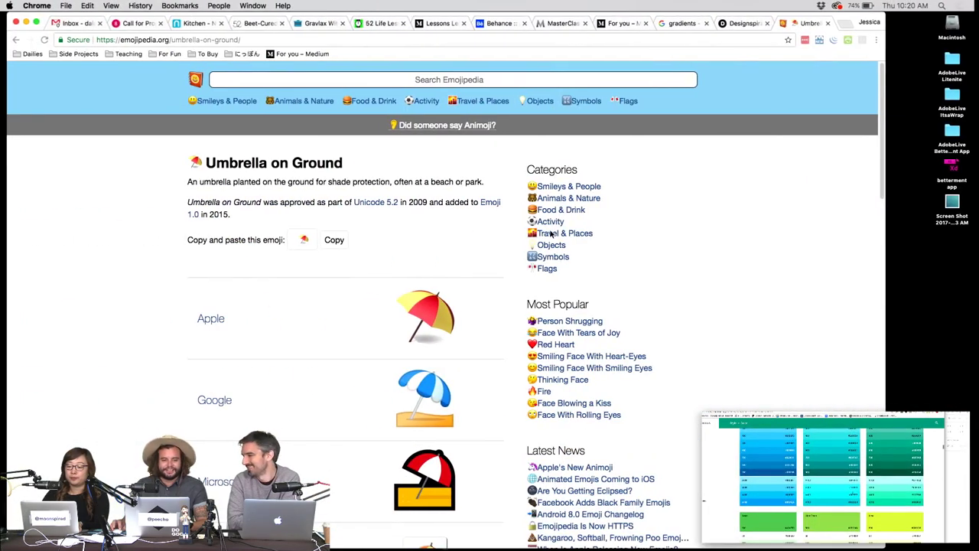
pyautogui.press('super+t')
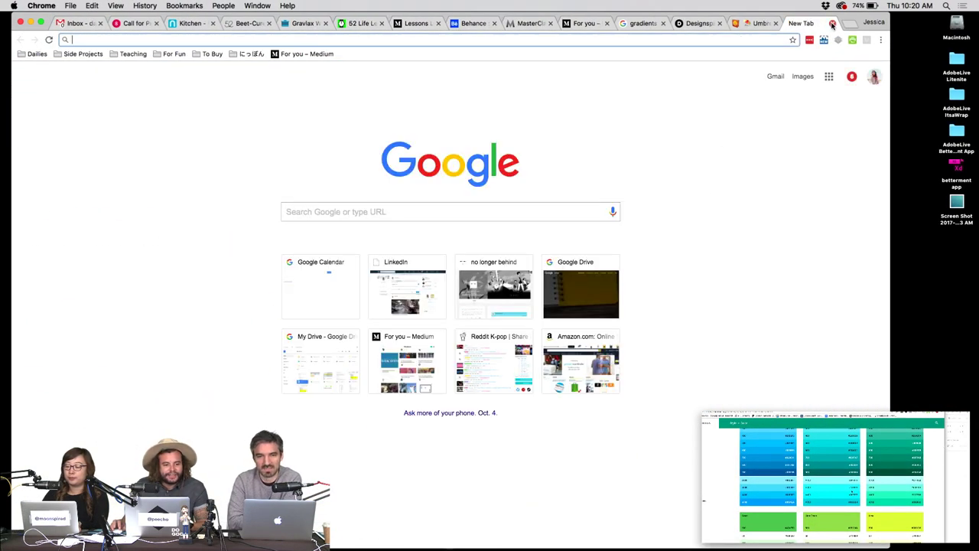
pyautogui.click(832, 23)
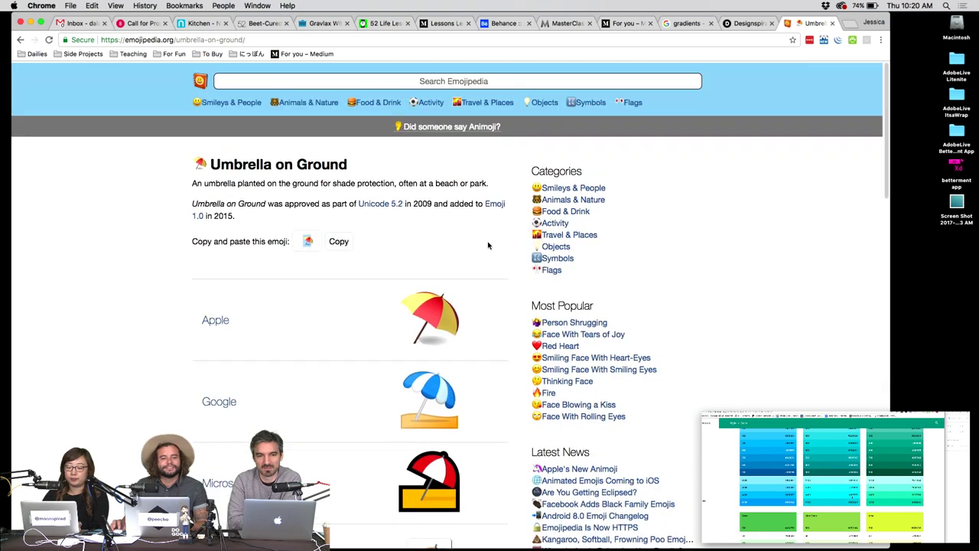
pyautogui.press('super+Tab')
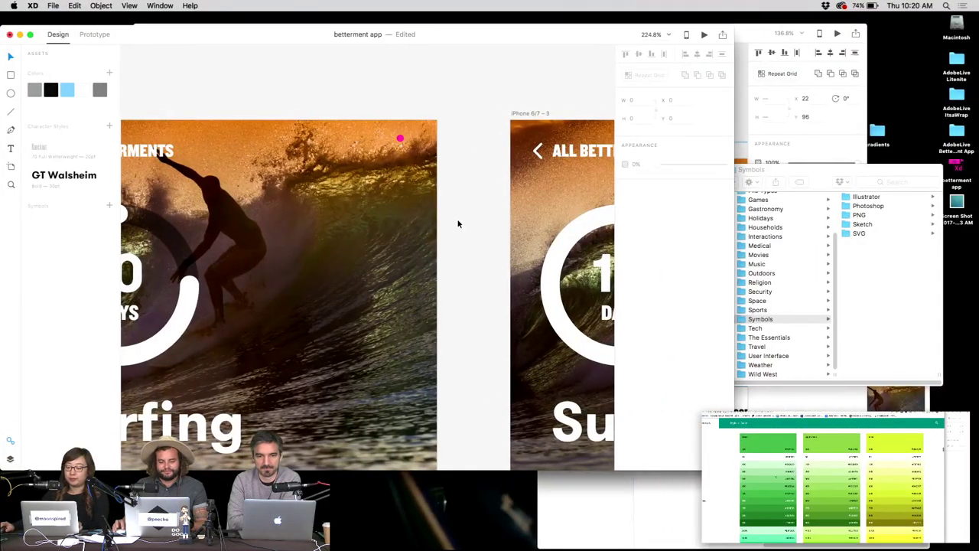
pyautogui.scroll(-3, 457, 221)
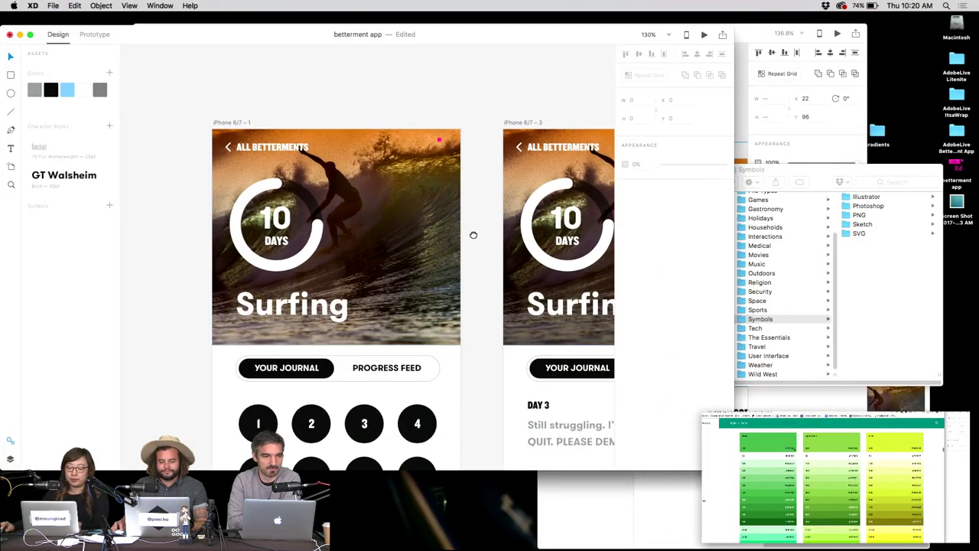
pyautogui.hscroll(5, 469, 234)
pyautogui.click(281, 166)
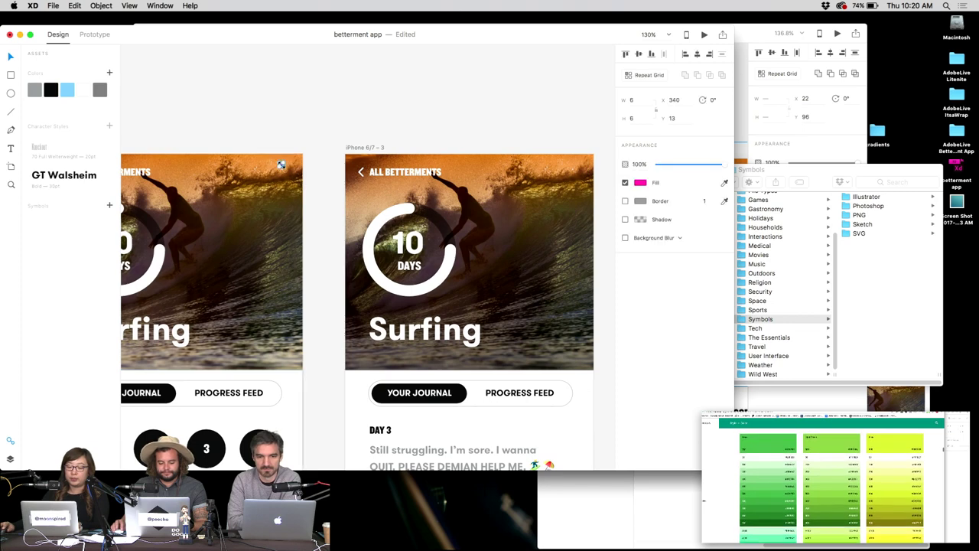
pyautogui.scroll(3, 281, 166)
pyautogui.scroll(3, 281, 166)
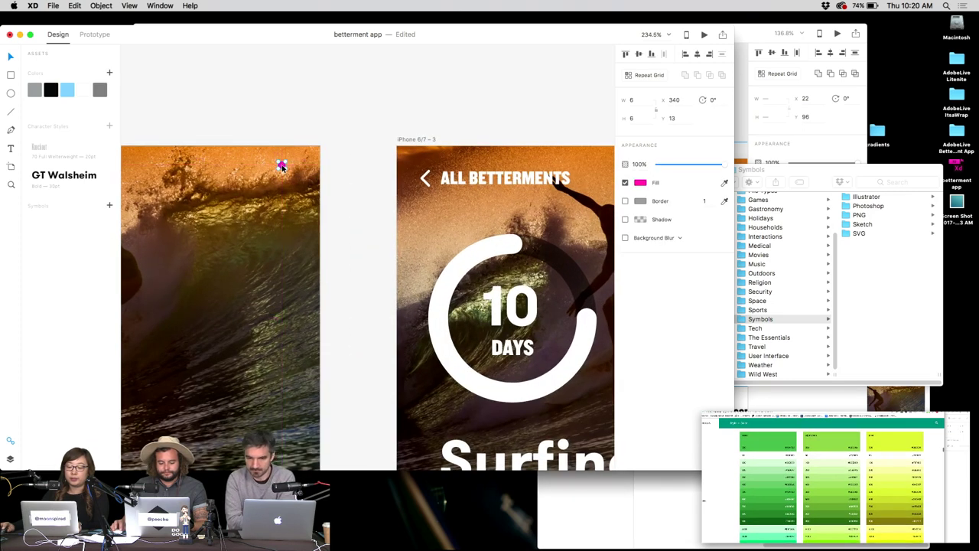
pyautogui.moveTo(281, 166); pyautogui.dragTo(558, 169)
pyautogui.hscroll(3, 551, 192)
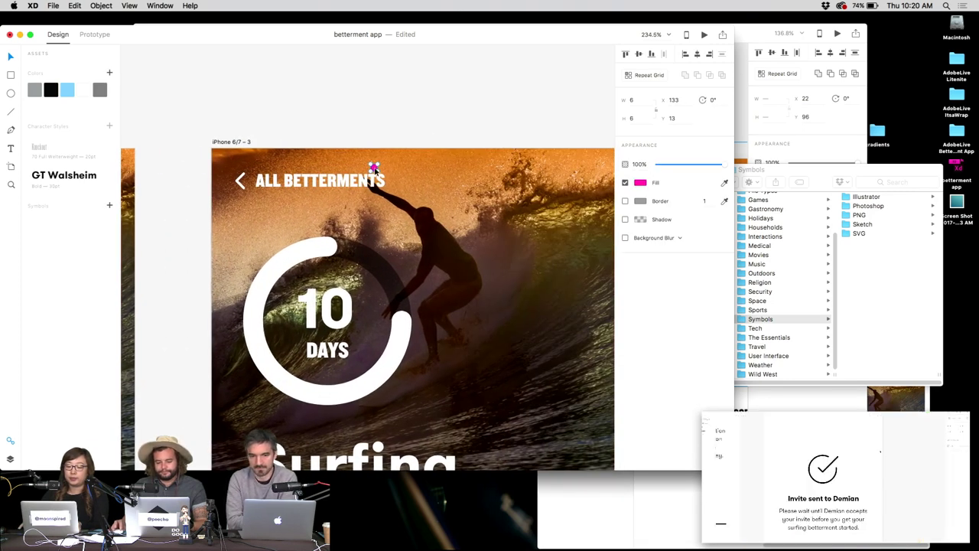
pyautogui.press('Escape')
pyautogui.hotkey('ctrl', 'z')
pyautogui.hscroll(-3, 543, 212)
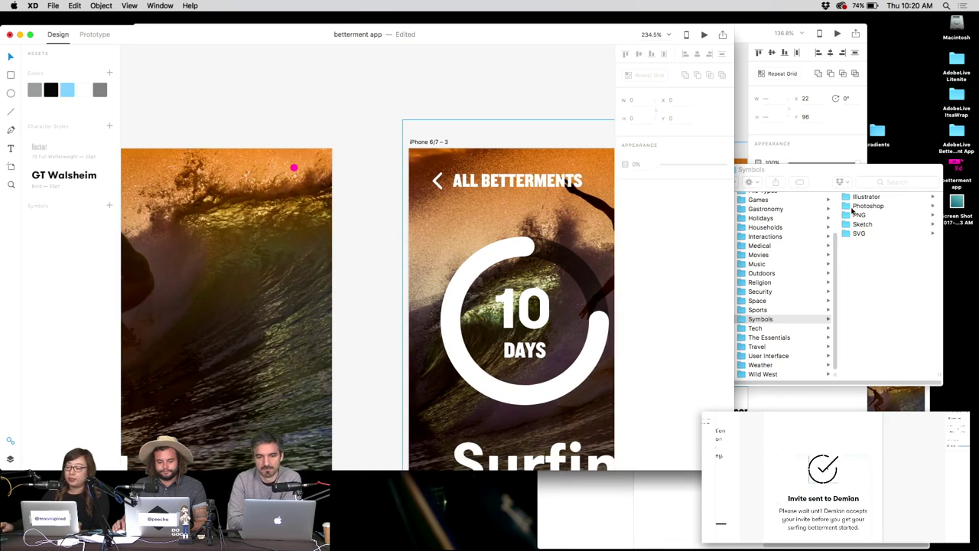
pyautogui.click(841, 169)
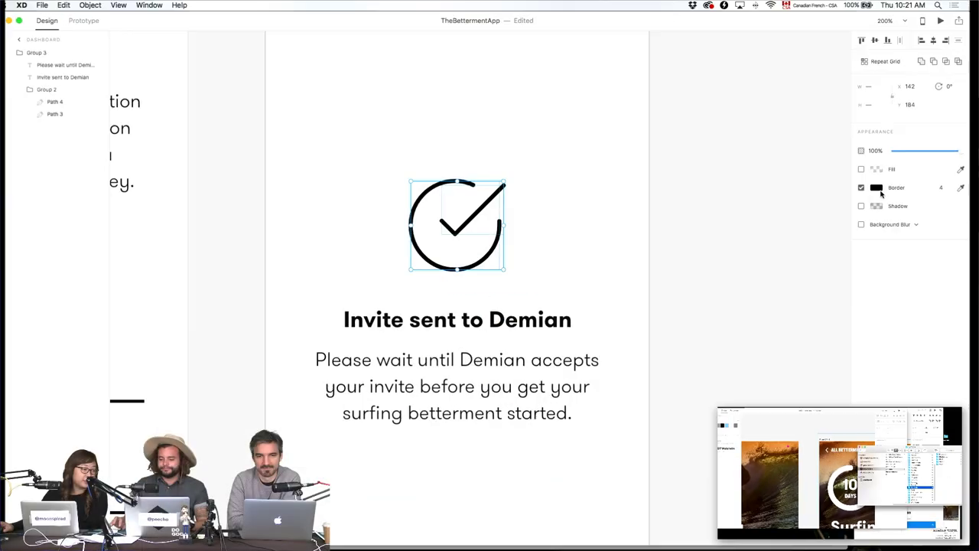
# Set the checkmark's border colour to green #00E676.
pyautogui.click(876, 188)
pyautogui.click(780, 231)
pyautogui.write('00E676')
pyautogui.press('Return')
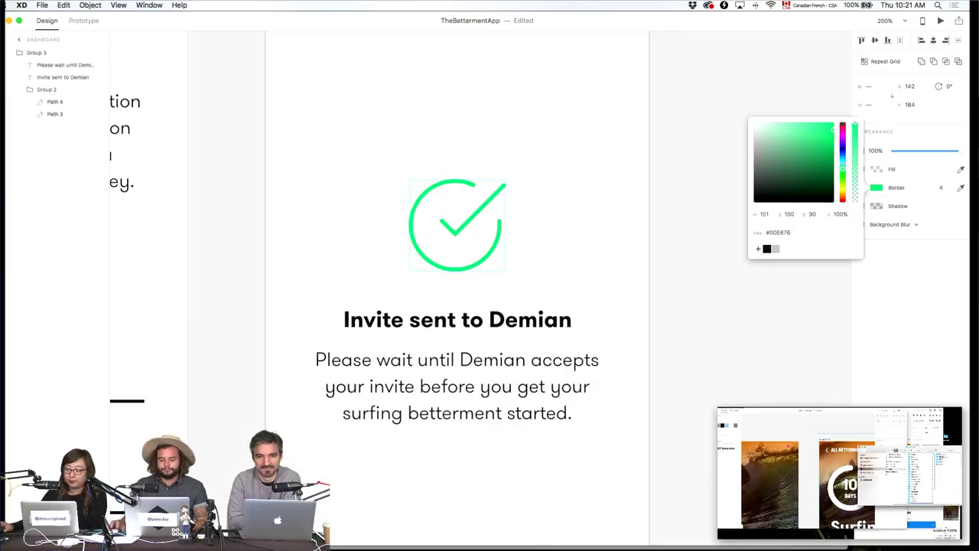
pyautogui.click(706, 387)
# Shorten the invite explanation paragraph's text box height.
pyautogui.scroll(-5, 841, 386)
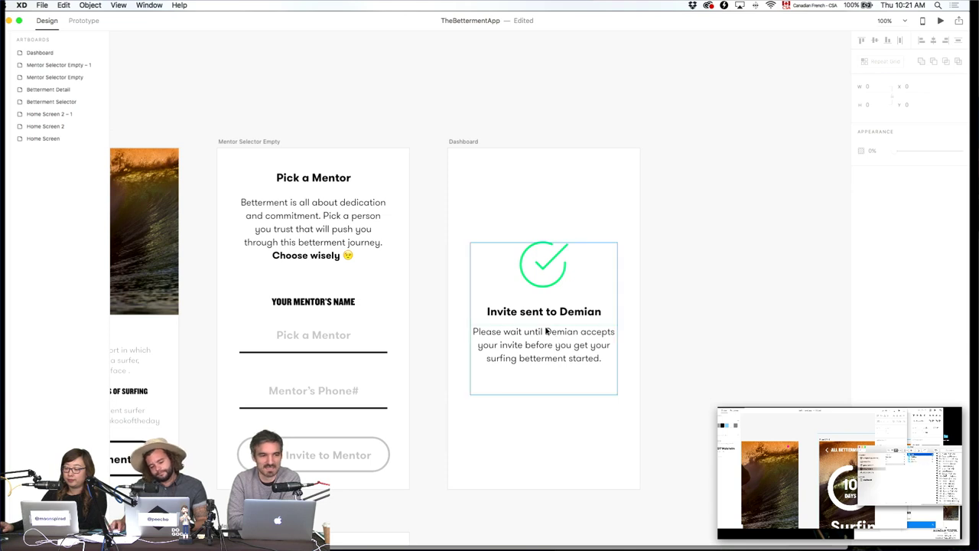
pyautogui.doubleClick(538, 328)
pyautogui.moveTo(543, 394); pyautogui.dragTo(546, 368)
pyautogui.press('Escape')
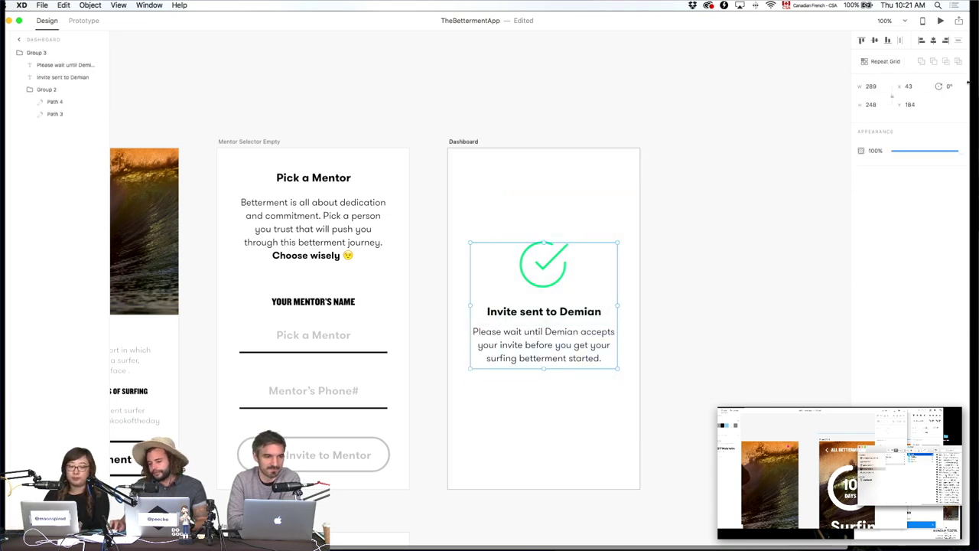
pyautogui.click(724, 226)
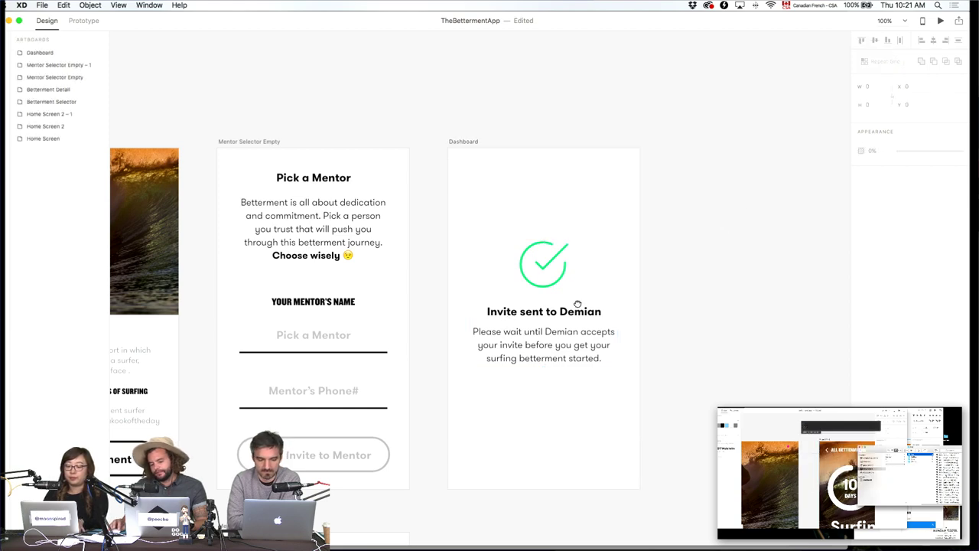
# Begin renaming the Dashboard artboard, briefly checking the browser's colour and Feather icons pages.
pyautogui.hscroll(-5, 577, 304)
pyautogui.hscroll(5, 459, 260)
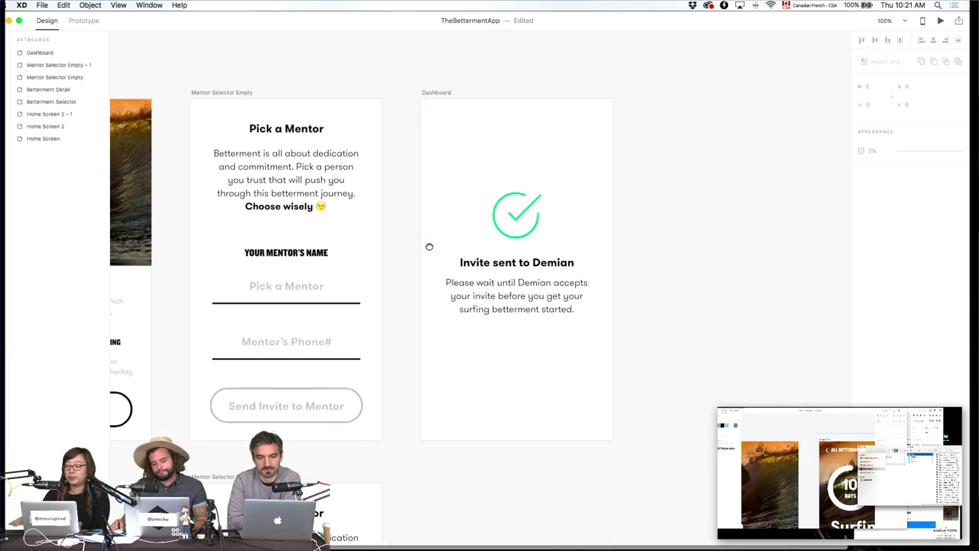
pyautogui.click(432, 94)
pyautogui.doubleClick(40, 52)
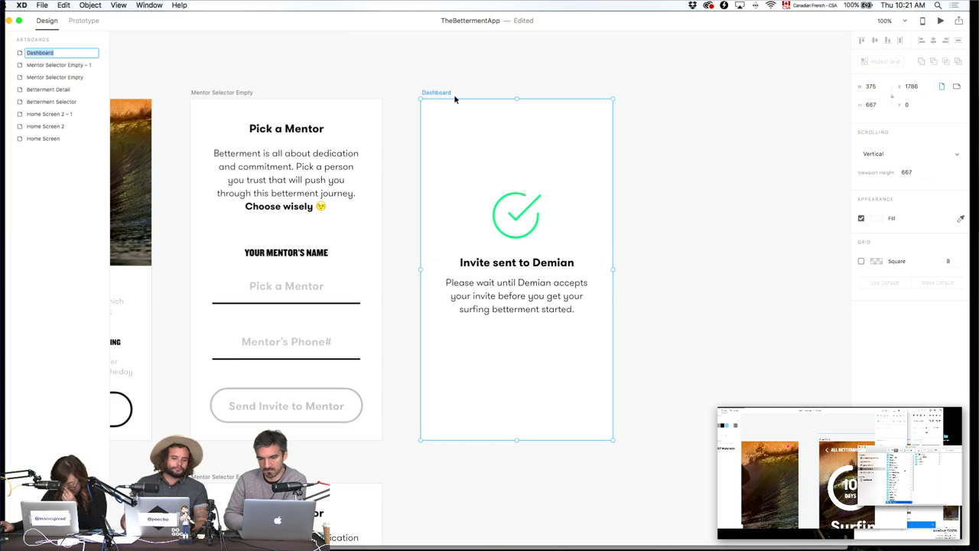
pyautogui.write('The')
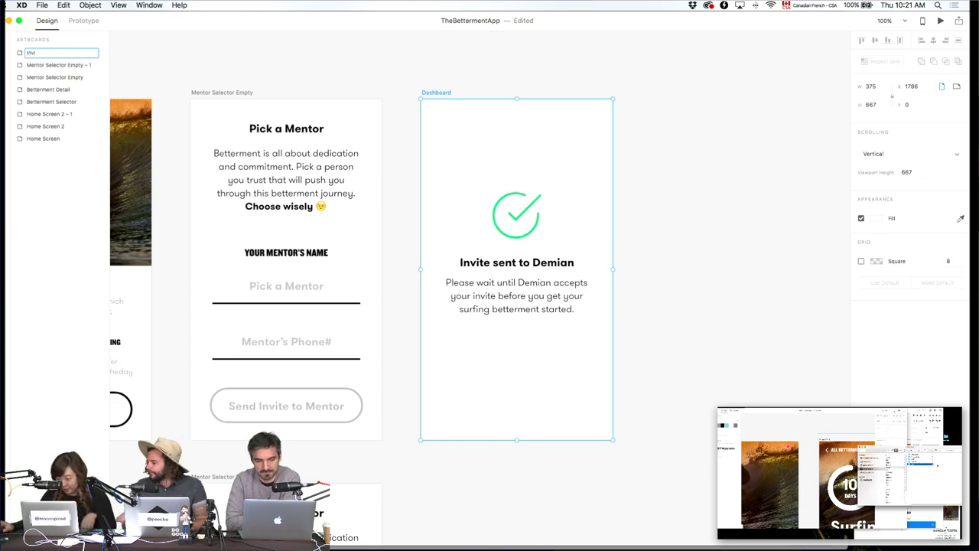
pyautogui.click(389, 536)
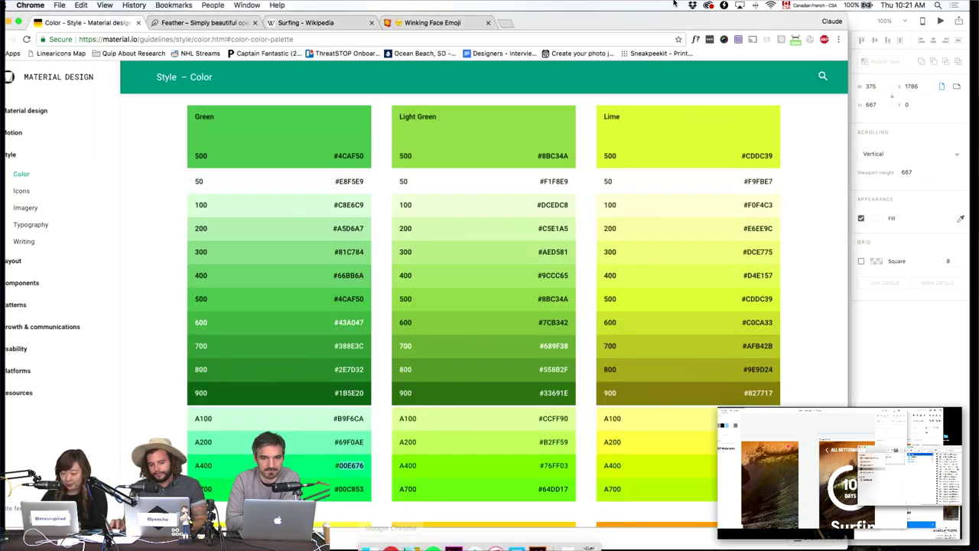
pyautogui.click(229, 23)
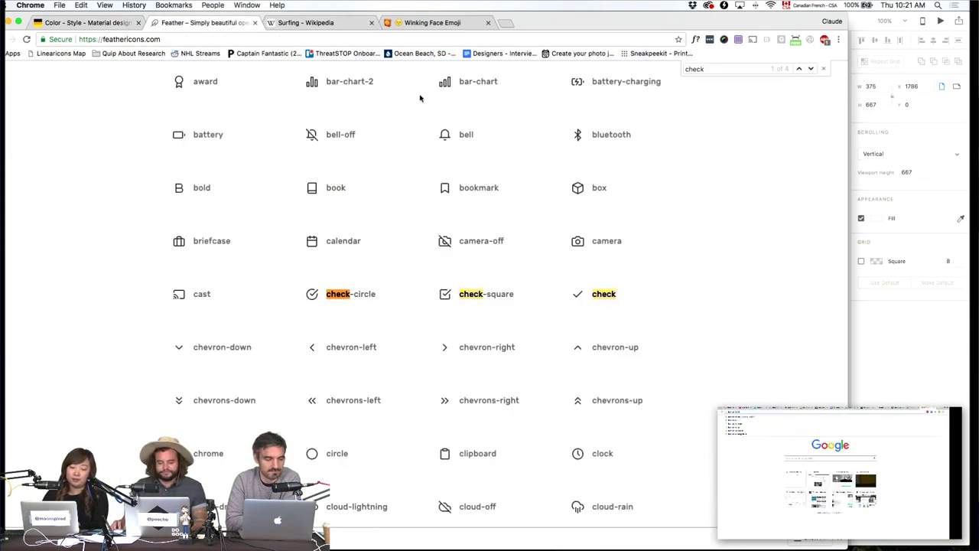
pyautogui.press('super+Tab')
pyautogui.click(638, 373)
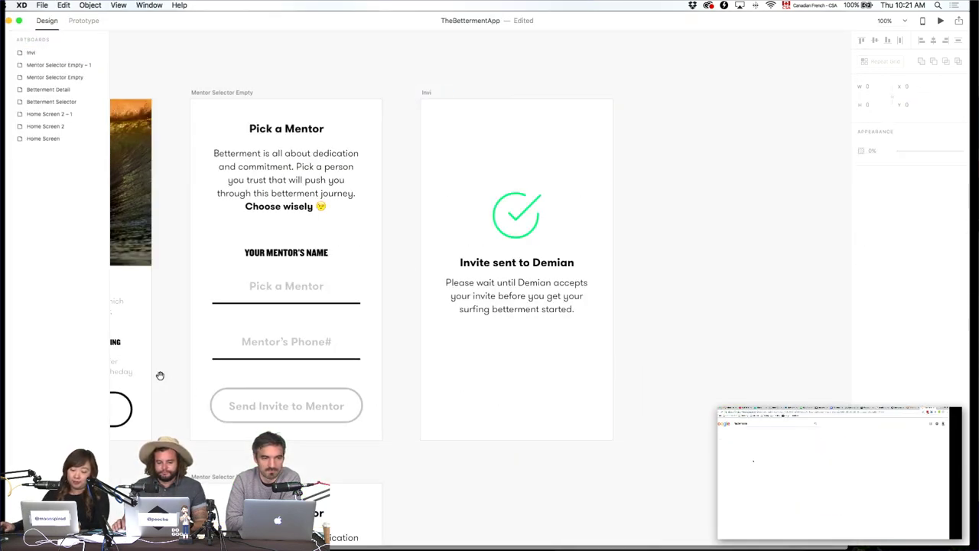
# Rename the confirmation artboard to 'Invite Sent'.
pyautogui.click(425, 93)
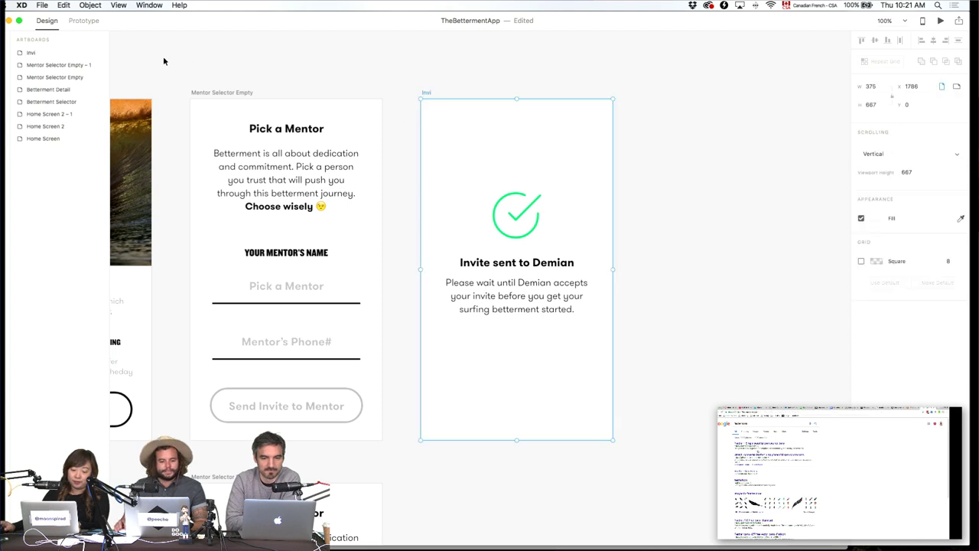
pyautogui.doubleClick(31, 53)
pyautogui.write('Invite Sent')
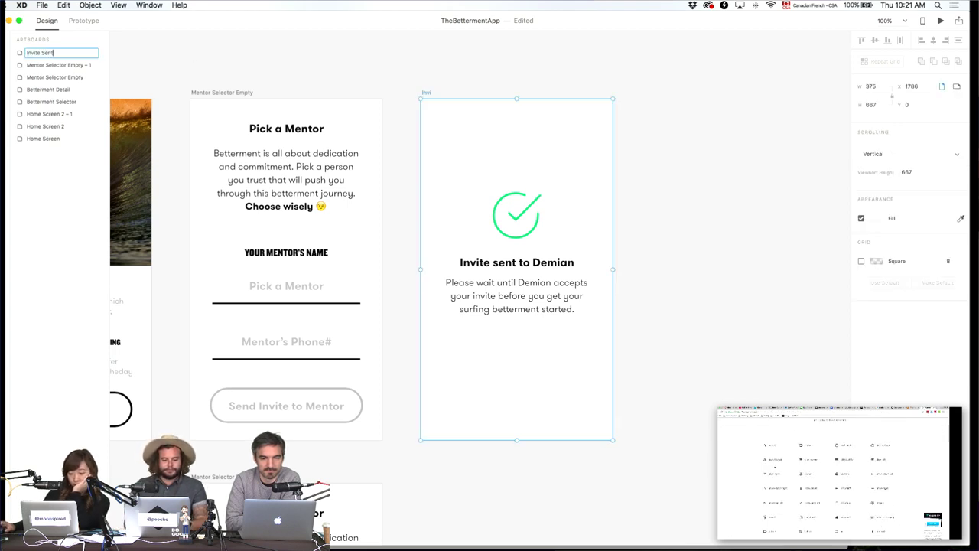
pyautogui.press('Return')
pyautogui.click(543, 47)
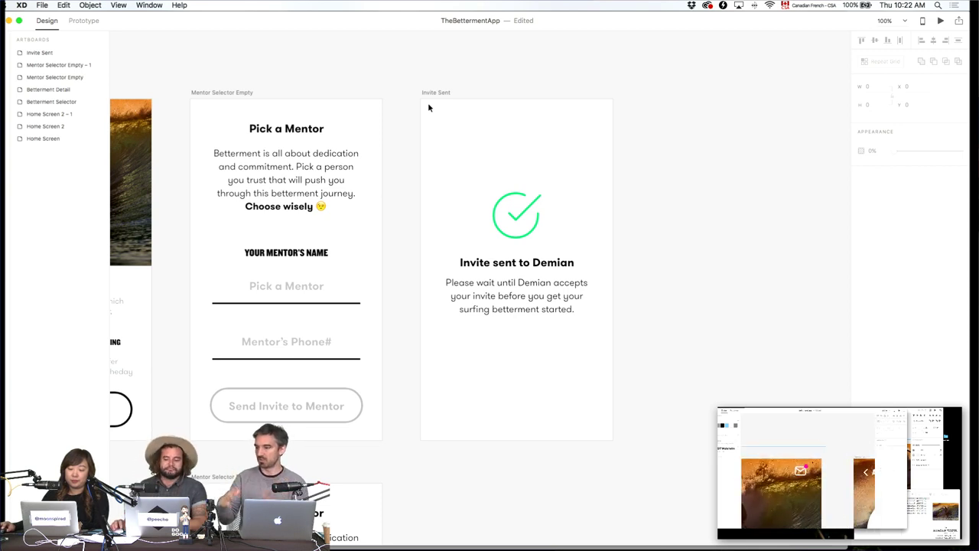
pyautogui.scroll(-2, 597, 146)
pyautogui.hscroll(4, 597, 145)
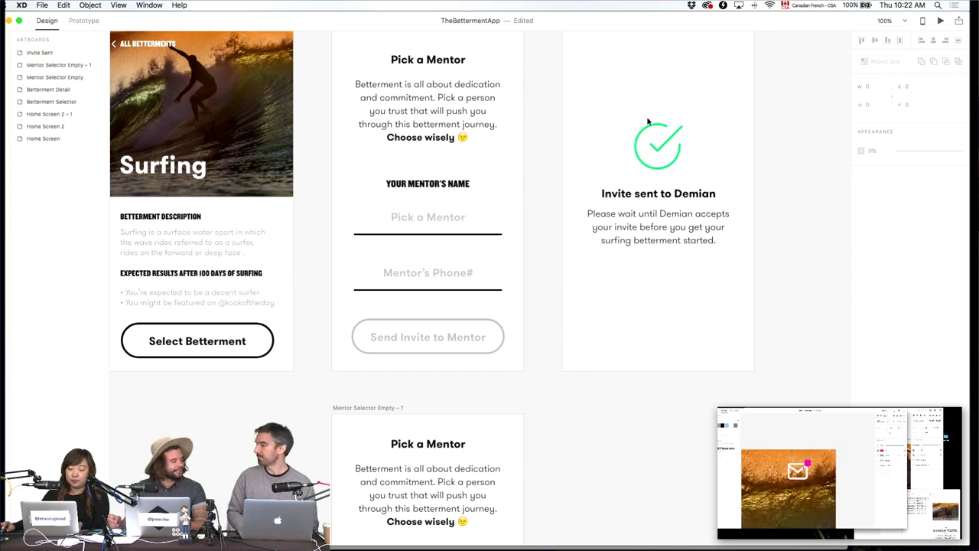
pyautogui.hscroll(-5, 612, 176)
pyautogui.scroll(2, 612, 176)
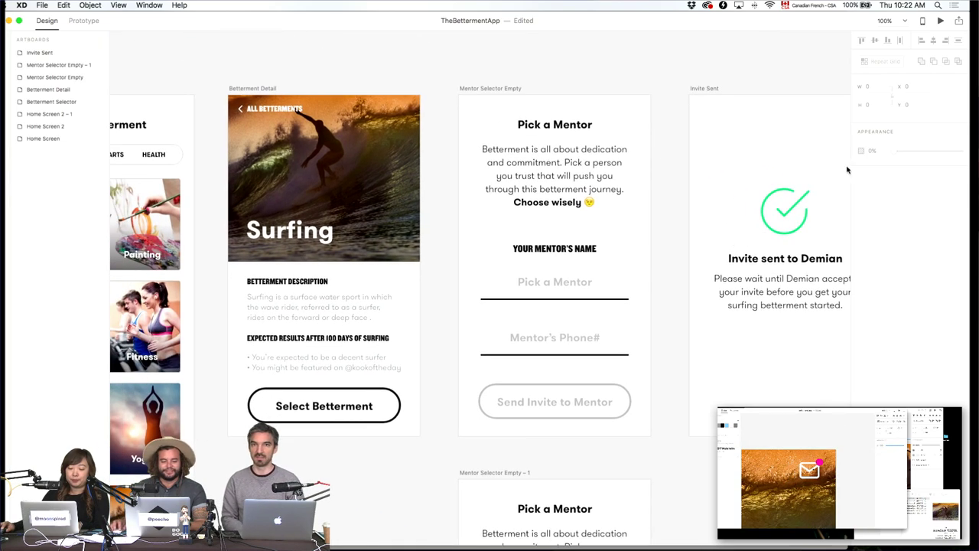
pyautogui.hscroll(-3, 817, 186)
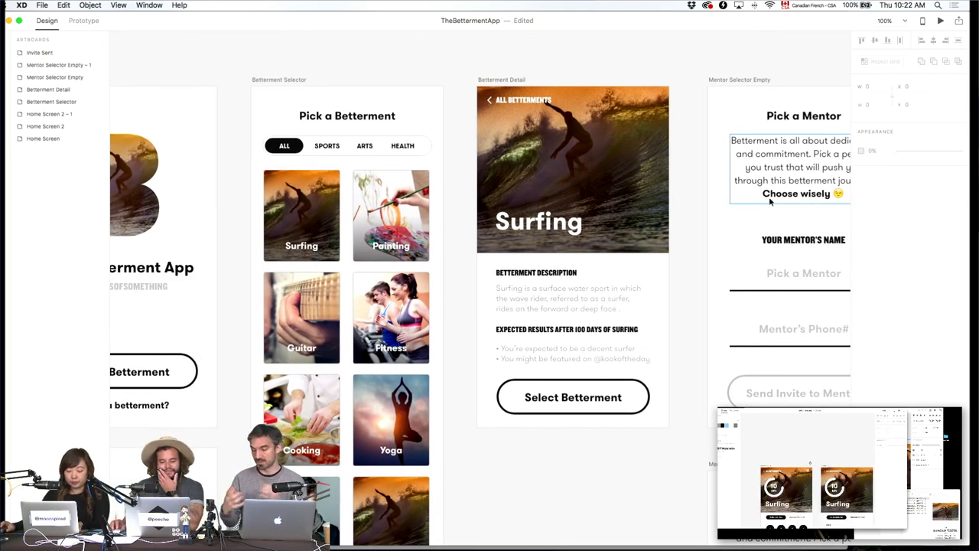
pyautogui.hscroll(4, 400, 186)
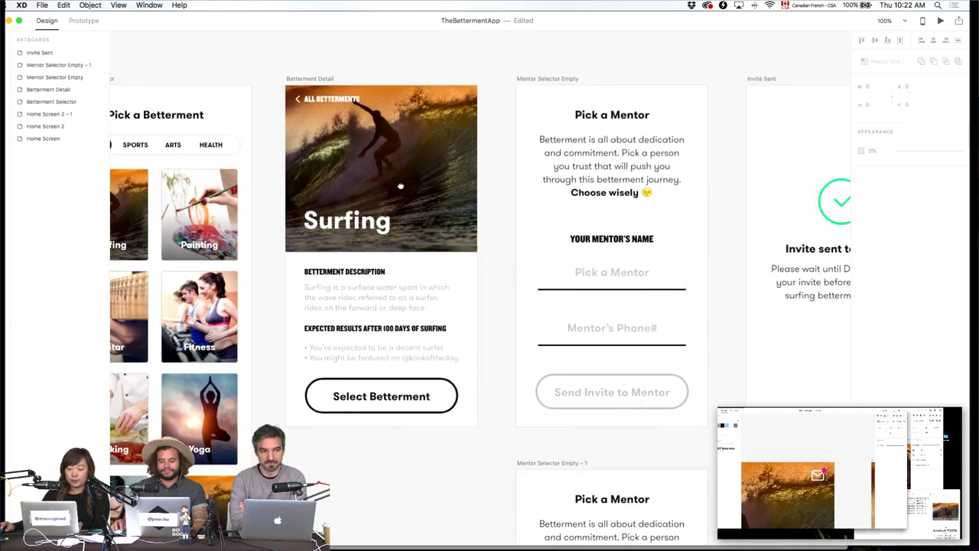
pyautogui.hscroll(4, 400, 186)
pyautogui.hscroll(-2, 566, 363)
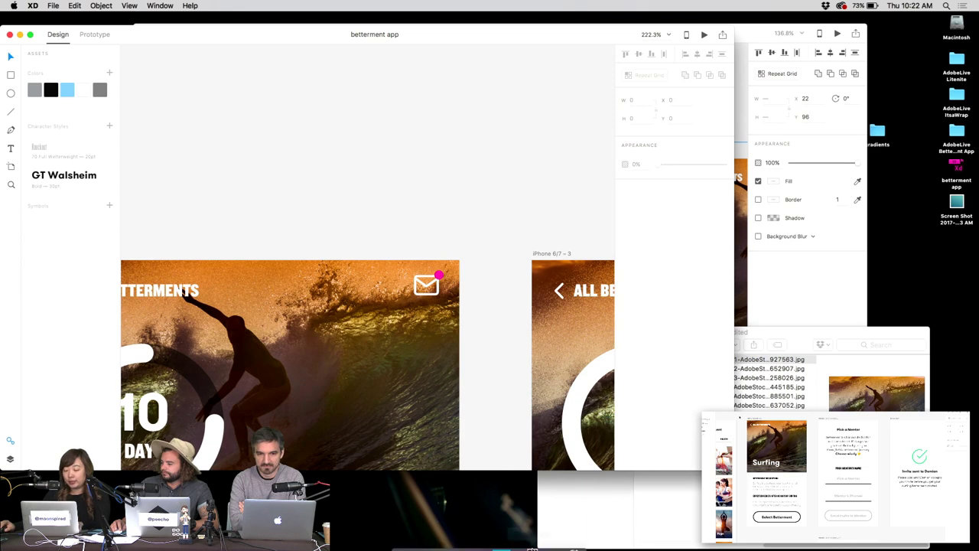
# Drag mail.svg from the Downloads stack onto the canvas above the first Surfing screen and select it.
pyautogui.click(535, 538)
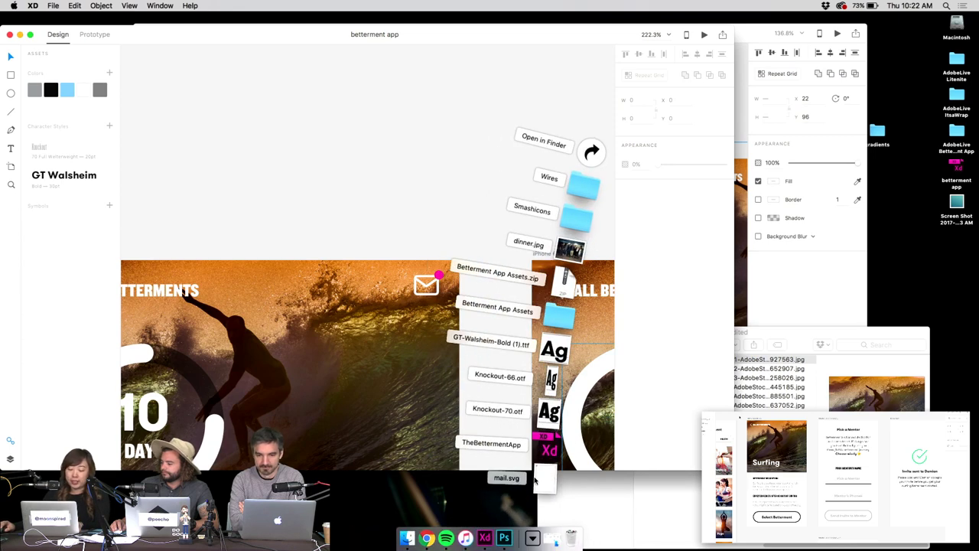
pyautogui.moveTo(545, 478); pyautogui.dragTo(349, 197)
pyautogui.moveTo(450, 114); pyautogui.dragTo(343, 194)
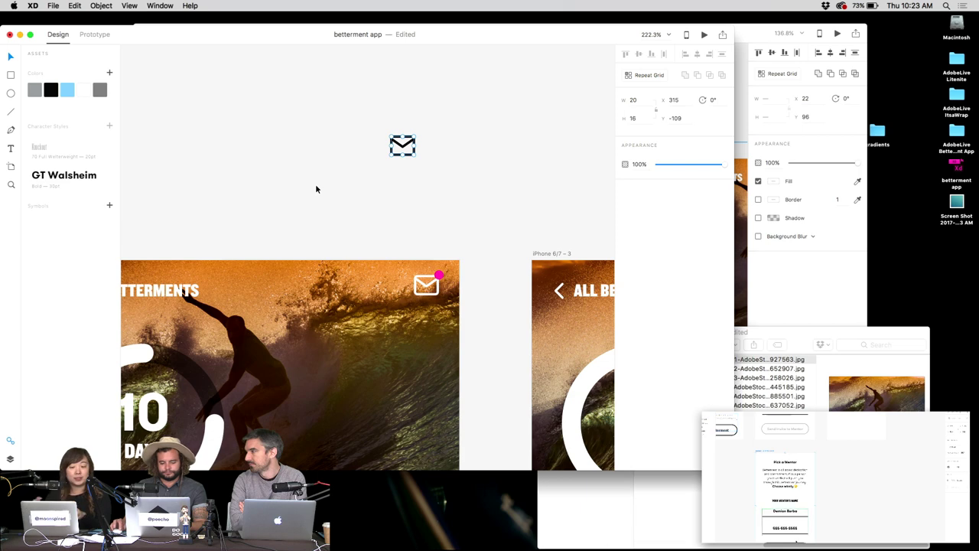
pyautogui.scroll(5, 315, 188)
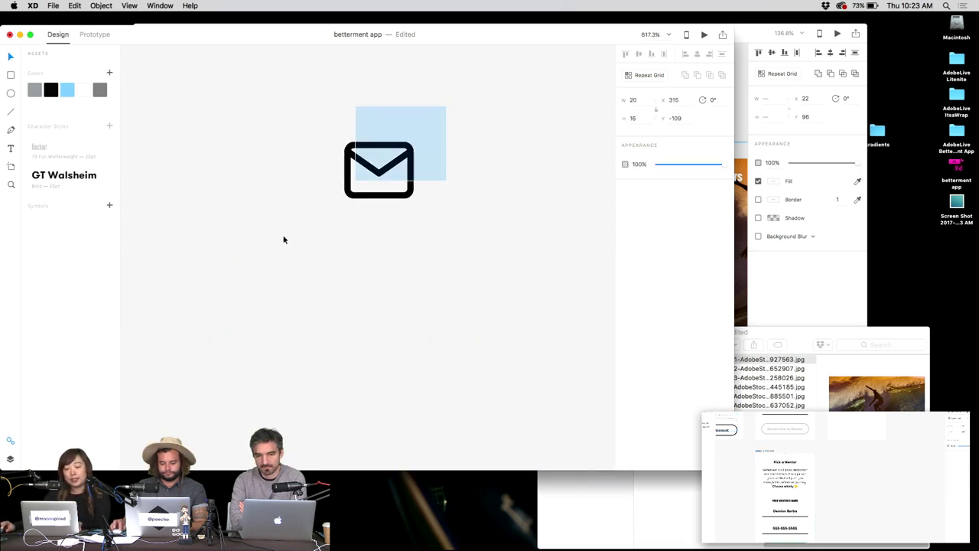
# Move the envelope icon down-left and try a near-white outline, then undo it.
pyautogui.scroll(1, 284, 207)
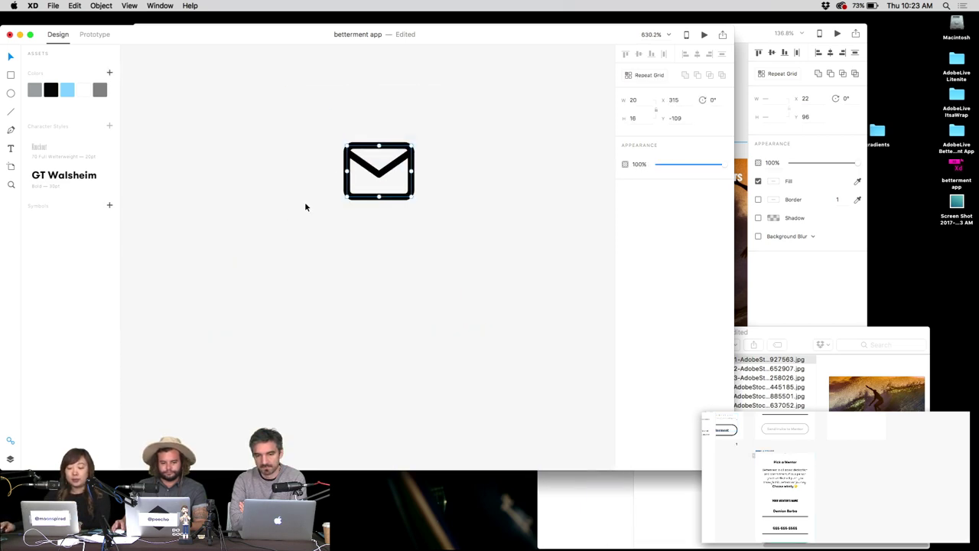
pyautogui.moveTo(390, 145); pyautogui.dragTo(364, 220)
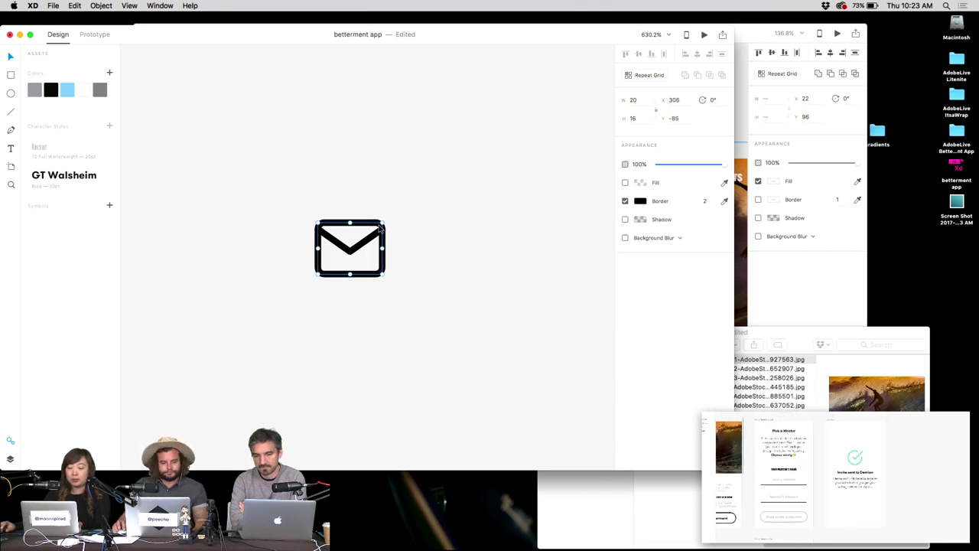
pyautogui.click(640, 202)
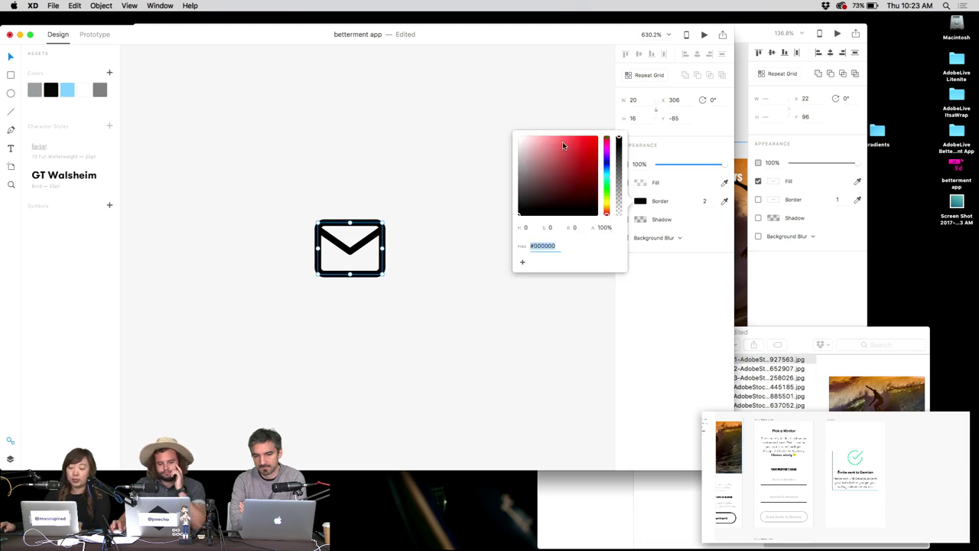
pyautogui.moveTo(564, 146); pyautogui.dragTo(517, 140)
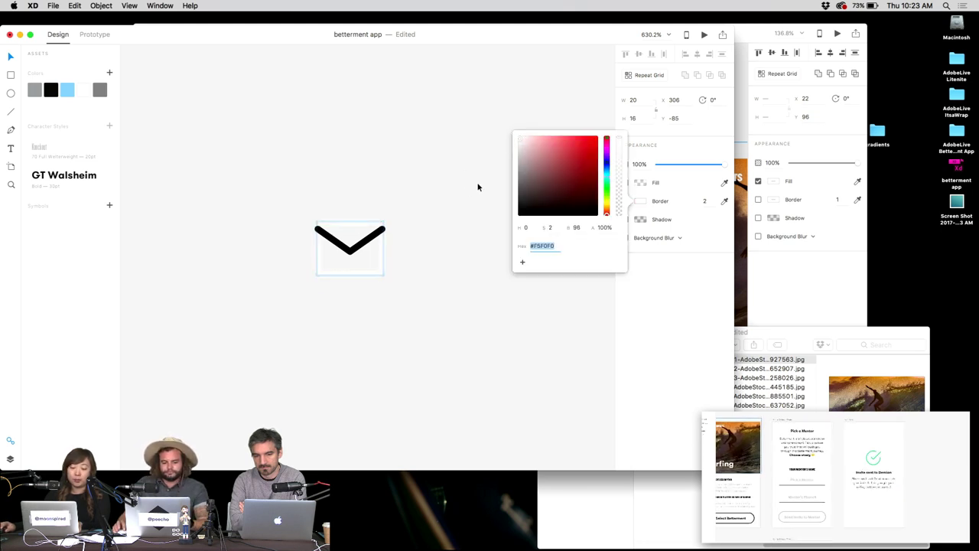
pyautogui.click(416, 206)
pyautogui.press('super+z')
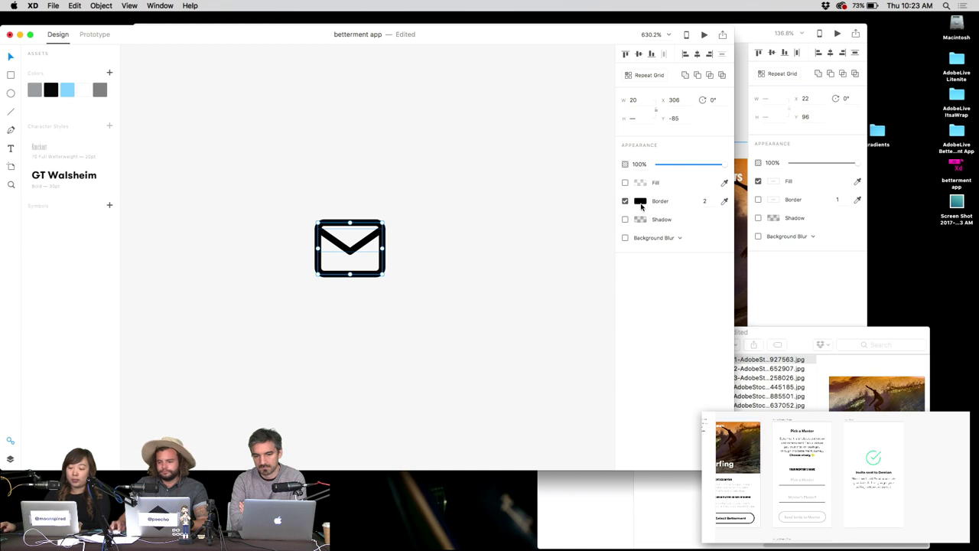
# Set the envelope's outline to bright red after one more undone attempt.
pyautogui.click(640, 201)
pyautogui.moveTo(521, 142); pyautogui.dragTo(578, 138)
pyautogui.click(472, 164)
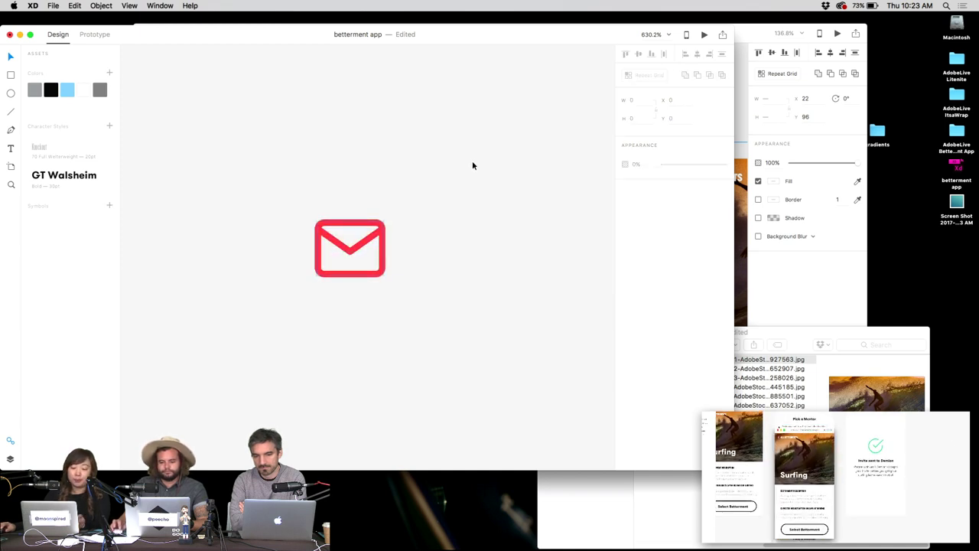
pyautogui.press('super+z')
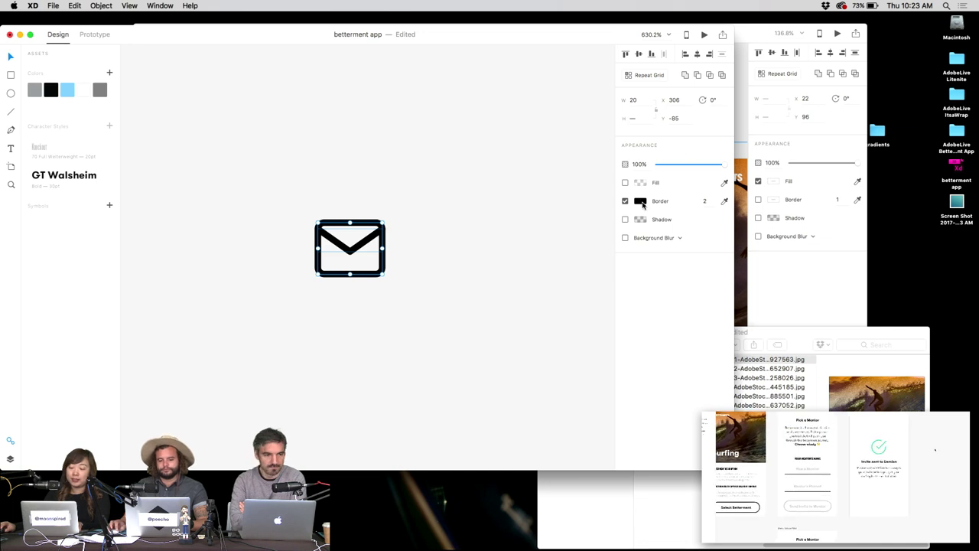
pyautogui.click(641, 201)
pyautogui.click(586, 149)
pyautogui.click(408, 146)
pyautogui.press('super+a')
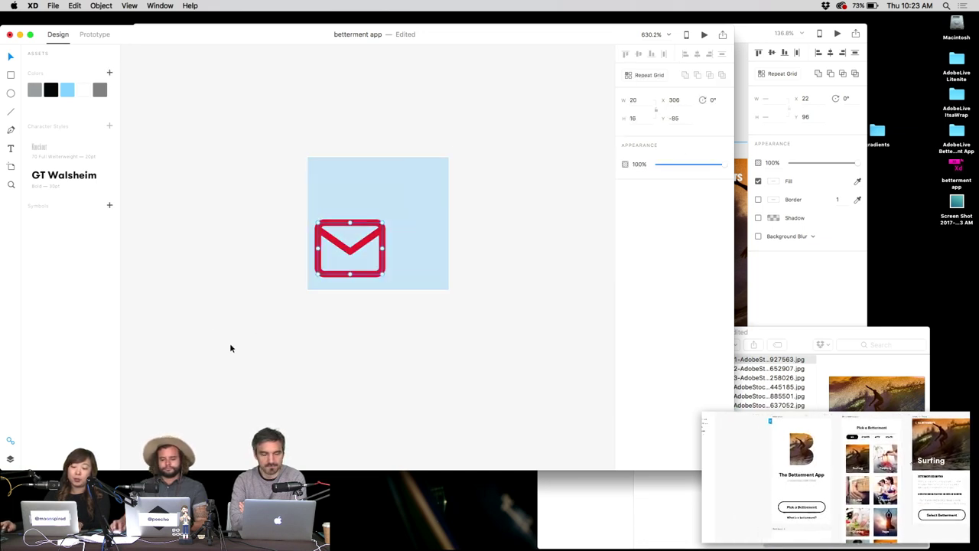
pyautogui.click(53, 5)
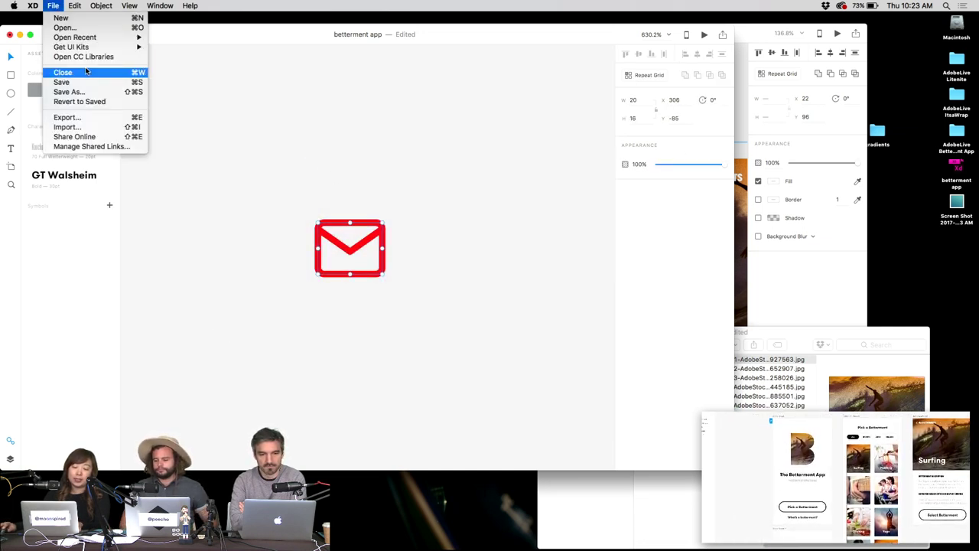
# Export the red envelope as mail.png to the Desktop, preview it, then trash it.
pyautogui.click(69, 117)
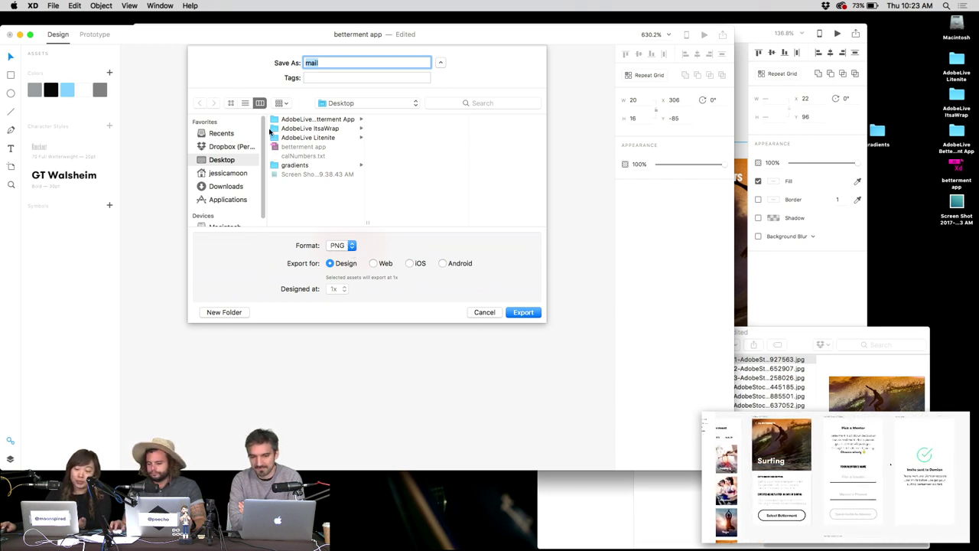
pyautogui.click(520, 314)
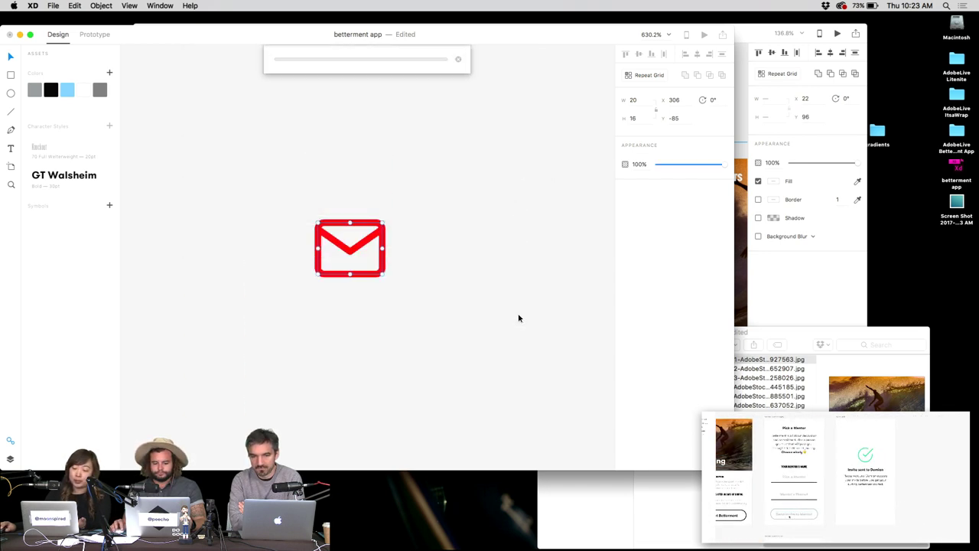
pyautogui.click(957, 238)
pyautogui.press('space')
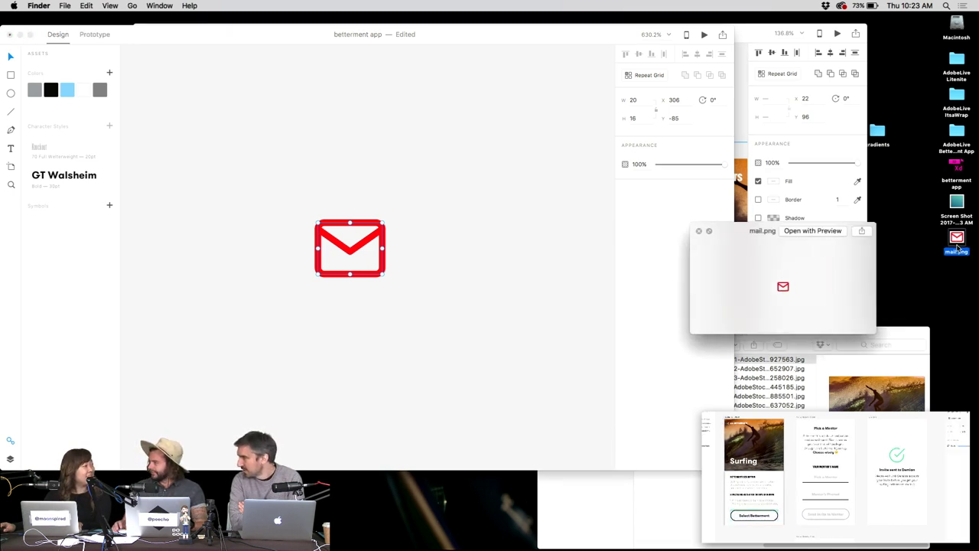
pyautogui.press('space')
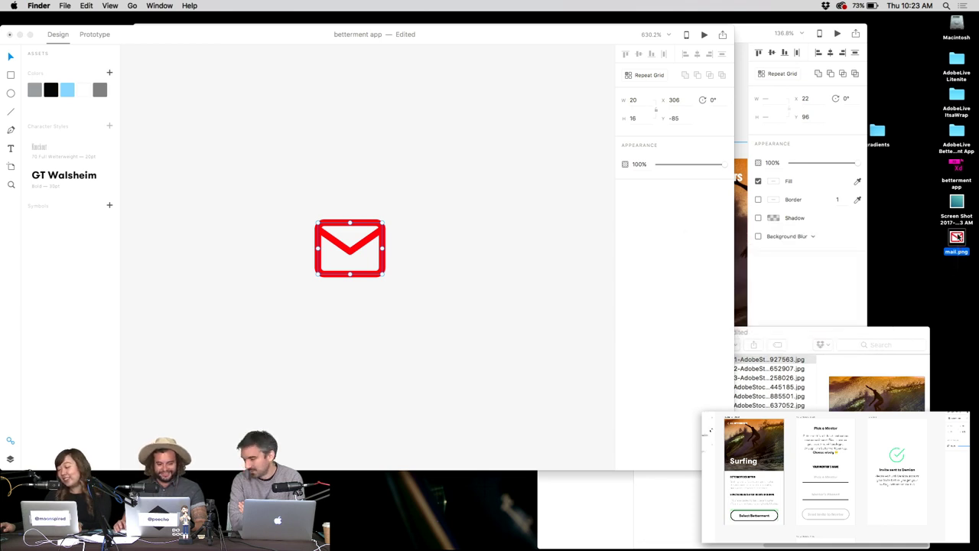
pyautogui.press('super+BackSpace')
pyautogui.click(541, 204)
pyautogui.click(533, 205)
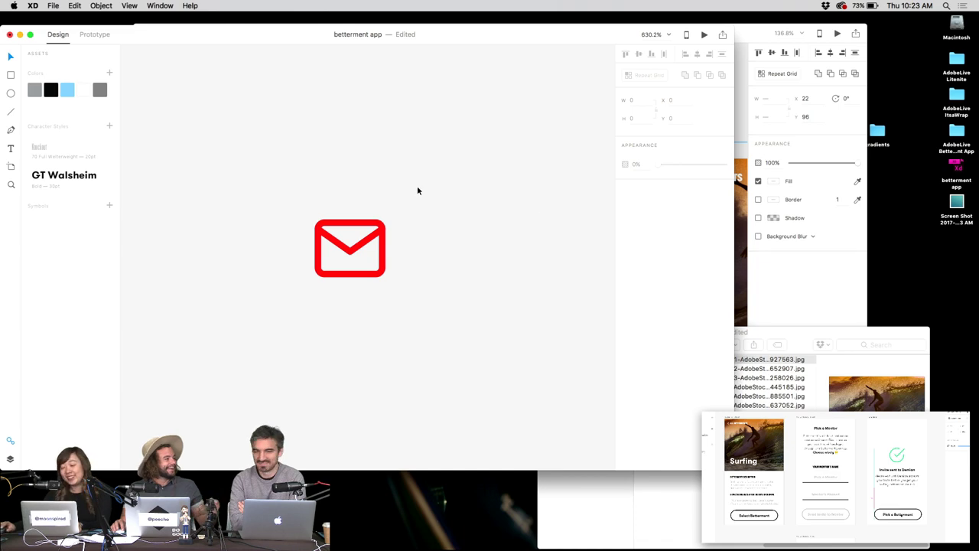
# Delete the stray red envelope copy and zoom to the Surfing screens.
pyautogui.click(327, 262)
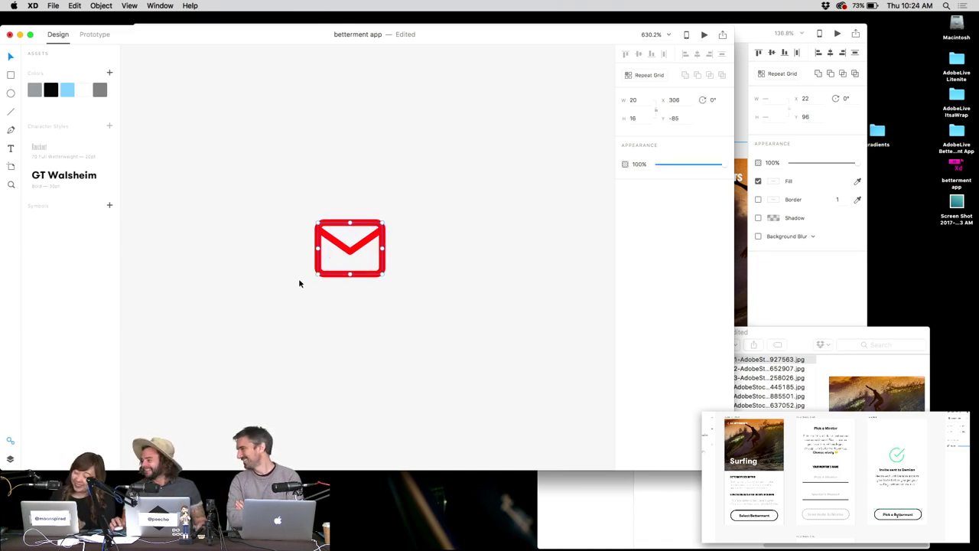
pyautogui.press('Delete')
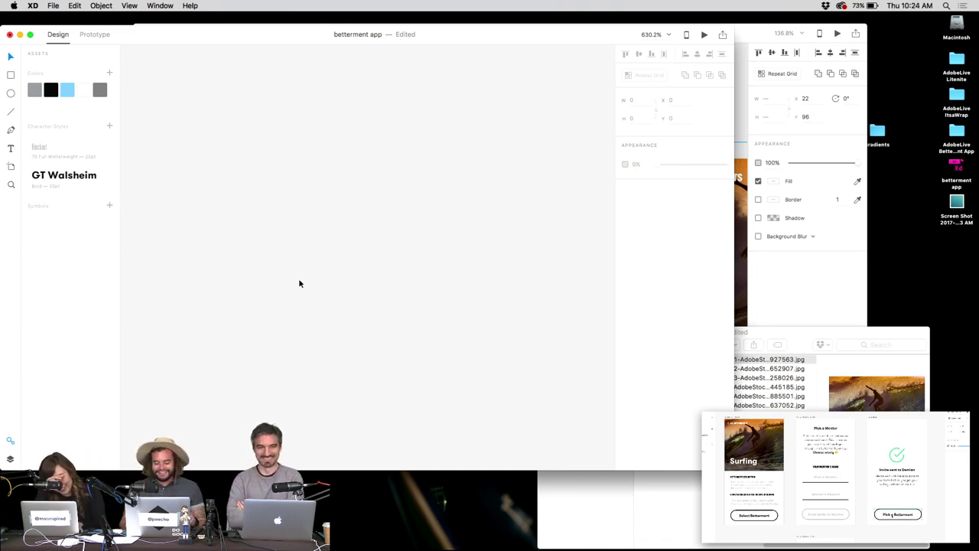
pyautogui.press('super+1')
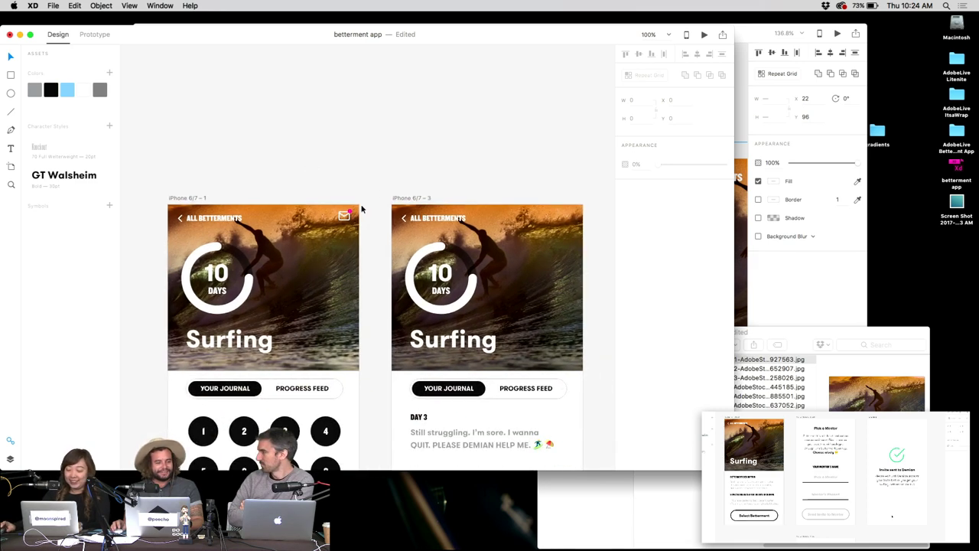
pyautogui.scroll(5, 344, 215)
# Nudge the mail icon into place on the Surfing journal screen.
pyautogui.click(399, 200)
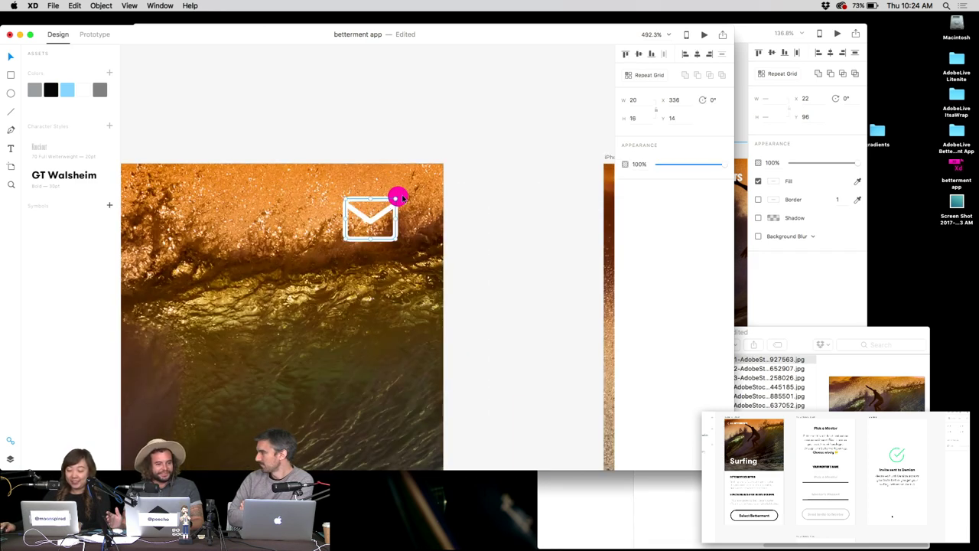
pyautogui.moveTo(403, 198); pyautogui.dragTo(407, 184)
pyautogui.press('super+1')
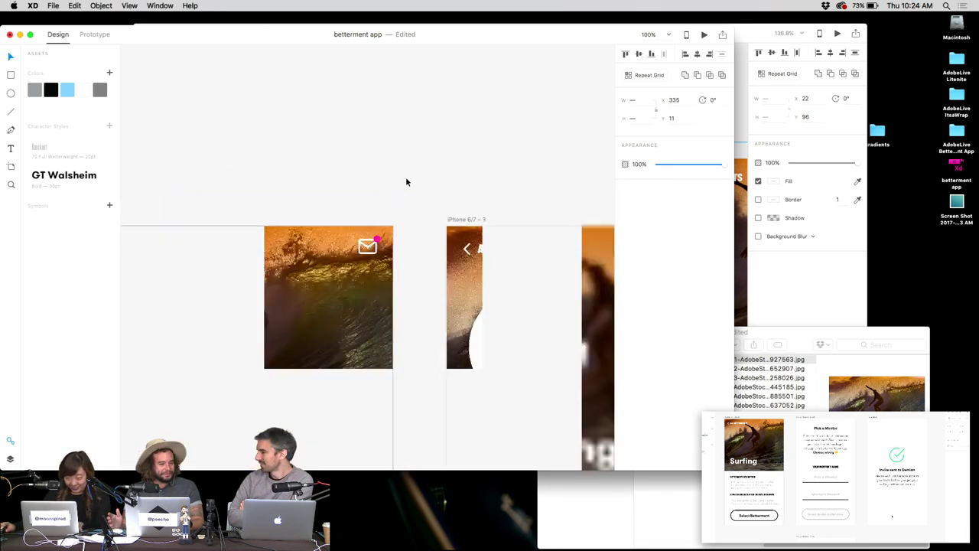
pyautogui.scroll(5, 373, 243)
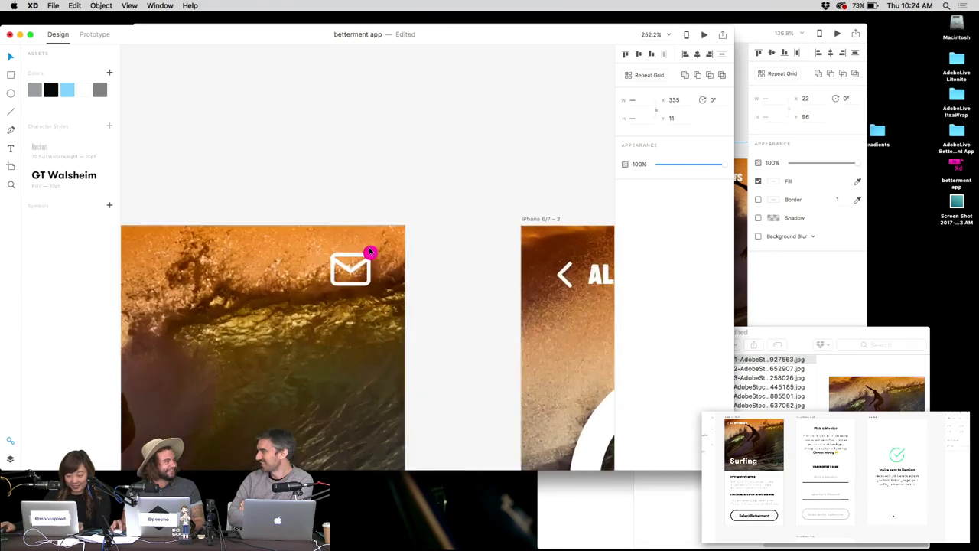
pyautogui.press('Escape')
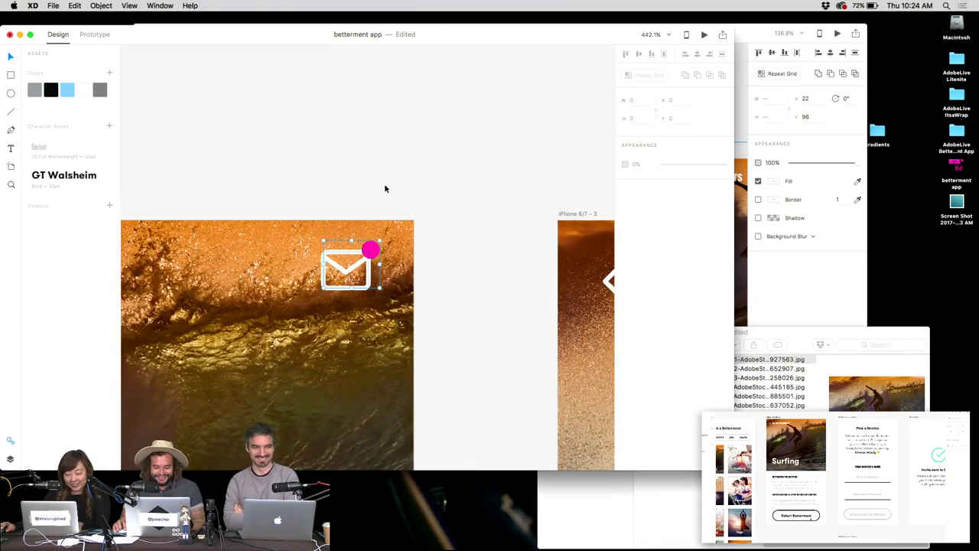
pyautogui.click(356, 254)
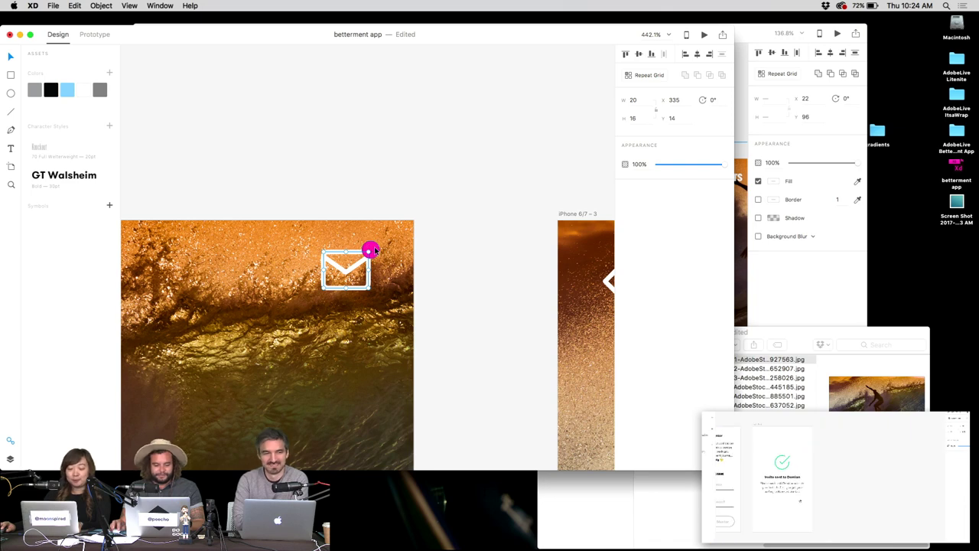
pyautogui.moveTo(374, 251); pyautogui.dragTo(379, 252)
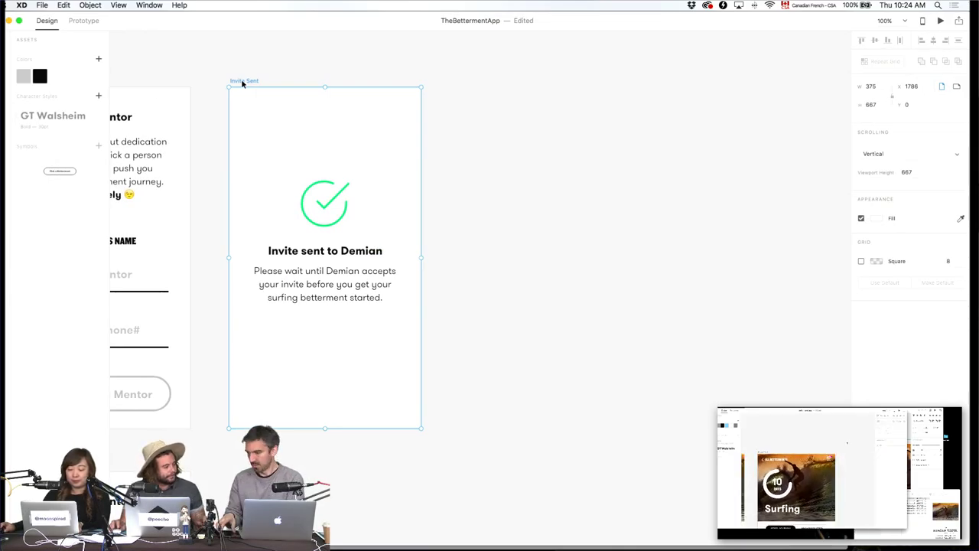
# Paste the Select Betterment button onto Invite Sent and relabel it 'Access Dashboard'.
pyautogui.press('super+v')
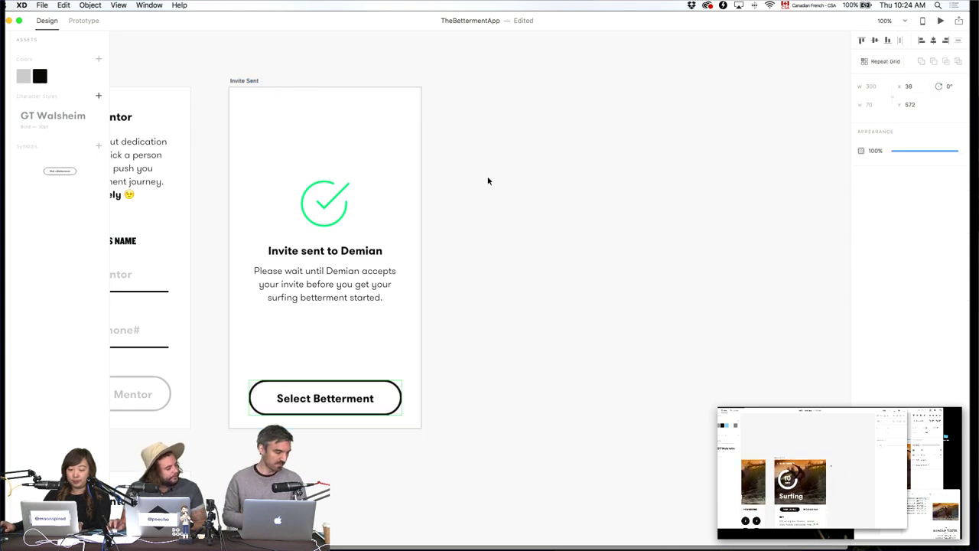
pyautogui.click(540, 195)
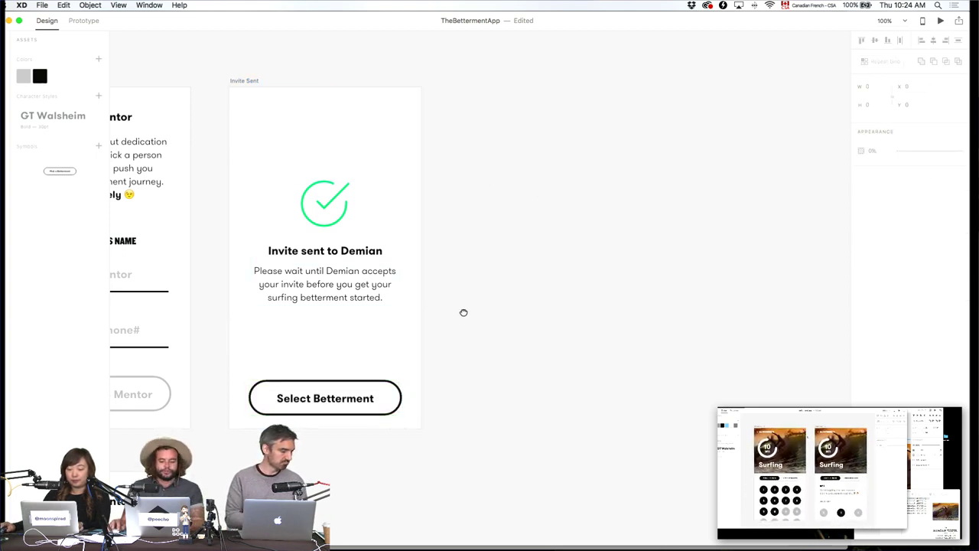
pyautogui.hscroll(-5, 464, 313)
pyautogui.scroll(-1, 464, 313)
pyautogui.click(511, 374)
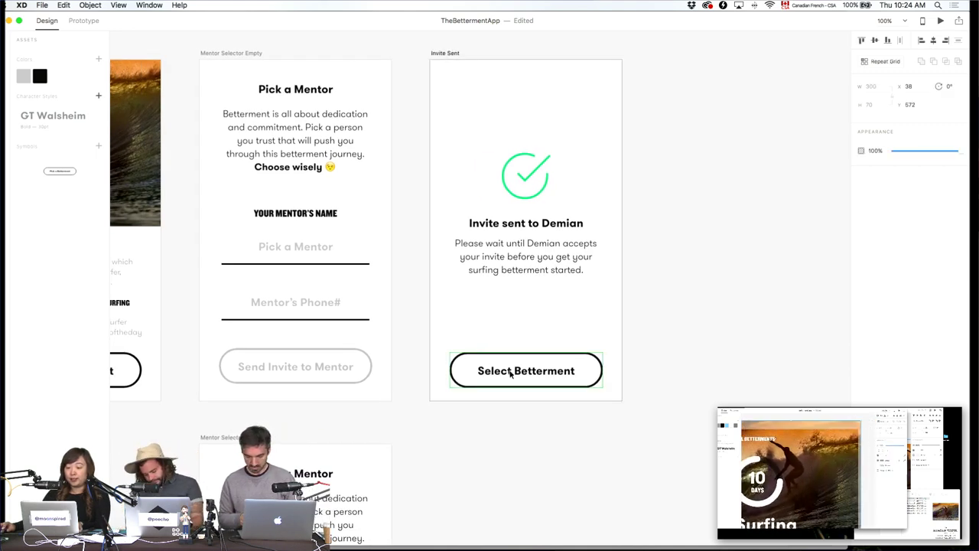
pyautogui.doubleClick(525, 370)
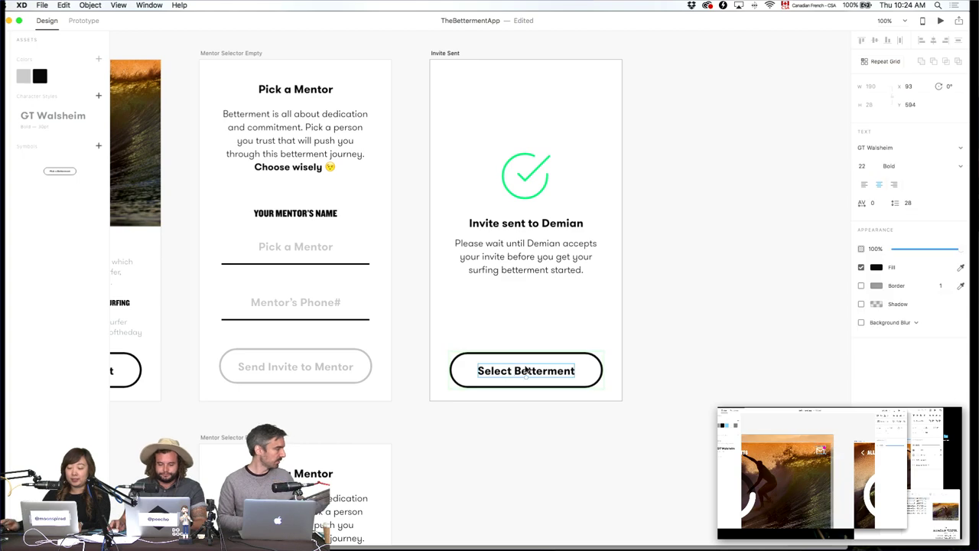
pyautogui.doubleClick(526, 370)
pyautogui.write('Access')
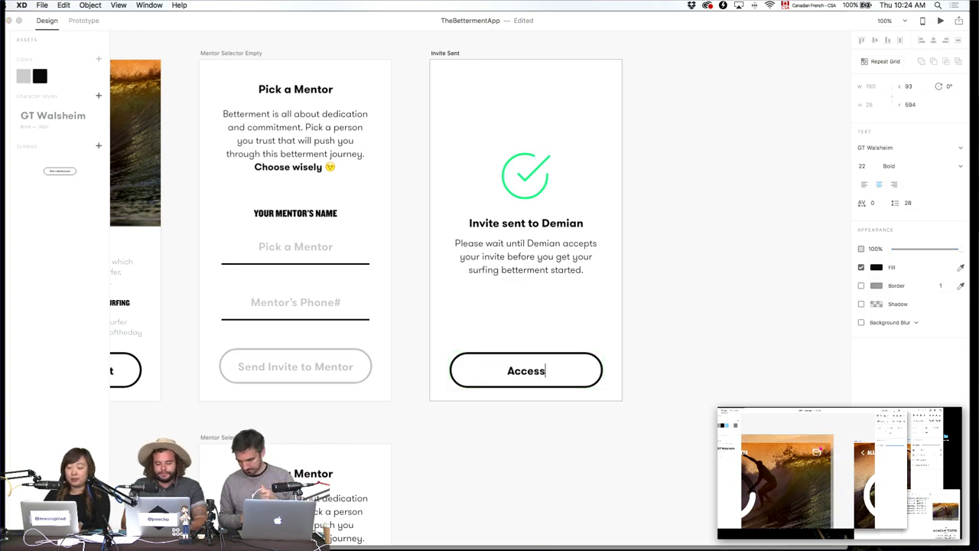
pyautogui.write(' Dashboard')
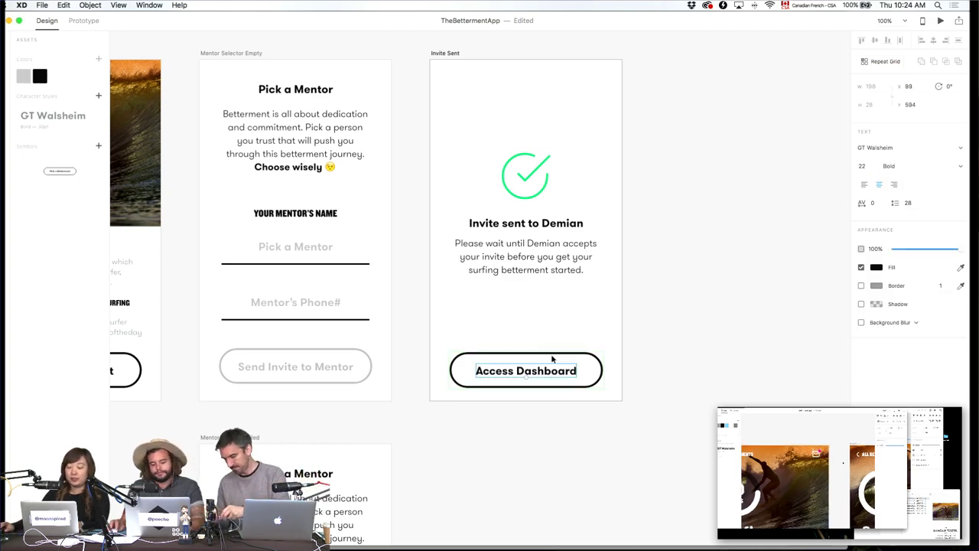
pyautogui.press('Escape')
pyautogui.press('Escape')
pyautogui.hscroll(-10, 527, 448)
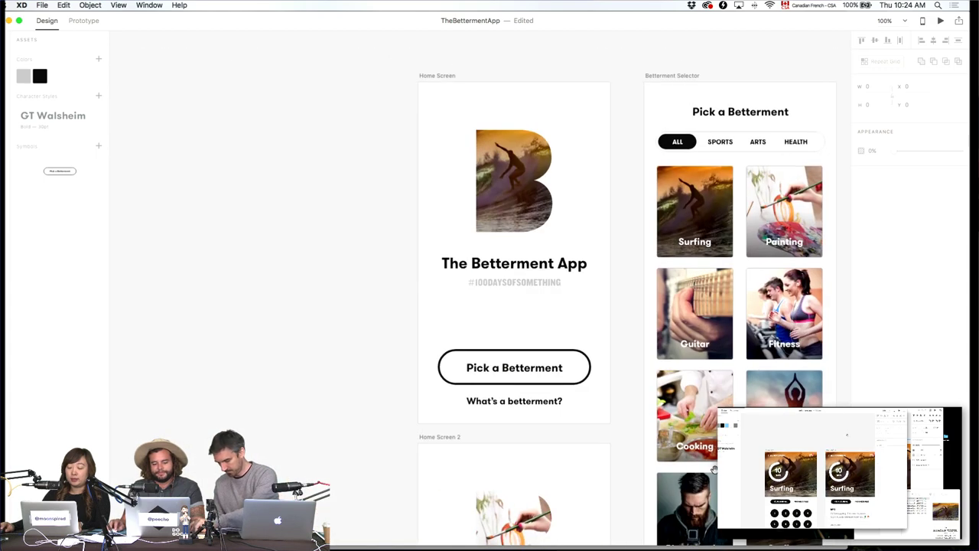
# Close the images and Photos windows and show the Downloads folder in Finder.
pyautogui.hscroll(5, 715, 468)
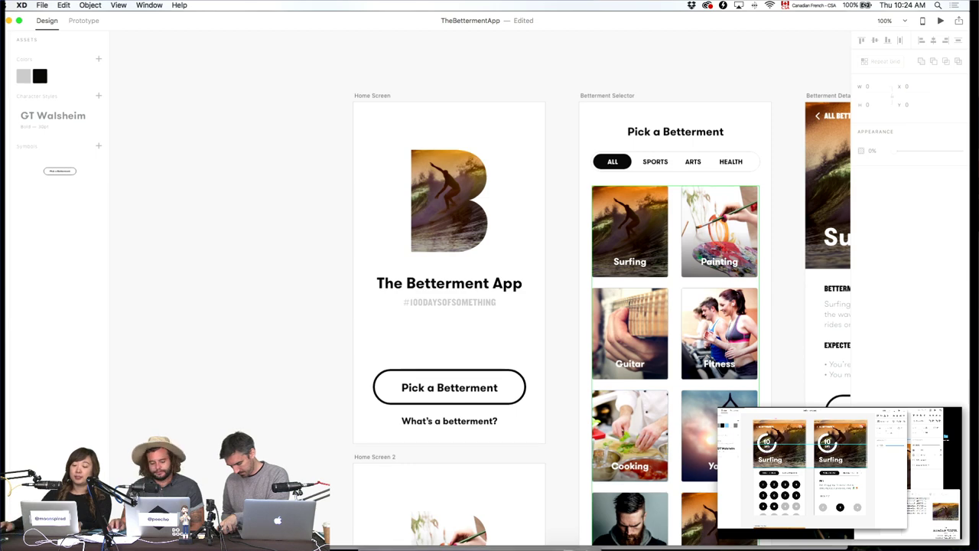
pyautogui.click(368, 538)
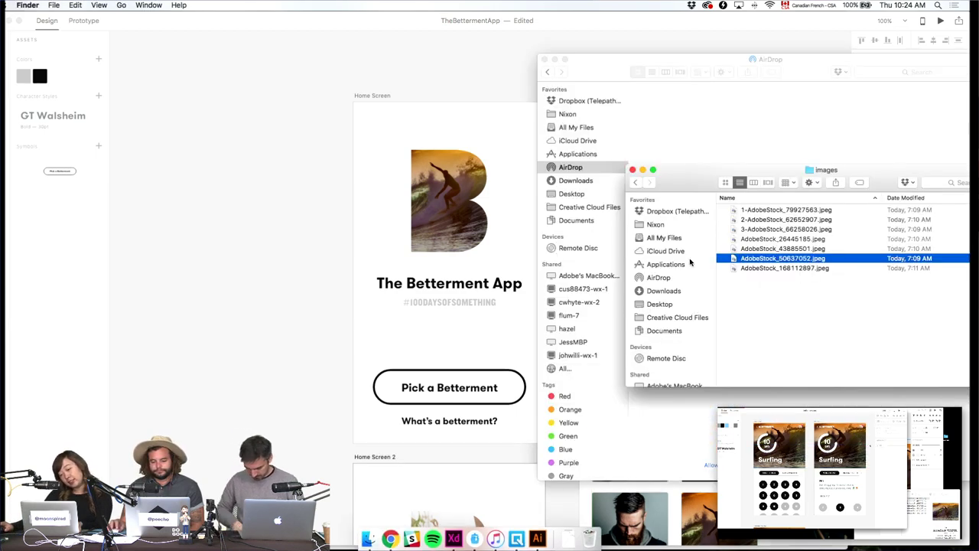
pyautogui.click(633, 169)
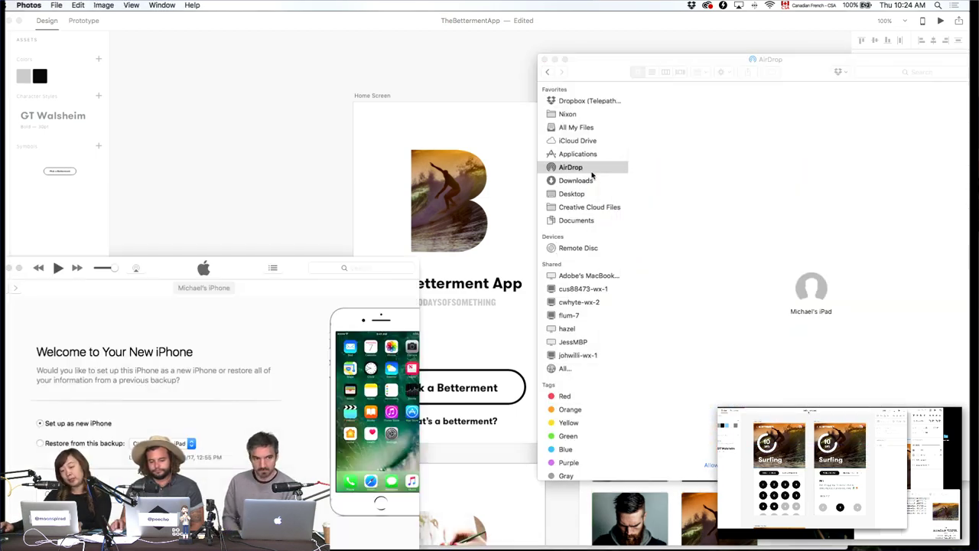
pyautogui.click(14, 20)
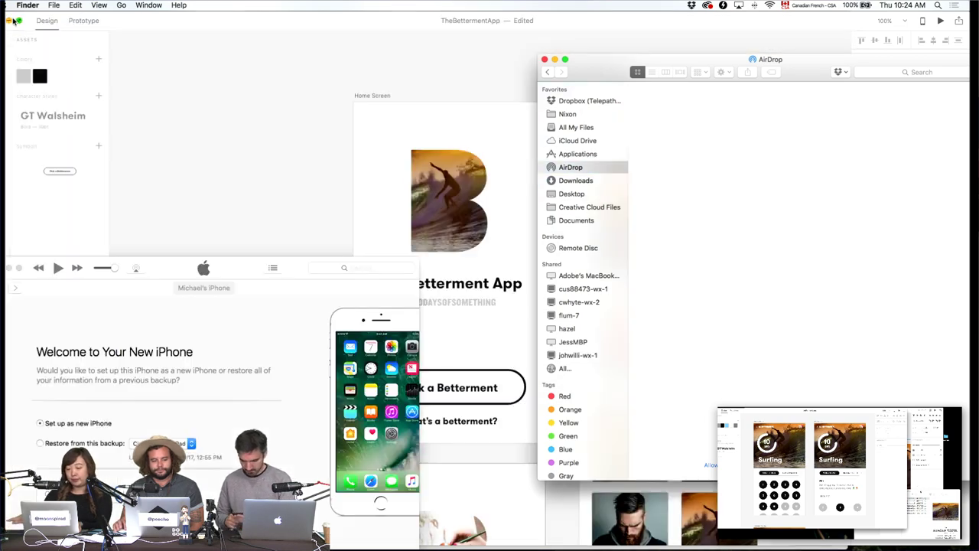
pyautogui.click(576, 181)
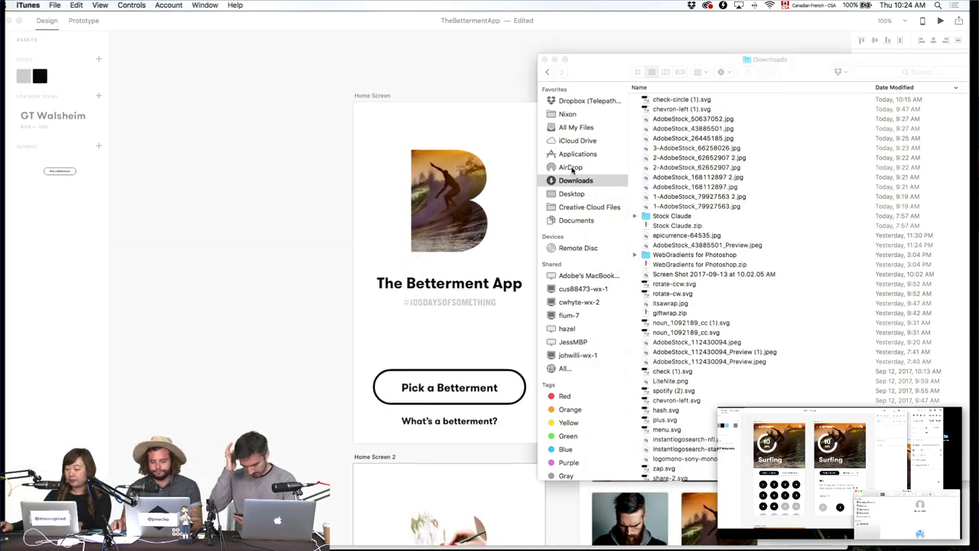
pyautogui.click(618, 75)
# Accept the incoming AirDrop of the betterment app design file.
pyautogui.click(579, 167)
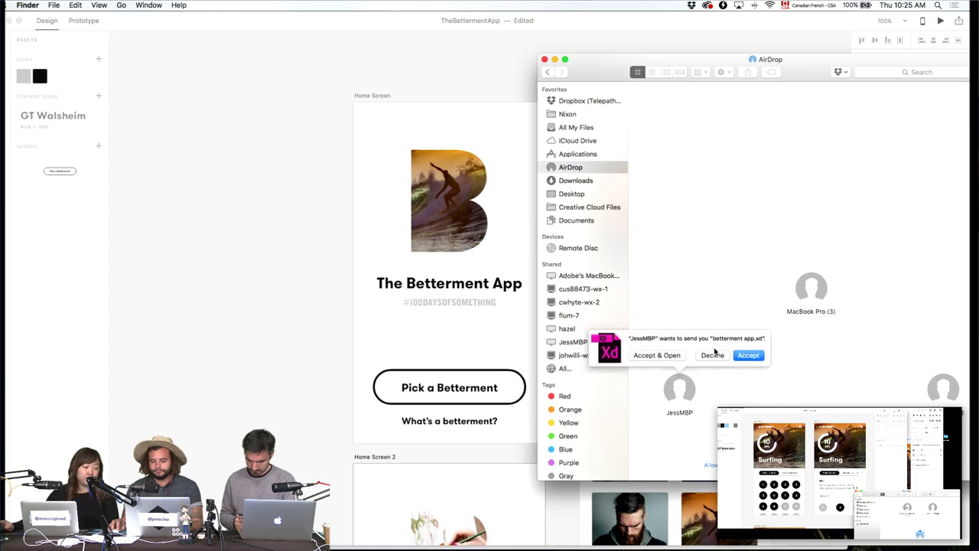
pyautogui.click(743, 358)
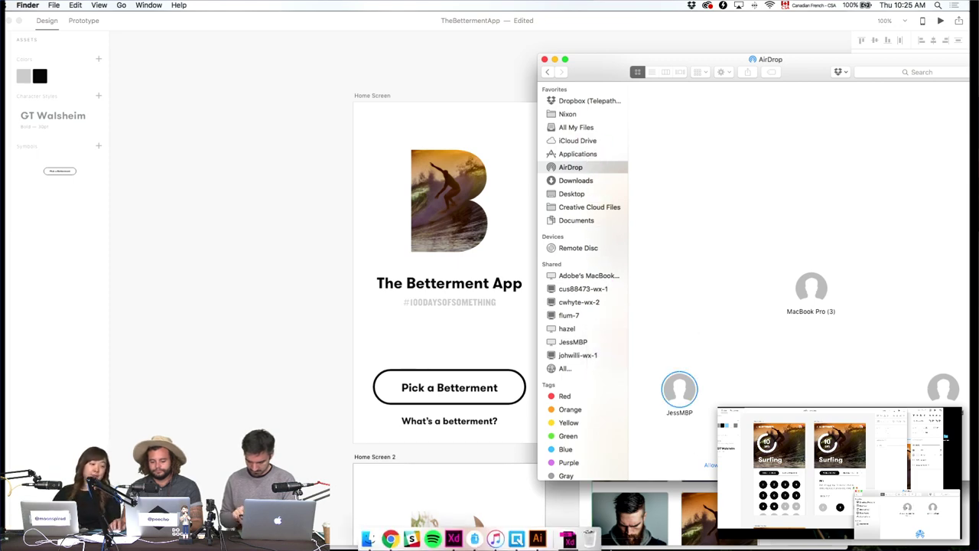
pyautogui.click(569, 535)
# Open the received betterment app file at 100% and select both iPhone 6/7 artboards.
pyautogui.click(572, 501)
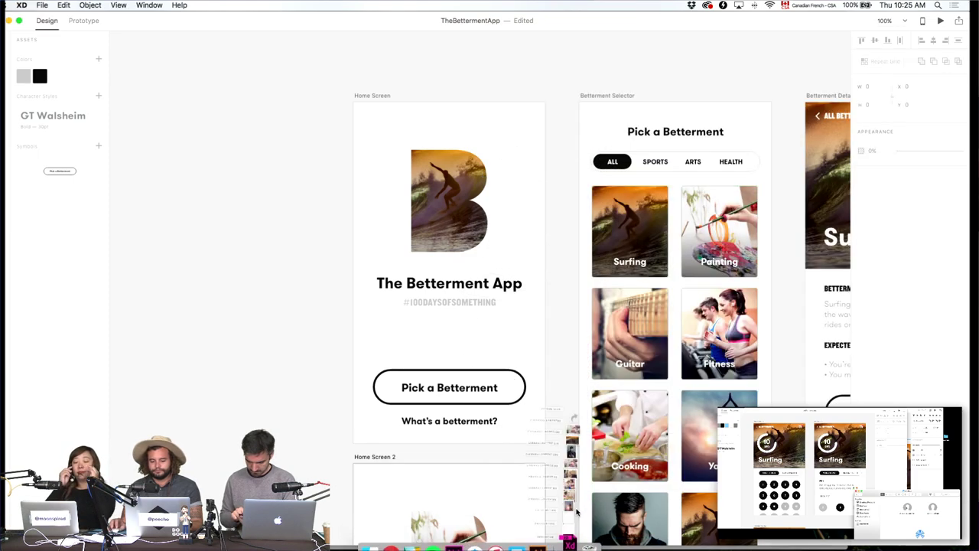
pyautogui.scroll(-2, 504, 205)
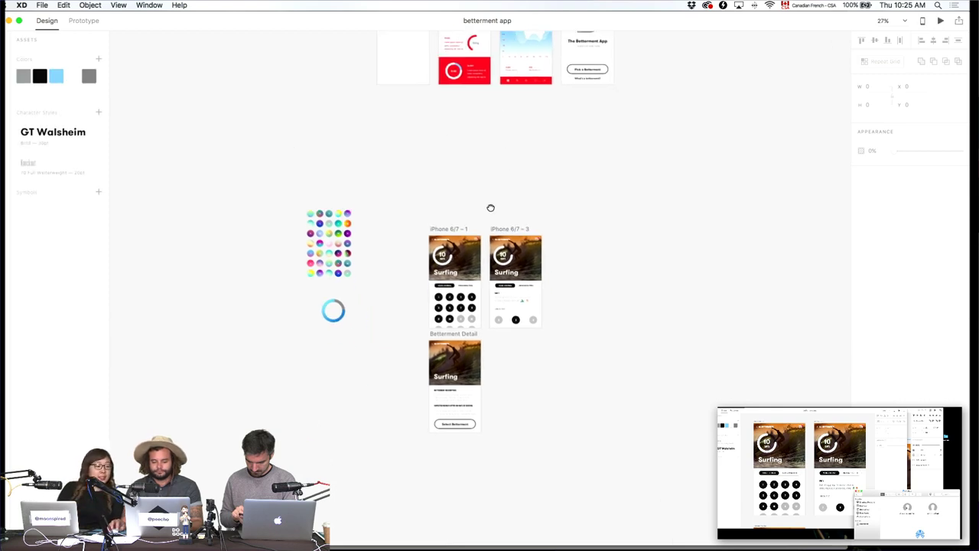
pyautogui.press('cmd+1')
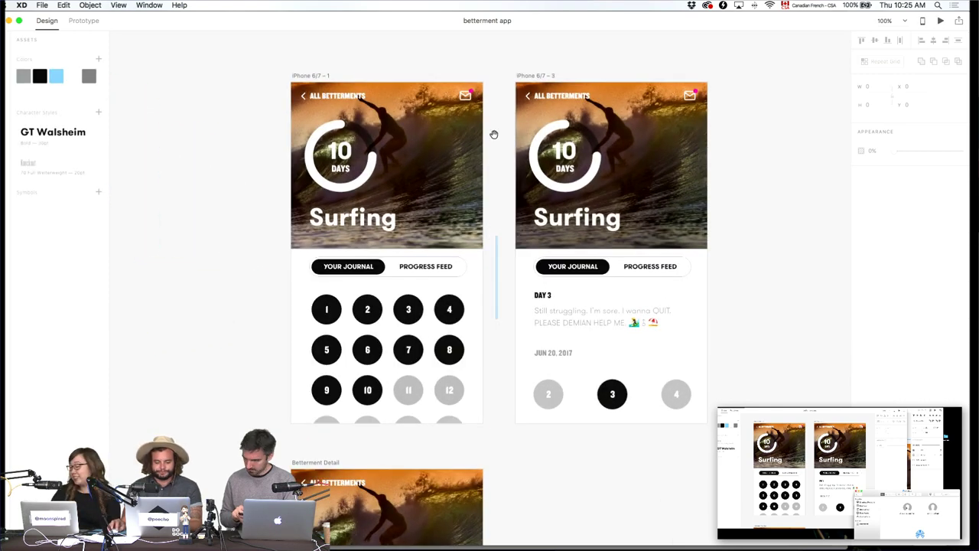
pyautogui.scroll(-5, 515, 328)
pyautogui.scroll(6, 511, 223)
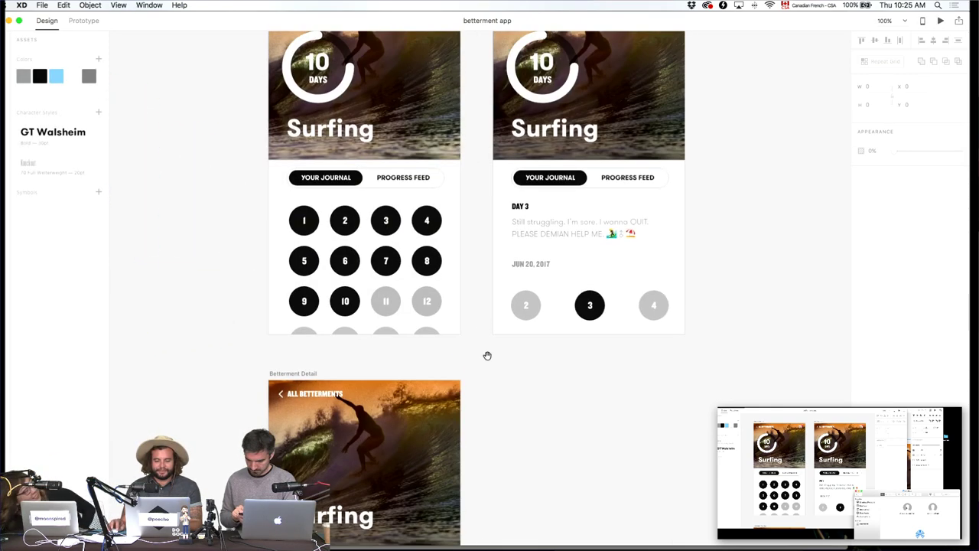
pyautogui.click(281, 107)
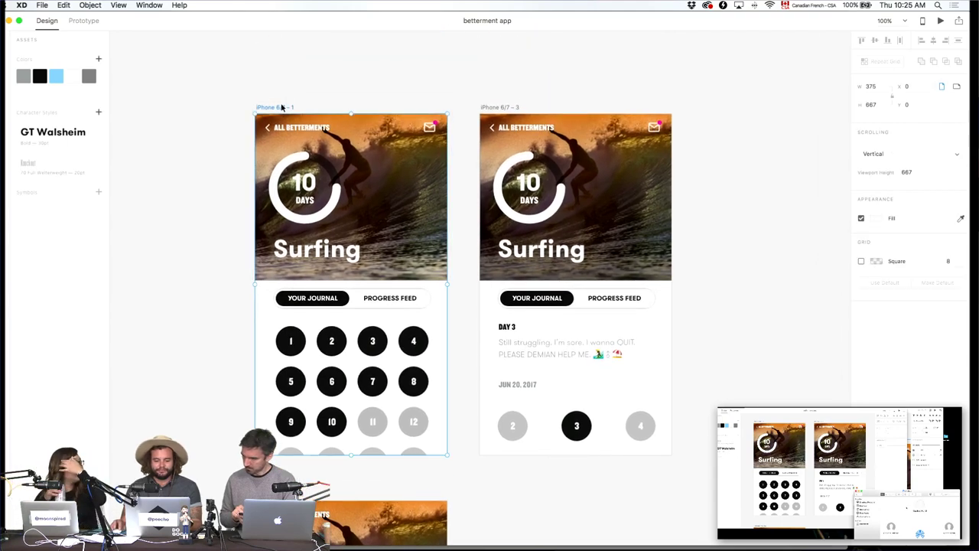
pyautogui.keyDown('shift'); pyautogui.click(491, 108); pyautogui.keyUp('shift')
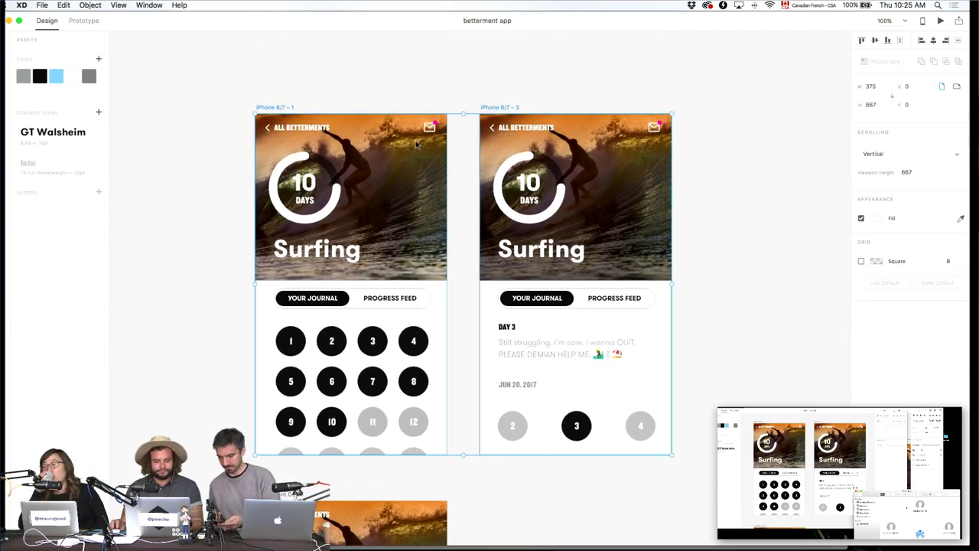
# Paste the two Surfing artboards into TheBettermentApp beside Invite Sent.
pyautogui.press('super+grave')
pyautogui.hscroll(15, 363, 129)
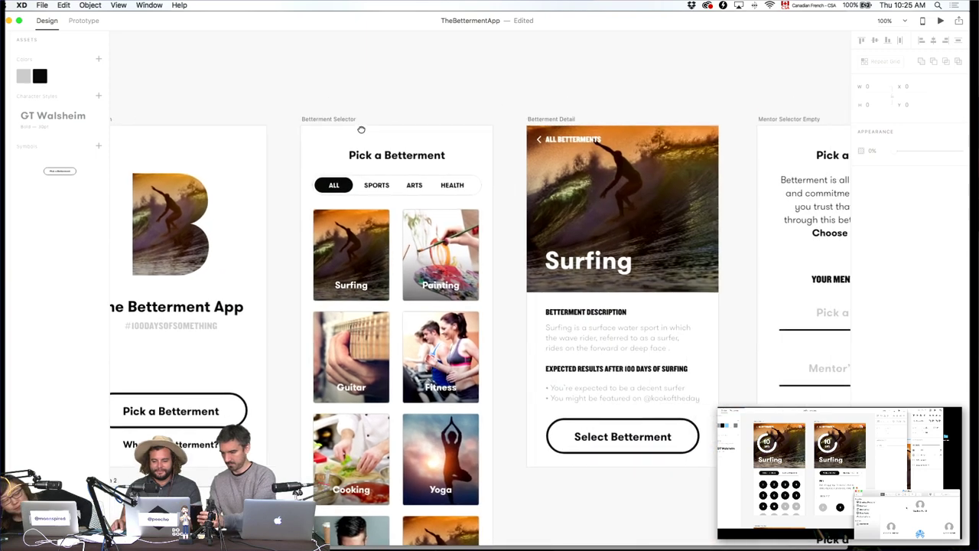
pyautogui.press('super+v')
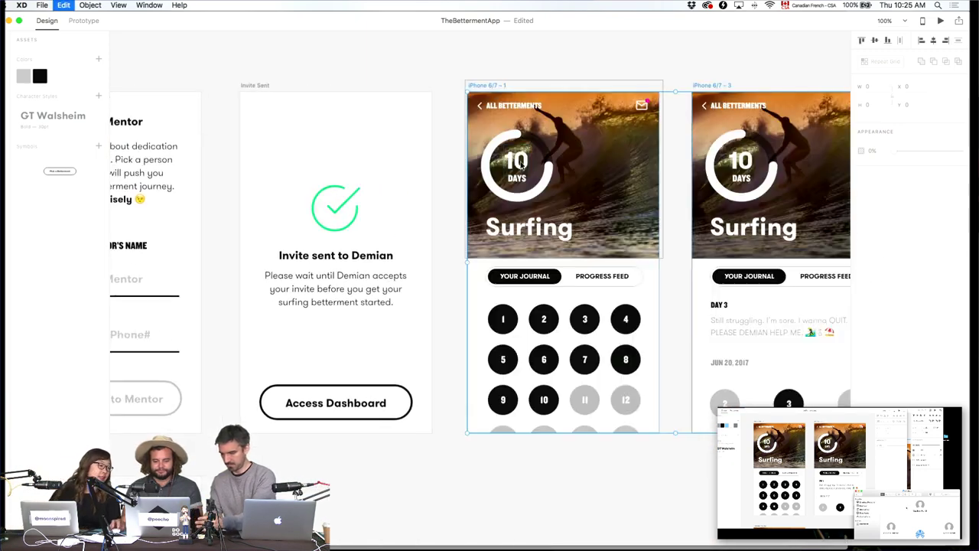
pyautogui.press('Escape')
# In Prototype mode, wire the Invite Sent screen's Access Dashboard button to the iPhone 6/7 – 1 Surfing journal artboard.
pyautogui.click(84, 21)
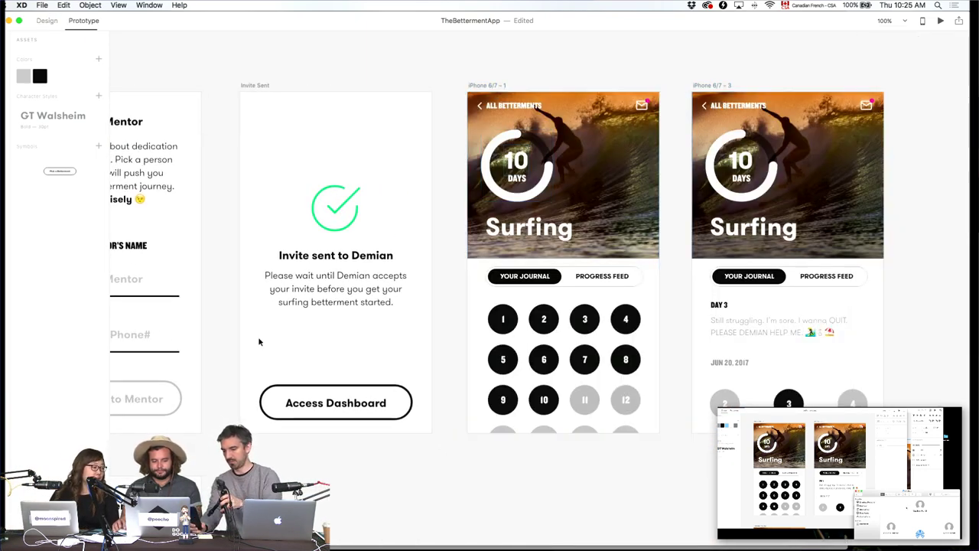
pyautogui.click(393, 391)
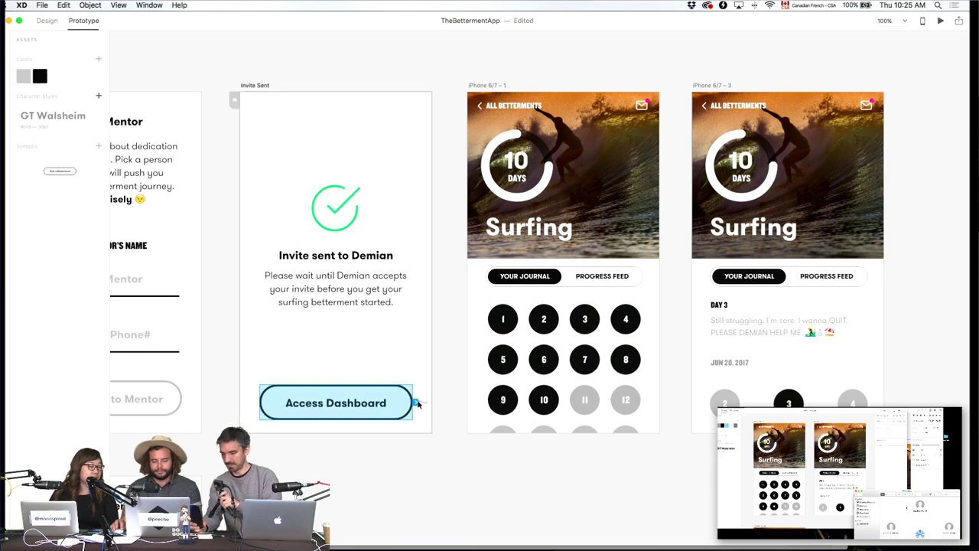
pyautogui.moveTo(462, 392); pyautogui.dragTo(604, 335)
pyautogui.click(686, 485)
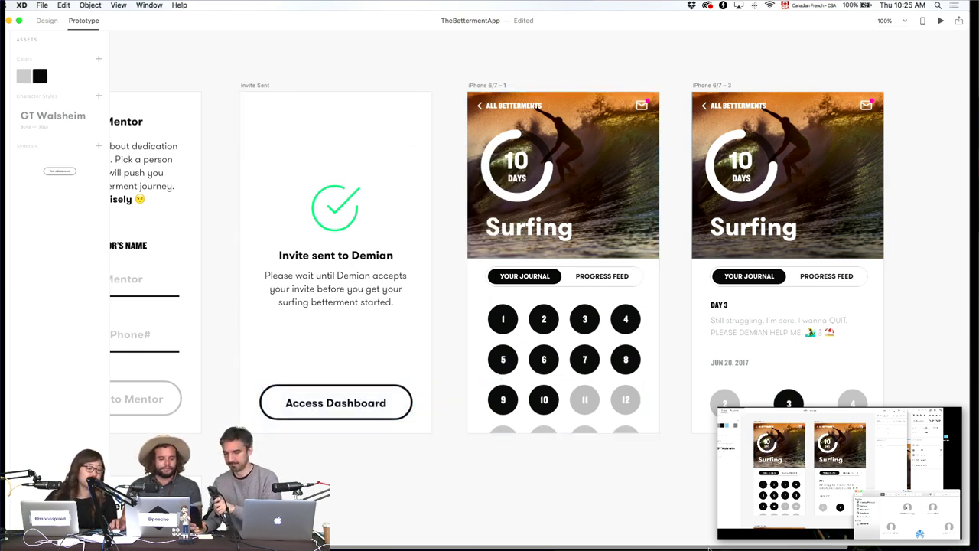
pyautogui.hscroll(-10, 826, 110)
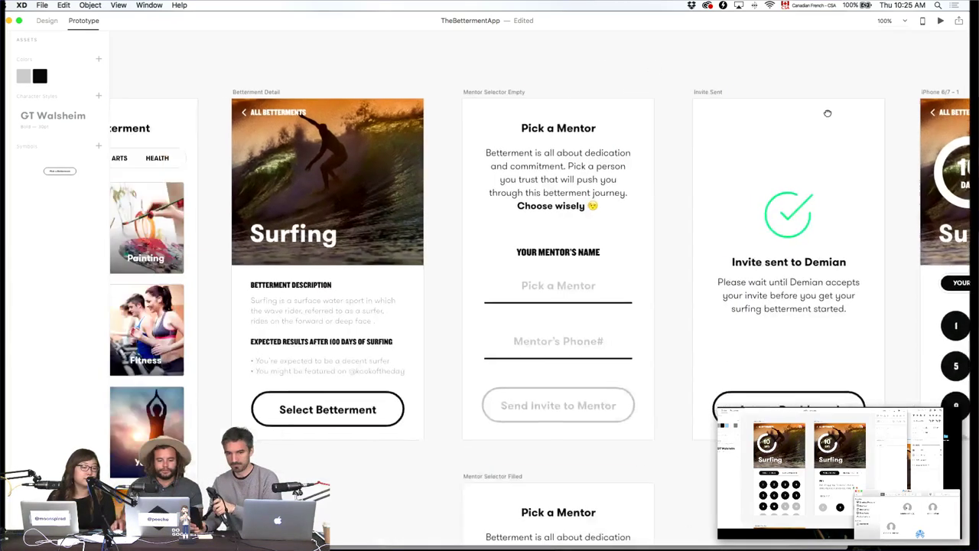
pyautogui.hscroll(-2, 749, 135)
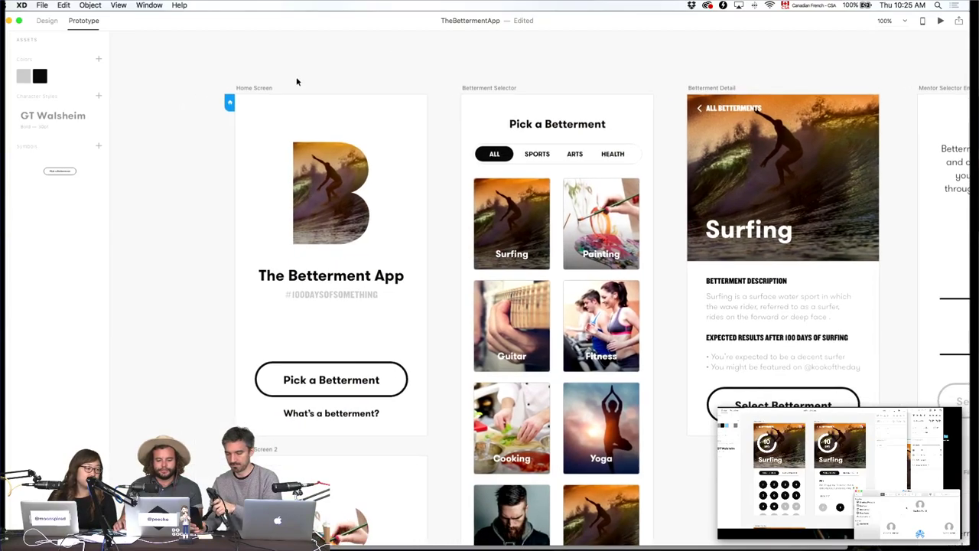
pyautogui.click(255, 88)
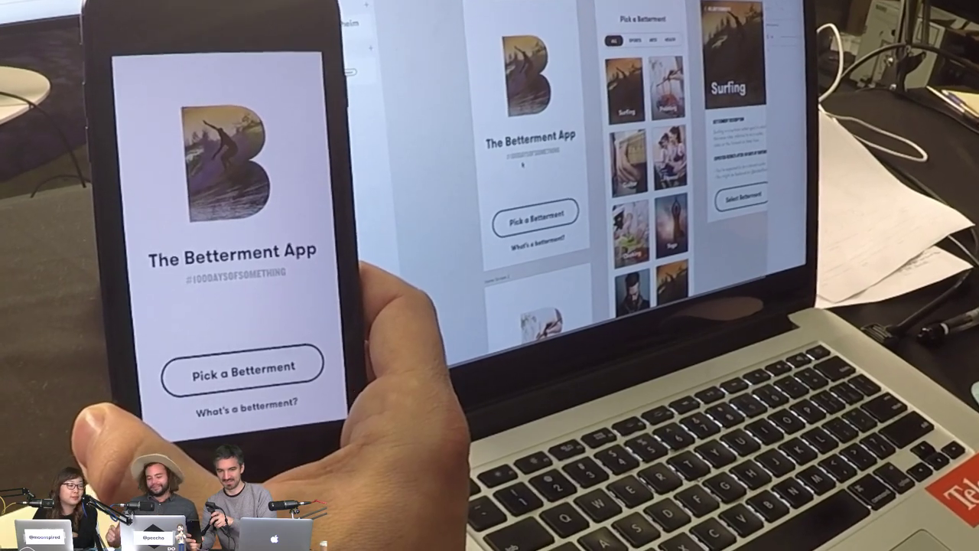
# Nudge the B logo down and left to centre it, then tap the Surfing tile in the phone preview.
pyautogui.hotkey('shift', 'Down')
pyautogui.hotkey('shift', 'Down')
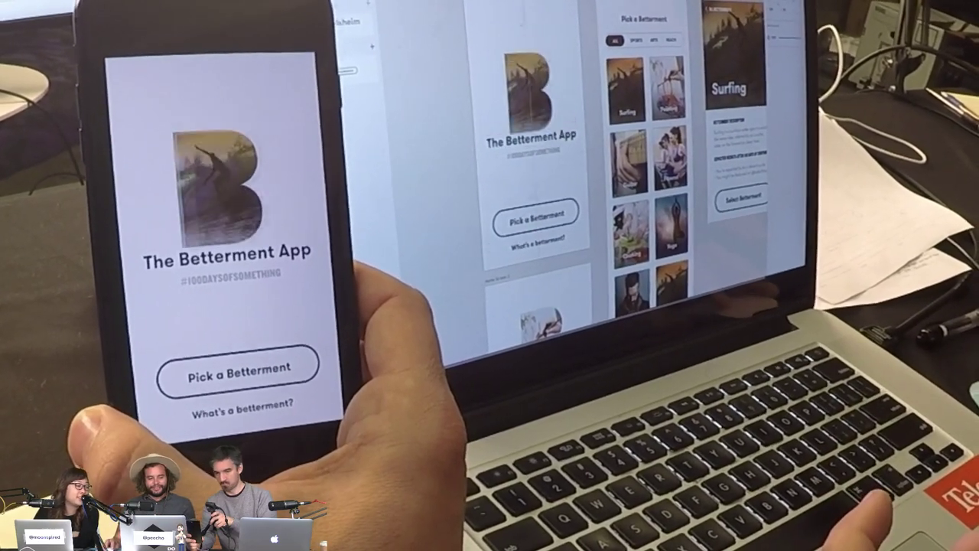
pyautogui.hotkey('shift', 'Left')
pyautogui.hotkey('shift', 'Left')
pyautogui.hotkey('shift', 'Left')
pyautogui.hotkey('shift', 'Left')
pyautogui.hotkey('shift', 'Left')
pyautogui.hotkey('shift', 'Left')
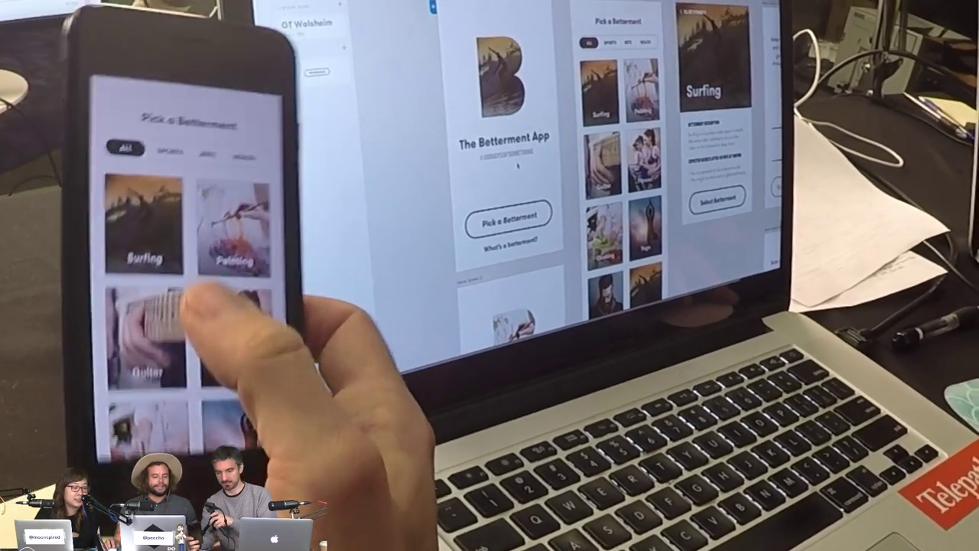
pyautogui.click(138, 233)
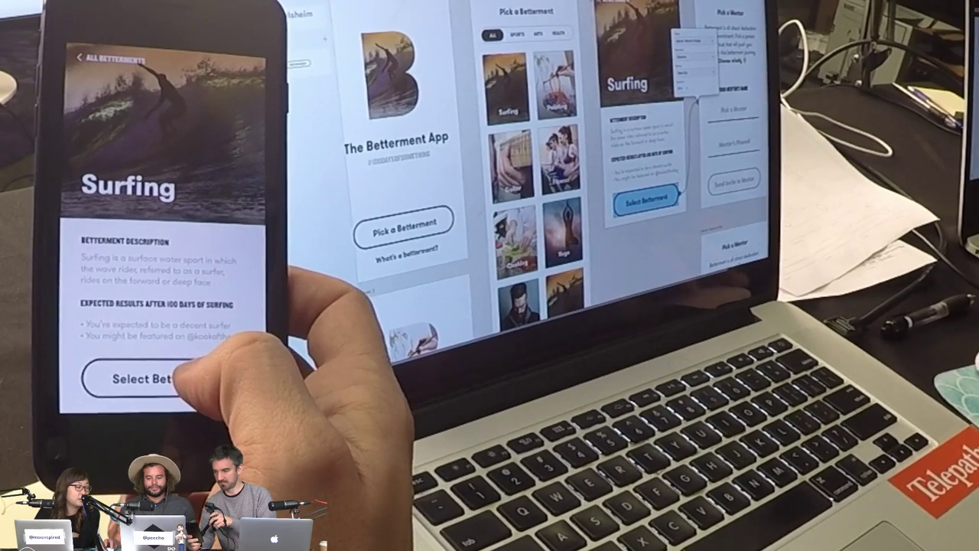
# Tap through Select Betterment, the mentor name field, Send Invite and Access Dashboard, then delete the Access Dashboard button.
pyautogui.click(153, 378)
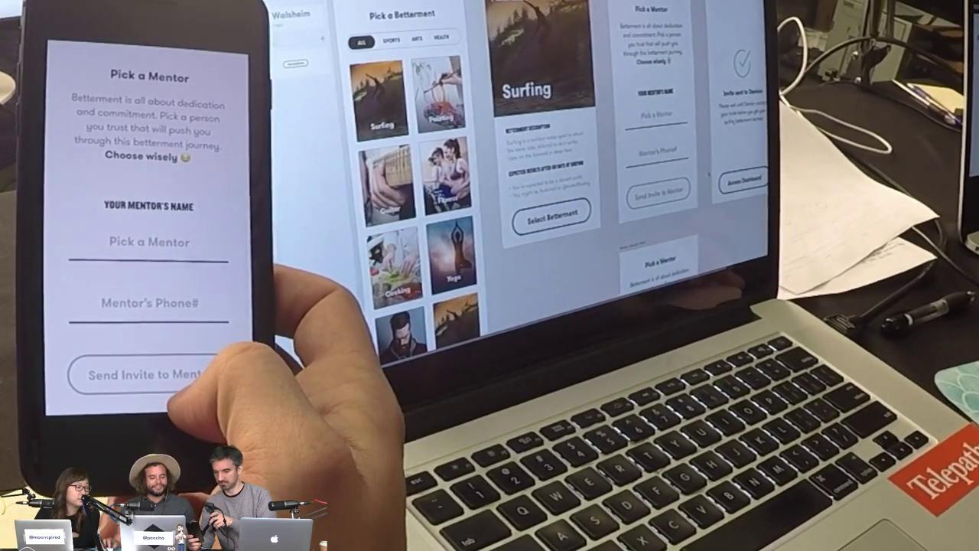
pyautogui.click(203, 245)
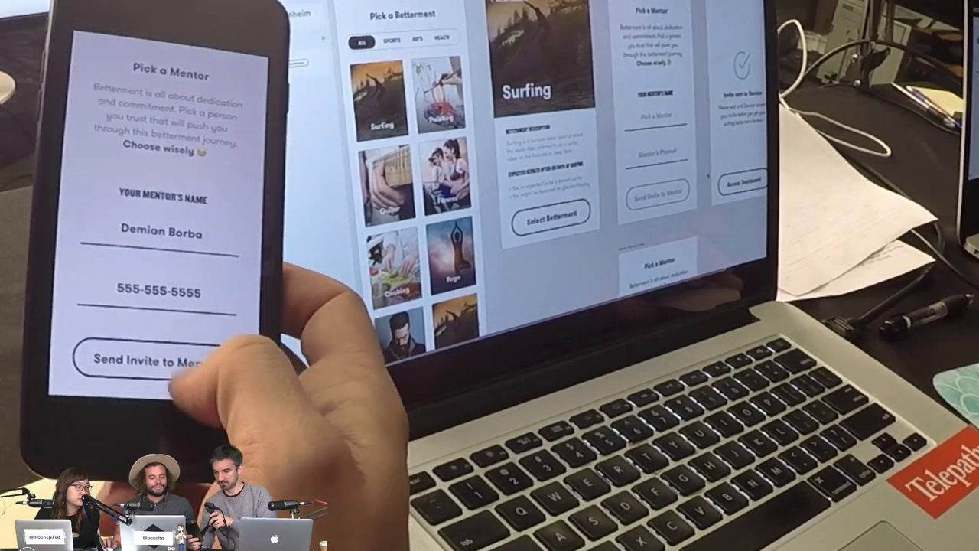
pyautogui.click(176, 361)
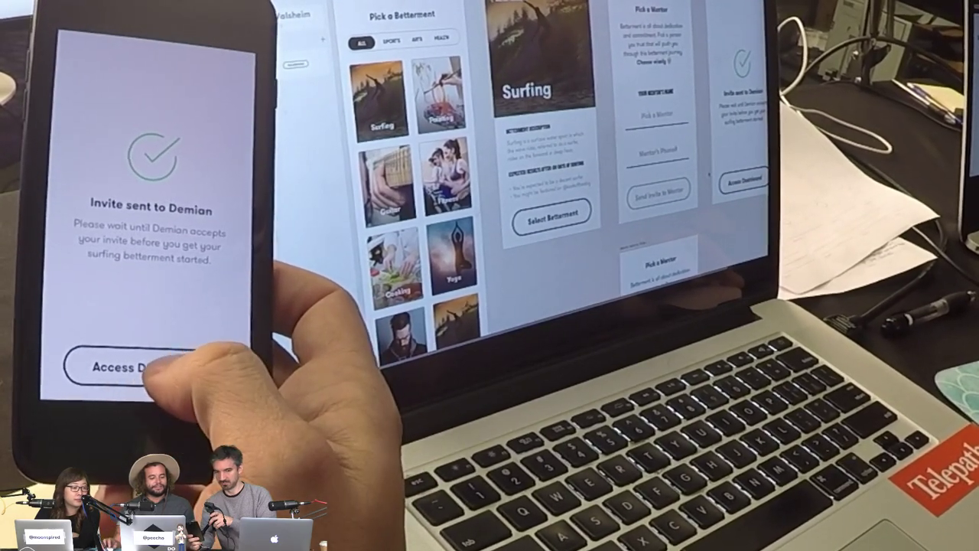
pyautogui.click(174, 368)
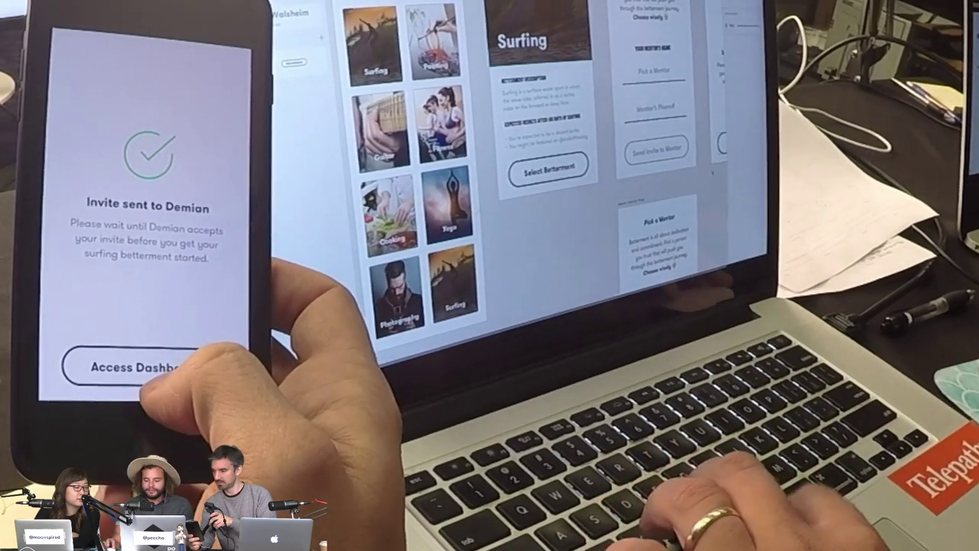
pyautogui.press('Delete')
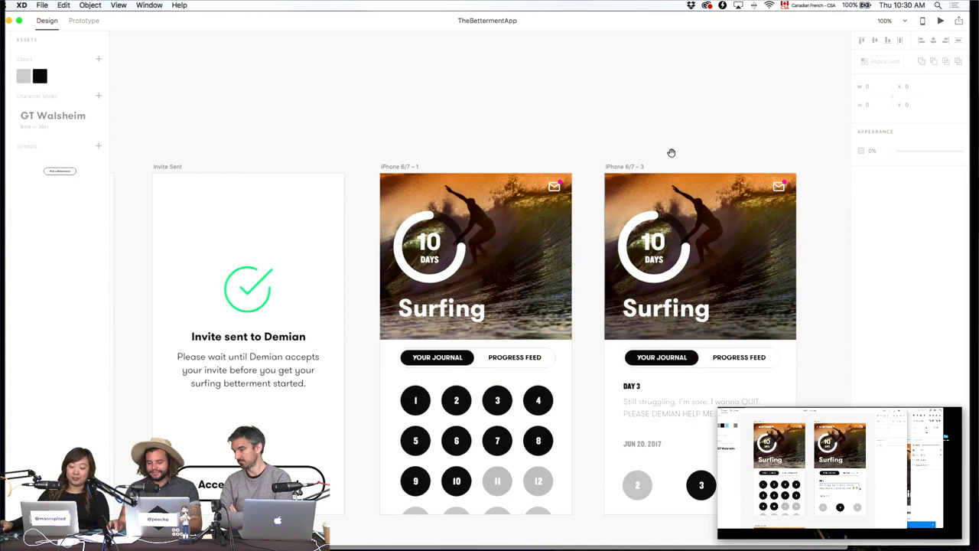
# Choose File > Get UI Kits > Apple iOS to open Apple's design resources page.
pyautogui.moveTo(671, 153); pyautogui.dragTo(417, 51)
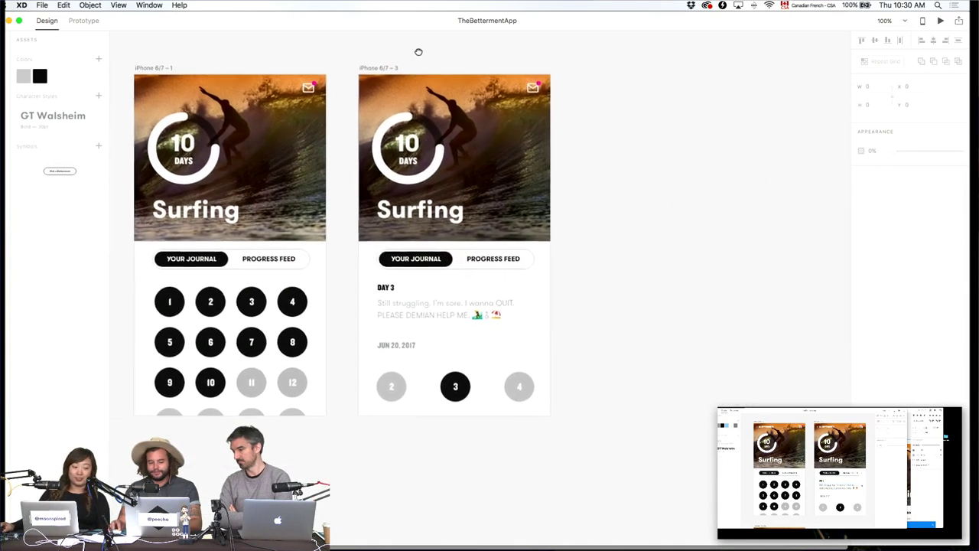
pyautogui.click(42, 4)
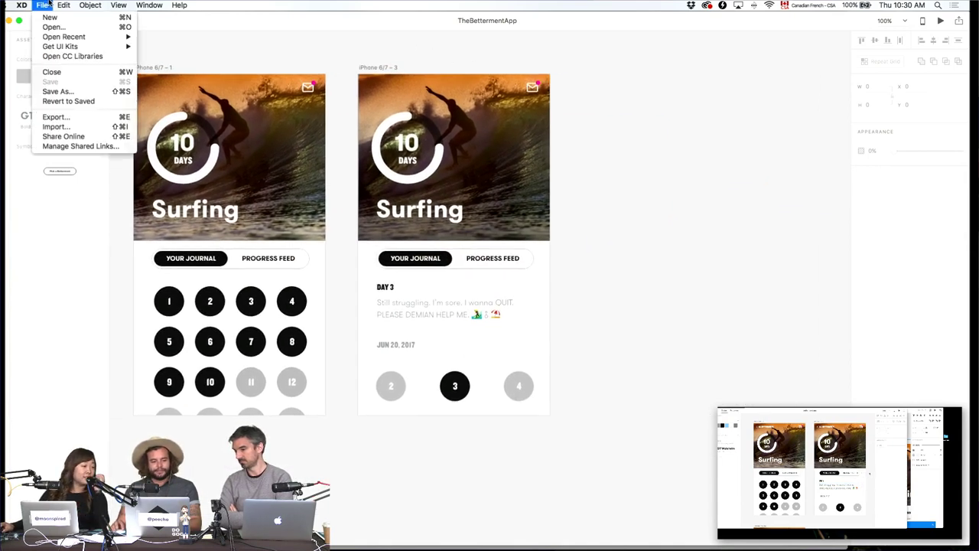
pyautogui.moveTo(88, 50)
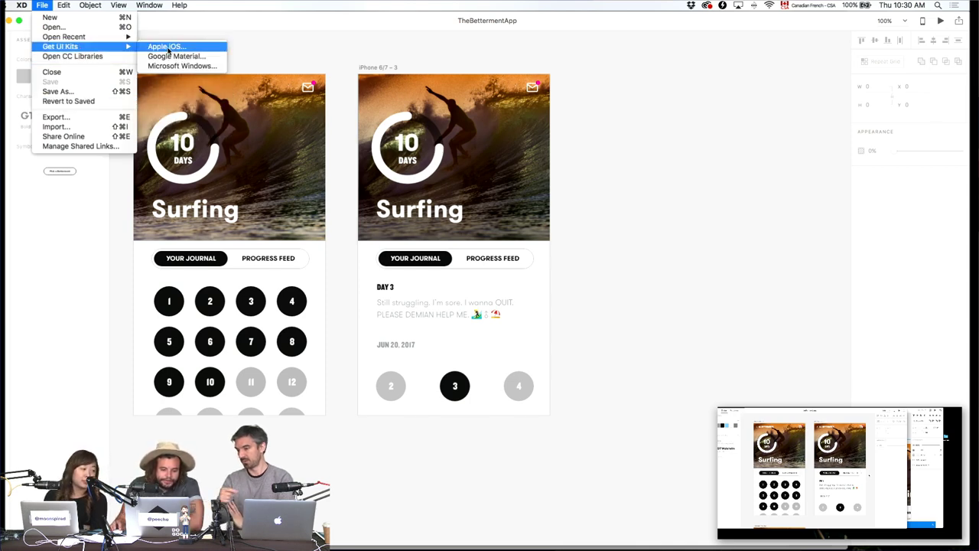
pyautogui.click(174, 49)
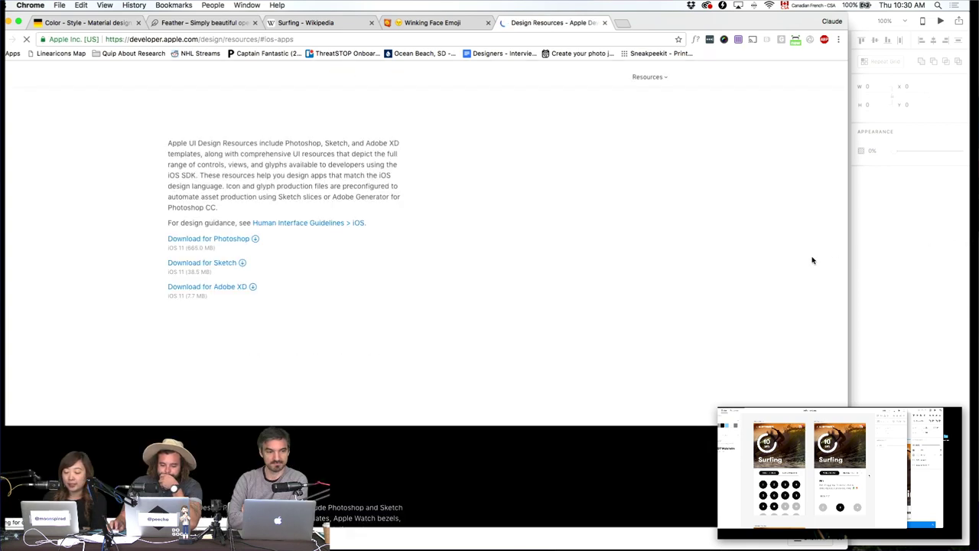
# Download the iOS 11 design kit from Apple's design resources page, accepting the licence terms.
pyautogui.click(220, 263)
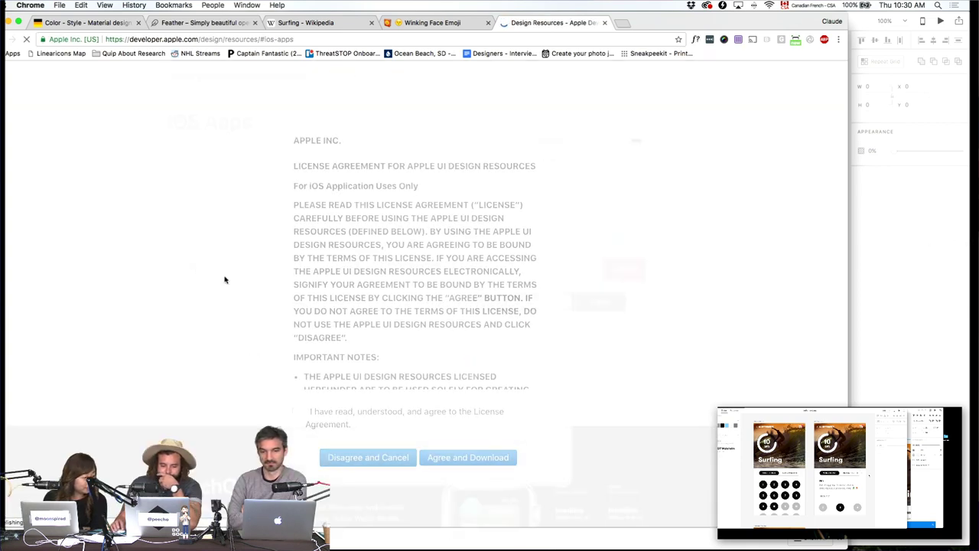
pyautogui.click(335, 419)
pyautogui.click(432, 463)
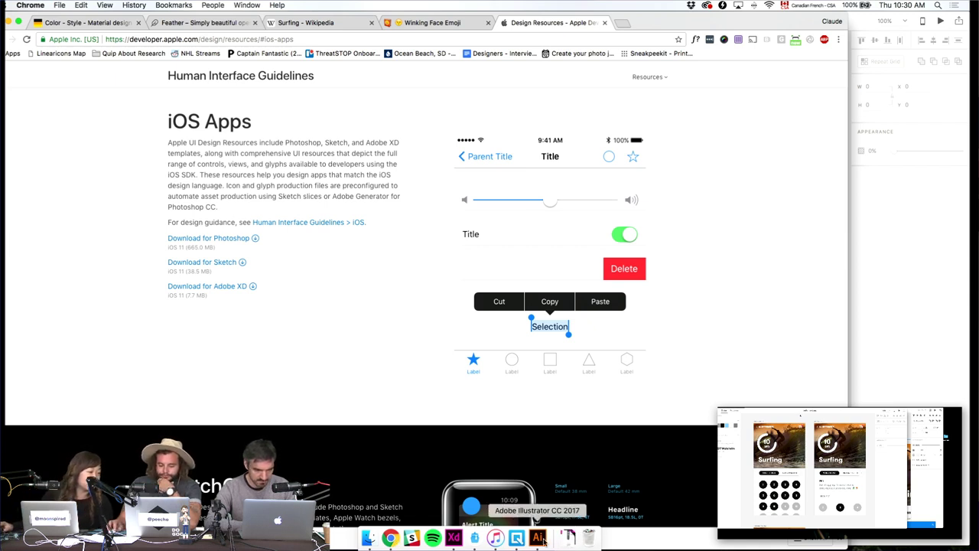
# Unzip the downloaded kit and open the iOS-11-AdobeXD folder in Finder's Downloads window.
pyautogui.click(567, 539)
pyautogui.click(547, 501)
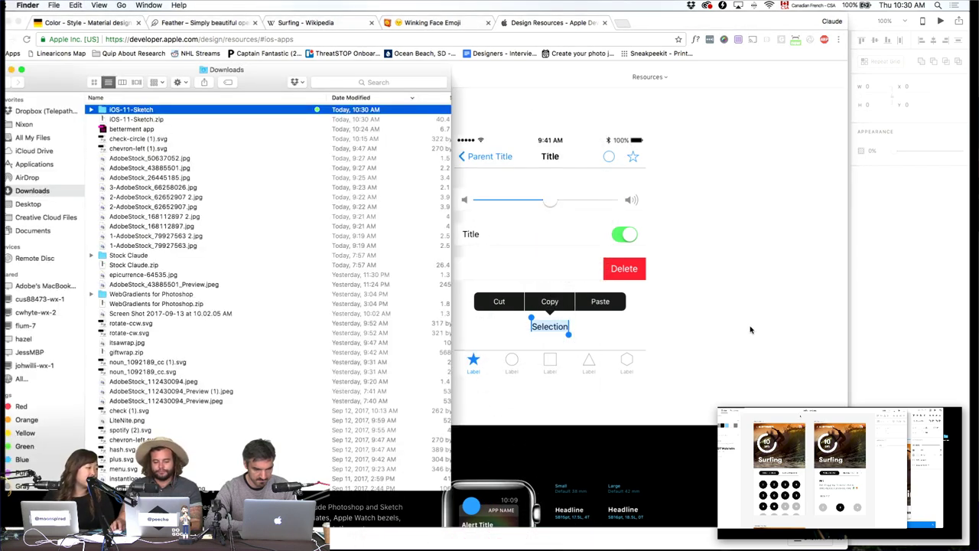
pyautogui.click(751, 330)
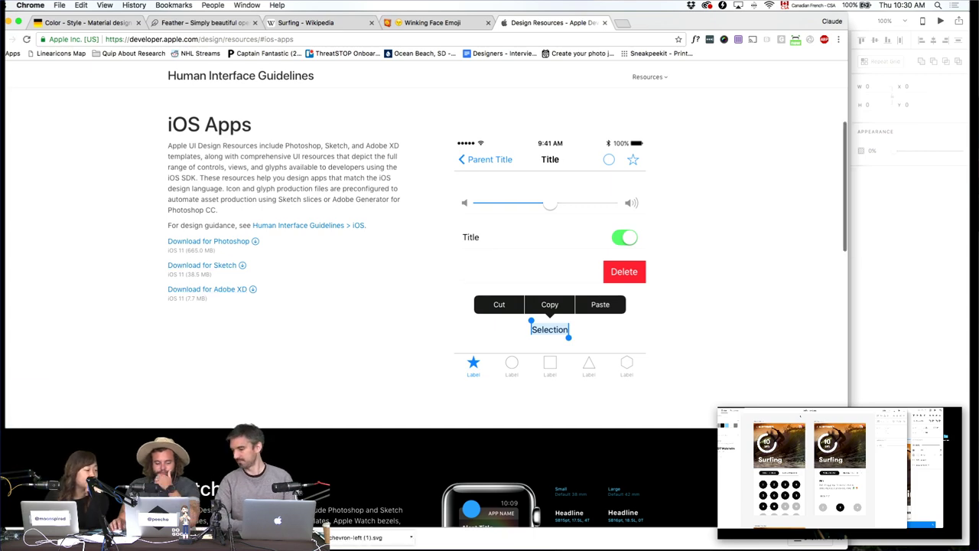
pyautogui.press('super+Tab')
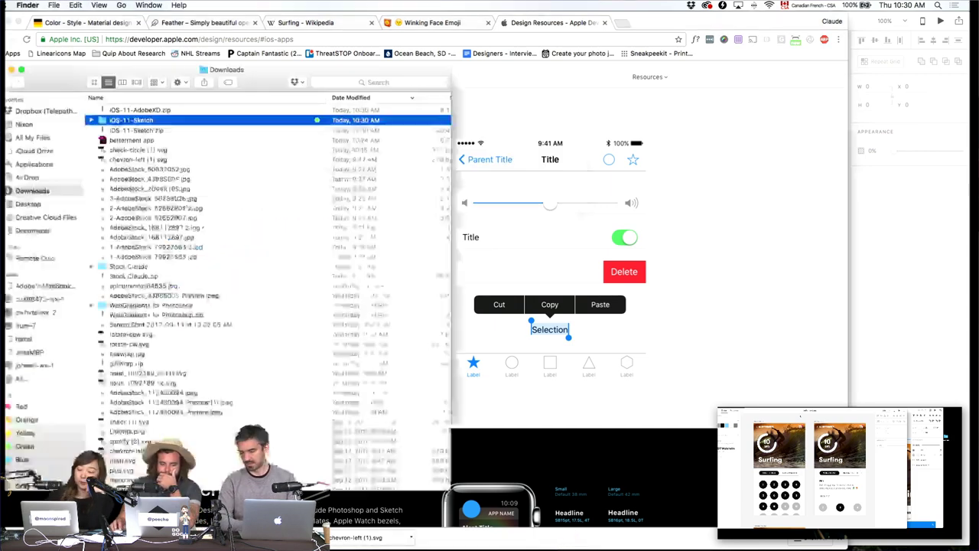
pyautogui.doubleClick(137, 110)
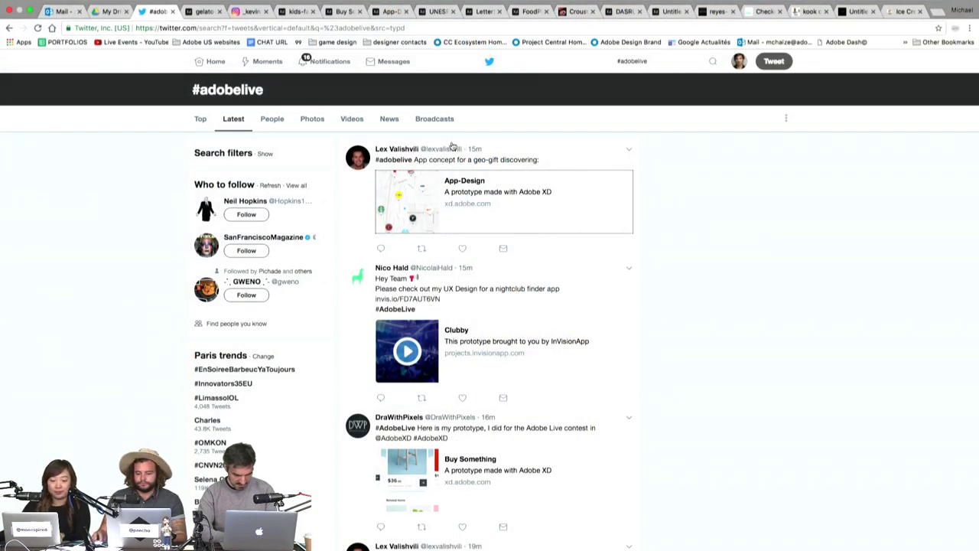
# Open the Buy Something prototype, view the Tall Wooden Chair, buy it and check out from the cart.
pyautogui.click(295, 11)
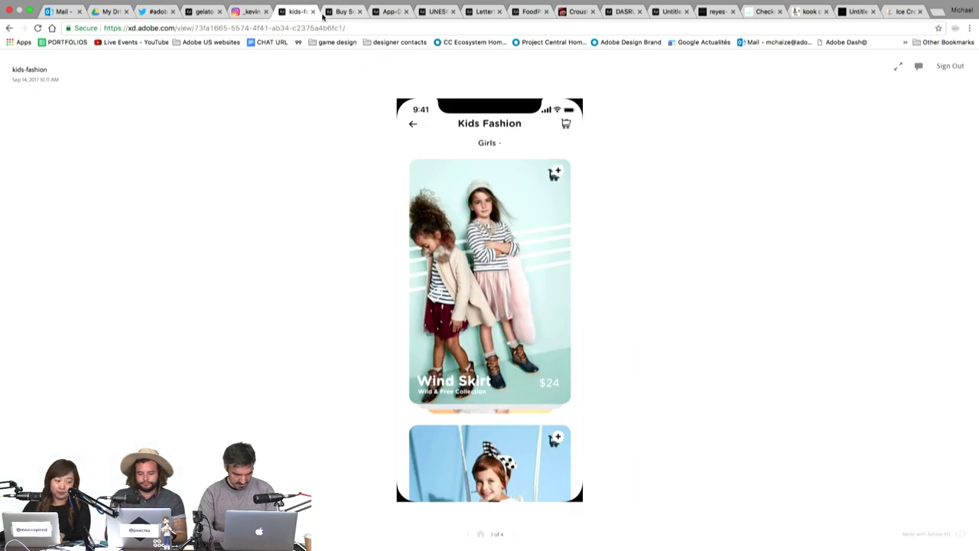
pyautogui.click(329, 12)
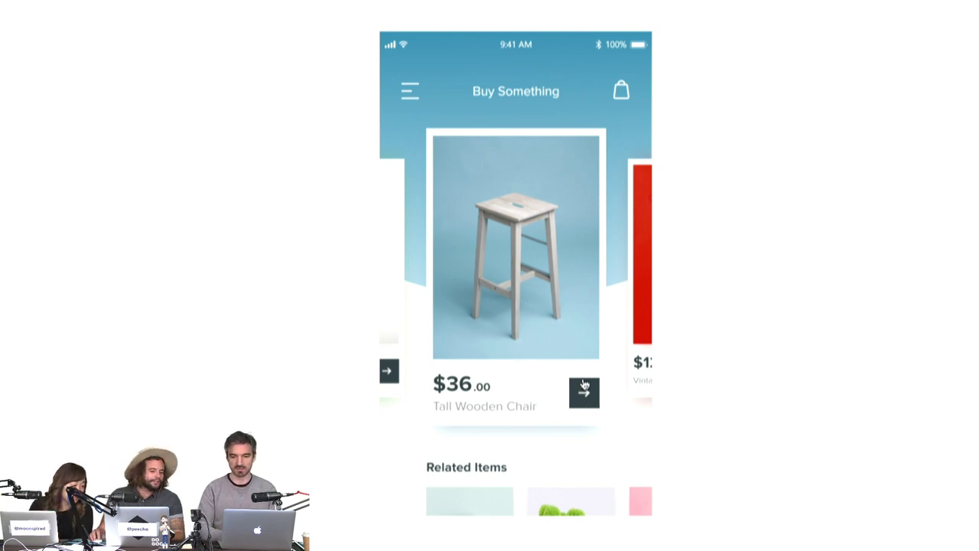
pyautogui.click(582, 403)
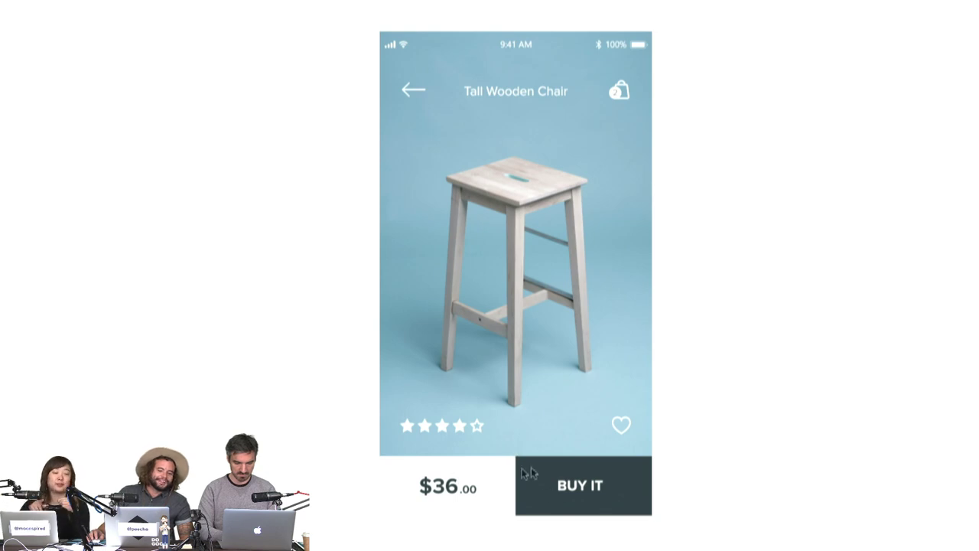
pyautogui.click(524, 318)
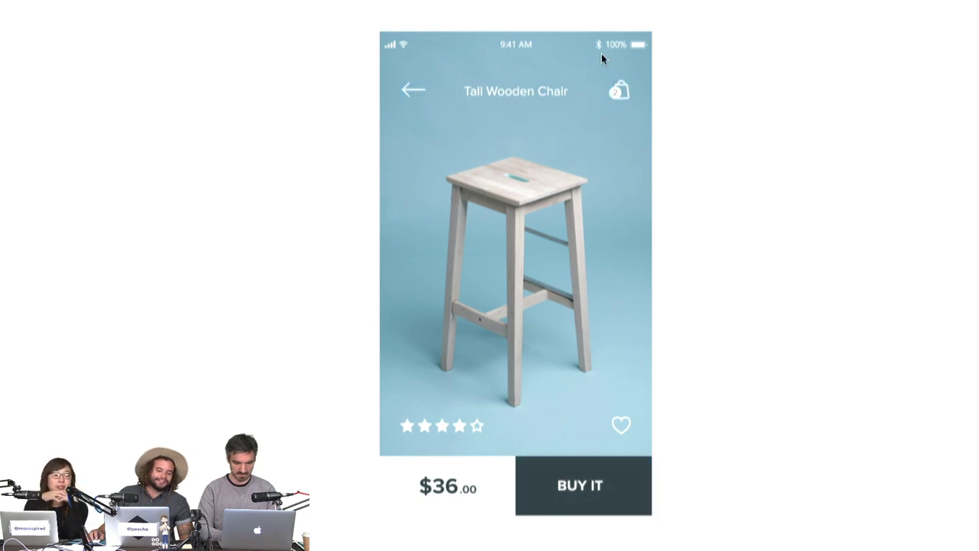
pyautogui.click(585, 501)
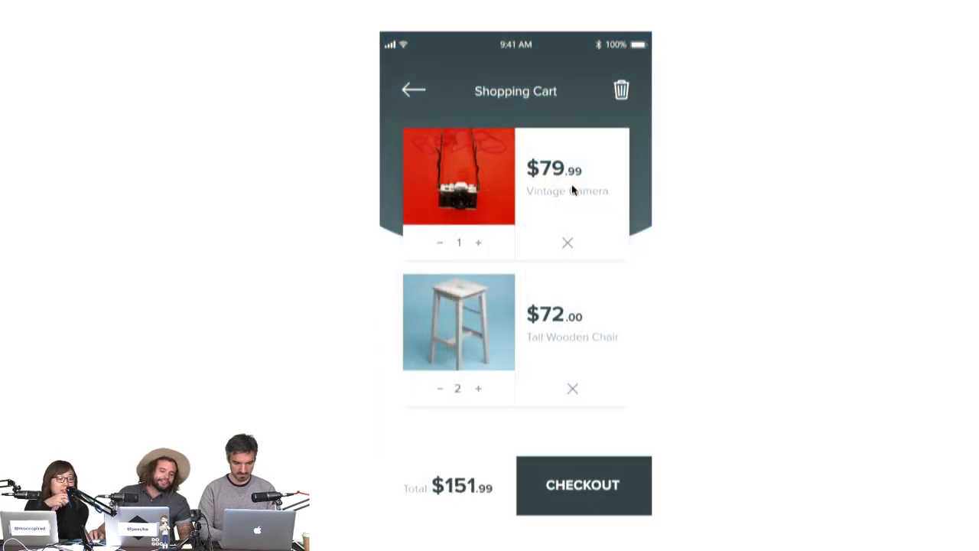
pyautogui.click(583, 194)
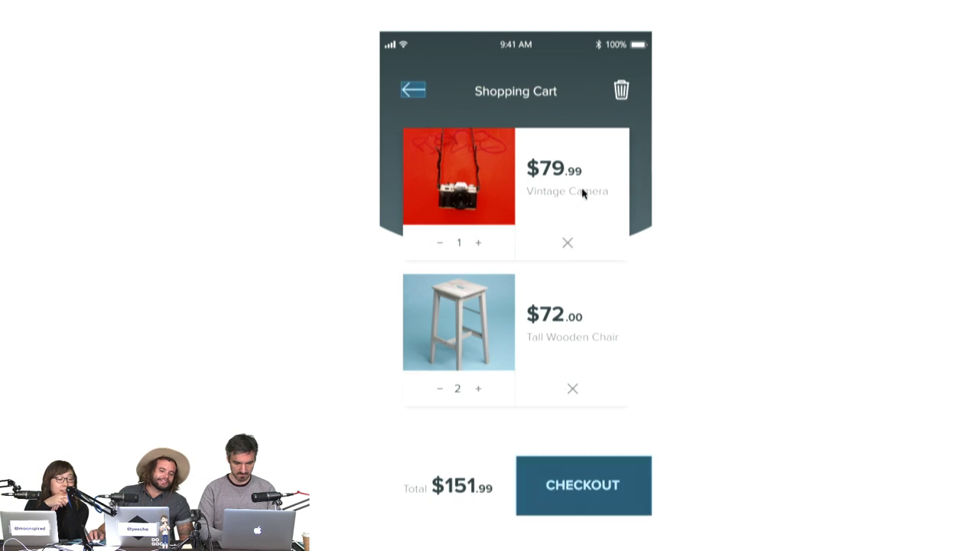
pyautogui.click(572, 491)
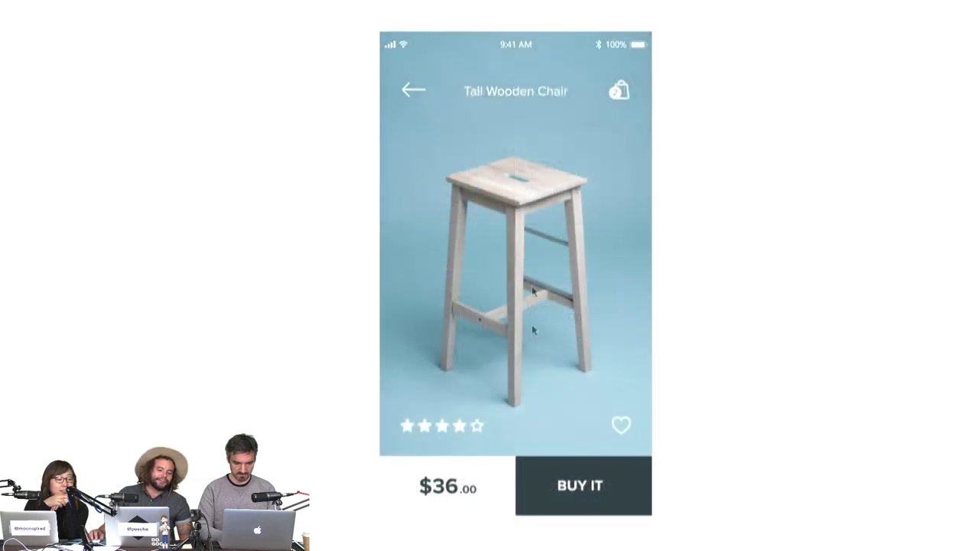
# Open the shopping cart, go back to the chair, and open and close the Things to Buy side menu.
pyautogui.click(544, 239)
pyautogui.click(620, 97)
pyautogui.click(573, 166)
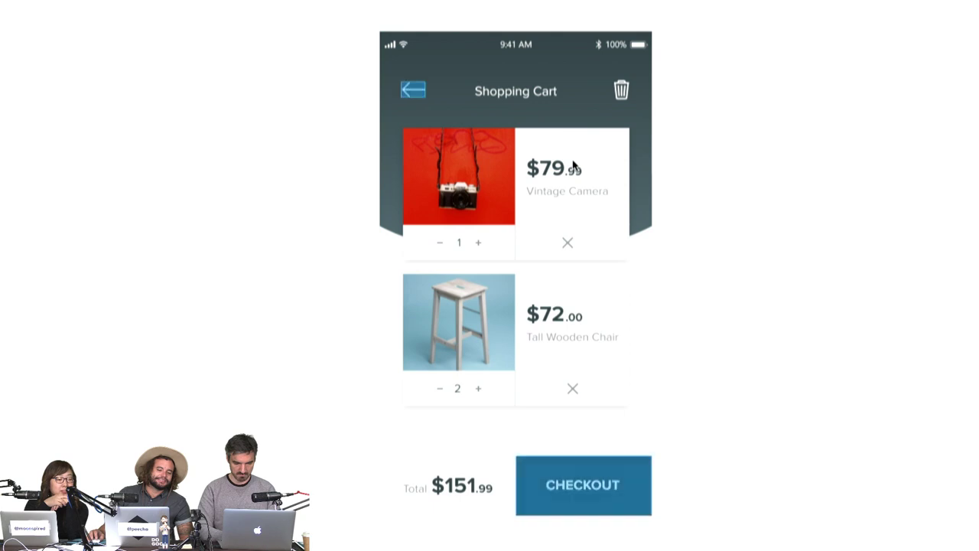
pyautogui.click(419, 89)
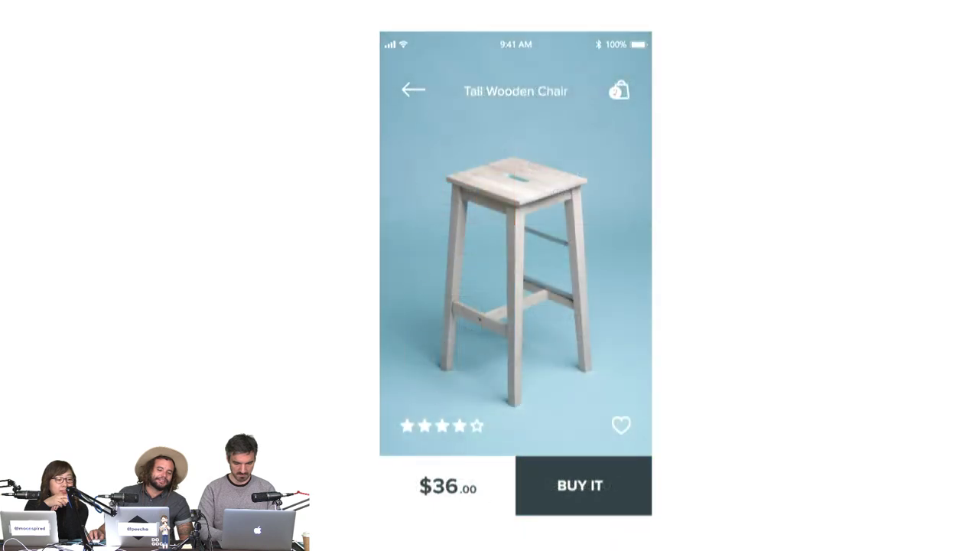
pyautogui.click(413, 90)
pyautogui.click(425, 90)
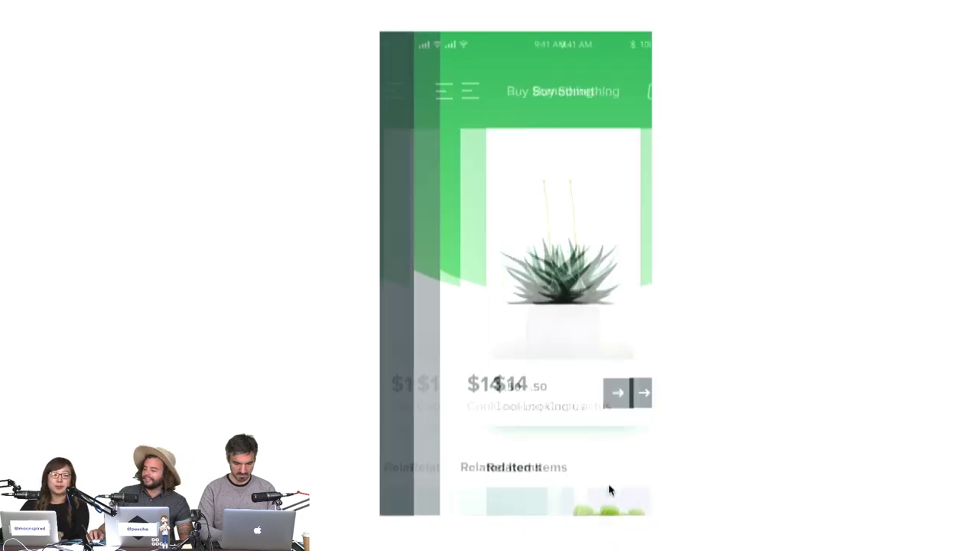
pyautogui.click(419, 87)
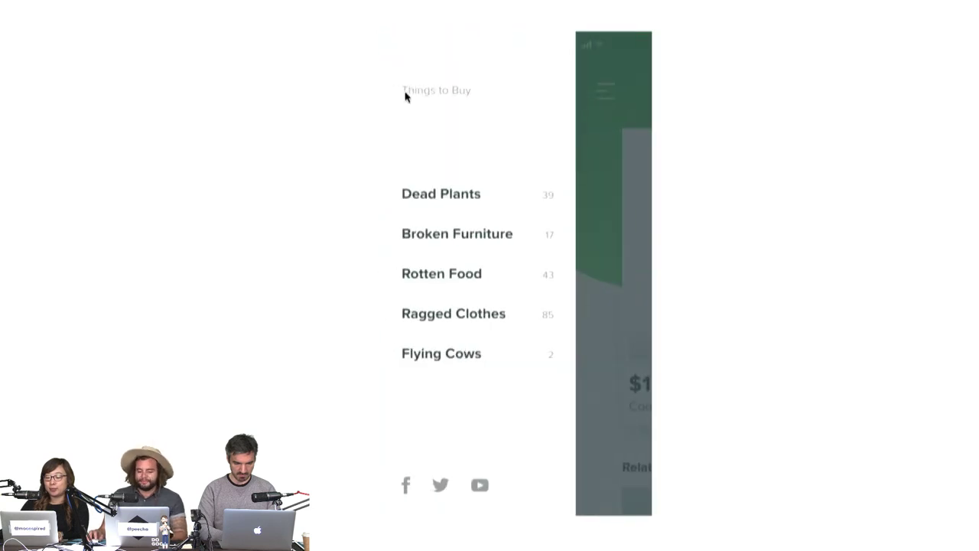
pyautogui.click(446, 205)
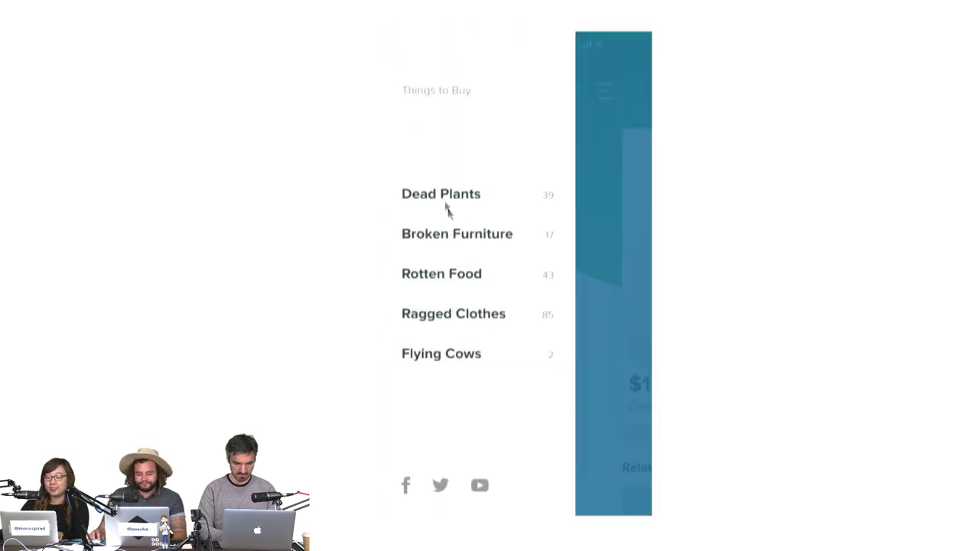
pyautogui.click(627, 321)
# Slide the carousel between the Tall Wooden Chair, Vintage Camera and Cactus cards.
pyautogui.click(627, 324)
pyautogui.click(629, 325)
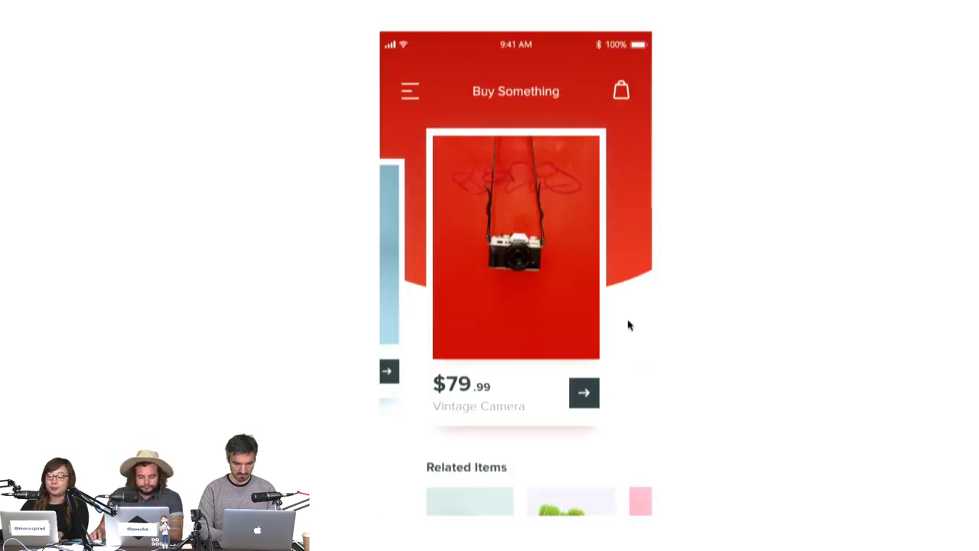
pyautogui.click(393, 282)
pyautogui.click(398, 283)
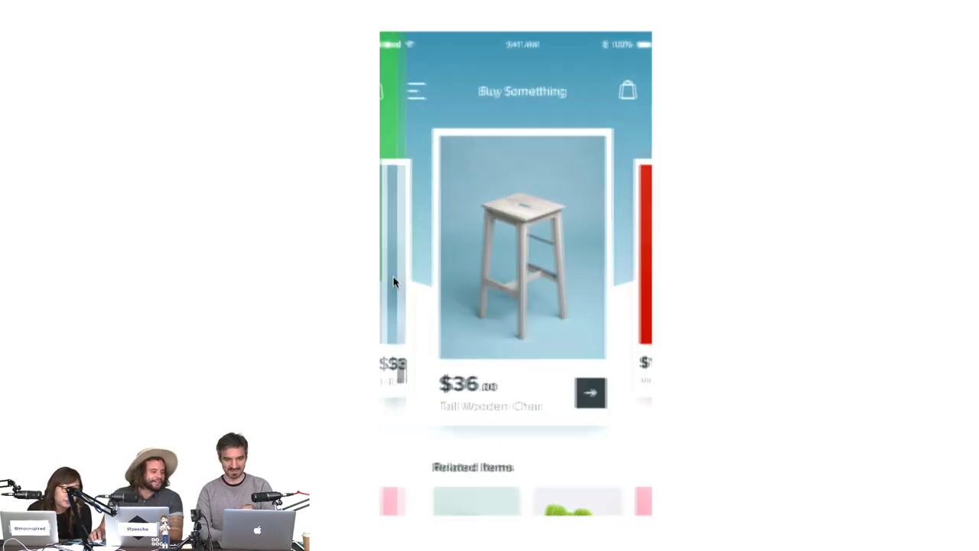
pyautogui.click(639, 282)
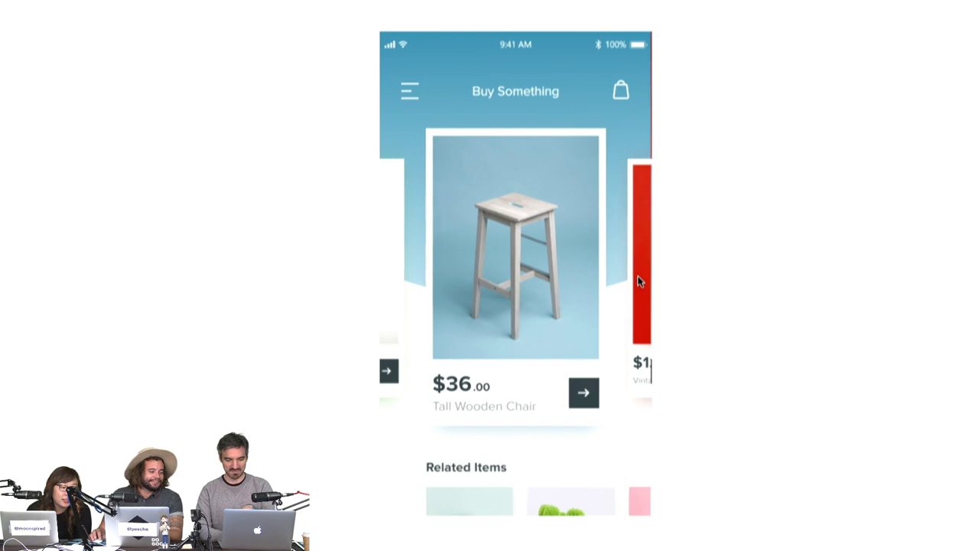
pyautogui.click(639, 282)
pyautogui.click(390, 250)
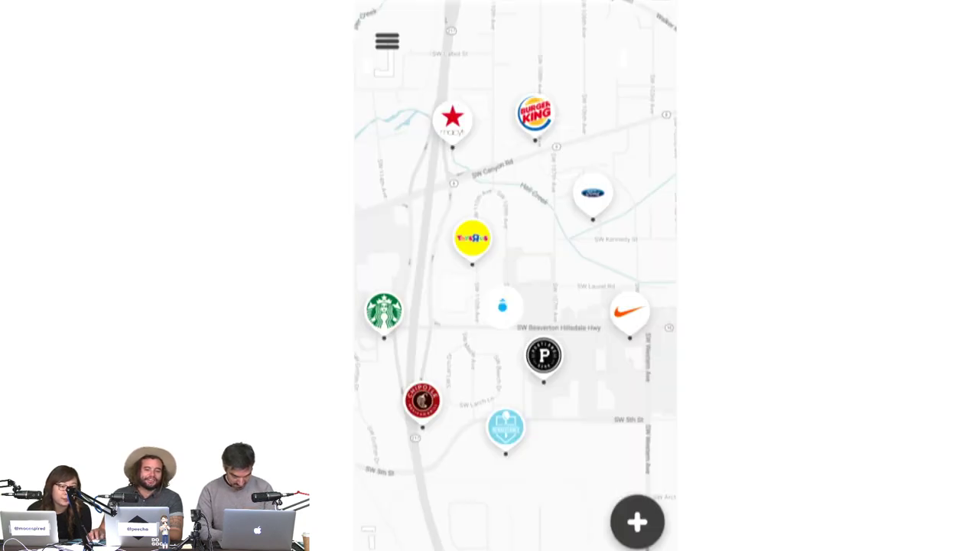
# On the map, show the Burger King Free Burger and Toys R Us $20 Gift Card offers and try Navigate.
pyautogui.click(603, 100)
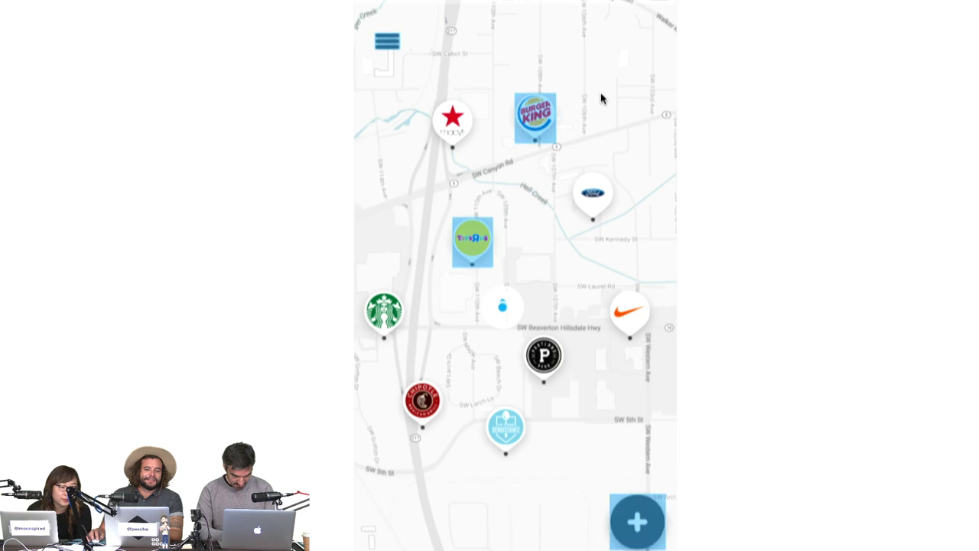
pyautogui.click(484, 227)
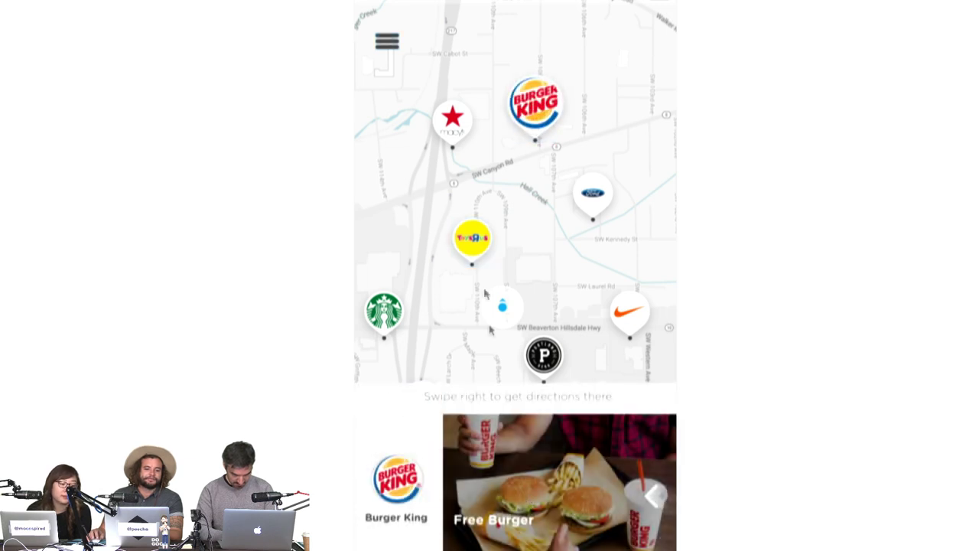
pyautogui.click(482, 250)
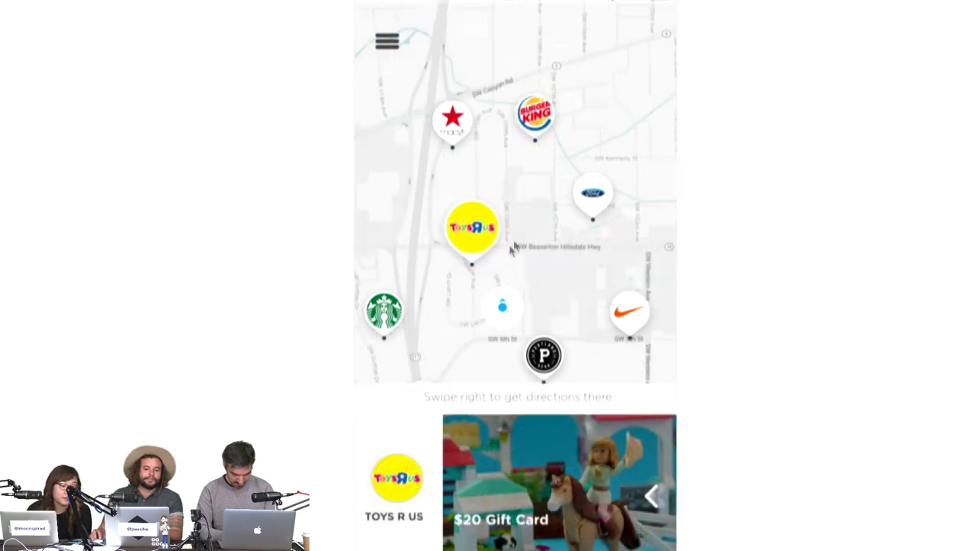
pyautogui.click(494, 480)
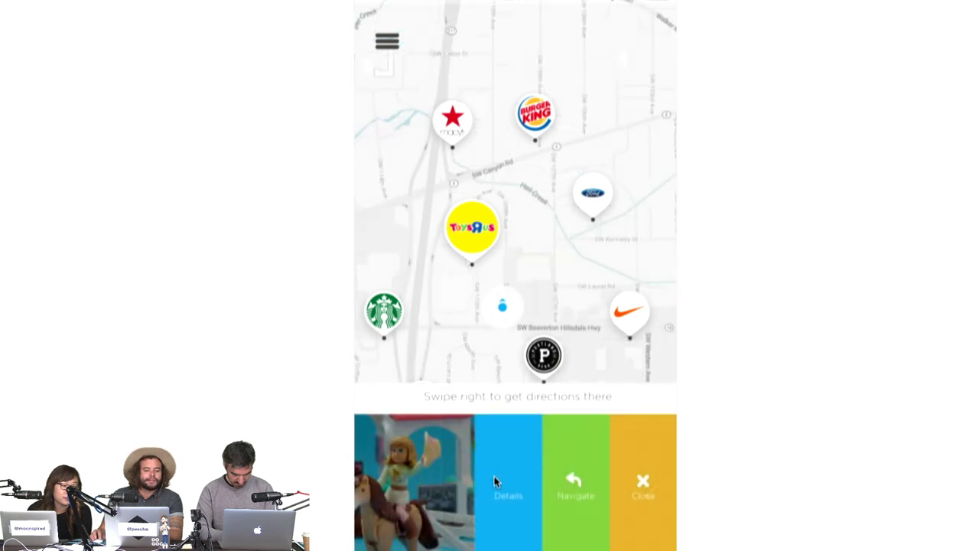
pyautogui.click(582, 492)
pyautogui.click(575, 380)
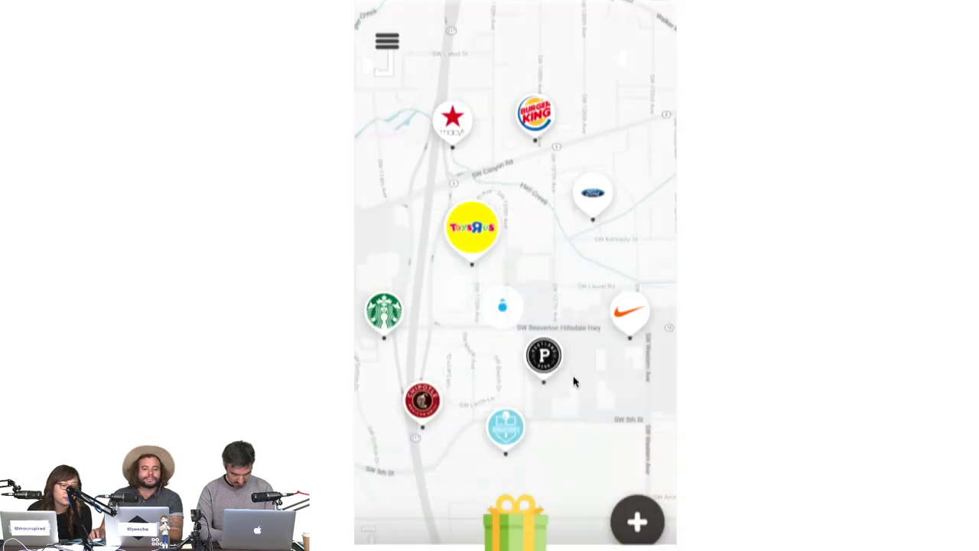
# Open the Available Gift Drops panel, expand the full list, then restart from the first map screen.
pyautogui.click(517, 545)
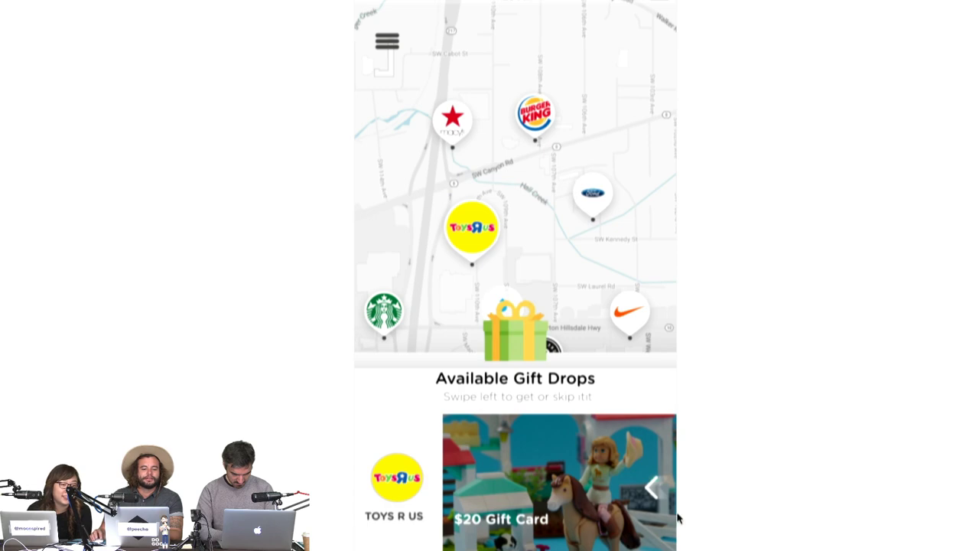
pyautogui.click(514, 343)
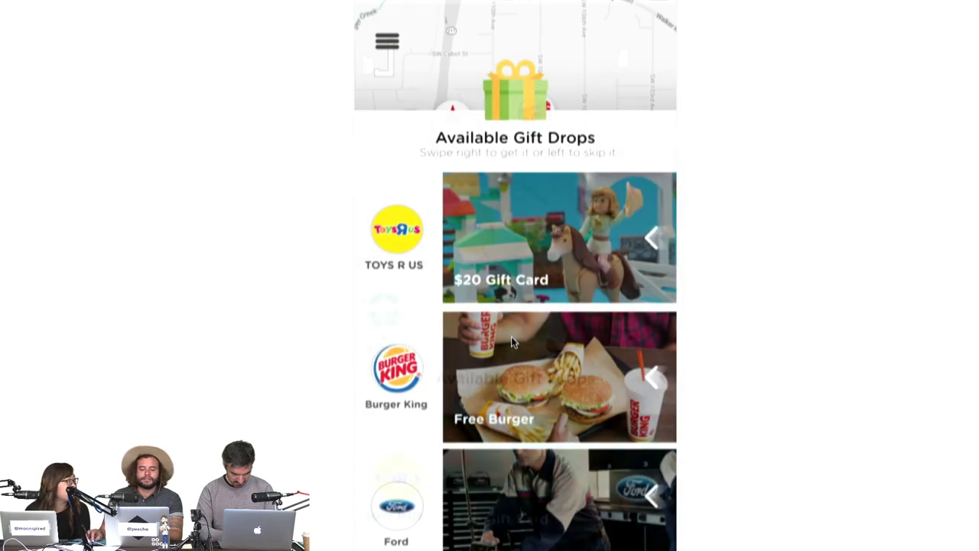
pyautogui.scroll(-5, 511, 80)
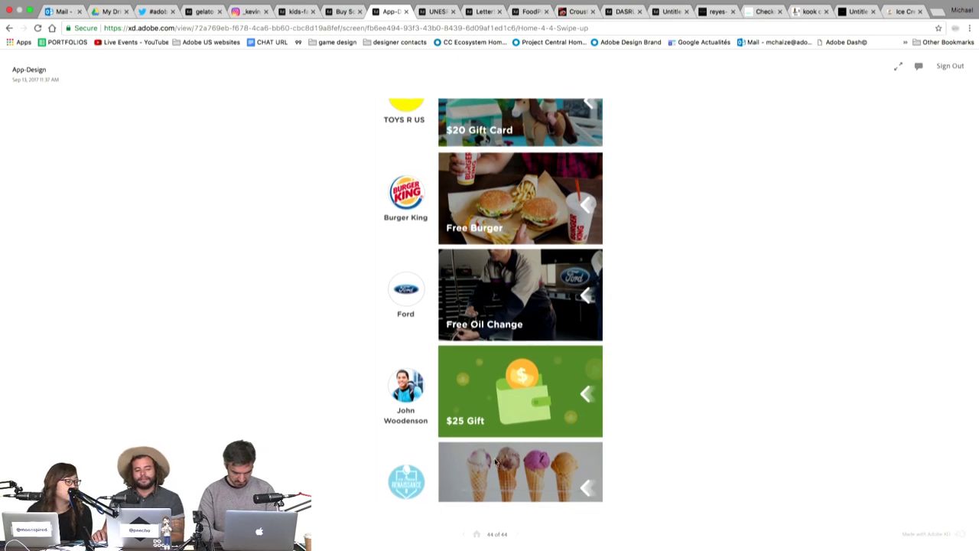
pyautogui.click(476, 534)
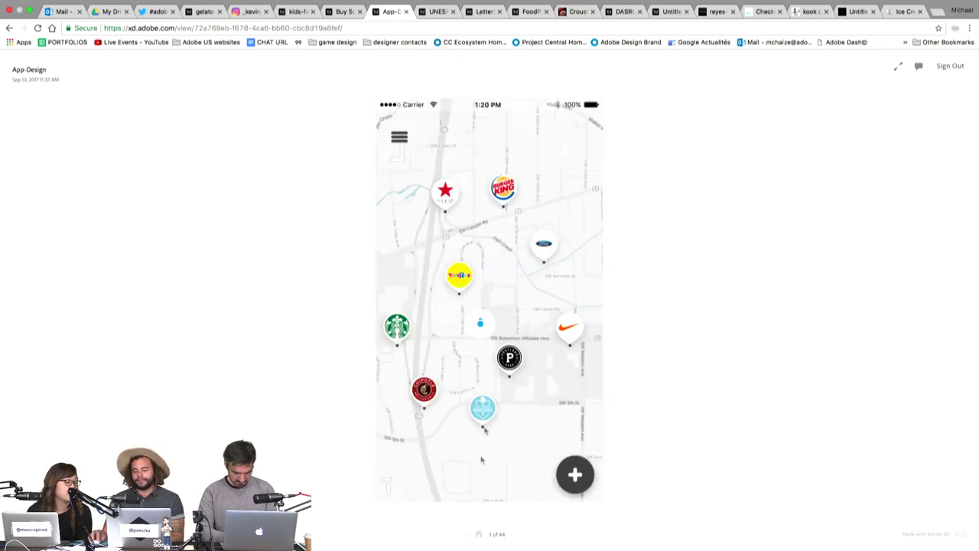
# Replay the Burger King and Toys R Us gift offers and the card's Details, Navigate, Close options.
pyautogui.click(501, 191)
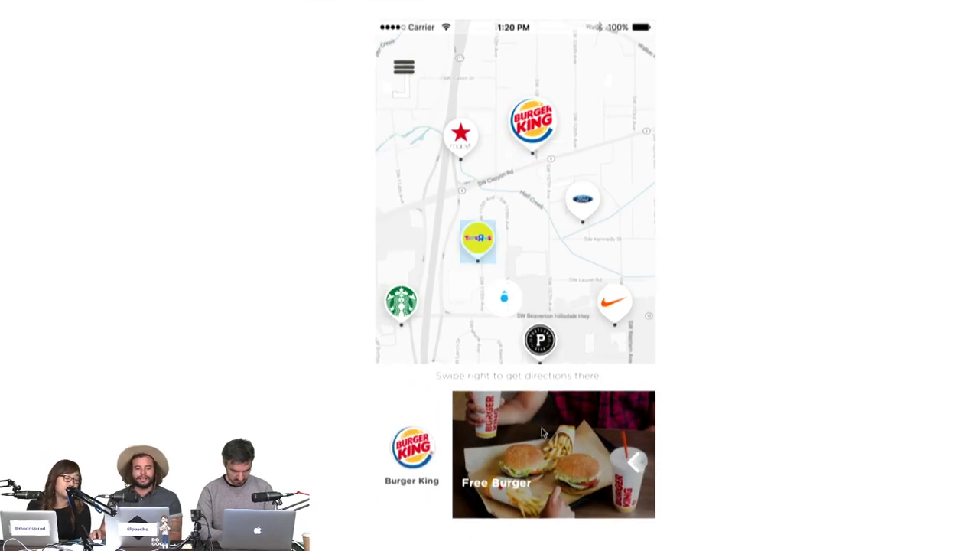
pyautogui.click(477, 237)
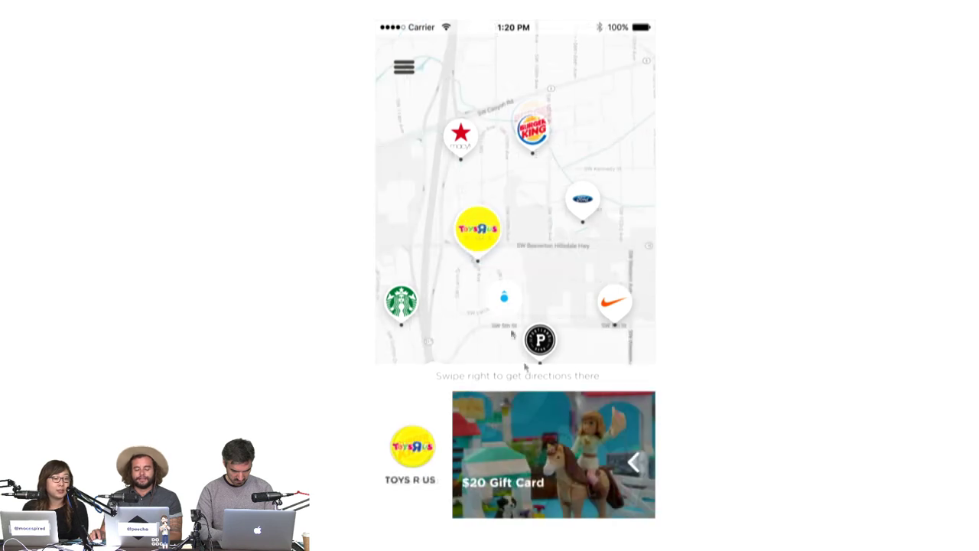
pyautogui.click(566, 470)
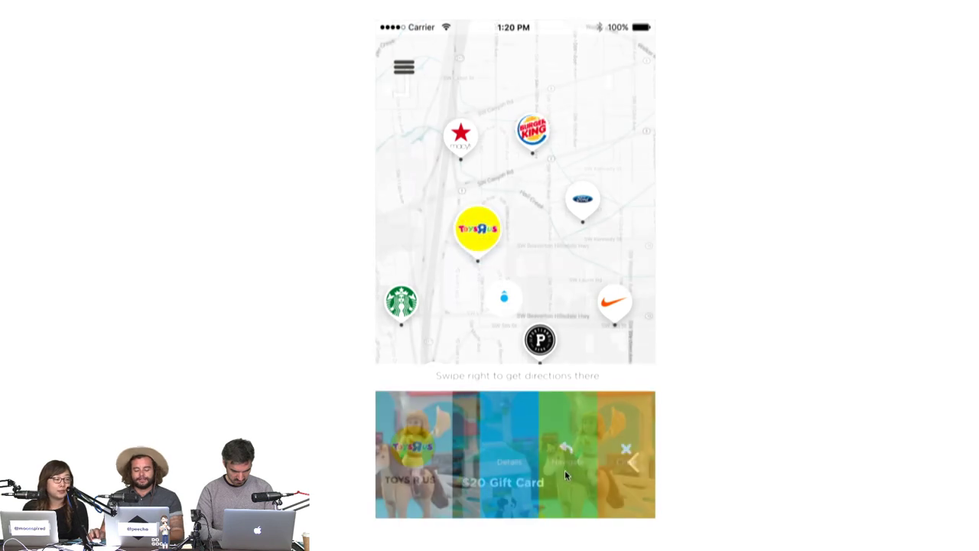
pyautogui.click(500, 446)
pyautogui.click(531, 132)
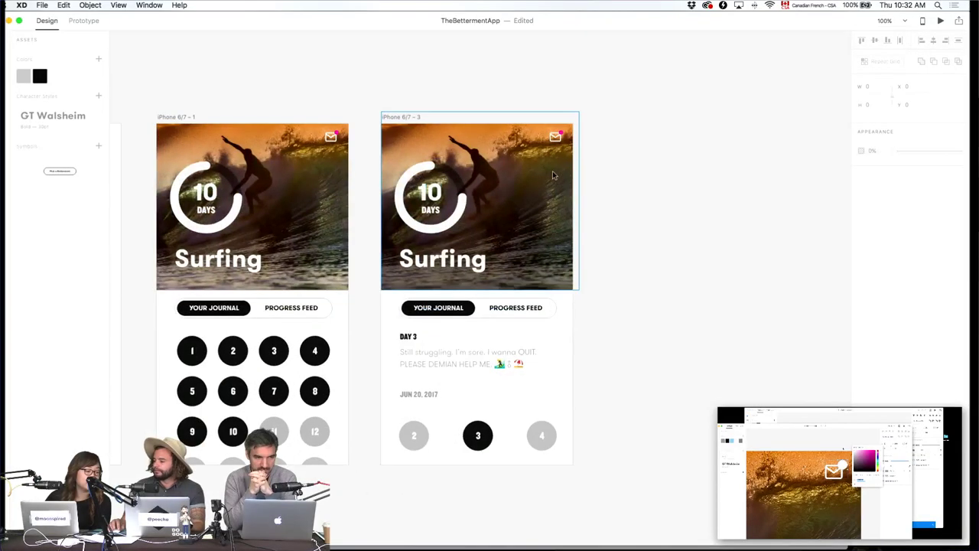
# Open Apple UI Design Resources - iOS 11.xd from Finder's iOS-11-AdobeXD folder.
pyautogui.moveTo(554, 176); pyautogui.dragTo(753, 178)
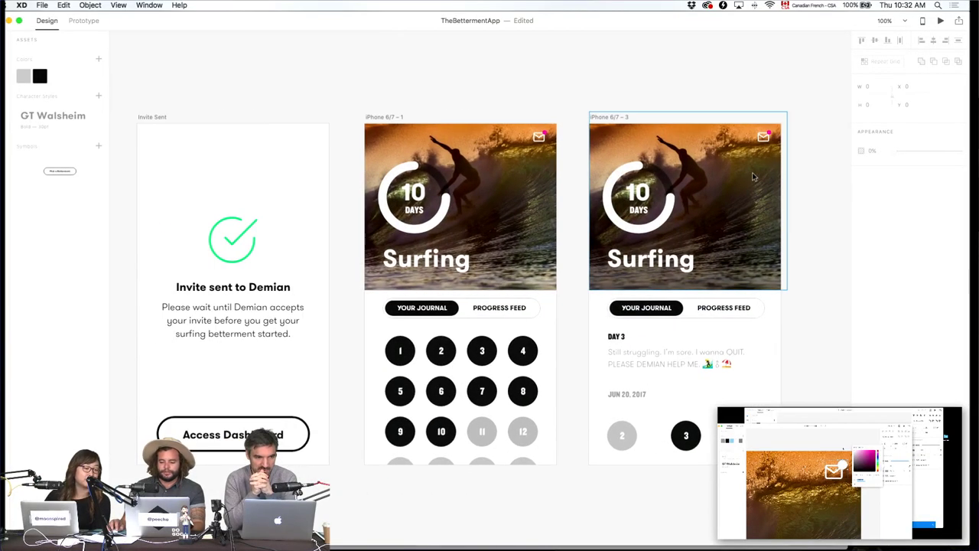
pyautogui.press('super+Tab')
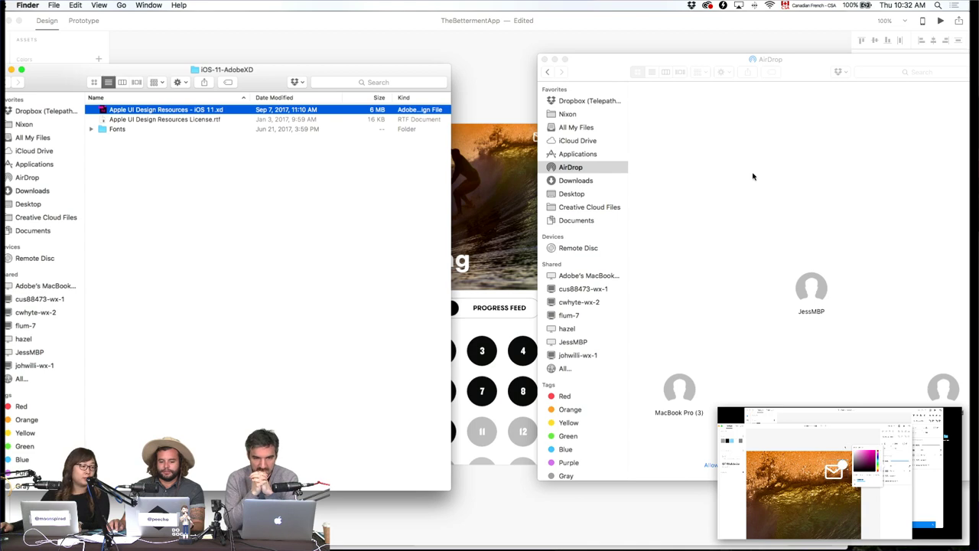
pyautogui.doubleClick(161, 110)
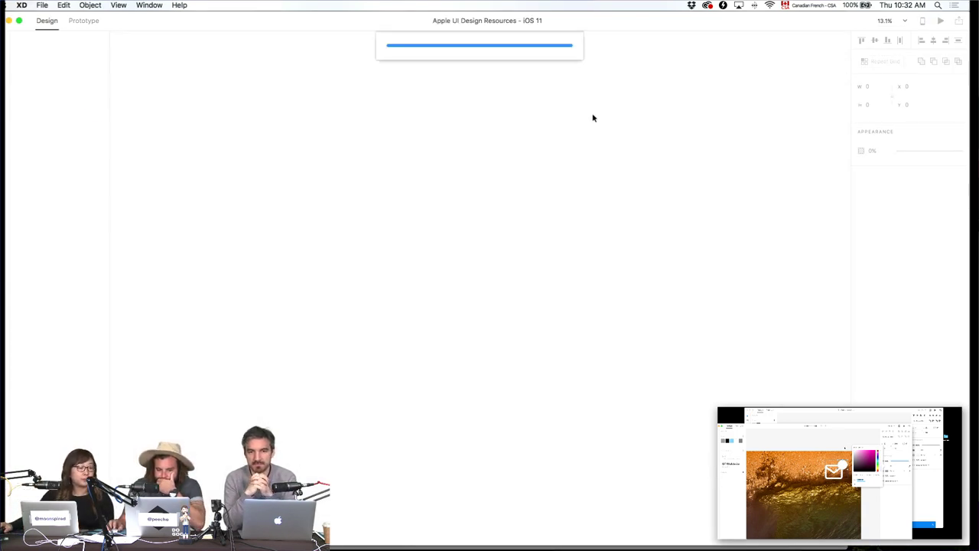
# Scroll around the iOS 11 UI kit canvas to look over its artboards.
pyautogui.scroll(5, 593, 116)
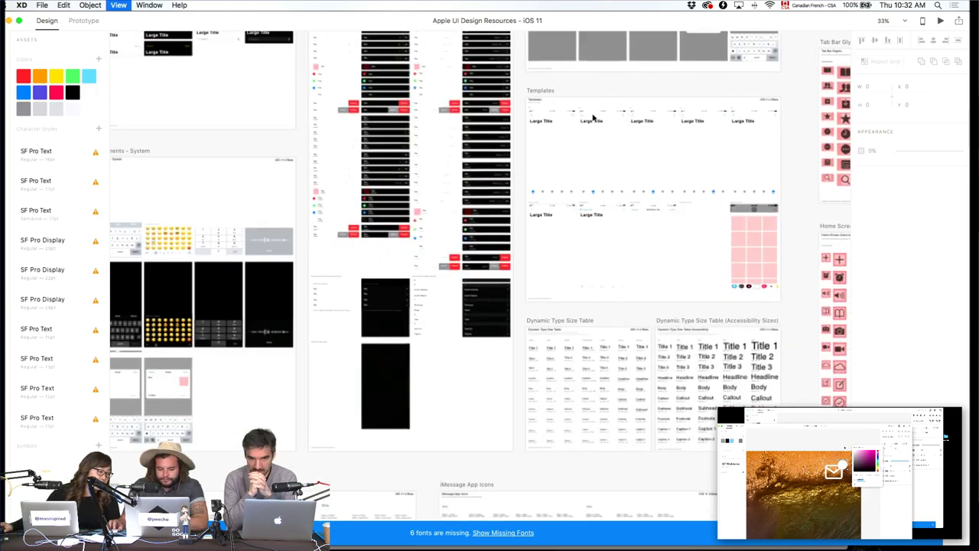
pyautogui.hscroll(-5, 476, 201)
pyautogui.scroll(3, 476, 201)
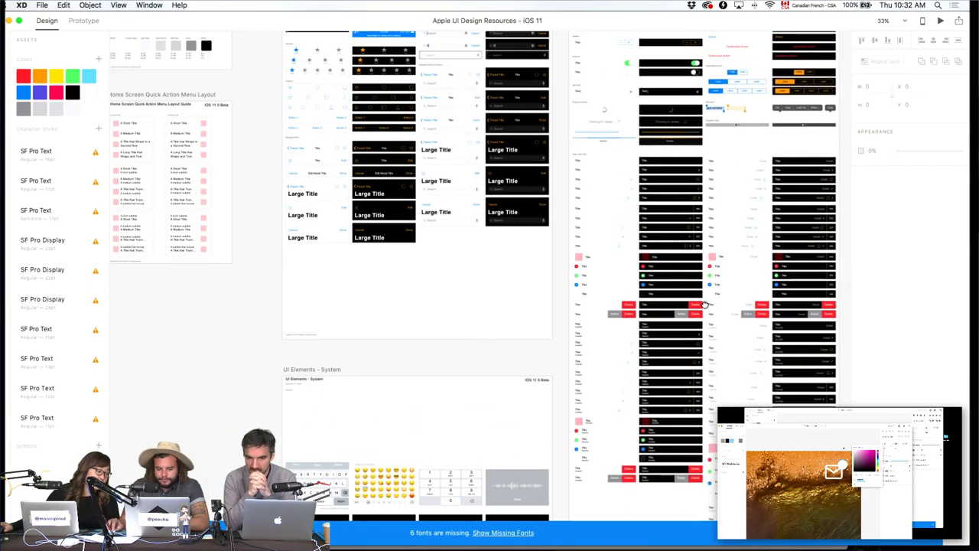
pyautogui.hscroll(10, 590, 217)
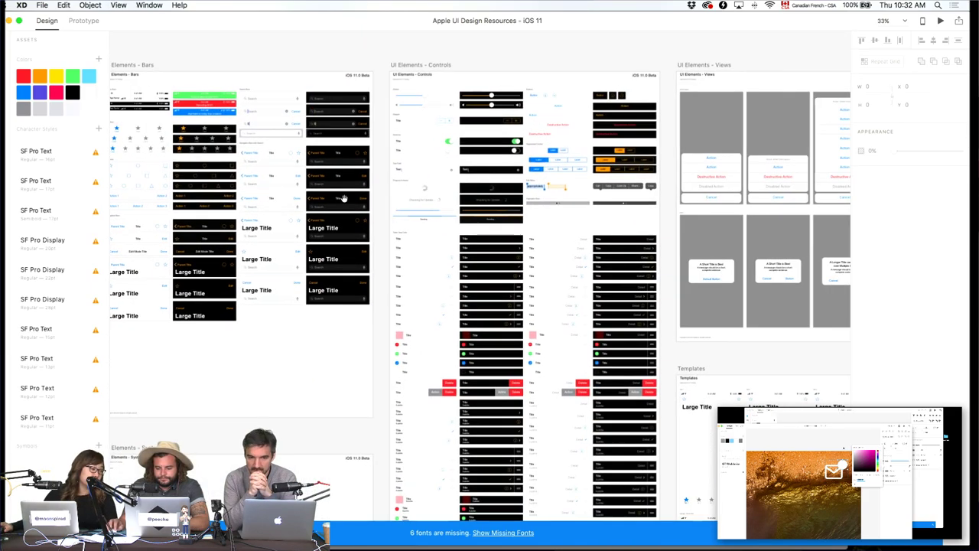
pyautogui.scroll(-15, 294, 287)
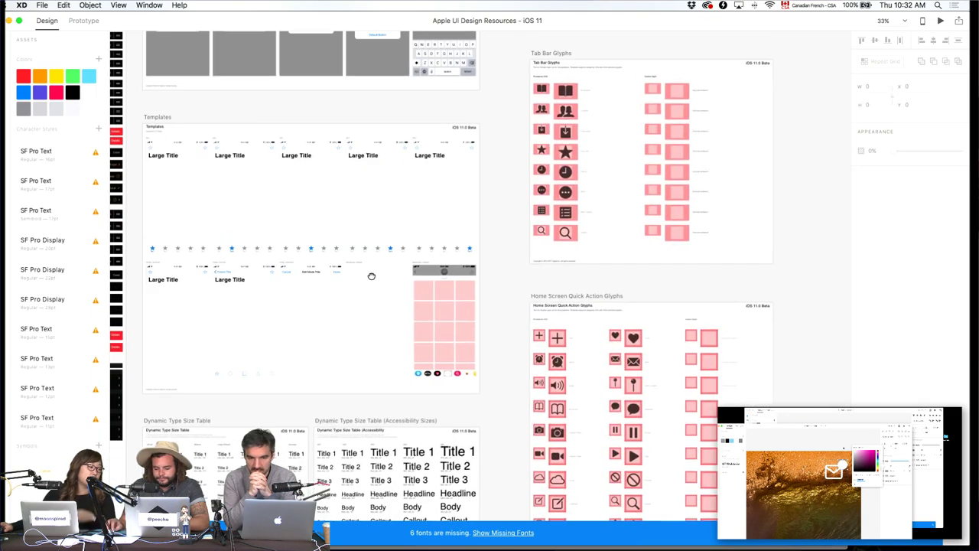
pyautogui.hscroll(-3, 368, 230)
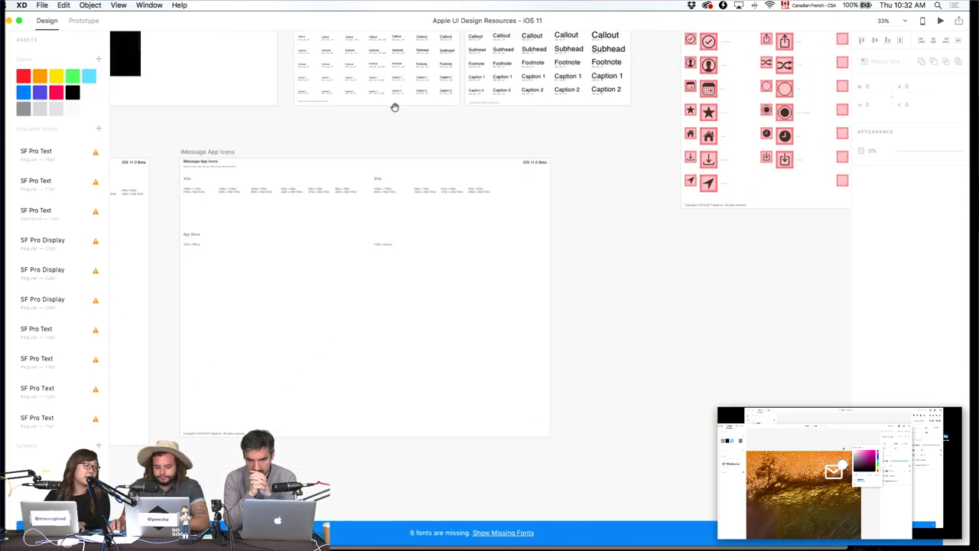
pyautogui.hscroll(-5, 394, 105)
# Back in the Betterment document, move the Mentor Selector Filled artboard further down to make room.
pyautogui.press('super+grave')
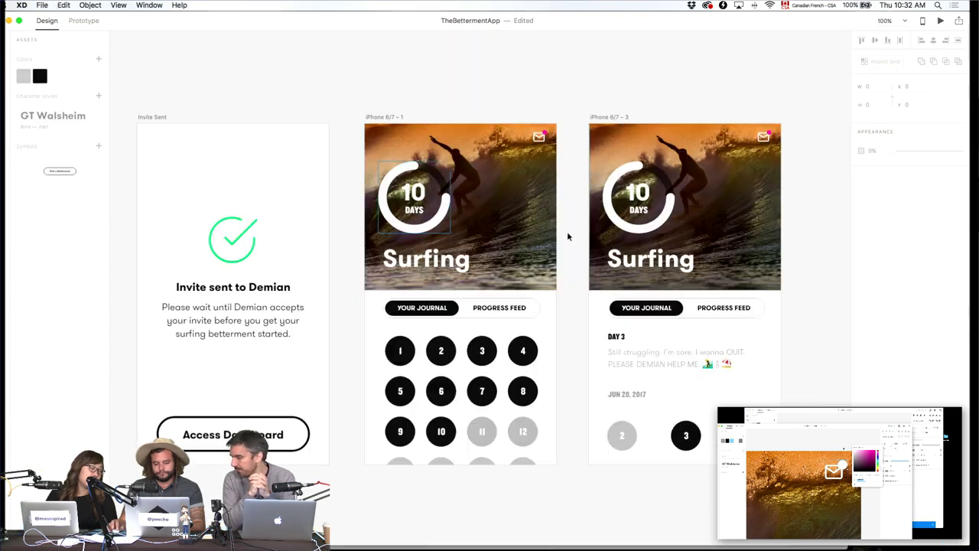
pyautogui.hscroll(-6, 351, 214)
pyautogui.scroll(-3, 352, 214)
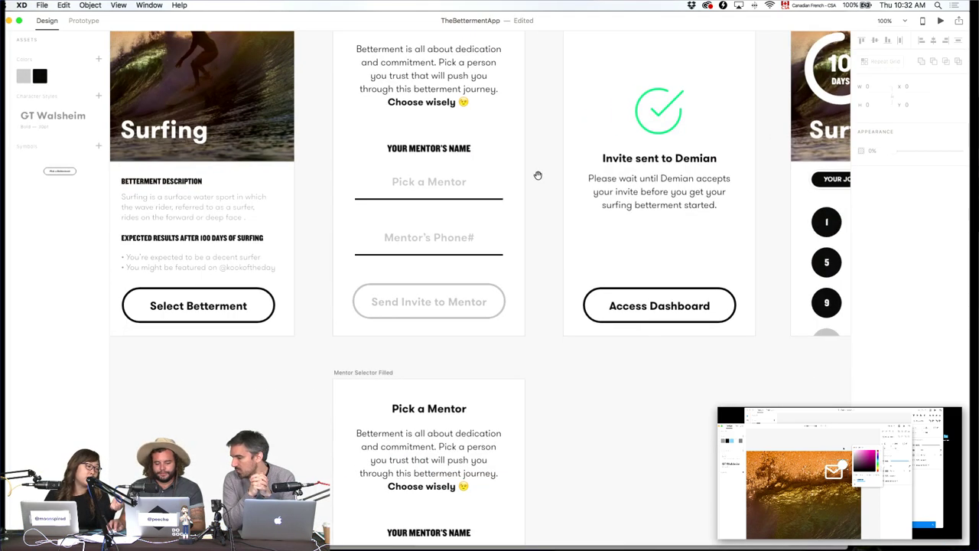
pyautogui.press('super+minus')
pyautogui.scroll(-5, 543, 400)
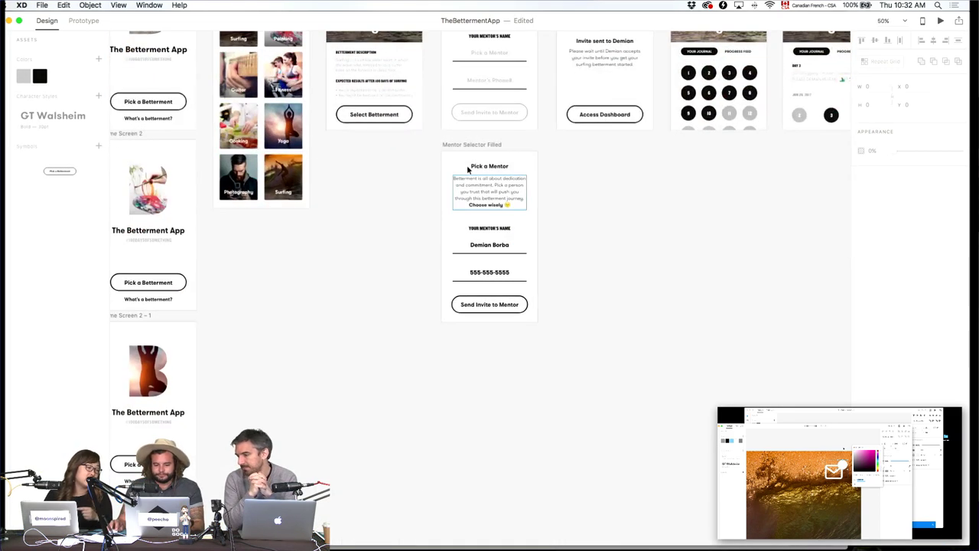
pyautogui.moveTo(470, 147); pyautogui.dragTo(480, 262)
pyautogui.click(581, 186)
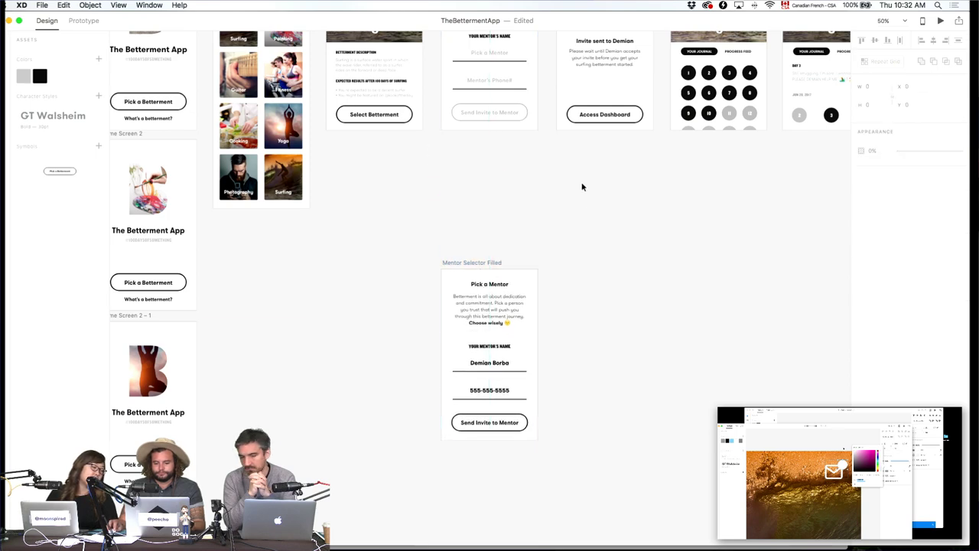
pyautogui.scroll(4, 540, 221)
pyautogui.moveTo(487, 95); pyautogui.dragTo(490, 263)
pyautogui.press('super+z')
pyautogui.moveTo(607, 369); pyautogui.dragTo(607, 215)
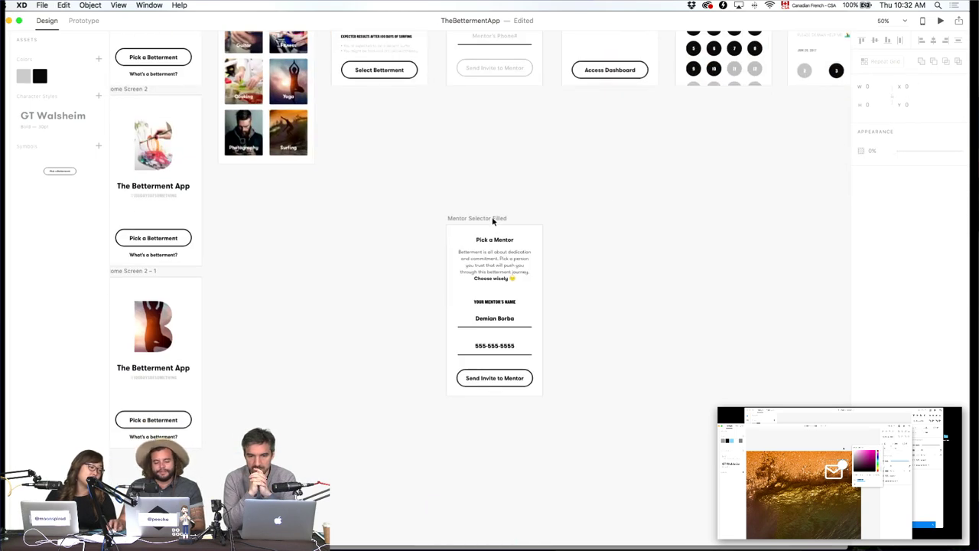
pyautogui.moveTo(496, 218); pyautogui.dragTo(495, 264)
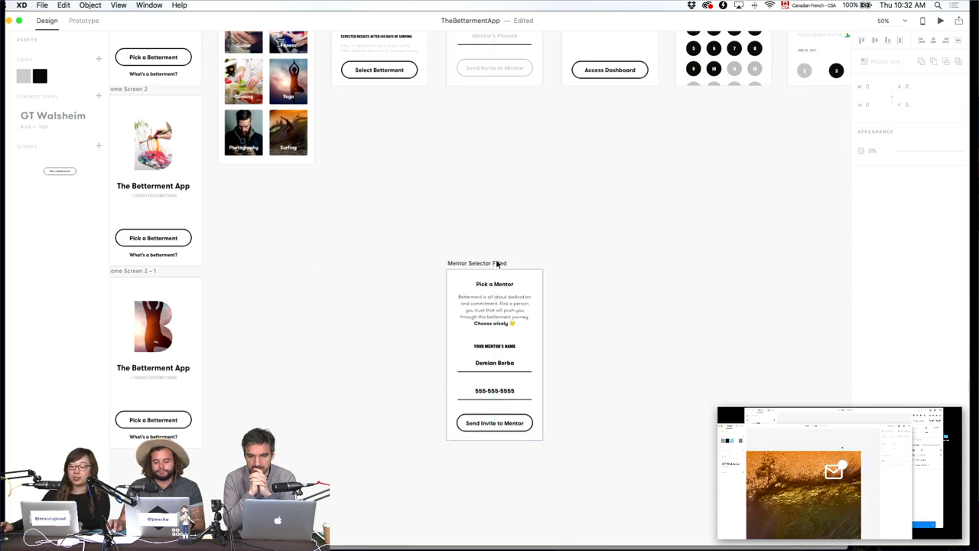
pyautogui.click(531, 188)
pyautogui.scroll(5, 531, 191)
# Option-drag Mentor Selector Empty to place a copy beneath it, above Mentor Selector Filled.
pyautogui.click(472, 117)
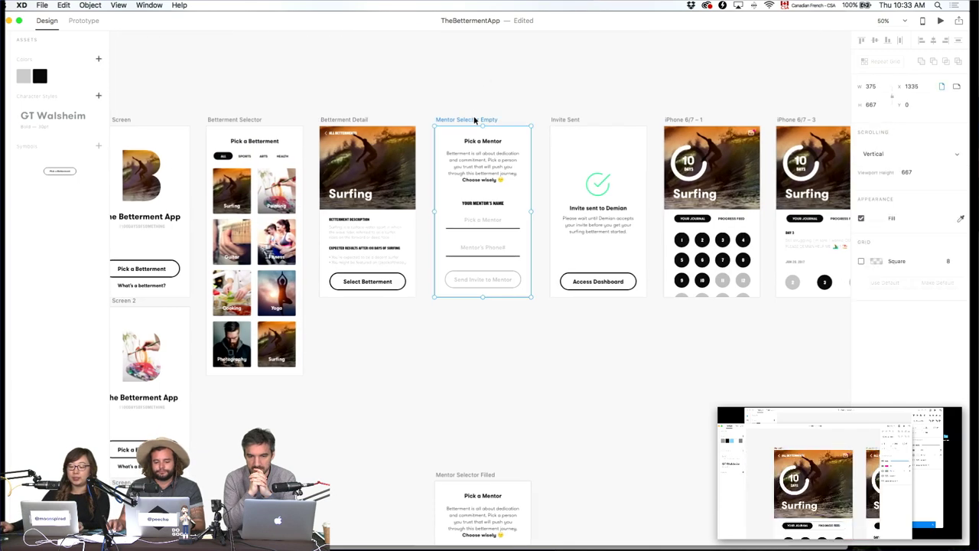
pyautogui.moveTo(474, 119); pyautogui.dragTo(498, 322)
pyautogui.click(630, 391)
pyautogui.scroll(-4, 686, 262)
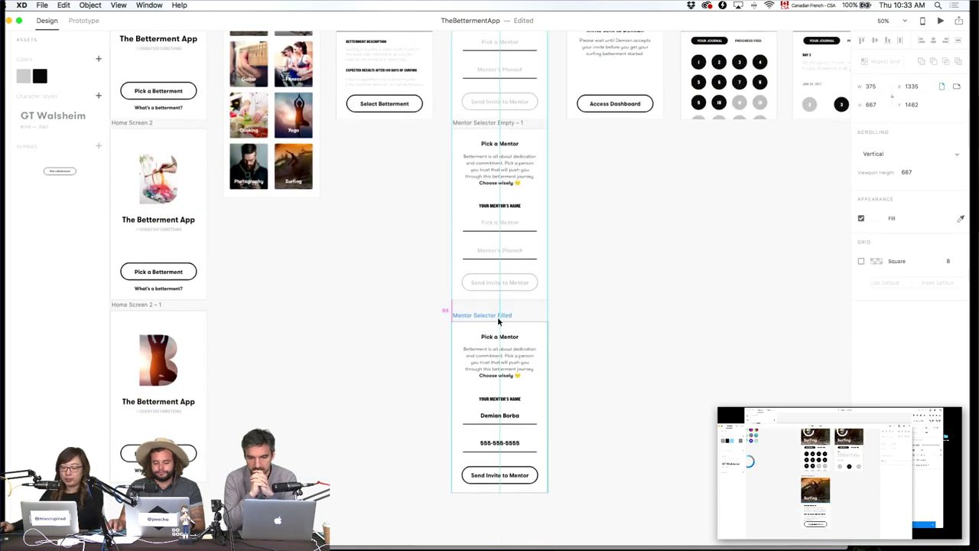
pyautogui.click(604, 281)
# Zoom to 100% and closer to inspect the mentor selector screens.
pyautogui.press('super+1')
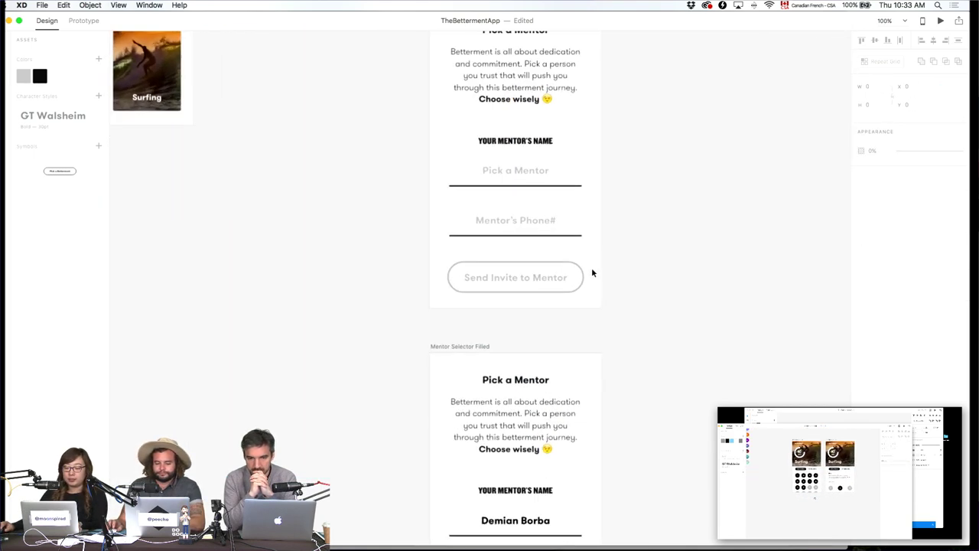
pyautogui.scroll(4, 604, 336)
pyautogui.scroll(-2, 595, 376)
pyautogui.press('super+2')
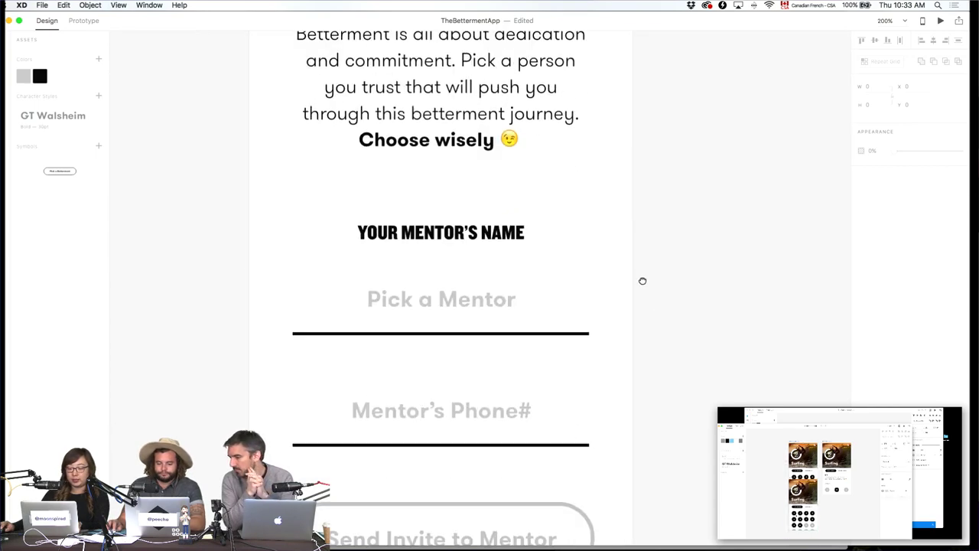
pyautogui.press('super+1')
# Reopen the recent document Apple UI Design Resources - iOS 11.
pyautogui.click(42, 5)
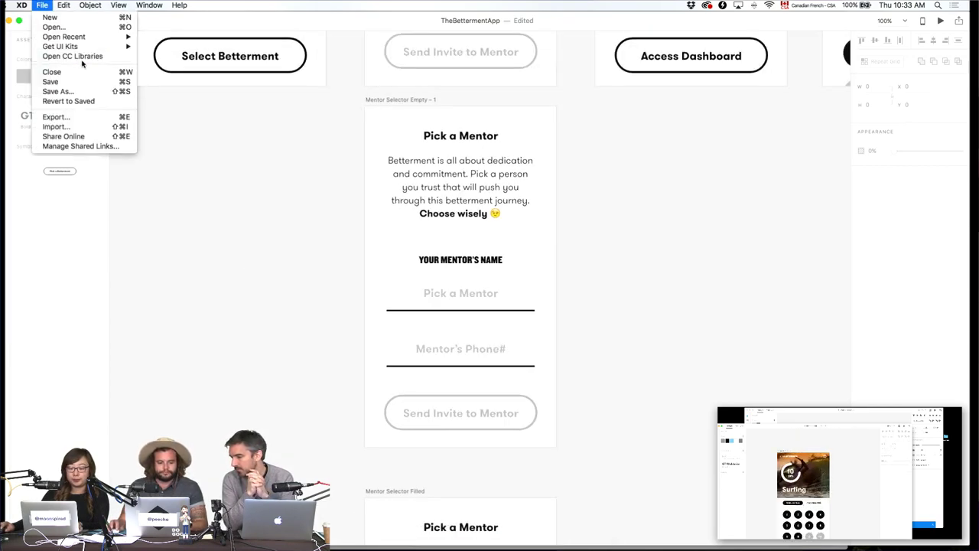
pyautogui.moveTo(65, 37)
pyautogui.click(170, 38)
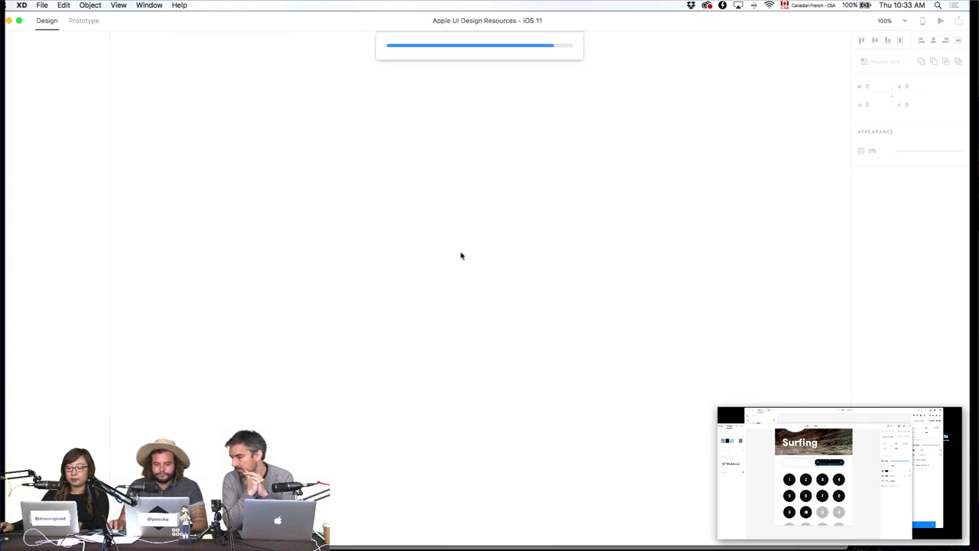
# Bring the keyboard artboards into view and select the light iOS keyboard group, undoing accidental moves.
pyautogui.moveTo(341, 286); pyautogui.dragTo(418, 237)
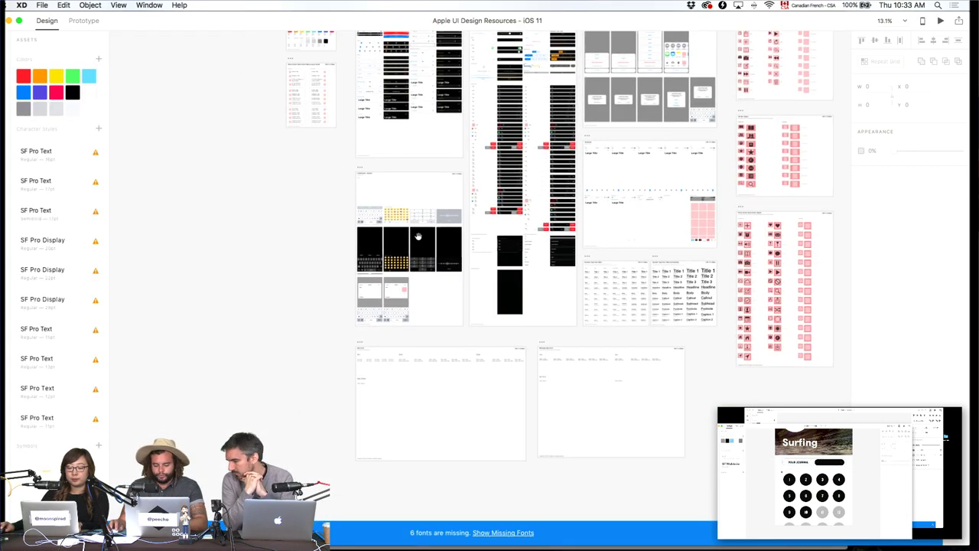
pyautogui.scroll(5, 417, 237)
pyautogui.moveTo(402, 370); pyautogui.dragTo(611, 337)
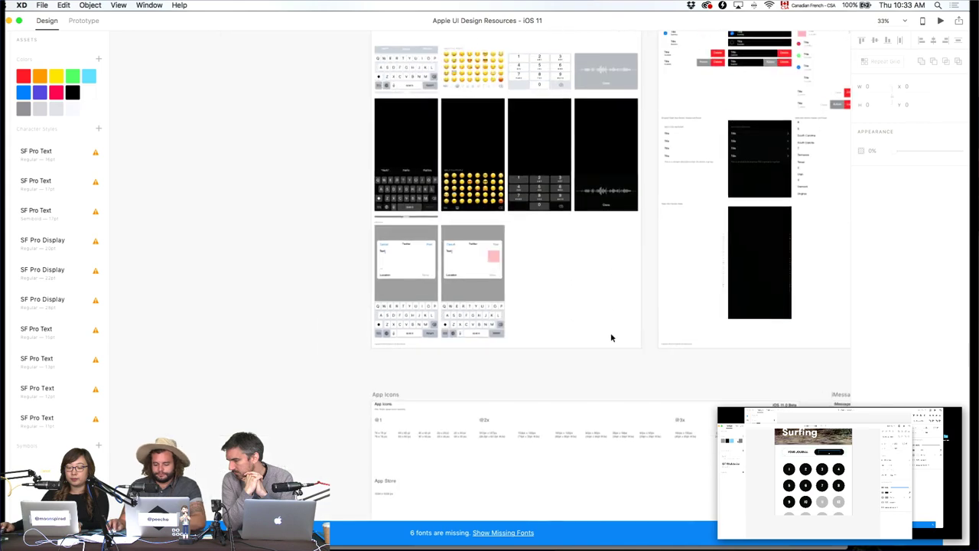
pyautogui.scroll(10, 611, 337)
pyautogui.click(540, 248)
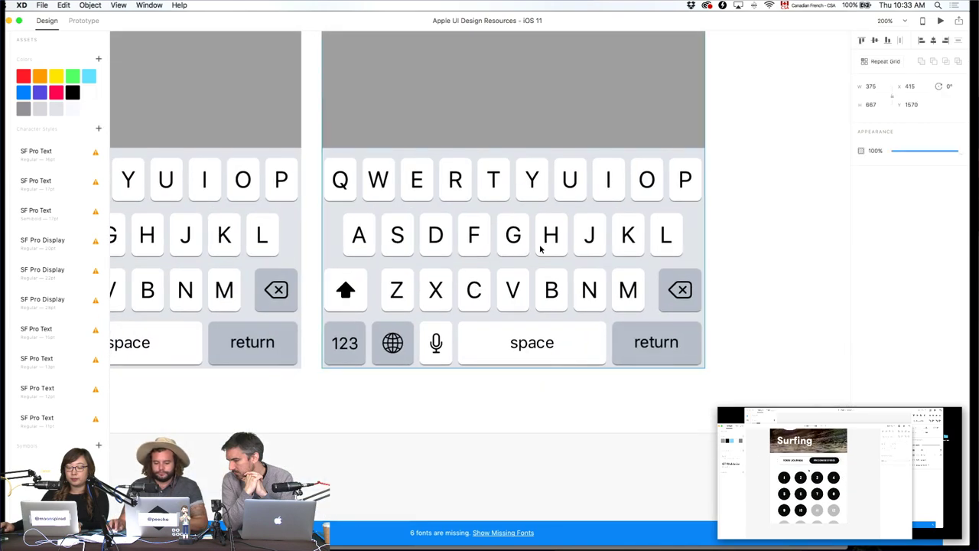
pyautogui.moveTo(500, 208); pyautogui.dragTo(660, 215)
pyautogui.press('super+z')
pyautogui.click(517, 217)
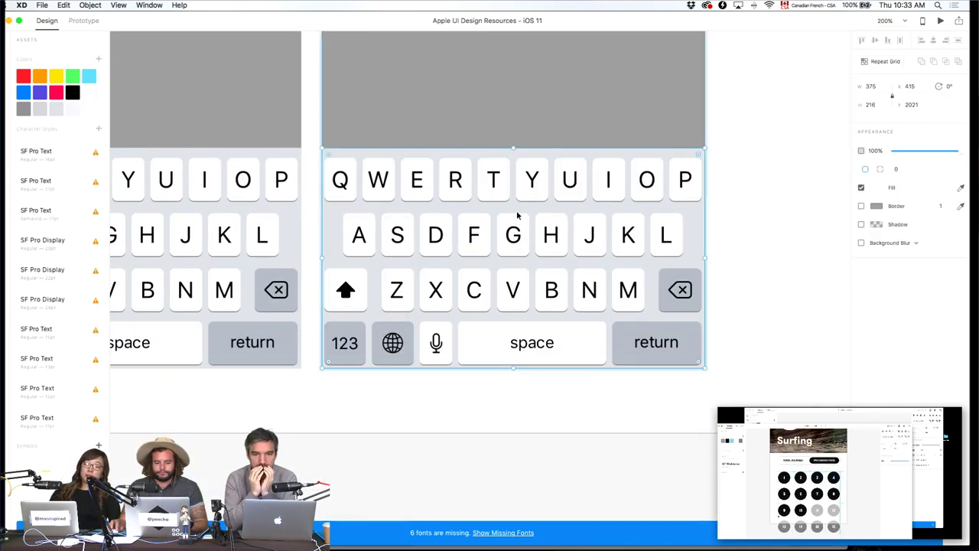
pyautogui.moveTo(528, 216); pyautogui.dragTo(662, 218)
pyautogui.press('super+z')
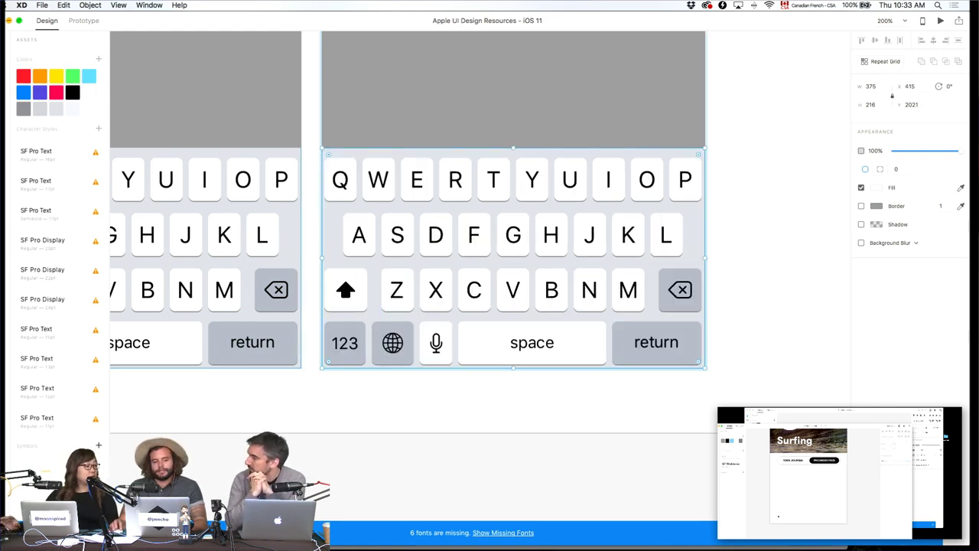
# Paste the iOS keyboard onto the bottom of the Mentor Selector Empty – 1 screen.
pyautogui.click(9, 21)
pyautogui.hscroll(-10, 484, 507)
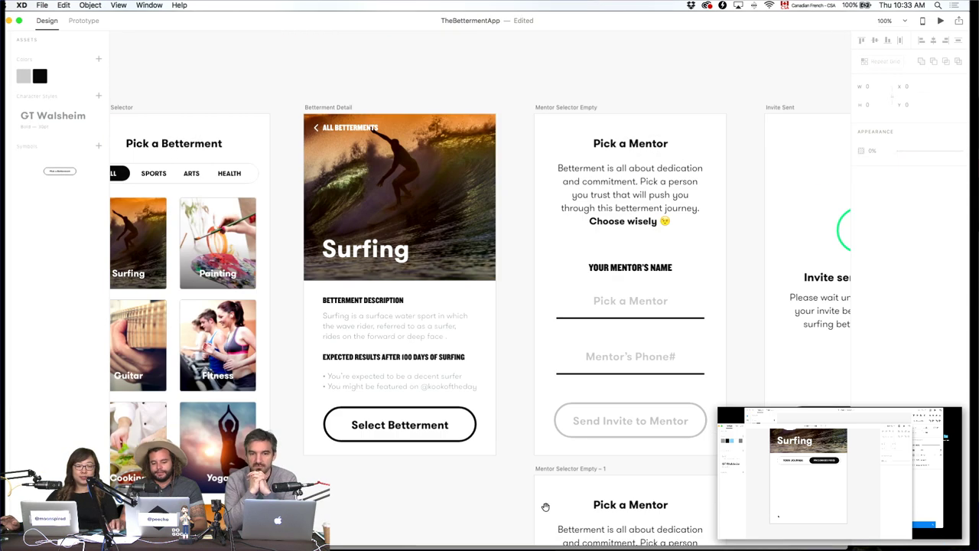
pyautogui.hscroll(-5, 633, 476)
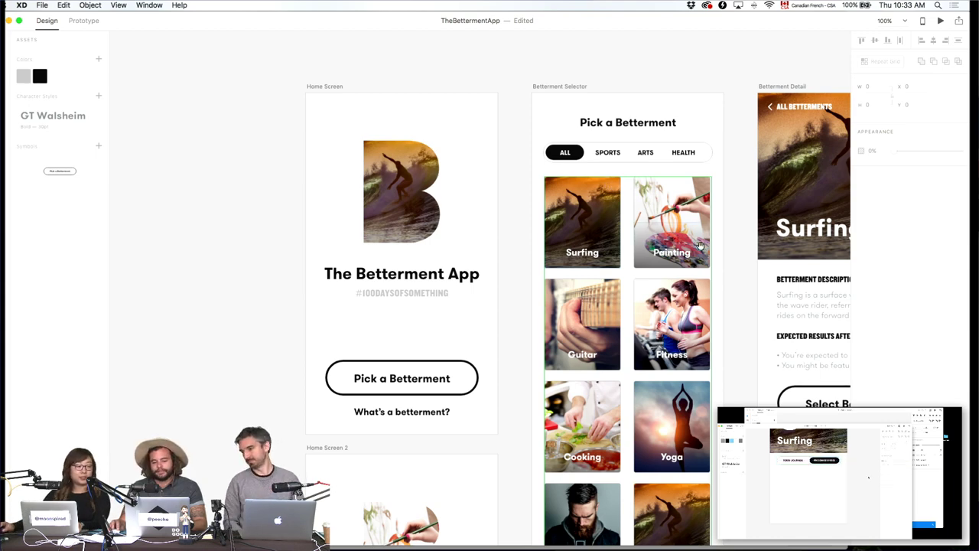
pyautogui.scroll(-10, 607, 183)
pyautogui.hscroll(10, 607, 183)
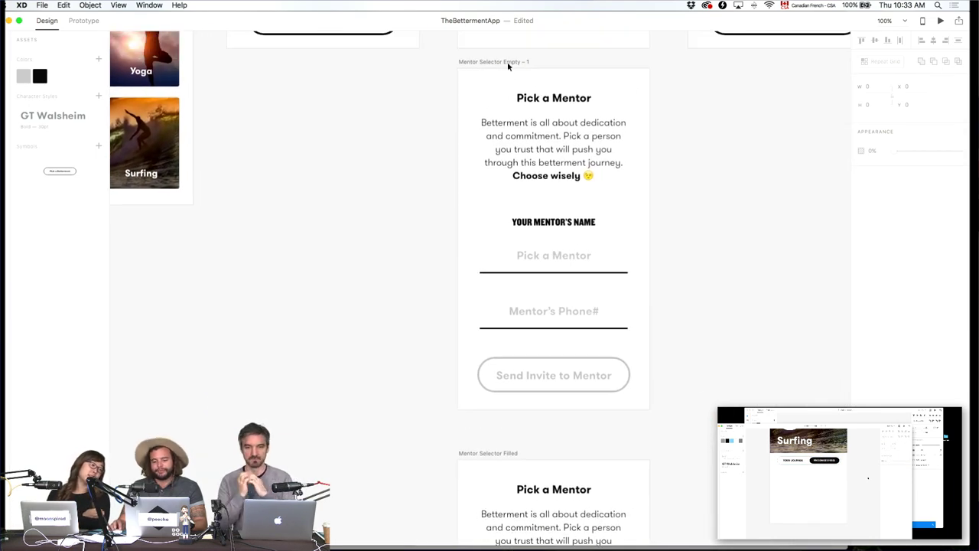
pyautogui.click(509, 62)
pyautogui.press('super+v')
pyautogui.moveTo(611, 208); pyautogui.dragTo(611, 322)
pyautogui.click(714, 315)
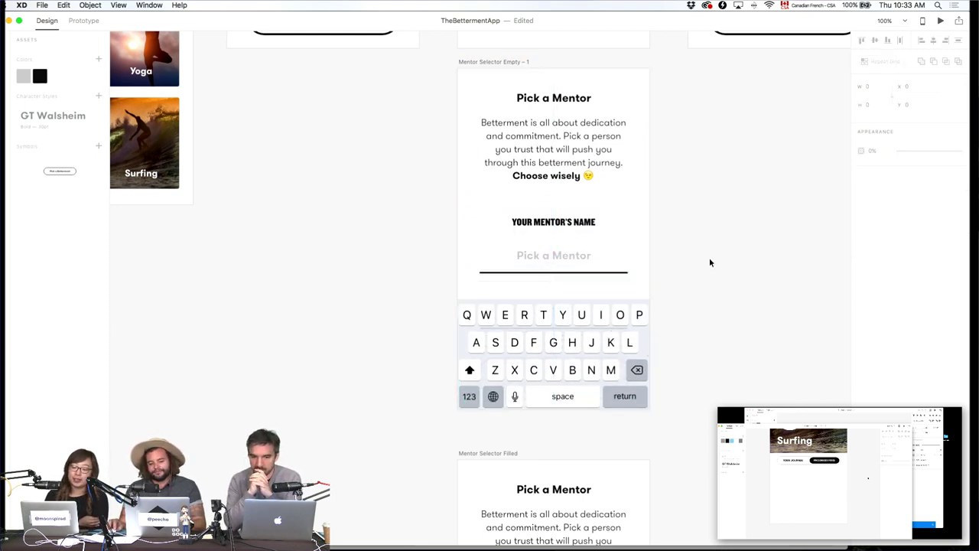
# Draw a rectangle over the mentor screen and place it beneath the keyboard in Layers.
pyautogui.scroll(3, 709, 262)
pyautogui.scroll(-3, 555, 240)
pyautogui.click(551, 342)
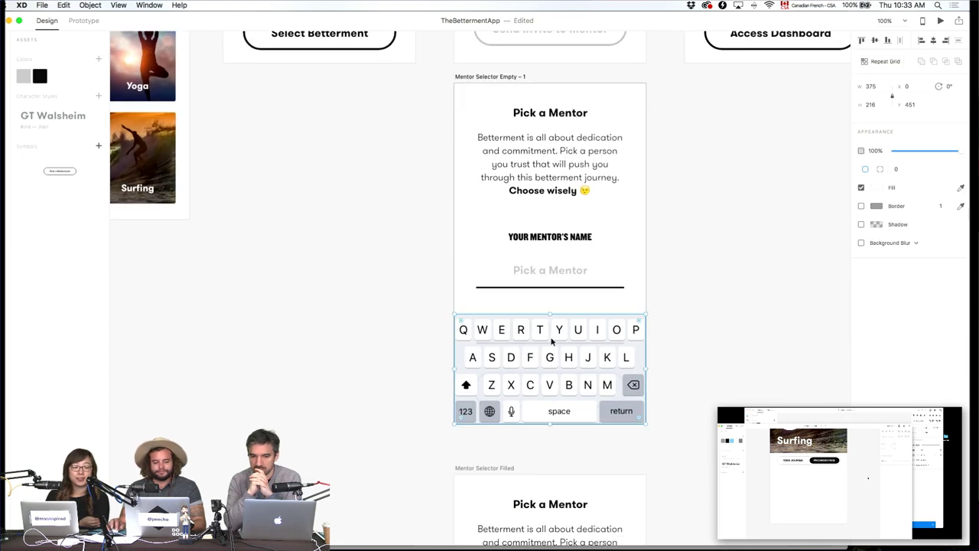
pyautogui.press('super+y')
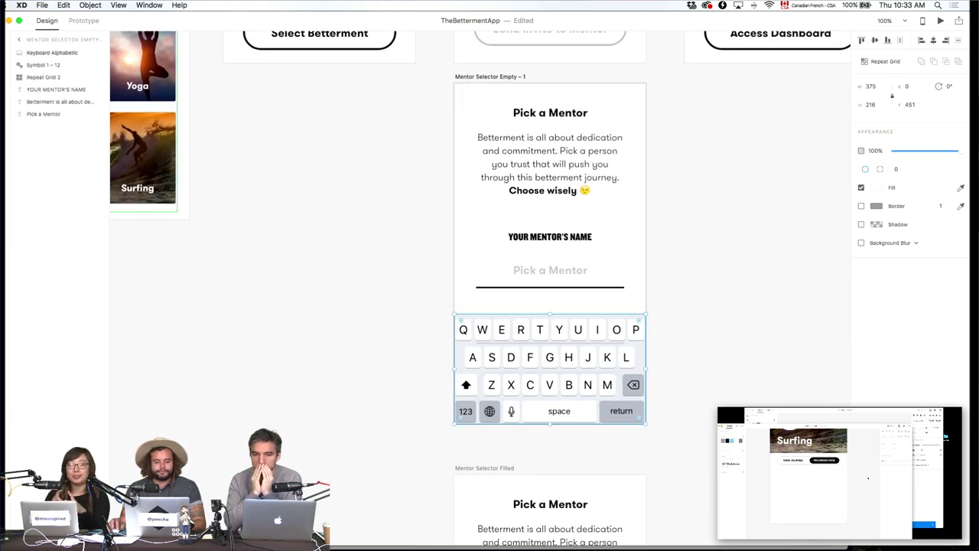
pyautogui.click(49, 66)
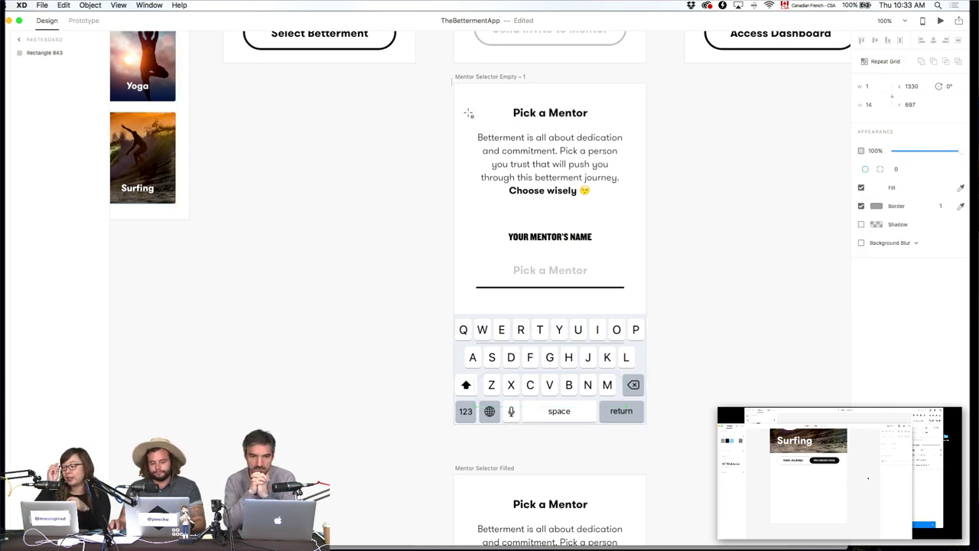
pyautogui.moveTo(452, 78)
pyautogui.mouseDown()
pyautogui.moveTo(645, 284)
pyautogui.moveTo(654, 325)
pyautogui.mouseUp()
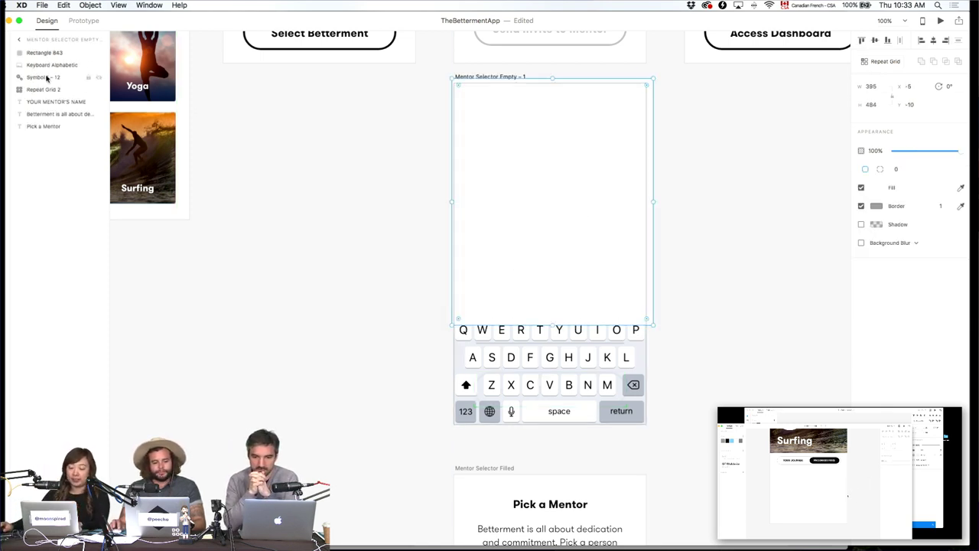
pyautogui.moveTo(44, 54); pyautogui.dragTo(45, 71)
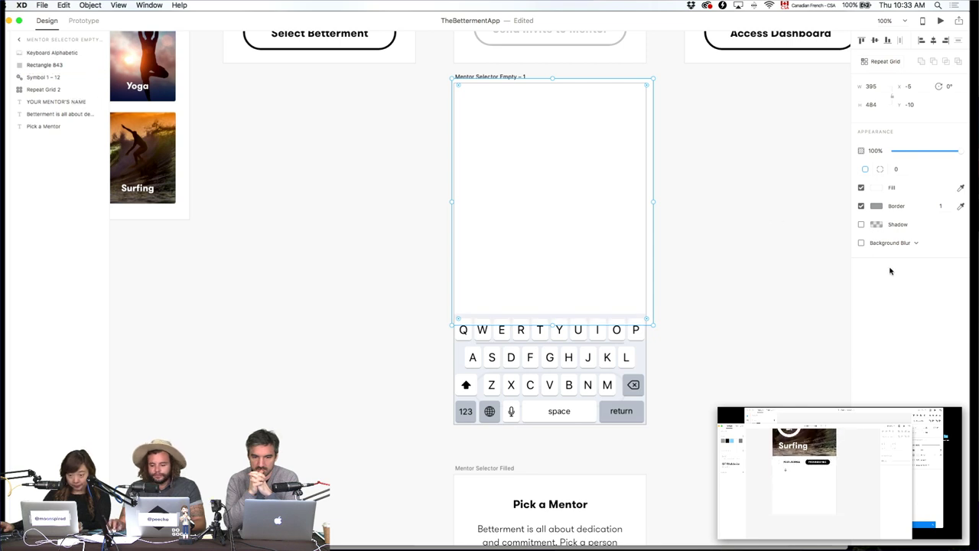
# Give the rectangle no border, a black fill, and background blur with amount 20.
pyautogui.click(862, 207)
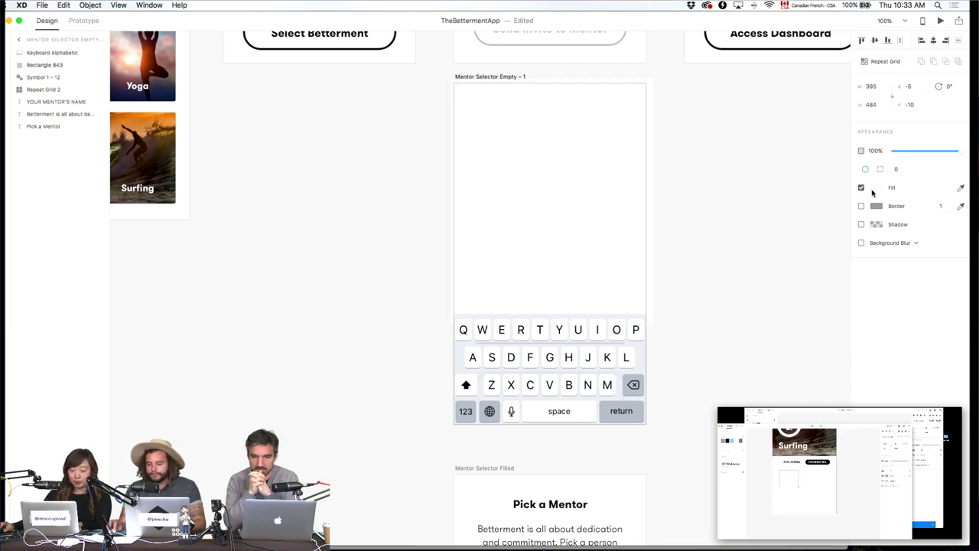
pyautogui.click(877, 188)
pyautogui.click(879, 187)
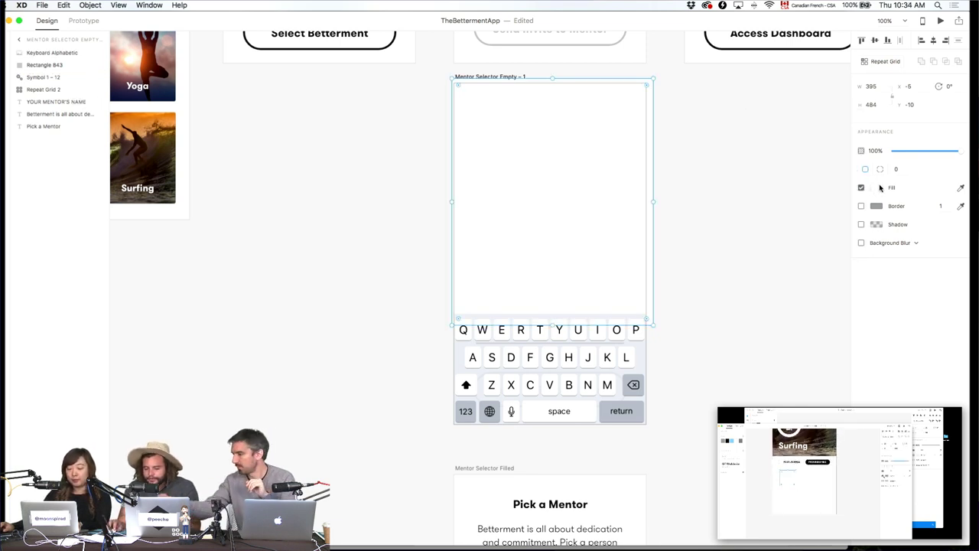
pyautogui.click(861, 243)
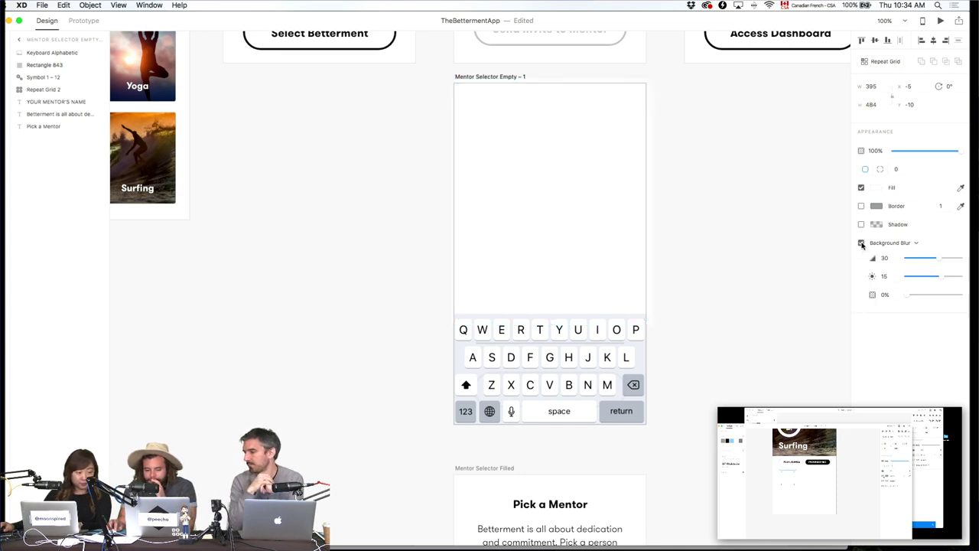
pyautogui.click(879, 190)
pyautogui.moveTo(813, 174); pyautogui.dragTo(739, 228)
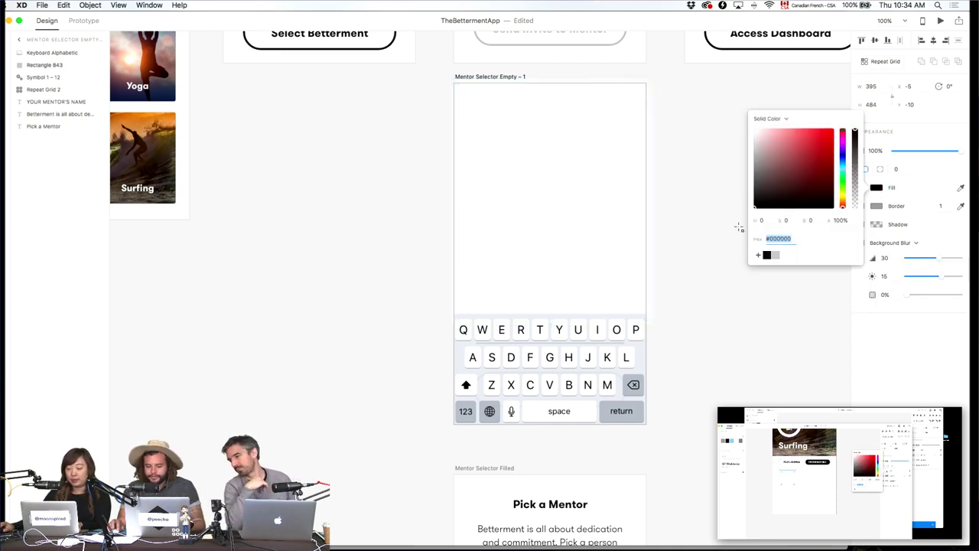
pyautogui.press('Escape')
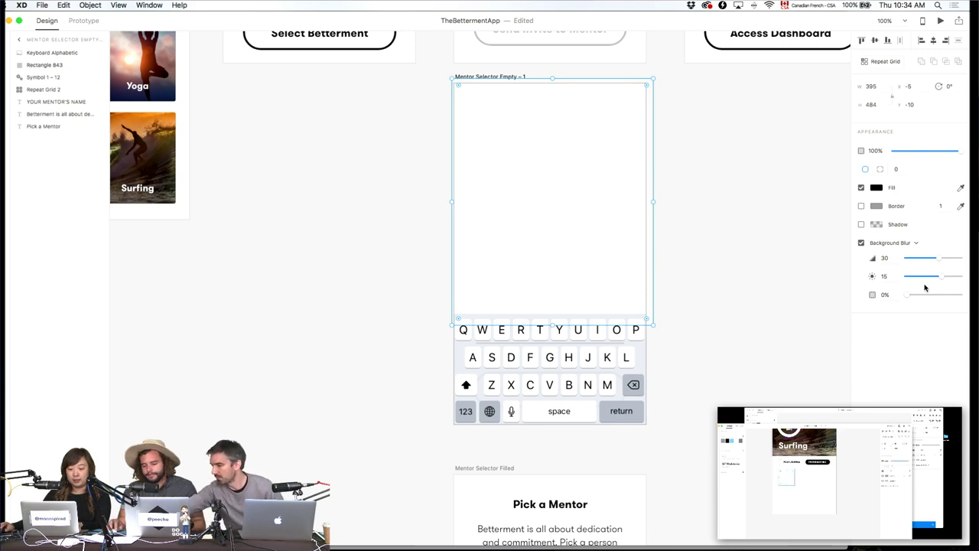
pyautogui.moveTo(906, 299); pyautogui.dragTo(915, 261)
pyautogui.click(884, 257)
pyautogui.write('2')
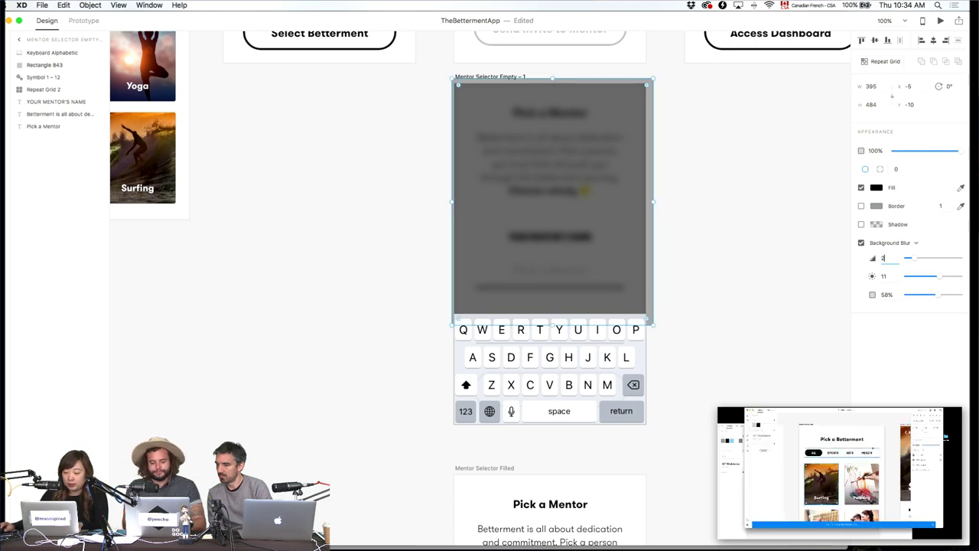
pyautogui.write('0')
pyautogui.press('Return')
# Shorten the blurred overlay so it ends above the mentor name field.
pyautogui.click(702, 309)
pyautogui.click(570, 263)
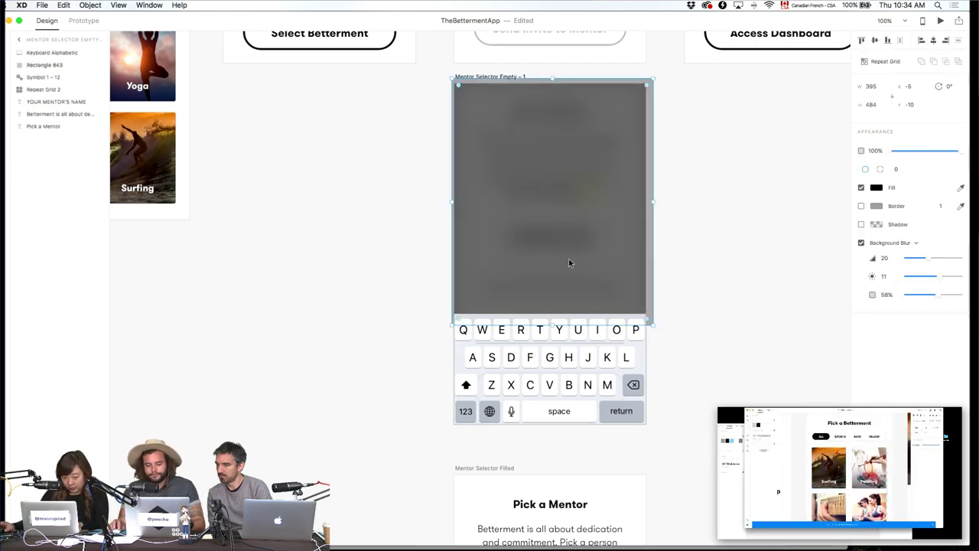
pyautogui.moveTo(554, 319); pyautogui.dragTo(559, 216)
pyautogui.click(688, 242)
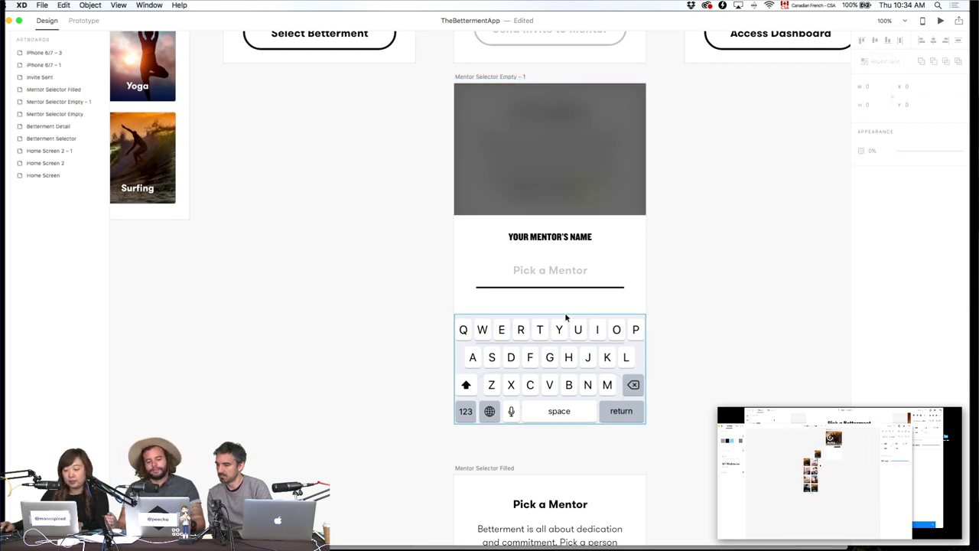
pyautogui.scroll(-5, 578, 330)
pyautogui.scroll(6, 758, 332)
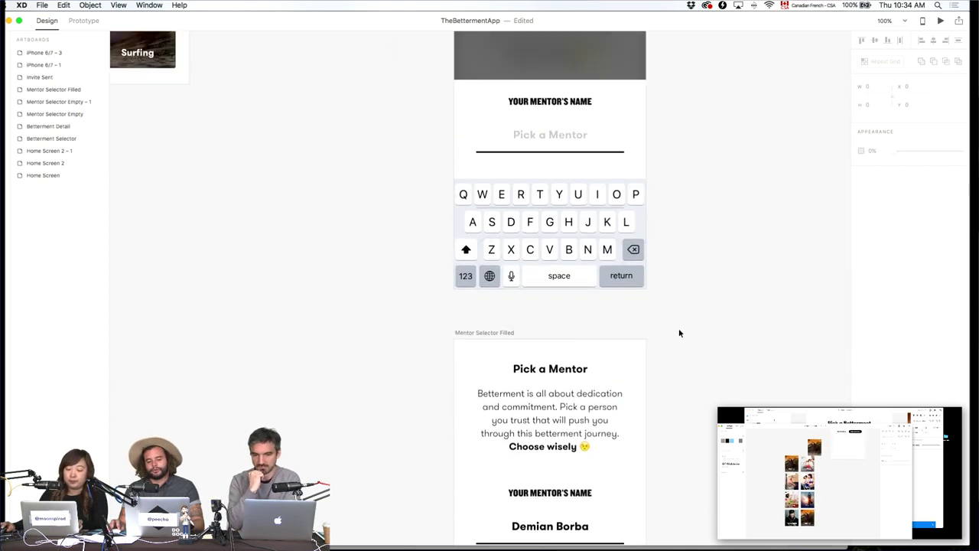
# Select the Surfing label inside the grid of Betterment tiles.
pyautogui.click(583, 220)
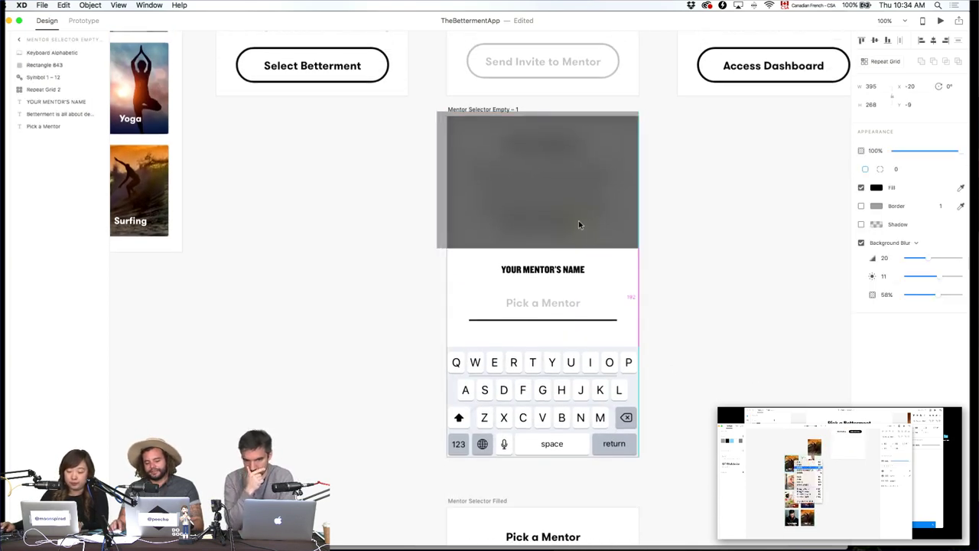
pyautogui.click(691, 240)
pyautogui.scroll(8, 691, 240)
pyautogui.hscroll(-10, 691, 240)
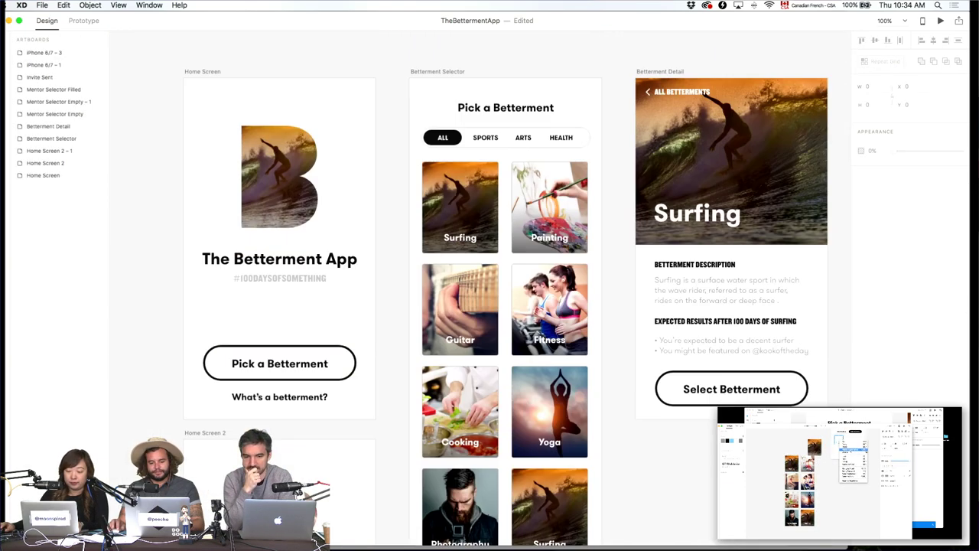
pyautogui.scroll(5, 515, 343)
pyautogui.click(514, 342)
pyautogui.scroll(3, 458, 345)
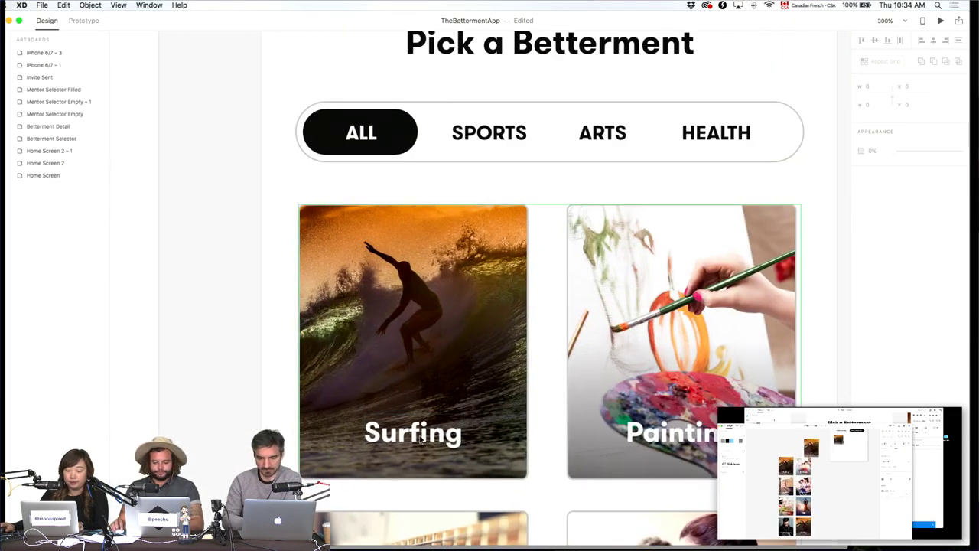
pyautogui.doubleClick(417, 442)
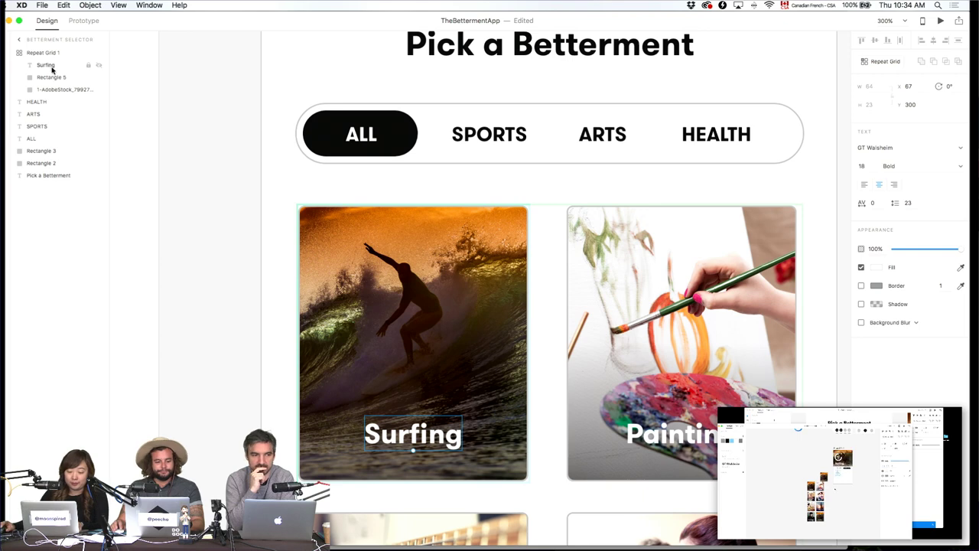
pyautogui.press('super+Tab')
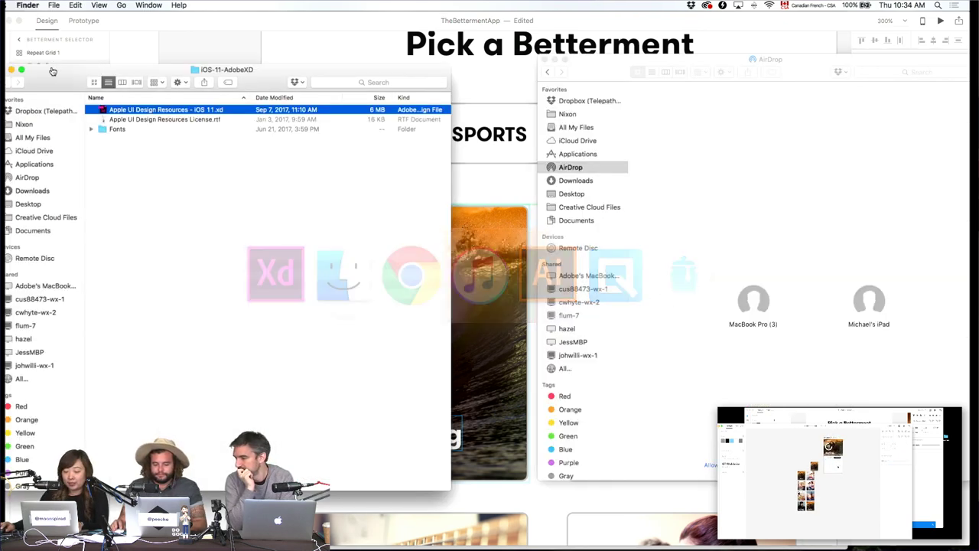
# On the Feather icons tab in Chrome, search the page for 'user'.
pyautogui.press('super+Tab')
pyautogui.press('super+Tab')
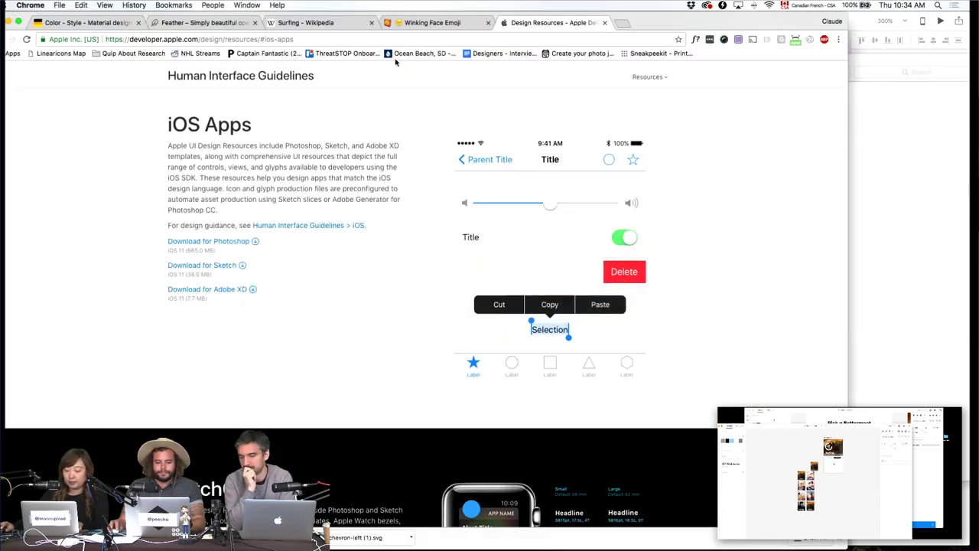
pyautogui.click(234, 27)
pyautogui.press('super+f')
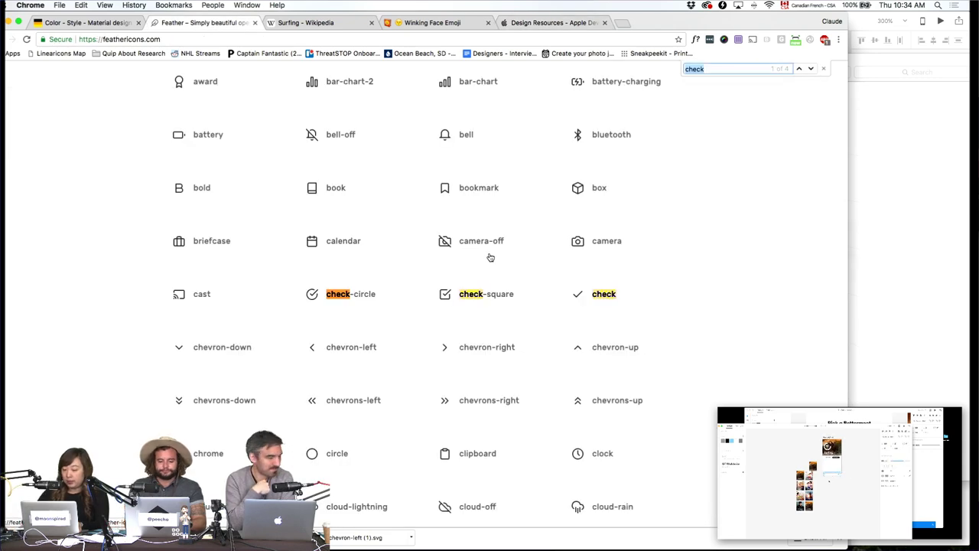
pyautogui.write('uswe')
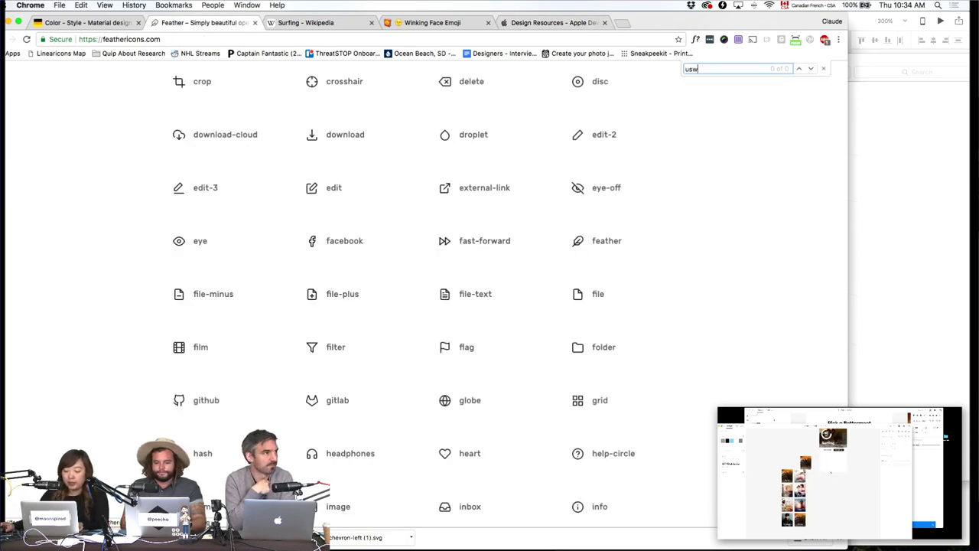
pyautogui.press('BackSpace')
pyautogui.press('BackSpace')
pyautogui.write('er')
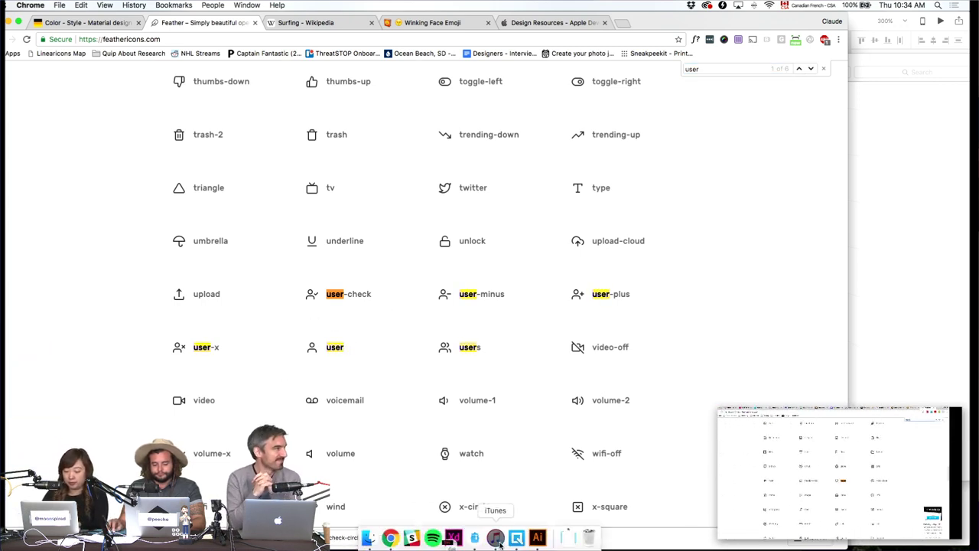
# Check the user icon artwork in Illustrator, then return to Adobe XD's Pick a Betterment screen.
pyautogui.click(535, 539)
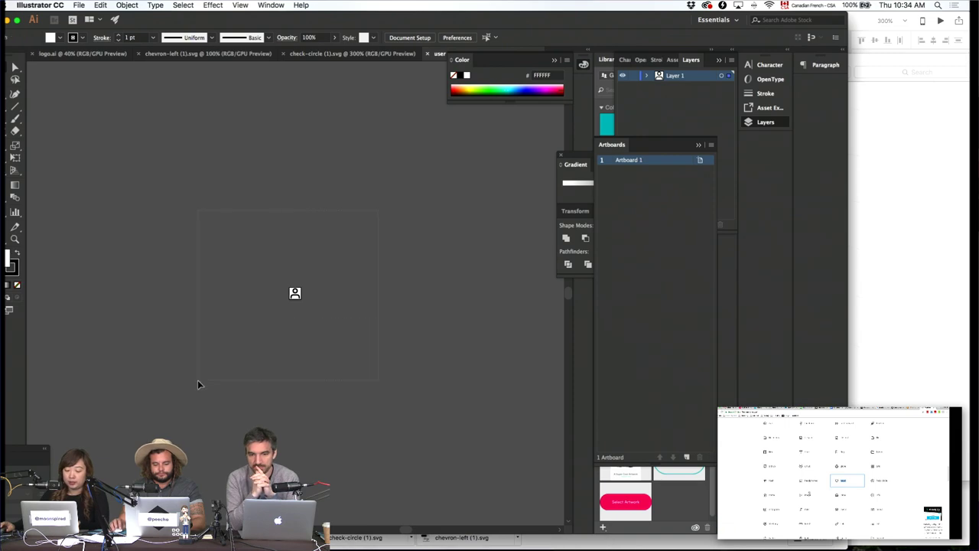
pyautogui.press('super+Tab')
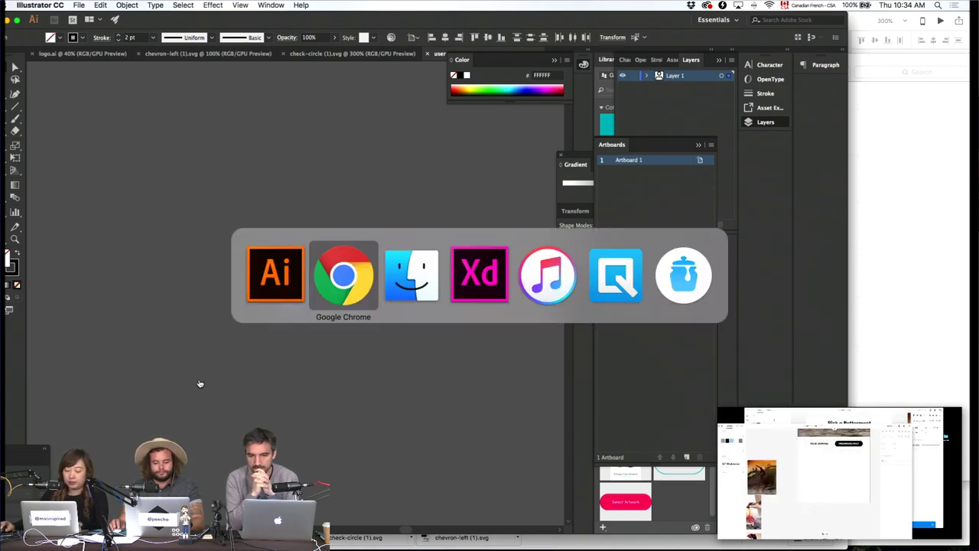
pyautogui.press('super+Tab')
pyautogui.press('super+Tab')
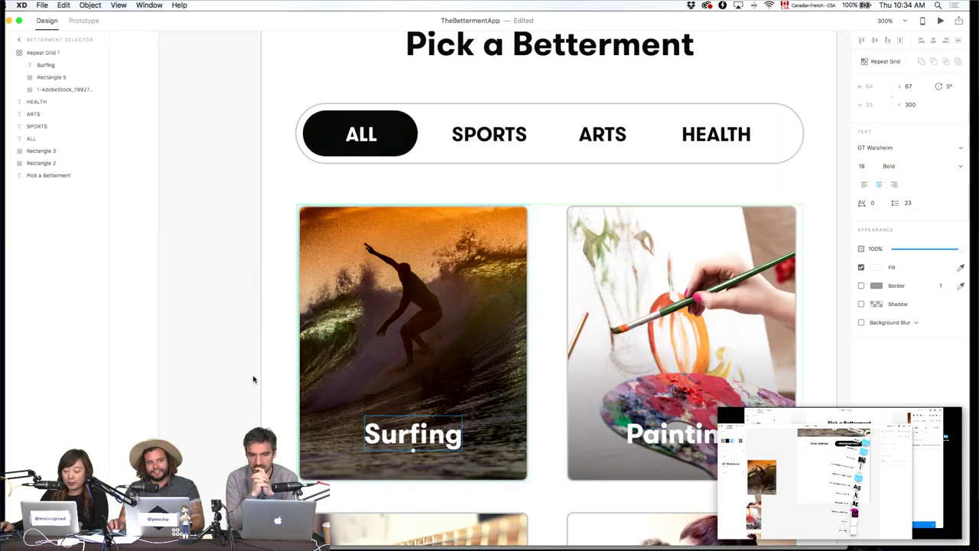
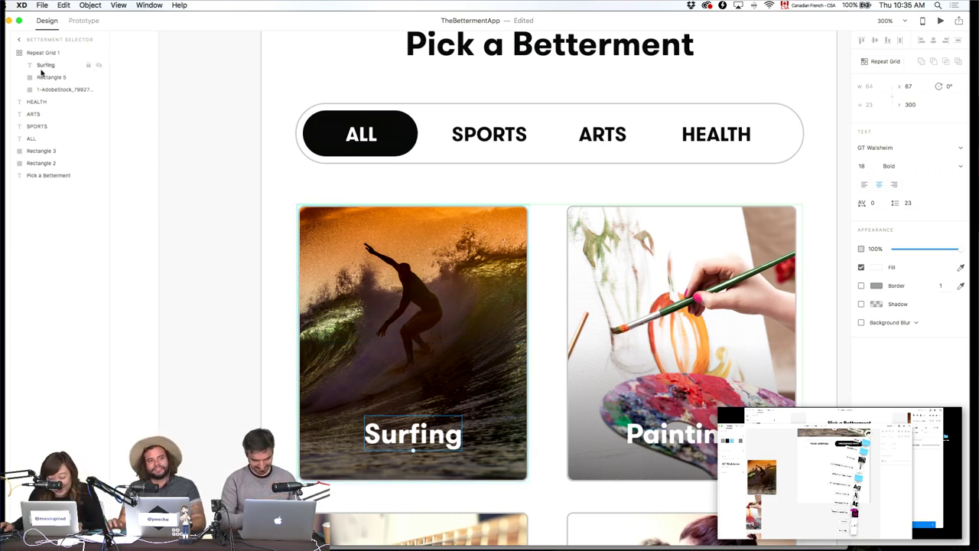
# Paste the person icon into the Surfing card and nudge it toward the top-right corner.
pyautogui.press('super+v')
pyautogui.hotkey('shift', 'Up')
pyautogui.hotkey('shift', 'Up')
pyautogui.hotkey('shift', 'Up')
pyautogui.hotkey('shift', 'Up')
pyautogui.hotkey('shift', 'Up')
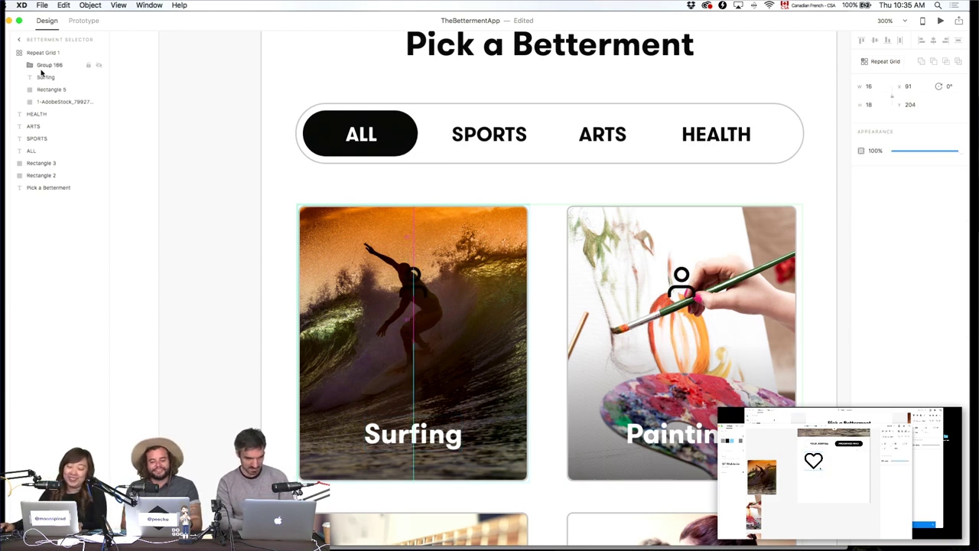
pyautogui.hotkey('shift', 'Right')
pyautogui.hotkey('shift', 'Right')
pyautogui.hotkey('shift', 'Right')
pyautogui.hotkey('shift', 'Right')
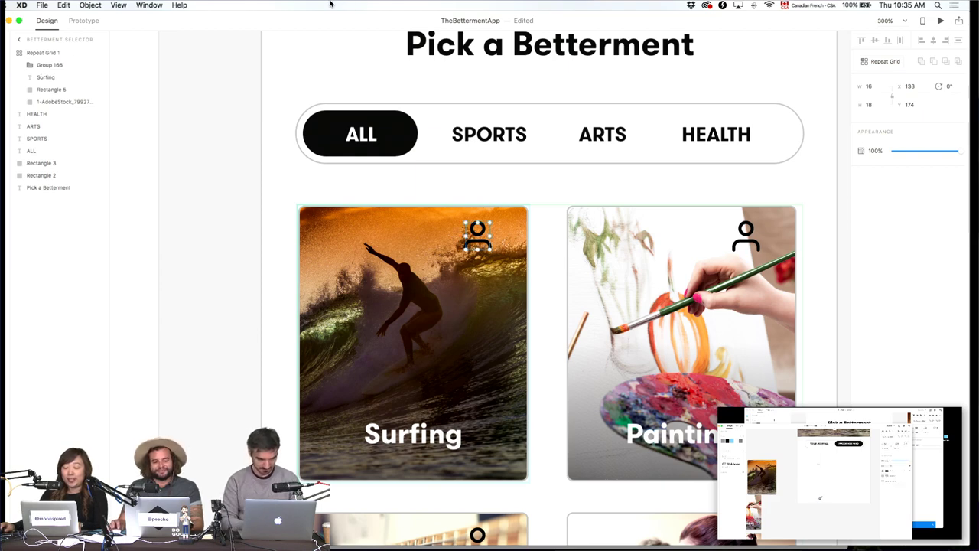
# Set the person icon's border colour to #FFFFFF across the card grid.
pyautogui.click(30, 66)
pyautogui.click(49, 80)
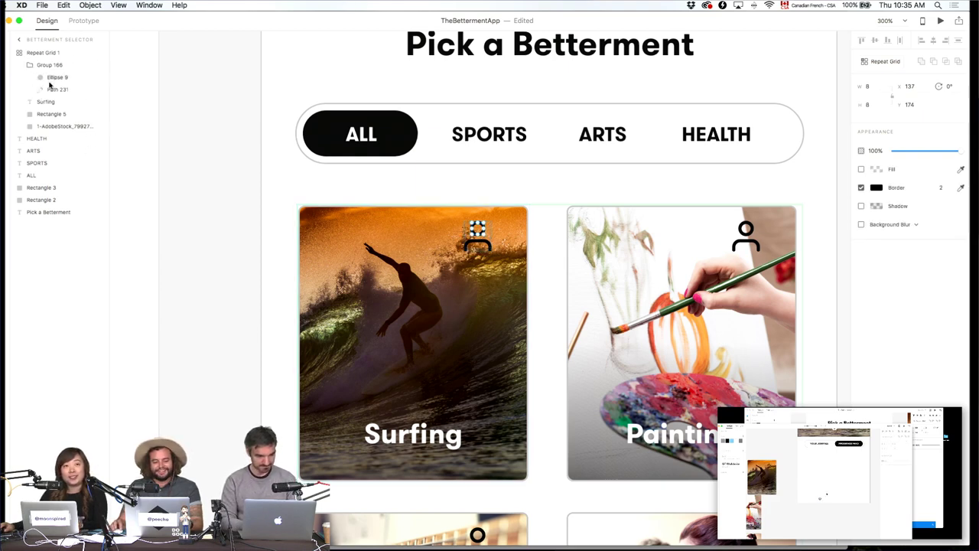
pyautogui.keyDown('shift'); pyautogui.click(52, 90); pyautogui.keyUp('shift')
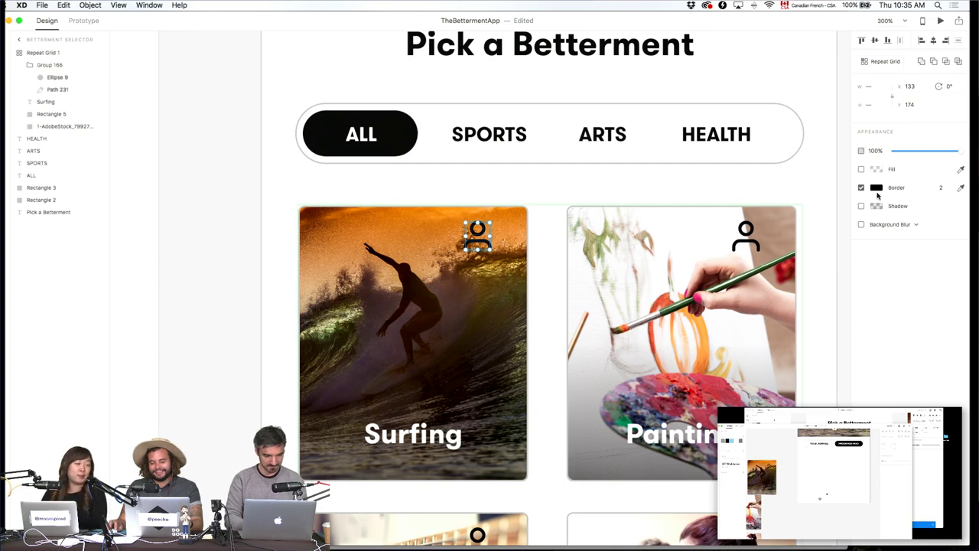
pyautogui.click(876, 188)
pyautogui.write('ffffff')
pyautogui.press('Return')
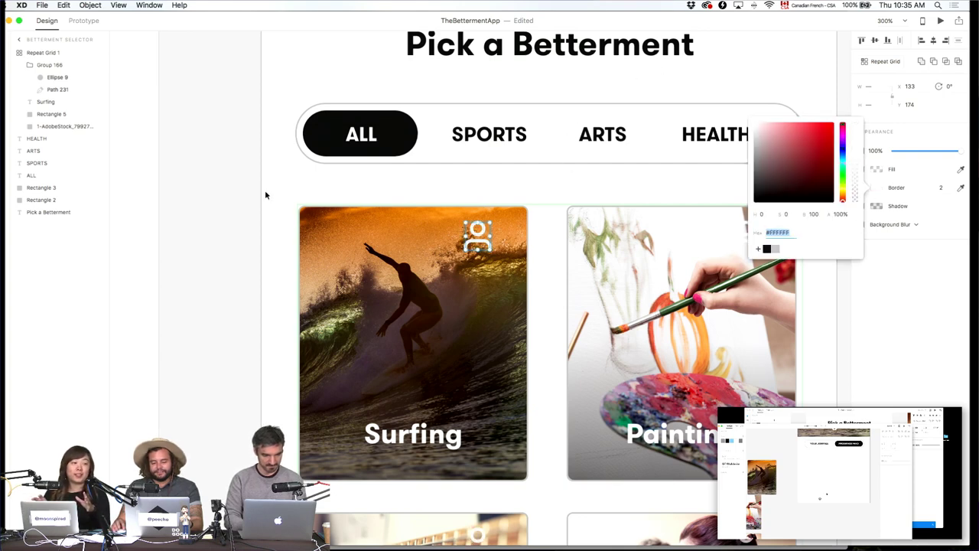
pyautogui.click(143, 169)
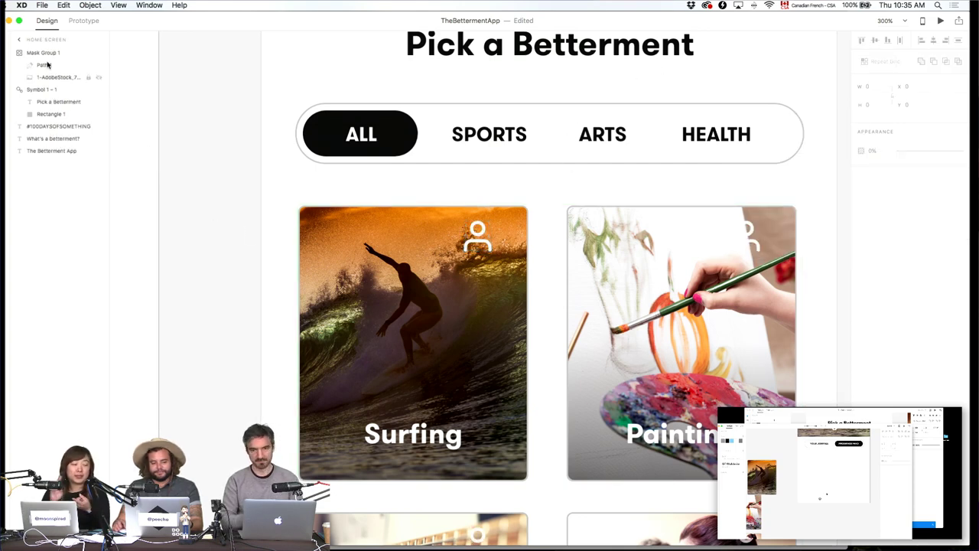
pyautogui.press('super+minus')
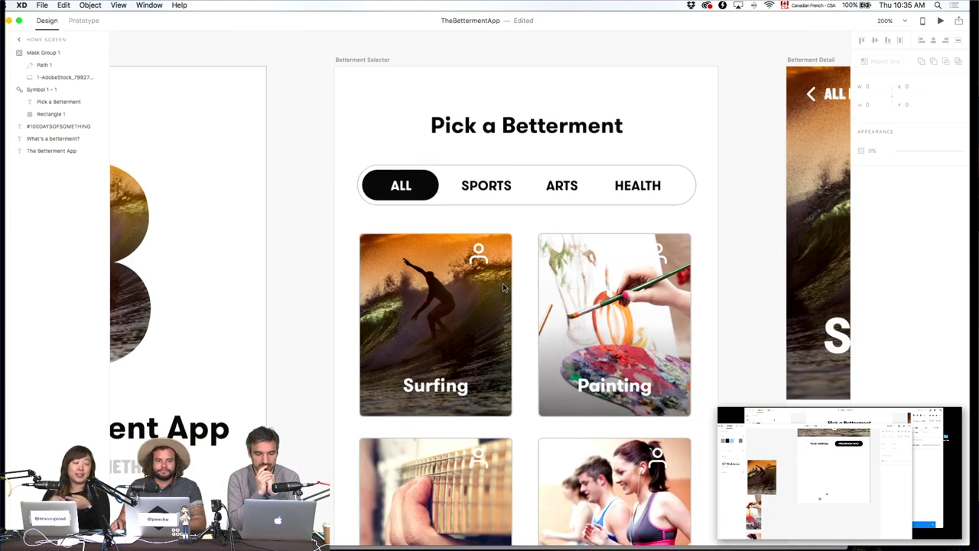
pyautogui.click(493, 247)
pyautogui.press('super+plus')
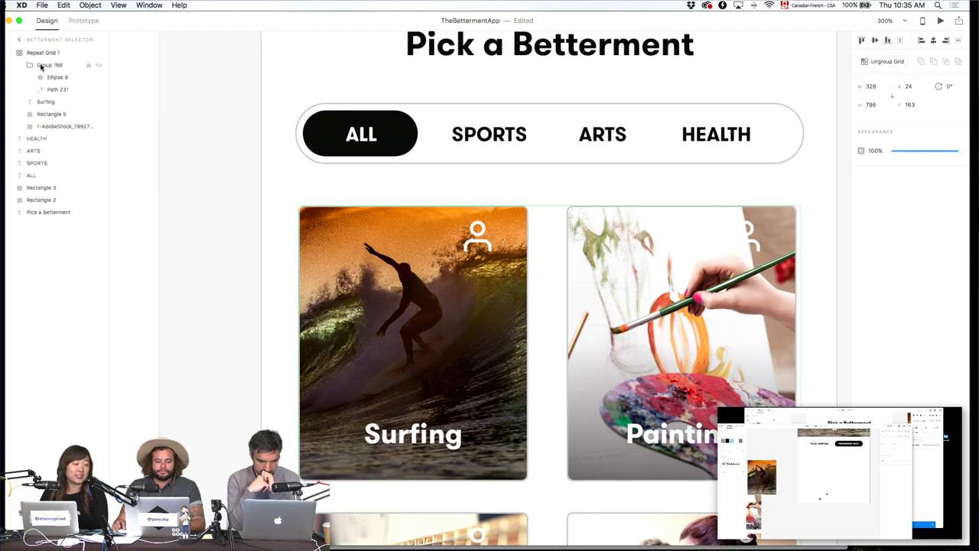
# Shrink the person icon to width 11 and give its outline a 1.5 stroke.
pyautogui.click(40, 65)
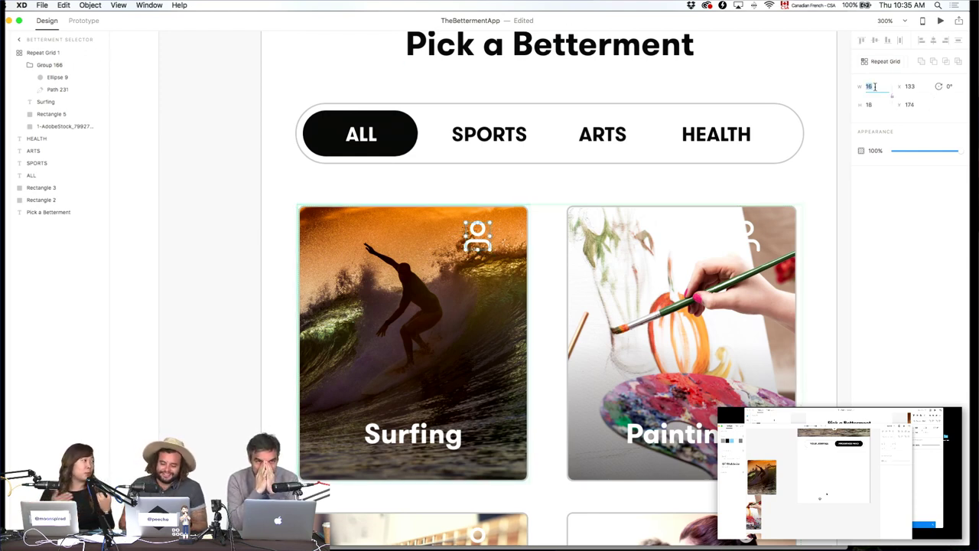
pyautogui.write('14')
pyautogui.press('Return')
pyautogui.write('16')
pyautogui.press('Return')
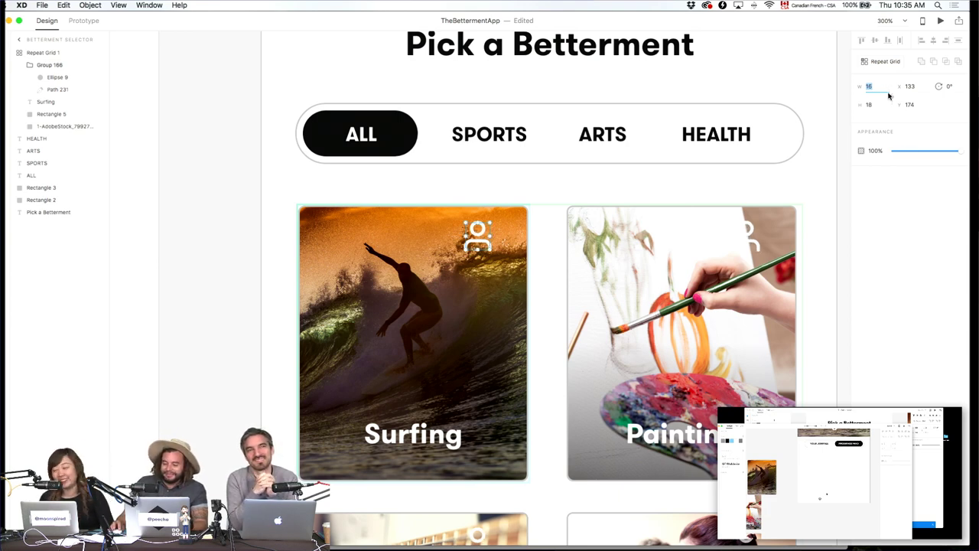
pyautogui.press('Down')
pyautogui.press('Down')
pyautogui.press('Down')
pyautogui.press('Down')
pyautogui.press('Down')
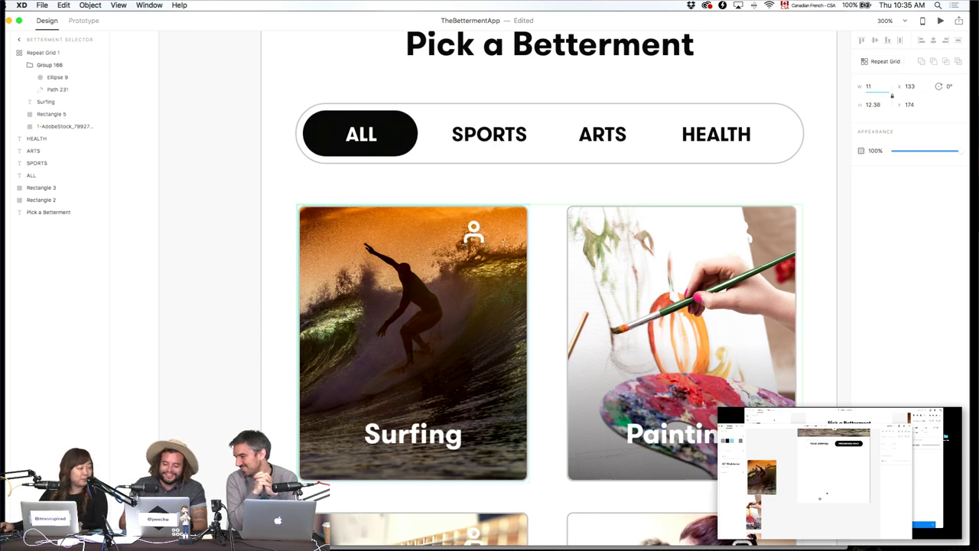
pyautogui.click(56, 90)
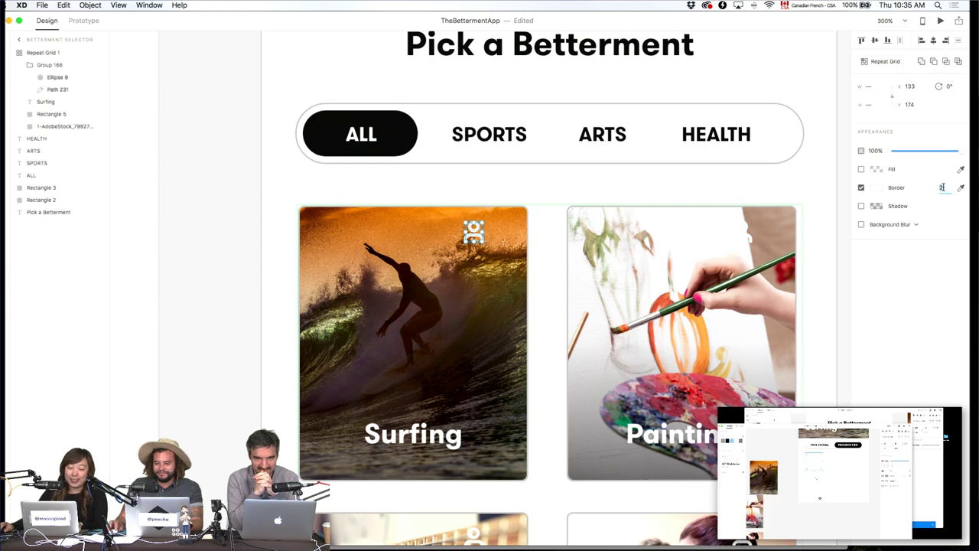
pyautogui.write('.5')
pyautogui.press('Return')
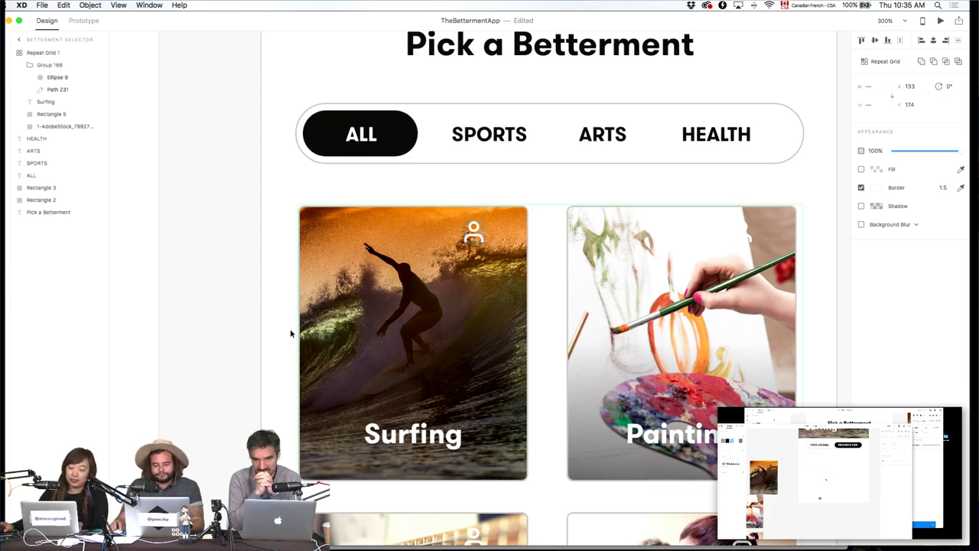
# Nudge the person icon in the grid slightly right and down, to X 140, Y 175.
pyautogui.click(291, 333)
pyautogui.scroll(-3, 273, 280)
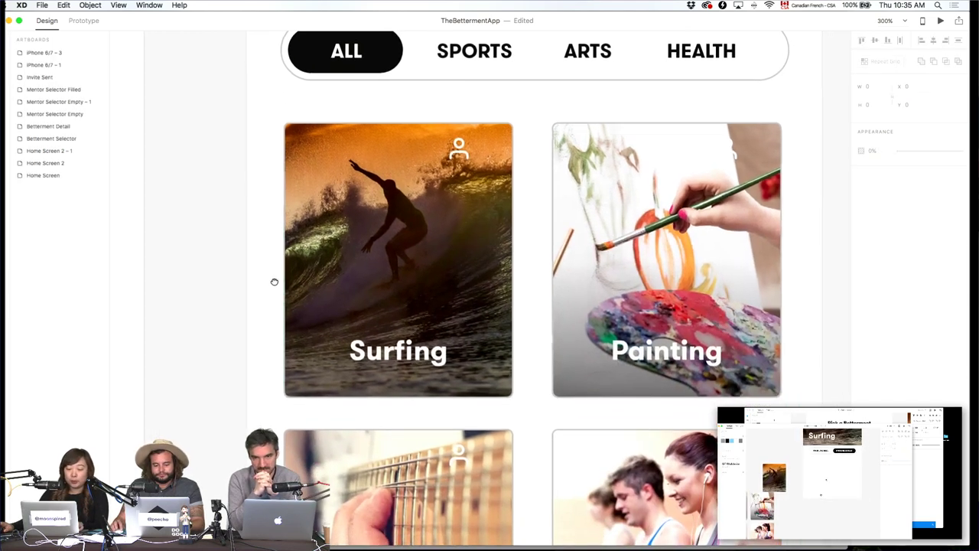
pyautogui.click(458, 146)
pyautogui.click(38, 64)
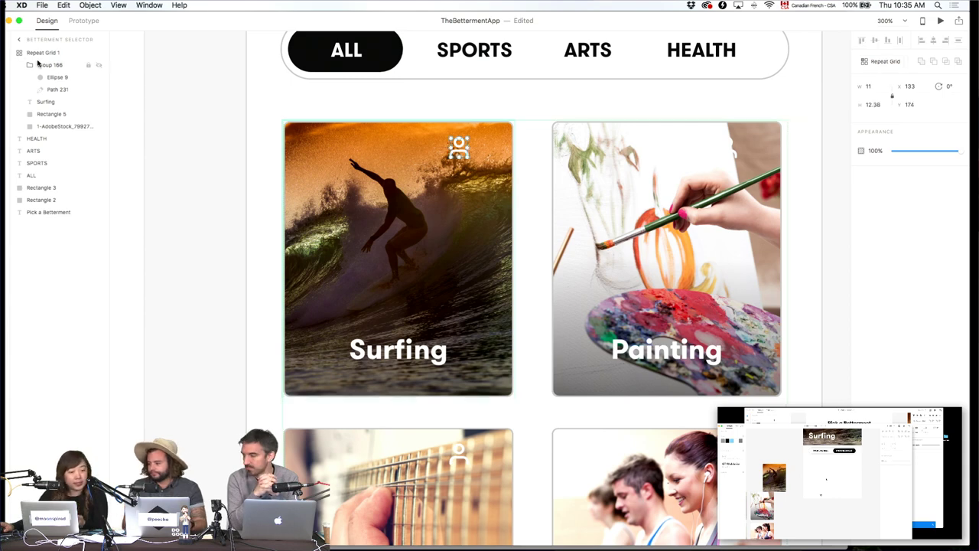
pyautogui.press('Right')
pyautogui.press('Right')
pyautogui.press('Right')
pyautogui.press('Right')
pyautogui.press('Right')
pyautogui.press('Right')
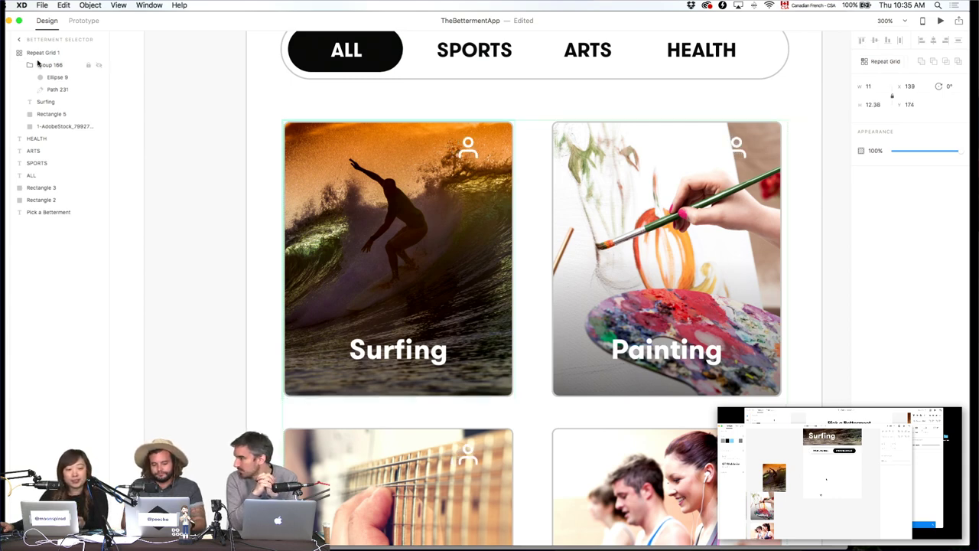
pyautogui.press('Right')
pyautogui.press('Down')
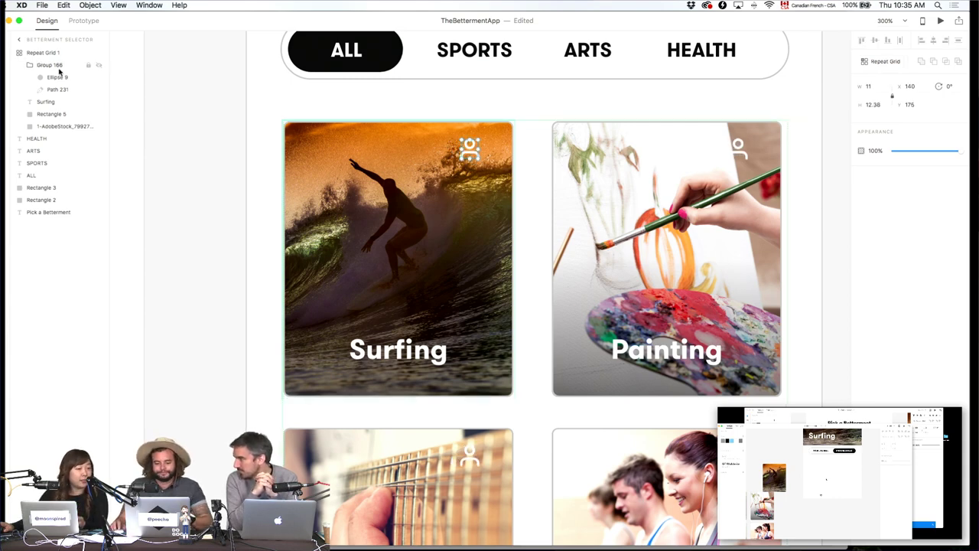
# Duplicate the Surfing label and change the copy's text to 123.
pyautogui.click(42, 104)
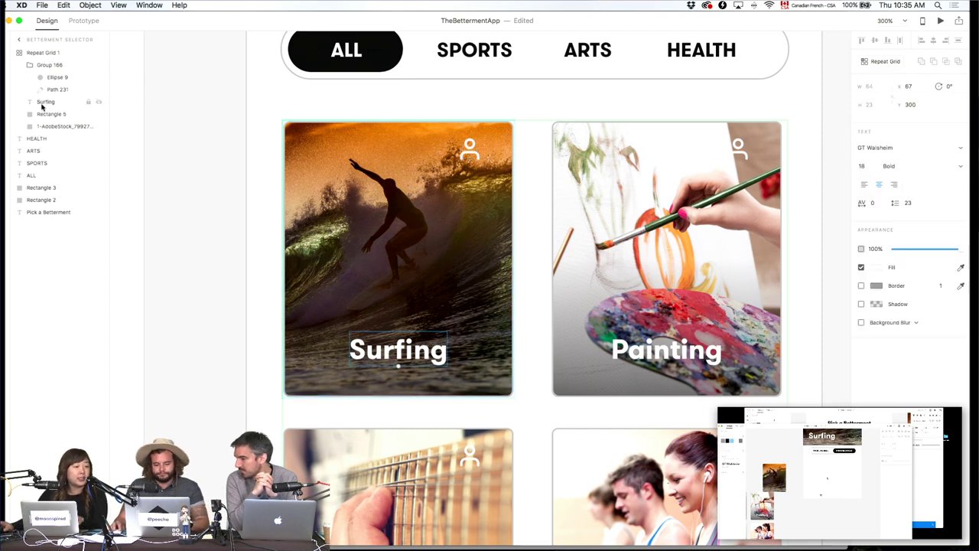
pyautogui.press('super+d')
pyautogui.hotkey('shift', 'Up')
pyautogui.hotkey('shift', 'Up')
pyautogui.hotkey('shift', 'Up')
pyautogui.hotkey('shift', 'Up')
pyautogui.hotkey('shift', 'Up')
pyautogui.hotkey('shift', 'Up')
pyautogui.hotkey('shift', 'Up')
pyautogui.hotkey('shift', 'Up')
pyautogui.hotkey('shift', 'Up')
pyautogui.hotkey('shift', 'Up')
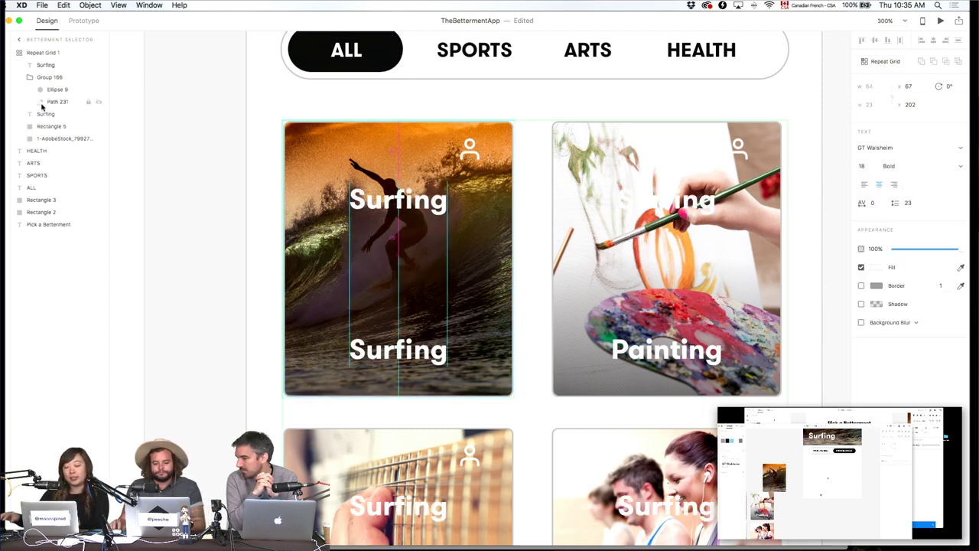
pyautogui.doubleClick(368, 199)
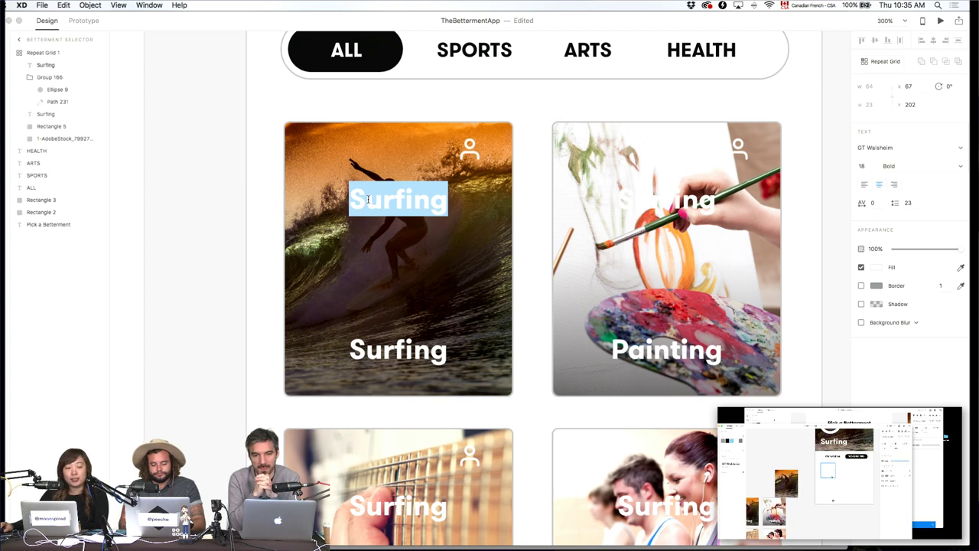
pyautogui.write('123')
pyautogui.press('Escape')
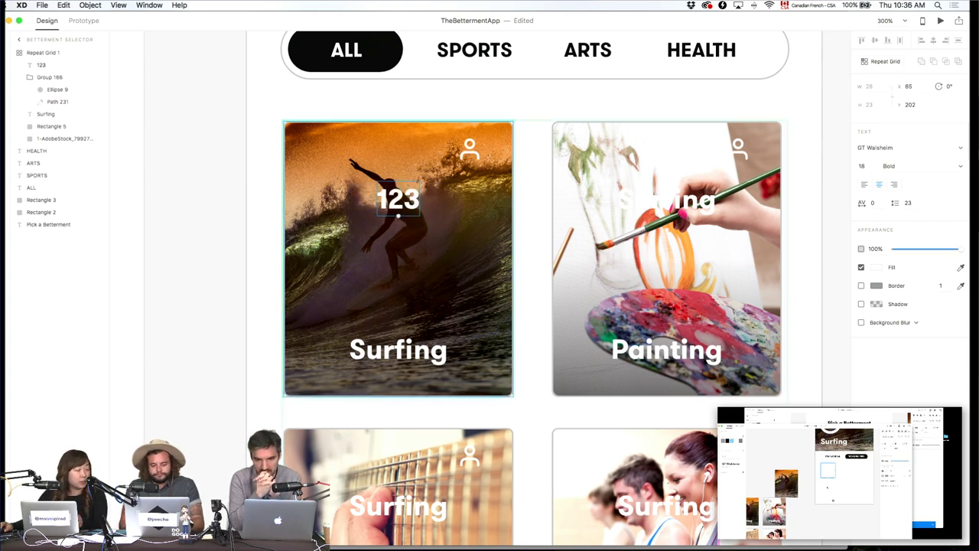
# Position the 123 counter beside the person icon and reduce its font size to 10.
pyautogui.hotkey('shift', 'Up')
pyautogui.hotkey('shift', 'Up')
pyautogui.hotkey('shift', 'Up')
pyautogui.press('Down')
pyautogui.press('Down')
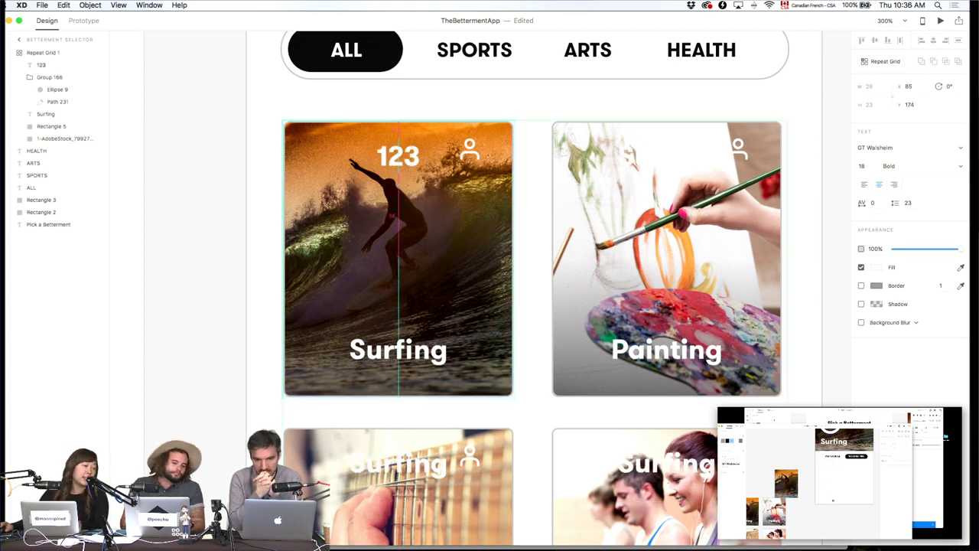
pyautogui.hotkey('shift', 'Right')
pyautogui.hotkey('shift', 'Right')
pyautogui.hotkey('shift', 'Right')
pyautogui.hotkey('shift', 'Right')
pyautogui.hotkey('shift', 'Right')
pyautogui.press('Up')
pyautogui.press('Up')
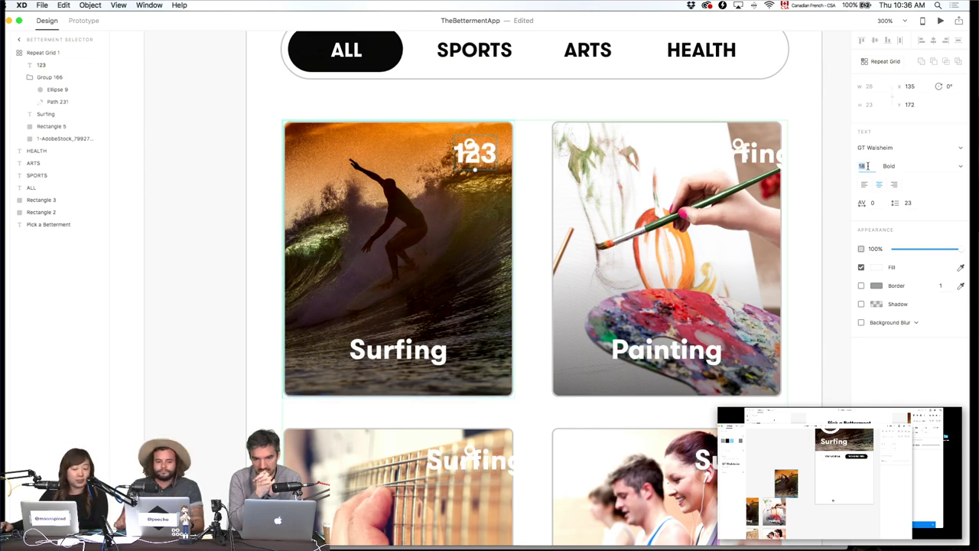
pyautogui.press('Down')
pyautogui.press('Down')
pyautogui.press('Down')
pyautogui.press('Down')
pyautogui.press('Down')
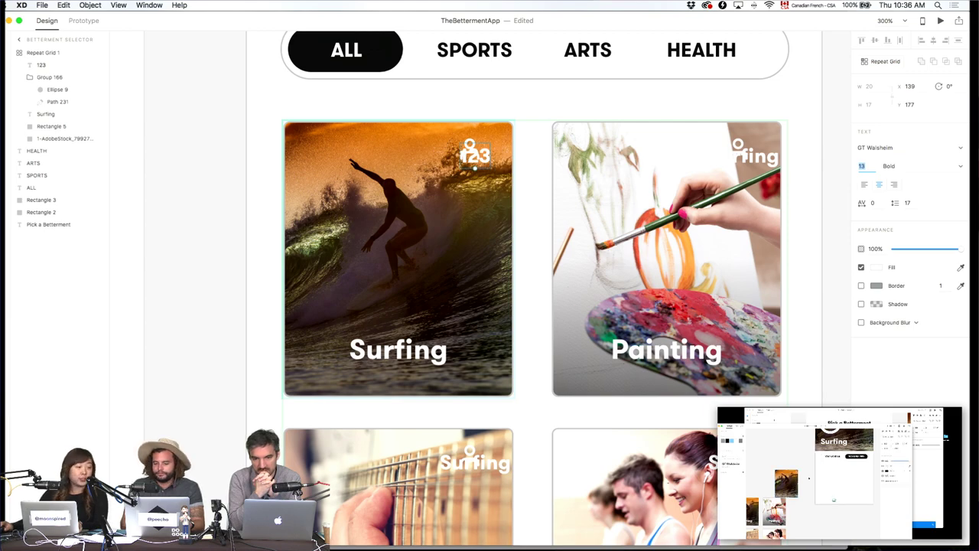
pyautogui.press('Down')
pyautogui.press('Down')
pyautogui.press('Down')
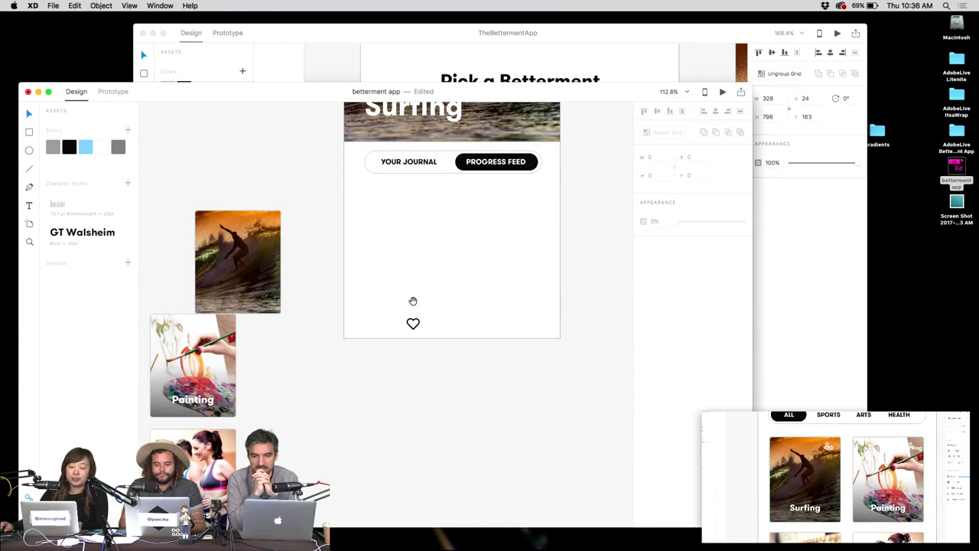
# Draw a 69×69 square just below the Your Journal / Progress Feed toggle.
pyautogui.moveTo(413, 301); pyautogui.dragTo(507, 313)
pyautogui.moveTo(451, 207); pyautogui.dragTo(503, 260)
pyautogui.hscroll(3, 459, 237)
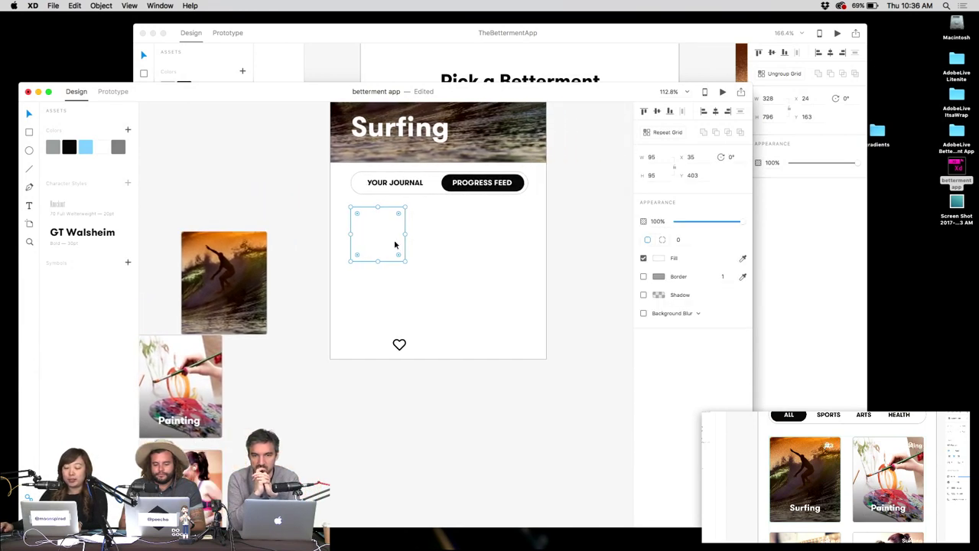
pyautogui.moveTo(405, 261); pyautogui.dragTo(400, 252)
pyautogui.click(413, 243)
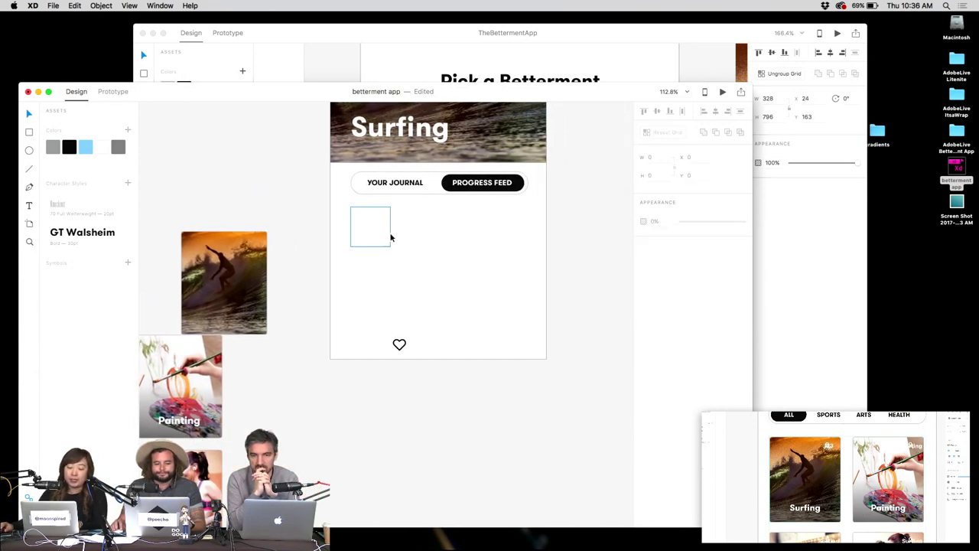
pyautogui.click(373, 230)
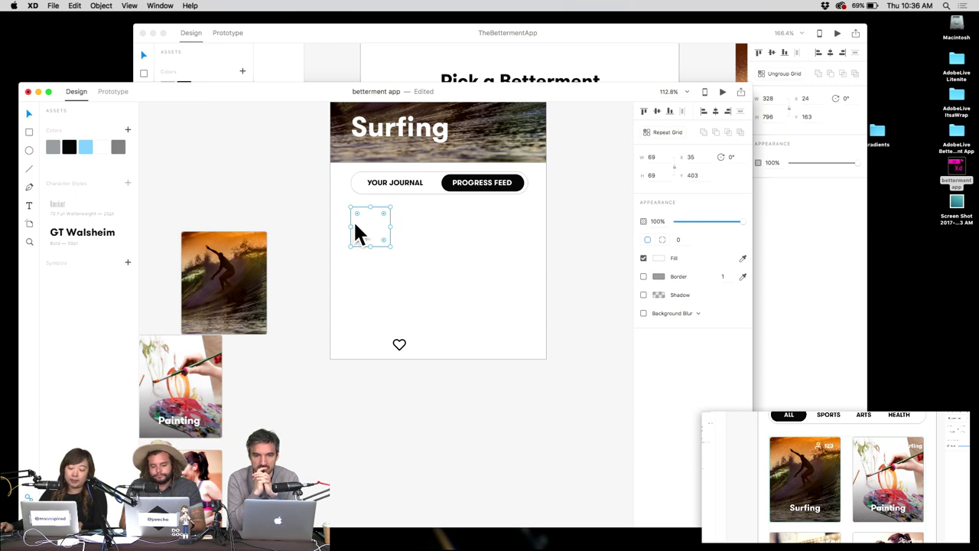
pyautogui.moveTo(421, 243); pyautogui.dragTo(525, 248)
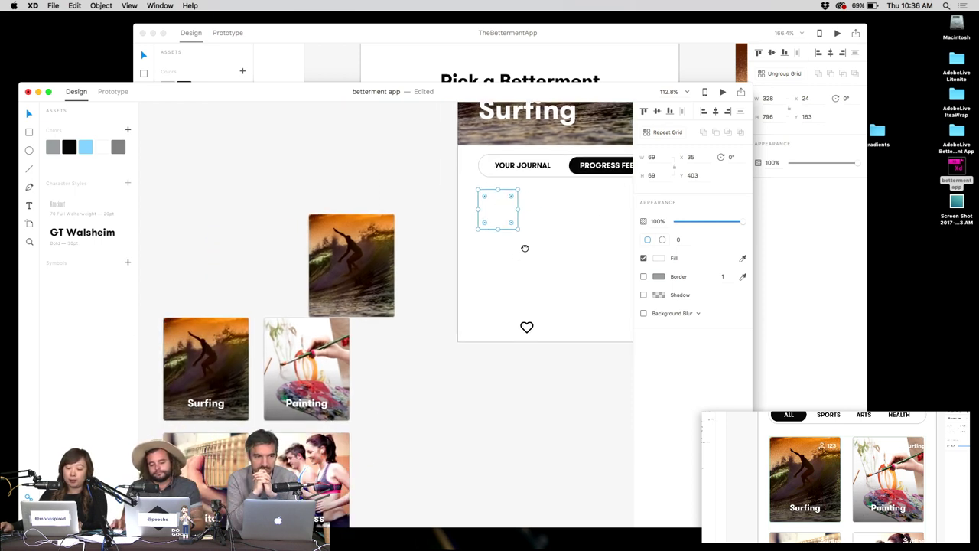
pyautogui.scroll(5, 492, 221)
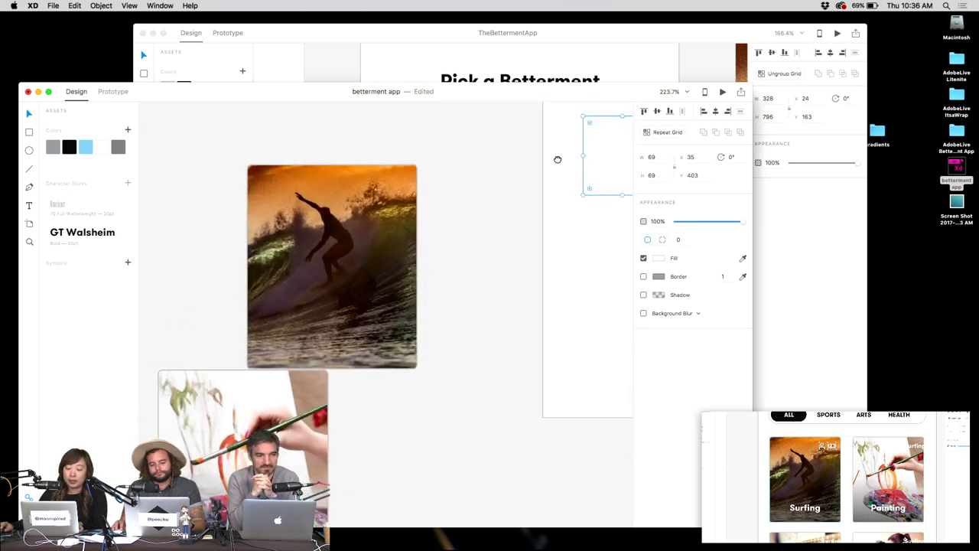
pyautogui.press('super+grave')
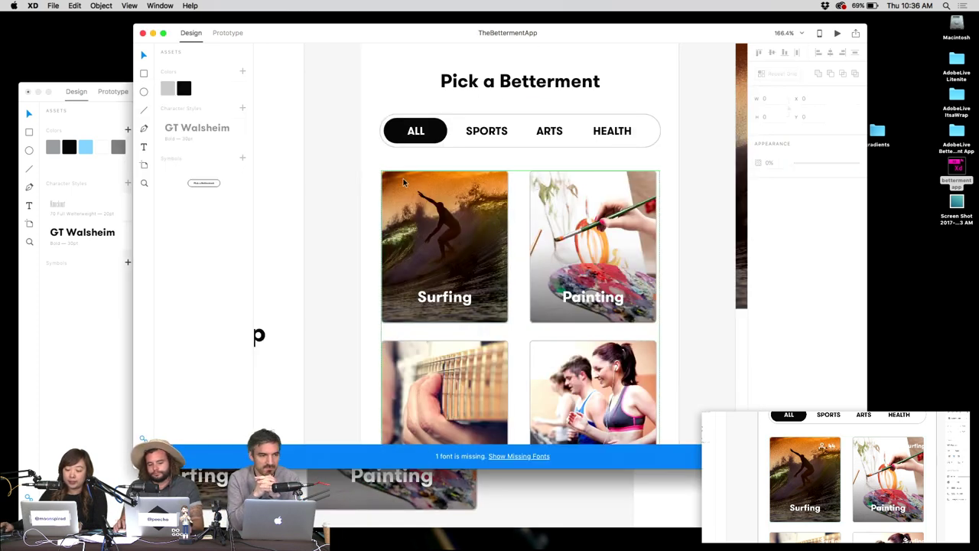
# Look over the Surfing card, then select the 150 × 180 Surfing photo card in betterment app.
pyautogui.press('super+1')
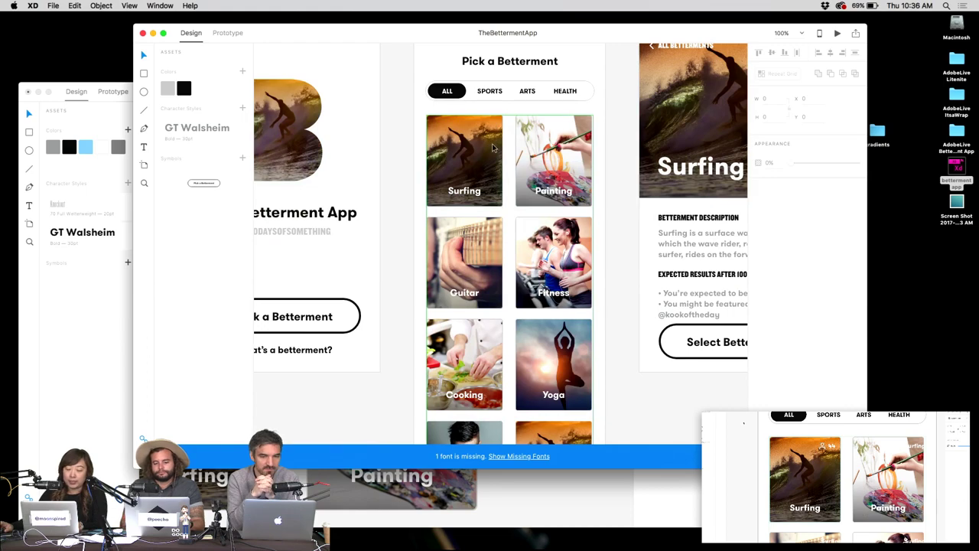
pyautogui.scroll(8, 493, 149)
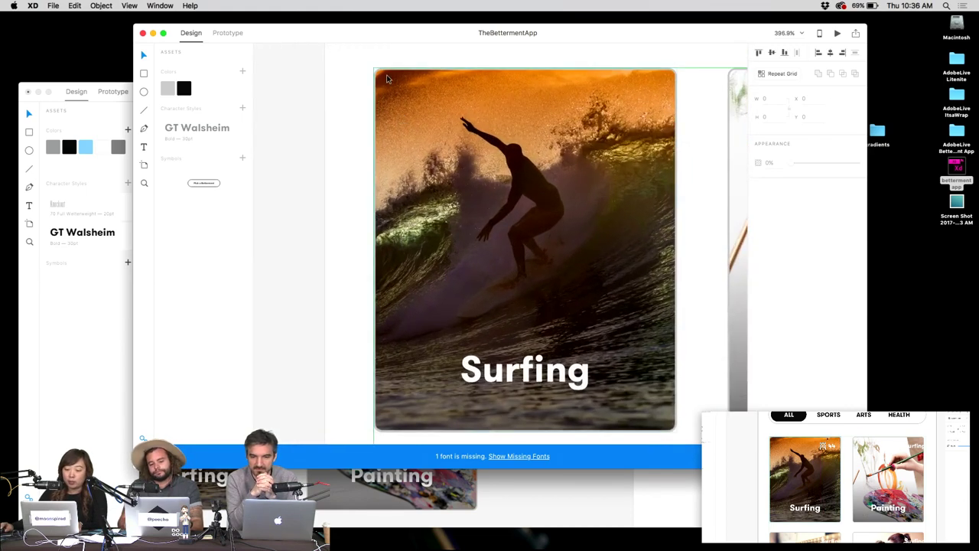
pyautogui.scroll(-4, 501, 145)
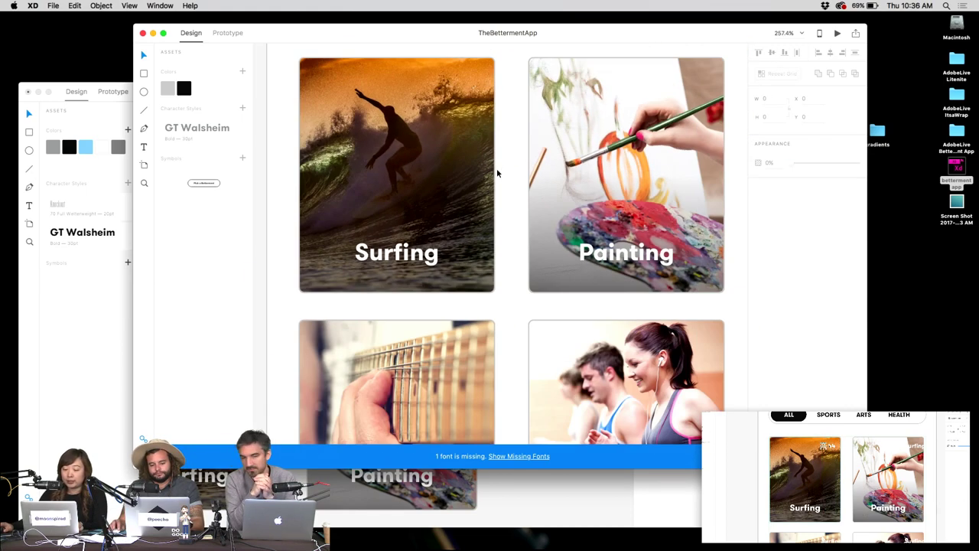
pyautogui.scroll(-3, 497, 173)
pyautogui.click(525, 490)
pyautogui.hscroll(-5, 524, 489)
pyautogui.scroll(-1, 517, 284)
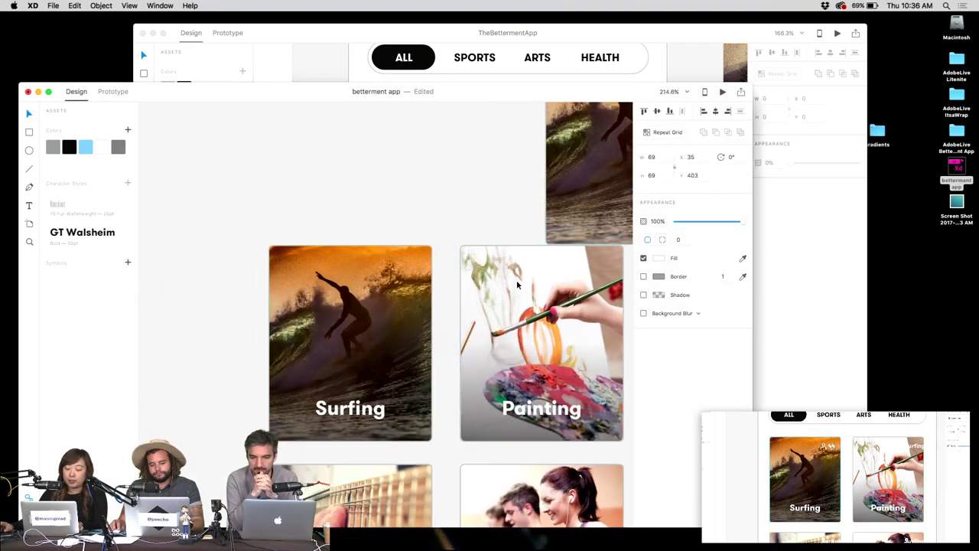
pyautogui.hscroll(2, 367, 166)
pyautogui.click(360, 289)
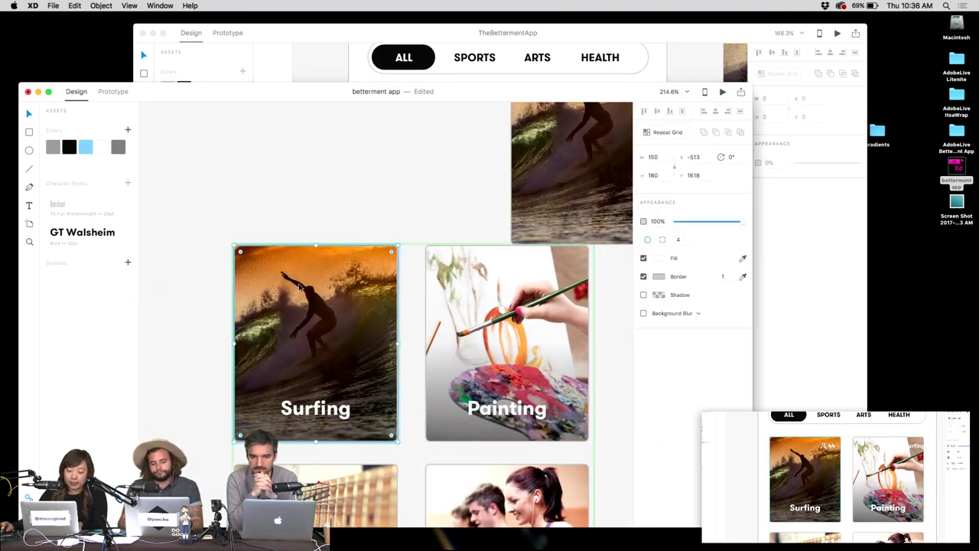
# Copy the Surfing photo card with the layers list showing.
pyautogui.press('F12')
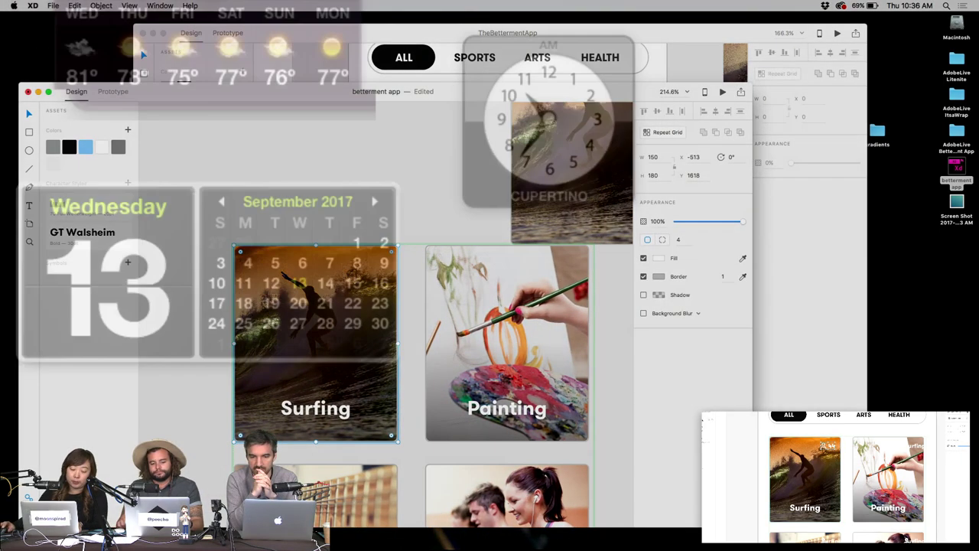
pyautogui.press('F12')
pyautogui.press('super+y')
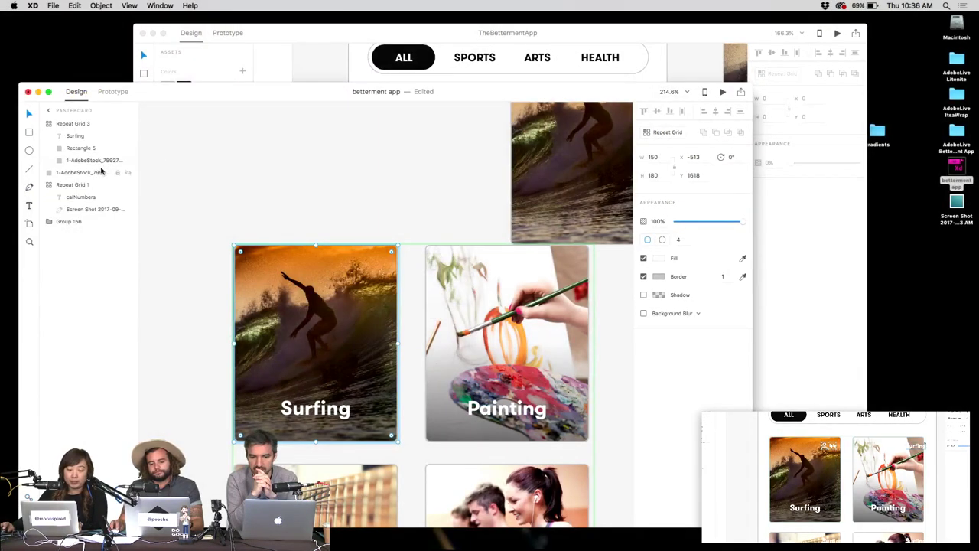
pyautogui.rightClick(300, 285)
pyautogui.click(389, 207)
pyautogui.scroll(-3, 389, 207)
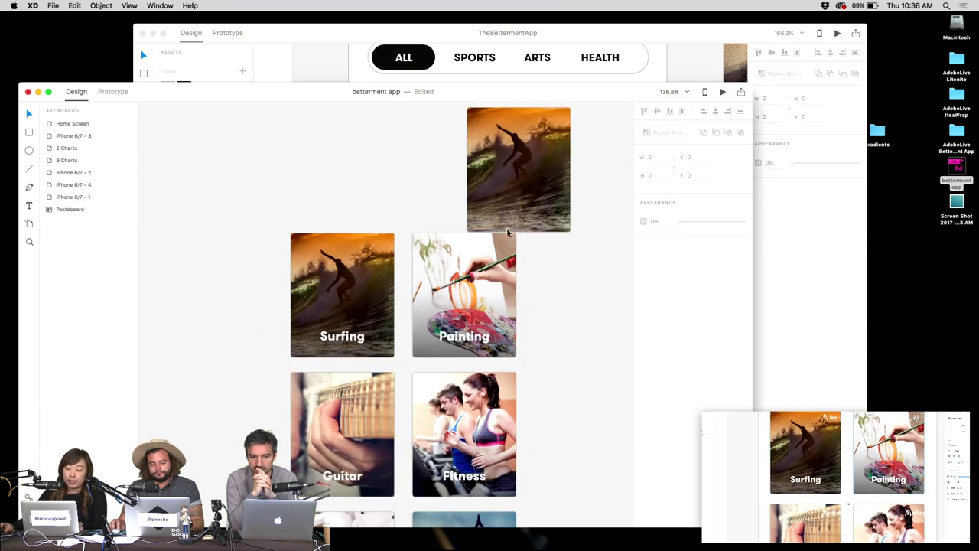
pyautogui.hscroll(5, 389, 202)
pyautogui.scroll(5, 390, 202)
# Paste the Surfing card's appearance onto the empty square, making a 4-point rounded surfing thumbnail.
pyautogui.click(401, 198)
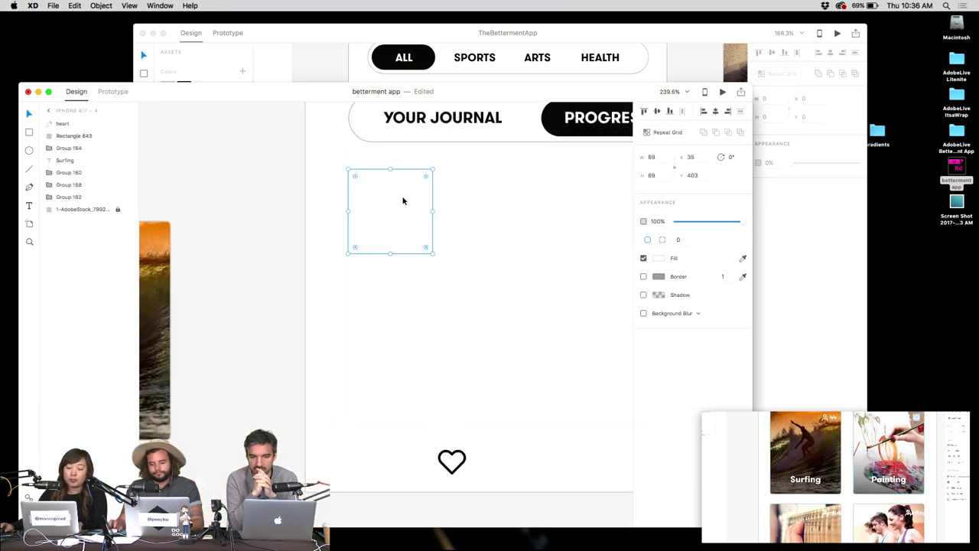
pyautogui.rightClick(378, 192)
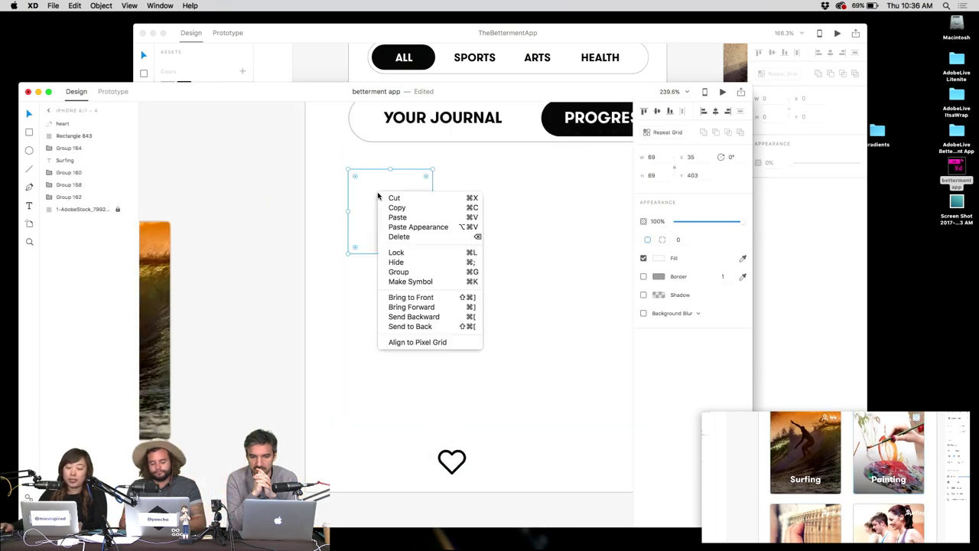
pyautogui.click(453, 231)
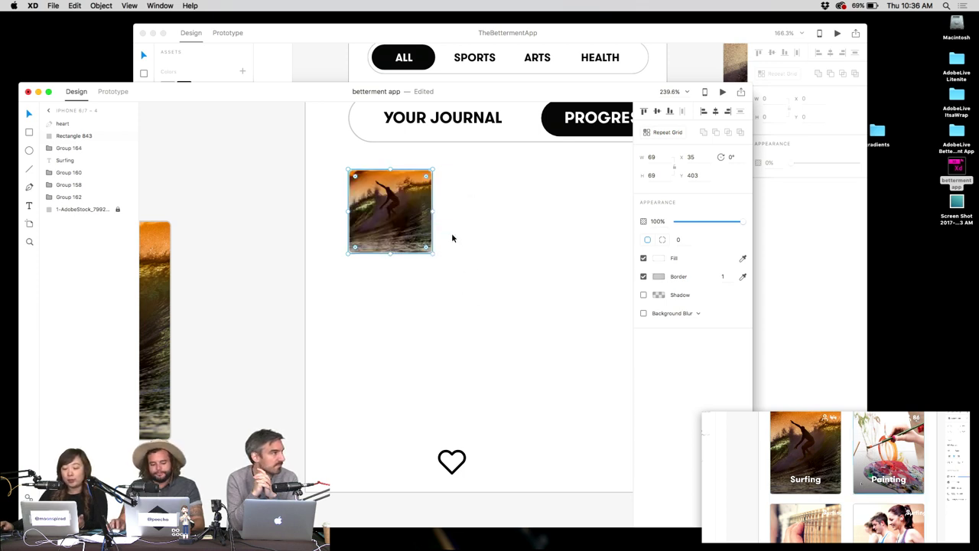
pyautogui.click(461, 219)
pyautogui.scroll(2, 393, 174)
pyautogui.scroll(4, 340, 184)
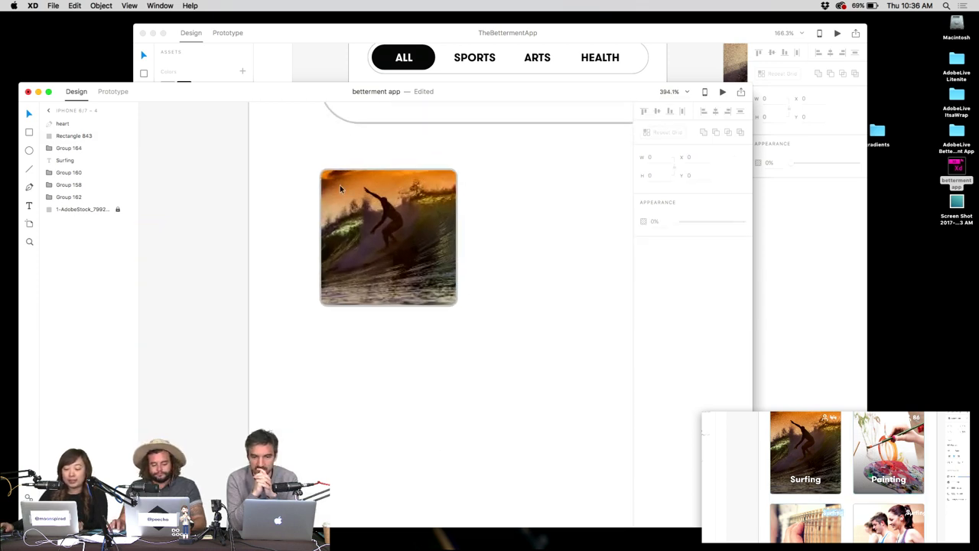
pyautogui.click(340, 182)
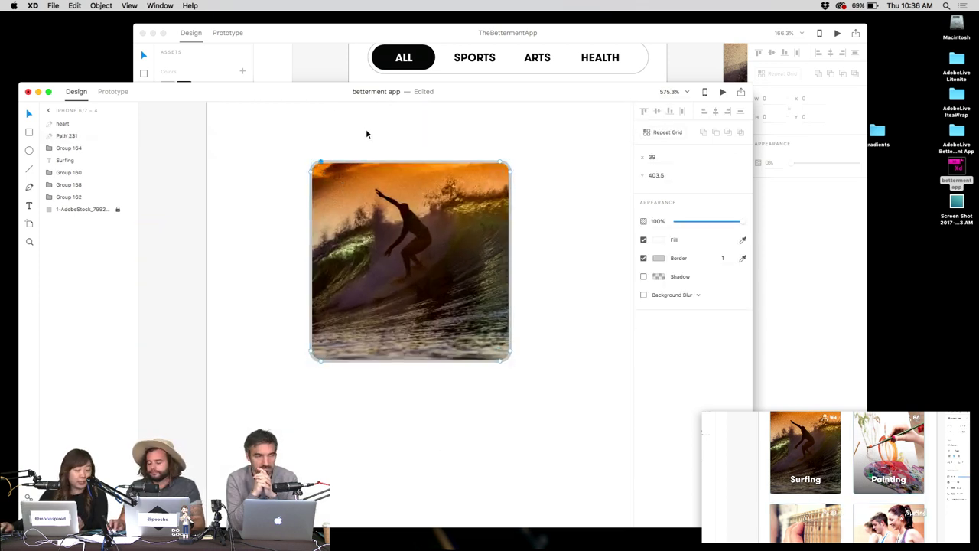
pyautogui.press('super+z')
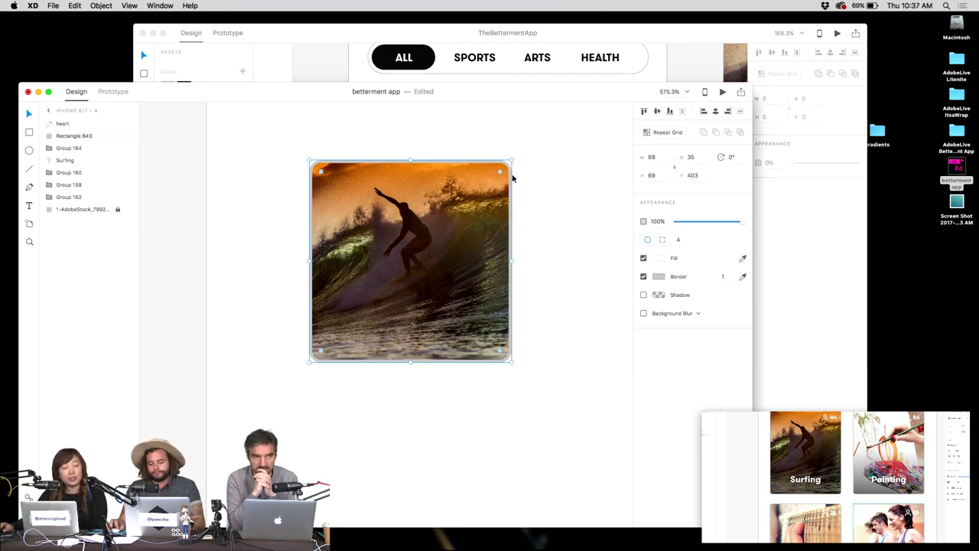
pyautogui.click(529, 204)
pyautogui.press('super+1')
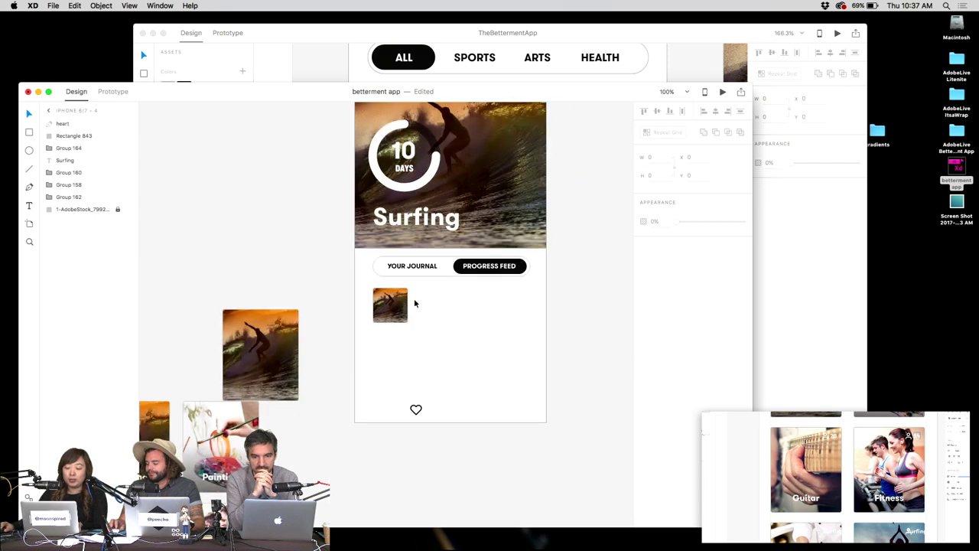
pyautogui.click(394, 304)
# Turn the surfing thumbnail into a four-across repeat grid and cut the heart icon.
pyautogui.press('super+r')
pyautogui.moveTo(410, 305)
pyautogui.mouseDown()
pyautogui.moveTo(564, 329)
pyautogui.moveTo(501, 310)
pyautogui.moveTo(449, 340)
pyautogui.moveTo(451, 459)
pyautogui.mouseUp()
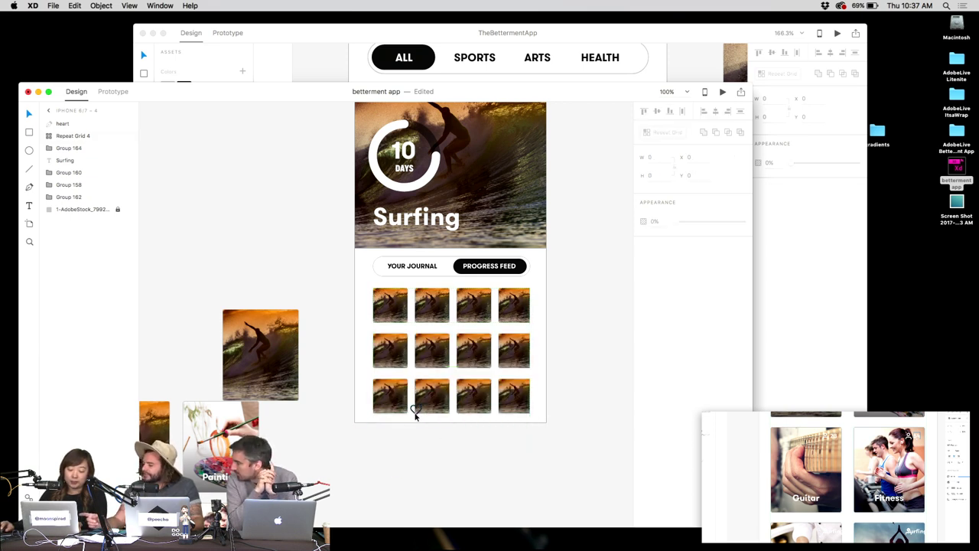
pyautogui.moveTo(415, 407); pyautogui.dragTo(366, 348)
pyautogui.press('super+x')
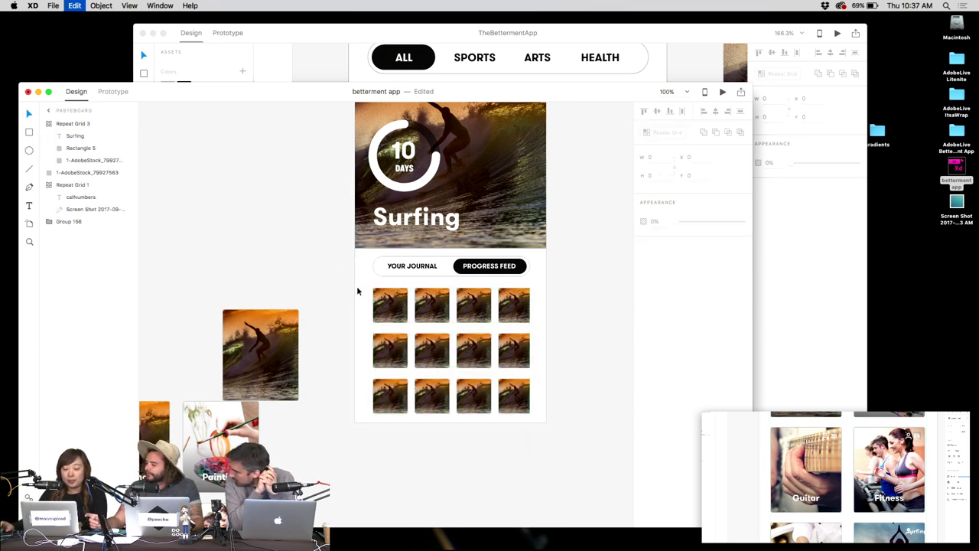
# Paste the heart into the grid tiles and make its outline white.
pyautogui.scroll(5, 357, 285)
pyautogui.doubleClick(407, 324)
pyautogui.press('super+v')
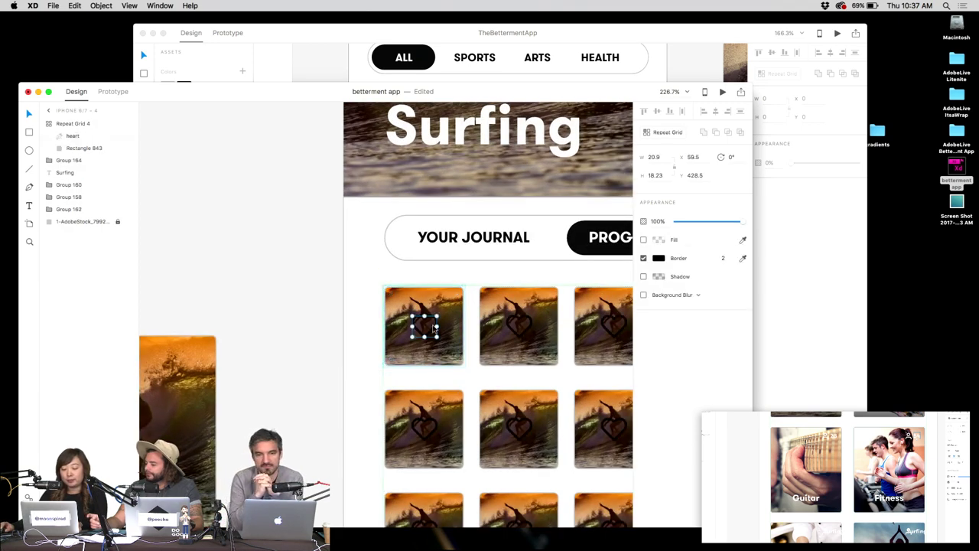
pyautogui.click(658, 258)
pyautogui.moveTo(589, 220); pyautogui.dragTo(510, 170)
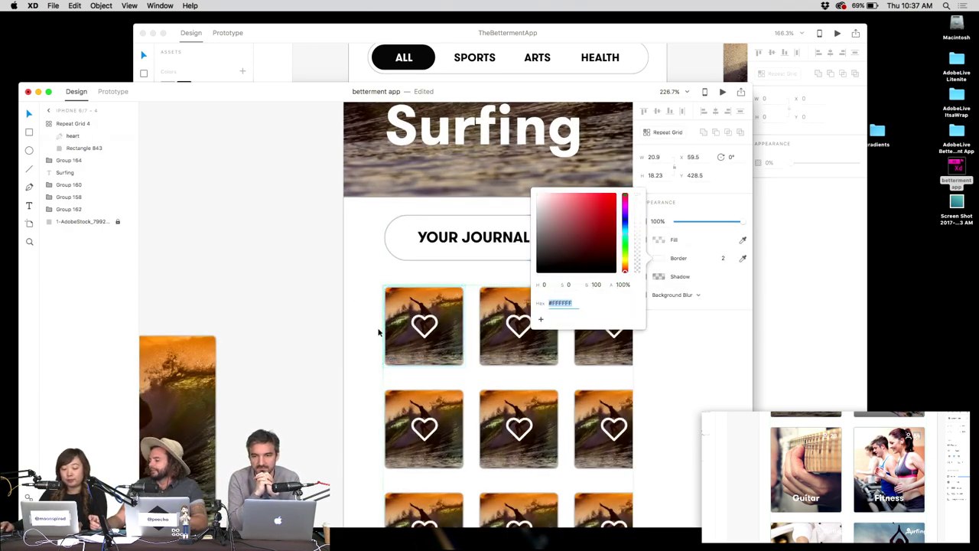
pyautogui.click(434, 324)
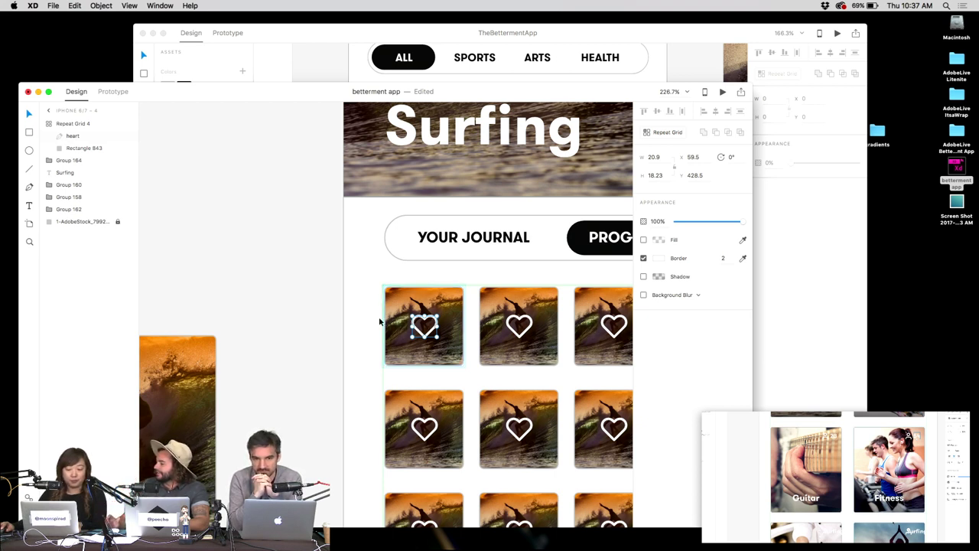
# Move the heart back out onto the artboard and widen the gaps between thumbnails.
pyautogui.click(352, 318)
pyautogui.press('super+x')
pyautogui.press('super+v')
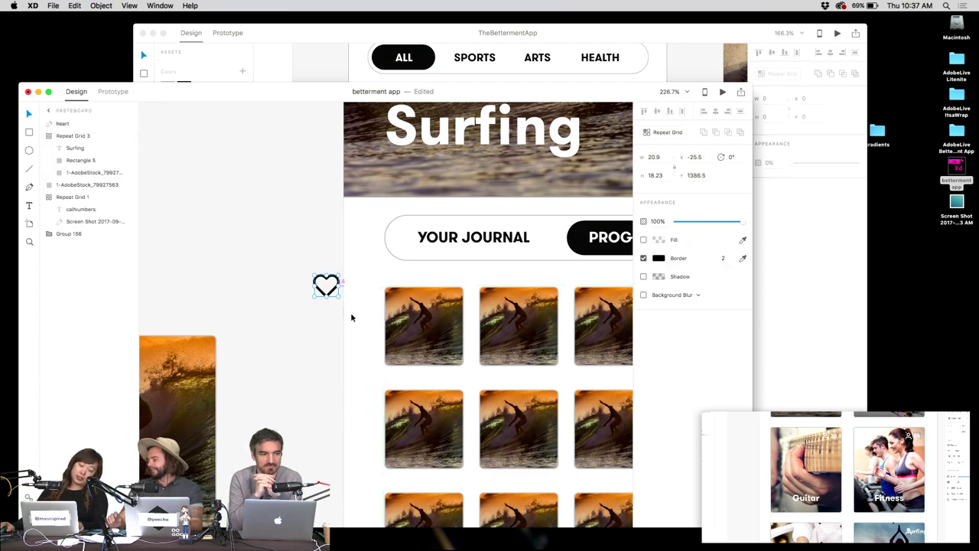
pyautogui.scroll(-5, 351, 318)
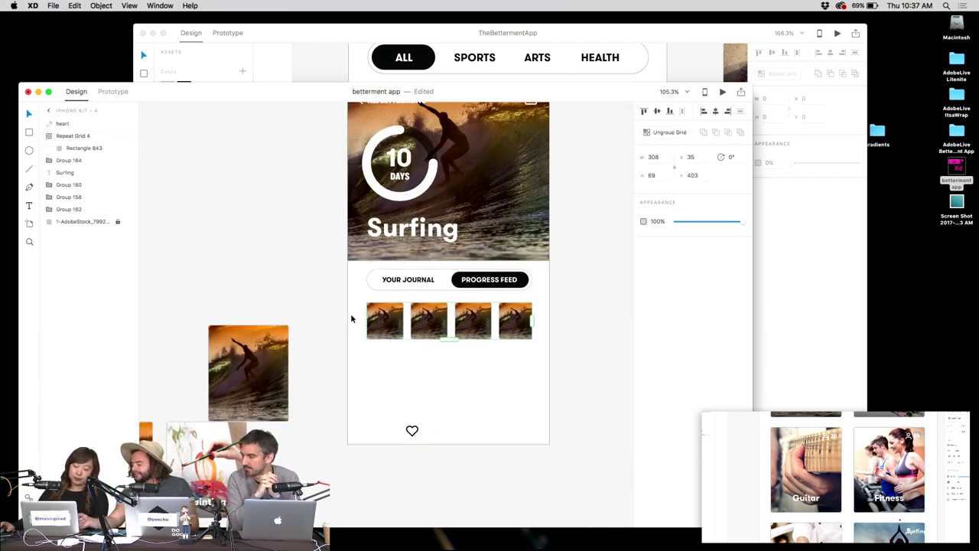
pyautogui.moveTo(407, 321); pyautogui.dragTo(411, 321)
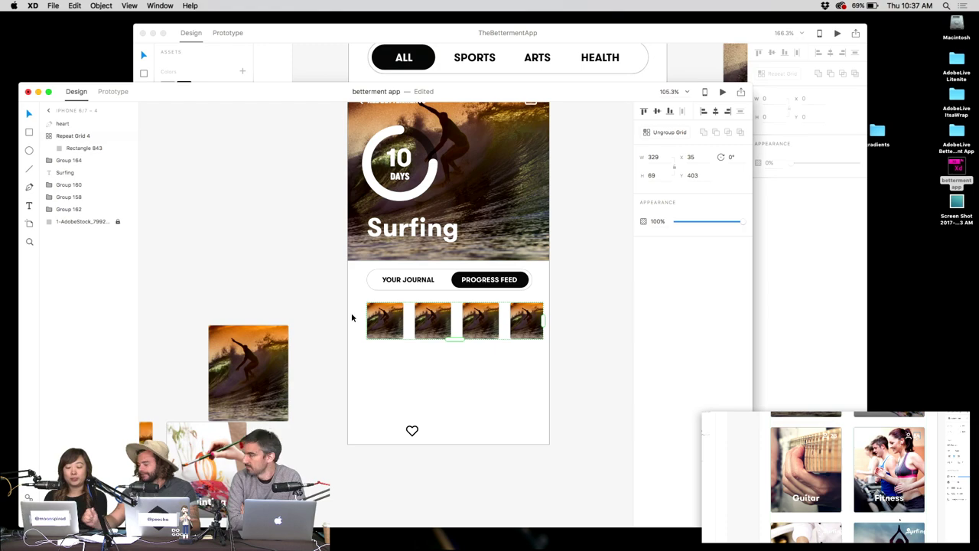
pyautogui.press('super+Tab')
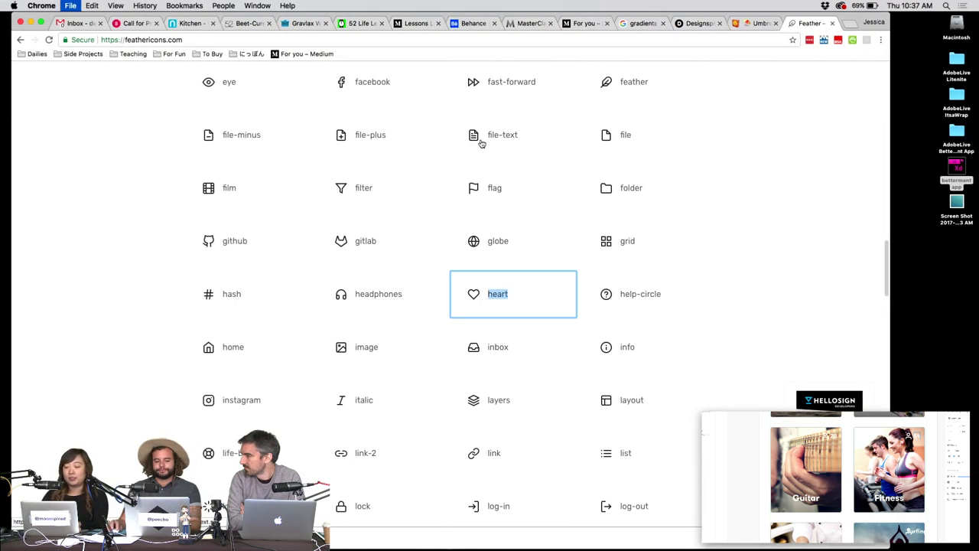
# Search Designspiration for 'surfing' in a new browser tab.
pyautogui.press('super+t')
pyautogui.click(654, 23)
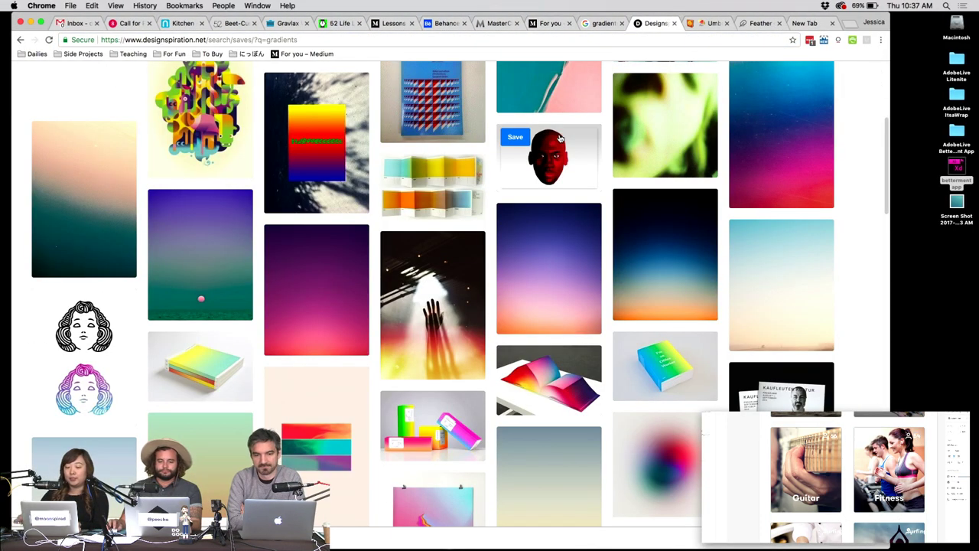
pyautogui.write('surfing')
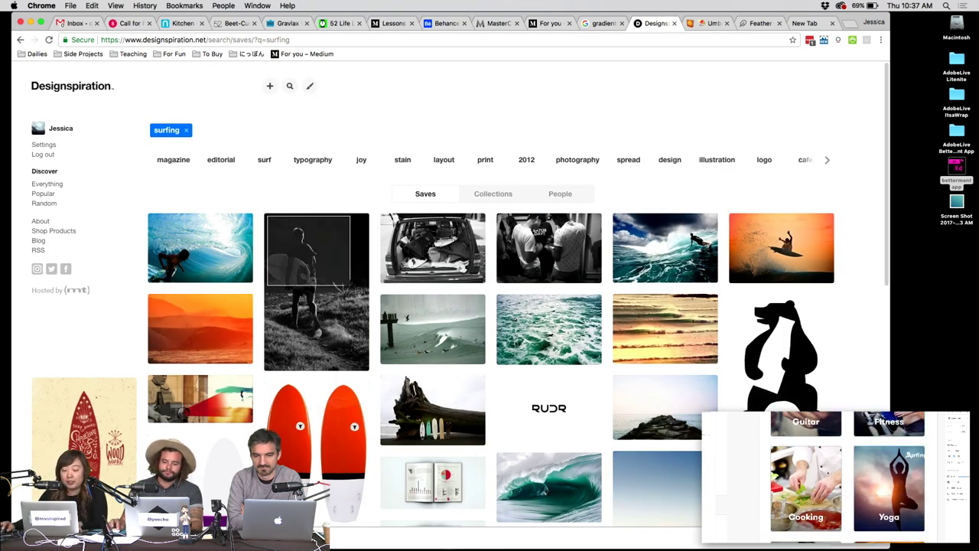
# Screenshot the first couple of surfing photos from the results.
pyautogui.press('Escape')
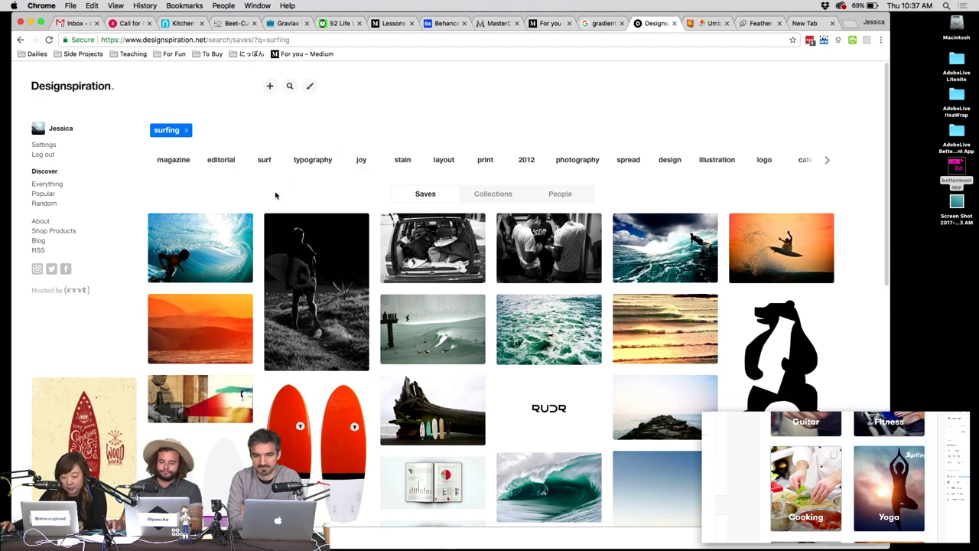
pyautogui.moveTo(269, 213); pyautogui.dragTo(376, 318)
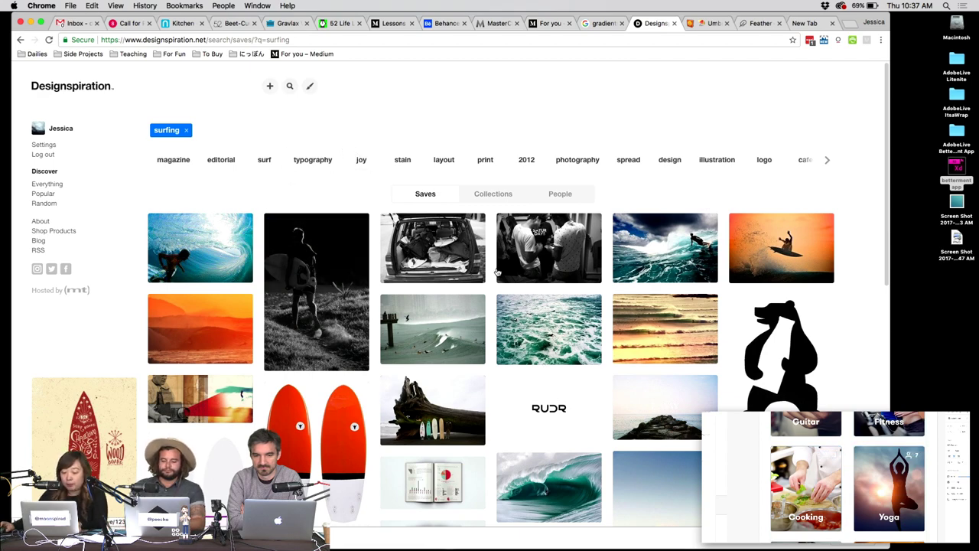
pyautogui.scroll(-5, 769, 194)
pyautogui.scroll(3, 769, 194)
pyautogui.press('super+shift+4')
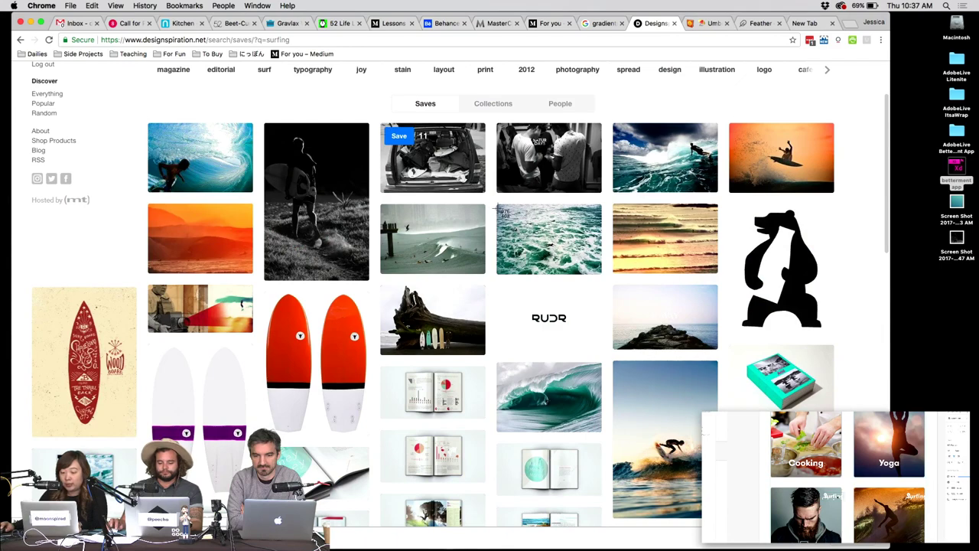
pyautogui.moveTo(499, 204); pyautogui.dragTo(592, 274)
pyautogui.press('super+shift+4')
pyautogui.moveTo(631, 124); pyautogui.dragTo(718, 190)
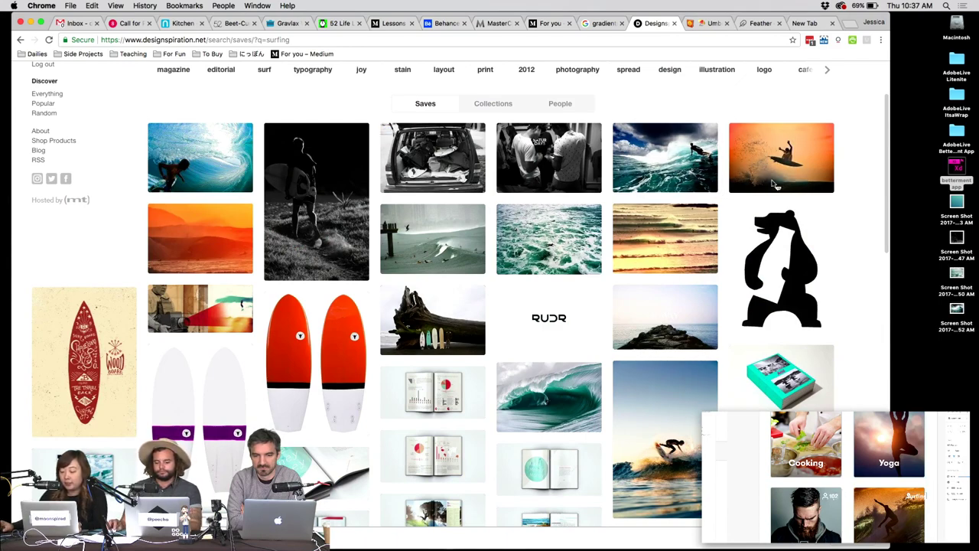
# Capture more surfing photos, including the swimmers shot, as screenshots.
pyautogui.scroll(-8, 519, 268)
pyautogui.scroll(2, 519, 268)
pyautogui.press('super+shift+4')
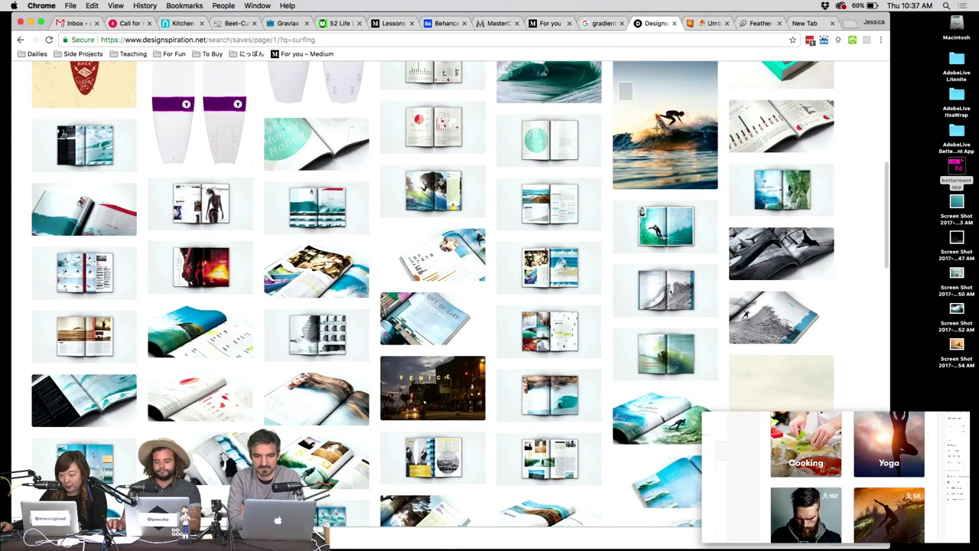
pyautogui.moveTo(618, 81); pyautogui.dragTo(717, 182)
pyautogui.scroll(-10, 596, 178)
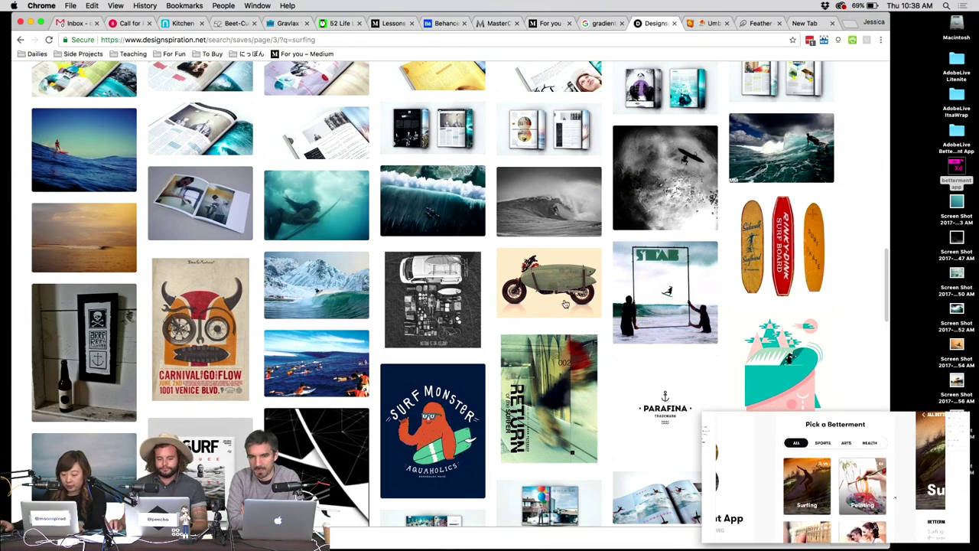
pyautogui.scroll(-5, 565, 303)
pyautogui.press('super+shift+4')
pyautogui.moveTo(275, 129); pyautogui.dragTo(369, 191)
pyautogui.press('super+Tab')
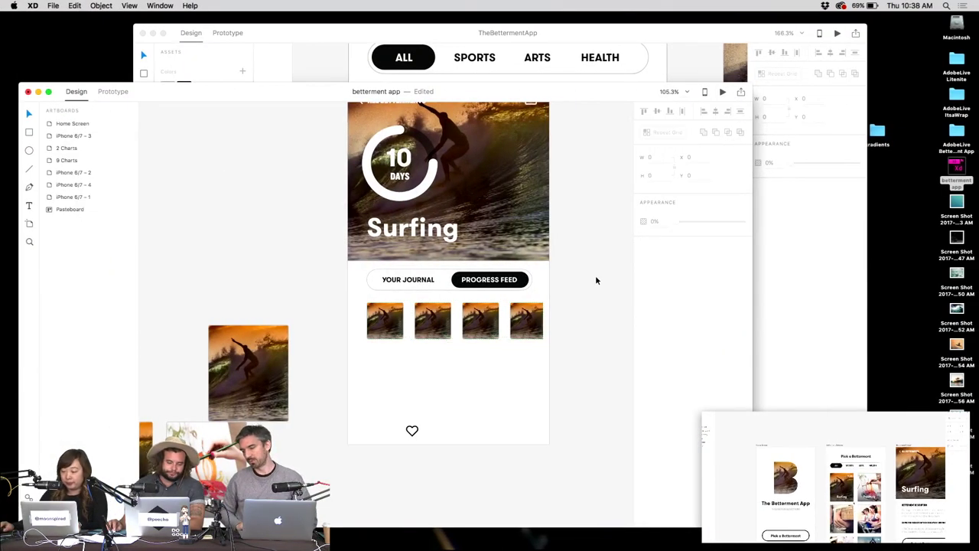
# Create a 'surfers' folder on the desktop and move the surfing screenshots into it.
pyautogui.click(955, 239)
pyautogui.press('space')
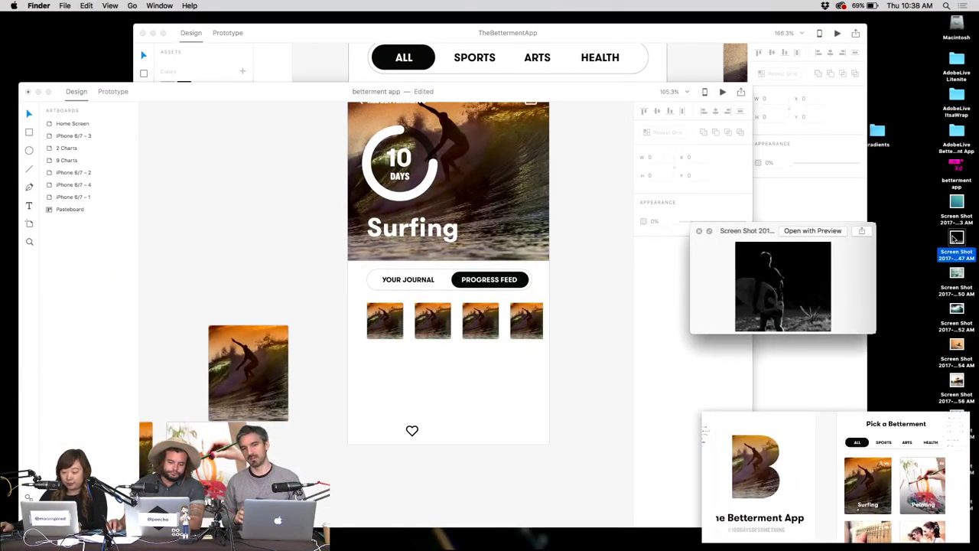
pyautogui.press('space')
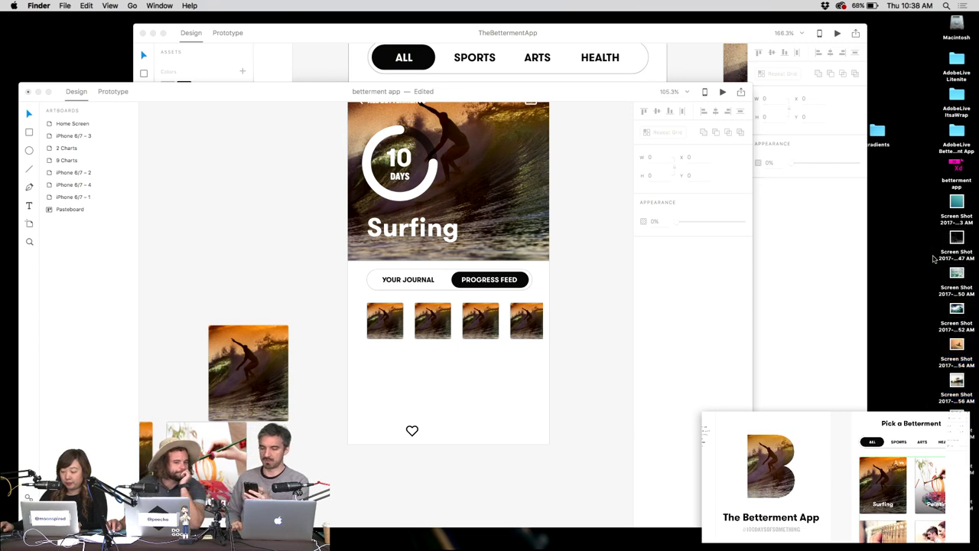
pyautogui.rightClick(910, 239)
pyautogui.click(879, 236)
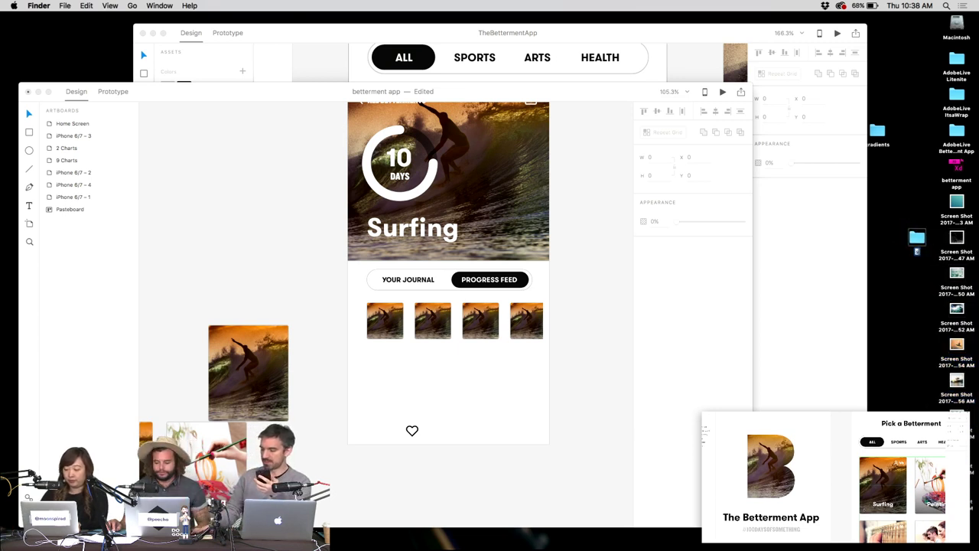
pyautogui.moveTo(978, 241); pyautogui.dragTo(952, 498)
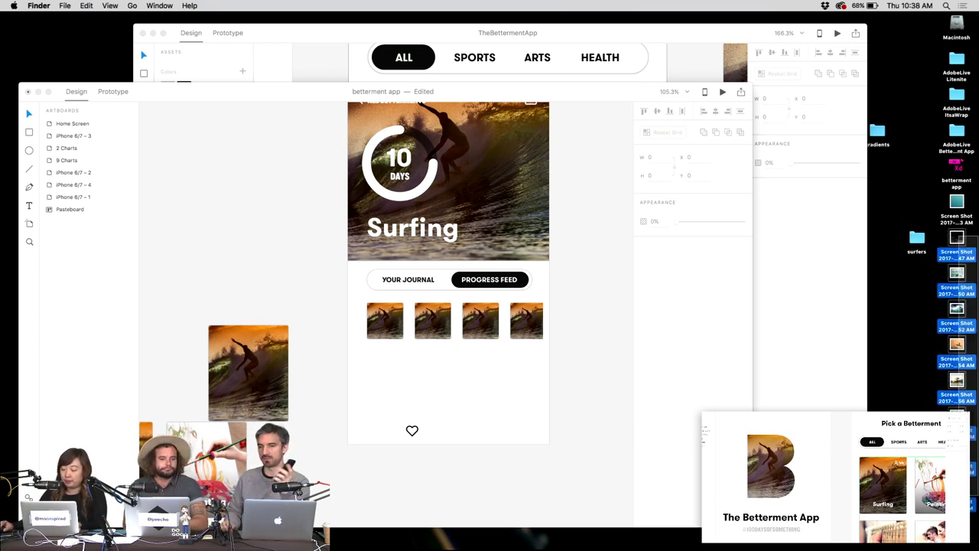
pyautogui.moveTo(956, 239); pyautogui.dragTo(911, 240)
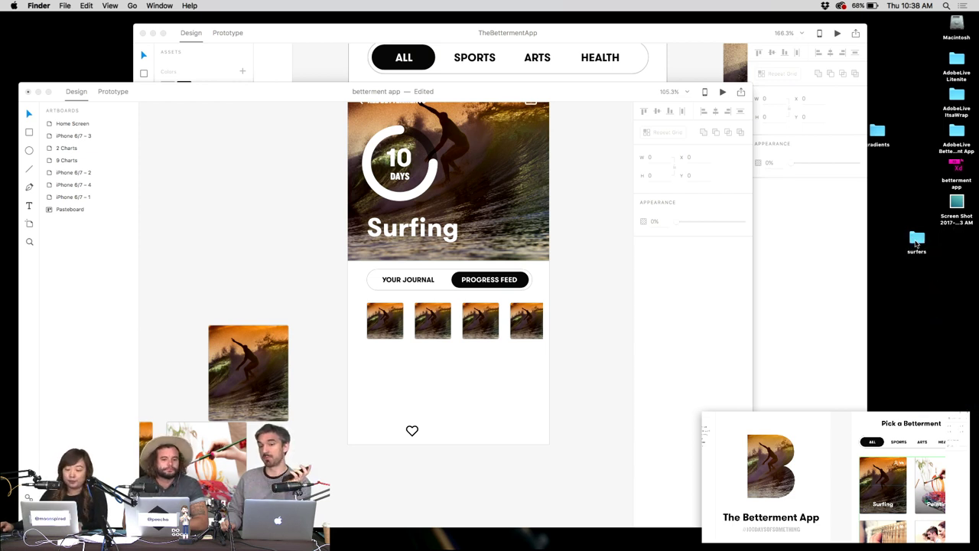
# Drag all six screenshots from 'surfers' onto XD's thumbnail grid so each tile differs.
pyautogui.doubleClick(916, 240)
pyautogui.moveTo(796, 407); pyautogui.dragTo(784, 361)
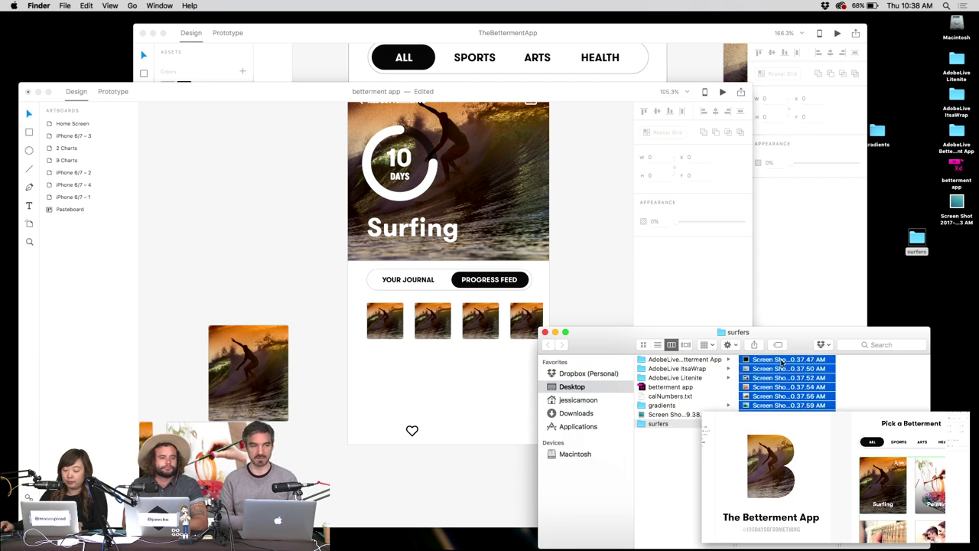
pyautogui.moveTo(626, 337); pyautogui.dragTo(428, 320)
pyautogui.click(325, 234)
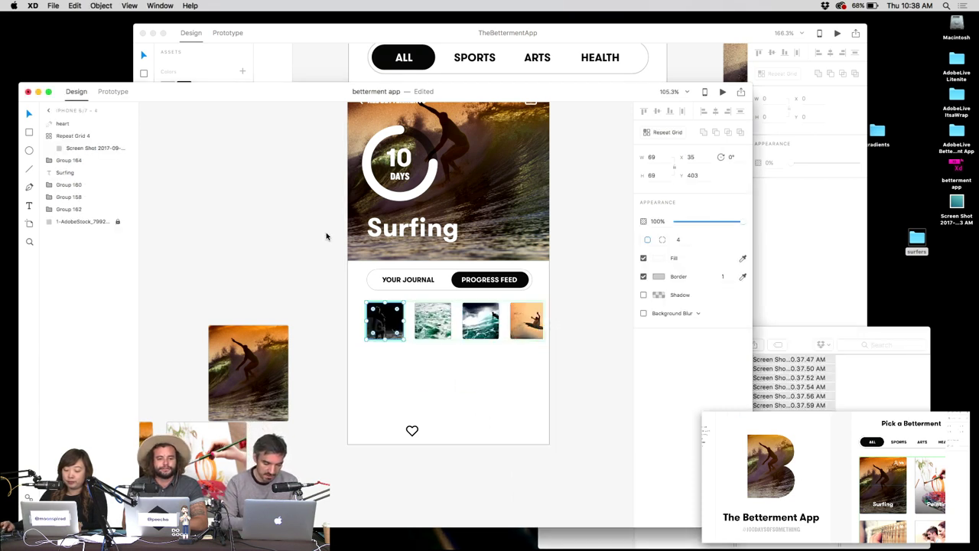